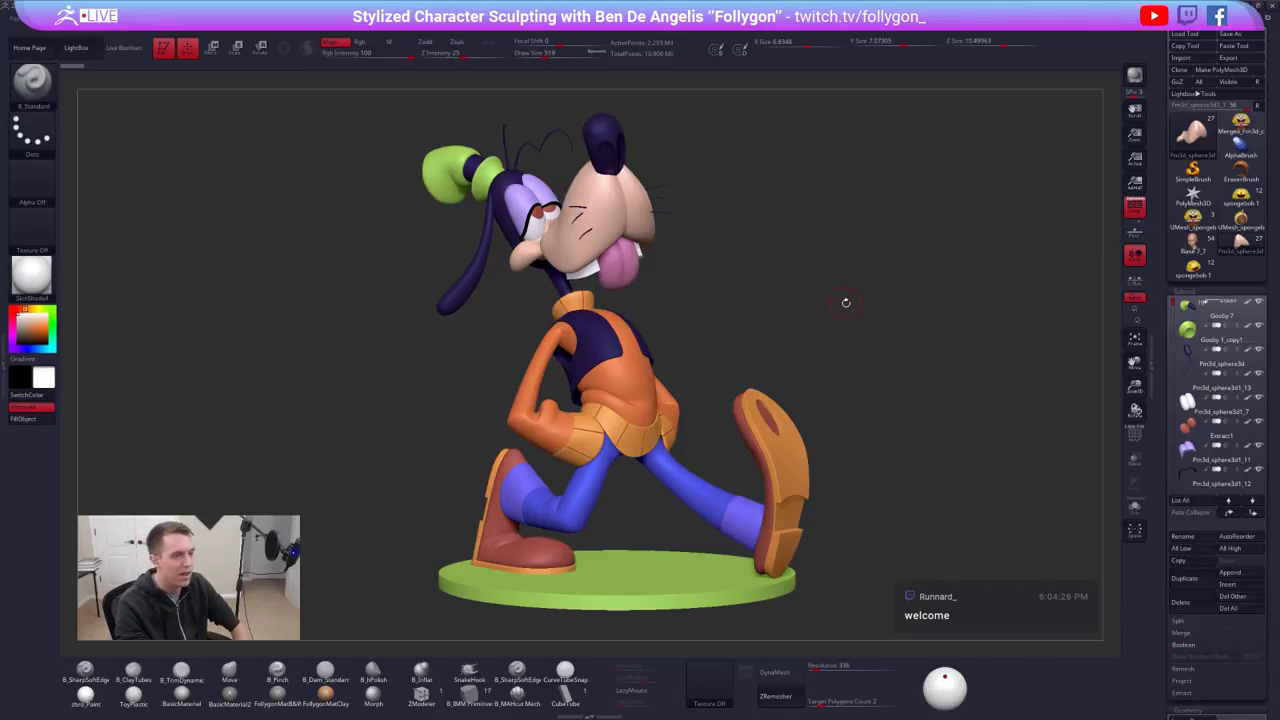
# Set the material to MatCap Red Wax and turn off the painted colours on all subtools of the walking dog figure
pyautogui.press('space')
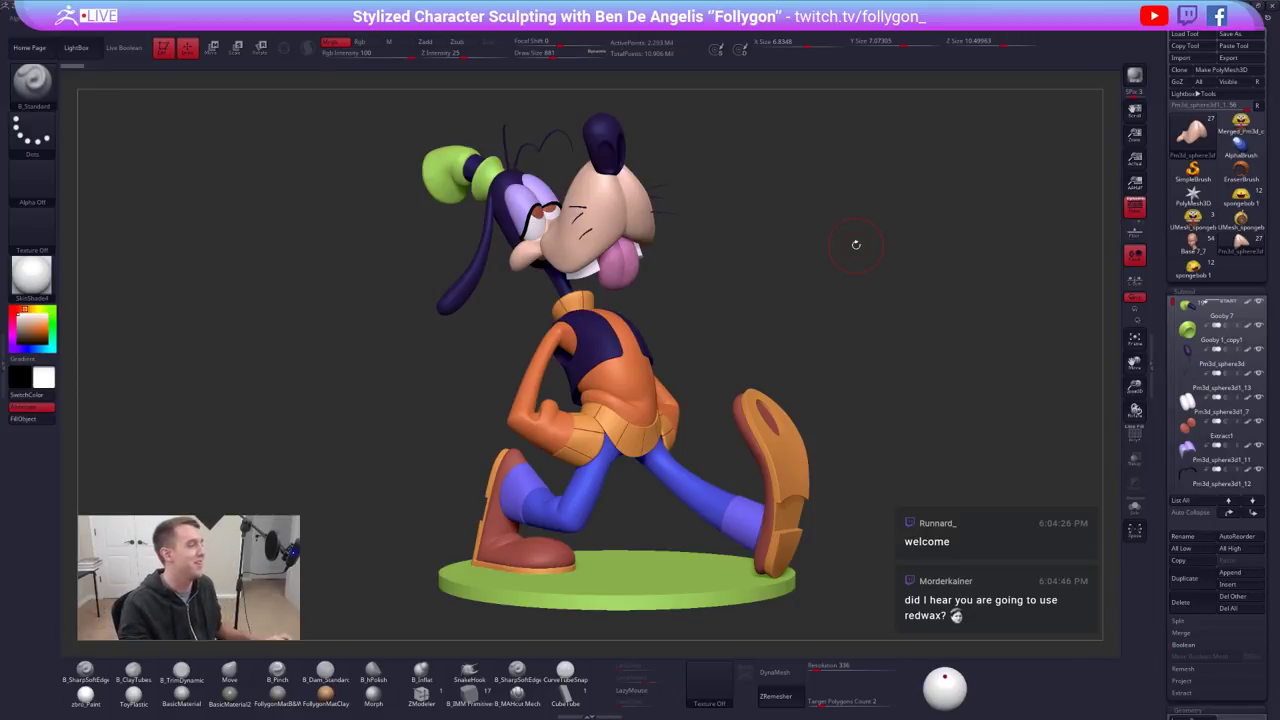
pyautogui.click(40, 278)
pyautogui.click(140, 350)
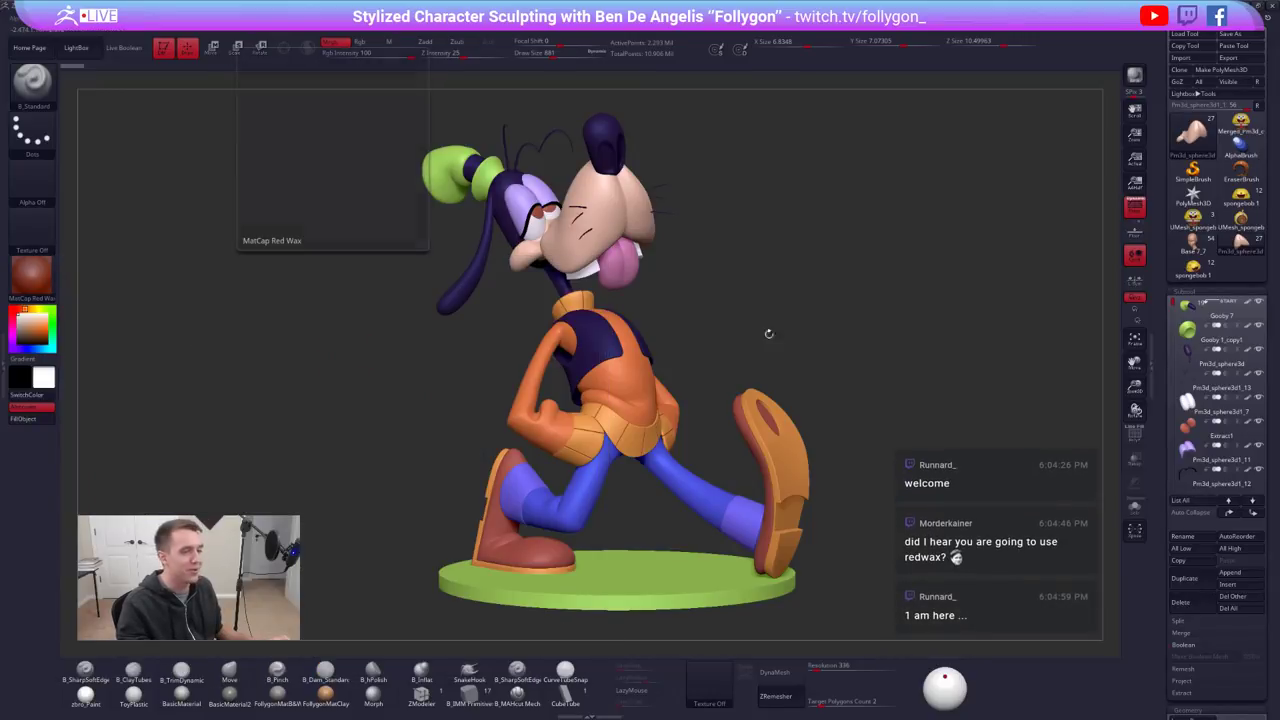
pyautogui.keyDown('shift'); pyautogui.click(1248, 306); pyautogui.keyUp('shift')
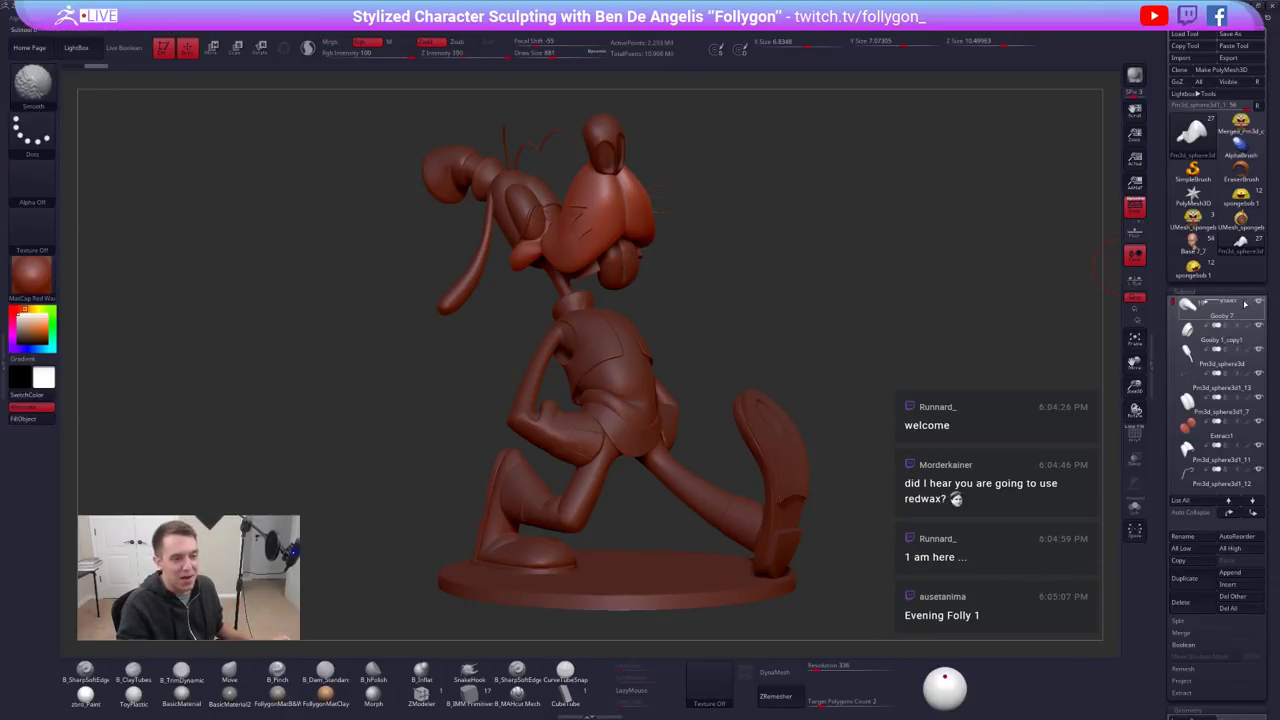
# Turn the painted colours back on for all subtools and set the material to SkinShade4
pyautogui.keyDown('shift'); pyautogui.click(1246, 303); pyautogui.keyUp('shift')
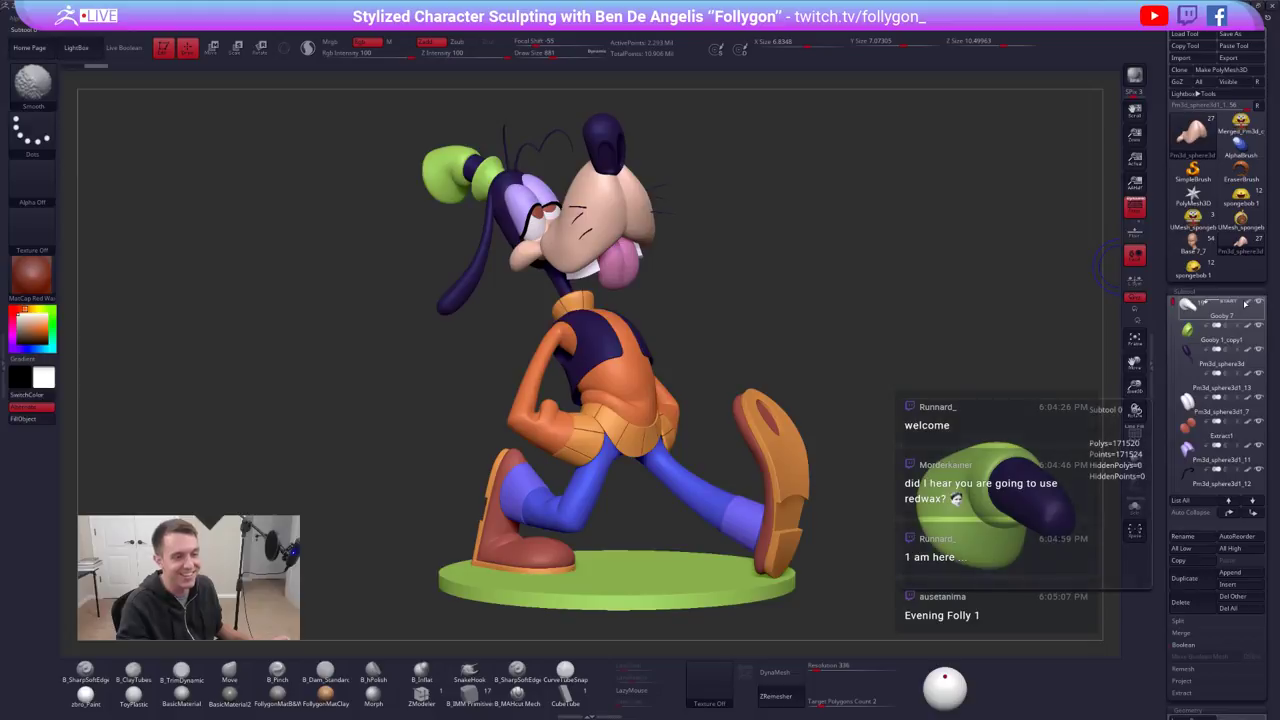
pyautogui.click(31, 277)
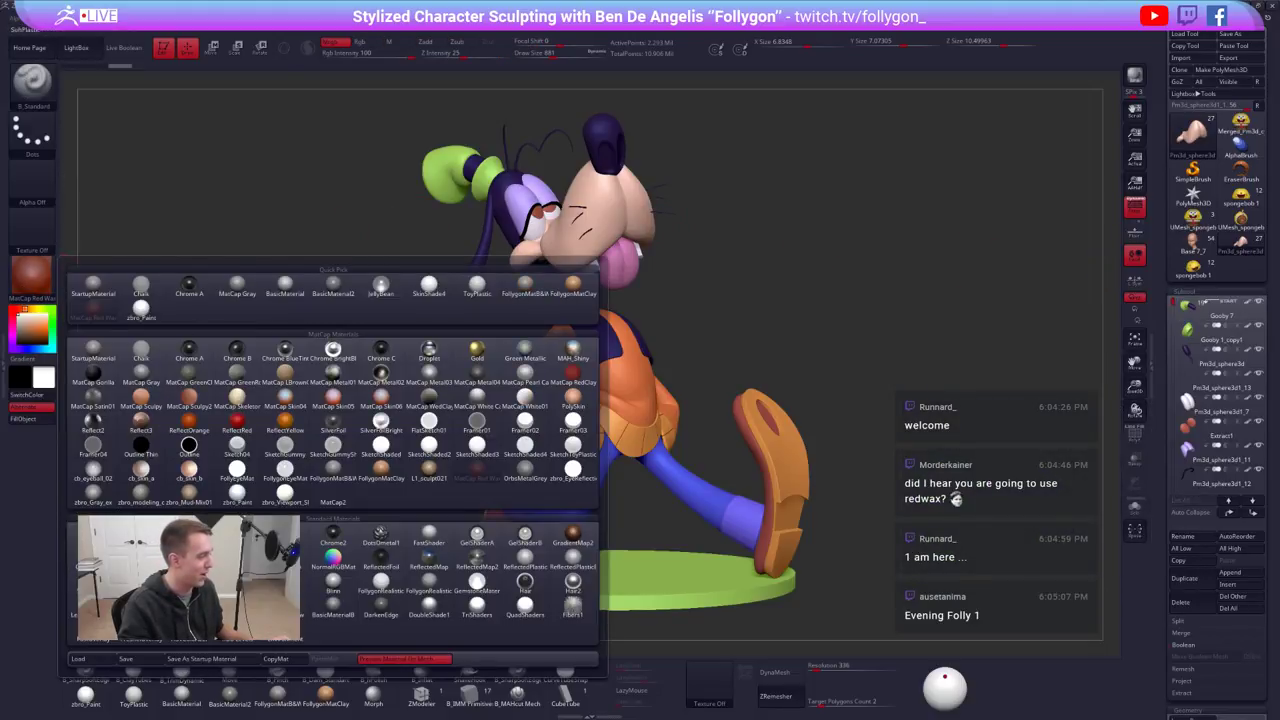
pyautogui.click(428, 285)
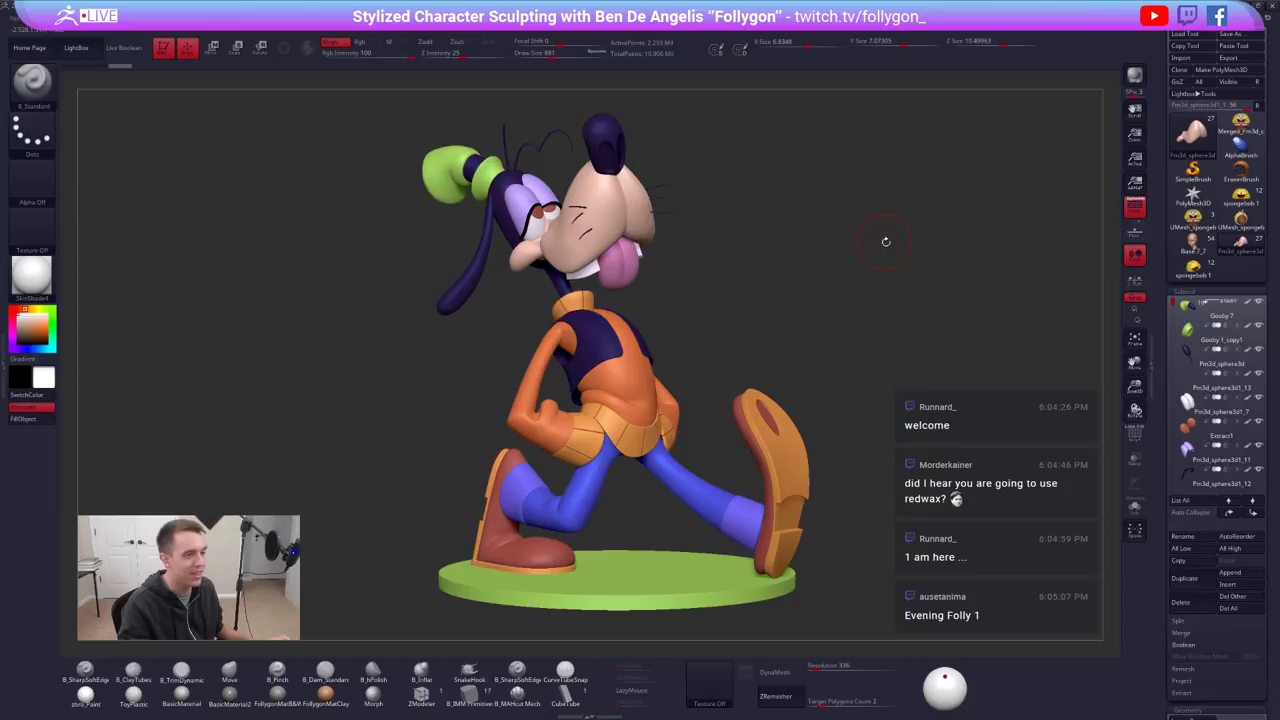
# Examine the walking dog figure from the side and the front
pyautogui.moveTo(887, 242)
pyautogui.keyDown('alt'); pyautogui.mouseDown()
pyautogui.moveTo(889, 274)
pyautogui.moveTo(893, 242)
pyautogui.mouseUp(); pyautogui.keyUp('alt')
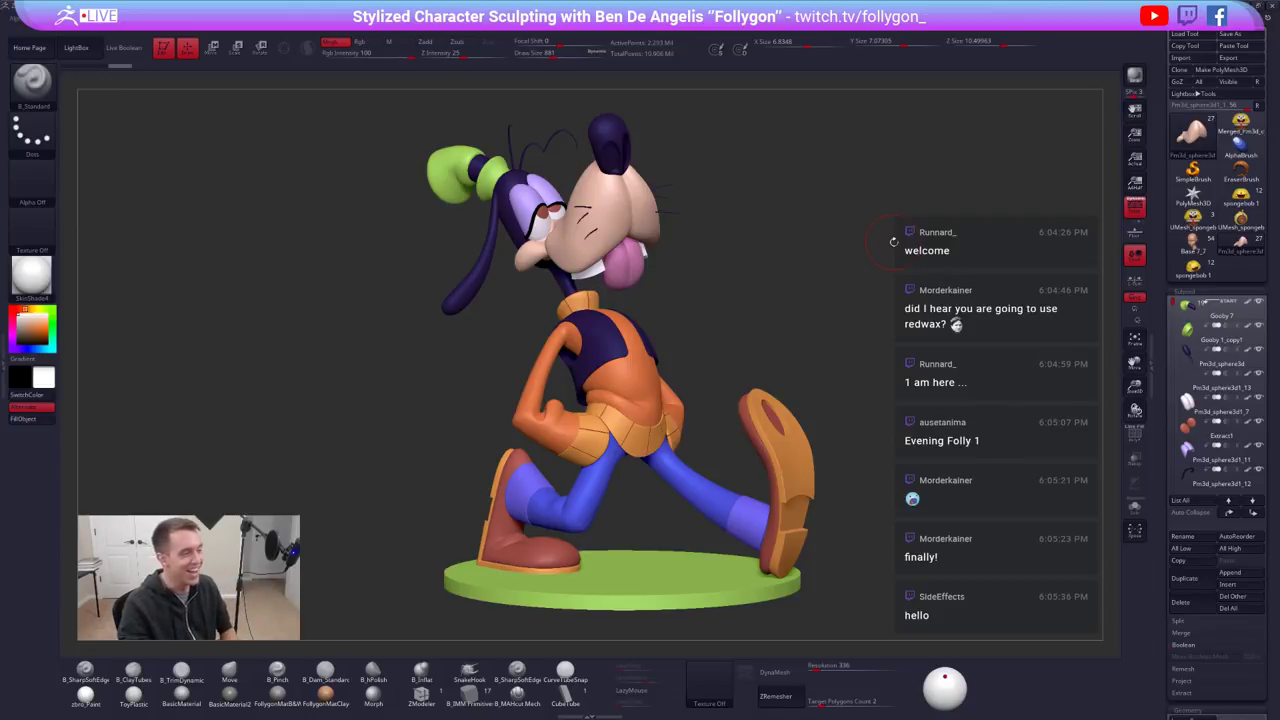
pyautogui.moveTo(768, 300)
pyautogui.mouseDown()
pyautogui.moveTo(1010, 303)
pyautogui.moveTo(817, 314)
pyautogui.moveTo(813, 295)
pyautogui.moveTo(812, 309)
pyautogui.moveTo(708, 313)
pyautogui.moveTo(940, 314)
pyautogui.moveTo(892, 282)
pyautogui.mouseUp()
pyautogui.press('space')
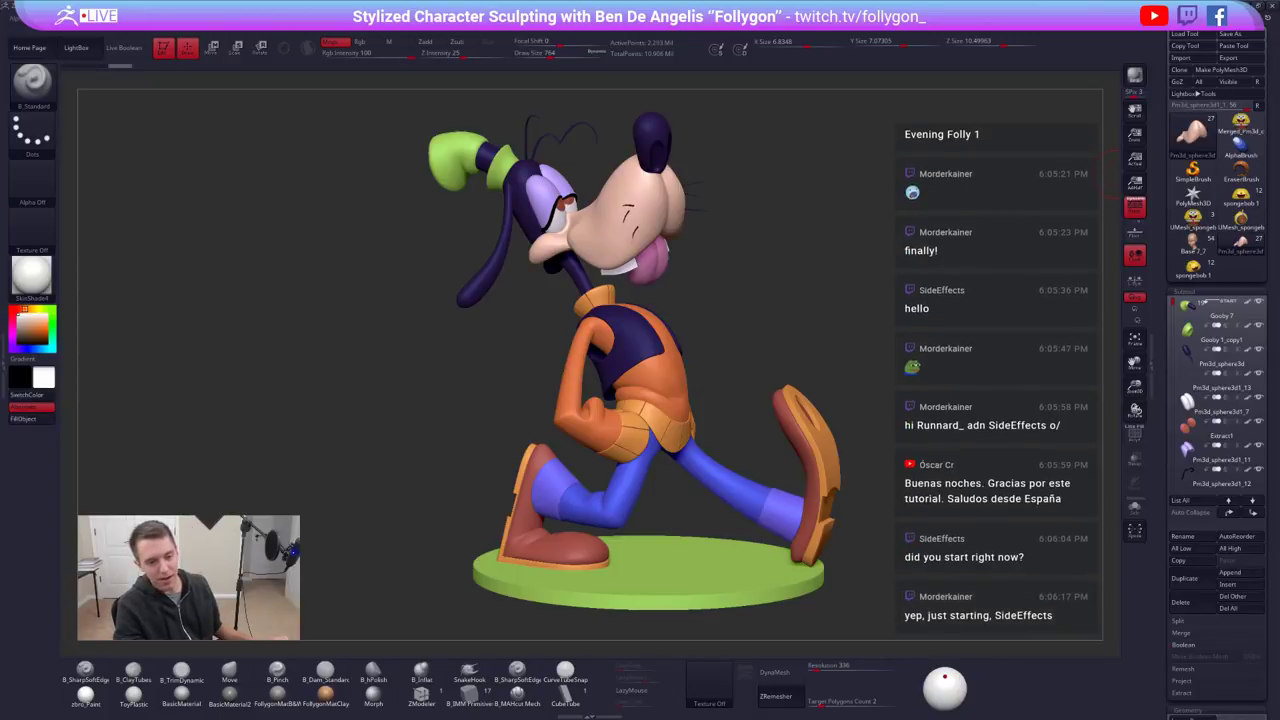
pyautogui.moveTo(1120, 174); pyautogui.dragTo(1112, 268)
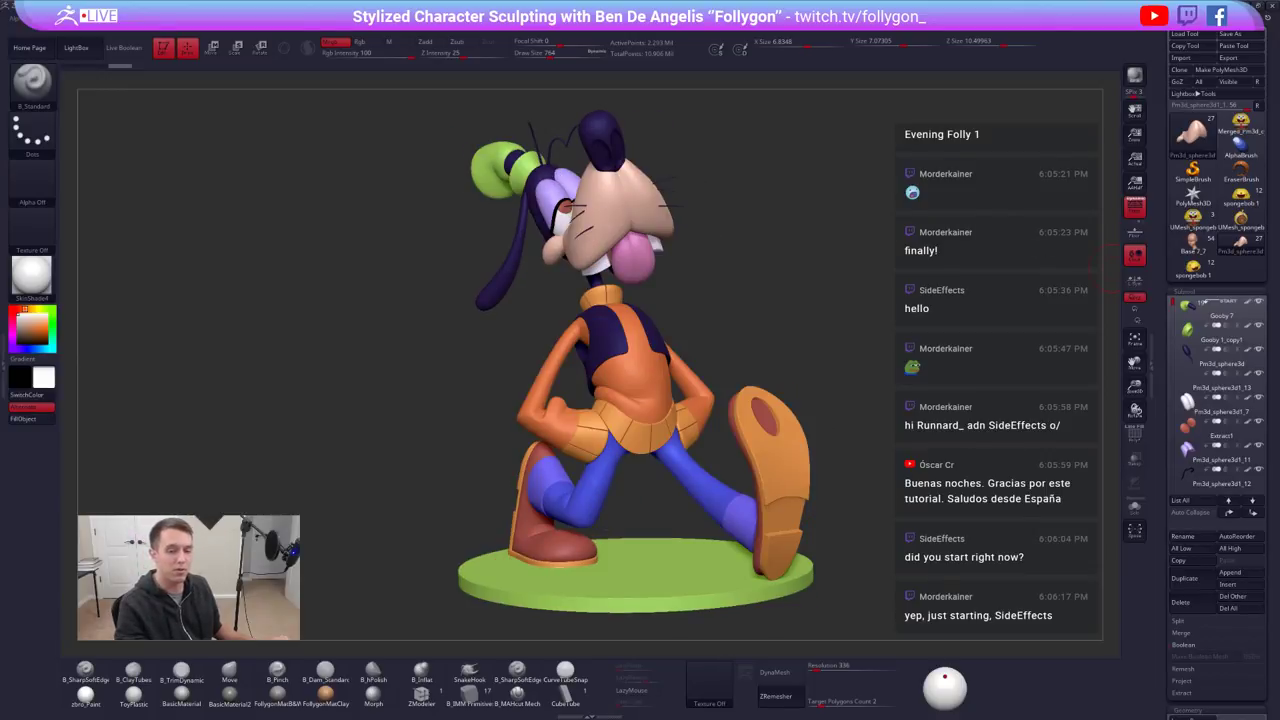
# Switch to the browser to view the YouTube channel's Goofy and Witch playlists, and return to ZBrush
pyautogui.hotkey('alt', 'Tab')
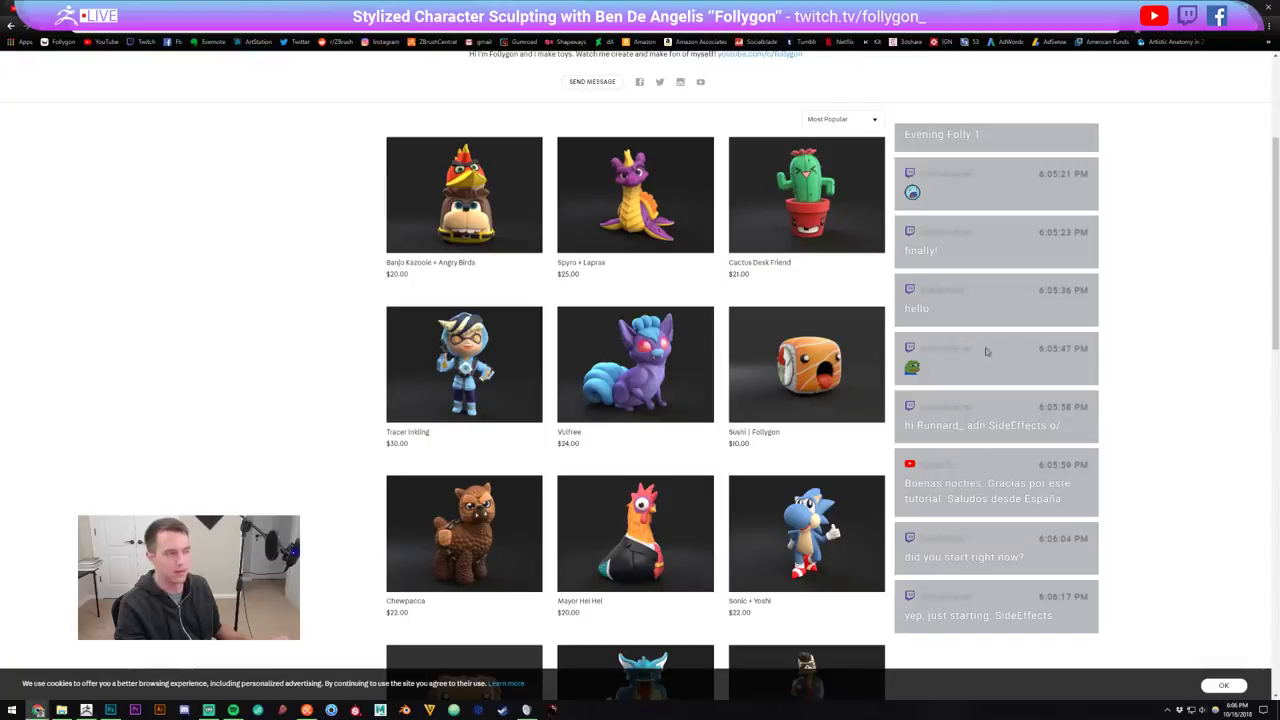
pyautogui.click(60, 9)
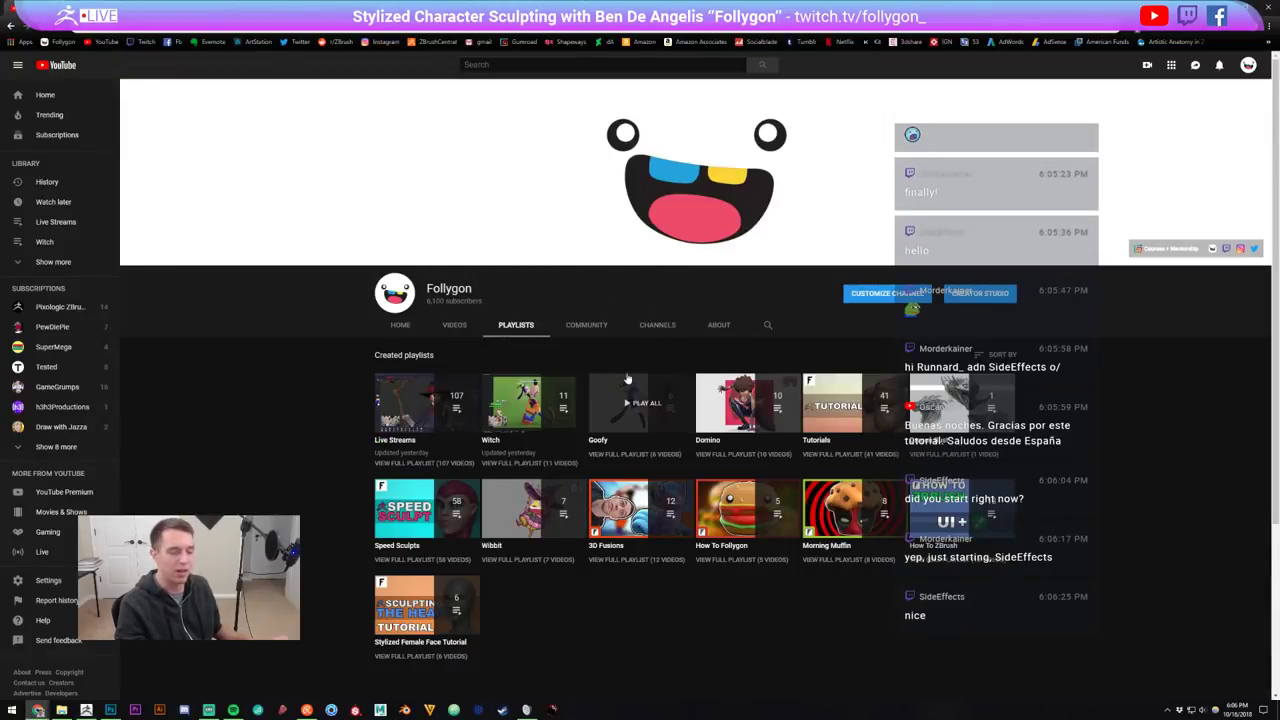
pyautogui.moveTo(610, 385)
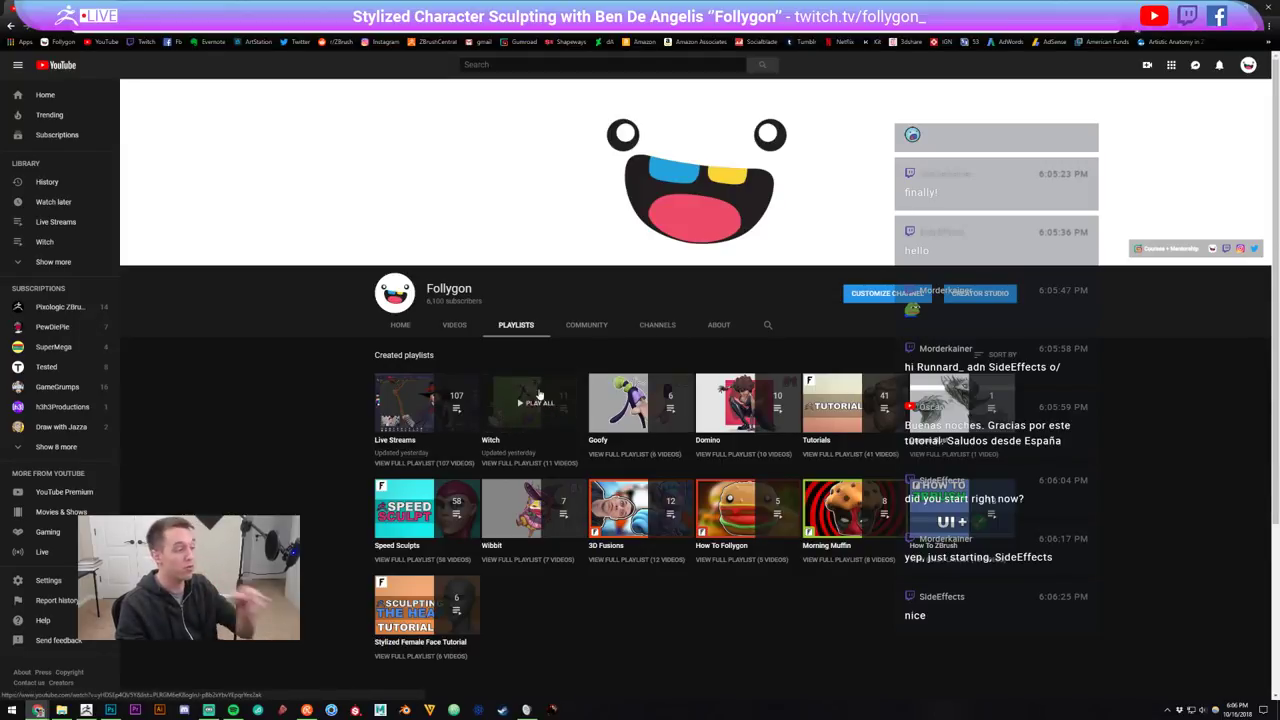
pyautogui.click(87, 709)
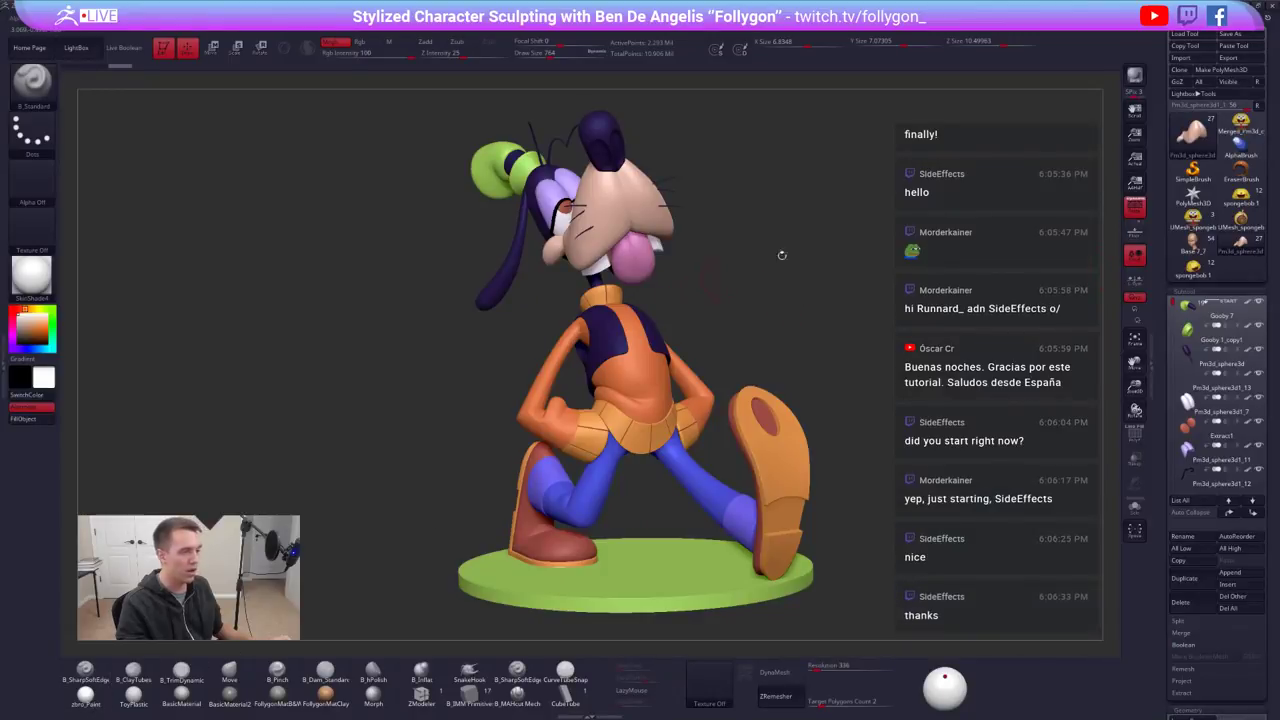
# Display the witch model with her staff for a closer look, and switch back to the walking dog figure
pyautogui.click(1203, 248)
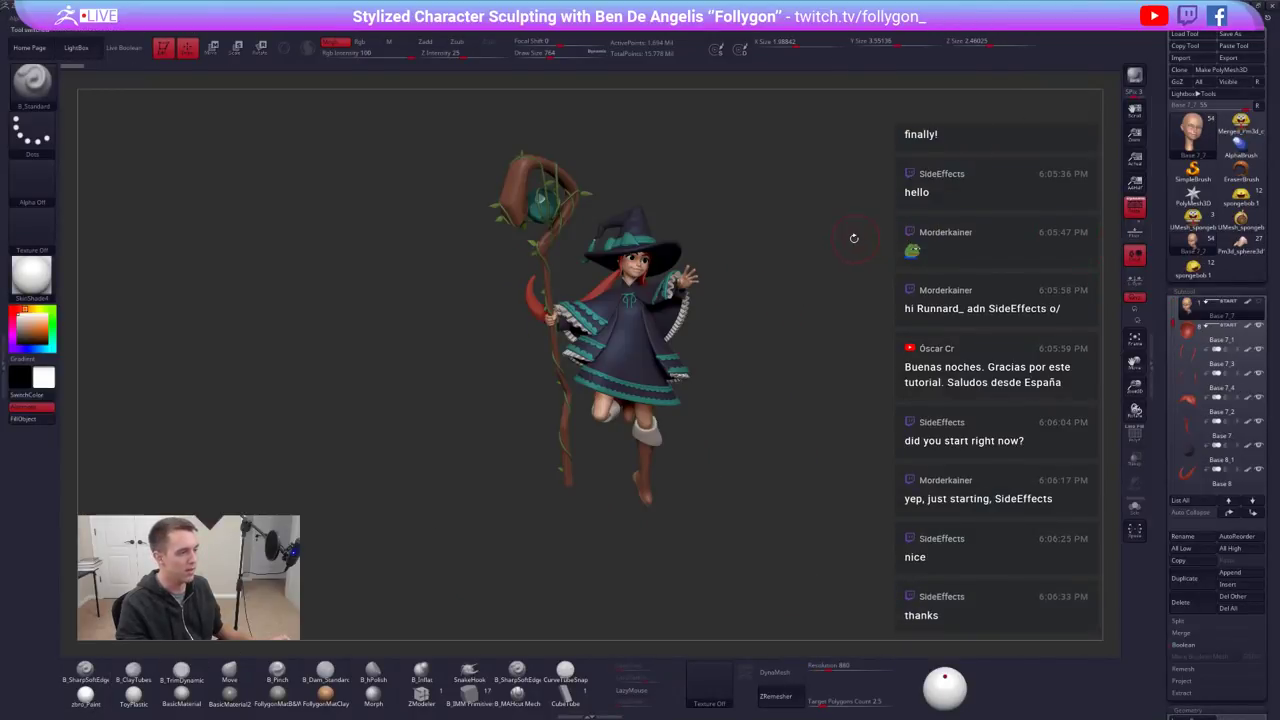
pyautogui.moveTo(810, 285)
pyautogui.keyDown('alt'); pyautogui.mouseDown()
pyautogui.moveTo(796, 278)
pyautogui.moveTo(774, 317)
pyautogui.moveTo(794, 326)
pyautogui.mouseUp(); pyautogui.keyUp('alt')
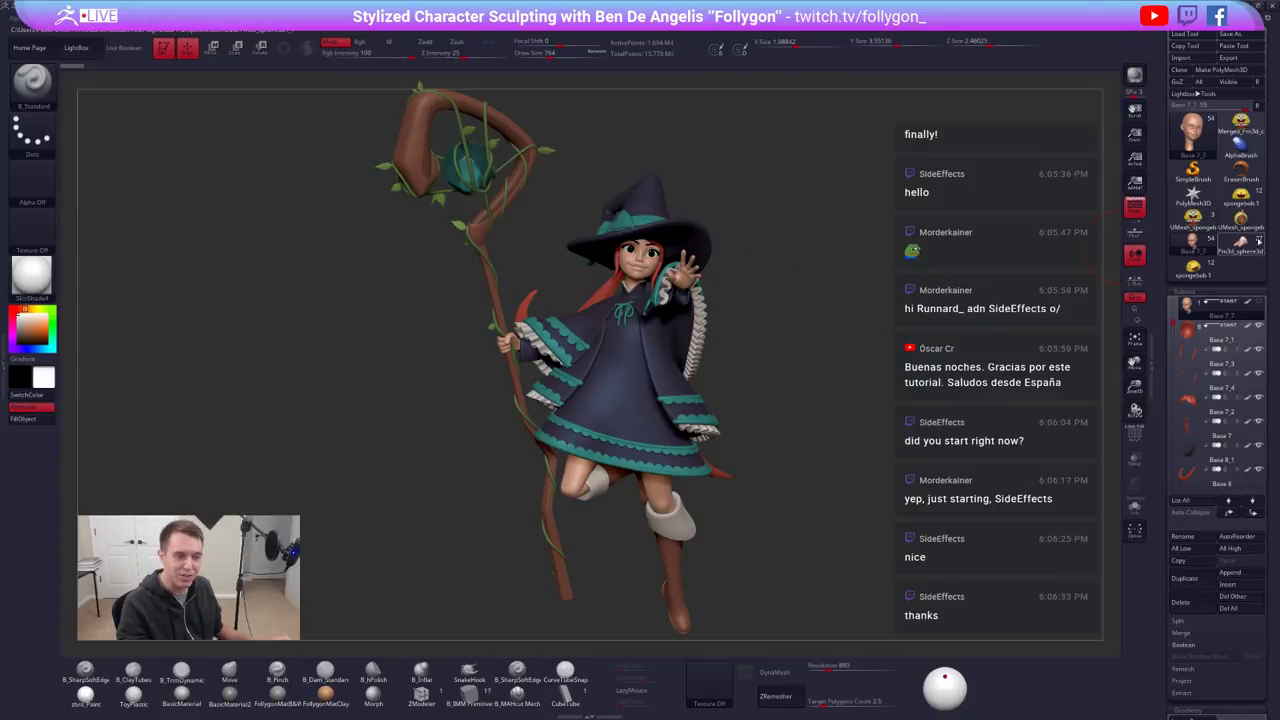
pyautogui.click(1248, 245)
pyautogui.moveTo(862, 285); pyautogui.dragTo(910, 238)
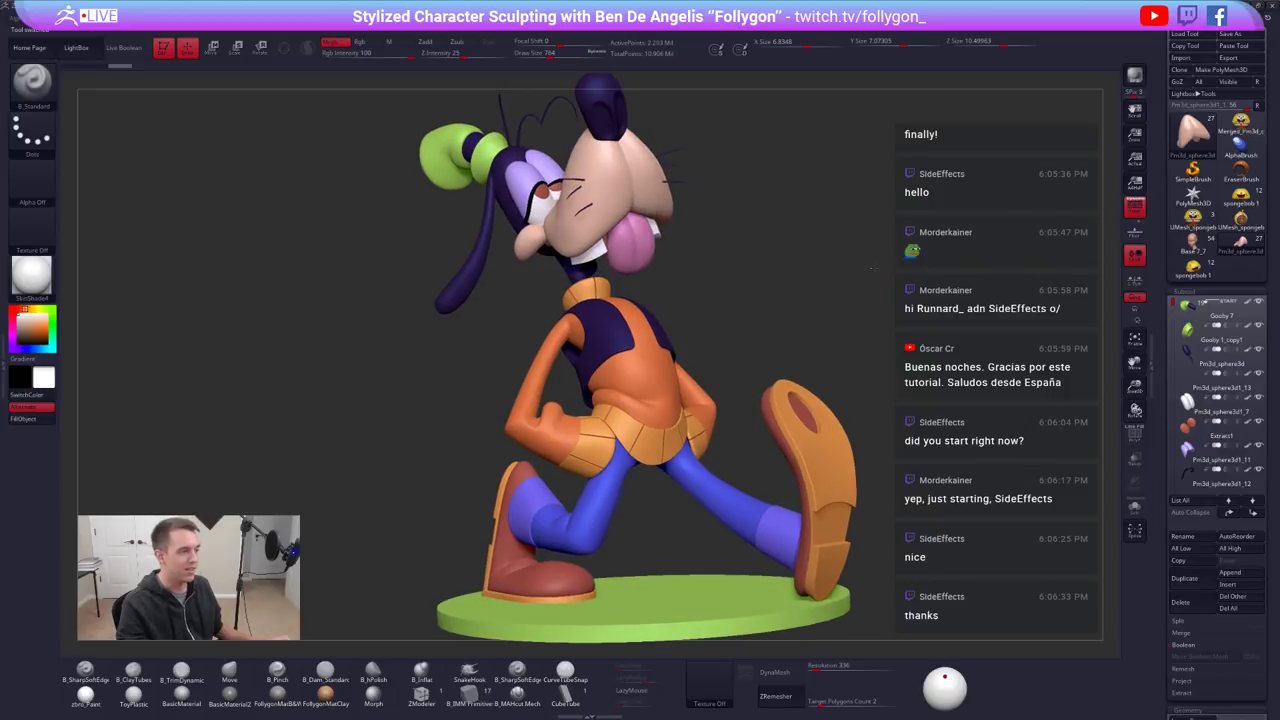
pyautogui.click(1240, 241)
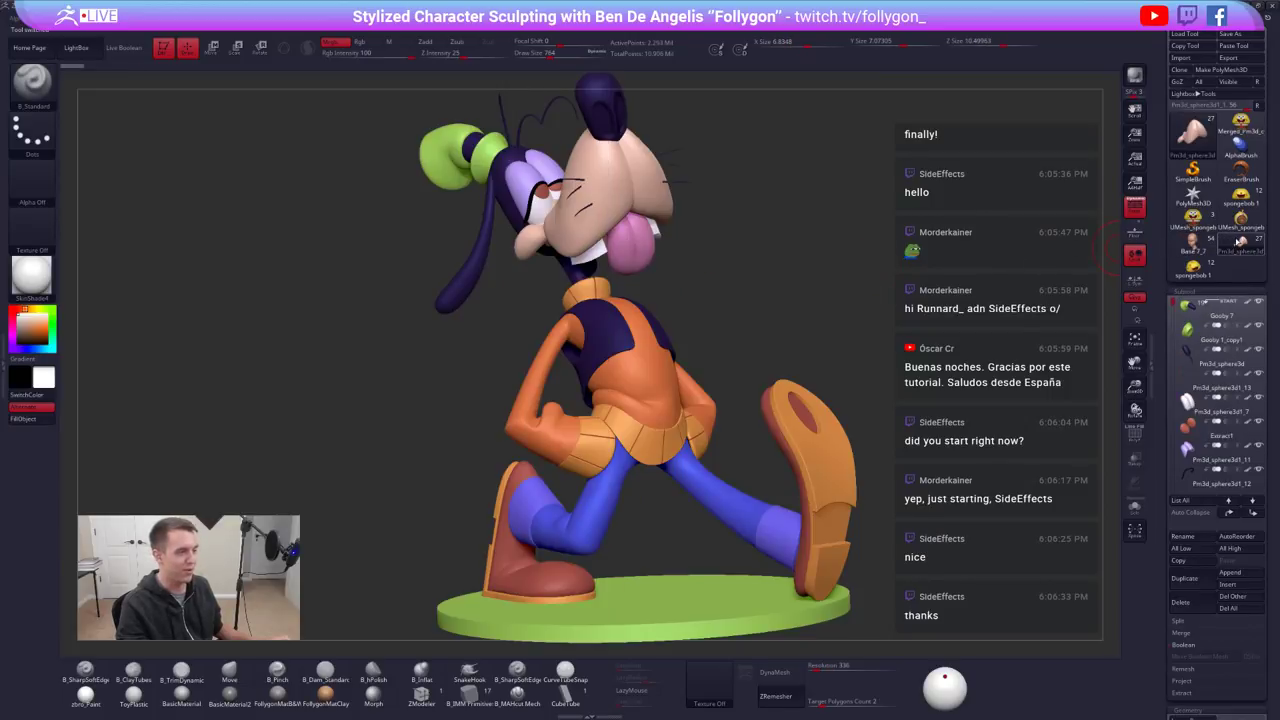
# Display the spongebob 1 muffin model and examine it up close from the front
pyautogui.click(1193, 266)
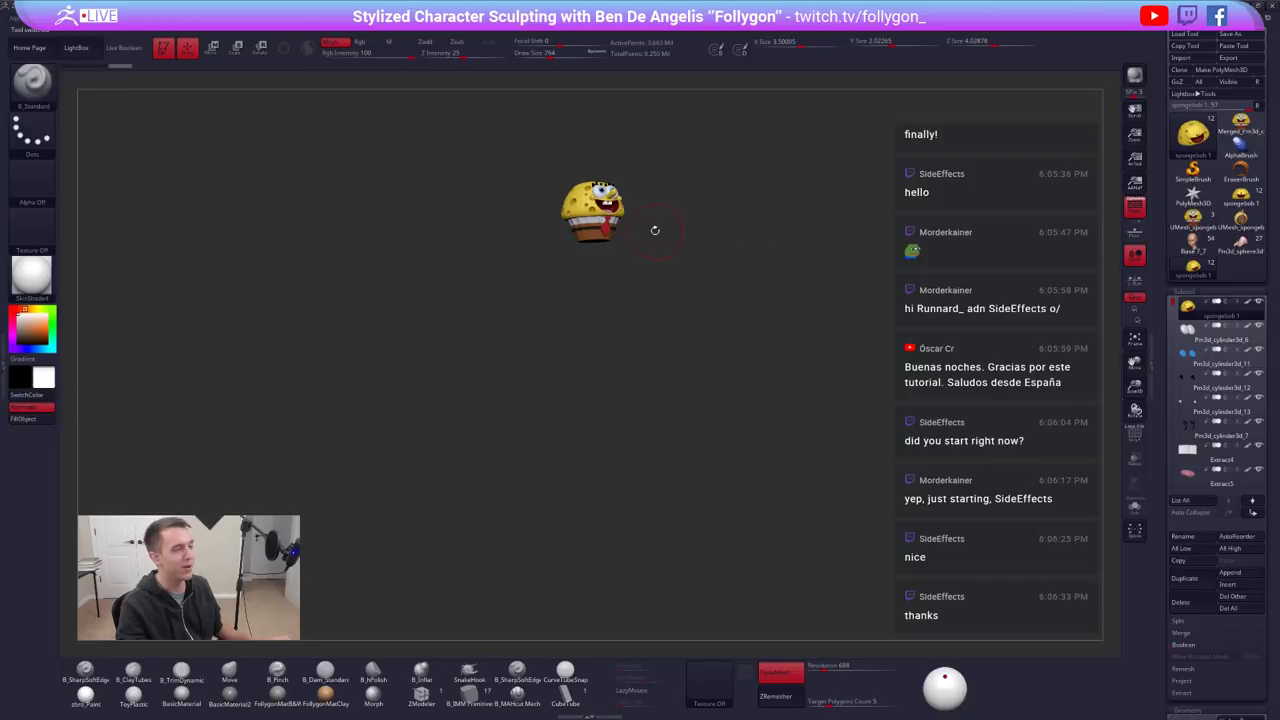
pyautogui.moveTo(655, 230)
pyautogui.keyDown('alt'); pyautogui.mouseDown()
pyautogui.moveTo(780, 298)
pyautogui.moveTo(851, 292)
pyautogui.moveTo(842, 401)
pyautogui.mouseUp(); pyautogui.keyUp('alt')
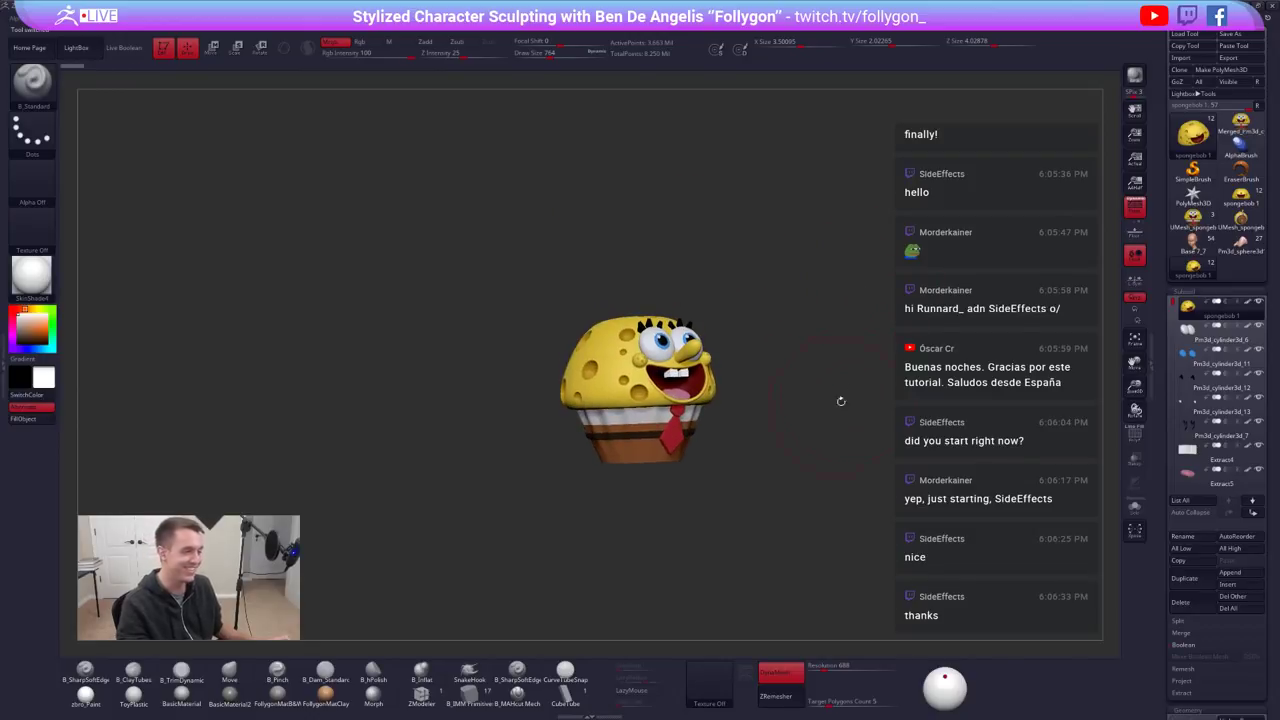
pyautogui.moveTo(883, 356)
pyautogui.mouseDown()
pyautogui.moveTo(806, 352)
pyautogui.moveTo(796, 373)
pyautogui.mouseUp()
pyautogui.press('space')
pyautogui.keyDown('alt'); pyautogui.moveTo(864, 323); pyautogui.dragTo(866, 371); pyautogui.keyUp('alt')
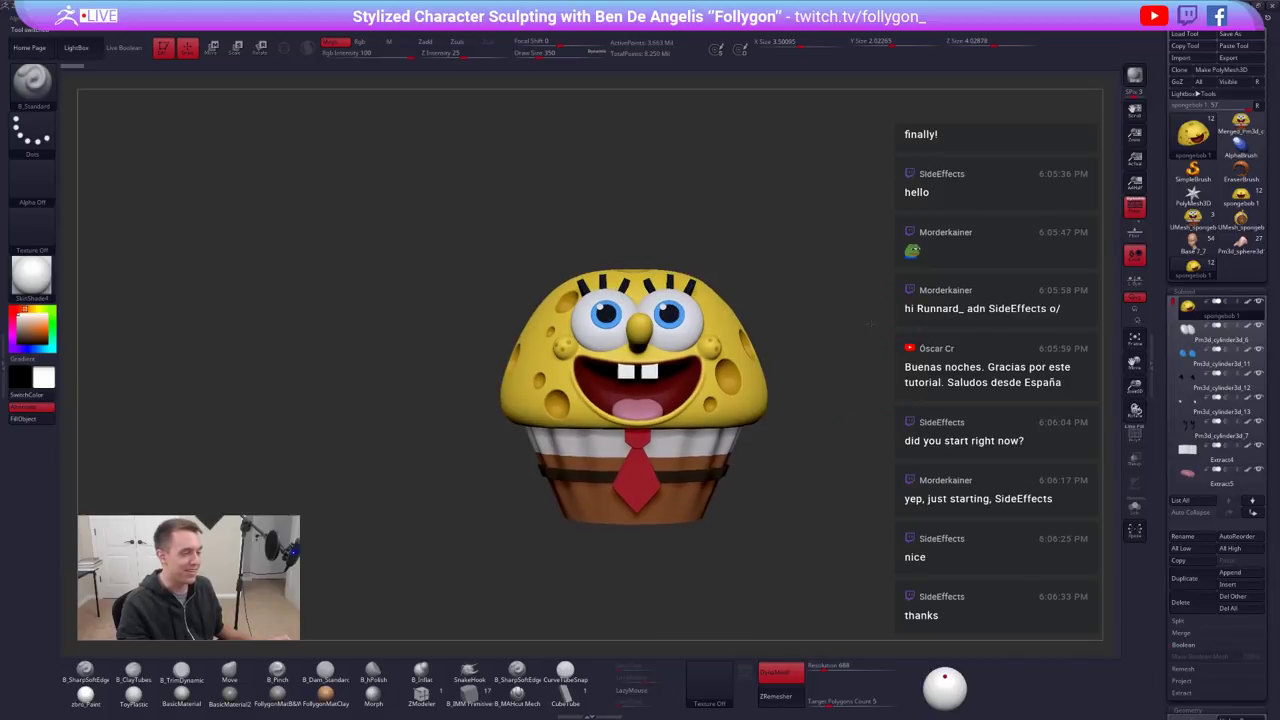
pyautogui.moveTo(868, 323); pyautogui.dragTo(871, 317)
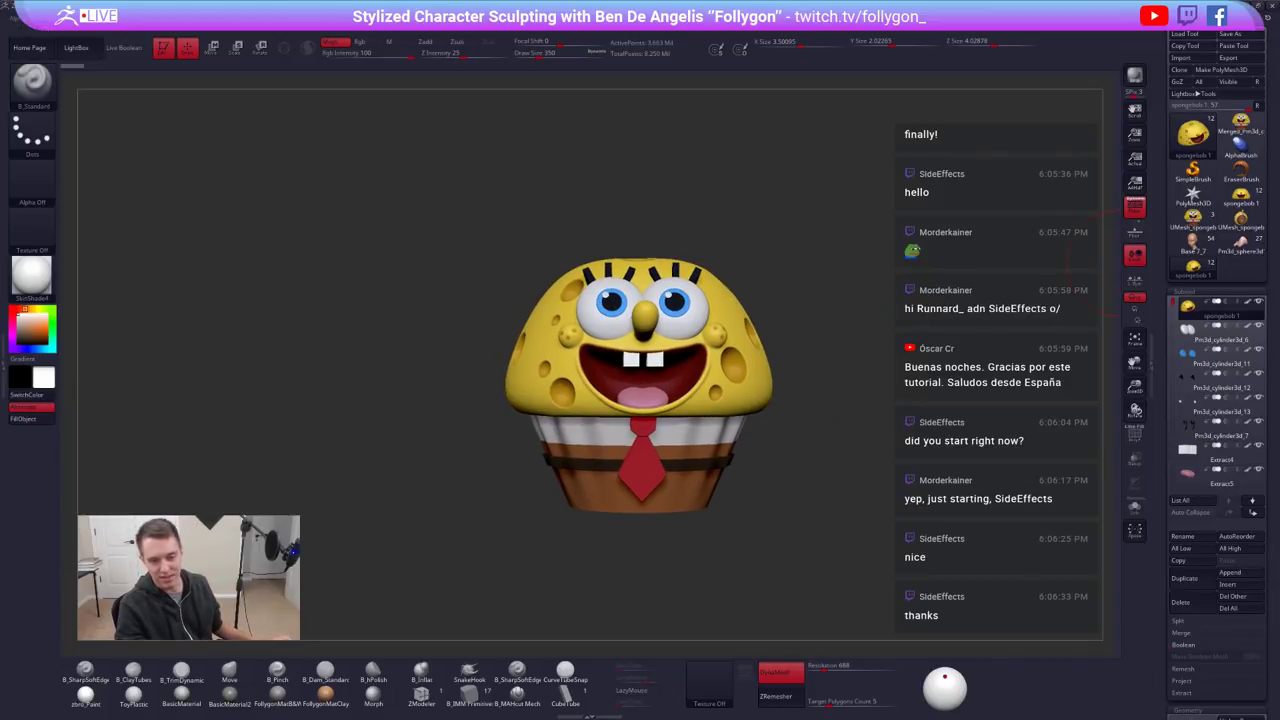
# Switch to the browser and look through the Morning Muffins renders on ArtStation, including the SpongeBob muffin
pyautogui.hotkey('alt', 'Tab')
pyautogui.hotkey('ctrl', 'Tab')
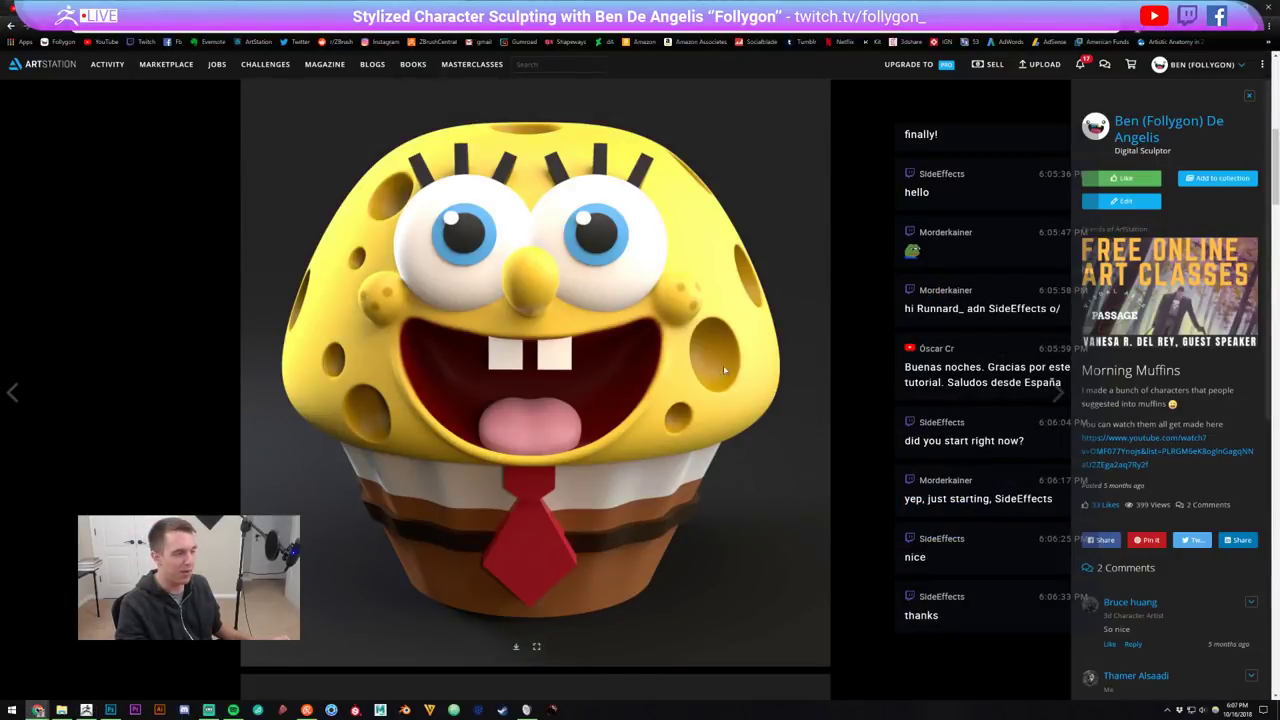
pyautogui.scroll(6, 600, 330)
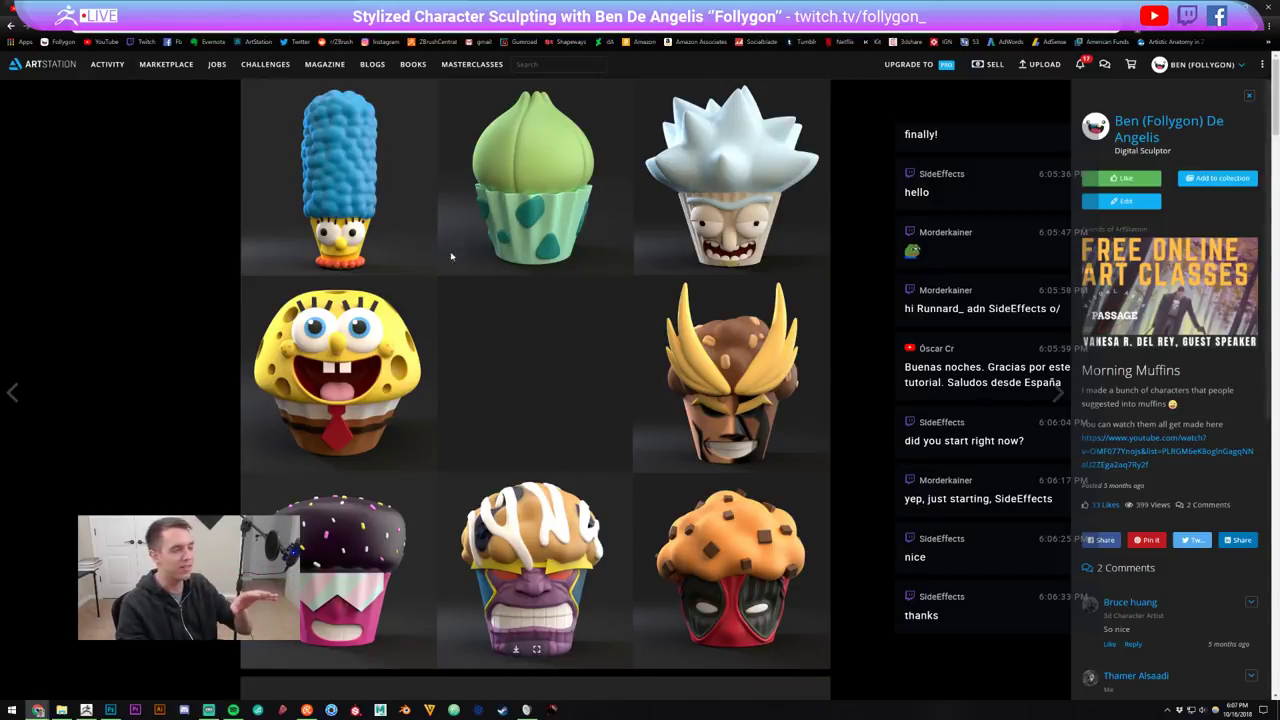
pyautogui.scroll(-2, 546, 268)
pyautogui.scroll(2, 626, 345)
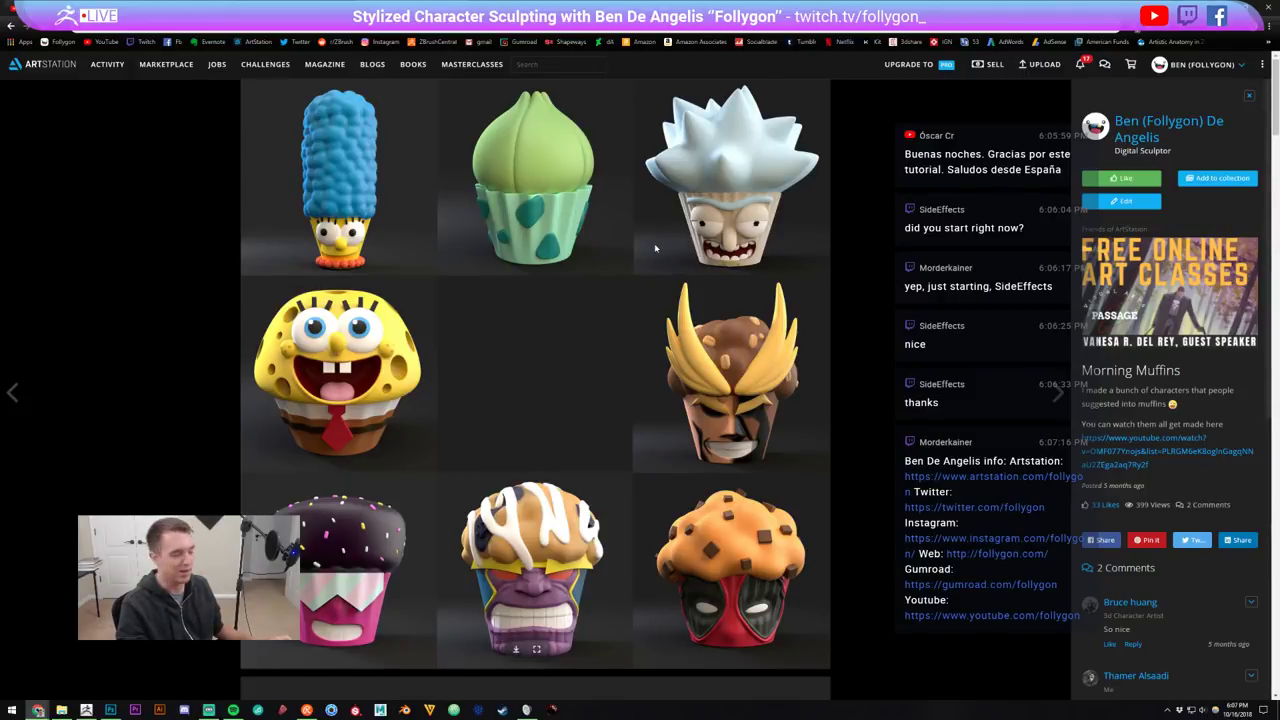
pyautogui.scroll(-1, 645, 253)
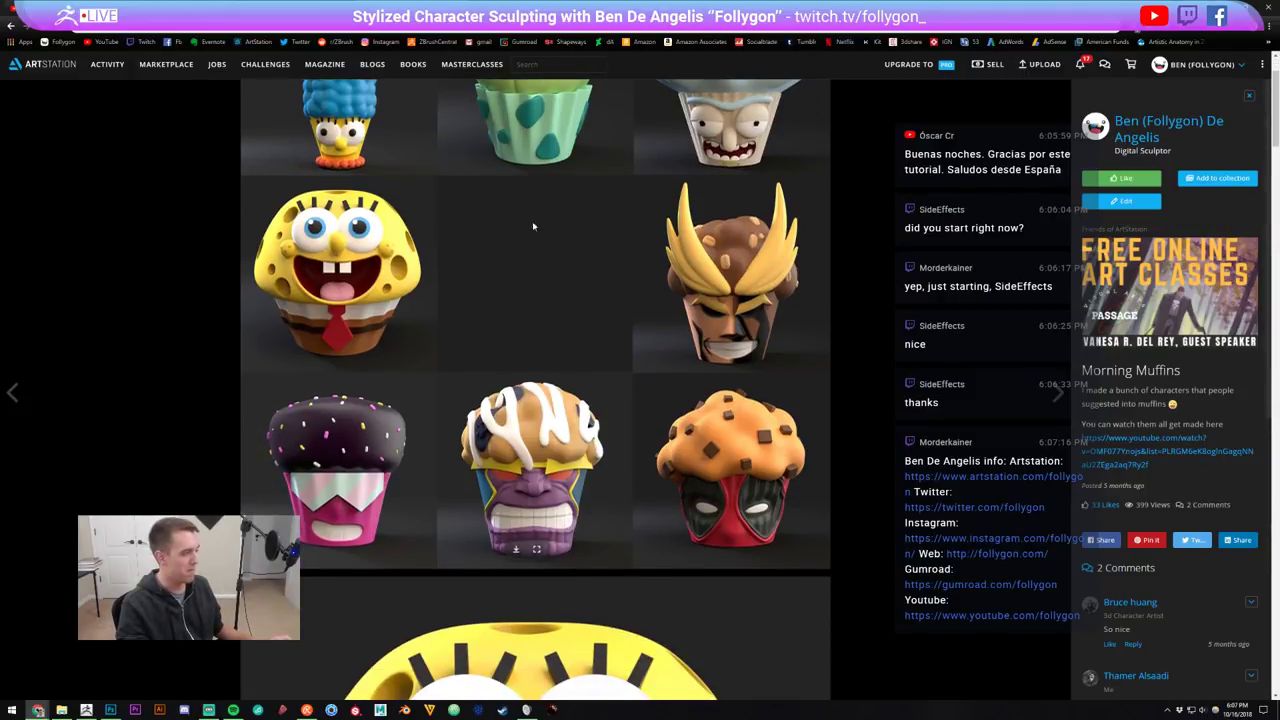
pyautogui.scroll(-1, 567, 376)
pyautogui.scroll(-5, 568, 378)
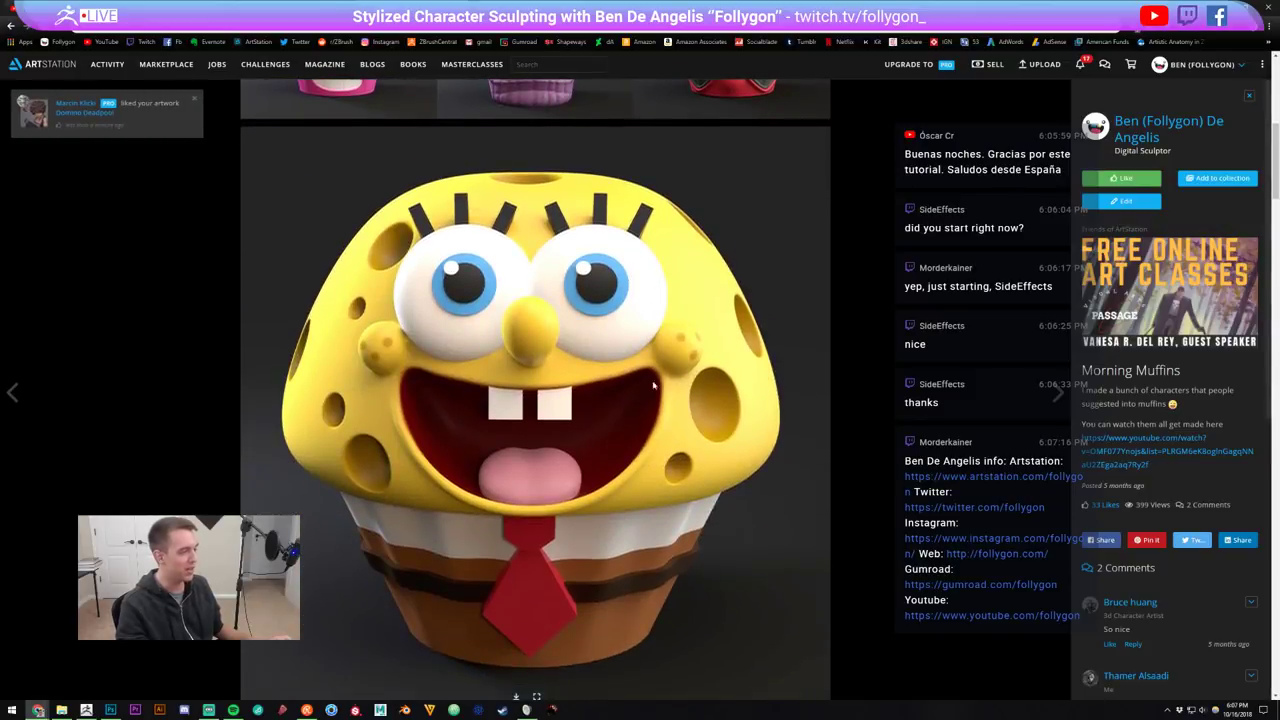
pyautogui.scroll(-1, 641, 394)
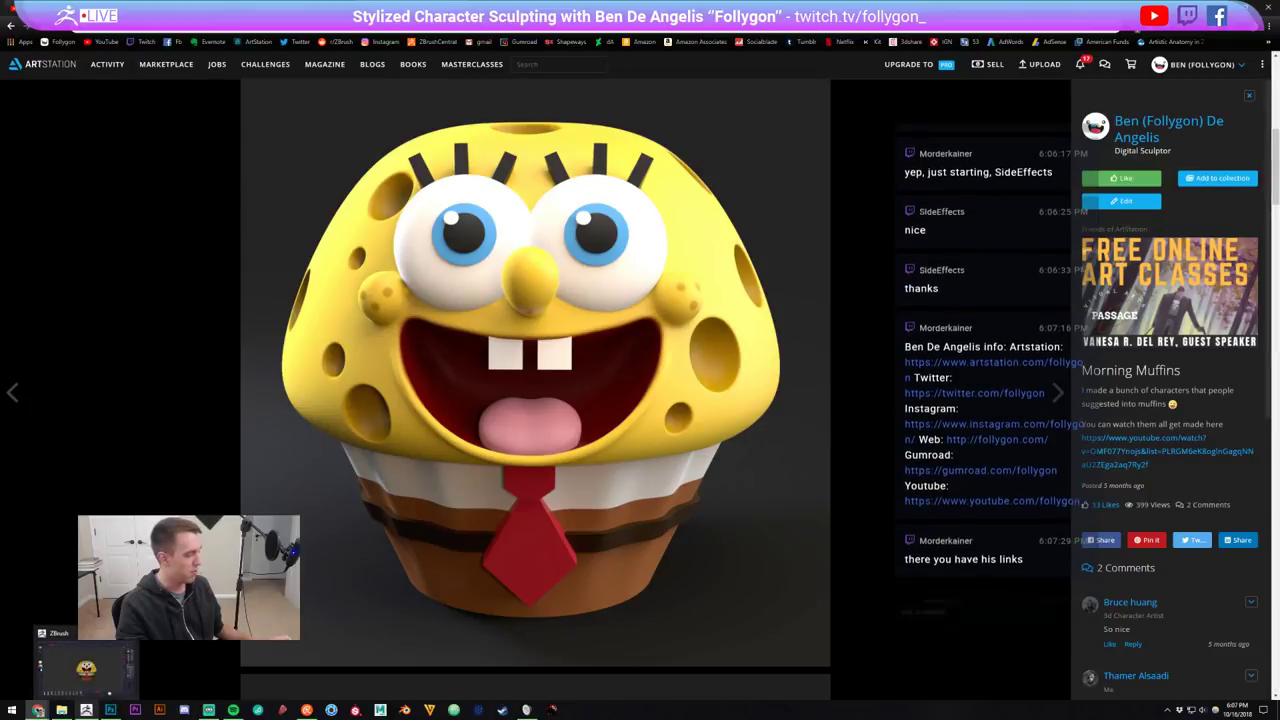
# Return to ZBrush and frame the SpongeBob muffin model for a larger front view
pyautogui.click(86, 709)
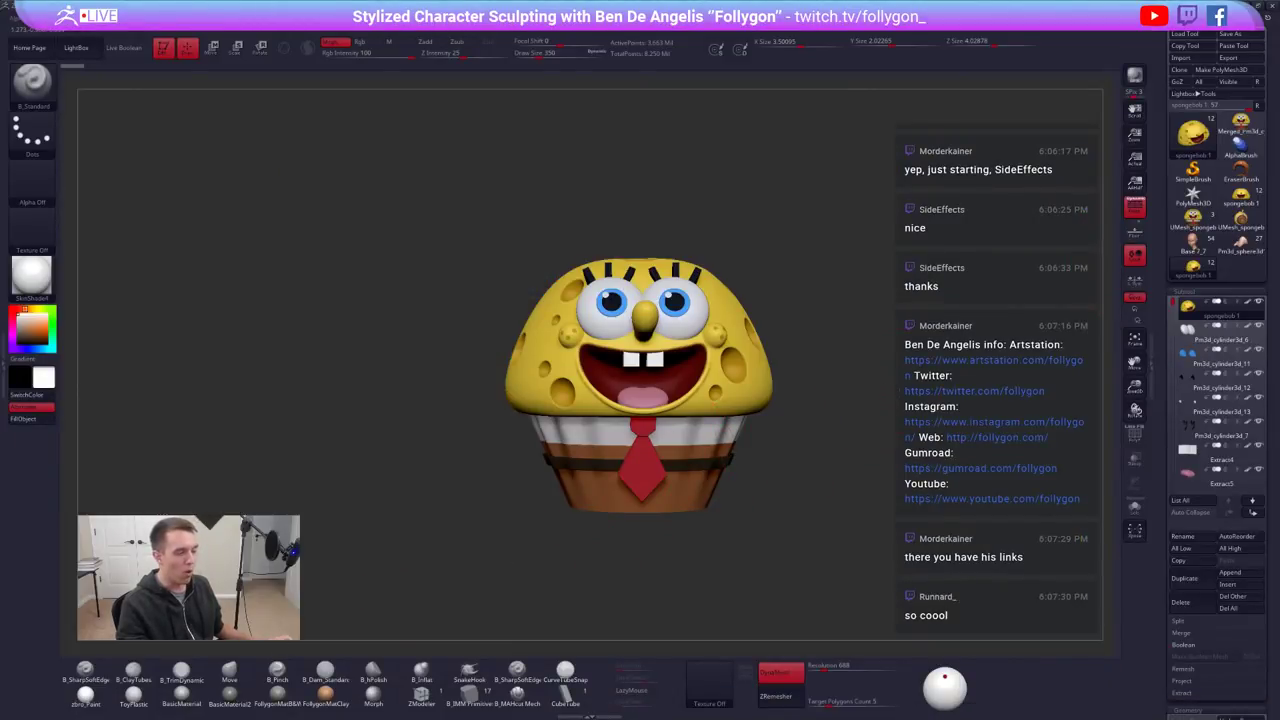
pyautogui.press('f')
pyautogui.keyDown('alt'); pyautogui.moveTo(983, 327); pyautogui.dragTo(961, 369); pyautogui.keyUp('alt')
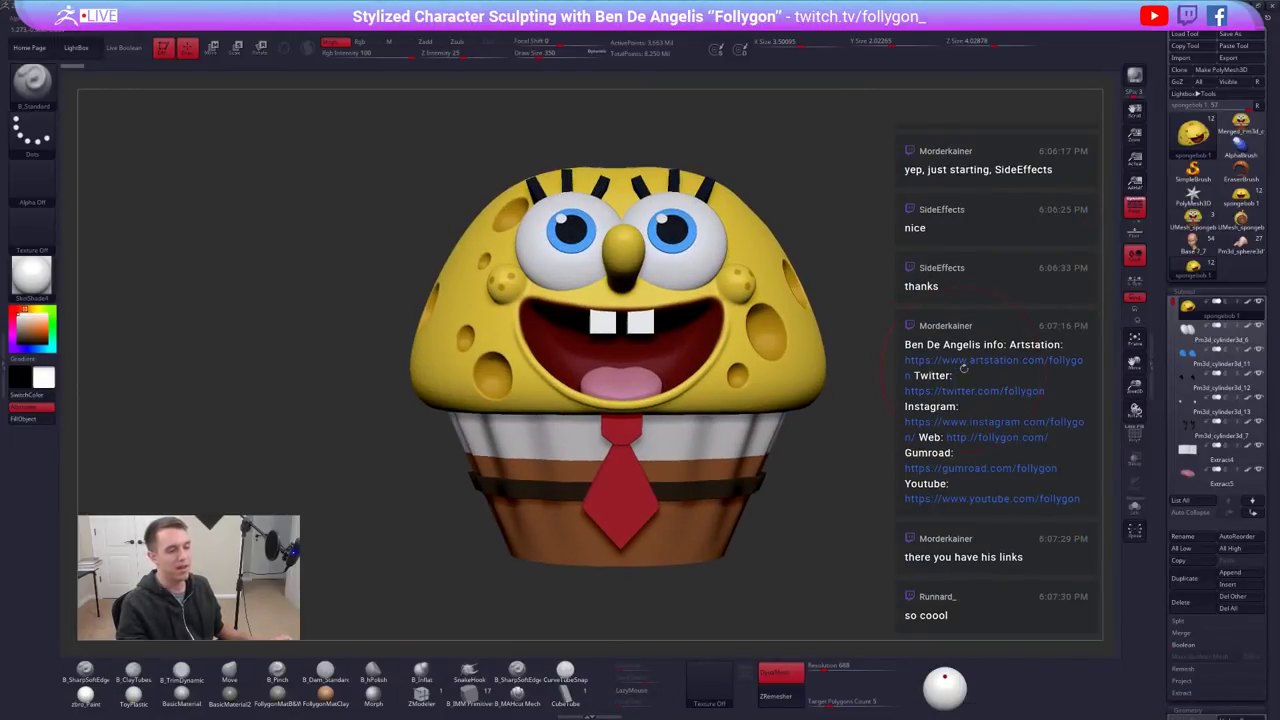
pyautogui.press('space')
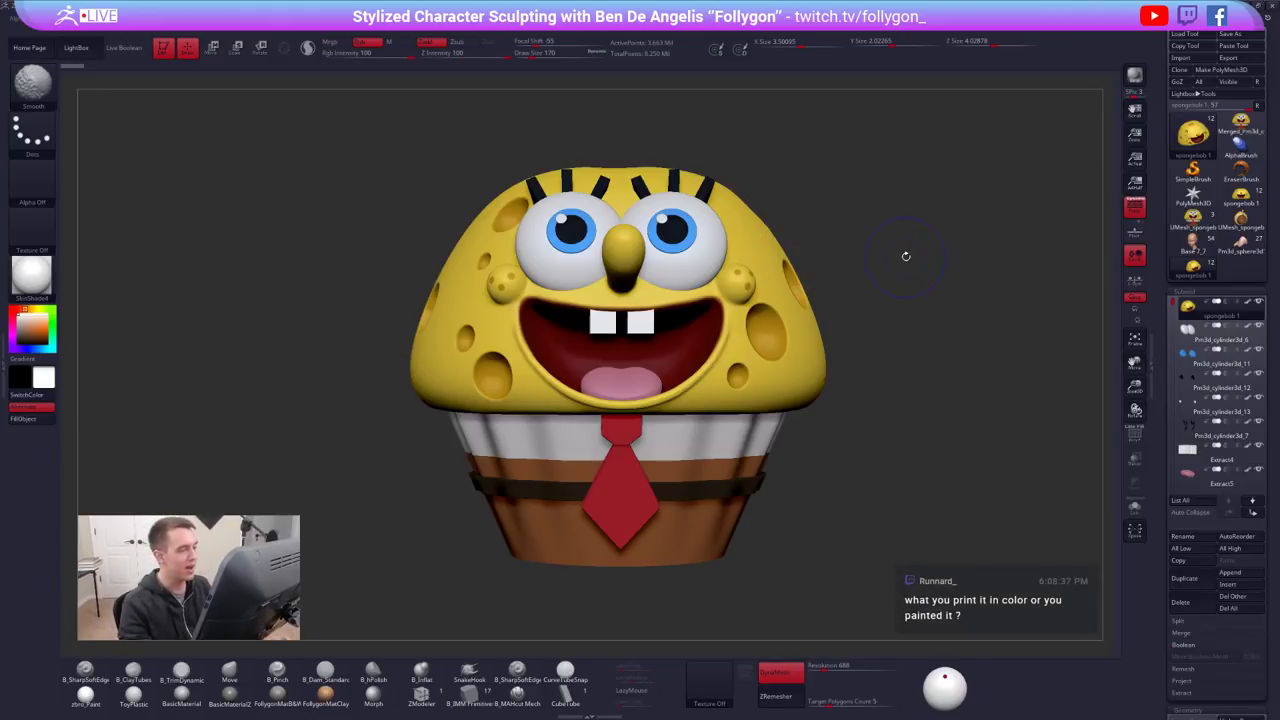
pyautogui.hotkey('shift', 'f')
pyautogui.hotkey('ctrl', 'z')
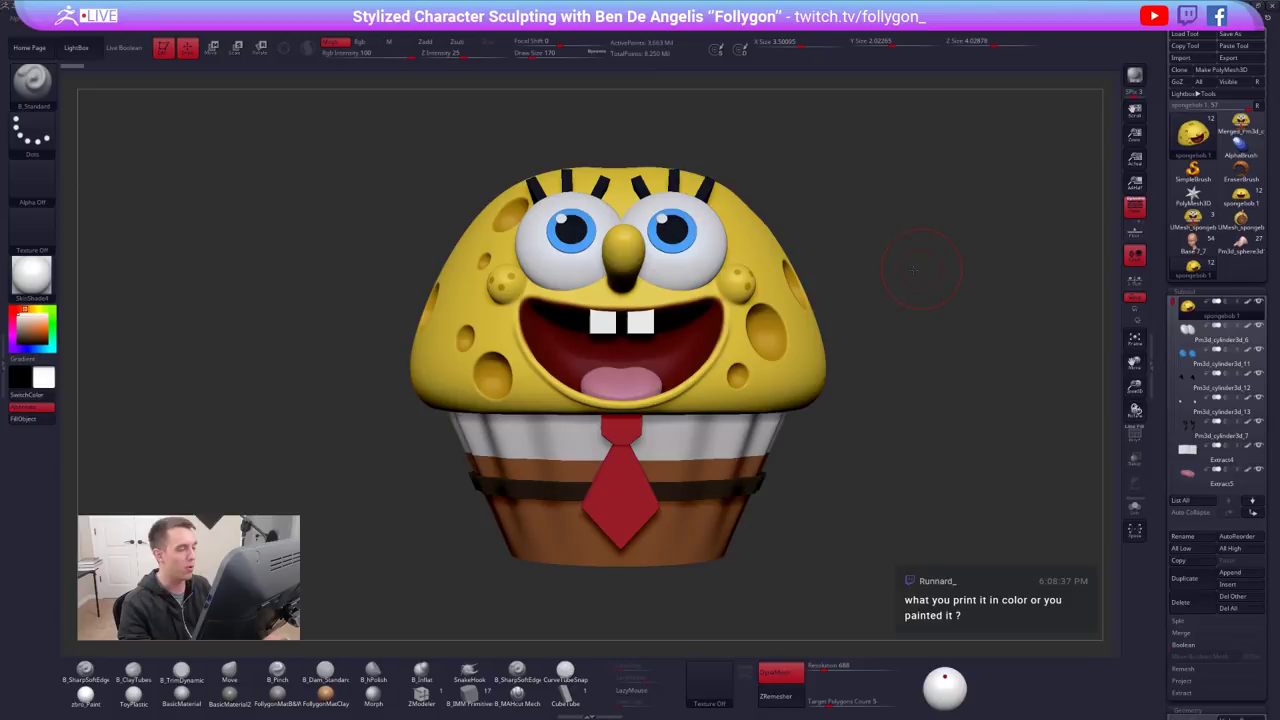
pyautogui.moveTo(921, 268); pyautogui.dragTo(889, 272)
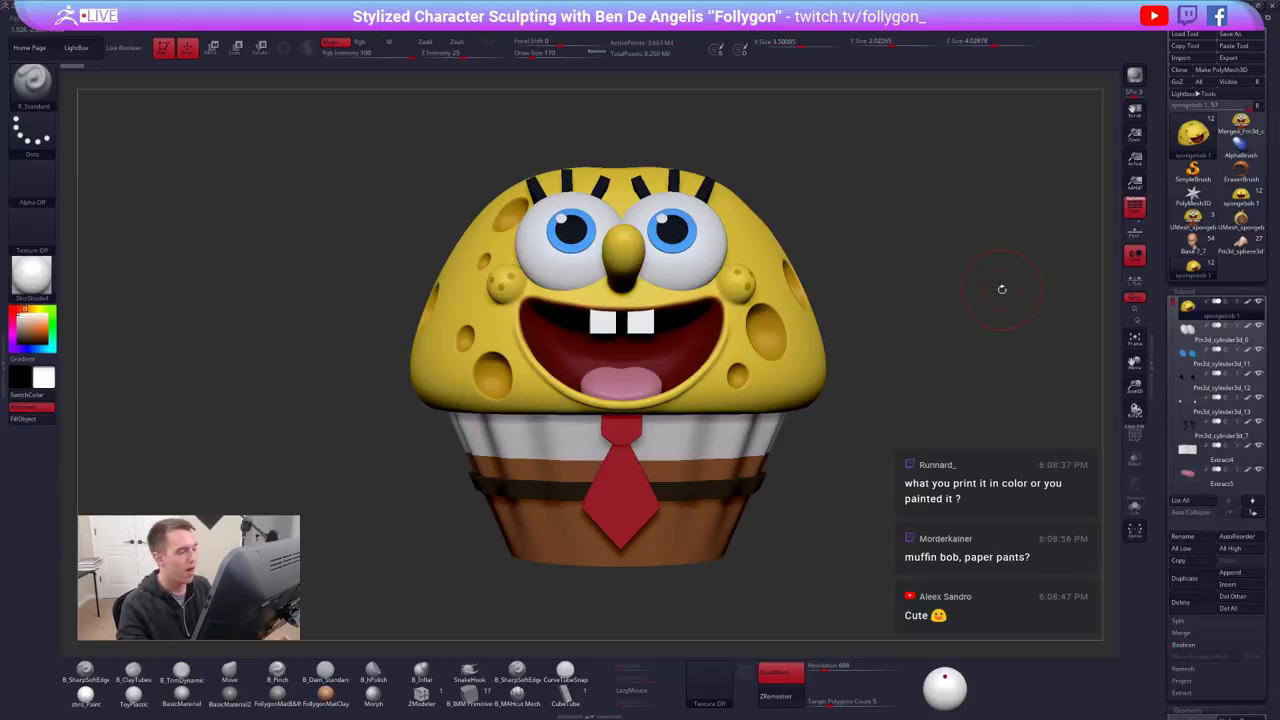
# Select the witch character and delete all of its subtools
pyautogui.click(1192, 242)
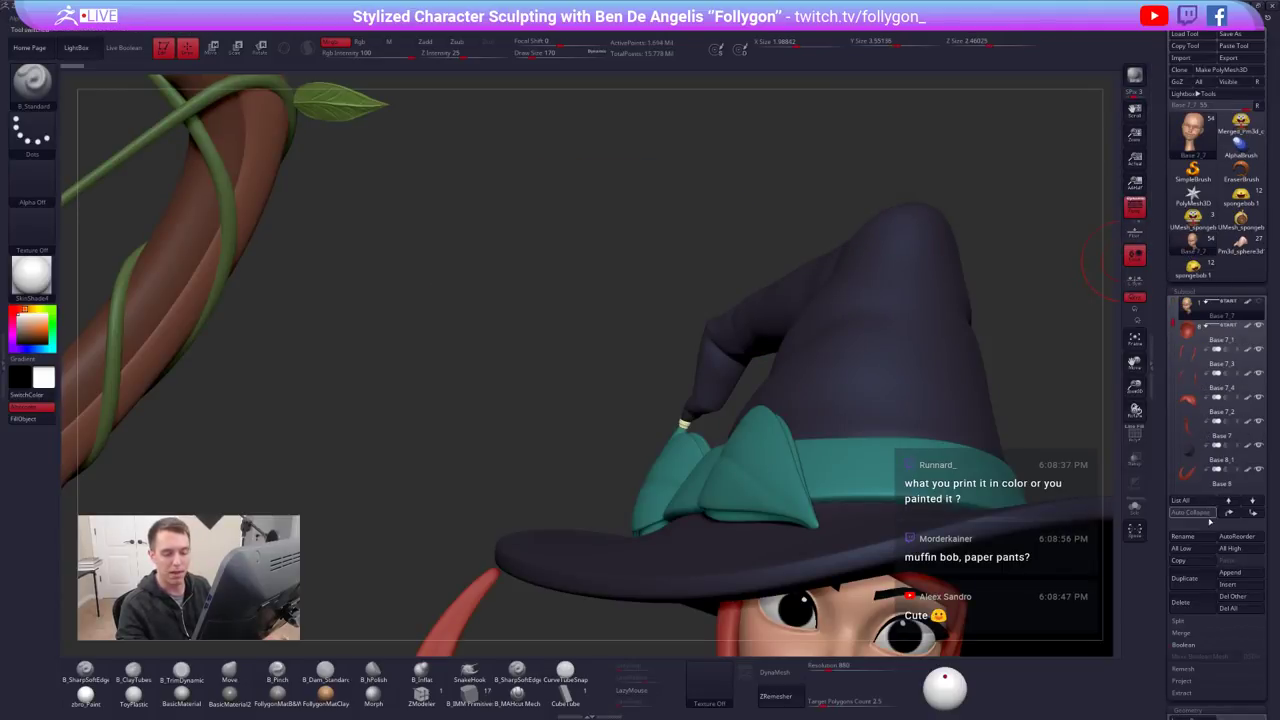
pyautogui.scroll(-3, 1177, 440)
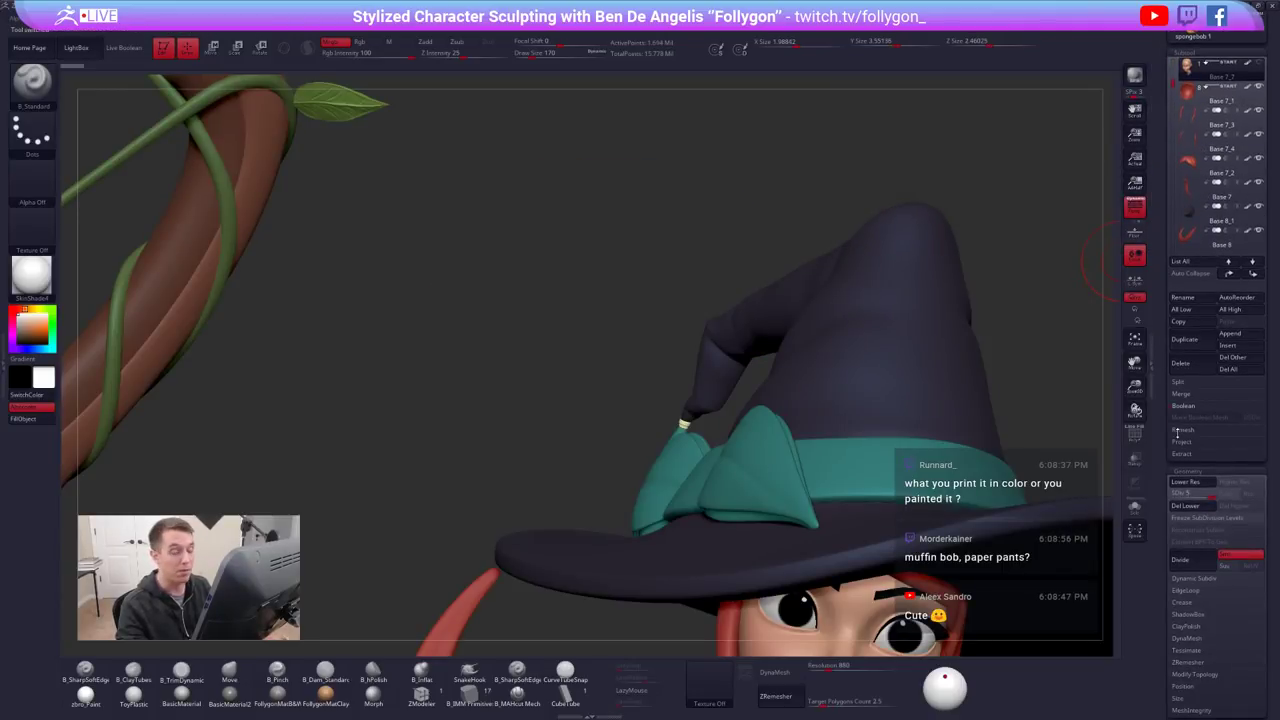
pyautogui.scroll(-1, 1177, 430)
pyautogui.scroll(-5, 1176, 428)
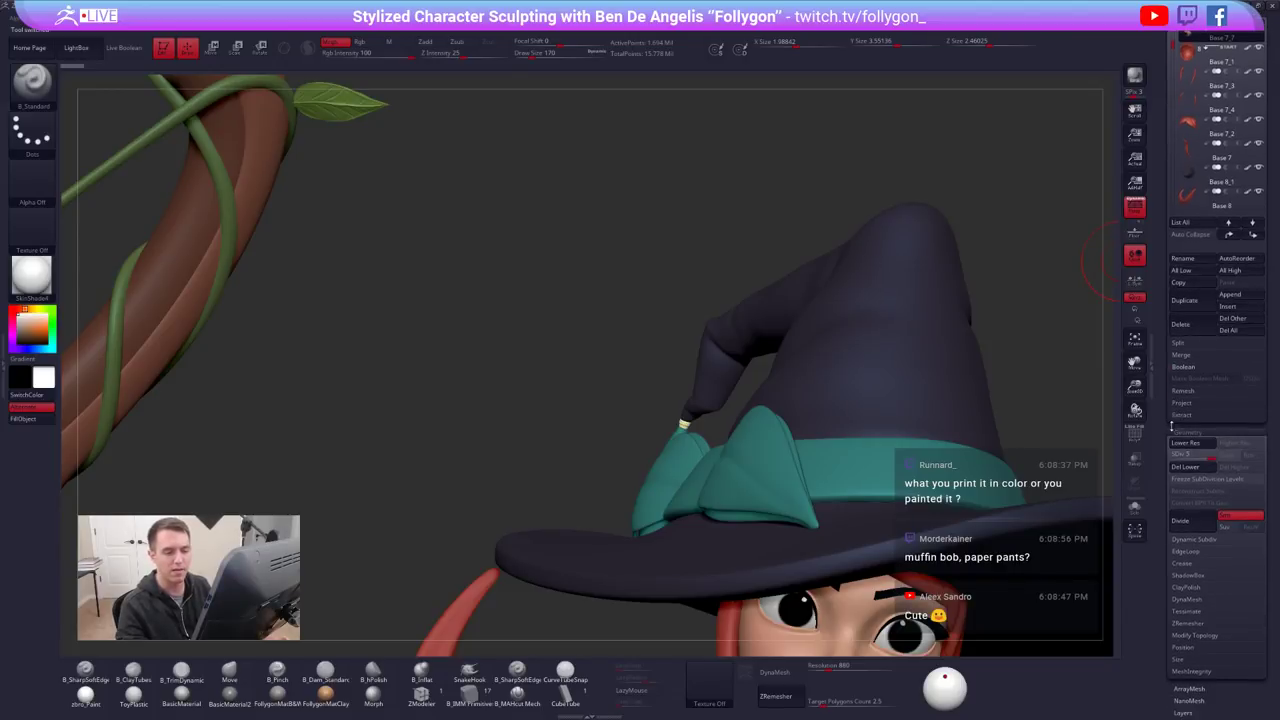
pyautogui.scroll(5, 1176, 405)
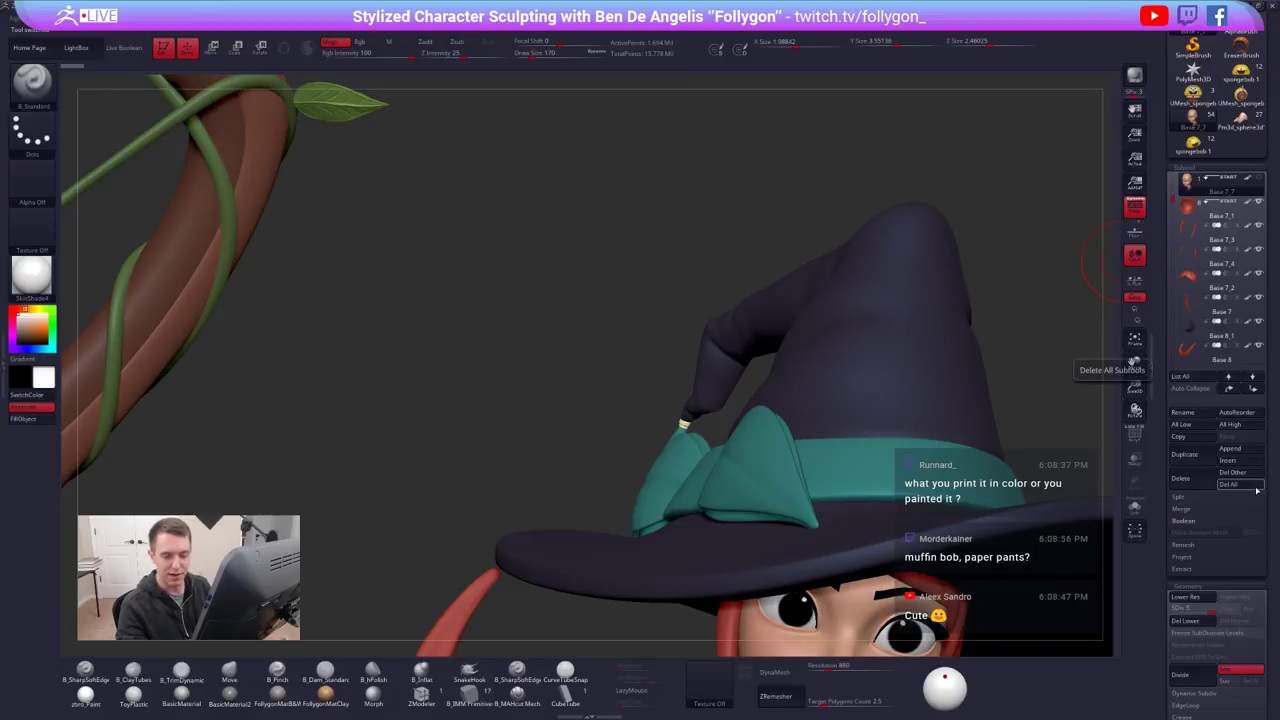
pyautogui.click(1256, 487)
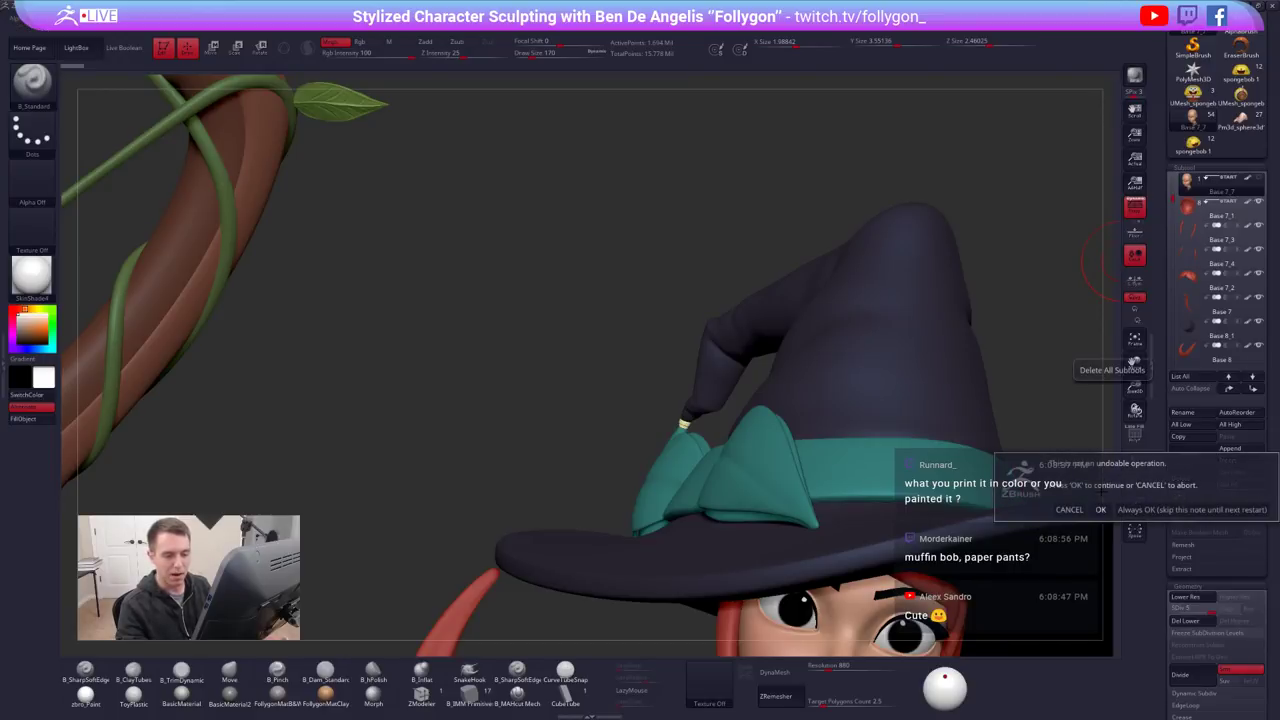
pyautogui.click(1101, 510)
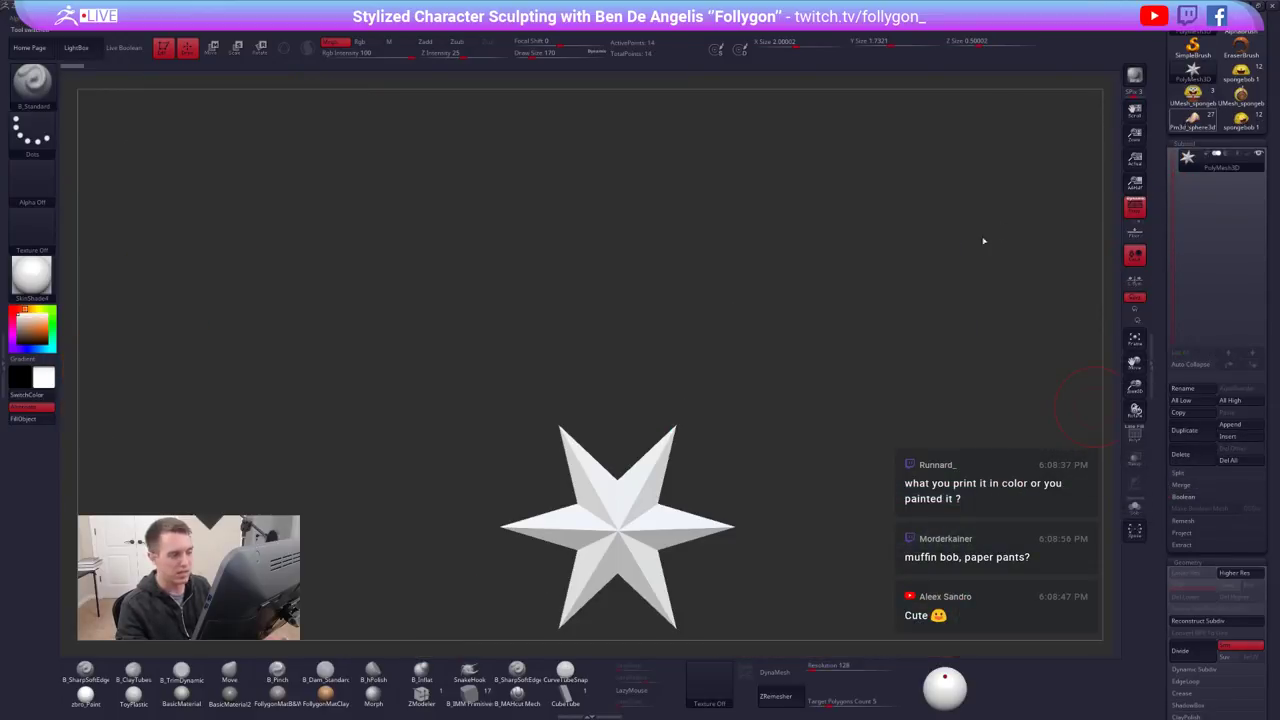
# Delete all subtools of the walking dog figure
pyautogui.hotkey('ctrl', 'z')
pyautogui.keyDown('ctrl'); pyautogui.moveTo(794, 308); pyautogui.dragTo(654, 352, button='right'); pyautogui.keyUp('ctrl')
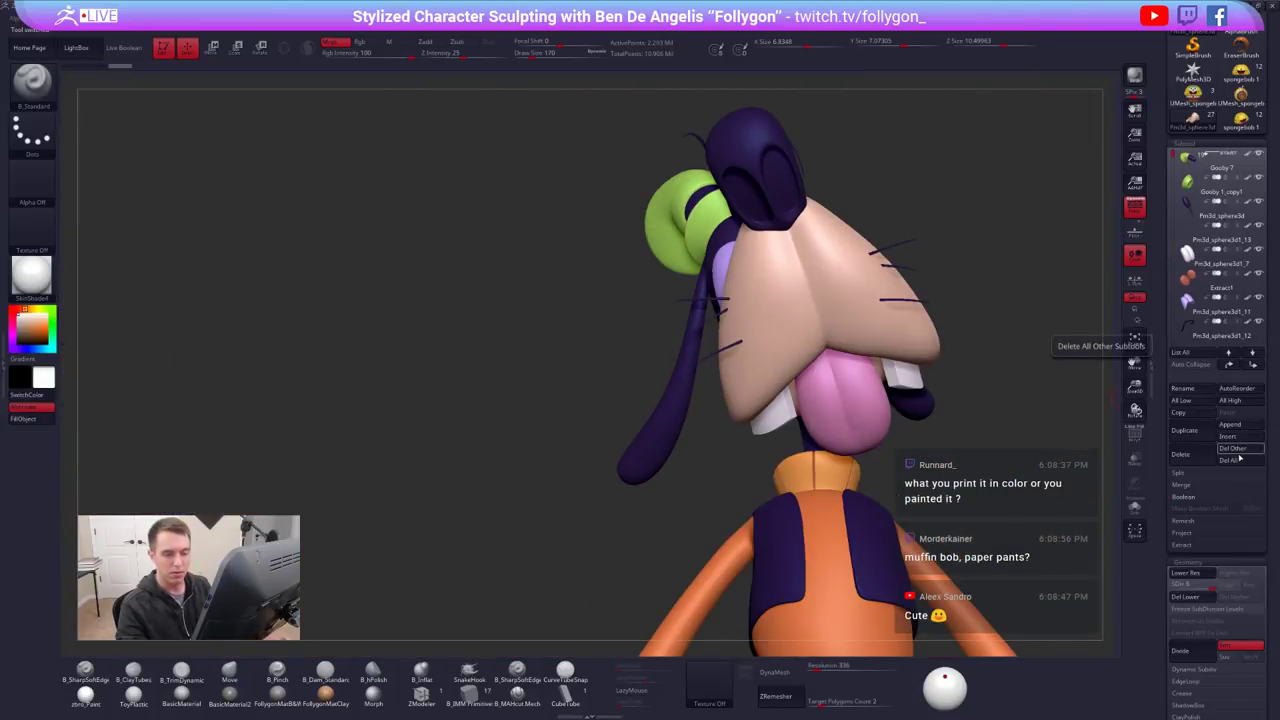
pyautogui.click(1240, 460)
pyautogui.click(1099, 477)
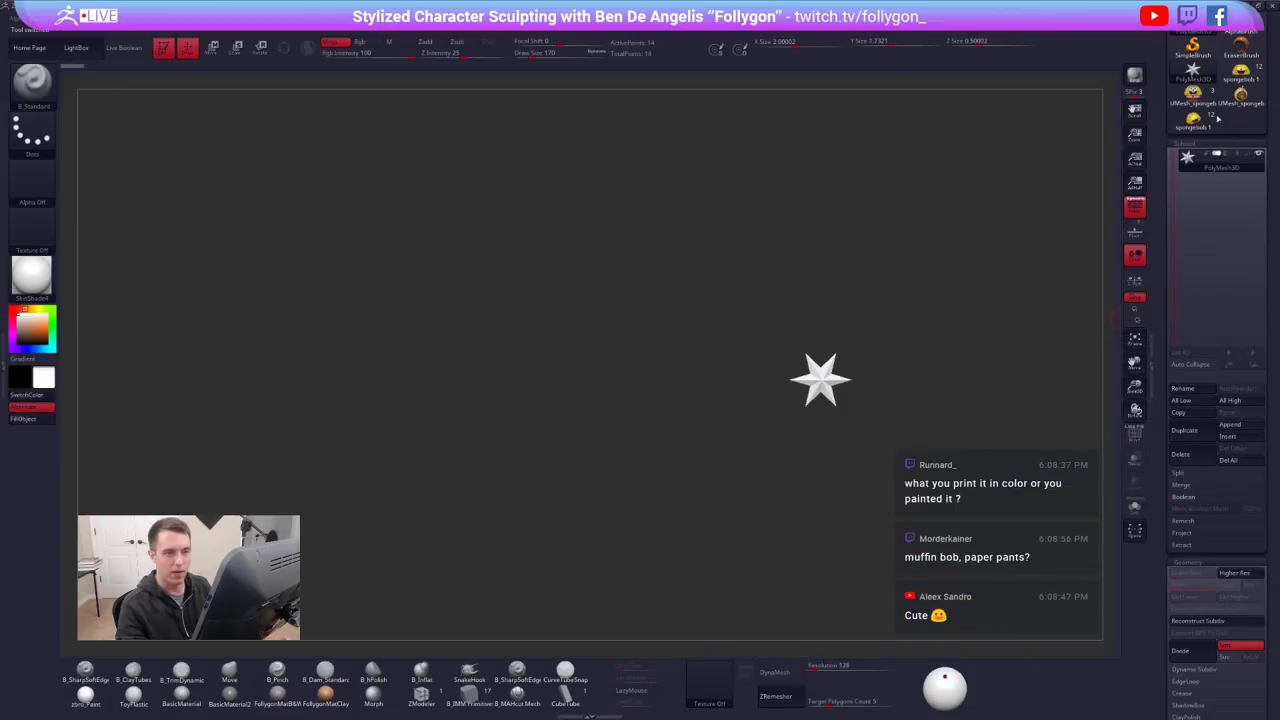
# Display the spongebob 1 muffin centred from the front and set the draw size to 121
pyautogui.click(1217, 118)
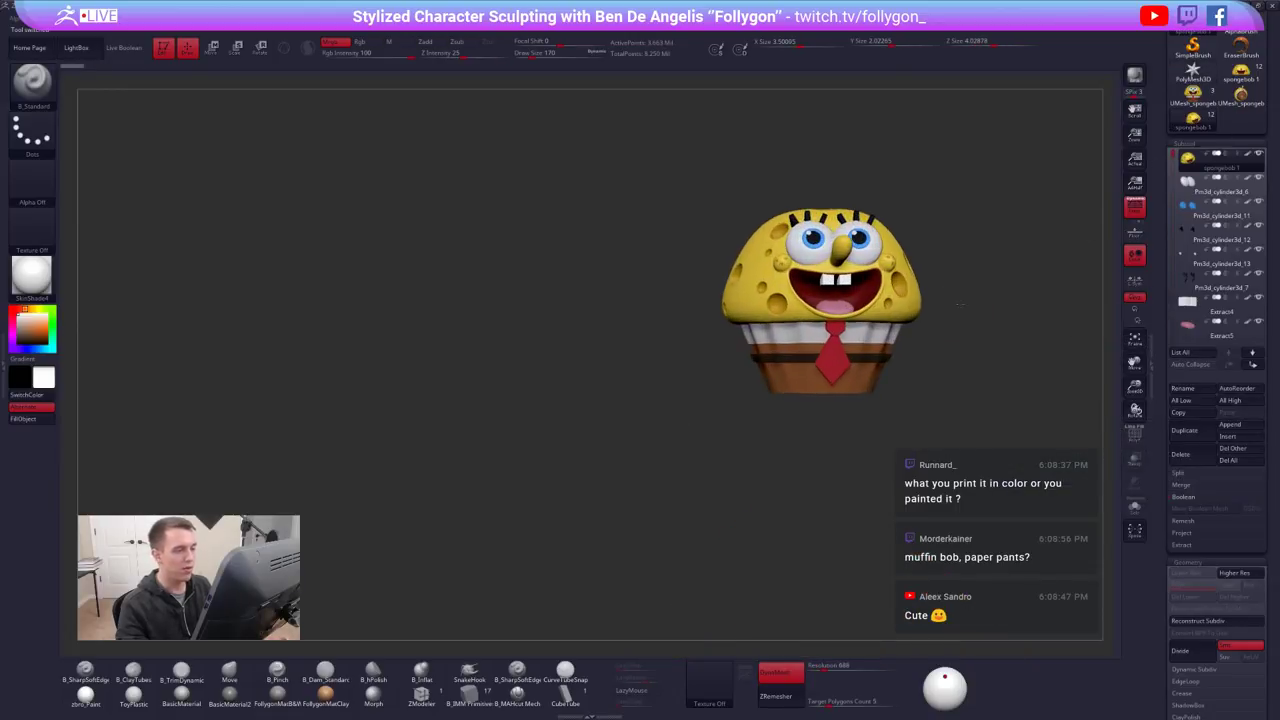
pyautogui.keyDown('alt'); pyautogui.moveTo(902, 323); pyautogui.dragTo(859, 386); pyautogui.keyUp('alt')
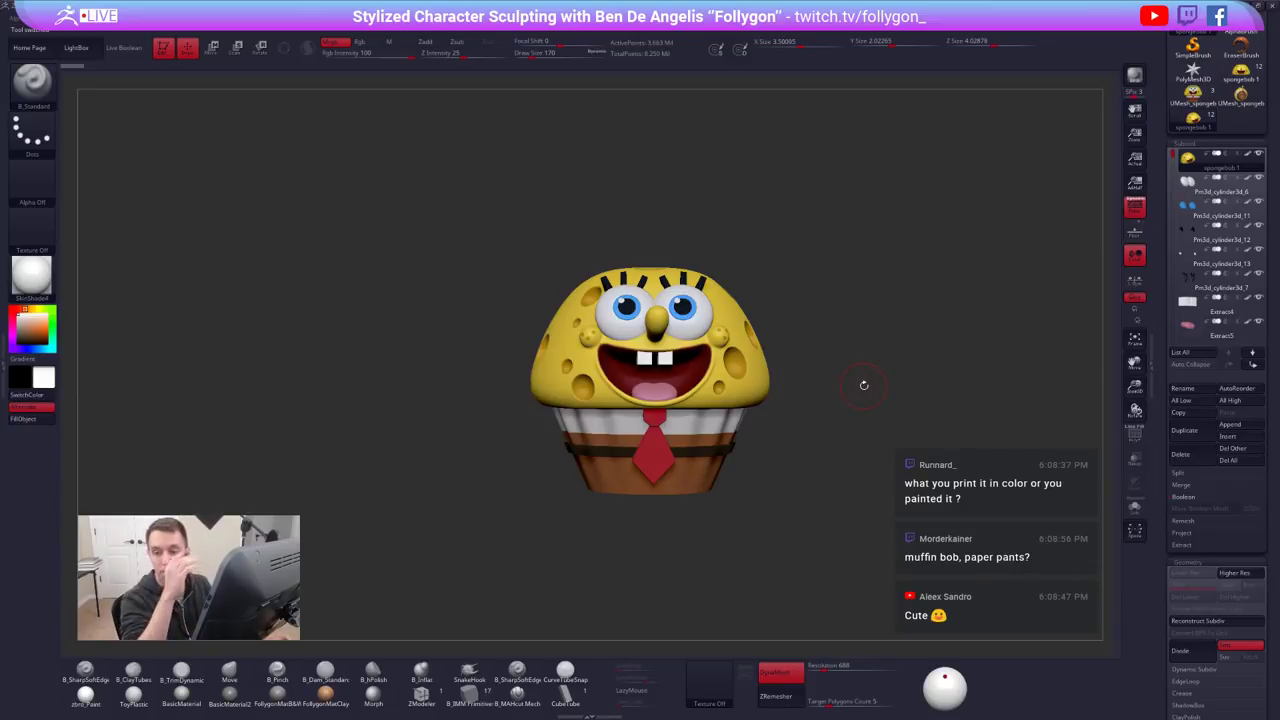
pyautogui.moveTo(749, 474); pyautogui.dragTo(861, 500)
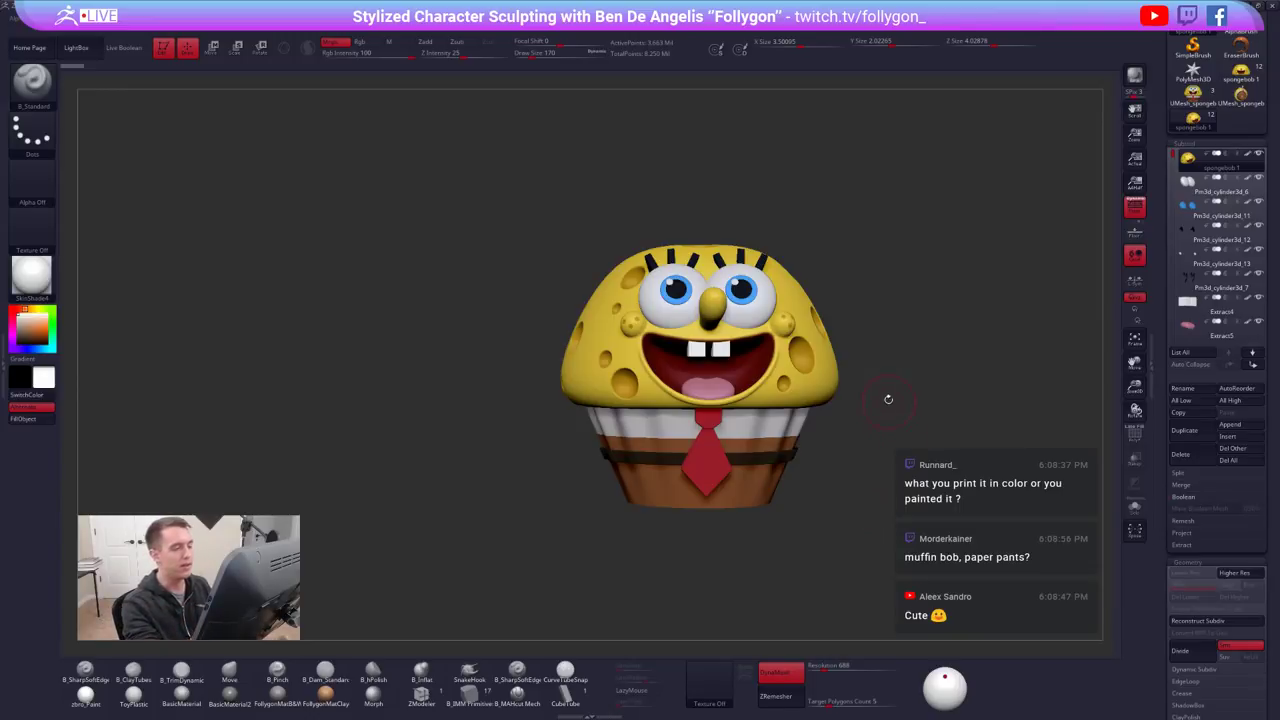
pyautogui.keyDown('alt'); pyautogui.moveTo(890, 357); pyautogui.dragTo(887, 384); pyautogui.keyUp('alt')
pyautogui.press('space')
pyautogui.moveTo(938, 334); pyautogui.dragTo(942, 329)
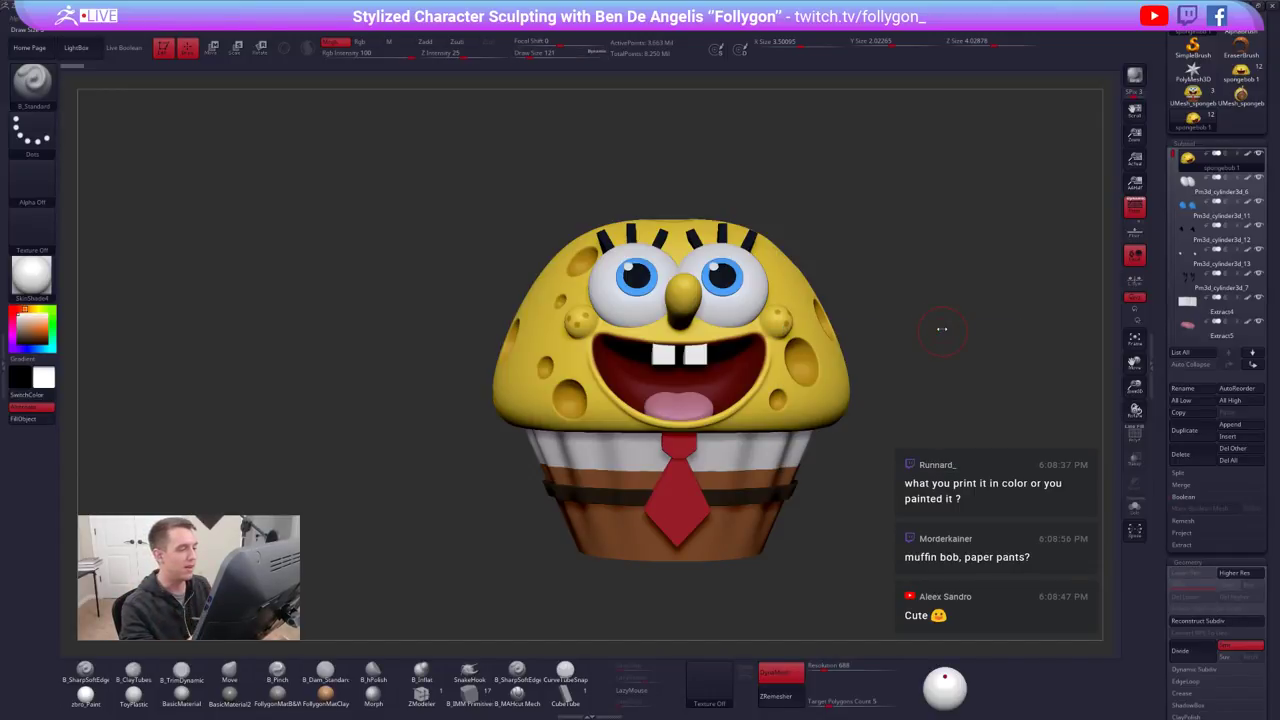
pyautogui.keyDown('alt'); pyautogui.moveTo(919, 363); pyautogui.dragTo(901, 356); pyautogui.keyUp('alt')
pyautogui.click(940, 293)
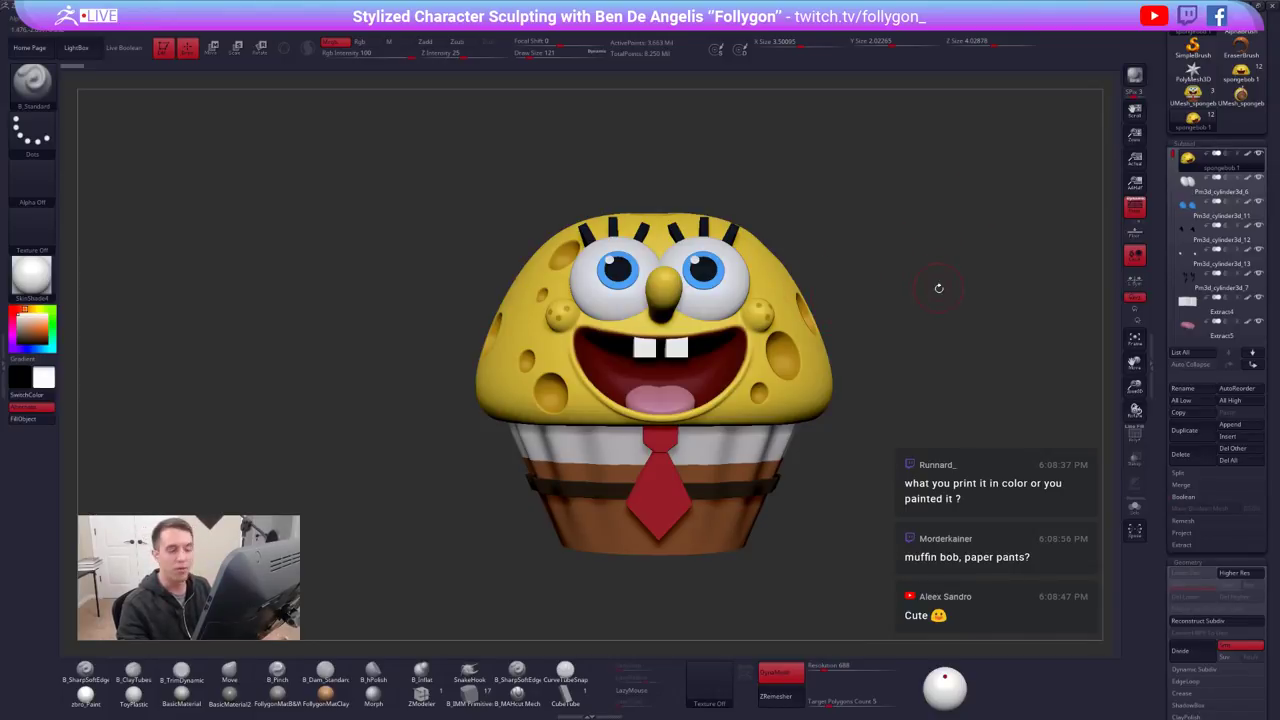
# Draw trial transpose measuring lines in the empty space beside the SpongeBob muffin
pyautogui.press('w')
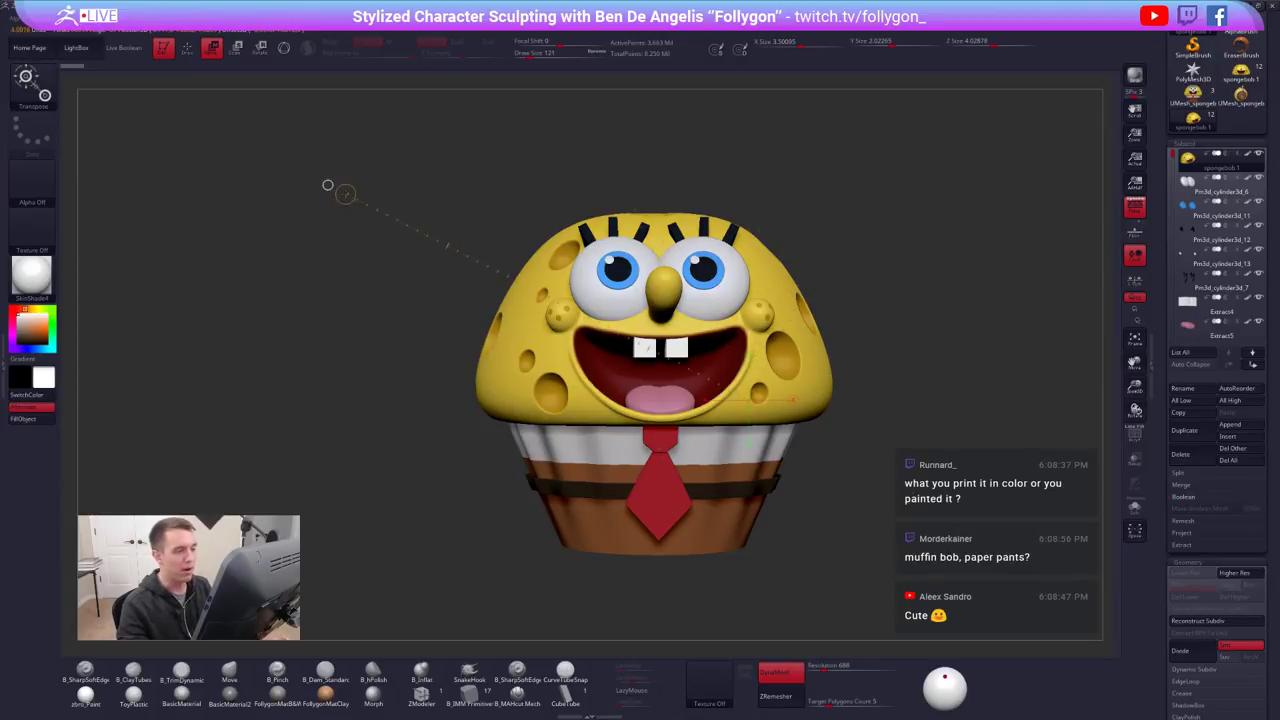
pyautogui.moveTo(949, 214); pyautogui.dragTo(889, 340)
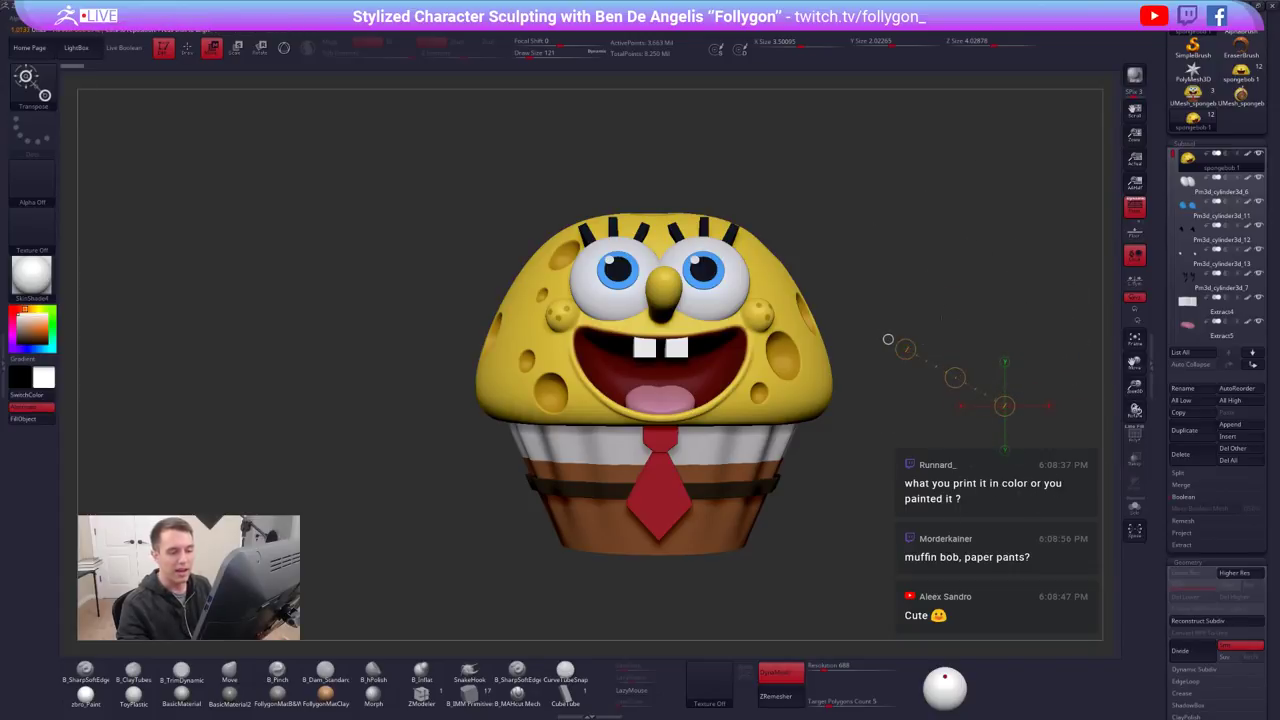
pyautogui.keyDown('alt'); pyautogui.moveTo(956, 272); pyautogui.dragTo(858, 250); pyautogui.keyUp('alt')
pyautogui.press('q')
pyautogui.moveTo(768, 251)
pyautogui.mouseDown()
pyautogui.moveTo(843, 254)
pyautogui.moveTo(766, 260)
pyautogui.moveTo(864, 289)
pyautogui.moveTo(887, 412)
pyautogui.mouseUp()
pyautogui.press('w')
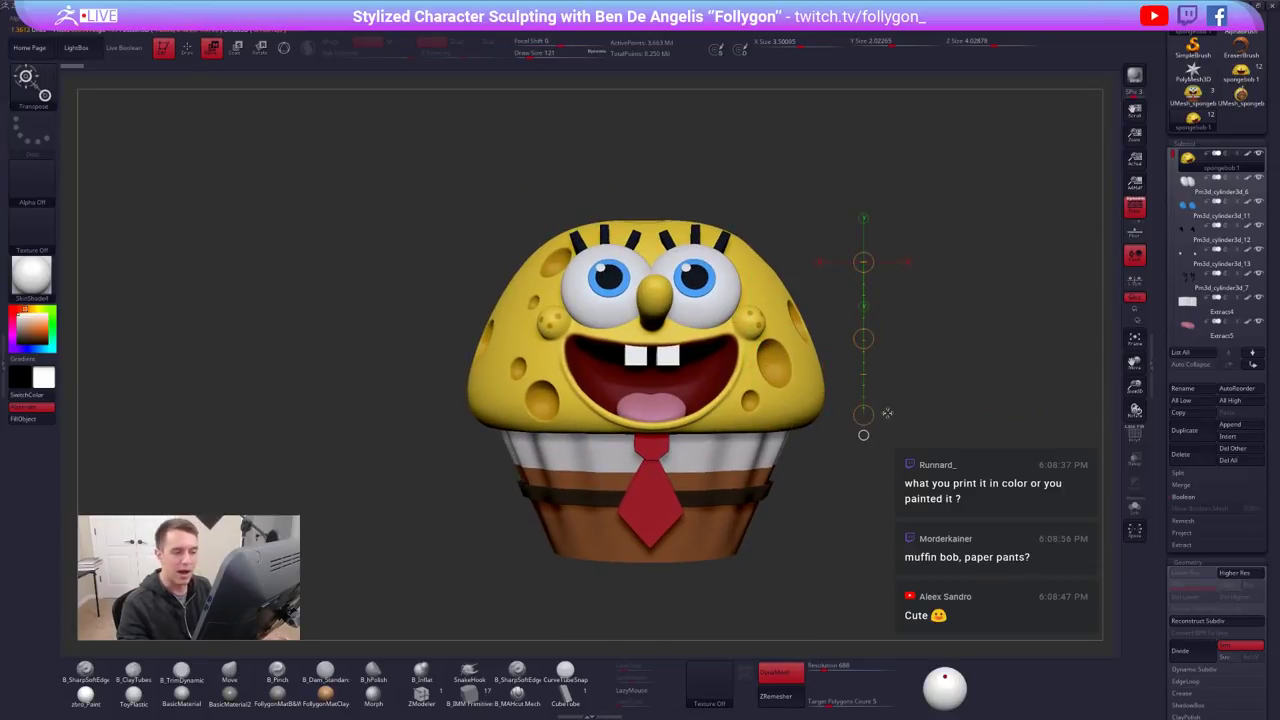
pyautogui.press('q')
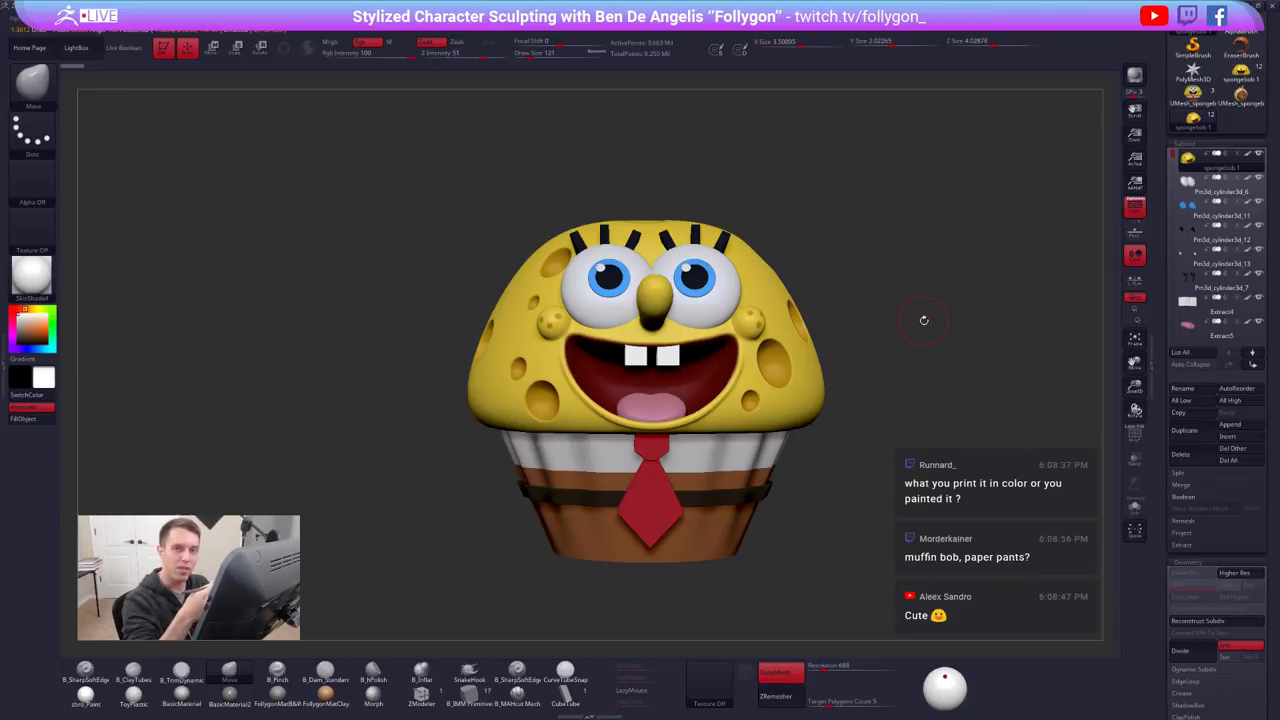
# Look through the model's deformation settings and measure the muffin's full height with a transpose line
pyautogui.moveTo(1180, 545); pyautogui.dragTo(1180, 212)
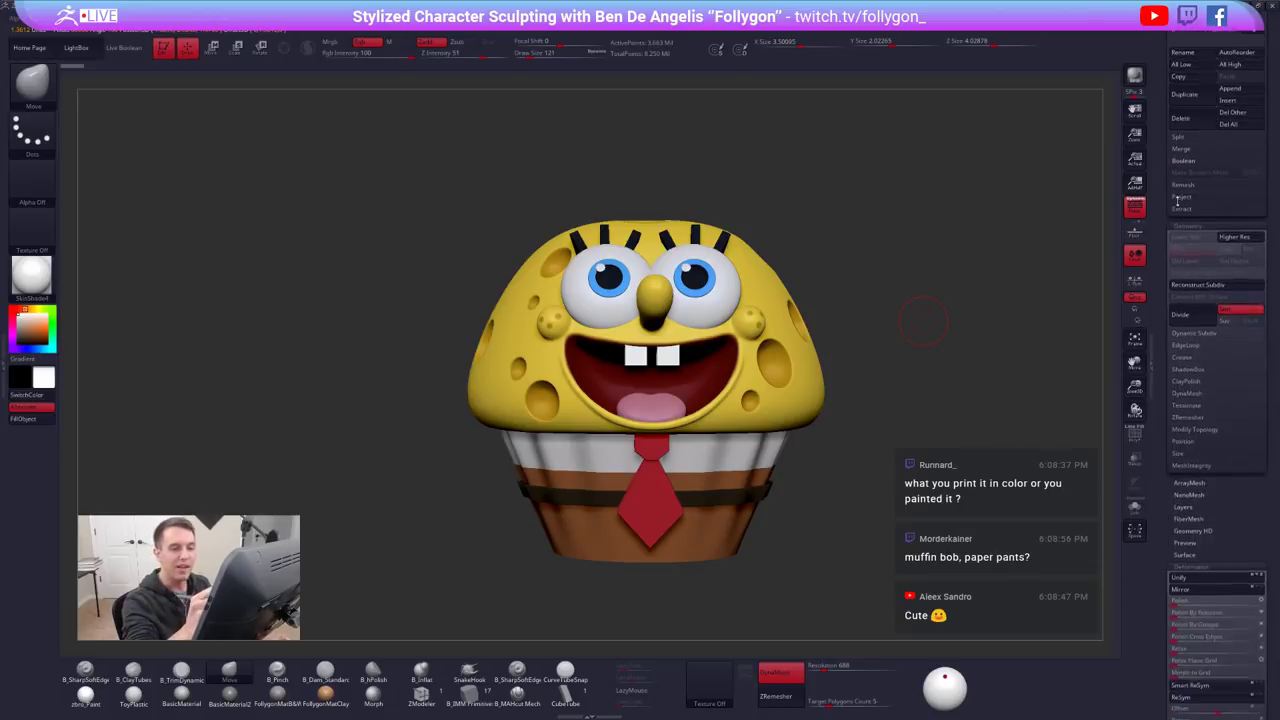
pyautogui.moveTo(1180, 451); pyautogui.dragTo(1180, 167)
pyautogui.scroll(-10, 1178, 167)
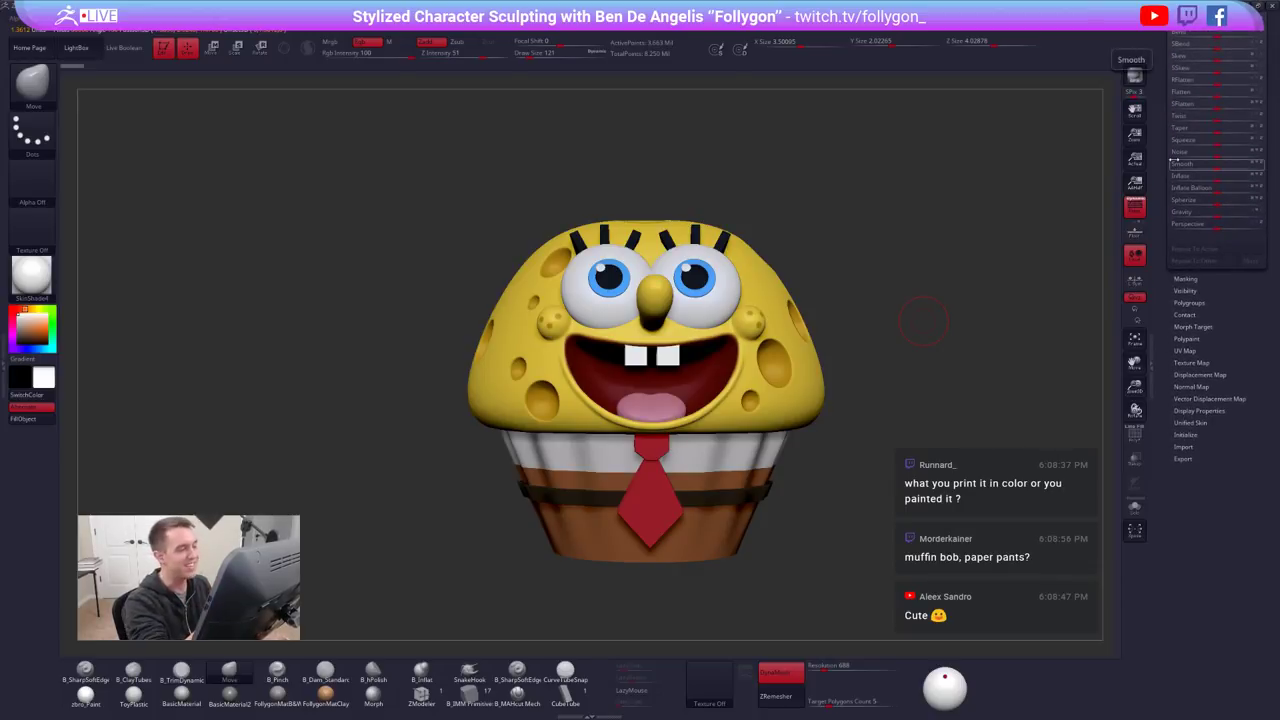
pyautogui.press('w')
pyautogui.moveTo(707, 553); pyautogui.dragTo(707, 203)
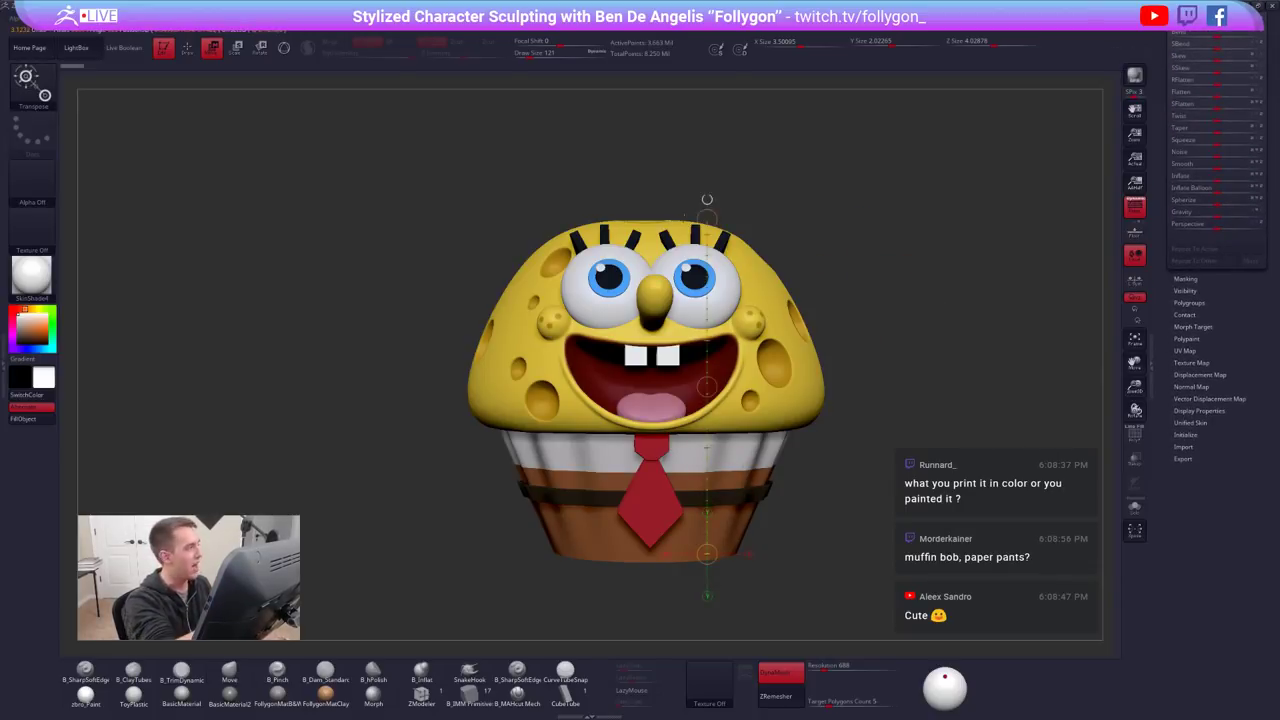
pyautogui.press('q')
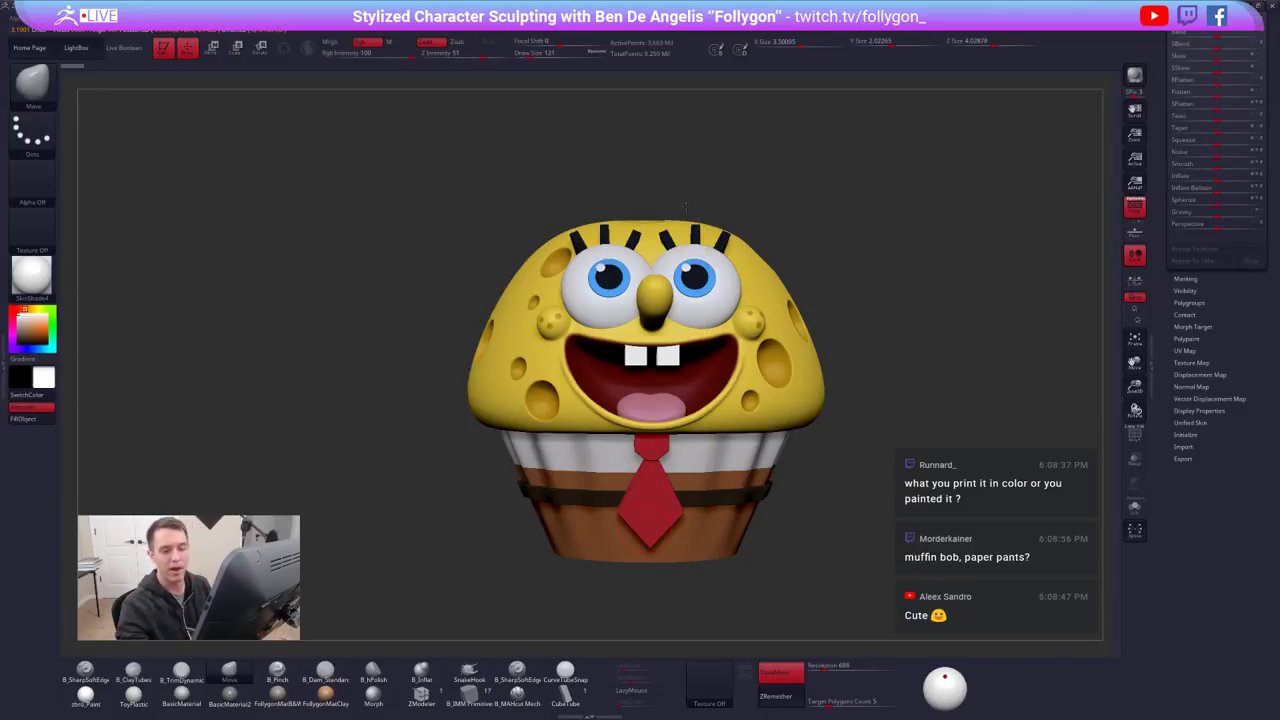
# Check the model's export scale and offset settings, and remeasure the muffin from base to top
pyautogui.click(1183, 458)
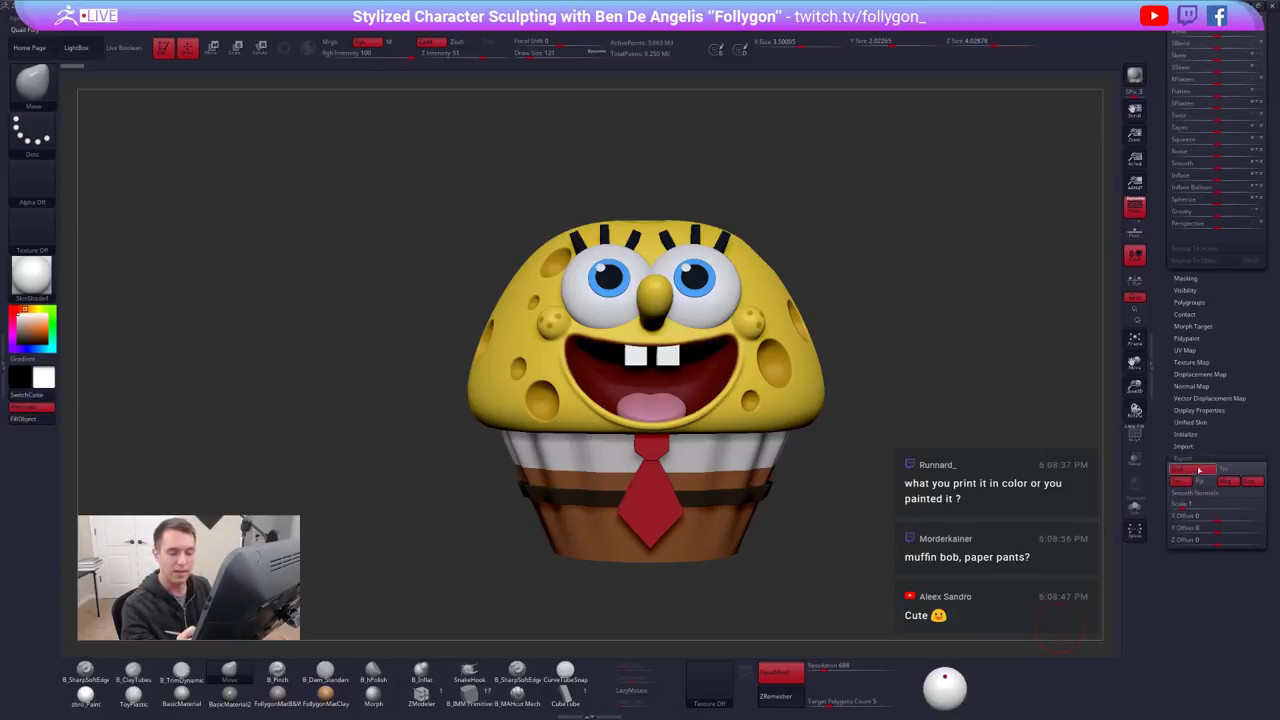
pyautogui.click(1188, 459)
pyautogui.moveTo(1189, 338); pyautogui.dragTo(1144, 606)
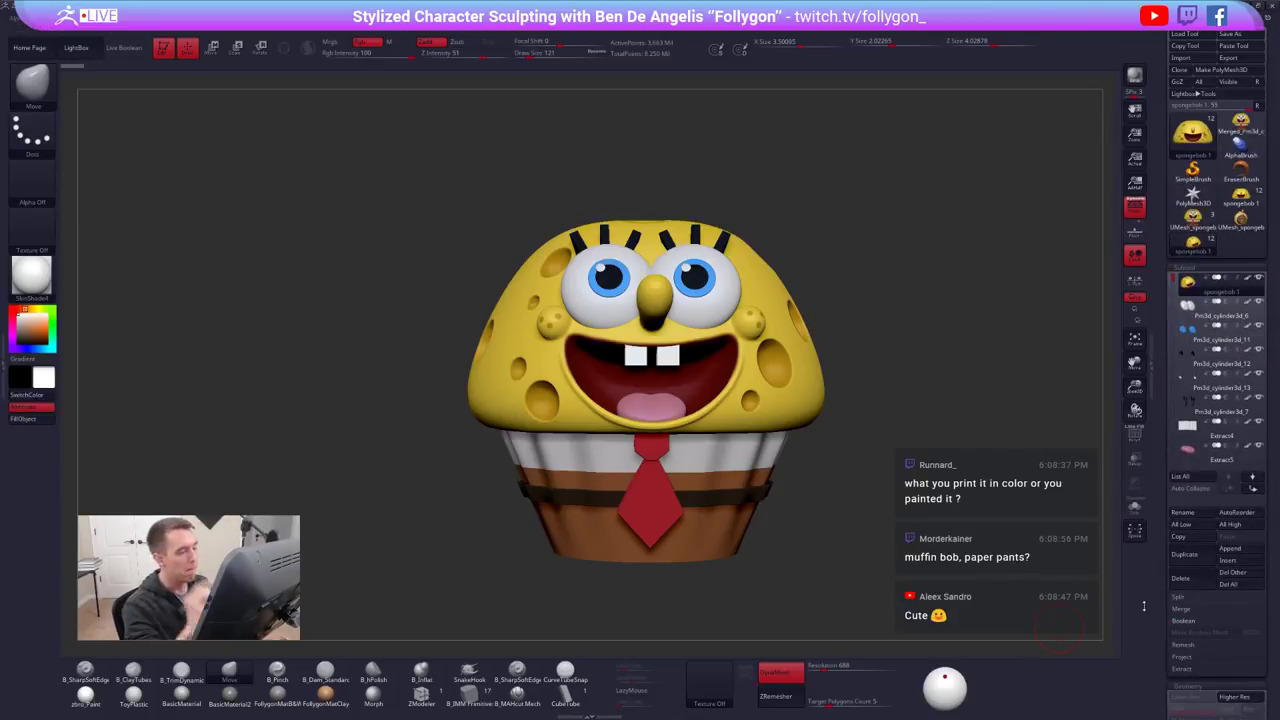
pyautogui.press('w')
pyautogui.moveTo(692, 560); pyautogui.dragTo(692, 222)
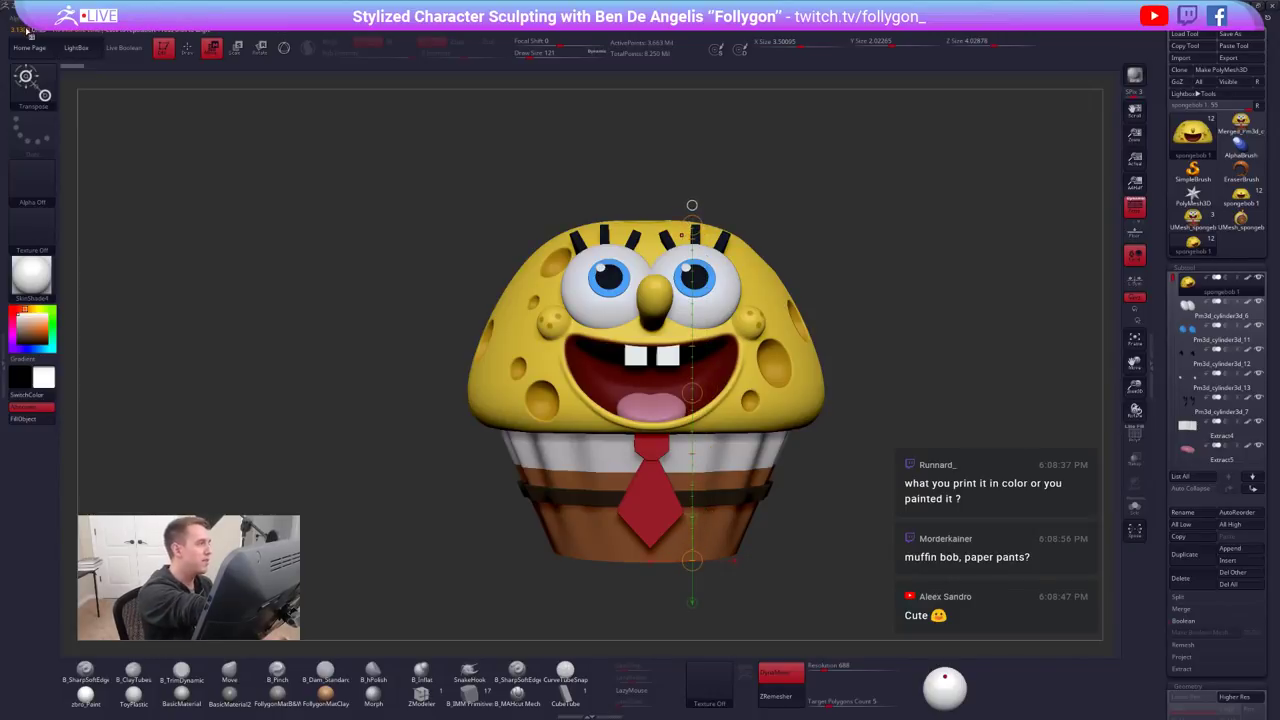
# Try the Gizmo in place of the transpose line, and return to a vertical measuring line through the muffin
pyautogui.moveTo(620, 284); pyautogui.dragTo(773, 207)
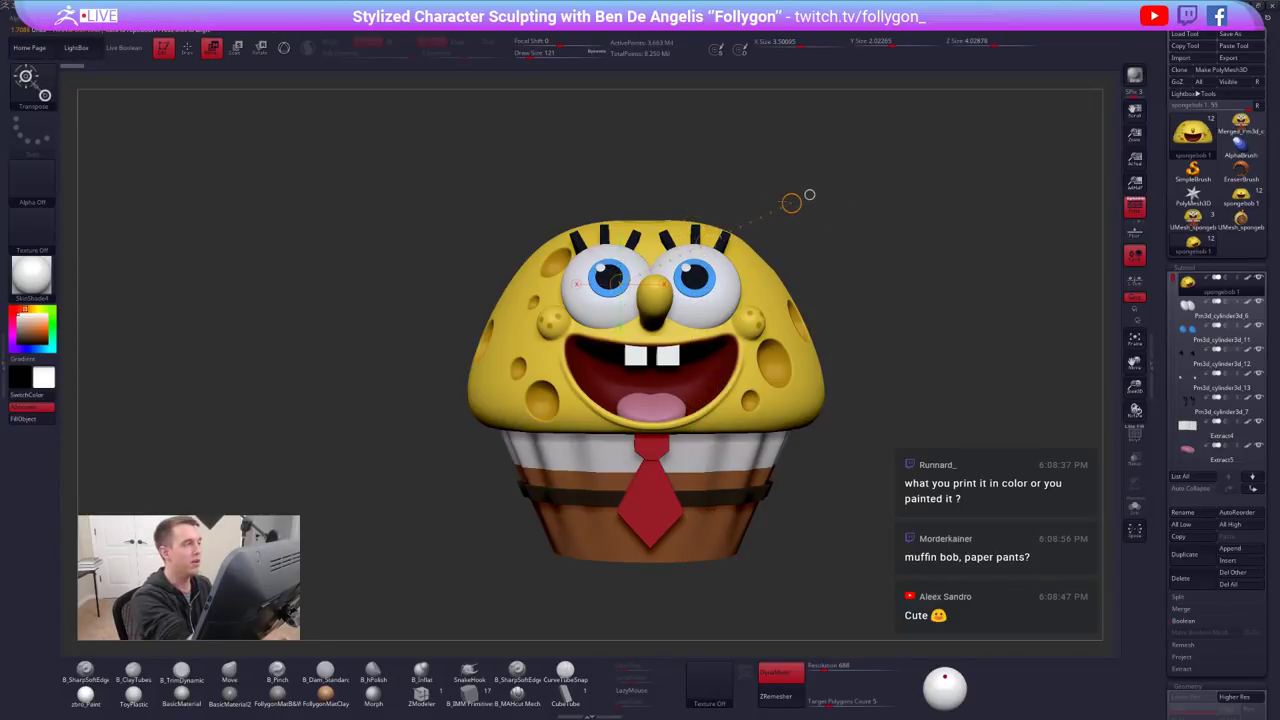
pyautogui.click(284, 48)
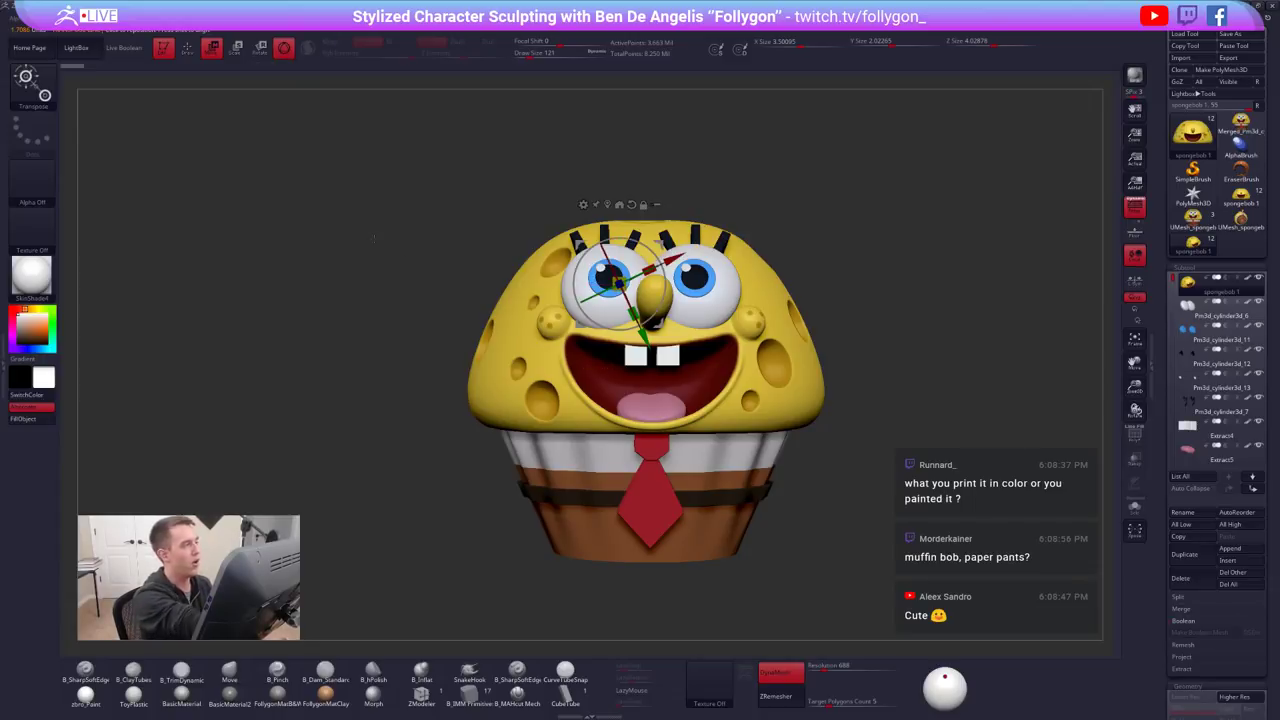
pyautogui.click(284, 48)
pyautogui.moveTo(806, 292); pyautogui.dragTo(897, 373)
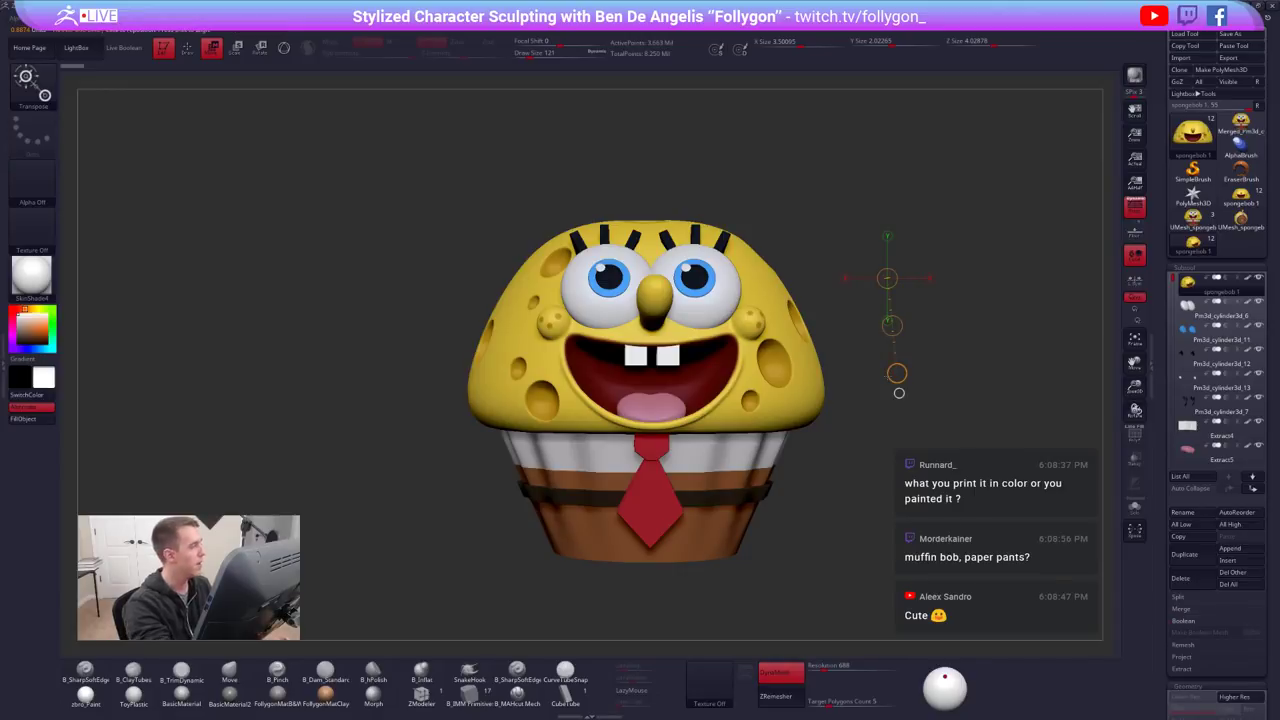
pyautogui.moveTo(686, 577); pyautogui.dragTo(686, 209)
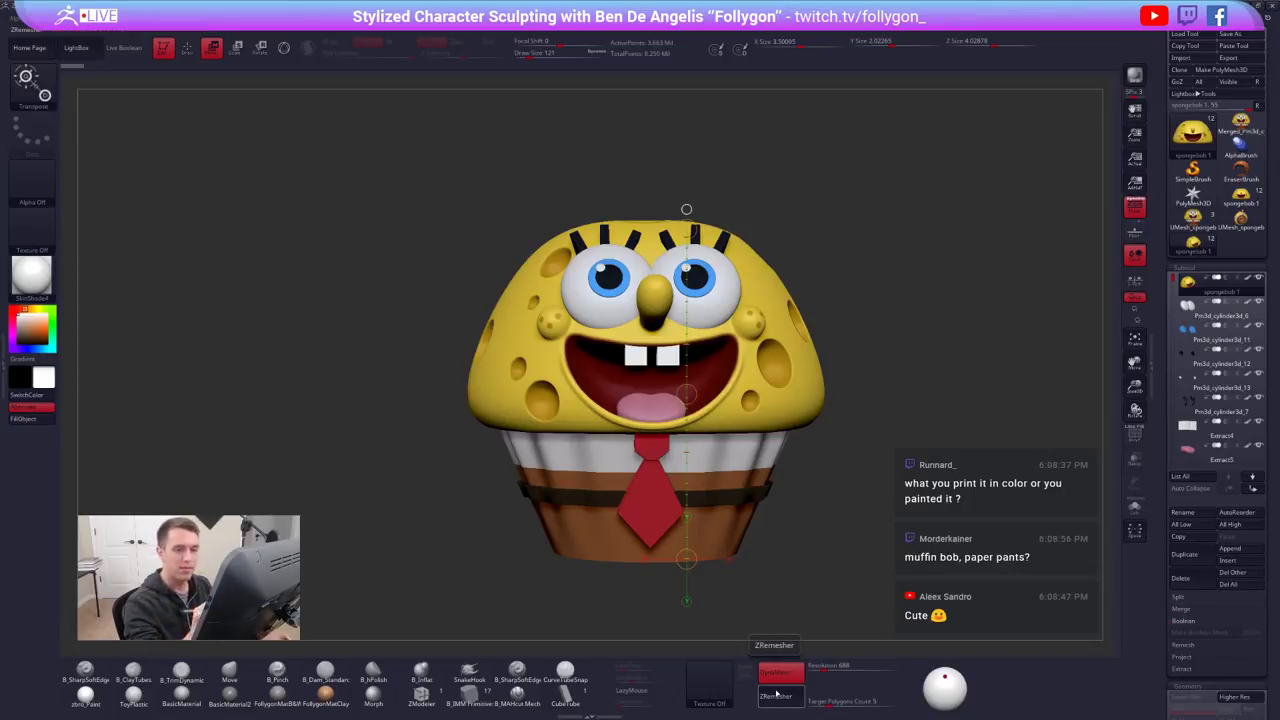
# Turn off perspective and measure the muffin's height from the base edge to the top with a transpose line
pyautogui.click(1134, 206)
pyautogui.press('q')
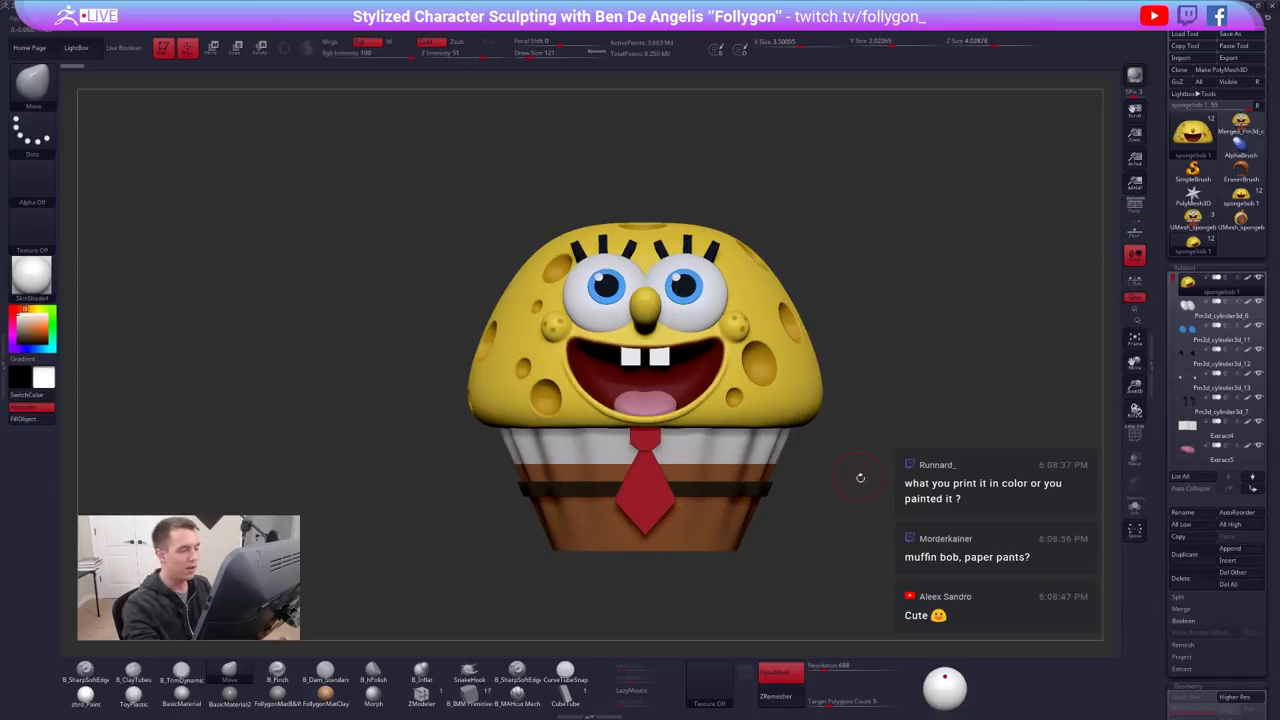
pyautogui.keyDown('alt'); pyautogui.moveTo(834, 478); pyautogui.dragTo(831, 546); pyautogui.keyUp('alt')
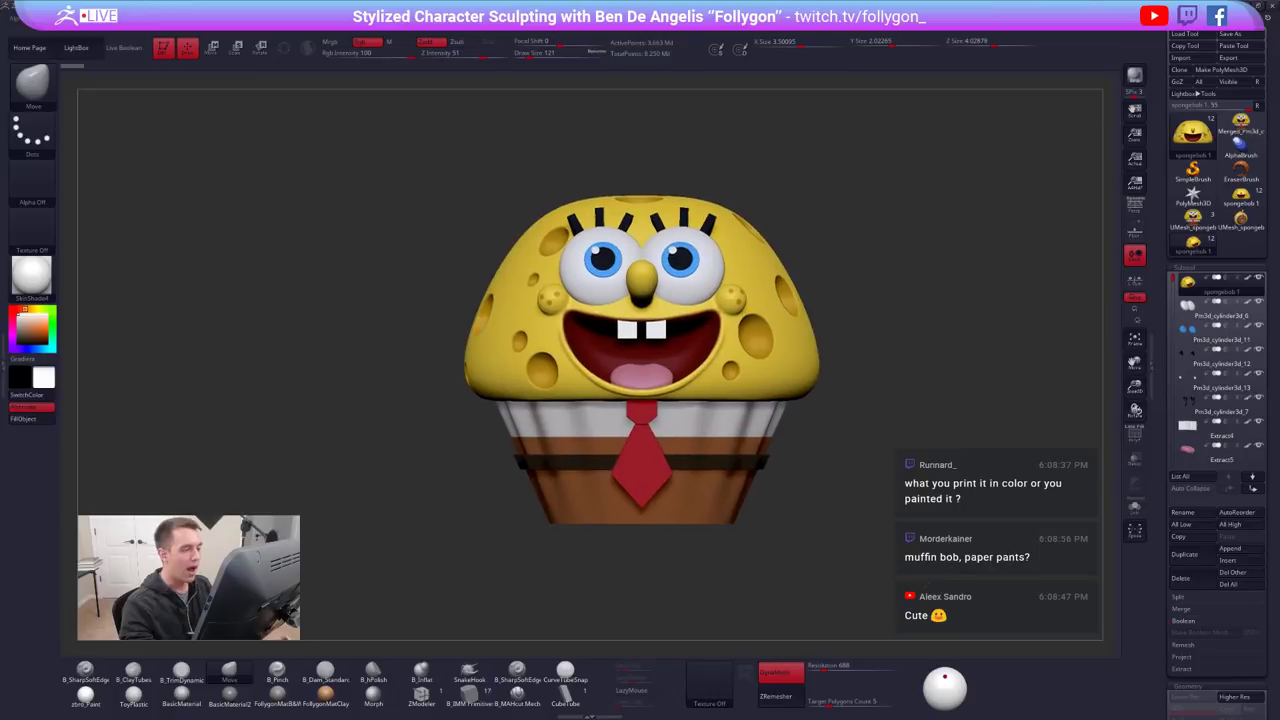
pyautogui.press('w')
pyautogui.moveTo(691, 523)
pyautogui.keyDown('shift'); pyautogui.mouseDown()
pyautogui.moveTo(693, 192)
pyautogui.moveTo(660, 238)
pyautogui.mouseUp(); pyautogui.keyUp('shift')
pyautogui.moveTo(673, 522); pyautogui.dragTo(673, 178)
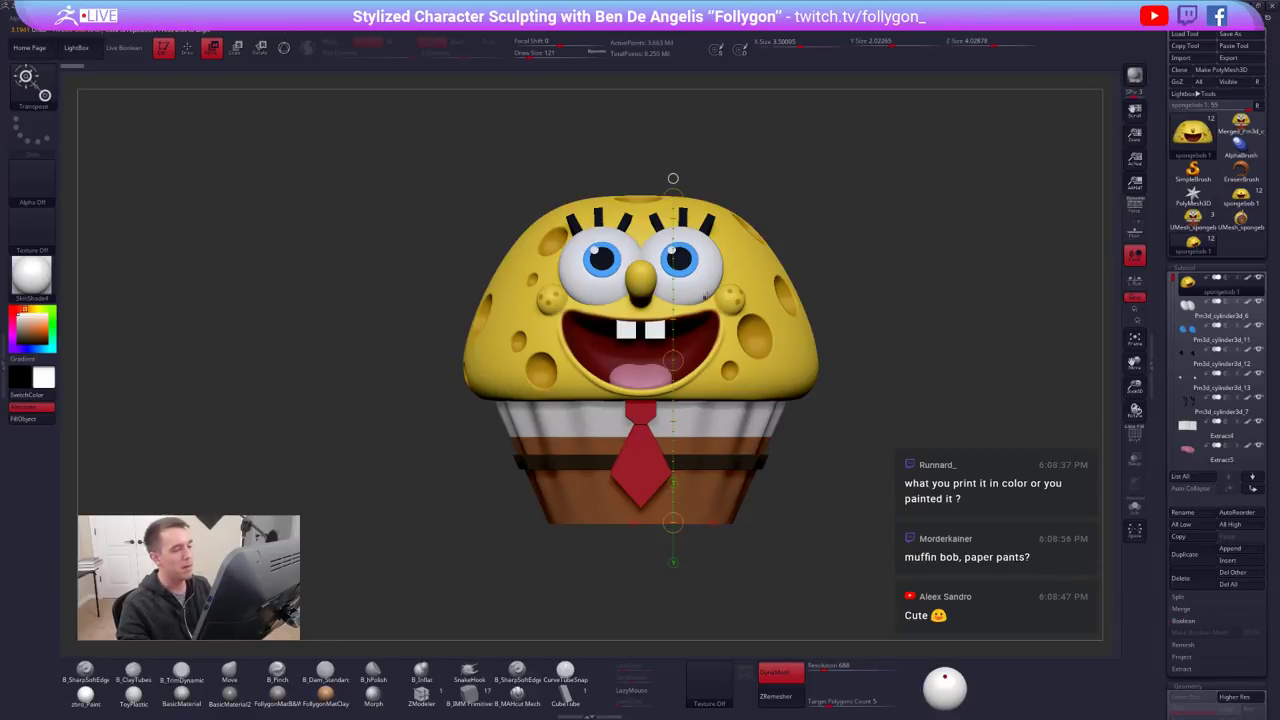
pyautogui.press('q')
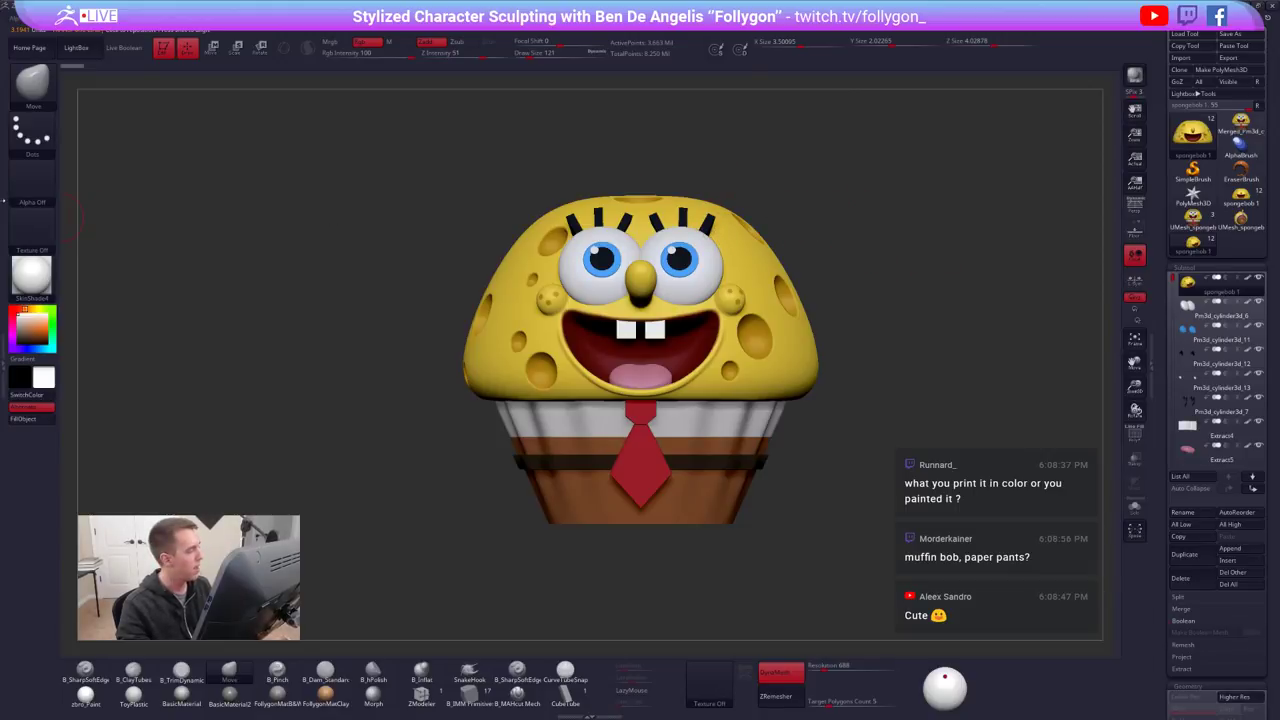
# Dock the Zplugin palette beside the canvas and run Transpose Master's TPoseMesh on the muffin model
pyautogui.click(4, 366)
pyautogui.click(74, 213)
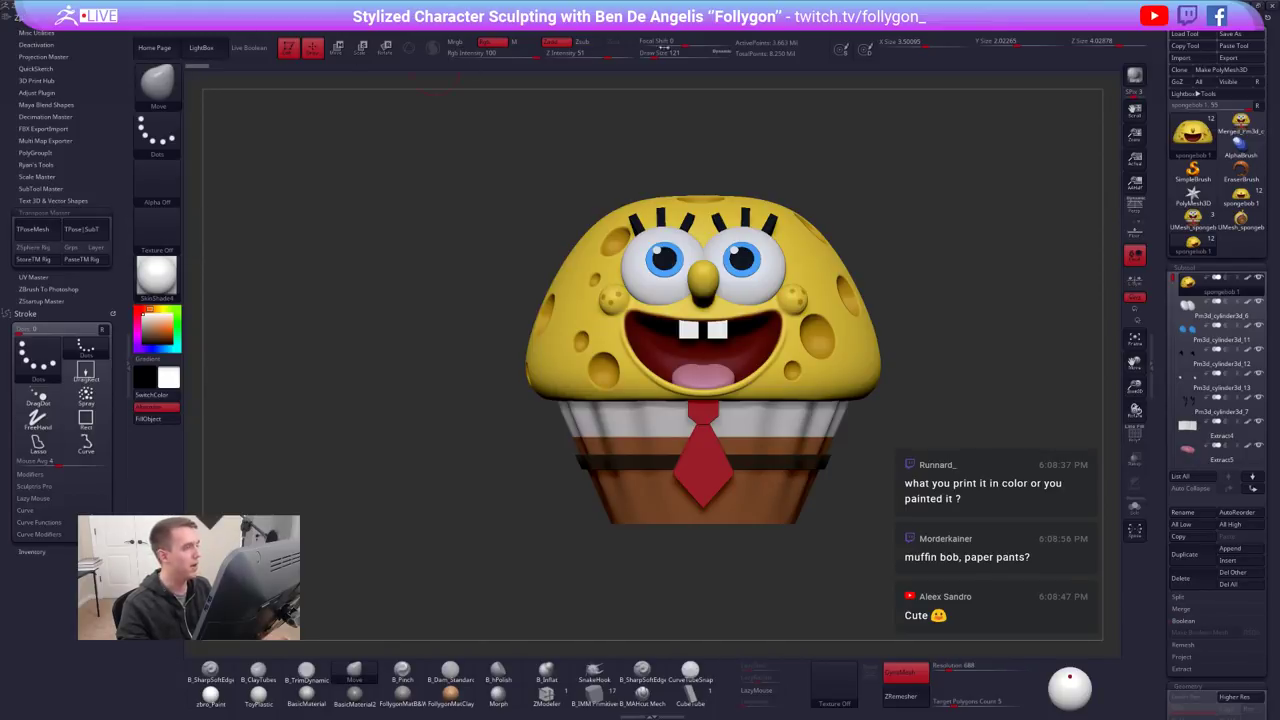
pyautogui.moveTo(727, 19)
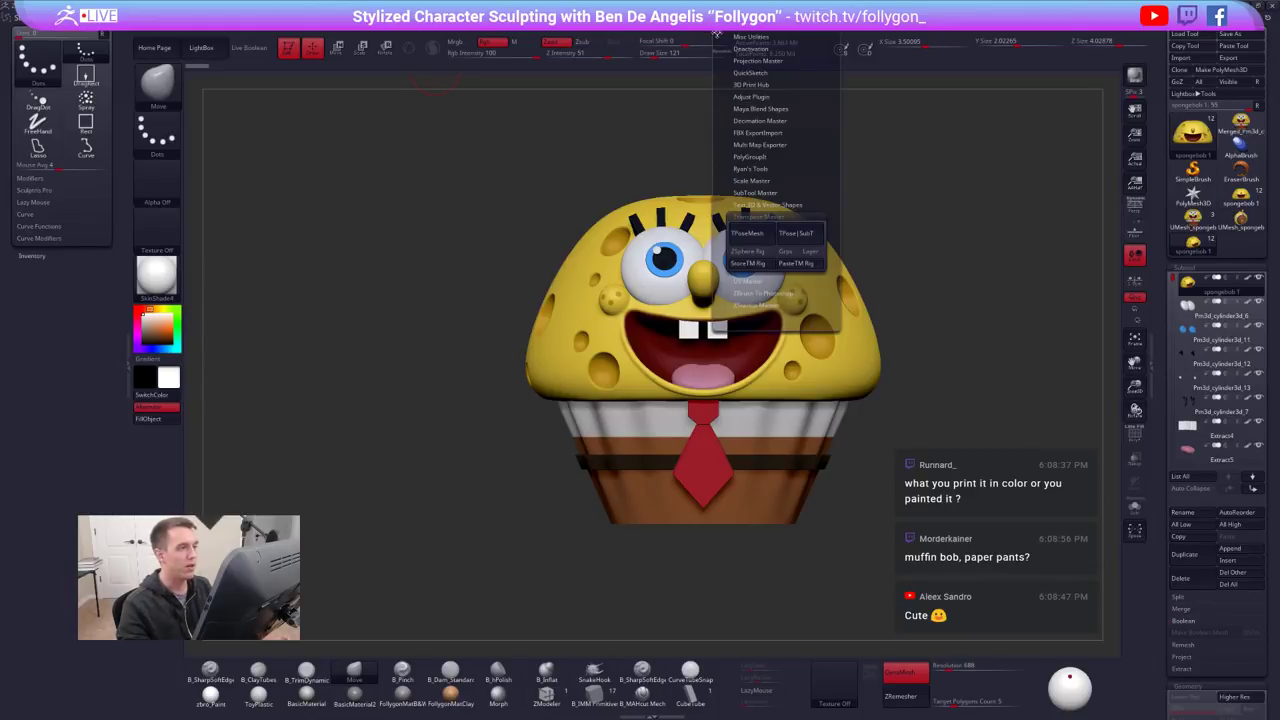
pyautogui.moveTo(716, 34); pyautogui.dragTo(72, 57)
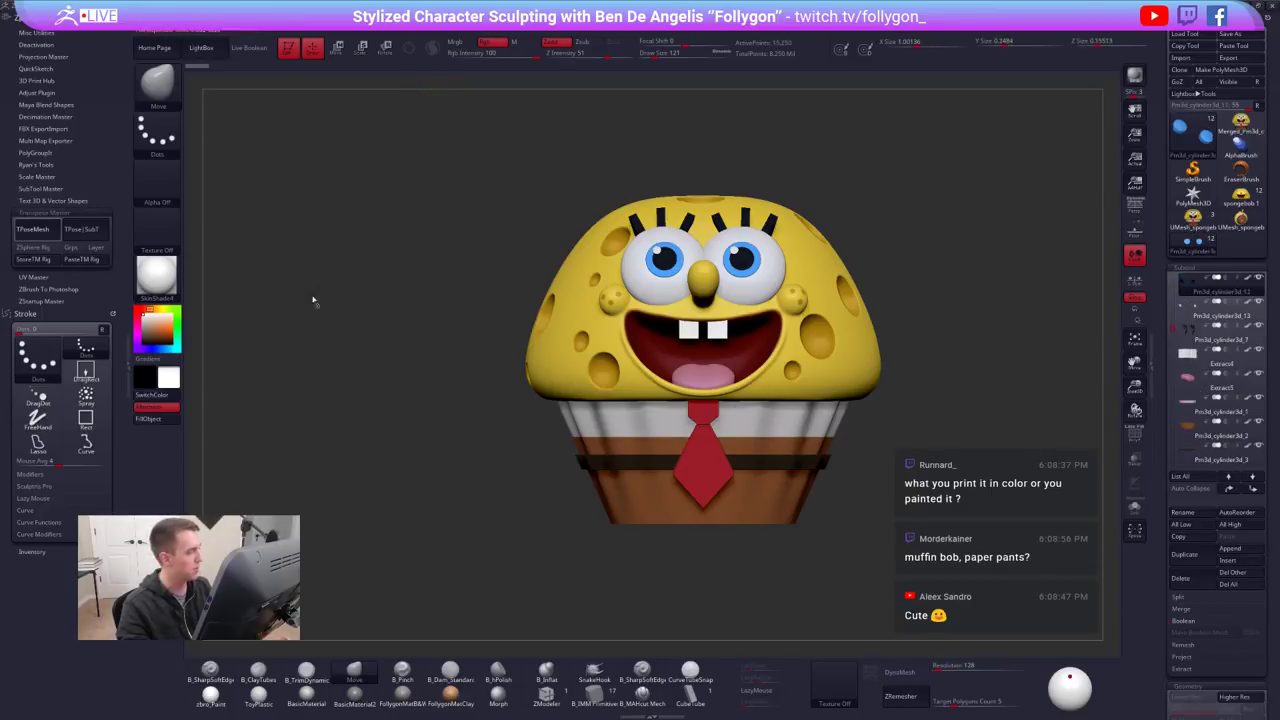
# Select individual muffin parts such as the shirt and pants to compare their sizes, and return to the sponge head subtool
pyautogui.keyDown('alt'); pyautogui.click(721, 377); pyautogui.keyUp('alt')
pyautogui.keyDown('alt'); pyautogui.click(722, 378); pyautogui.keyUp('alt')
pyautogui.keyDown('alt'); pyautogui.click(757, 418); pyautogui.keyUp('alt')
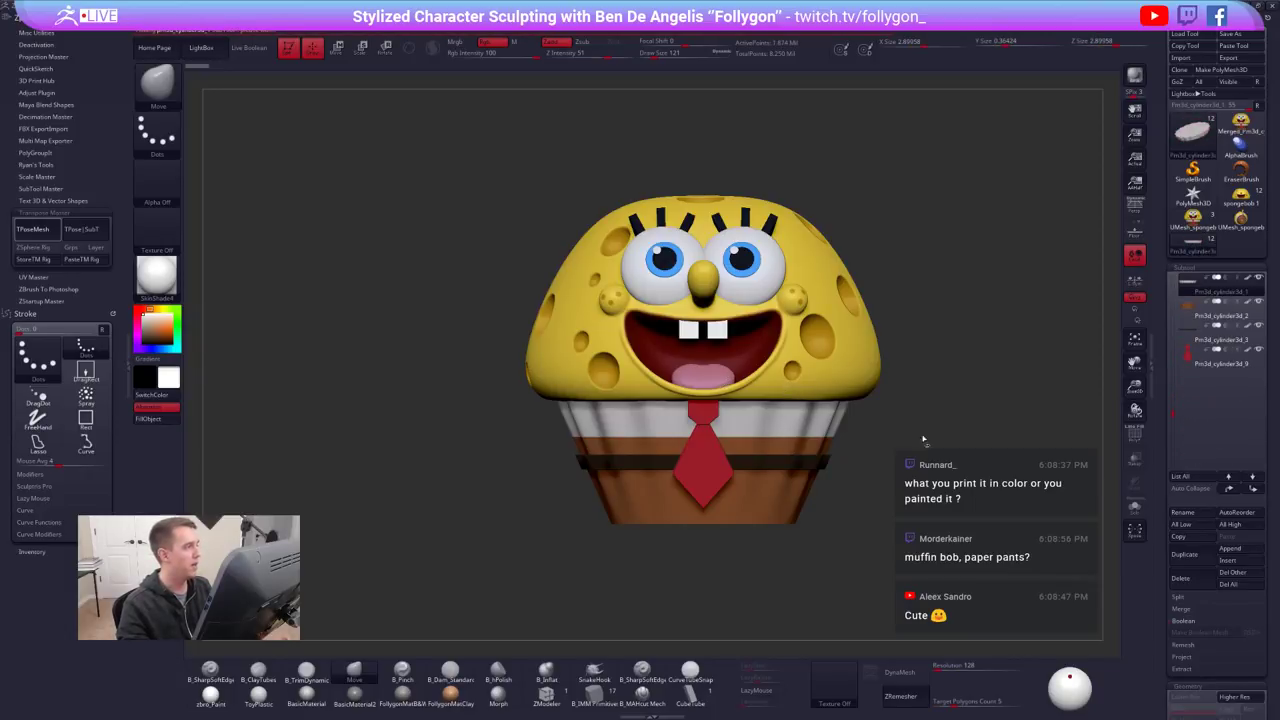
pyautogui.keyDown('alt'); pyautogui.click(622, 408); pyautogui.keyUp('alt')
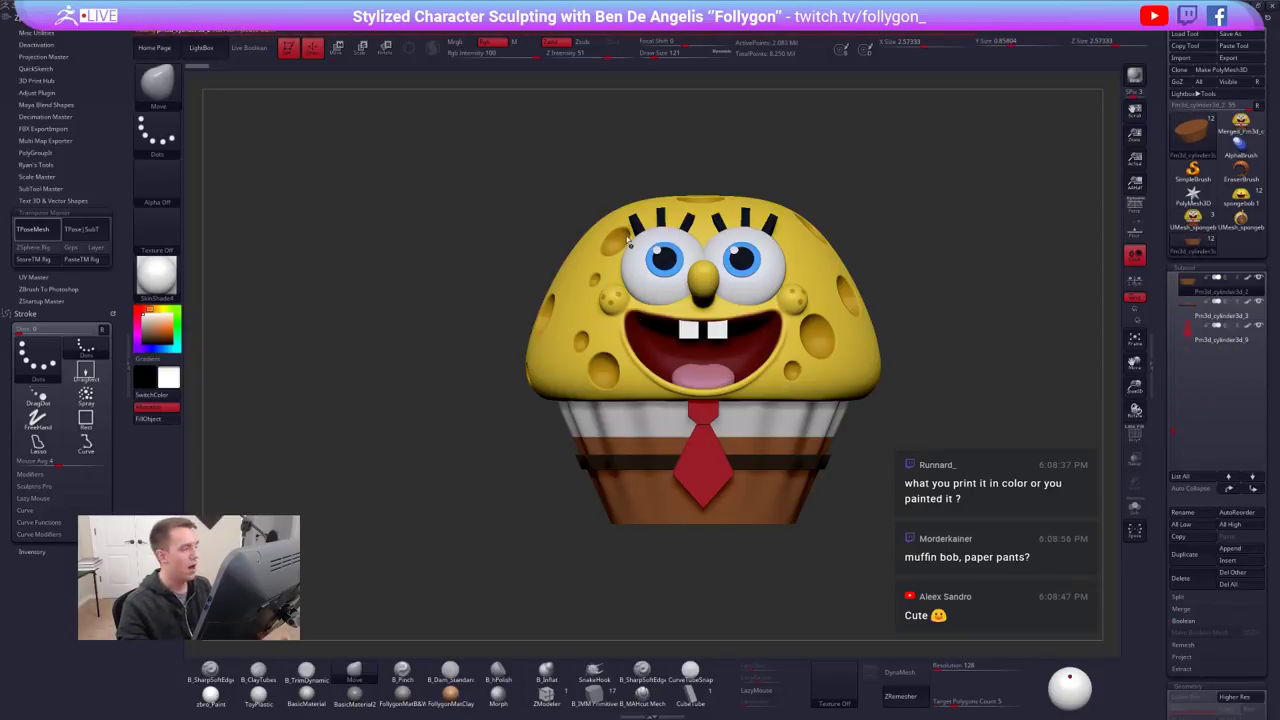
pyautogui.press('Down')
pyautogui.press('Down')
pyautogui.press('Down')
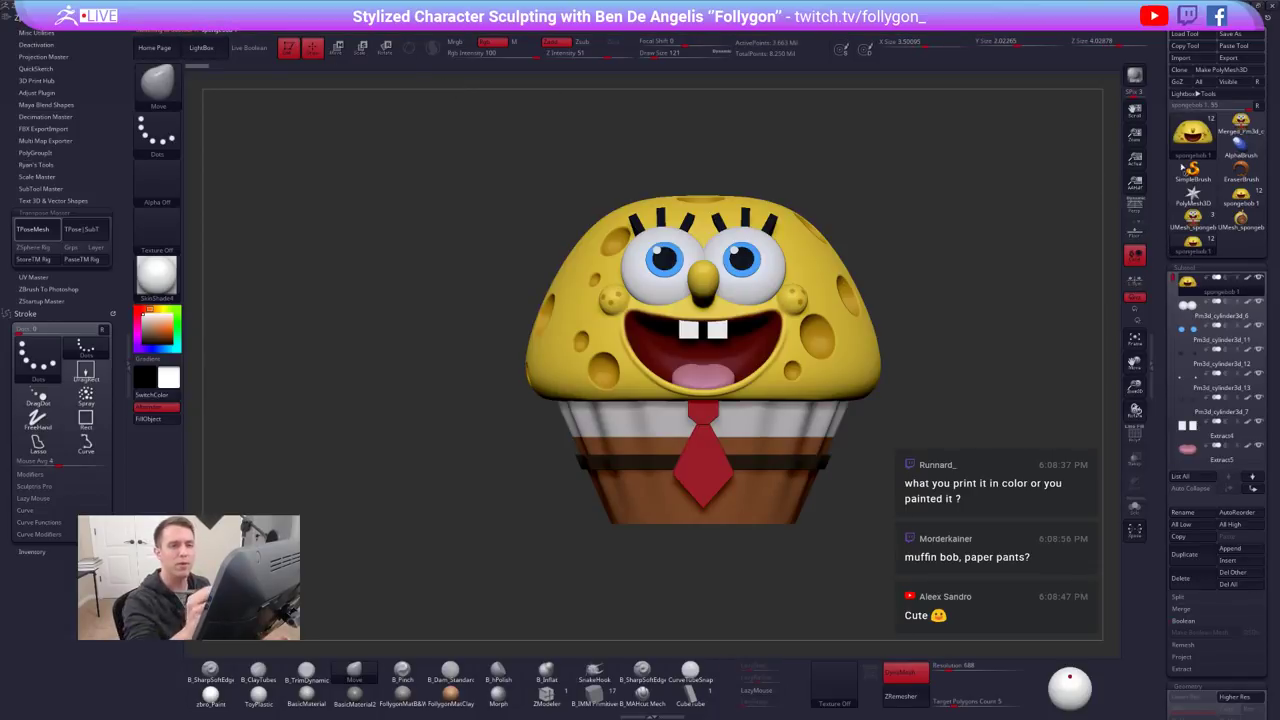
# Run TPoseMesh in Transpose Master to combine all of the muffin's subtools into one posing mesh
pyautogui.click(37, 230)
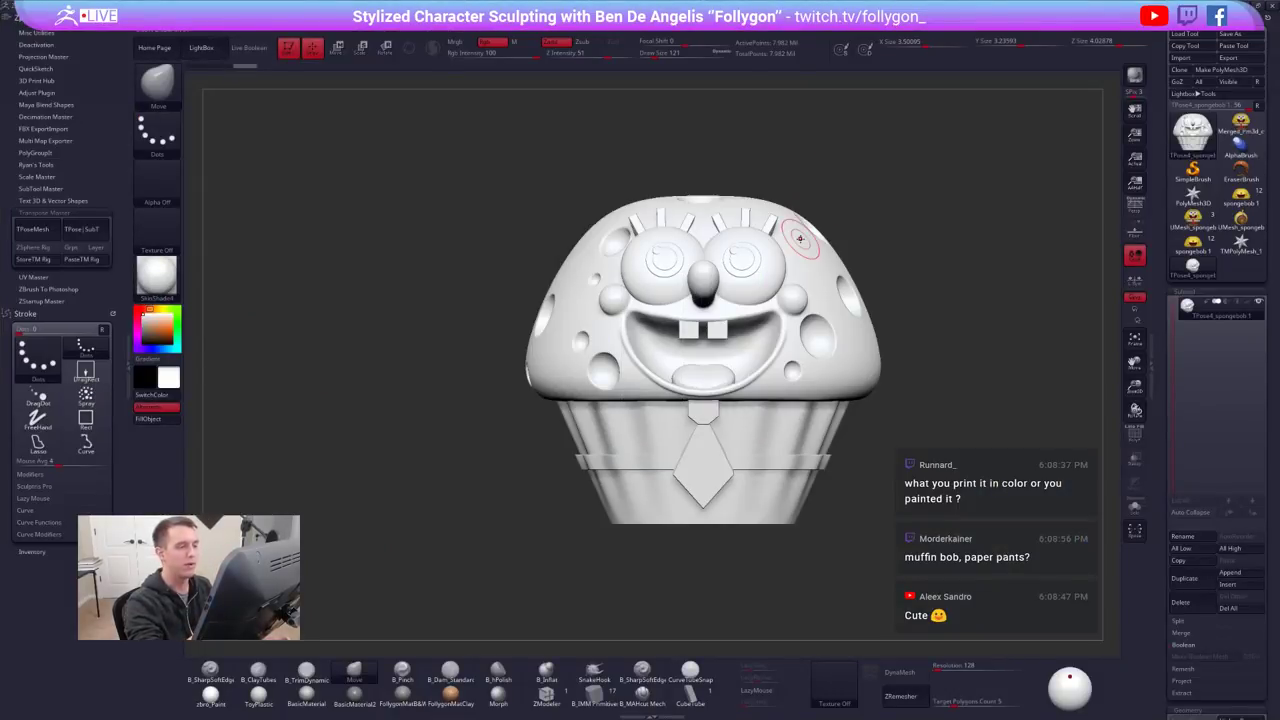
pyautogui.keyDown('alt'); pyautogui.moveTo(938, 415); pyautogui.dragTo(908, 430); pyautogui.keyUp('alt')
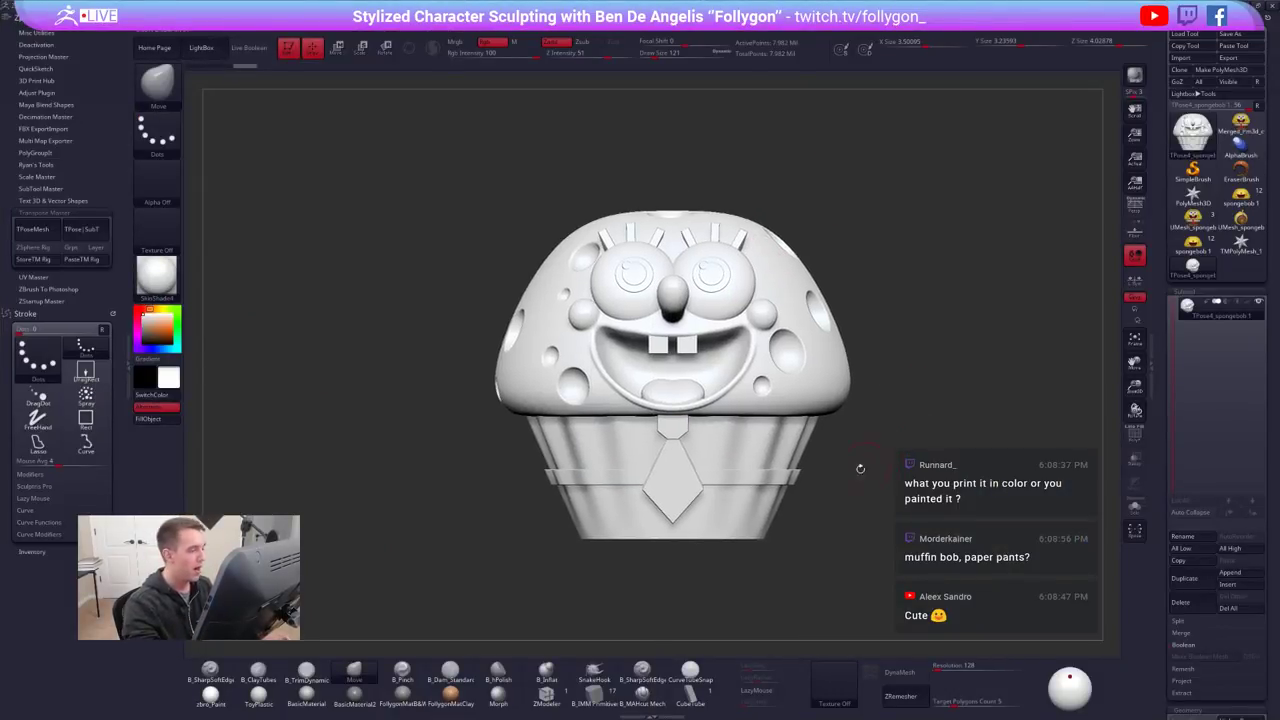
pyautogui.moveTo(835, 492)
pyautogui.mouseDown()
pyautogui.moveTo(925, 497)
pyautogui.moveTo(800, 492)
pyautogui.mouseUp()
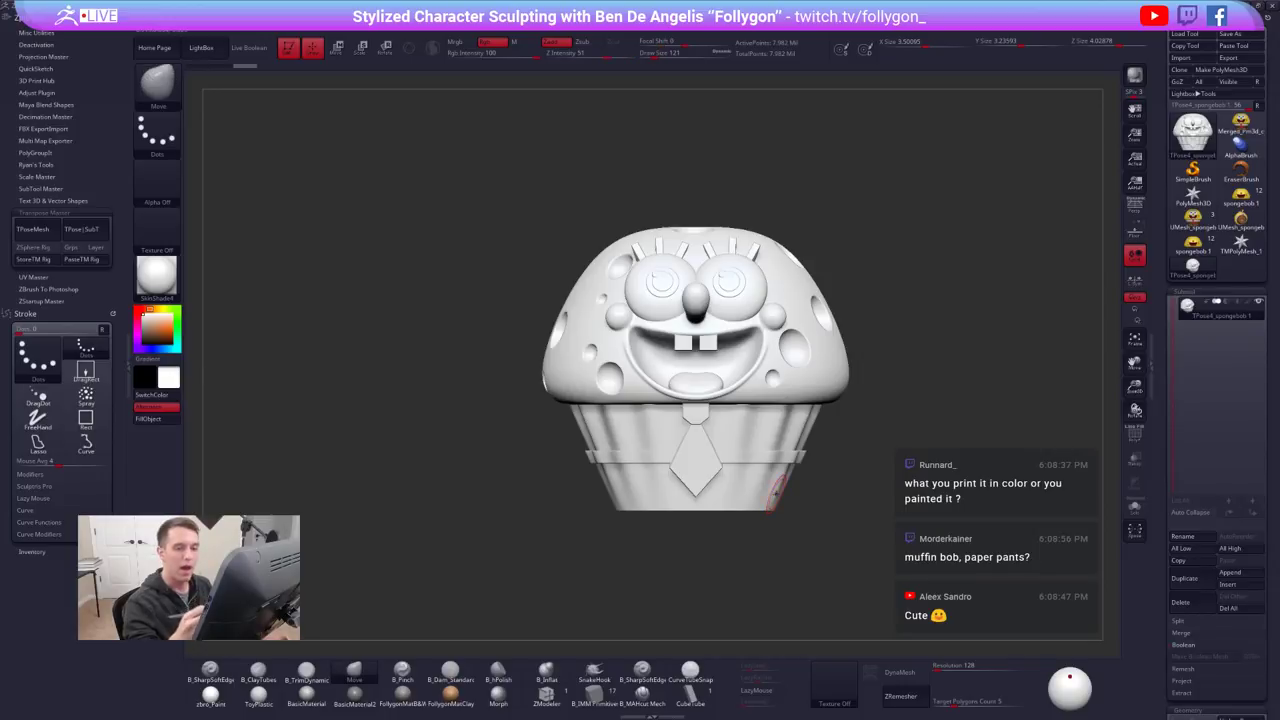
# Check the combined muffin's size and position values in its geometry settings
pyautogui.moveTo(1166, 388); pyautogui.dragTo(1163, 277)
pyautogui.click(1188, 502)
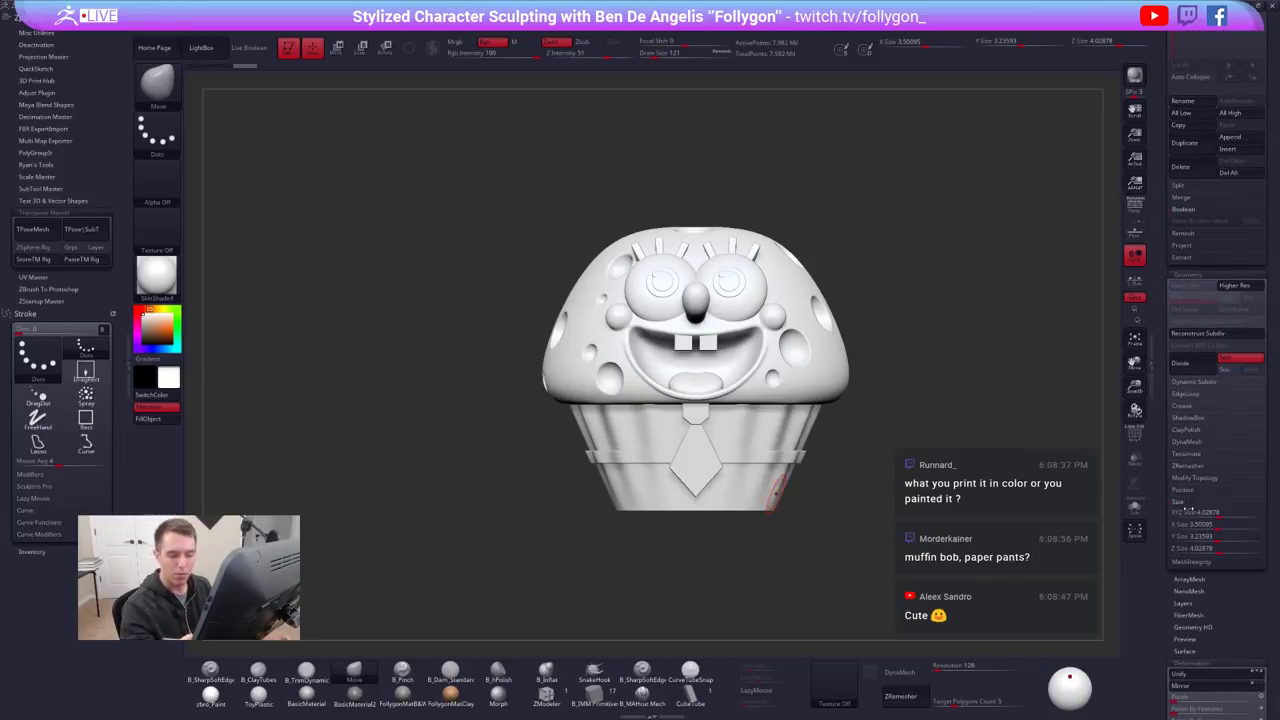
pyautogui.moveTo(1162, 550); pyautogui.dragTo(1159, 452)
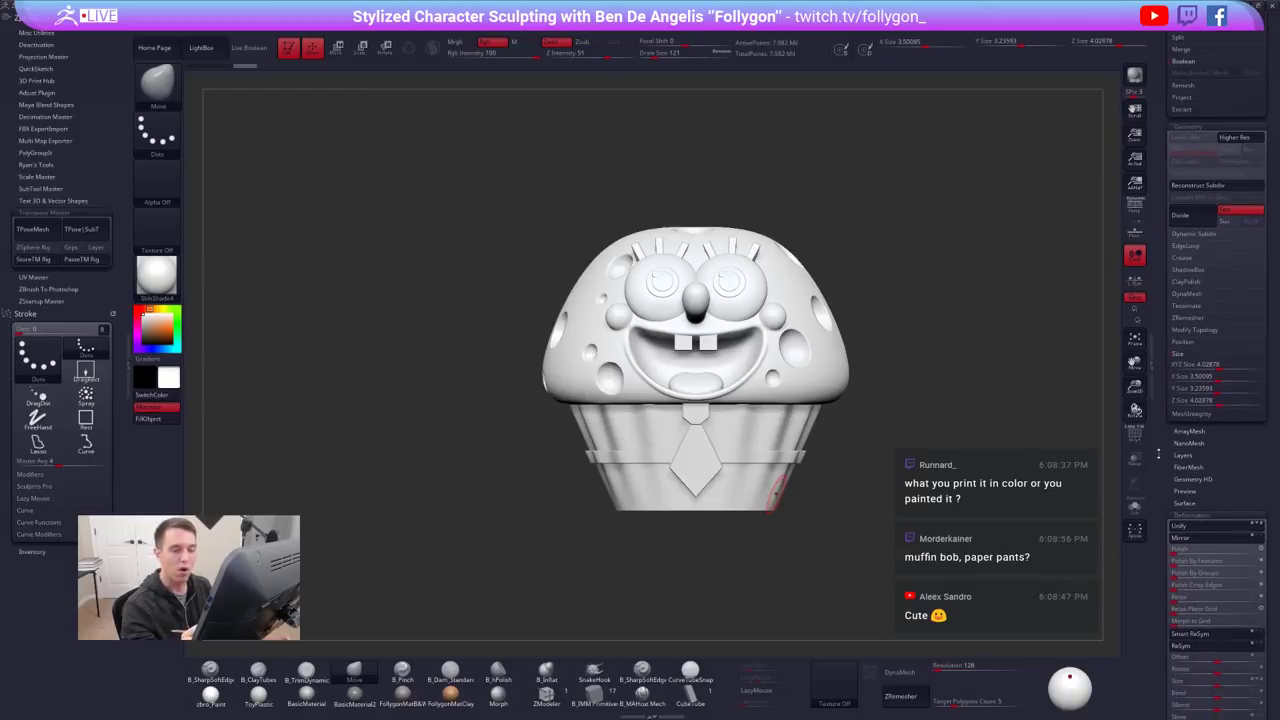
pyautogui.moveTo(1167, 248); pyautogui.dragTo(1167, 299)
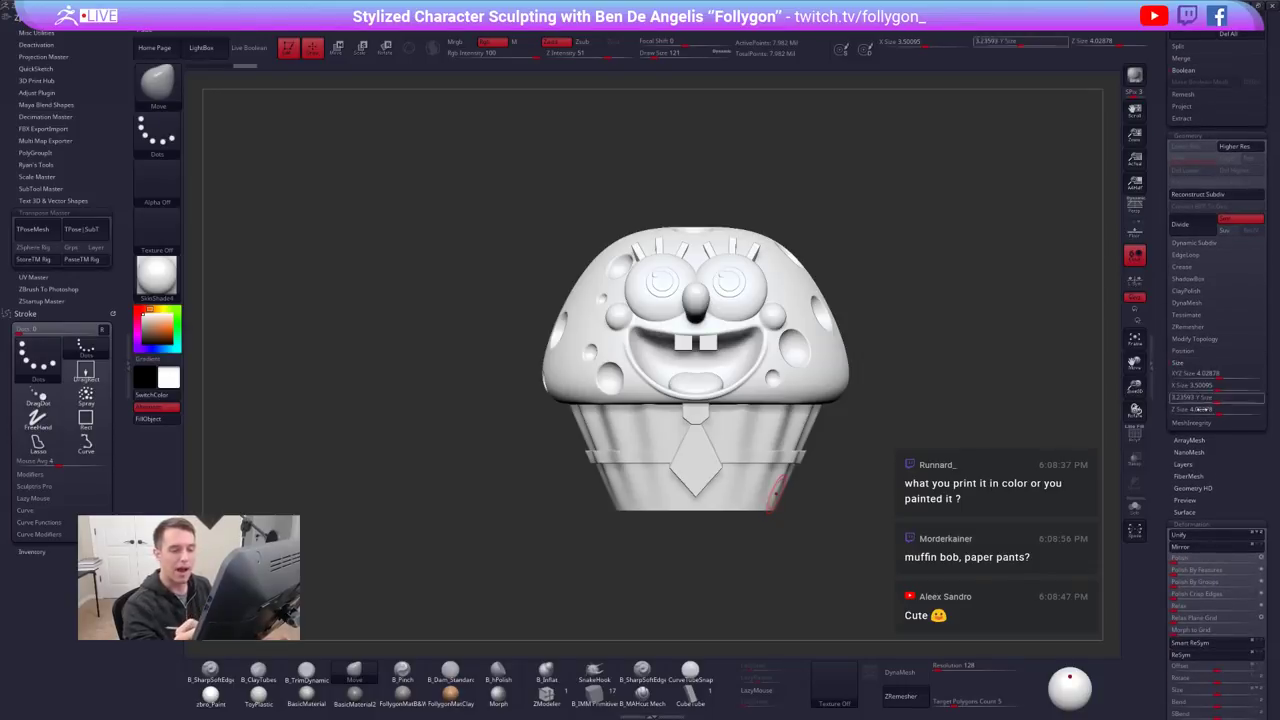
pyautogui.click(1184, 351)
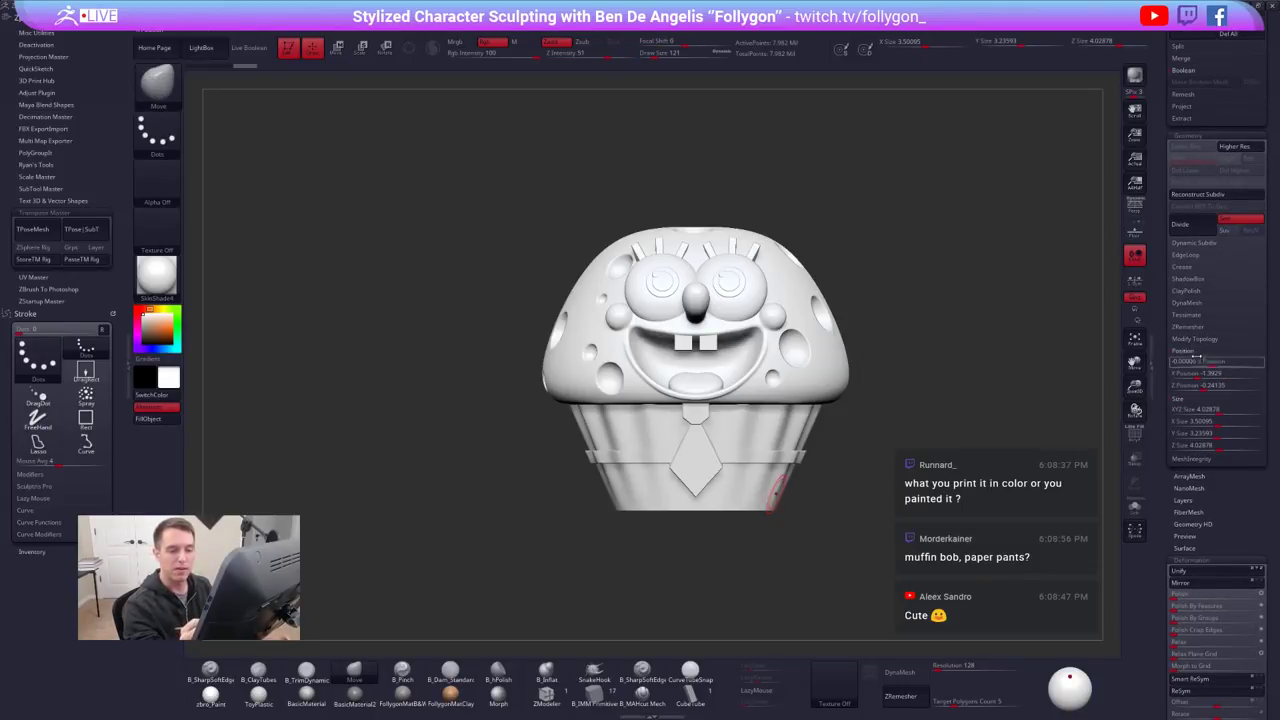
pyautogui.click(1198, 352)
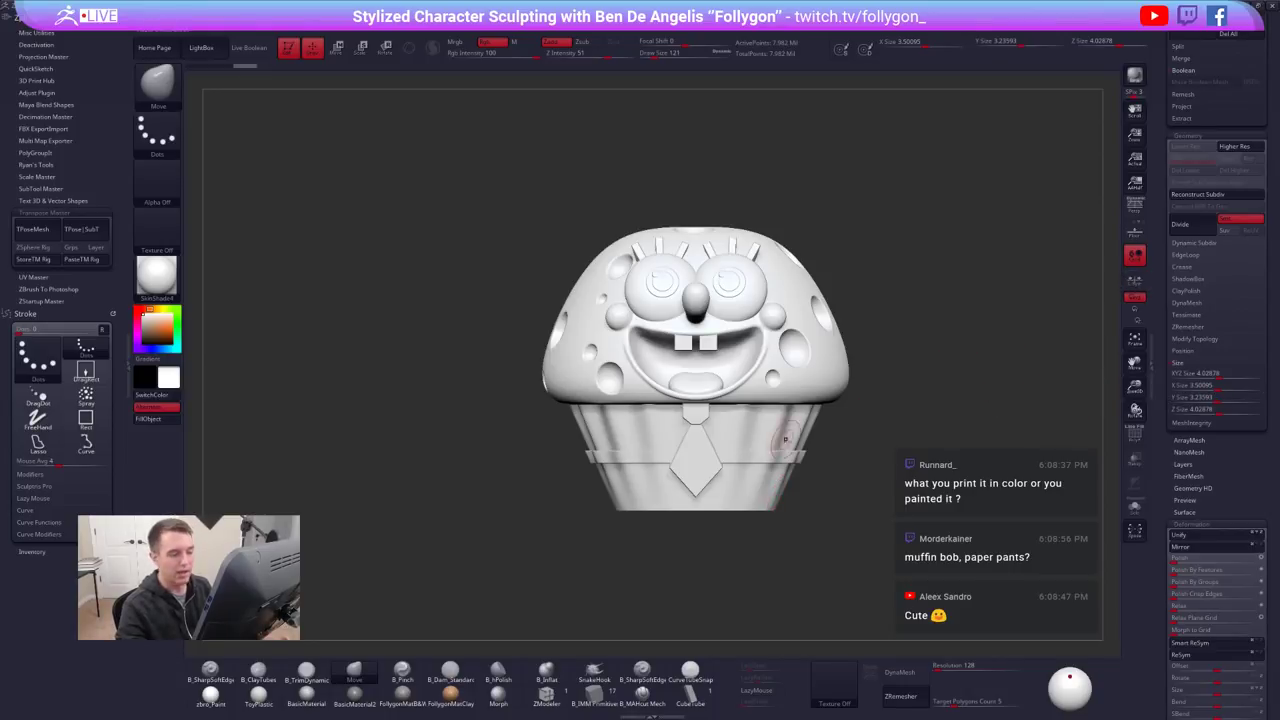
# Show the transpose line for comparison and set the combined muffin's XYZ Size to 2
pyautogui.press('w')
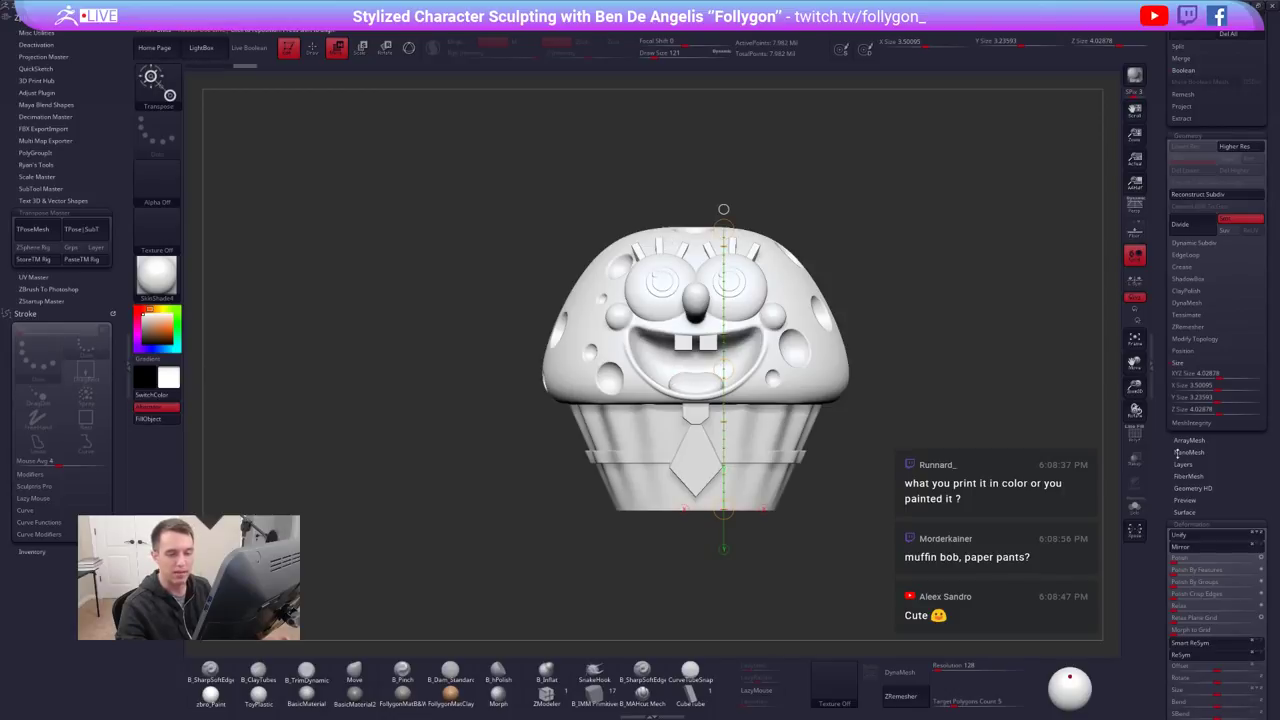
pyautogui.click(1222, 374)
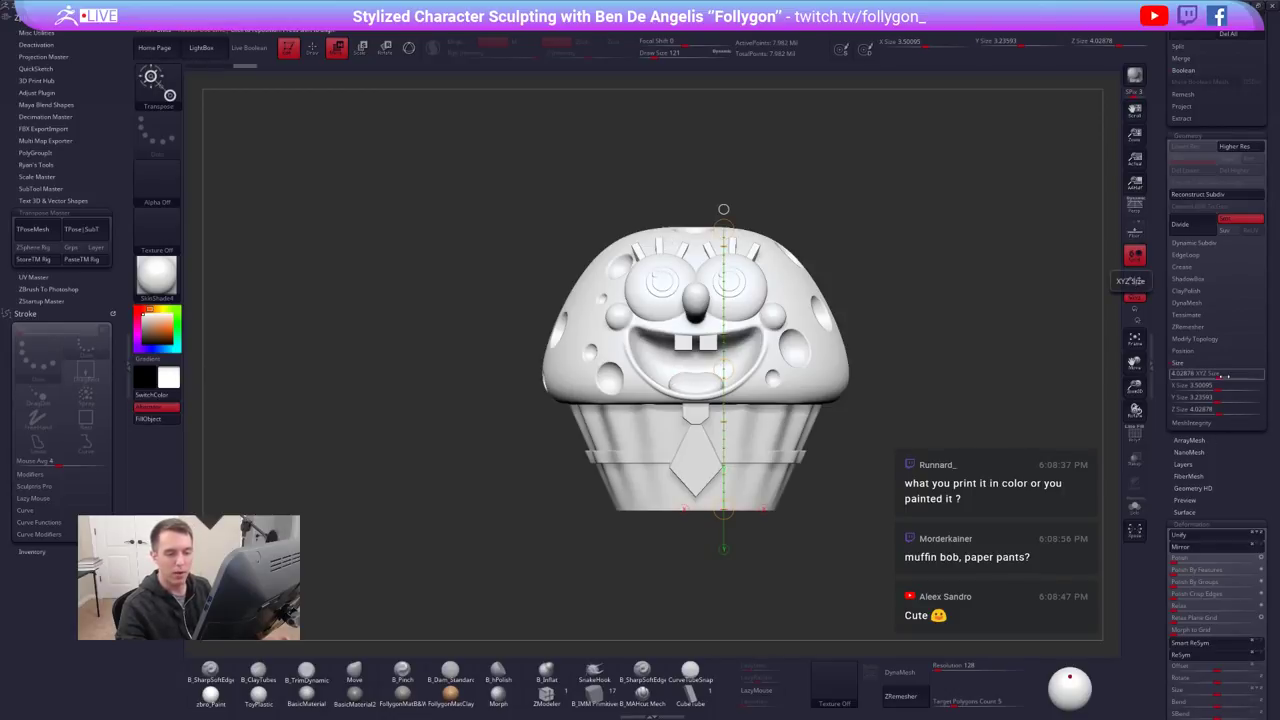
pyautogui.doubleClick(1222, 374)
pyautogui.write('2')
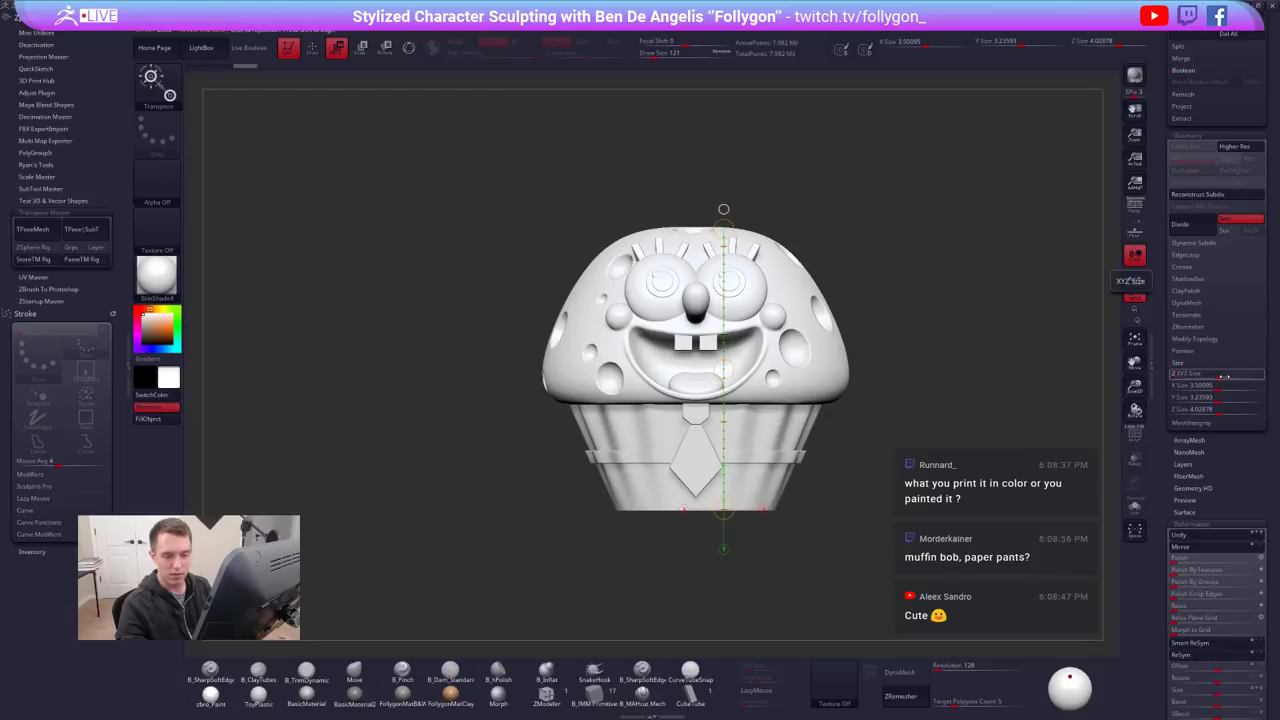
pyautogui.press('Return')
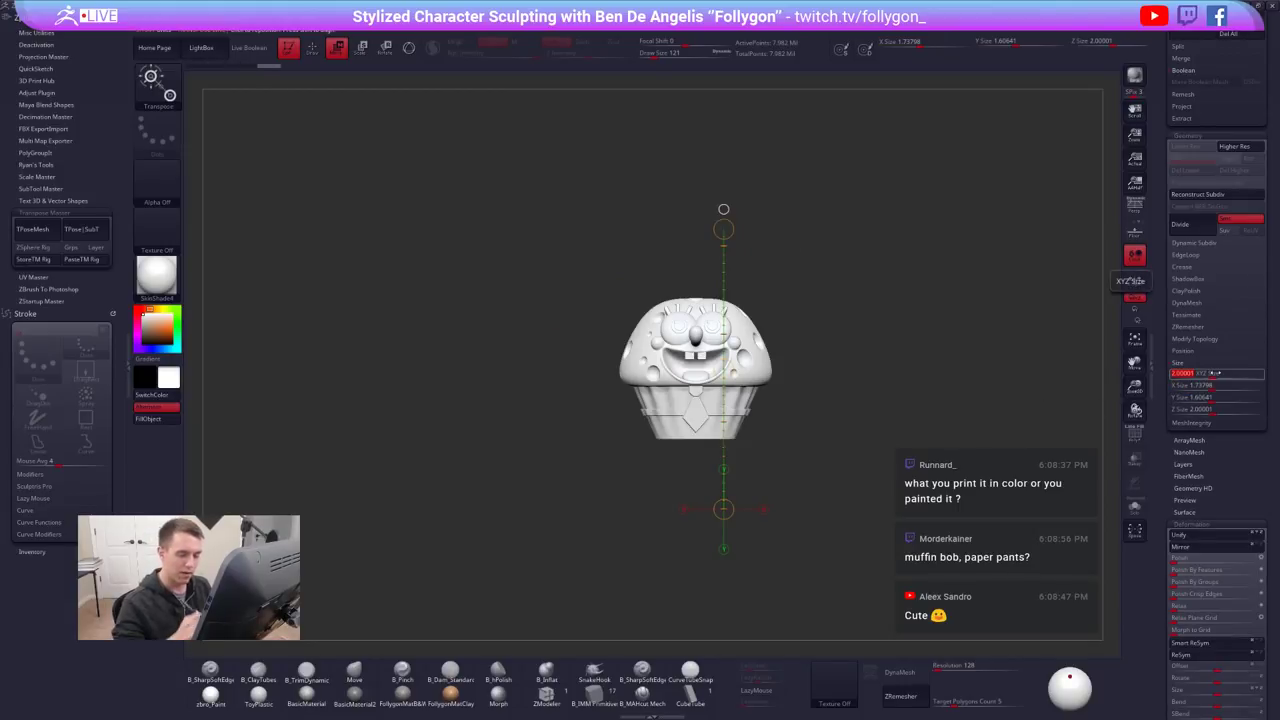
# Set the combined muffin's XYZ Size to 1.87
pyautogui.write('1.87')
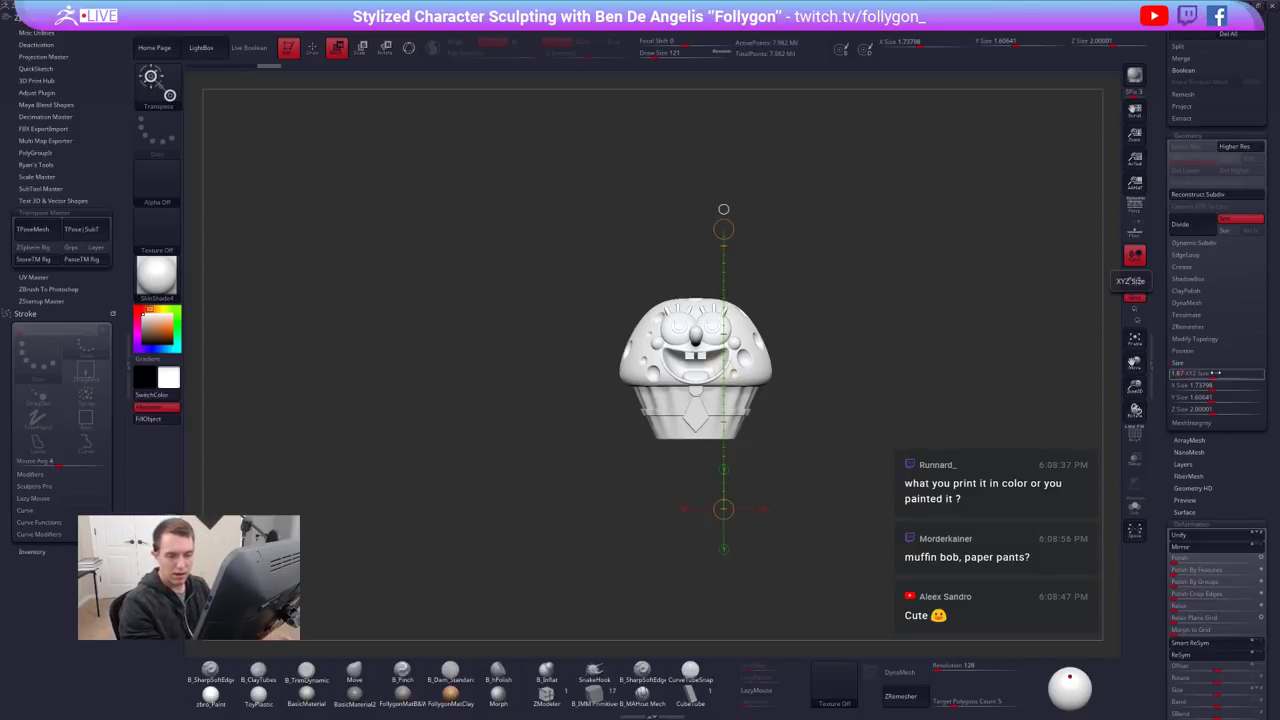
pyautogui.press('Return')
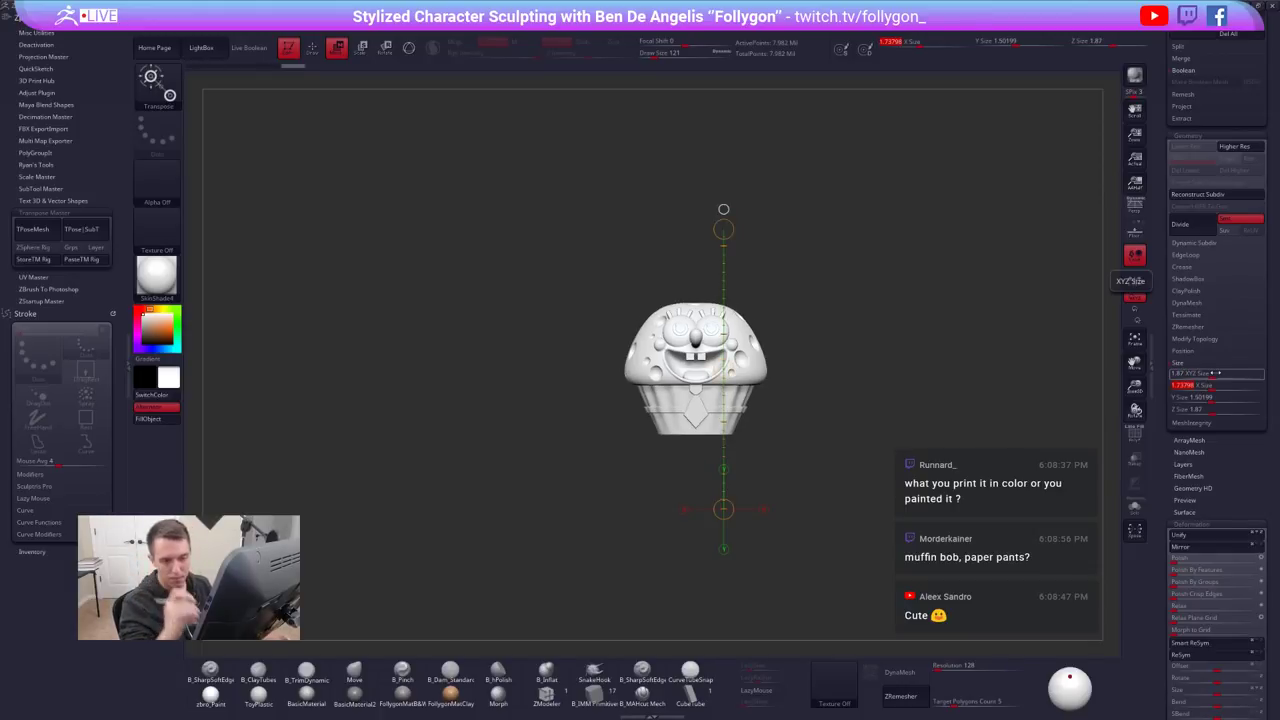
pyautogui.moveTo(880, 380)
pyautogui.keyDown('alt'); pyautogui.mouseDown()
pyautogui.moveTo(880, 344)
pyautogui.moveTo(864, 382)
pyautogui.mouseUp(); pyautogui.keyUp('alt')
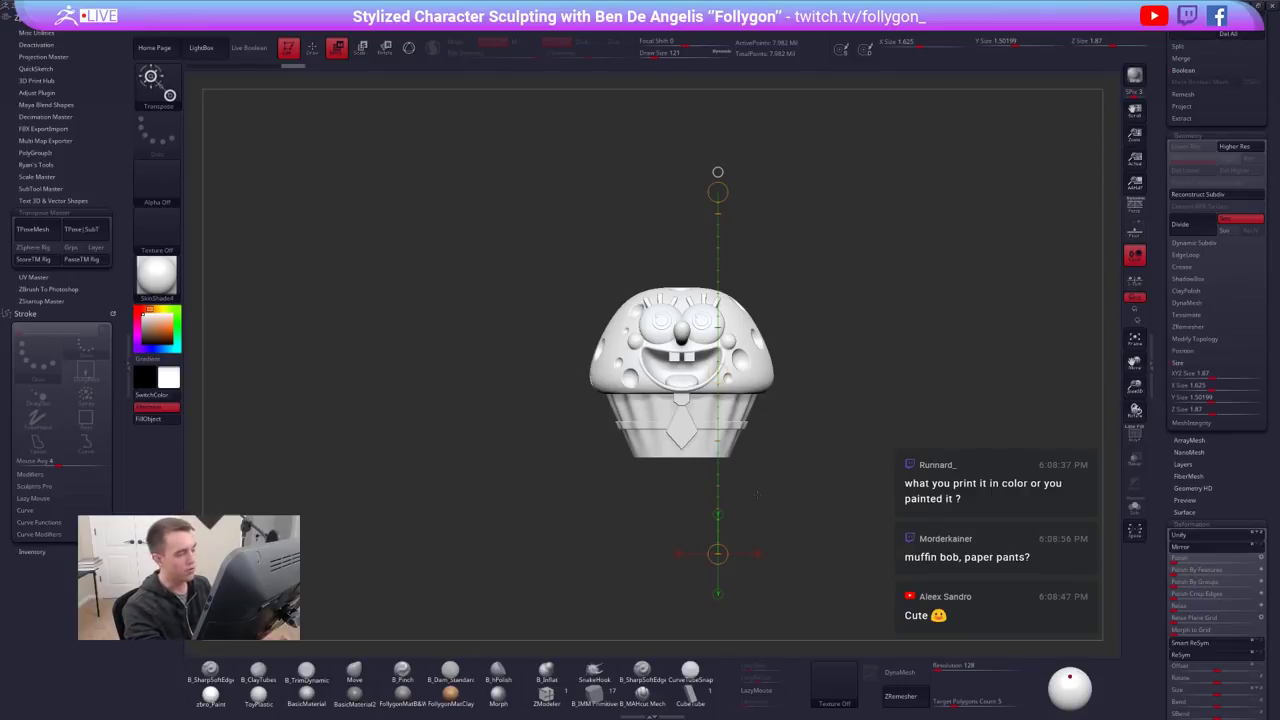
# Try enlarging the combined muffin uniformly by adjusting XYZ Size freely, and undo the change
pyautogui.click(1210, 374)
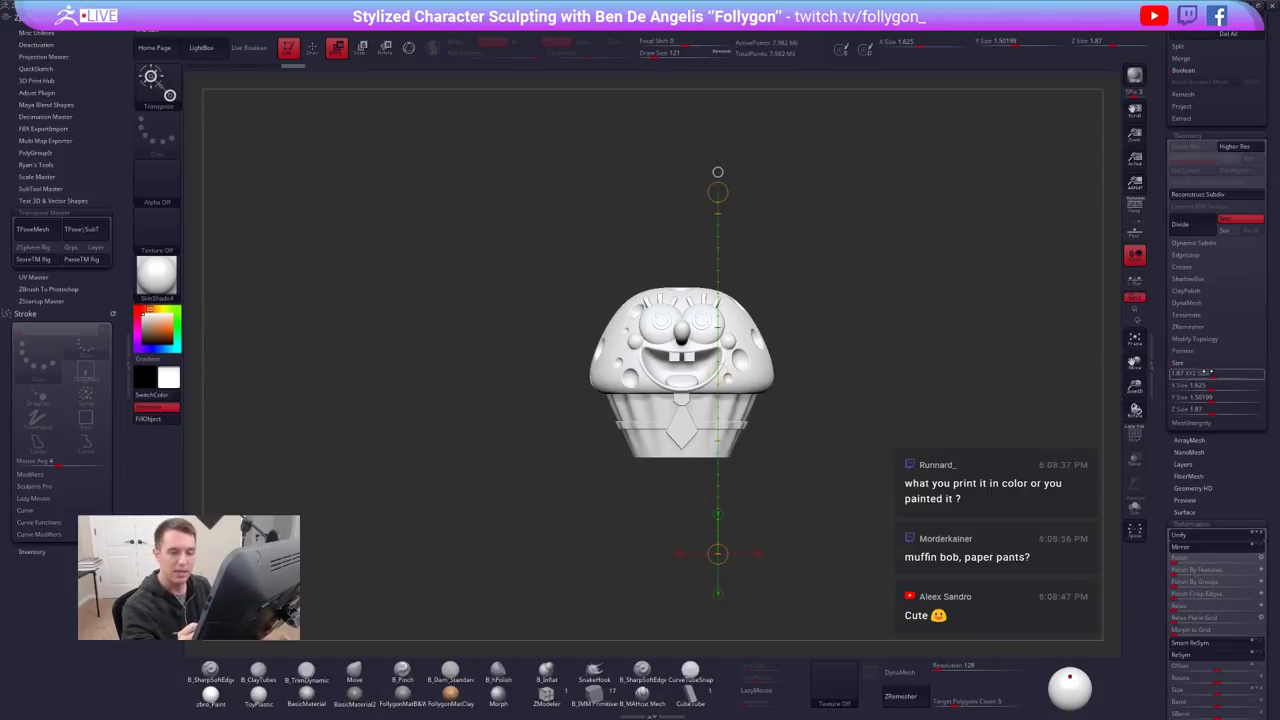
pyautogui.moveTo(1211, 375); pyautogui.dragTo(1224, 375)
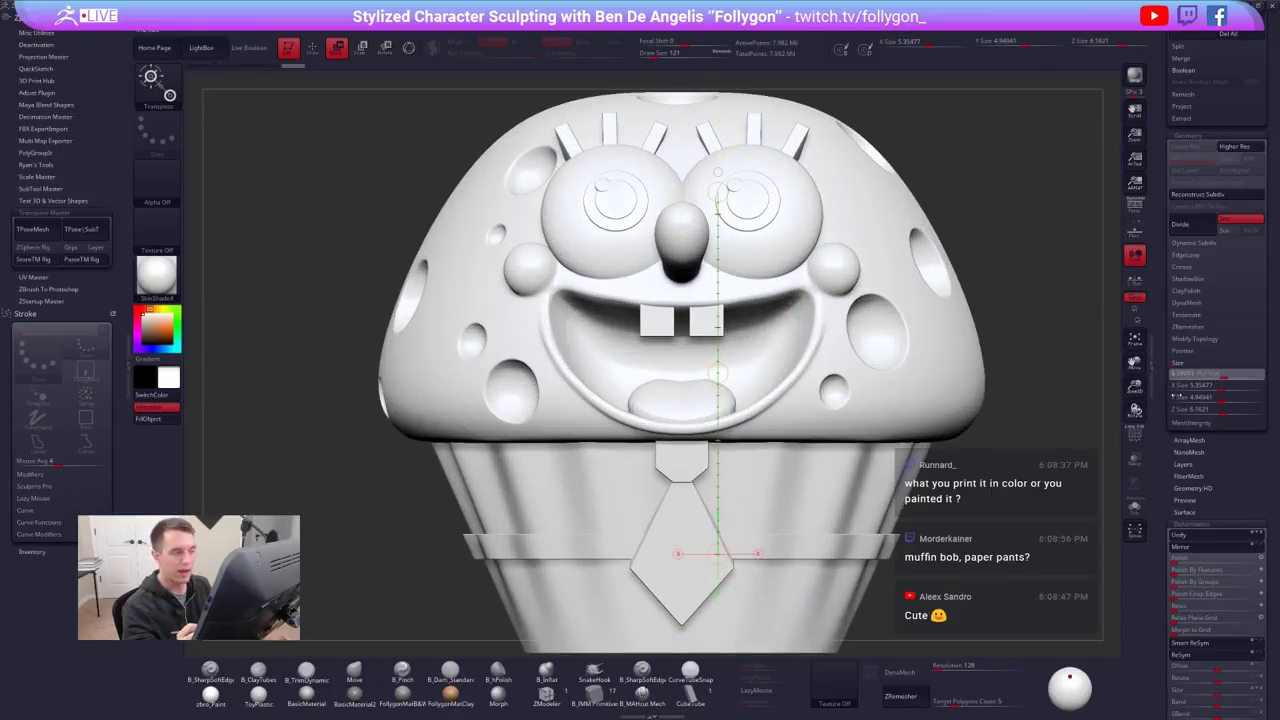
pyautogui.moveTo(1045, 497)
pyautogui.mouseDown()
pyautogui.moveTo(991, 505)
pyautogui.moveTo(1020, 503)
pyautogui.mouseUp()
pyautogui.hotkey('ctrl', 'z')
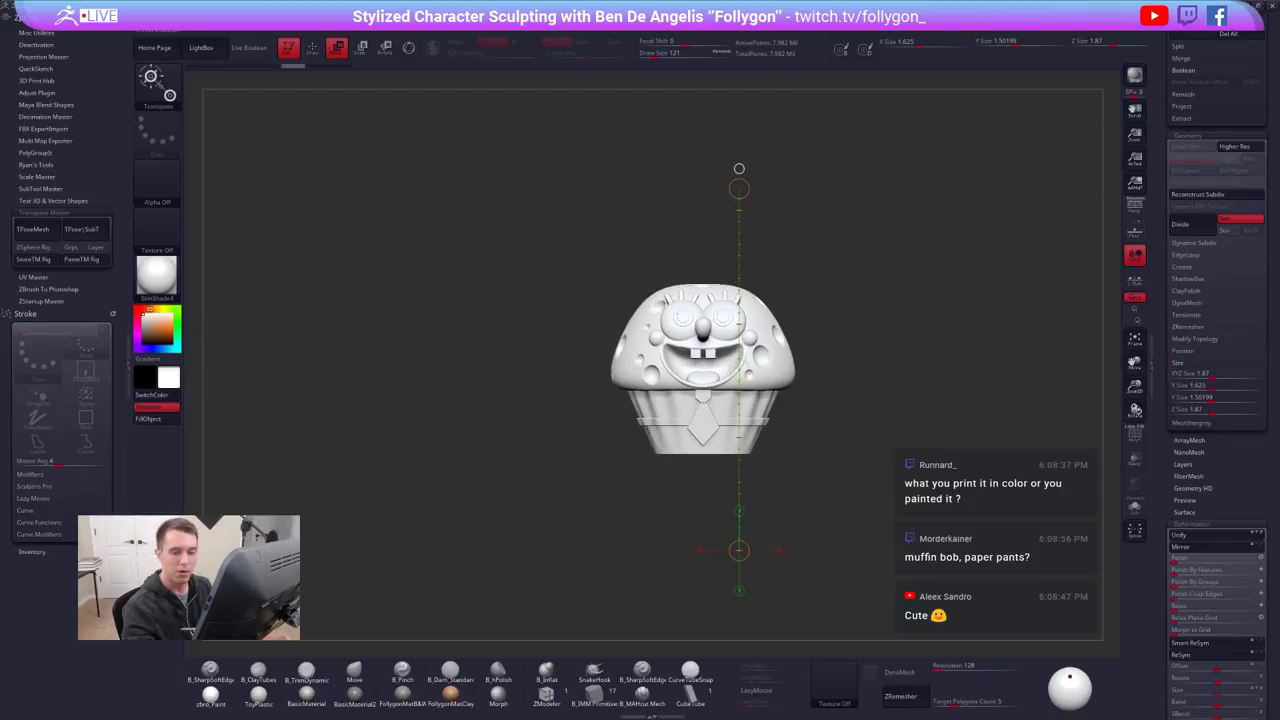
pyautogui.moveTo(1210, 400)
pyautogui.mouseDown()
pyautogui.moveTo(1230, 400)
pyautogui.moveTo(1198, 401)
pyautogui.moveTo(1228, 400)
pyautogui.moveTo(1212, 398)
pyautogui.mouseUp()
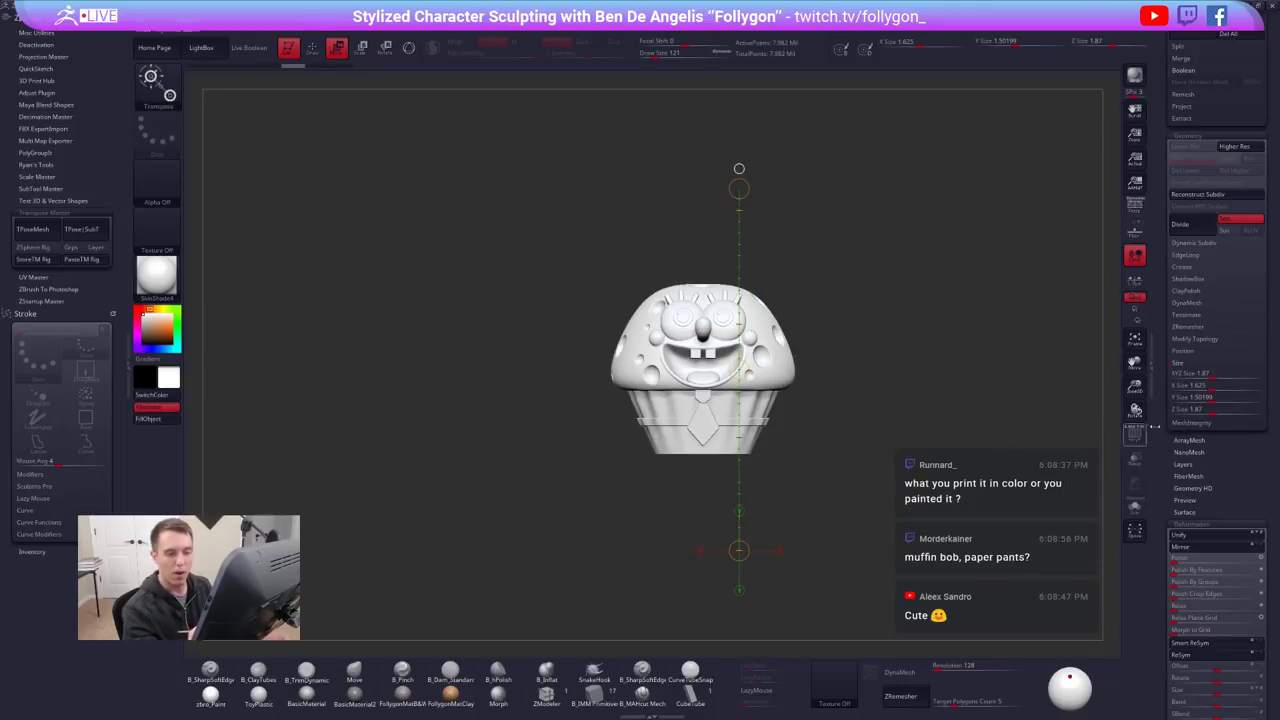
# Return to Draw mode and transfer the resized mesh back to the original coloured subtools with TPose|SubT
pyautogui.click(1178, 364)
pyautogui.moveTo(1156, 322); pyautogui.dragTo(1155, 464)
pyautogui.scroll(5, 1155, 463)
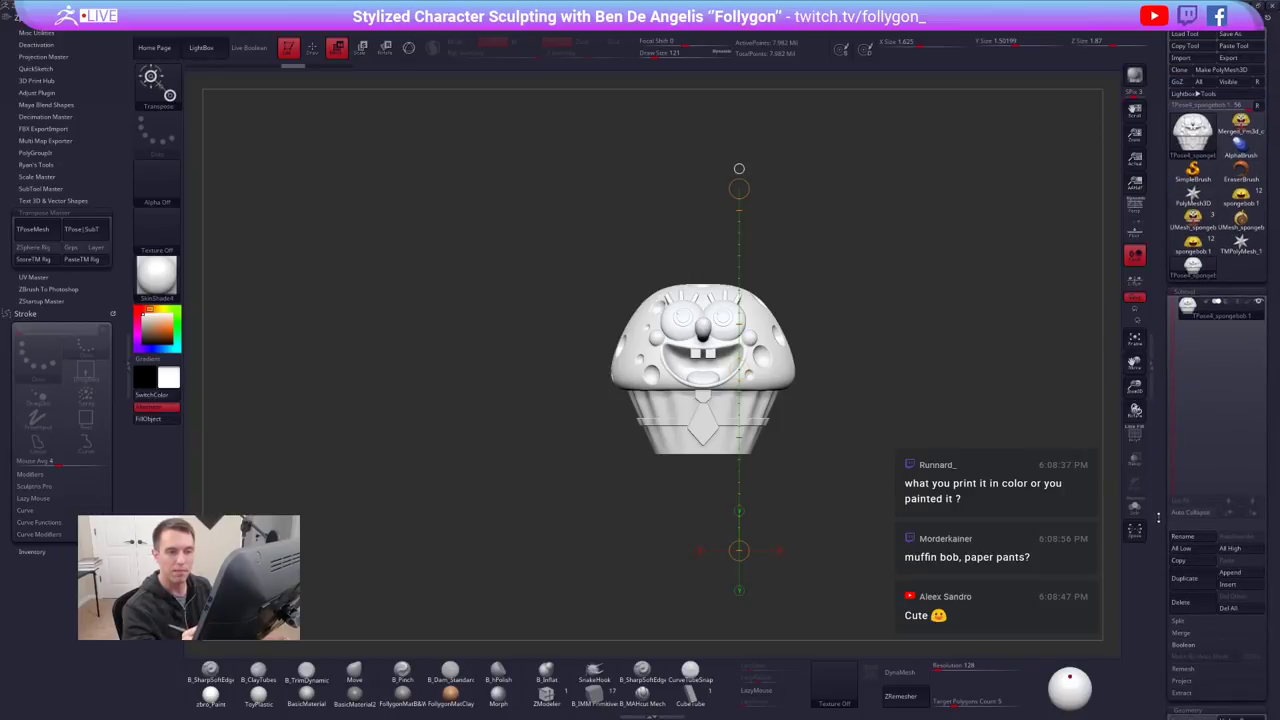
pyautogui.press('q')
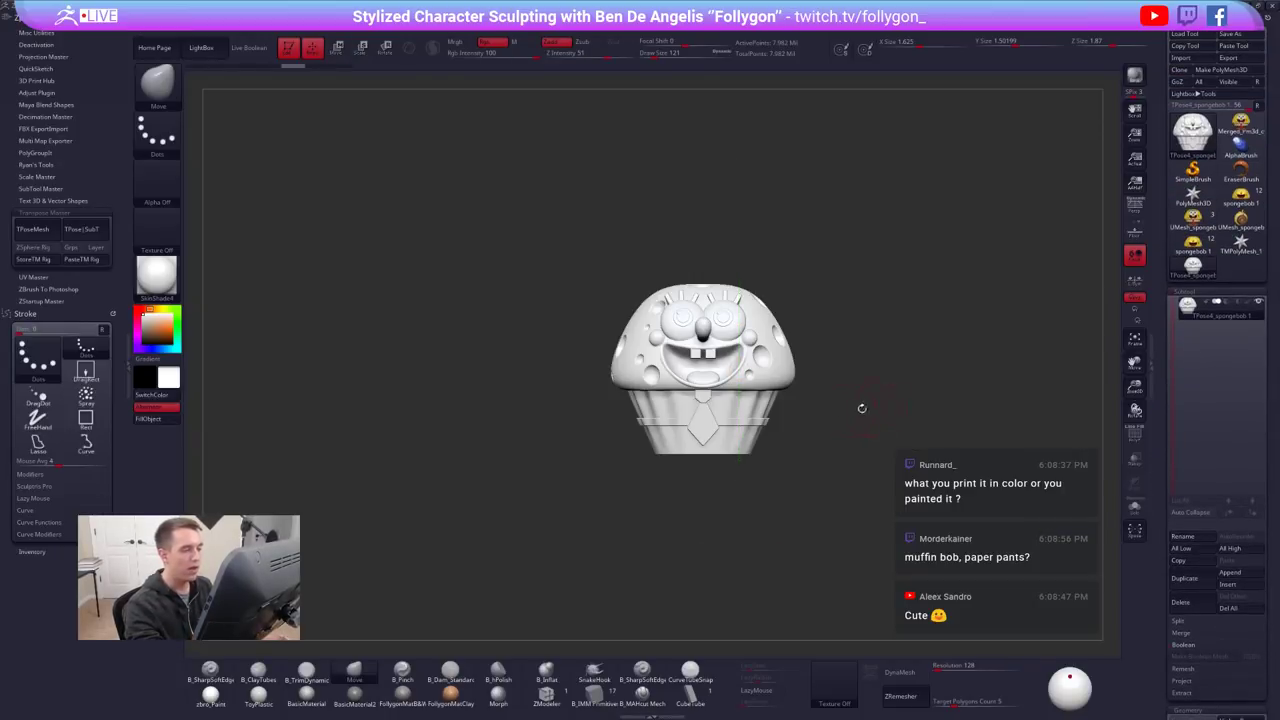
pyautogui.click(83, 233)
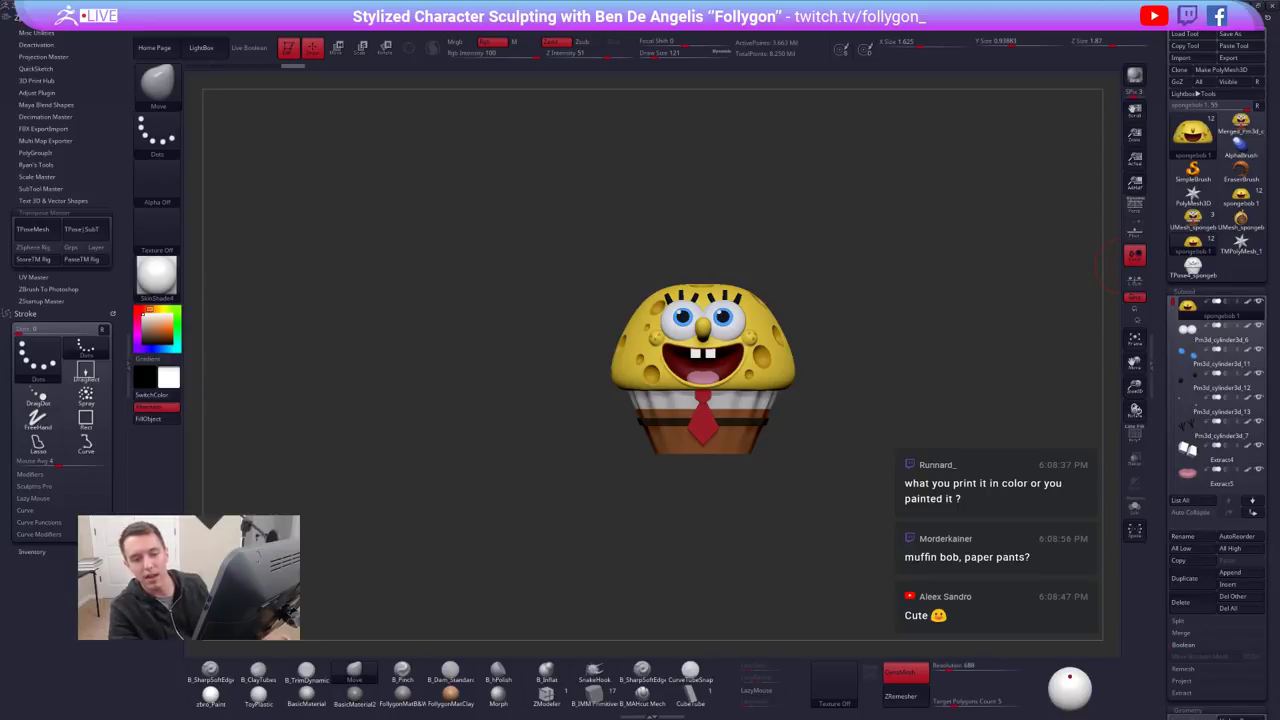
# Switch to the web browser and browse the figures for sale in the Shapeways shop
pyautogui.hotkey('alt', 'Tab')
pyautogui.hotkey('alt', 'Tab')
pyautogui.hotkey('alt', 'Tab')
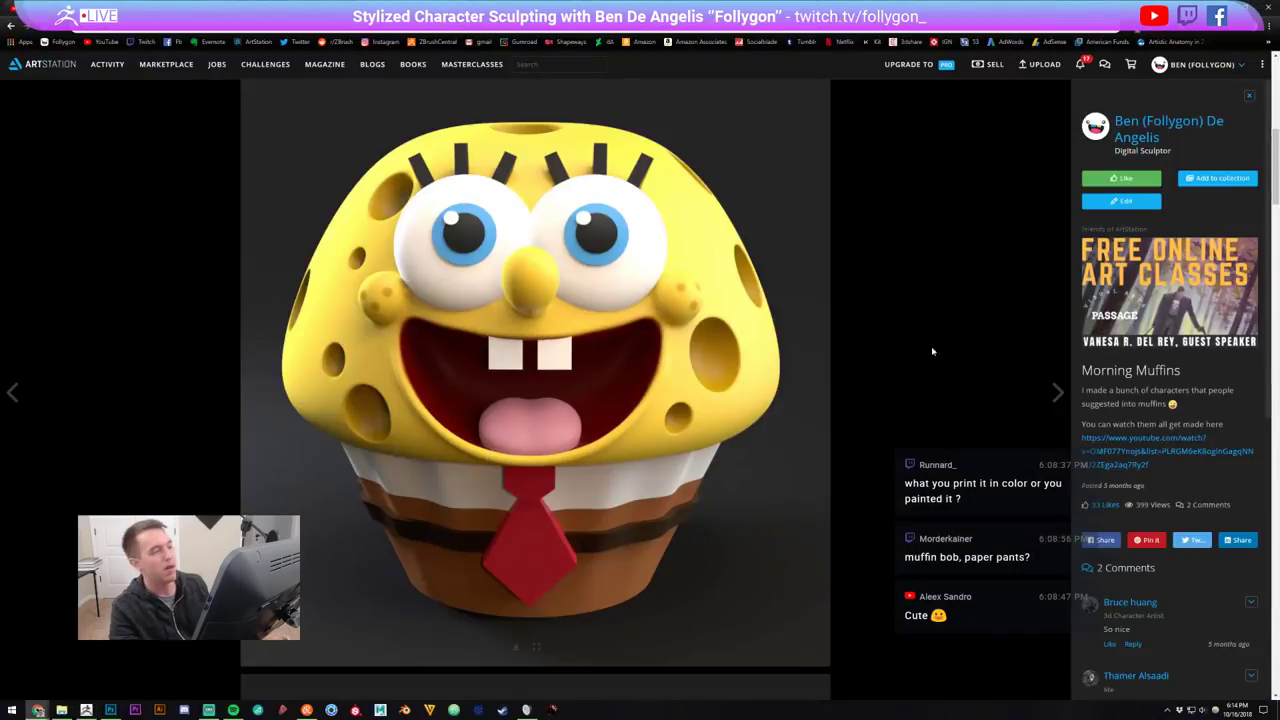
pyautogui.click(547, 6)
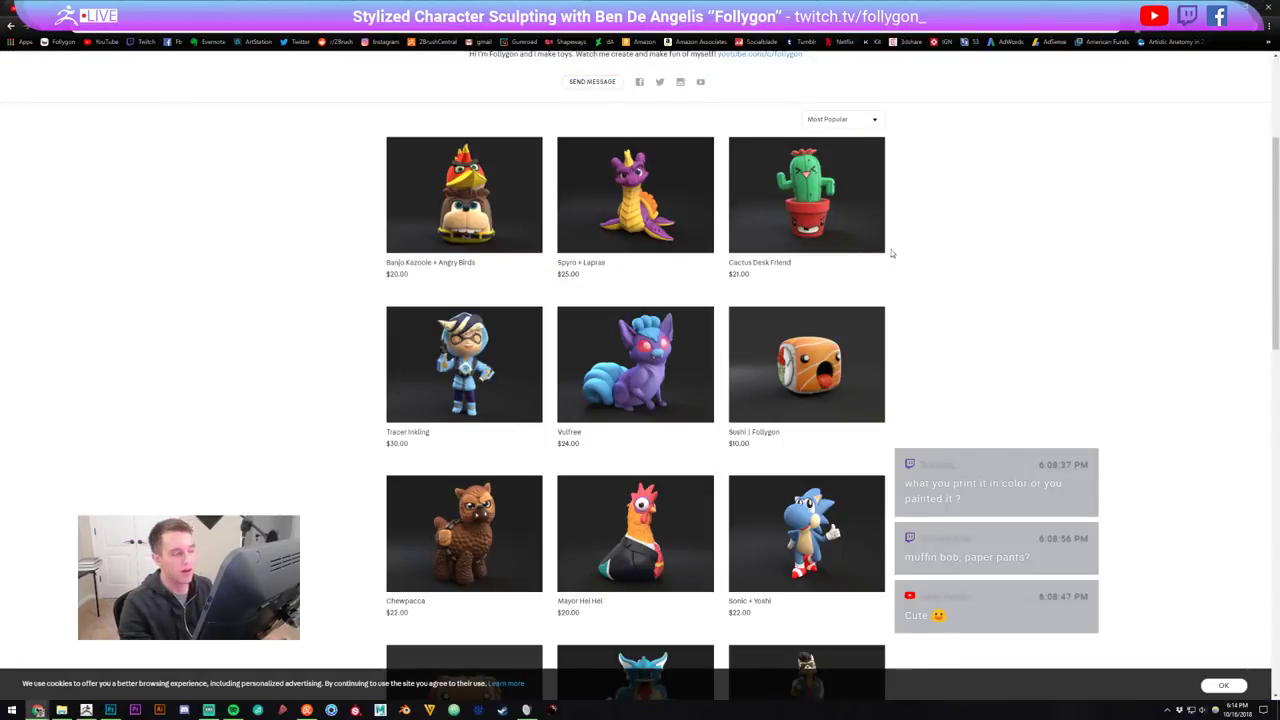
pyautogui.scroll(1, 1035, 316)
pyautogui.scroll(2, 1032, 321)
pyautogui.scroll(-3, 1028, 325)
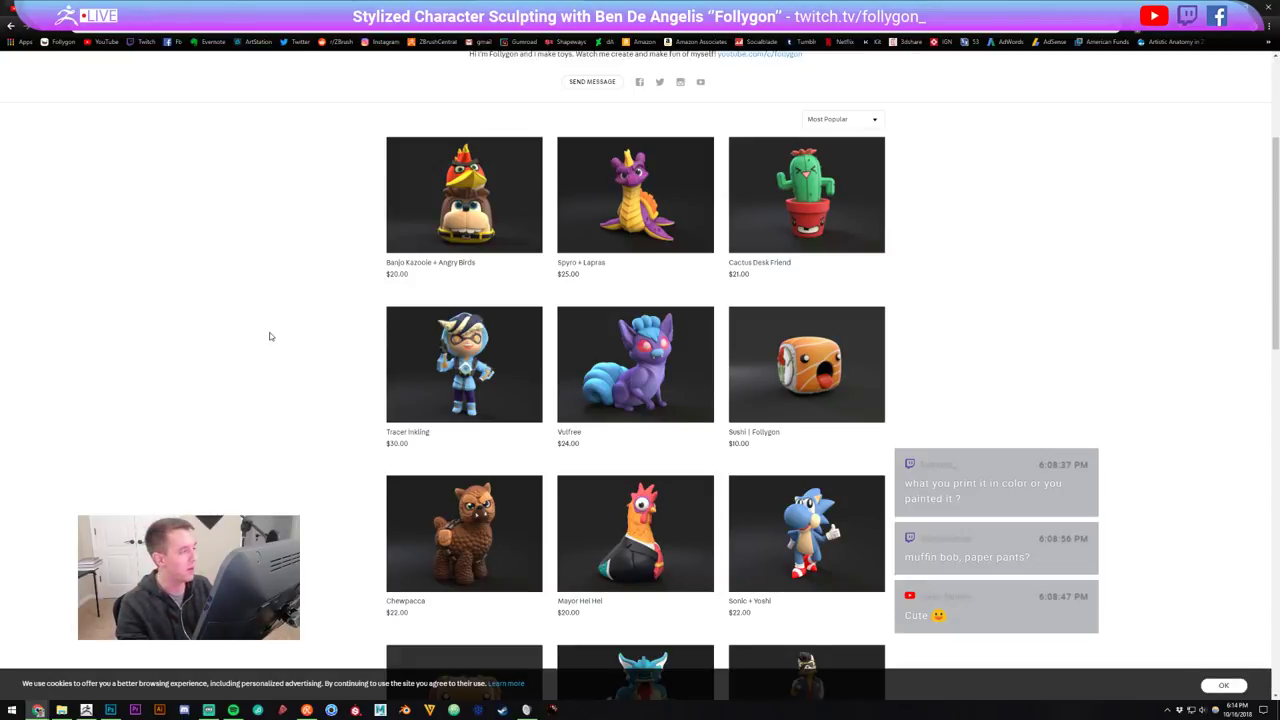
pyautogui.scroll(3, 300, 320)
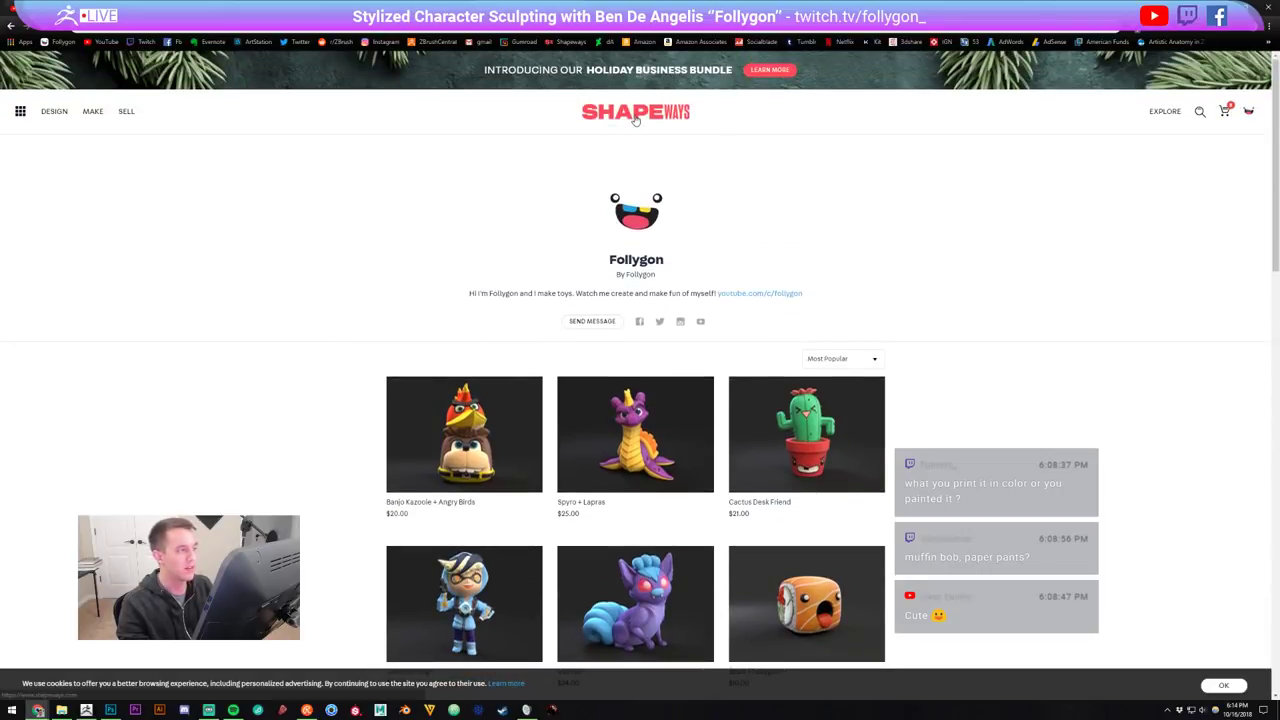
pyautogui.scroll(-1, 290, 224)
pyautogui.scroll(-1, 290, 224)
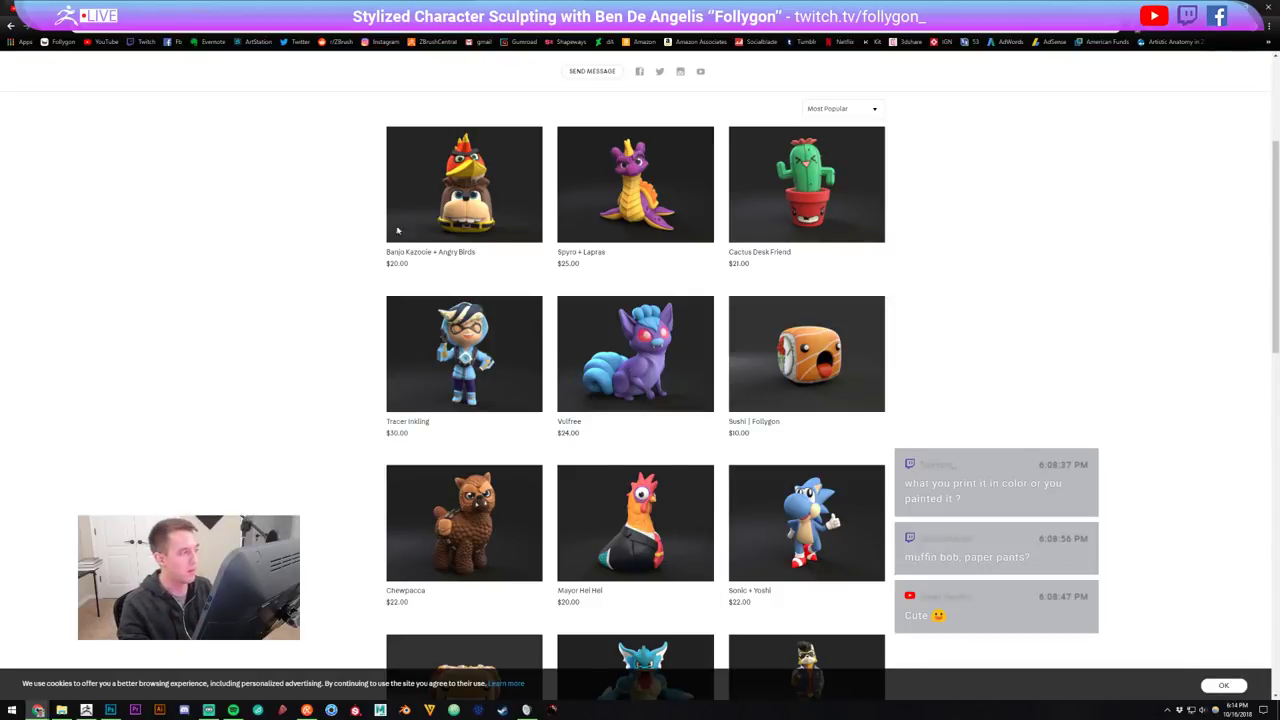
pyautogui.scroll(-1, 662, 391)
pyautogui.scroll(2, 495, 392)
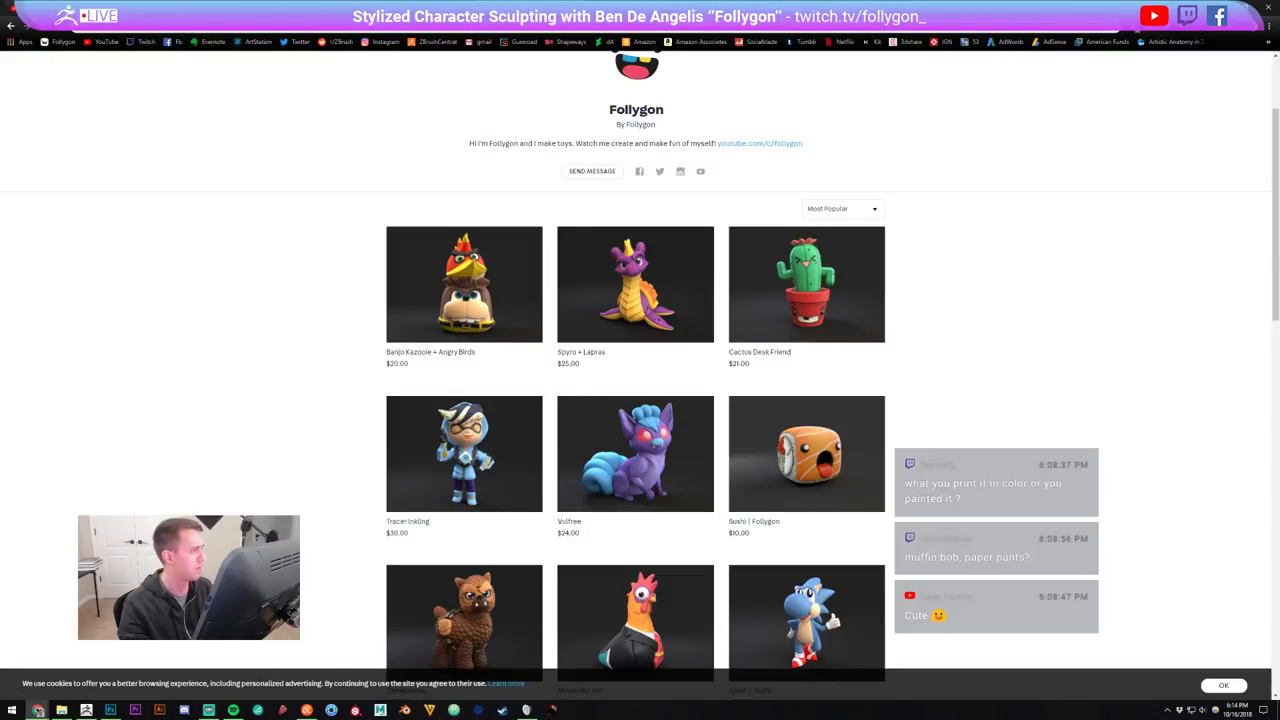
# View the product photos of the Banjo Kazooie + Angry Birds figure and return to the shop overview
pyautogui.click(476, 283)
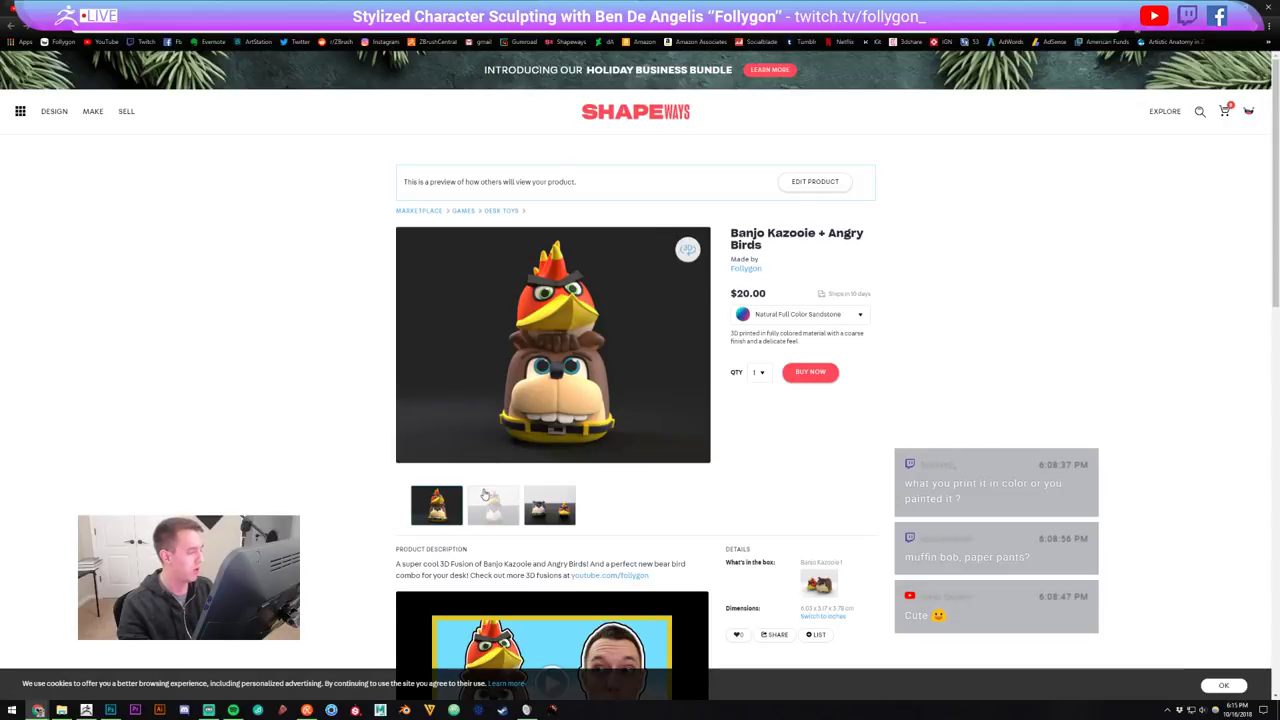
pyautogui.click(485, 495)
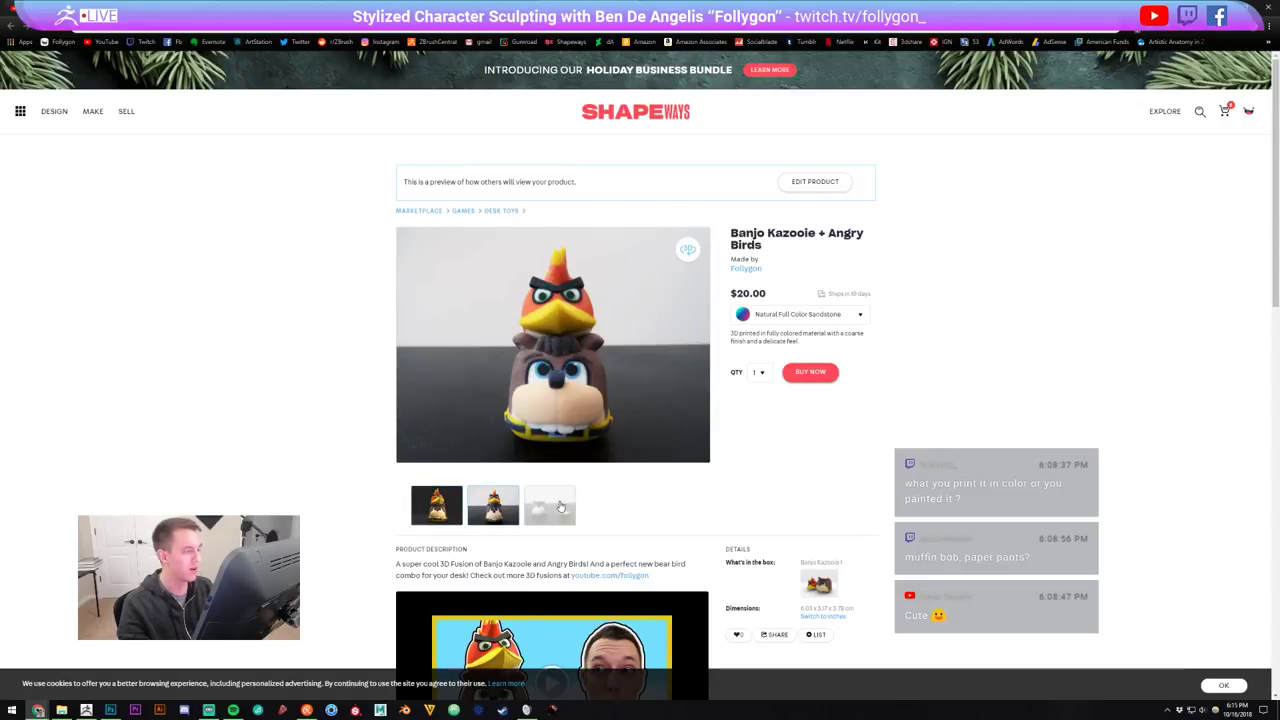
pyautogui.click(562, 508)
pyautogui.click(437, 505)
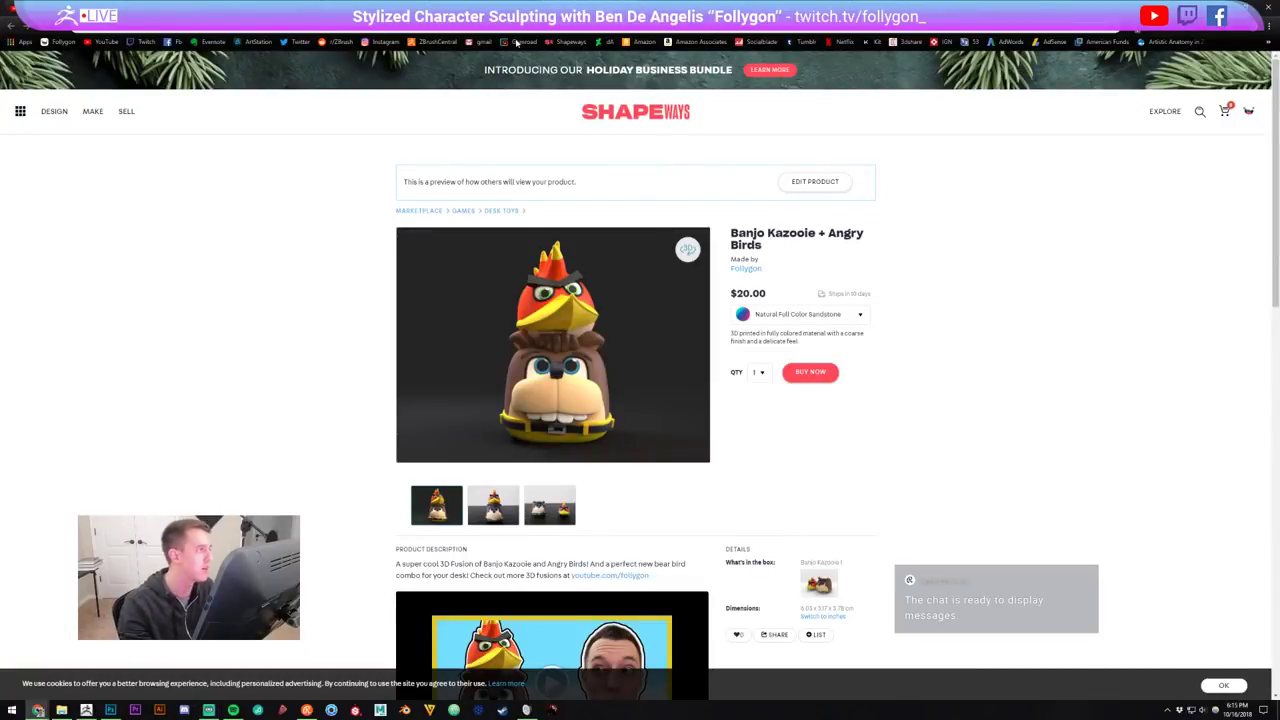
pyautogui.click(480, 9)
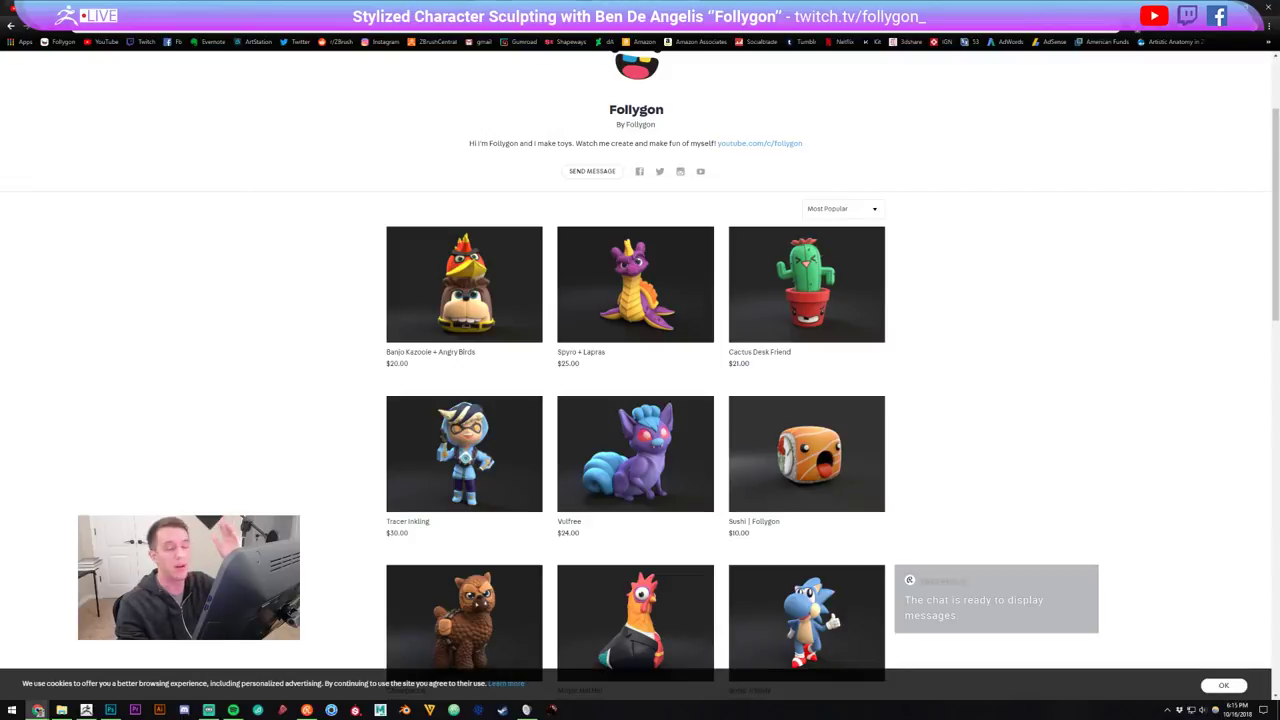
# Check the bounding box limits in the Shapeways design guidelines, switch back to ZBrush and lengthen the chat overlay
pyautogui.click(535, 9)
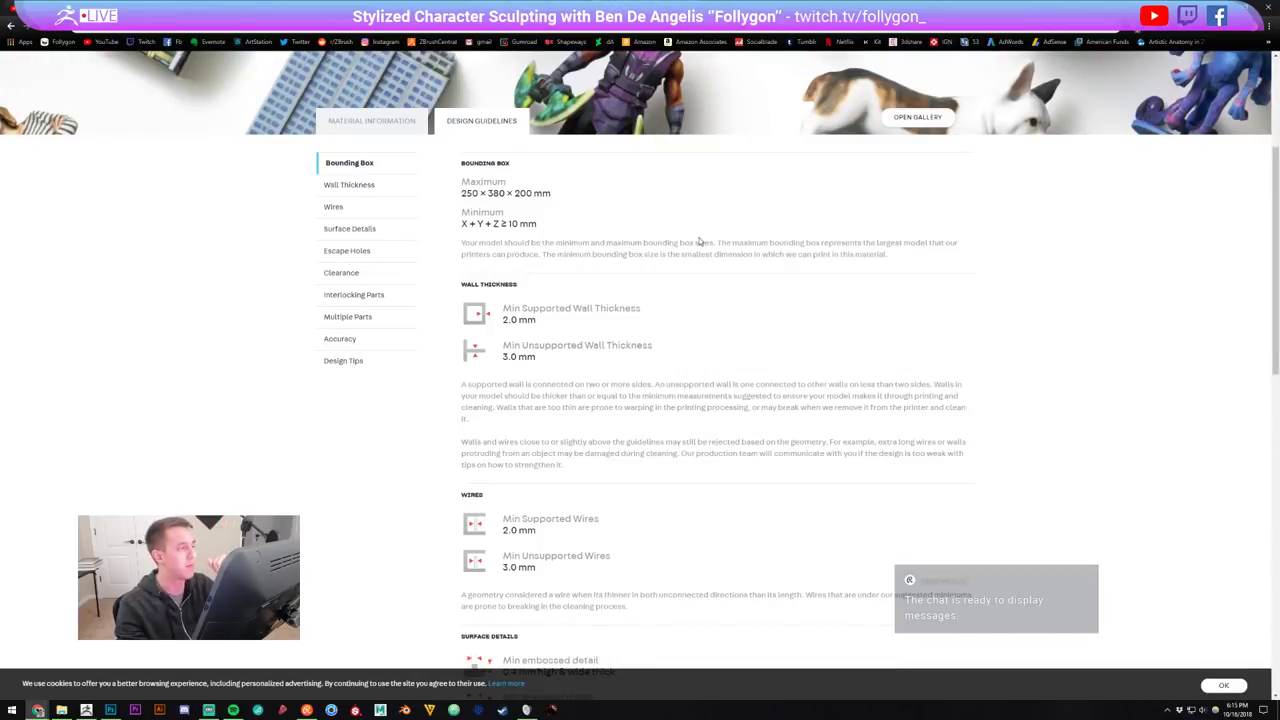
pyautogui.hotkey('alt', 'Tab')
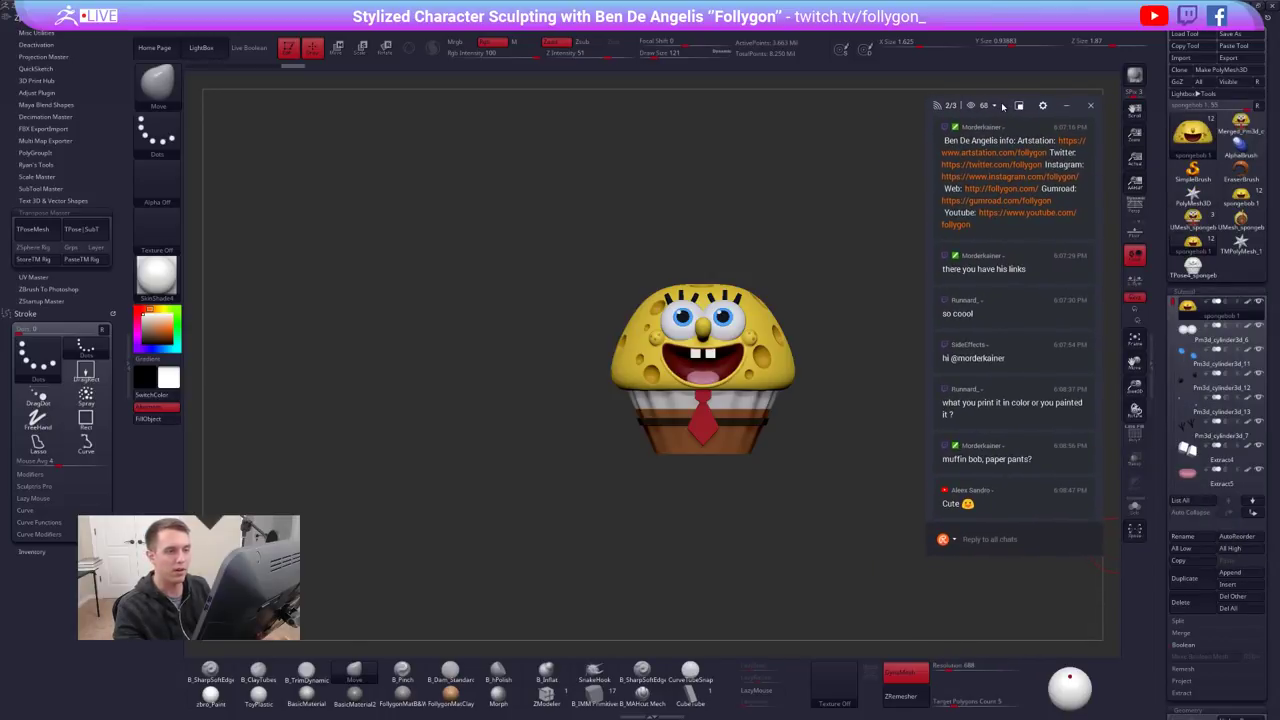
pyautogui.click(989, 548)
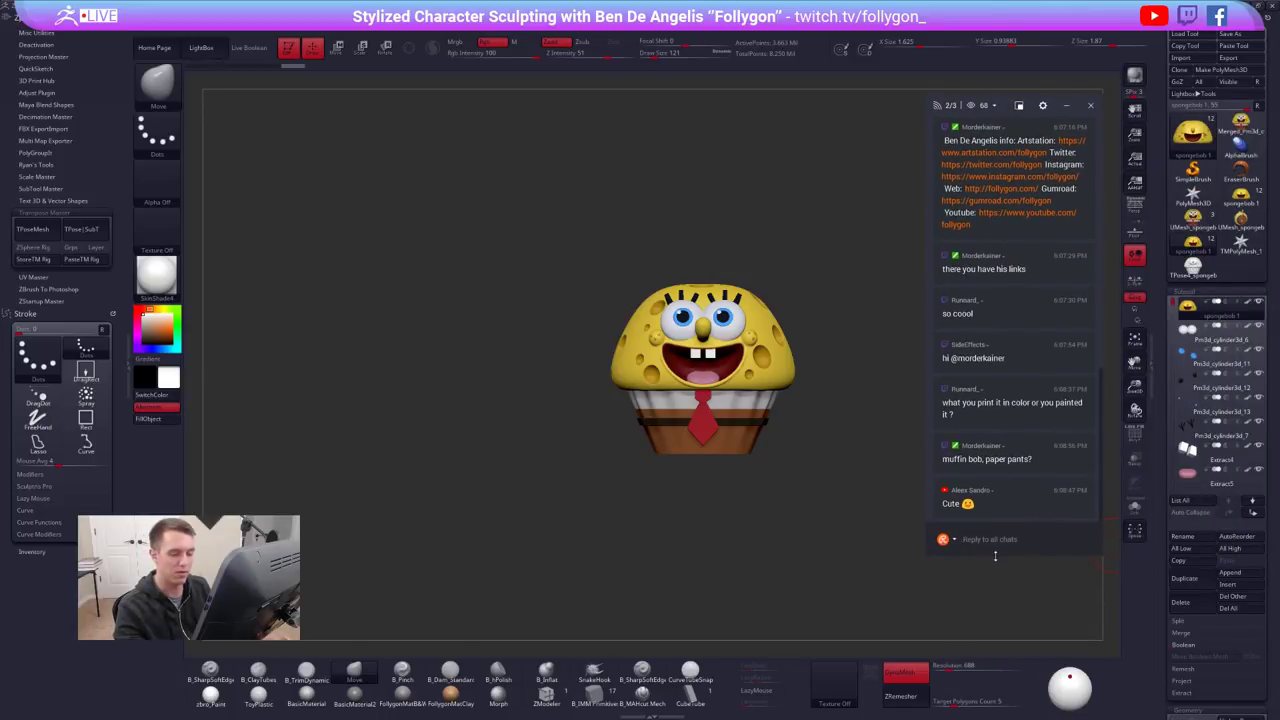
pyautogui.moveTo(989, 549); pyautogui.dragTo(1008, 630)
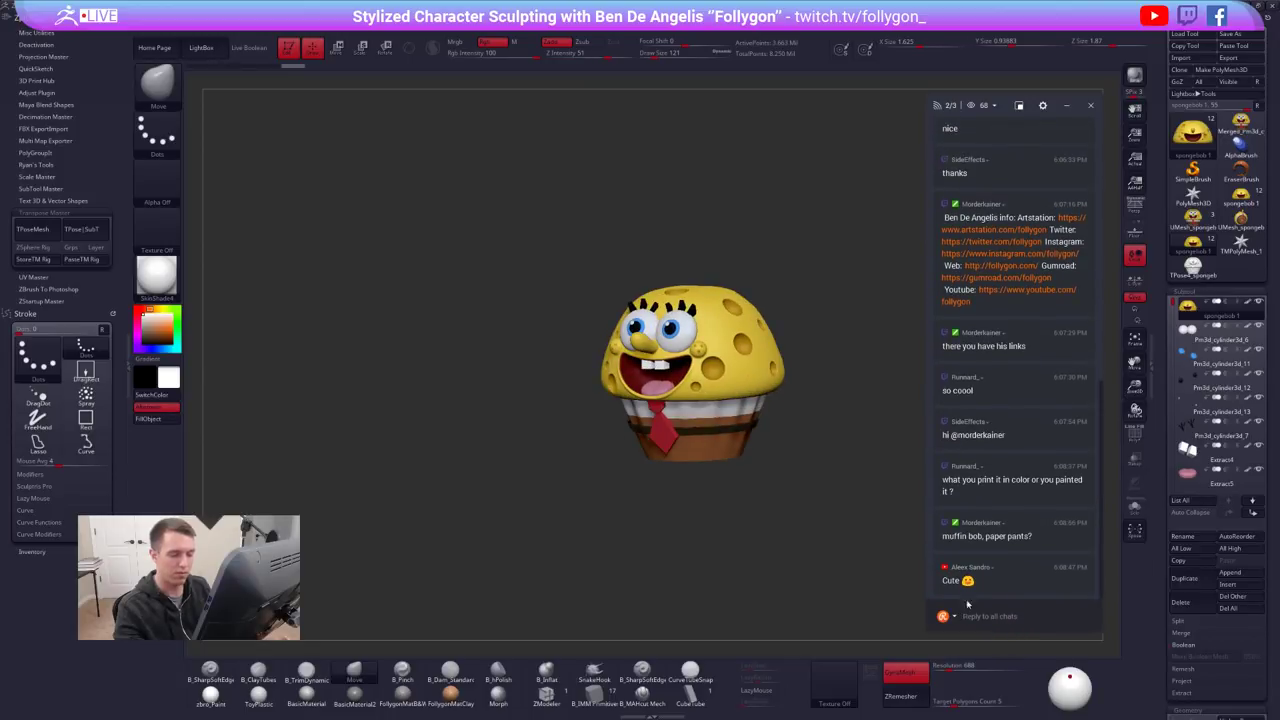
# Face the SpongeBob muffin front-on at a larger scale and set the brush Draw Size to 38
pyautogui.moveTo(783, 451); pyautogui.dragTo(888, 429)
pyautogui.moveTo(779, 426)
pyautogui.keyDown('alt'); pyautogui.mouseDown()
pyautogui.moveTo(747, 460)
pyautogui.moveTo(775, 428)
pyautogui.mouseUp(); pyautogui.keyUp('alt')
pyautogui.moveTo(802, 375)
pyautogui.keyDown('alt'); pyautogui.mouseDown()
pyautogui.moveTo(835, 359)
pyautogui.moveTo(835, 411)
pyautogui.mouseUp(); pyautogui.keyUp('alt')
pyautogui.press('space')
pyautogui.moveTo(846, 238); pyautogui.dragTo(831, 243)
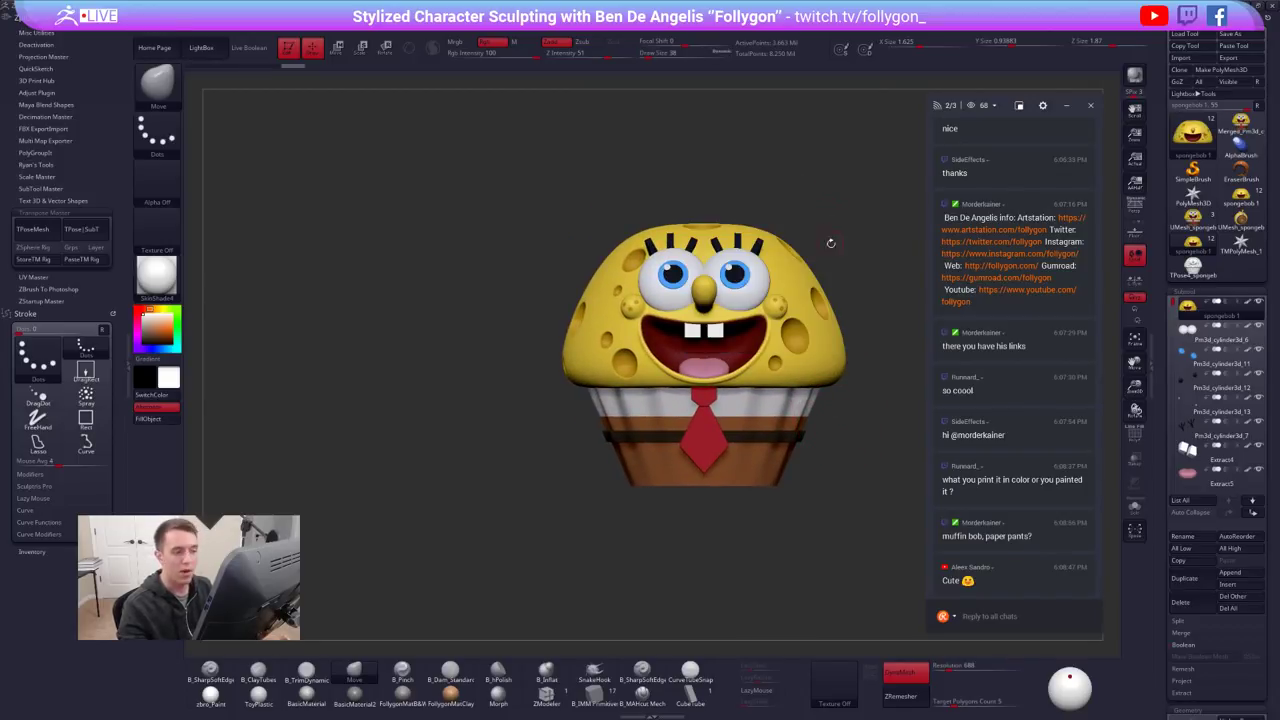
# Measure the muffin's height from base to top with a Transpose line and move the chat overlay off the canvas
pyautogui.press('w')
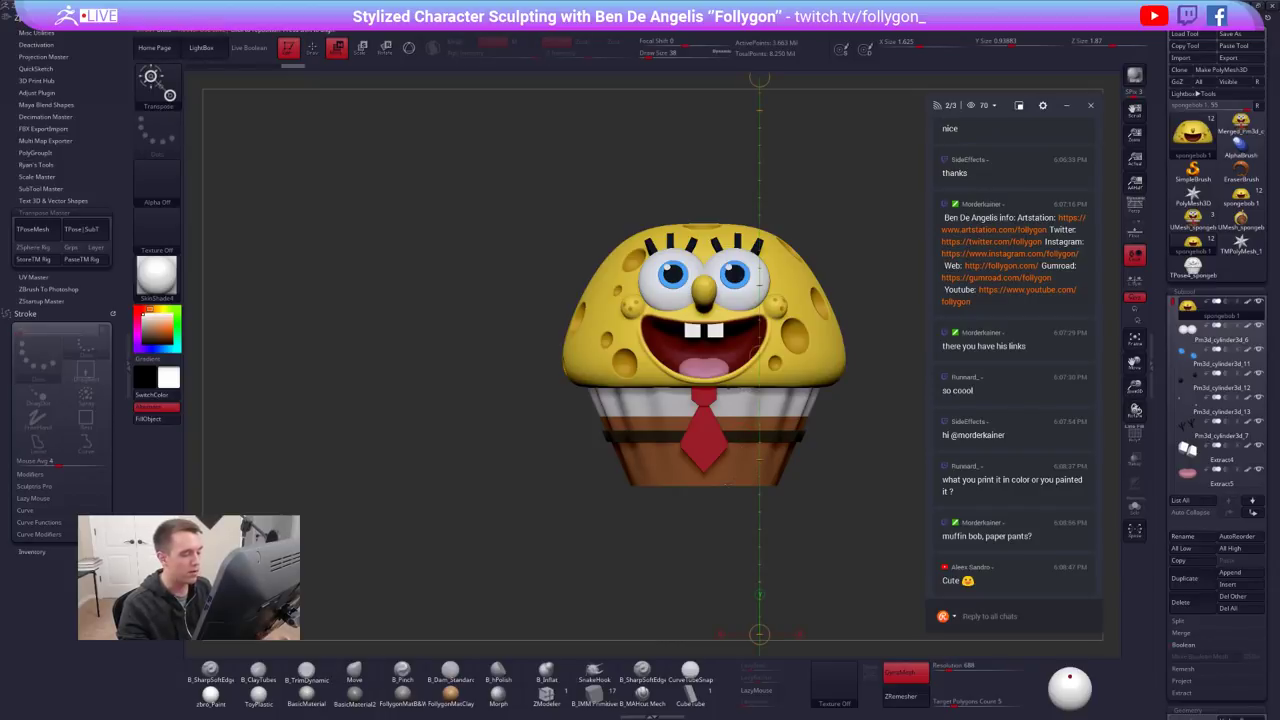
pyautogui.moveTo(738, 523); pyautogui.dragTo(738, 205)
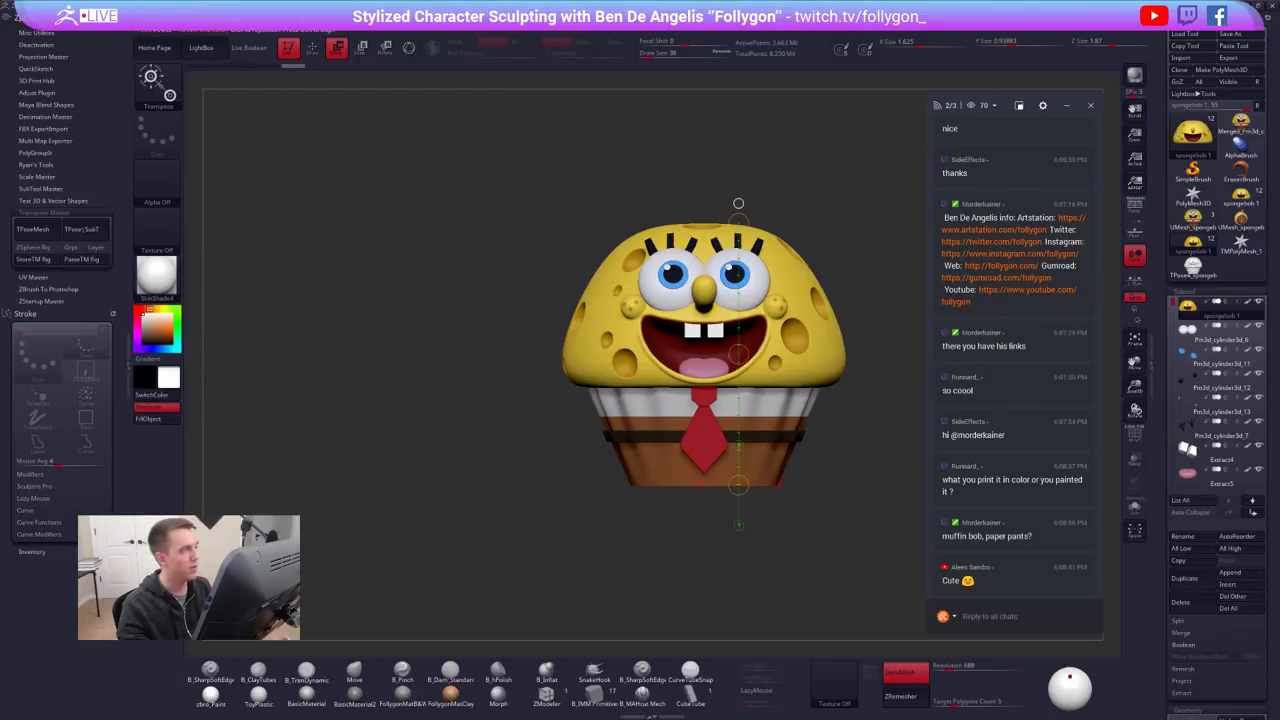
pyautogui.moveTo(608, 300); pyautogui.dragTo(856, 382)
pyautogui.press('q')
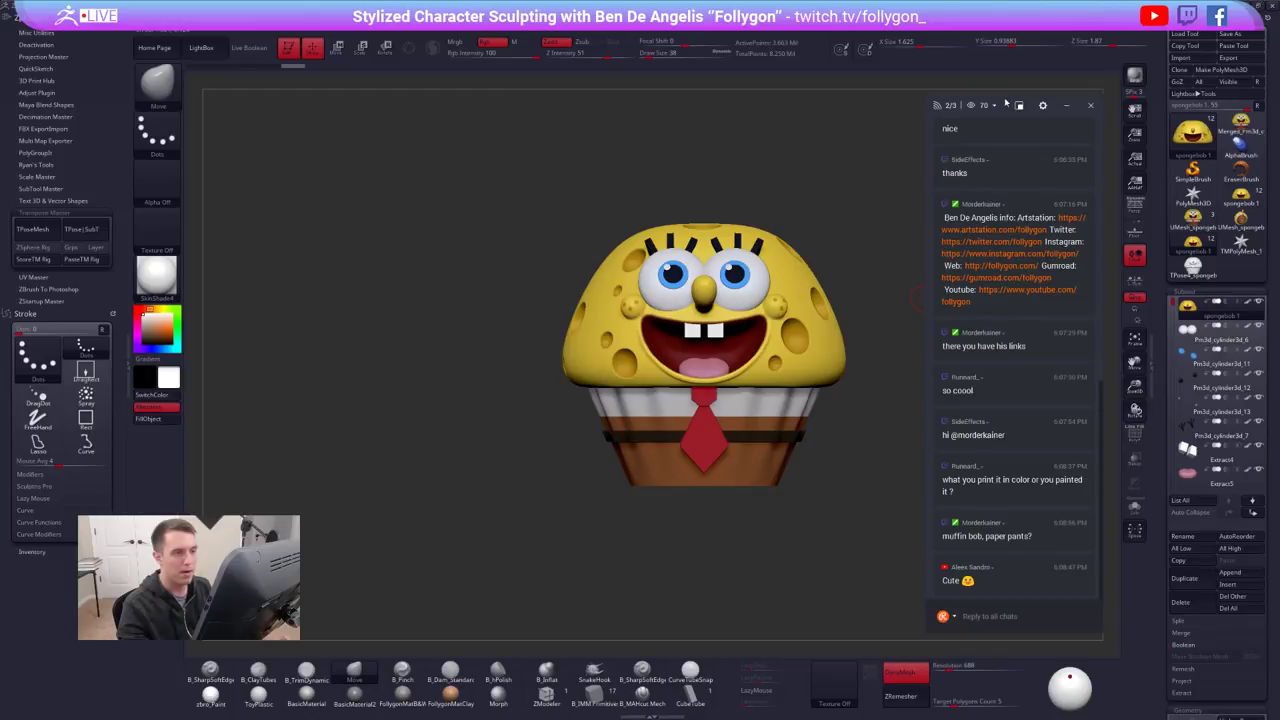
pyautogui.moveTo(1006, 103); pyautogui.dragTo(1279, 88)
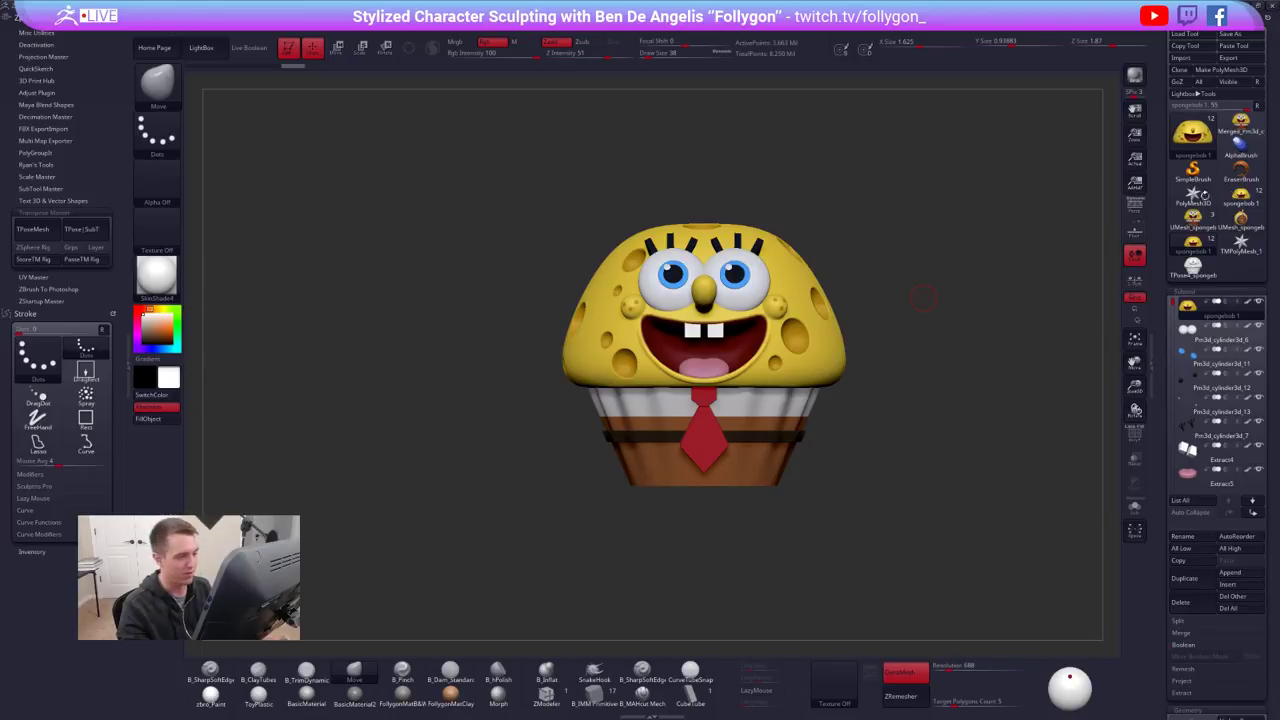
pyautogui.moveTo(796, 221); pyautogui.dragTo(772, 212)
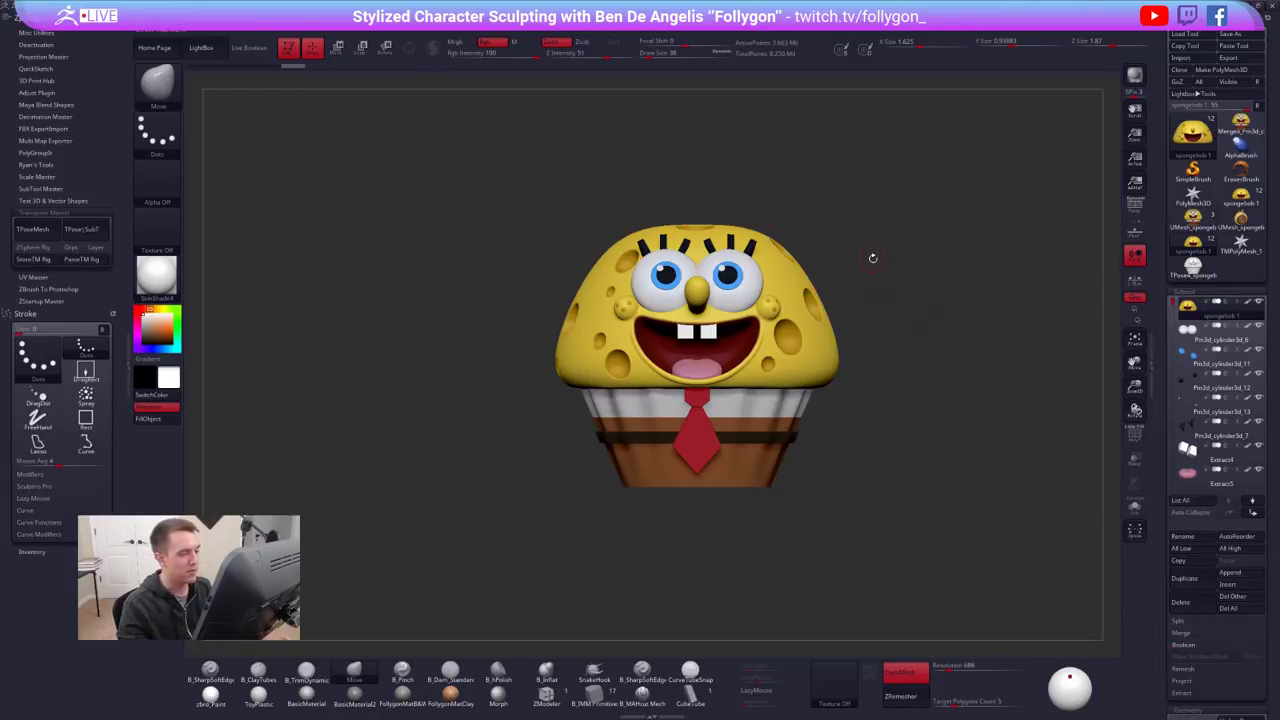
# Switch to the web browser and examine the minimum unsupported wall thickness in the Shapeways design guidelines
pyautogui.hotkey('alt', 'Tab')
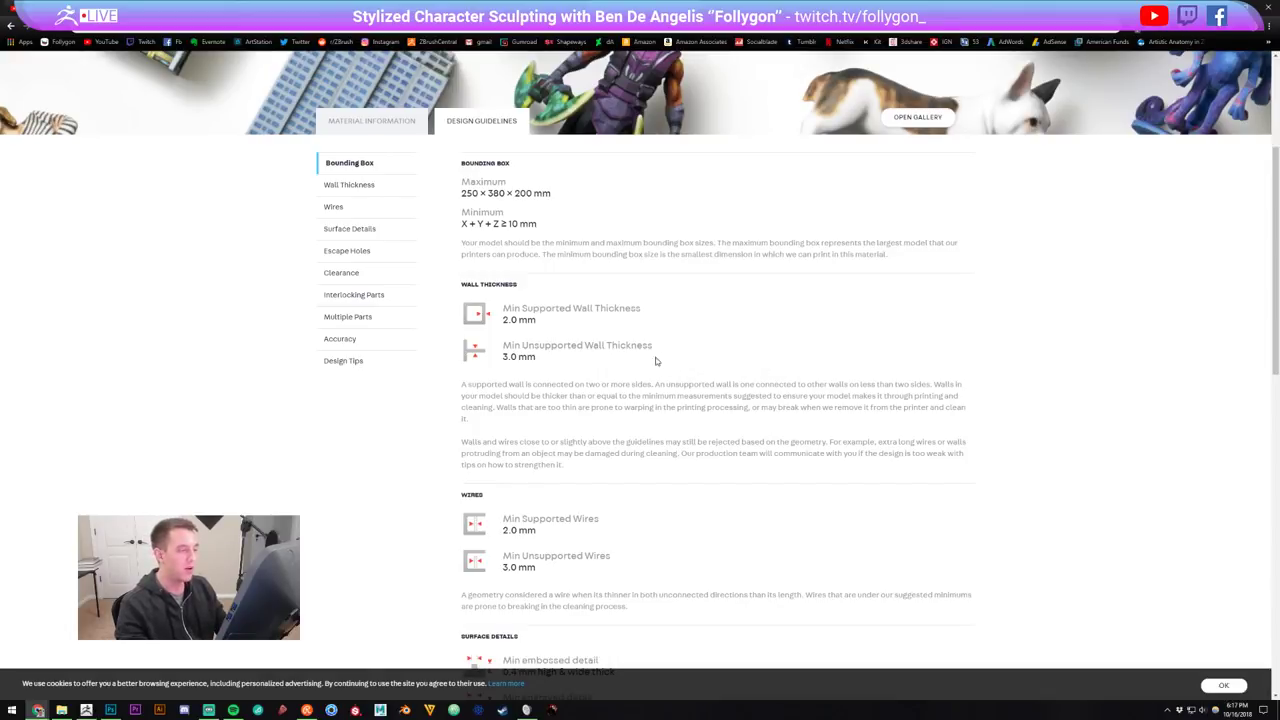
pyautogui.moveTo(584, 365); pyautogui.dragTo(500, 344)
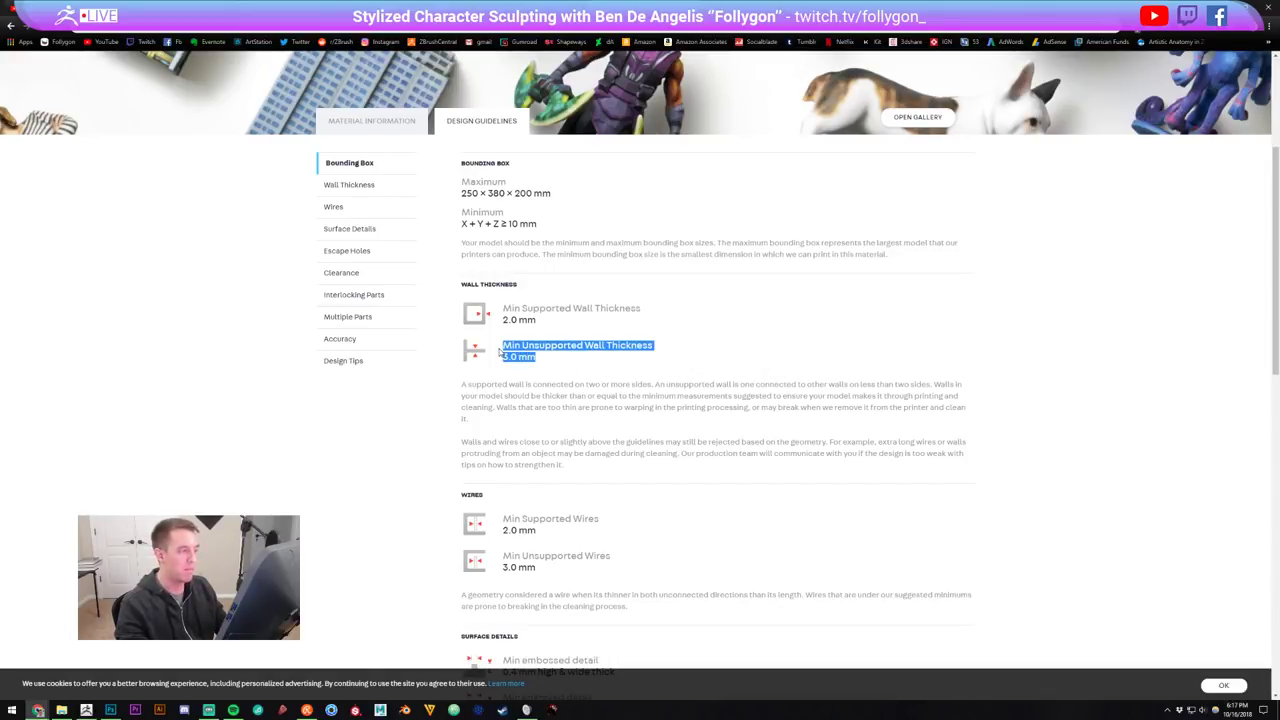
pyautogui.click(656, 370)
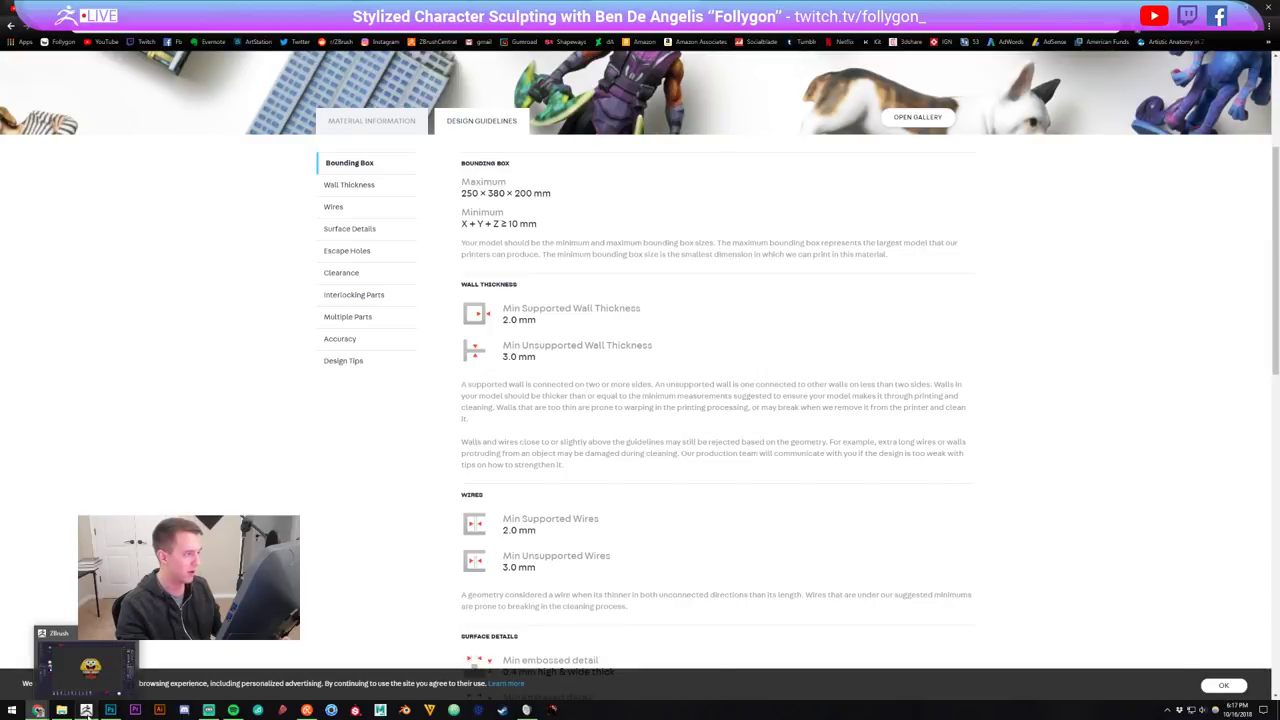
# Switch to ZBrush, draw a vertical Transpose line from the nose down to base level in side view, and inspect the protruding nose up close
pyautogui.click(86, 710)
pyautogui.moveTo(630, 513); pyautogui.dragTo(652, 520)
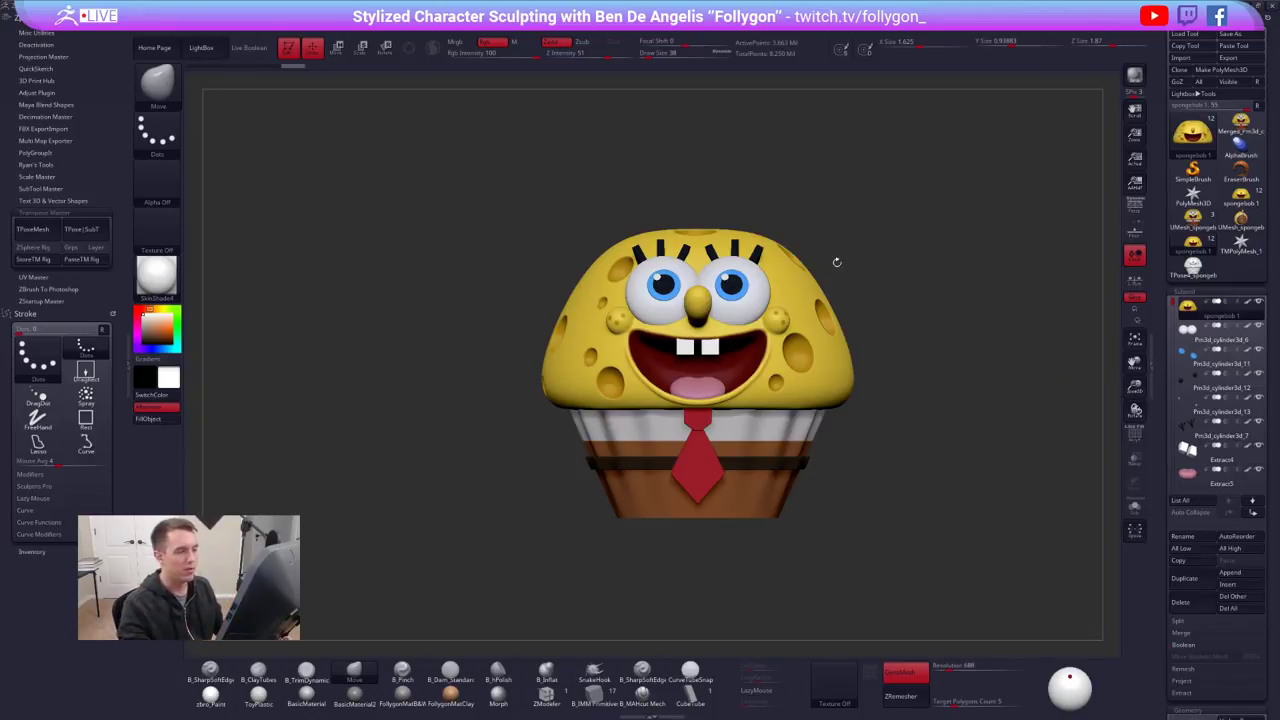
pyautogui.moveTo(837, 263); pyautogui.dragTo(653, 312)
pyautogui.moveTo(653, 313); pyautogui.dragTo(590, 317, button='right')
pyautogui.press('w')
pyautogui.keyDown('shift'); pyautogui.moveTo(663, 317); pyautogui.dragTo(663, 534); pyautogui.keyUp('shift')
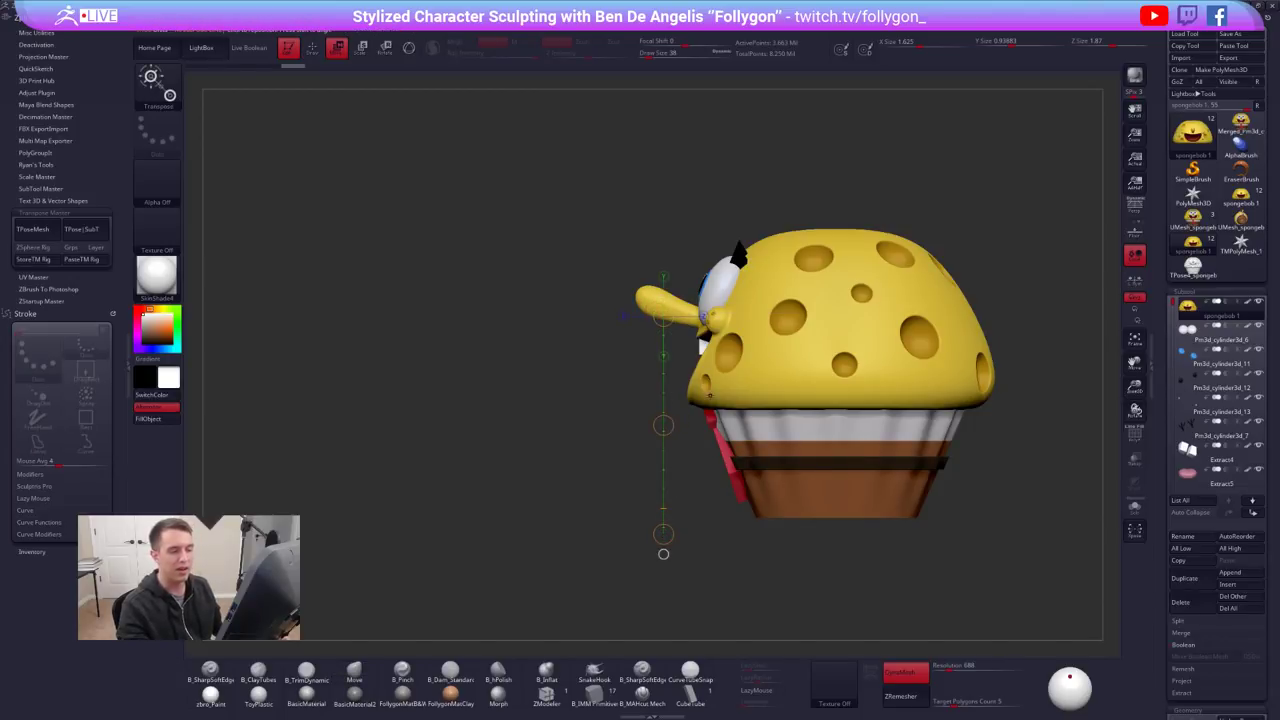
pyautogui.moveTo(653, 288); pyautogui.dragTo(687, 350)
pyautogui.press('q')
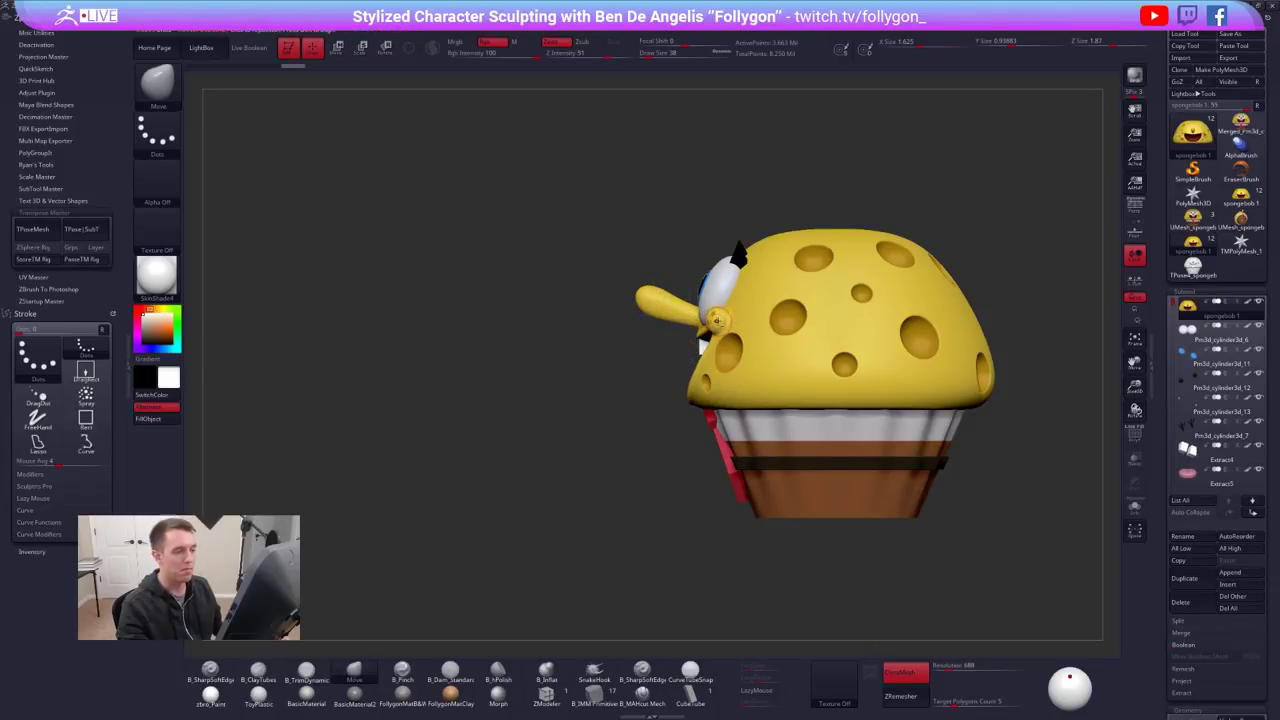
pyautogui.moveTo(717, 322)
pyautogui.keyDown('ctrl'); pyautogui.mouseDown(button='right')
pyautogui.moveTo(717, 372)
pyautogui.moveTo(808, 345)
pyautogui.mouseUp(button='right'); pyautogui.keyUp('ctrl')
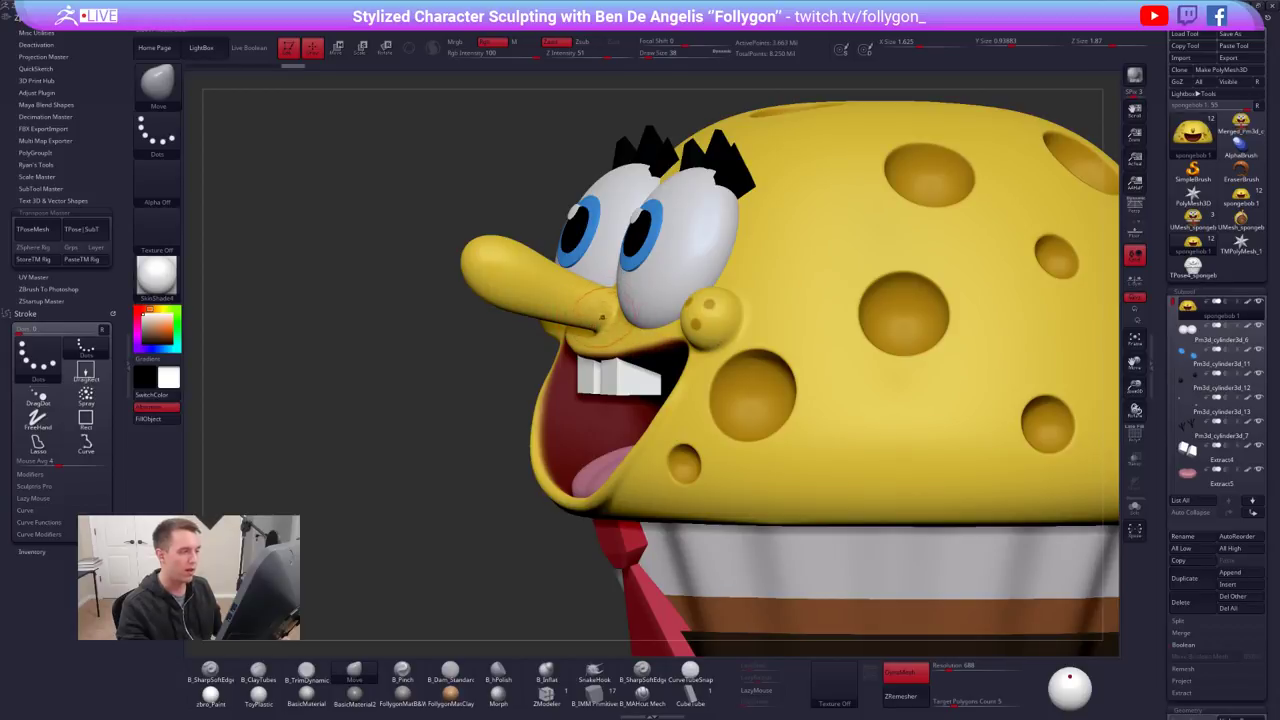
pyautogui.keyDown('alt'); pyautogui.moveTo(614, 336); pyautogui.dragTo(640, 360, button='right'); pyautogui.keyUp('alt')
pyautogui.keyDown('ctrl'); pyautogui.moveTo(640, 360); pyautogui.dragTo(766, 337, button='right'); pyautogui.keyUp('ctrl')
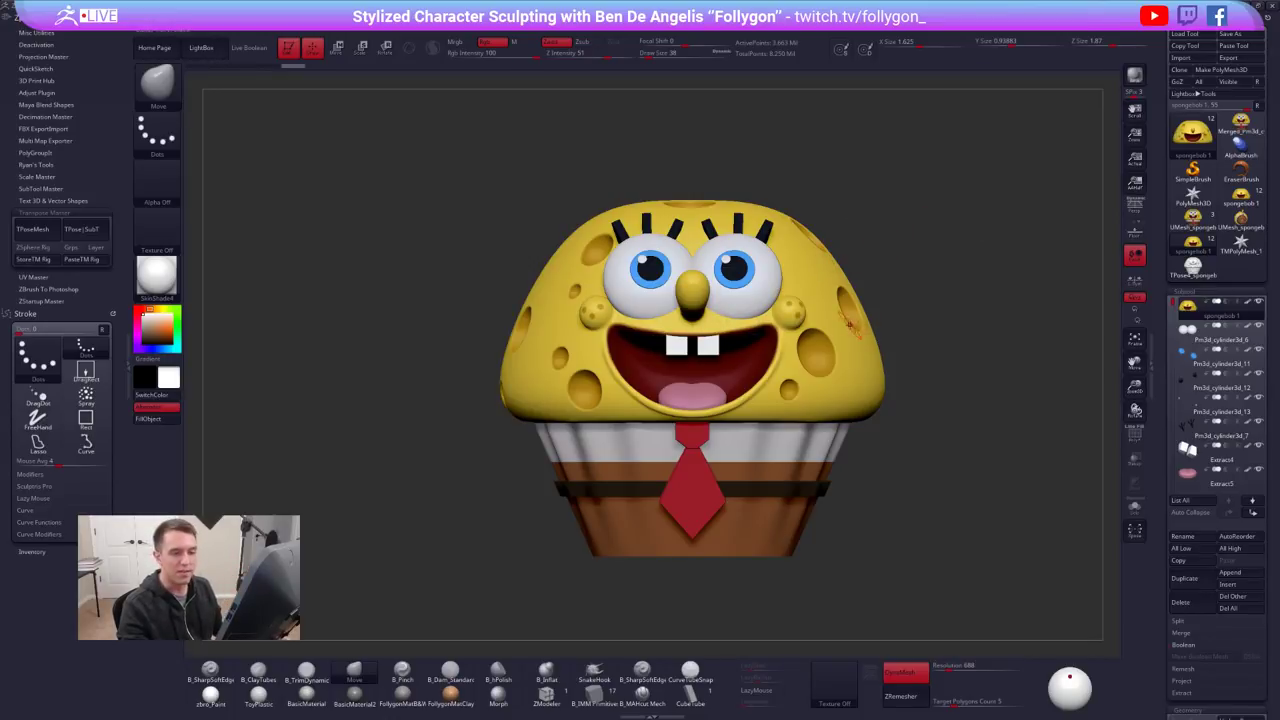
# Delete the grey combined TPose mesh and return to the coloured 12-subtool muffin
pyautogui.click(1192, 263)
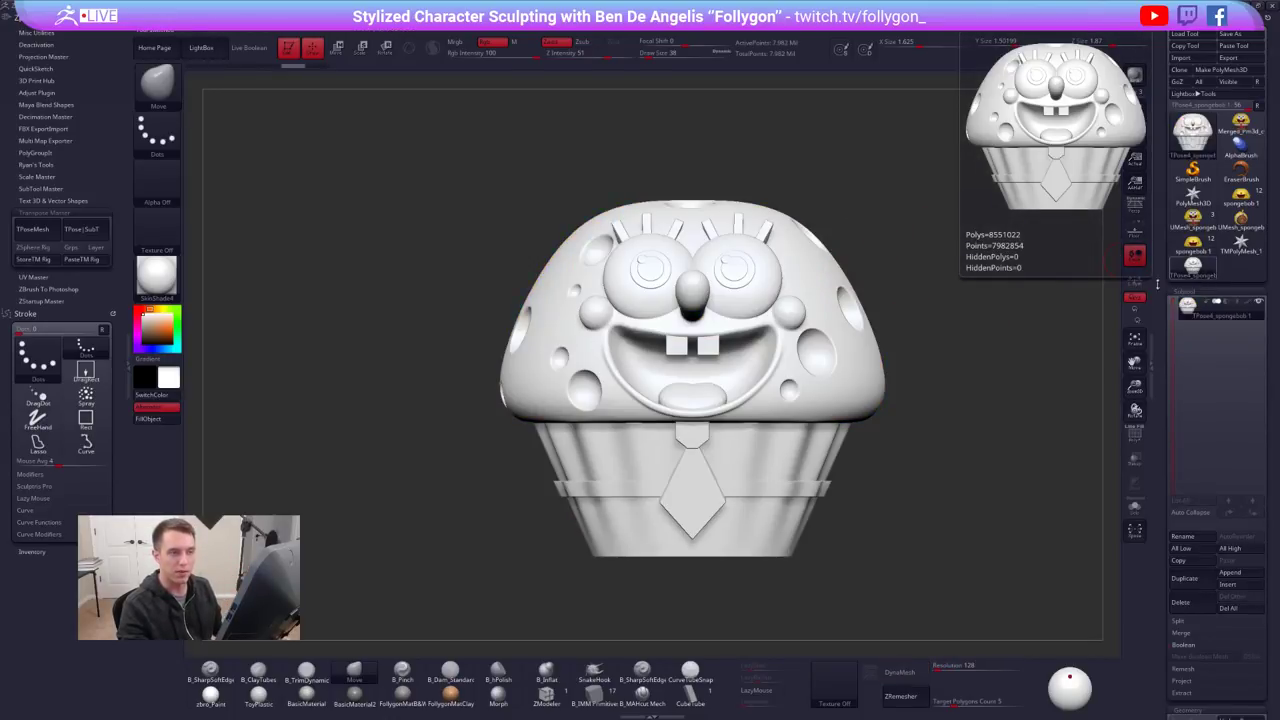
pyautogui.click(1199, 601)
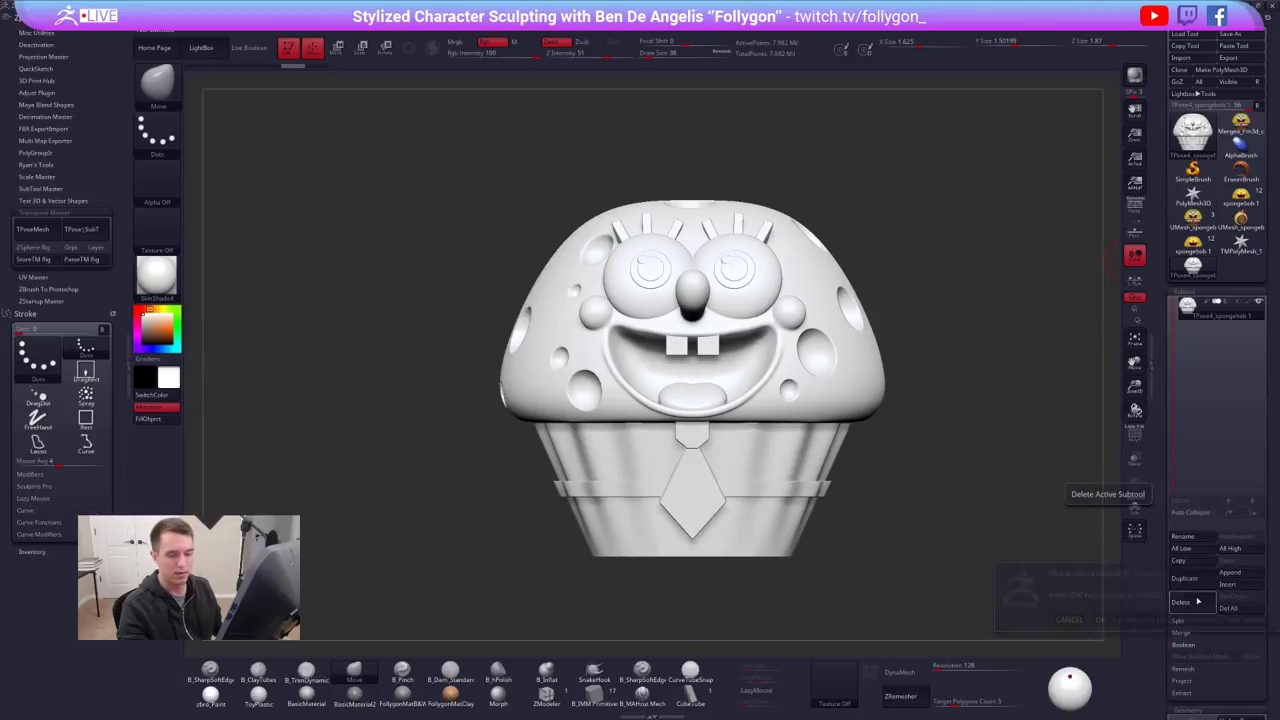
pyautogui.click(1102, 620)
pyautogui.click(1192, 246)
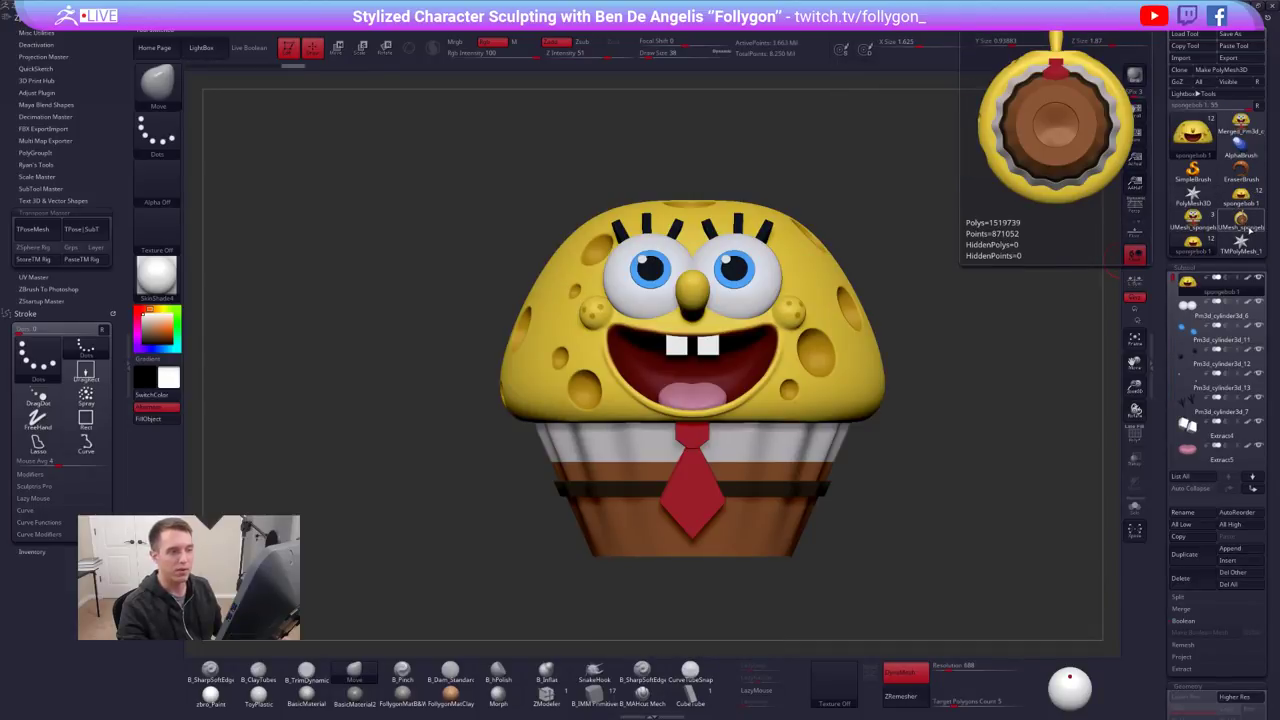
pyautogui.click(1240, 122)
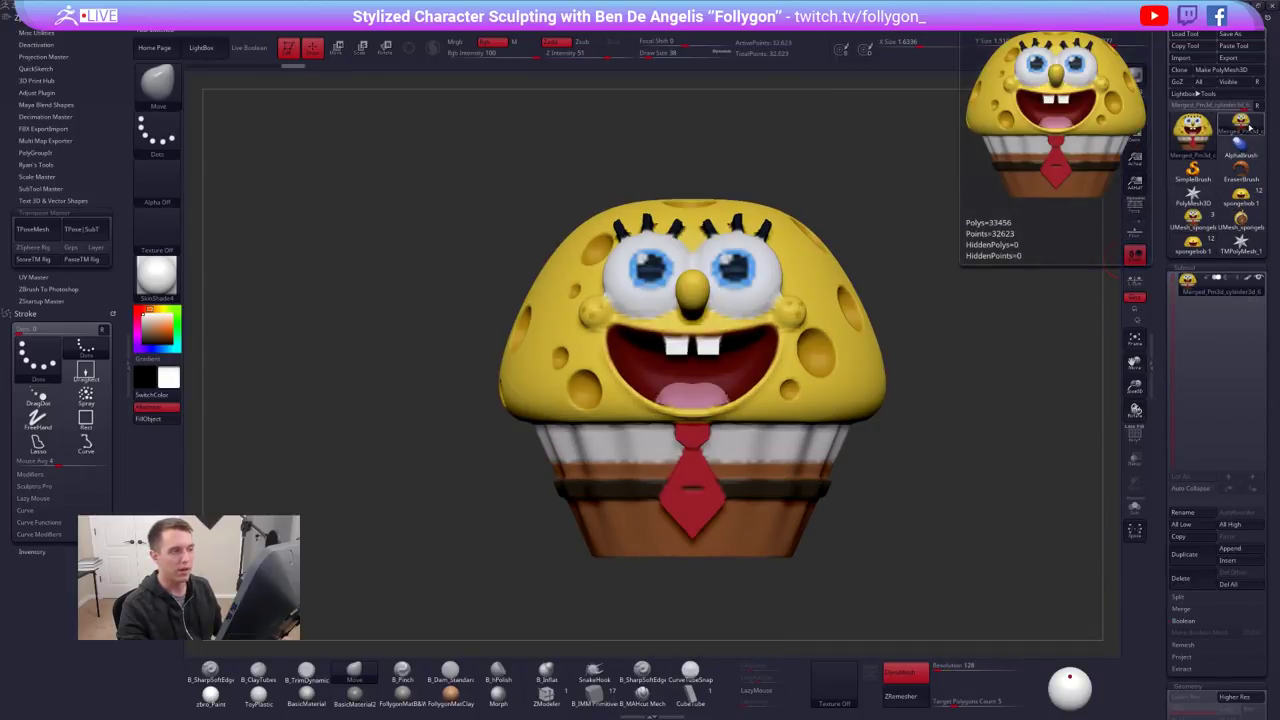
pyautogui.click(1192, 246)
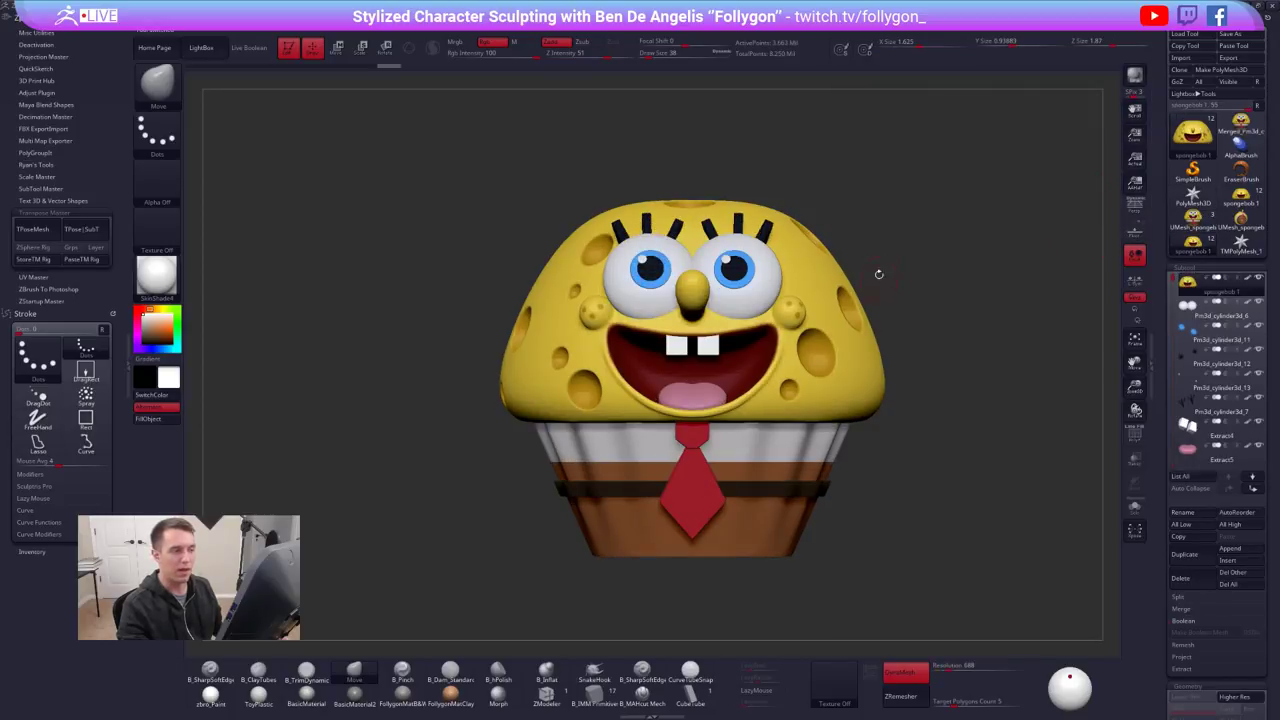
# Merge all visible subtools into a new single tool, load it and check its polygroups with the wireframe display
pyautogui.click(1178, 609)
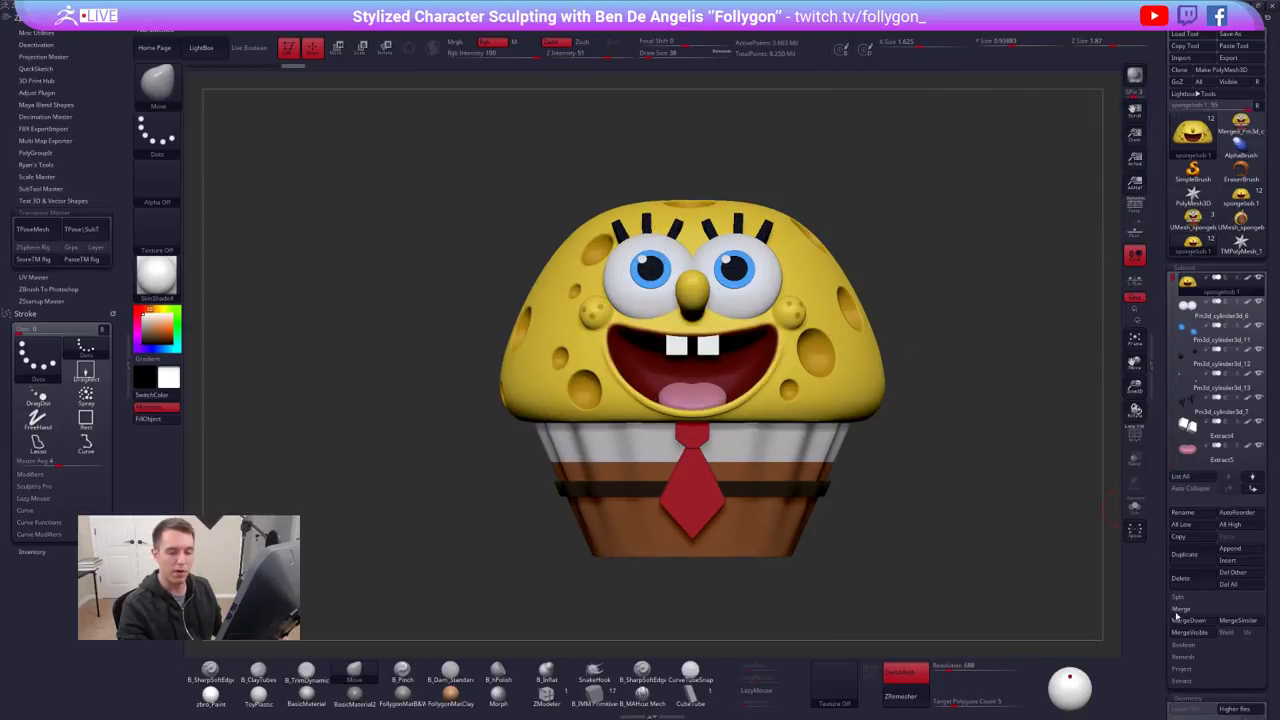
pyautogui.click(1198, 634)
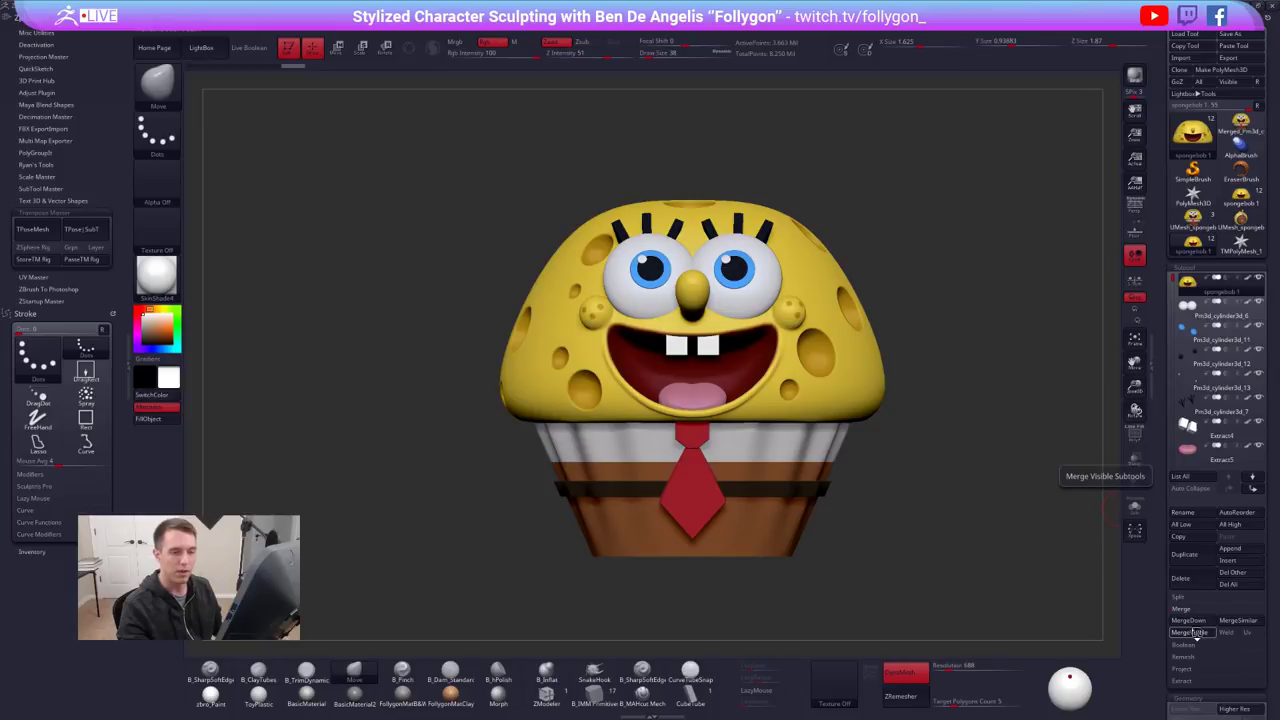
pyautogui.click(1193, 242)
pyautogui.hotkey('shift', 'f')
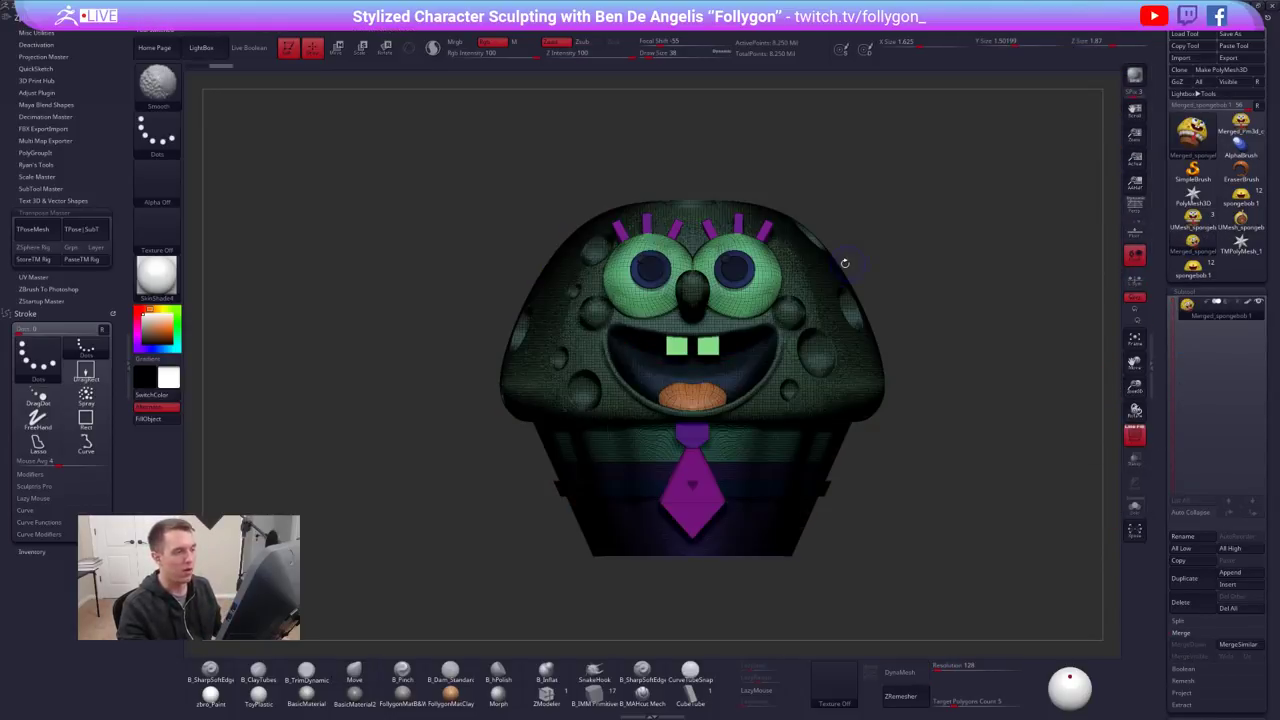
pyautogui.moveTo(877, 272); pyautogui.dragTo(825, 81)
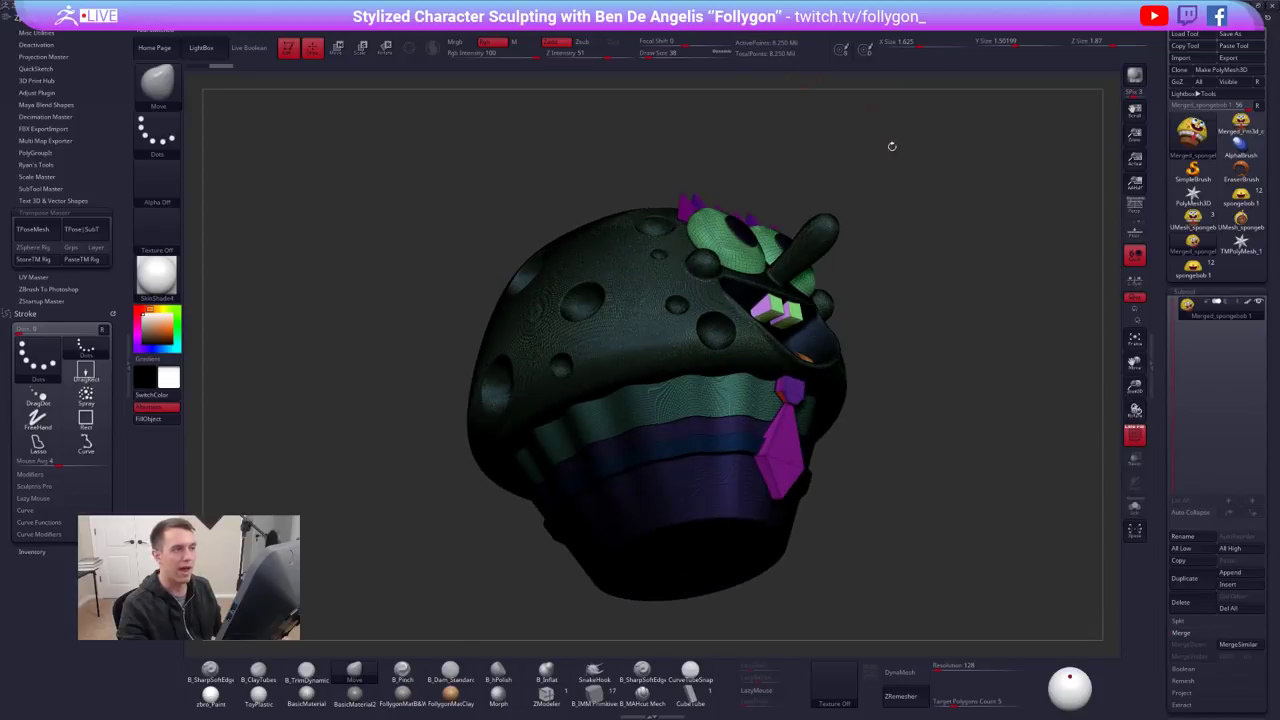
pyautogui.hotkey('shift', 'f')
pyautogui.moveTo(911, 234); pyautogui.dragTo(907, 252)
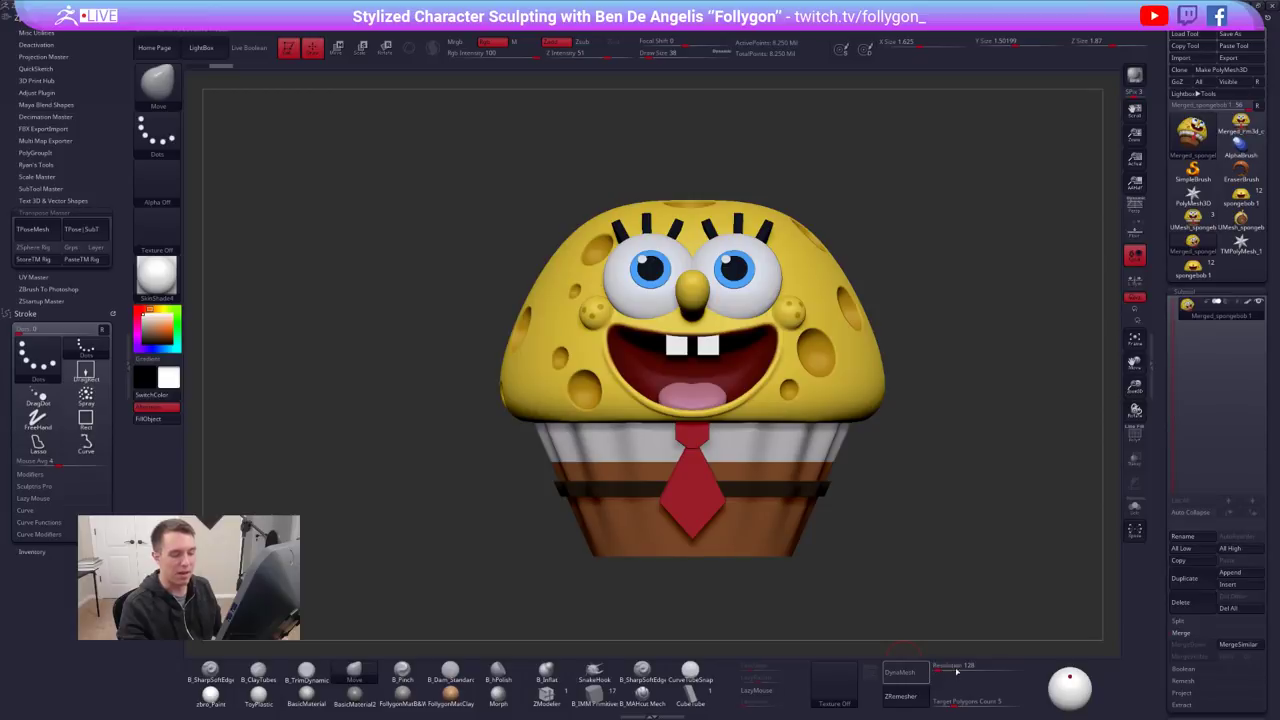
# Convert the merged muffin with DynaMesh at resolution 128 and enable double-sided display in its Display Properties
pyautogui.moveTo(480, 392); pyautogui.dragTo(930, 340)
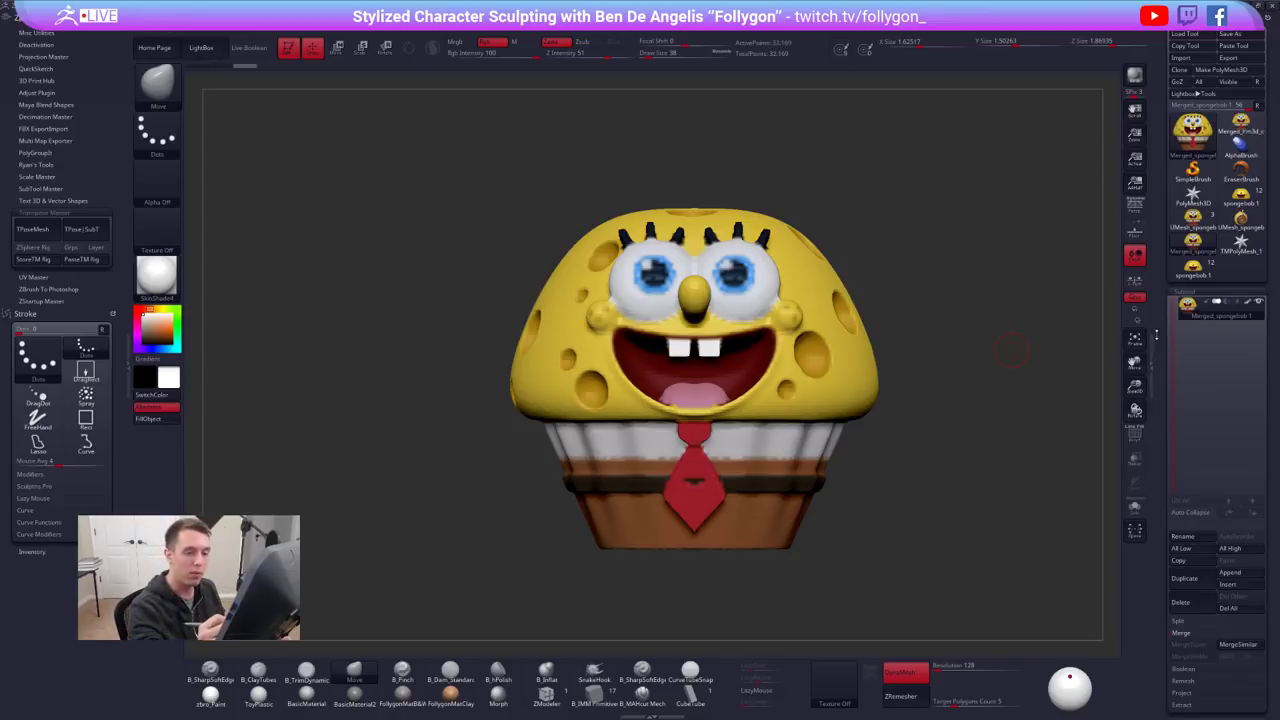
pyautogui.moveTo(1156, 334); pyautogui.dragTo(1168, 138)
pyautogui.click(1198, 63)
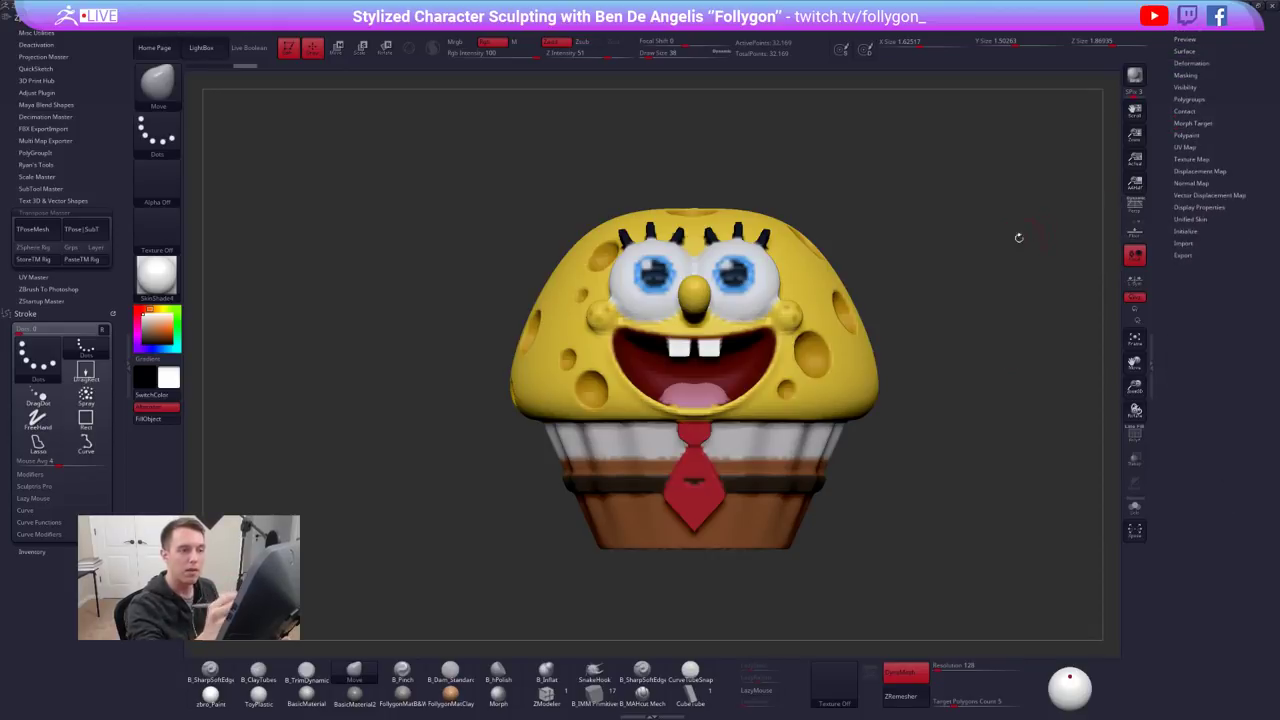
pyautogui.hotkey('ctrl', 'shift', 'space')
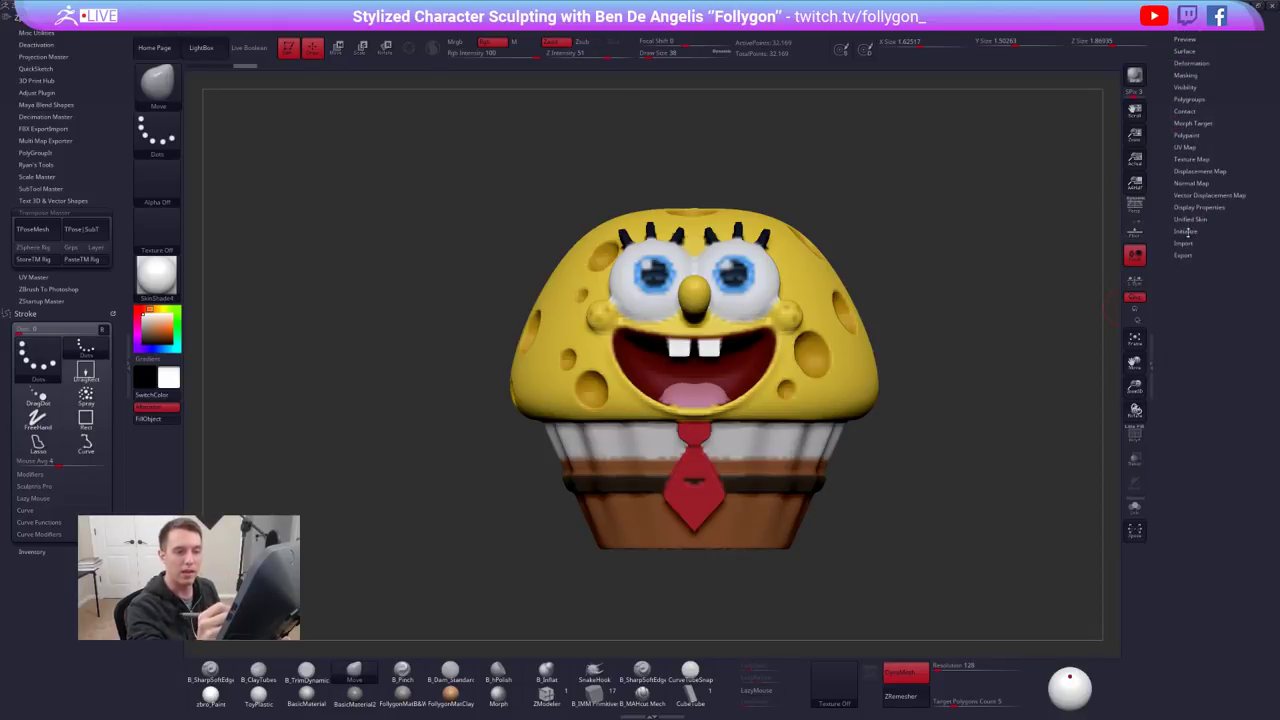
pyautogui.click(1210, 205)
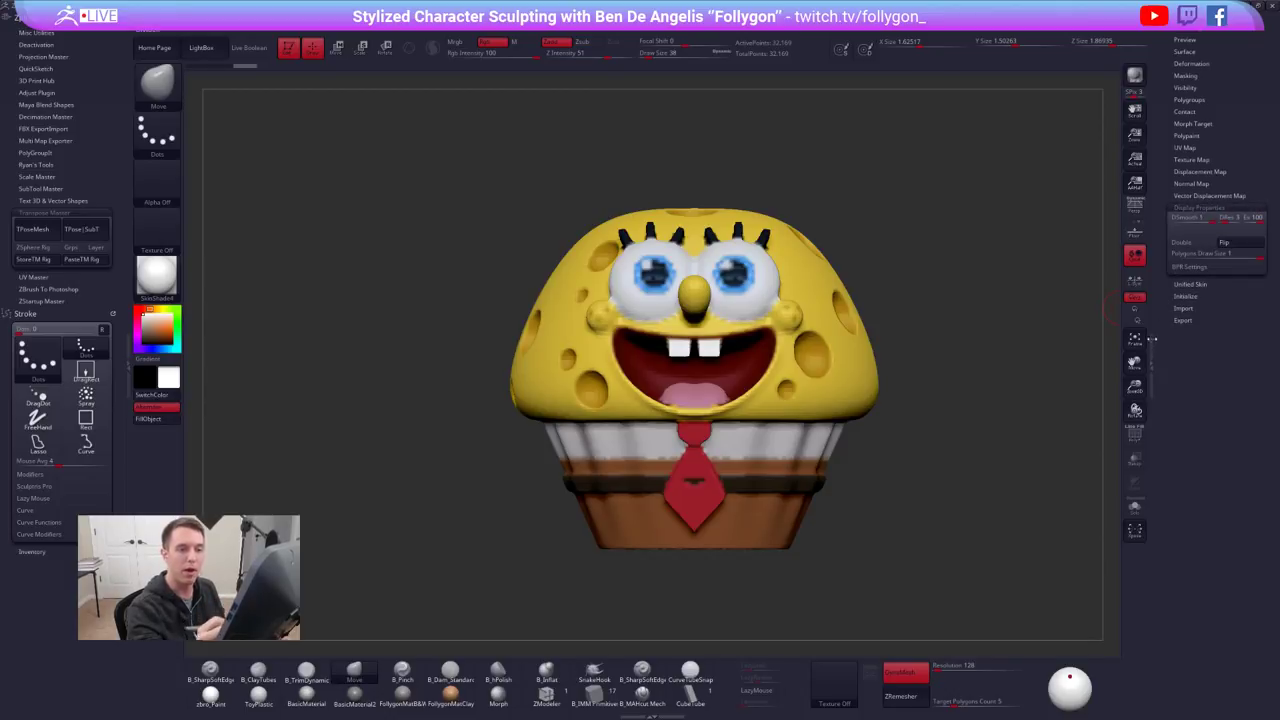
pyautogui.click(1193, 246)
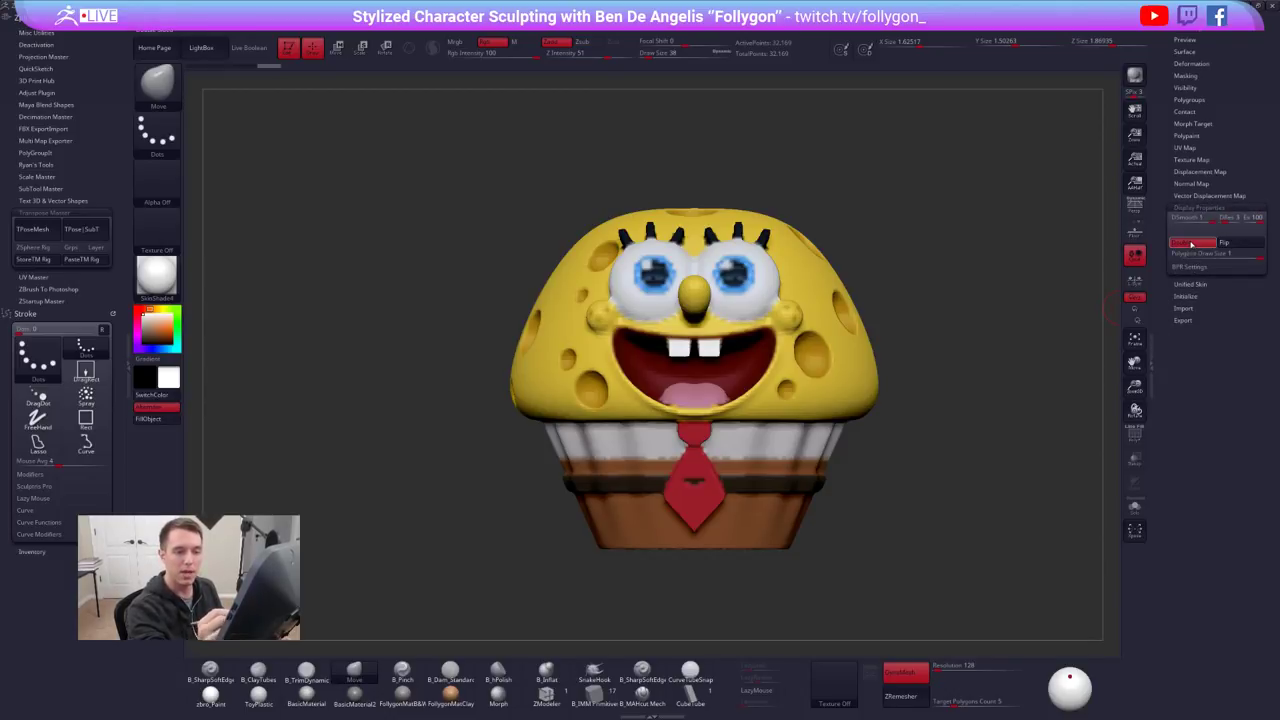
# Hide the rear half of the muffin from the side view and turn it to inspect the mesh interior
pyautogui.moveTo(692, 195)
pyautogui.keyDown('ctrl'); pyautogui.keyDown('shift'); pyautogui.mouseDown()
pyautogui.moveTo(692, 382)
pyautogui.moveTo(886, 528)
pyautogui.moveTo(892, 186)
pyautogui.mouseUp(); pyautogui.keyUp('shift'); pyautogui.keyUp('ctrl')
pyautogui.moveTo(786, 402); pyautogui.dragTo(840, 402, button='right')
pyautogui.moveTo(840, 400)
pyautogui.mouseDown()
pyautogui.moveTo(876, 475)
pyautogui.moveTo(808, 409)
pyautogui.moveTo(877, 471)
pyautogui.moveTo(880, 449)
pyautogui.mouseUp()
pyautogui.keyDown('ctrl'); pyautogui.keyDown('shift'); pyautogui.moveTo(743, 234); pyautogui.dragTo(655, 290); pyautogui.keyUp('shift'); pyautogui.keyUp('ctrl')
pyautogui.keyDown('ctrl'); pyautogui.keyDown('shift'); pyautogui.moveTo(502, 430); pyautogui.dragTo(580, 246); pyautogui.keyUp('shift'); pyautogui.keyUp('ctrl')
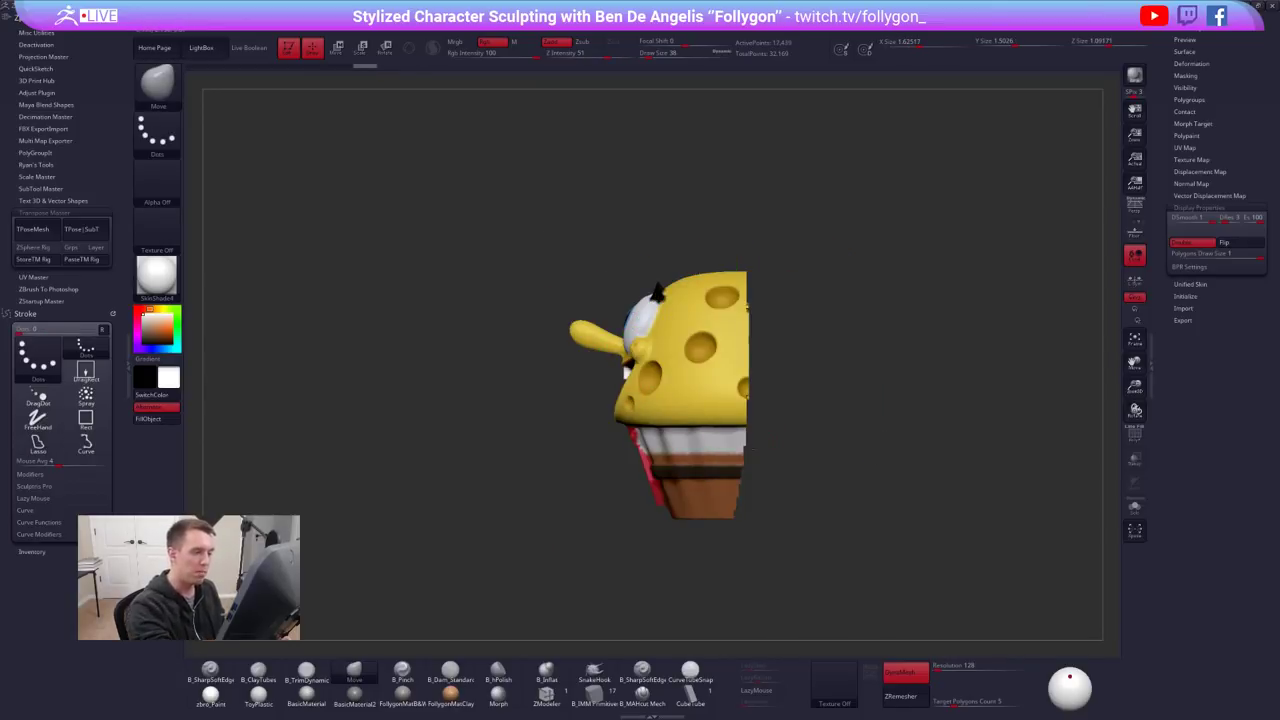
pyautogui.moveTo(800, 340)
pyautogui.mouseDown()
pyautogui.moveTo(917, 303)
pyautogui.moveTo(925, 270)
pyautogui.moveTo(857, 321)
pyautogui.mouseUp()
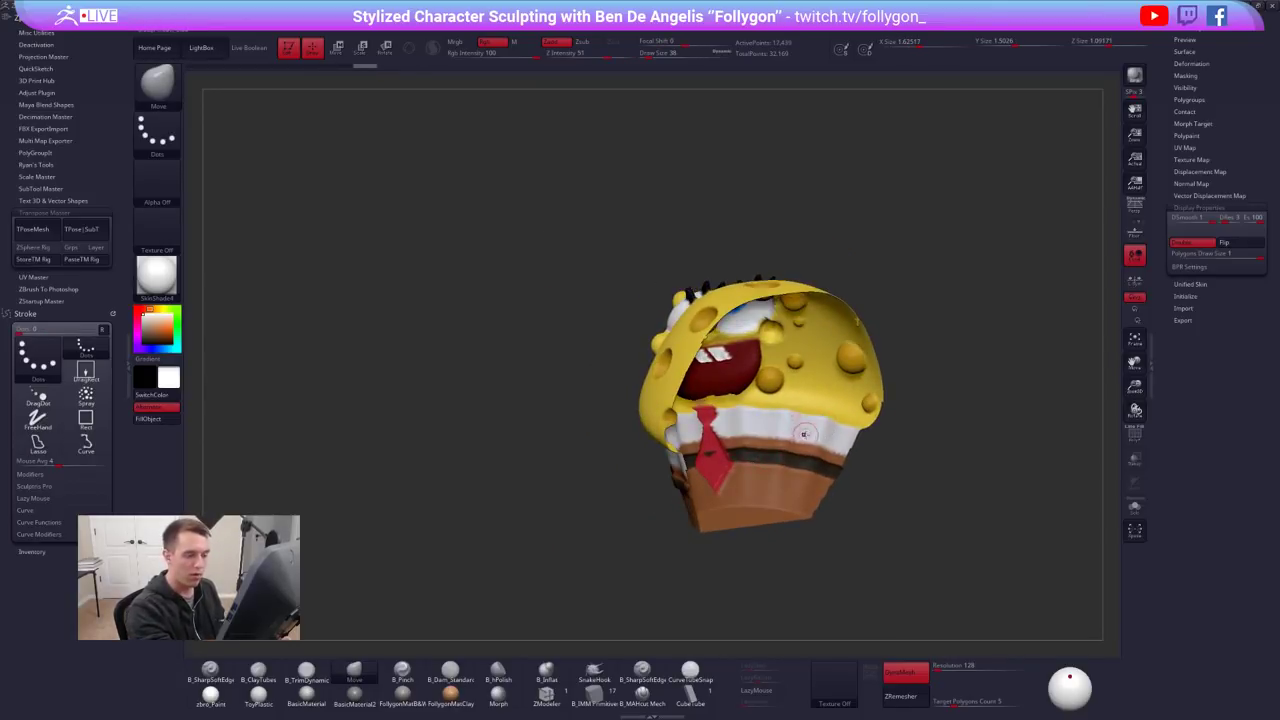
# Restore the hidden half of the muffin in front view, then collapse Display Properties and return to the tool's export options
pyautogui.keyDown('shift'); pyautogui.moveTo(822, 535); pyautogui.dragTo(731, 475); pyautogui.keyUp('shift')
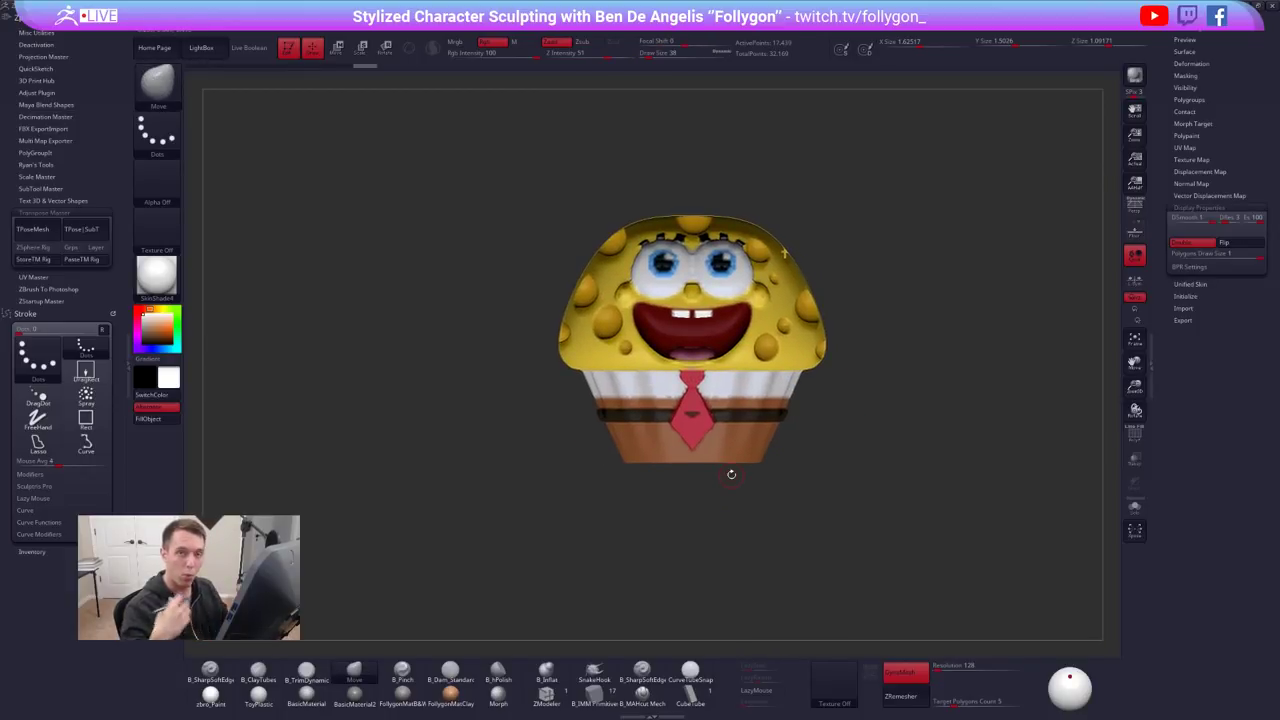
pyautogui.moveTo(741, 420); pyautogui.dragTo(687, 436)
pyautogui.moveTo(880, 440)
pyautogui.keyDown('shift'); pyautogui.mouseDown()
pyautogui.moveTo(724, 437)
pyautogui.moveTo(738, 440)
pyautogui.moveTo(745, 415)
pyautogui.moveTo(880, 425)
pyautogui.mouseUp(); pyautogui.keyUp('shift')
pyautogui.keyDown('ctrl'); pyautogui.keyDown('shift'); pyautogui.click(837, 420); pyautogui.keyUp('shift'); pyautogui.keyUp('ctrl')
pyautogui.keyDown('alt'); pyautogui.moveTo(880, 425); pyautogui.dragTo(910, 443); pyautogui.keyUp('alt')
pyautogui.keyDown('alt'); pyautogui.moveTo(739, 484); pyautogui.dragTo(757, 507); pyautogui.keyUp('alt')
pyautogui.click(1195, 208)
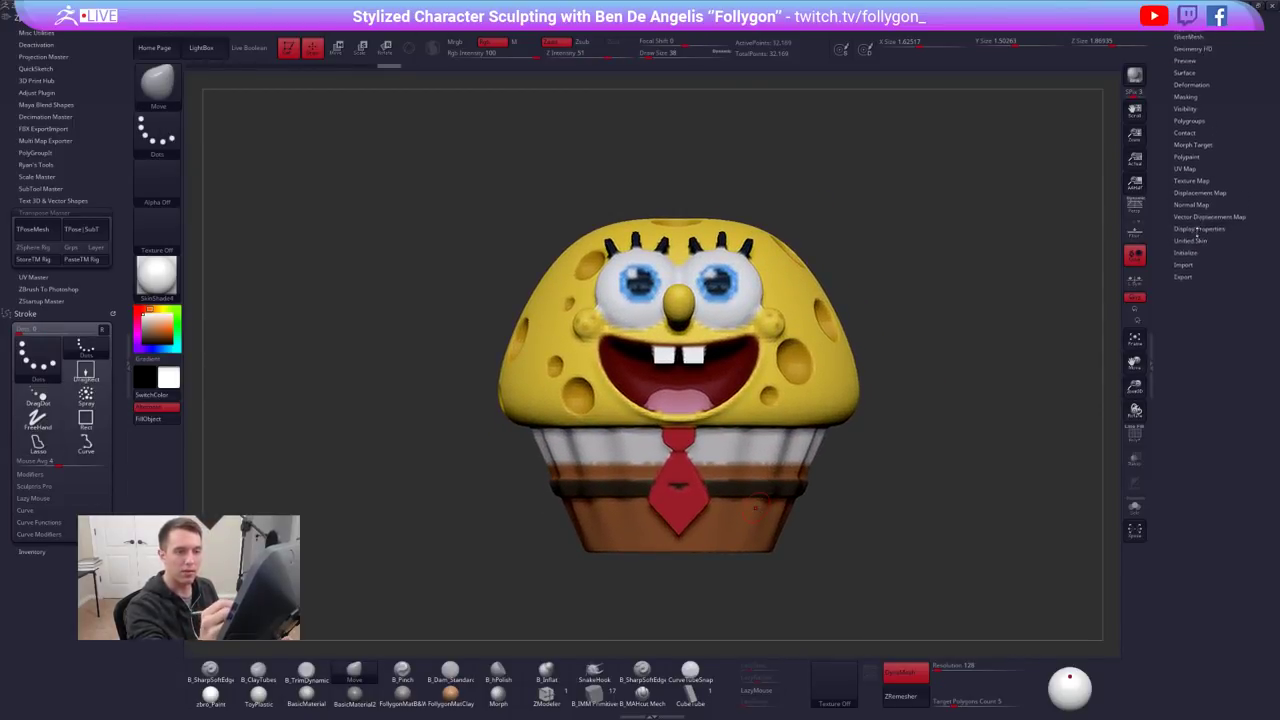
pyautogui.moveTo(1166, 232); pyautogui.dragTo(1164, 506)
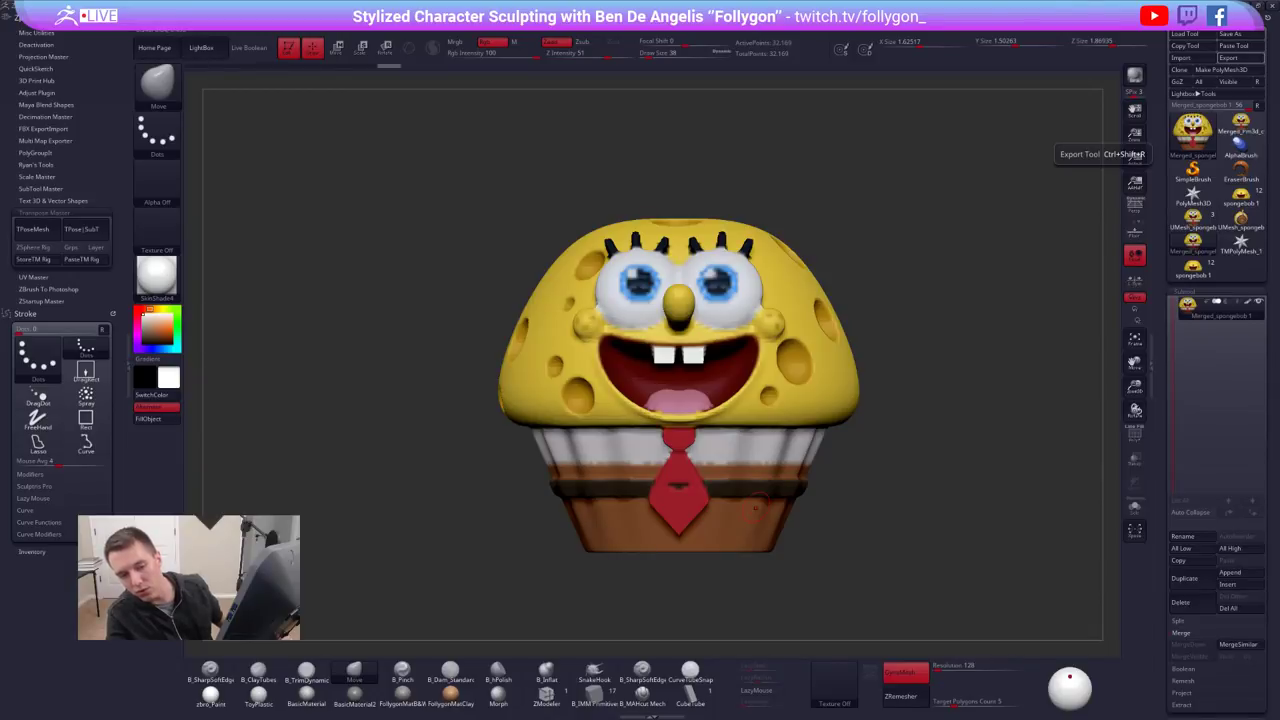
# Switch to the Shapeways testprint page in the browser and review the model preview and the Sandstone finishes' automatic checks
pyautogui.hotkey('alt', 'Tab')
pyautogui.click(640, 8)
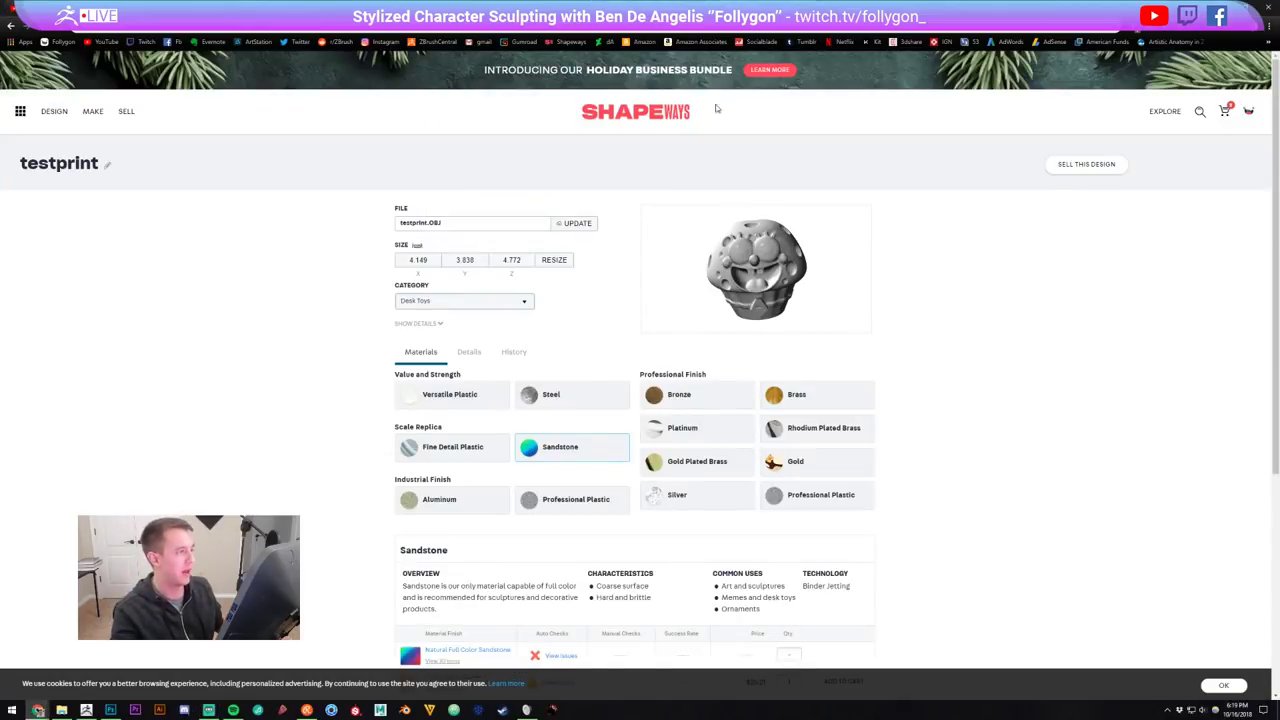
pyautogui.moveTo(780, 312); pyautogui.dragTo(822, 259)
pyautogui.scroll(-5, 946, 300)
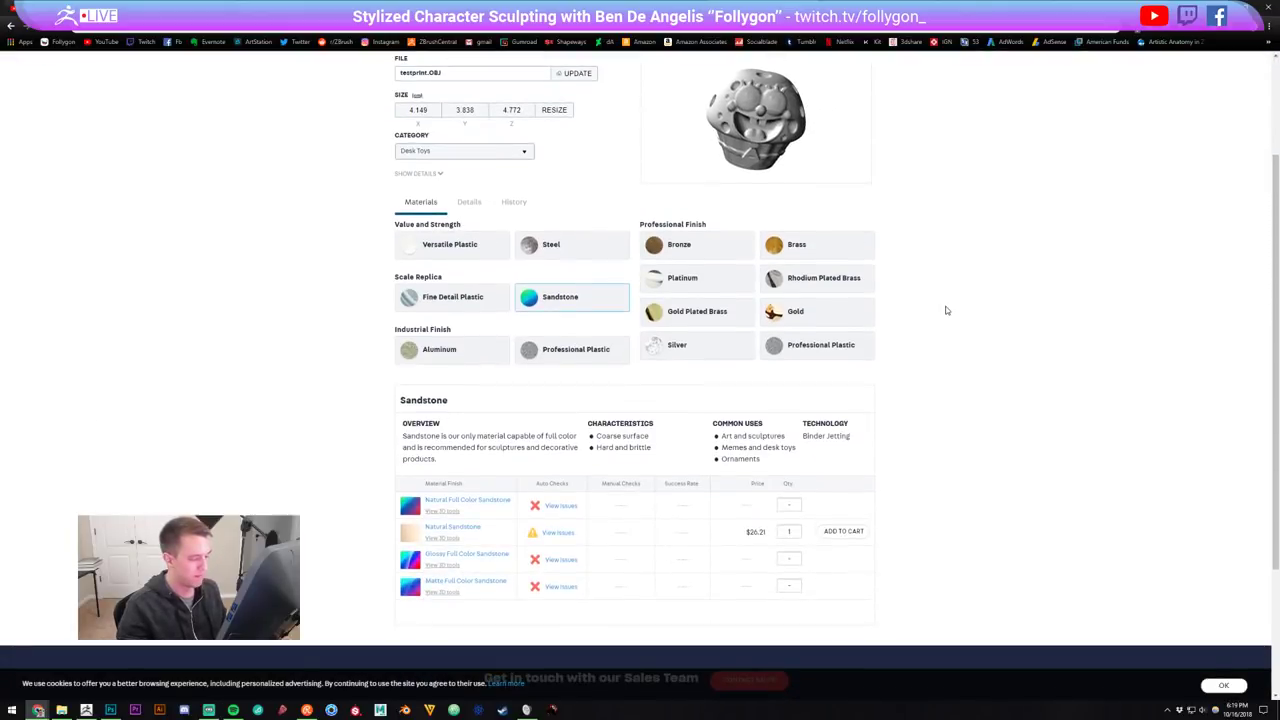
pyautogui.scroll(5, 957, 331)
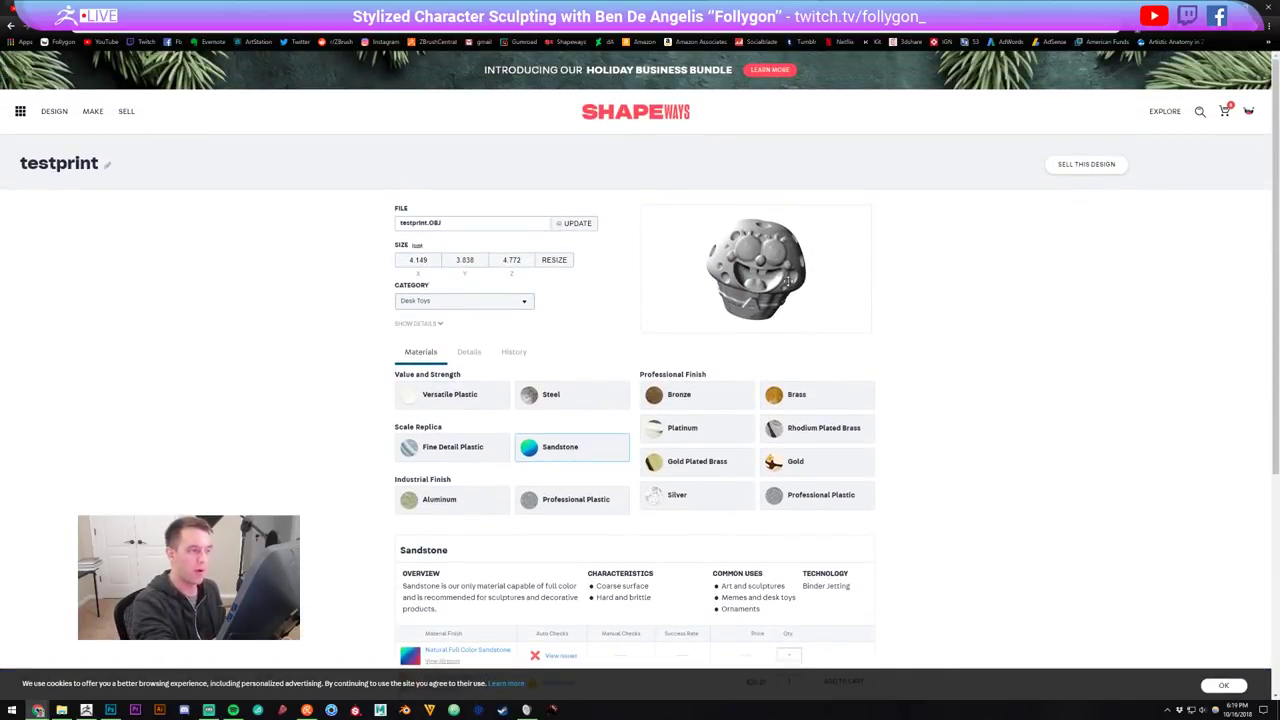
pyautogui.moveTo(782, 292); pyautogui.dragTo(776, 263)
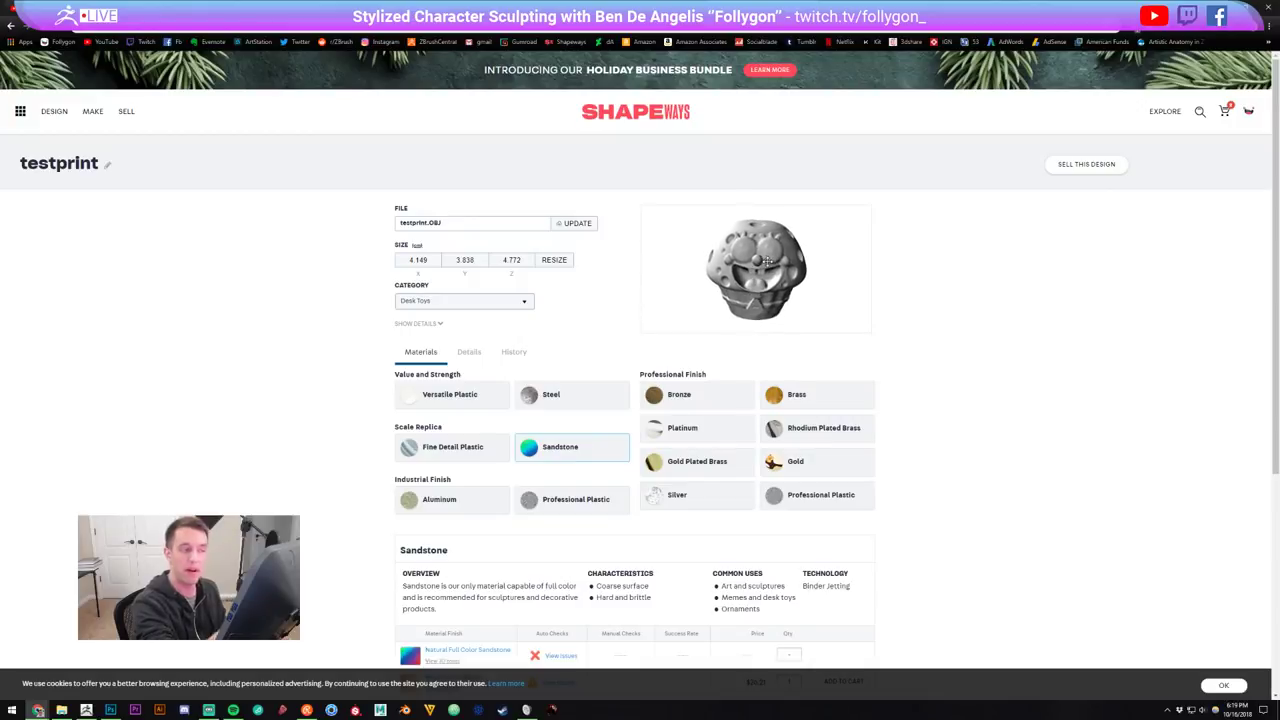
pyautogui.scroll(-2, 926, 372)
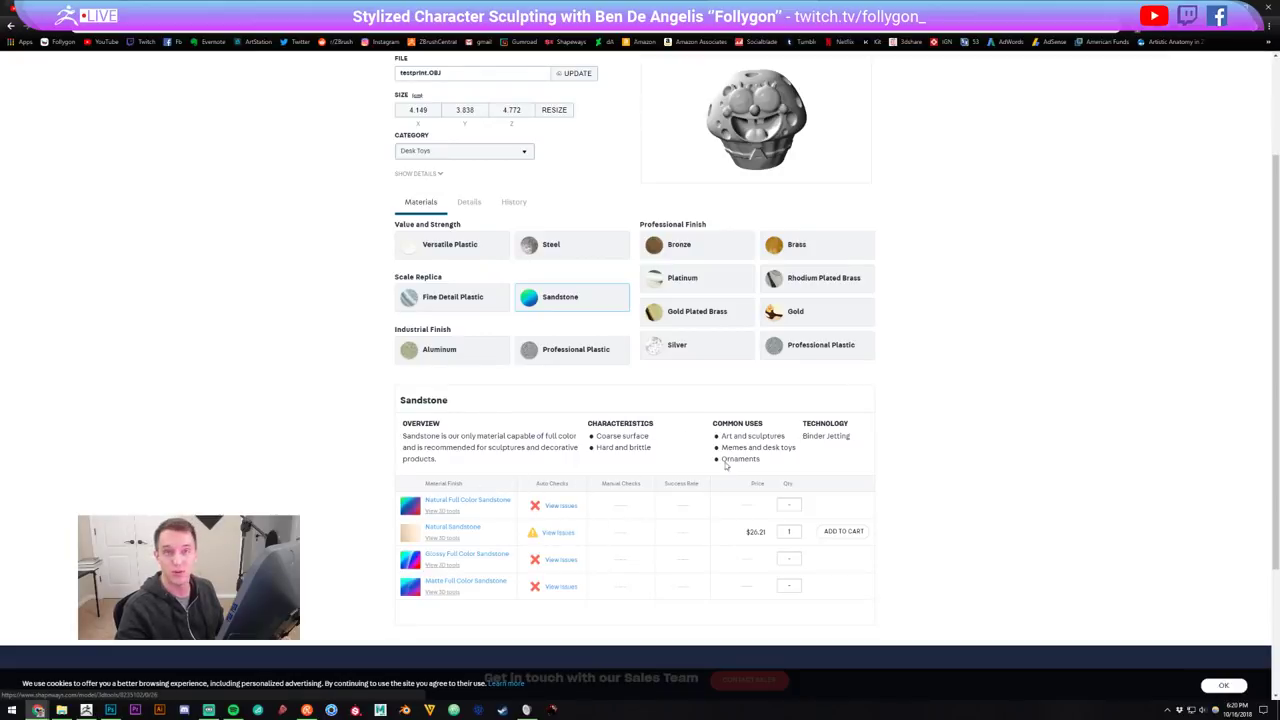
# Compare the design guidelines for bounding box and wall thickness with the testprint and testprint2 model pages
pyautogui.click(637, 6)
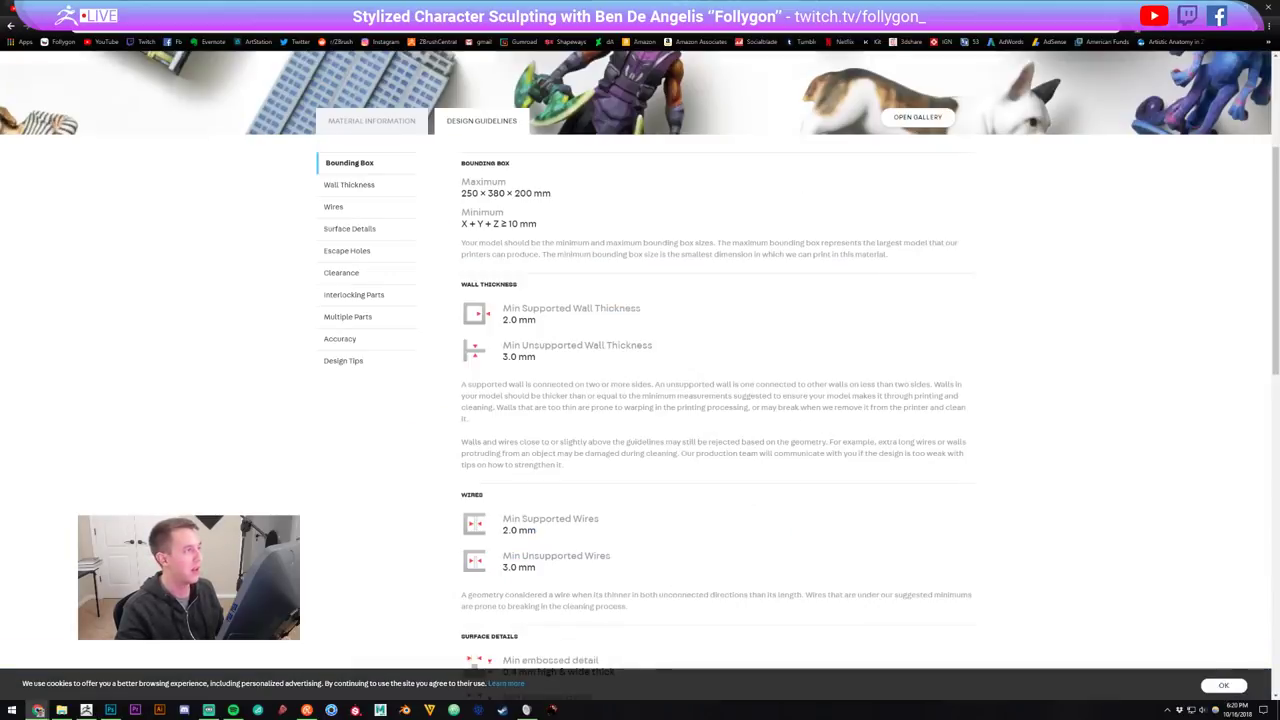
pyautogui.click(620, 7)
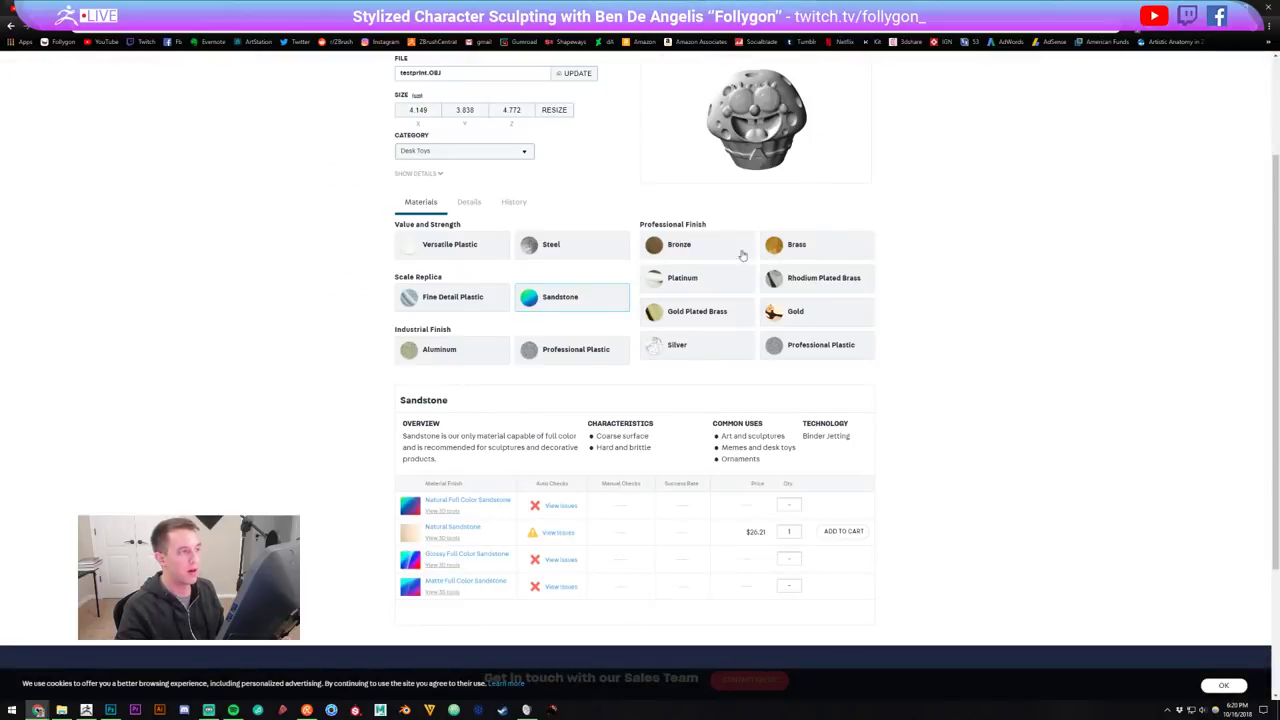
pyautogui.scroll(1, 906, 262)
pyautogui.click(640, 7)
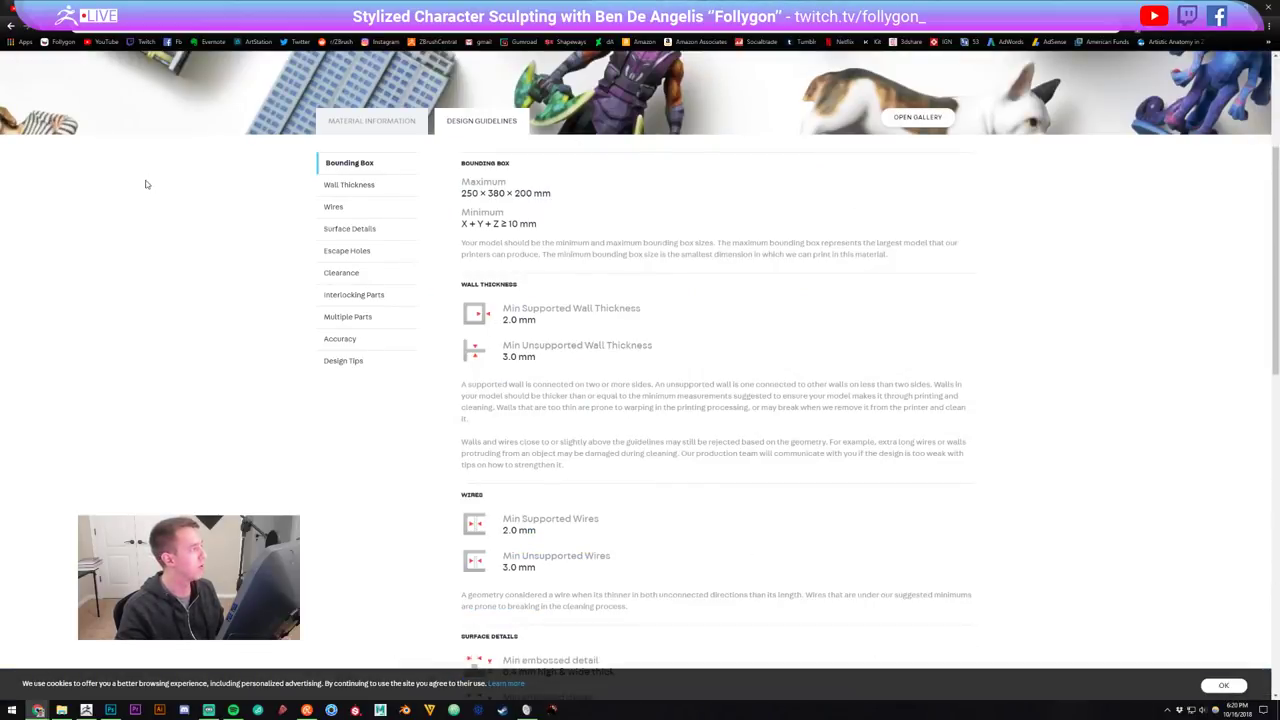
pyautogui.hotkey('alt', 'Left')
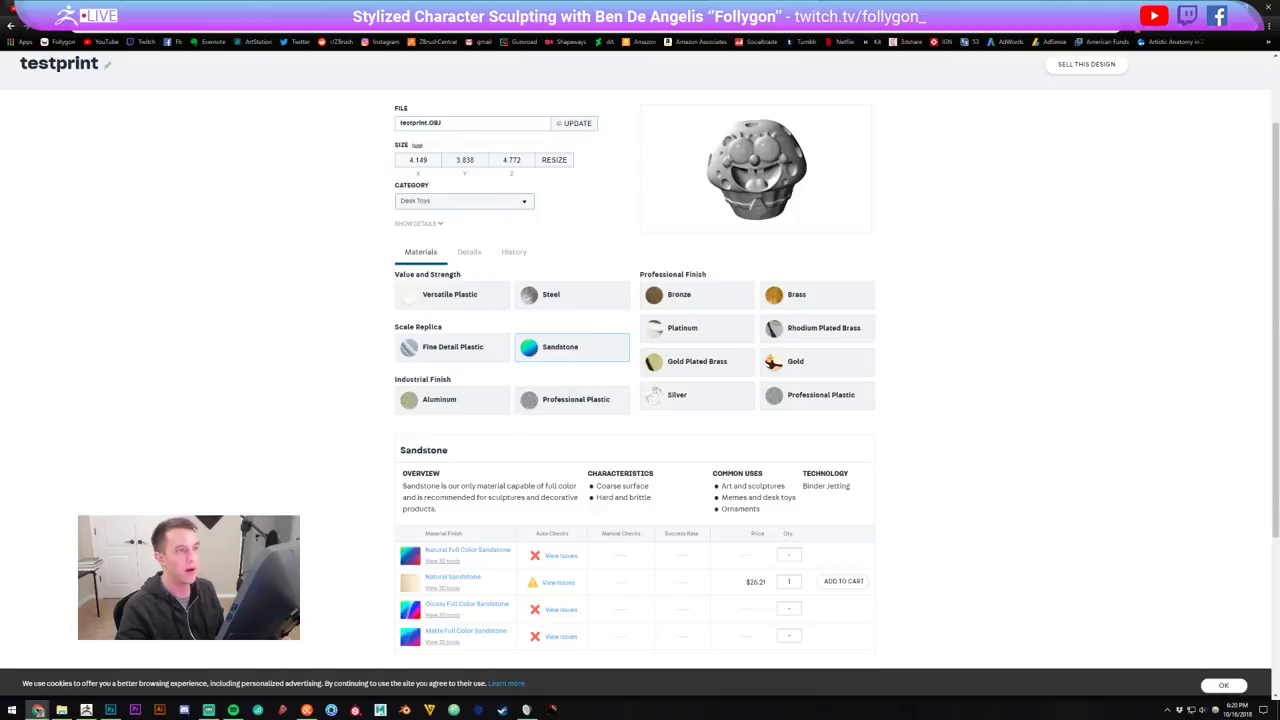
pyautogui.hotkey('ctrl', 'Tab')
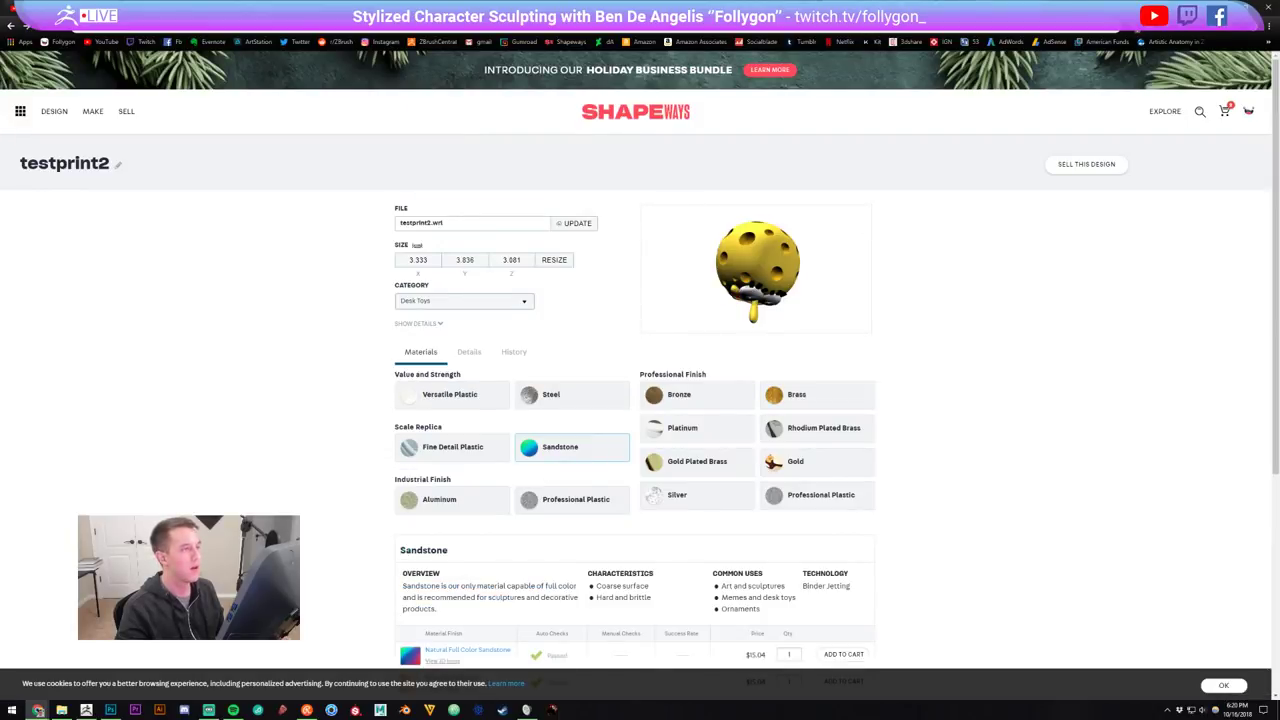
pyautogui.hotkey('alt', 'Right')
pyautogui.scroll(2, 215, 205)
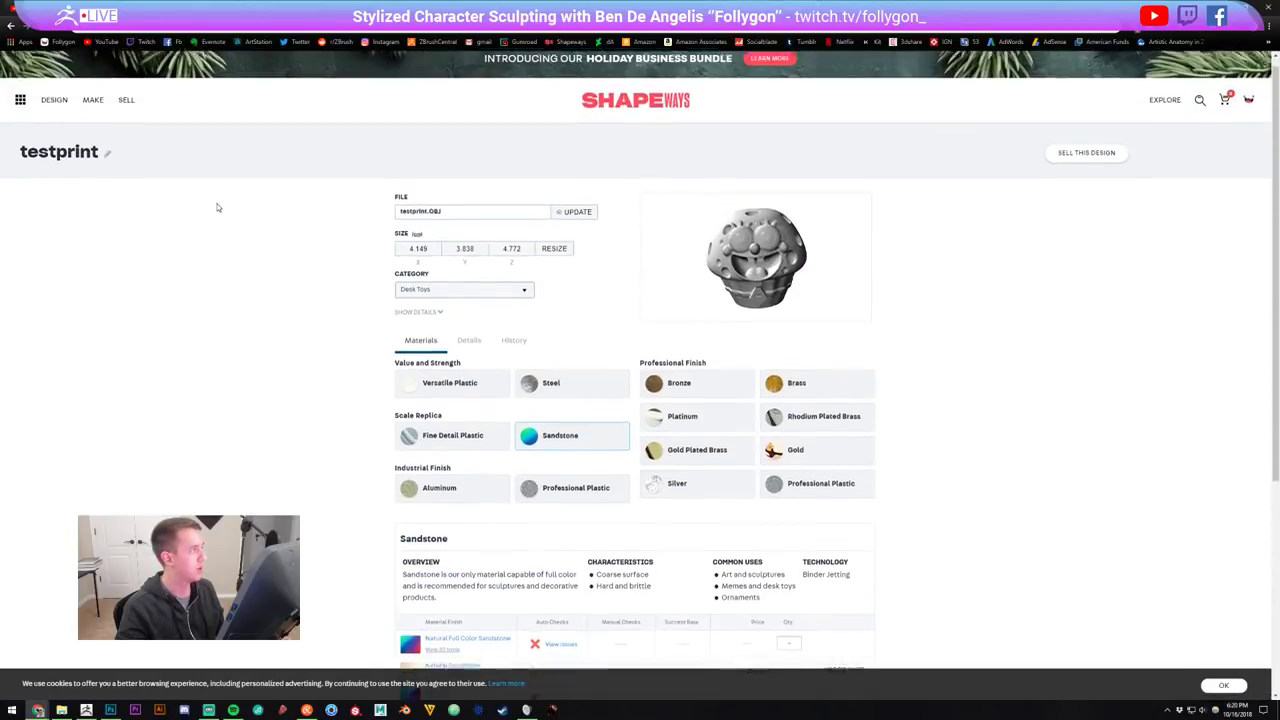
# Open the upload form for a new 3D design from the Shapeways home page and choose inches as the model units
pyautogui.click(24, 115)
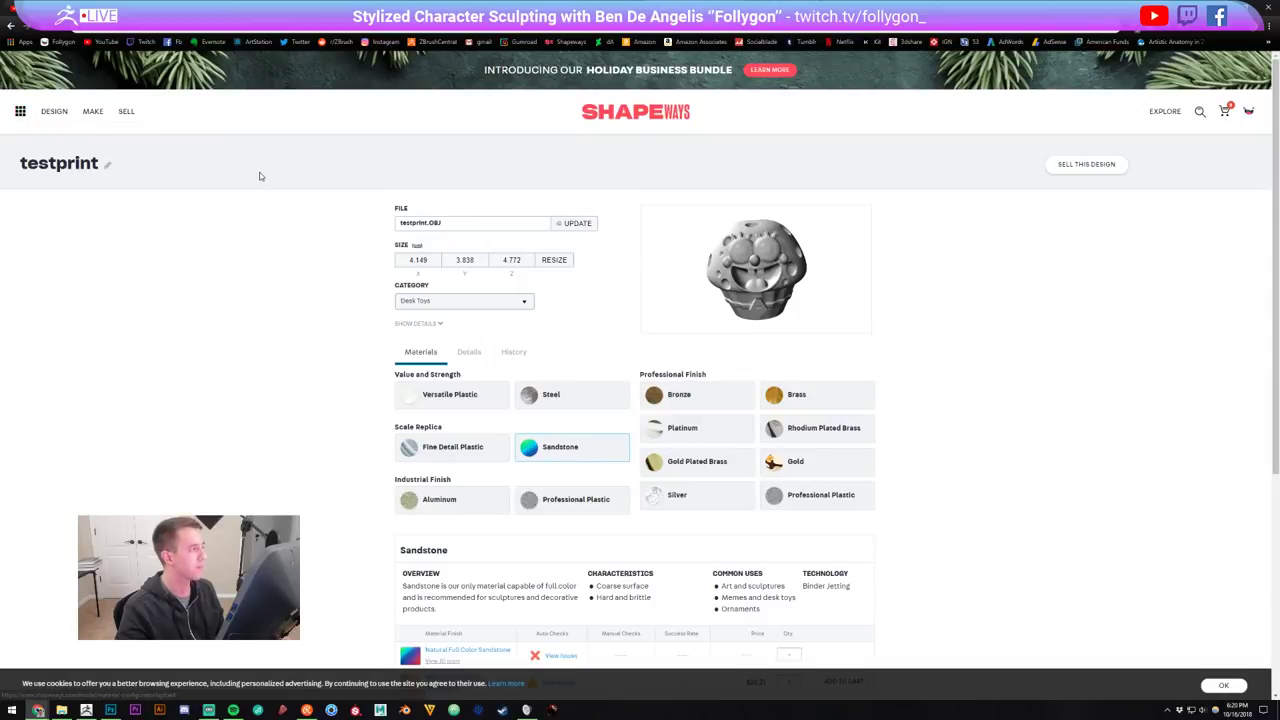
pyautogui.click(618, 112)
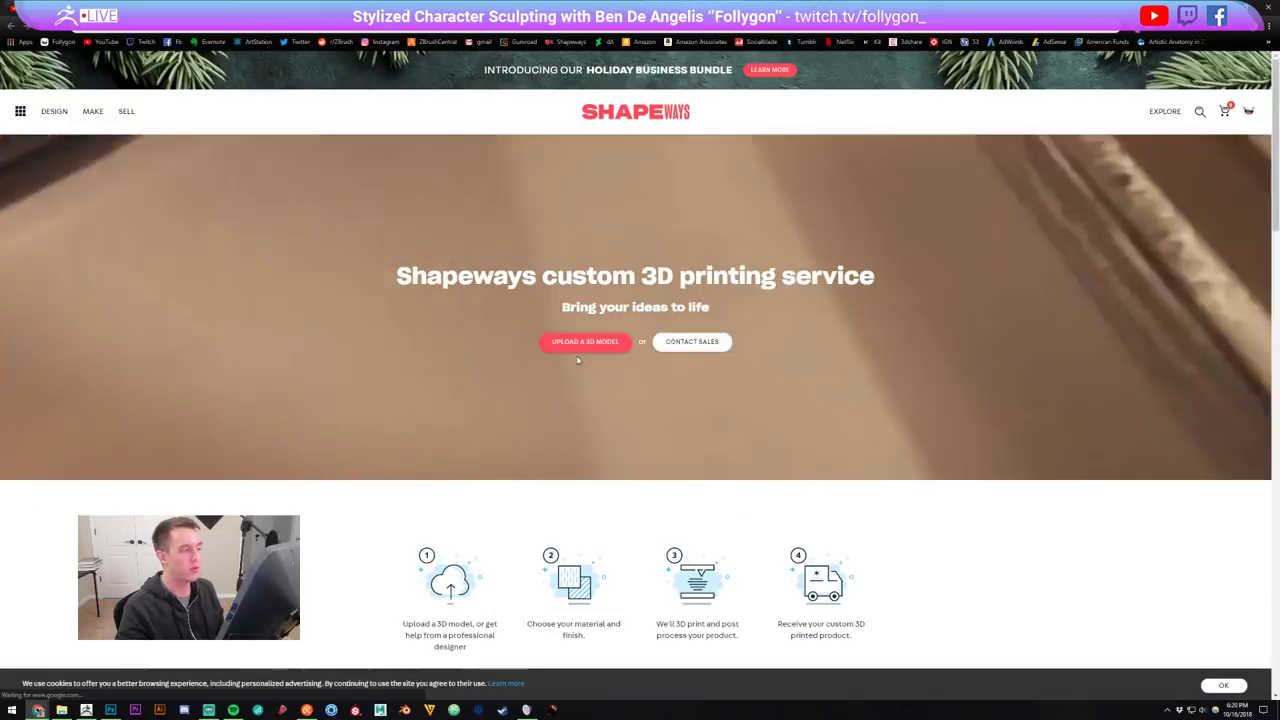
pyautogui.click(590, 344)
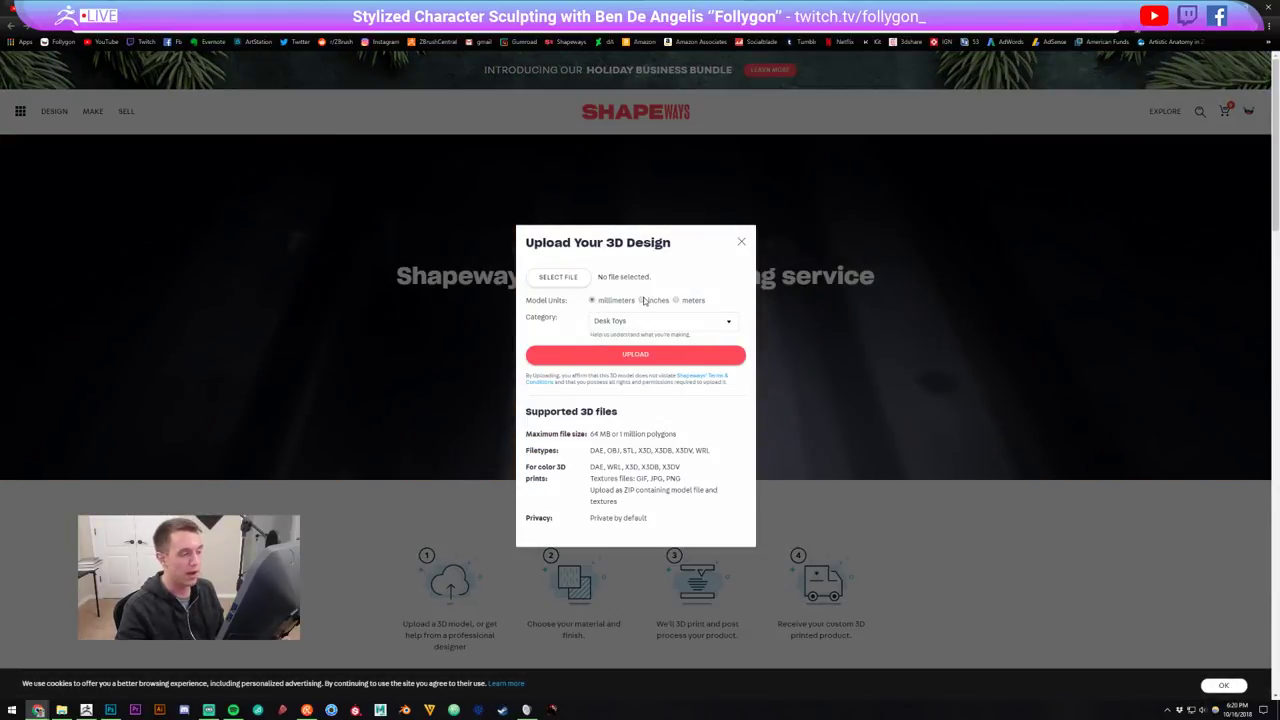
pyautogui.click(643, 300)
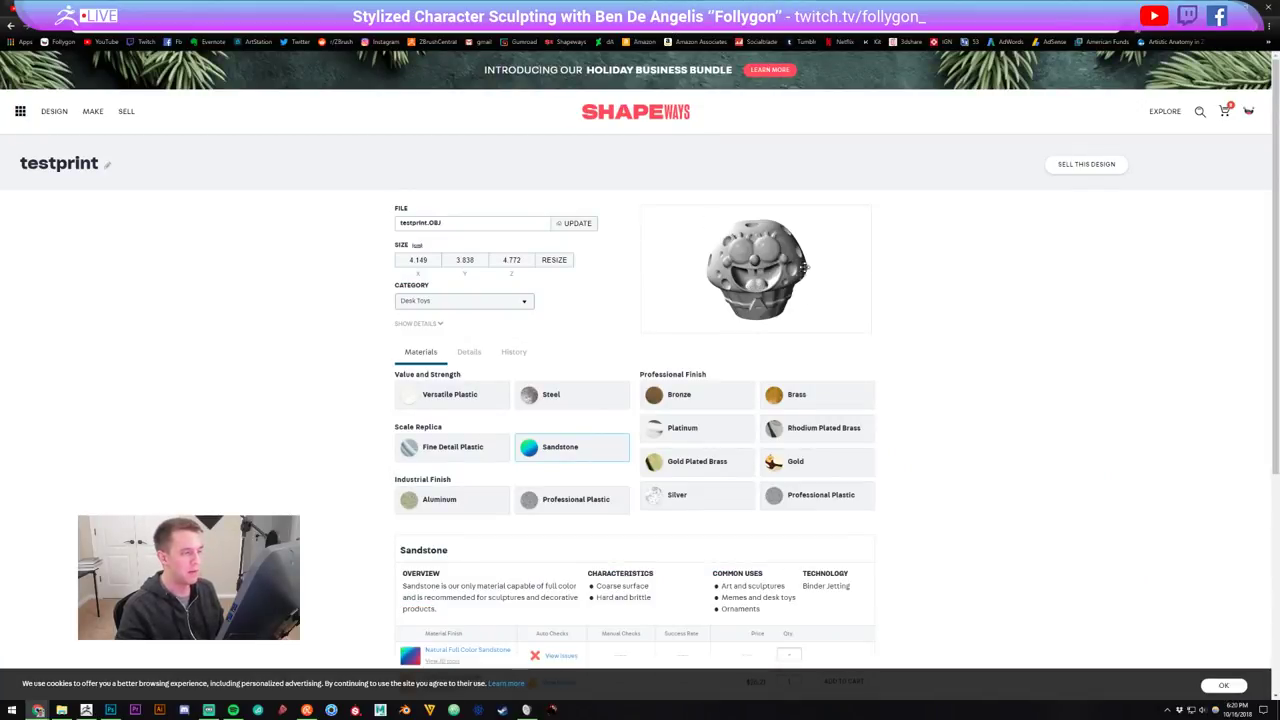
# Compare testprint with the ZBrush muffin, then open the issue report for its Natural Full Color Sandstone finish on Shapeways
pyautogui.scroll(-3, 957, 384)
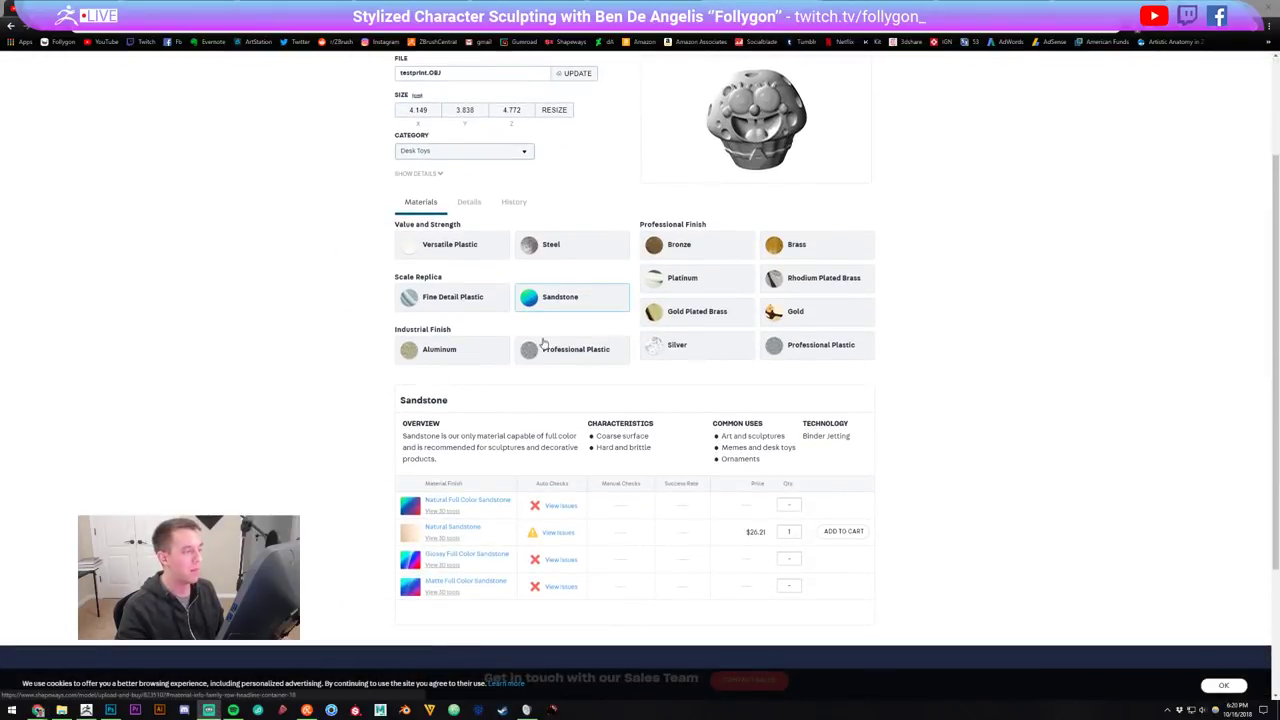
pyautogui.hotkey('alt', 'Tab')
pyautogui.moveTo(648, 334)
pyautogui.mouseDown(button='right')
pyautogui.moveTo(775, 332)
pyautogui.moveTo(596, 334)
pyautogui.moveTo(664, 336)
pyautogui.moveTo(710, 317)
pyautogui.mouseUp(button='right')
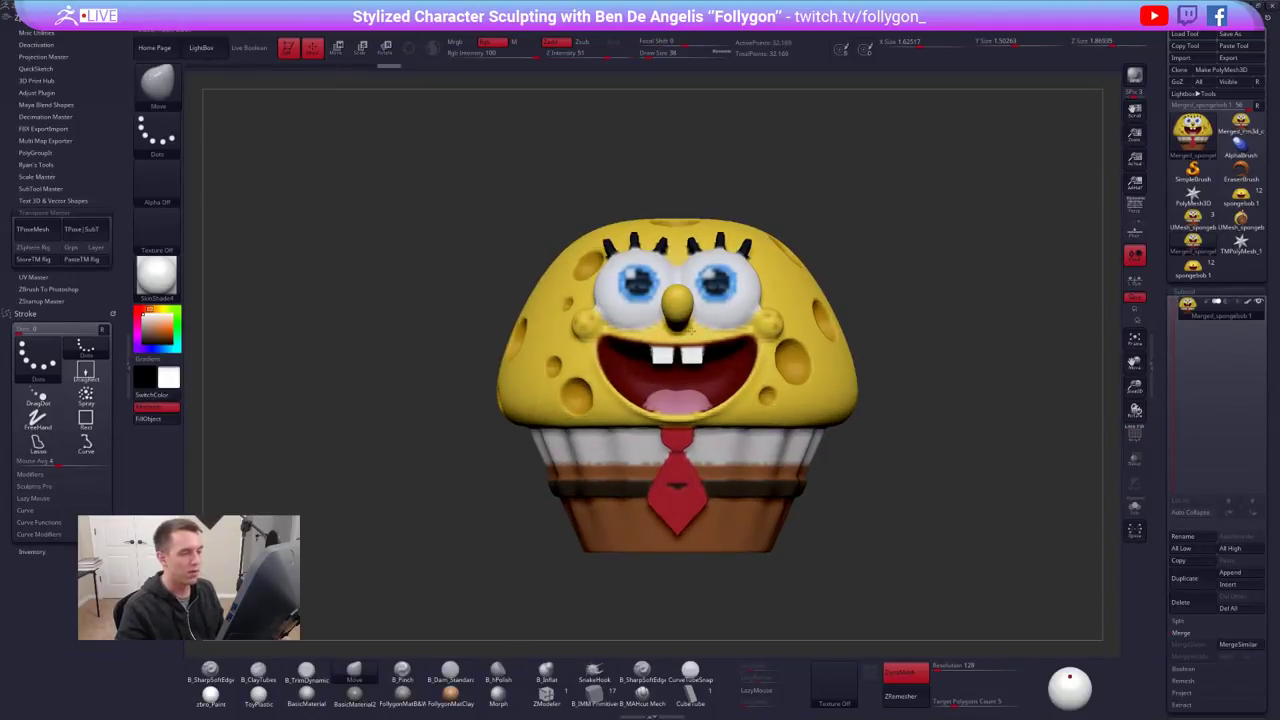
pyautogui.hotkey('alt', 'Tab')
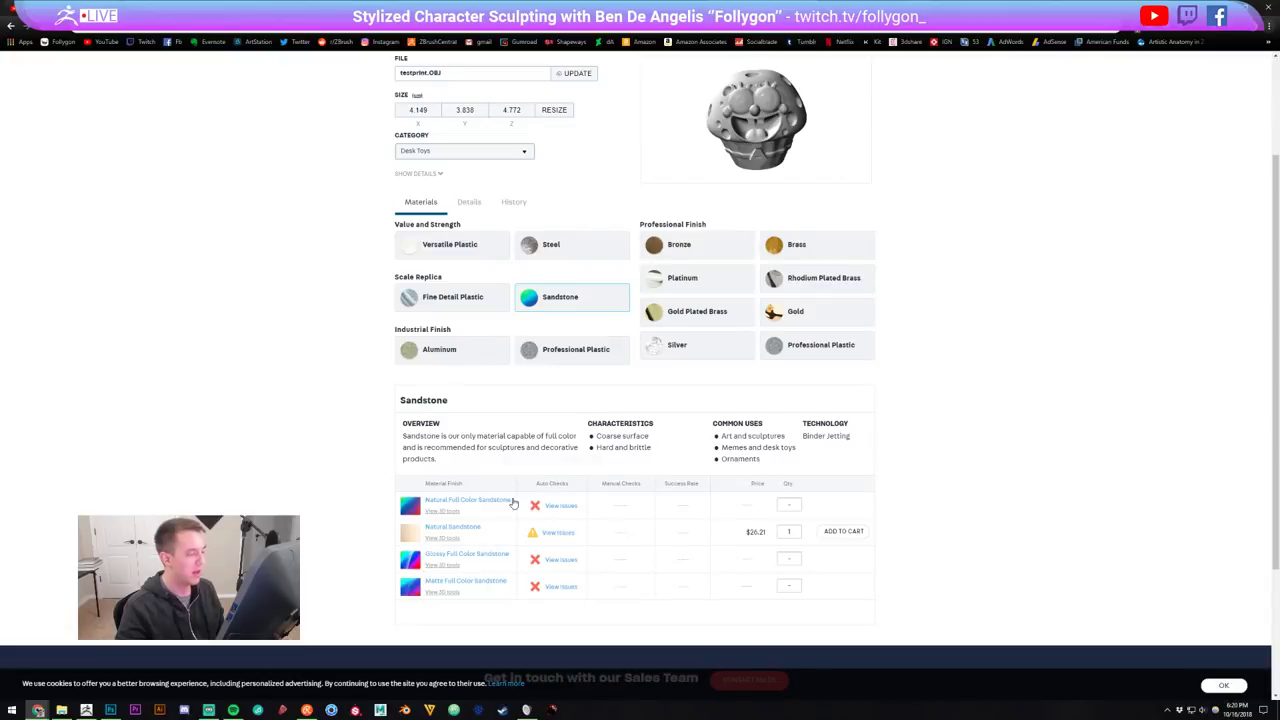
pyautogui.click(569, 507)
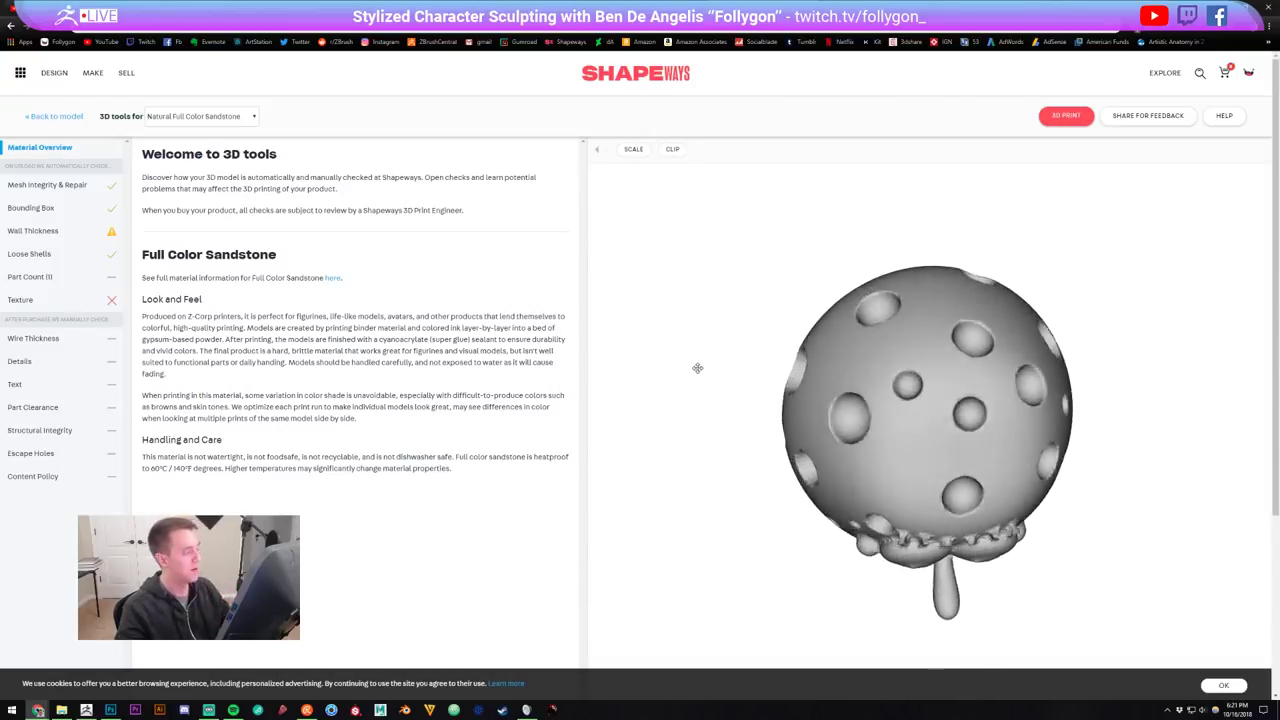
# Inspect the uploaded muffin's base, side and face in the 3D tools viewer, ending on the front view
pyautogui.moveTo(697, 368); pyautogui.dragTo(880, 284)
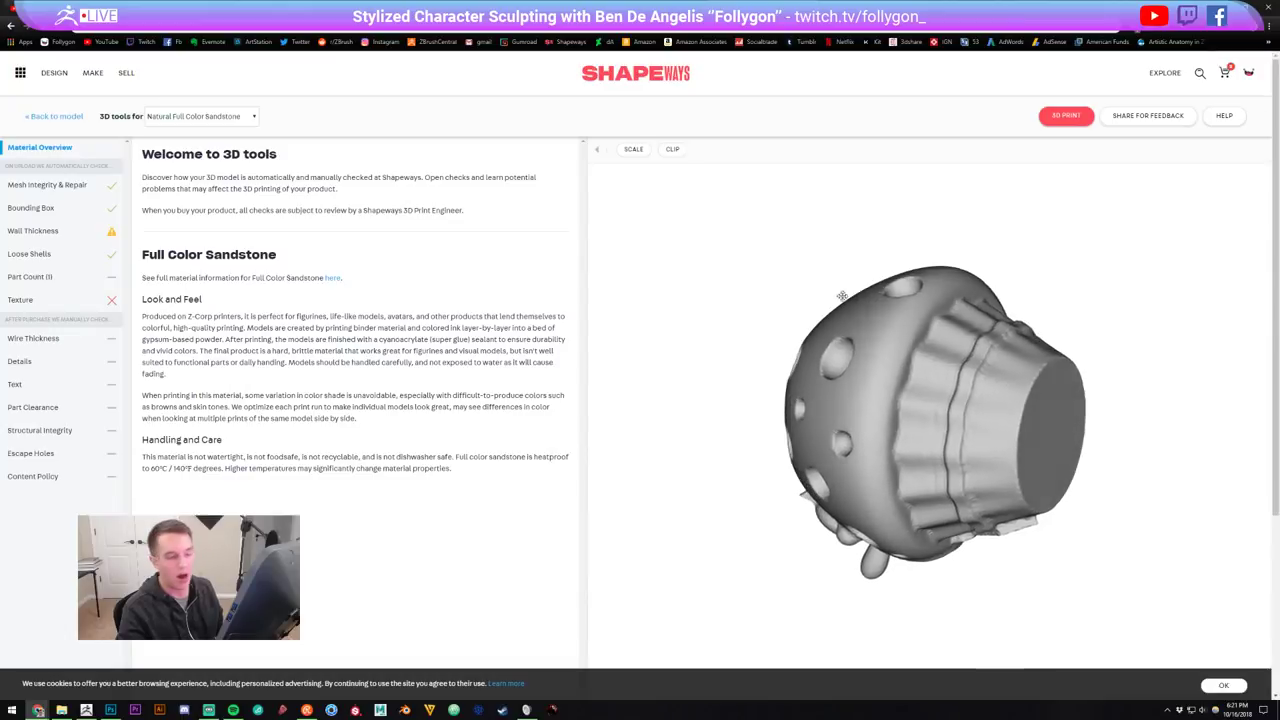
pyautogui.scroll(-2, 865, 389)
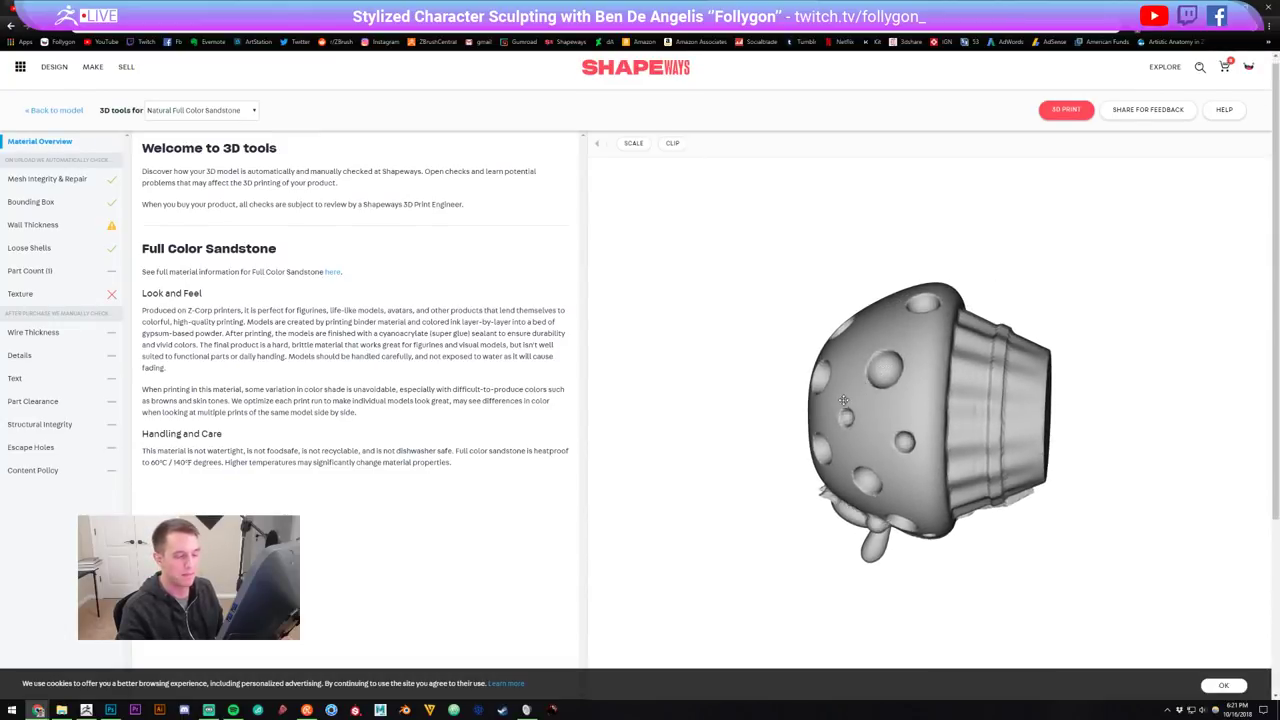
pyautogui.moveTo(844, 400); pyautogui.dragTo(908, 398)
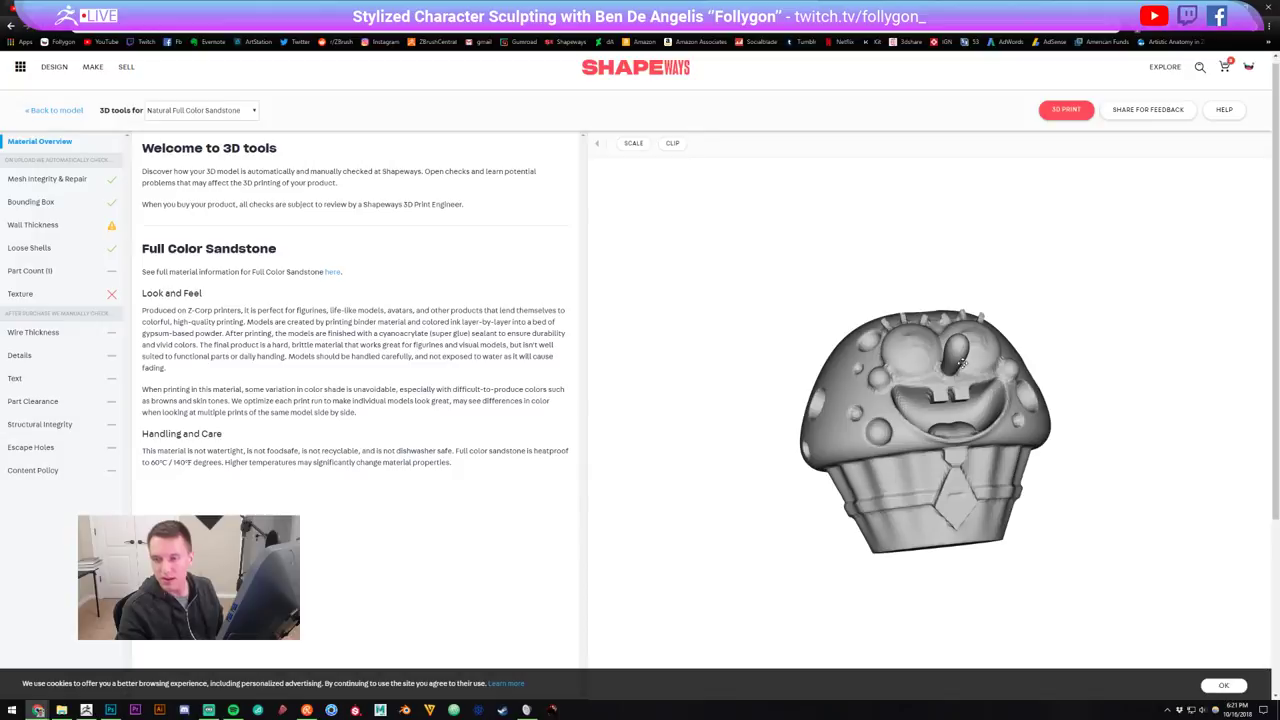
pyautogui.scroll(2, 962, 364)
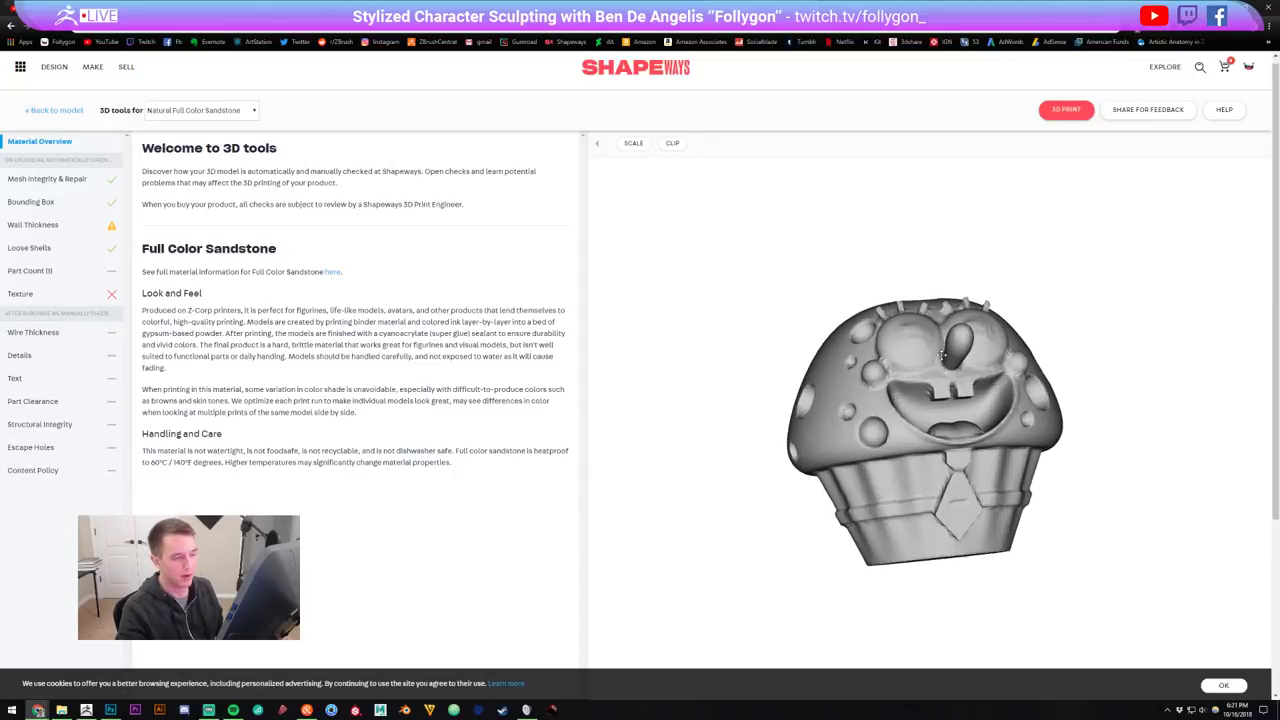
pyautogui.moveTo(990, 388); pyautogui.dragTo(969, 401)
pyautogui.moveTo(969, 401); pyautogui.dragTo(938, 362, button='right')
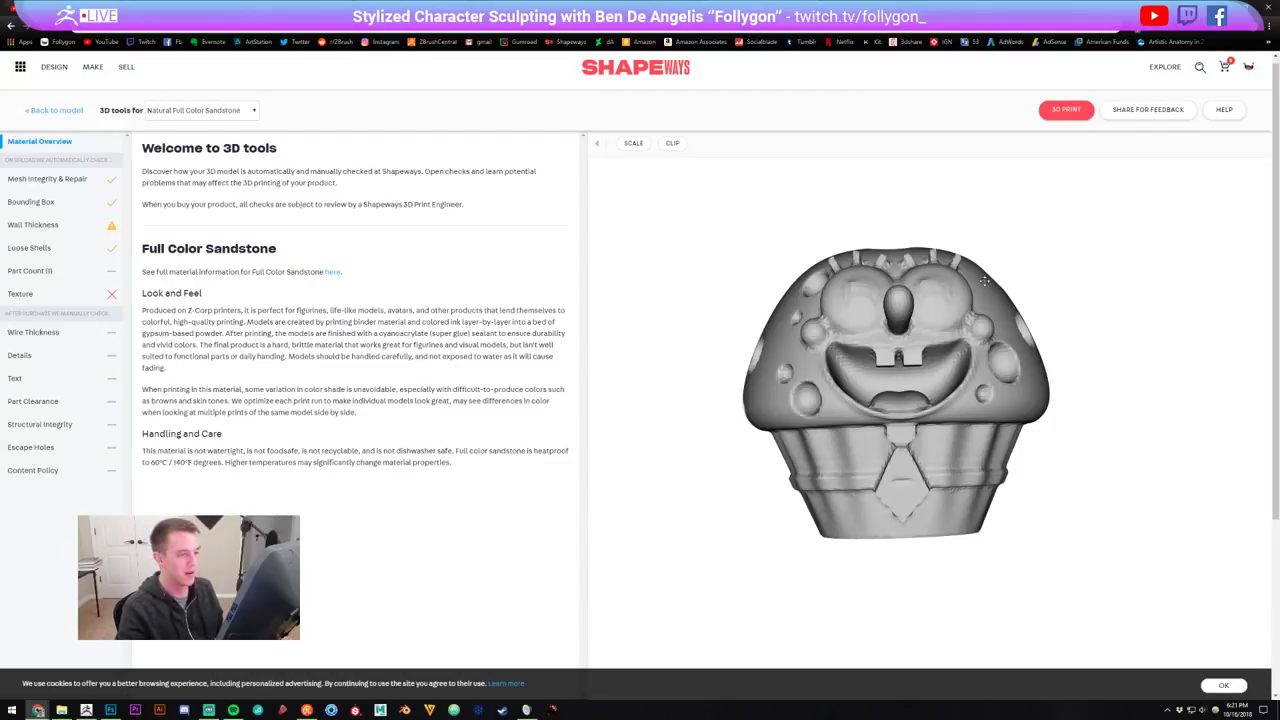
# Open the Wall Thickness check and examine its heatmap around the muffin's eyelashes, eyes and lower lip from several angles
pyautogui.click(69, 225)
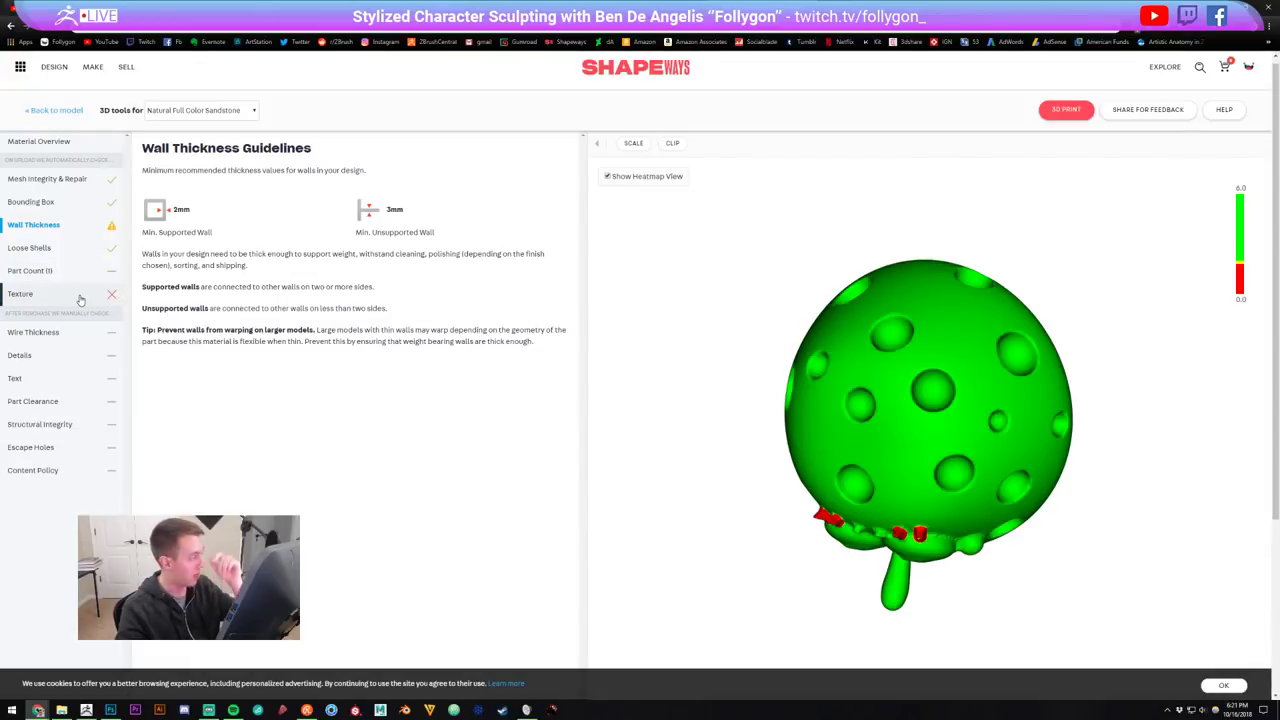
pyautogui.moveTo(715, 428); pyautogui.dragTo(848, 394)
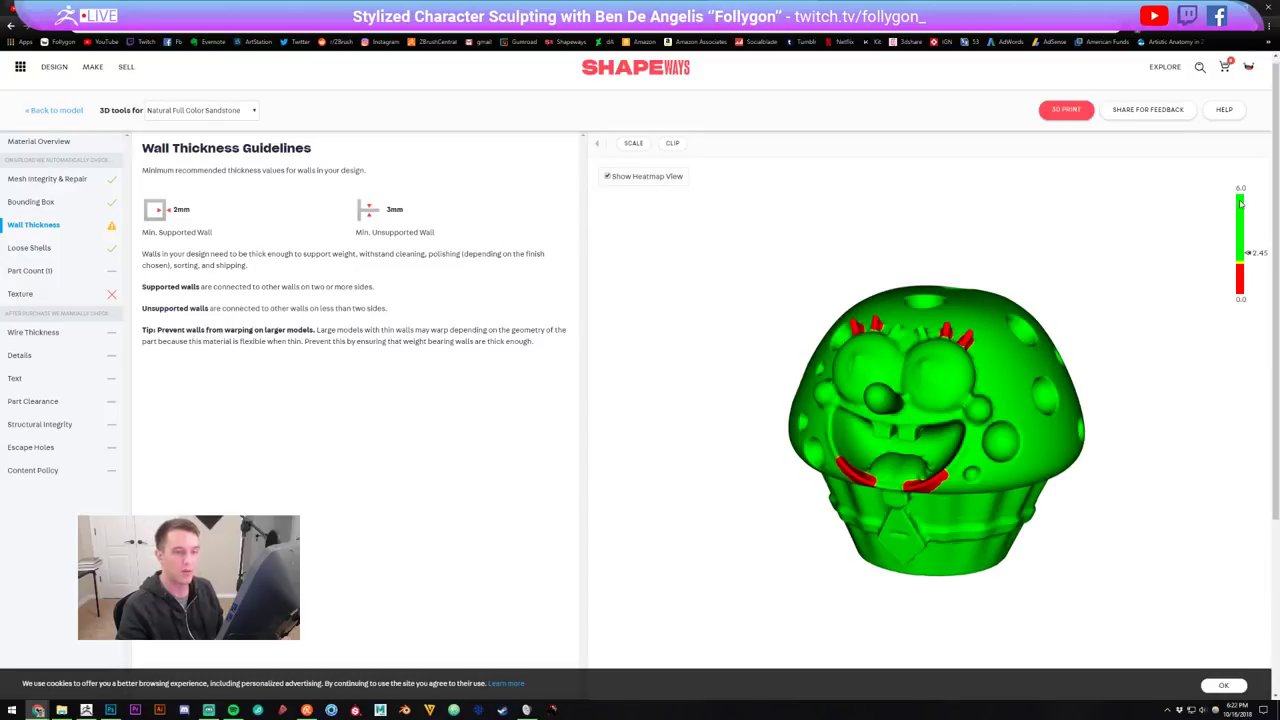
pyautogui.moveTo(888, 352); pyautogui.dragTo(955, 415)
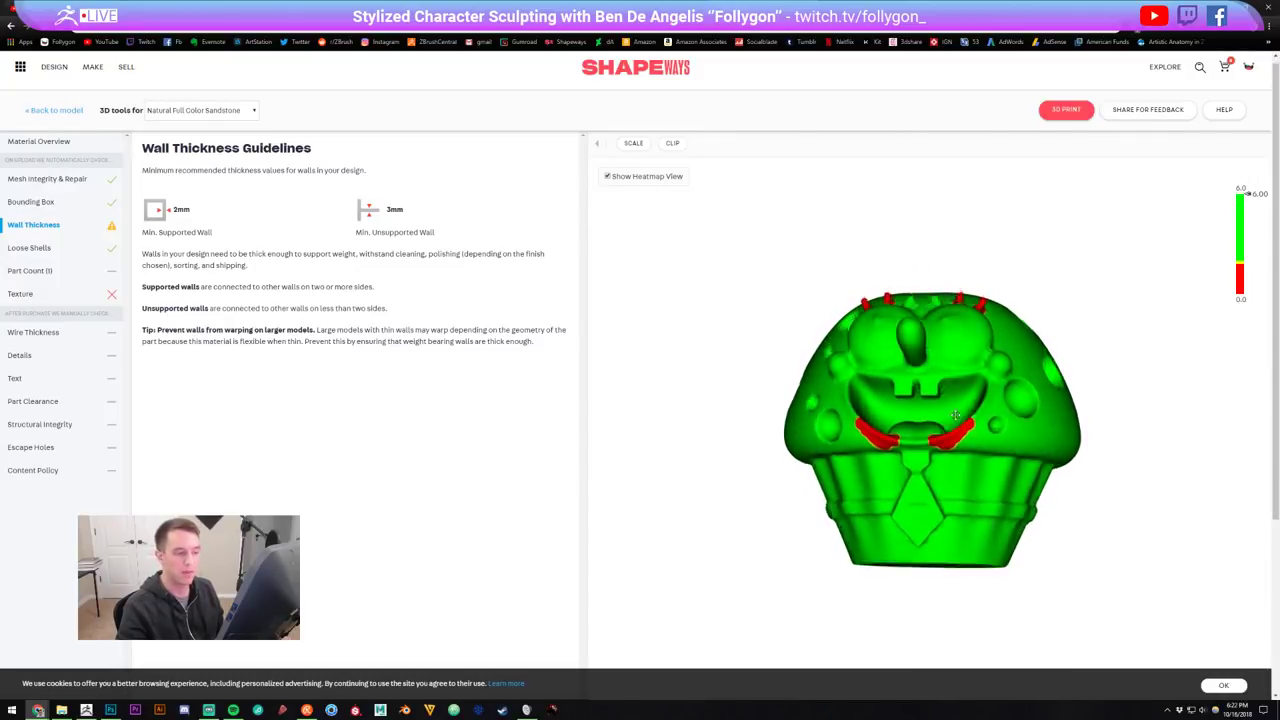
pyautogui.moveTo(870, 490); pyautogui.dragTo(765, 472)
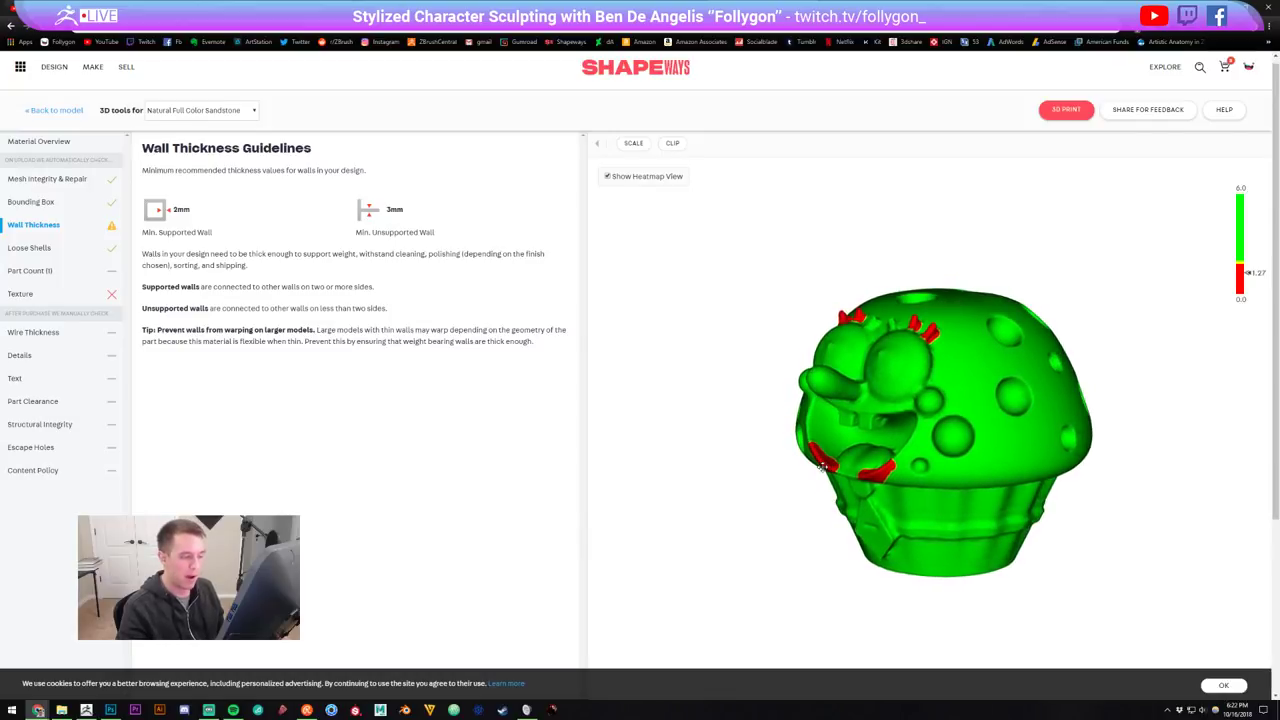
pyautogui.scroll(3, 761, 470)
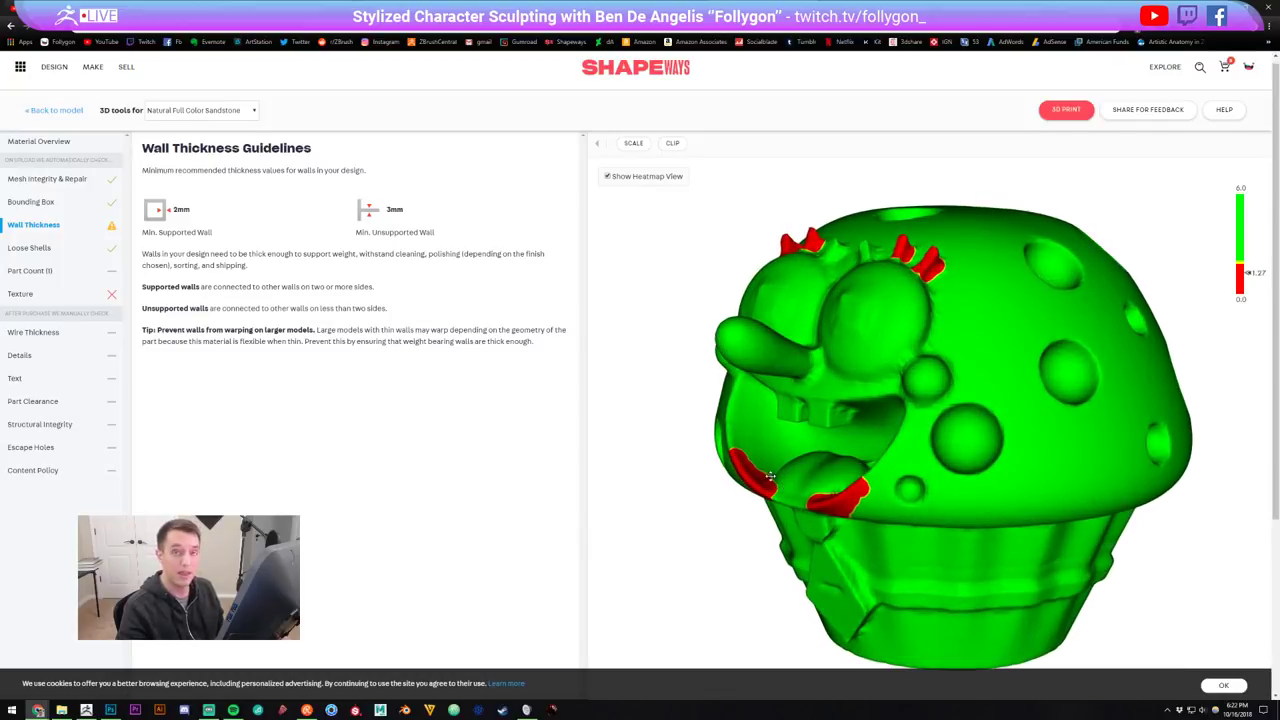
pyautogui.moveTo(763, 472); pyautogui.dragTo(845, 489)
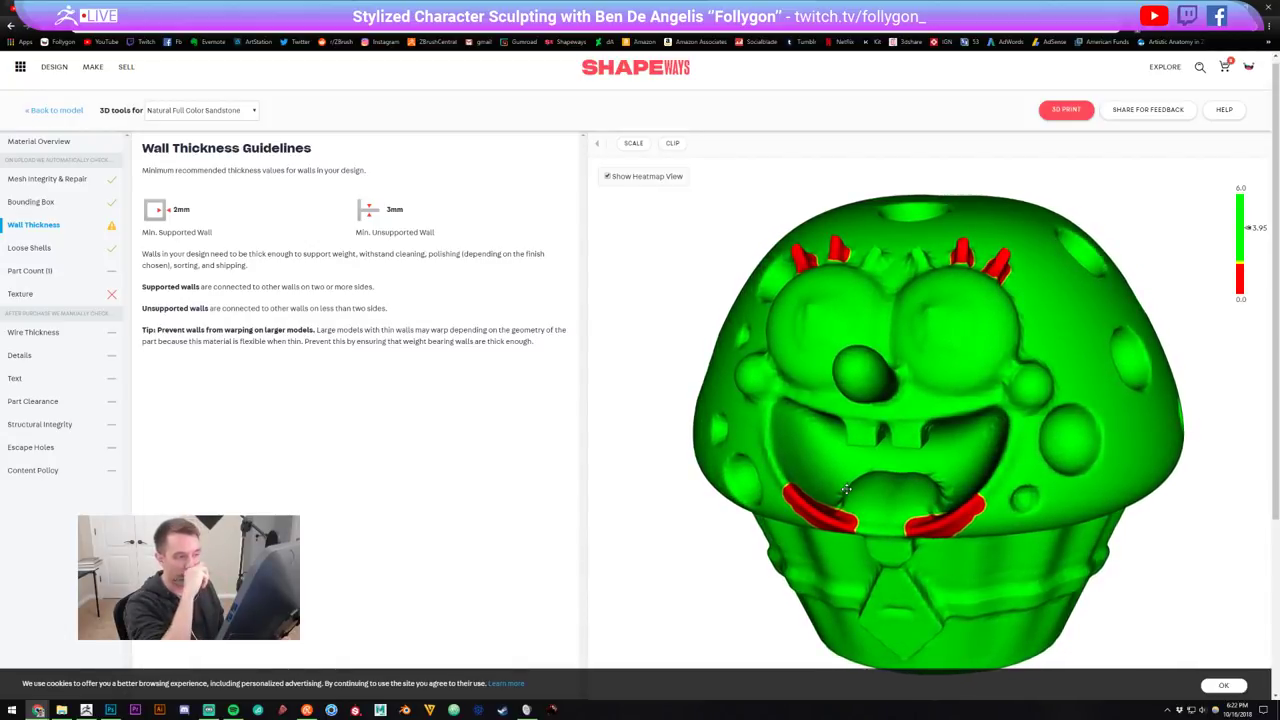
pyautogui.scroll(1, 895, 343)
pyautogui.moveTo(895, 342); pyautogui.dragTo(998, 291)
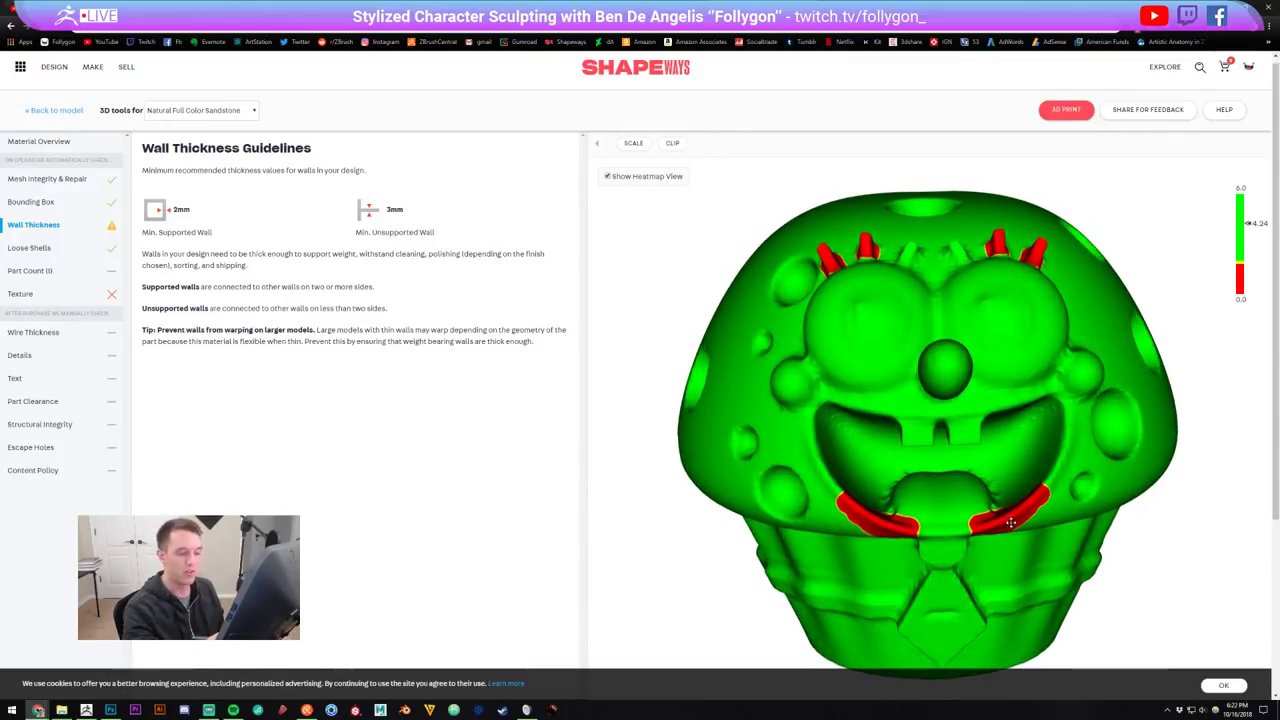
pyautogui.moveTo(1011, 522); pyautogui.dragTo(999, 250)
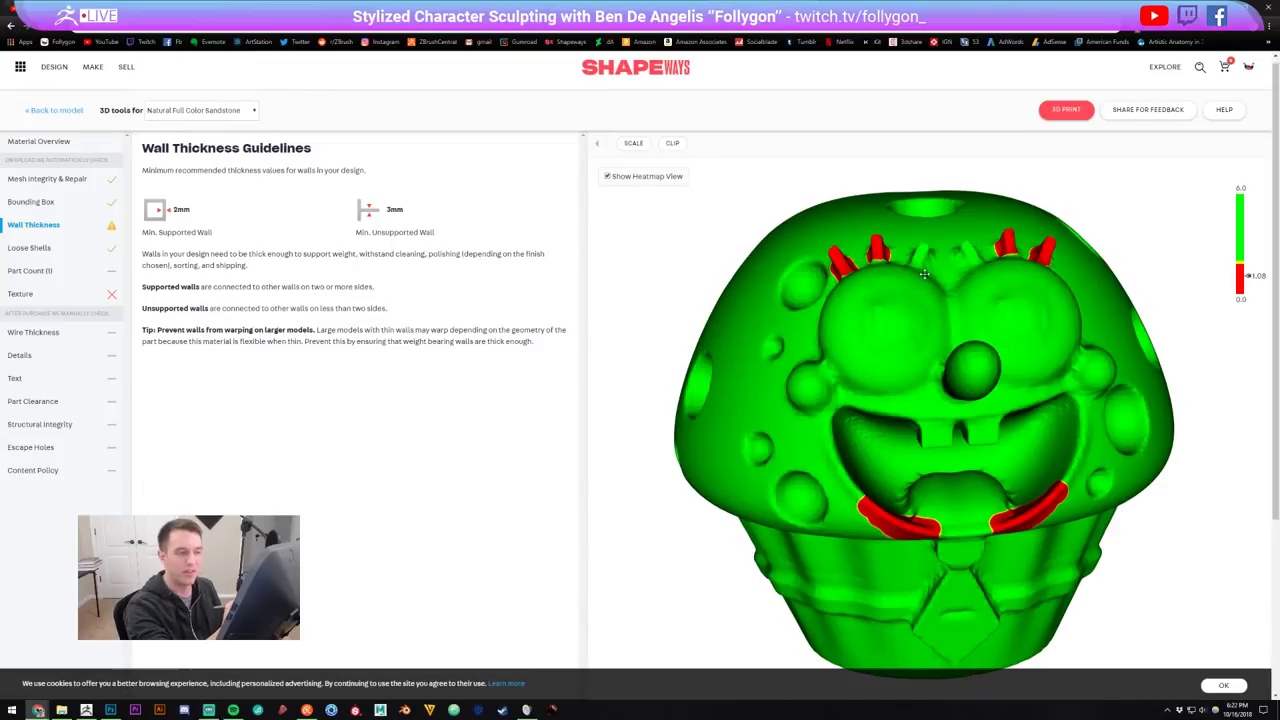
# Examine the wall thickness heatmap around the muffin's mouth, teeth and lower lip from slightly different front angles
pyautogui.moveTo(925, 273); pyautogui.dragTo(989, 483)
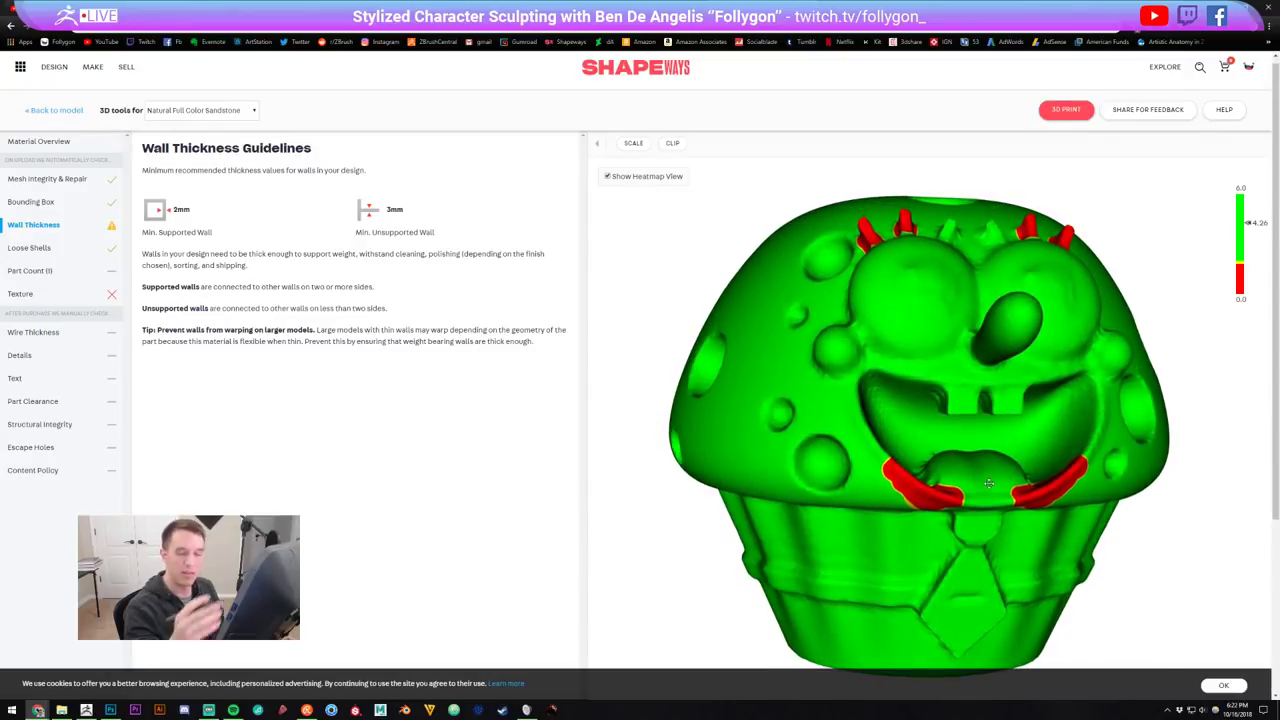
pyautogui.moveTo(981, 399); pyautogui.dragTo(972, 386)
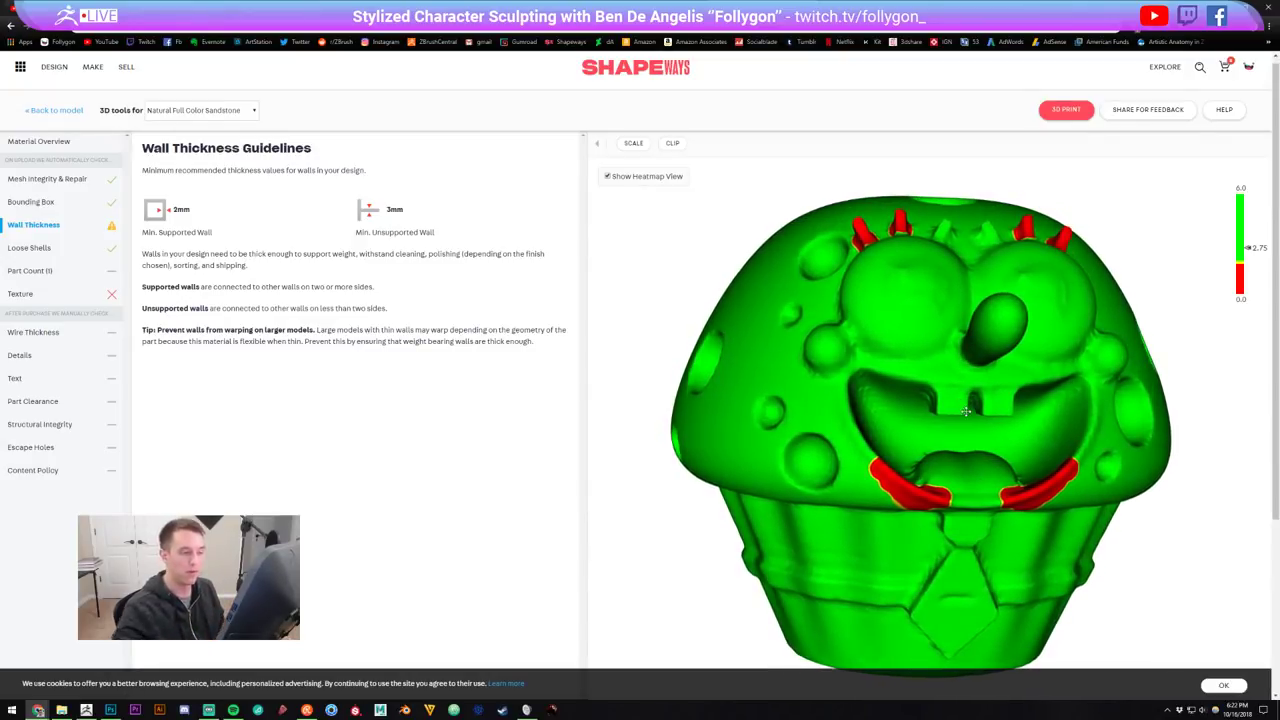
pyautogui.scroll(-2, 980, 383)
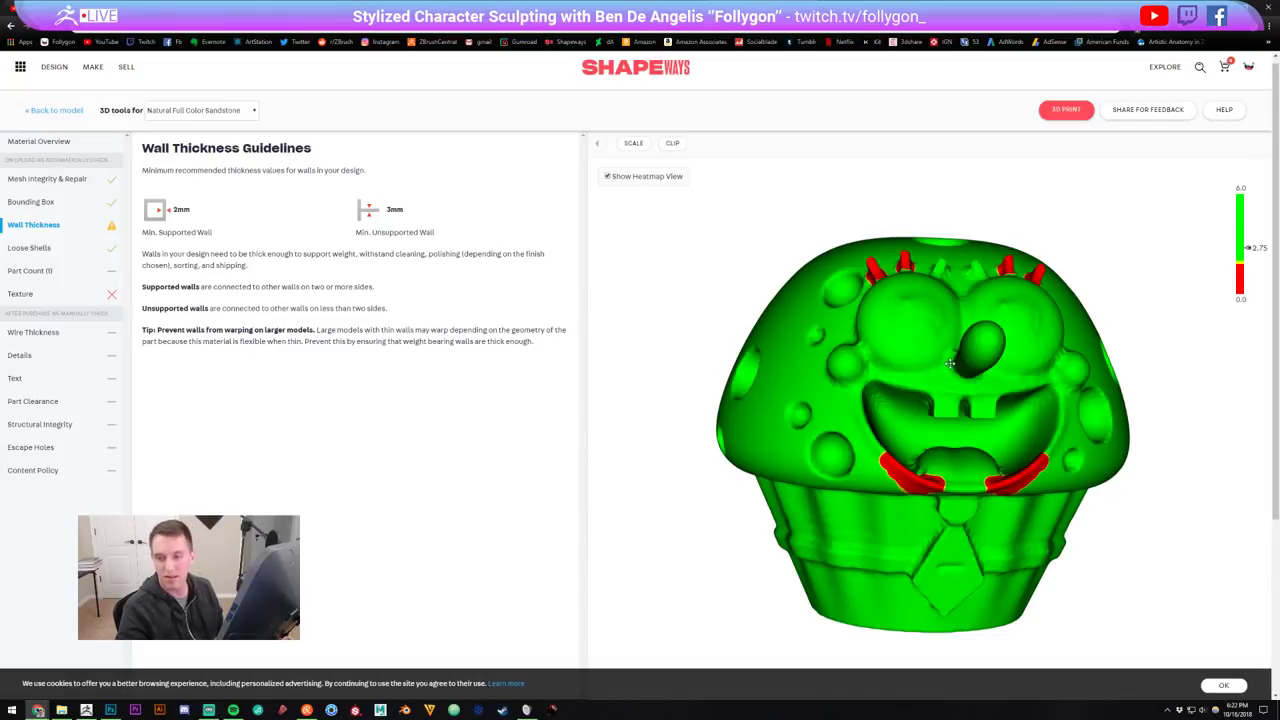
pyautogui.moveTo(917, 335); pyautogui.dragTo(904, 337)
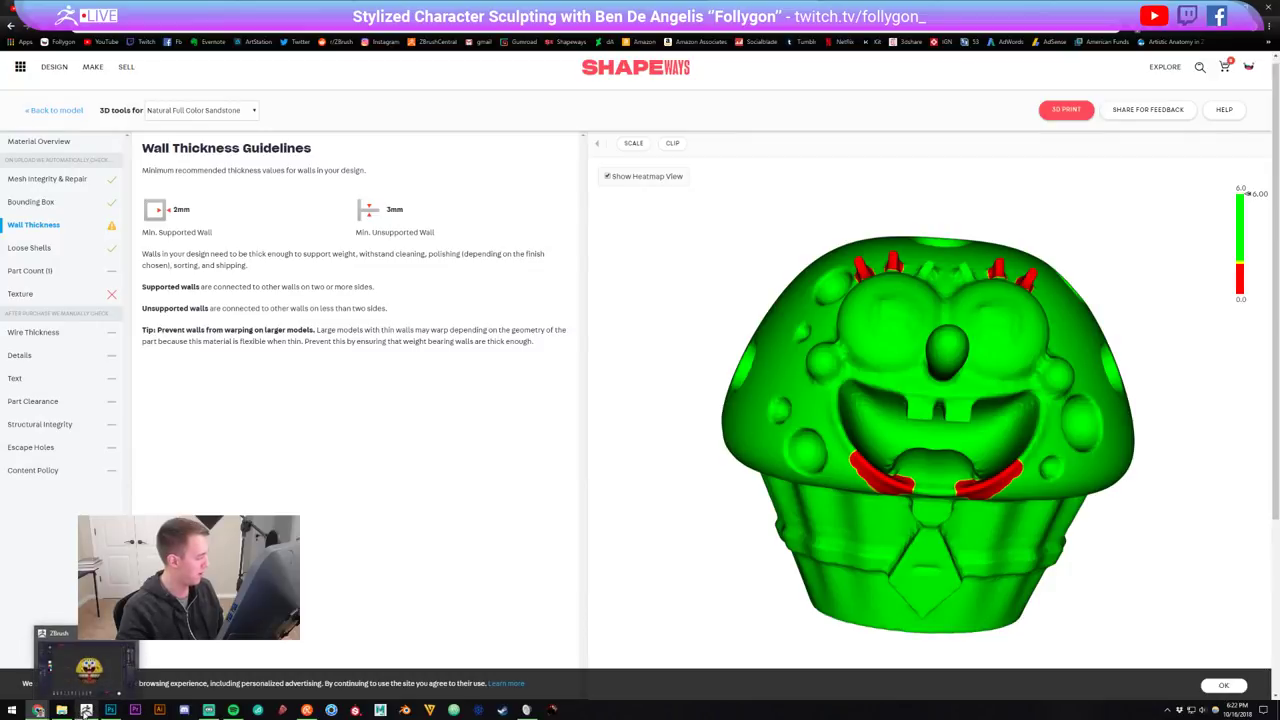
# Switch to ZBrush and inspect the merged, painted muffin from the front and side
pyautogui.click(86, 712)
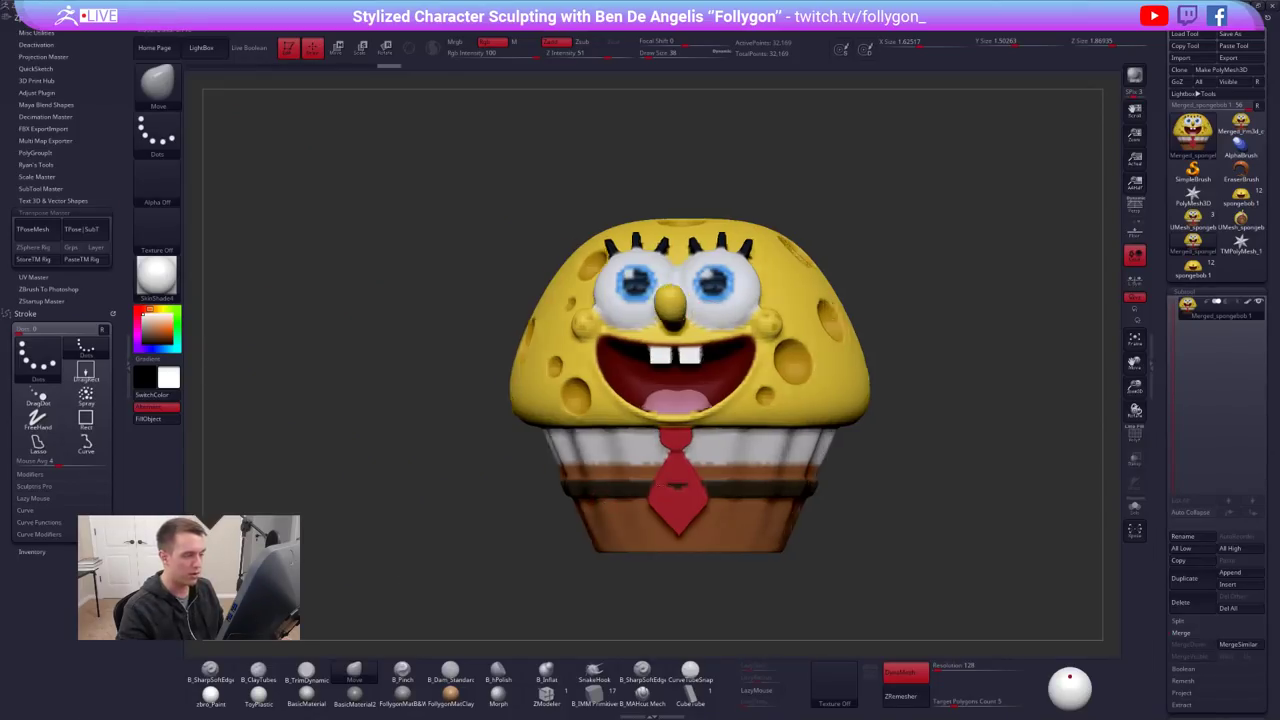
pyautogui.moveTo(672, 476); pyautogui.dragTo(720, 484, button='right')
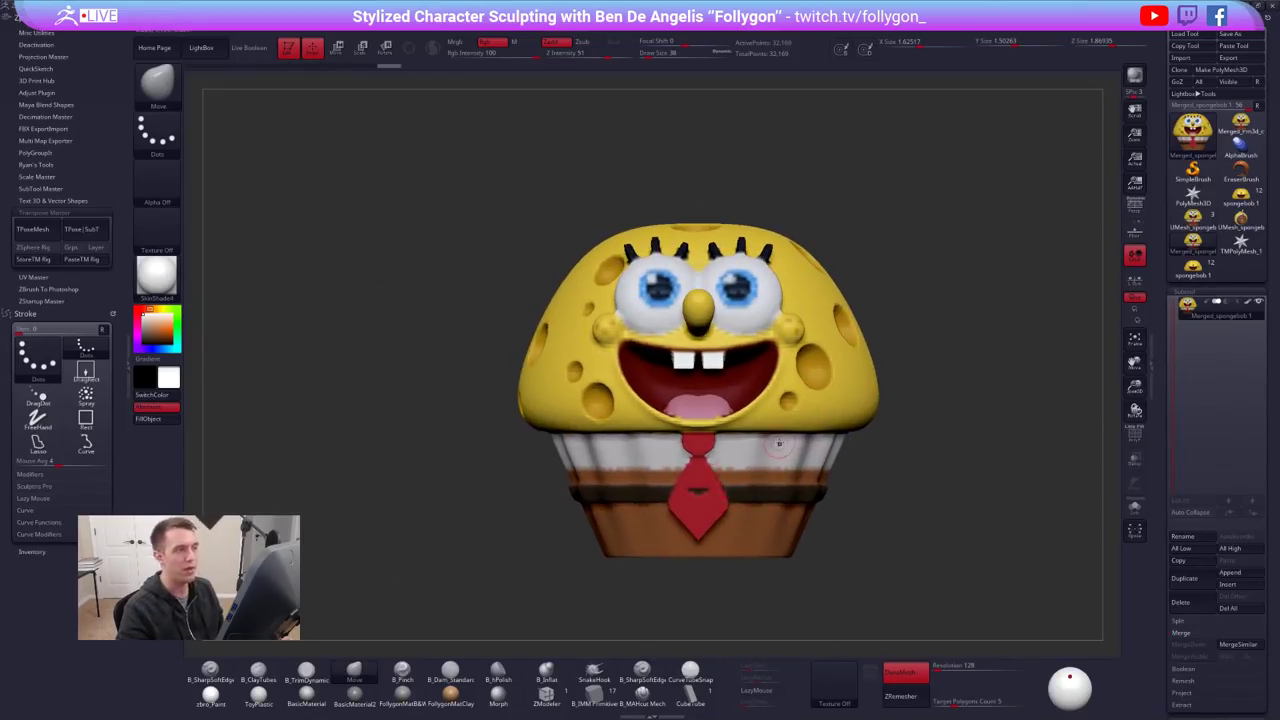
pyautogui.moveTo(779, 443); pyautogui.dragTo(634, 452)
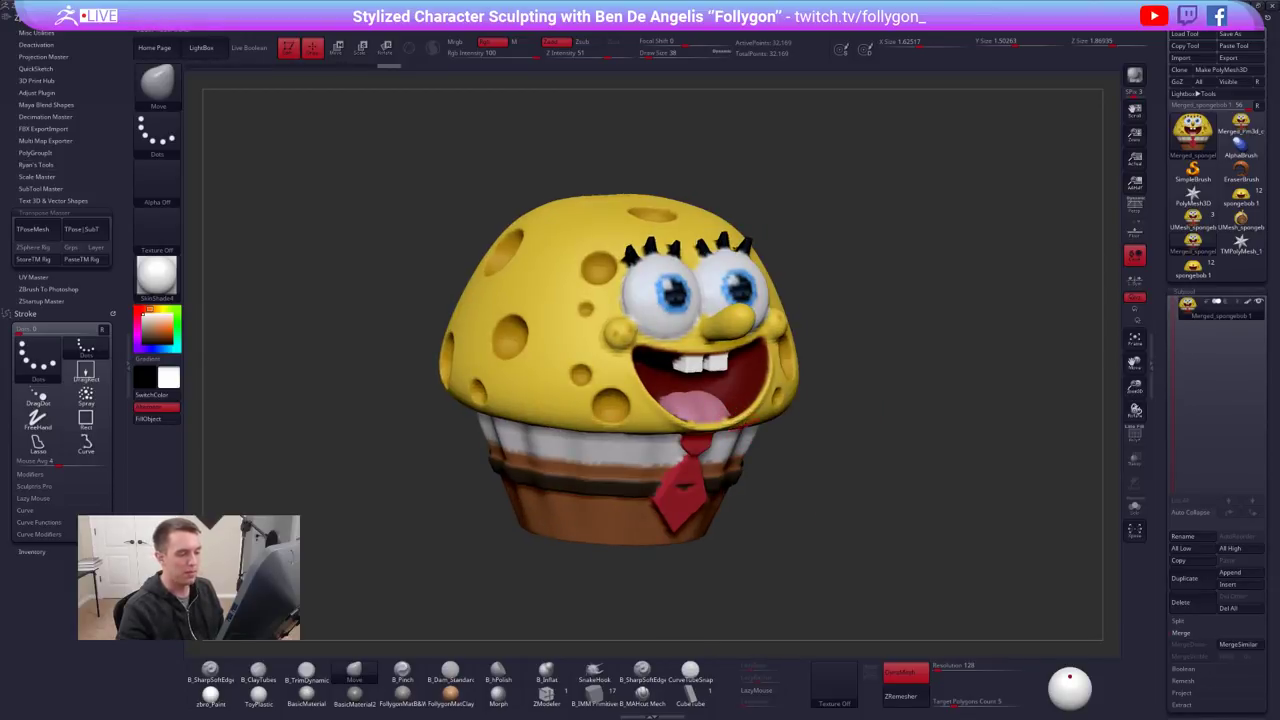
pyautogui.keyDown('shift'); pyautogui.moveTo(751, 255); pyautogui.dragTo(886, 322); pyautogui.keyUp('shift')
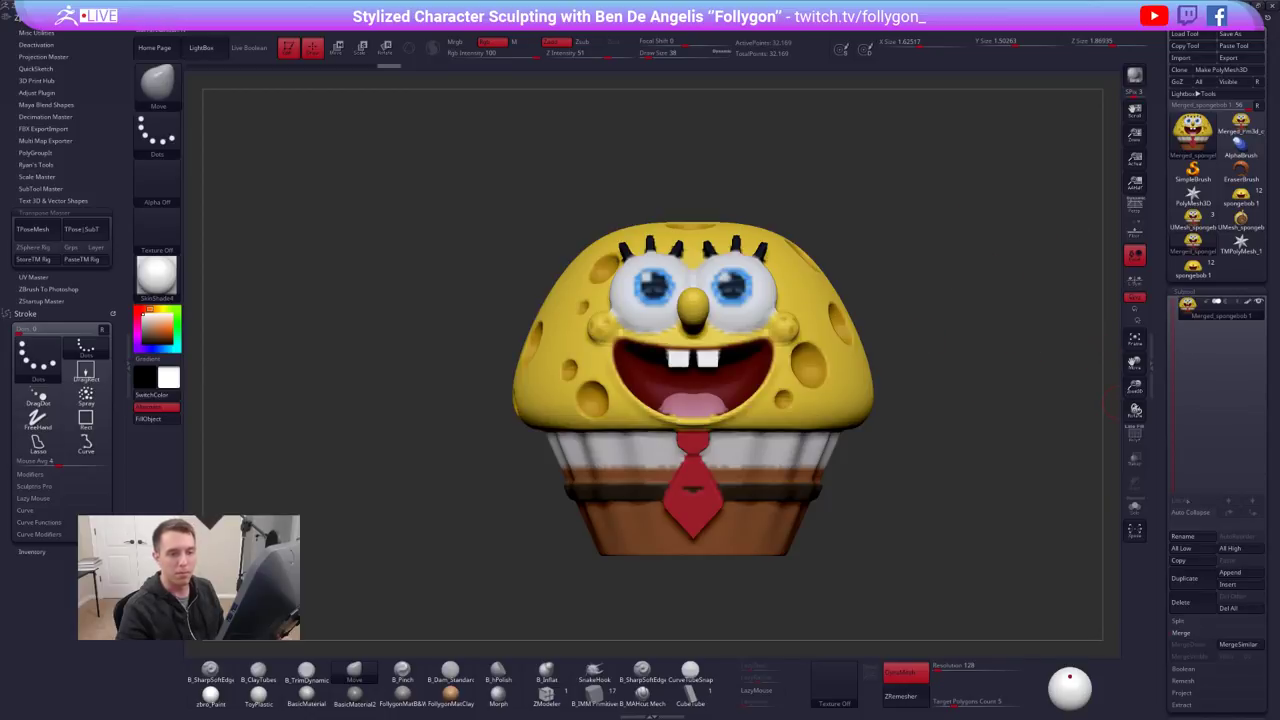
# Delete the merged muffin and all subtools of the duplicate spongebob 1 tool, and make the original multi-part muffin active
pyautogui.click(1181, 602)
pyautogui.click(1099, 627)
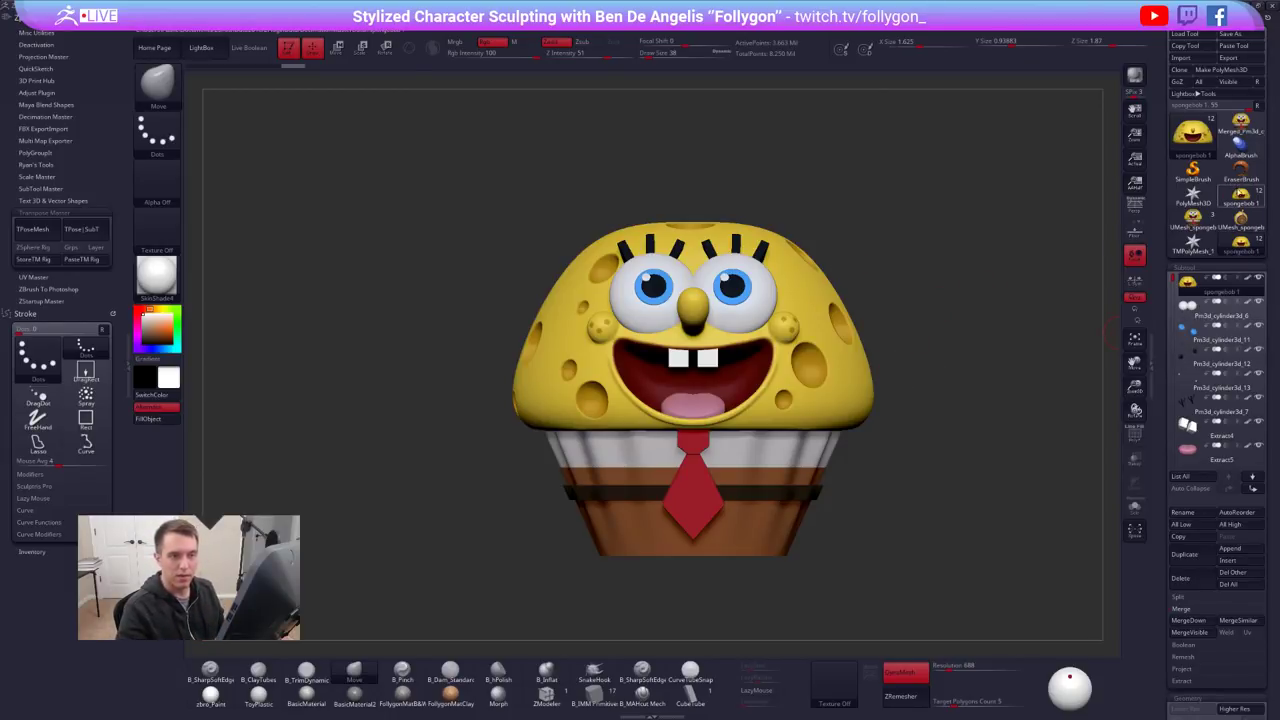
pyautogui.moveTo(1240, 196)
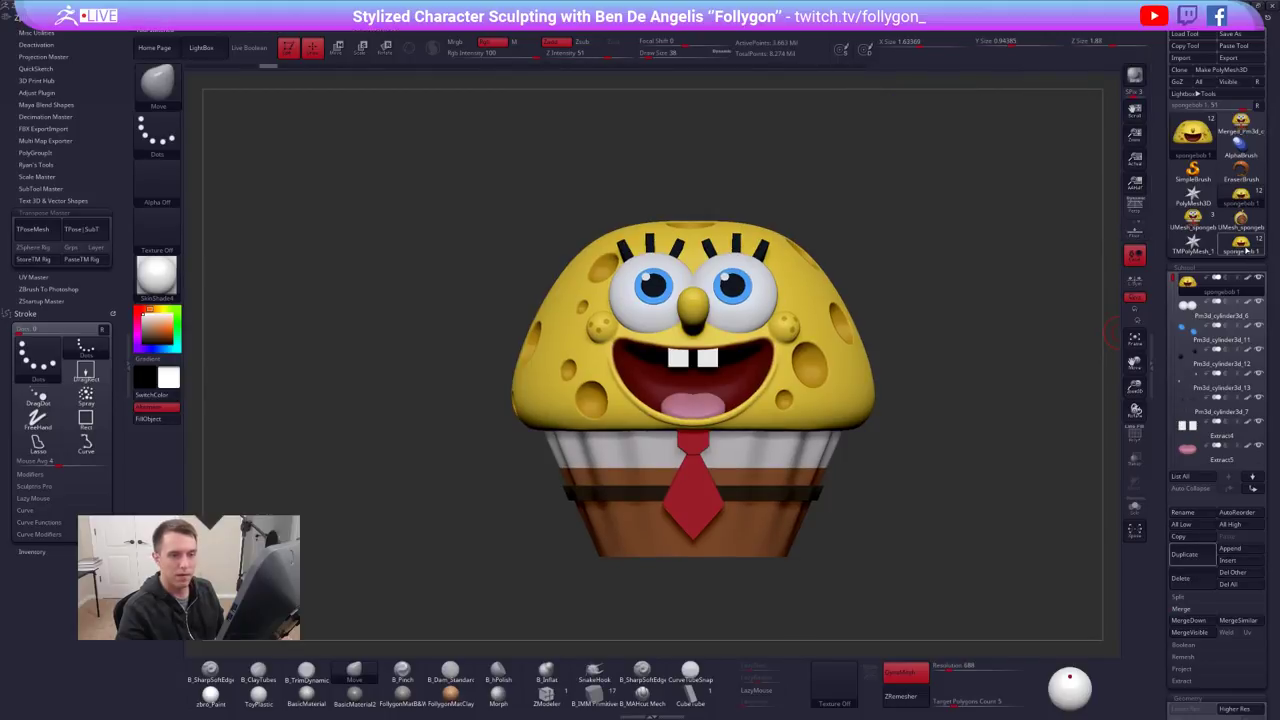
pyautogui.click(1228, 584)
pyautogui.click(1100, 610)
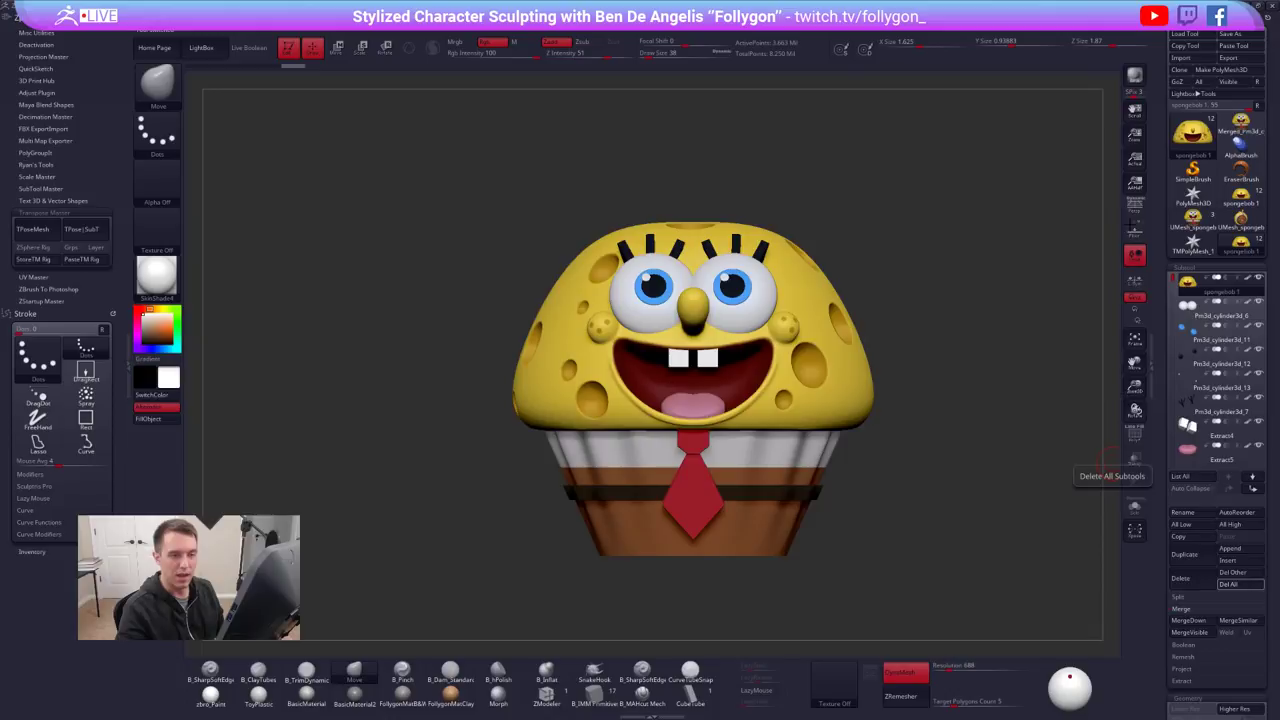
pyautogui.click(1241, 198)
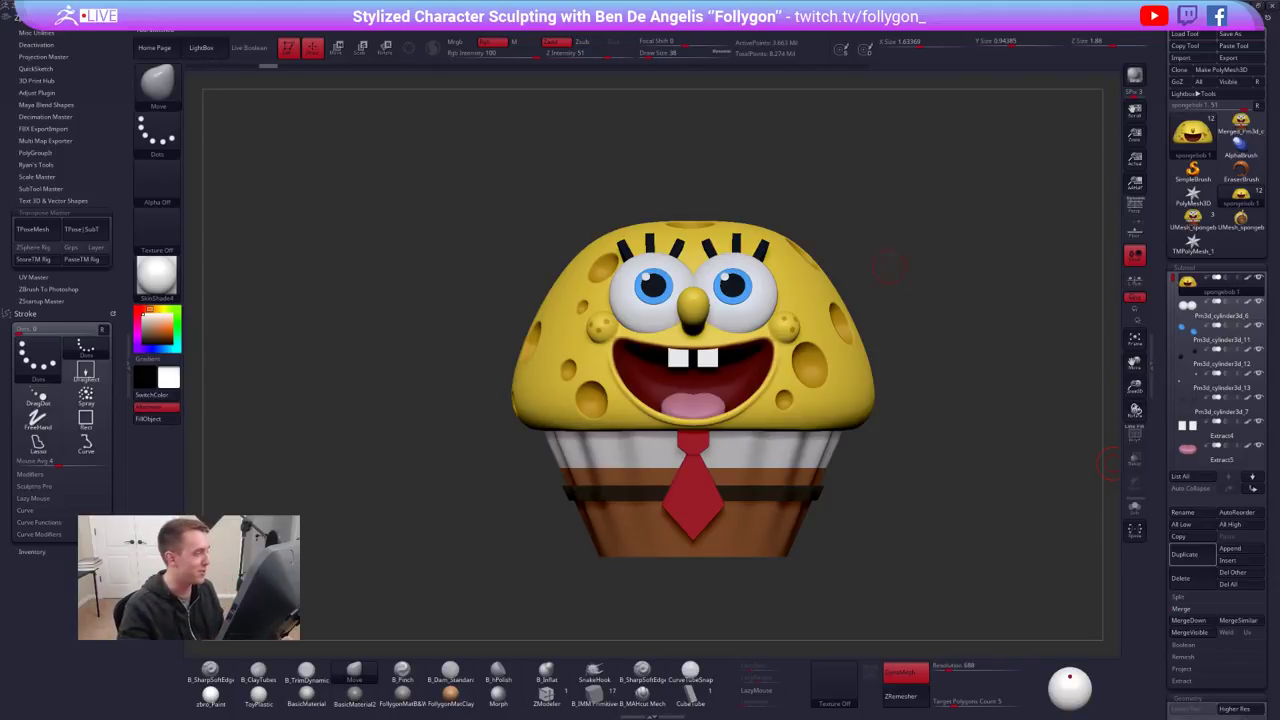
# Inspect the multi-part muffin's polygon wireframe and its overall shape from the front and side
pyautogui.moveTo(900, 285)
pyautogui.mouseDown()
pyautogui.moveTo(894, 246)
pyautogui.moveTo(890, 262)
pyautogui.moveTo(922, 282)
pyautogui.moveTo(906, 283)
pyautogui.mouseUp()
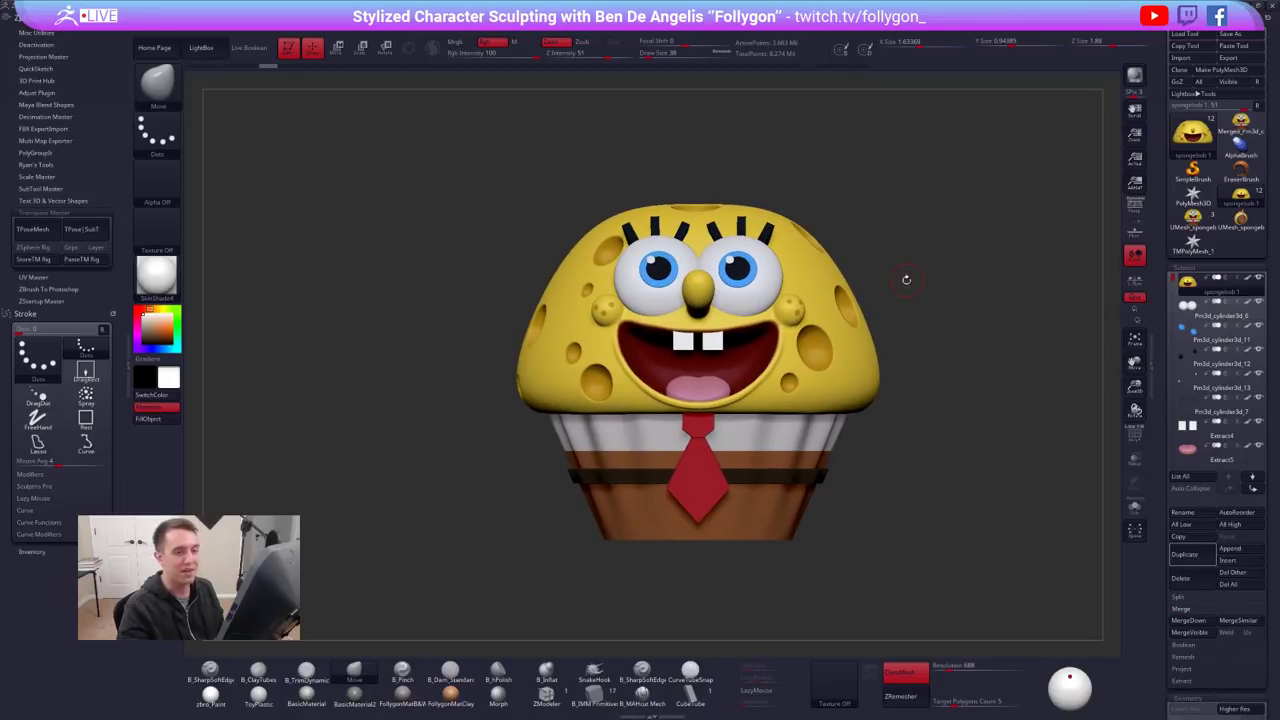
pyautogui.moveTo(837, 254)
pyautogui.mouseDown()
pyautogui.moveTo(908, 255)
pyautogui.moveTo(852, 251)
pyautogui.mouseUp()
pyautogui.hotkey('shift', 'f')
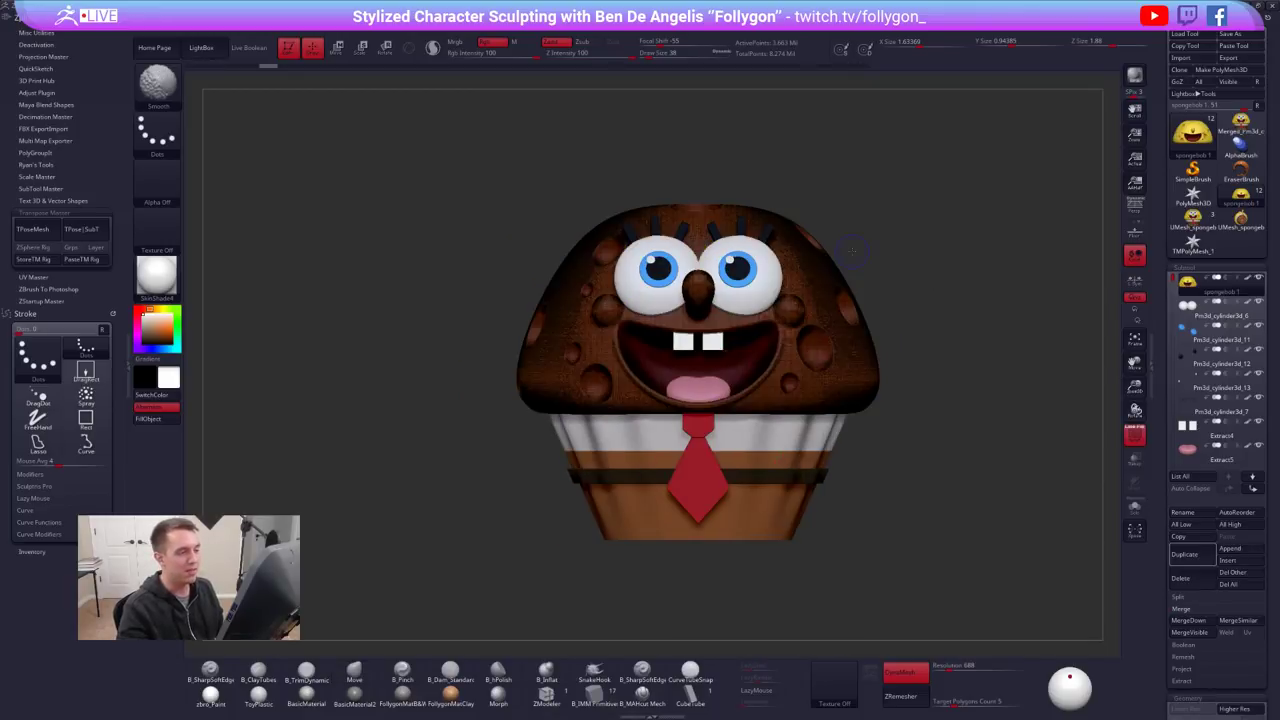
pyautogui.hotkey('shift', 'f')
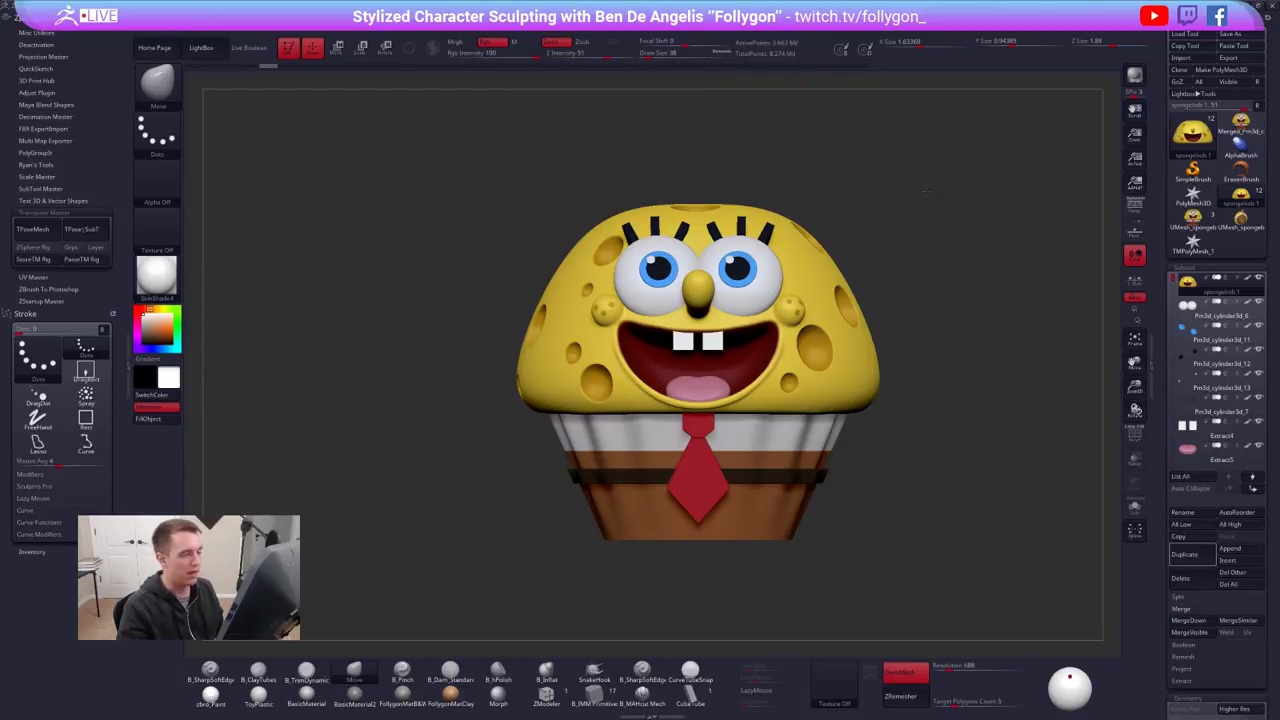
pyautogui.keyDown('alt'); pyautogui.moveTo(926, 191); pyautogui.dragTo(932, 194); pyautogui.keyUp('alt')
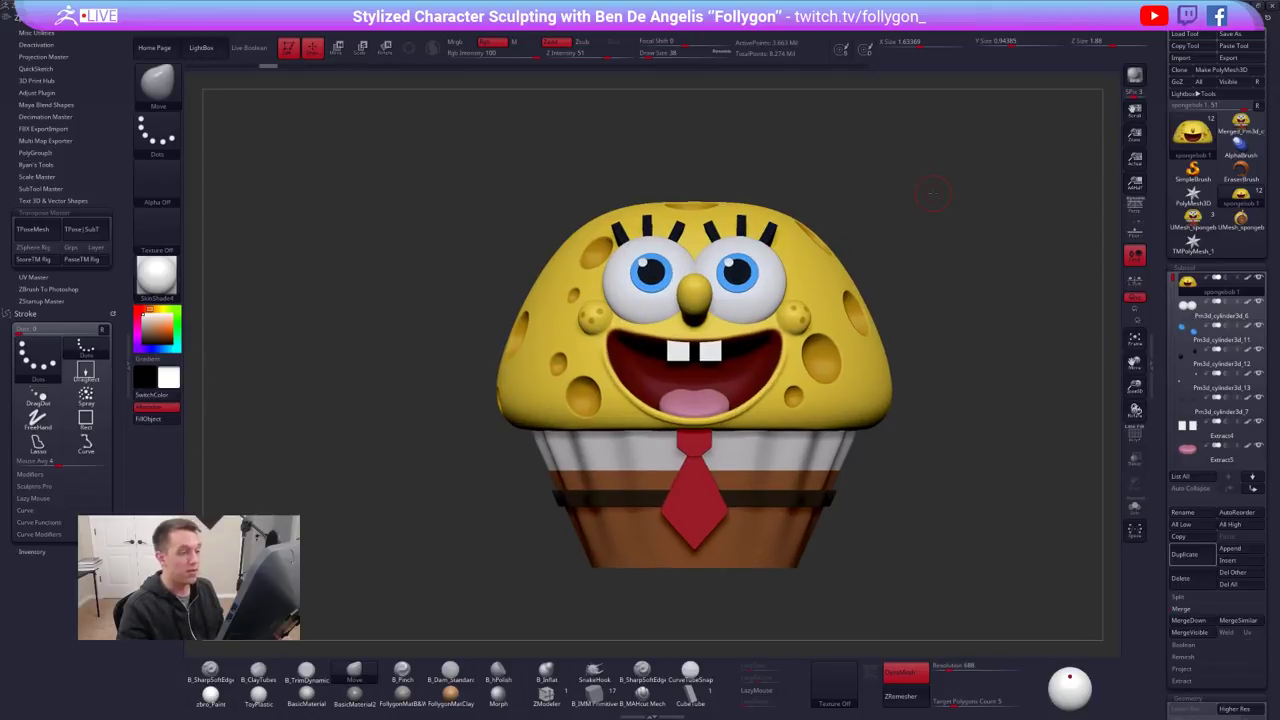
pyautogui.keyDown('ctrl'); pyautogui.click(932, 193); pyautogui.keyUp('ctrl')
pyautogui.keyDown('ctrl'); pyautogui.click(932, 193); pyautogui.keyUp('ctrl')
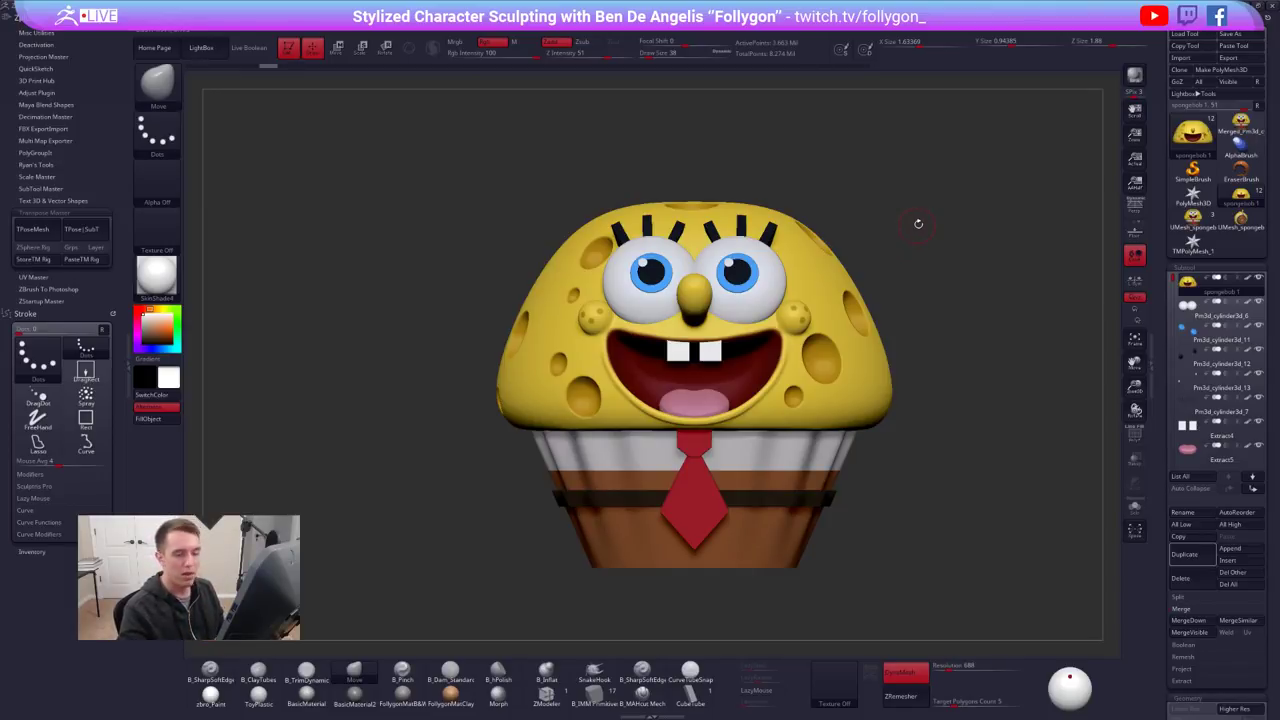
pyautogui.hotkey('shift', 'f')
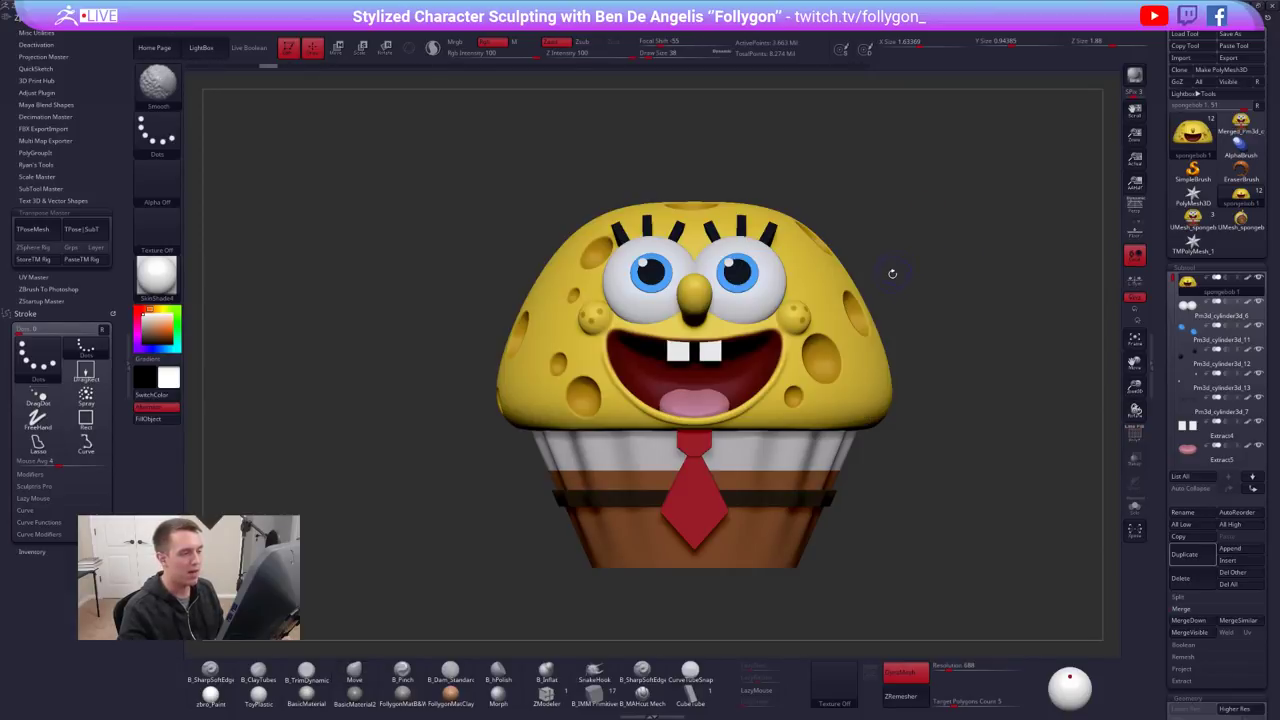
pyautogui.moveTo(894, 274); pyautogui.dragTo(922, 283)
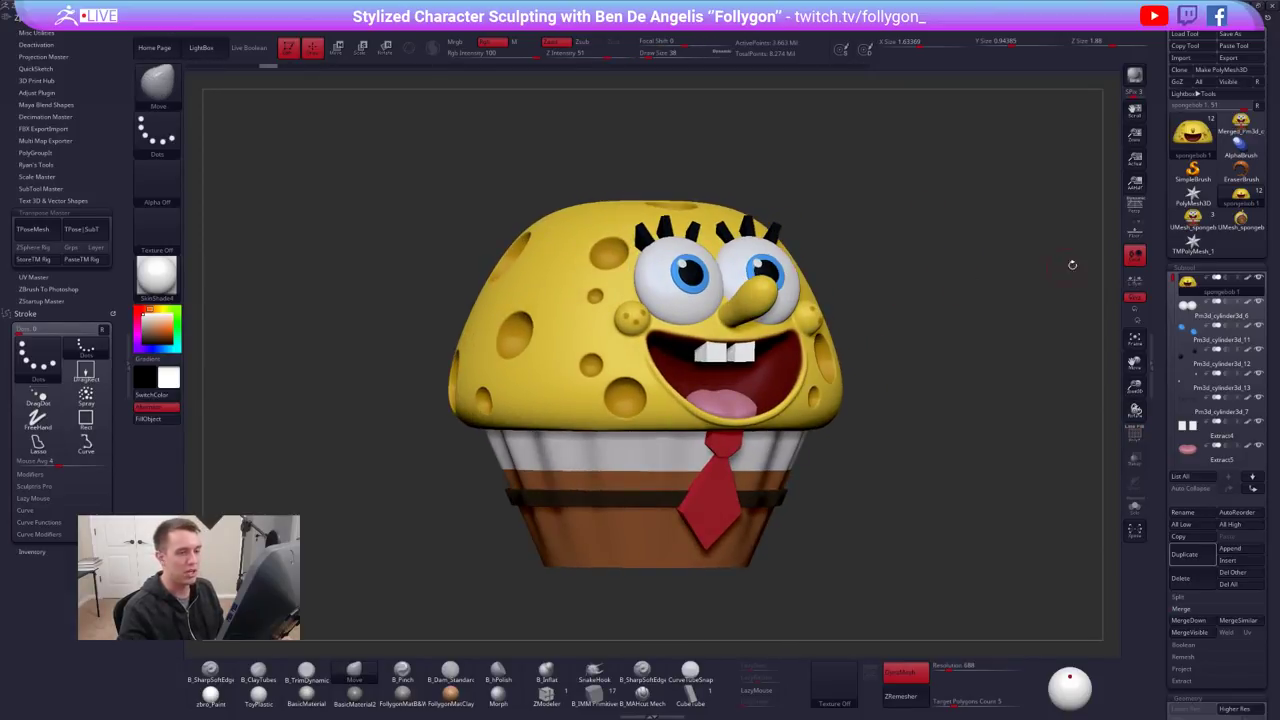
pyautogui.moveTo(1072, 264); pyautogui.dragTo(872, 302)
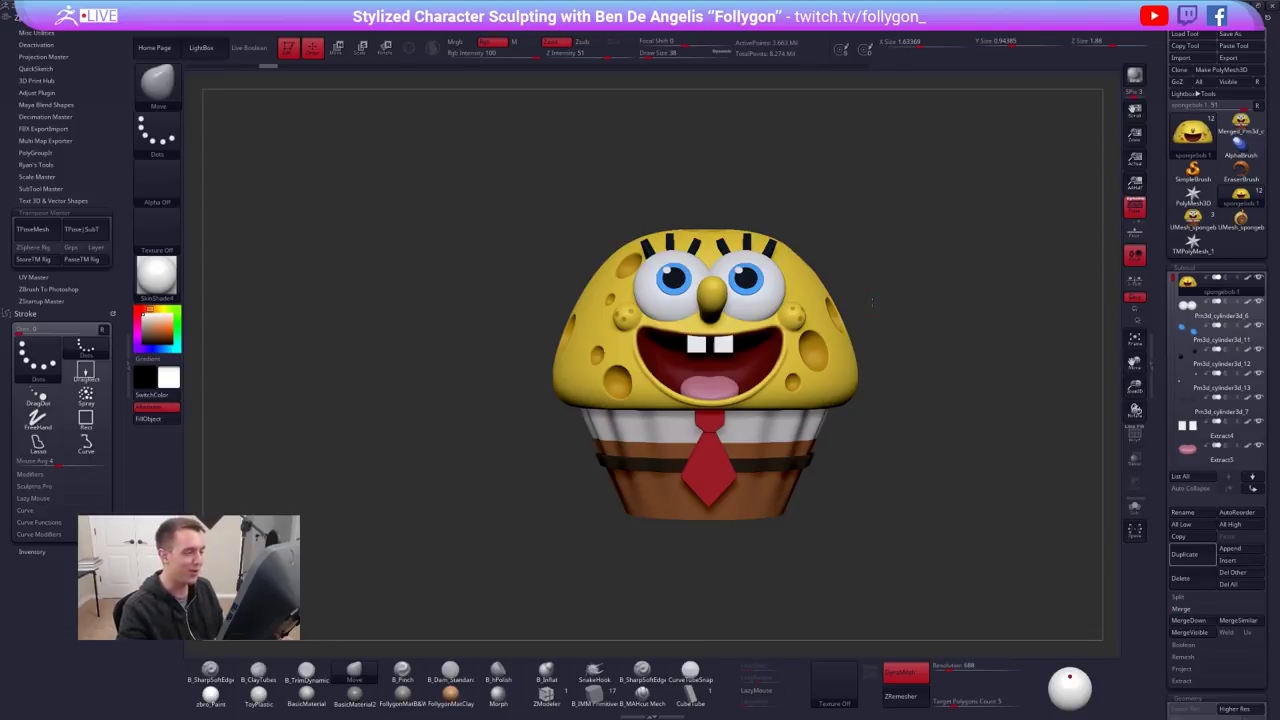
pyautogui.keyDown('alt'); pyautogui.moveTo(873, 302); pyautogui.dragTo(898, 293); pyautogui.keyUp('alt')
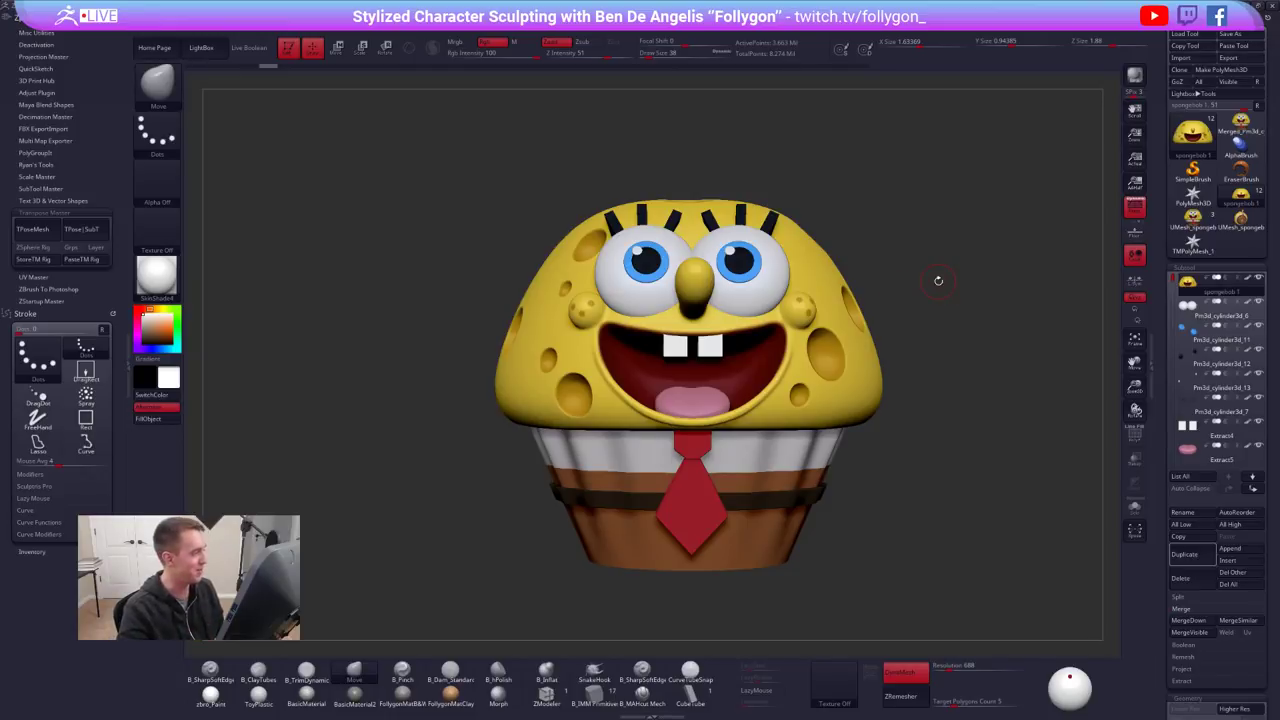
# Show only the yellow head subtool, duplicate it and save the file
pyautogui.moveTo(1192, 284)
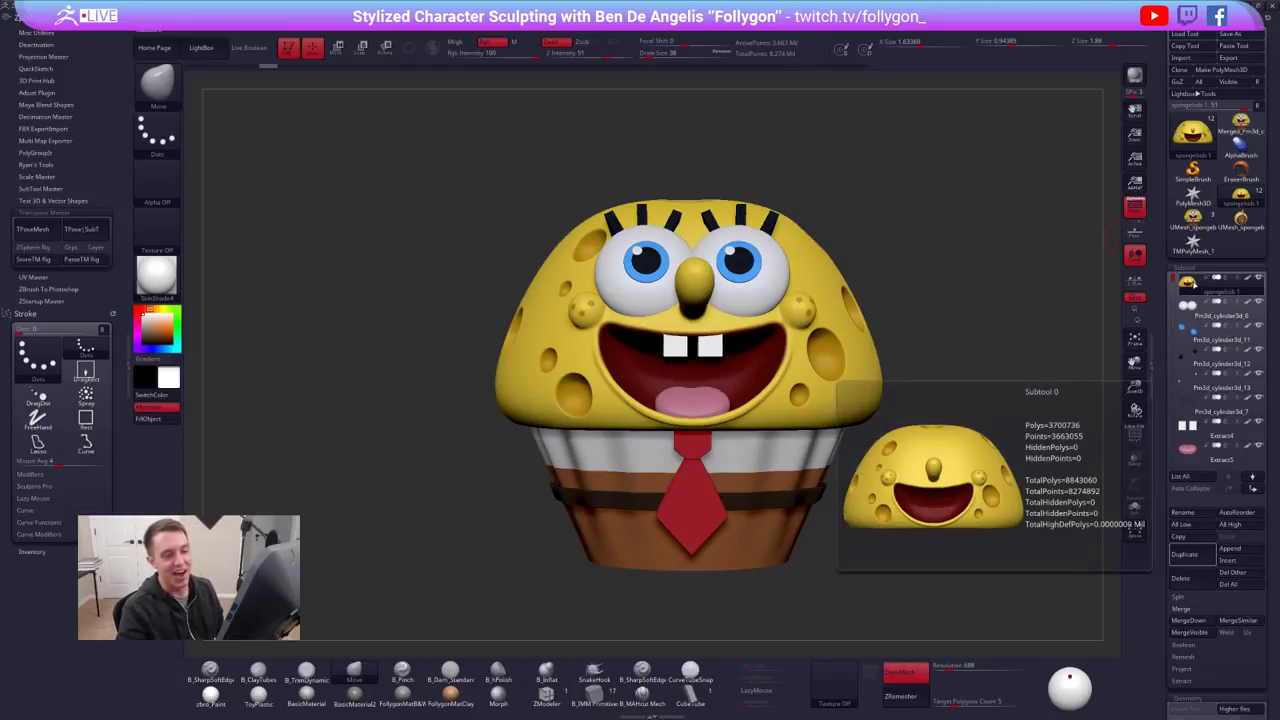
pyautogui.keyDown('shift'); pyautogui.click(1259, 278); pyautogui.keyUp('shift')
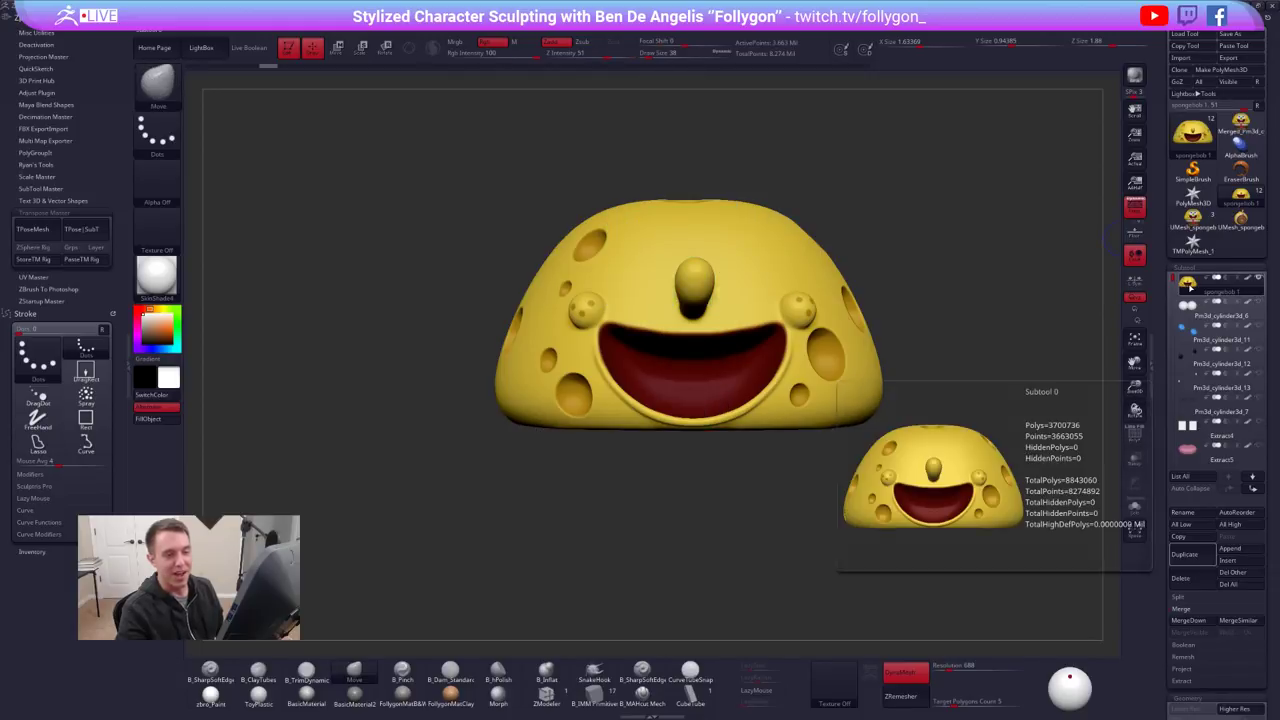
pyautogui.moveTo(1201, 293)
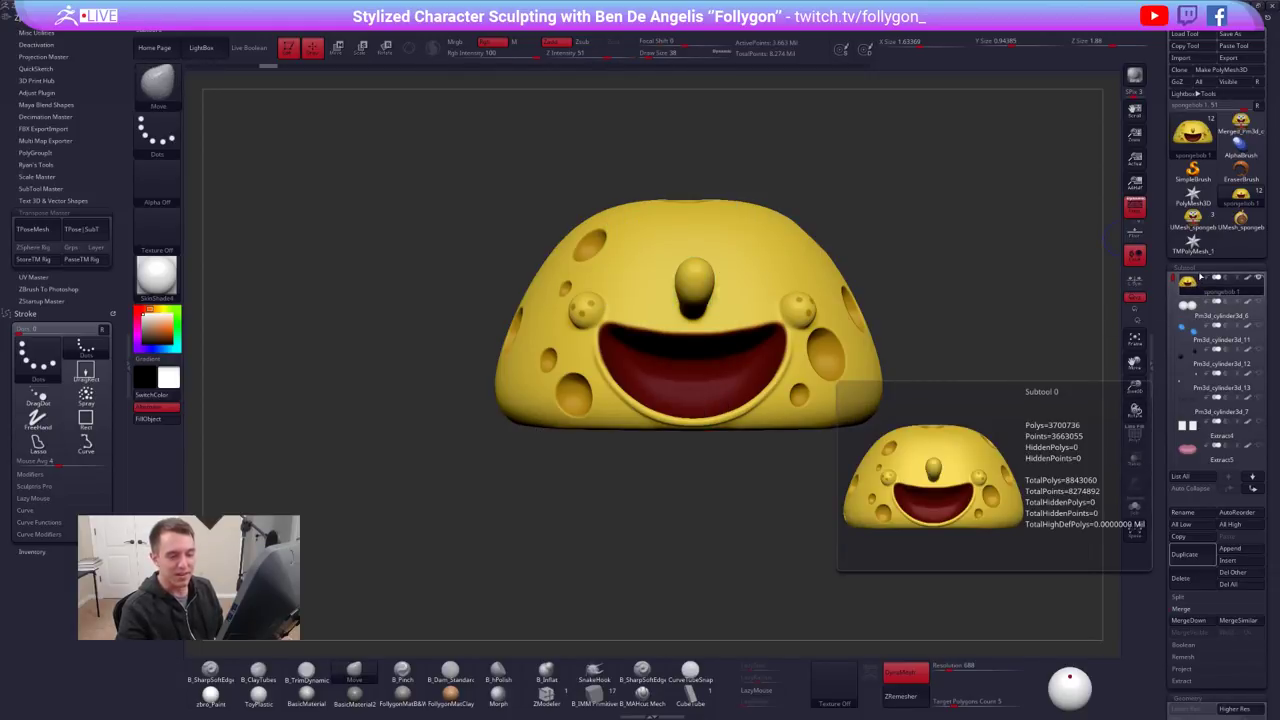
pyautogui.hotkey('shift', 'f')
pyautogui.hotkey('shift', 'f')
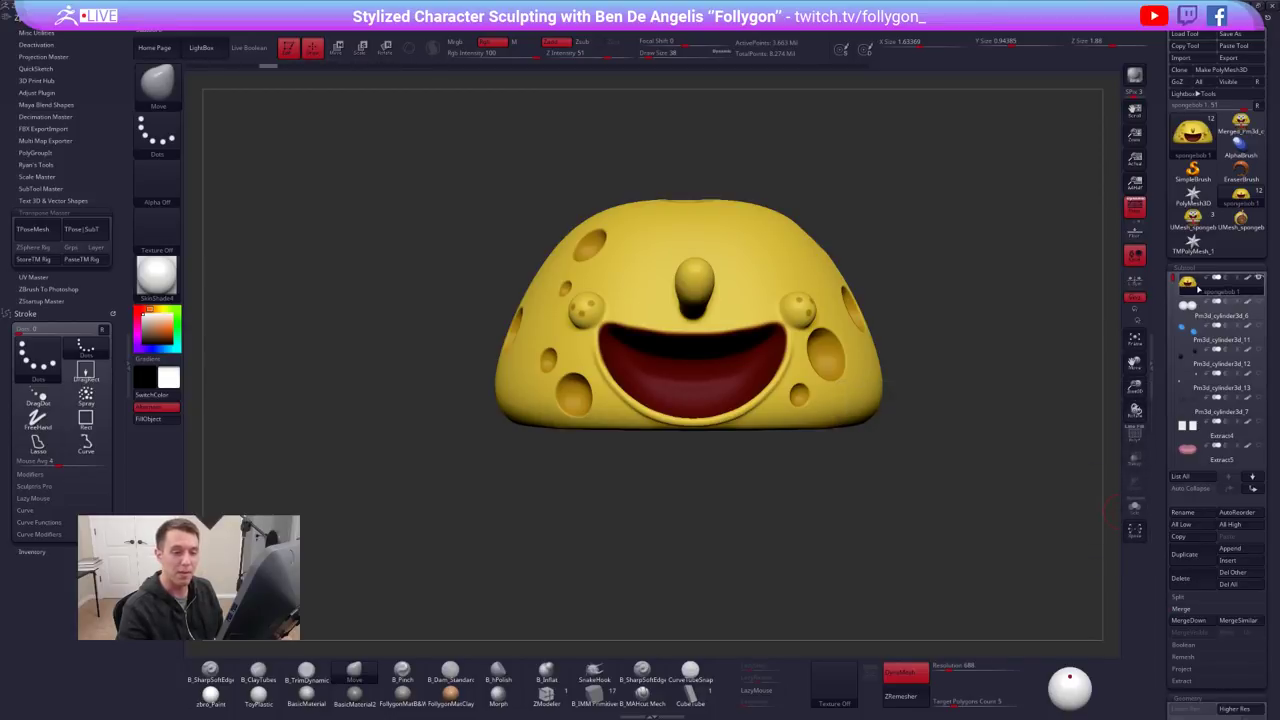
pyautogui.click(1184, 554)
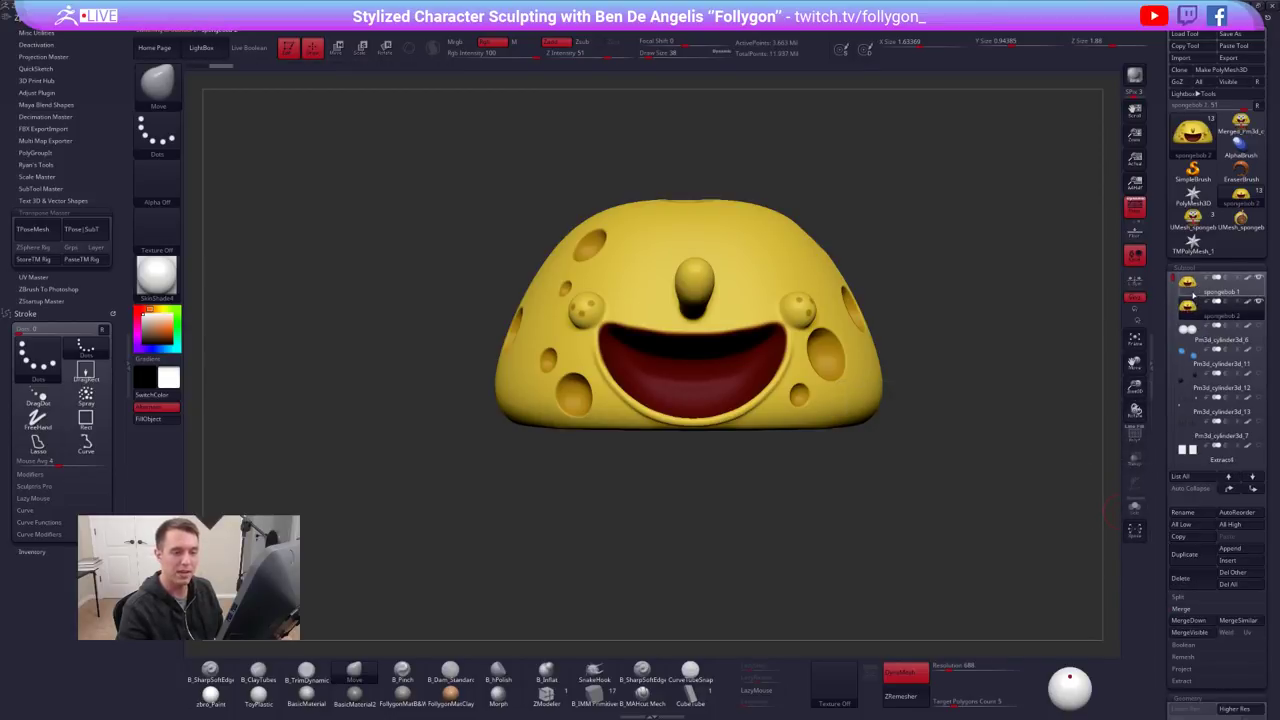
pyautogui.hotkey('ctrl', 's')
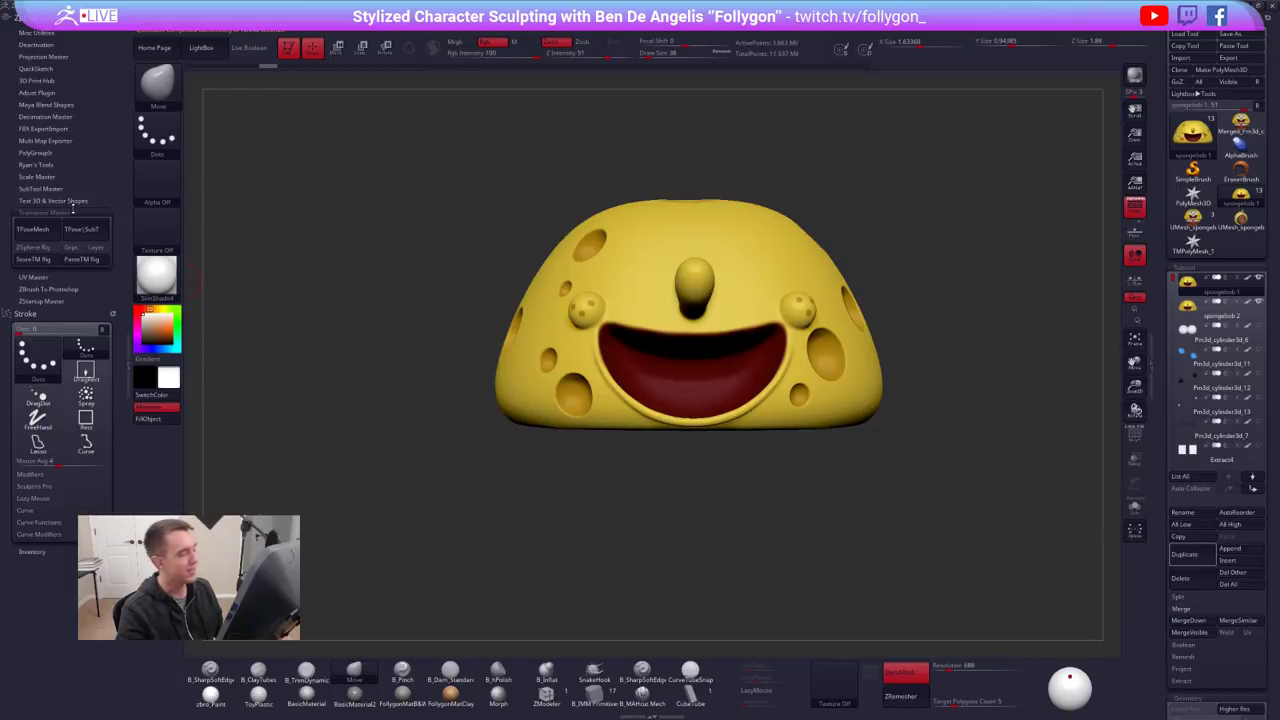
# Open the Decimation Master settings and examine the original head subtool's wireframe density at an angle
pyautogui.click(72, 211)
pyautogui.click(62, 116)
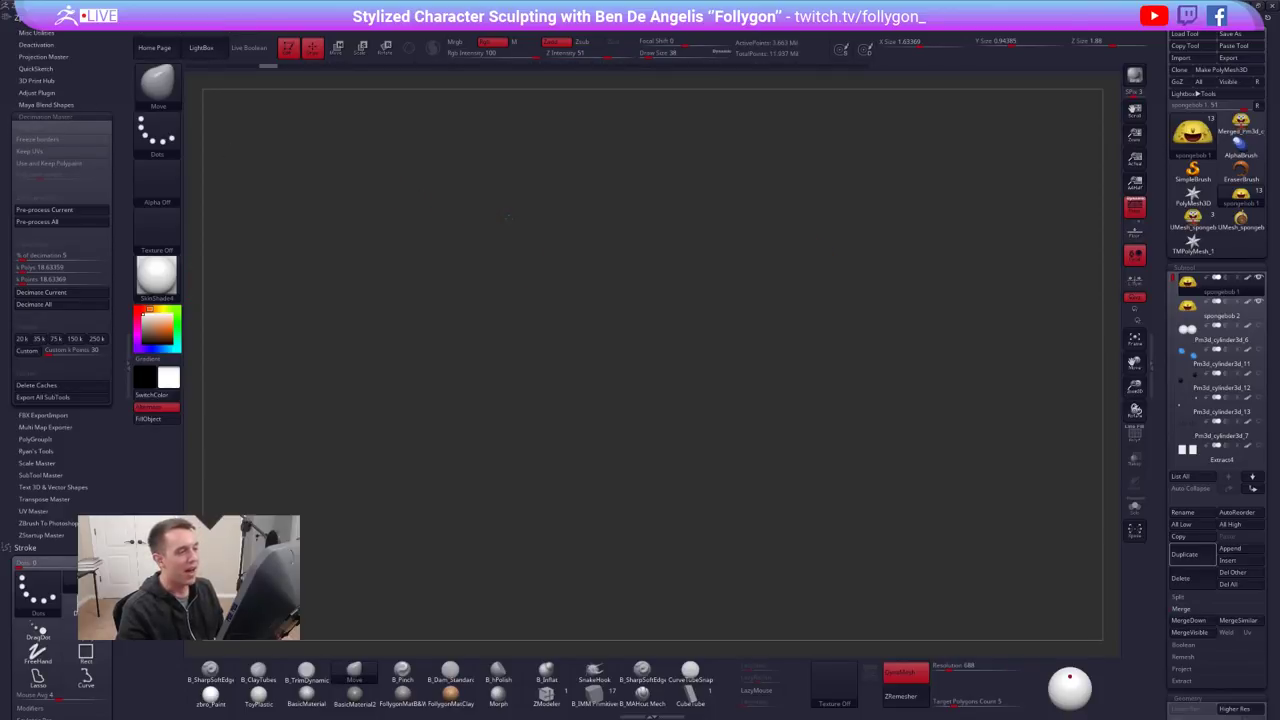
pyautogui.moveTo(509, 219); pyautogui.dragTo(572, 244)
pyautogui.hotkey('shift', 'f')
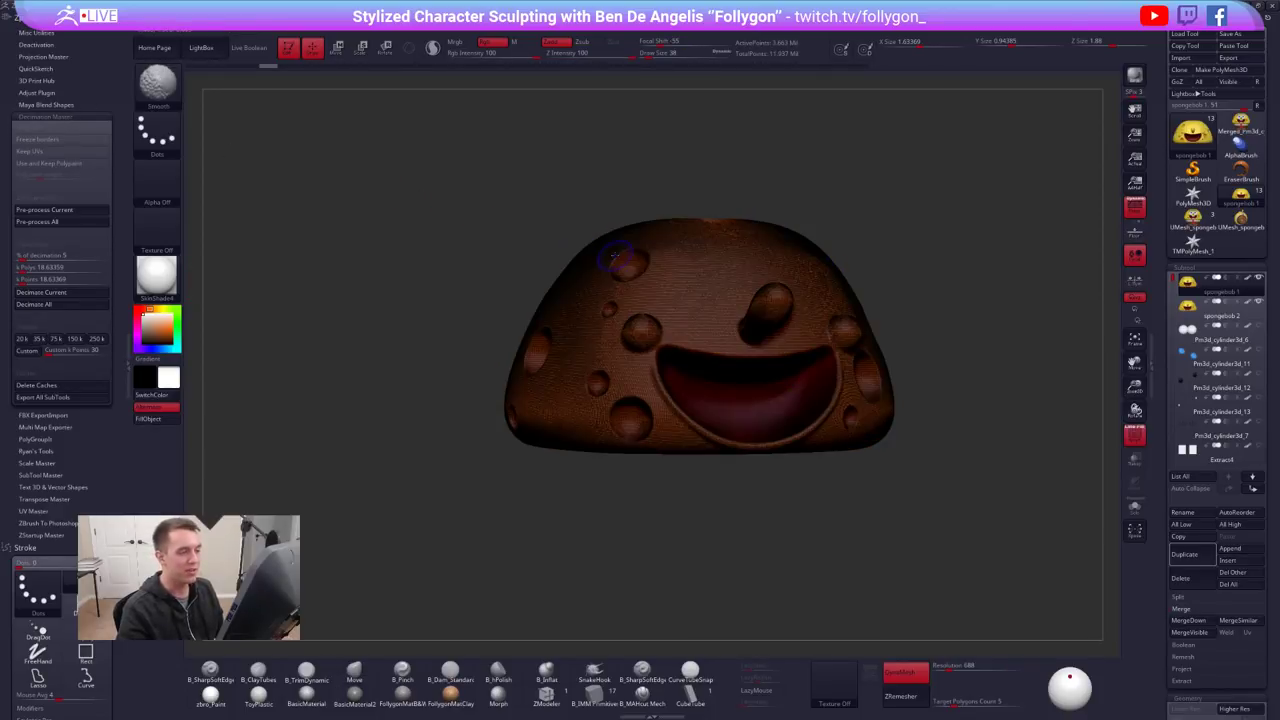
pyautogui.hotkey('shift', 'f')
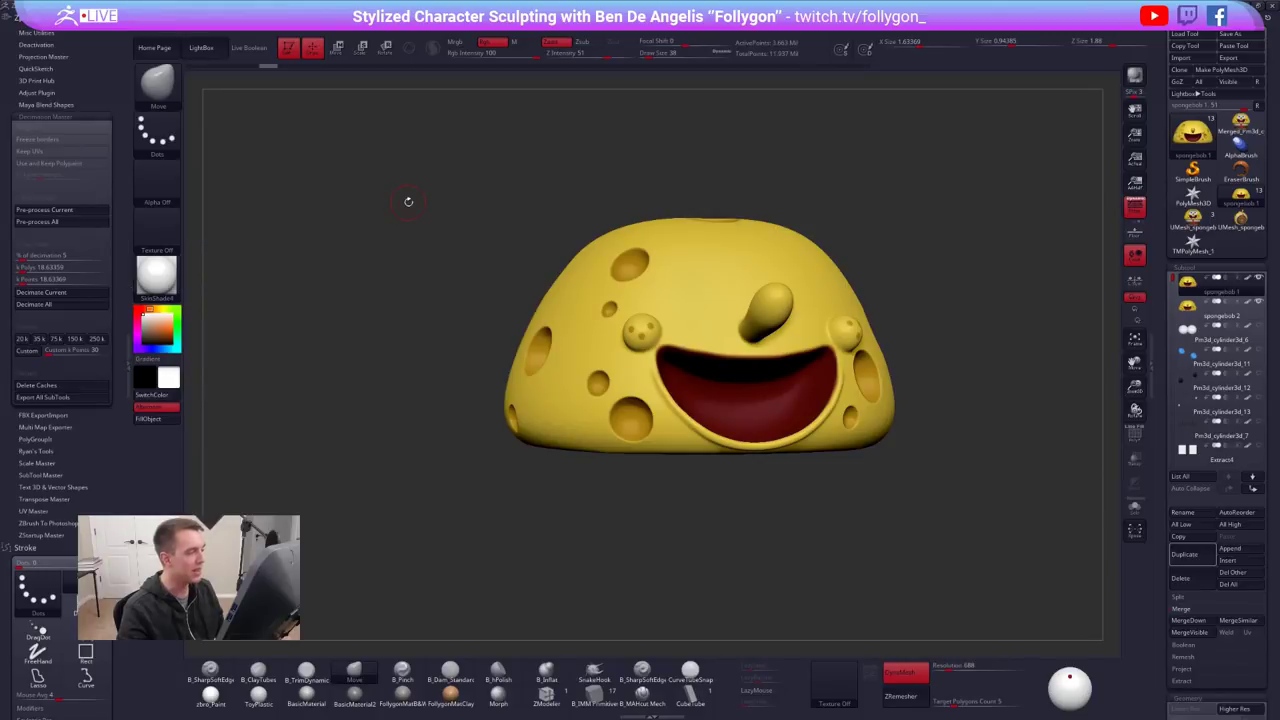
# Step through the head subtool's undo history to an unpainted, lower-resolution version of the mesh
pyautogui.hotkey('ctrl', 'shift')
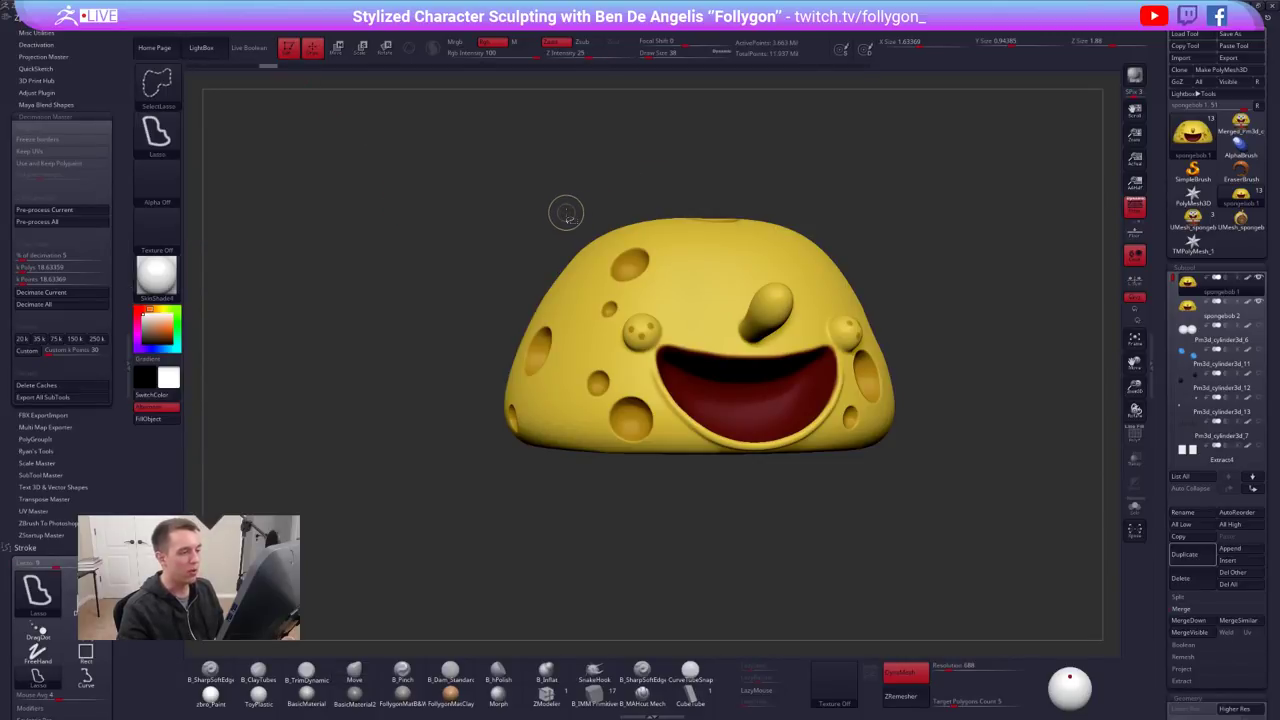
pyautogui.keyDown('ctrl'); pyautogui.keyDown('shift'); pyautogui.click(565, 211); pyautogui.keyUp('shift'); pyautogui.keyUp('ctrl')
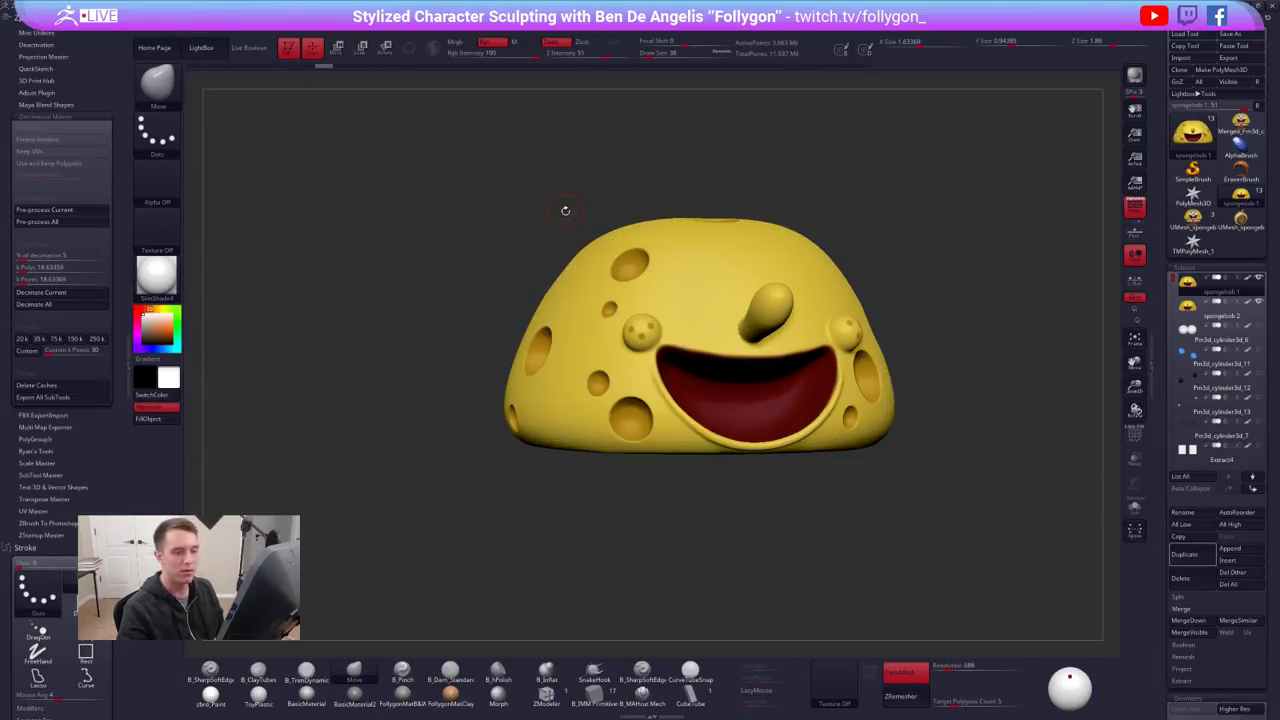
pyautogui.keyDown('alt'); pyautogui.moveTo(516, 221); pyautogui.dragTo(560, 229); pyautogui.keyUp('alt')
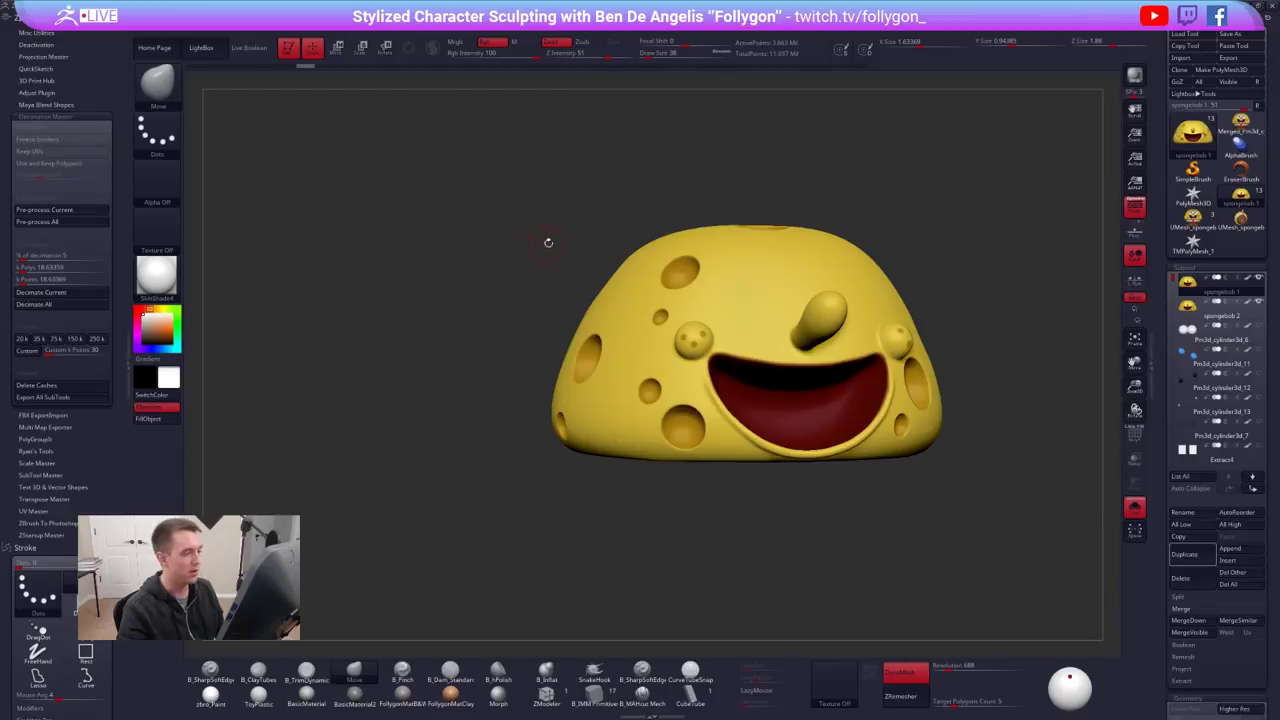
pyautogui.keyDown('alt'); pyautogui.moveTo(550, 242); pyautogui.dragTo(523, 251); pyautogui.keyUp('alt')
pyautogui.hotkey('shift', 'f')
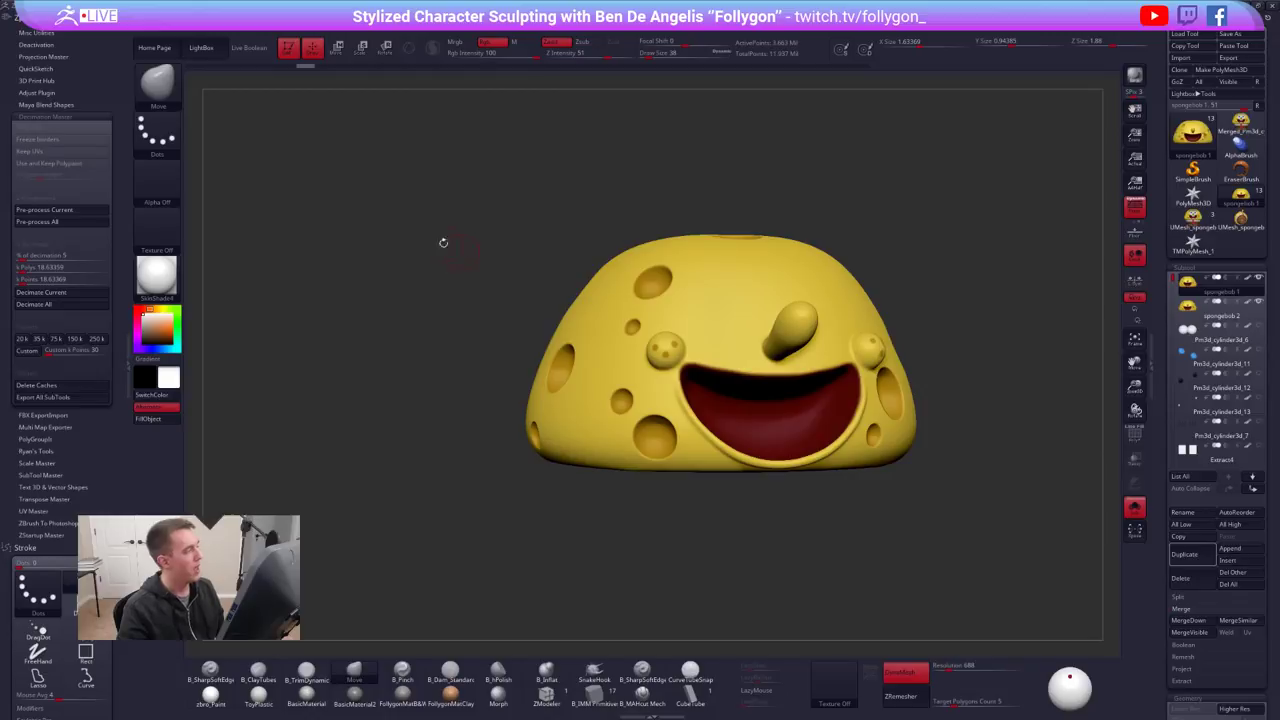
pyautogui.hotkey('ctrl', 'shift', 'z')
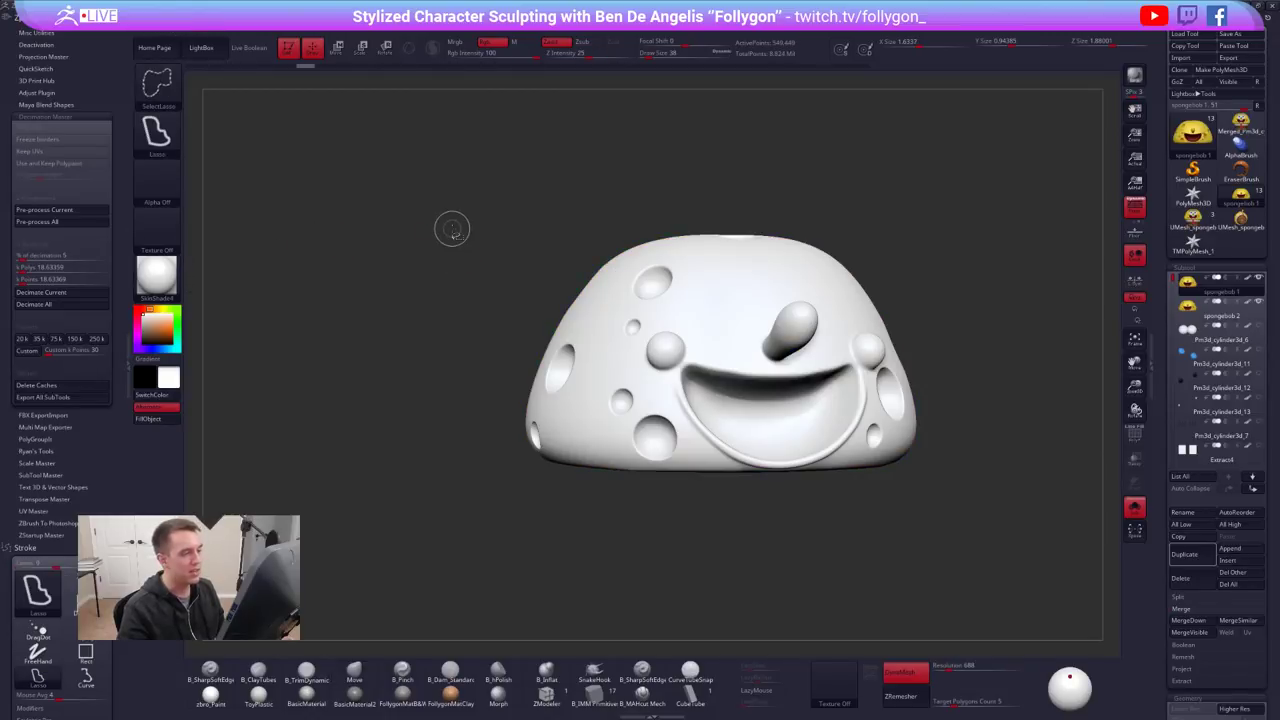
# Compare the wireframes of the head's undo history versions and return to an unpainted, medium-resolution version of the mesh
pyautogui.hotkey('shift', 'f')
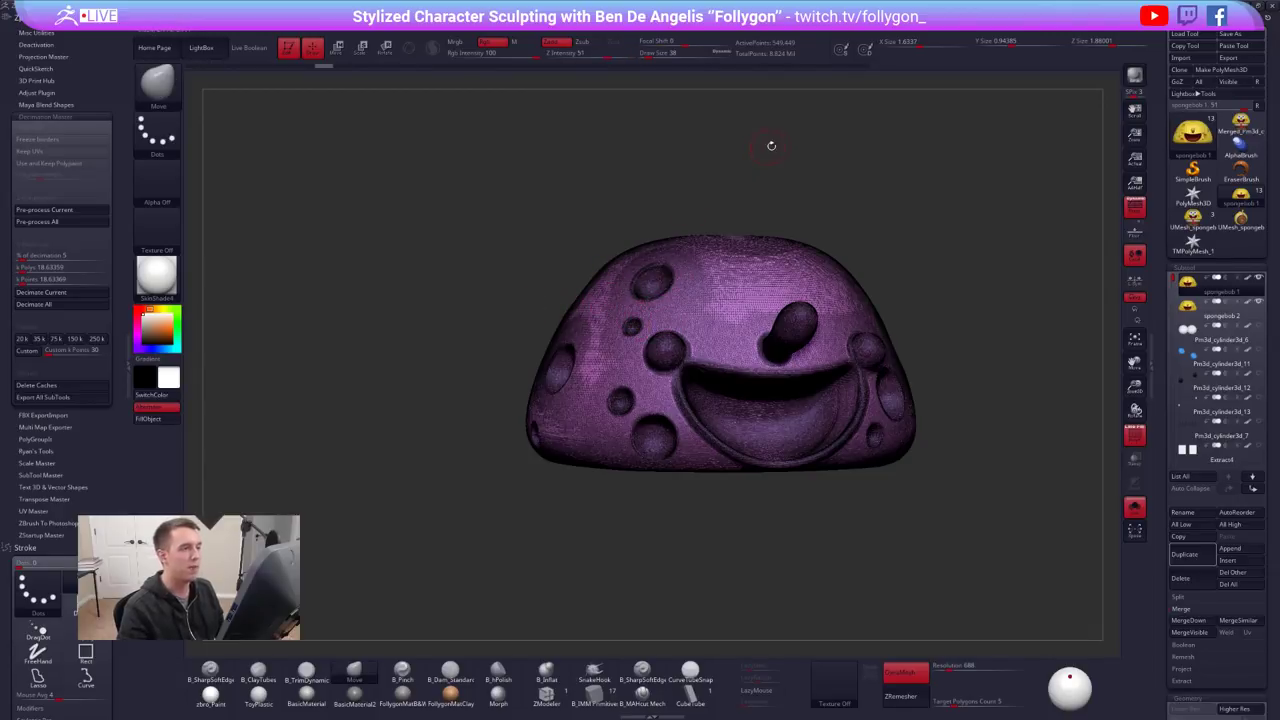
pyautogui.hotkey('shift', 'f')
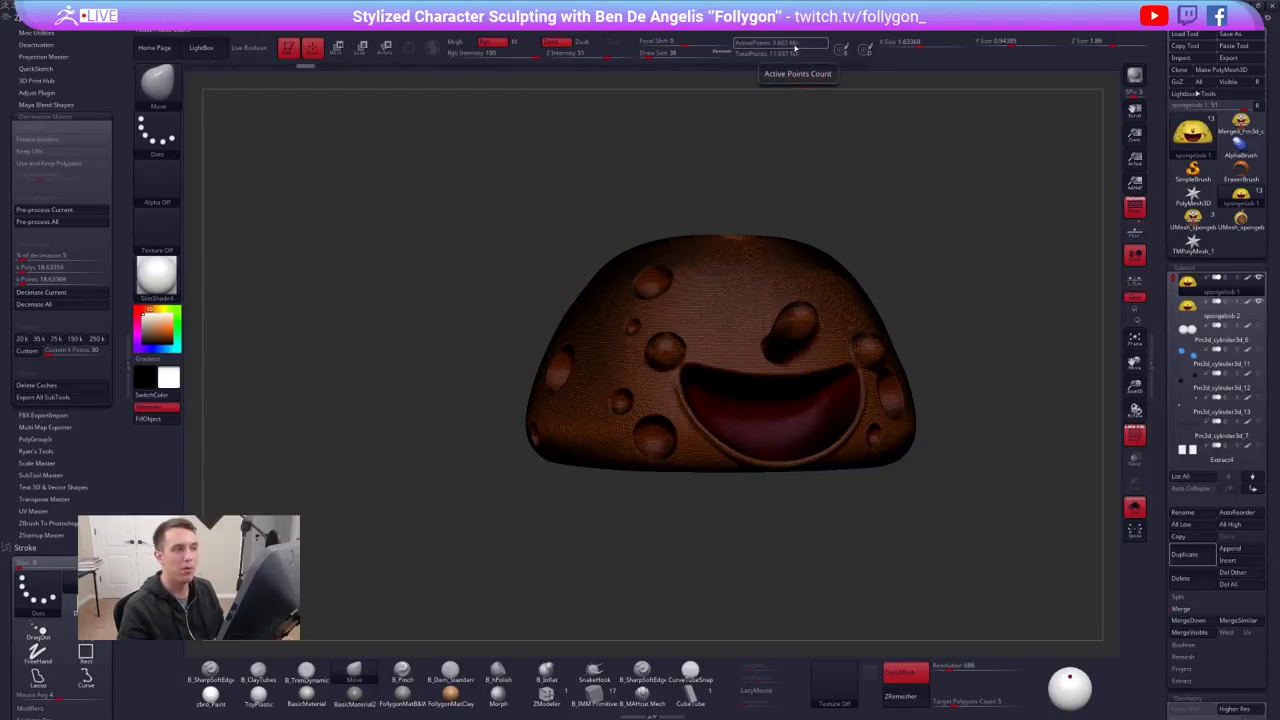
pyautogui.hotkey('ctrl', 'shift')
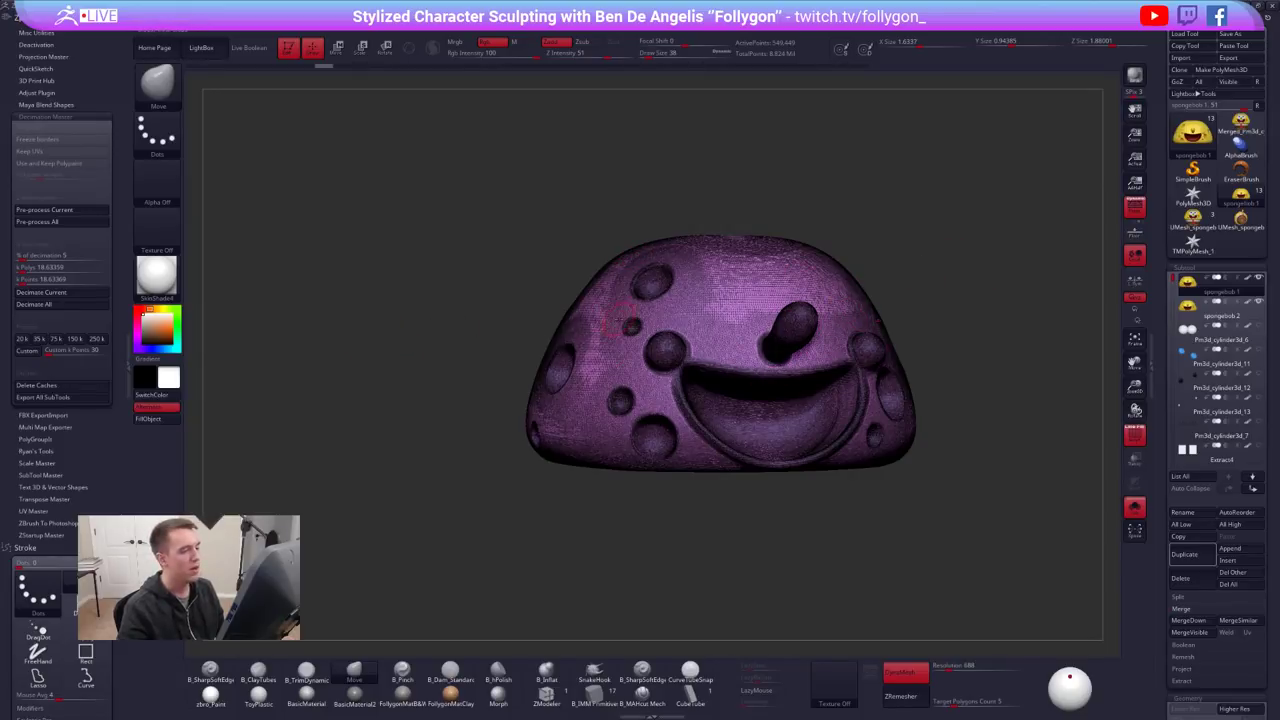
pyautogui.hotkey('ctrl', 'shift', 'z')
pyautogui.hotkey('ctrl', 'w')
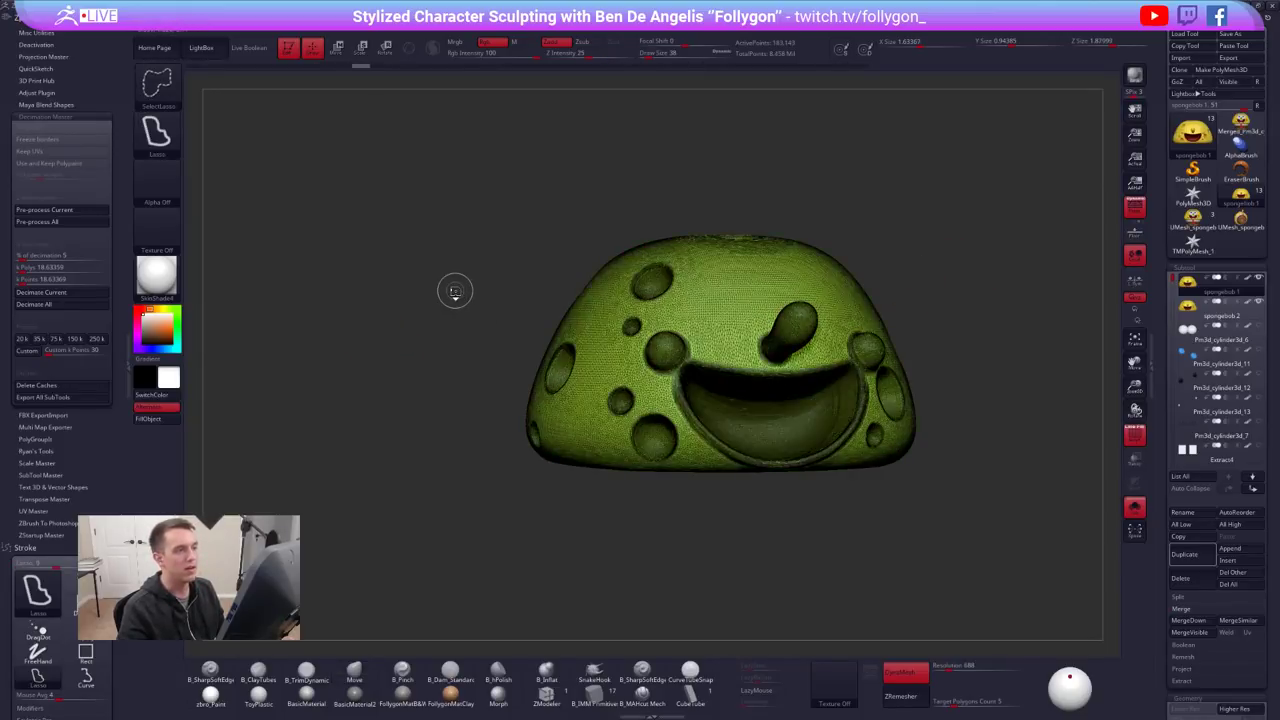
pyautogui.hotkey('shift', 'f')
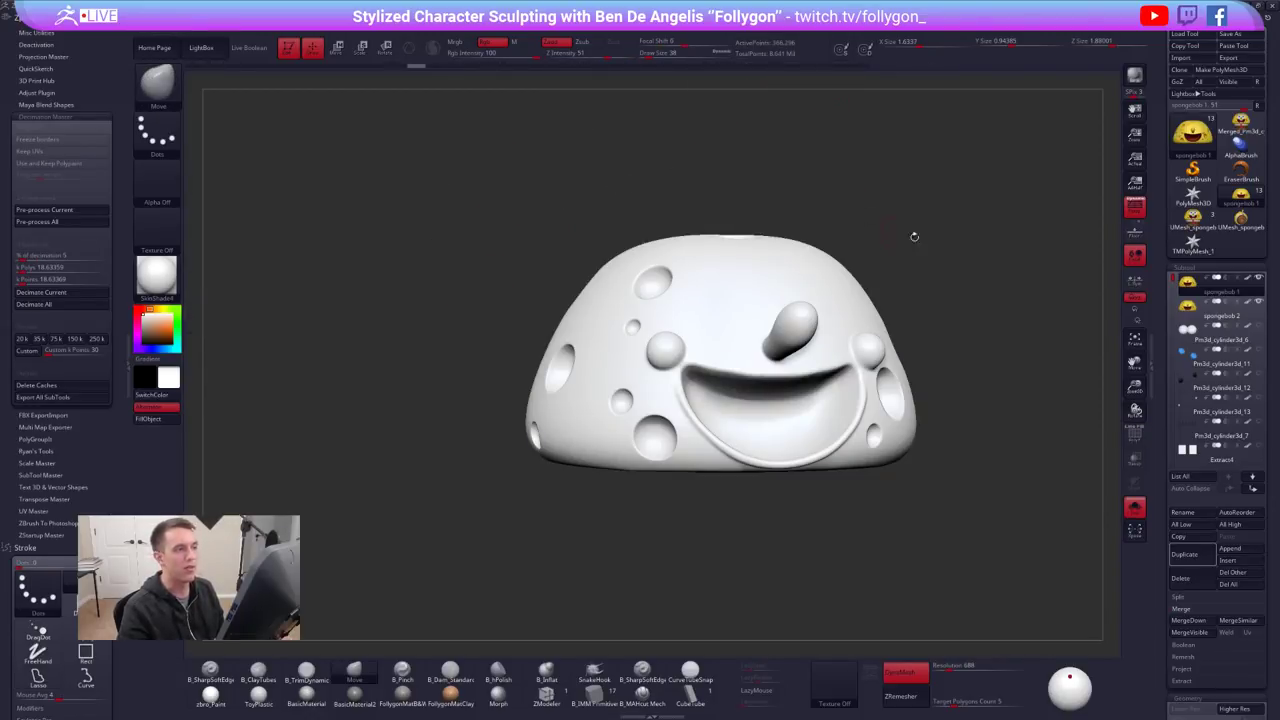
# Examine the unpainted head's wireframe density up close from the front and the side
pyautogui.keyDown('alt'); pyautogui.moveTo(797, 214); pyautogui.dragTo(732, 209); pyautogui.keyUp('alt')
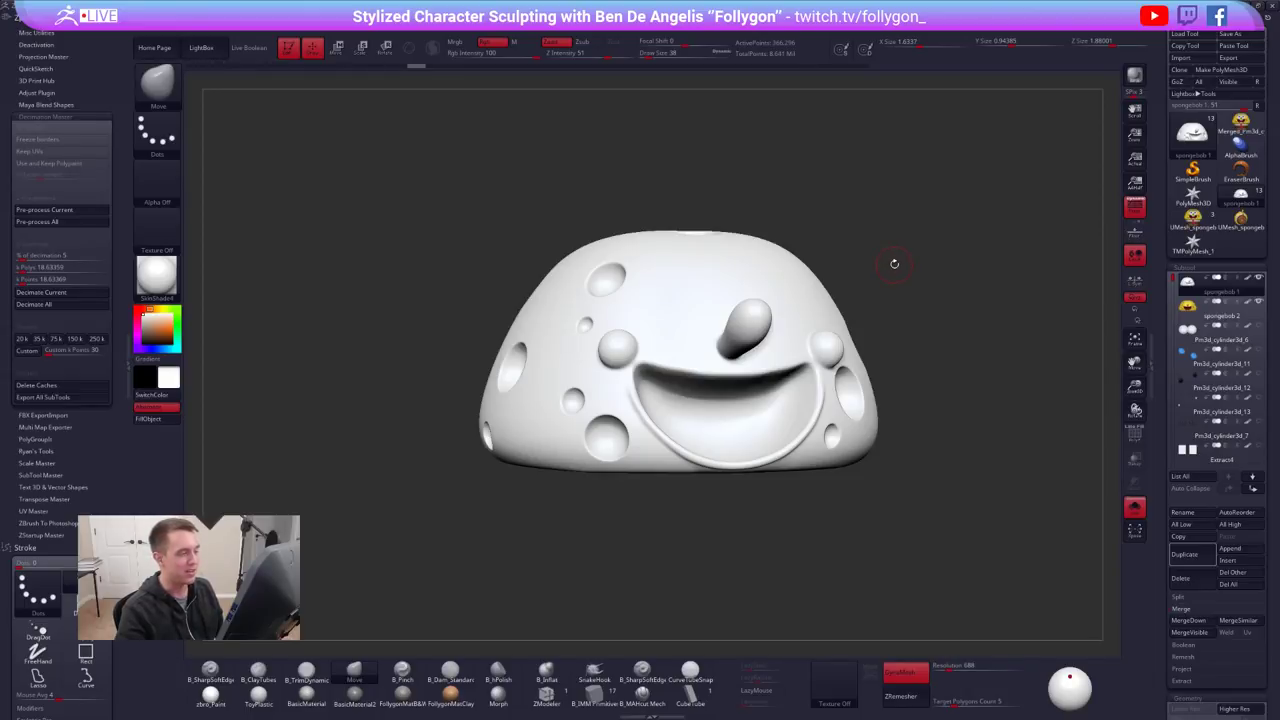
pyautogui.moveTo(873, 266)
pyautogui.keyDown('alt'); pyautogui.mouseDown()
pyautogui.moveTo(921, 294)
pyautogui.moveTo(908, 283)
pyautogui.mouseUp(); pyautogui.keyUp('alt')
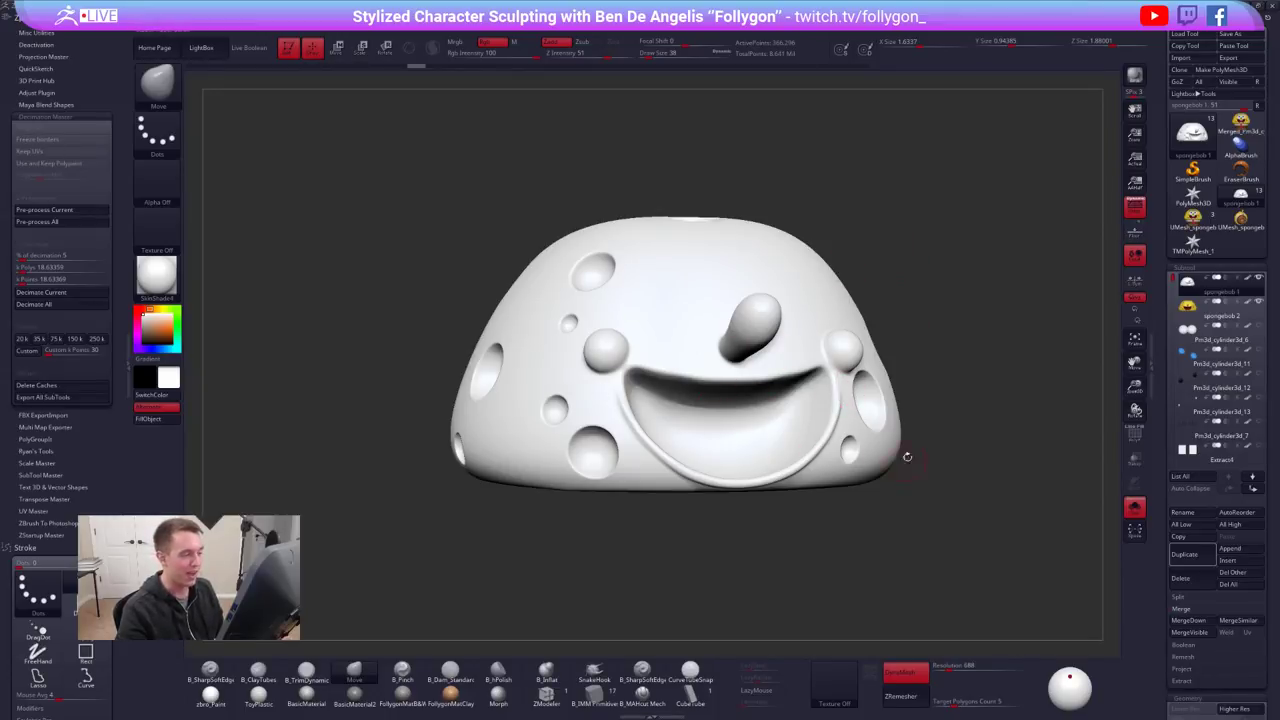
pyautogui.keyDown('ctrl'); pyautogui.moveTo(644, 312); pyautogui.dragTo(666, 322, button='right'); pyautogui.keyUp('ctrl')
pyautogui.hotkey('shift', 'f')
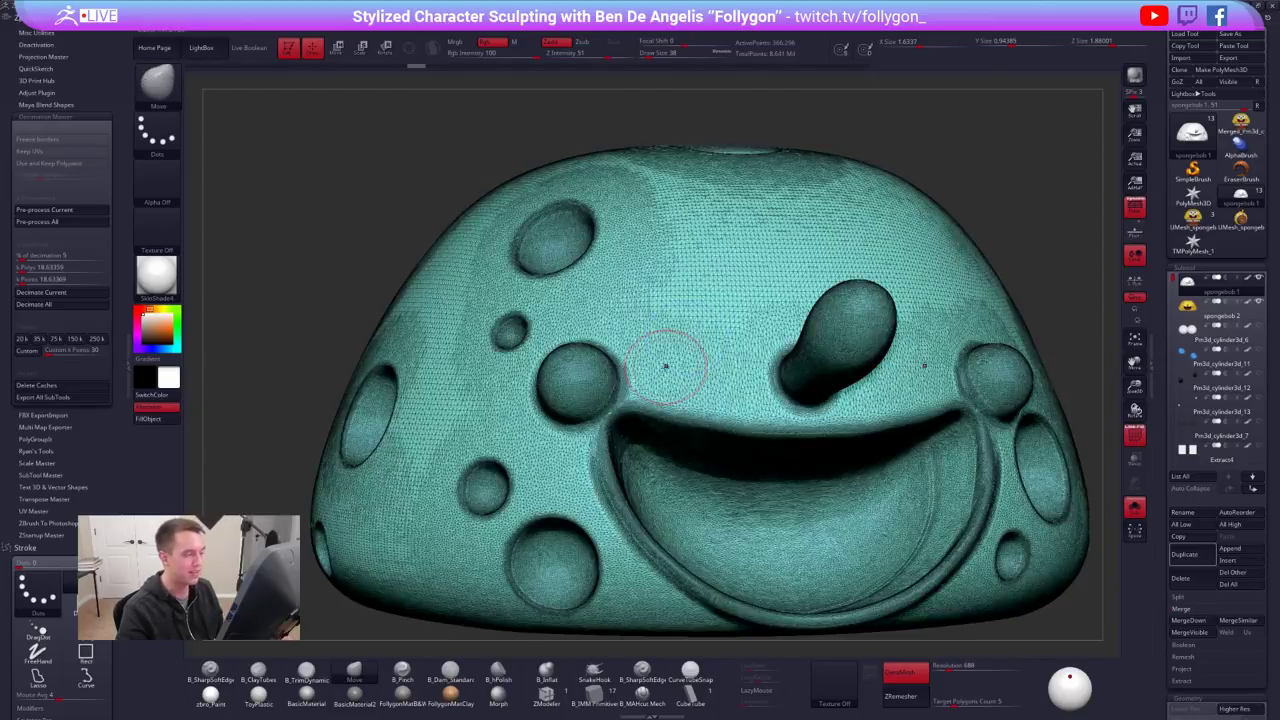
pyautogui.keyDown('alt'); pyautogui.moveTo(641, 405); pyautogui.dragTo(643, 363, button='right'); pyautogui.keyUp('alt')
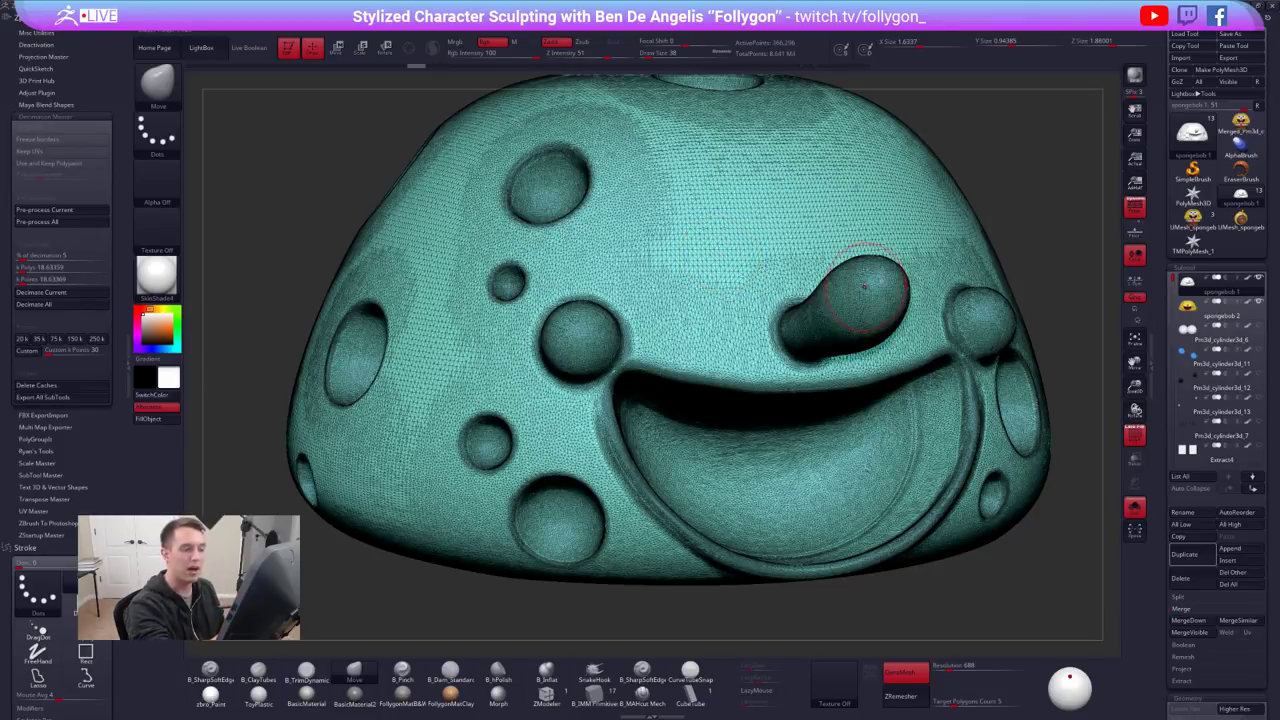
pyautogui.moveTo(864, 252); pyautogui.dragTo(975, 268, button='right')
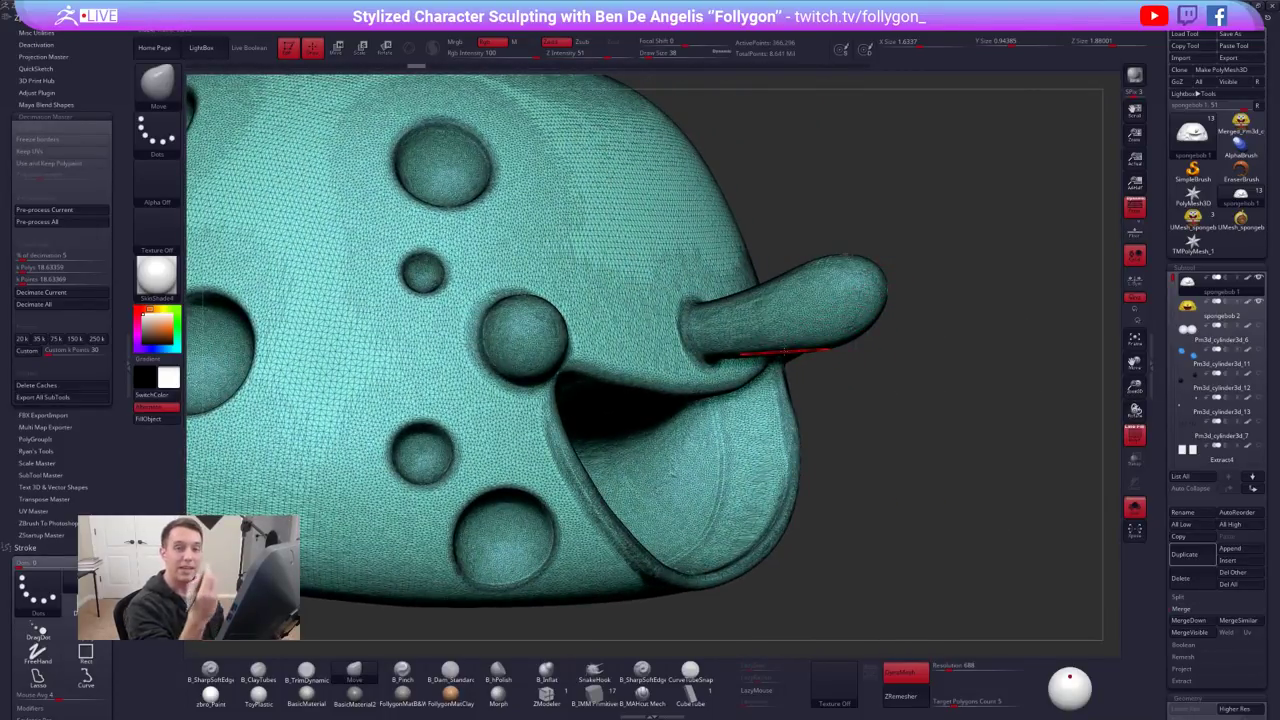
pyautogui.keyDown('alt'); pyautogui.moveTo(638, 340); pyautogui.dragTo(792, 434, button='right'); pyautogui.keyUp('alt')
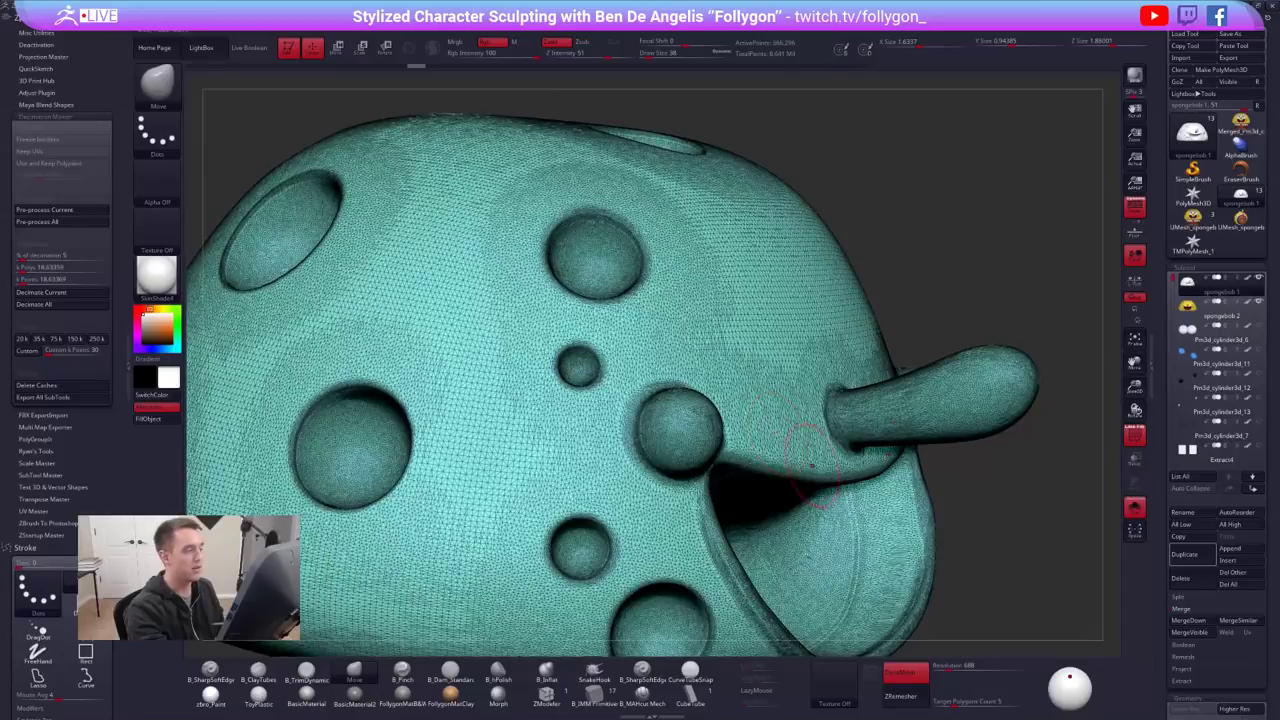
# Compare the wireframe with the plain surface around the cheek and pores, and across the whole unpainted head
pyautogui.hotkey('shift', 'f')
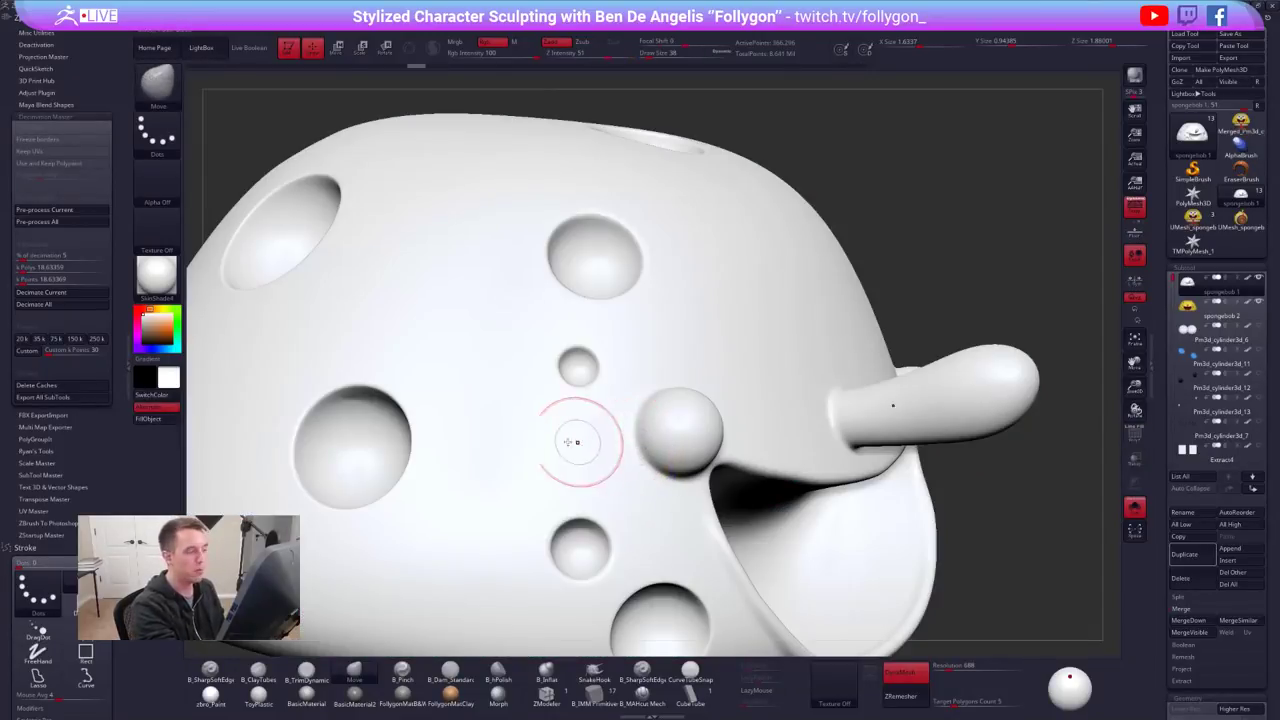
pyautogui.hotkey('shift', 'f')
pyautogui.moveTo(523, 398)
pyautogui.mouseDown(button='right')
pyautogui.moveTo(555, 354)
pyautogui.moveTo(586, 406)
pyautogui.moveTo(557, 329)
pyautogui.mouseUp(button='right')
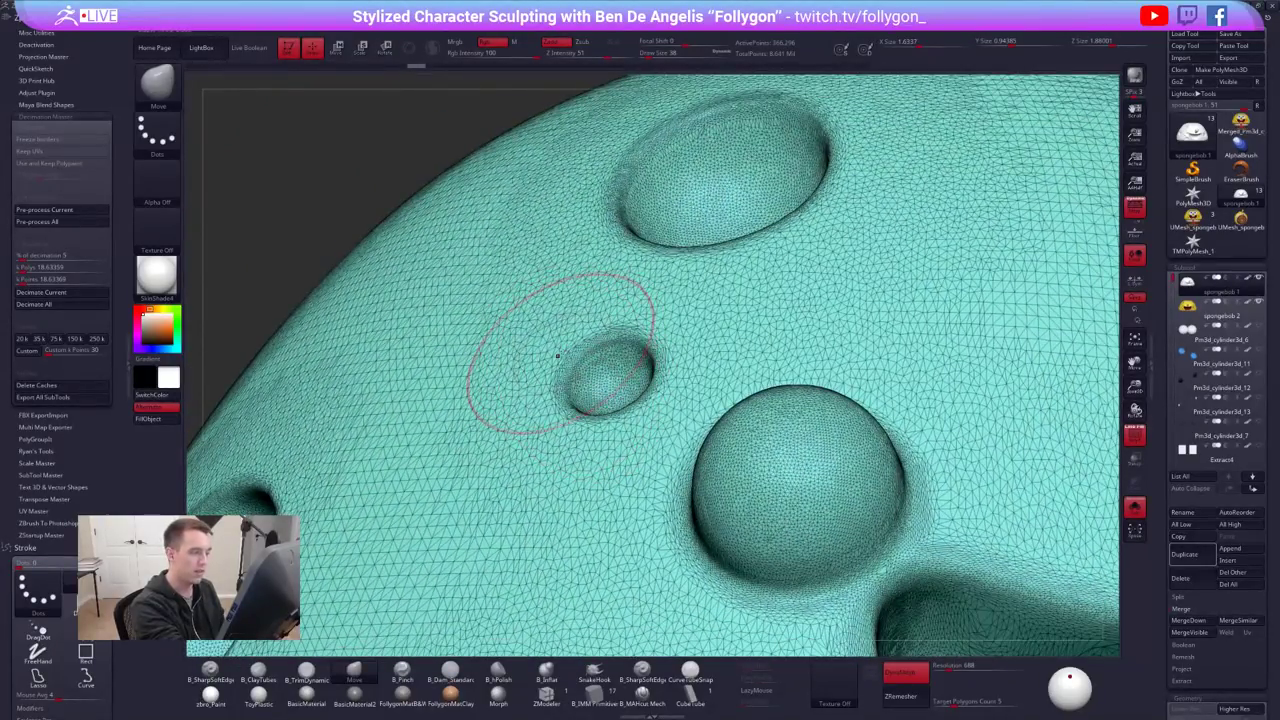
pyautogui.hotkey('shift', 'f')
pyautogui.moveTo(766, 339); pyautogui.dragTo(735, 268, button='right')
pyautogui.moveTo(900, 462)
pyautogui.mouseDown(button='right')
pyautogui.moveTo(777, 443)
pyautogui.moveTo(820, 457)
pyautogui.moveTo(856, 528)
pyautogui.mouseUp(button='right')
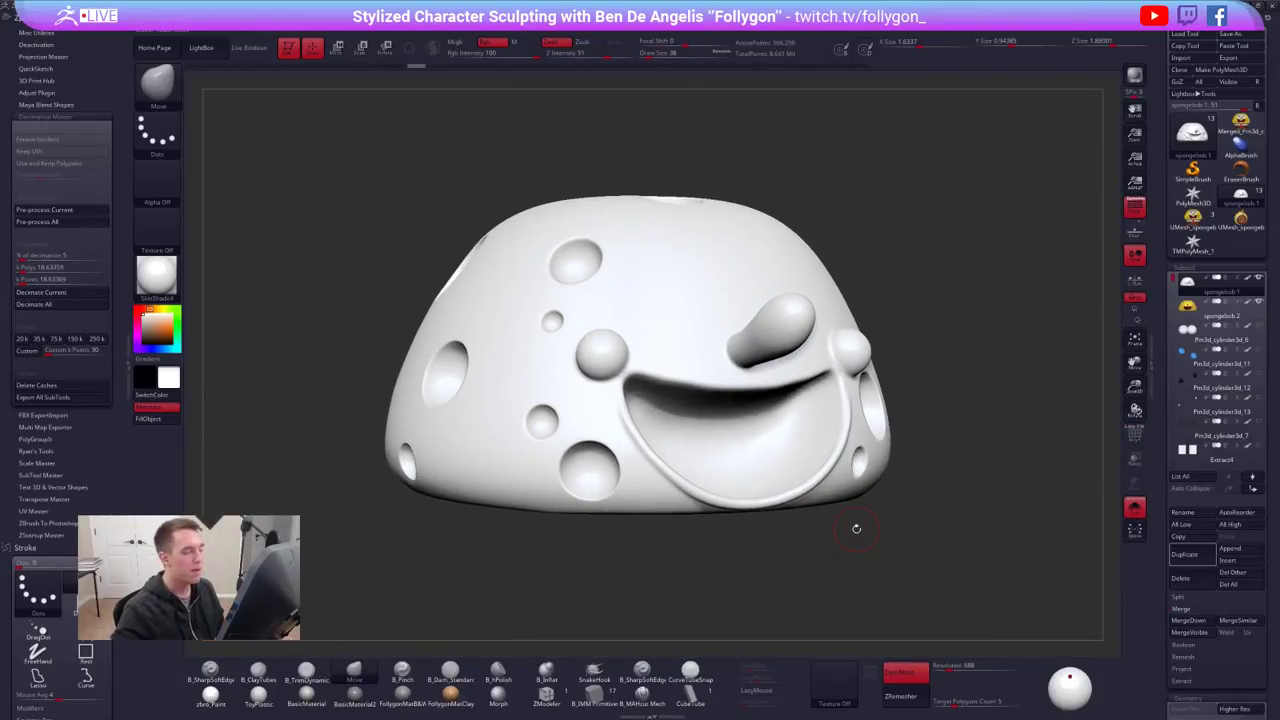
pyautogui.hotkey('shift', 'f')
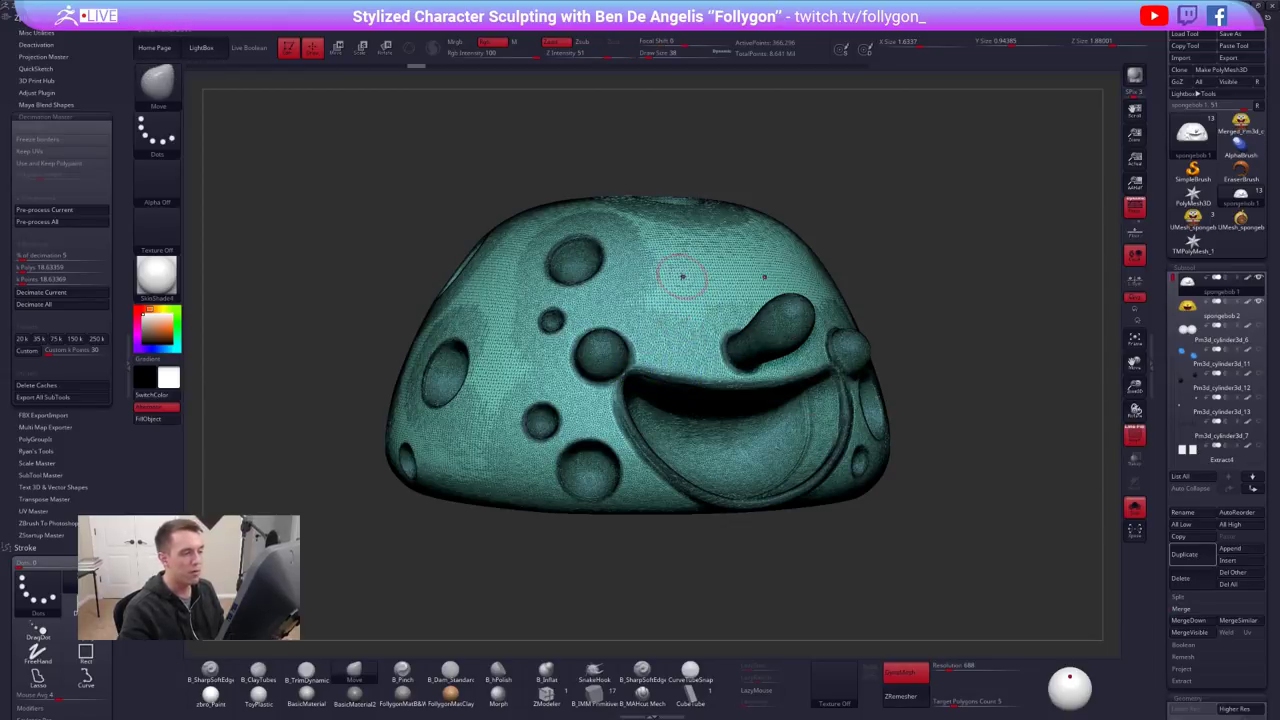
pyautogui.moveTo(685, 298)
pyautogui.keyDown('ctrl'); pyautogui.mouseDown(button='right')
pyautogui.moveTo(676, 312)
pyautogui.moveTo(694, 312)
pyautogui.mouseUp(button='right'); pyautogui.keyUp('ctrl')
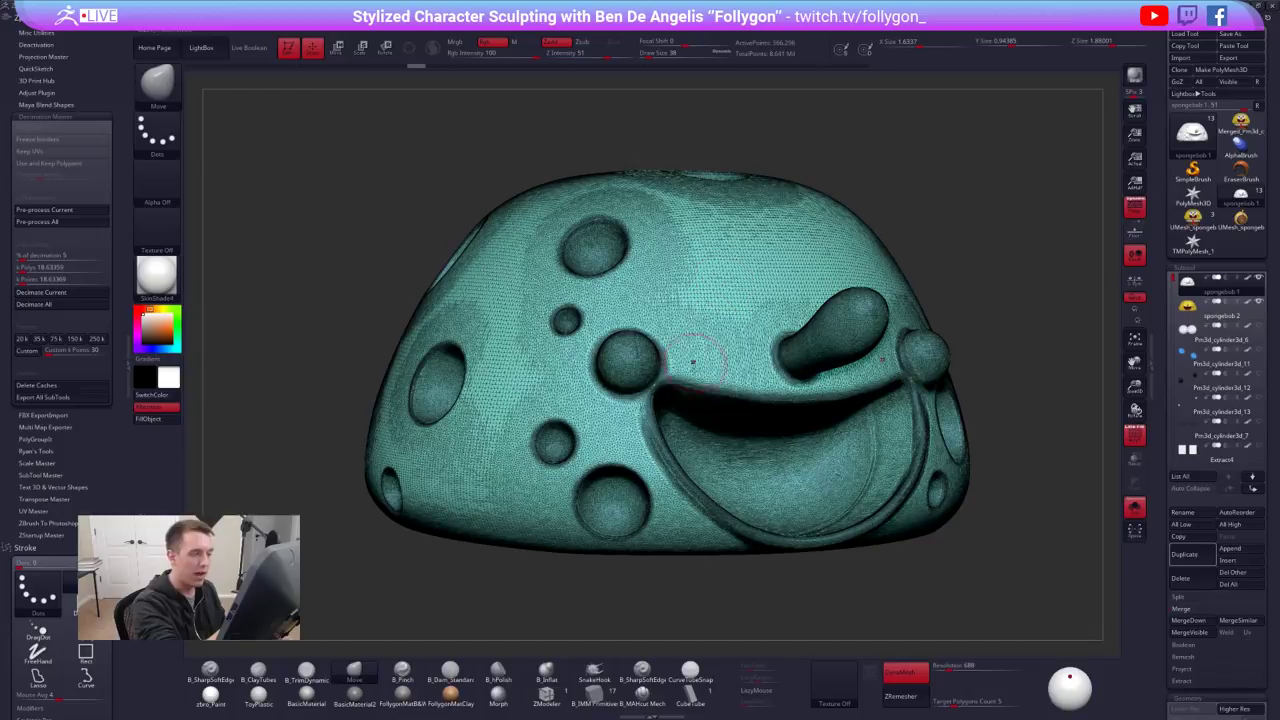
pyautogui.hotkey('shift', 'f')
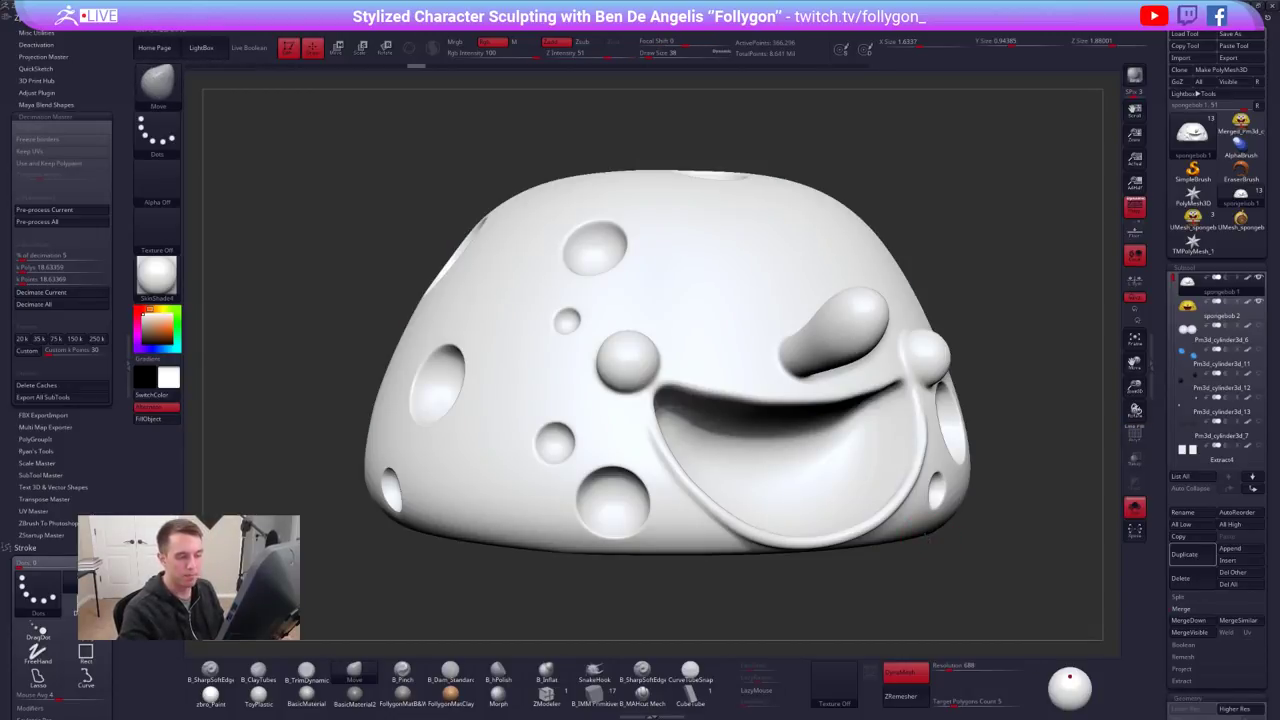
pyautogui.keyDown('ctrl'); pyautogui.moveTo(928, 538); pyautogui.dragTo(954, 481, button='right'); pyautogui.keyUp('ctrl')
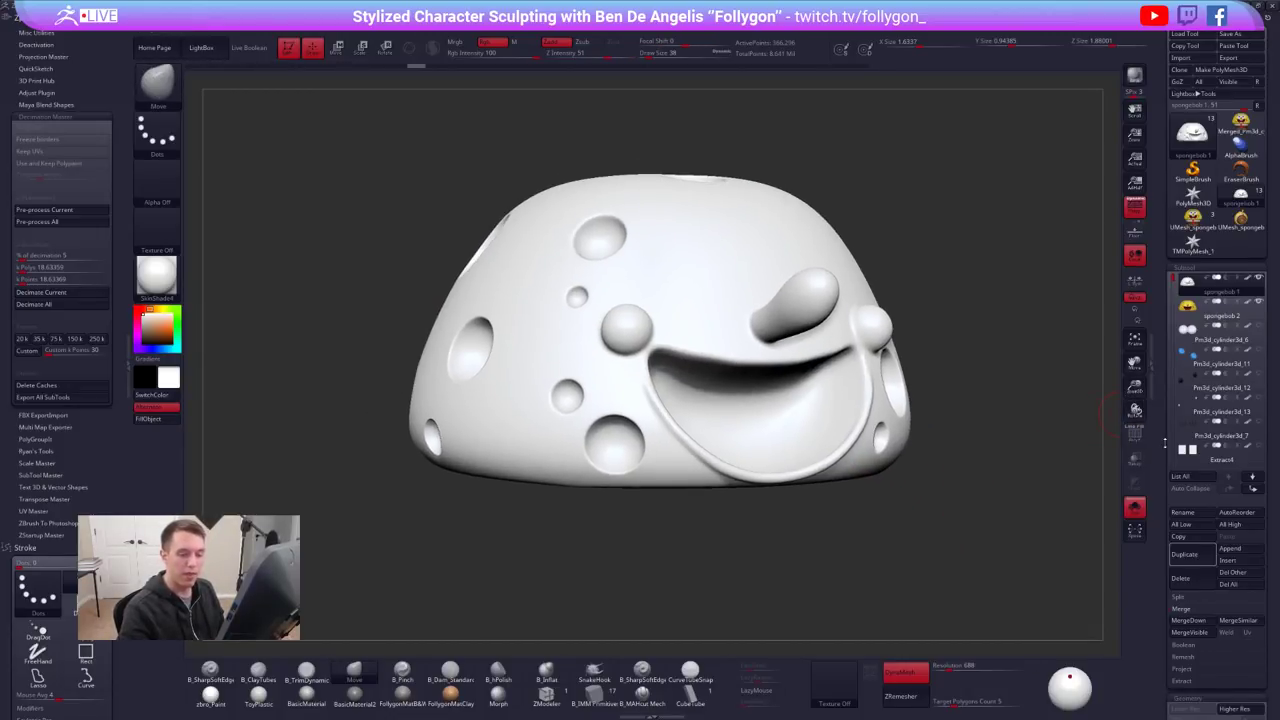
# Compare the dense painted head subtool with the unpainted one, ending on the unpainted head
pyautogui.scroll(-3, 1166, 441)
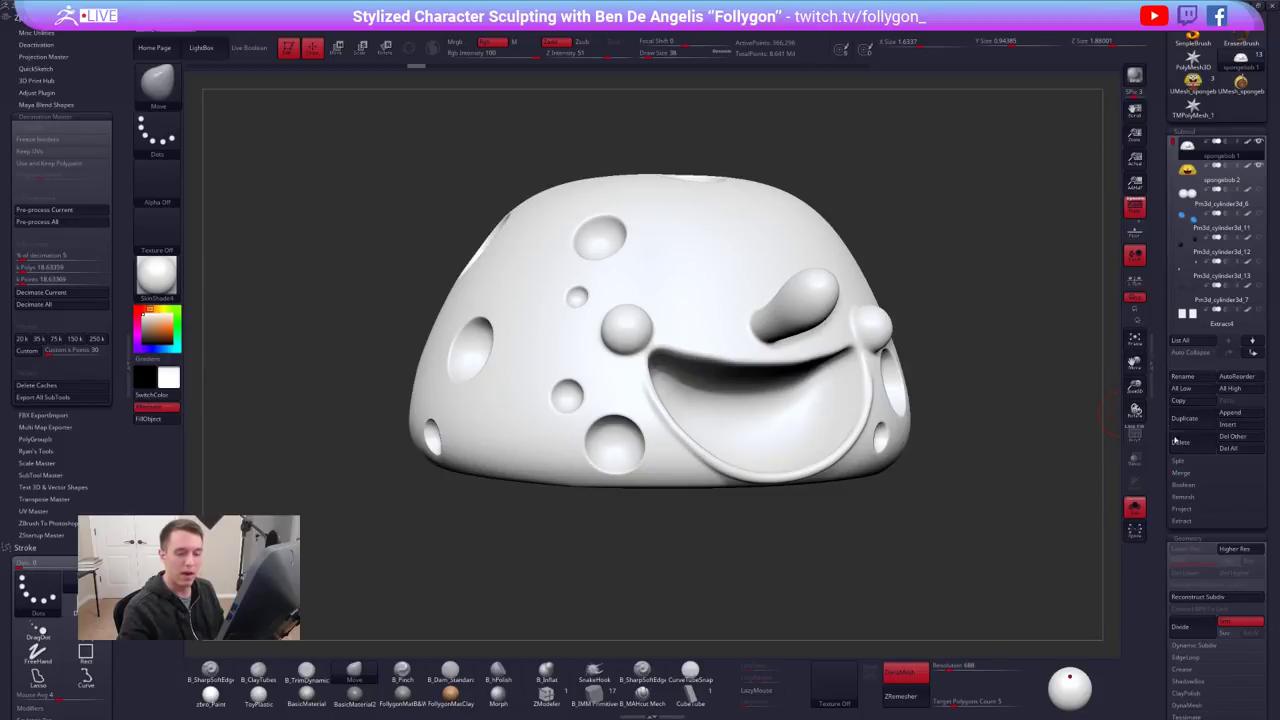
pyautogui.scroll(3, 1176, 441)
pyautogui.click(1195, 315)
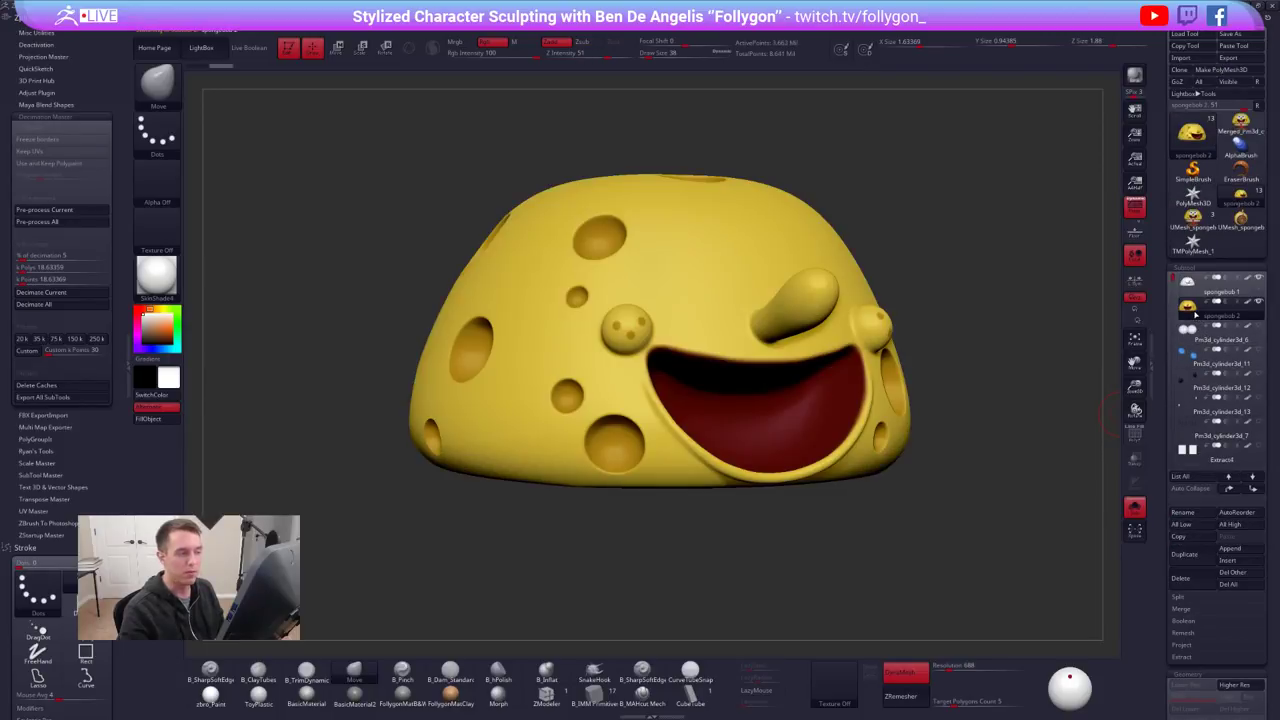
pyautogui.click(1249, 283)
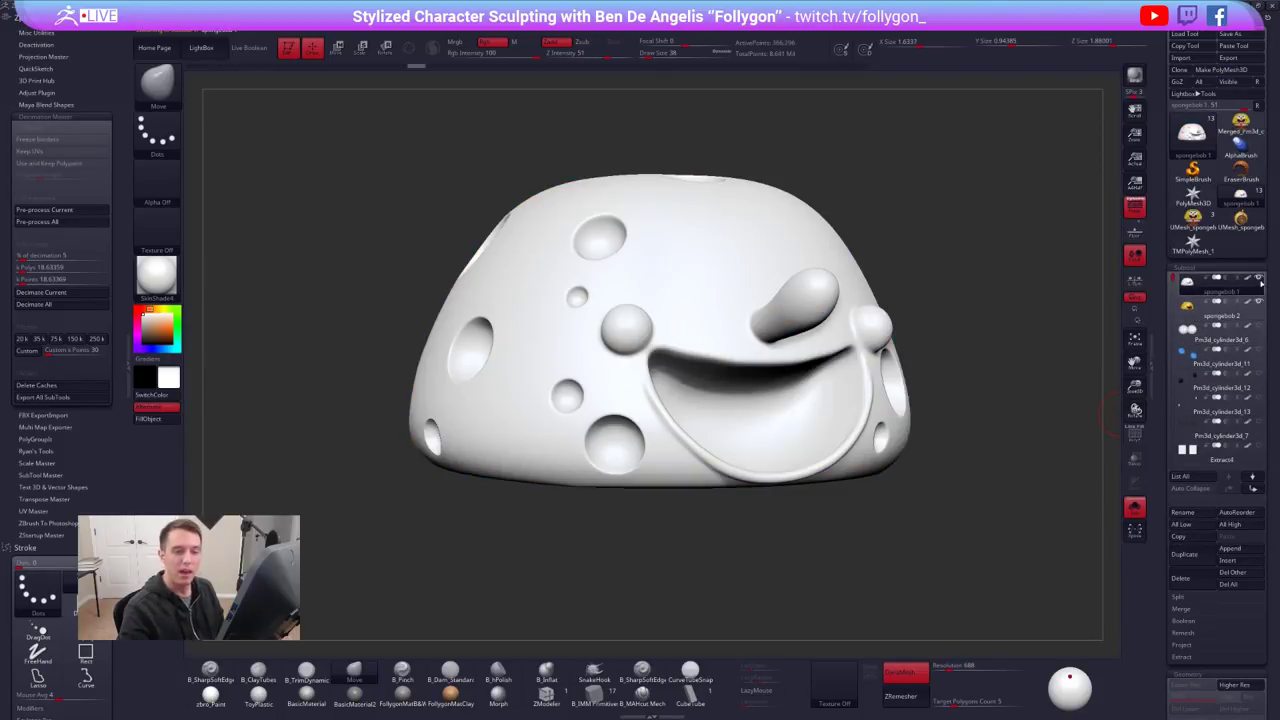
pyautogui.click(1202, 309)
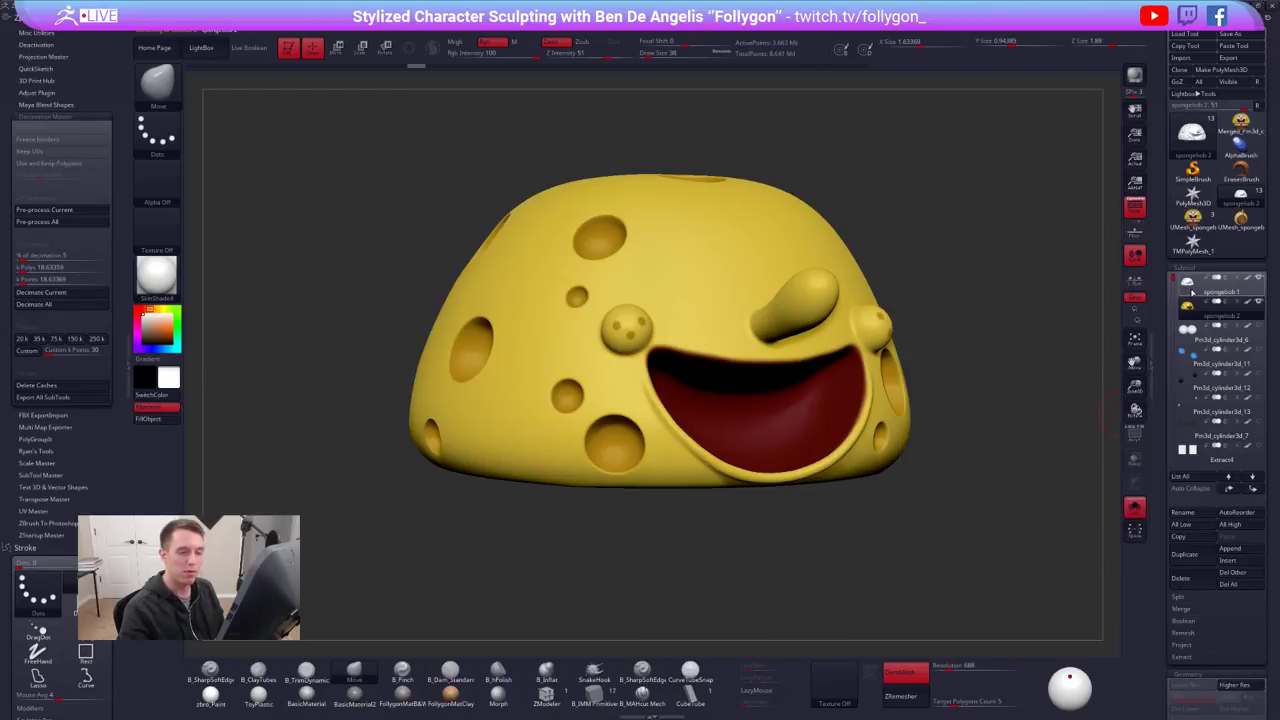
pyautogui.click(1189, 300)
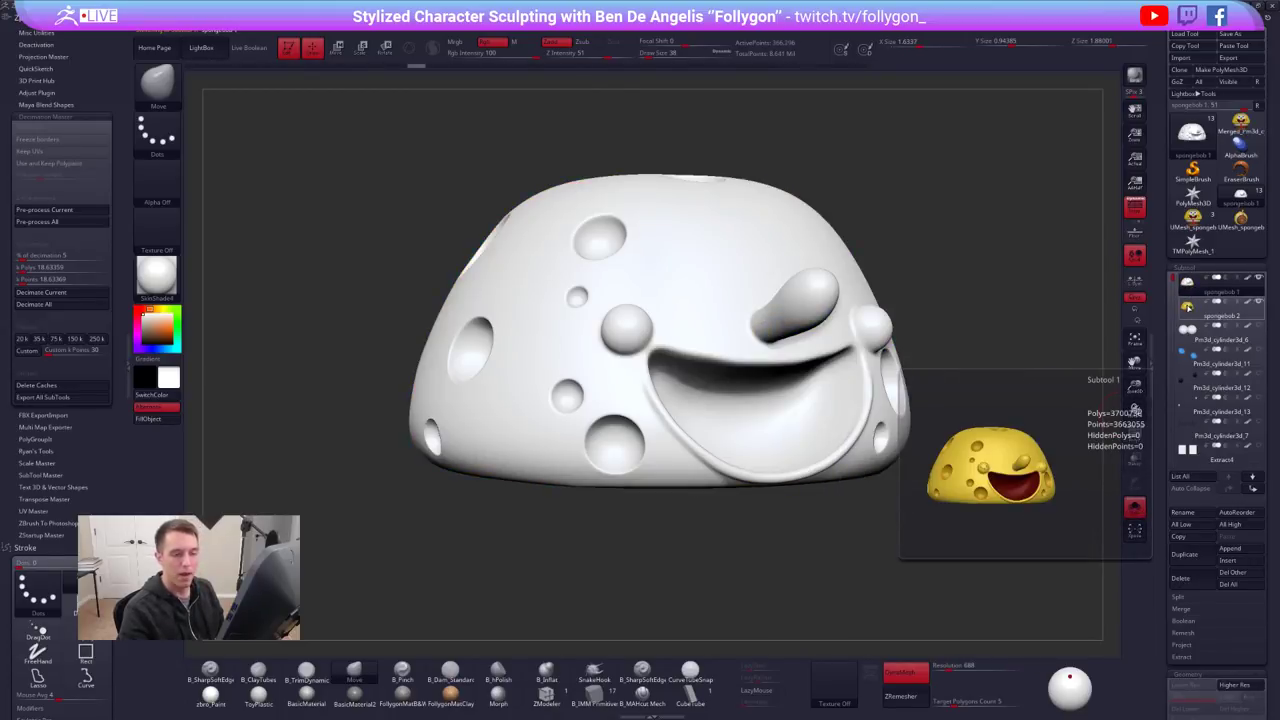
pyautogui.click(1191, 305)
pyautogui.click(1188, 289)
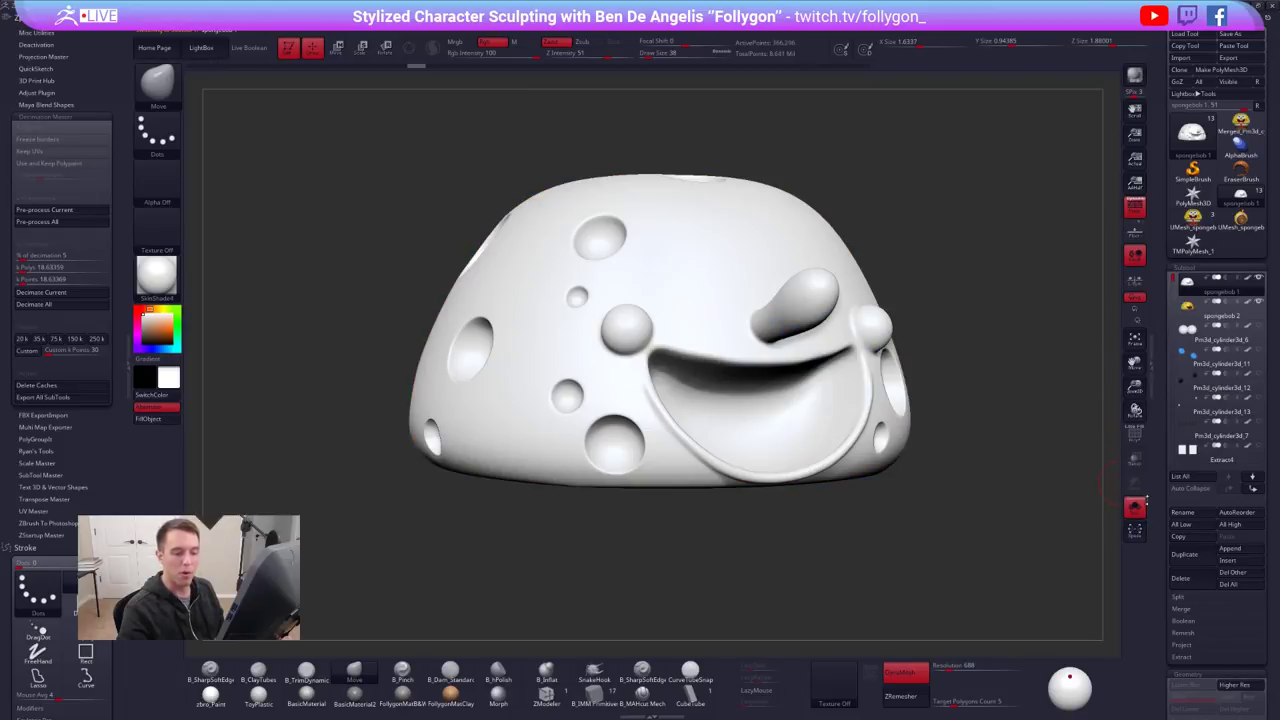
# Show both head subtools together to check their overlap, and isolate the unpainted head again
pyautogui.click(1135, 506)
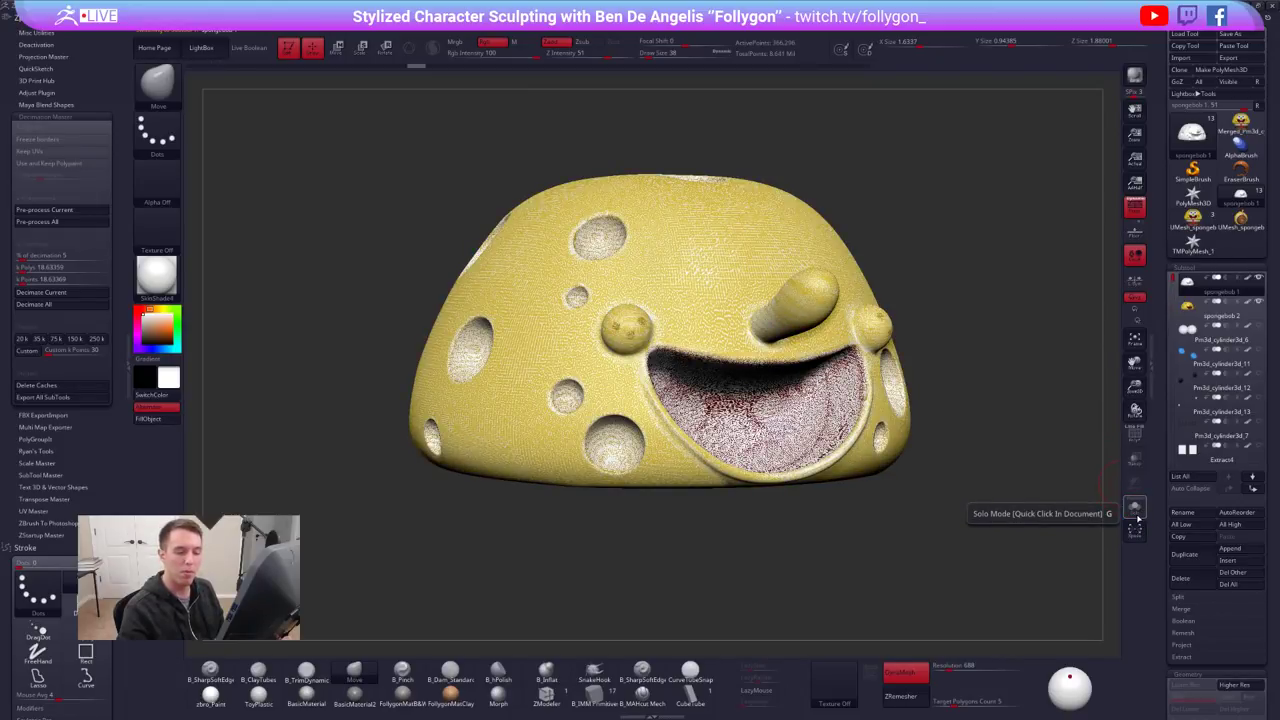
pyautogui.click(1135, 508)
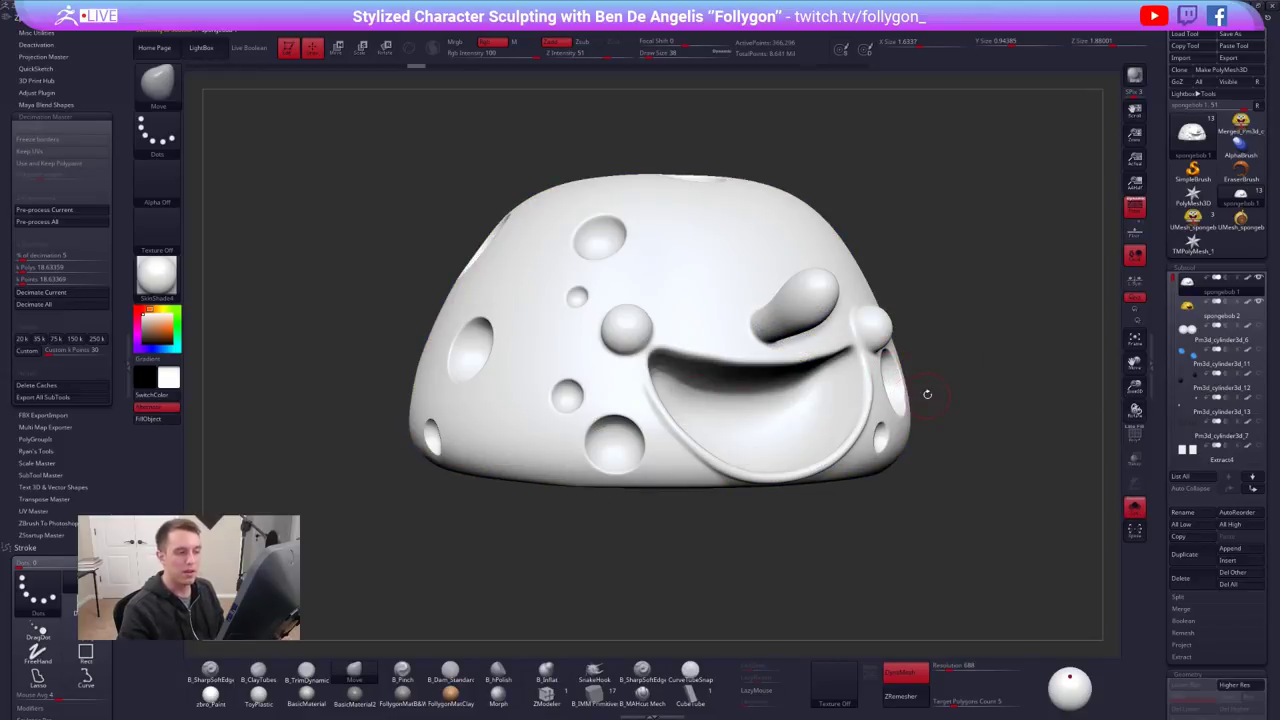
pyautogui.moveTo(923, 394); pyautogui.dragTo(983, 342)
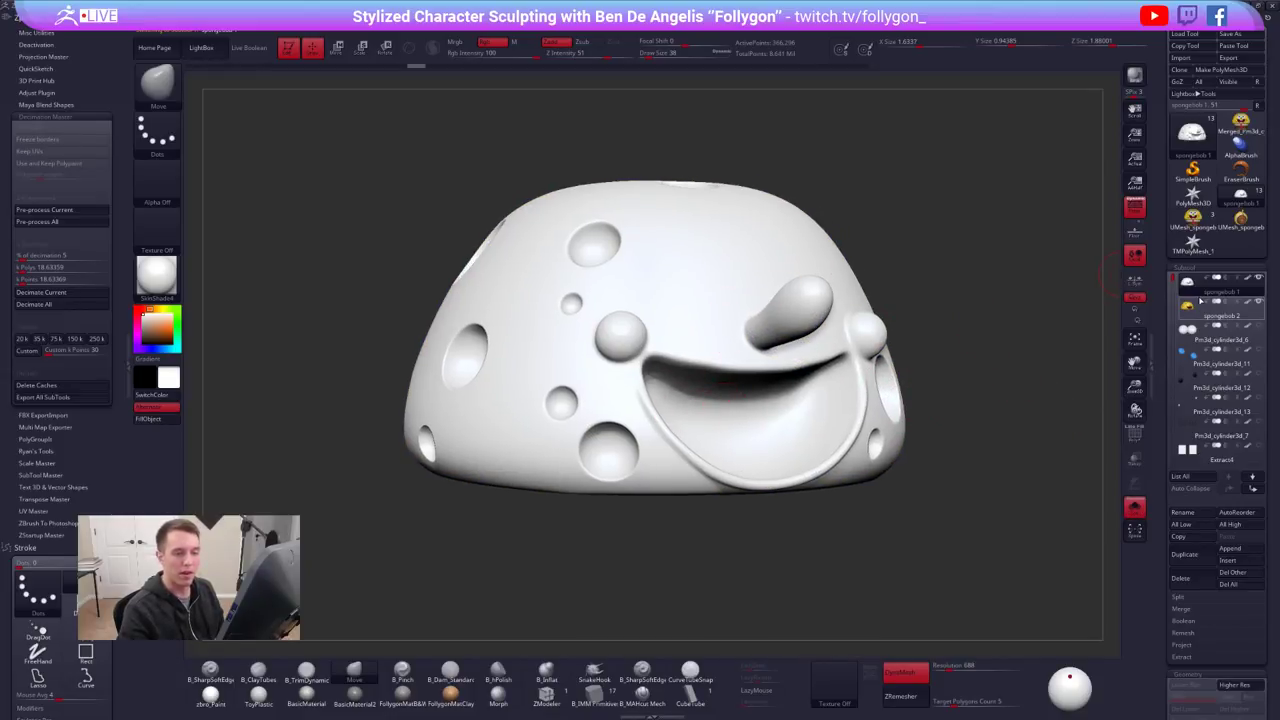
pyautogui.click(1188, 302)
pyautogui.click(1200, 285)
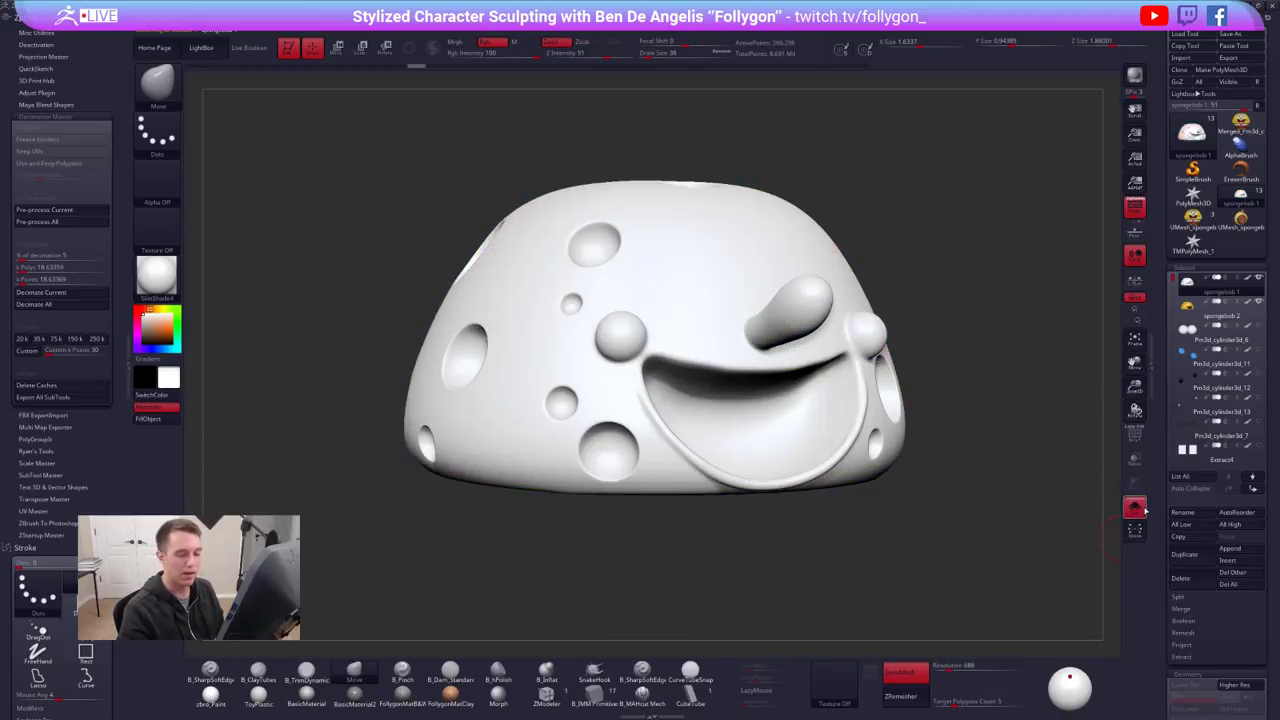
pyautogui.moveTo(995, 362); pyautogui.dragTo(996, 366)
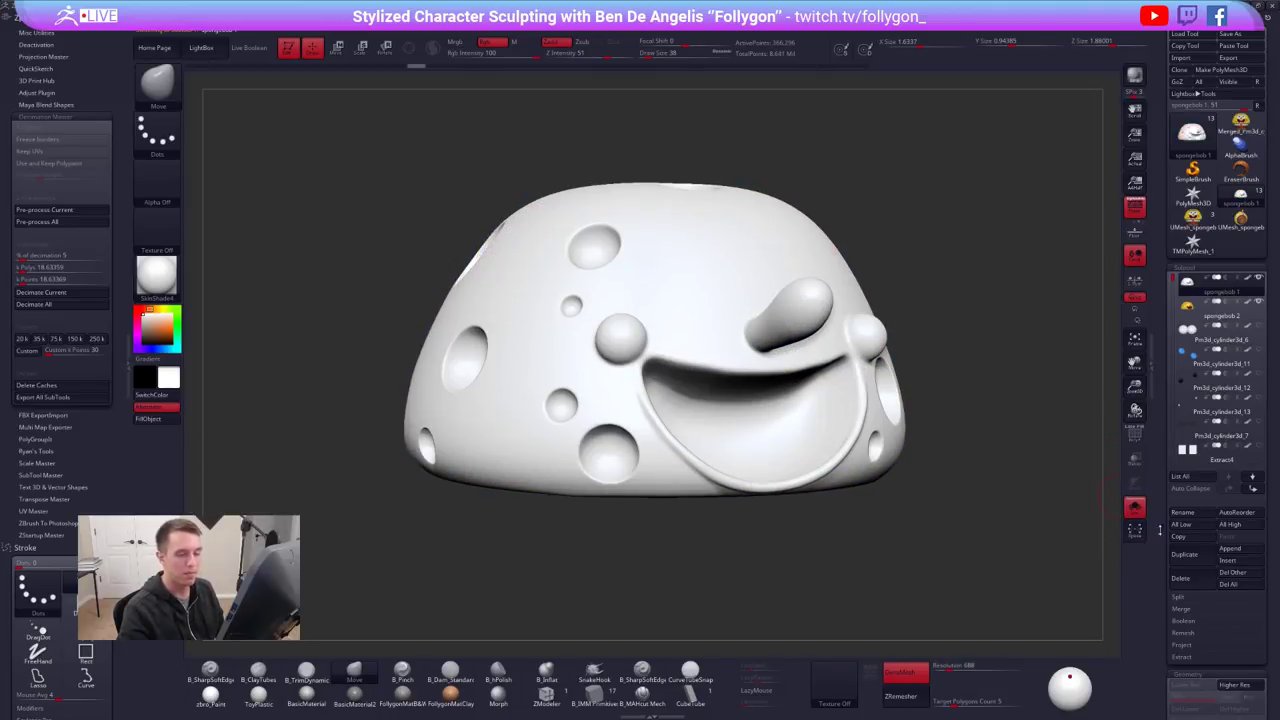
# Open the subtool projection settings and redo the transfer of the painted head's colours onto the unpainted head
pyautogui.click(1191, 646)
pyautogui.hotkey('ctrl', 'shift')
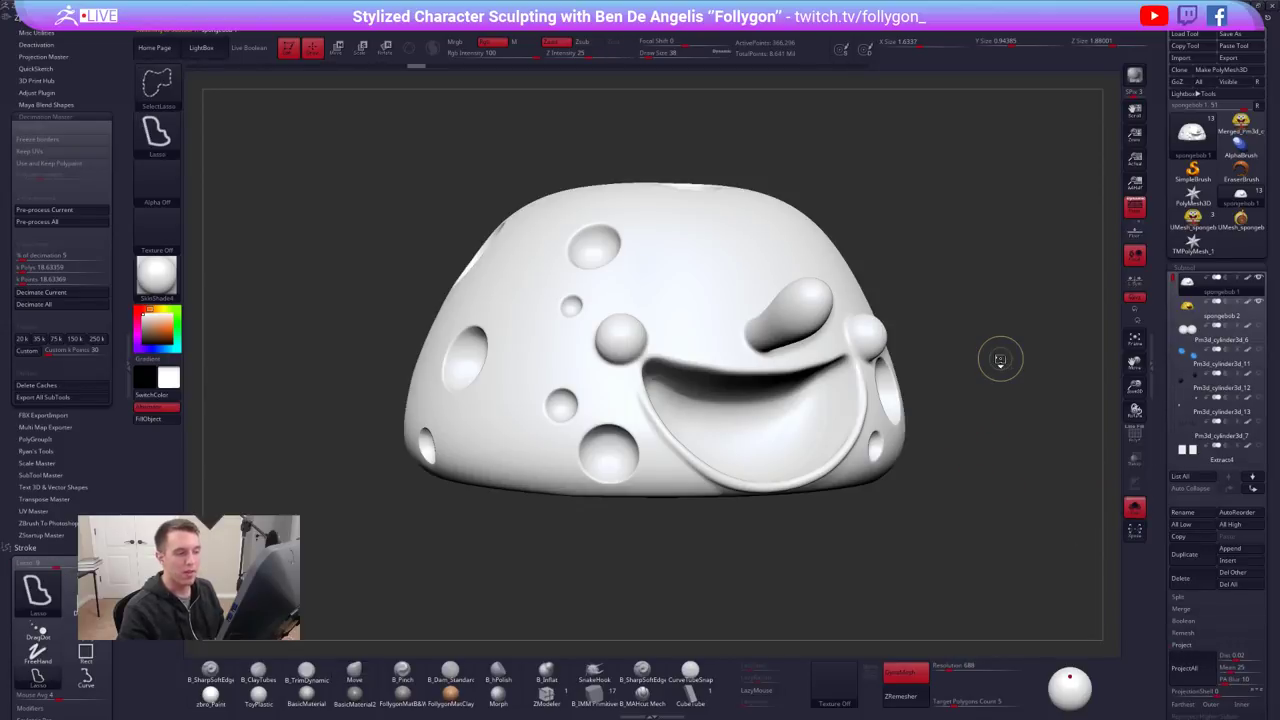
pyautogui.hotkey('ctrl', 'shift', 'z')
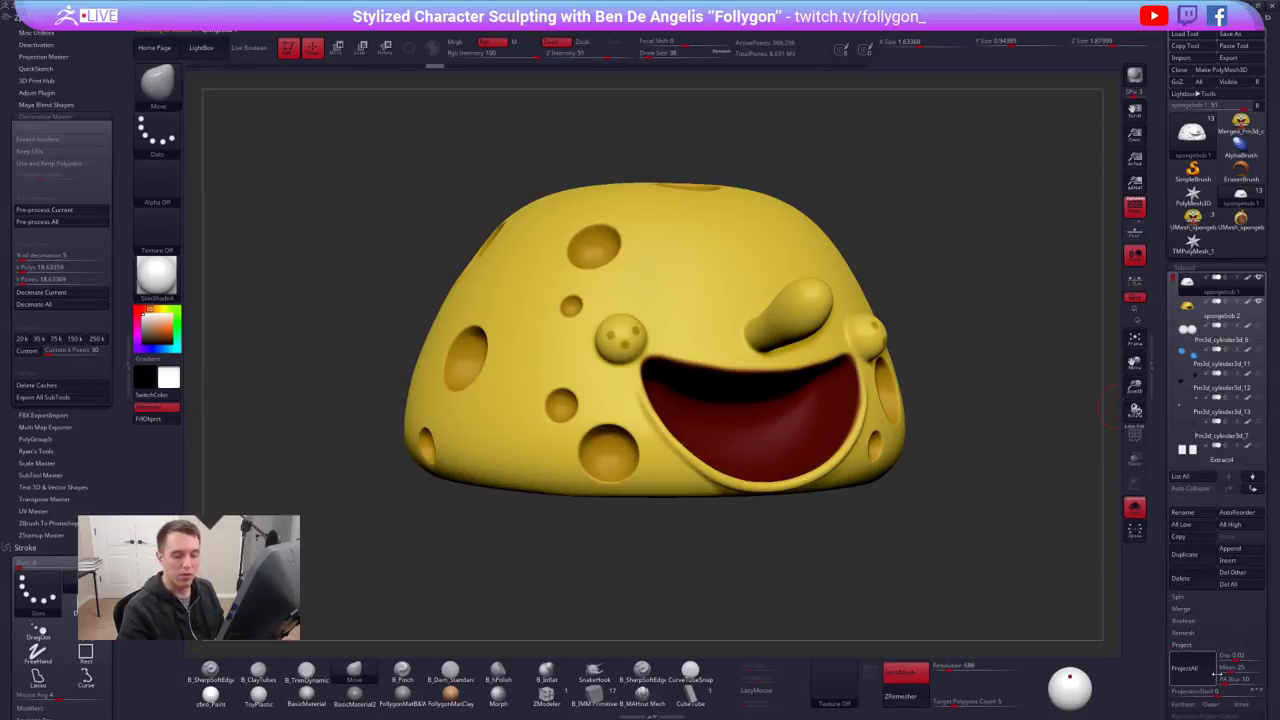
pyautogui.click(1212, 674)
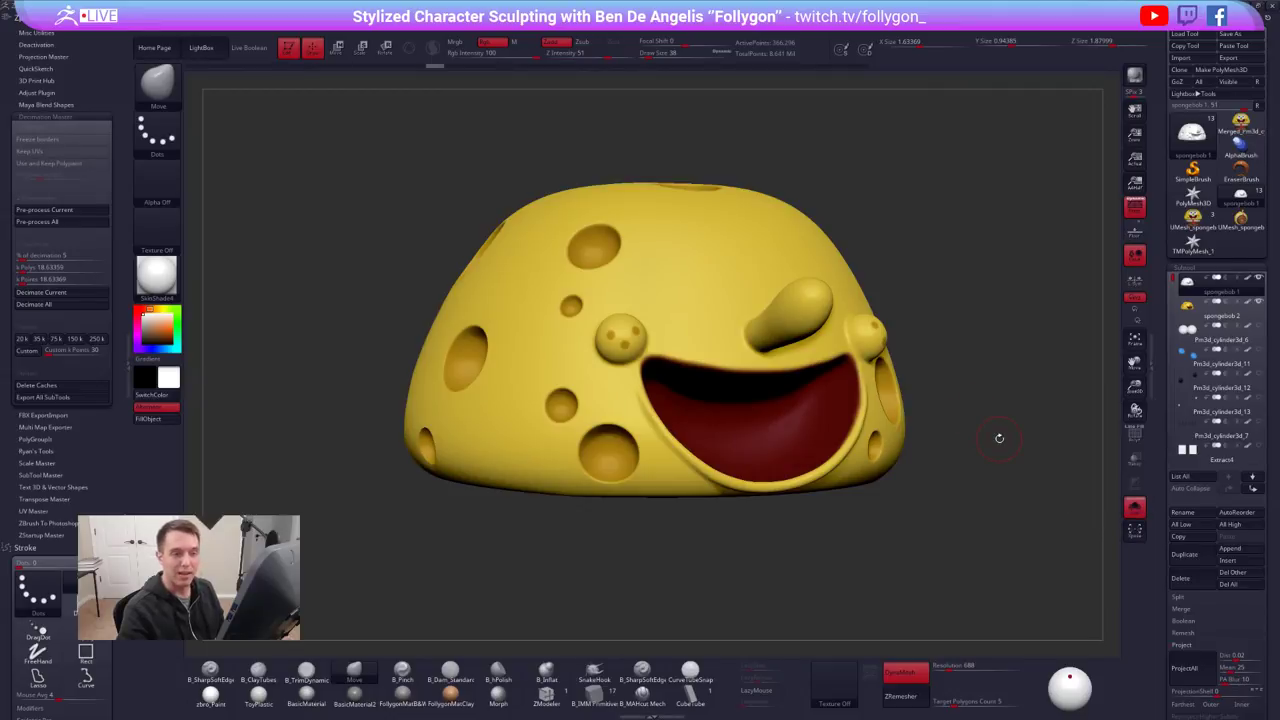
# Check the recoloured head from the front and select the dense painted head, spongebob 2, for comparison
pyautogui.moveTo(1023, 401); pyautogui.dragTo(710, 397)
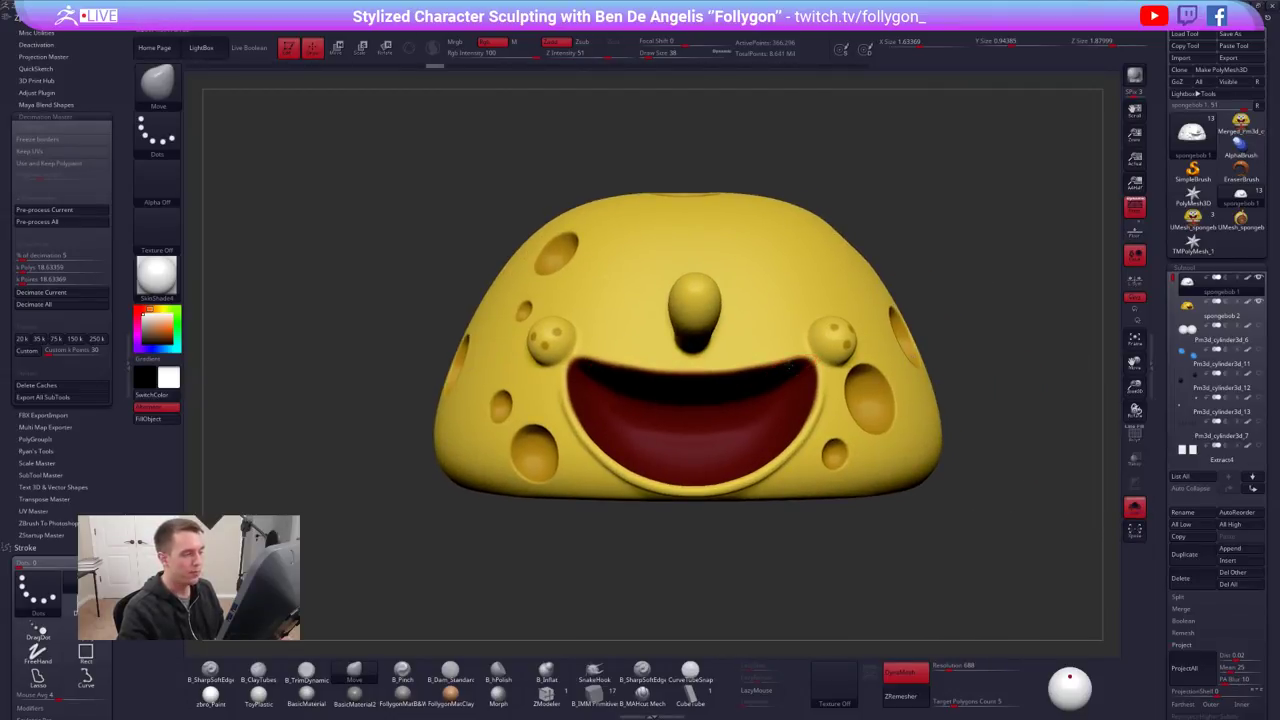
pyautogui.moveTo(797, 366)
pyautogui.keyDown('ctrl'); pyautogui.mouseDown(button='right')
pyautogui.moveTo(820, 371)
pyautogui.moveTo(779, 368)
pyautogui.mouseUp(button='right'); pyautogui.keyUp('ctrl')
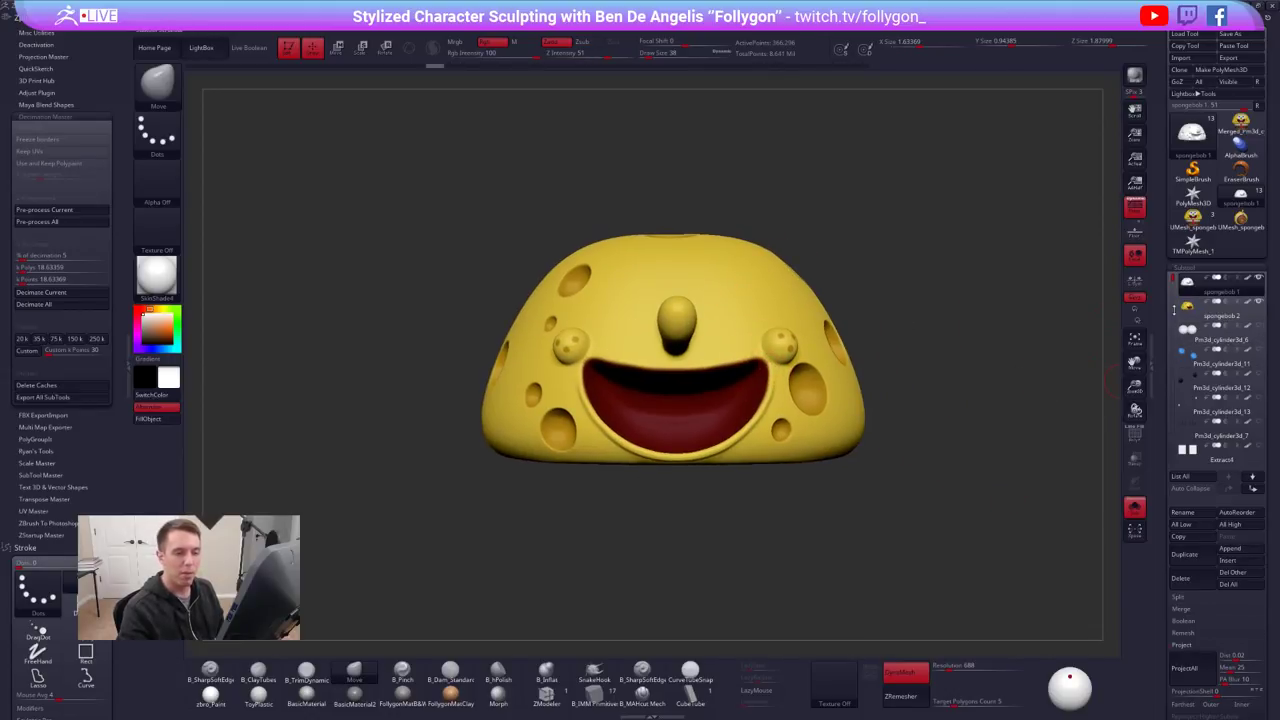
pyautogui.click(1190, 309)
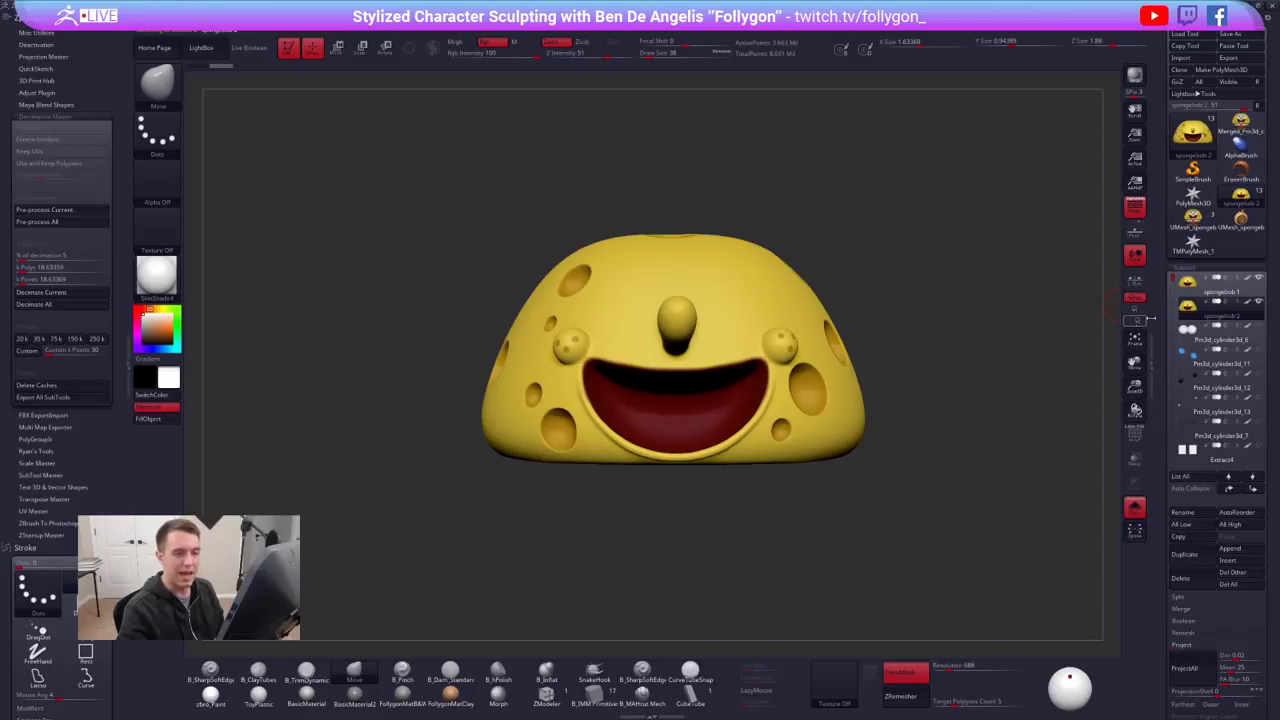
# Delete the dense painted head subtool spongebob 2, and show the complete muffin with spongebob 1 selected
pyautogui.hotkey('shift', 'f')
pyautogui.hotkey('shift', 'f')
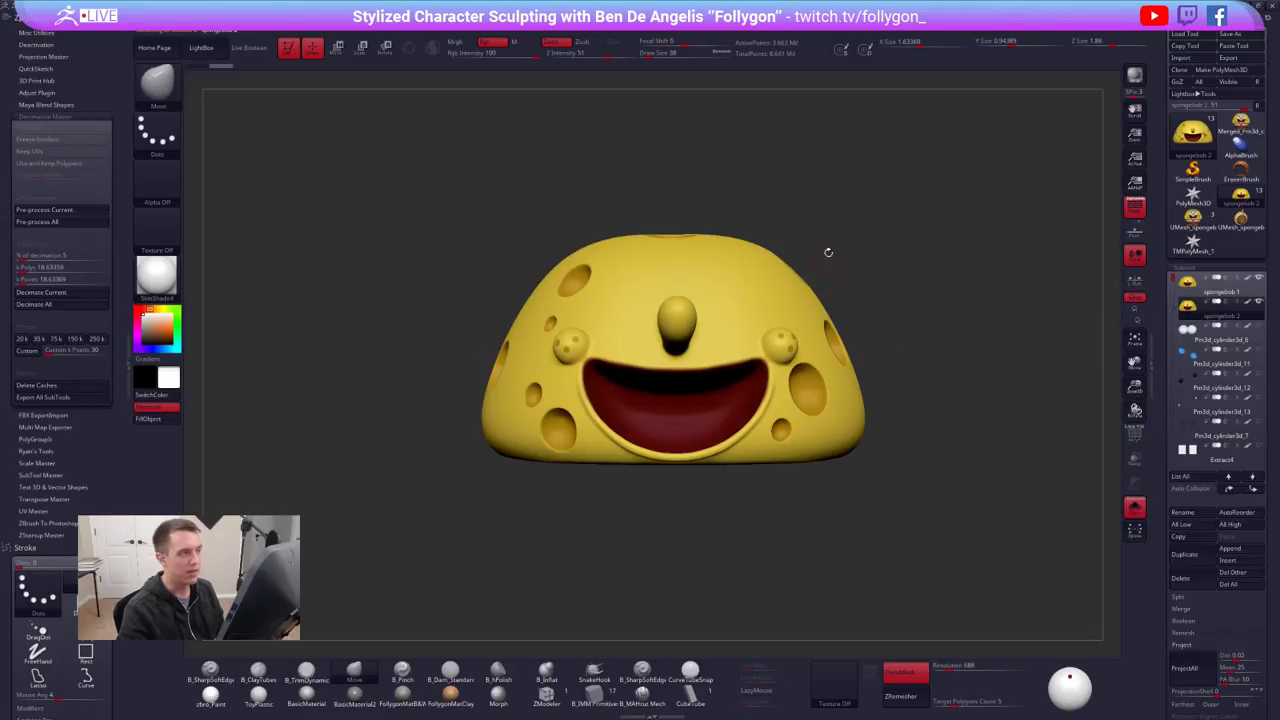
pyautogui.click(1190, 578)
pyautogui.click(1100, 598)
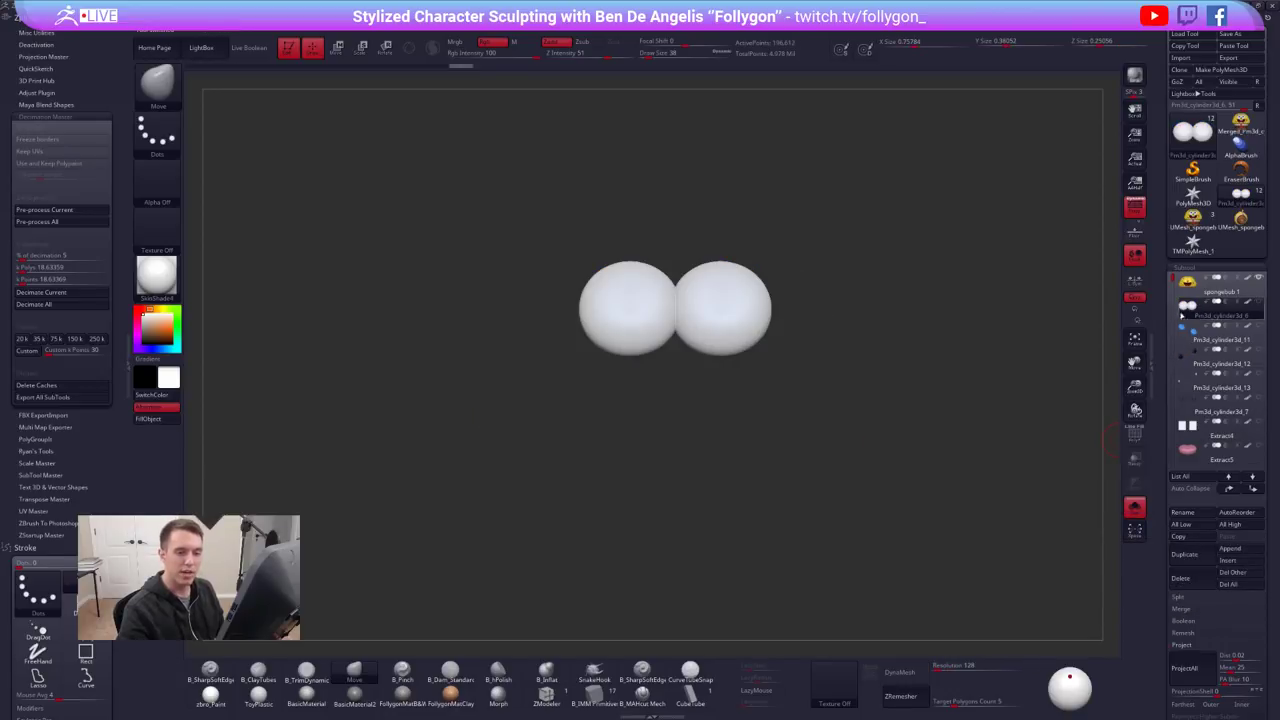
pyautogui.hotkey('ctrl', 'z')
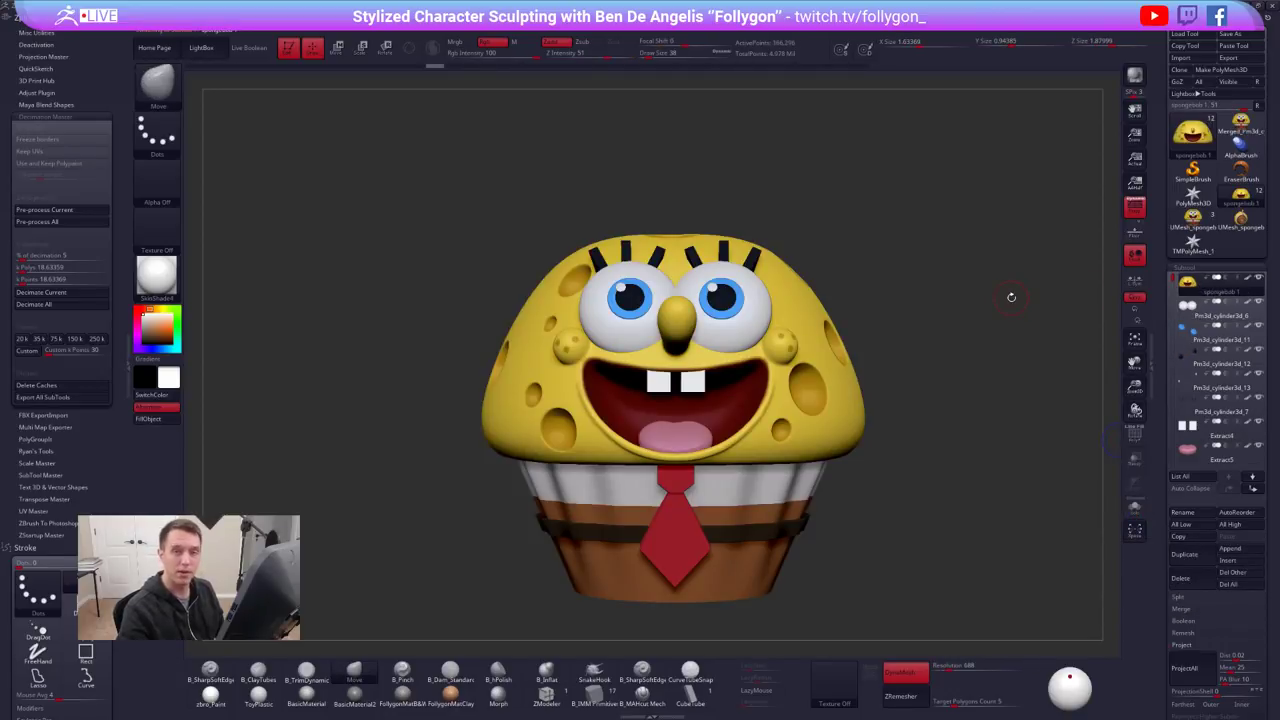
pyautogui.keyDown('alt'); pyautogui.moveTo(957, 310); pyautogui.dragTo(880, 293); pyautogui.keyUp('alt')
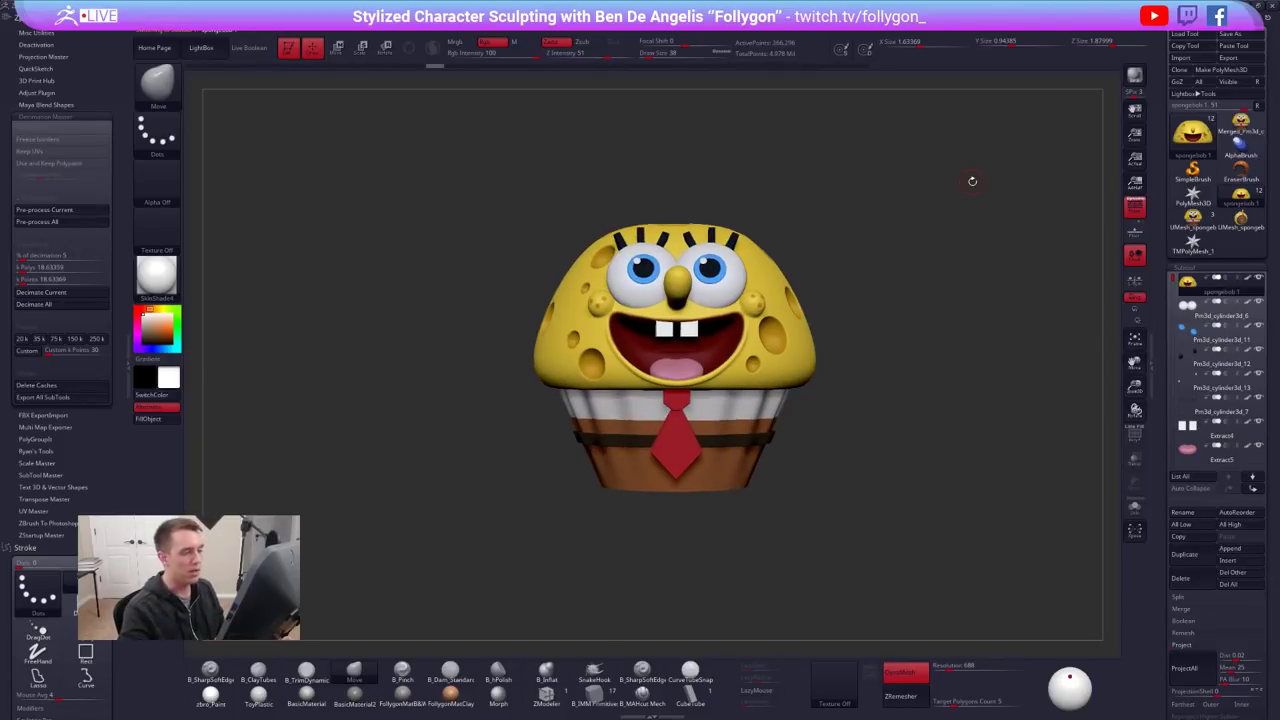
pyautogui.moveTo(891, 294)
pyautogui.mouseDown()
pyautogui.moveTo(848, 262)
pyautogui.moveTo(892, 300)
pyautogui.mouseUp()
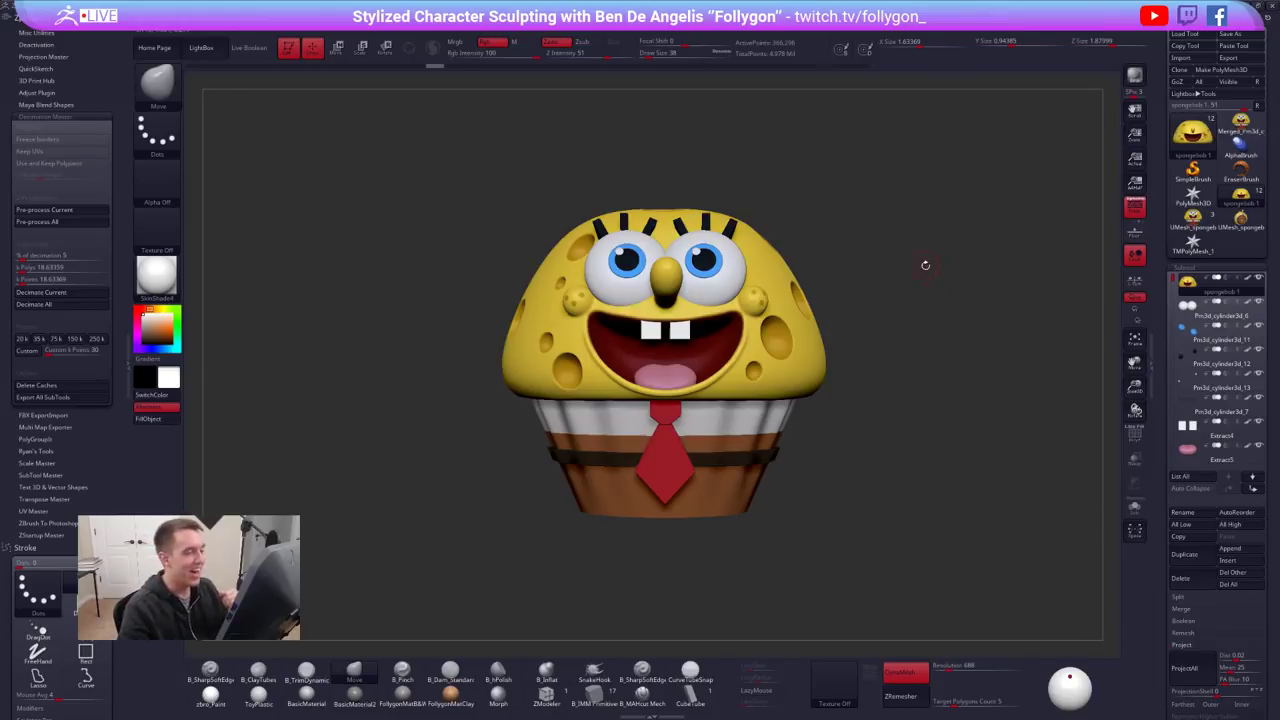
pyautogui.hotkey('alt', 's')
pyautogui.moveTo(694, 335); pyautogui.dragTo(782, 371, button='right')
pyautogui.hotkey('alt', 's')
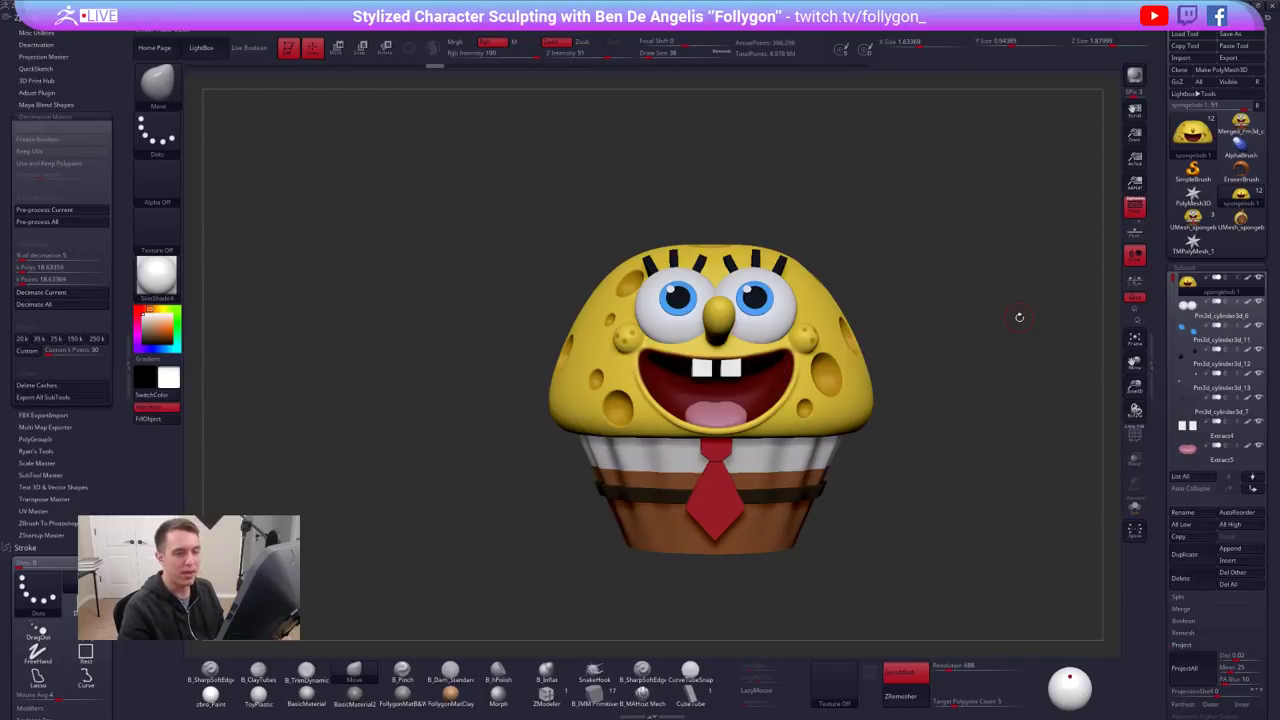
pyautogui.moveTo(987, 302); pyautogui.dragTo(994, 277)
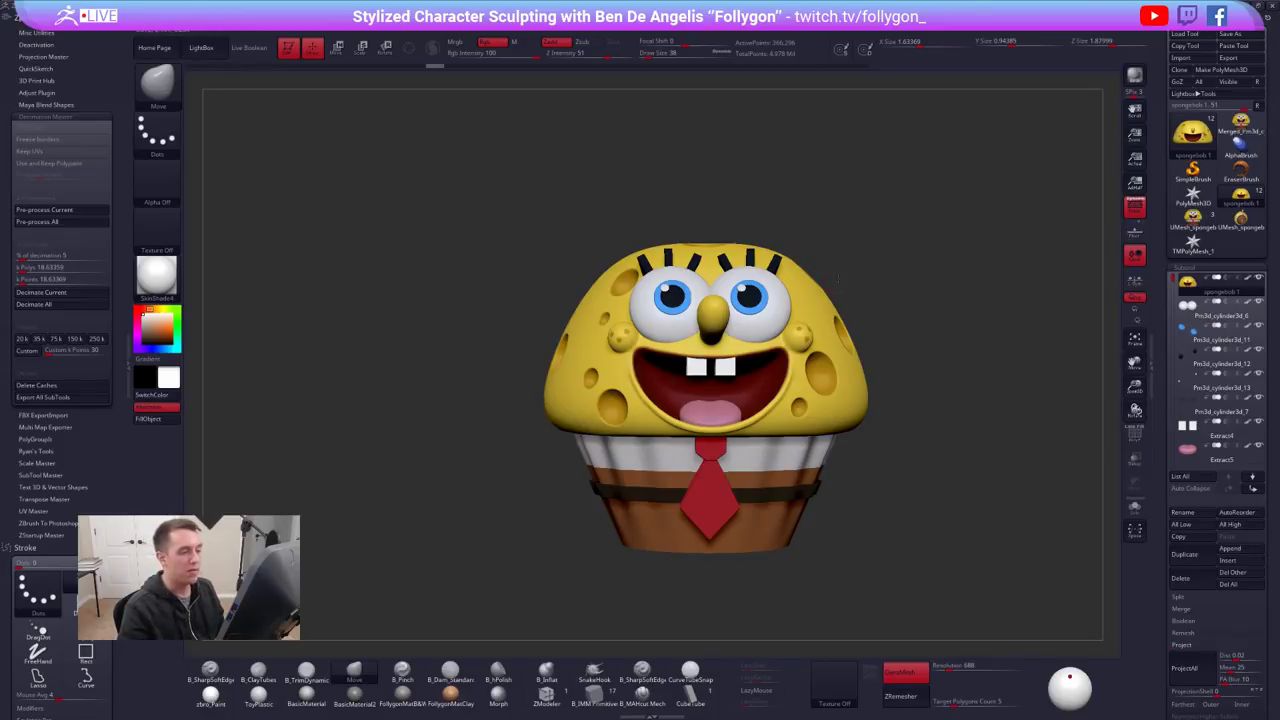
pyautogui.keyDown('ctrl'); pyautogui.moveTo(837, 279); pyautogui.dragTo(848, 283, button='right'); pyautogui.keyUp('ctrl')
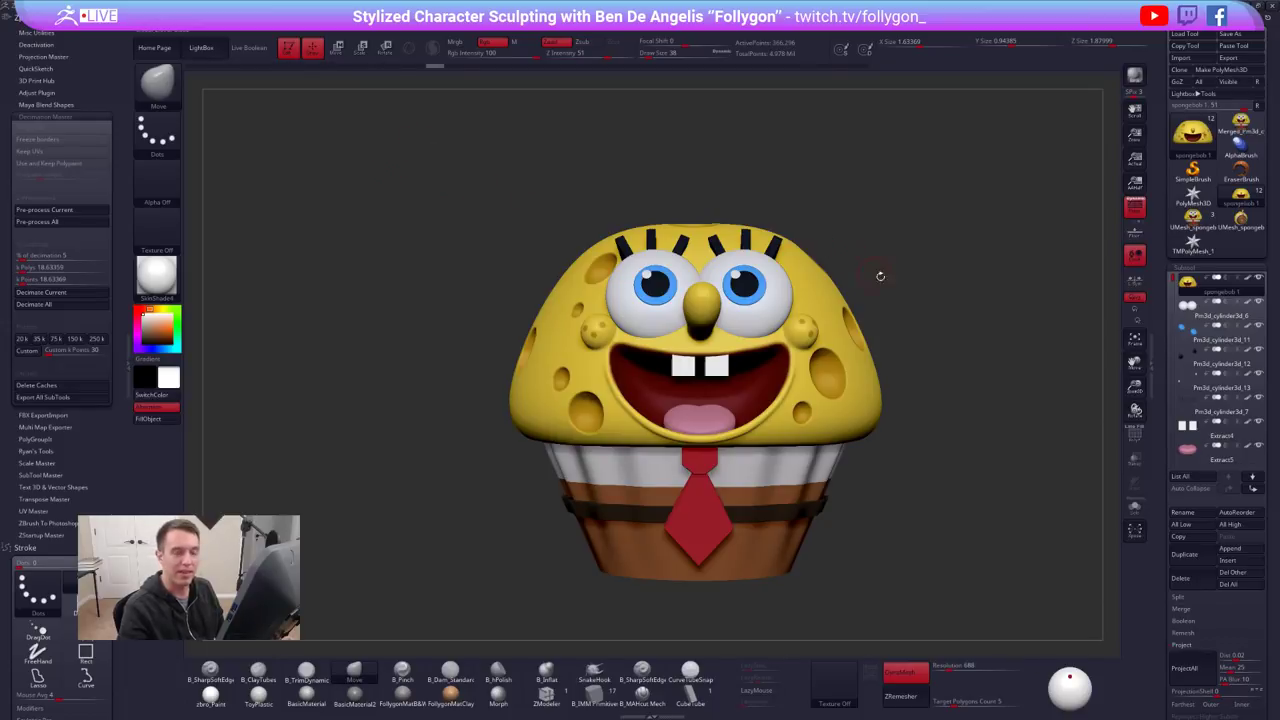
# Turn on Live Boolean and open the subtool Boolean settings
pyautogui.scroll(-4, 1187, 477)
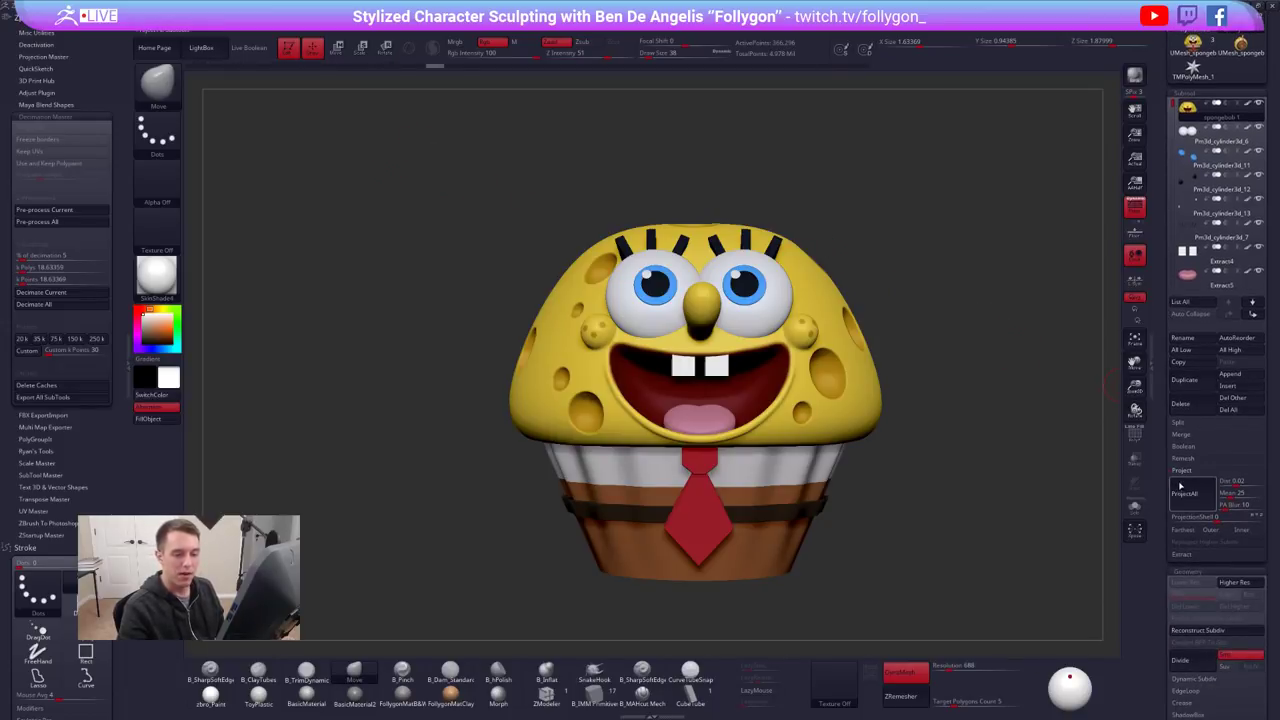
pyautogui.click(250, 47)
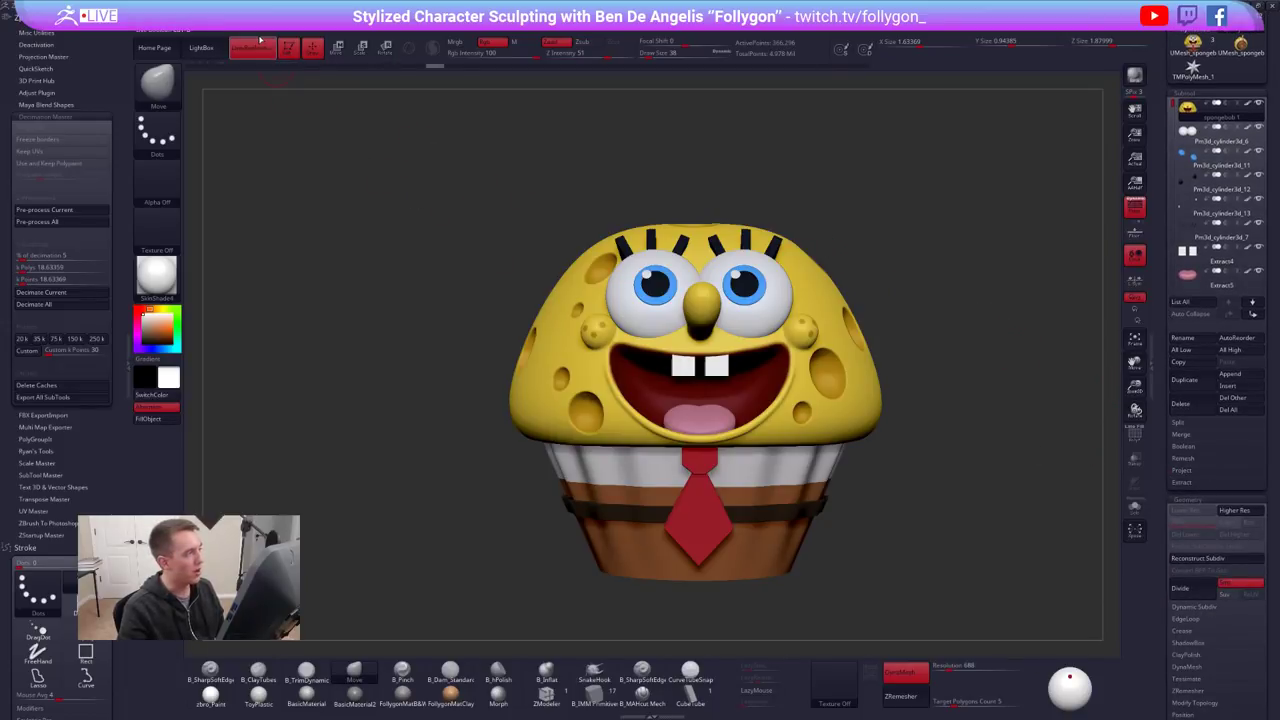
pyautogui.moveTo(950, 485)
pyautogui.mouseDown()
pyautogui.moveTo(1075, 485)
pyautogui.moveTo(950, 485)
pyautogui.mouseUp()
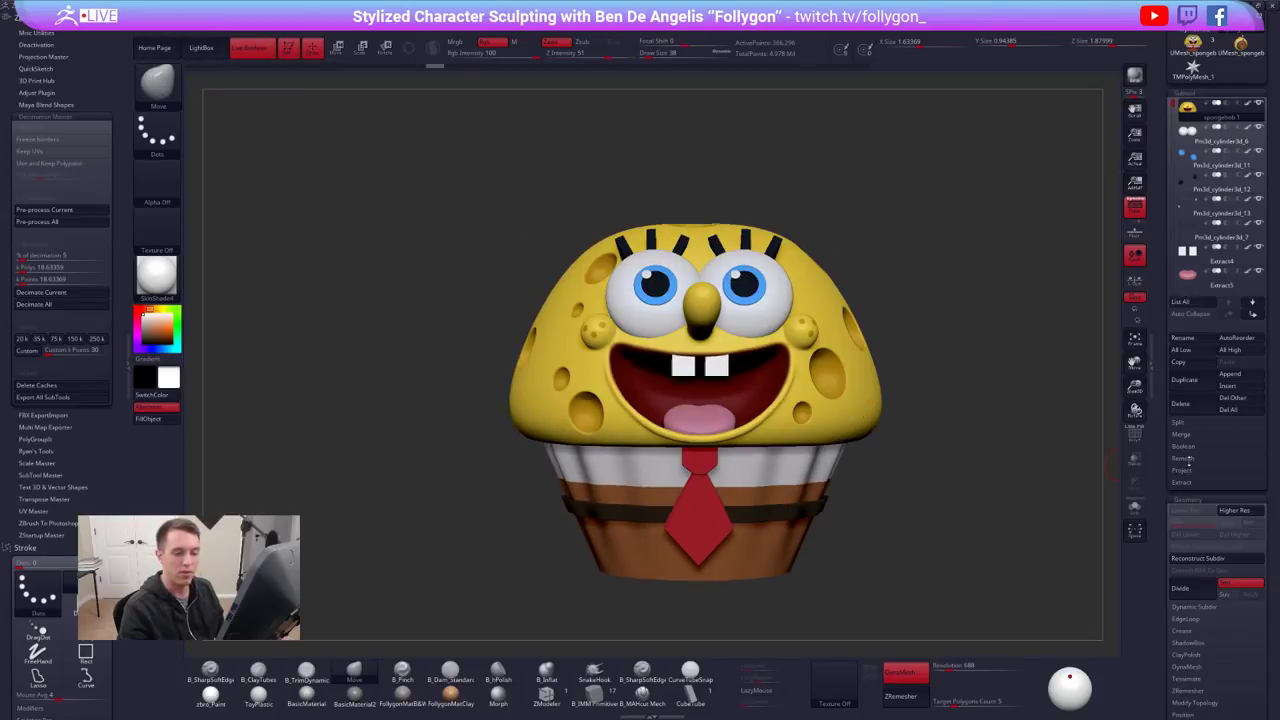
pyautogui.click(1190, 448)
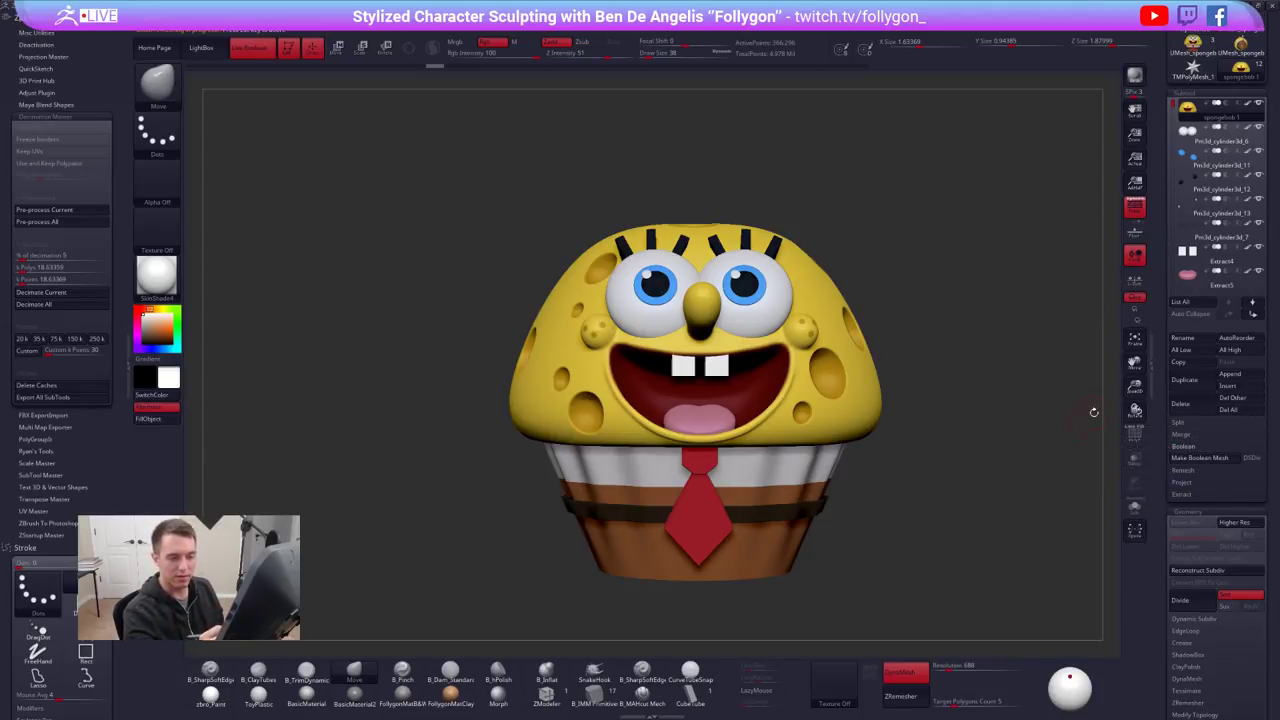
# Switch to the merged full-muffin mesh, UMesh_spongebob 1, and check its polygon wireframe from the front
pyautogui.moveTo(1165, 361); pyautogui.dragTo(1165, 535)
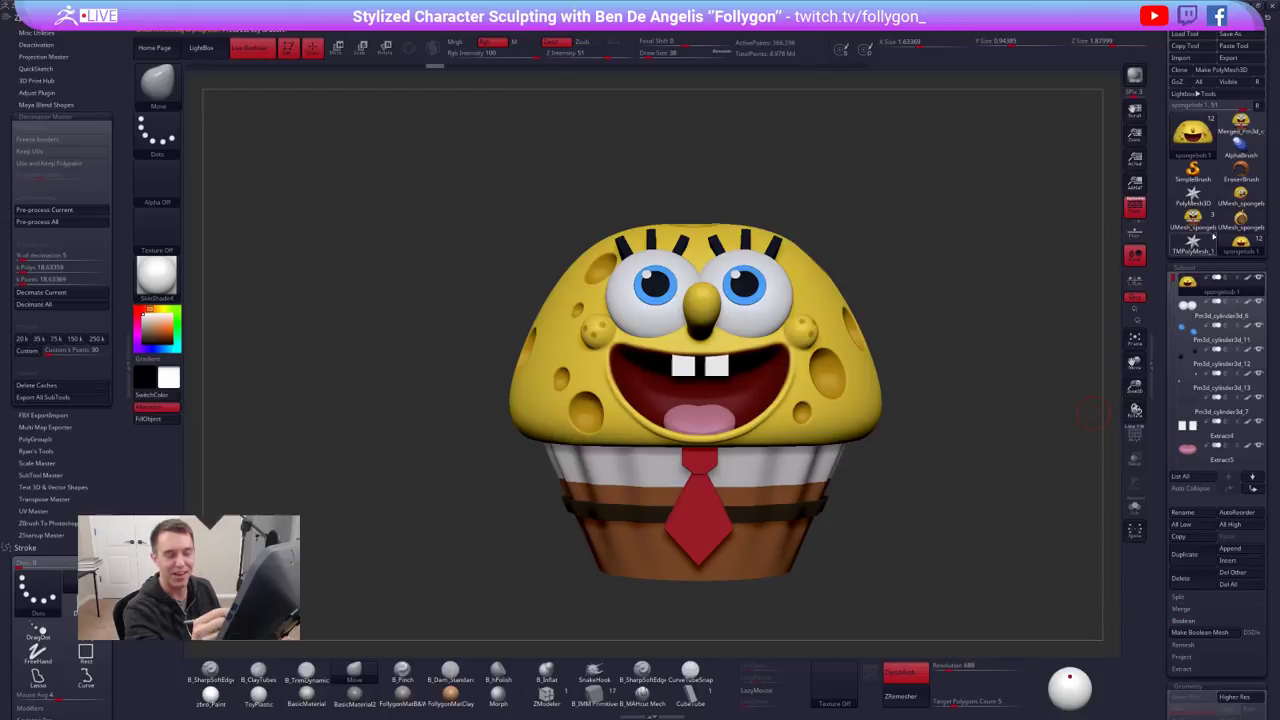
pyautogui.moveTo(1233, 188)
pyautogui.click(1240, 220)
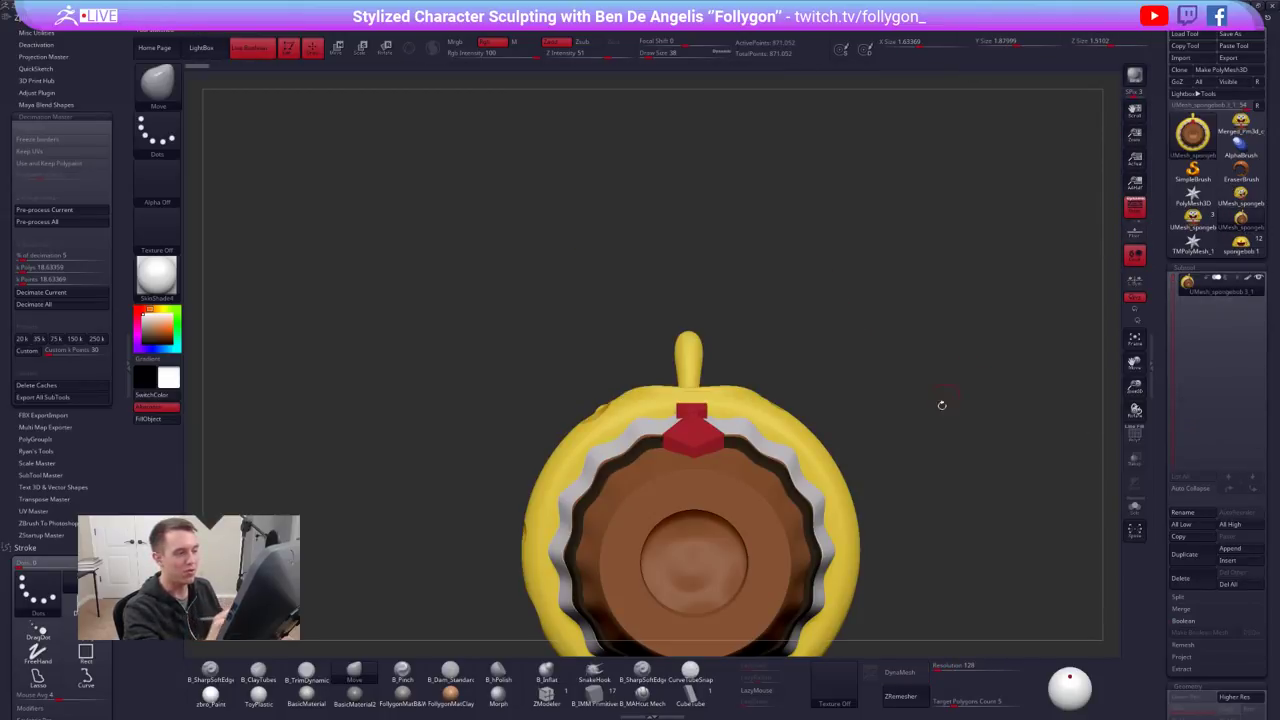
pyautogui.click(1242, 199)
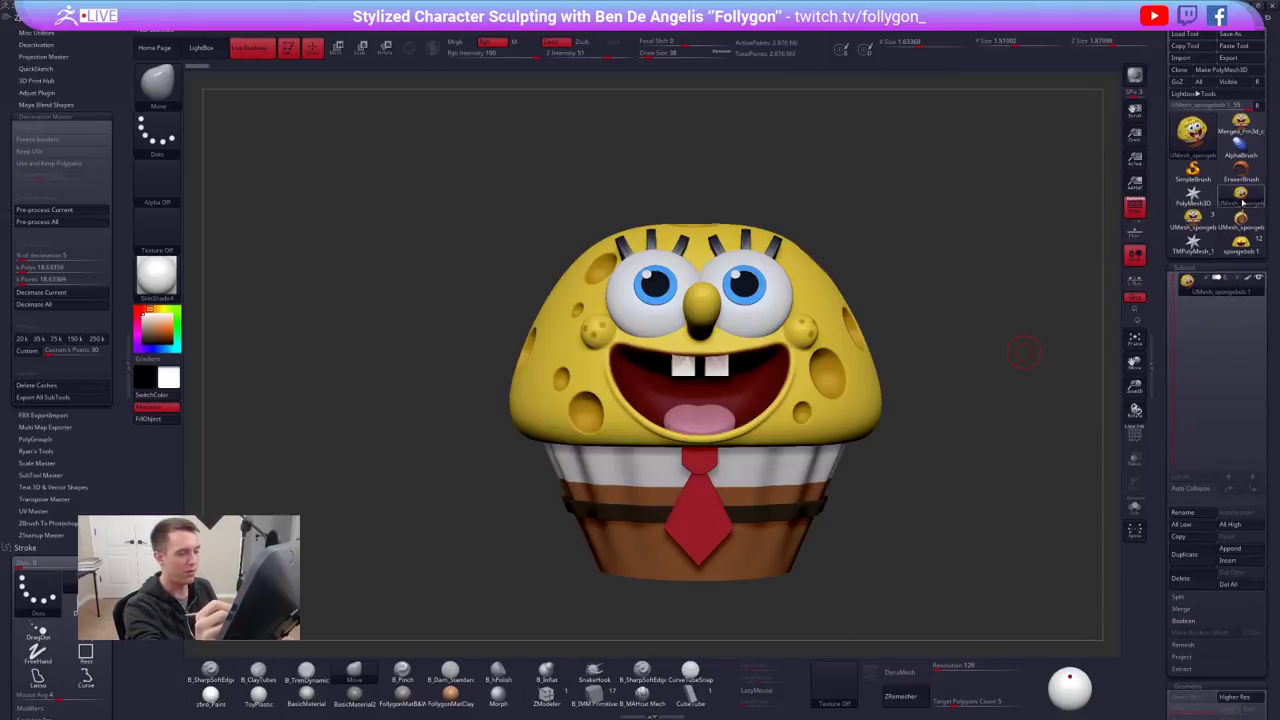
pyautogui.hotkey('shift', 'f')
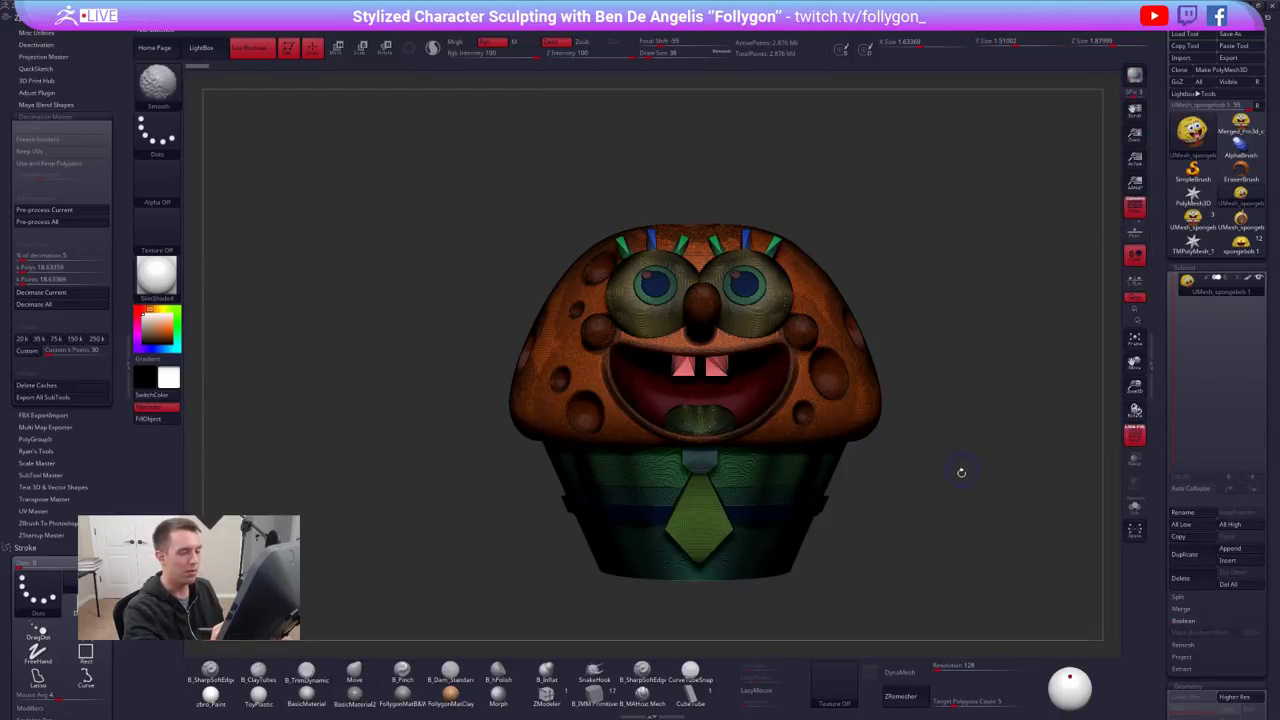
pyautogui.hotkey('shift', 'f')
# Examine the merged muffin's face and front teeth up close, with and without the polygon wireframe
pyautogui.moveTo(953, 504)
pyautogui.mouseDown()
pyautogui.moveTo(930, 395)
pyautogui.moveTo(949, 503)
pyautogui.moveTo(929, 517)
pyautogui.moveTo(940, 525)
pyautogui.mouseUp()
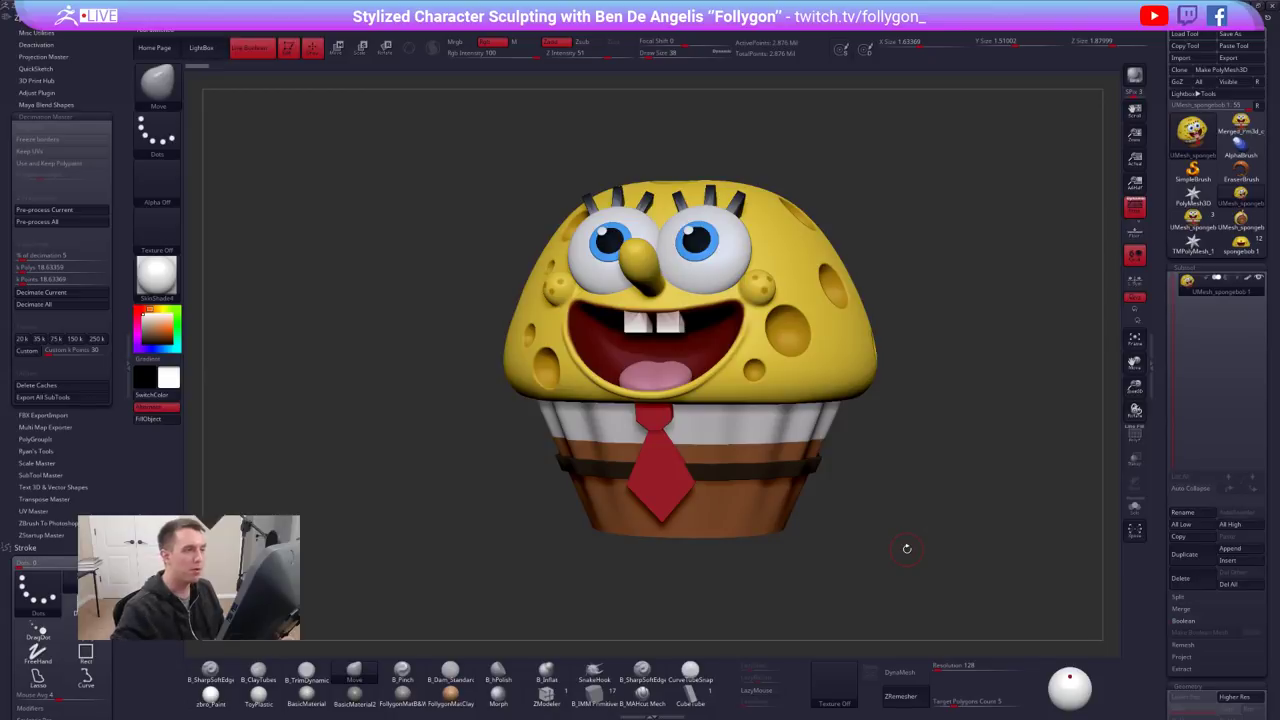
pyautogui.keyDown('ctrl'); pyautogui.moveTo(671, 303); pyautogui.dragTo(665, 278, button='right'); pyautogui.keyUp('ctrl')
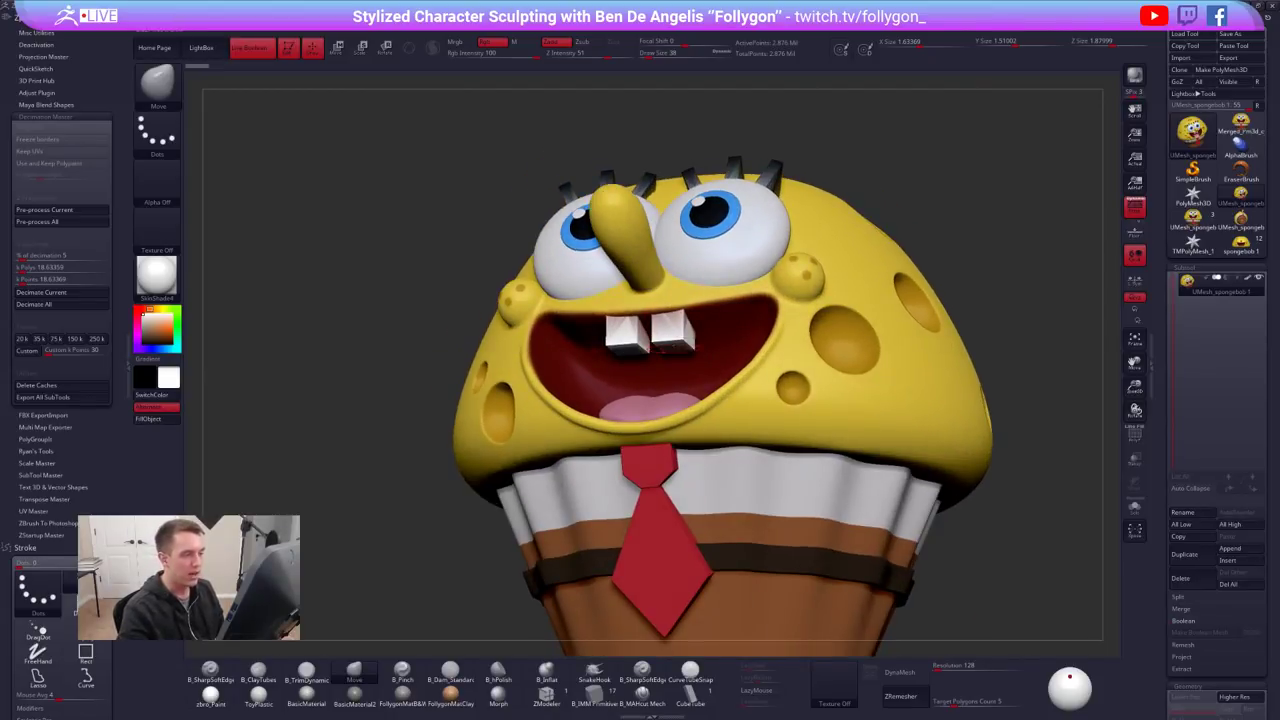
pyautogui.moveTo(775, 205); pyautogui.dragTo(697, 262, button='right')
pyautogui.hotkey('shift', 'f')
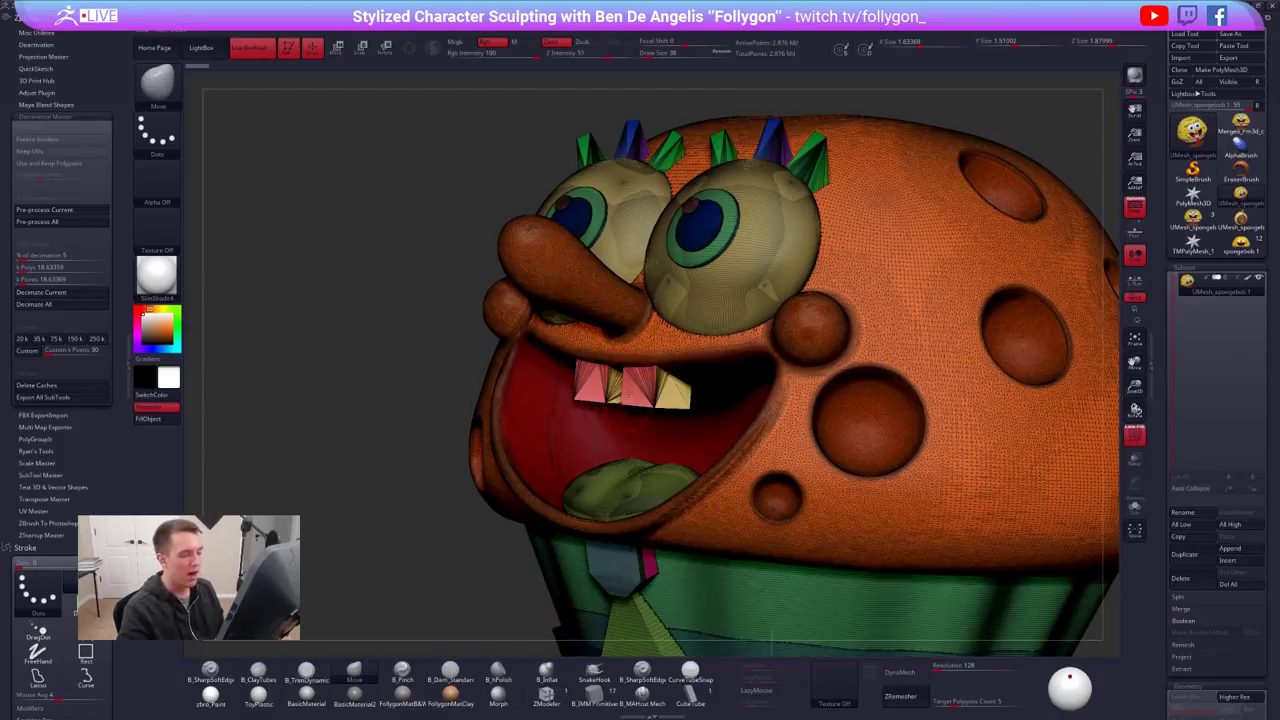
pyautogui.hotkey('shift', 'f')
pyautogui.moveTo(674, 354)
pyautogui.mouseDown(button='right')
pyautogui.moveTo(711, 310)
pyautogui.moveTo(650, 416)
pyautogui.moveTo(701, 398)
pyautogui.mouseUp(button='right')
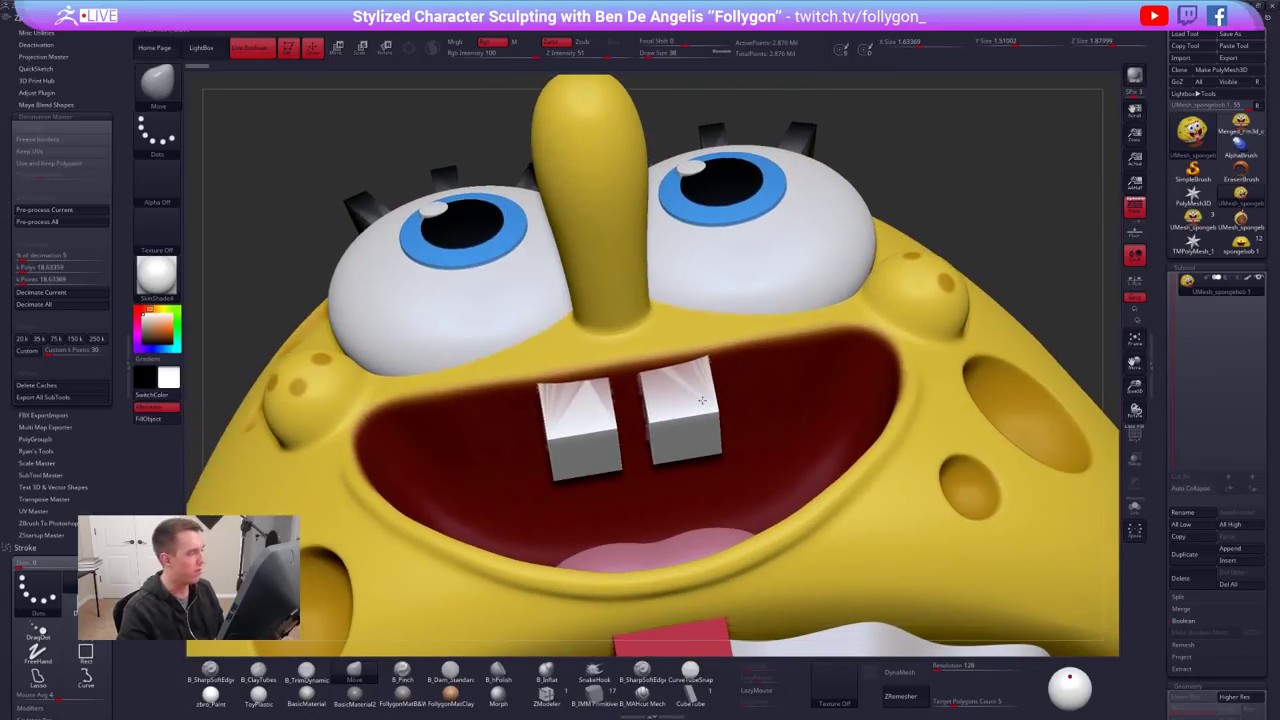
# Choose the B_Standard brush for painting, and inspect the polygons of the merged teeth and the eyelashes
pyautogui.press('b')
pyautogui.press('s')
pyautogui.press('t')
pyautogui.press('v')
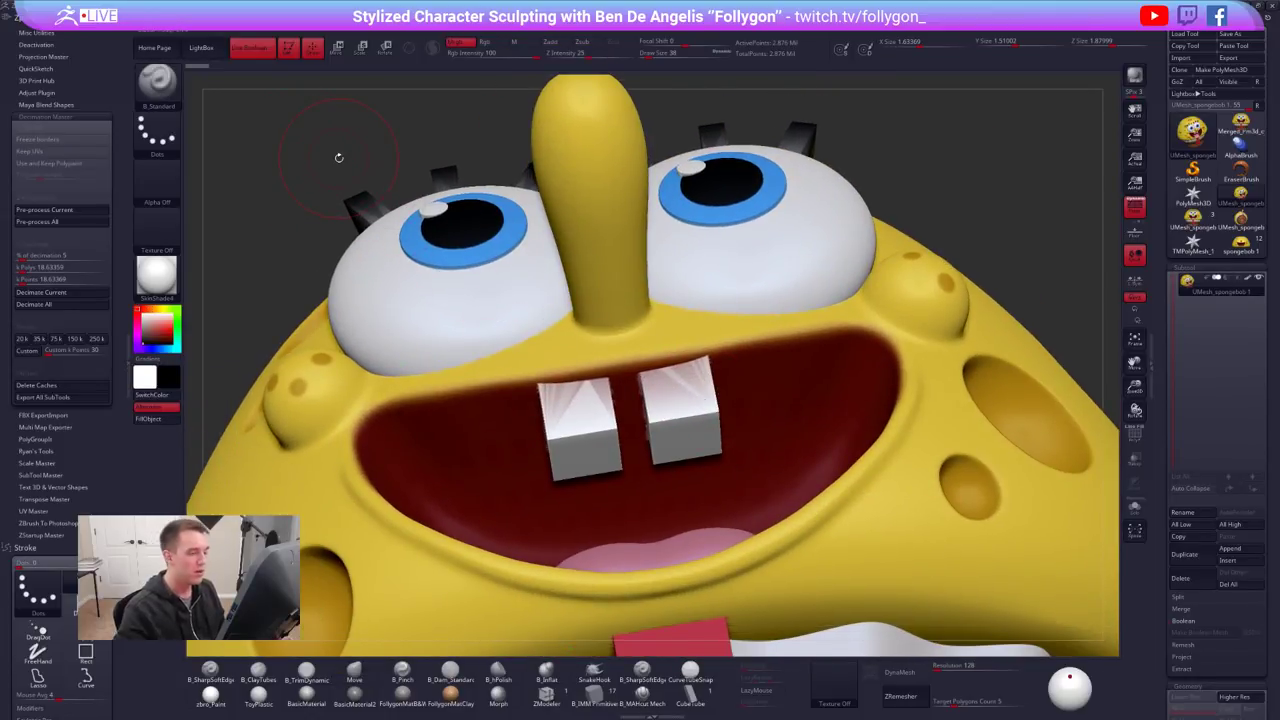
pyautogui.moveTo(677, 400)
pyautogui.mouseDown(button='right')
pyautogui.moveTo(697, 370)
pyautogui.moveTo(660, 388)
pyautogui.mouseUp(button='right')
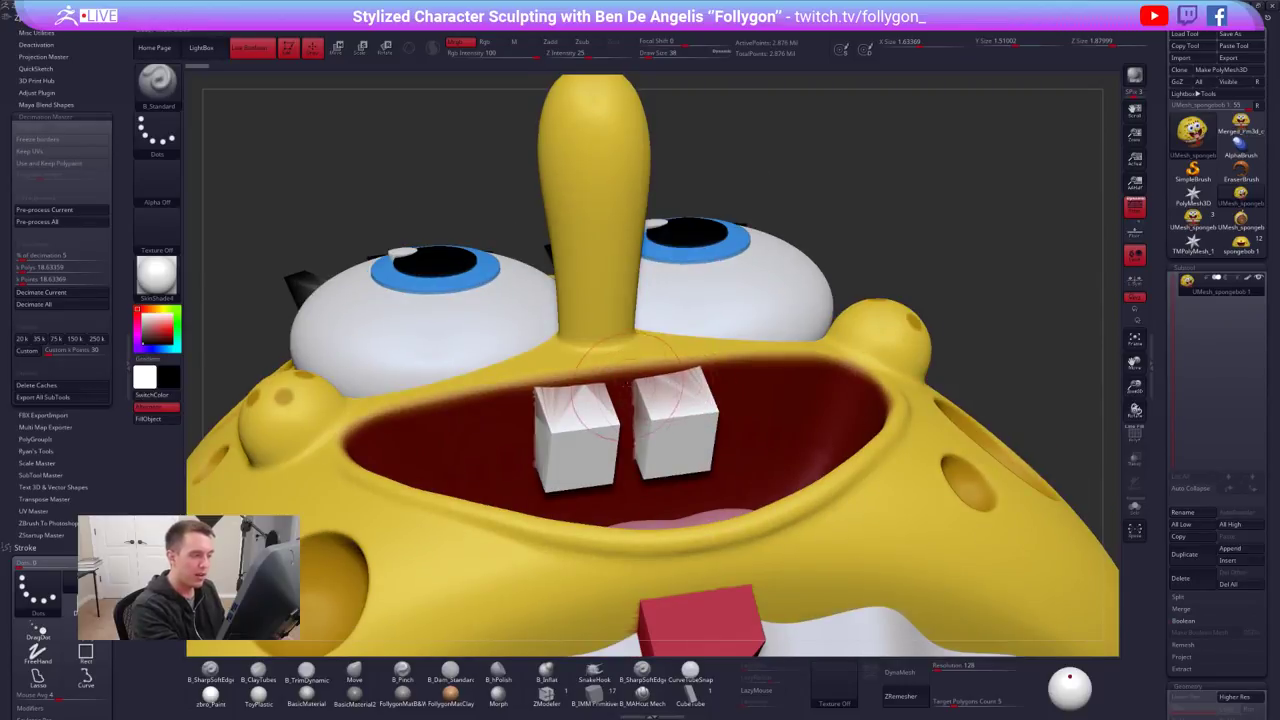
pyautogui.hotkey('shift', 'f')
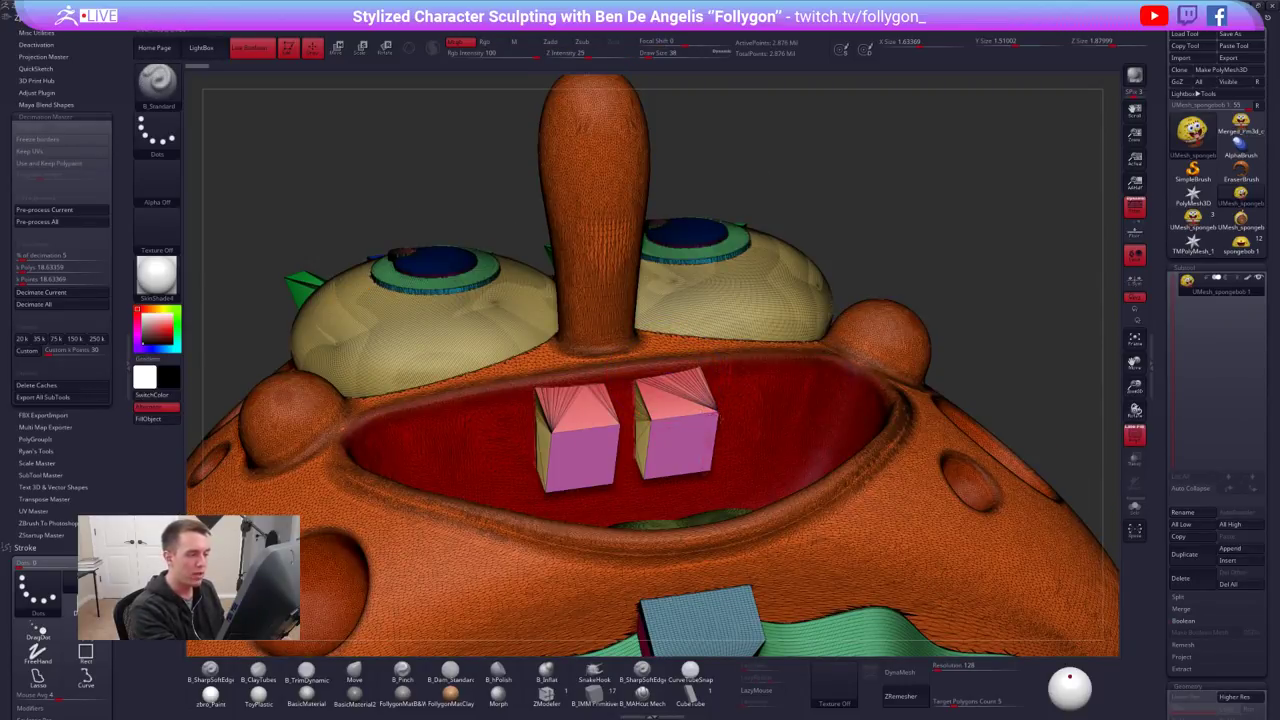
pyautogui.hotkey('shift', 'f')
pyautogui.moveTo(694, 426)
pyautogui.mouseDown(button='right')
pyautogui.moveTo(728, 480)
pyautogui.moveTo(656, 442)
pyautogui.moveTo(787, 296)
pyautogui.moveTo(762, 391)
pyautogui.moveTo(714, 424)
pyautogui.mouseUp(button='right')
pyautogui.keyDown('ctrl'); pyautogui.moveTo(714, 330); pyautogui.dragTo(778, 373, button='right'); pyautogui.keyUp('ctrl')
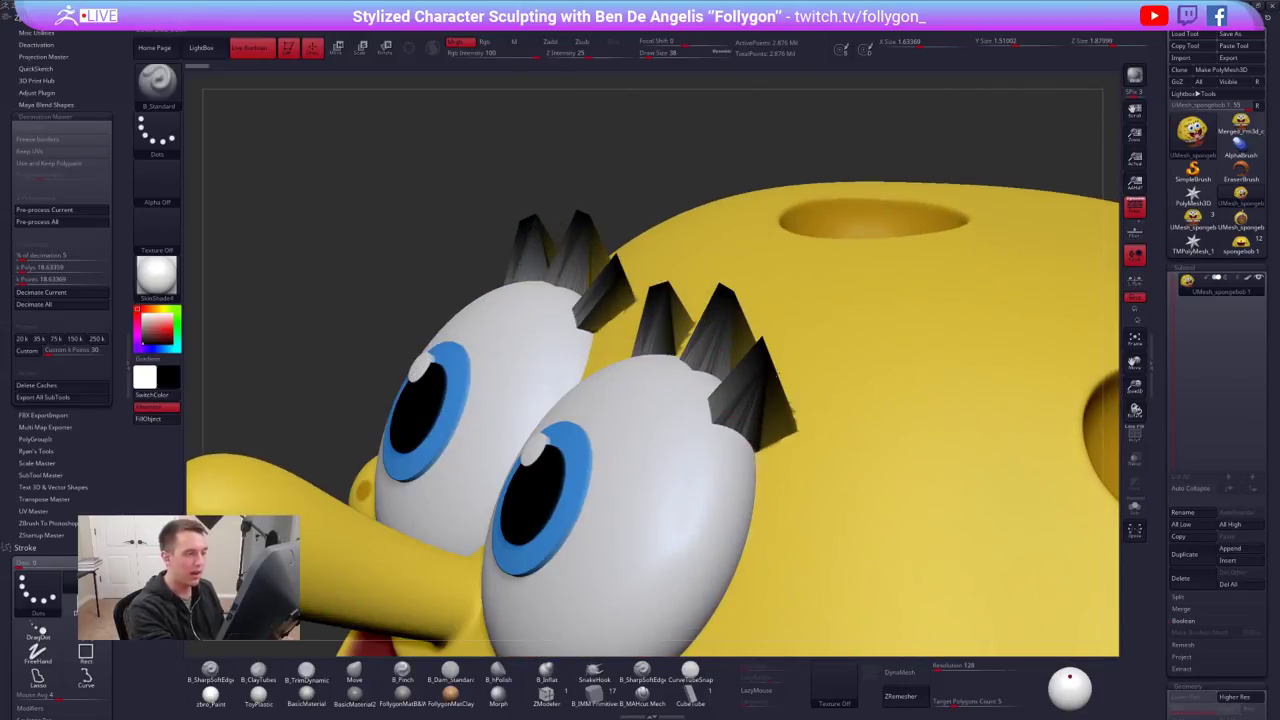
# Try a black dab at the outer eyelash's tip with draw size 9, undo it and swap the paint colour to white
pyautogui.moveTo(776, 372); pyautogui.dragTo(776, 340)
pyautogui.press('space')
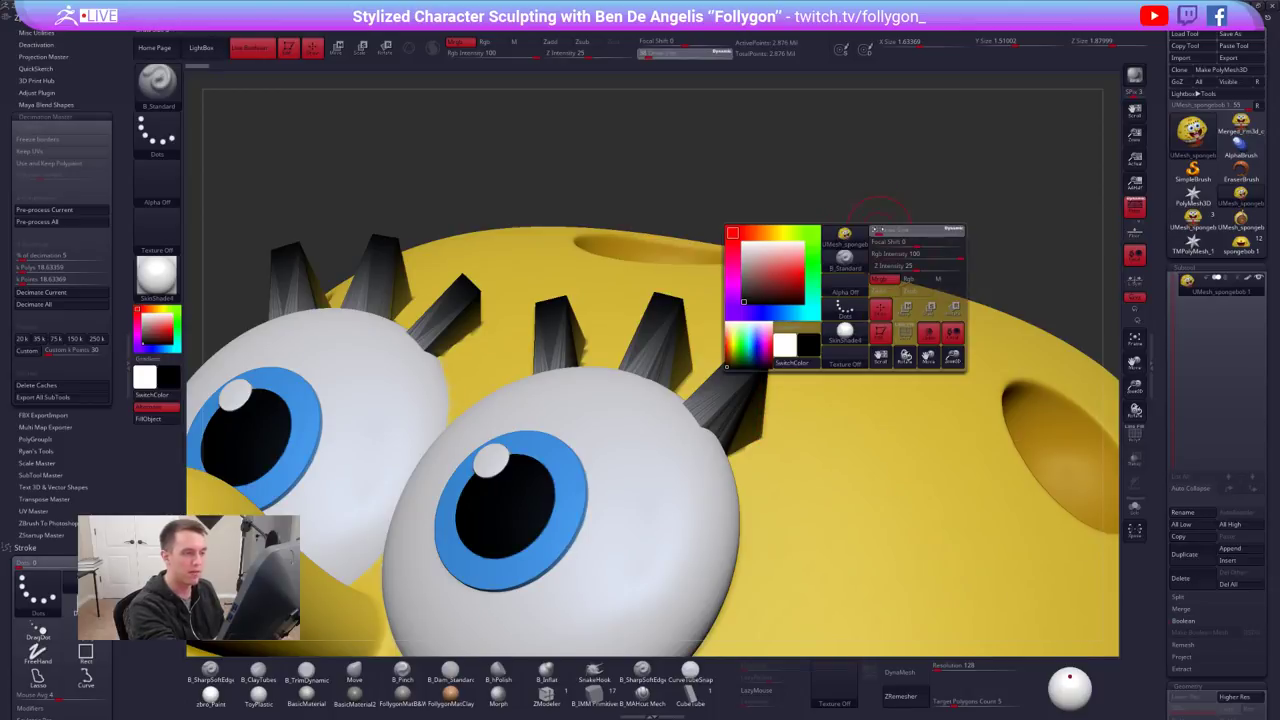
pyautogui.moveTo(880, 229); pyautogui.dragTo(873, 230)
pyautogui.moveTo(734, 346); pyautogui.dragTo(730, 374, button='right')
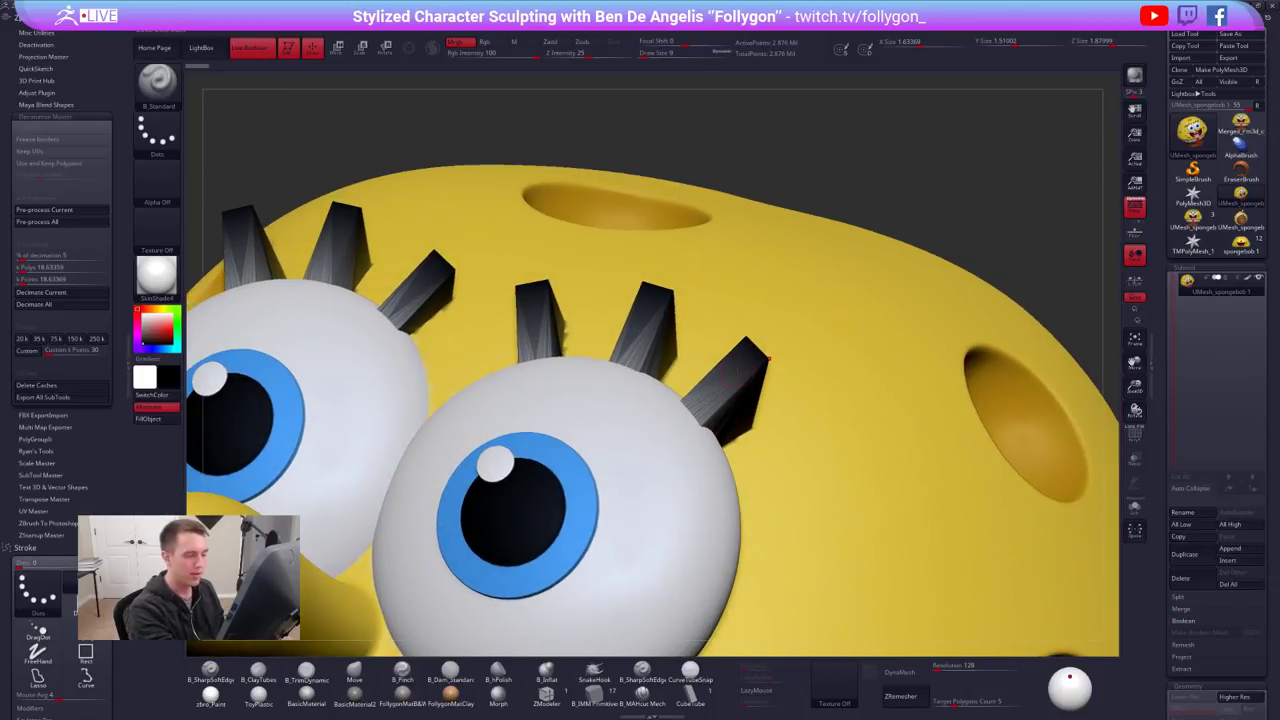
pyautogui.moveTo(684, 425); pyautogui.dragTo(674, 434, button='right')
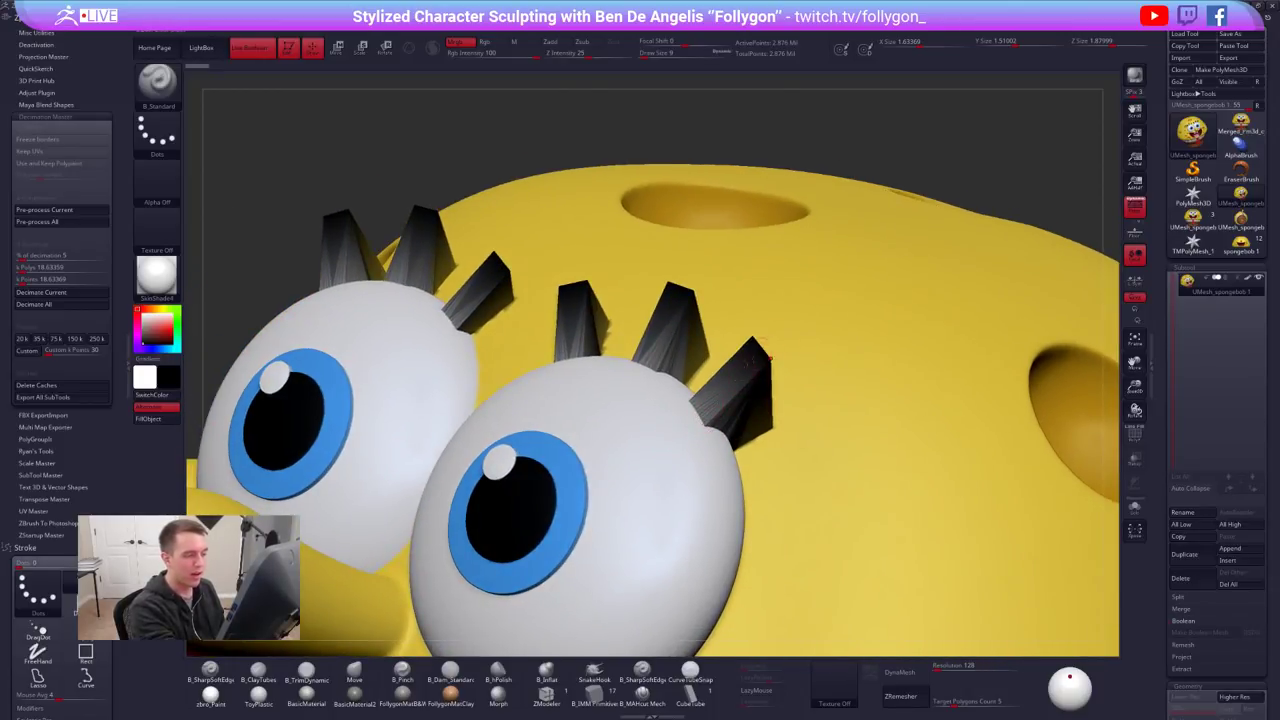
pyautogui.keyDown('ctrl'); pyautogui.moveTo(732, 310); pyautogui.dragTo(697, 337, button='right'); pyautogui.keyUp('ctrl')
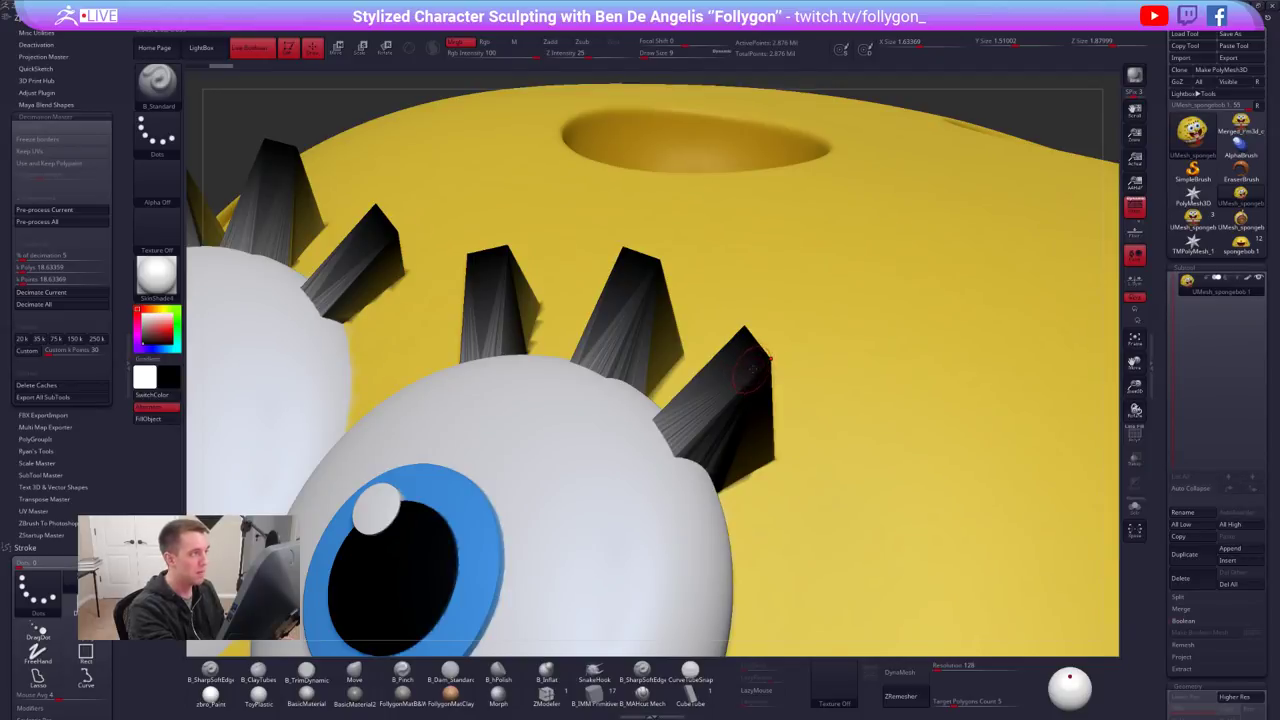
pyautogui.moveTo(770, 366); pyautogui.dragTo(770, 363, button='right')
pyautogui.moveTo(768, 357); pyautogui.dragTo(772, 353)
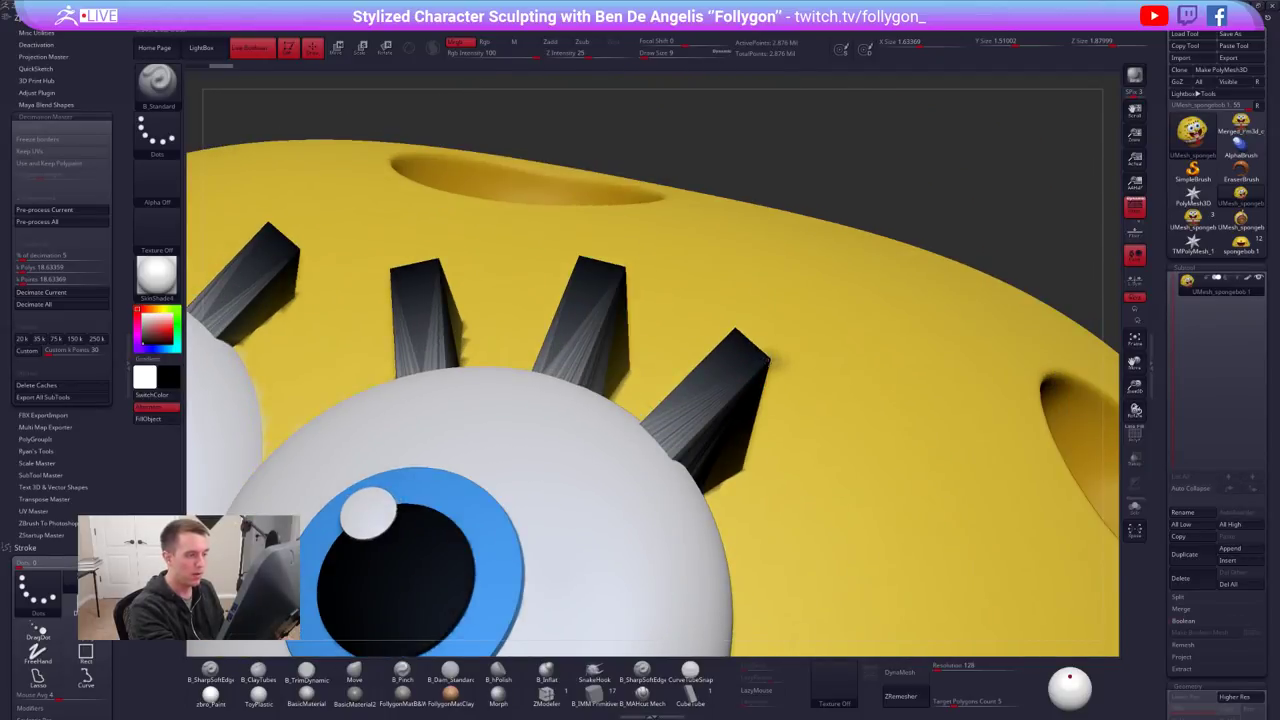
pyautogui.moveTo(777, 397); pyautogui.dragTo(749, 403, button='right')
pyautogui.press('v')
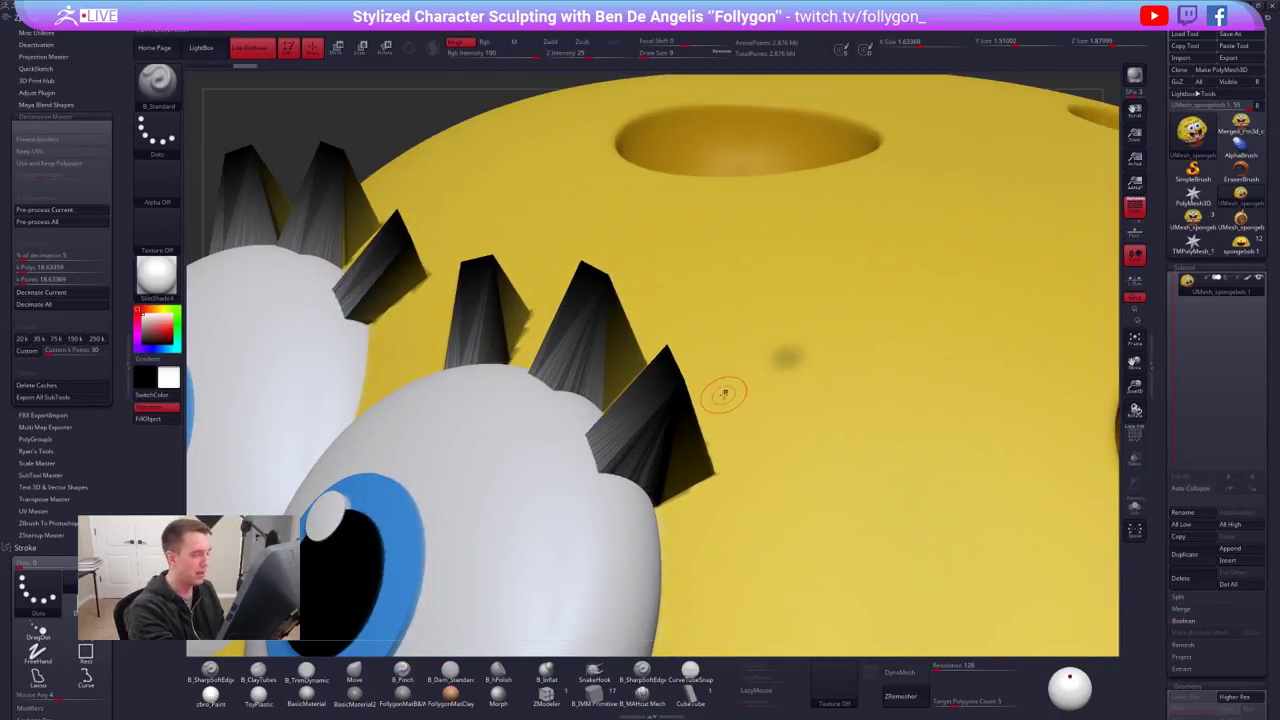
pyautogui.hotkey('ctrl', 'z')
# Try a white paint stroke on the outer eyelash, compare its spread with the wireframe, and undo it
pyautogui.moveTo(681, 404); pyautogui.dragTo(681, 384)
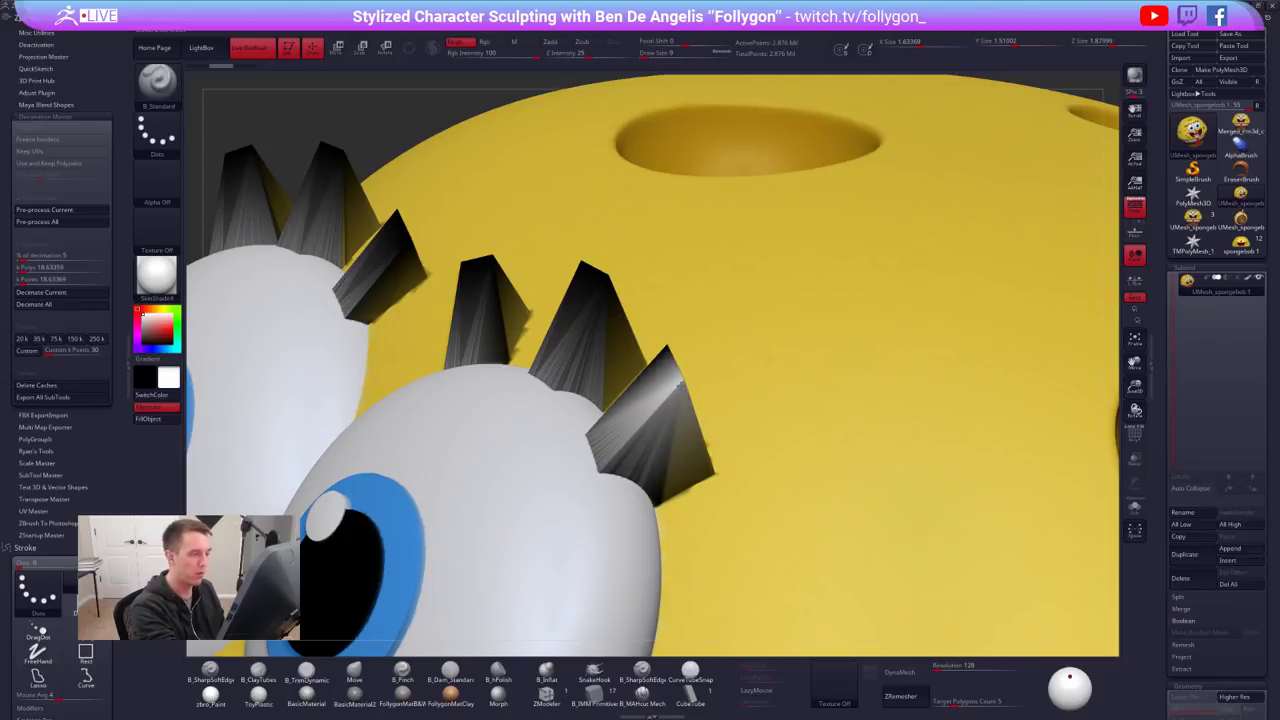
pyautogui.moveTo(681, 383); pyautogui.dragTo(610, 390, button='right')
pyautogui.hotkey('shift', 'f')
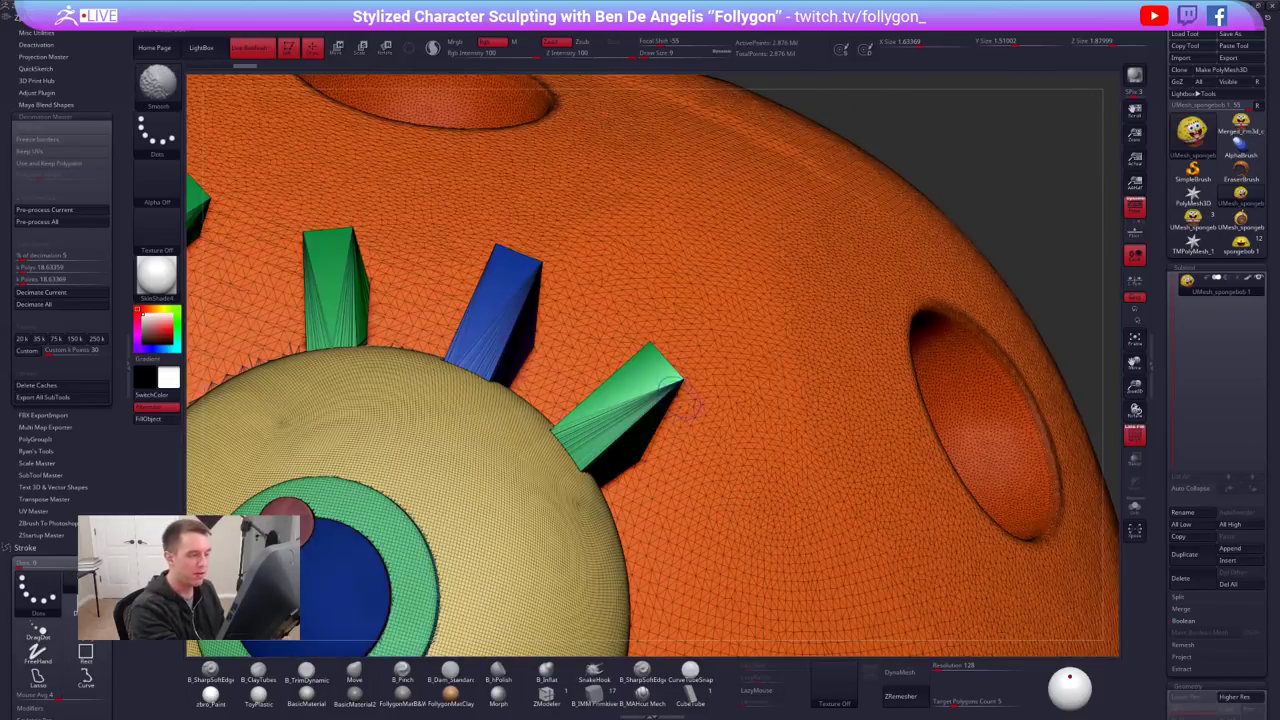
pyautogui.hotkey('shift', 'f')
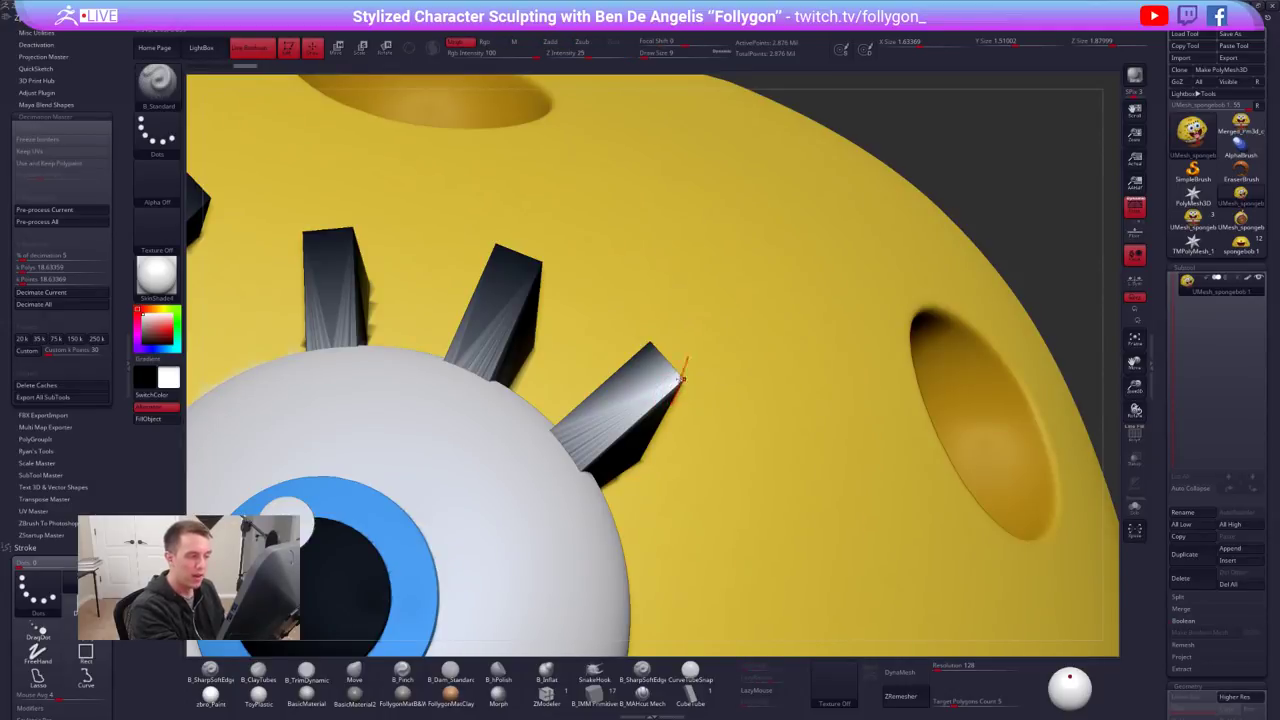
pyautogui.moveTo(607, 394); pyautogui.dragTo(575, 480, button='right')
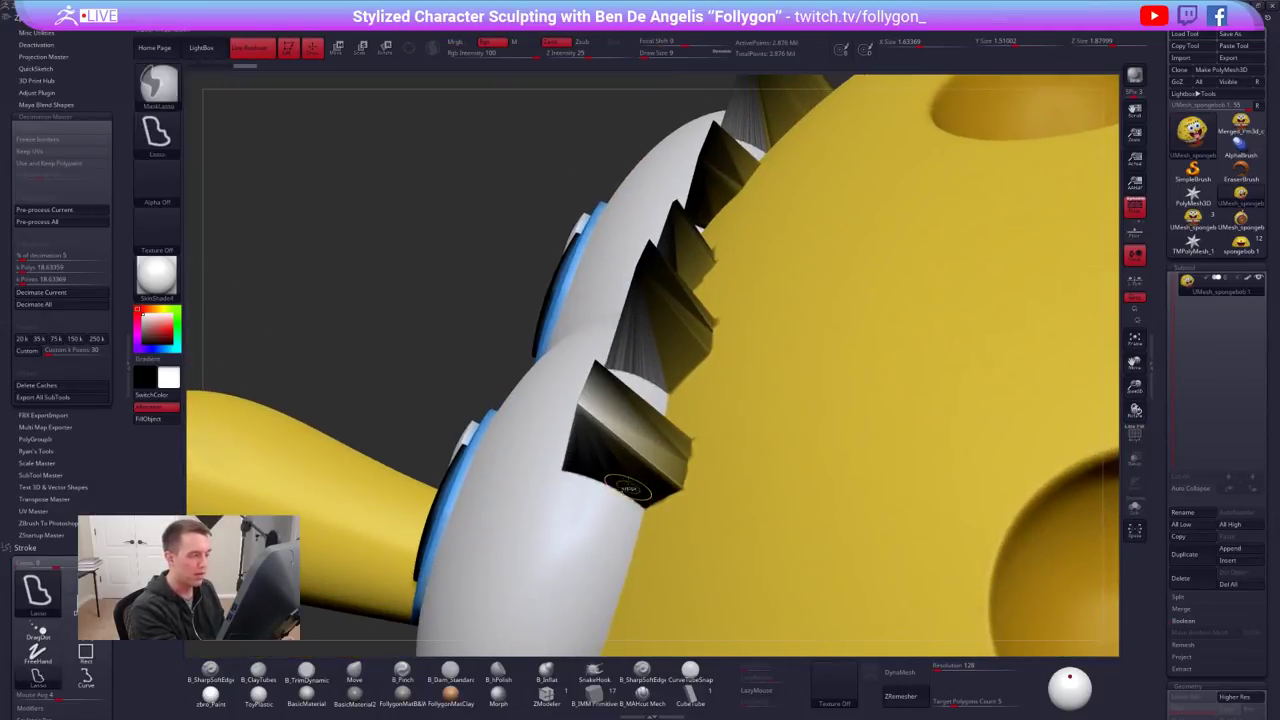
pyautogui.hotkey('ctrl', 'z')
pyautogui.keyDown('ctrl'); pyautogui.moveTo(709, 501); pyautogui.dragTo(764, 343, button='right'); pyautogui.keyUp('ctrl')
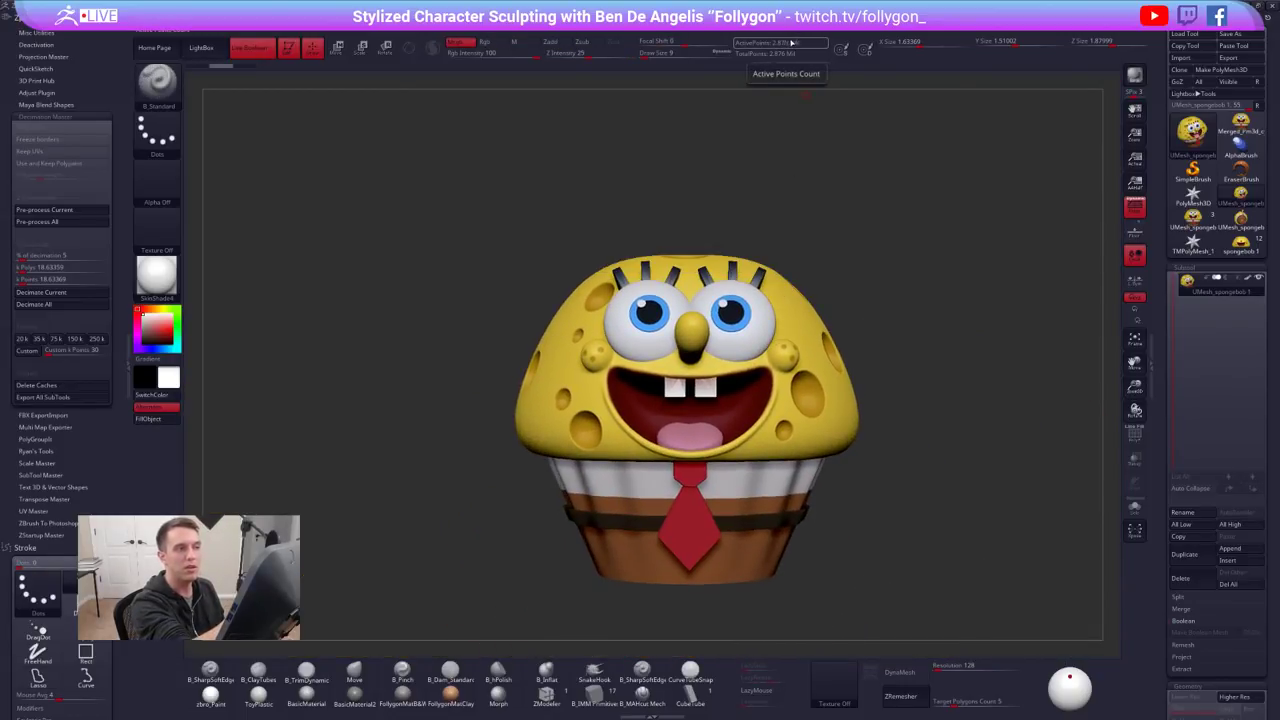
# Hide half of the merged muffin, examine its cut-open interior from several angles, and show the whole mesh again
pyautogui.moveTo(941, 500); pyautogui.dragTo(934, 540, button='right')
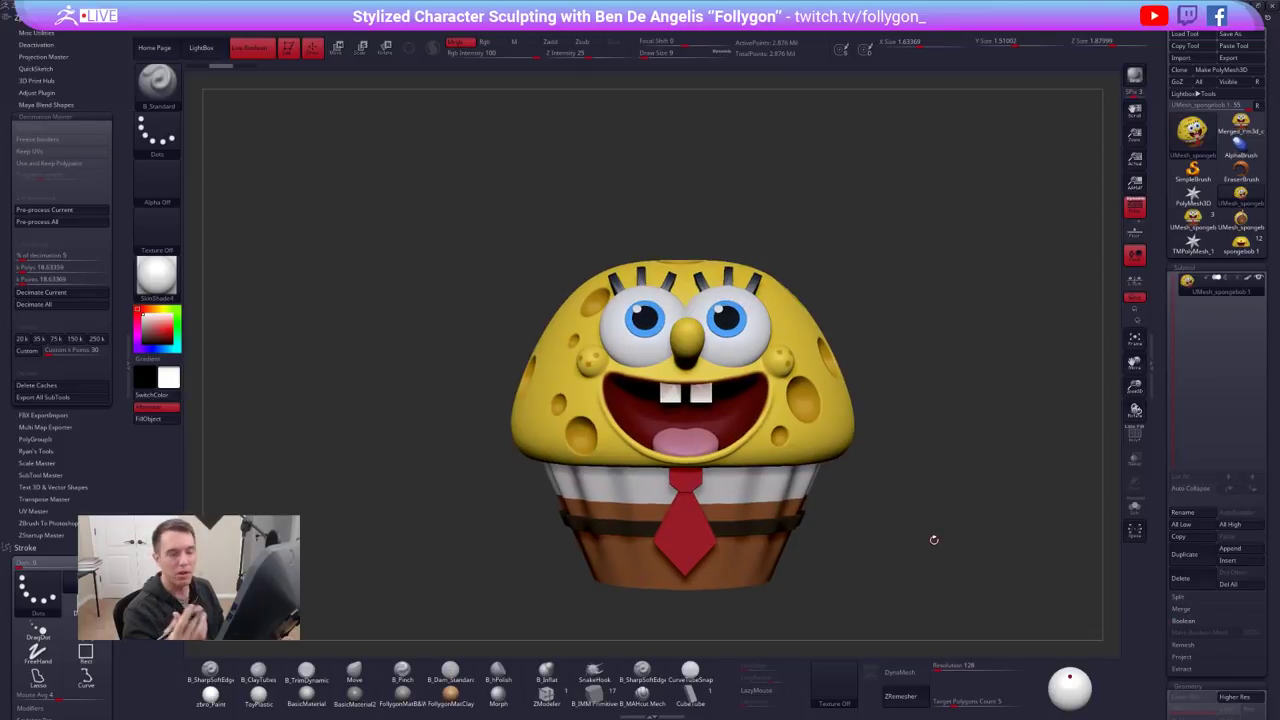
pyautogui.rightClick(913, 367)
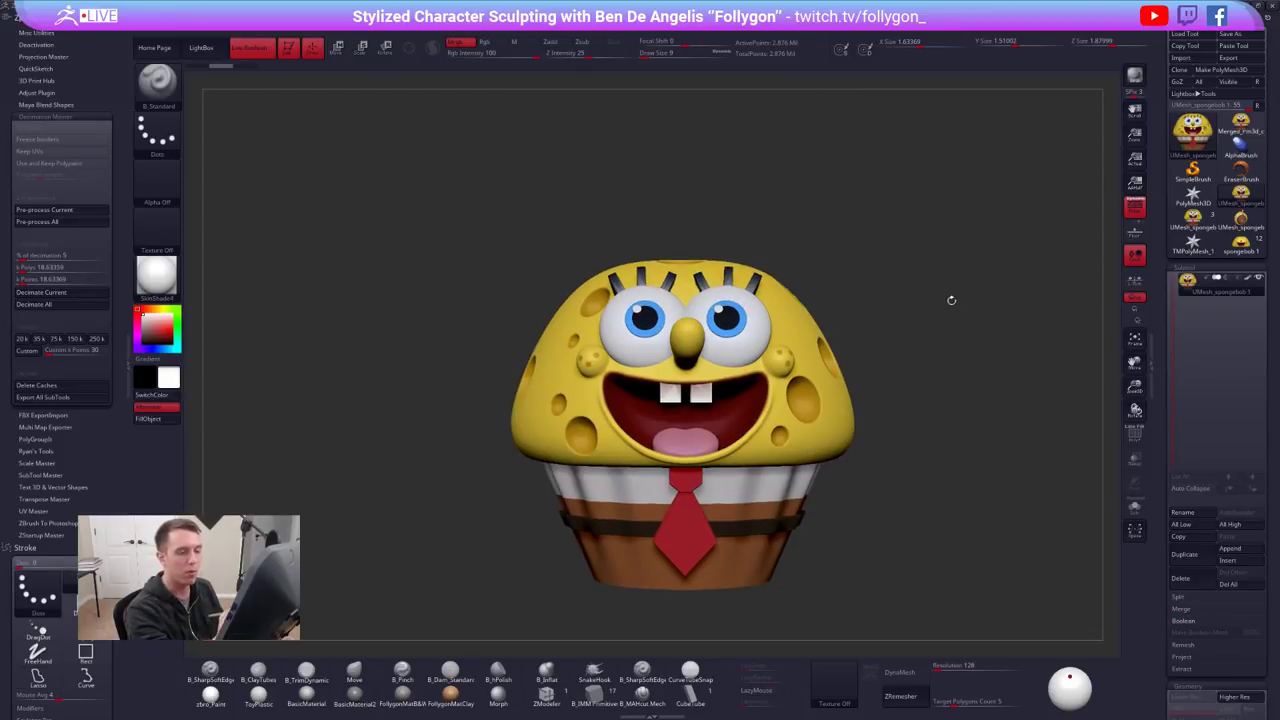
pyautogui.moveTo(688, 232)
pyautogui.keyDown('ctrl'); pyautogui.keyDown('shift'); pyautogui.mouseDown()
pyautogui.moveTo(720, 625)
pyautogui.moveTo(938, 442)
pyautogui.moveTo(850, 230)
pyautogui.mouseUp(); pyautogui.keyUp('shift'); pyautogui.keyUp('ctrl')
pyautogui.moveTo(880, 350)
pyautogui.mouseDown(button='right')
pyautogui.moveTo(1045, 350)
pyautogui.moveTo(1012, 352)
pyautogui.moveTo(1018, 275)
pyautogui.moveTo(1038, 268)
pyautogui.moveTo(1052, 330)
pyautogui.mouseUp(button='right')
pyautogui.moveTo(686, 465)
pyautogui.keyDown('alt'); pyautogui.mouseDown(button='right')
pyautogui.moveTo(688, 413)
pyautogui.moveTo(688, 492)
pyautogui.moveTo(694, 461)
pyautogui.mouseUp(button='right'); pyautogui.keyUp('alt')
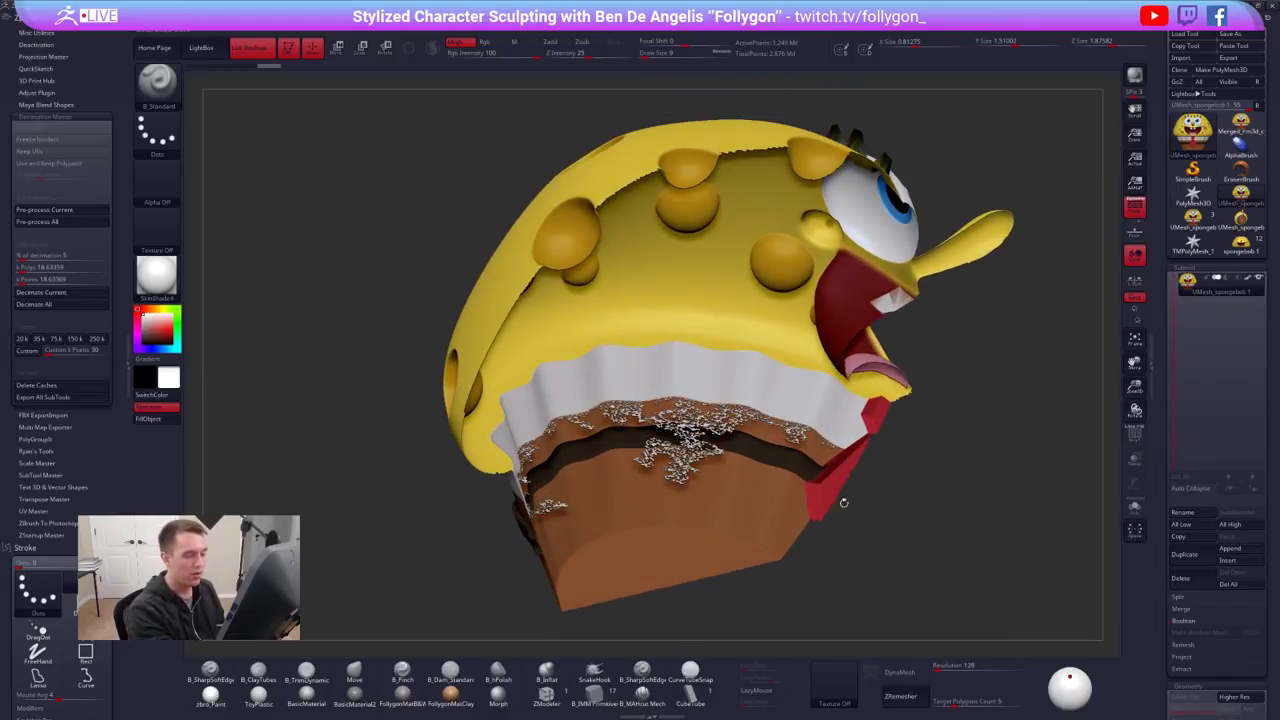
pyautogui.keyDown('ctrl'); pyautogui.keyDown('shift'); pyautogui.moveTo(889, 505); pyautogui.dragTo(906, 526); pyautogui.keyUp('shift'); pyautogui.keyUp('ctrl')
pyautogui.moveTo(703, 463); pyautogui.dragTo(450, 478, button='right')
pyautogui.moveTo(508, 568)
pyautogui.mouseDown(button='right')
pyautogui.moveTo(526, 576)
pyautogui.moveTo(678, 498)
pyautogui.moveTo(774, 508)
pyautogui.moveTo(786, 543)
pyautogui.moveTo(782, 508)
pyautogui.moveTo(762, 567)
pyautogui.moveTo(940, 560)
pyautogui.moveTo(948, 552)
pyautogui.moveTo(815, 496)
pyautogui.moveTo(836, 408)
pyautogui.mouseUp(button='right')
pyautogui.keyDown('ctrl'); pyautogui.keyDown('shift'); pyautogui.click(847, 405); pyautogui.keyUp('shift'); pyautogui.keyUp('ctrl')
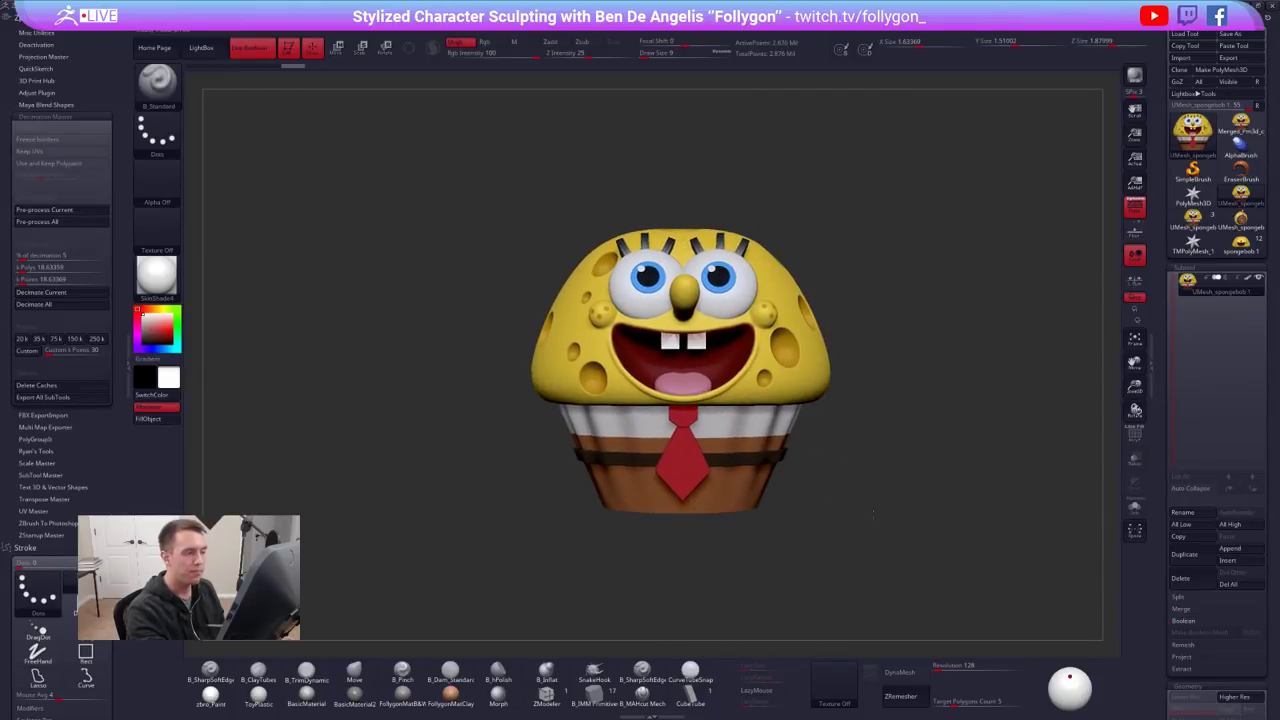
# Delete the merged muffin mesh and return to the original SpongeBob muffin made of separate subtools
pyautogui.click(1181, 578)
pyautogui.click(1100, 598)
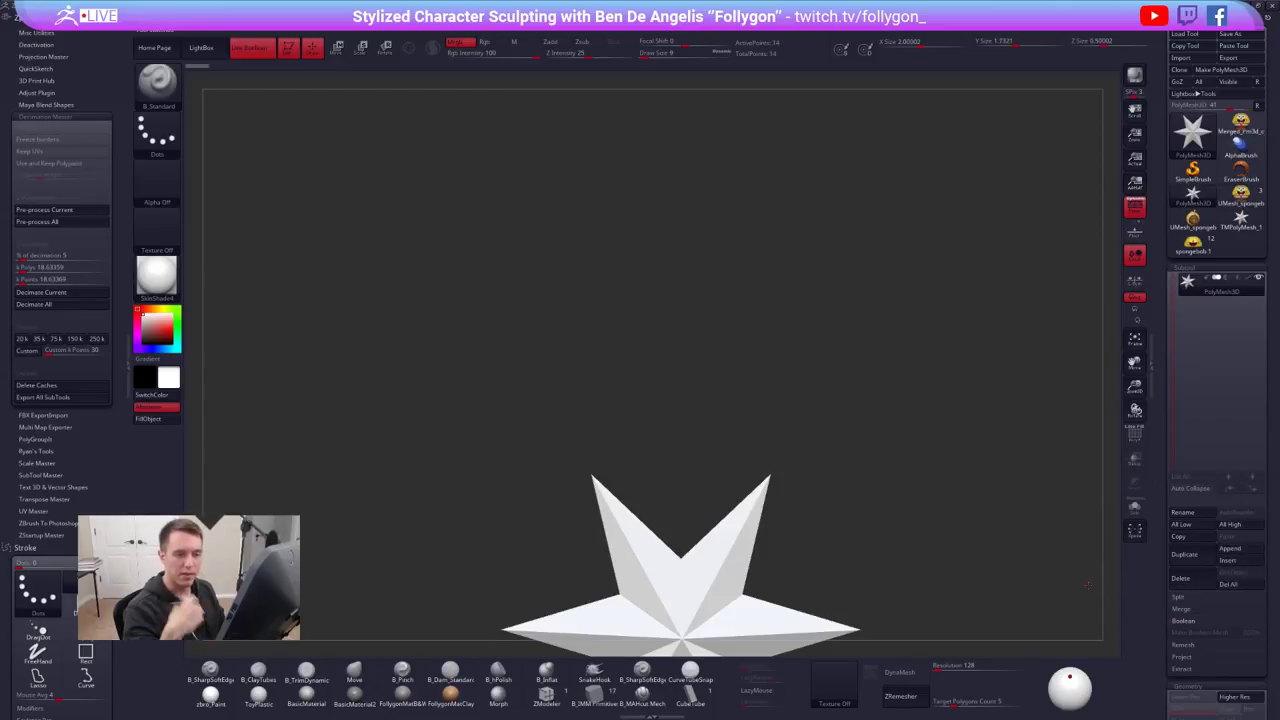
pyautogui.moveTo(898, 420)
pyautogui.mouseDown()
pyautogui.moveTo(925, 453)
pyautogui.moveTo(918, 408)
pyautogui.moveTo(917, 446)
pyautogui.moveTo(918, 432)
pyautogui.mouseUp()
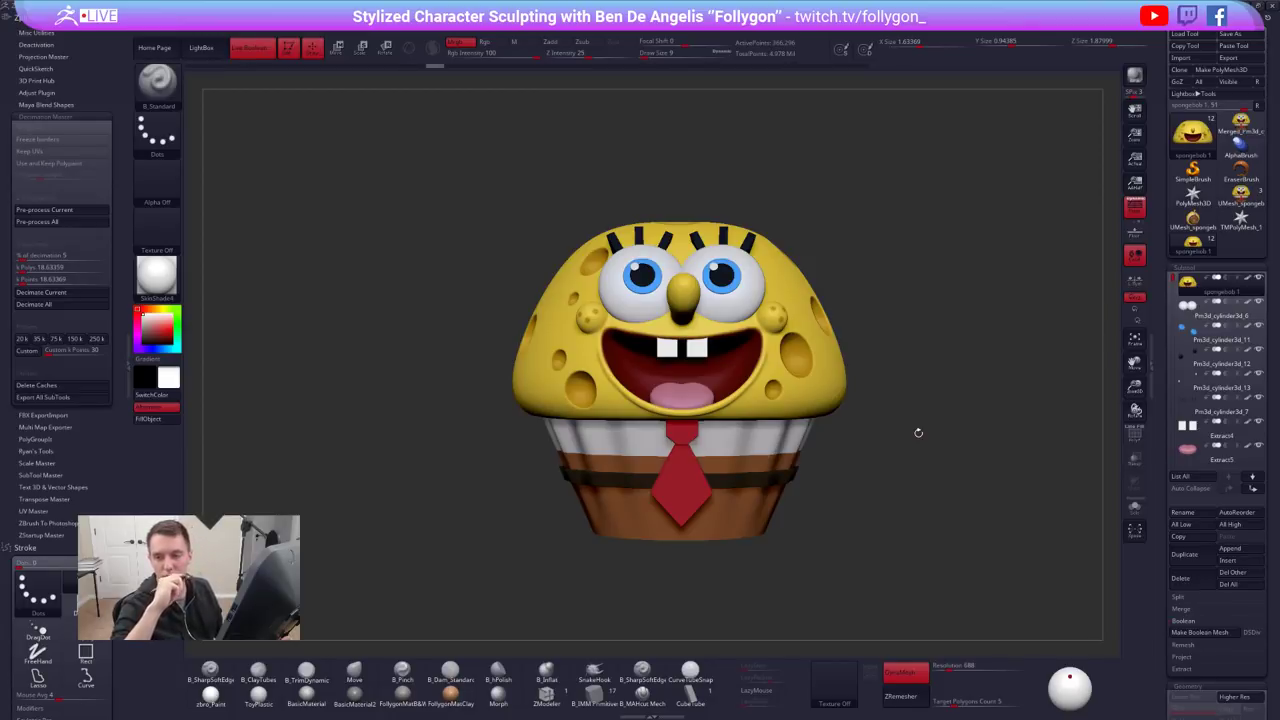
pyautogui.moveTo(918, 432)
pyautogui.mouseDown()
pyautogui.moveTo(930, 428)
pyautogui.moveTo(920, 434)
pyautogui.mouseUp()
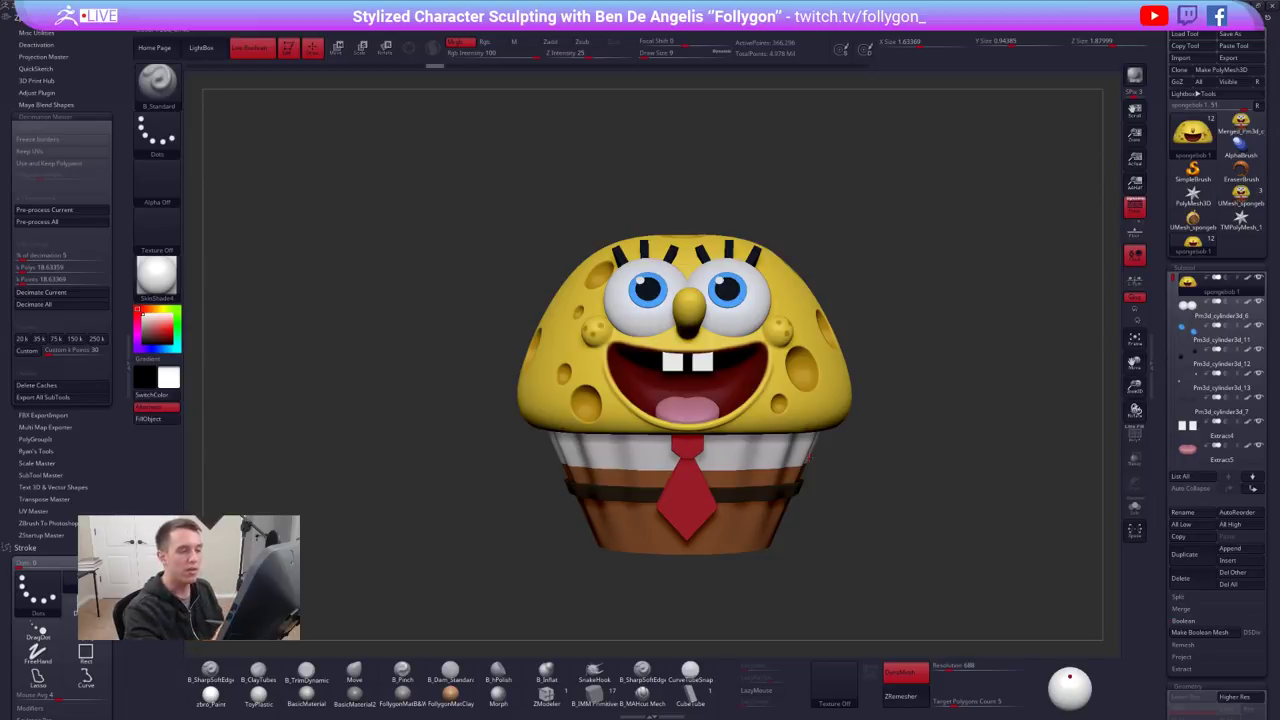
pyautogui.moveTo(882, 448); pyautogui.dragTo(800, 421)
pyautogui.moveTo(930, 416); pyautogui.dragTo(936, 416)
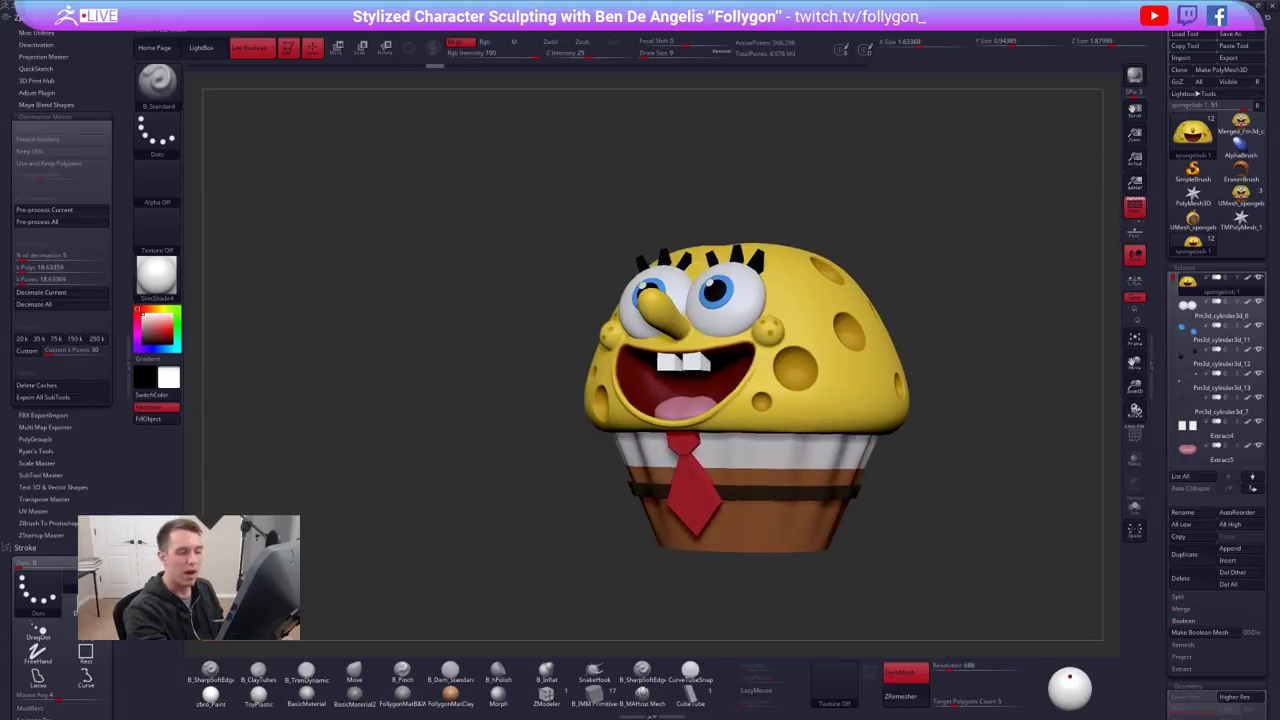
pyautogui.moveTo(812, 413); pyautogui.dragTo(852, 436)
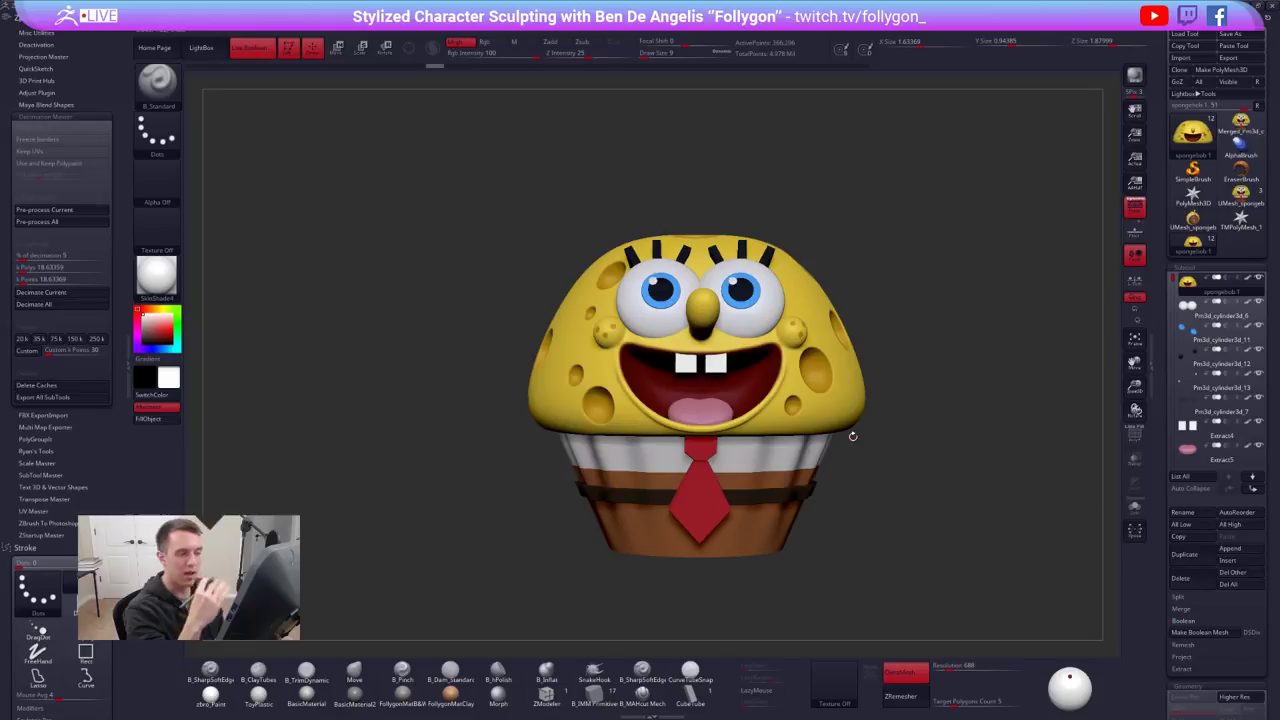
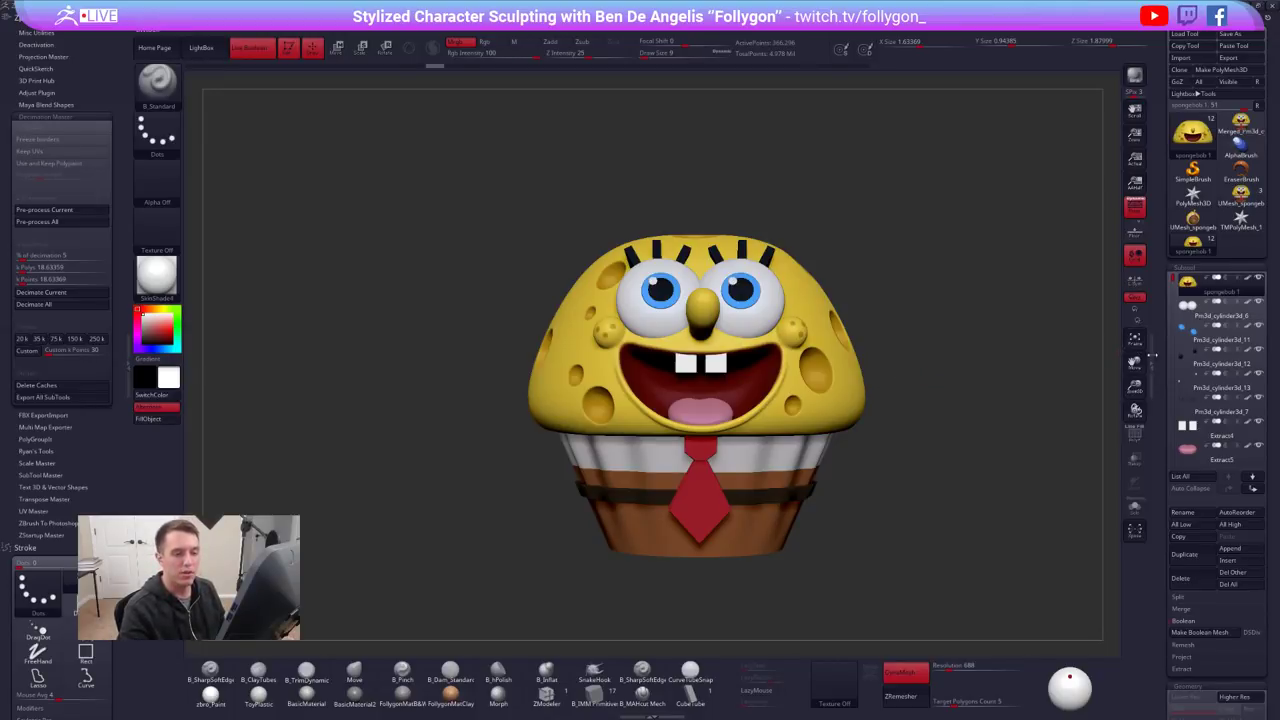
# Open the muffin's export settings and try a Scale factor of 2
pyautogui.moveTo(1159, 371); pyautogui.dragTo(1187, 208)
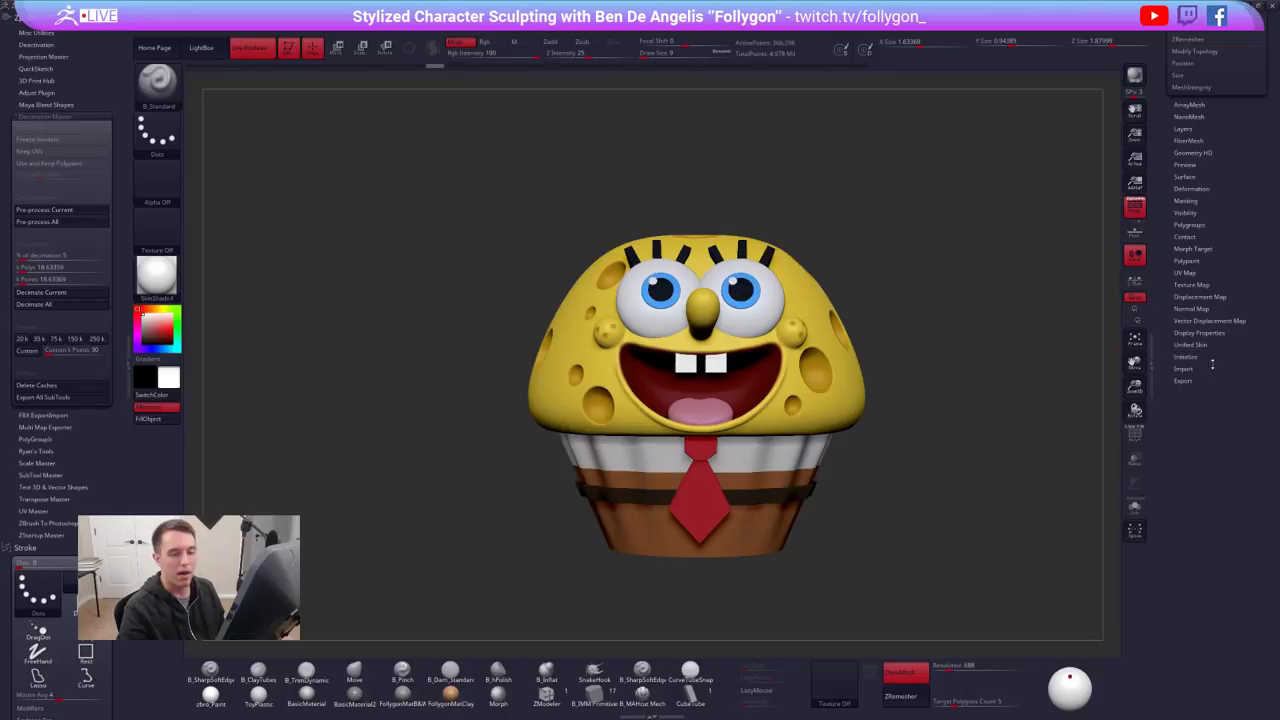
pyautogui.click(1209, 382)
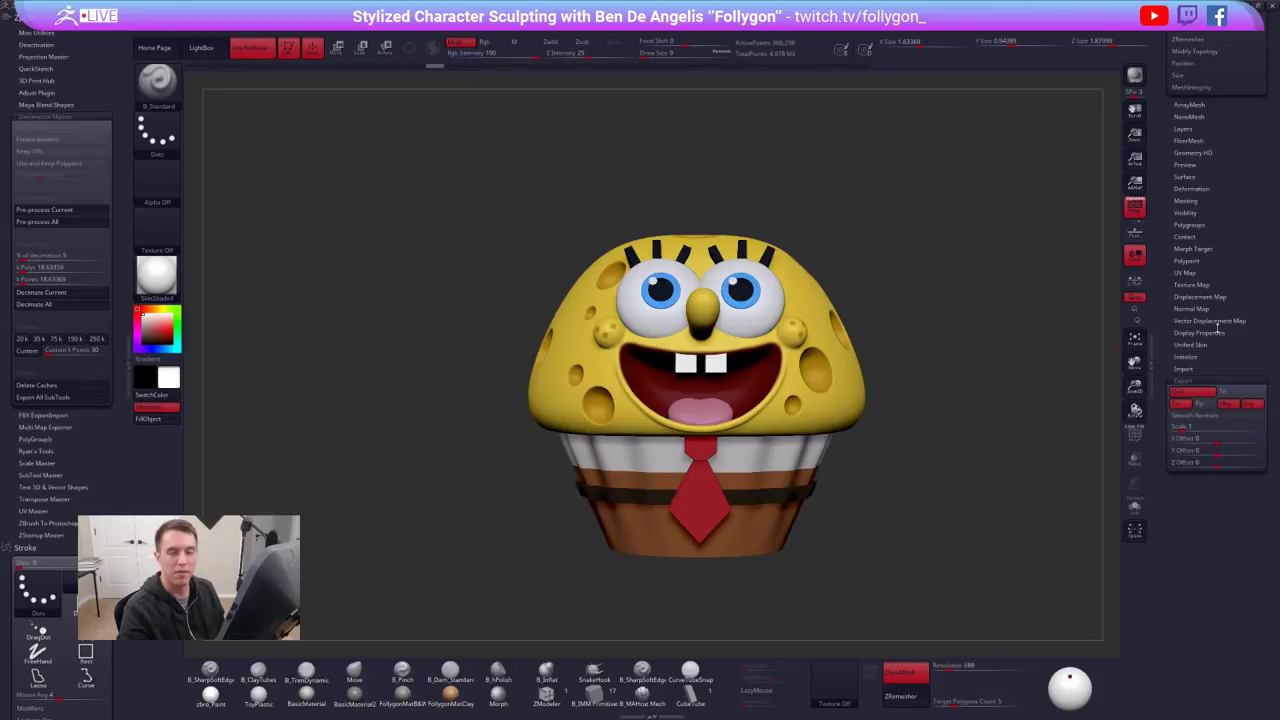
pyautogui.keyDown('alt'); pyautogui.moveTo(937, 345); pyautogui.dragTo(949, 352); pyautogui.keyUp('alt')
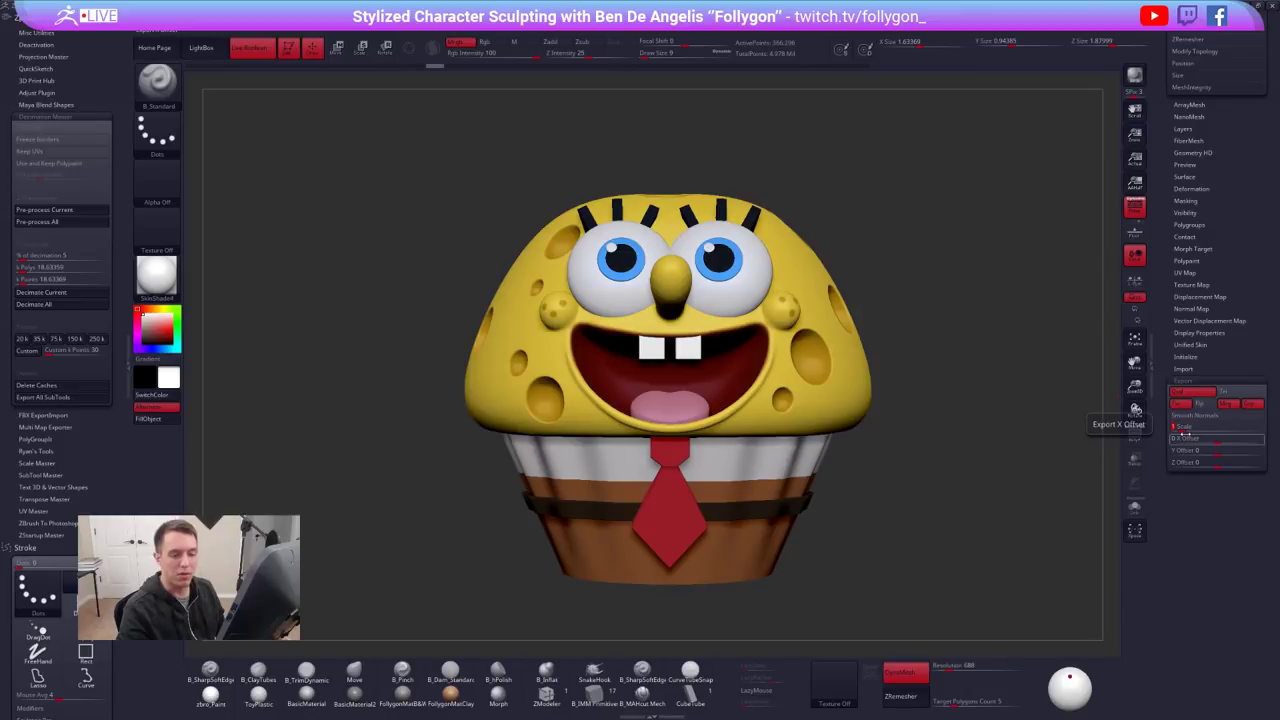
pyautogui.click(1190, 426)
pyautogui.press('Return')
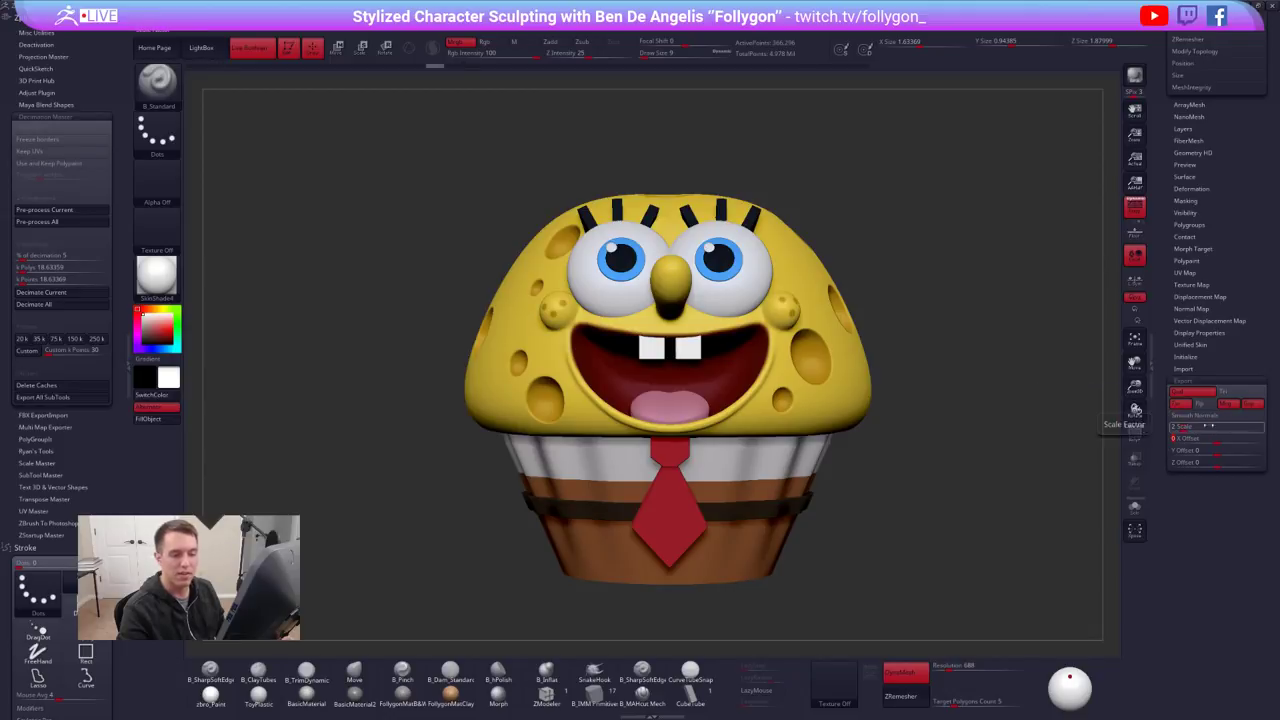
# Measure the muffin's height with a Transpose line from base to top, and reset the export Scale to 1 and X Offset to 0
pyautogui.press('w')
pyautogui.keyDown('shift'); pyautogui.moveTo(733, 583); pyautogui.dragTo(733, 192); pyautogui.keyUp('shift')
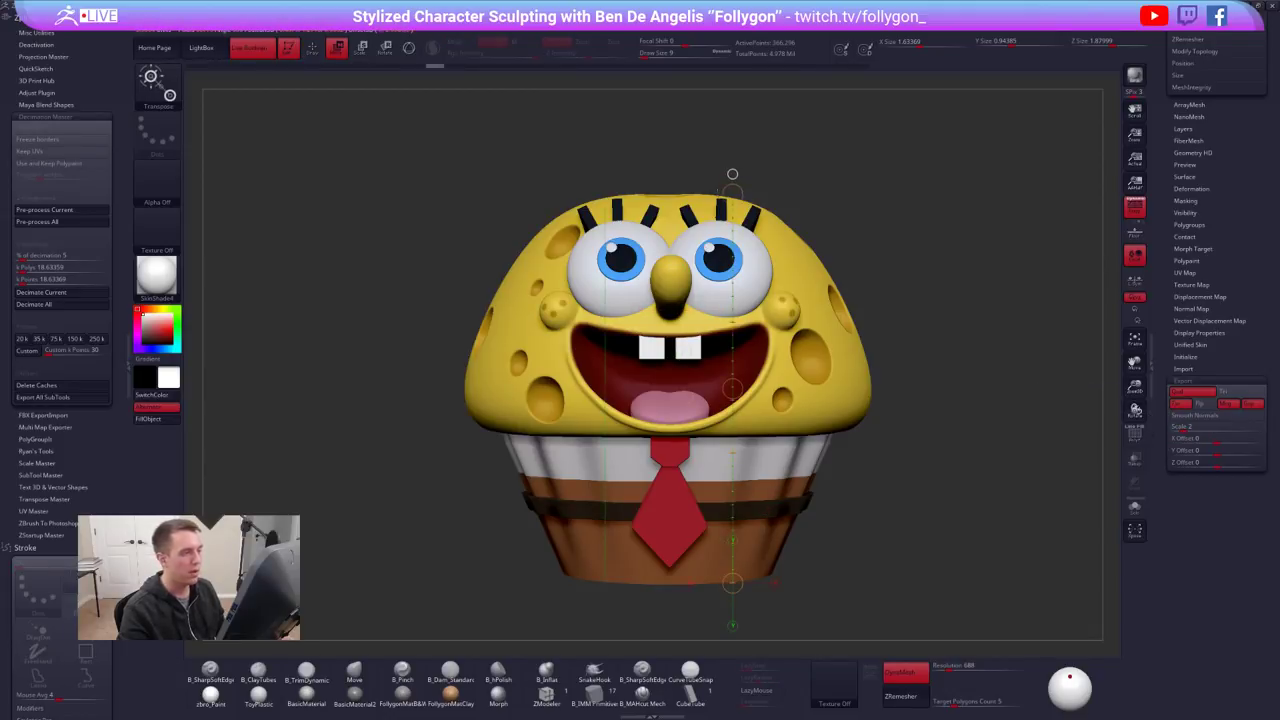
pyautogui.moveTo(605, 388); pyautogui.dragTo(733, 388)
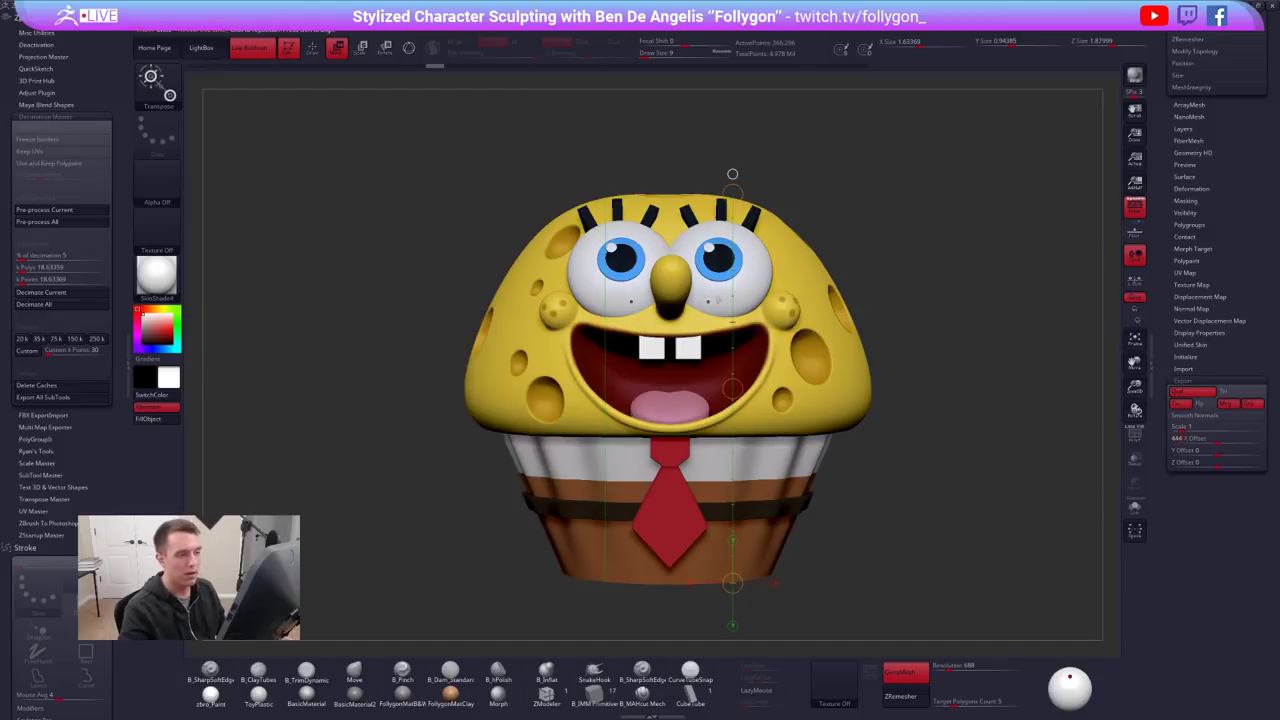
pyautogui.write('0')
pyautogui.press('Return')
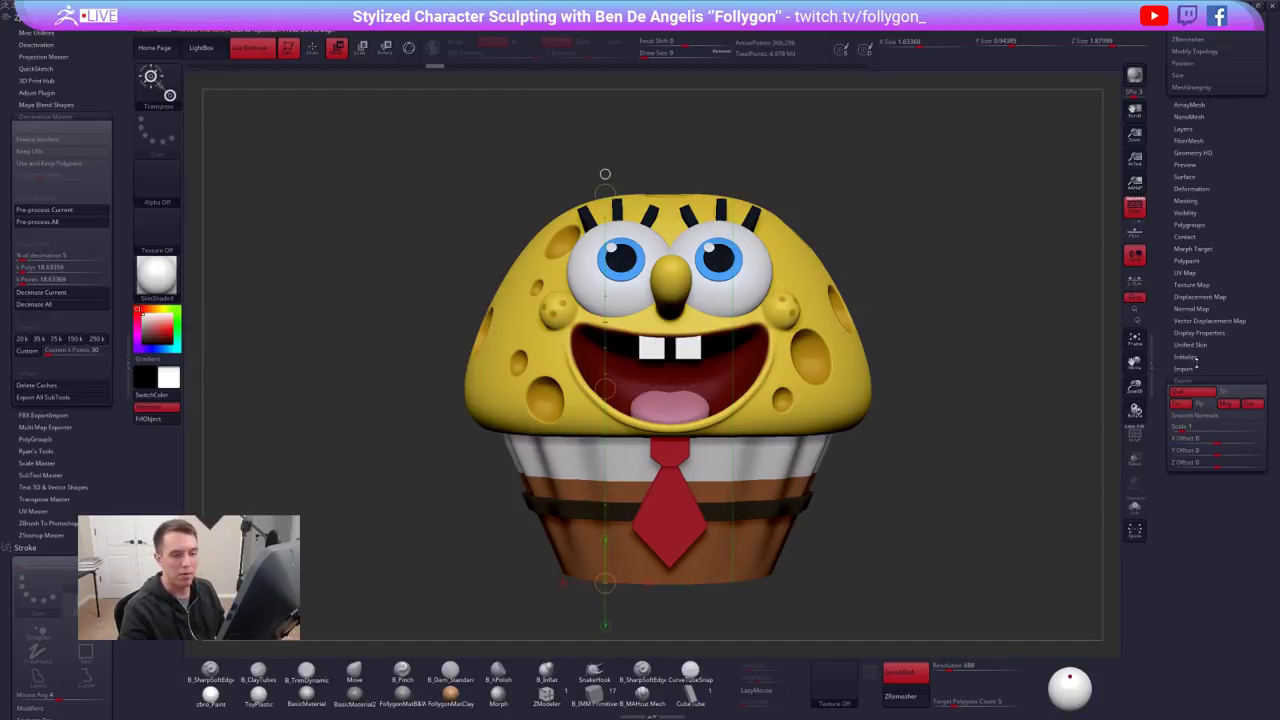
# Check the muffin head's XYZ Size values in its geometry settings, enlarge the canvas area, and return to Draw mode
pyautogui.click(1205, 380)
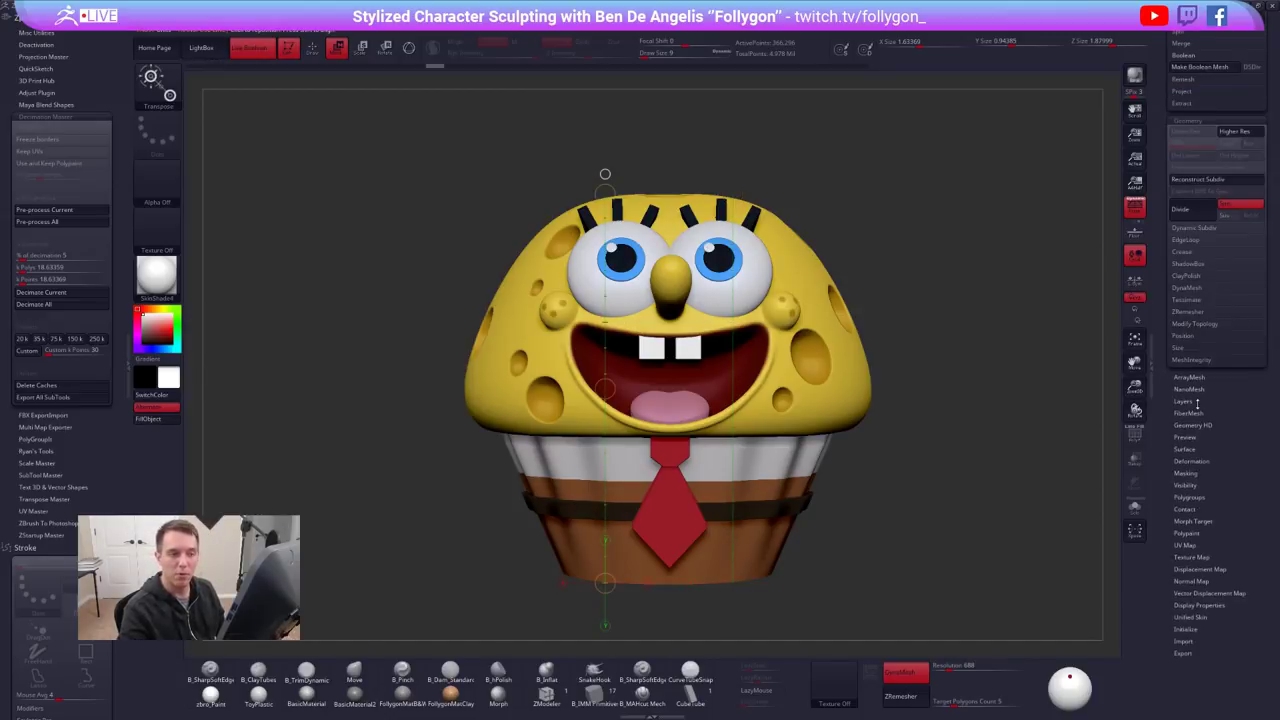
pyautogui.click(1192, 348)
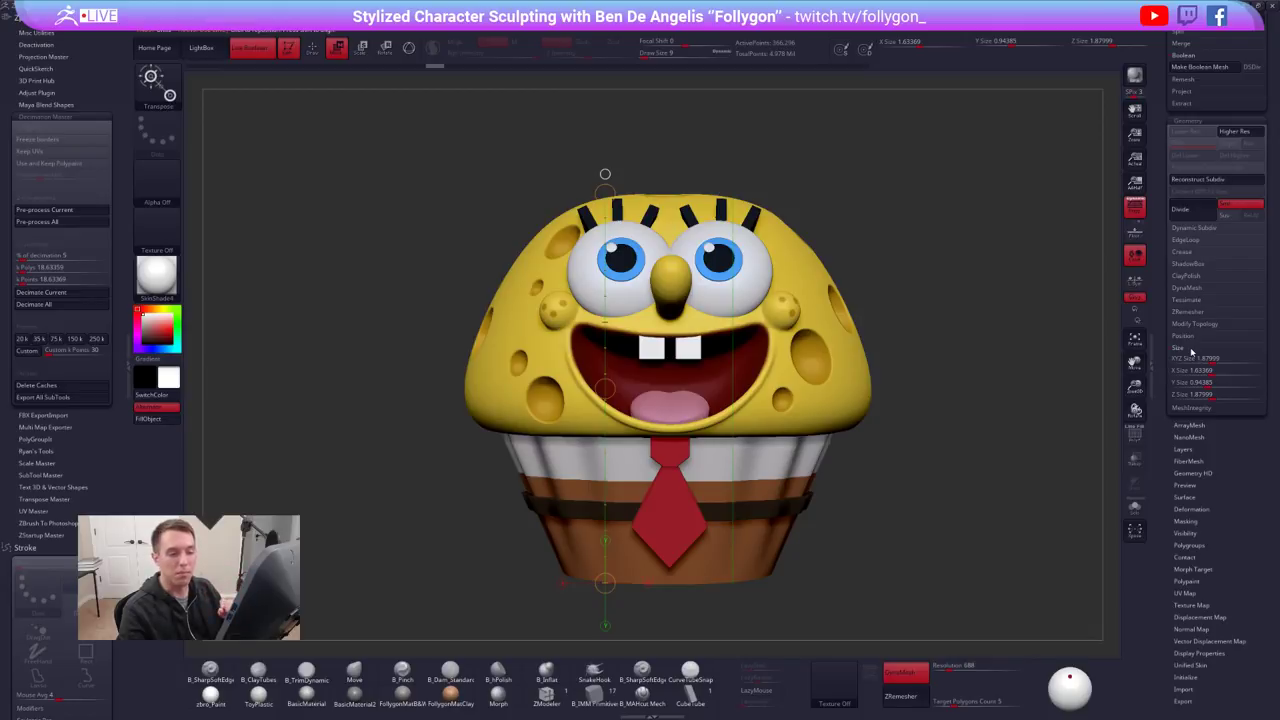
pyautogui.click(1197, 358)
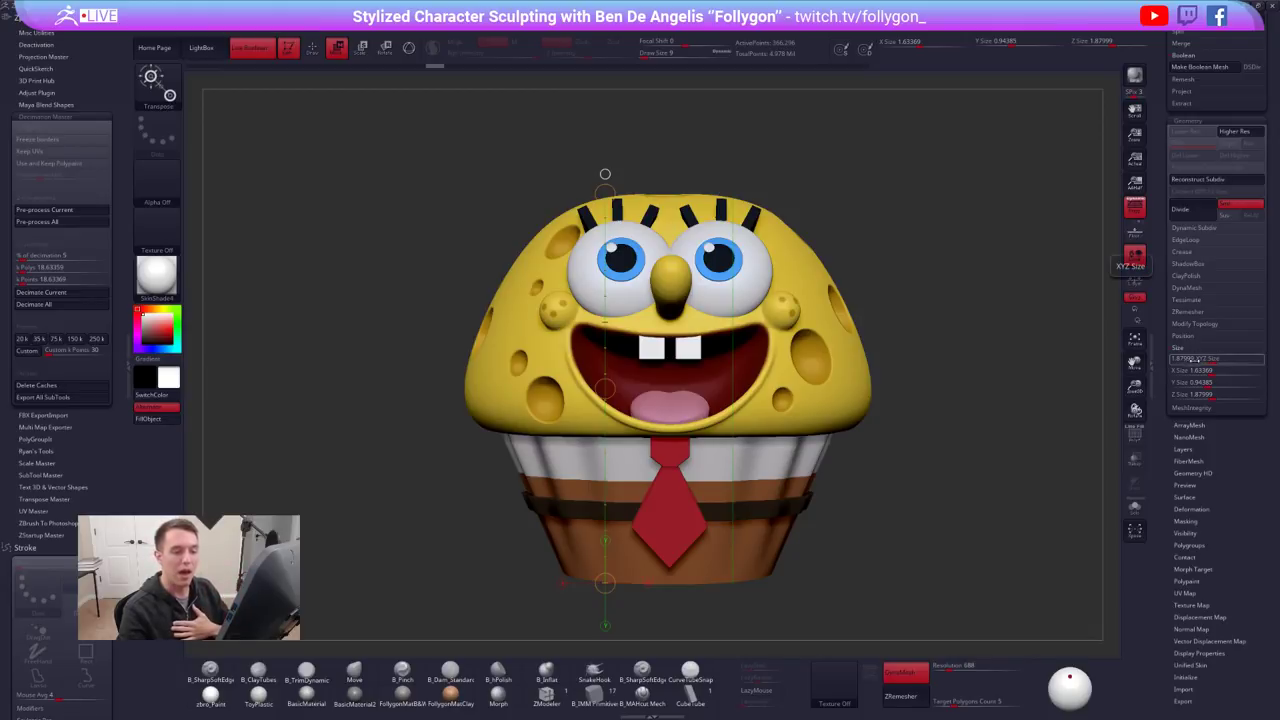
pyautogui.click(1181, 349)
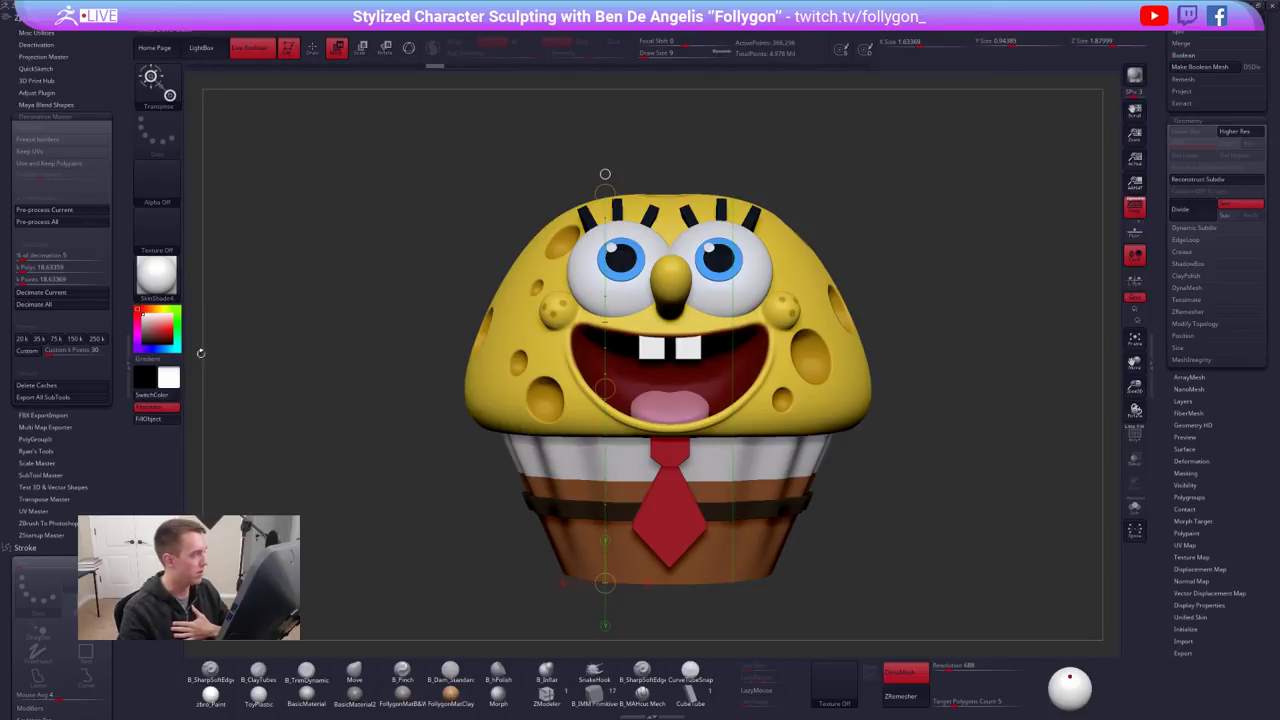
pyautogui.click(125, 370)
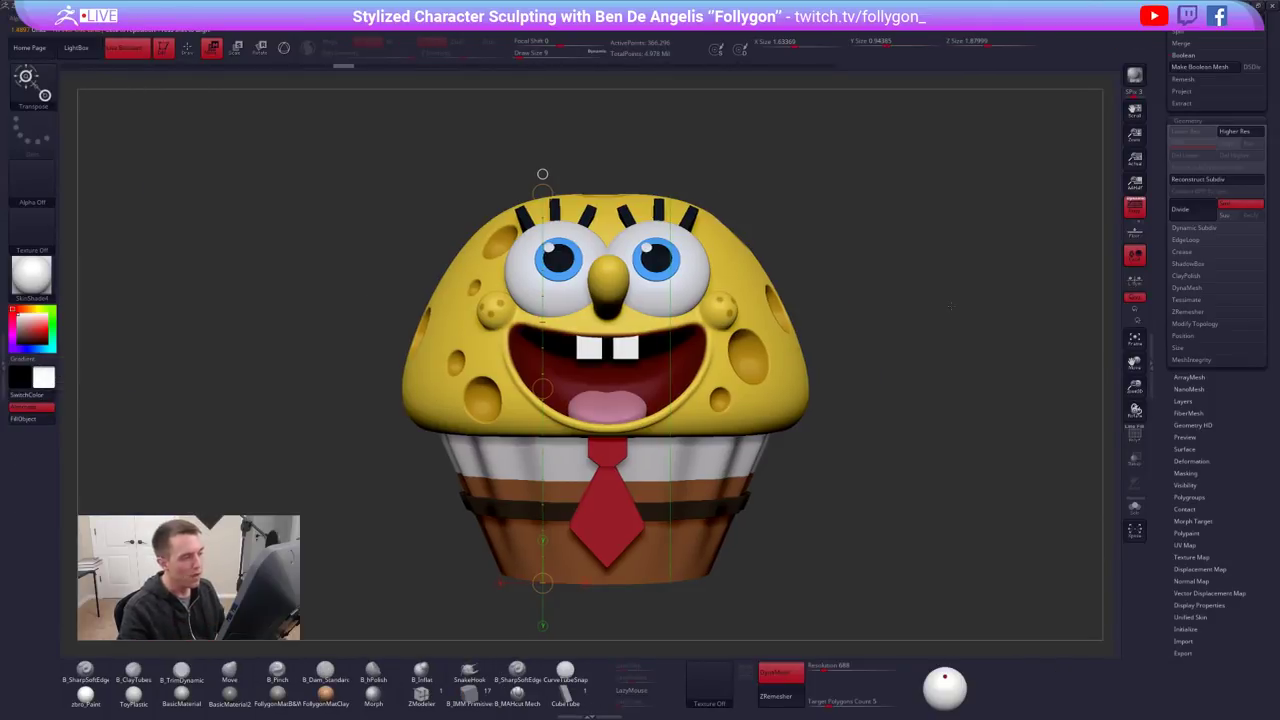
pyautogui.press('q')
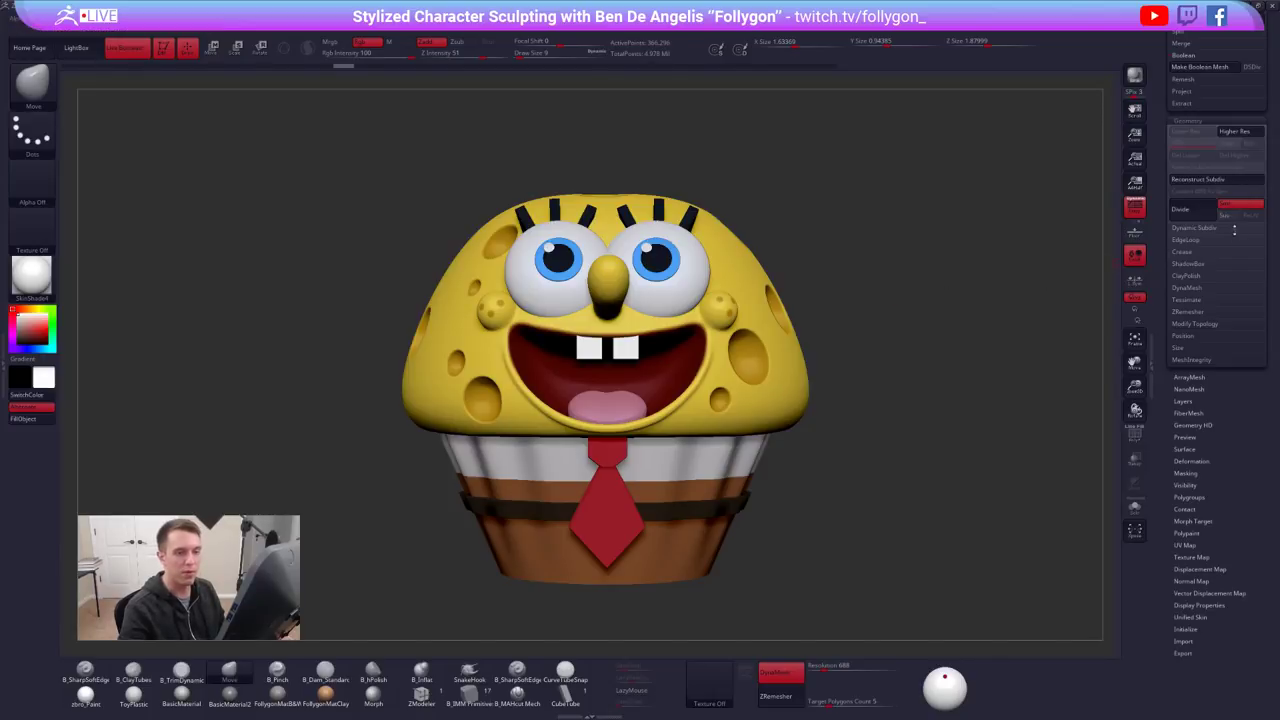
# Select the front teeth and the eyelashes in turn and inspect each subtool's polygons with the wireframe display
pyautogui.moveTo(1172, 135); pyautogui.dragTo(1172, 700)
pyautogui.moveTo(904, 358)
pyautogui.keyDown('alt'); pyautogui.mouseDown()
pyautogui.moveTo(925, 362)
pyautogui.moveTo(789, 311)
pyautogui.mouseUp(); pyautogui.keyUp('alt')
pyautogui.keyDown('alt'); pyautogui.click(656, 357); pyautogui.keyUp('alt')
pyautogui.hotkey('shift', 'f')
pyautogui.hotkey('shift', 'f')
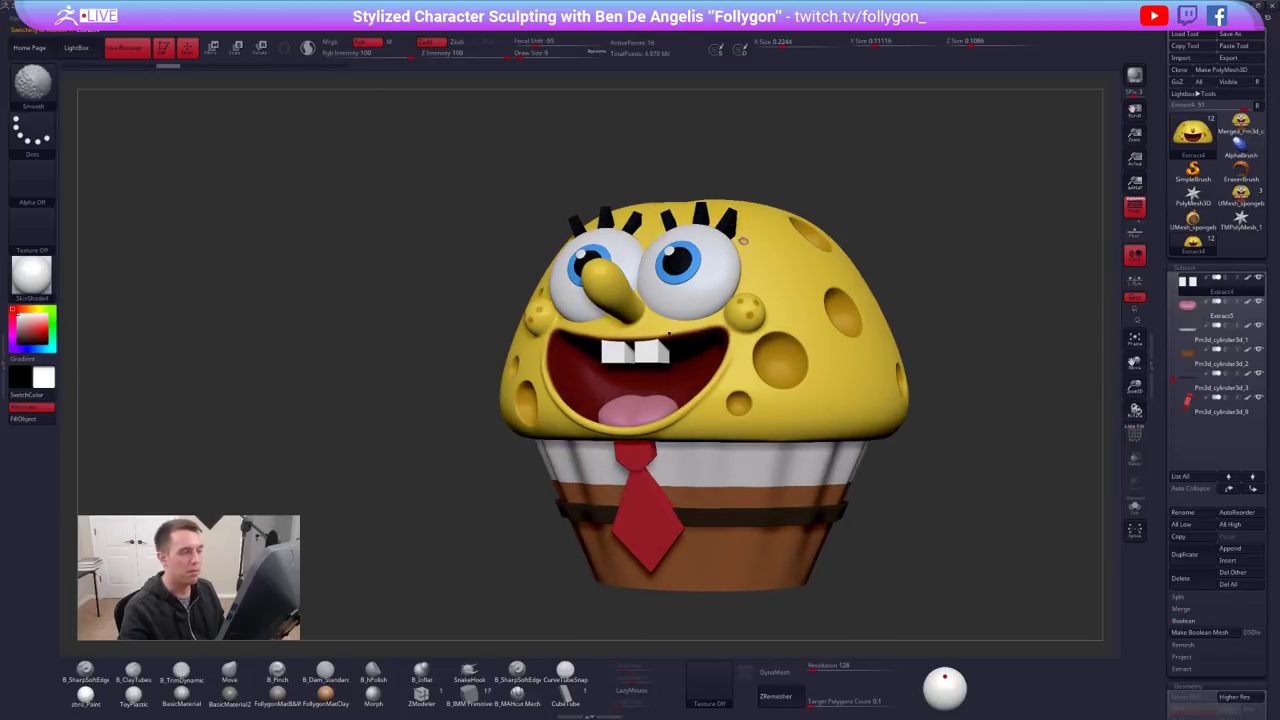
pyautogui.keyDown('alt'); pyautogui.click(728, 222); pyautogui.keyUp('alt')
pyautogui.hotkey('shift', 'f')
pyautogui.hotkey('shift', 'f')
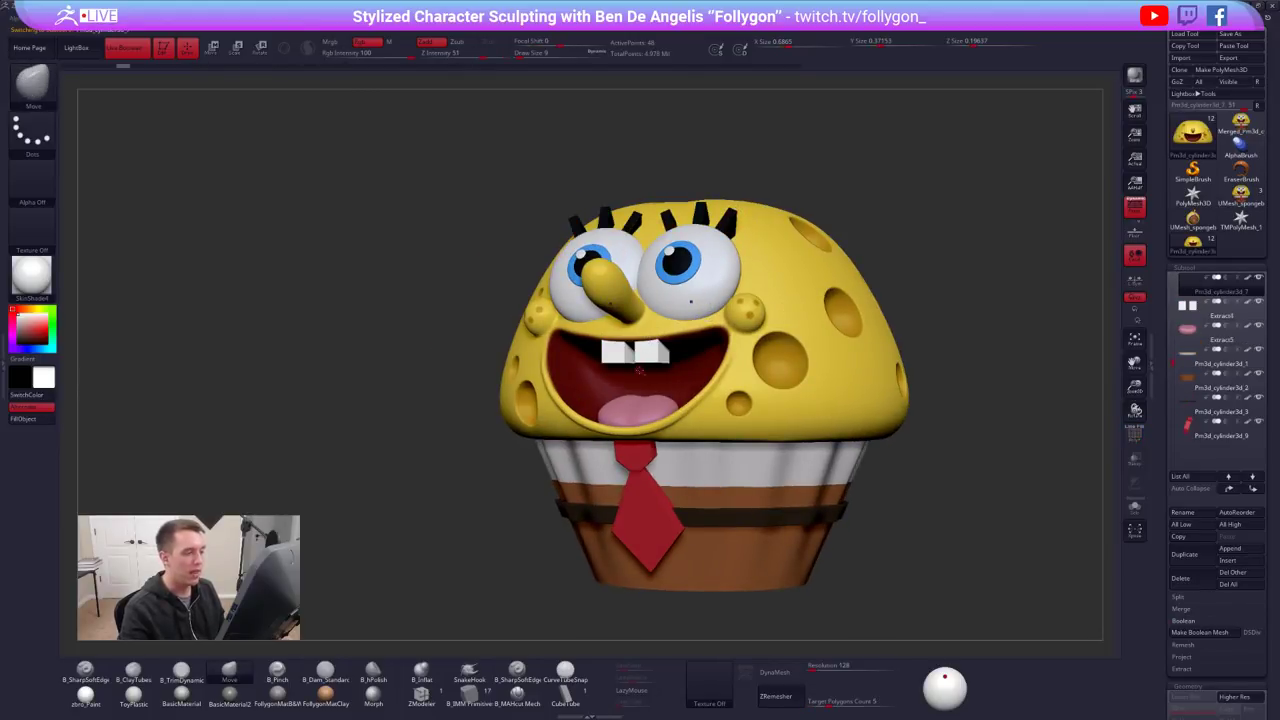
# Isolate the front teeth subtool, examine its polygons up close with the wireframe, and show all subtools again
pyautogui.keyDown('alt'); pyautogui.click(640, 370); pyautogui.keyUp('alt')
pyautogui.keyDown('alt'); pyautogui.click(645, 352); pyautogui.keyUp('alt')
pyautogui.hotkey('alt', 's')
pyautogui.moveTo(700, 352)
pyautogui.keyDown('alt'); pyautogui.mouseDown()
pyautogui.moveTo(705, 386)
pyautogui.moveTo(760, 432)
pyautogui.moveTo(722, 362)
pyautogui.moveTo(672, 398)
pyautogui.moveTo(724, 402)
pyautogui.moveTo(724, 432)
pyautogui.mouseUp(); pyautogui.keyUp('alt')
pyautogui.hotkey('shift', 'f')
pyautogui.hotkey('shift', 'f')
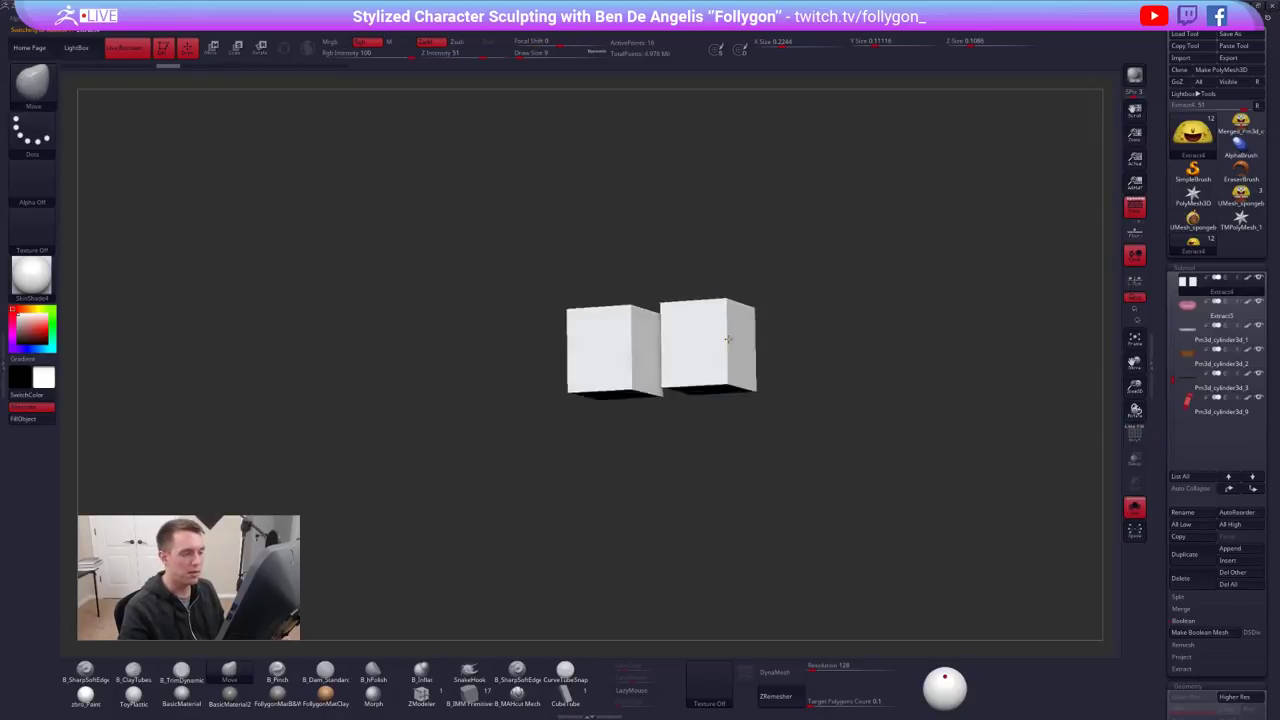
pyautogui.moveTo(727, 352); pyautogui.dragTo(728, 360)
pyautogui.hotkey('ctrl', 'shift', 's')
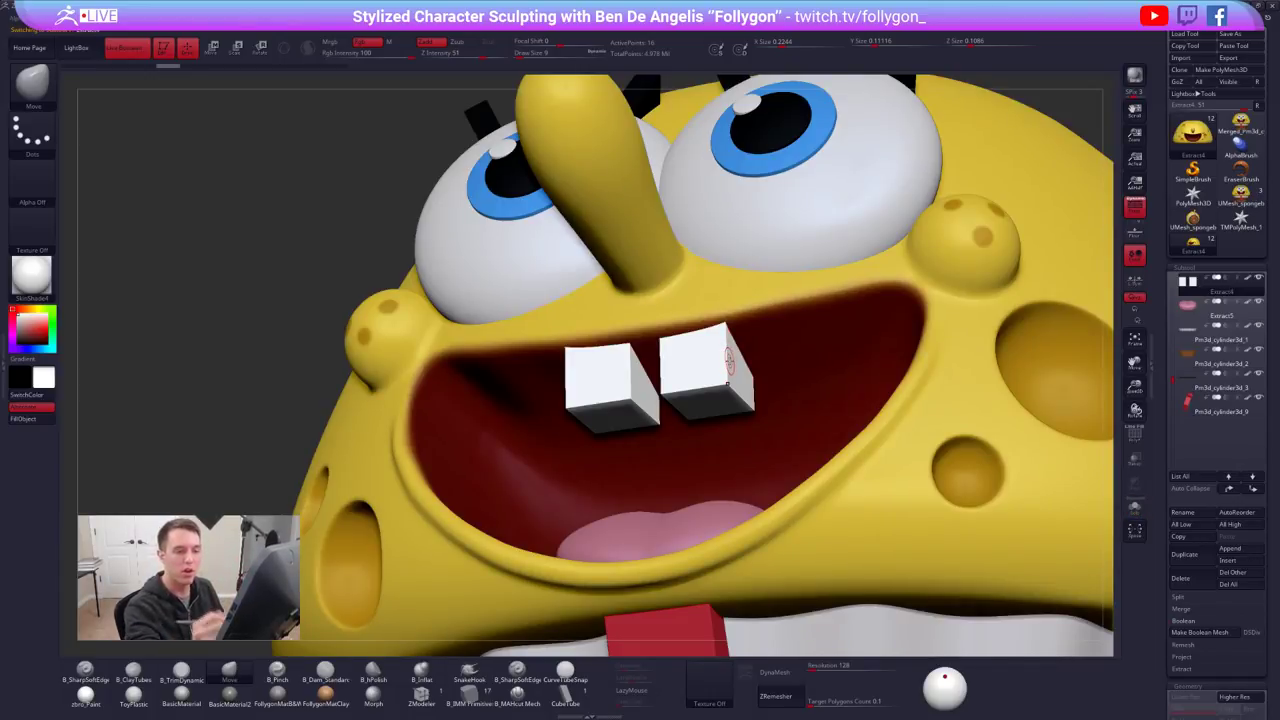
# Isolate the front teeth, try dividing them several times with Smt subdivision smoothing on, and undo the divisions
pyautogui.moveTo(1163, 348); pyautogui.dragTo(1163, 274)
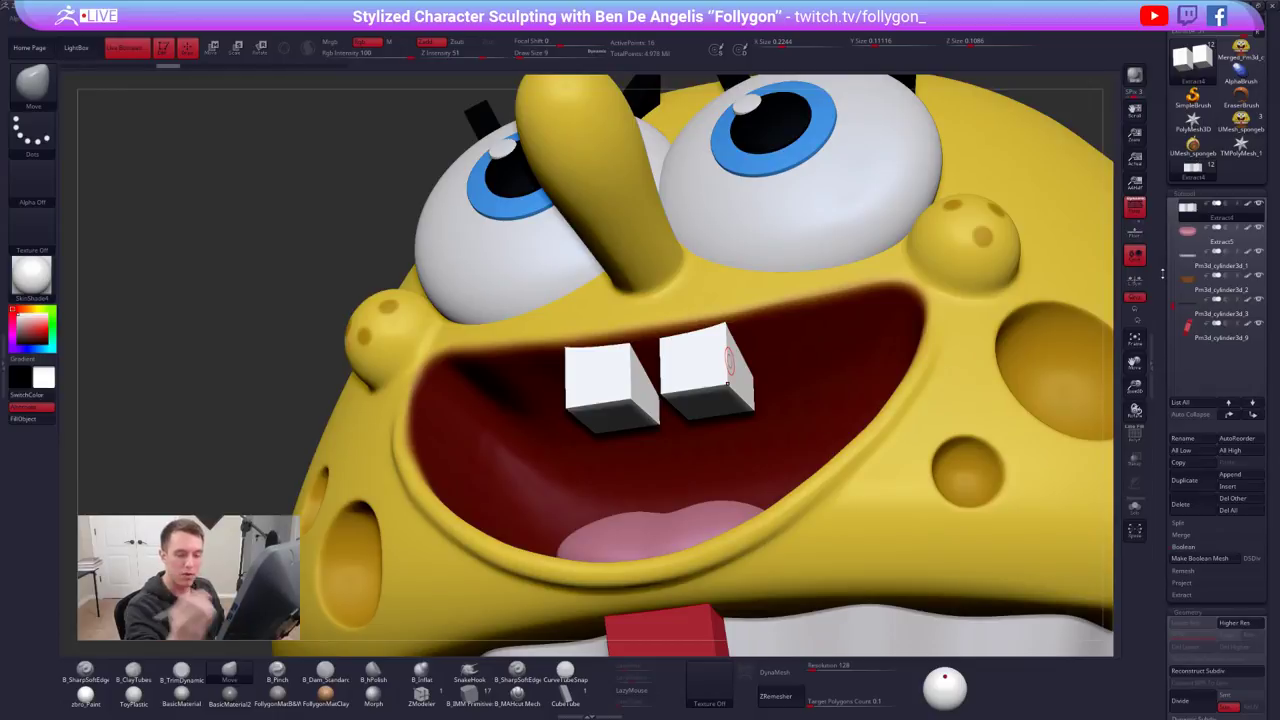
pyautogui.scroll(-4, 1162, 273)
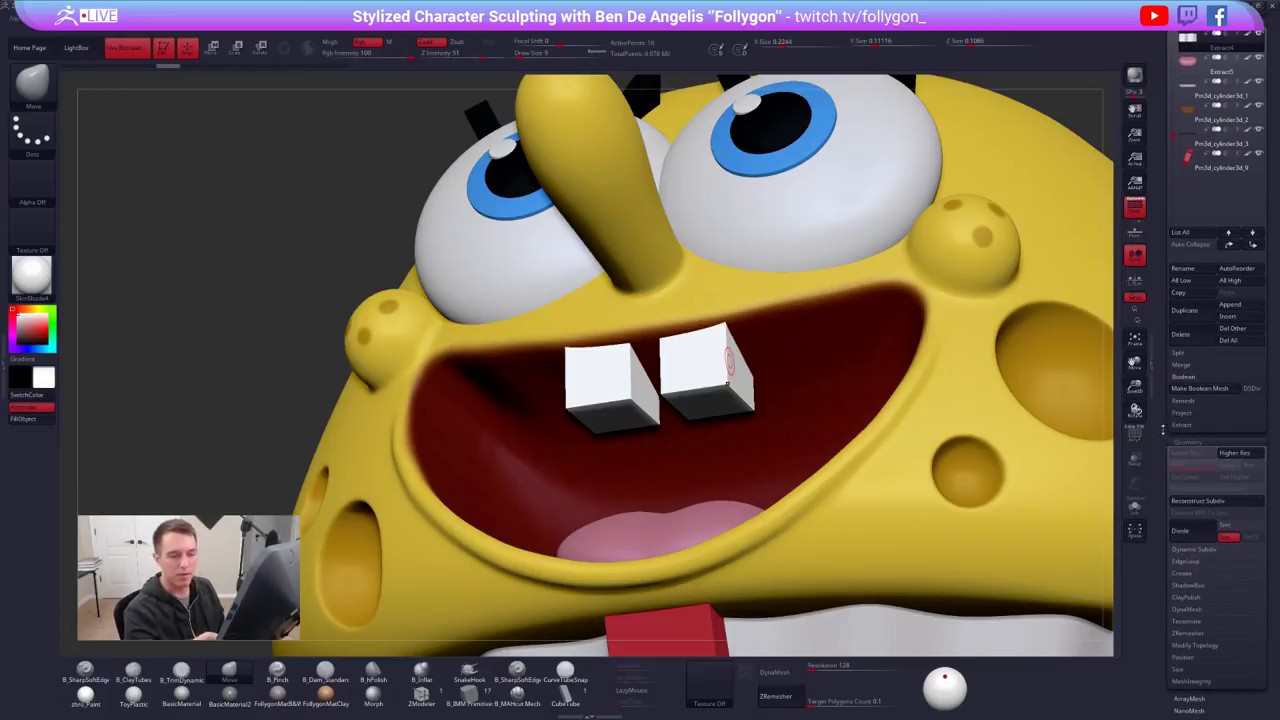
pyautogui.scroll(-1, 1163, 430)
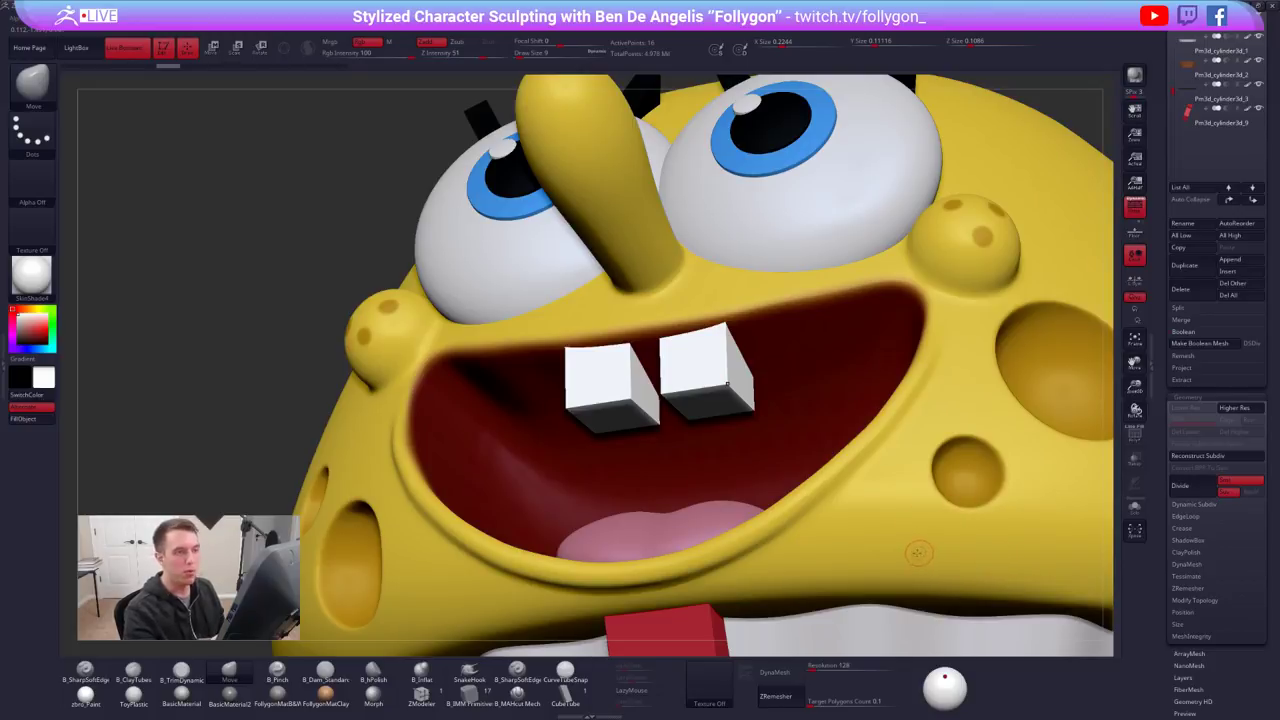
pyautogui.hotkey('alt', 's')
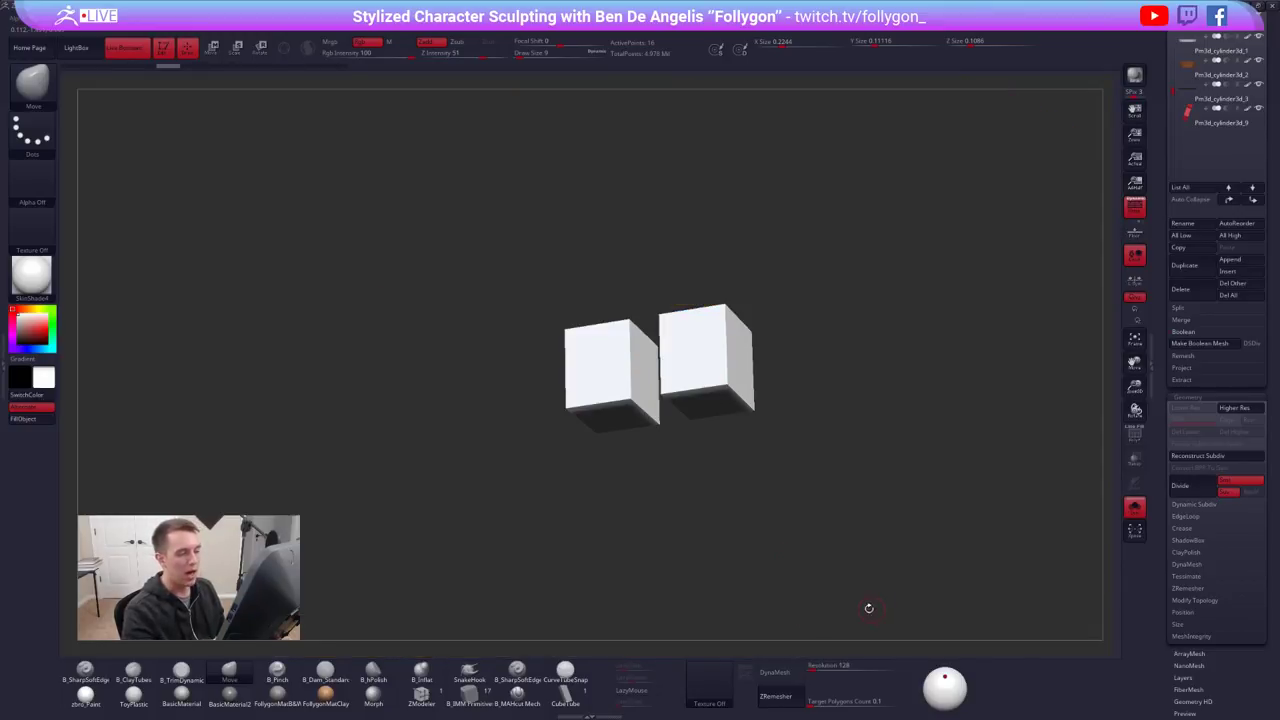
pyautogui.hotkey('ctrl', 'd')
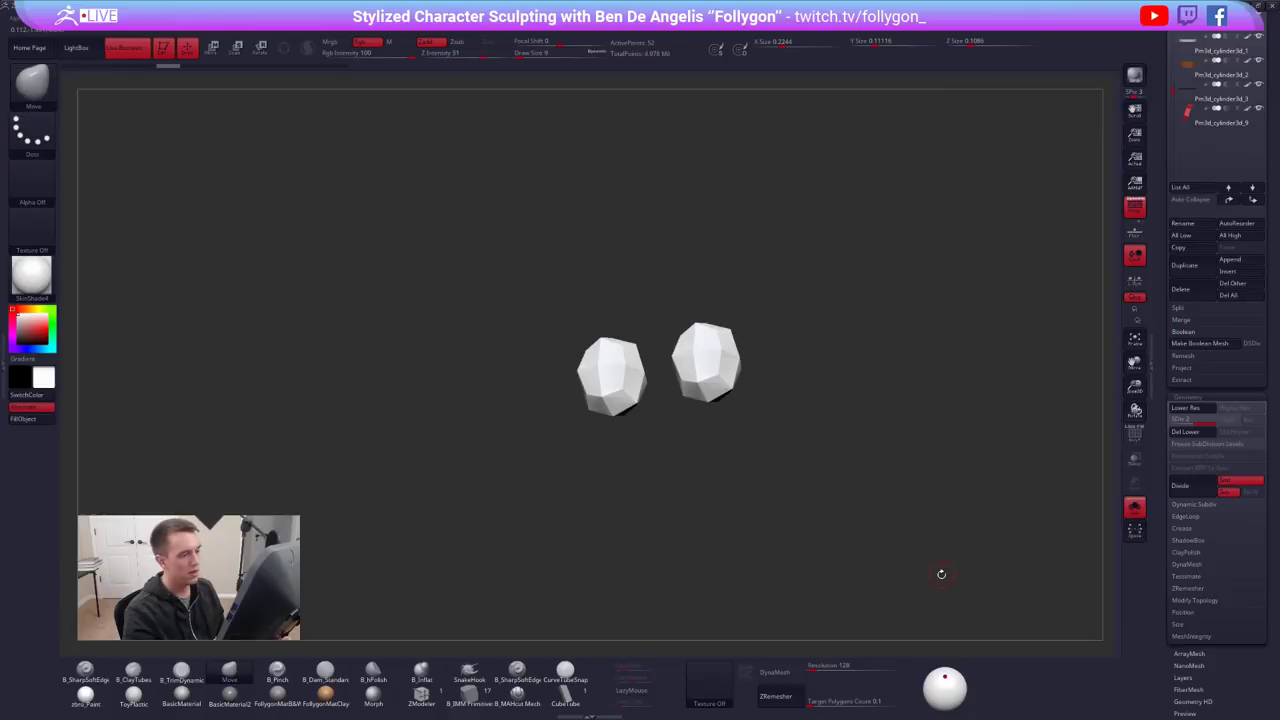
pyautogui.hotkey('ctrl', 'd')
pyautogui.hotkey('ctrl', 'd')
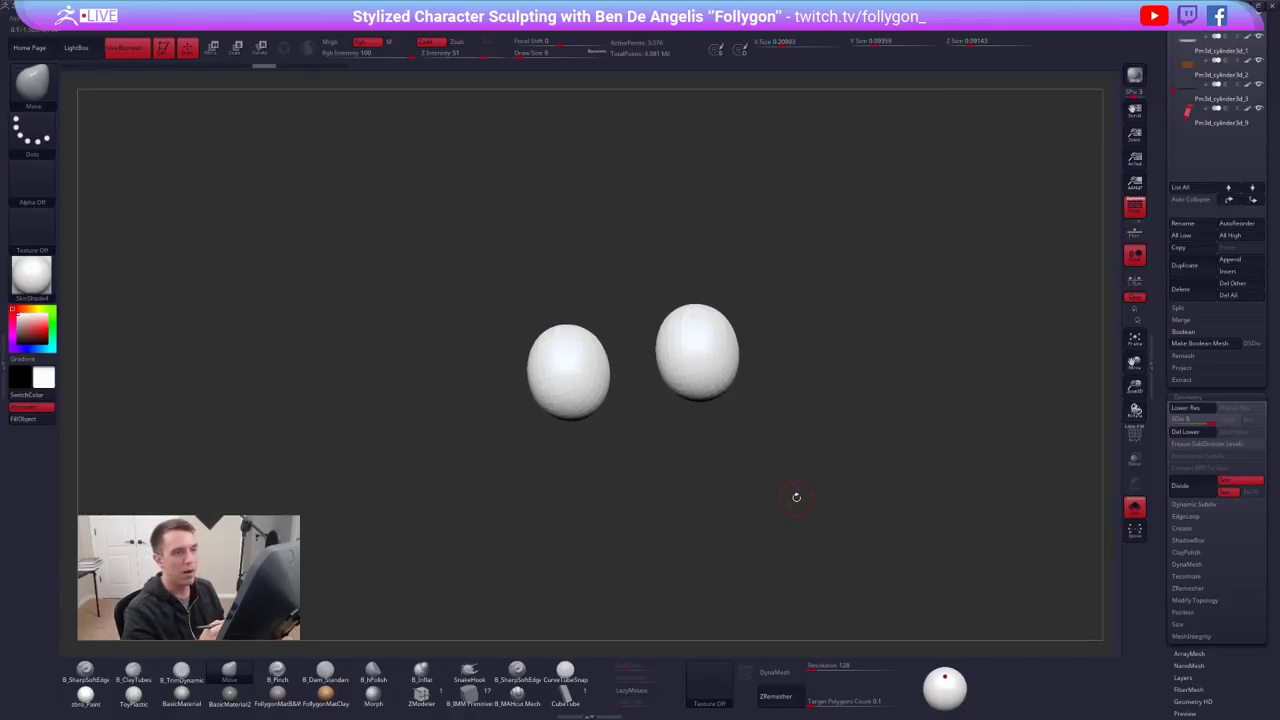
pyautogui.hotkey('shift', 'd')
pyautogui.hotkey('shift', 'd')
pyautogui.hotkey('shift', 'd')
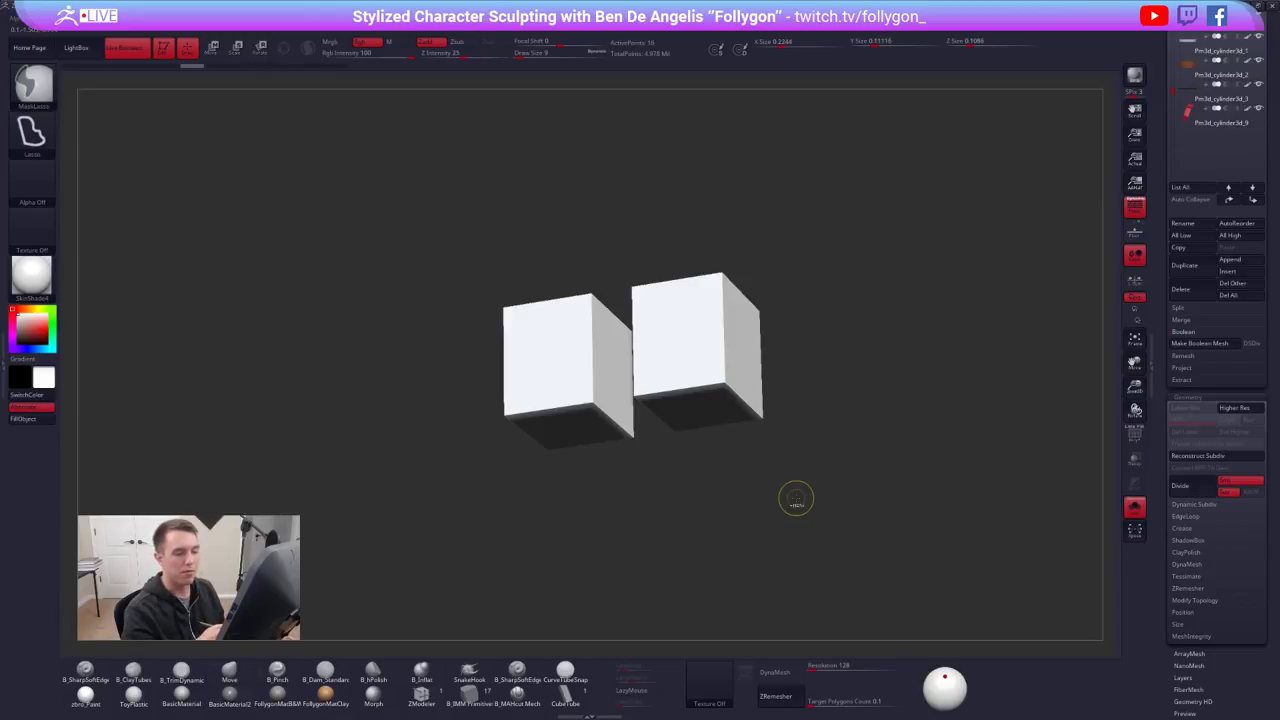
# Turn off Smt subdivision smoothing, divide the front teeth to subdivision level 5, and check the wireframe
pyautogui.click(1240, 484)
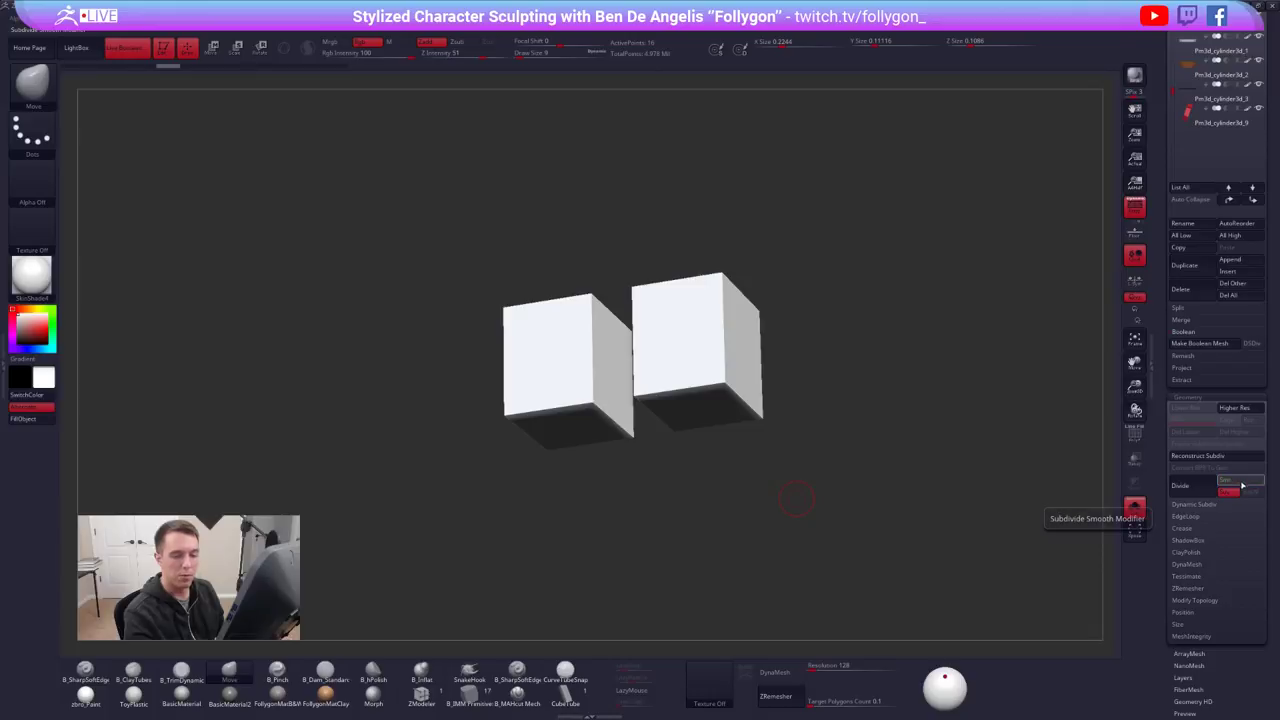
pyautogui.hotkey('shift', 'f')
pyautogui.hotkey('shift', 'f')
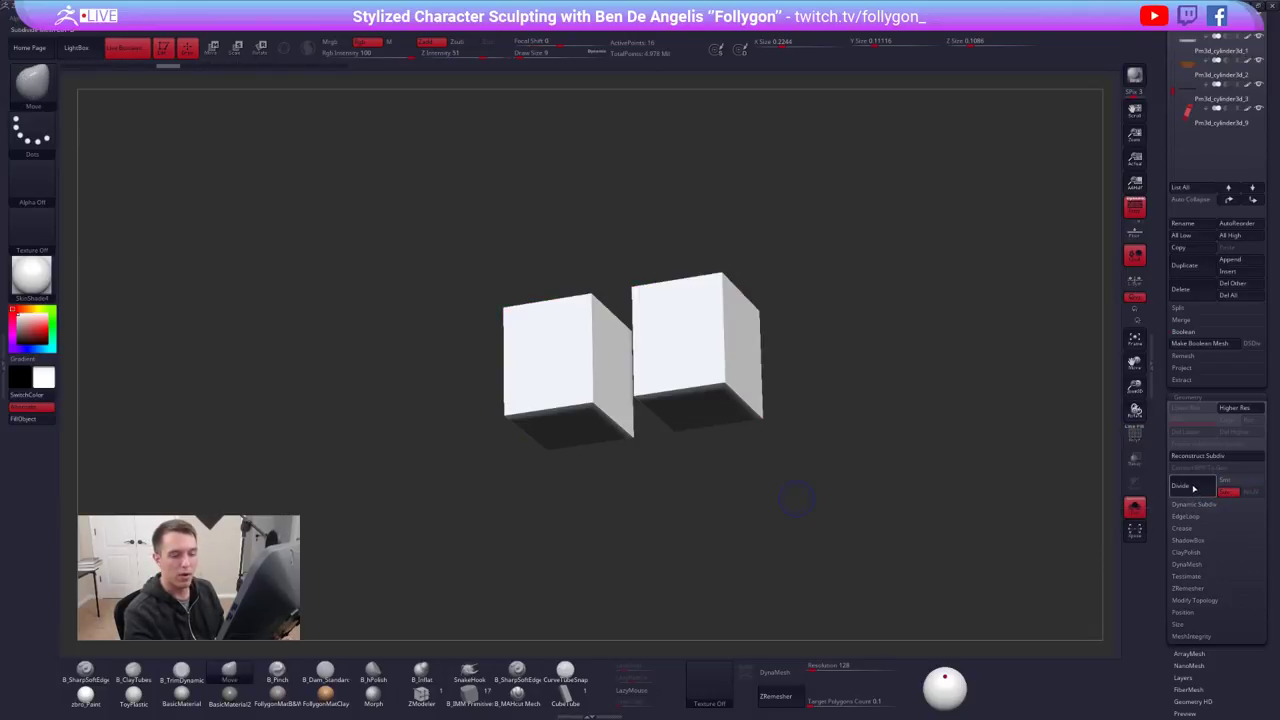
pyautogui.click(1182, 486)
pyautogui.click(1185, 486)
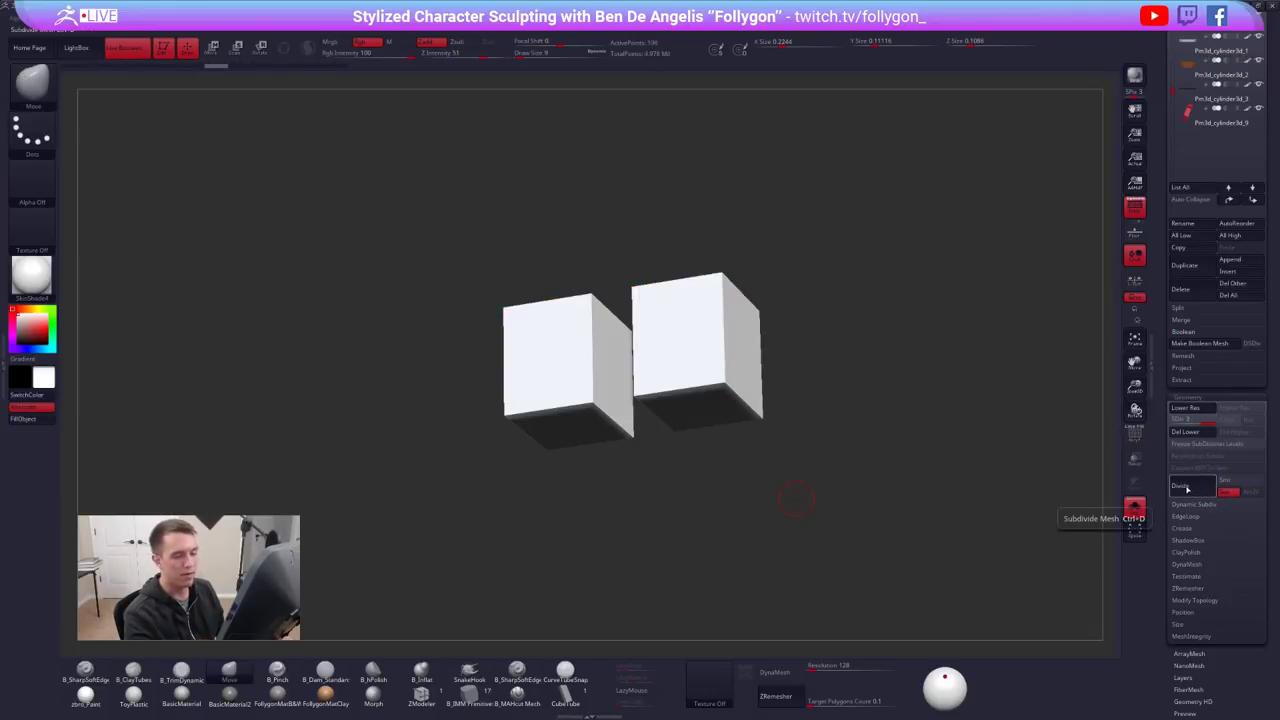
pyautogui.click(1186, 491)
pyautogui.hotkey('shift', 'f')
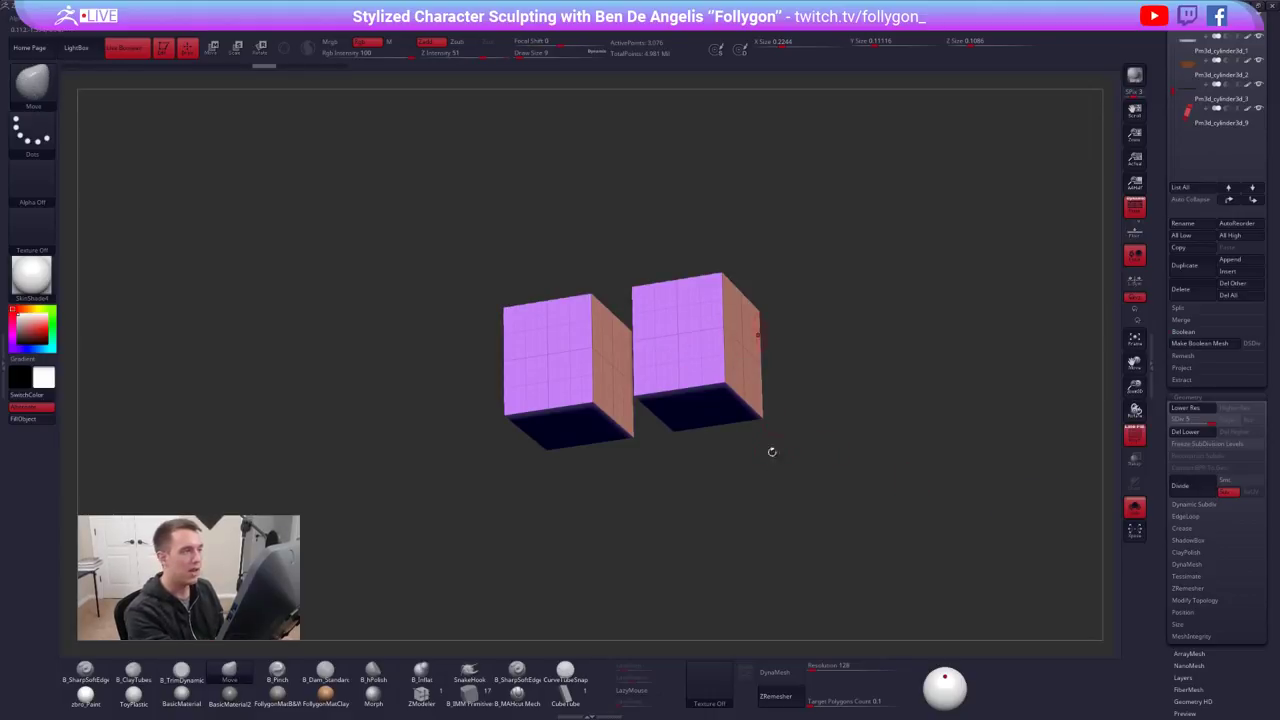
pyautogui.hotkey('shift', 'f')
# Divide the front teeth further to subdivision level 7, check the wireframe, and show all subtools again
pyautogui.click(1180, 487)
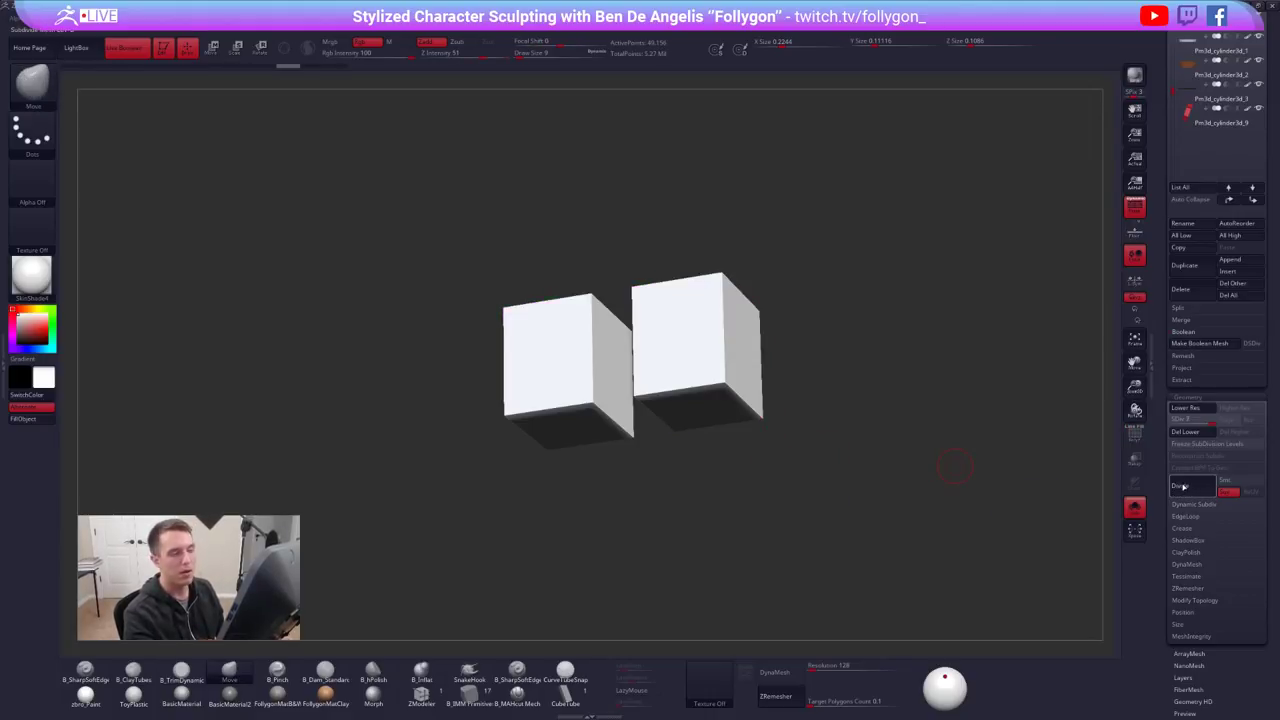
pyautogui.hotkey('shift', 'f')
pyautogui.hotkey('shift', 'f')
pyautogui.keyDown('shift'); pyautogui.moveTo(783, 367); pyautogui.dragTo(806, 509); pyautogui.keyUp('shift')
pyautogui.click(1134, 507)
pyautogui.moveTo(868, 512); pyautogui.dragTo(739, 499, button='right')
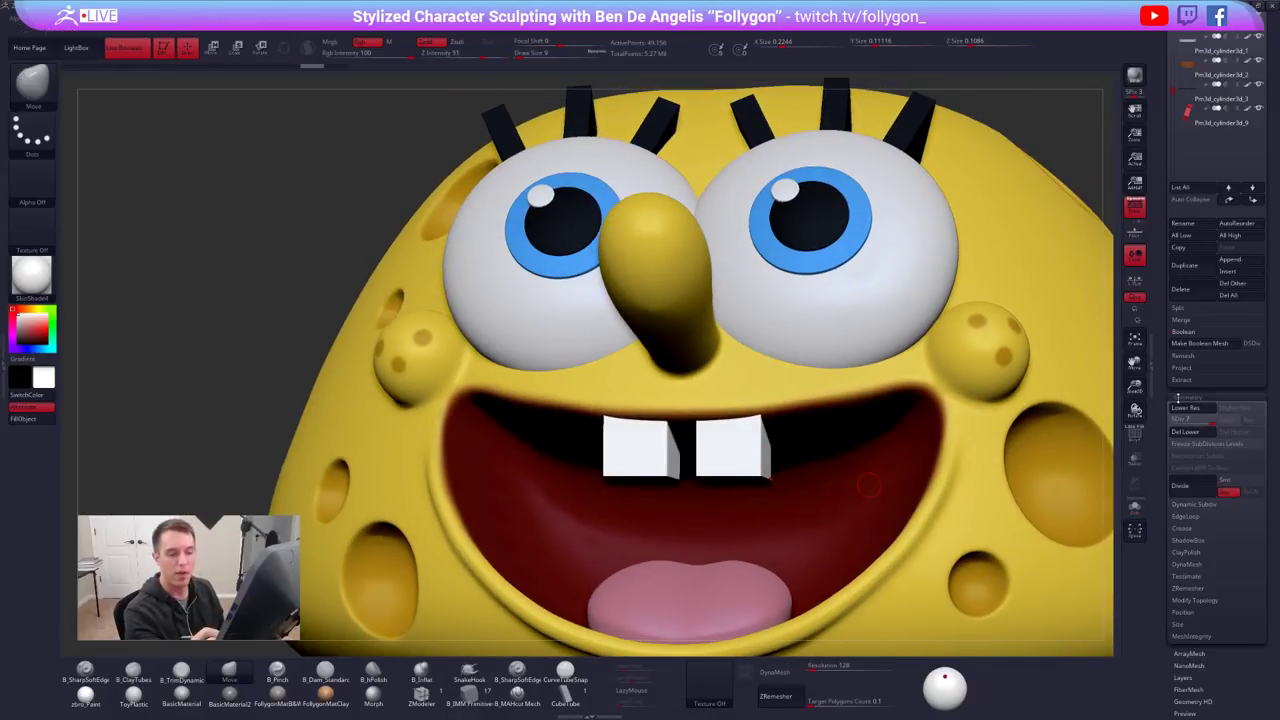
# Select the eyelashes subtool and check its polygons with the wireframe display against the whole character
pyautogui.scroll(3, 1177, 458)
pyautogui.scroll(4, 1178, 458)
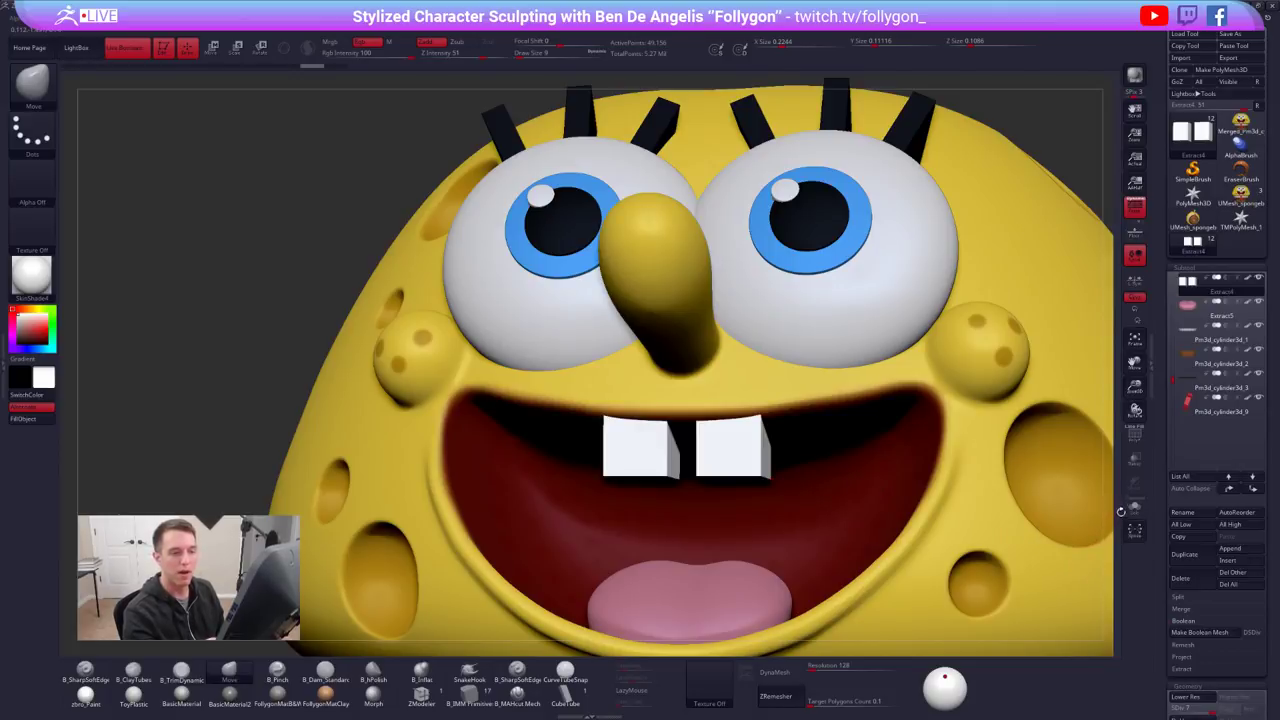
pyautogui.keyDown('alt'); pyautogui.click(917, 140); pyautogui.keyUp('alt')
pyautogui.hotkey('alt', 's')
pyautogui.keyDown('alt'); pyautogui.moveTo(917, 140); pyautogui.dragTo(872, 482, button='right'); pyautogui.keyUp('alt')
pyautogui.hotkey('shift', 'f')
pyautogui.hotkey('alt', 's')
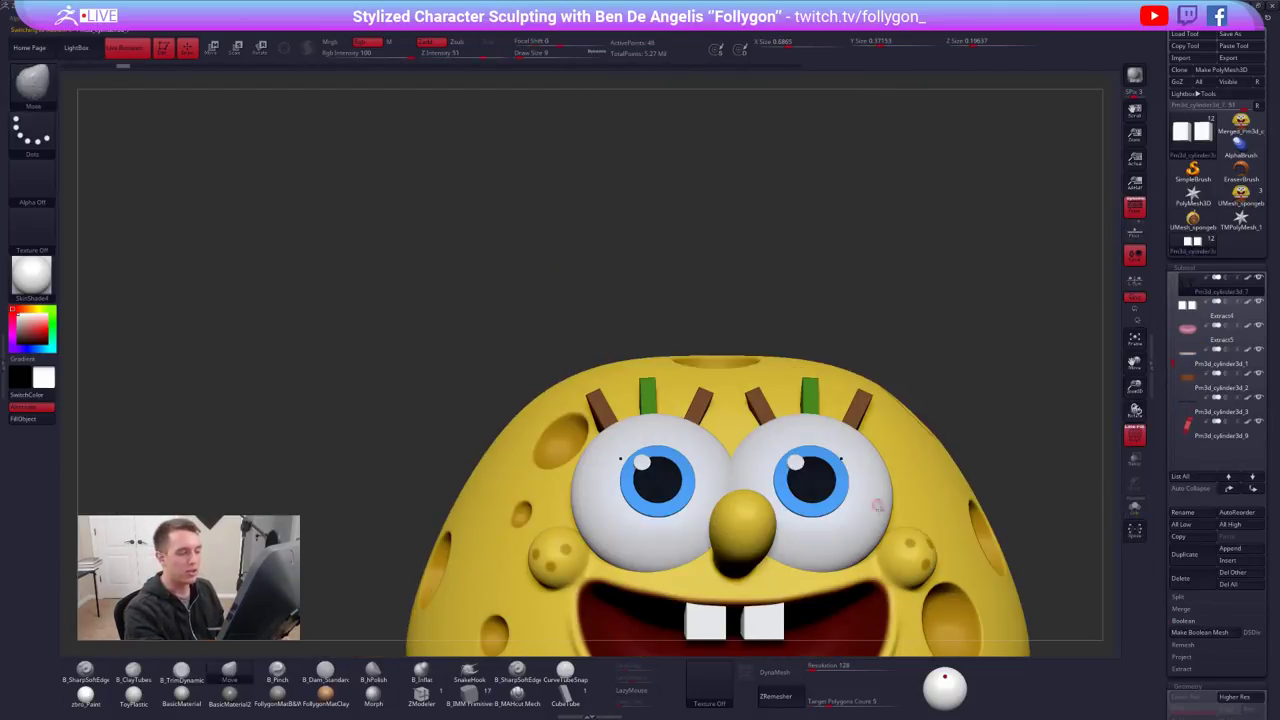
pyautogui.keyDown('alt'); pyautogui.moveTo(880, 534); pyautogui.dragTo(866, 488, button='right'); pyautogui.keyUp('alt')
pyautogui.hotkey('shift', 'f')
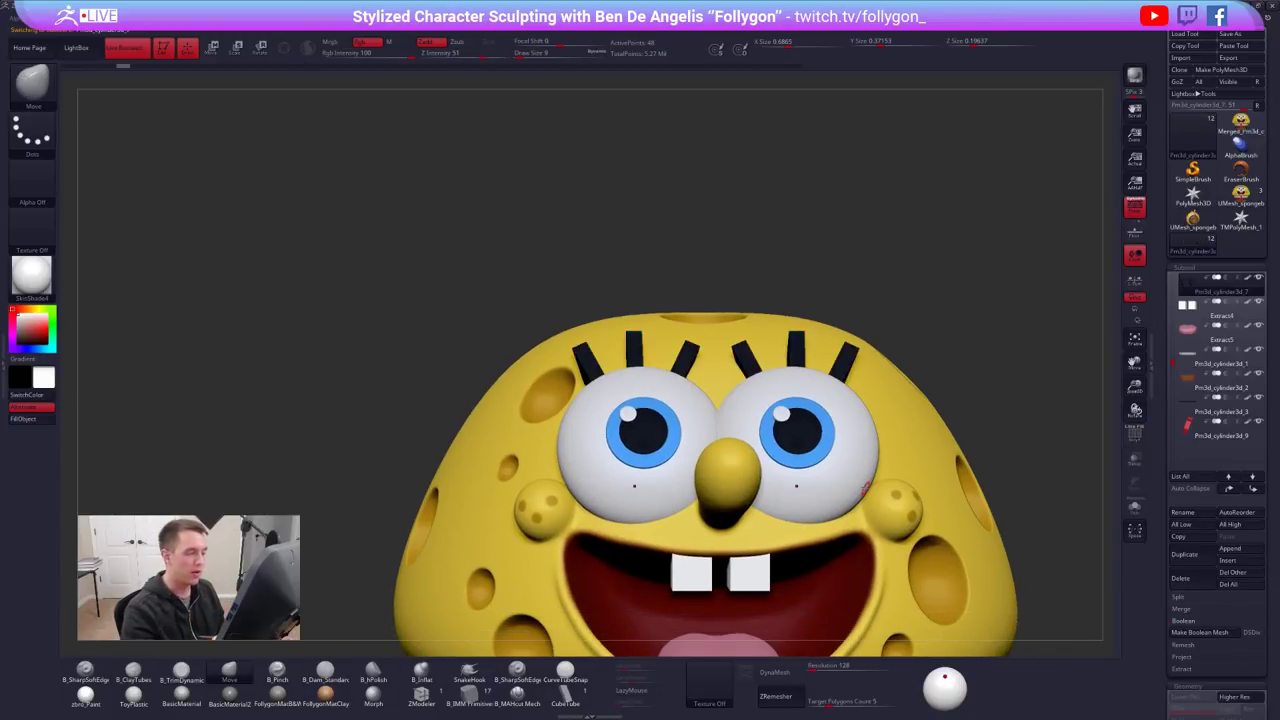
pyautogui.keyDown('alt'); pyautogui.moveTo(1014, 296); pyautogui.dragTo(1002, 188, button='right'); pyautogui.keyUp('alt')
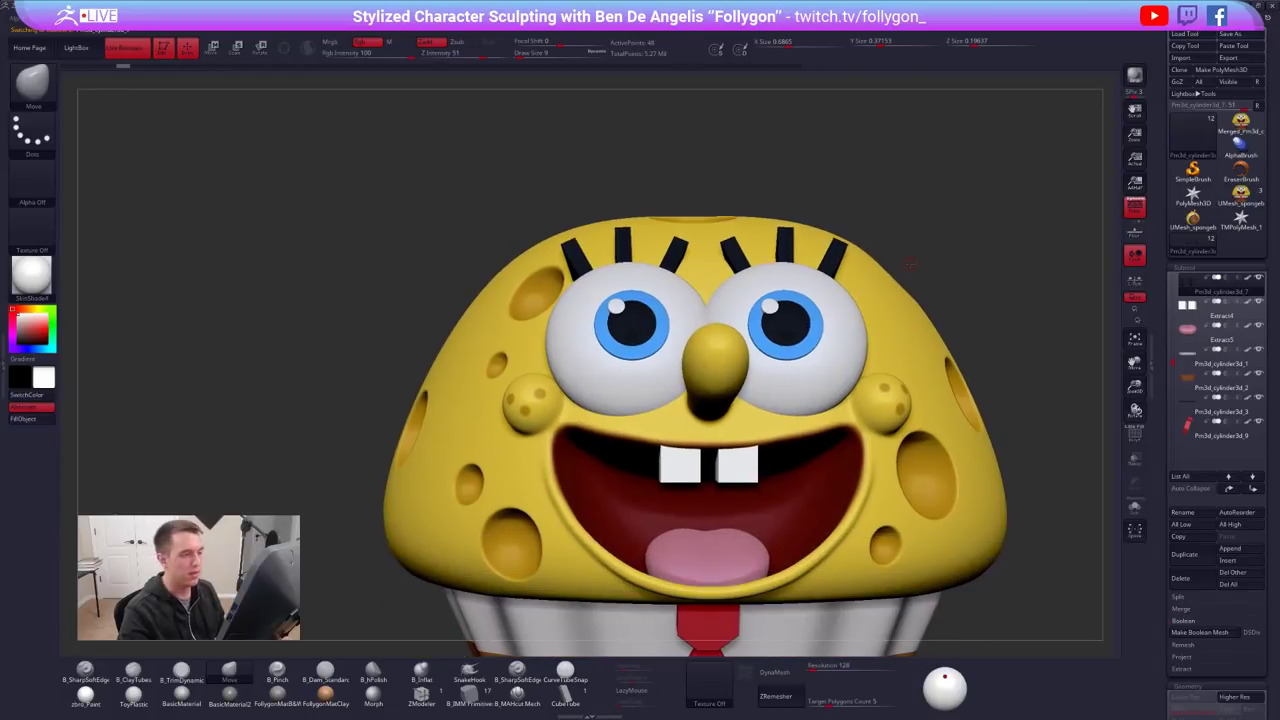
pyautogui.keyDown('alt'); pyautogui.moveTo(752, 282); pyautogui.dragTo(764, 318, button='right'); pyautogui.keyUp('alt')
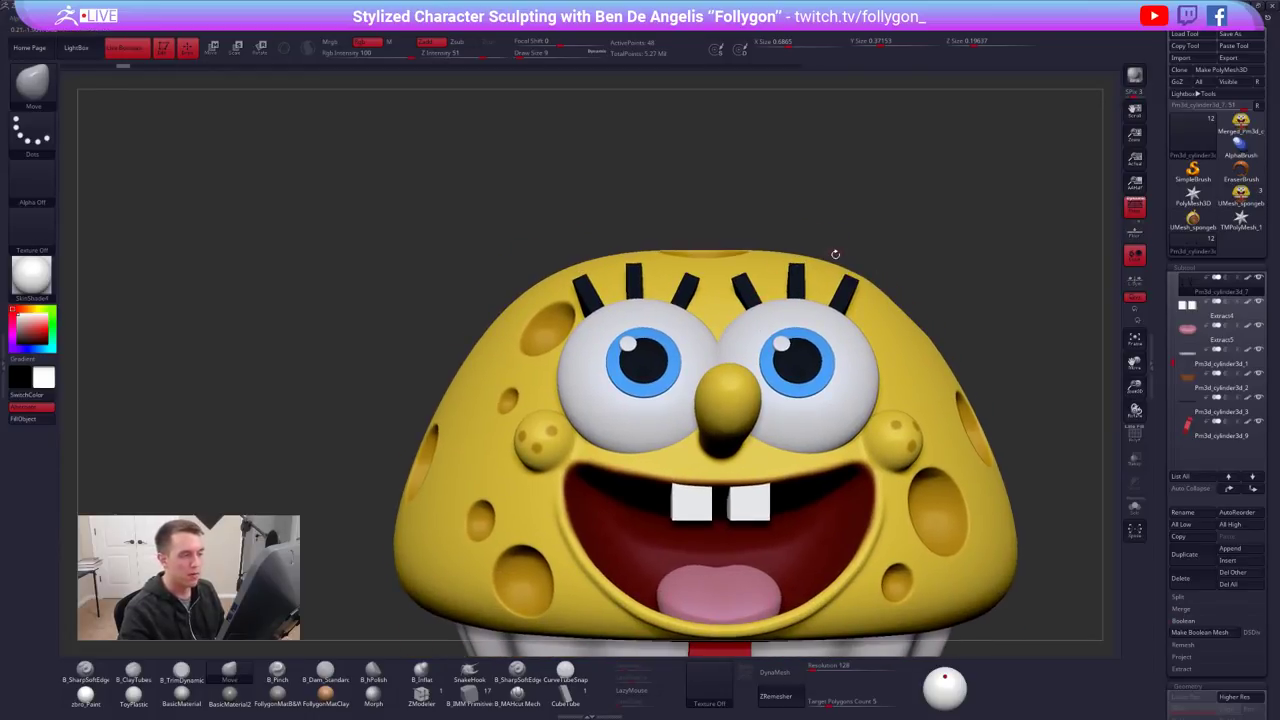
# Switch to the Shapeways 3D tools page in Chrome and examine the eyelashes in the Wall Thickness heatmap
pyautogui.hotkey('alt', 'Tab')
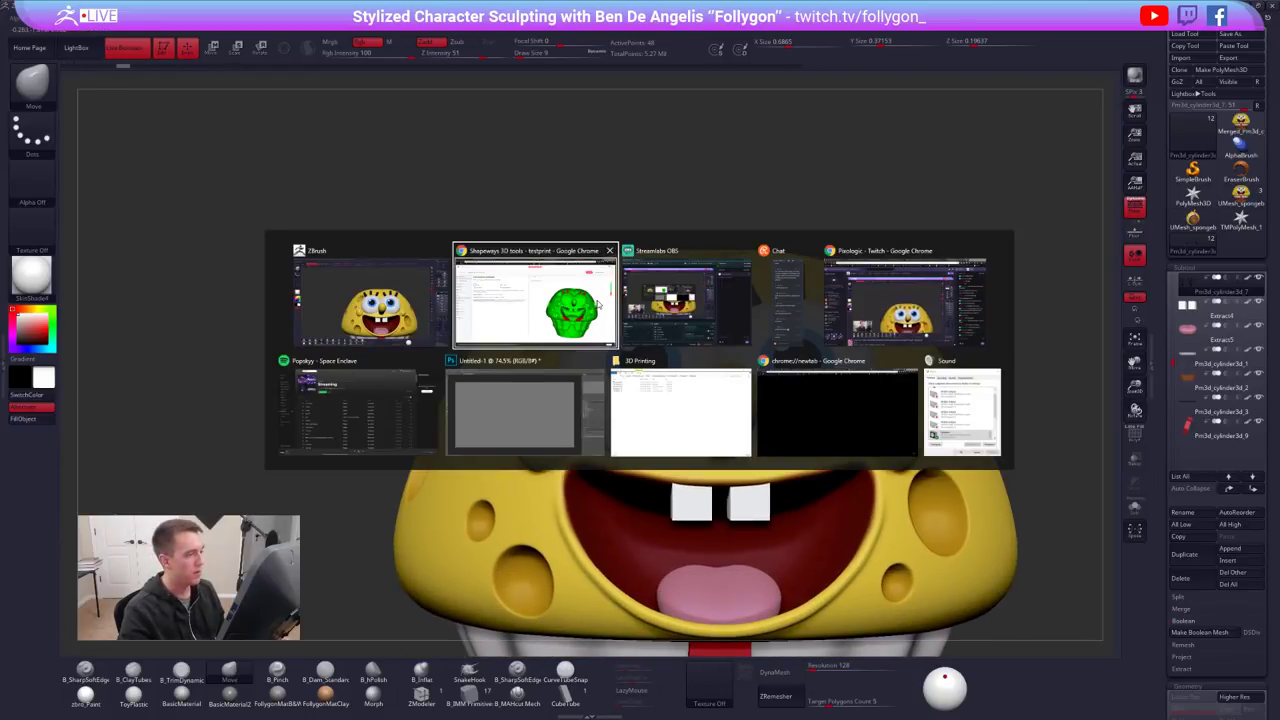
pyautogui.click(598, 304)
pyautogui.moveTo(932, 306); pyautogui.dragTo(890, 298)
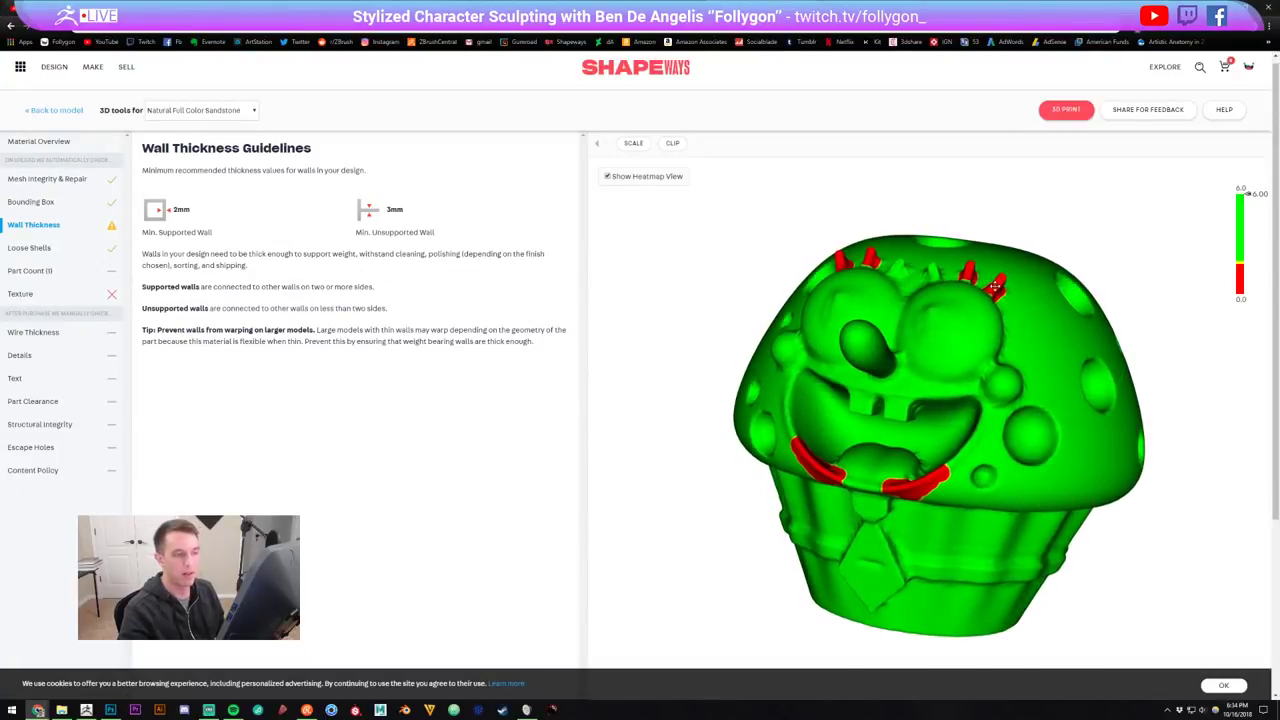
pyautogui.moveTo(990, 305); pyautogui.dragTo(930, 328)
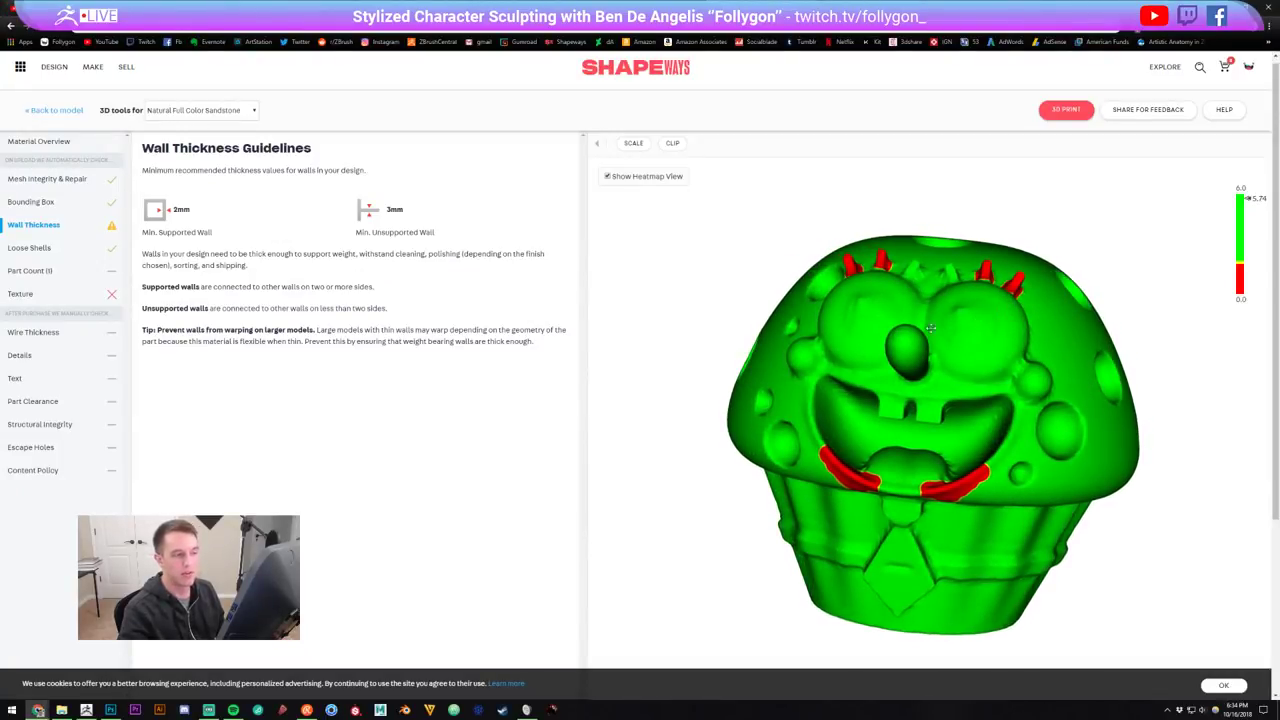
# Return to ZBrush, isolate the eyelashes, turn off perspective, and measure the middle eyelash's width with the Transpose line
pyautogui.hotkey('alt', 'Tab')
pyautogui.keyDown('ctrl'); pyautogui.moveTo(705, 330); pyautogui.dragTo(830, 370, button='right'); pyautogui.keyUp('ctrl')
pyautogui.hotkey('ctrl', 'shift', 's')
pyautogui.hotkey('shift', 'f')
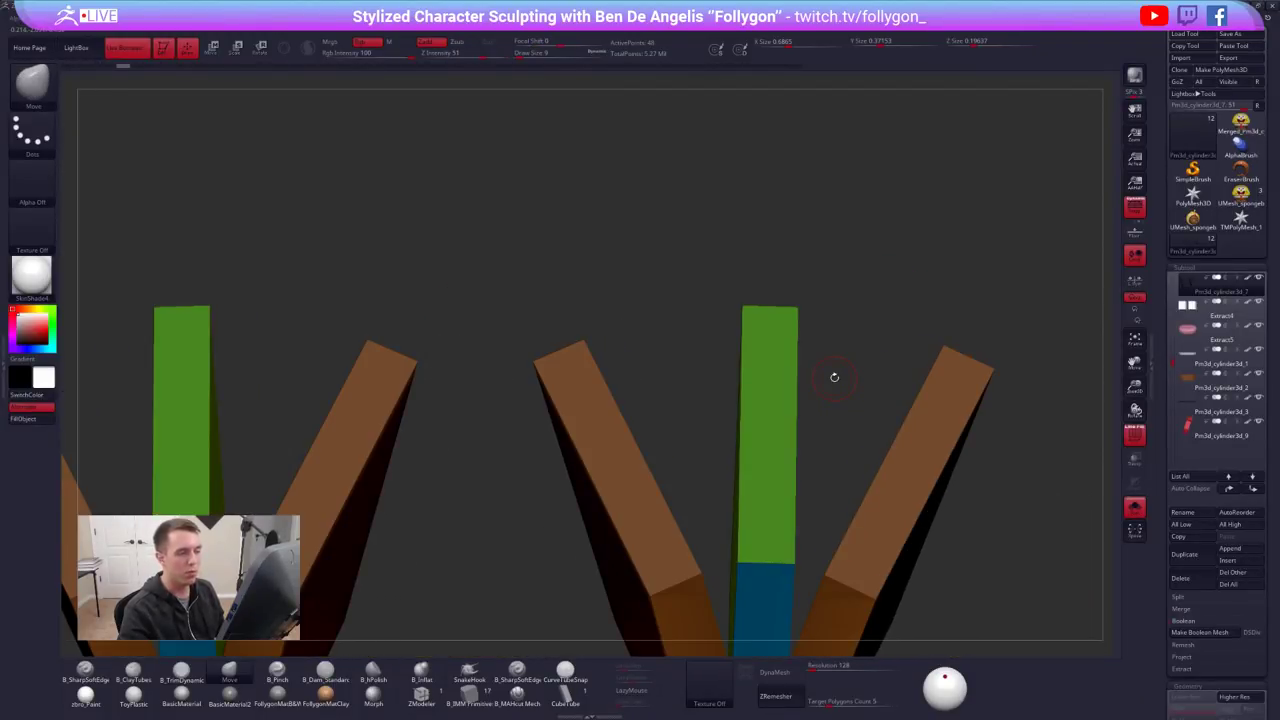
pyautogui.press('w')
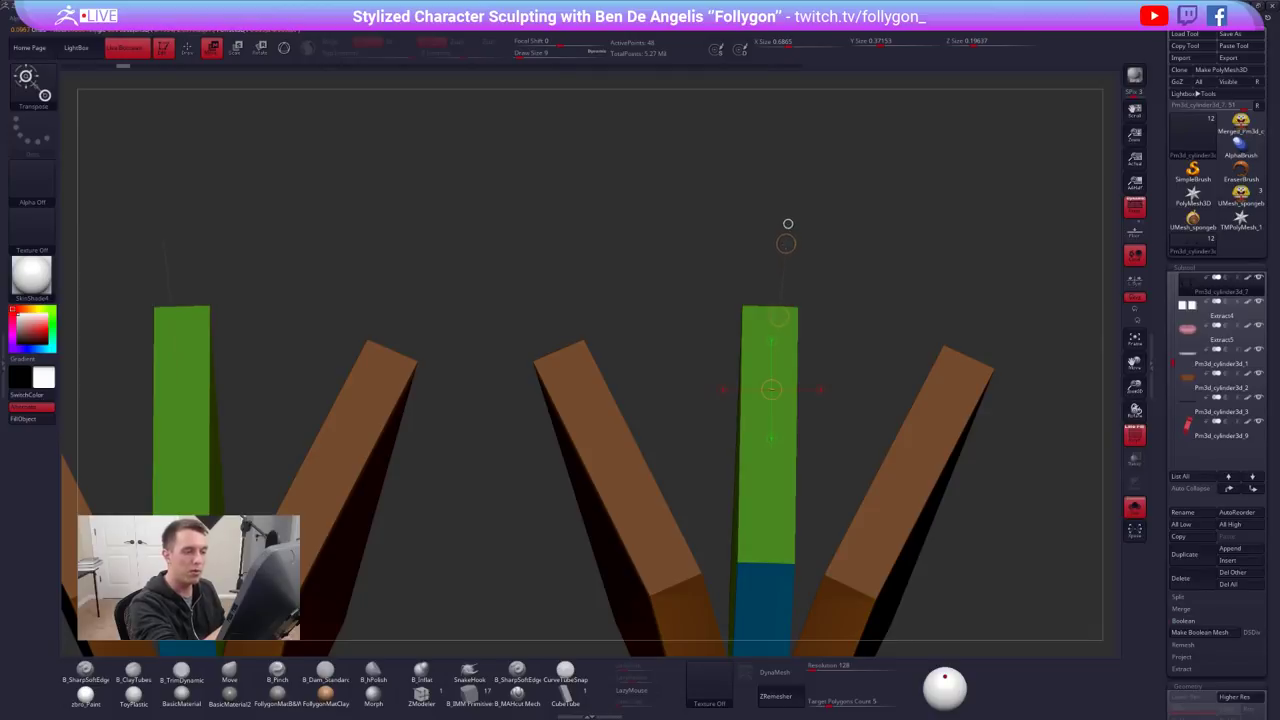
pyautogui.moveTo(770, 360); pyautogui.dragTo(715, 490, button='right')
pyautogui.click(1134, 207)
pyautogui.keyDown('ctrl'); pyautogui.moveTo(700, 400); pyautogui.dragTo(770, 480, button='right'); pyautogui.keyUp('ctrl')
pyautogui.moveTo(740, 420); pyautogui.dragTo(765, 450, button='right')
pyautogui.moveTo(697, 365); pyautogui.dragTo(821, 365)
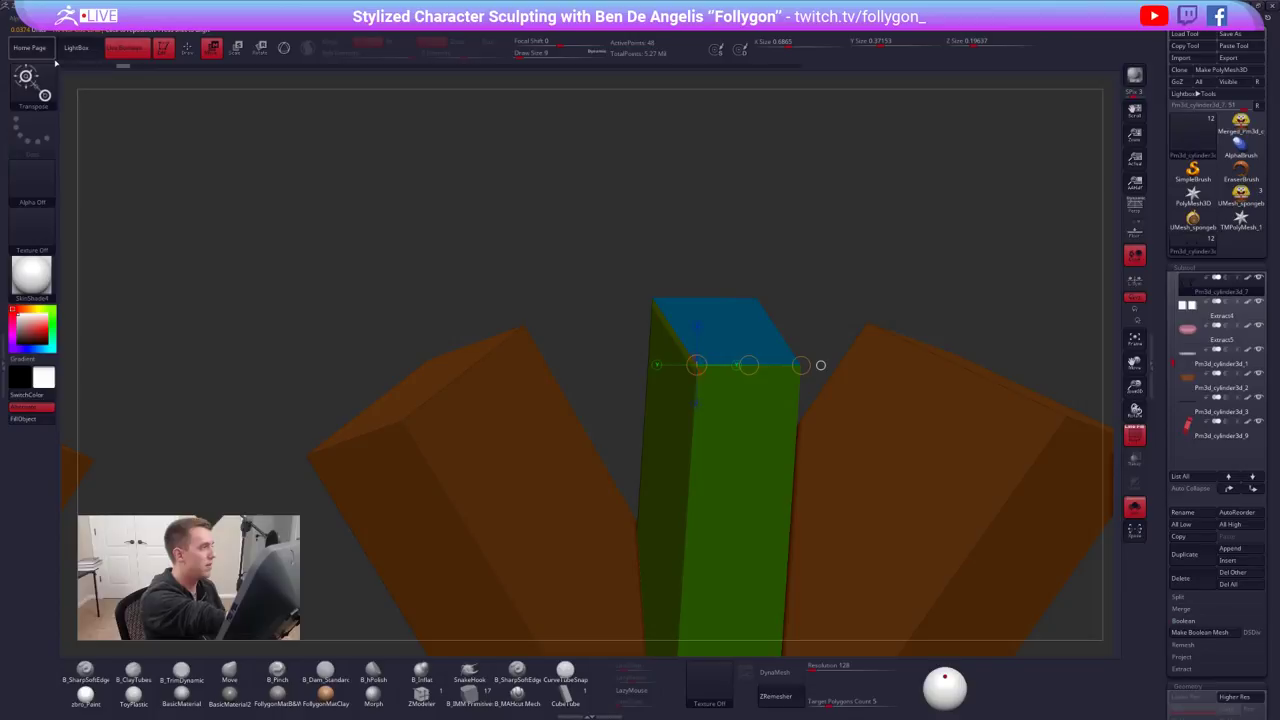
# Examine the isolated eyelashes from several angles, return to Draw mode, and show all subtools without the wireframe
pyautogui.moveTo(765, 430); pyautogui.dragTo(715, 383, button='right')
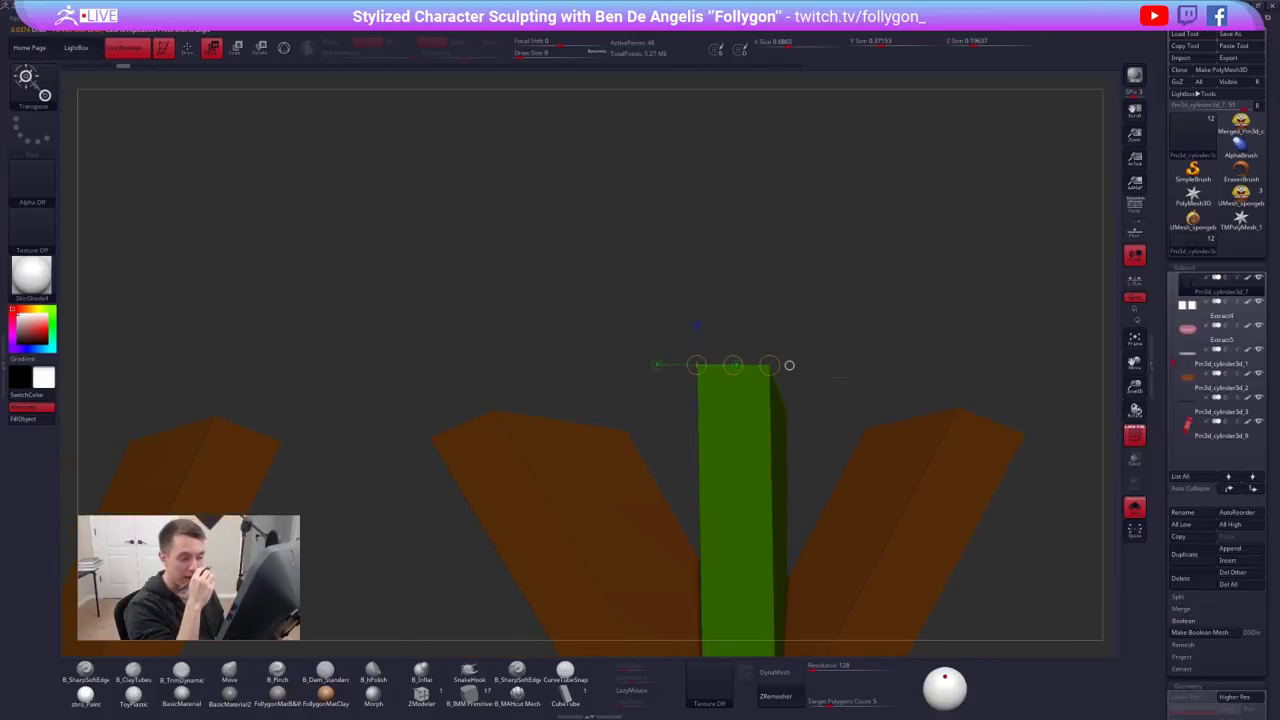
pyautogui.keyDown('ctrl'); pyautogui.moveTo(840, 377); pyautogui.dragTo(765, 454, button='right'); pyautogui.keyUp('ctrl')
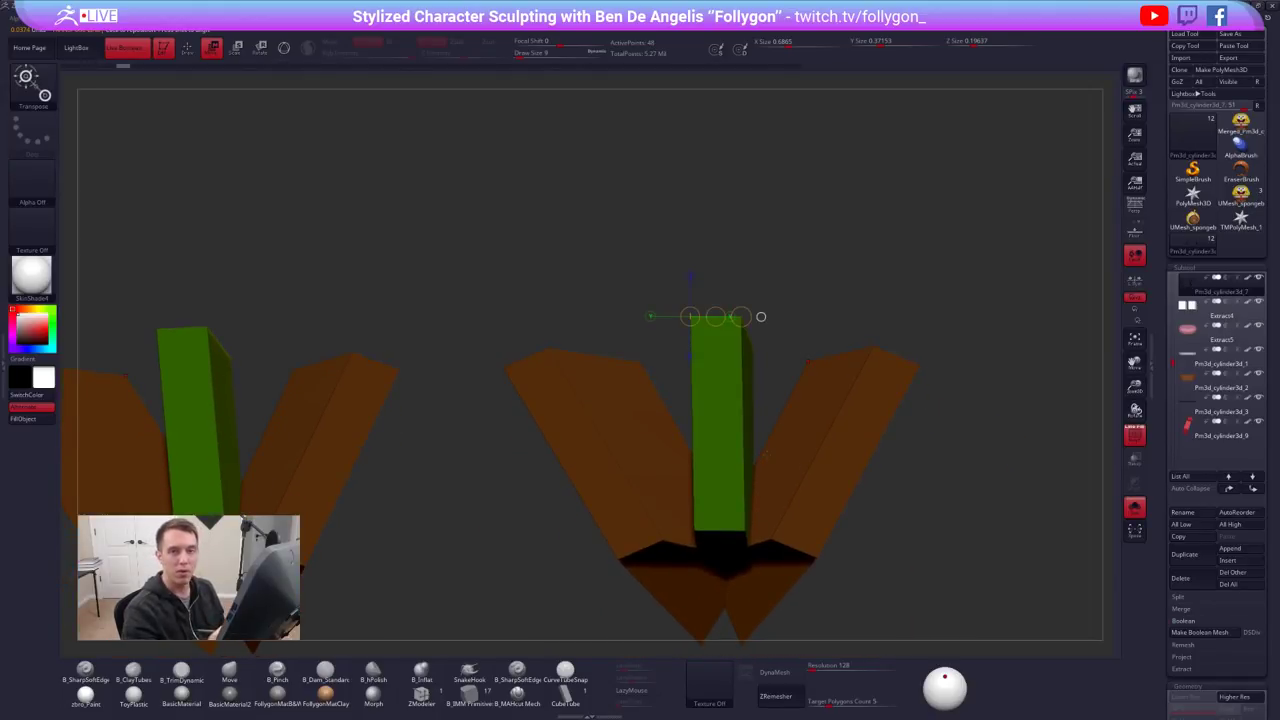
pyautogui.moveTo(761, 317)
pyautogui.mouseDown(button='right')
pyautogui.moveTo(960, 340)
pyautogui.moveTo(843, 585)
pyautogui.mouseUp(button='right')
pyautogui.moveTo(843, 585)
pyautogui.keyDown('alt'); pyautogui.mouseDown(button='right')
pyautogui.moveTo(829, 503)
pyautogui.moveTo(640, 490)
pyautogui.mouseUp(button='right'); pyautogui.keyUp('alt')
pyautogui.press('q')
pyautogui.moveTo(830, 500)
pyautogui.mouseDown(button='right')
pyautogui.moveTo(780, 492)
pyautogui.moveTo(835, 530)
pyautogui.moveTo(850, 451)
pyautogui.moveTo(886, 443)
pyautogui.mouseUp(button='right')
pyautogui.hotkey('alt', 's')
pyautogui.hotkey('shift', 'f')
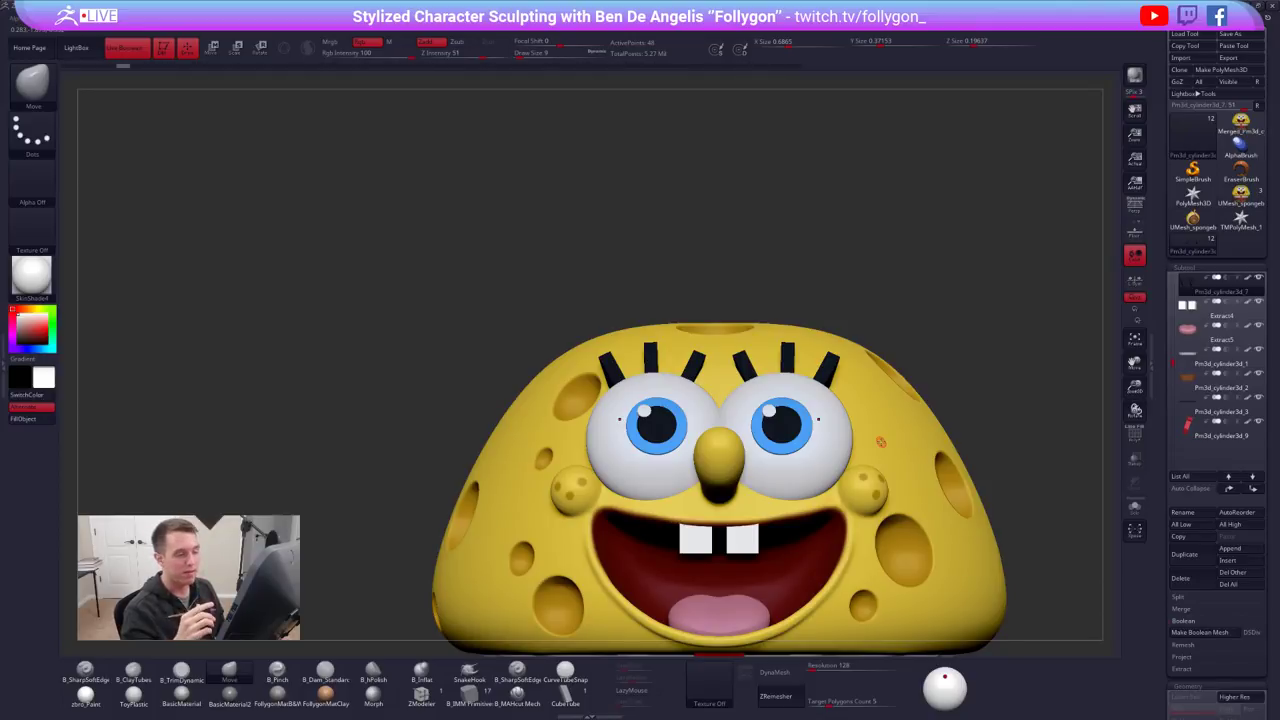
# Place a Transpose line at the eyelashes, try thickening them strongly with the Inflate deformation, and undo it
pyautogui.moveTo(1166, 433); pyautogui.dragTo(1176, 298)
pyautogui.click(1203, 334)
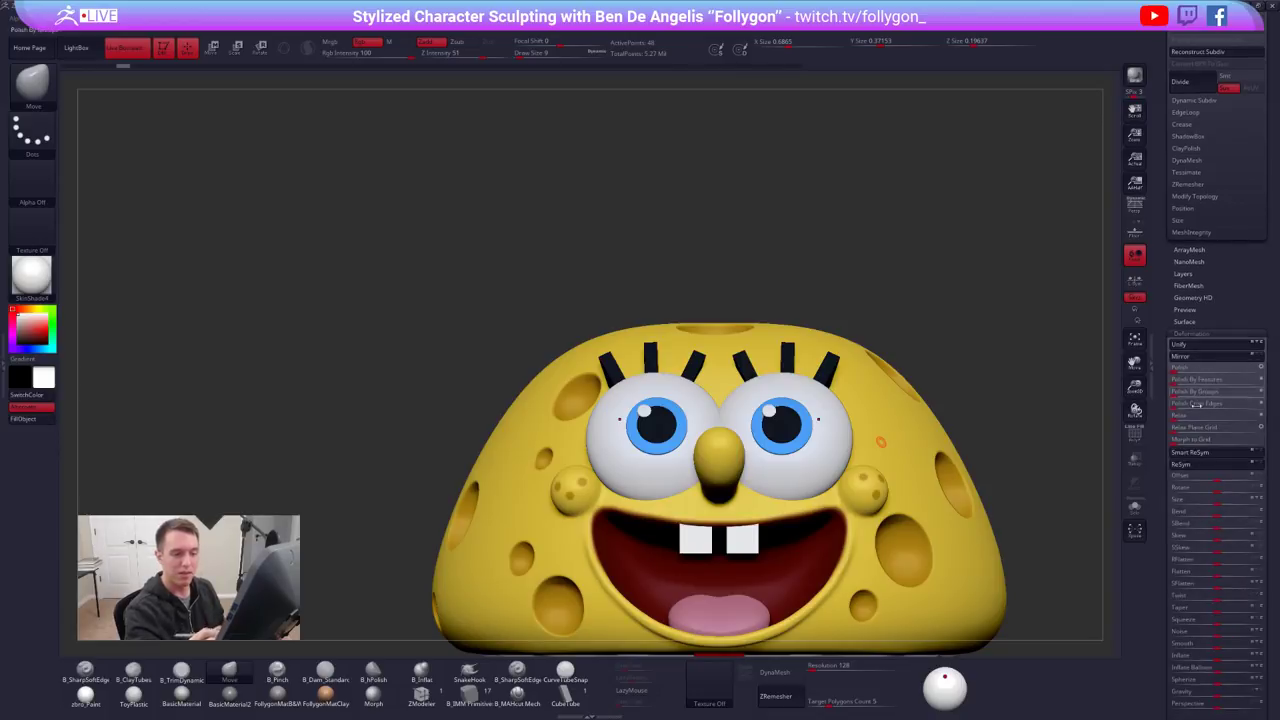
pyautogui.press('w')
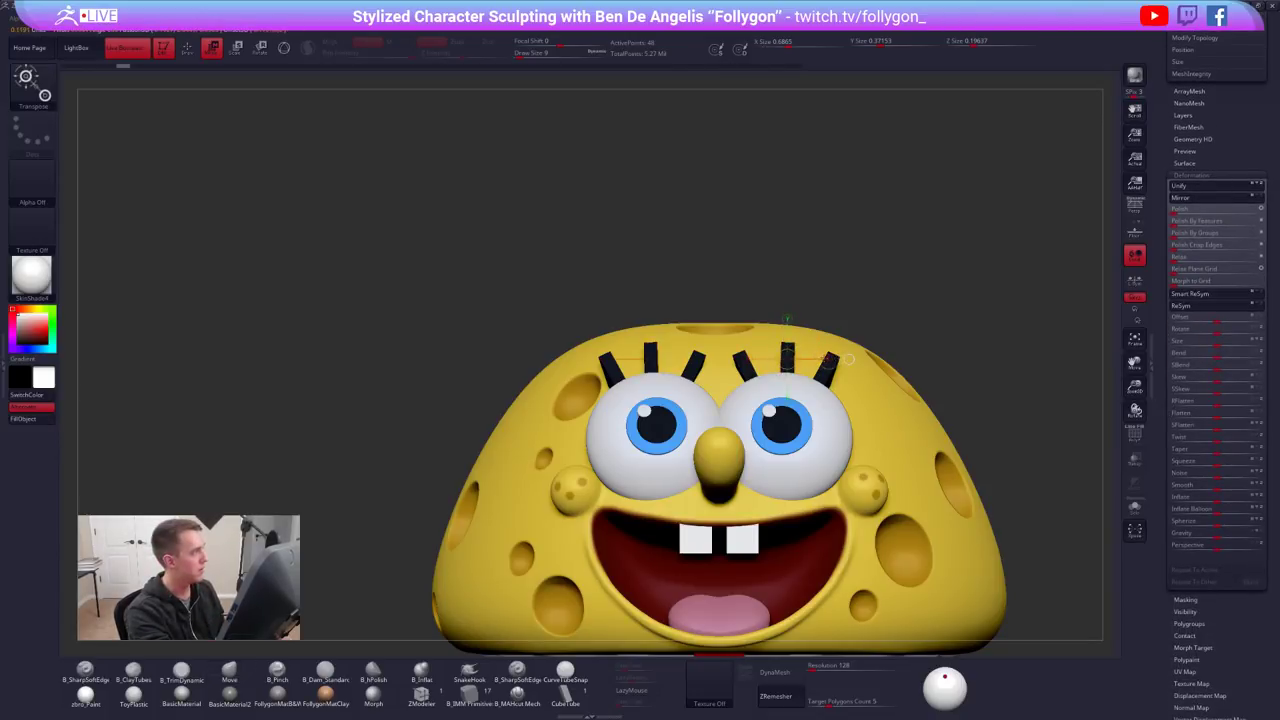
pyautogui.moveTo(829, 360); pyautogui.dragTo(809, 354)
pyautogui.moveTo(1210, 500); pyautogui.dragTo(1236, 505)
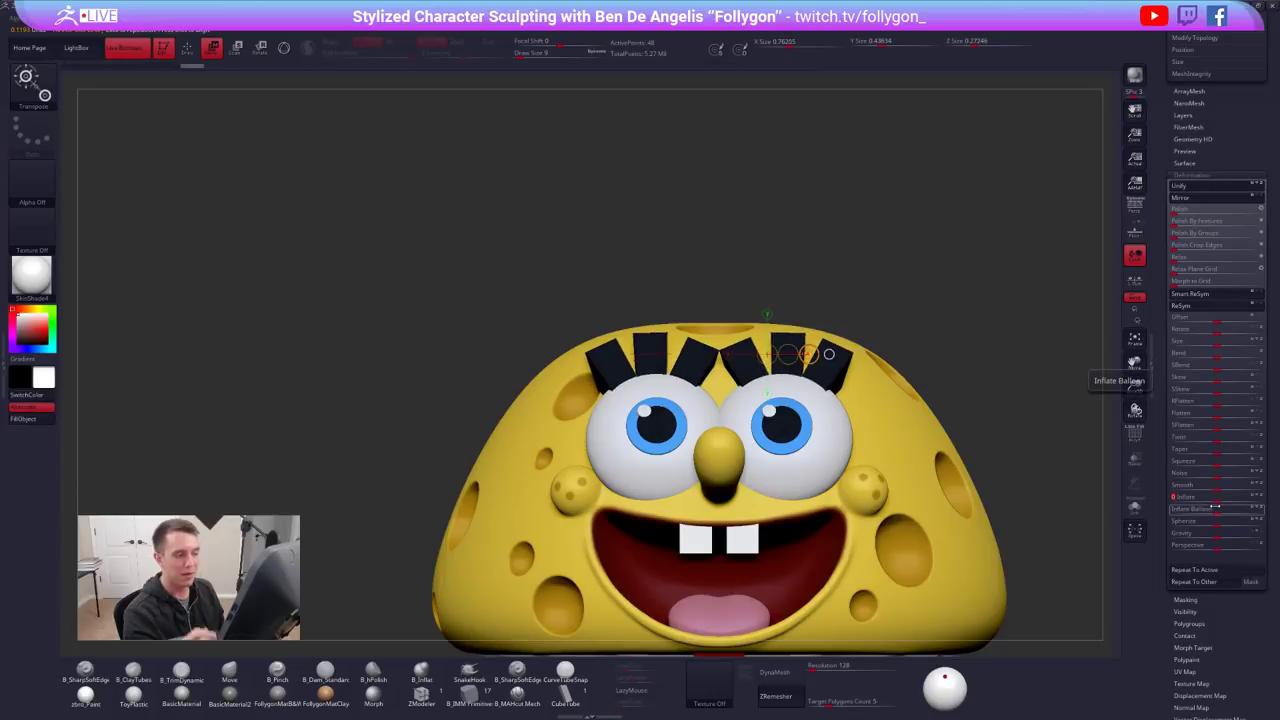
pyautogui.hotkey('ctrl', 'z')
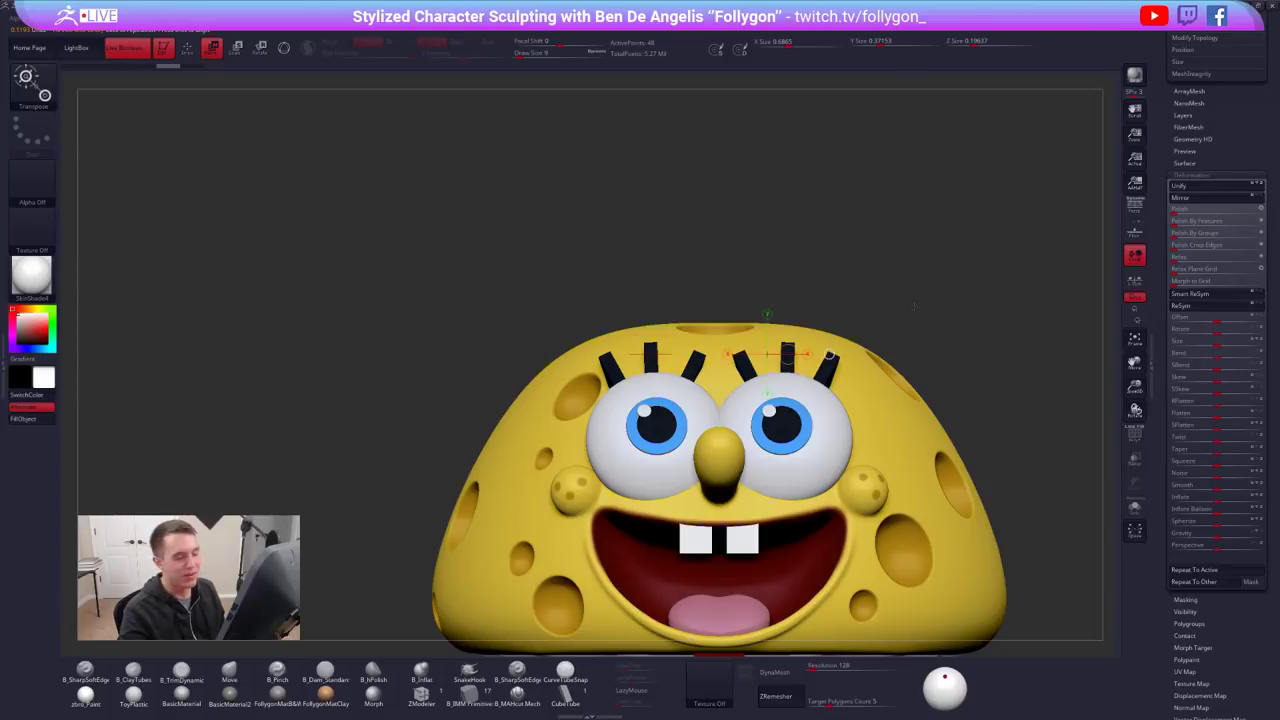
# Return to Draw mode with the Move brush and isolate the eyelashes with the wireframe display on
pyautogui.keyDown('alt'); pyautogui.moveTo(913, 307); pyautogui.dragTo(891, 289); pyautogui.keyUp('alt')
pyautogui.press('q')
pyautogui.press('b')
pyautogui.press('m')
pyautogui.press('v')
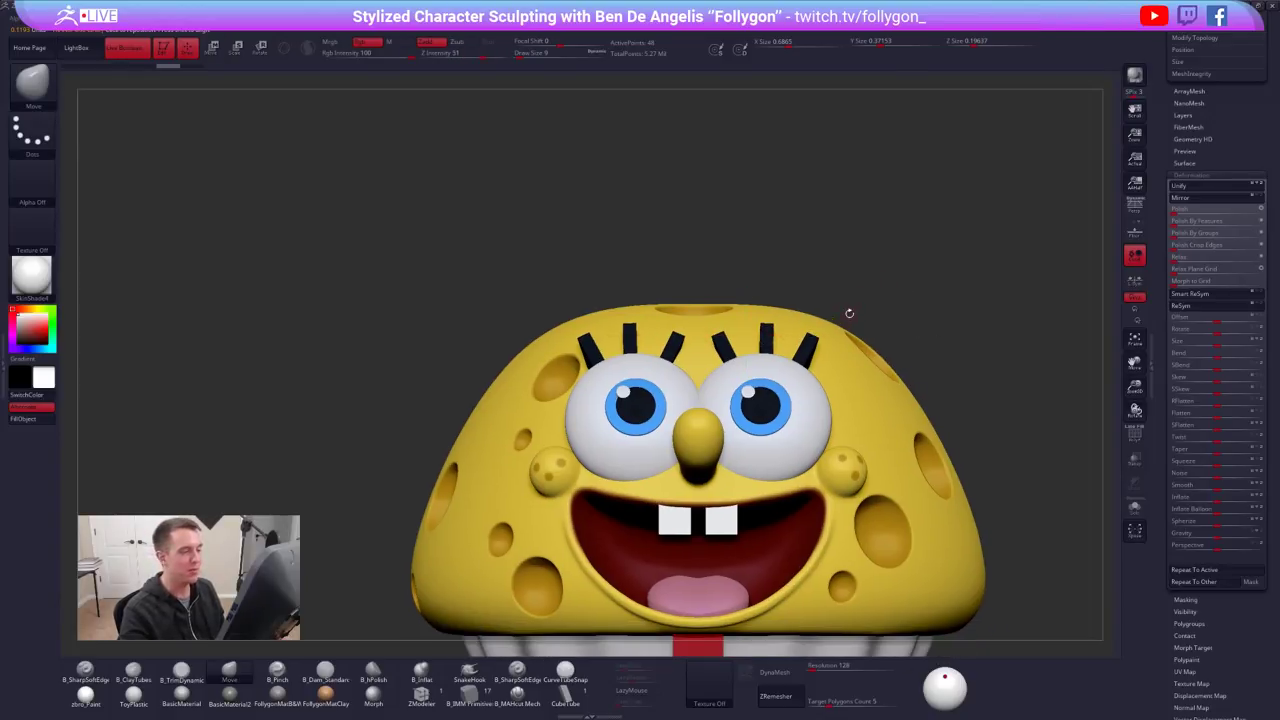
pyautogui.click(1190, 174)
pyautogui.click(1191, 175)
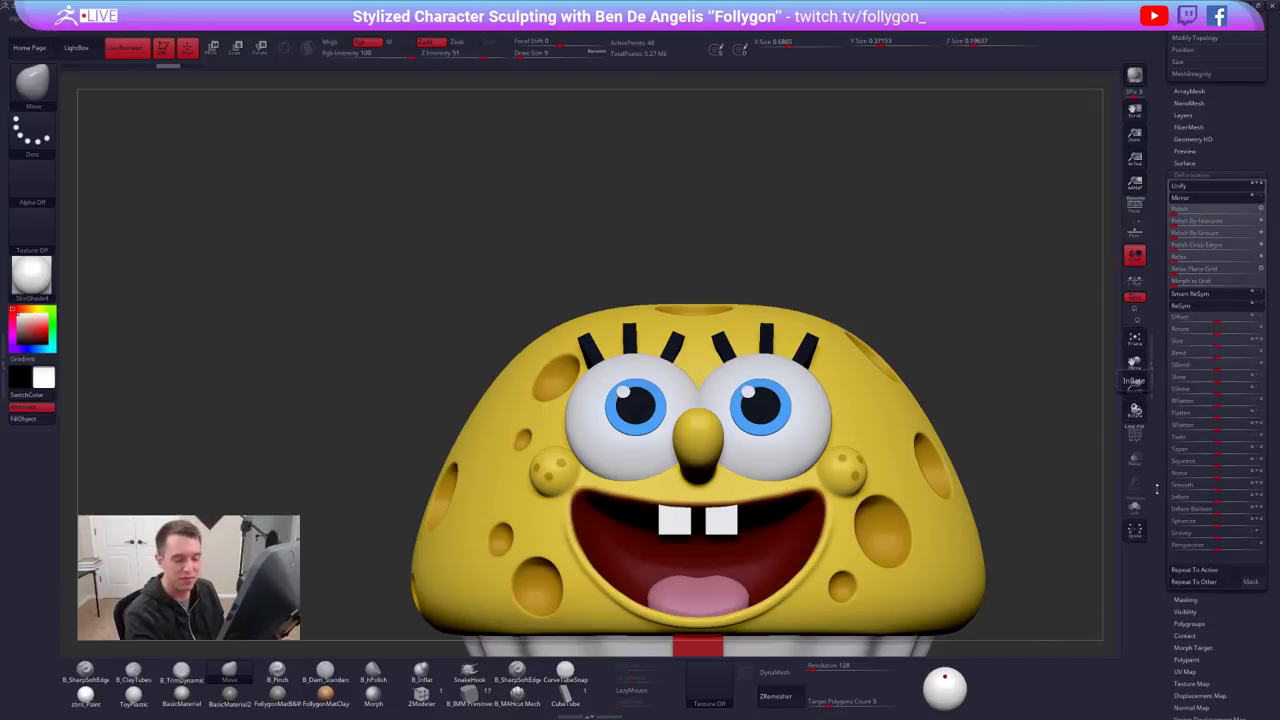
pyautogui.moveTo(800, 423); pyautogui.dragTo(715, 430, button='right')
pyautogui.hotkey('alt', 's')
pyautogui.keyDown('alt'); pyautogui.moveTo(835, 345); pyautogui.dragTo(815, 416, button='right'); pyautogui.keyUp('alt')
pyautogui.hotkey('shift', 'f')
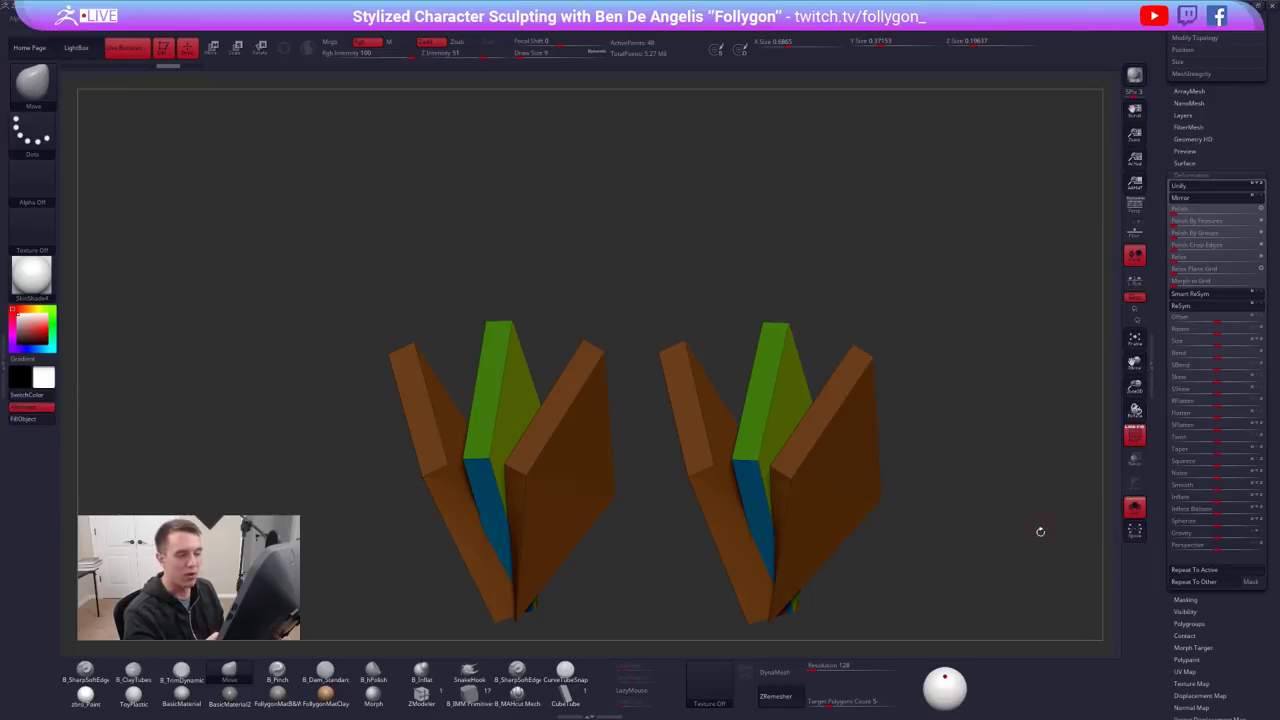
# Try subdividing the isolated eyelashes with Smt smoothing off and inspect the denser wireframe one level down
pyautogui.scroll(5, 1200, 240)
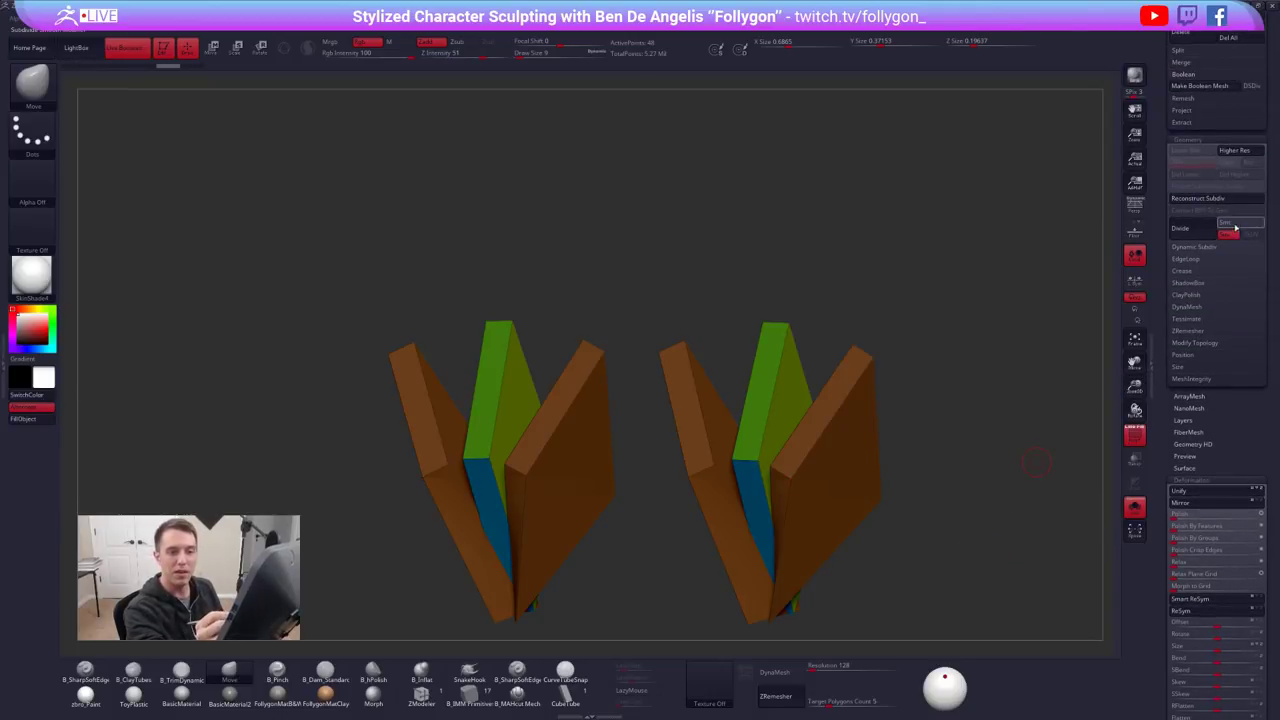
pyautogui.click(1186, 229)
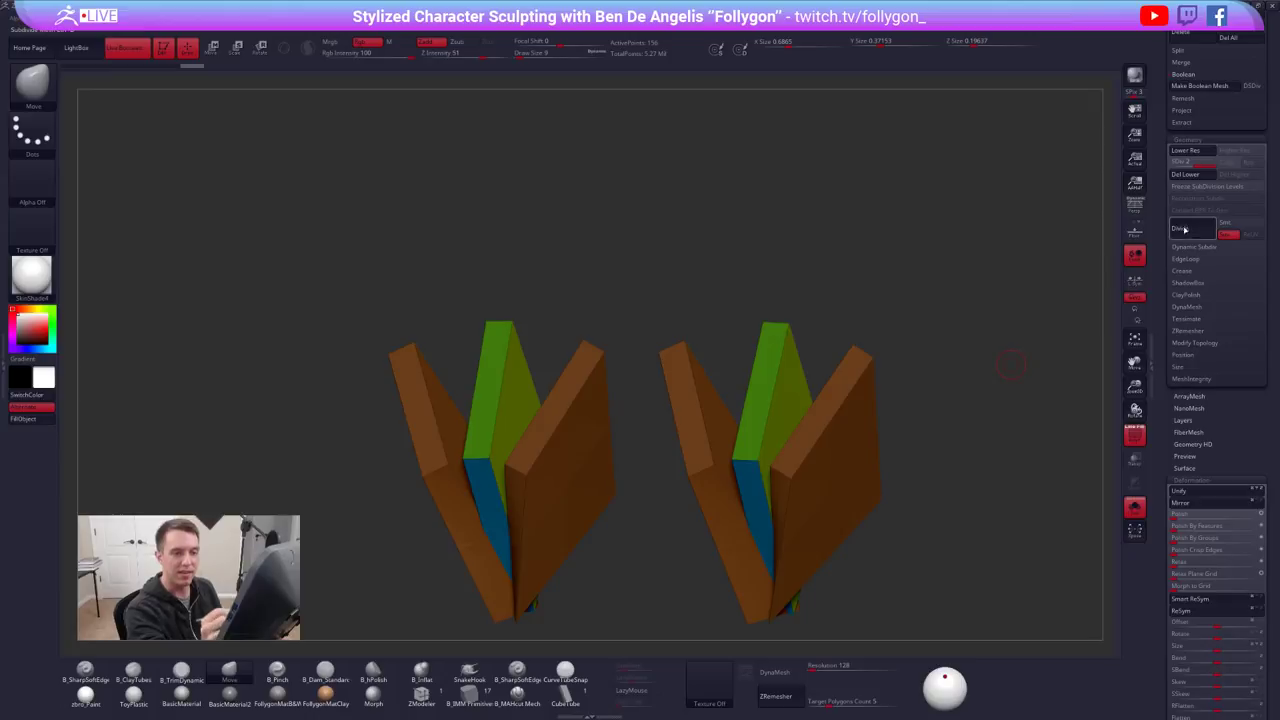
pyautogui.hotkey('shift', 'f')
pyautogui.hotkey('shift', 'f')
pyautogui.keyDown('alt'); pyautogui.moveTo(831, 457); pyautogui.dragTo(817, 390, button='right'); pyautogui.keyUp('alt')
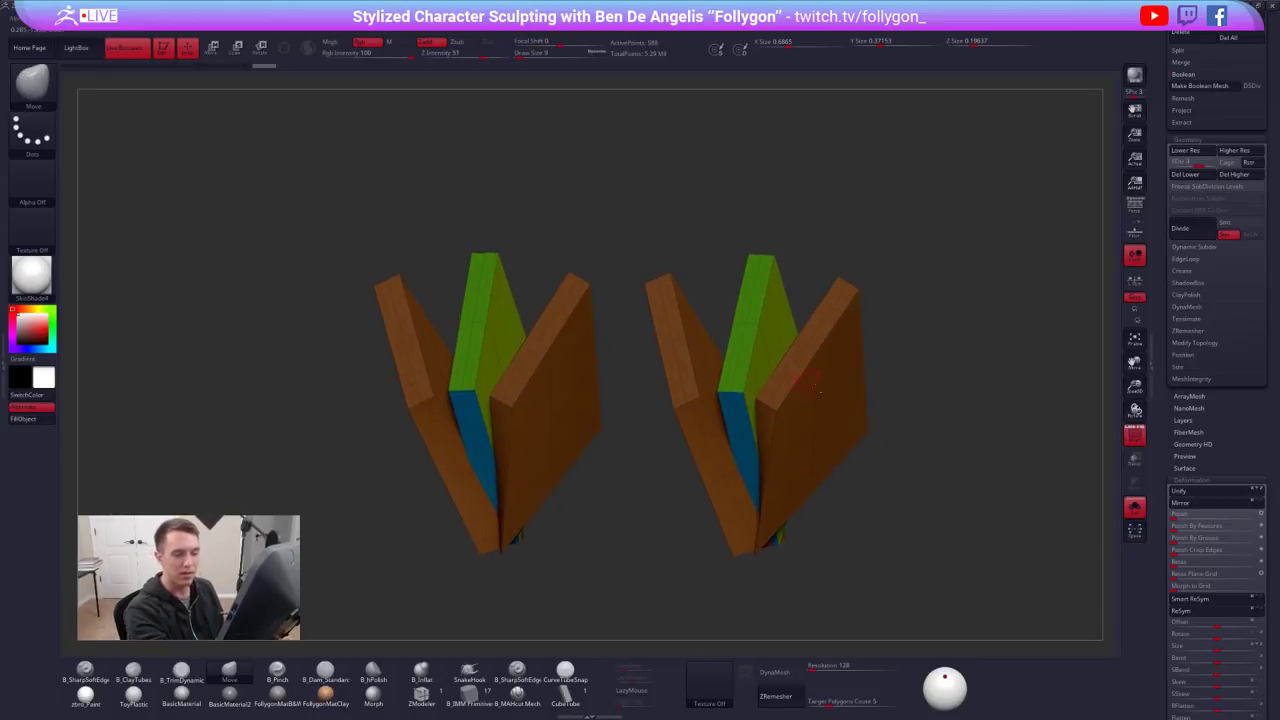
pyautogui.hotkey('shift', 'd')
# Try the Inflate deformation on the subdivided eyelashes, inspect their shape, and undo the inflation and the divisions
pyautogui.moveTo(1200, 443); pyautogui.dragTo(1201, 197)
pyautogui.moveTo(1216, 555); pyautogui.dragTo(1225, 554)
pyautogui.moveTo(768, 384); pyautogui.dragTo(825, 373, button='right')
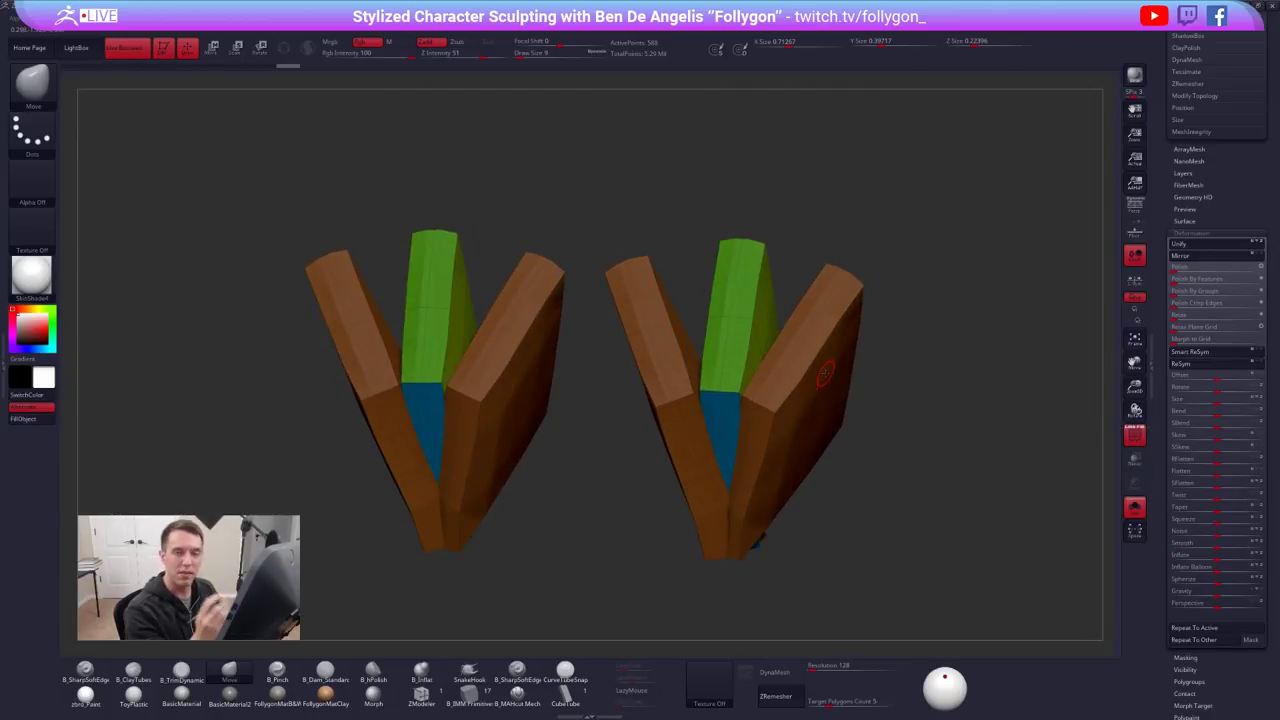
pyautogui.hotkey('ctrl', 'z')
pyautogui.hotkey('ctrl', 'z')
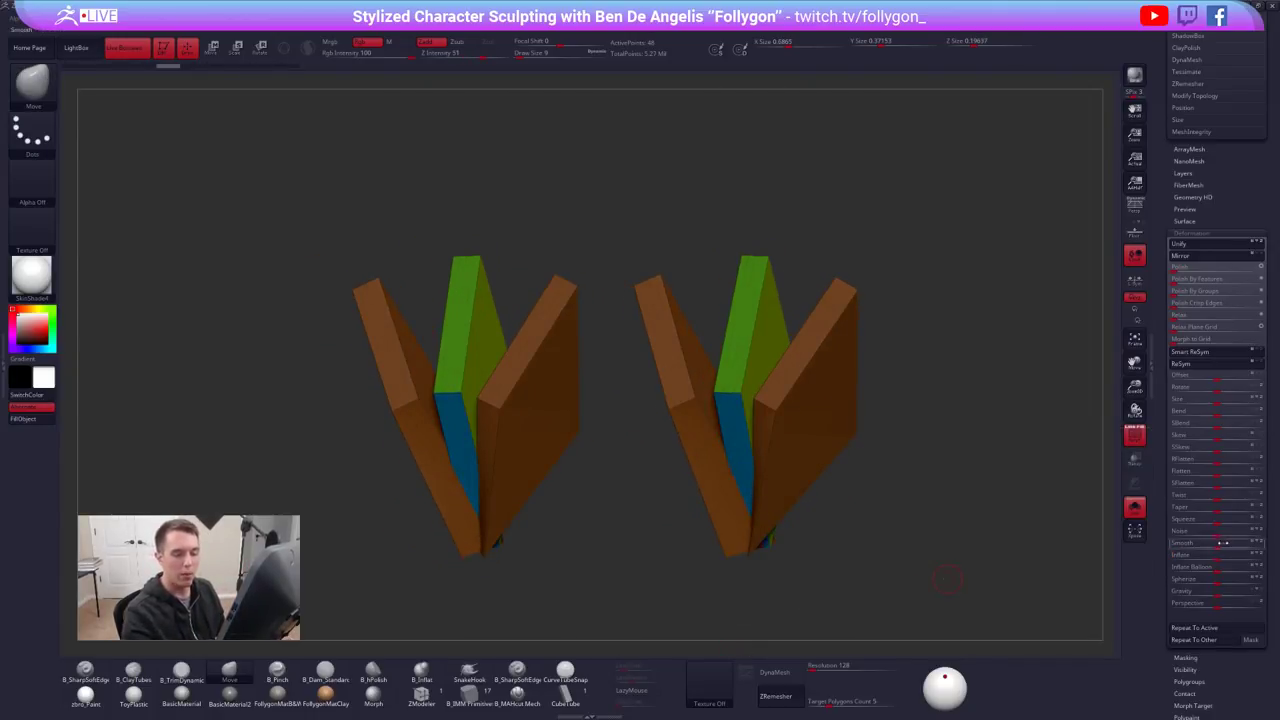
# Inflate the undivided eyelashes, show all subtools from the front, and redo the inflation with a smaller amount
pyautogui.moveTo(1215, 555); pyautogui.dragTo(1229, 558)
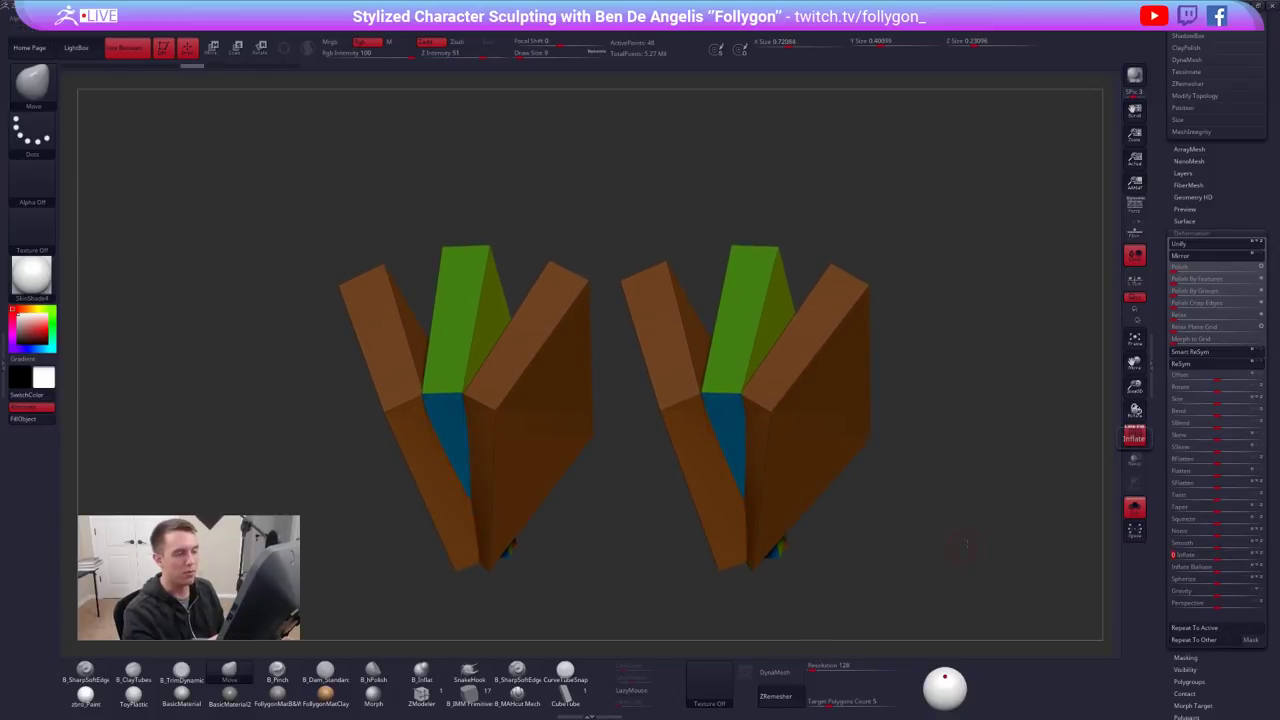
pyautogui.keyDown('shift'); pyautogui.moveTo(845, 512); pyautogui.dragTo(886, 520, button='right'); pyautogui.keyUp('shift')
pyautogui.hotkey('alt', 's')
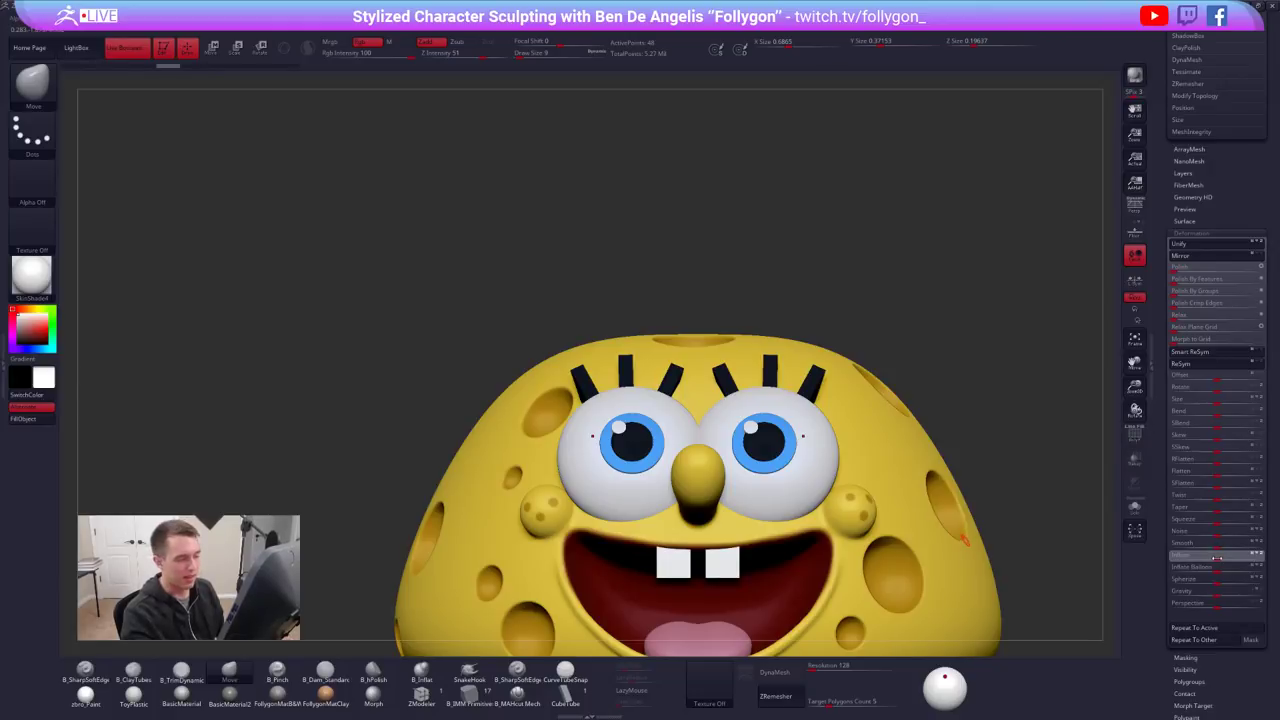
pyautogui.moveTo(1216, 558); pyautogui.dragTo(1220, 560)
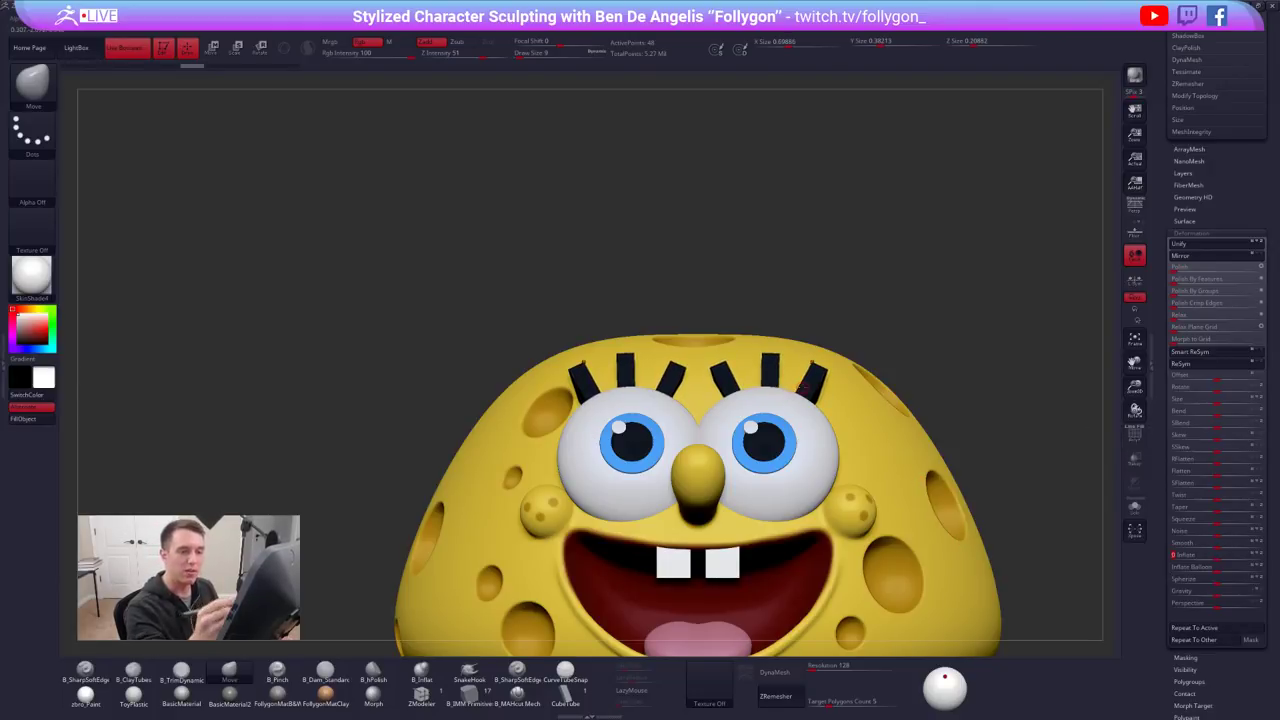
# Isolate the eyelashes, turn on the wireframe display, and assign a separate polygroup to each lash with Auto Groups
pyautogui.click(1191, 233)
pyautogui.moveTo(1160, 232); pyautogui.dragTo(1160, 489)
pyautogui.moveTo(916, 436); pyautogui.dragTo(880, 412, button='right')
pyautogui.moveTo(788, 372)
pyautogui.mouseDown(button='right')
pyautogui.moveTo(801, 315)
pyautogui.moveTo(780, 425)
pyautogui.moveTo(868, 352)
pyautogui.mouseUp(button='right')
pyautogui.hotkey('alt', 's')
pyautogui.hotkey('shift', 'f')
pyautogui.hotkey('ctrl', 'shift', 'f')
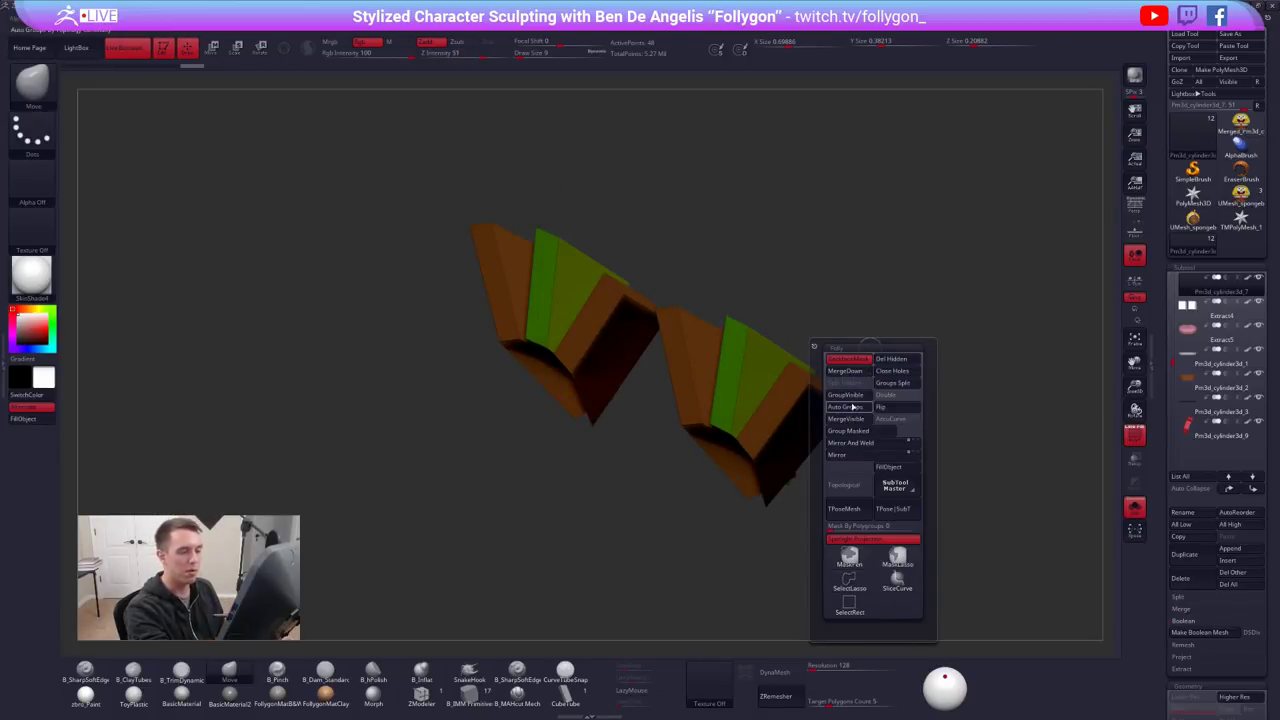
pyautogui.click(845, 407)
pyautogui.moveTo(855, 423); pyautogui.dragTo(870, 470)
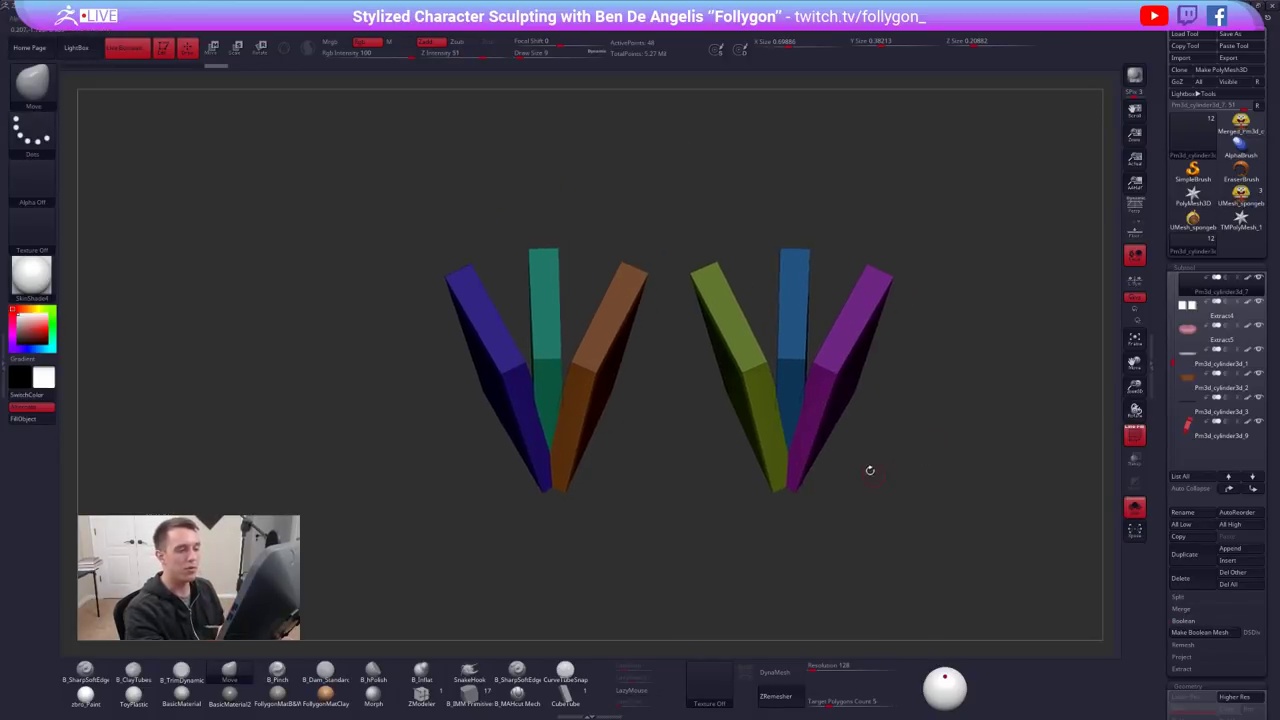
# Regenerate the eyelash polygroups with Auto Groups by topology continuity from the Polygroups settings
pyautogui.moveTo(1170, 352); pyautogui.dragTo(1173, 223)
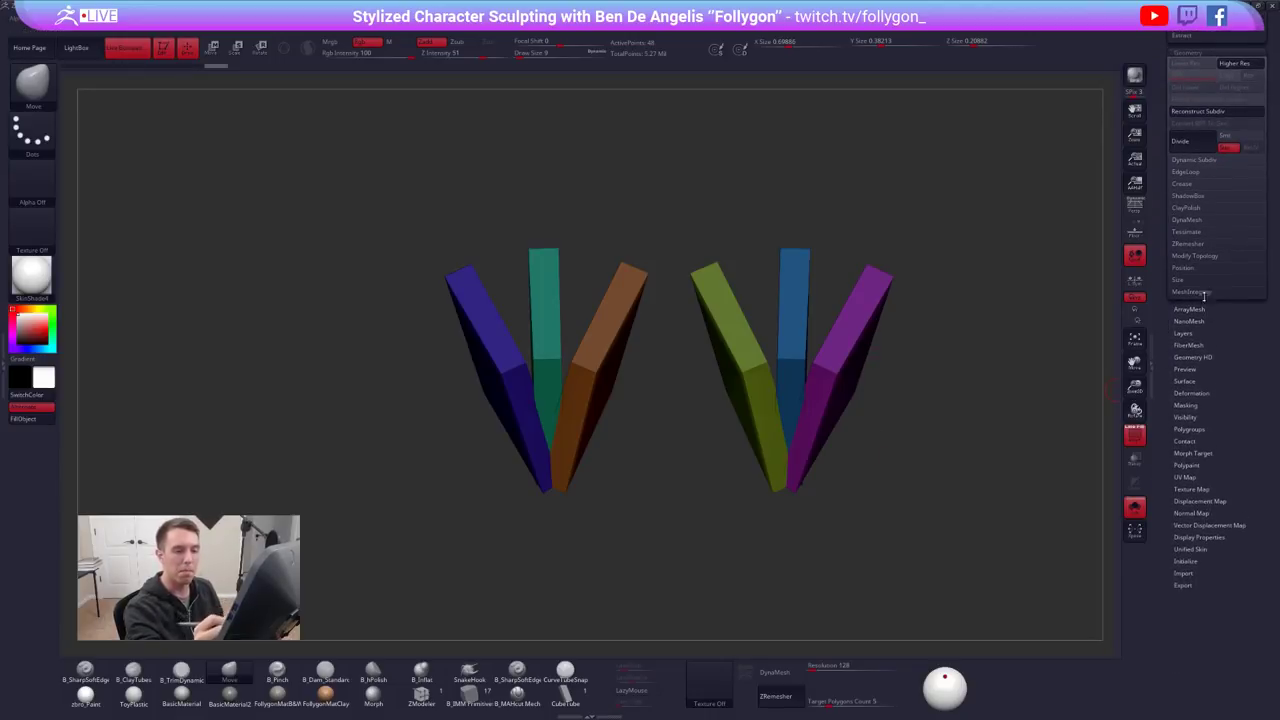
pyautogui.click(1190, 429)
pyautogui.click(1196, 441)
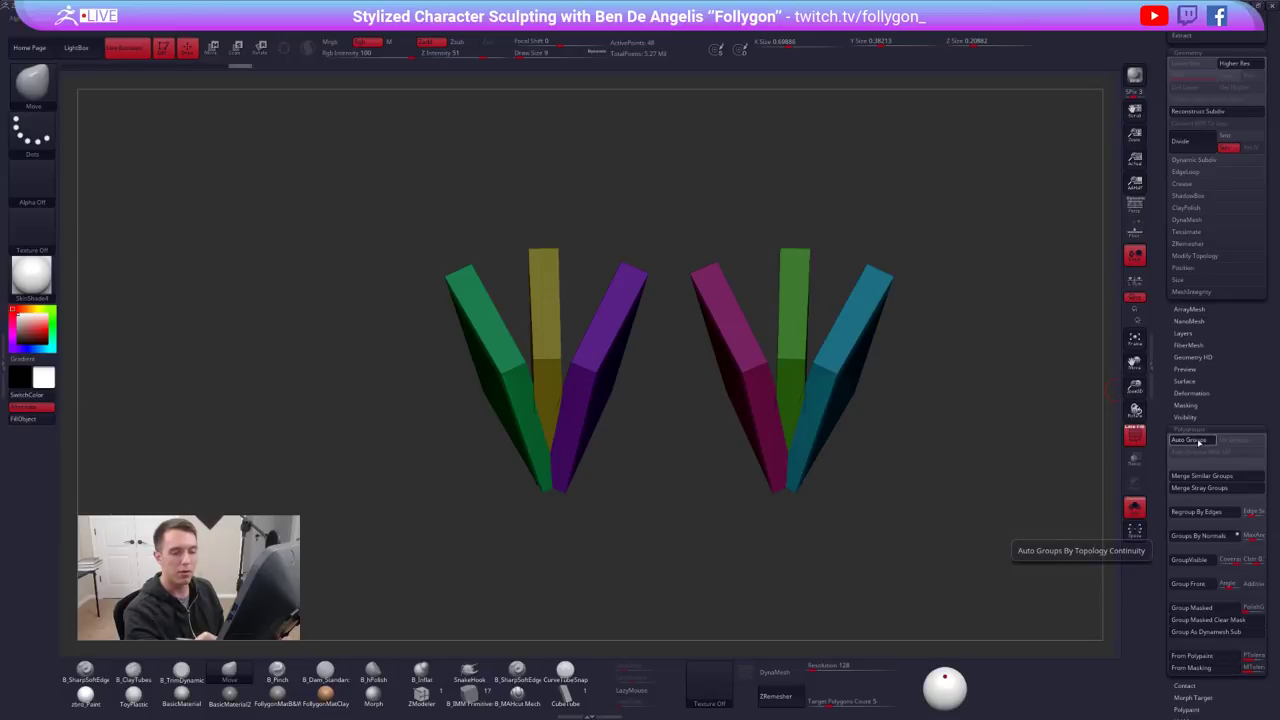
pyautogui.click(1198, 441)
pyautogui.click(1190, 429)
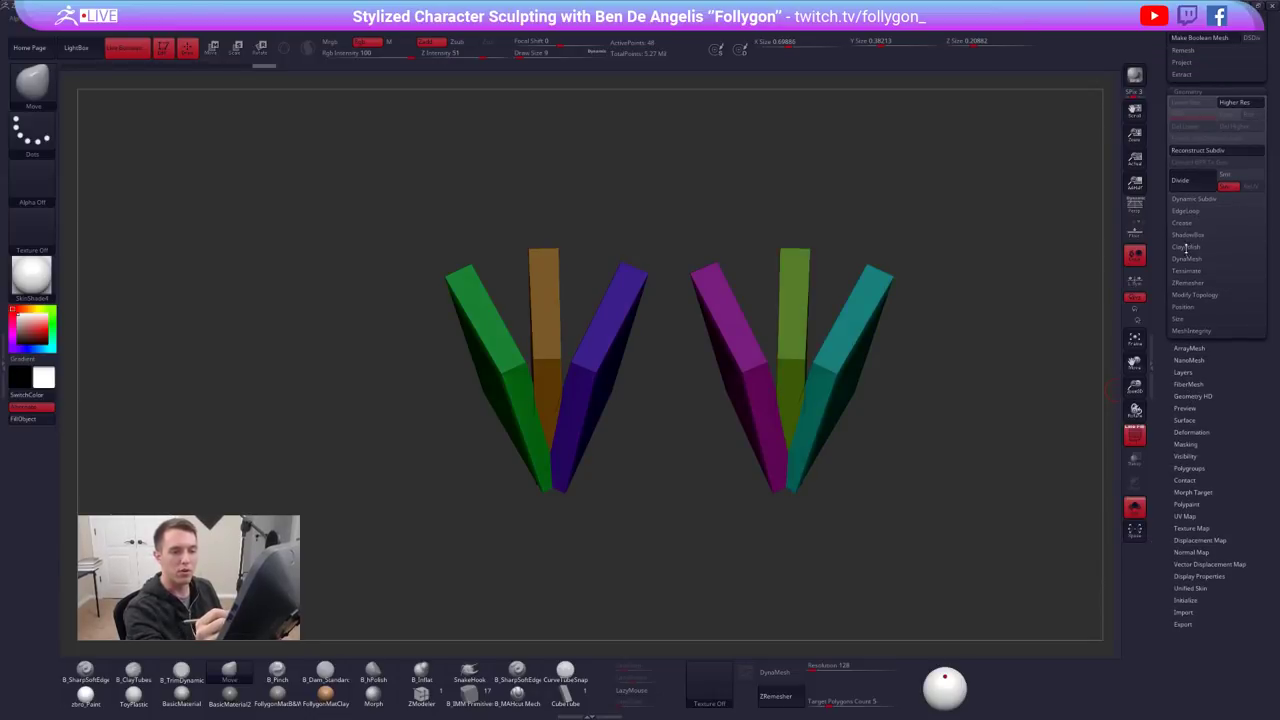
# Apply Mirror And Weld to the isolated eyelashes so both eyes share matching lashes
pyautogui.moveTo(1163, 188); pyautogui.dragTo(1163, 640)
pyautogui.hotkey('ctrl', 'shift', 'f')
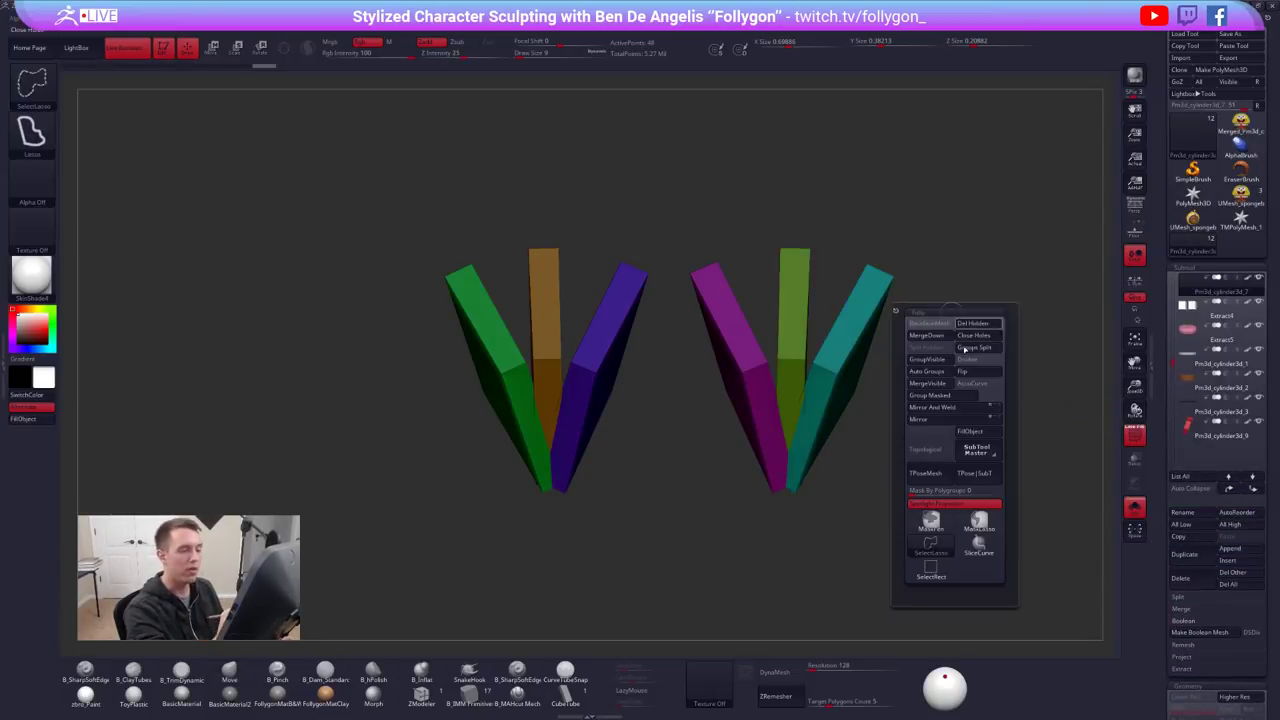
pyautogui.click(955, 411)
pyautogui.moveTo(1074, 277); pyautogui.dragTo(975, 403)
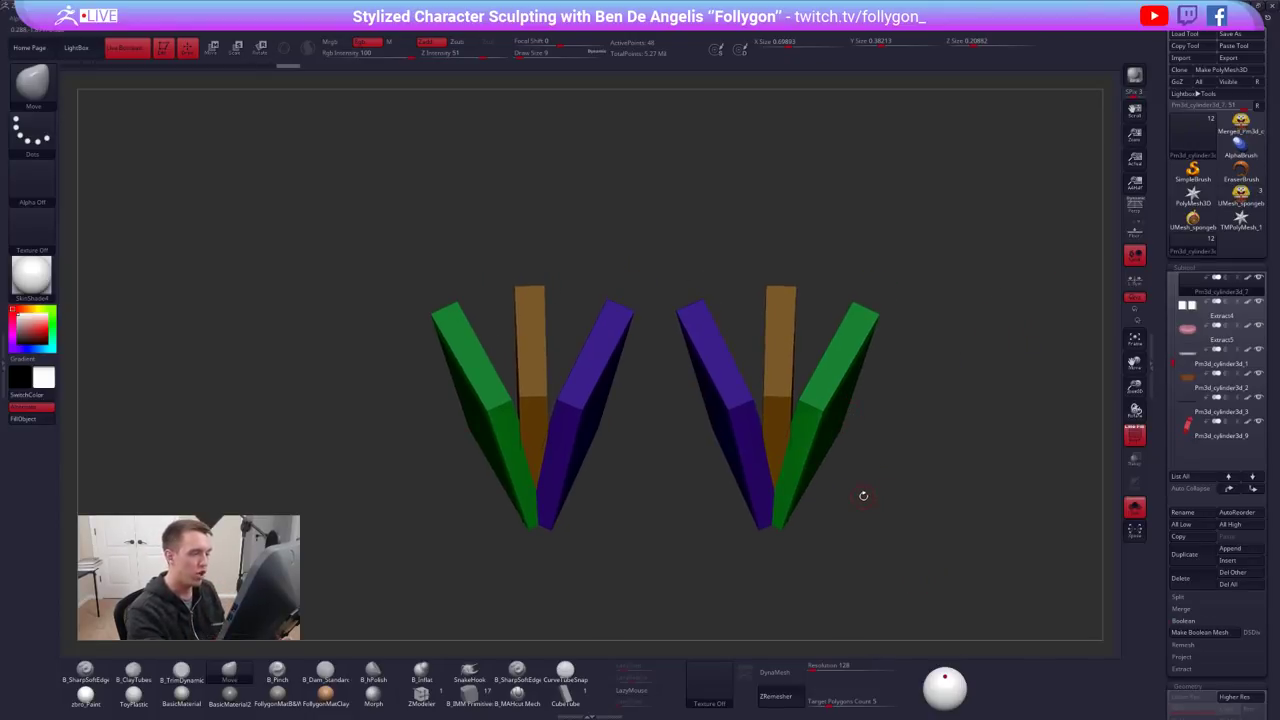
# Inspect the mirrored eyelashes on the full model and in isolation from the front, above and below
pyautogui.moveTo(758, 458); pyautogui.dragTo(790, 420, button='right')
pyautogui.hotkey('alt', 's')
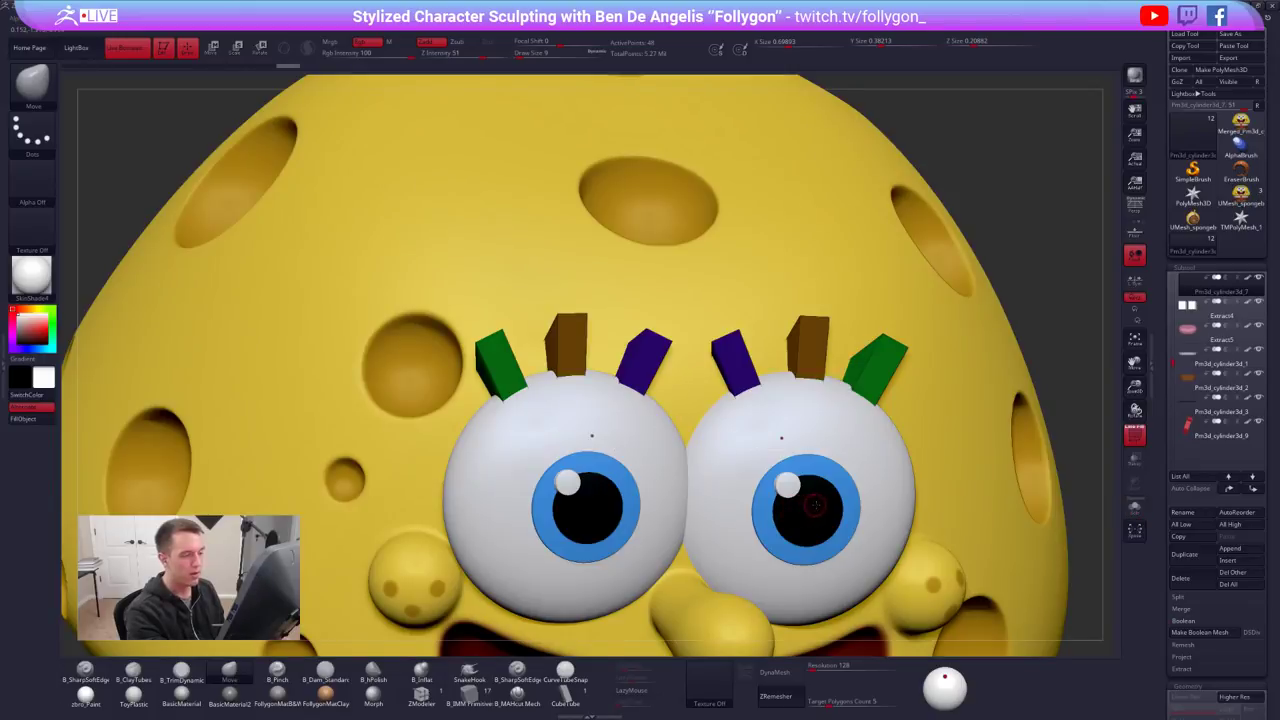
pyautogui.hotkey('shift', 'alt', 's')
pyautogui.moveTo(739, 372)
pyautogui.mouseDown(button='right')
pyautogui.moveTo(741, 418)
pyautogui.moveTo(738, 370)
pyautogui.mouseUp(button='right')
pyautogui.keyDown('ctrl'); pyautogui.moveTo(752, 305); pyautogui.dragTo(710, 358); pyautogui.keyUp('ctrl')
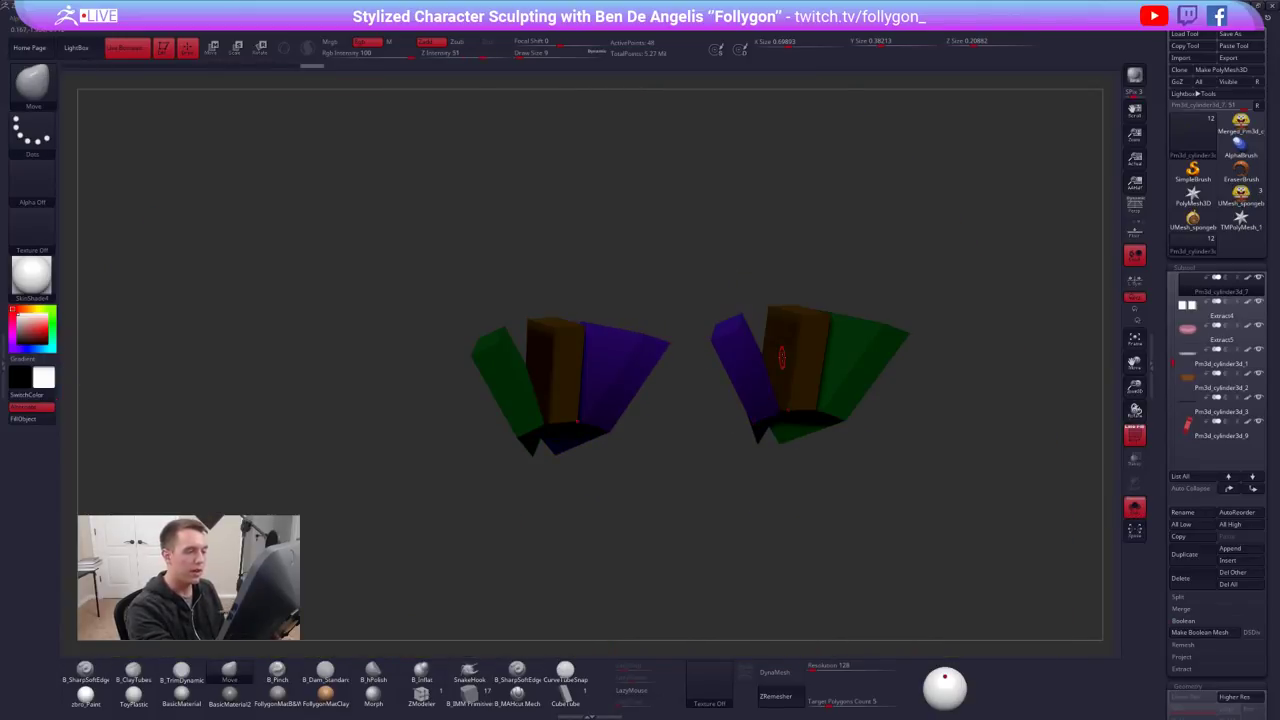
pyautogui.press('e')
pyautogui.moveTo(871, 334); pyautogui.dragTo(874, 283)
pyautogui.press('q')
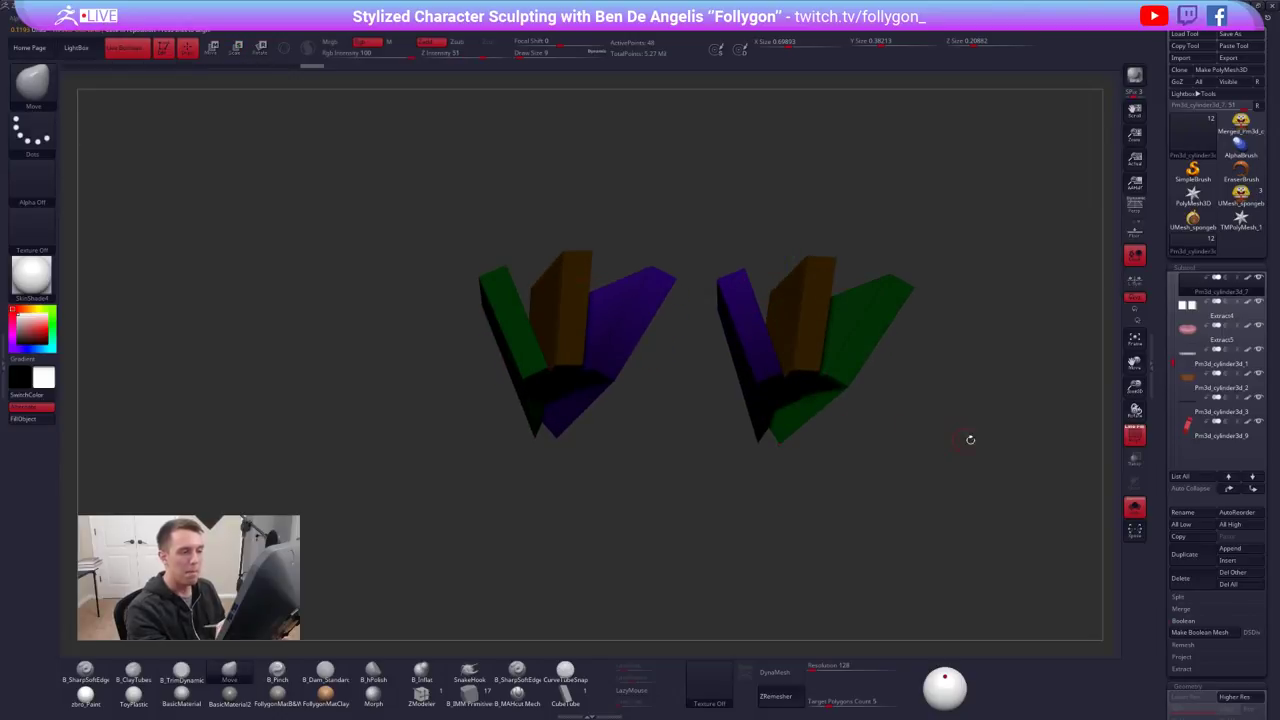
pyautogui.keyDown('shift'); pyautogui.moveTo(969, 440); pyautogui.dragTo(996, 437); pyautogui.keyUp('shift')
pyautogui.moveTo(1164, 392); pyautogui.dragTo(1160, 308)
pyautogui.moveTo(977, 432); pyautogui.dragTo(968, 530)
# Try lasso-masking the eyelashes of one eye, check them from the side, and clear the mask
pyautogui.press('ctrl')
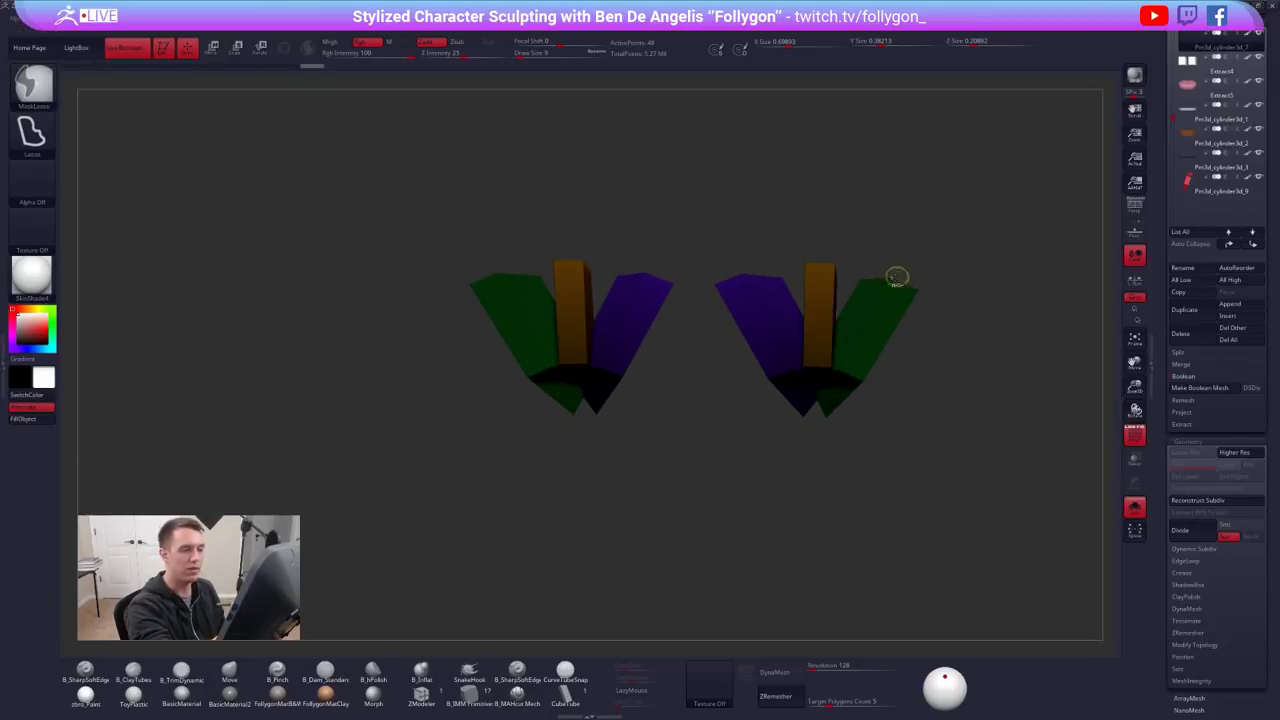
pyautogui.moveTo(935, 225)
pyautogui.mouseDown()
pyautogui.moveTo(960, 283)
pyautogui.moveTo(963, 371)
pyautogui.moveTo(937, 363)
pyautogui.moveTo(966, 295)
pyautogui.moveTo(916, 285)
pyautogui.moveTo(808, 488)
pyautogui.moveTo(802, 476)
pyautogui.mouseUp()
pyautogui.hotkey('alt', 's')
pyautogui.hotkey('alt', 's')
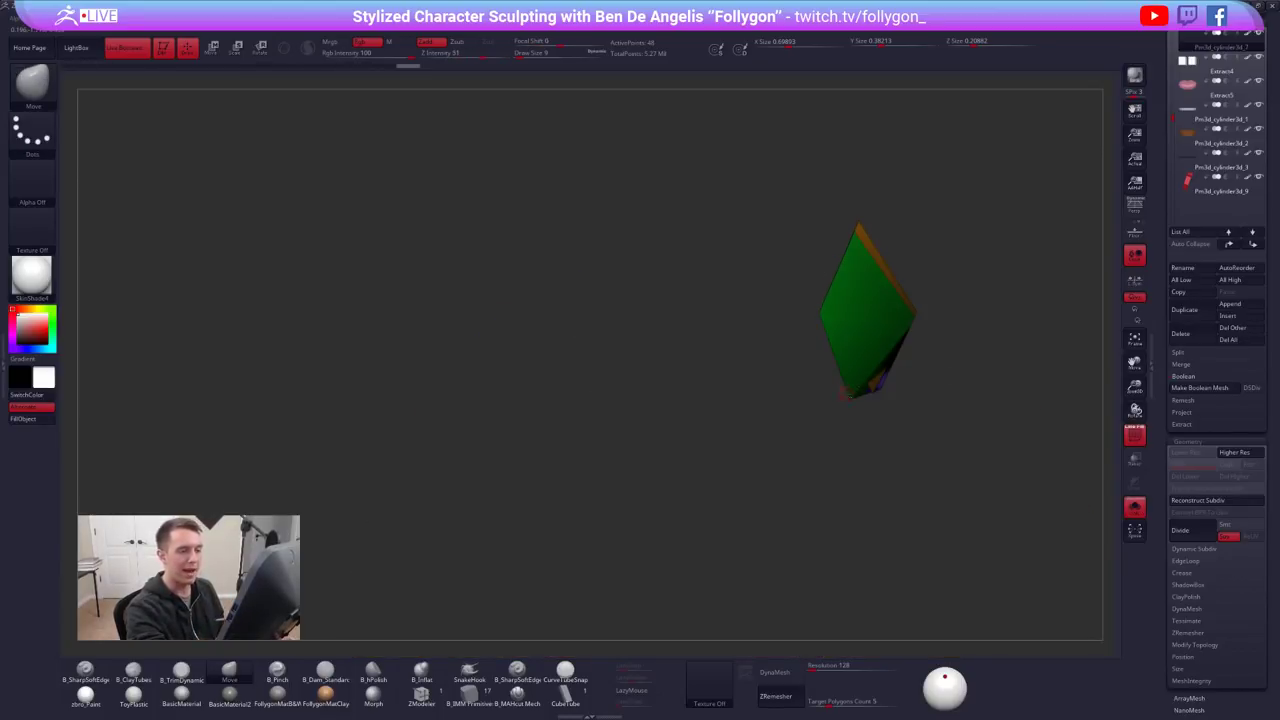
pyautogui.moveTo(848, 396)
pyautogui.keyDown('shift'); pyautogui.mouseDown()
pyautogui.moveTo(906, 391)
pyautogui.moveTo(883, 430)
pyautogui.mouseUp(); pyautogui.keyUp('shift')
pyautogui.keyDown('ctrl'); pyautogui.click(920, 458); pyautogui.keyUp('ctrl')
# Thicken the mirrored eyelashes with the Inflate deformation while all subtools are visible, and check them from the side
pyautogui.moveTo(1163, 442)
pyautogui.mouseDown()
pyautogui.moveTo(1167, 338)
pyautogui.moveTo(1197, 318)
pyautogui.mouseUp()
pyautogui.click(1191, 364)
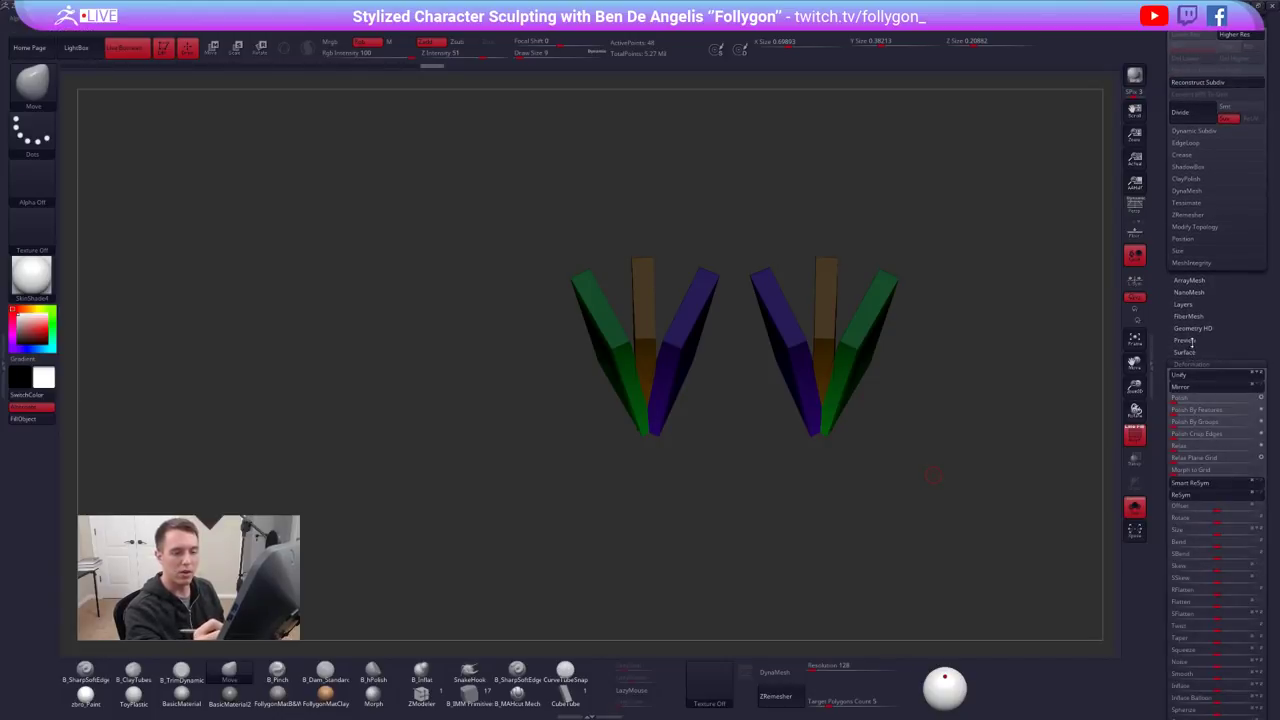
pyautogui.scroll(-3, 1210, 400)
pyautogui.hotkey('alt', 's')
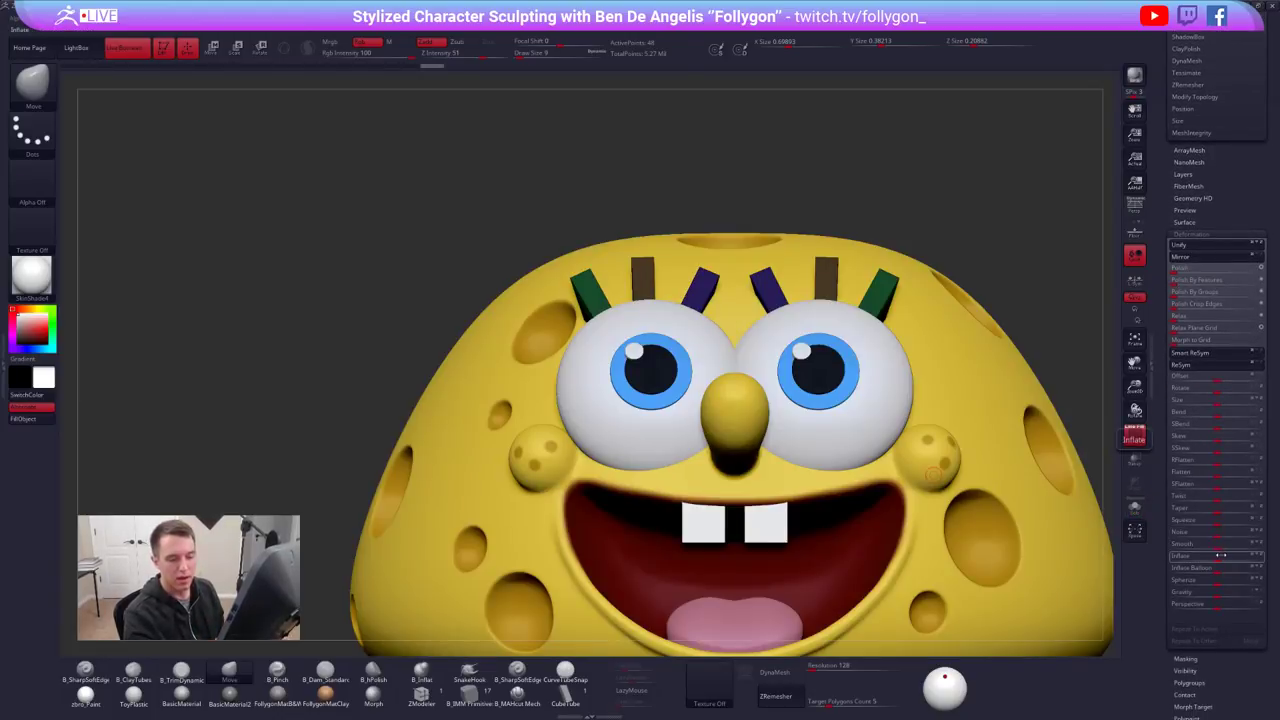
pyautogui.moveTo(1218, 560); pyautogui.dragTo(1235, 565)
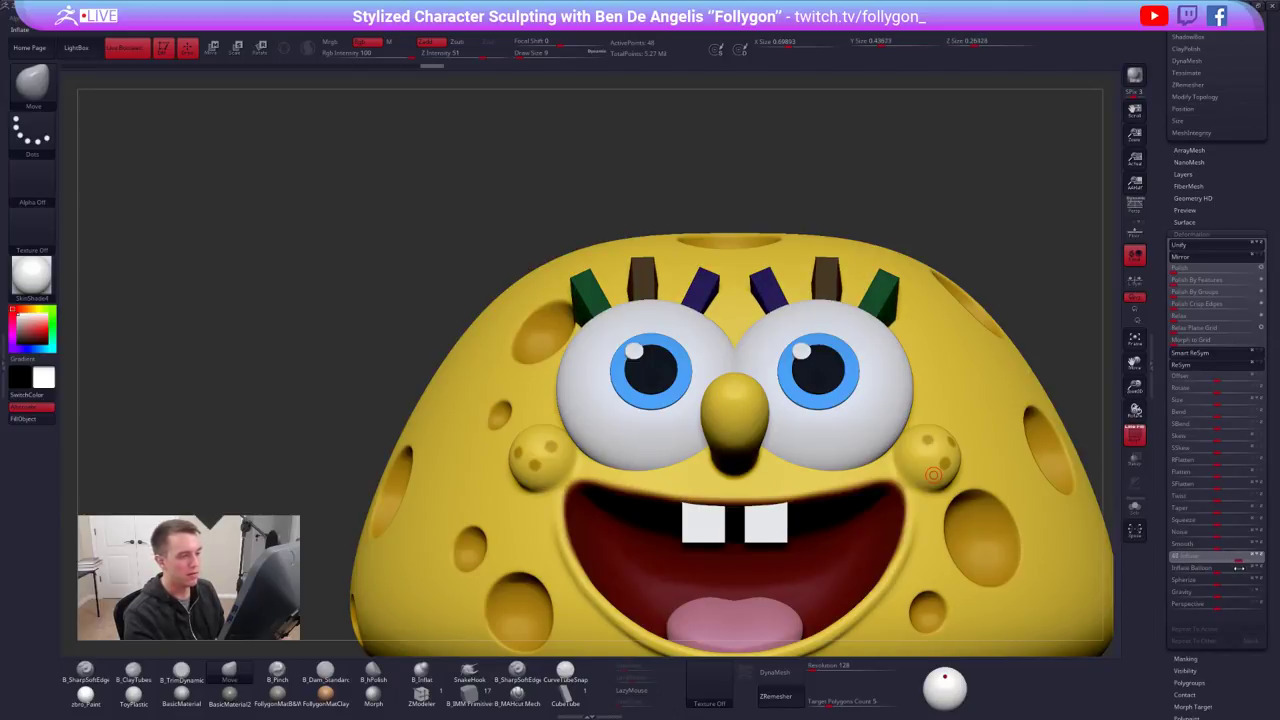
pyautogui.moveTo(1241, 569); pyautogui.dragTo(1242, 569)
pyautogui.hotkey('shift', 'f')
pyautogui.moveTo(837, 466); pyautogui.dragTo(975, 452, button='right')
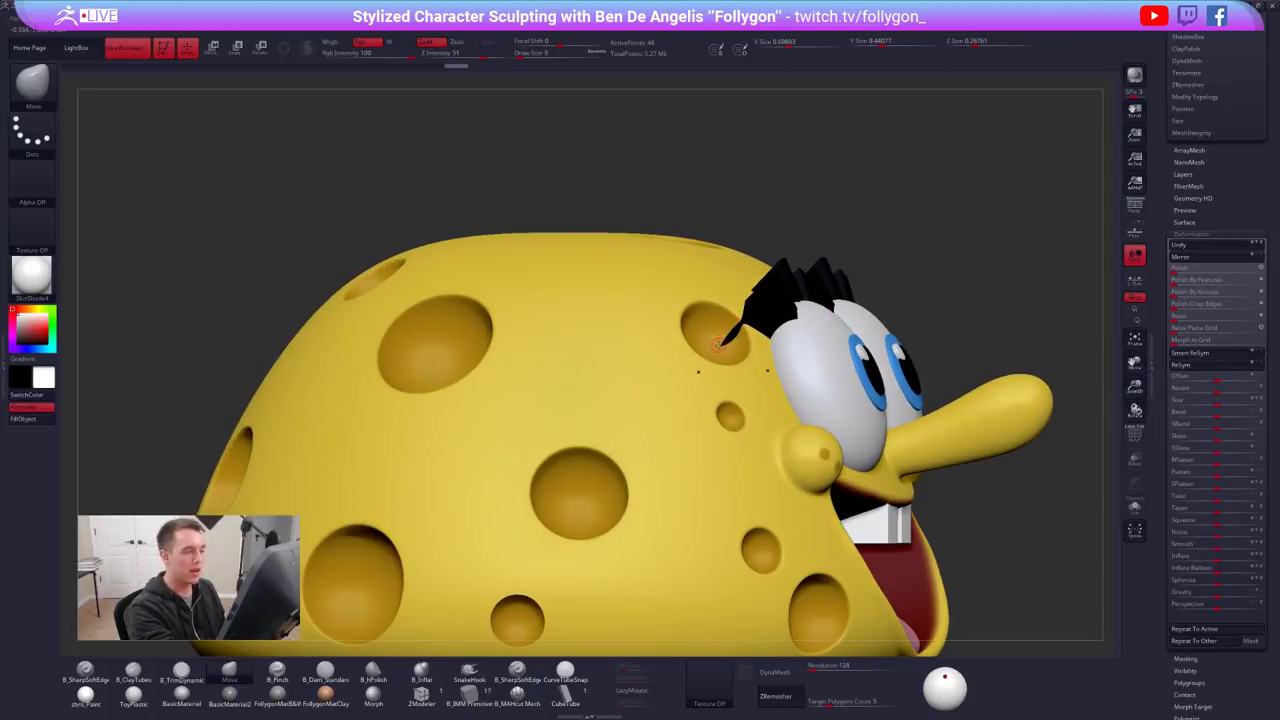
# Isolate the thickened eyelashes with the wireframe on and set the Move brush's Draw Size to 38
pyautogui.hotkey('alt', 's')
pyautogui.press('space')
pyautogui.moveTo(718, 372); pyautogui.dragTo(727, 373)
pyautogui.moveTo(710, 376)
pyautogui.mouseDown(button='right')
pyautogui.moveTo(712, 364)
pyautogui.moveTo(712, 387)
pyautogui.mouseUp(button='right')
pyautogui.hotkey('shift', 'f')
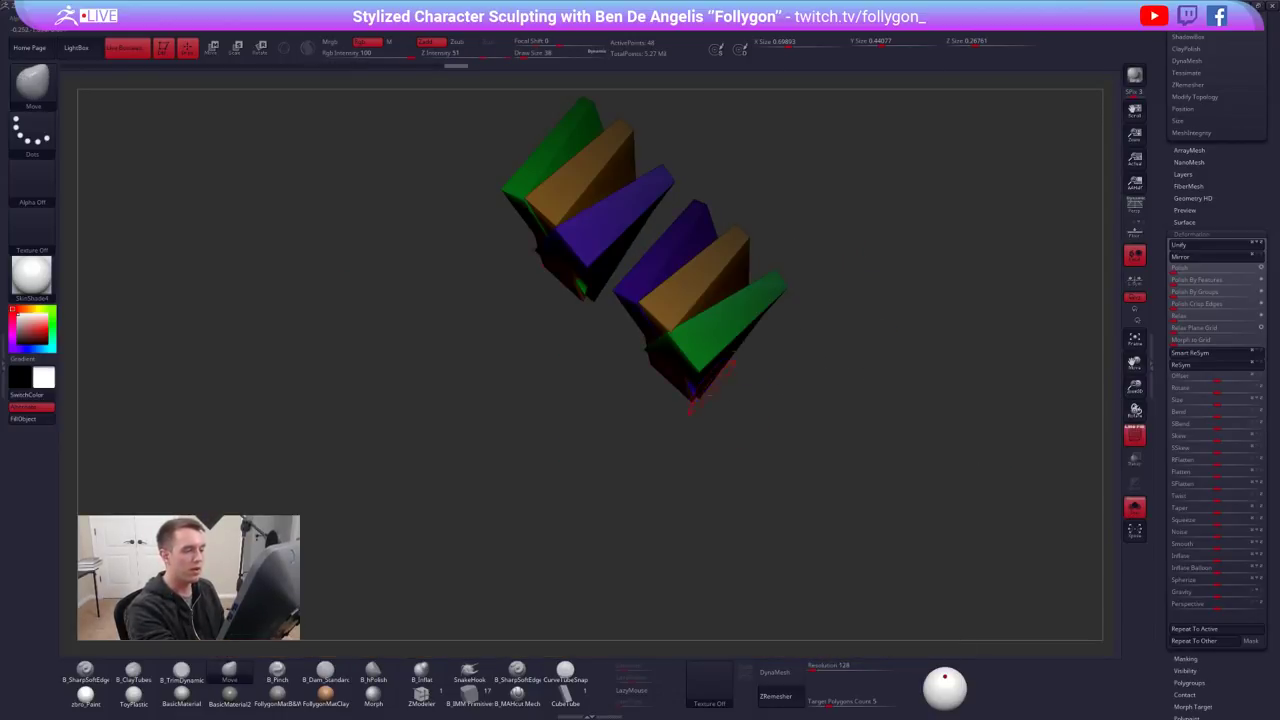
pyautogui.moveTo(695, 395); pyautogui.dragTo(703, 380)
pyautogui.press('space')
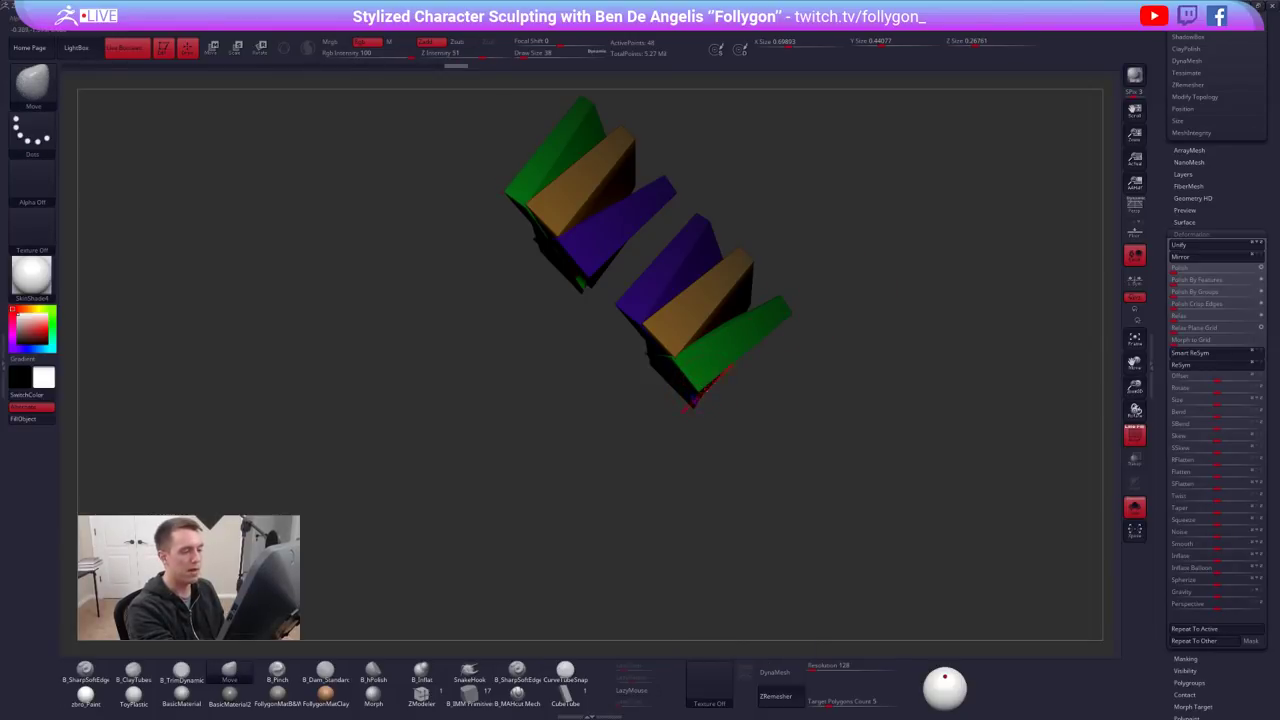
# Show all subtools with the wireframe off and examine the thickened eyelashes from the front
pyautogui.moveTo(709, 388)
pyautogui.mouseDown(button='right')
pyautogui.moveTo(775, 405)
pyautogui.moveTo(705, 390)
pyautogui.moveTo(718, 368)
pyautogui.mouseUp(button='right')
pyautogui.hotkey('alt', 's')
pyautogui.hotkey('alt', 's')
pyautogui.hotkey('alt', 's')
pyautogui.moveTo(757, 406)
pyautogui.mouseDown(button='right')
pyautogui.moveTo(828, 296)
pyautogui.moveTo(773, 415)
pyautogui.mouseUp(button='right')
pyautogui.hotkey('shift', 'f')
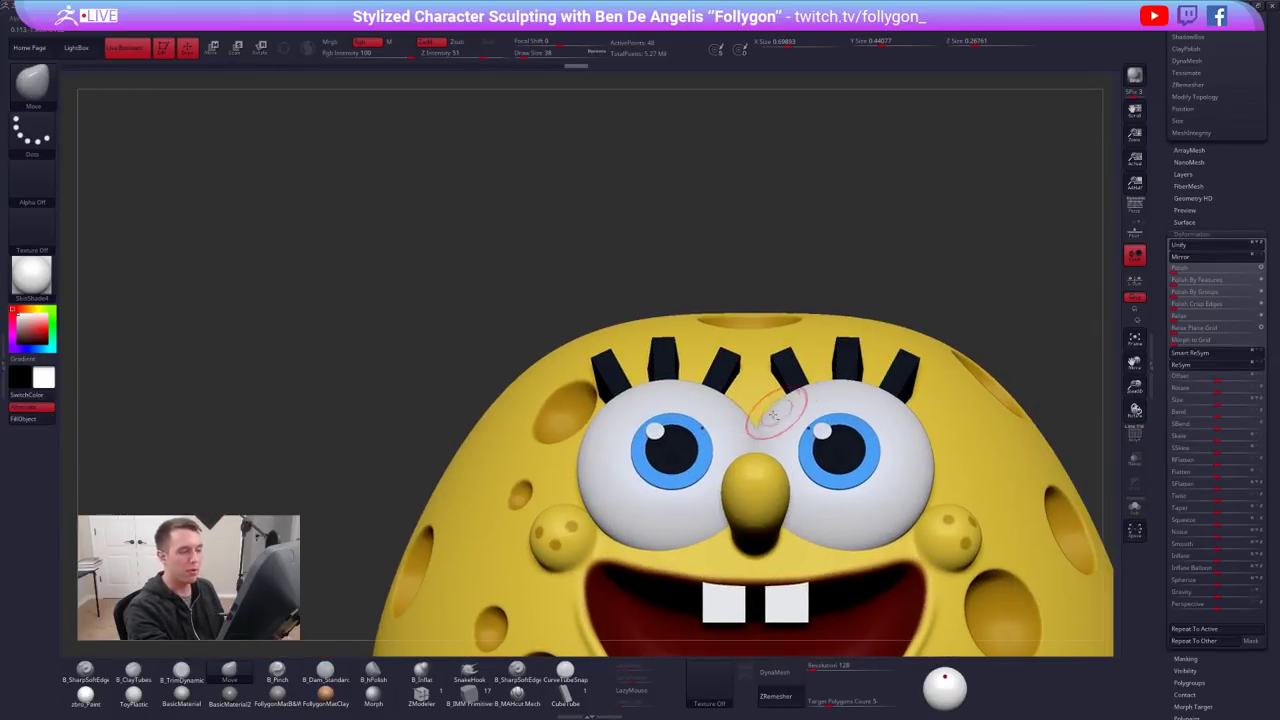
pyautogui.keyDown('alt'); pyautogui.moveTo(898, 416); pyautogui.dragTo(829, 439, button='right'); pyautogui.keyUp('alt')
pyautogui.moveTo(1194, 233); pyautogui.dragTo(1187, 560)
# Tilt the eyelashes slightly backward in side view with Transpose, and move them against the head
pyautogui.moveTo(1014, 411); pyautogui.dragTo(859, 446, button='right')
pyautogui.press('r')
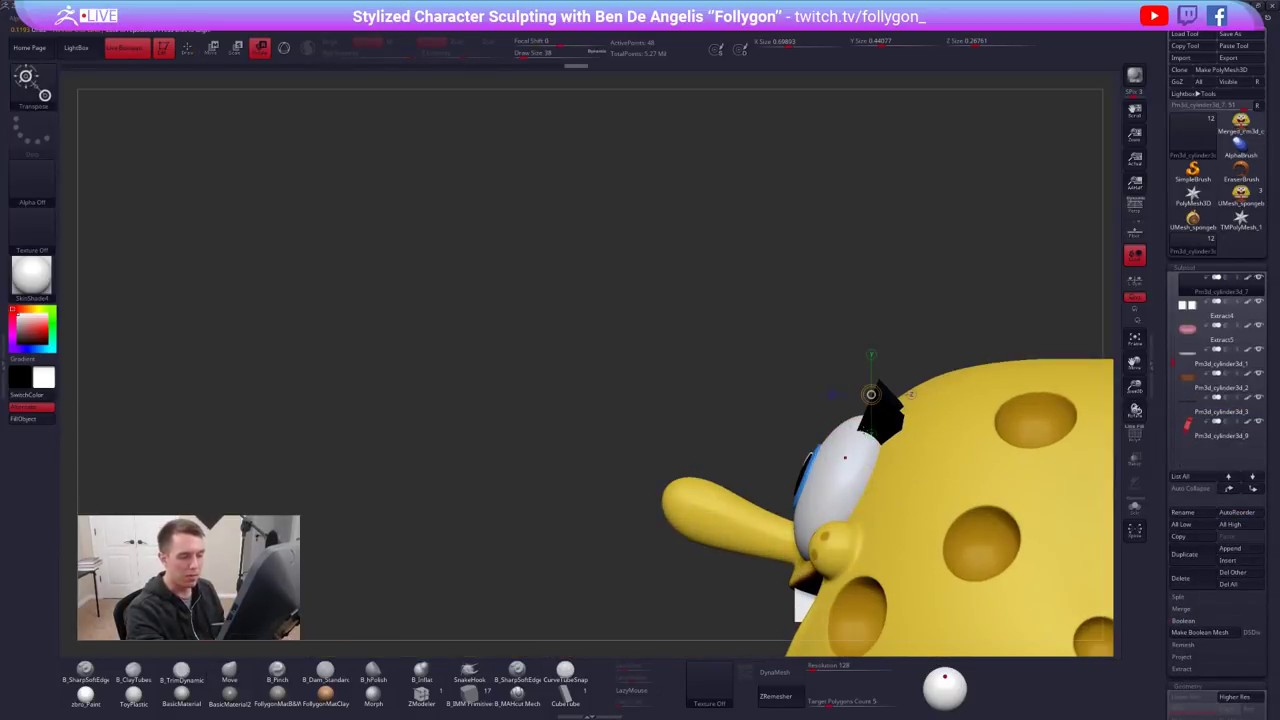
pyautogui.moveTo(860, 429); pyautogui.dragTo(904, 330)
pyautogui.press('w')
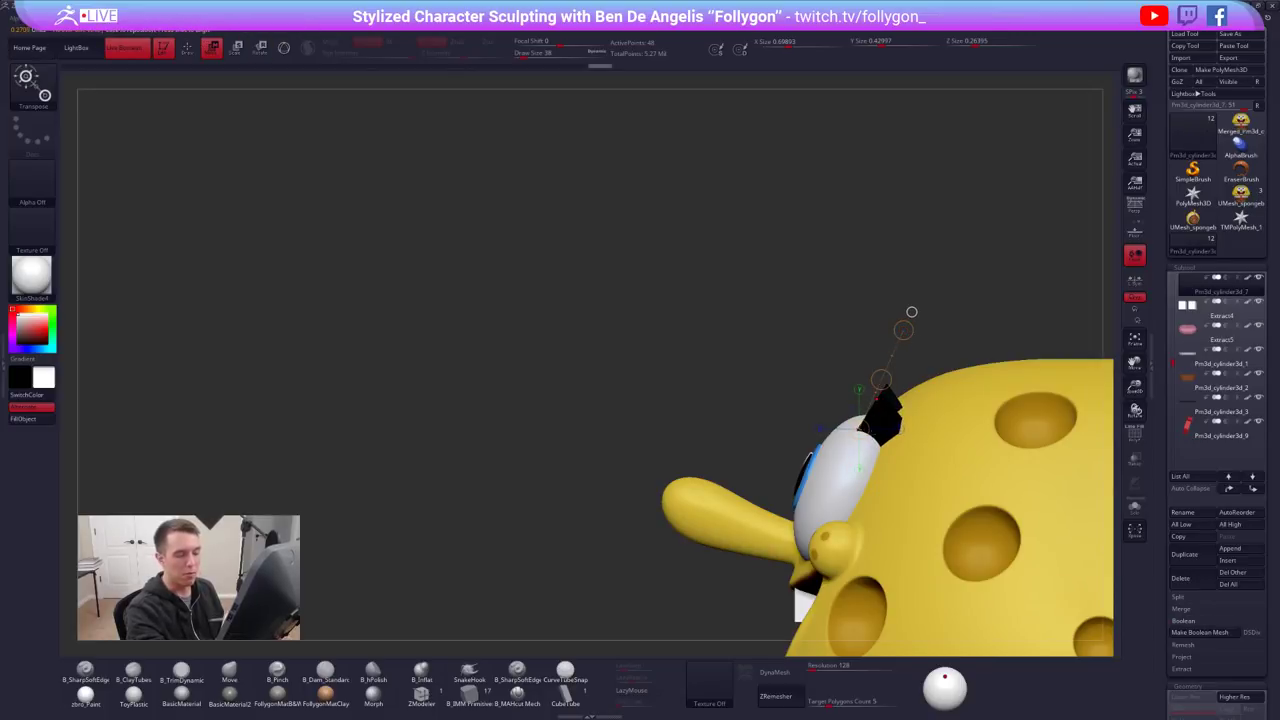
pyautogui.moveTo(877, 418); pyautogui.dragTo(899, 439)
pyautogui.press('q')
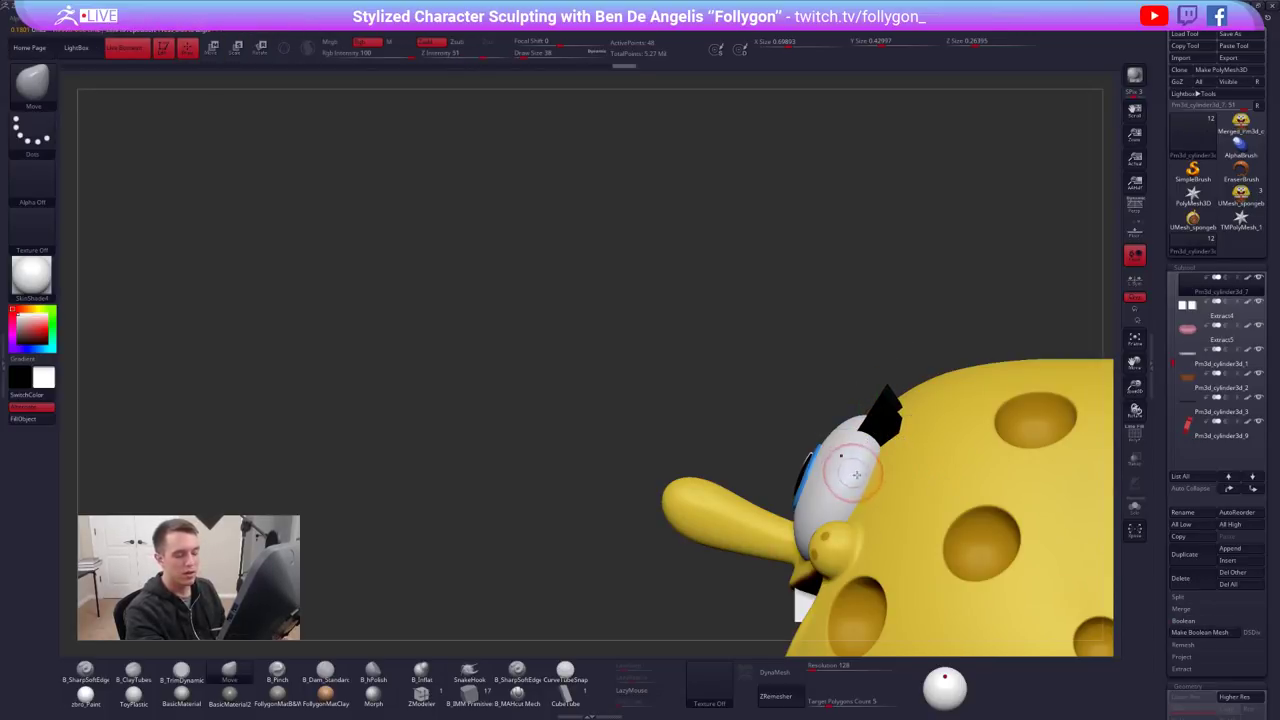
# Check the whole muffin from the front, make the yellow sponge head the active subtool, and set Draw Size to 121
pyautogui.moveTo(830, 460)
pyautogui.mouseDown(button='right')
pyautogui.moveTo(886, 470)
pyautogui.moveTo(920, 500)
pyautogui.mouseUp(button='right')
pyautogui.keyDown('ctrl'); pyautogui.moveTo(860, 440); pyautogui.dragTo(814, 370, button='right'); pyautogui.keyUp('ctrl')
pyautogui.moveTo(813, 368); pyautogui.dragTo(843, 498)
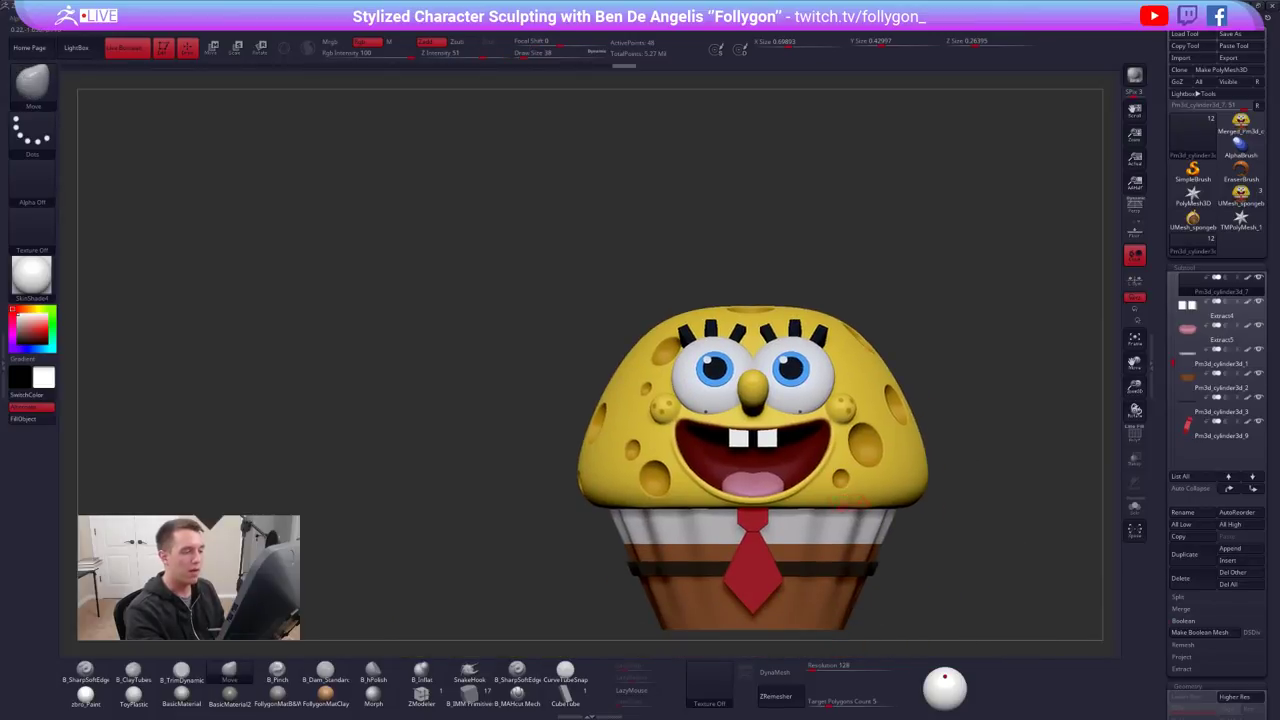
pyautogui.moveTo(843, 456)
pyautogui.keyDown('alt'); pyautogui.mouseDown(button='right')
pyautogui.moveTo(845, 483)
pyautogui.moveTo(880, 500)
pyautogui.mouseUp(button='right'); pyautogui.keyUp('alt')
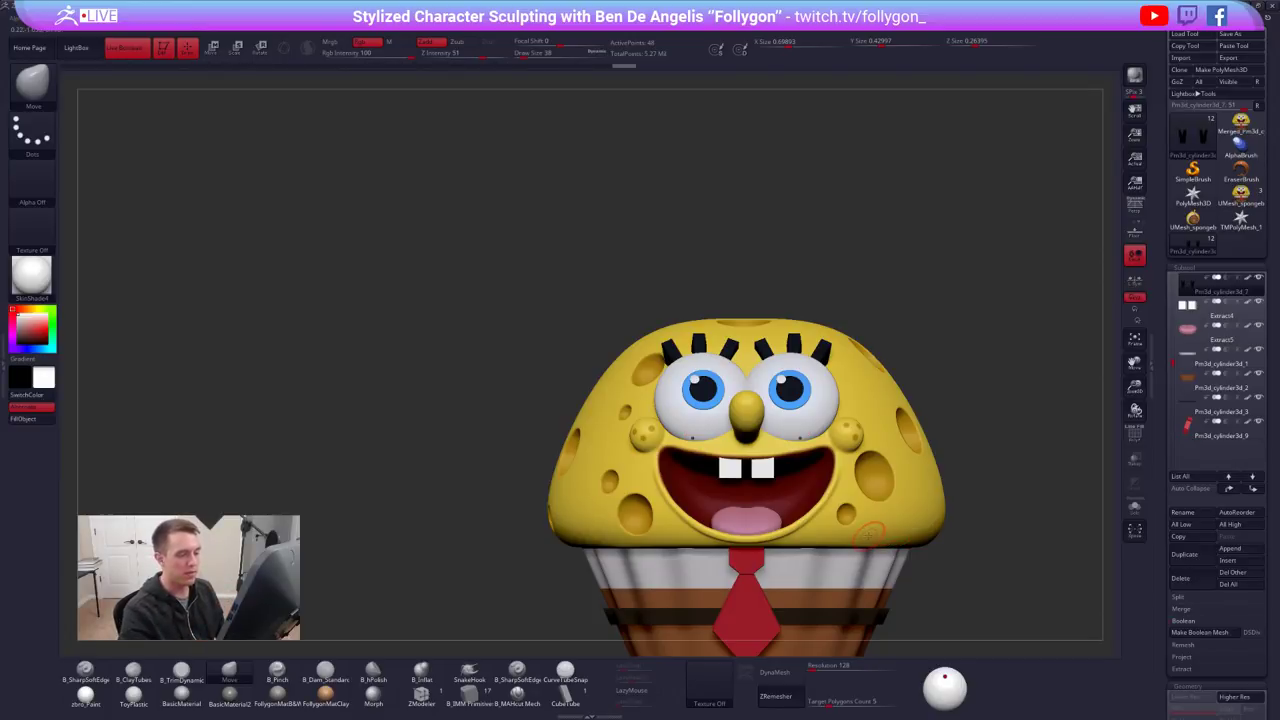
pyautogui.keyDown('alt'); pyautogui.moveTo(882, 483); pyautogui.dragTo(870, 384); pyautogui.keyUp('alt')
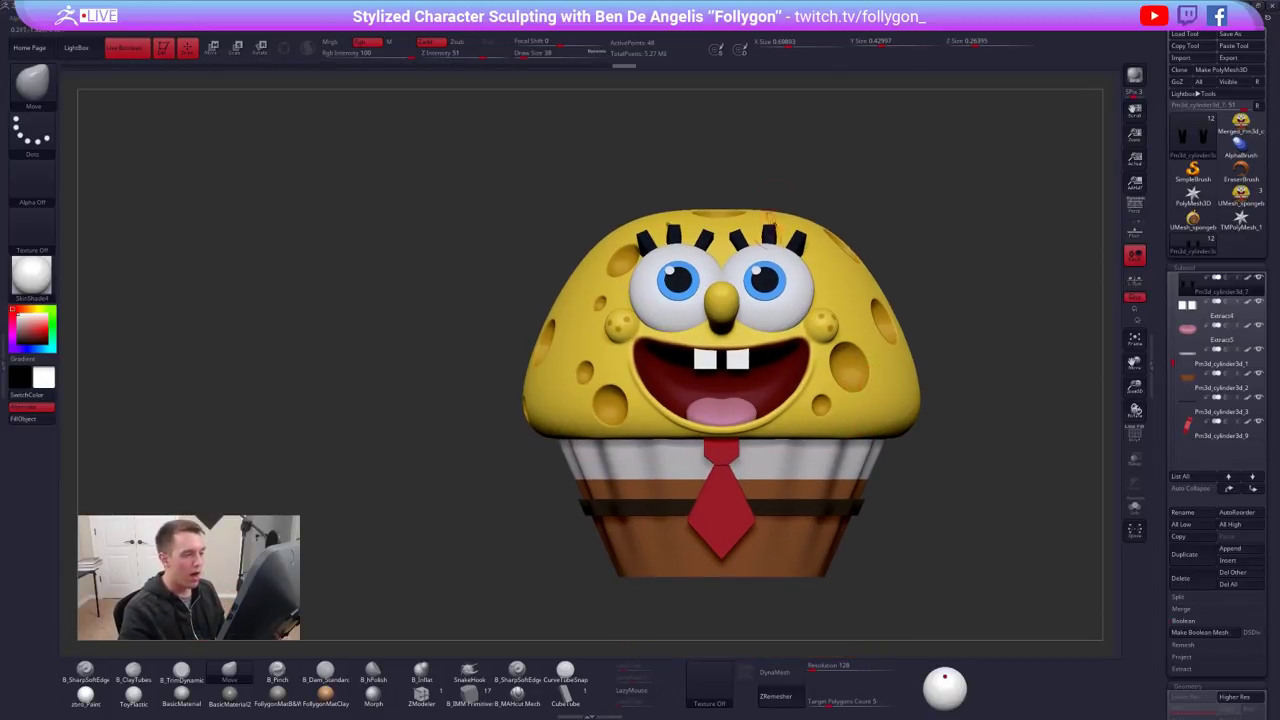
pyautogui.keyDown('alt'); pyautogui.click(801, 443); pyautogui.keyUp('alt')
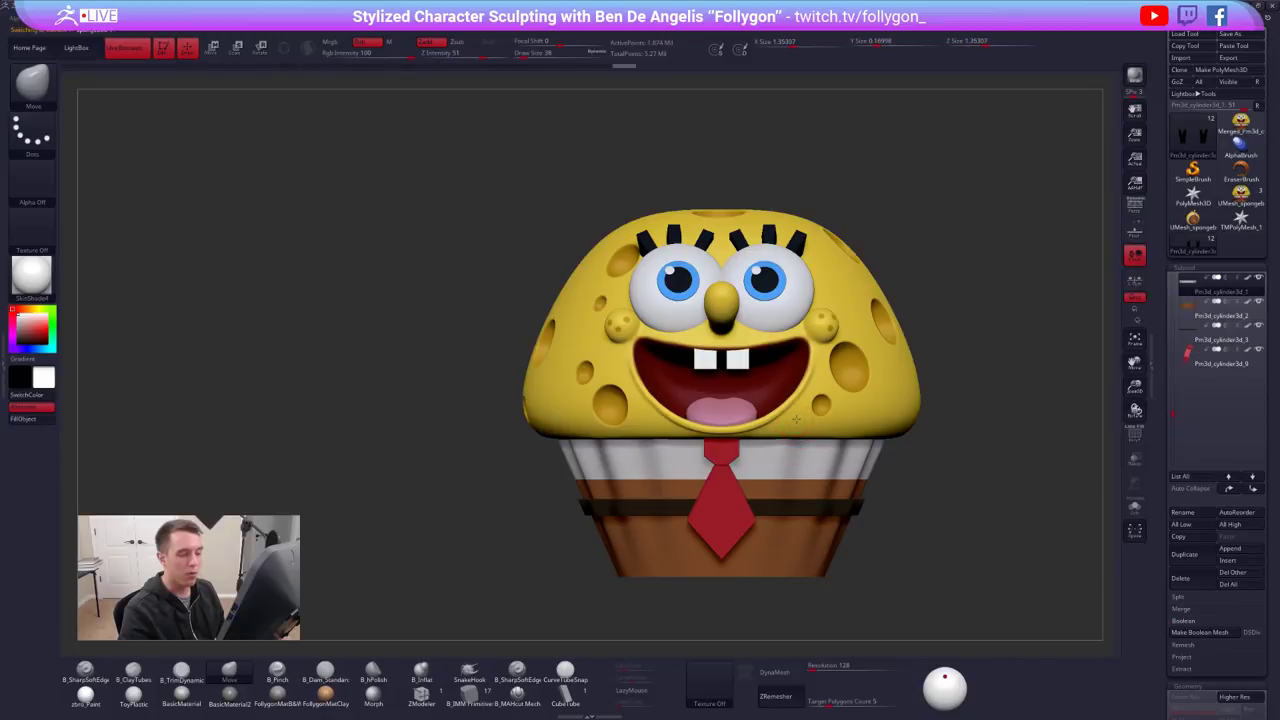
pyautogui.keyDown('alt'); pyautogui.click(799, 417); pyautogui.keyUp('alt')
pyautogui.keyDown('ctrl'); pyautogui.moveTo(785, 416); pyautogui.dragTo(786, 438, button='right'); pyautogui.keyUp('ctrl')
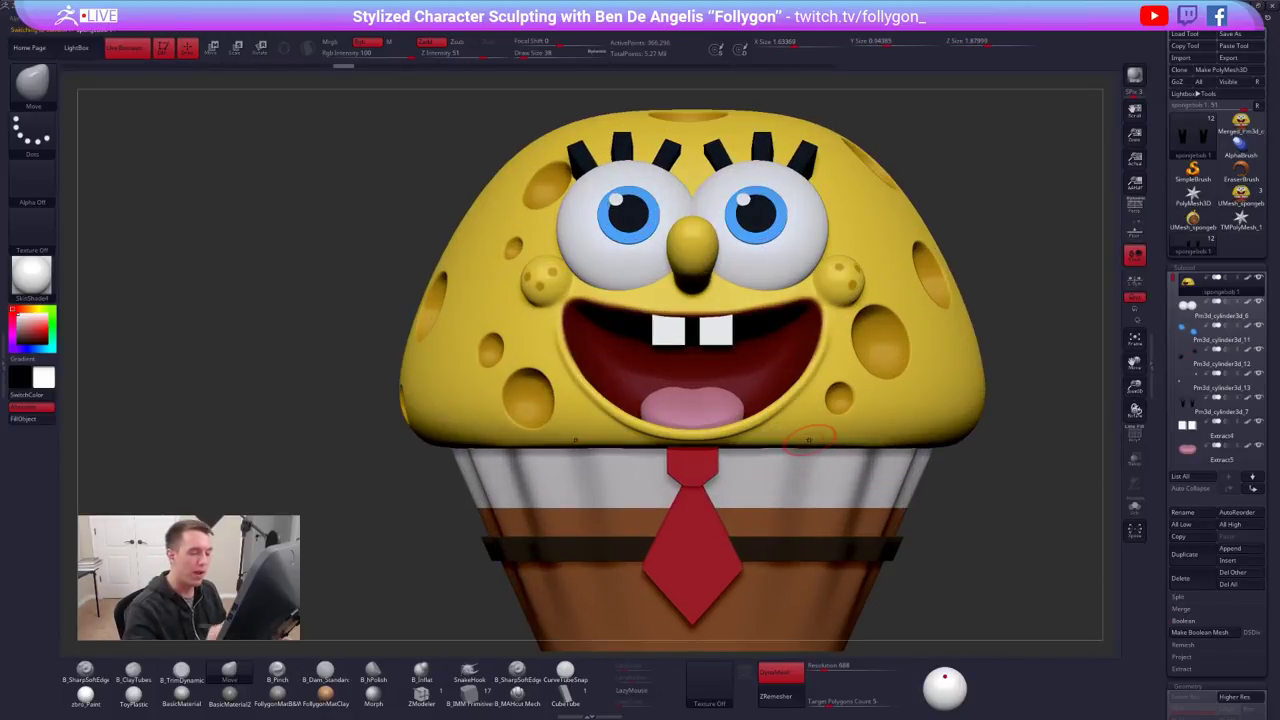
pyautogui.press('space')
pyautogui.moveTo(838, 382); pyautogui.dragTo(860, 382)
pyautogui.hotkey('alt', 's')
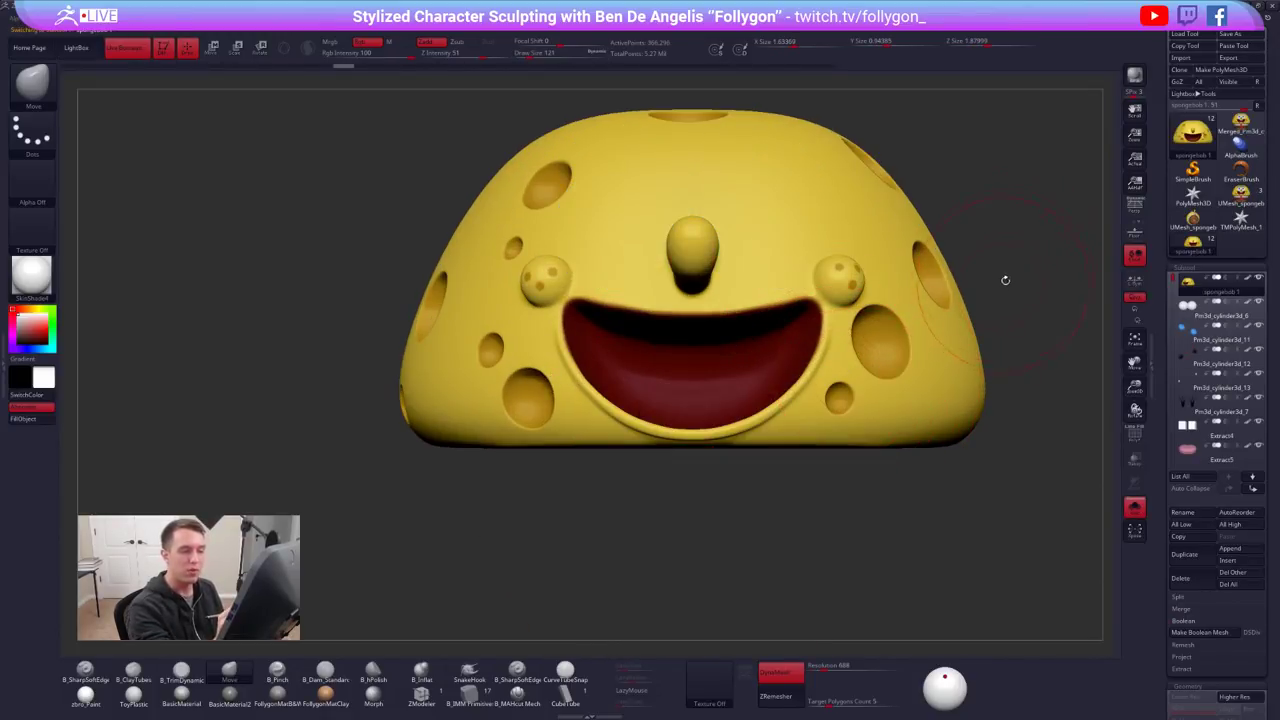
pyautogui.hotkey('alt', 's')
# Toggle BackfaceMask for the Move brush and check it in the brush's Auto Masking settings
pyautogui.press('p')
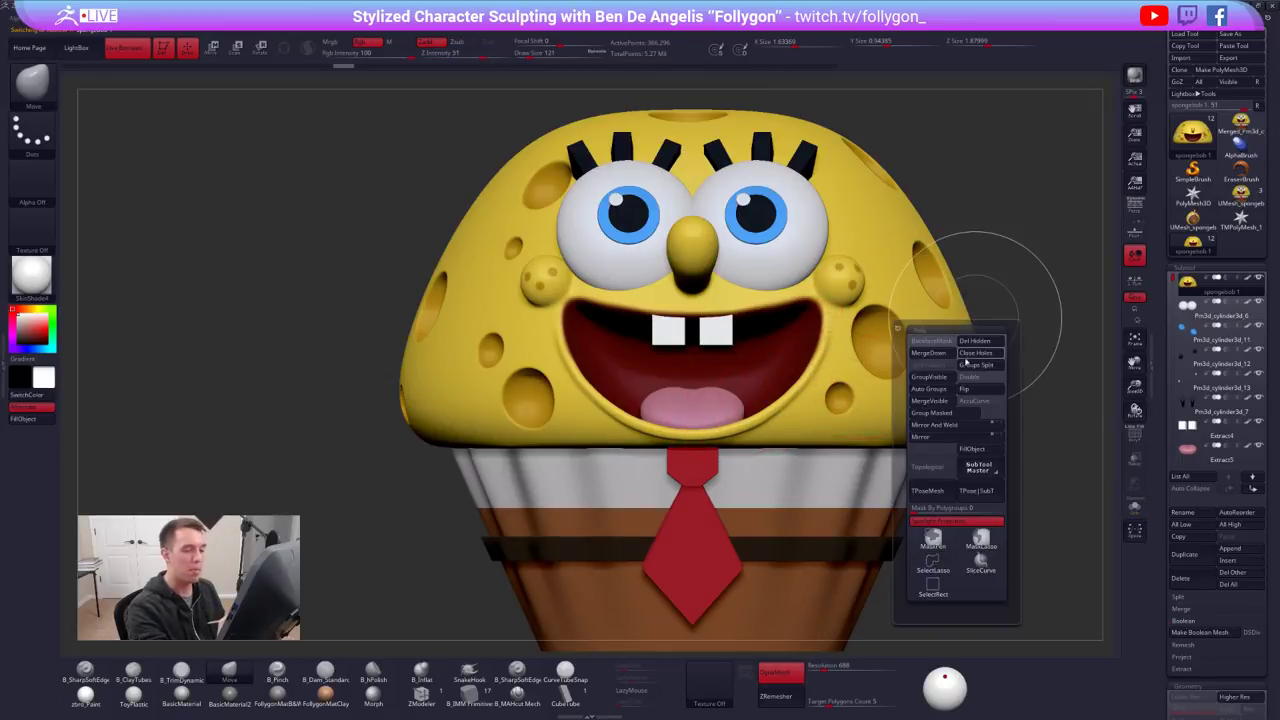
pyautogui.click(932, 341)
pyautogui.click(3, 365)
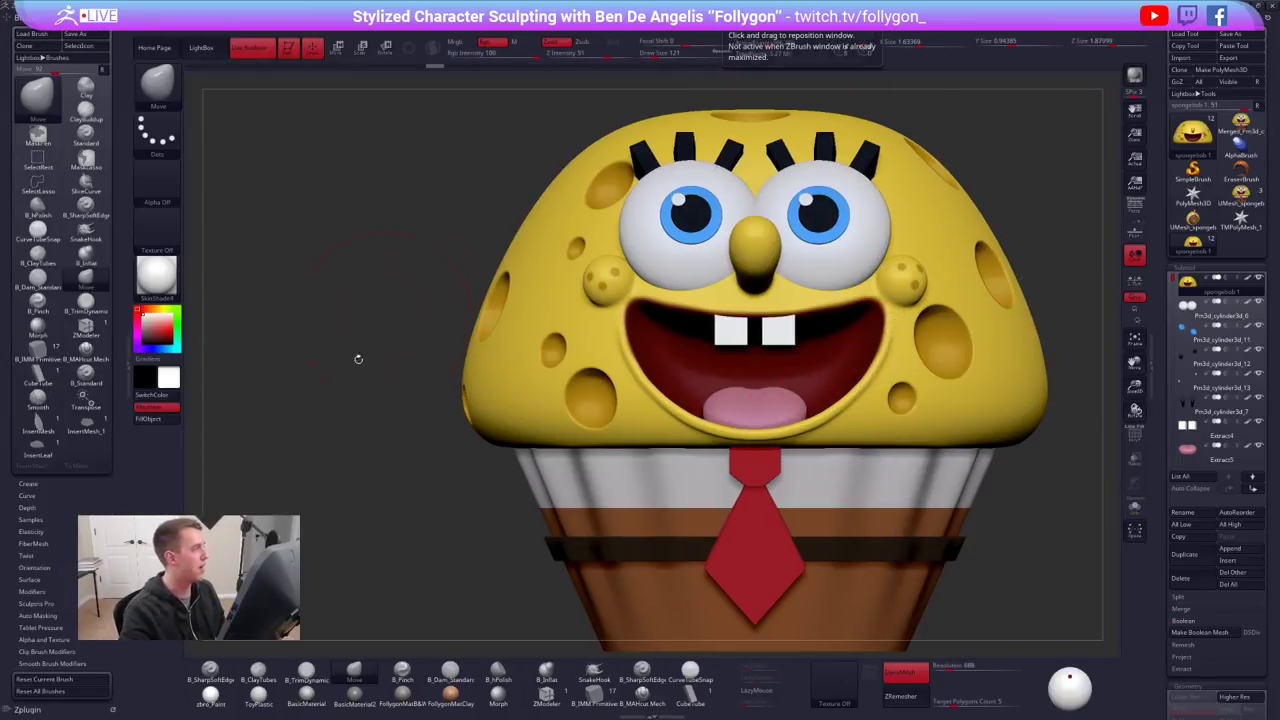
pyautogui.moveTo(78, 651); pyautogui.dragTo(77, 603)
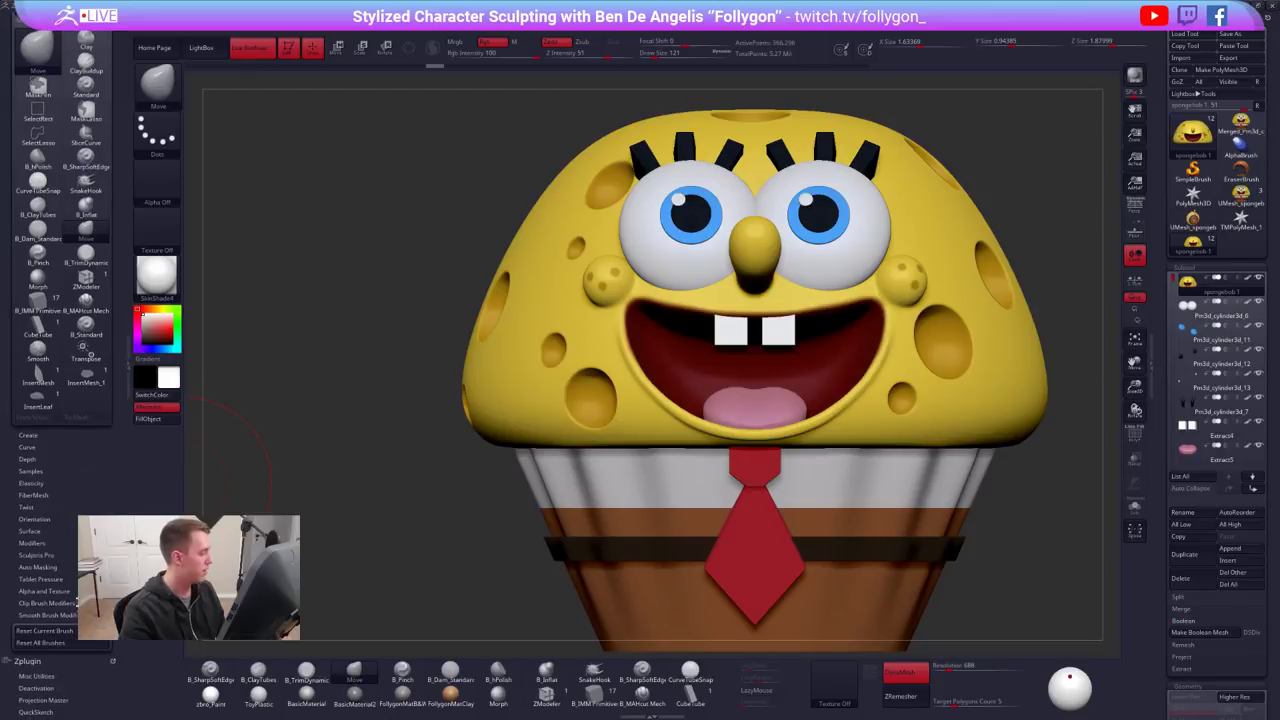
pyautogui.click(42, 568)
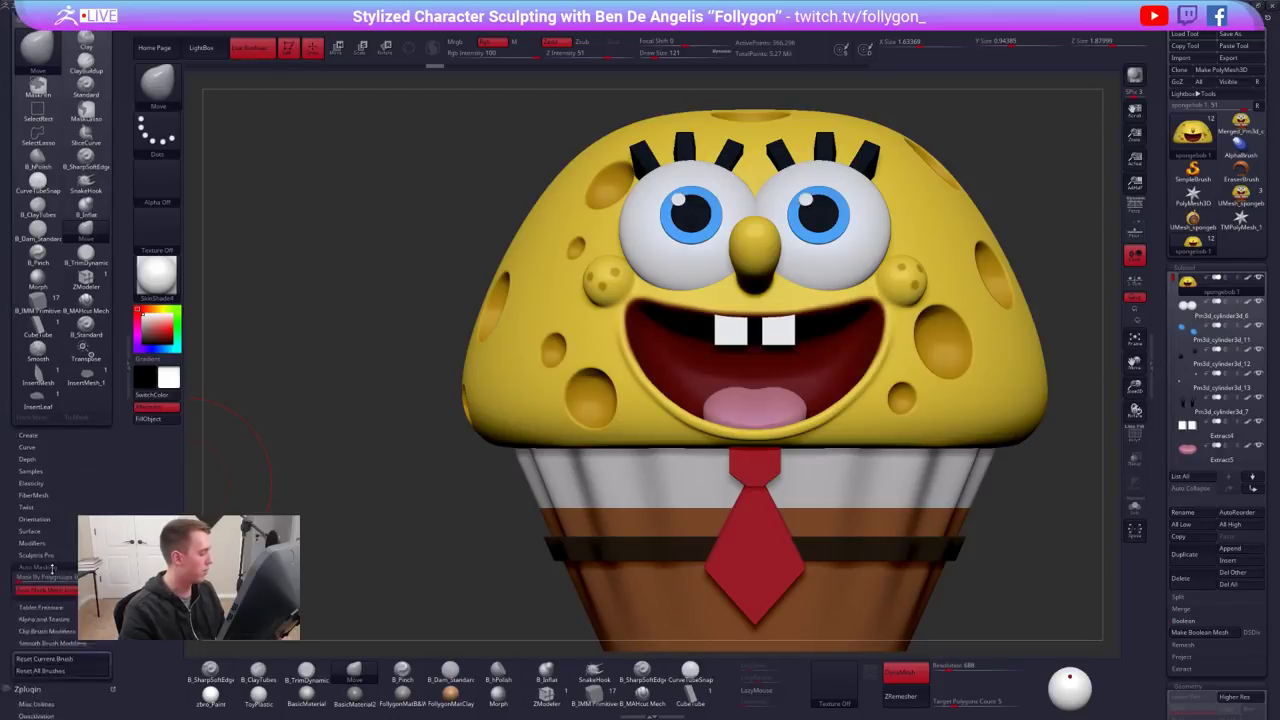
pyautogui.moveTo(66, 543); pyautogui.dragTo(66, 407)
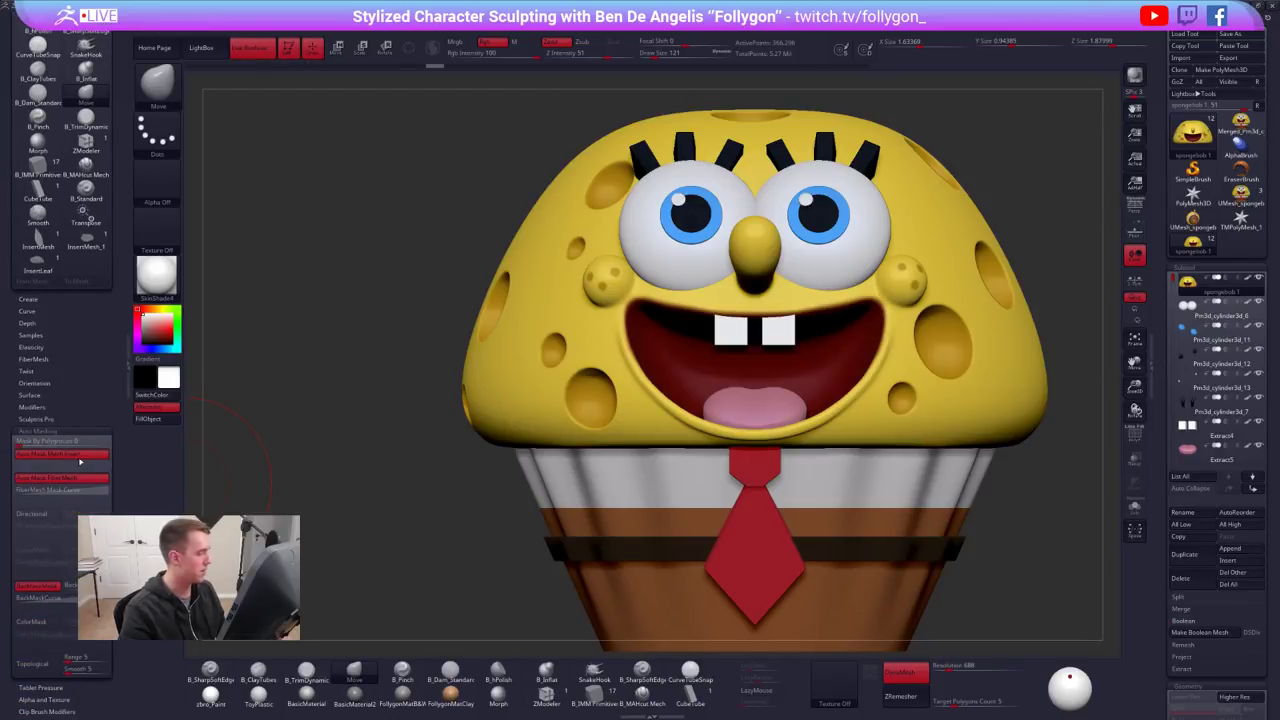
pyautogui.click(60, 431)
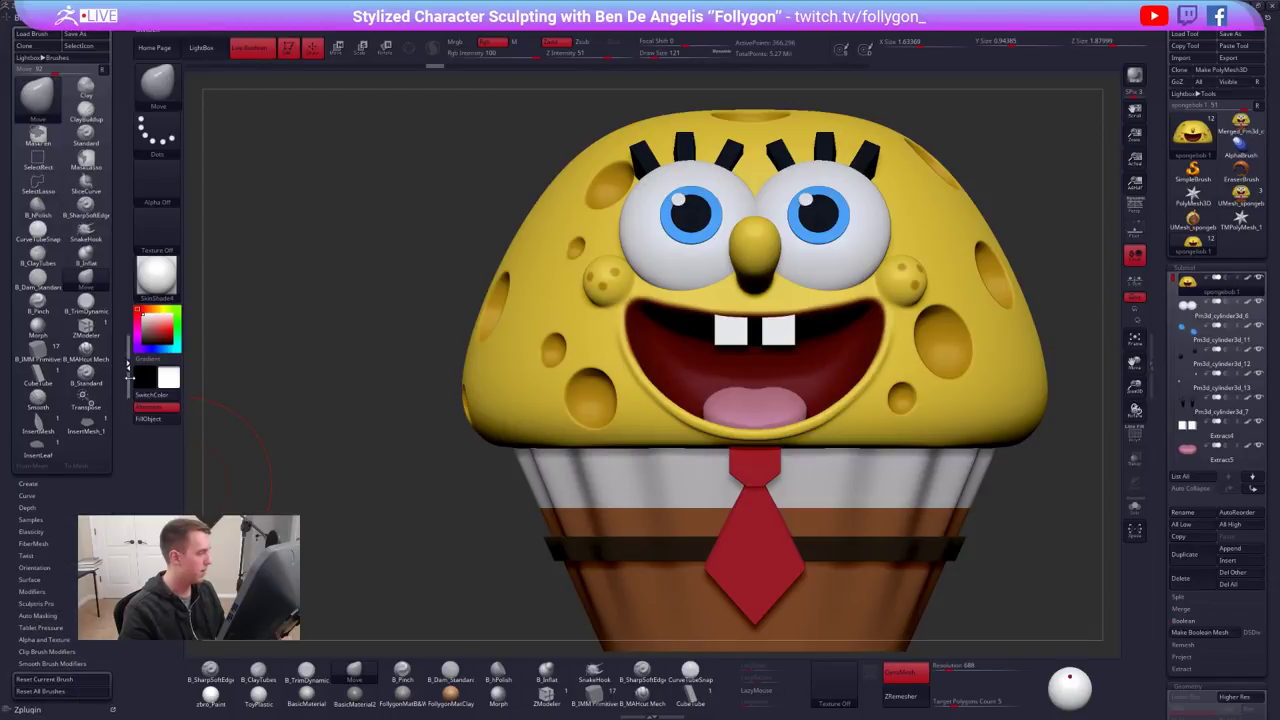
pyautogui.click(129, 378)
pyautogui.keyDown('alt'); pyautogui.moveTo(354, 363); pyautogui.dragTo(372, 330); pyautogui.keyUp('alt')
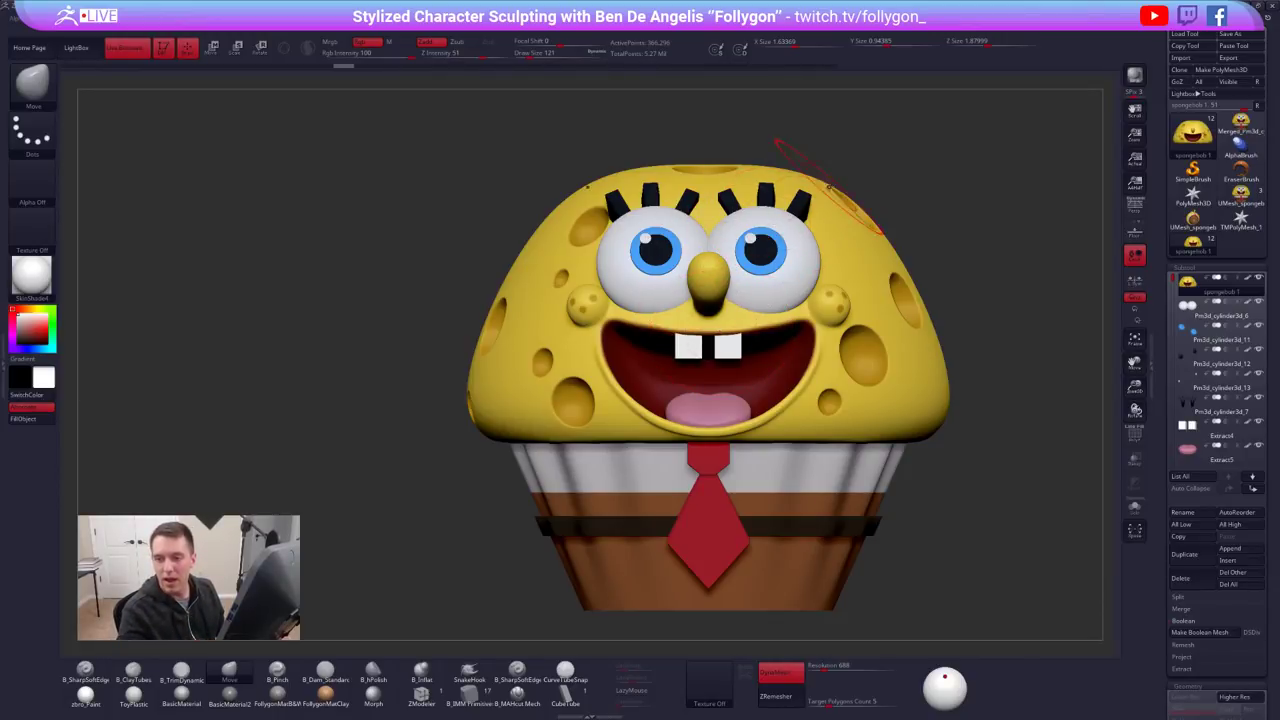
# Set Draw Size to 74 for the Move brush and keep the whole muffin in front view
pyautogui.press('space')
pyautogui.click(938, 182)
pyautogui.keyDown('alt'); pyautogui.moveTo(951, 180); pyautogui.dragTo(930, 169); pyautogui.keyUp('alt')
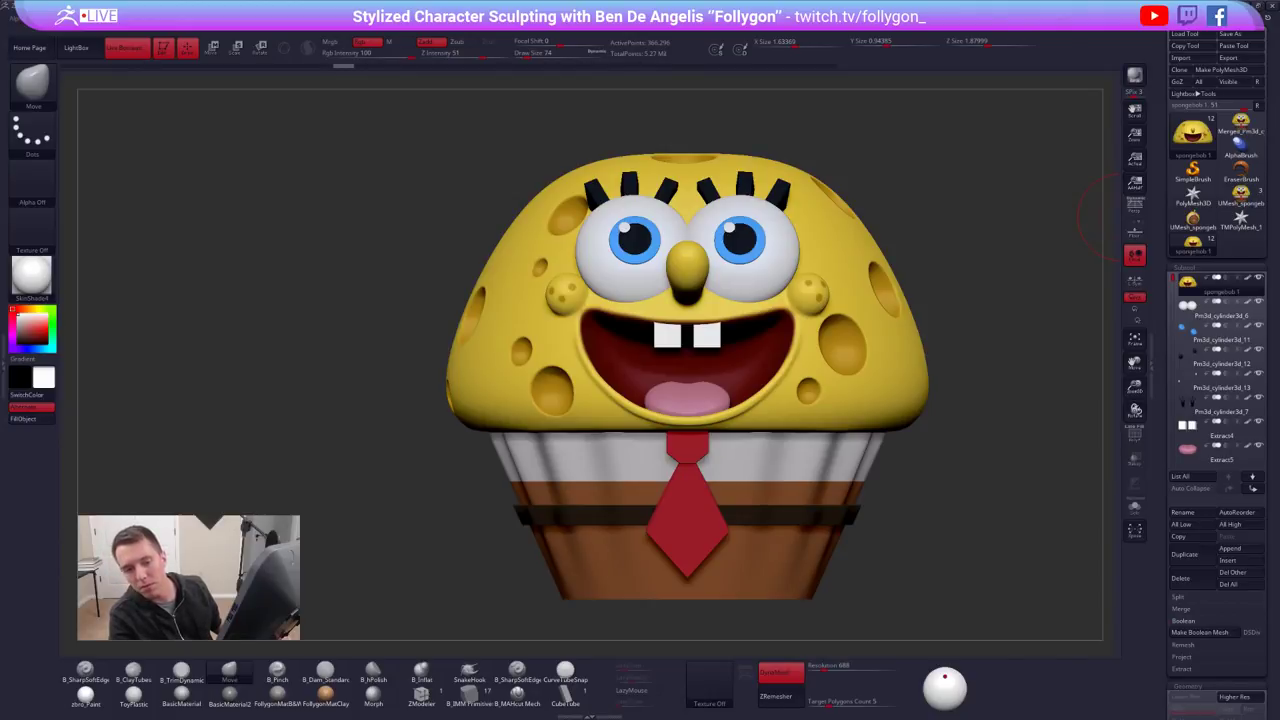
# Switch to Shapeways in the browser, check the thin walls on the heatmap, and view the testprint model's Sandstone finishes and prices
pyautogui.hotkey('alt', 'Tab')
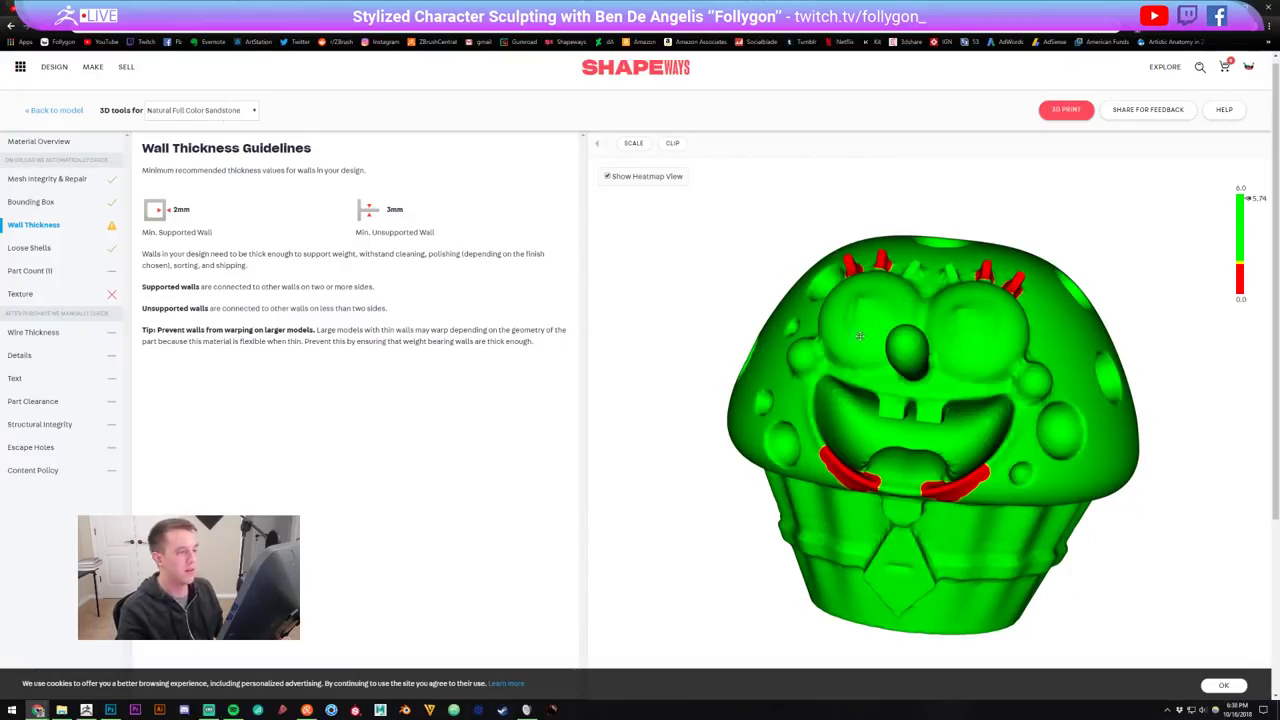
pyautogui.moveTo(963, 349)
pyautogui.mouseDown()
pyautogui.moveTo(944, 334)
pyautogui.moveTo(965, 340)
pyautogui.mouseUp()
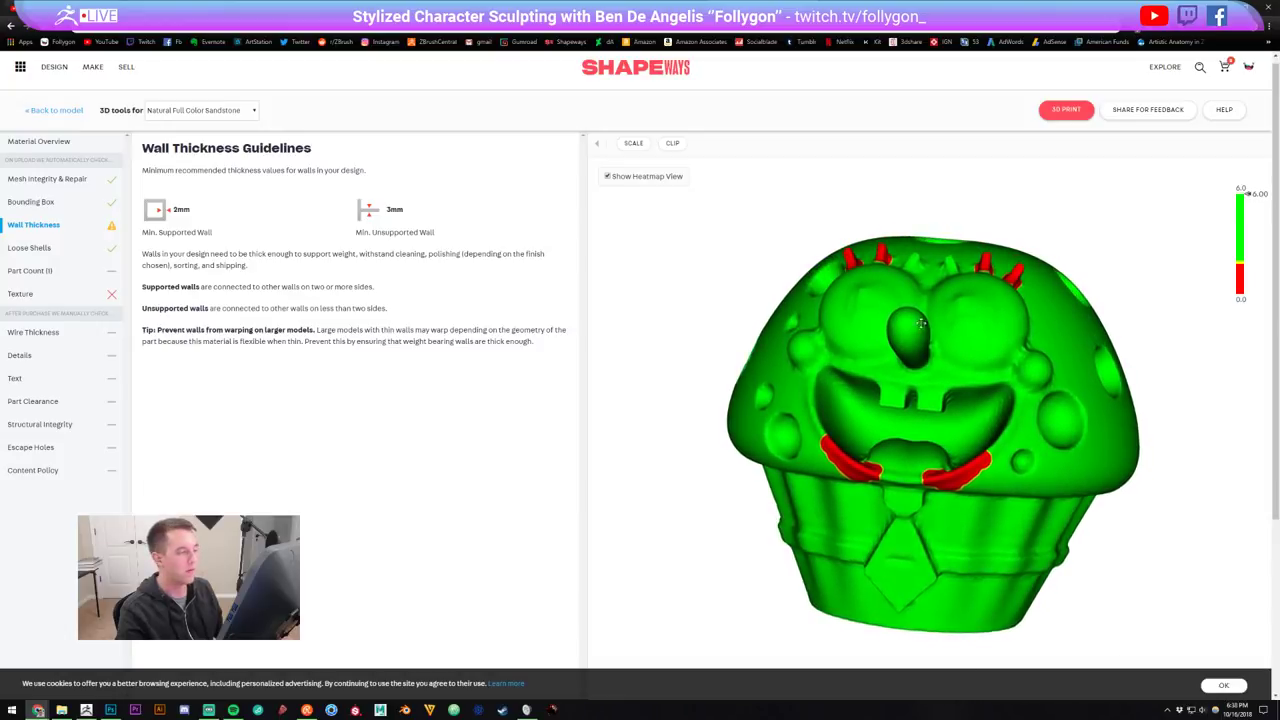
pyautogui.click(58, 113)
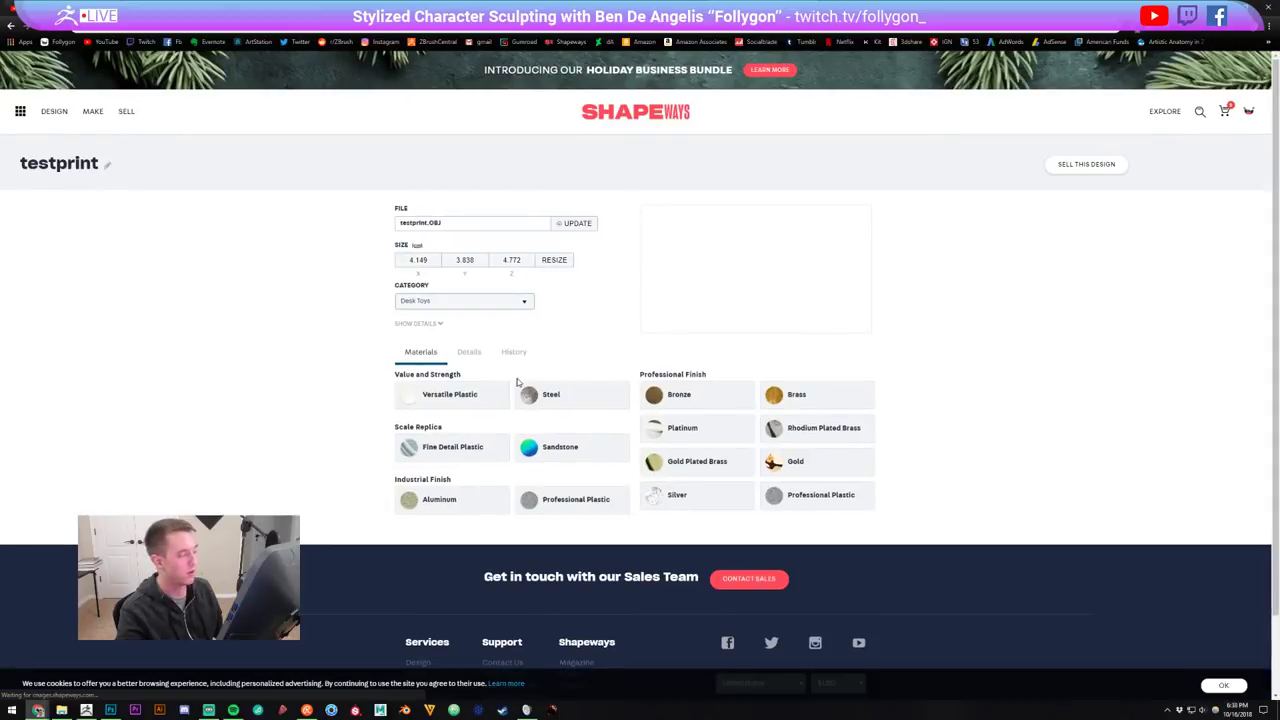
pyautogui.click(557, 458)
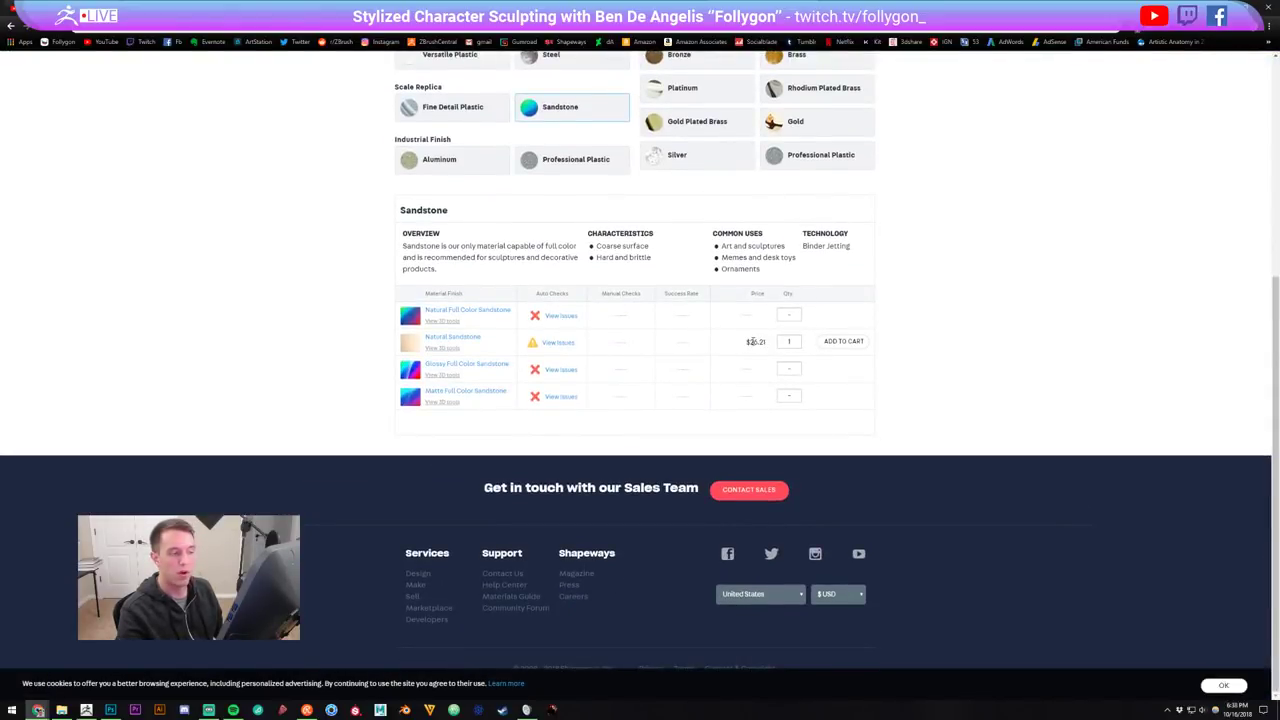
pyautogui.click(647, 343)
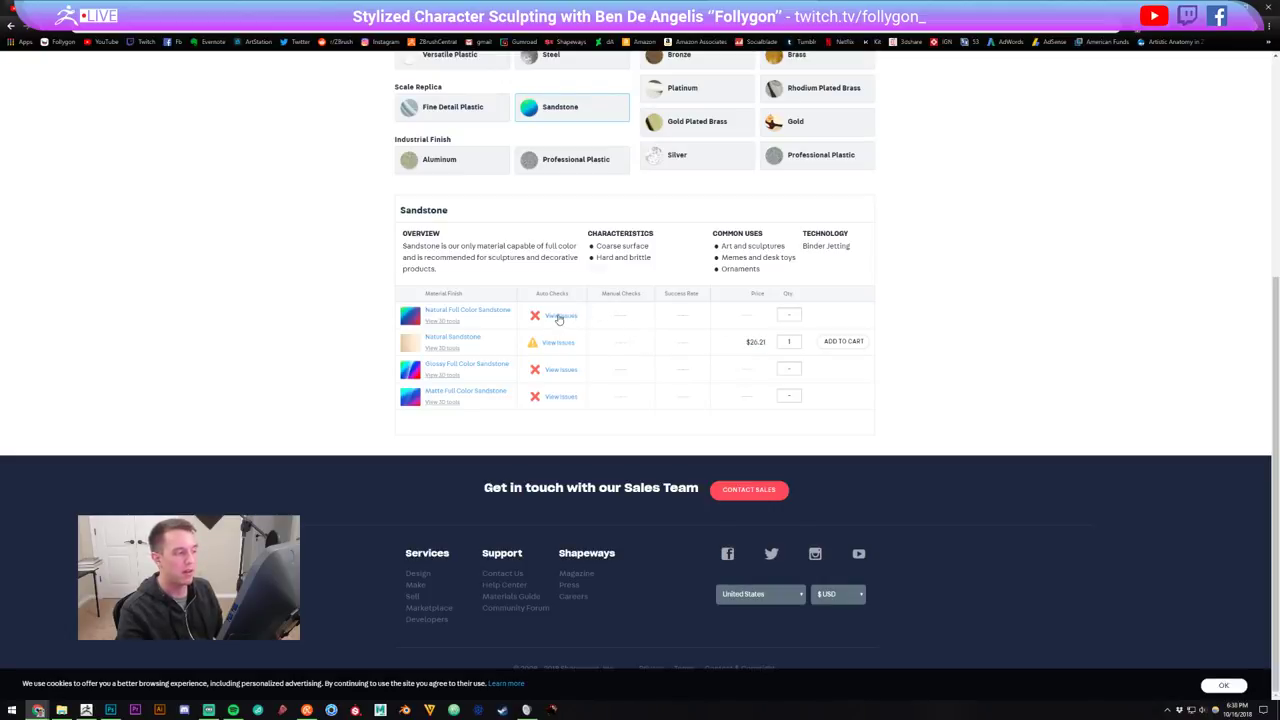
# Open the issues for Natural Full Color Sandstone and examine the Wall Thickness heatmap from the muffin's front
pyautogui.click(577, 317)
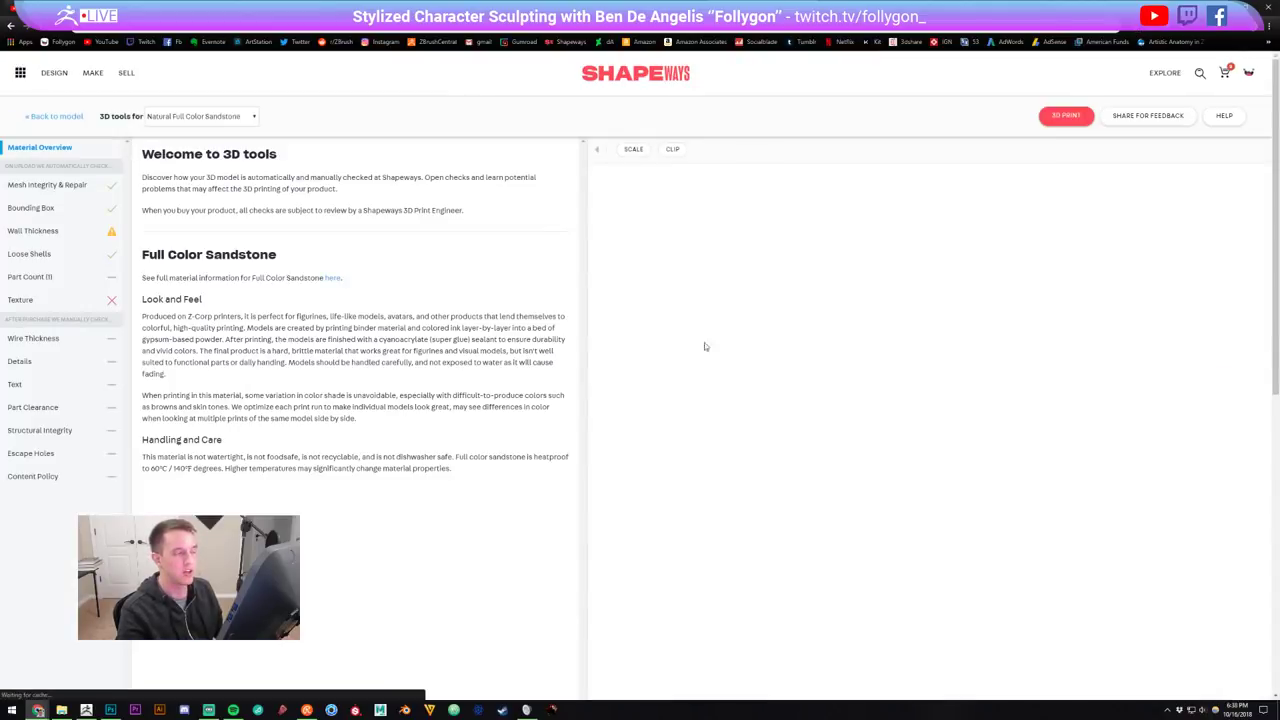
pyautogui.click(40, 231)
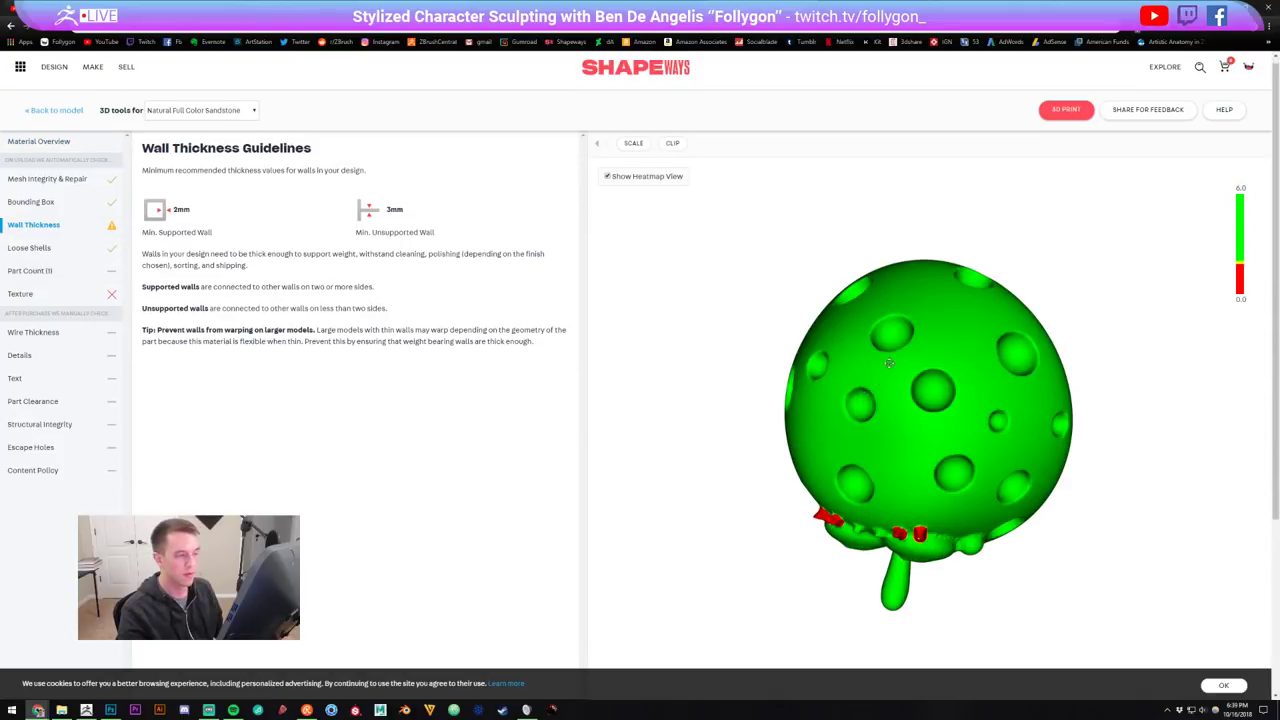
pyautogui.moveTo(897, 392); pyautogui.dragTo(803, 340)
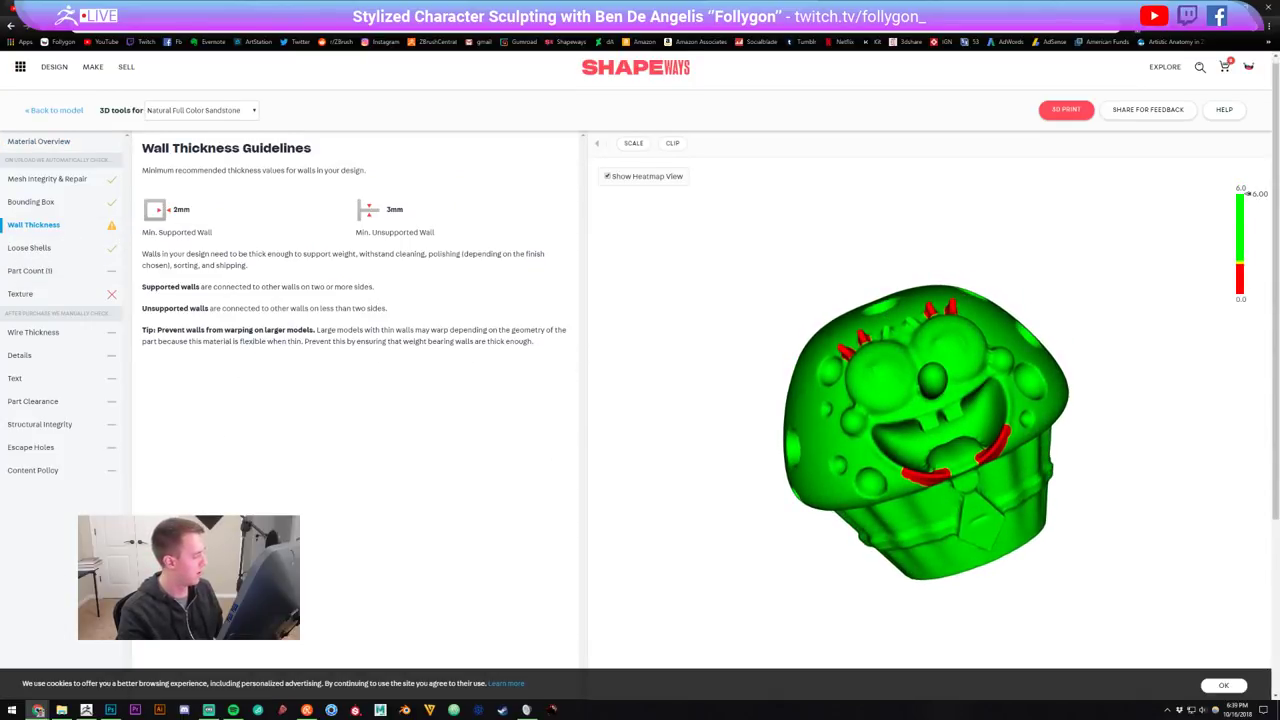
# Switch back to ZBrush, make the teeth the active subtool, and check their wireframe
pyautogui.click(86, 710)
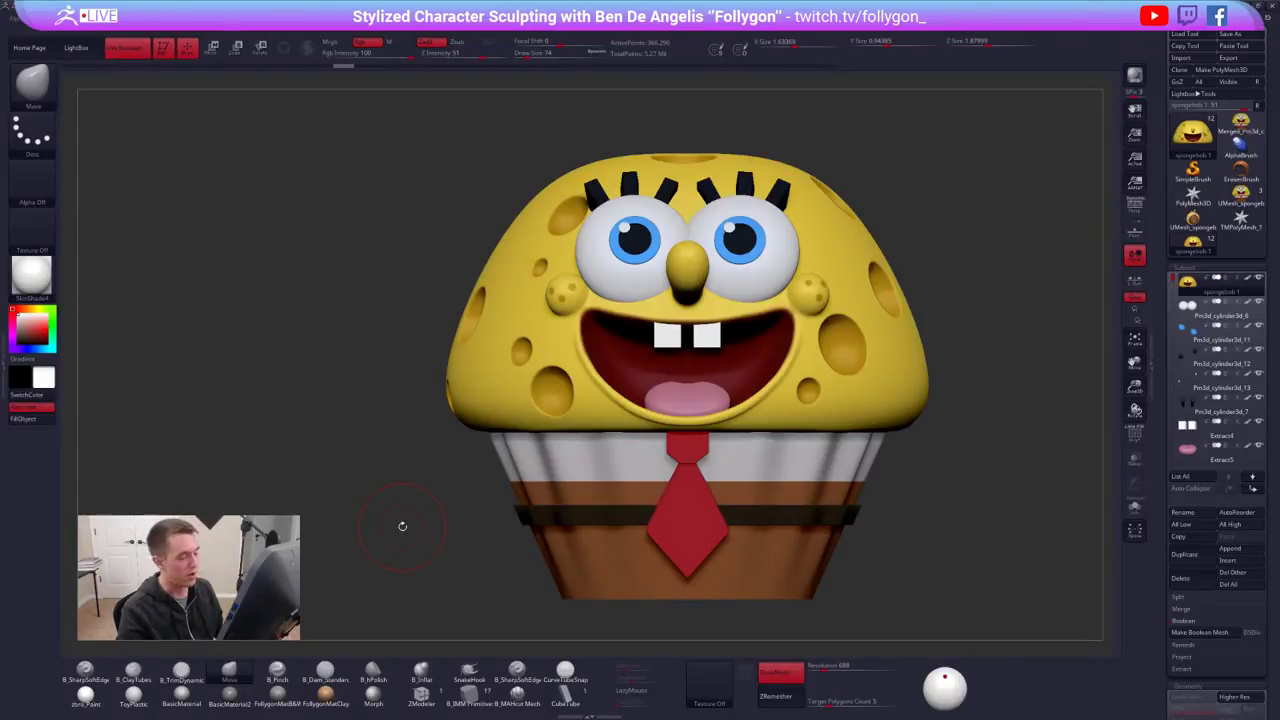
pyautogui.keyDown('alt'); pyautogui.moveTo(543, 495); pyautogui.dragTo(527, 493, button='right'); pyautogui.keyUp('alt')
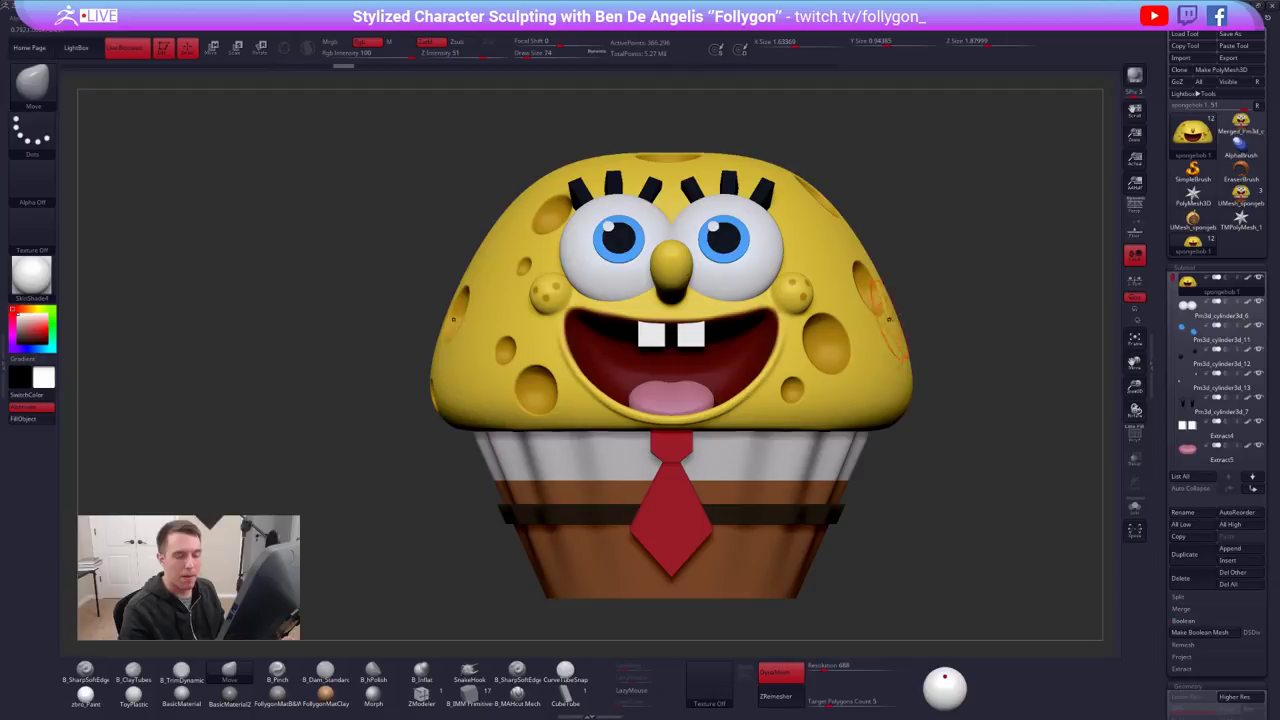
pyautogui.moveTo(961, 293)
pyautogui.mouseDown()
pyautogui.moveTo(944, 281)
pyautogui.moveTo(938, 205)
pyautogui.moveTo(955, 281)
pyautogui.mouseUp()
pyautogui.keyDown('alt'); pyautogui.click(689, 338); pyautogui.keyUp('alt')
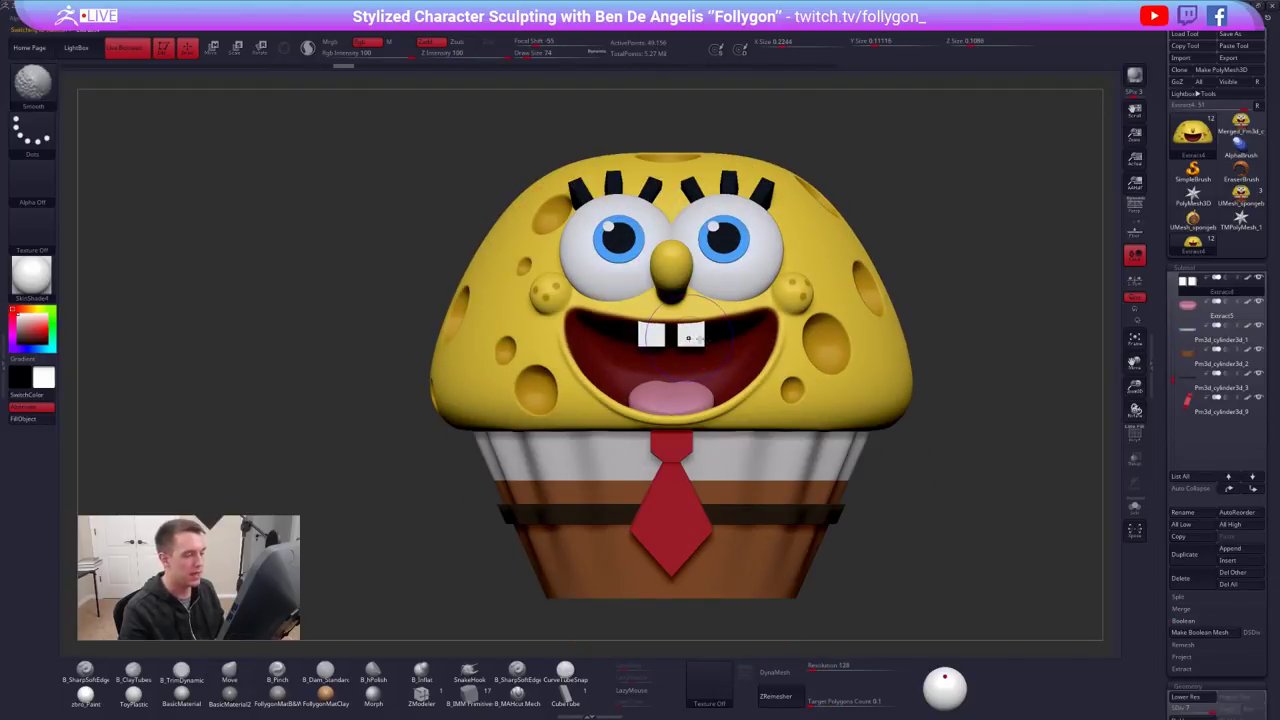
pyautogui.hotkey('shift', 'f')
pyautogui.hotkey('shift', 'f')
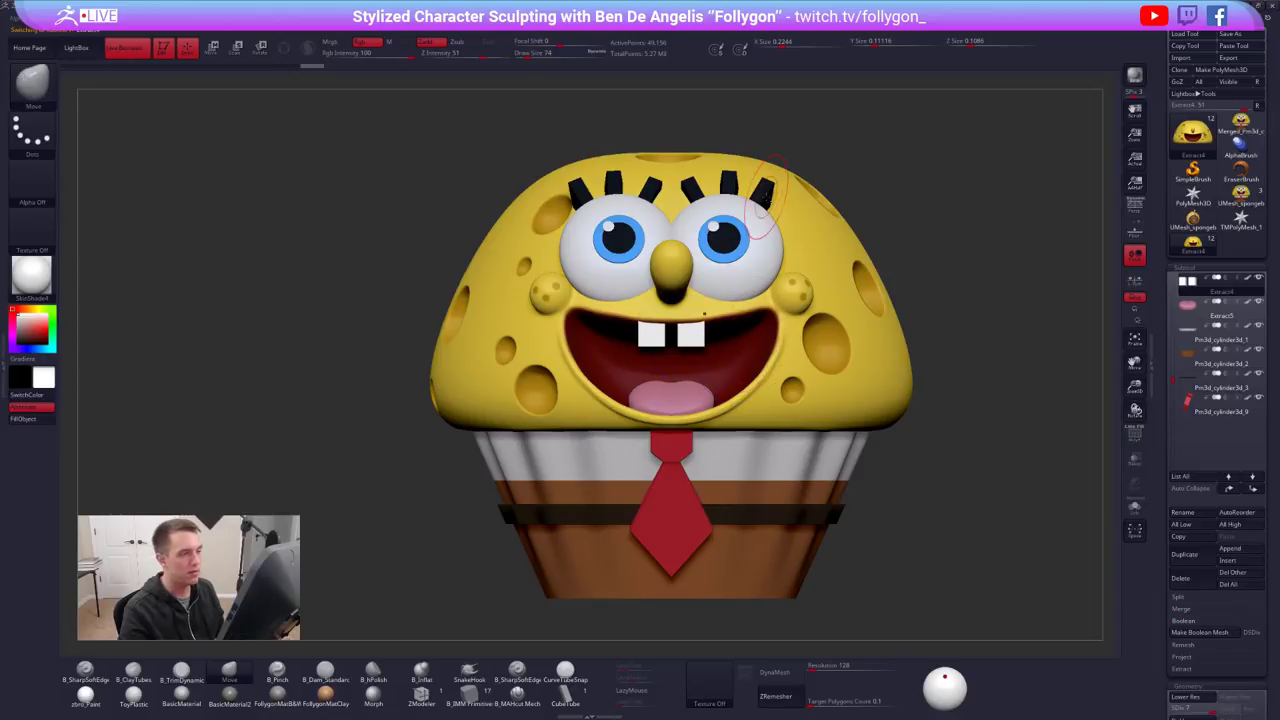
# Make the eyelashes the active subtool, show their wireframe, and divide their geometry to subdivision level 6
pyautogui.keyDown('alt'); pyautogui.click(760, 193); pyautogui.keyUp('alt')
pyautogui.hotkey('shift', 'f')
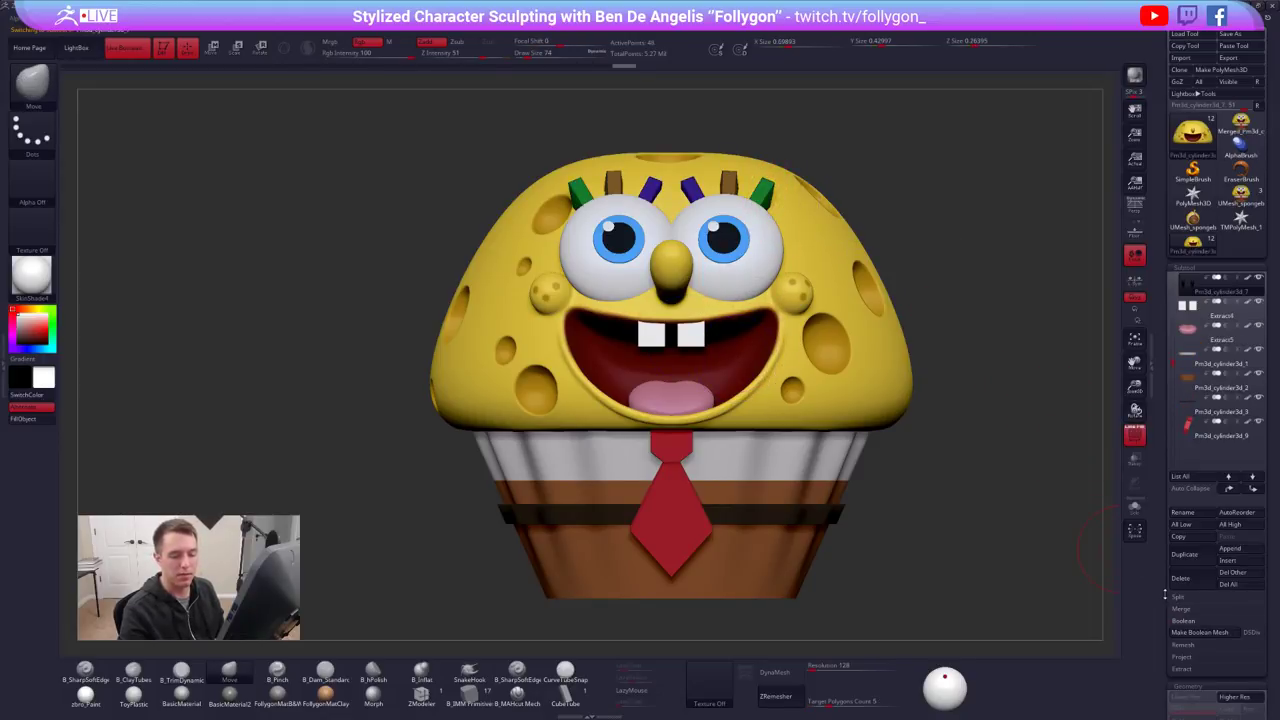
pyautogui.click(1188, 686)
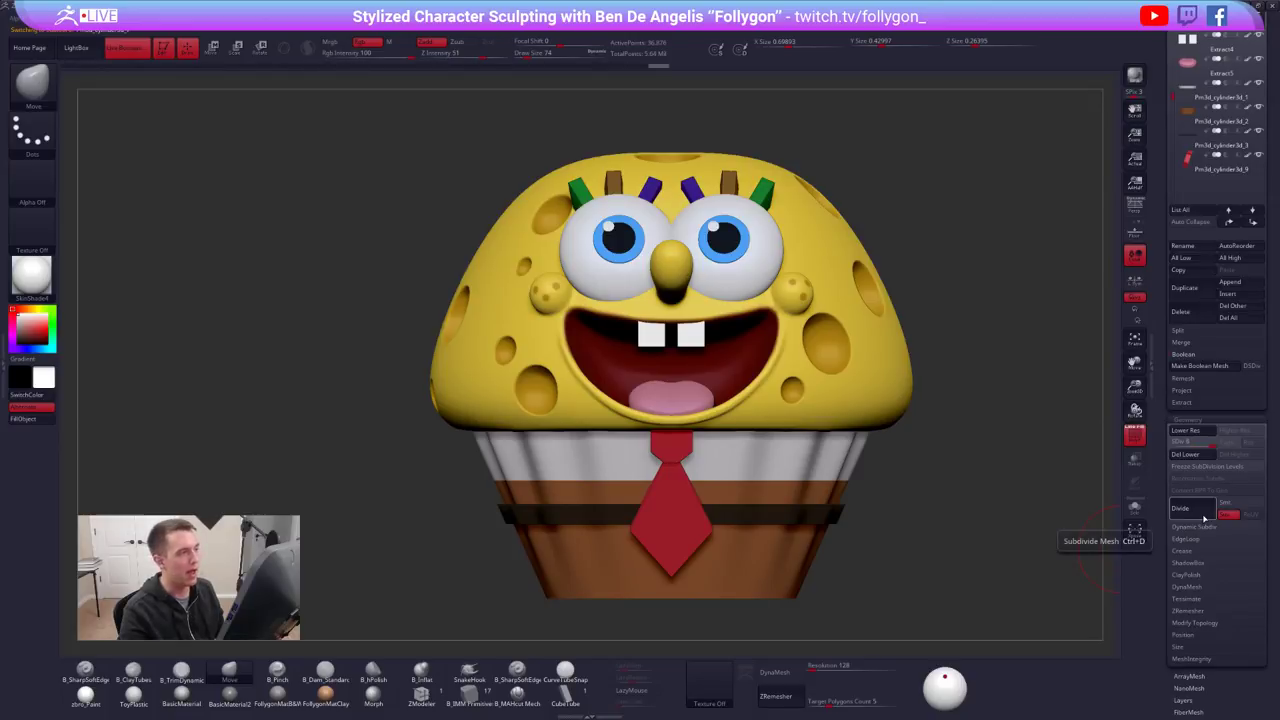
# Turn off the polyframe display and make the white shirt band the active subtool
pyautogui.hotkey('shift', 'f')
pyautogui.keyDown('alt'); pyautogui.moveTo(977, 272); pyautogui.dragTo(928, 272); pyautogui.keyUp('alt')
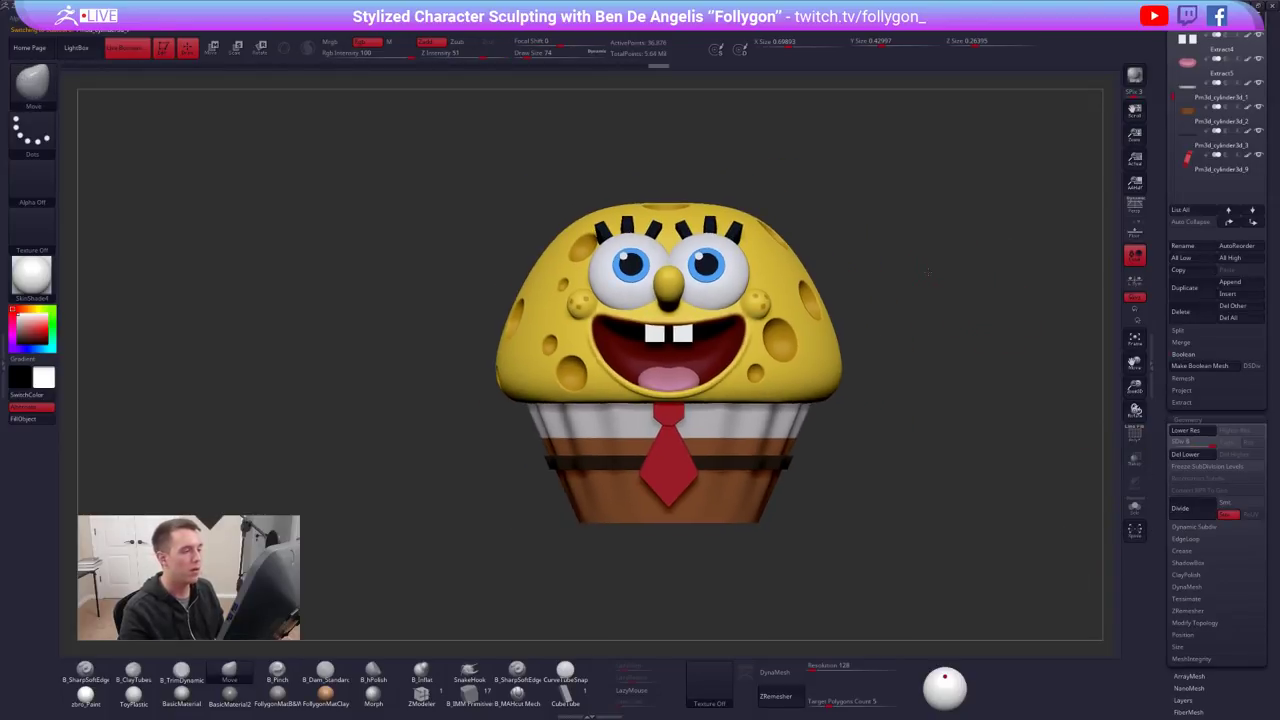
pyautogui.moveTo(847, 321); pyautogui.dragTo(827, 369)
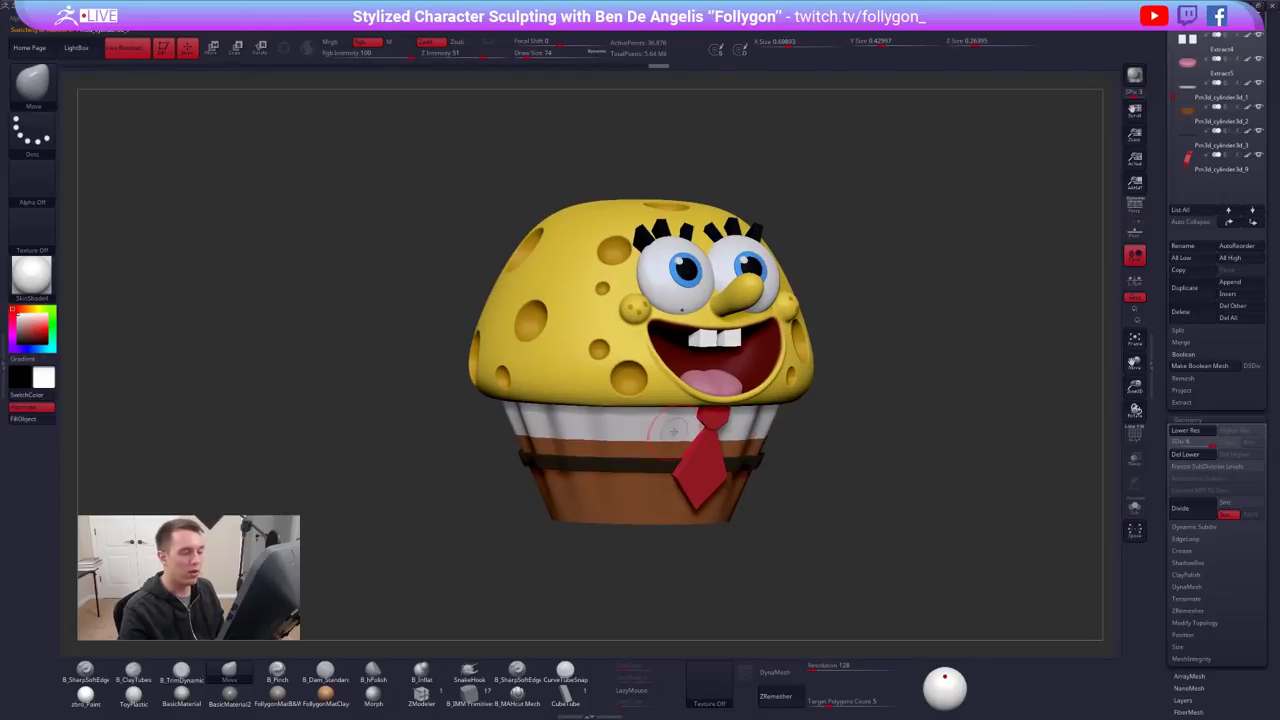
pyautogui.keyDown('alt'); pyautogui.click(754, 460); pyautogui.keyUp('alt')
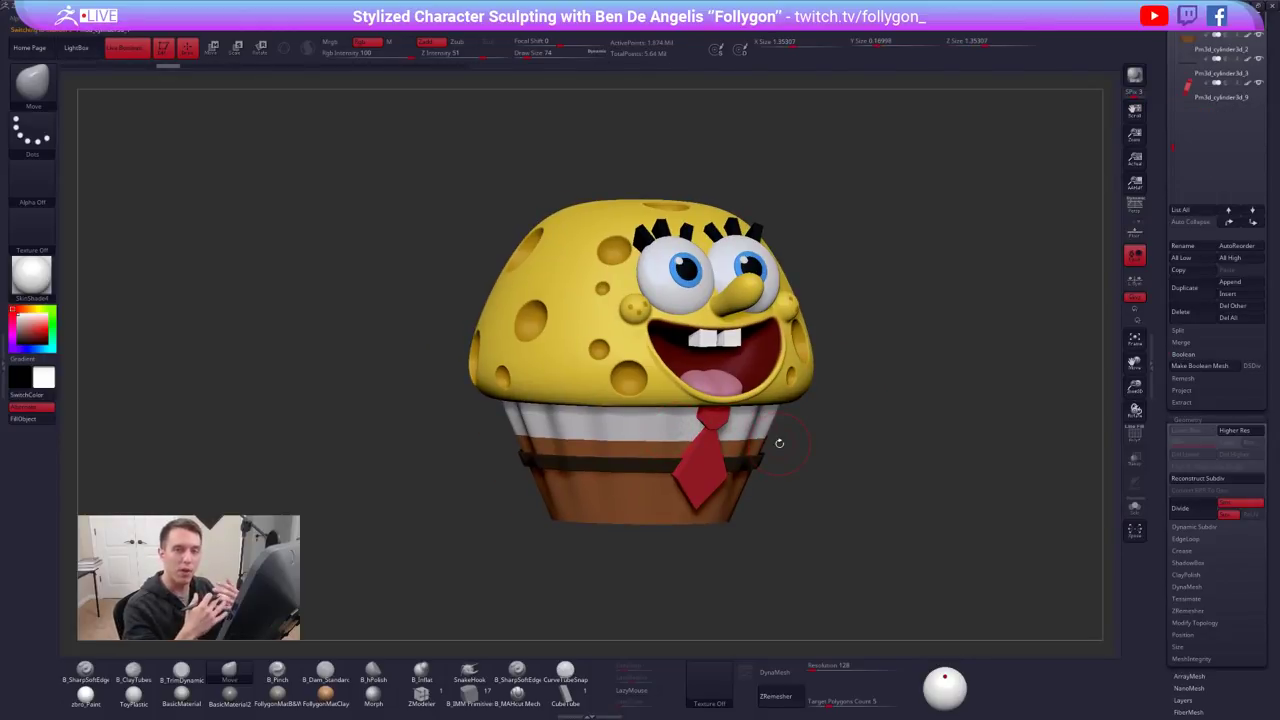
pyautogui.keyDown('shift'); pyautogui.moveTo(810, 488); pyautogui.dragTo(818, 493); pyautogui.keyUp('shift')
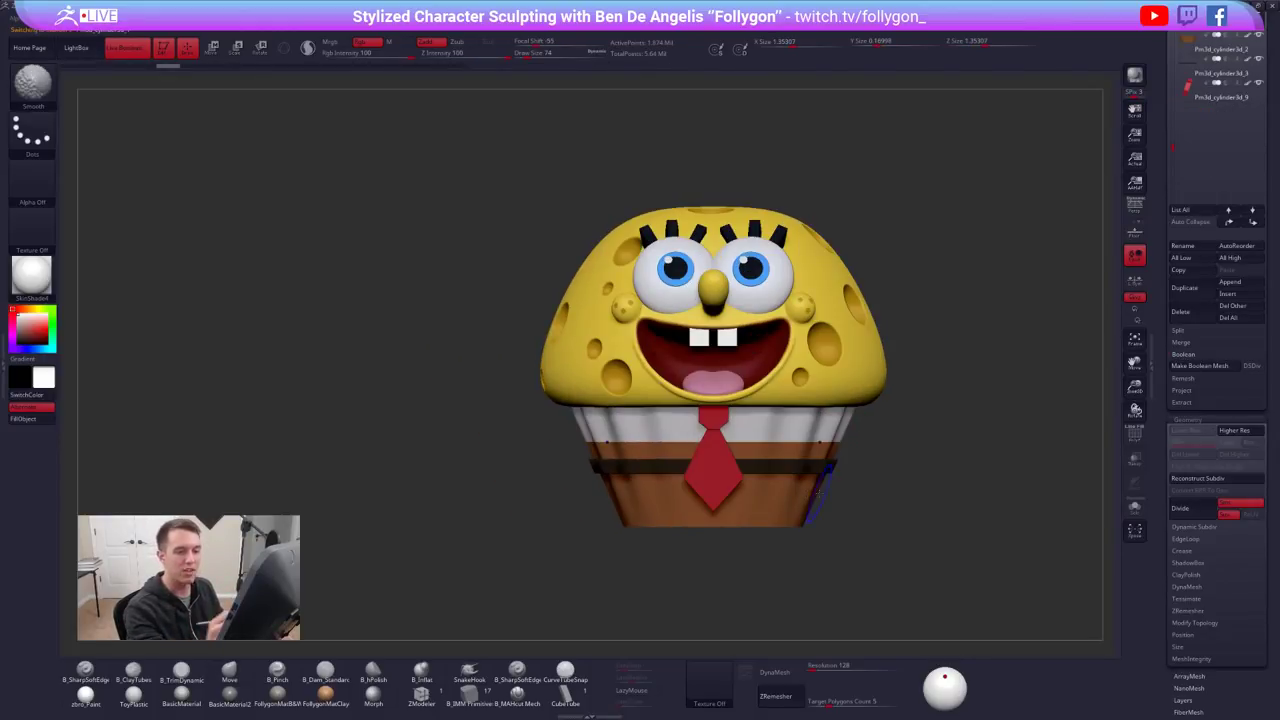
pyautogui.moveTo(1152, 142); pyautogui.dragTo(1148, 408)
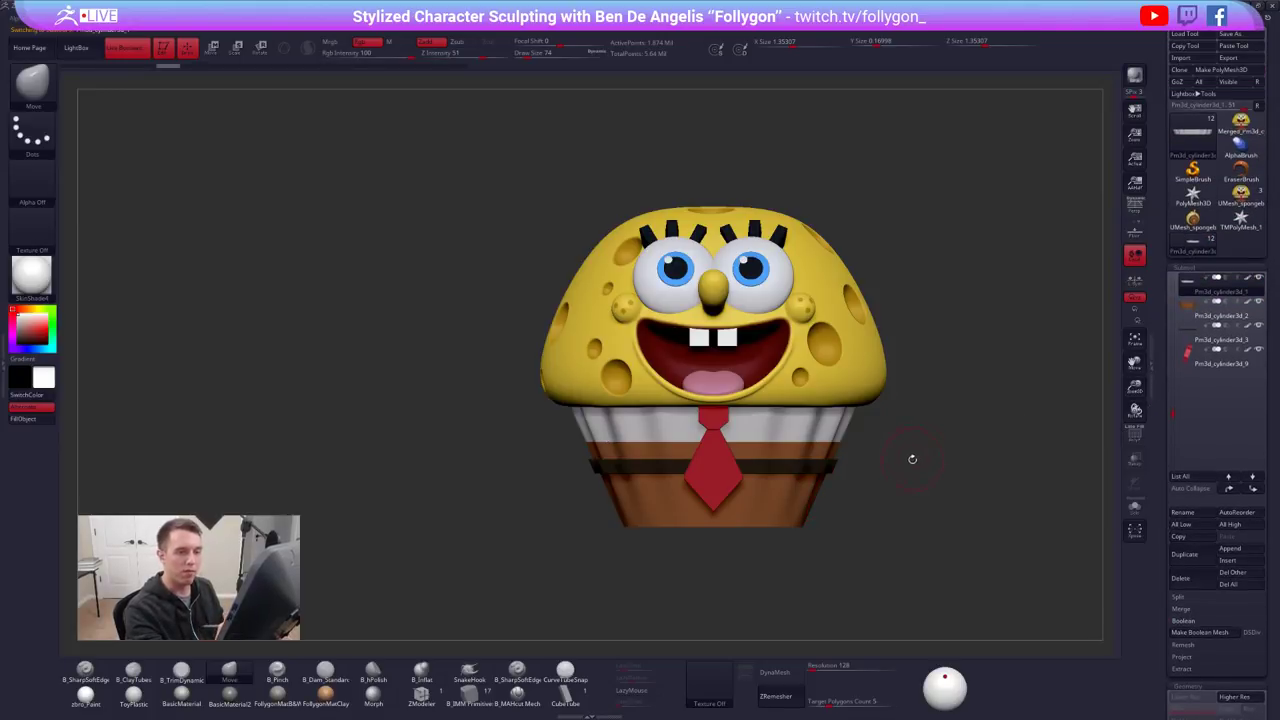
# Isolate the white shirt band and lay a horizontal Scale transpose line outward from its side
pyautogui.moveTo(870, 470)
pyautogui.keyDown('alt'); pyautogui.mouseDown()
pyautogui.moveTo(880, 476)
pyautogui.moveTo(880, 440)
pyautogui.mouseUp(); pyautogui.keyUp('alt')
pyautogui.press('e')
pyautogui.keyDown('alt'); pyautogui.moveTo(920, 510); pyautogui.dragTo(840, 442); pyautogui.keyUp('alt')
pyautogui.hotkey('shift', 's')
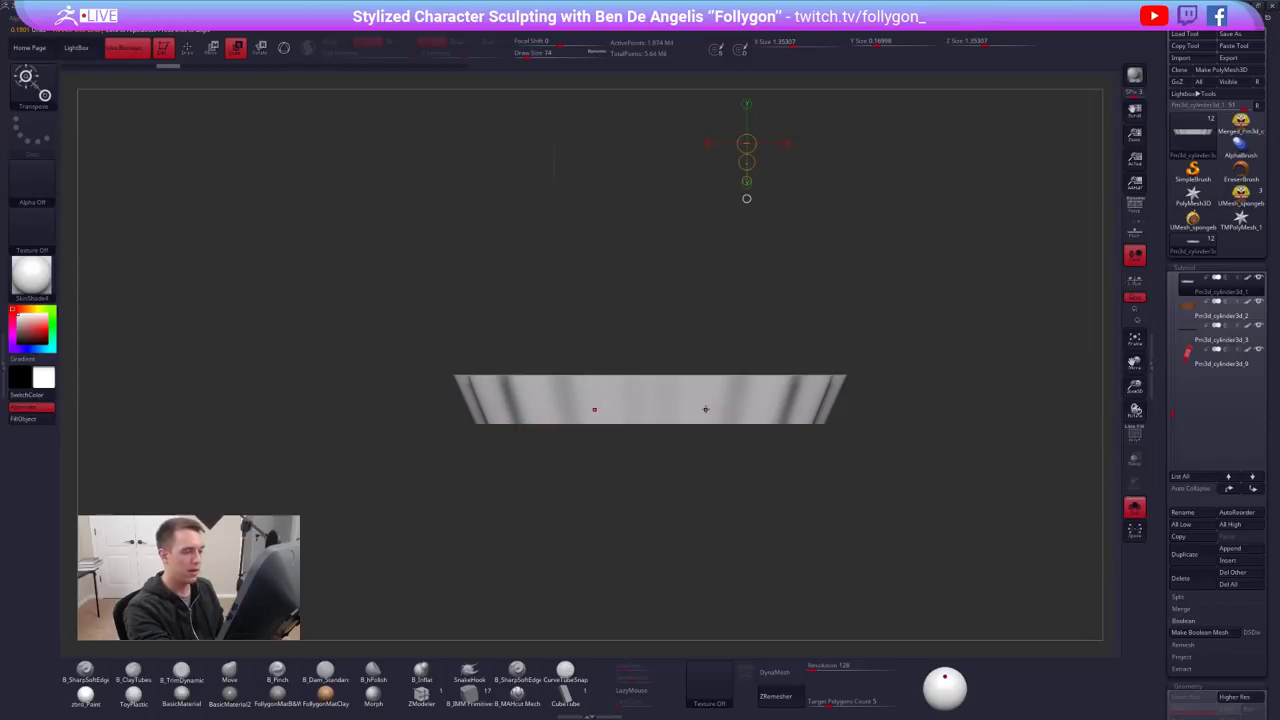
pyautogui.moveTo(707, 414); pyautogui.dragTo(817, 526)
pyautogui.moveTo(740, 400); pyautogui.dragTo(750, 242)
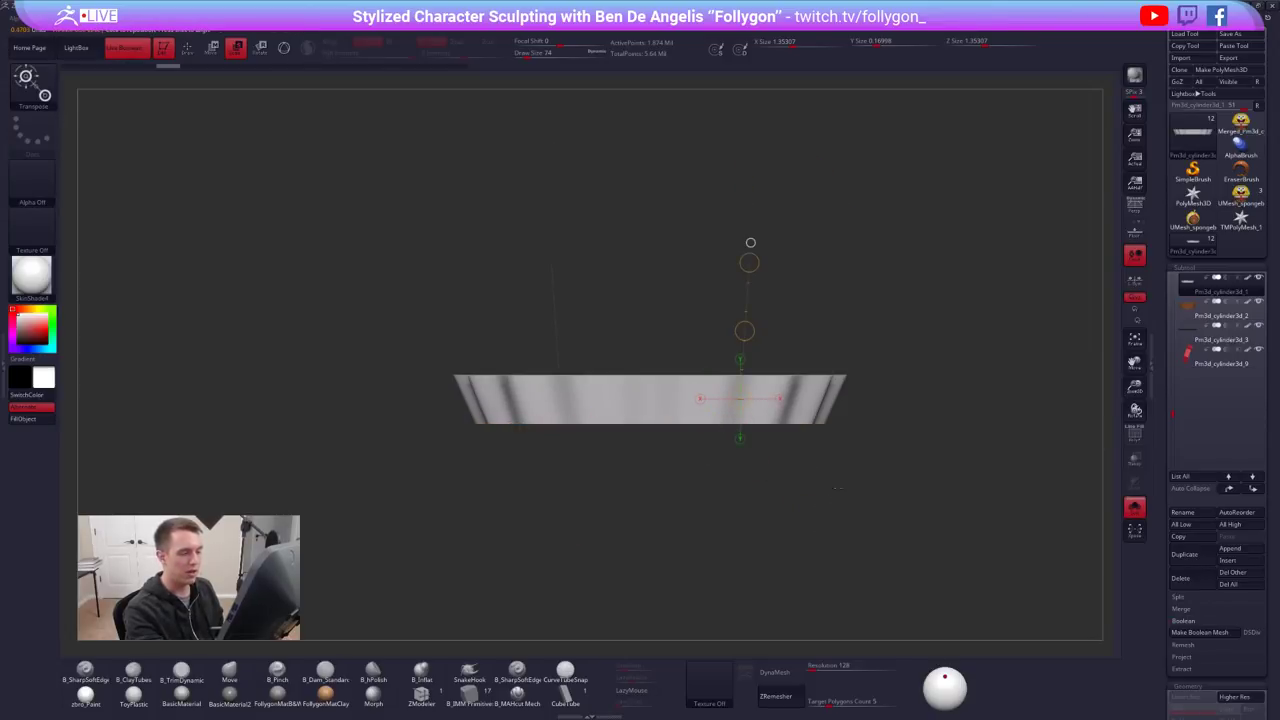
pyautogui.click(782, 396)
# Show the full character again and scale the white shirt band up slightly, comparing it with the previous size
pyautogui.moveTo(880, 500); pyautogui.dragTo(884, 350)
pyautogui.hotkey('shift', 's')
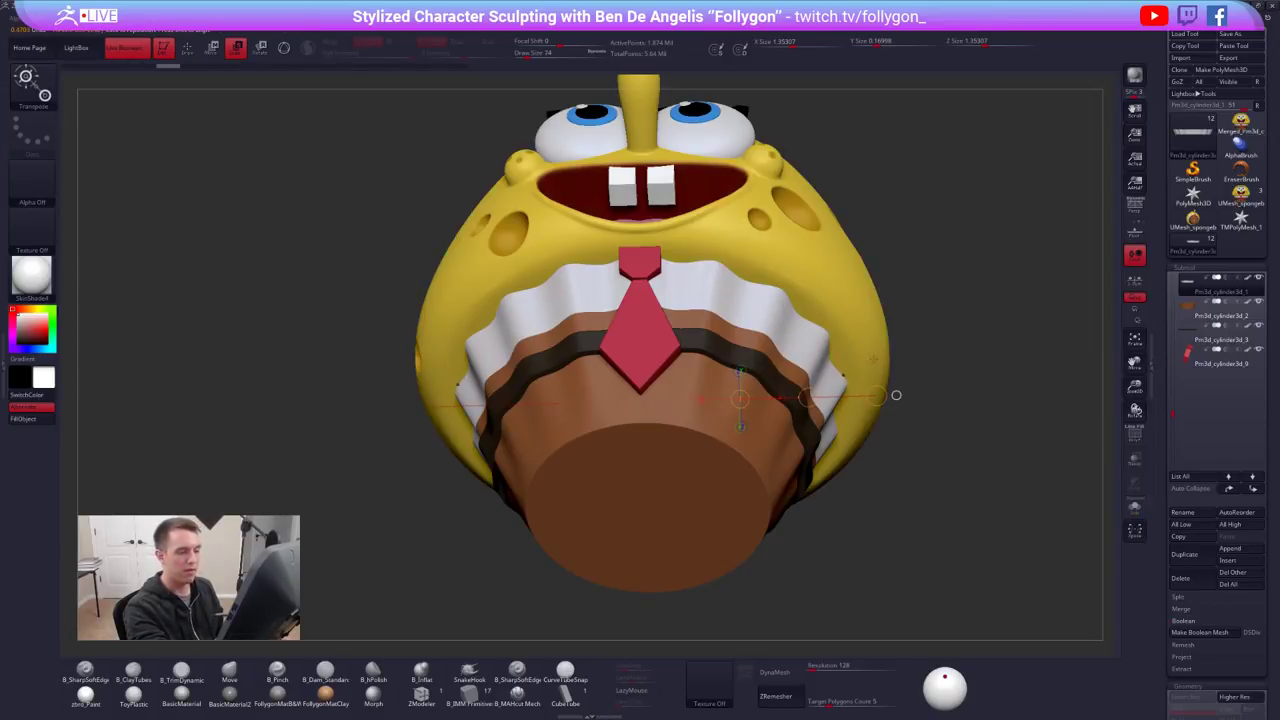
pyautogui.moveTo(940, 460); pyautogui.dragTo(930, 460)
pyautogui.keyDown('ctrl'); pyautogui.moveTo(885, 363); pyautogui.dragTo(907, 401, button='right'); pyautogui.keyUp('ctrl')
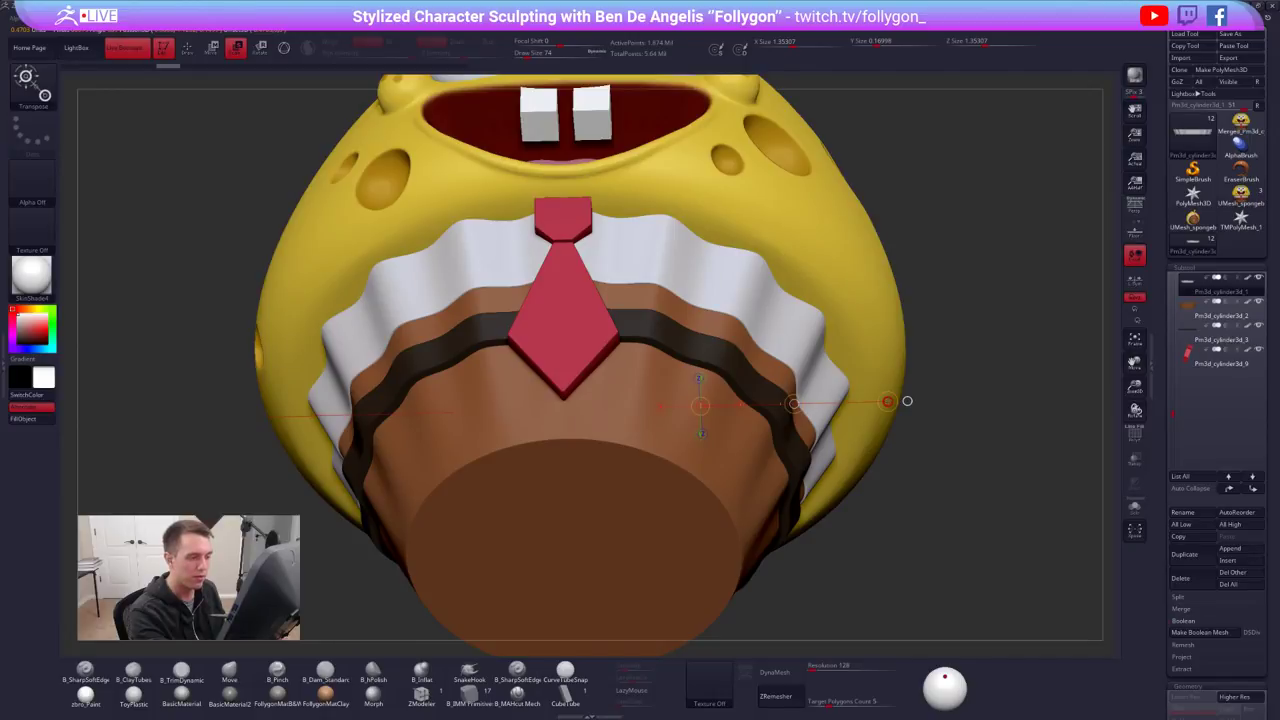
pyautogui.moveTo(888, 401); pyautogui.dragTo(871, 407)
pyautogui.keyDown('alt'); pyautogui.moveTo(863, 467); pyautogui.dragTo(874, 542, button='right'); pyautogui.keyUp('alt')
pyautogui.hotkey('ctrl', 'z')
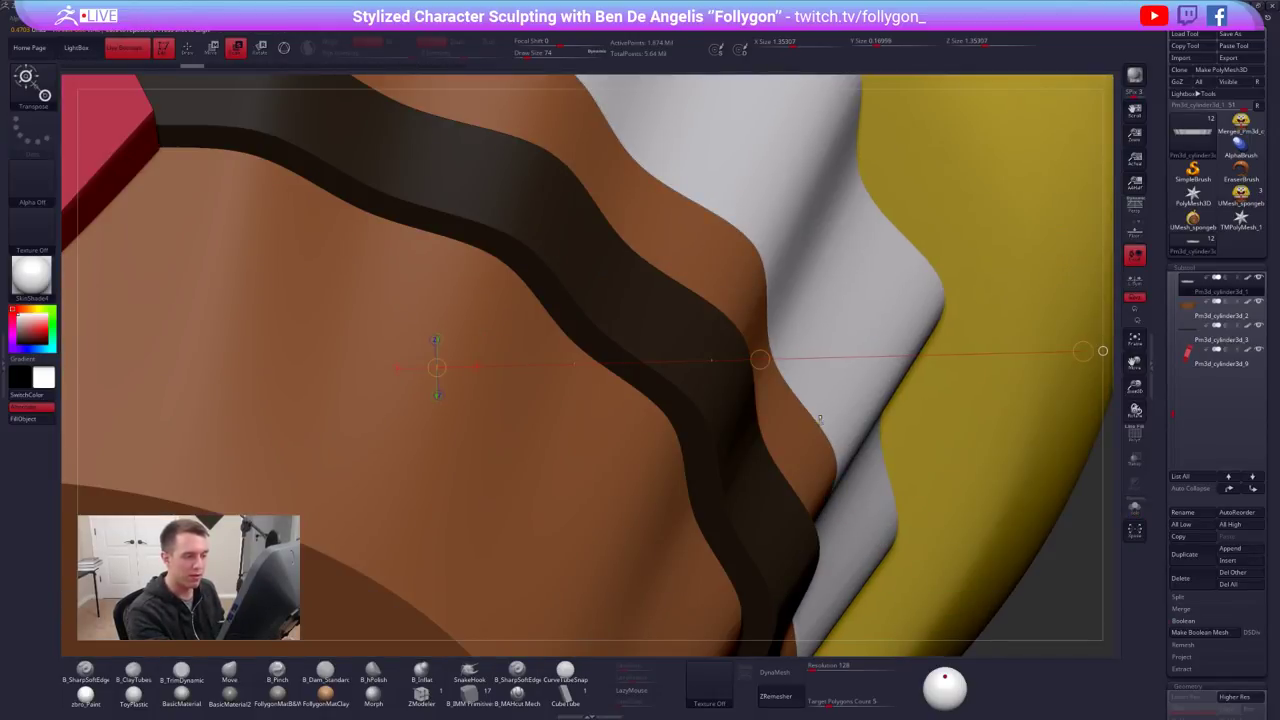
pyautogui.hotkey('ctrl', 'shift', 'z')
pyautogui.keyDown('alt'); pyautogui.moveTo(820, 420); pyautogui.dragTo(857, 462, button='right'); pyautogui.keyUp('alt')
pyautogui.press('q')
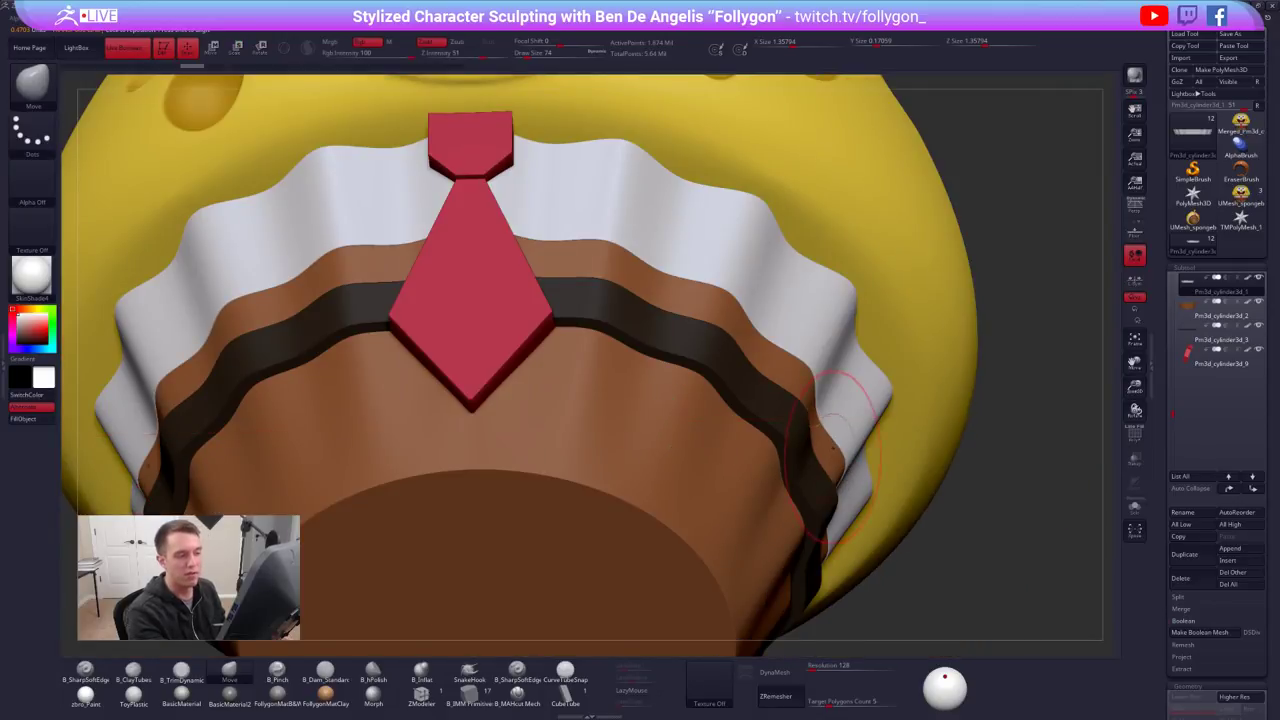
pyautogui.moveTo(858, 408); pyautogui.dragTo(830, 531, button='right')
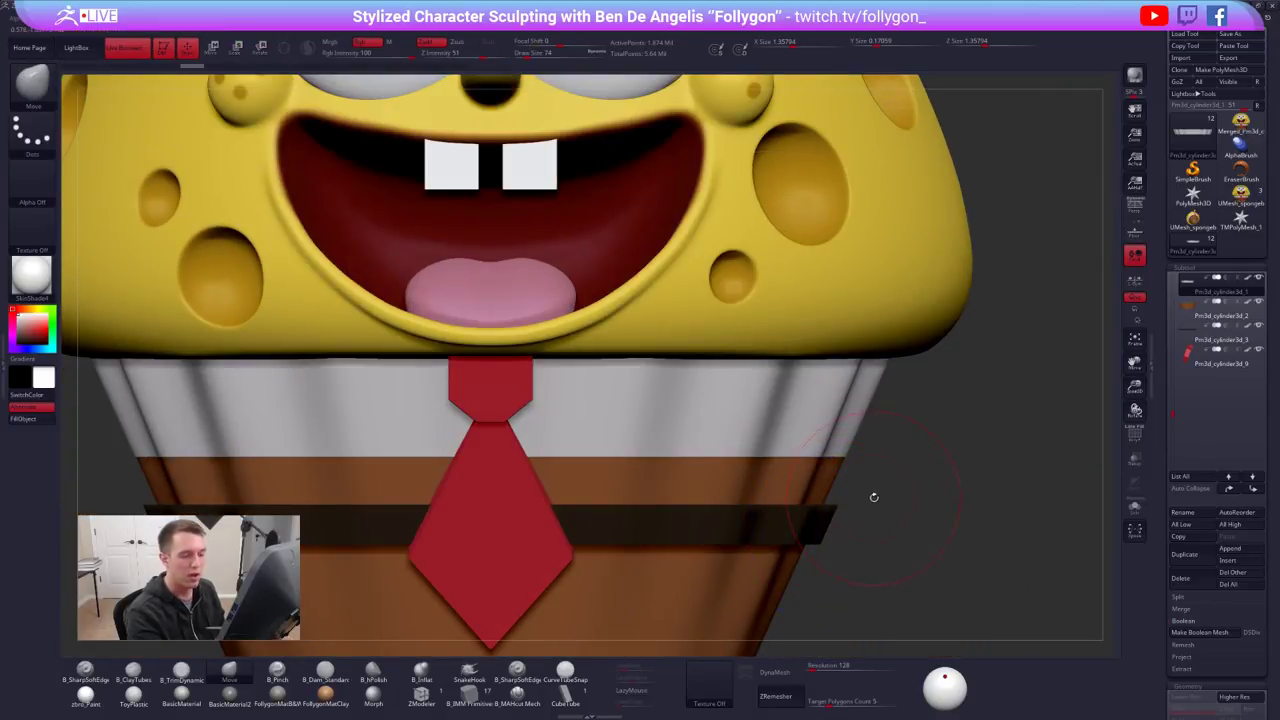
pyautogui.press('w')
pyautogui.moveTo(859, 411); pyautogui.dragTo(859, 566)
pyautogui.click(1135, 507)
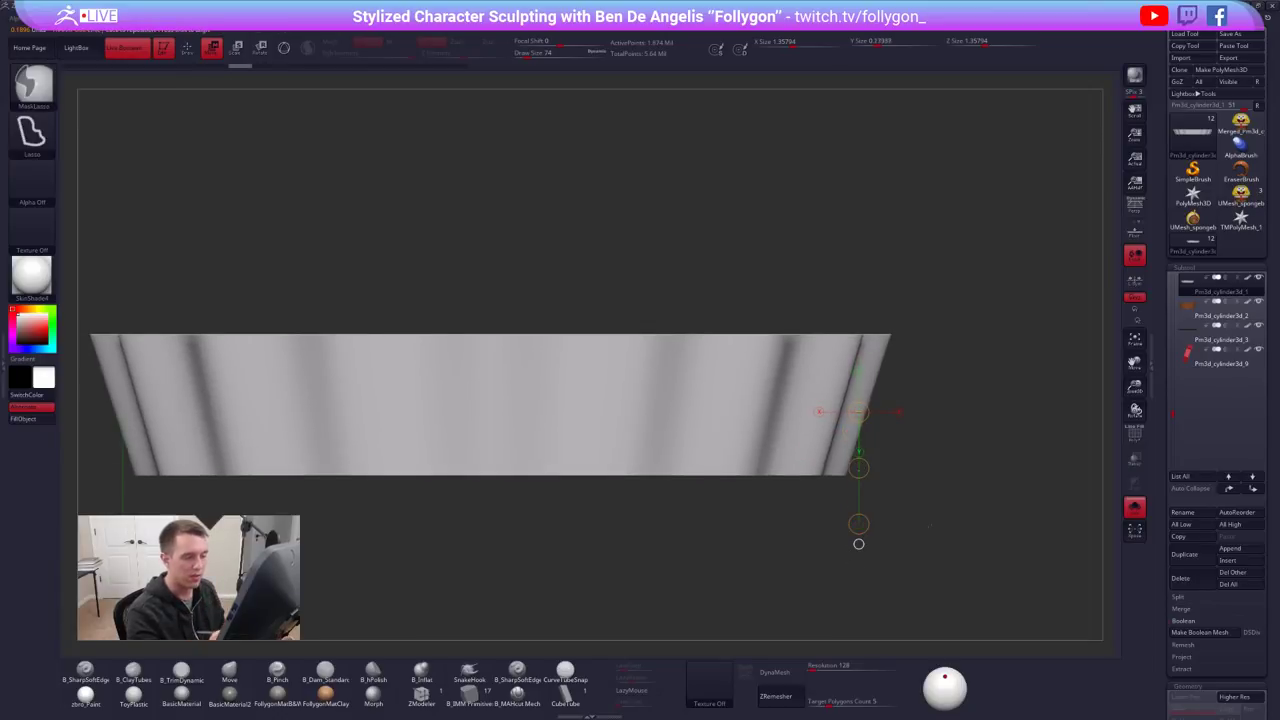
pyautogui.hotkey('ctrl', 'z')
pyautogui.press('q')
pyautogui.hotkey('ctrl', 'z')
pyautogui.press('w')
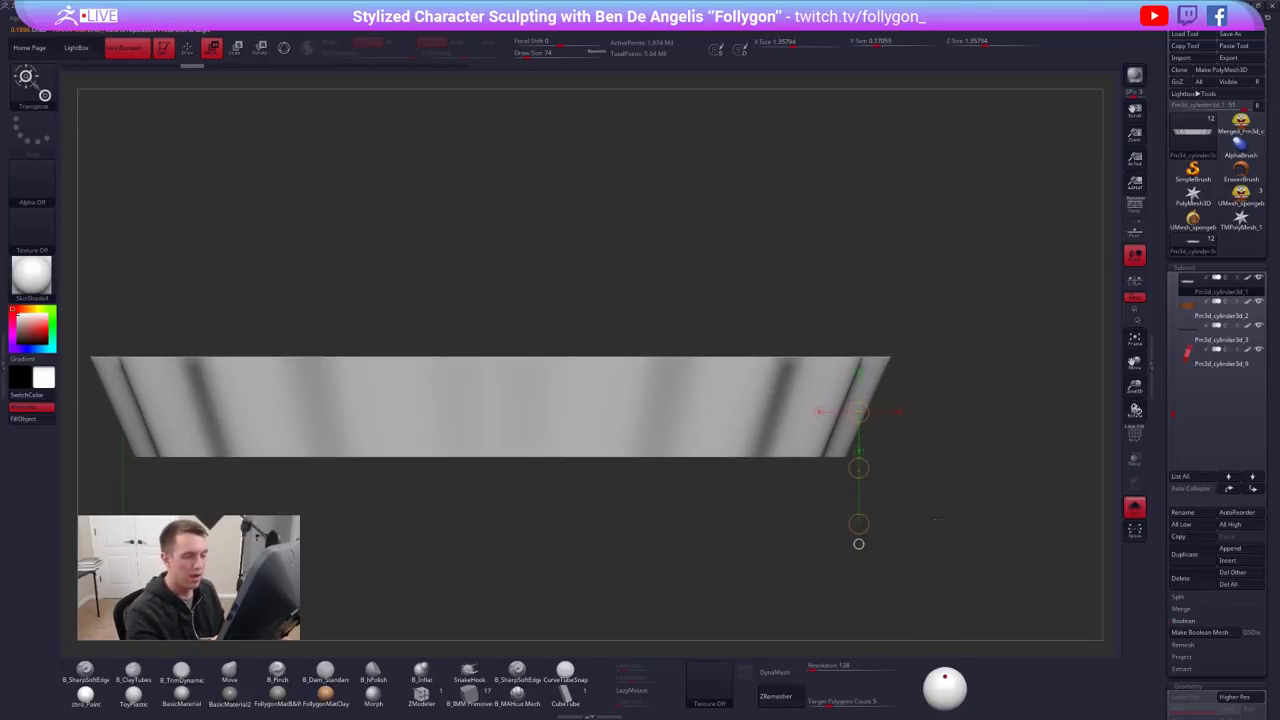
pyautogui.keyDown('ctrl'); pyautogui.keyDown('shift'); pyautogui.click(920, 520); pyautogui.keyUp('shift'); pyautogui.keyUp('ctrl')
pyautogui.press('q')
pyautogui.press('f')
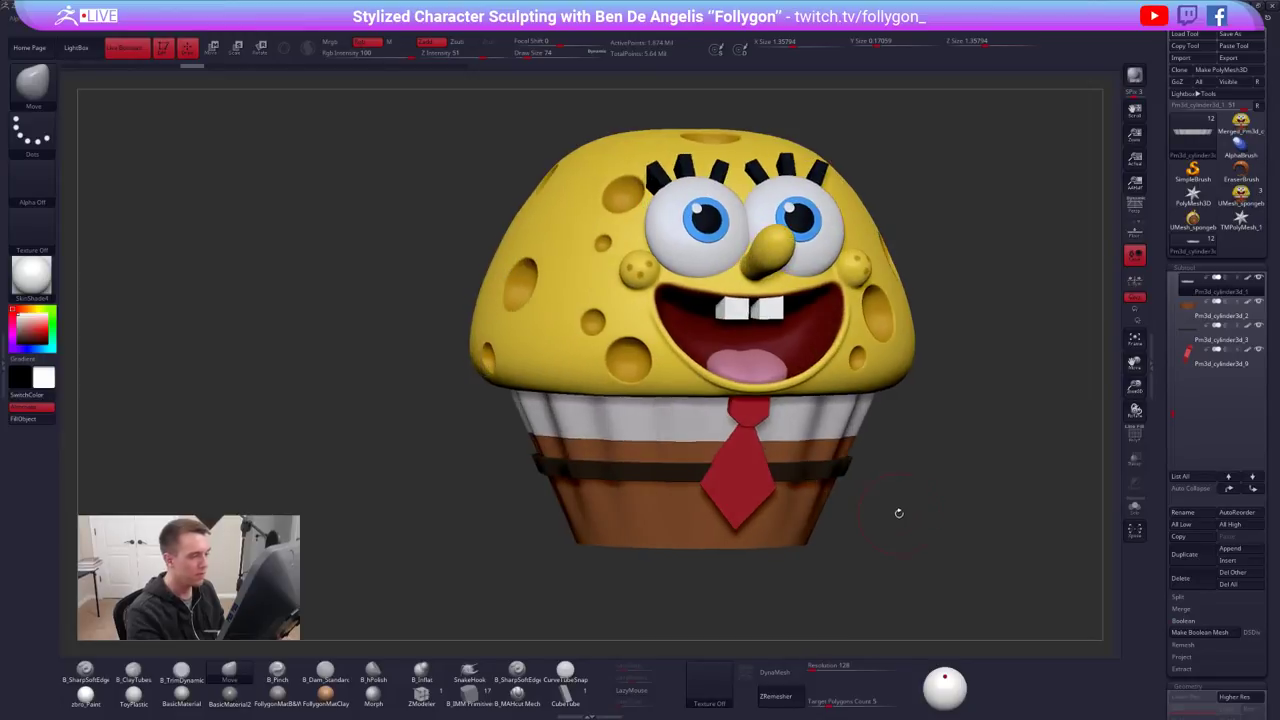
# Isolate the white shirt band with its top face in view and bring up the Decimation Master options
pyautogui.keyDown('ctrl'); pyautogui.keyDown('shift'); pyautogui.click(900, 508); pyautogui.keyUp('shift'); pyautogui.keyUp('ctrl')
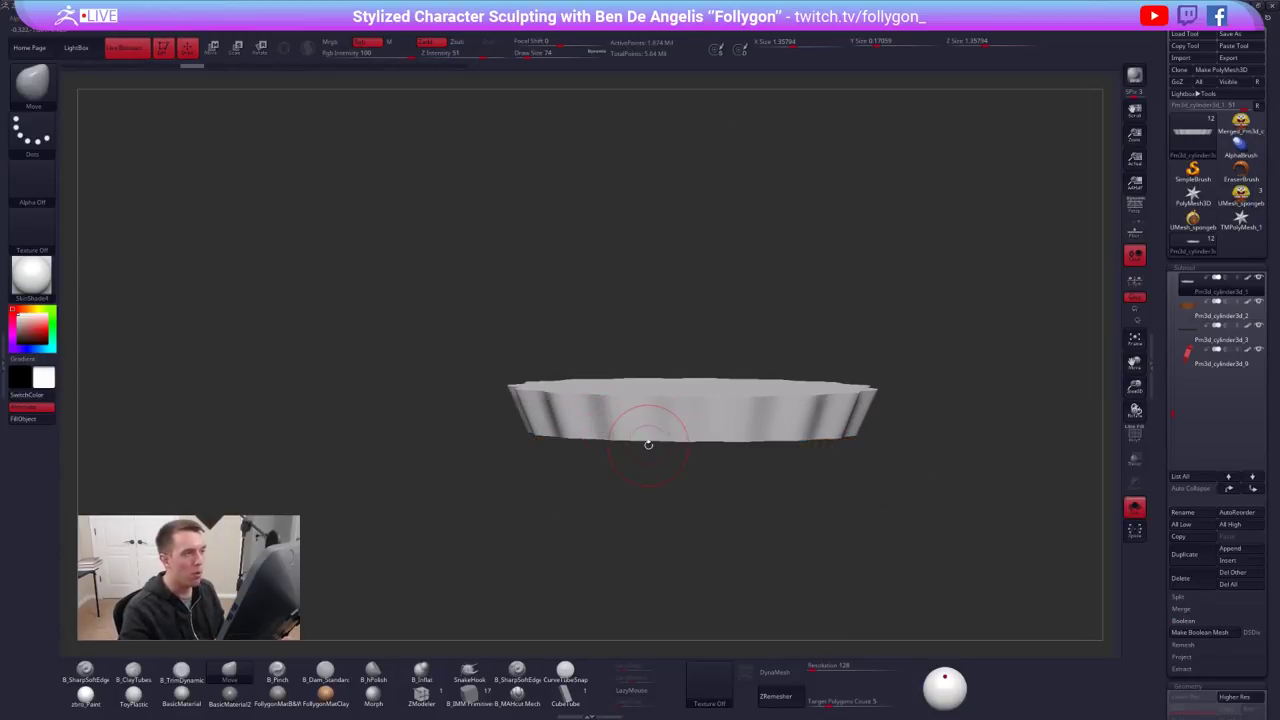
pyautogui.hotkey('shift', 'f')
pyautogui.moveTo(697, 364)
pyautogui.mouseDown()
pyautogui.moveTo(672, 428)
pyautogui.moveTo(724, 437)
pyautogui.moveTo(702, 385)
pyautogui.mouseUp()
pyautogui.hotkey('shift', 'f')
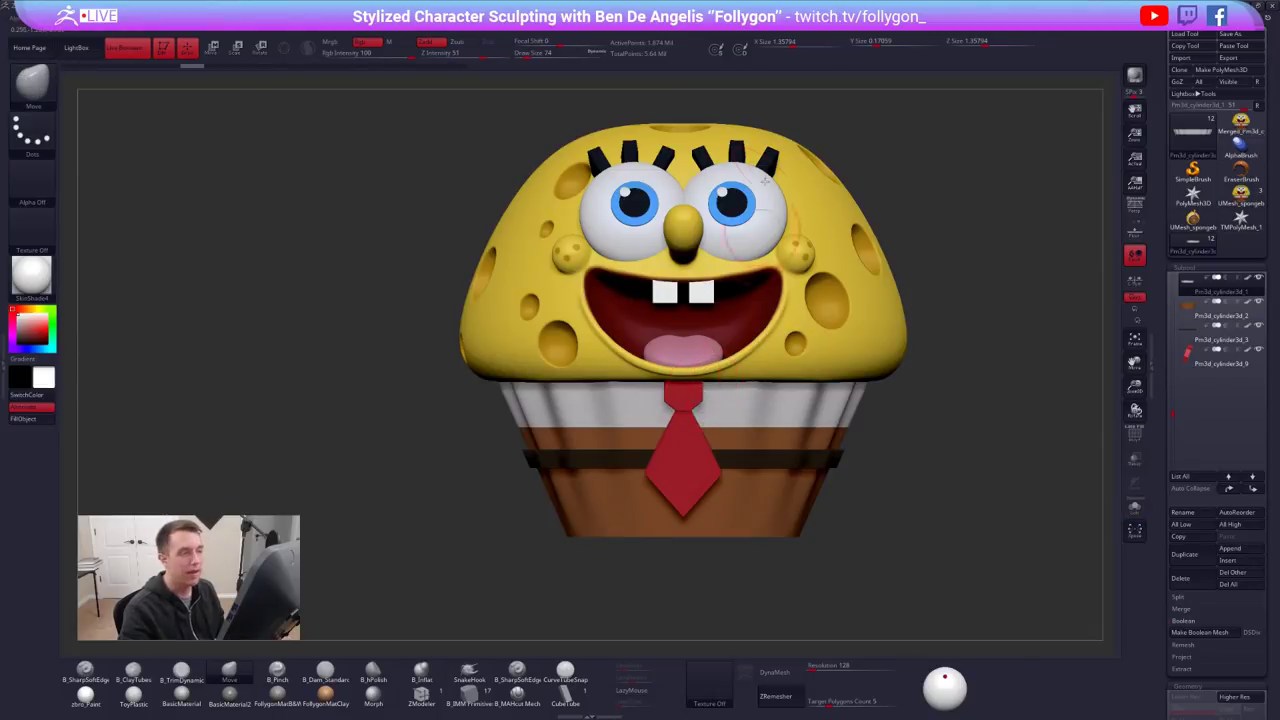
pyautogui.hotkey('alt', 's')
pyautogui.moveTo(646, 394)
pyautogui.mouseDown(button='right')
pyautogui.moveTo(668, 374)
pyautogui.moveTo(739, 399)
pyautogui.moveTo(783, 374)
pyautogui.mouseUp(button='right')
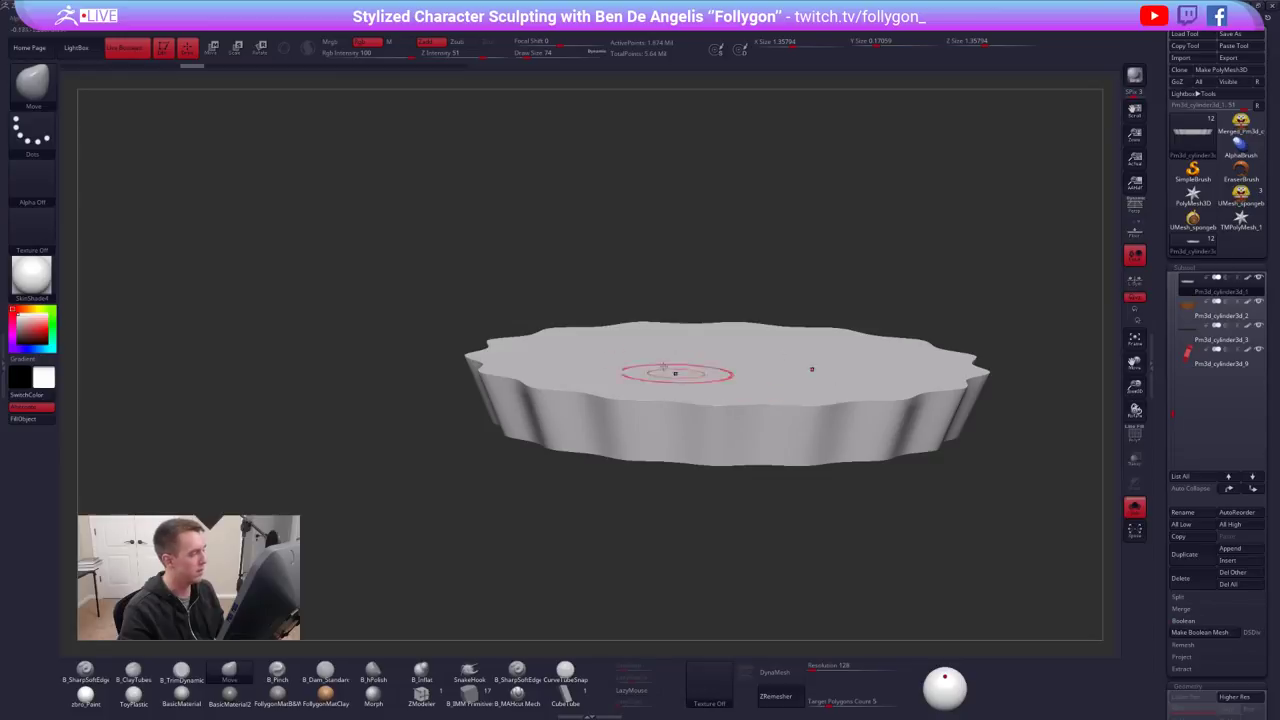
pyautogui.click(3, 366)
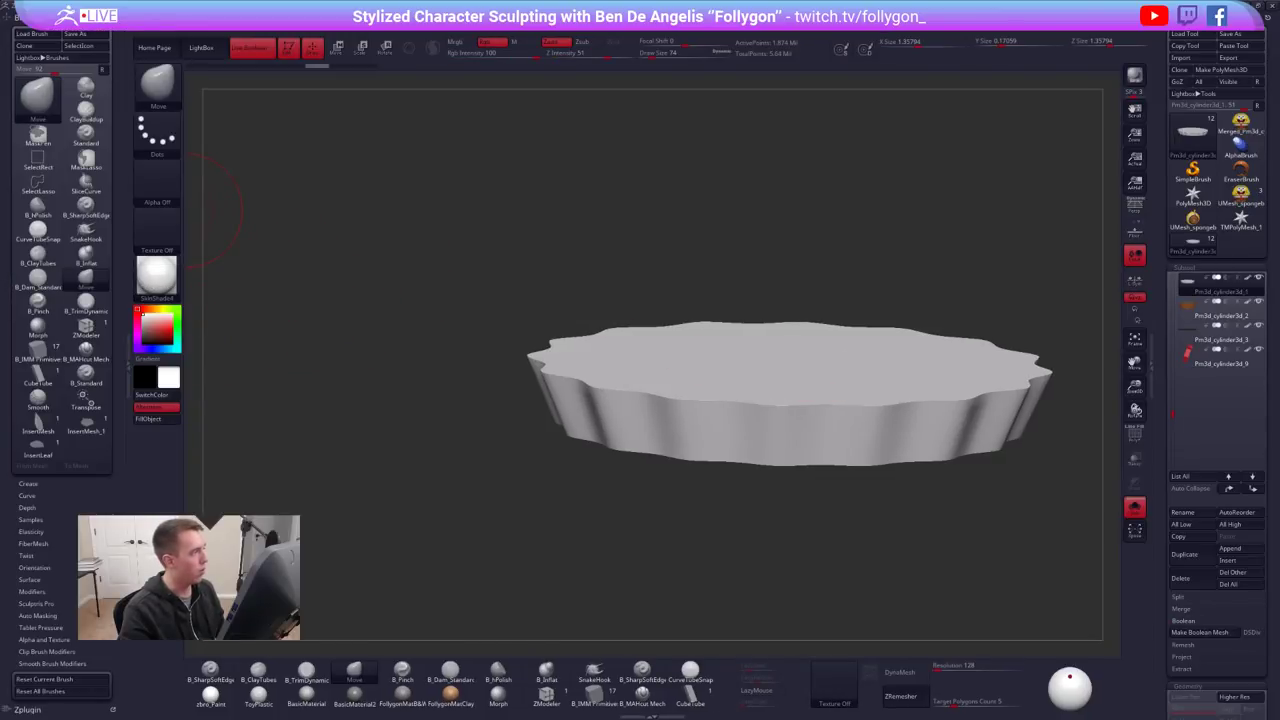
pyautogui.click(6, 17)
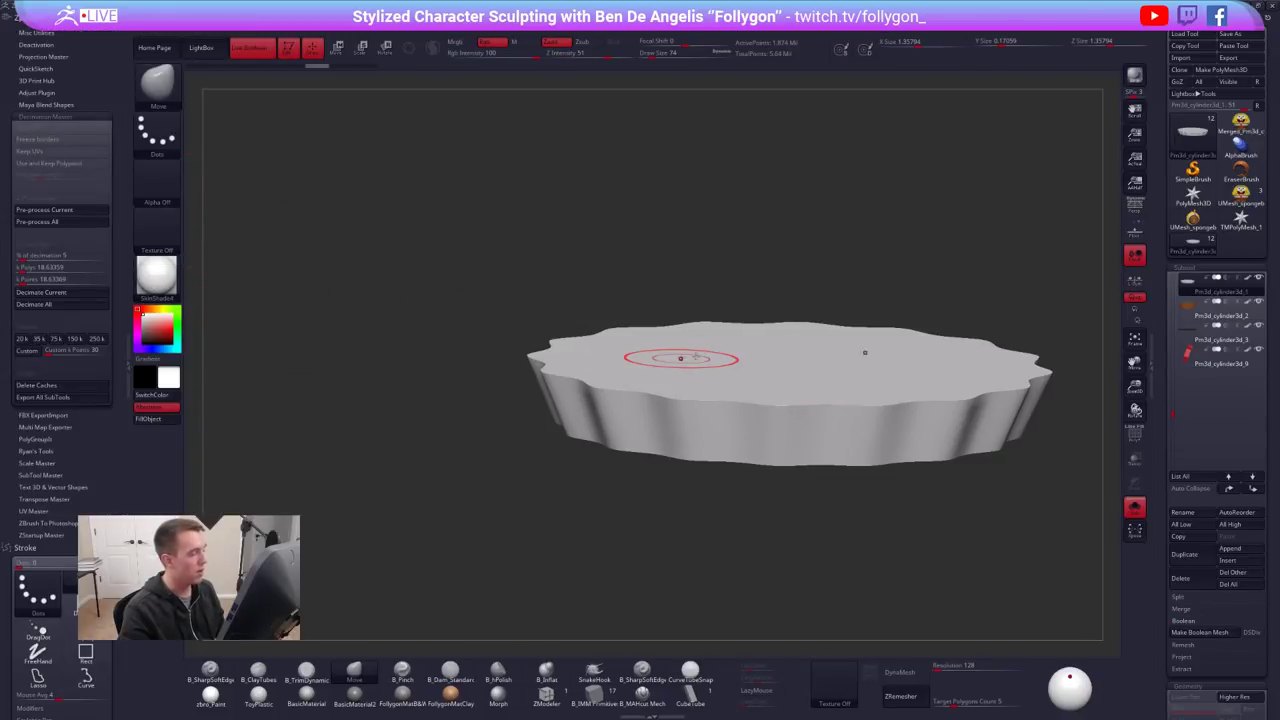
# Sample the isolated shirt band's light grey as the active colour
pyautogui.press('c')
pyautogui.press('c')
pyautogui.press('c')
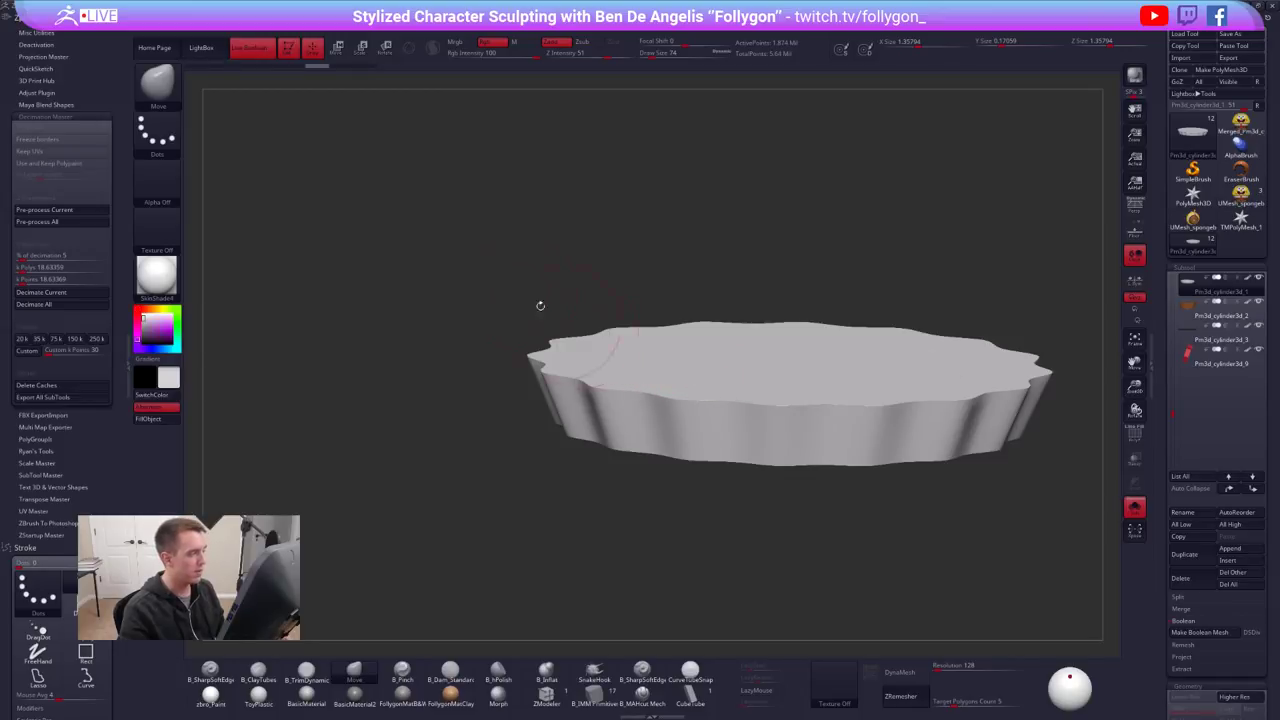
pyautogui.press('c')
pyautogui.press('c')
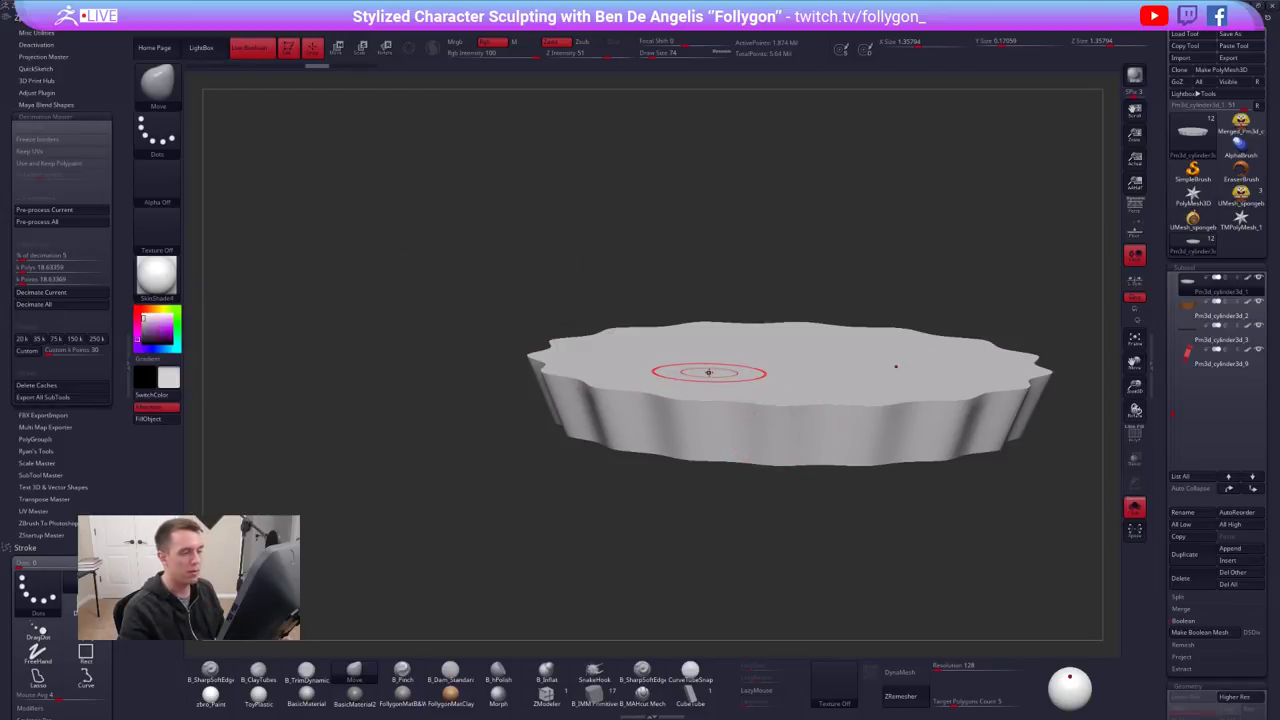
pyautogui.hotkey('alt', 's')
pyautogui.press('c')
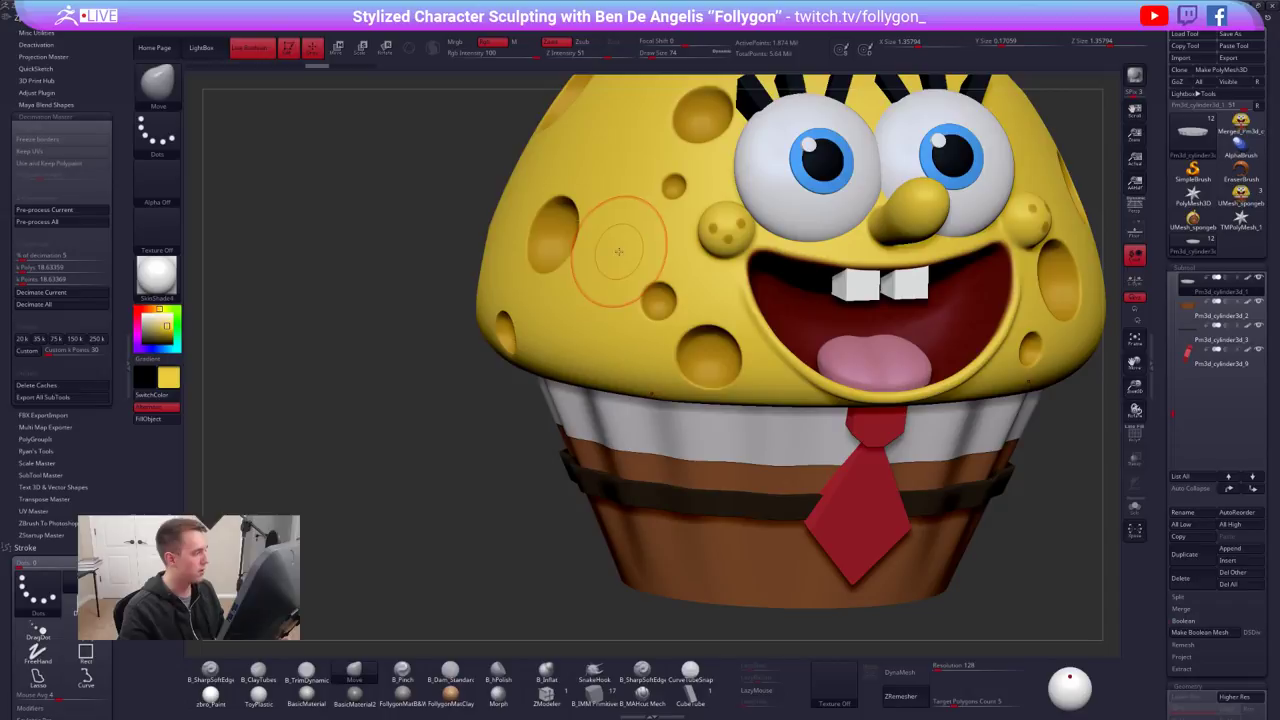
pyautogui.hotkey('ctrl', 'shift', 's')
pyautogui.press('c')
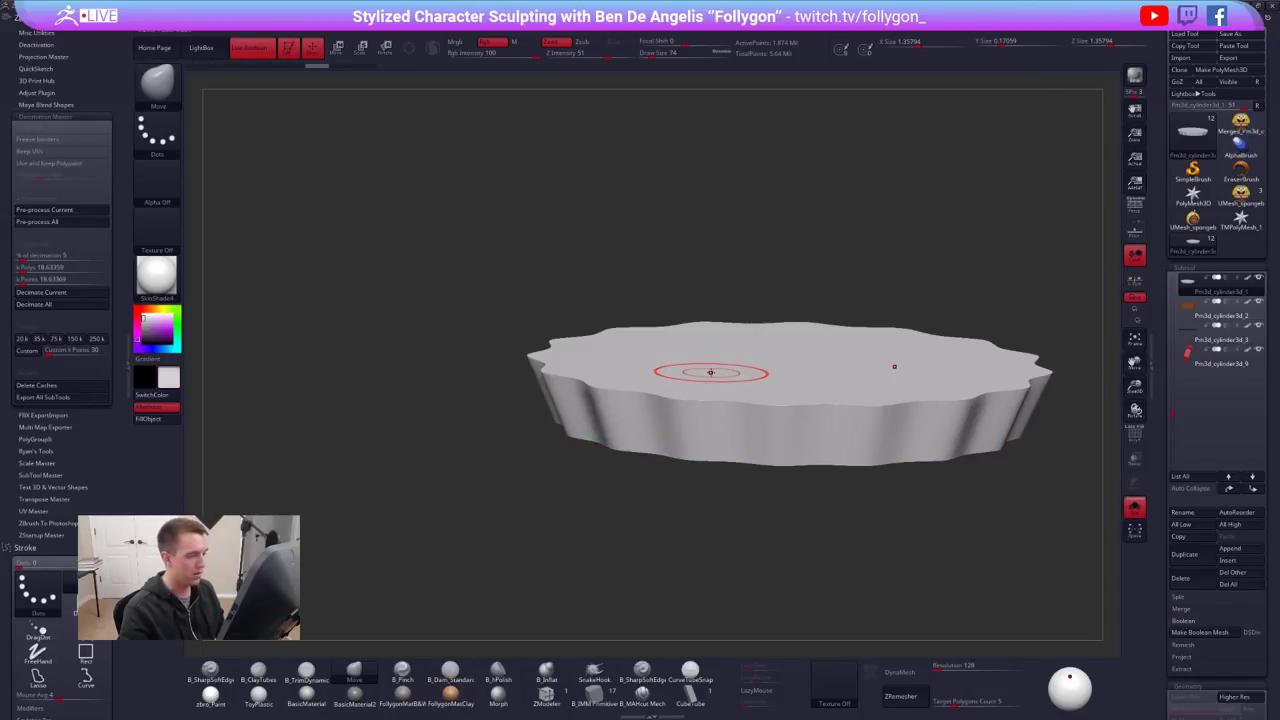
# Reduce the brush draw size to 18
pyautogui.keyDown('alt'); pyautogui.moveTo(617, 334); pyautogui.dragTo(563, 328, button='right'); pyautogui.keyUp('alt')
pyautogui.press('space')
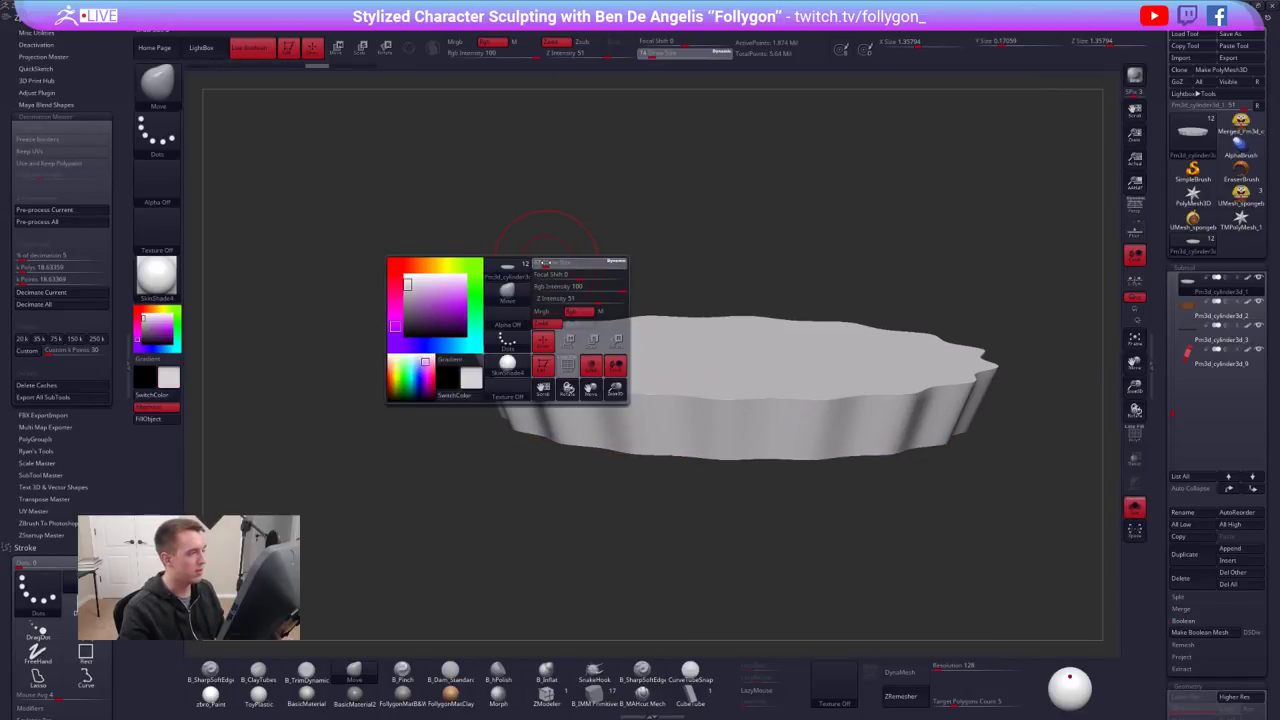
pyautogui.moveTo(545, 262); pyautogui.dragTo(538, 263)
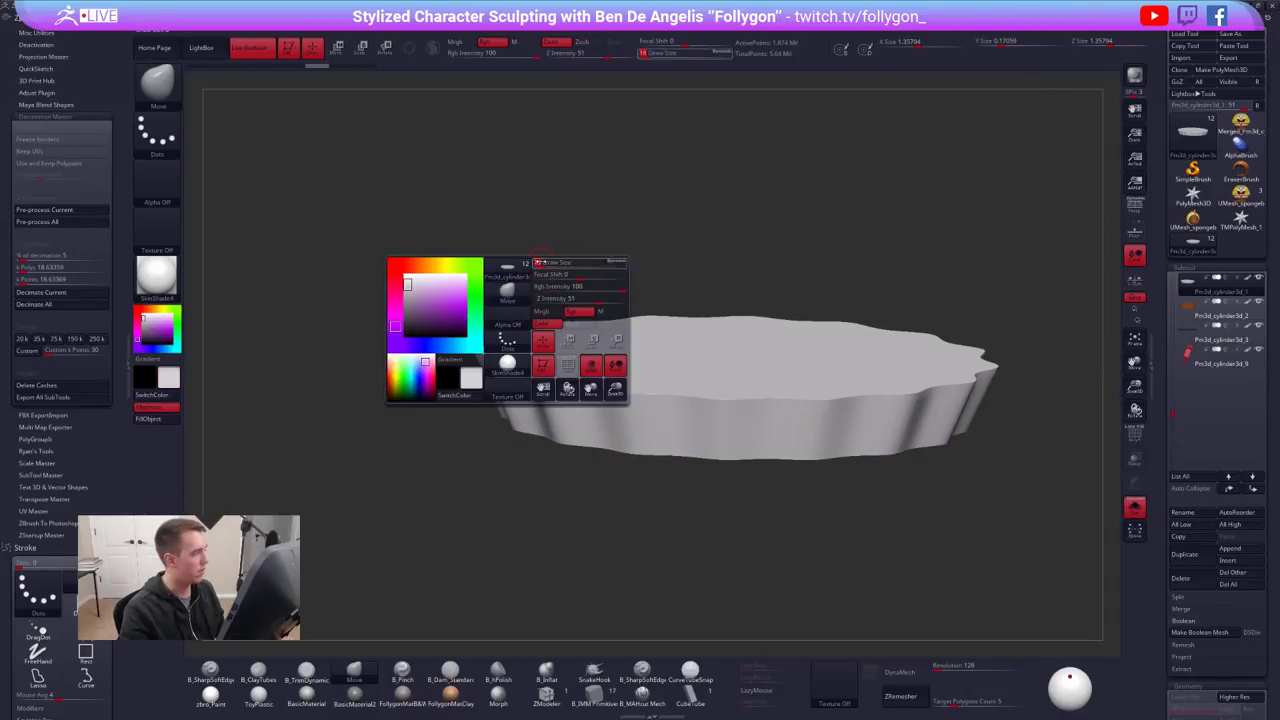
# Pre-process the isolated shirt band with Decimation Master and decimate it
pyautogui.click(73, 214)
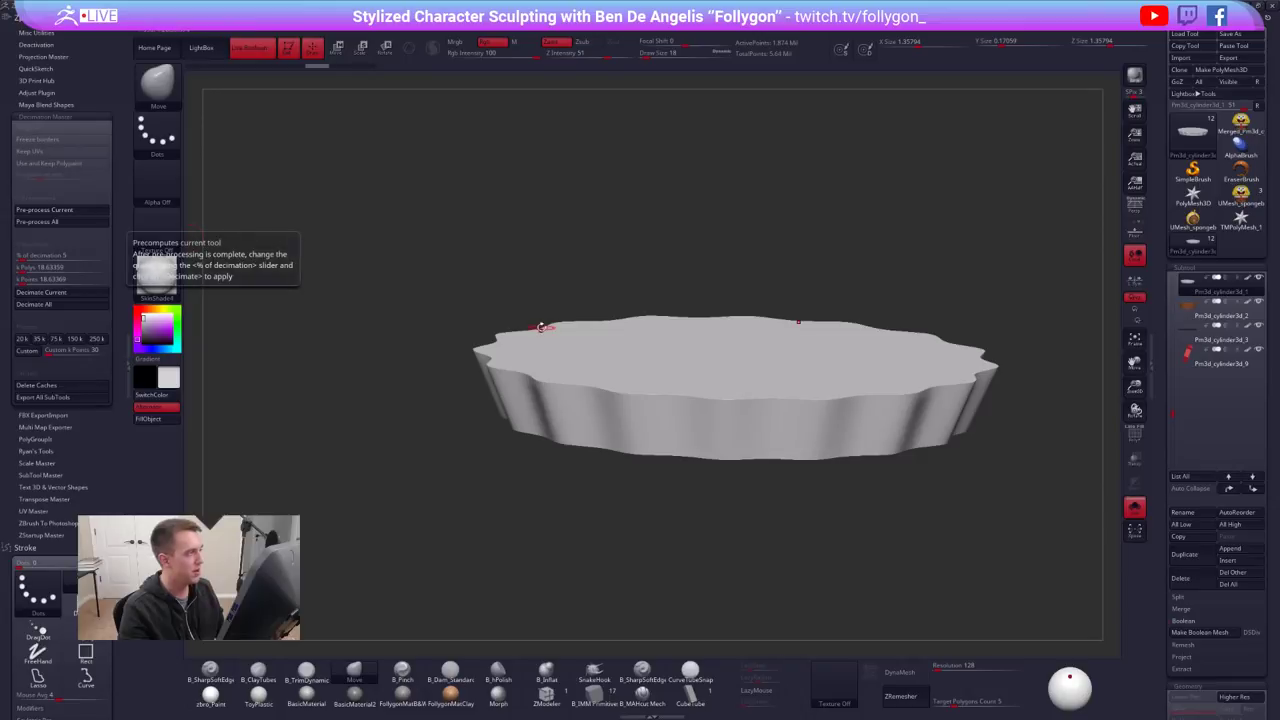
pyautogui.keyDown('alt'); pyautogui.moveTo(534, 316); pyautogui.dragTo(481, 292); pyautogui.keyUp('alt')
pyautogui.hotkey('shift', 'f')
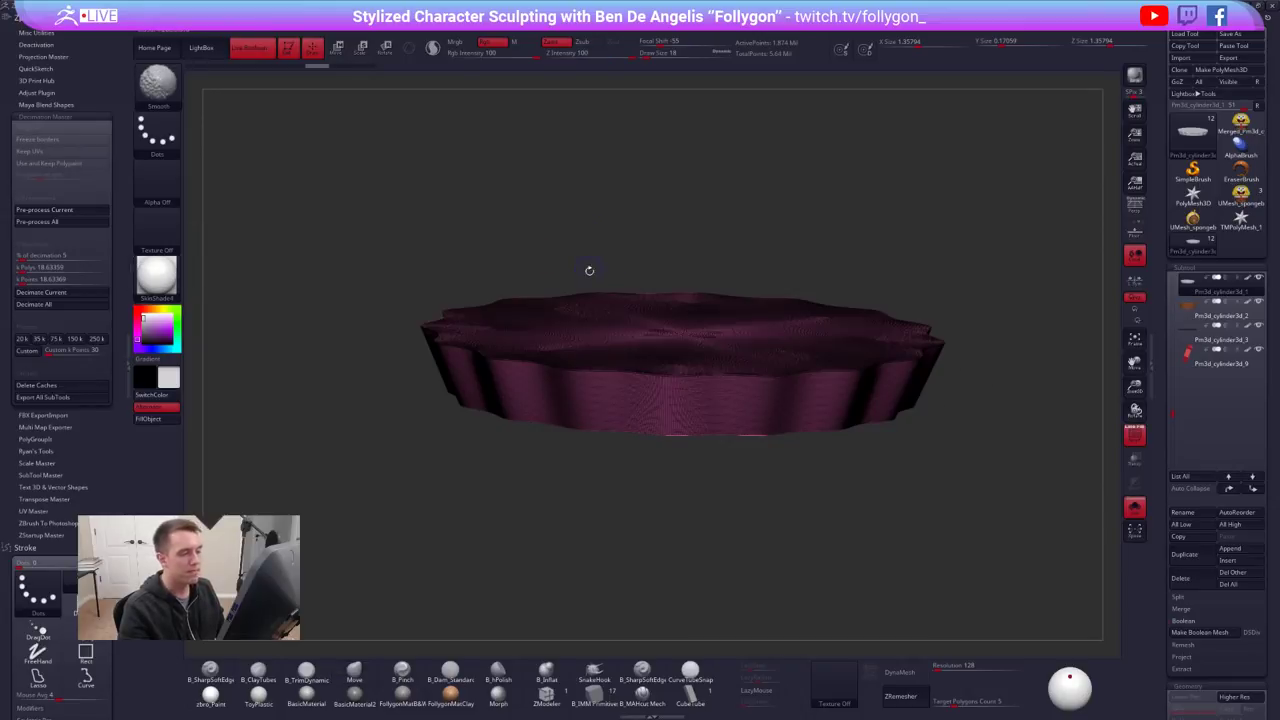
pyautogui.keyDown('shift'); pyautogui.moveTo(589, 270); pyautogui.dragTo(589, 274); pyautogui.keyUp('shift')
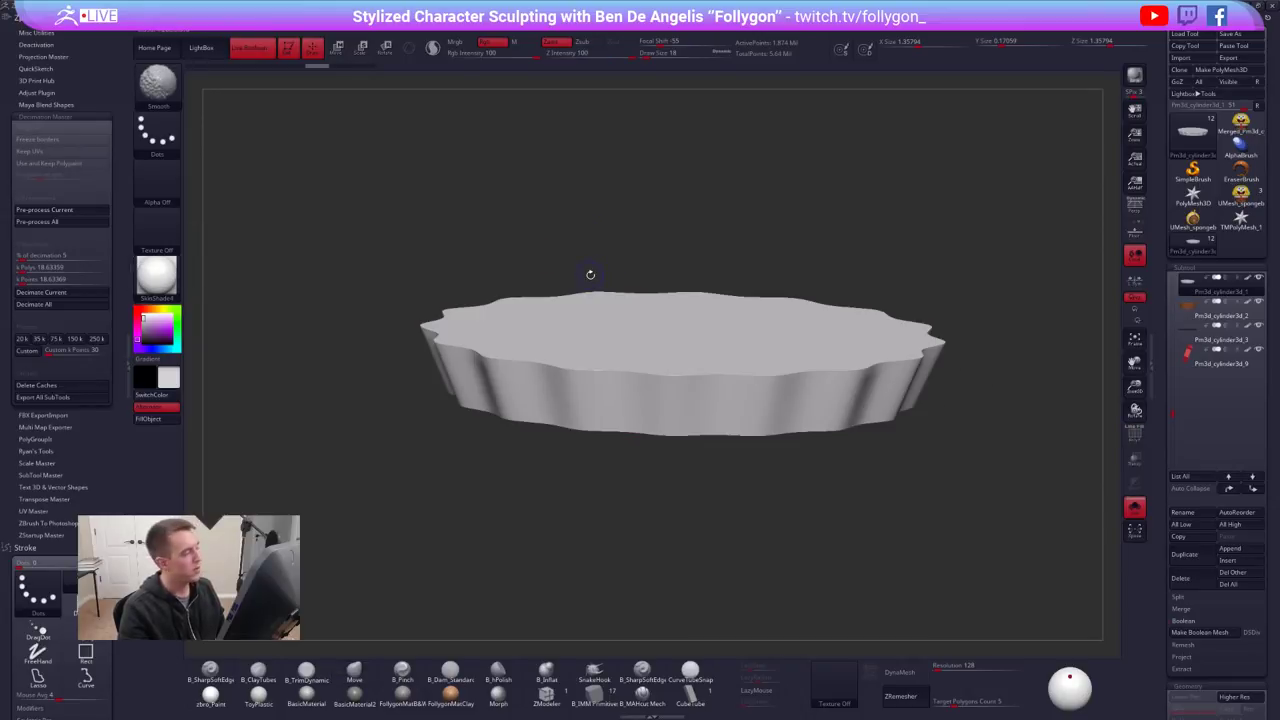
pyautogui.click(55, 292)
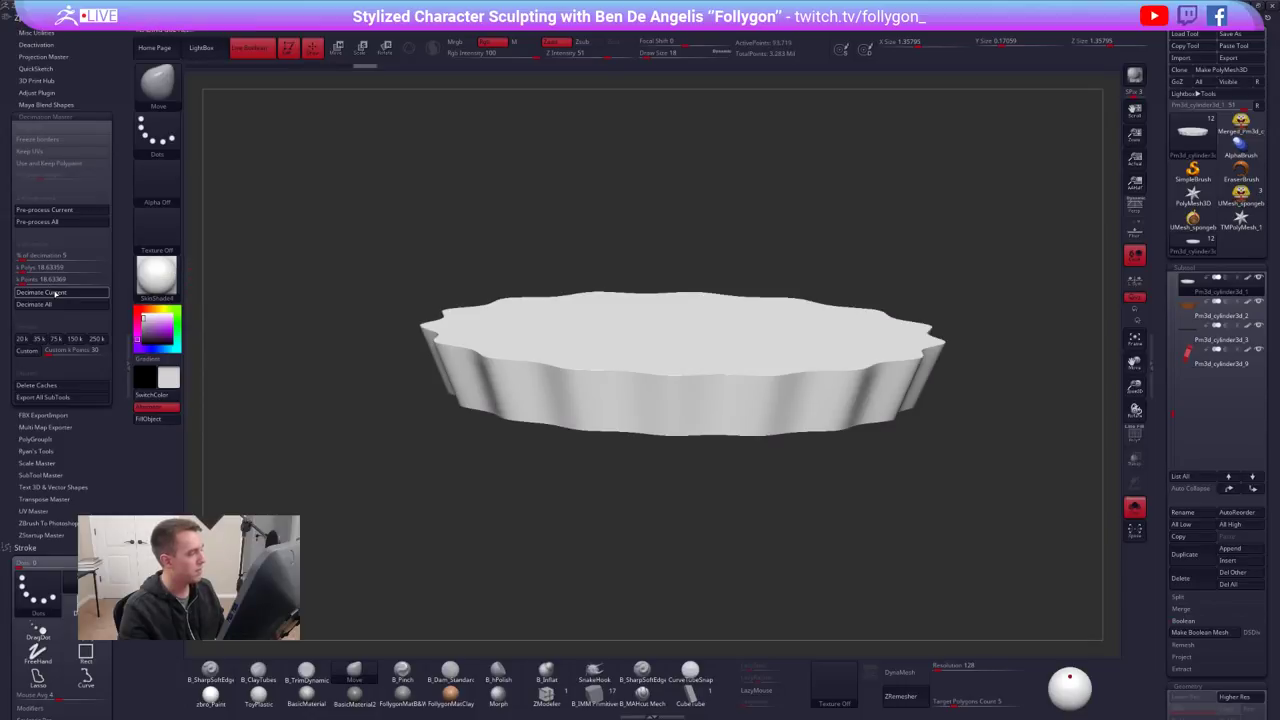
# Examine the decimated shirt band's wireframe on its flat cap and along the wavy side walls
pyautogui.moveTo(957, 285)
pyautogui.keyDown('alt'); pyautogui.mouseDown()
pyautogui.moveTo(957, 318)
pyautogui.moveTo(975, 232)
pyautogui.moveTo(950, 375)
pyautogui.moveTo(995, 375)
pyautogui.mouseUp(); pyautogui.keyUp('alt')
pyautogui.hotkey('shift', 'f')
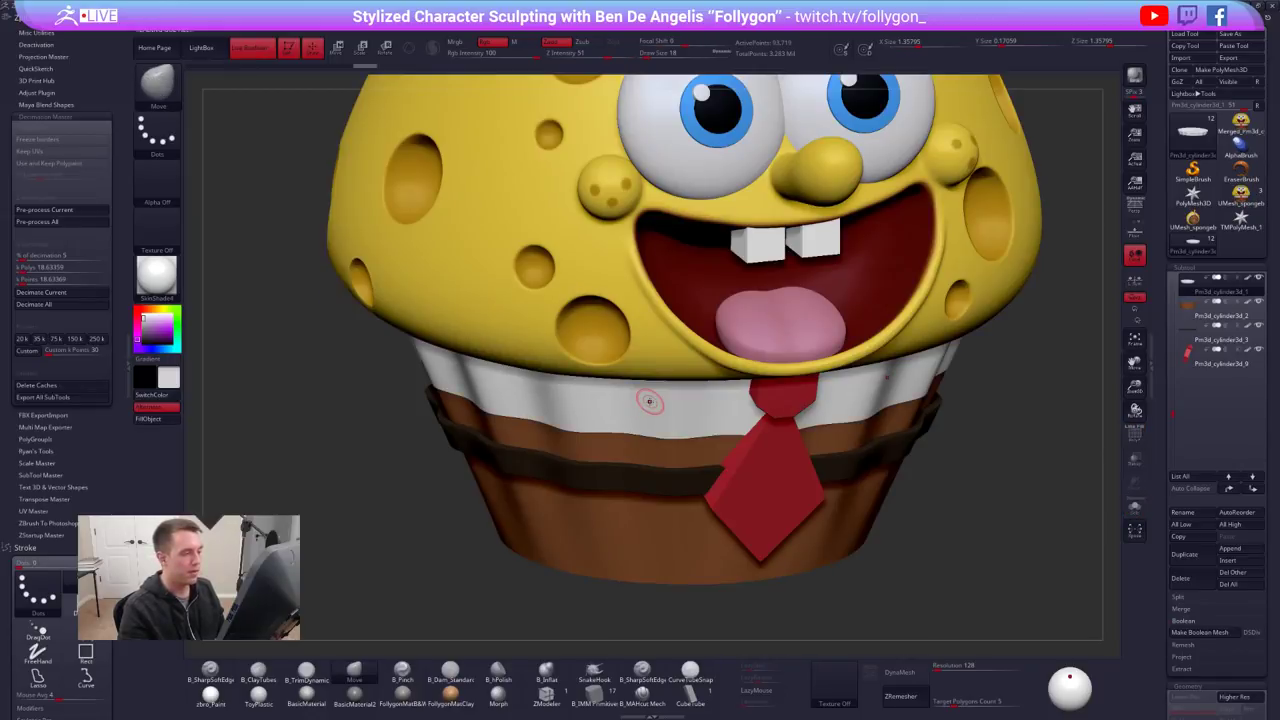
pyautogui.moveTo(649, 401); pyautogui.dragTo(690, 371, button='right')
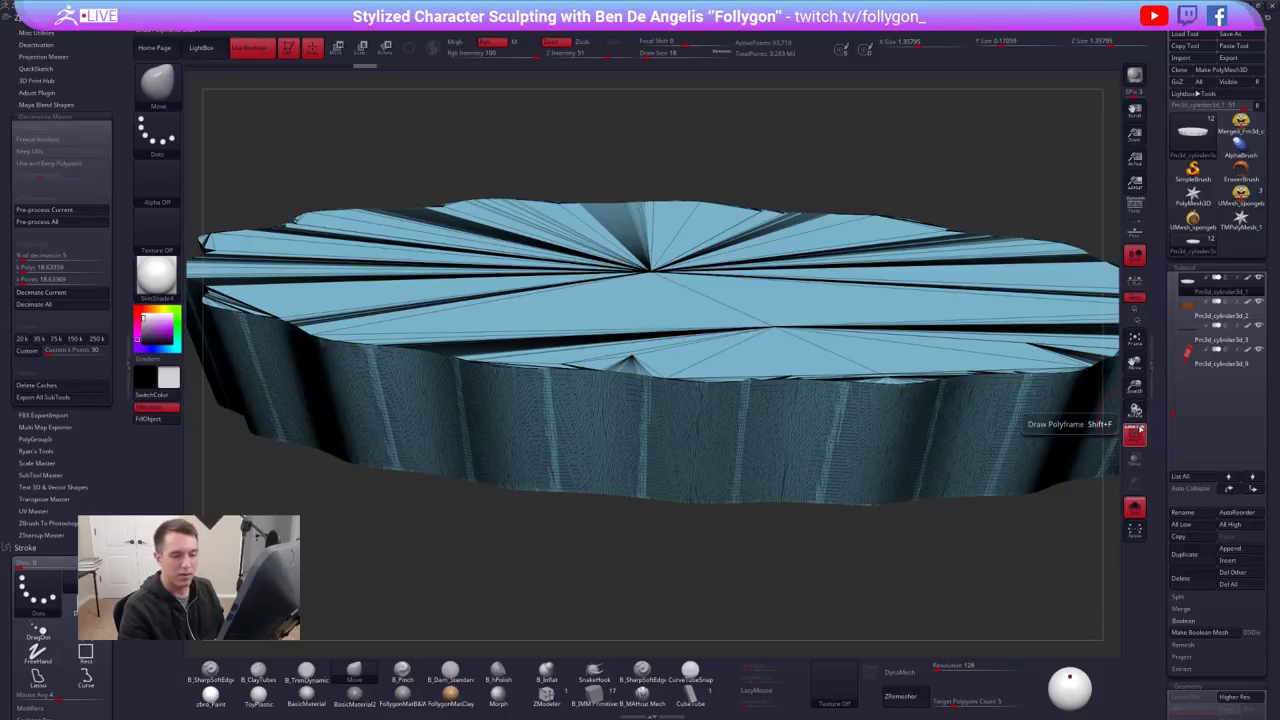
pyautogui.click(1140, 429)
pyautogui.moveTo(862, 355)
pyautogui.keyDown('ctrl'); pyautogui.mouseDown(button='right')
pyautogui.moveTo(842, 310)
pyautogui.moveTo(820, 361)
pyautogui.moveTo(766, 323)
pyautogui.moveTo(749, 346)
pyautogui.mouseUp(button='right'); pyautogui.keyUp('ctrl')
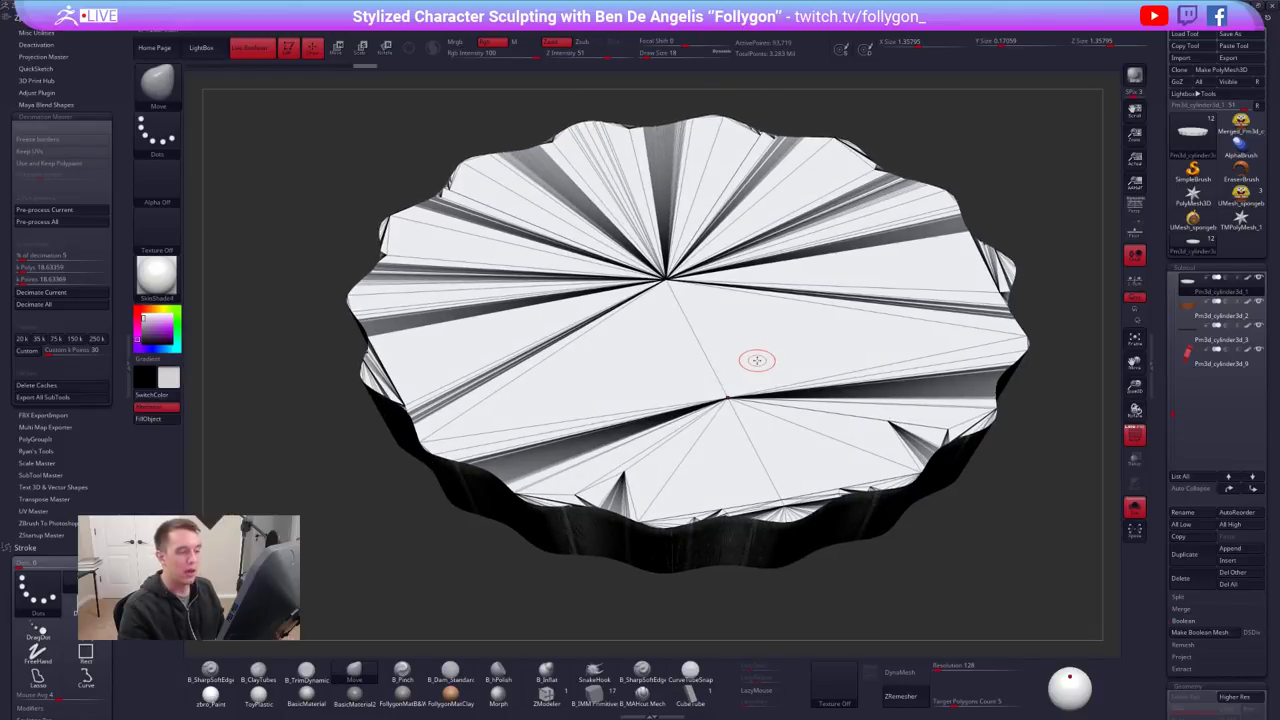
pyautogui.moveTo(763, 498); pyautogui.dragTo(858, 520, button='right')
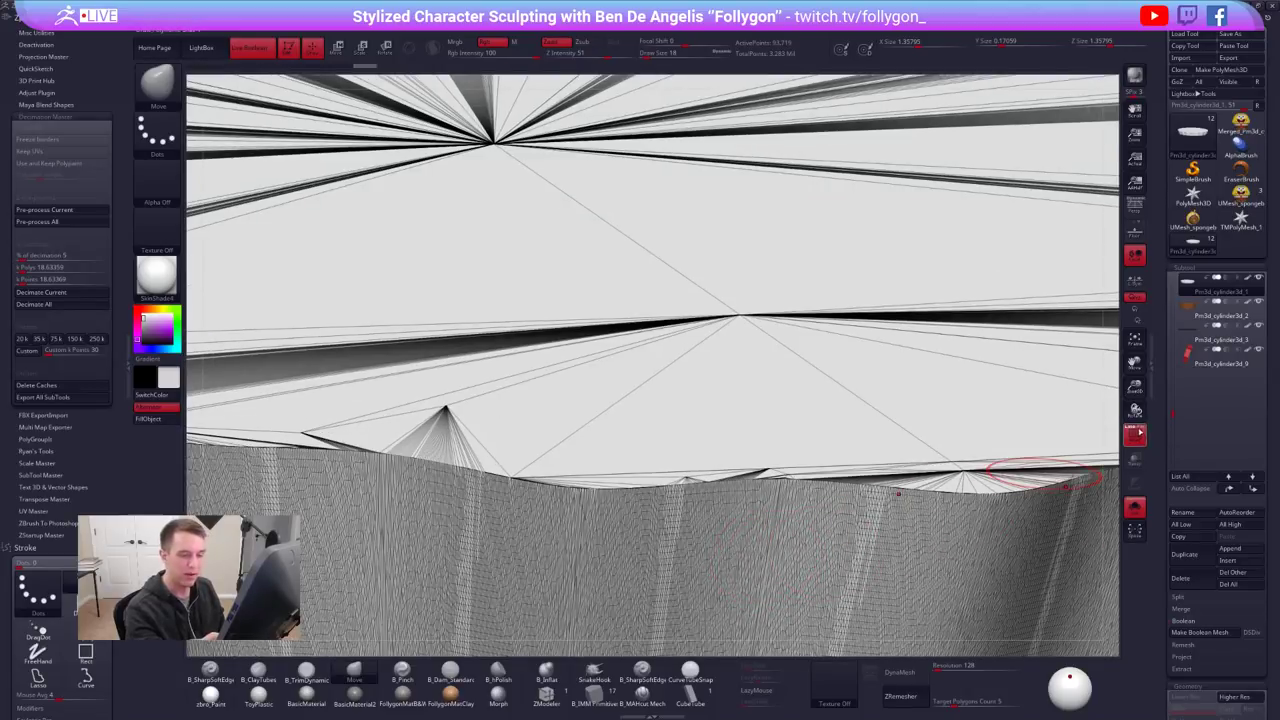
pyautogui.click(1140, 430)
pyautogui.moveTo(935, 490)
pyautogui.keyDown('ctrl'); pyautogui.mouseDown(button='right')
pyautogui.moveTo(780, 570)
pyautogui.moveTo(808, 478)
pyautogui.moveTo(765, 520)
pyautogui.moveTo(775, 476)
pyautogui.mouseUp(button='right'); pyautogui.keyUp('ctrl')
pyautogui.press('shift')
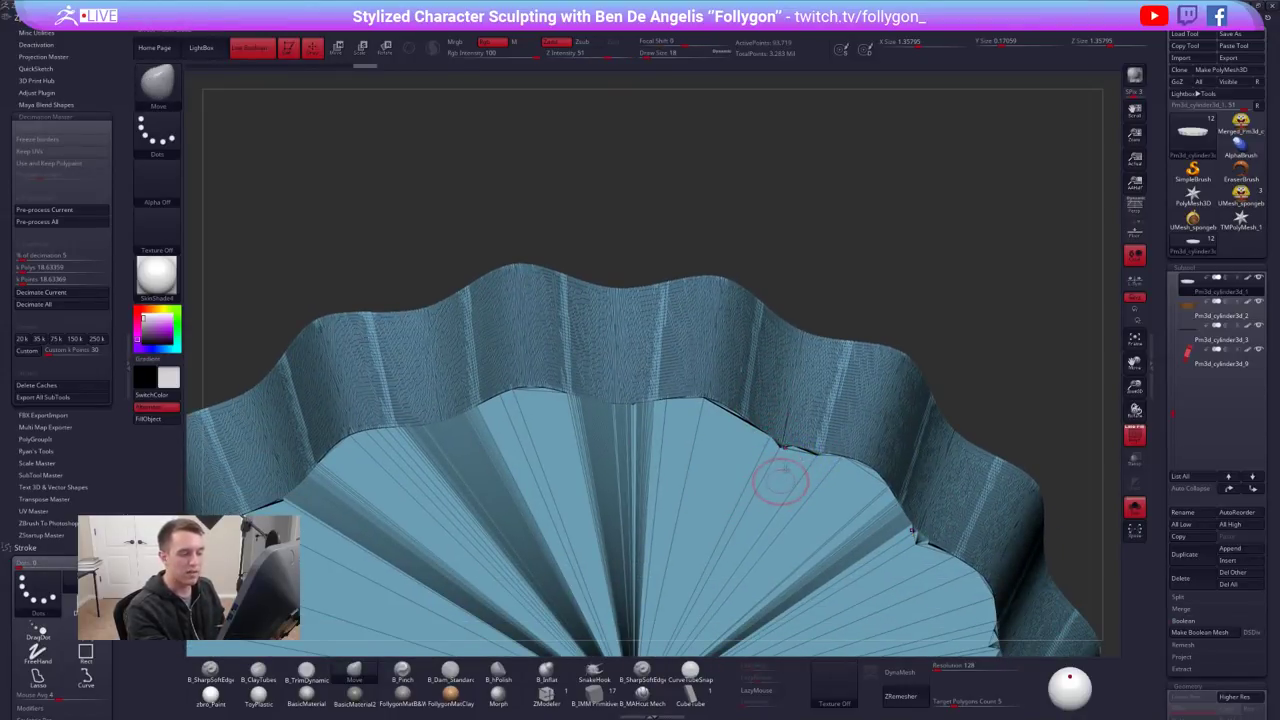
# Check the decimated shirt band's edge in isolation and within the full model, and undo its decimation
pyautogui.hotkey('alt', 's')
pyautogui.keyDown('ctrl'); pyautogui.moveTo(762, 422); pyautogui.dragTo(776, 459, button='right'); pyautogui.keyUp('ctrl')
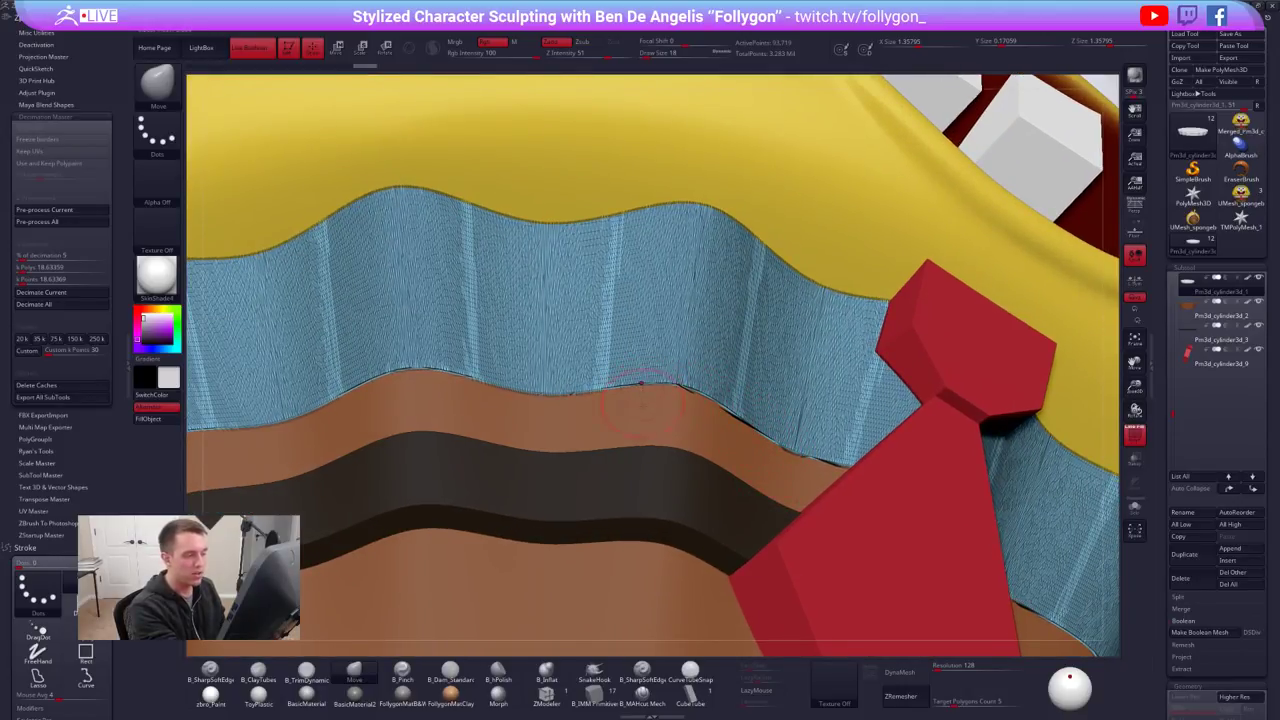
pyautogui.hotkey('alt', 's')
pyautogui.hotkey('shift', 'f')
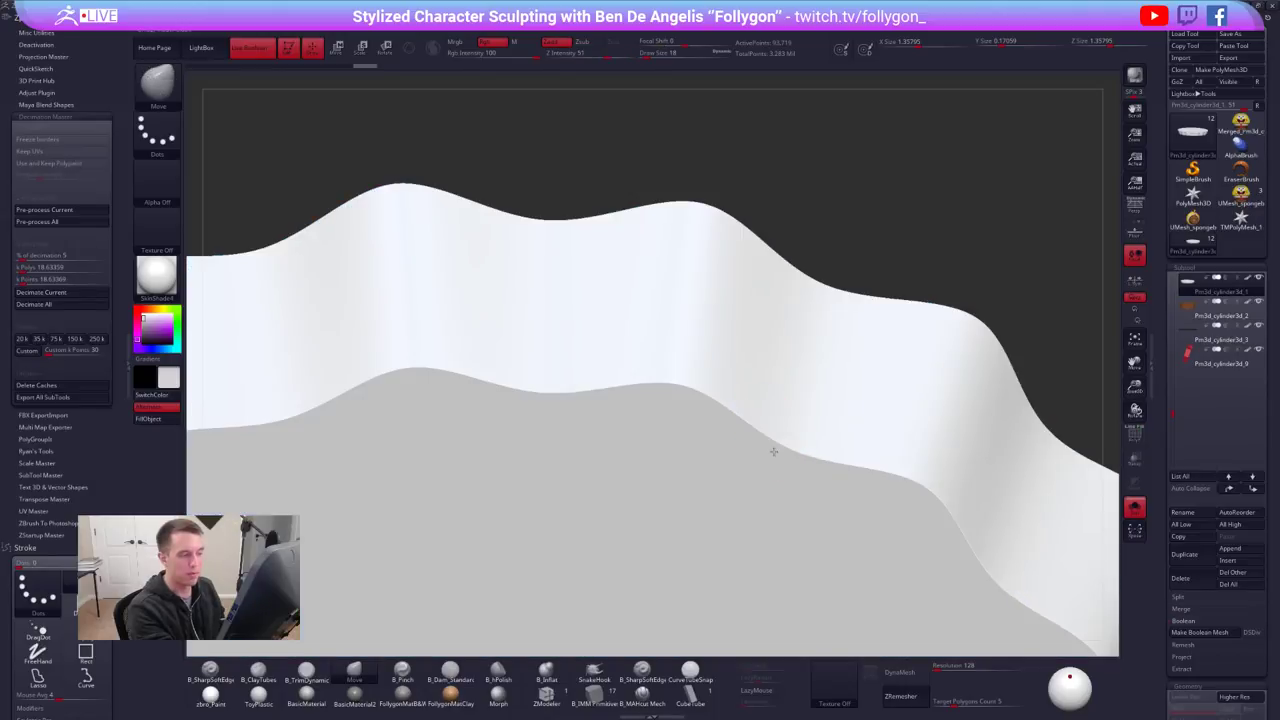
pyautogui.moveTo(772, 449); pyautogui.dragTo(769, 513, button='right')
pyautogui.hotkey('shift', 'f')
pyautogui.keyDown('ctrl'); pyautogui.moveTo(774, 443); pyautogui.dragTo(795, 436, button='right'); pyautogui.keyUp('ctrl')
pyautogui.moveTo(795, 436)
pyautogui.keyDown('alt'); pyautogui.mouseDown(button='right')
pyautogui.moveTo(789, 484)
pyautogui.moveTo(843, 466)
pyautogui.moveTo(686, 409)
pyautogui.moveTo(703, 426)
pyautogui.moveTo(683, 406)
pyautogui.moveTo(694, 397)
pyautogui.mouseUp(button='right'); pyautogui.keyUp('alt')
pyautogui.hotkey('ctrl', 'z')
pyautogui.hotkey('shift', 'f')
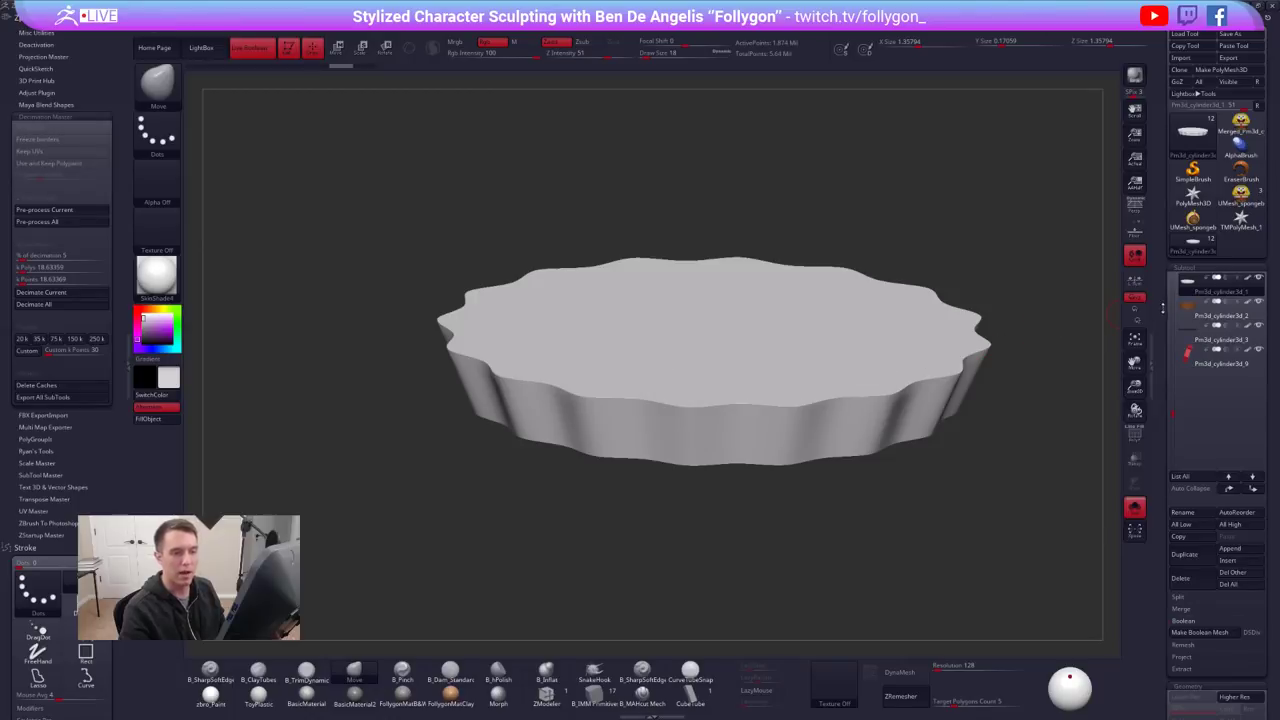
# Add fine surface noise to the shirt band with NoiseMaker and apply it to the mesh
pyautogui.scroll(-10, 1164, 316)
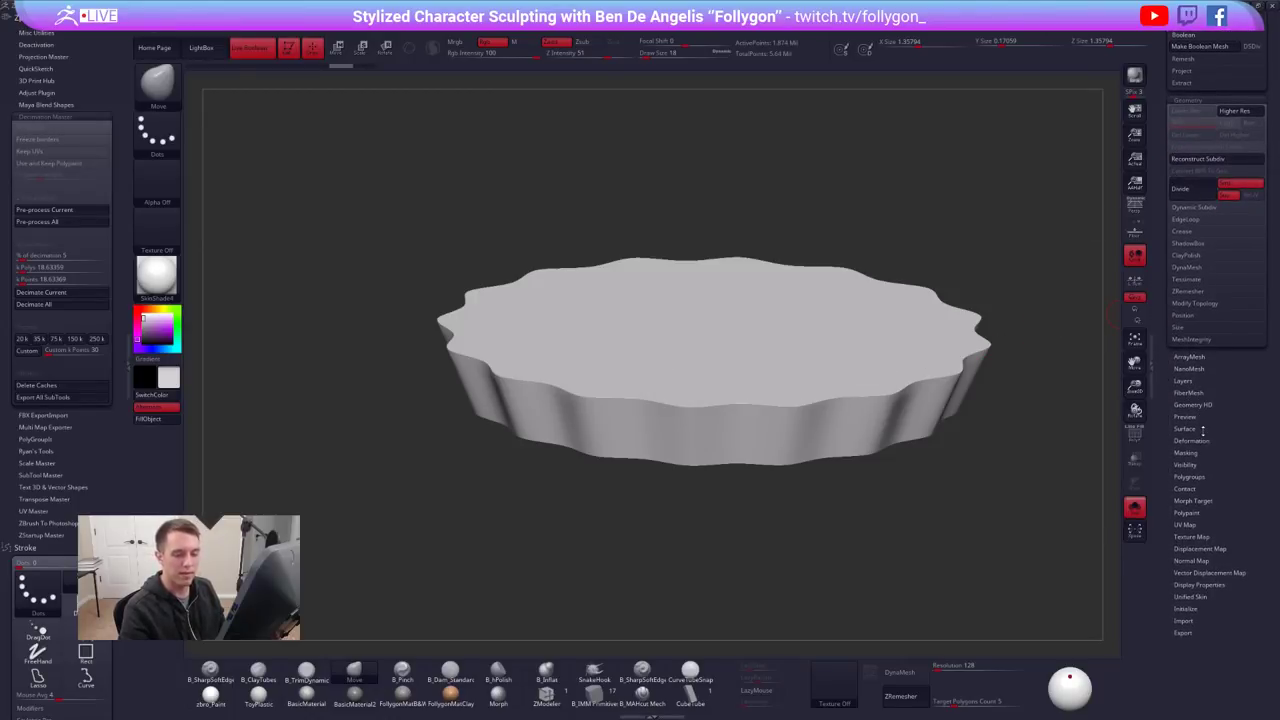
pyautogui.hotkey('shift', 'f')
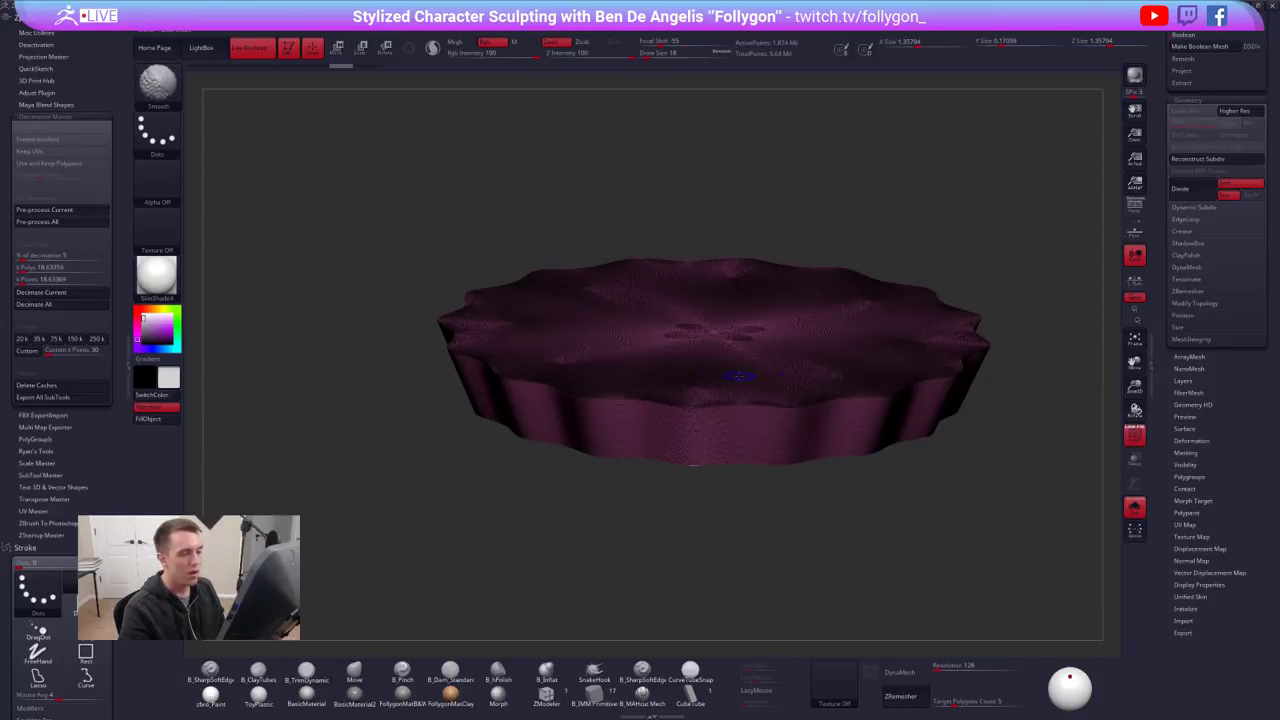
pyautogui.hotkey('shift', 'f')
pyautogui.click(1177, 428)
pyautogui.moveTo(1188, 414); pyautogui.dragTo(1188, 286)
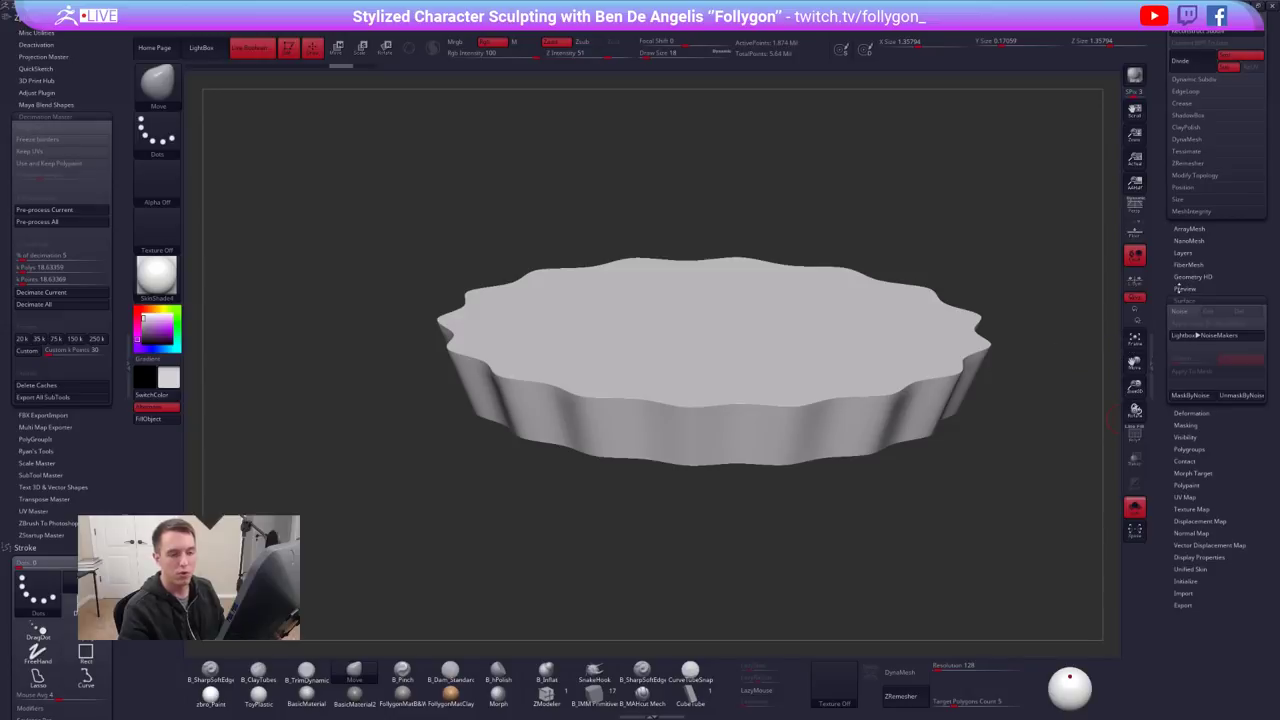
pyautogui.click(1181, 313)
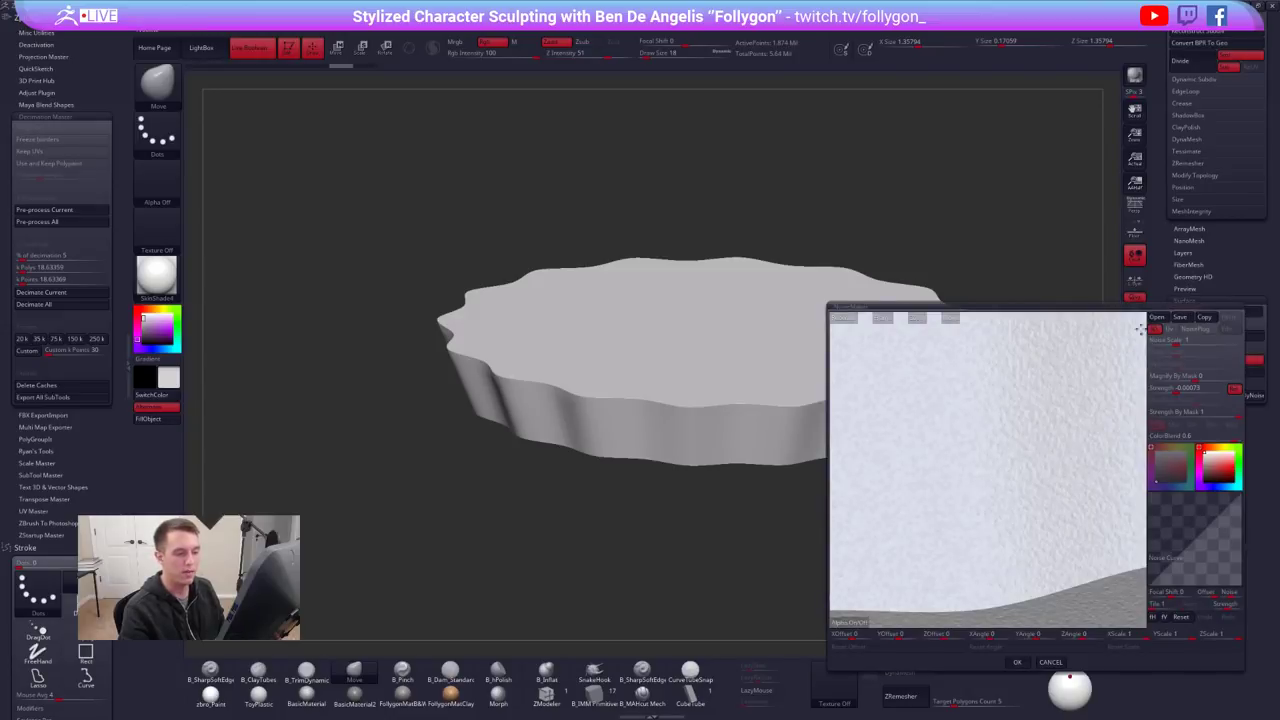
pyautogui.keyDown('alt'); pyautogui.moveTo(1011, 413); pyautogui.dragTo(868, 365); pyautogui.keyUp('alt')
pyautogui.moveTo(985, 450)
pyautogui.mouseDown()
pyautogui.moveTo(1053, 488)
pyautogui.moveTo(1030, 440)
pyautogui.moveTo(1060, 466)
pyautogui.moveTo(991, 446)
pyautogui.moveTo(1005, 465)
pyautogui.mouseUp()
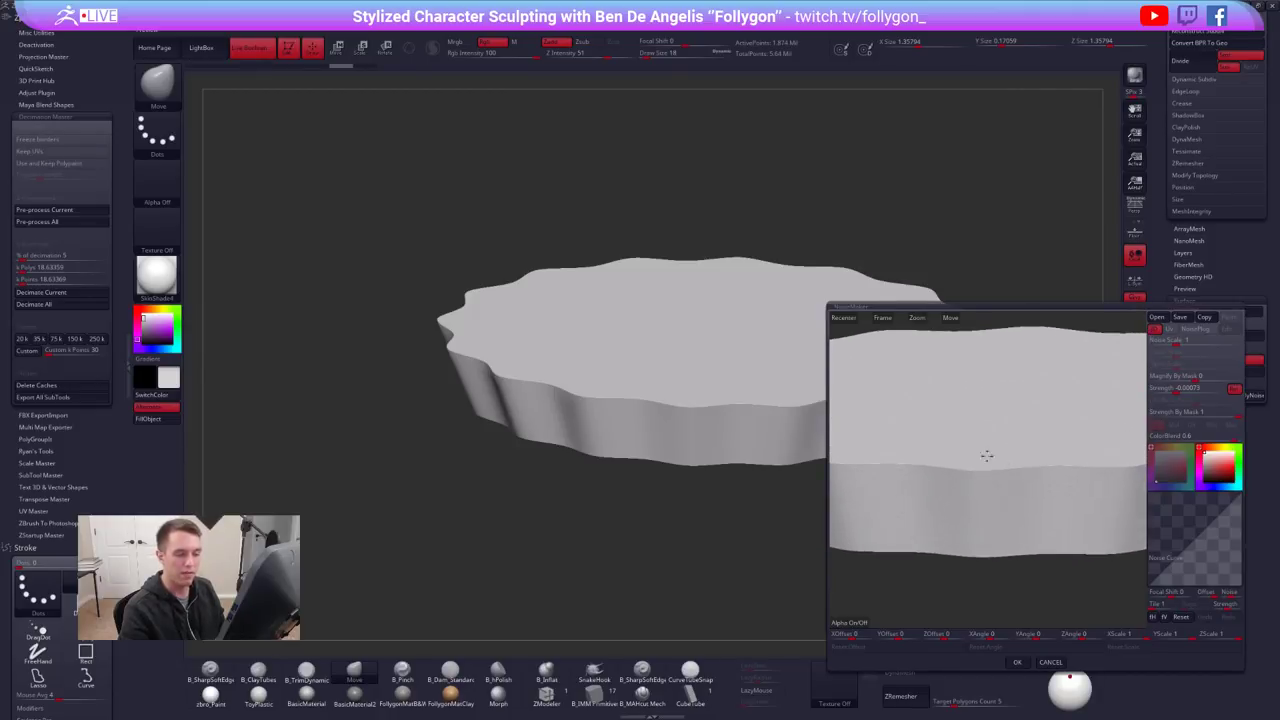
pyautogui.click(1017, 662)
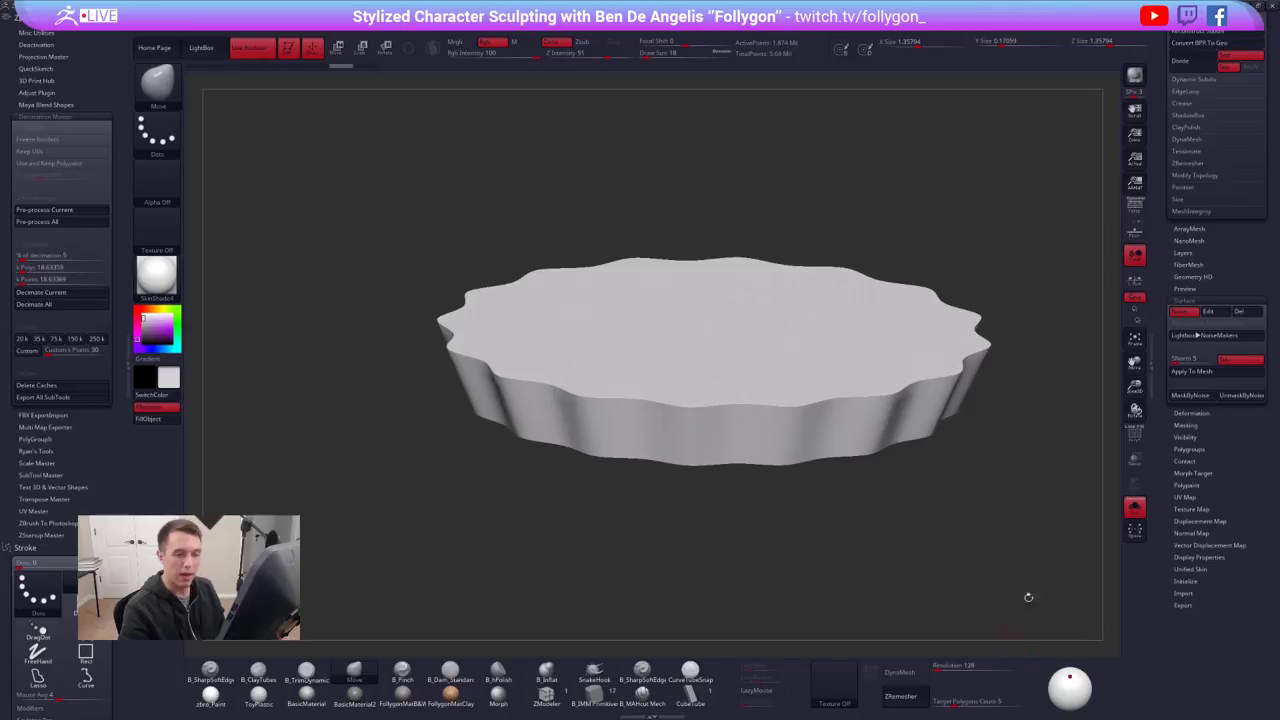
pyautogui.click(1190, 374)
pyautogui.moveTo(1191, 291); pyautogui.dragTo(1179, 506)
# Check the noised shirt band in the full model, isolate it again, and select the B_Standard brush with Mrgb enabled
pyautogui.hotkey('alt', 's')
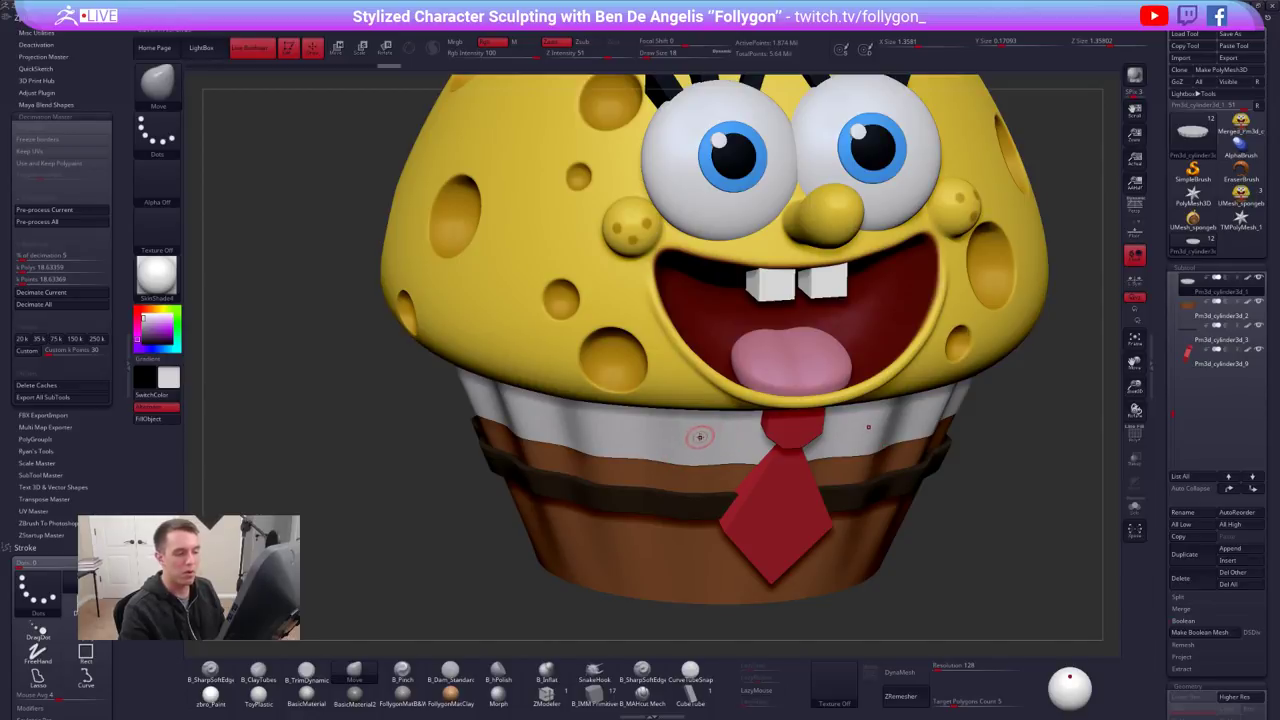
pyautogui.hotkey('alt', 's')
pyautogui.keyDown('alt'); pyautogui.moveTo(730, 453); pyautogui.dragTo(750, 461, button='right'); pyautogui.keyUp('alt')
pyautogui.press('f')
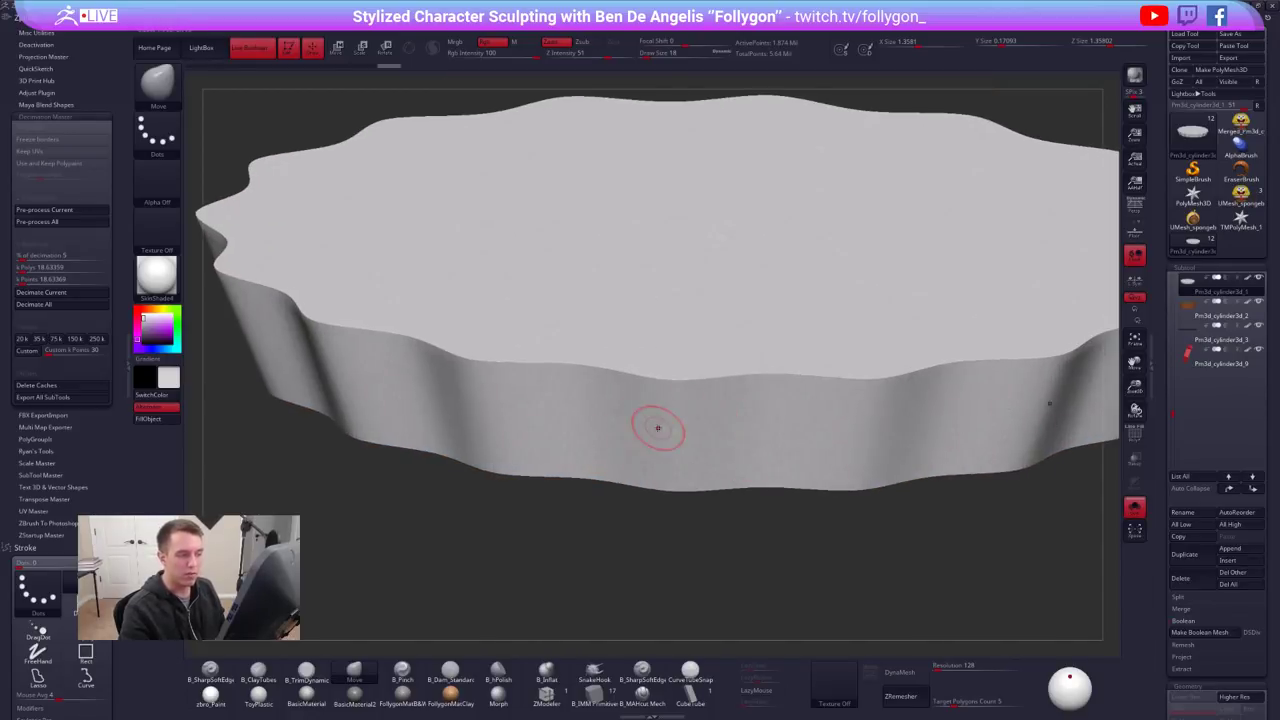
pyautogui.press('1')
pyautogui.click(458, 43)
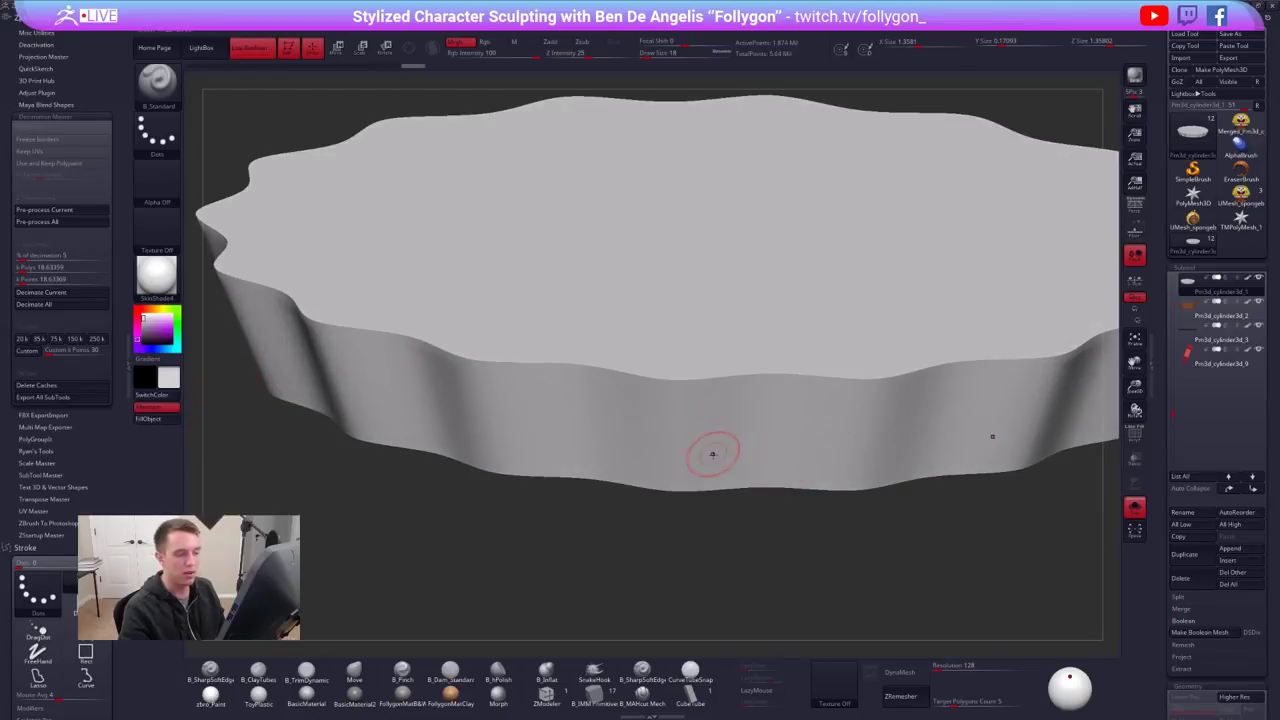
# Examine the noised shirt band's surface, comparing the isolated view with the complete SpongeBob cupcake
pyautogui.hotkey('ctrl', 'shift')
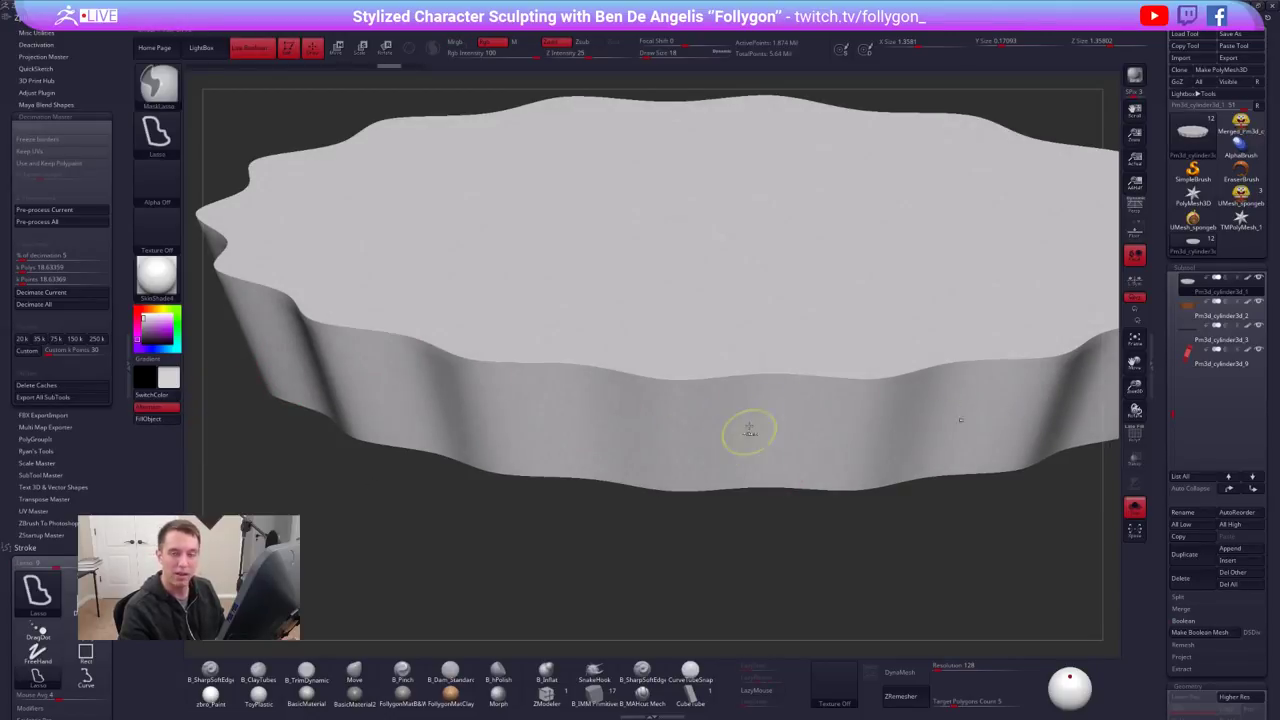
pyautogui.moveTo(769, 435); pyautogui.dragTo(760, 423, button='right')
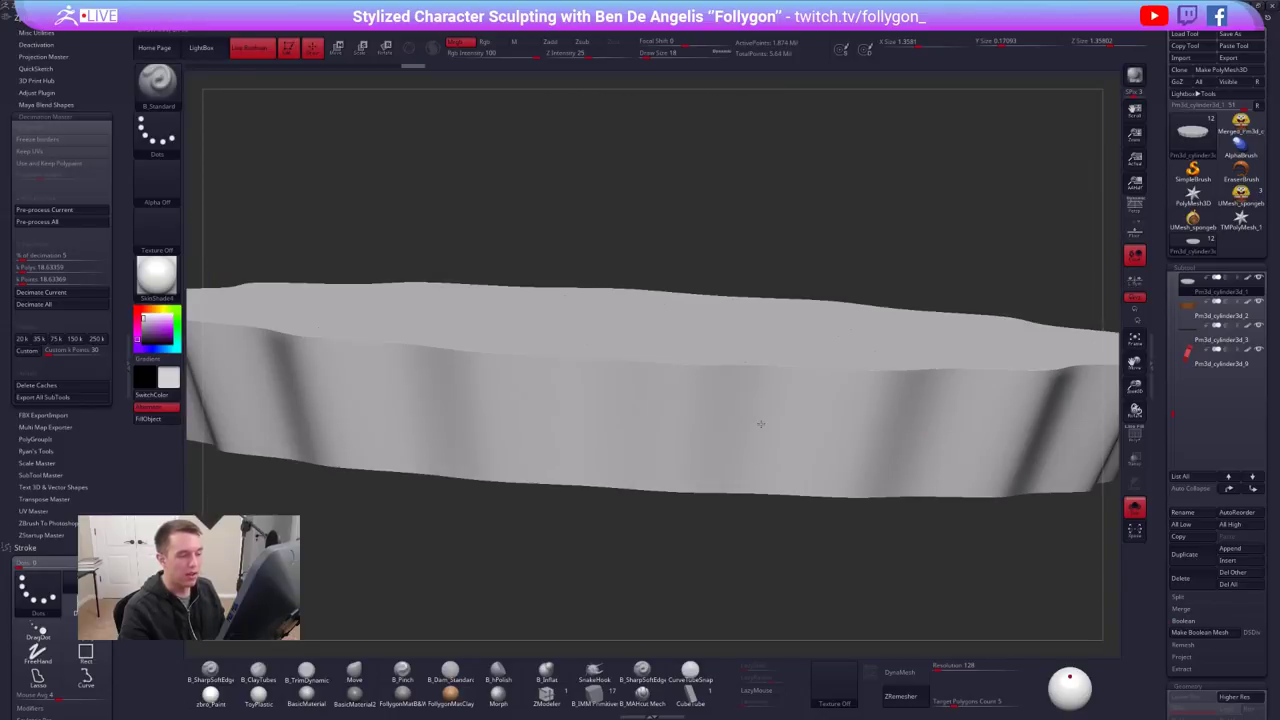
pyautogui.hotkey('shift', 's')
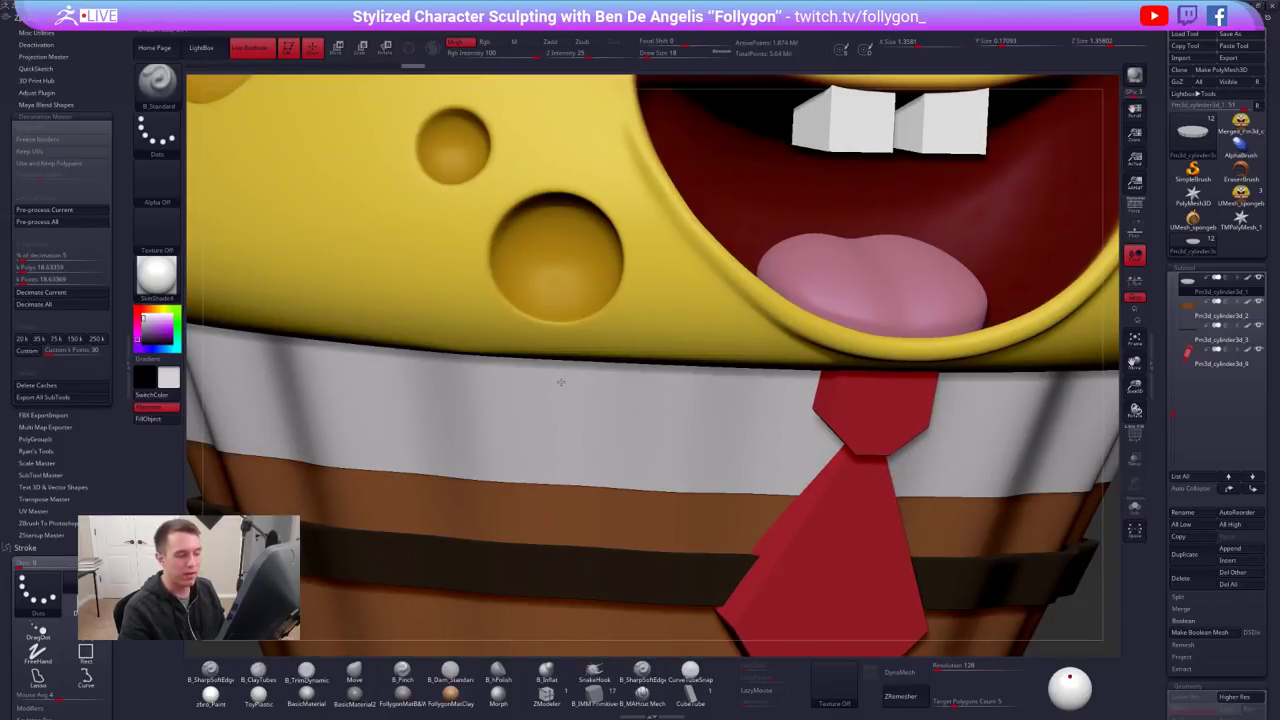
pyautogui.press('f')
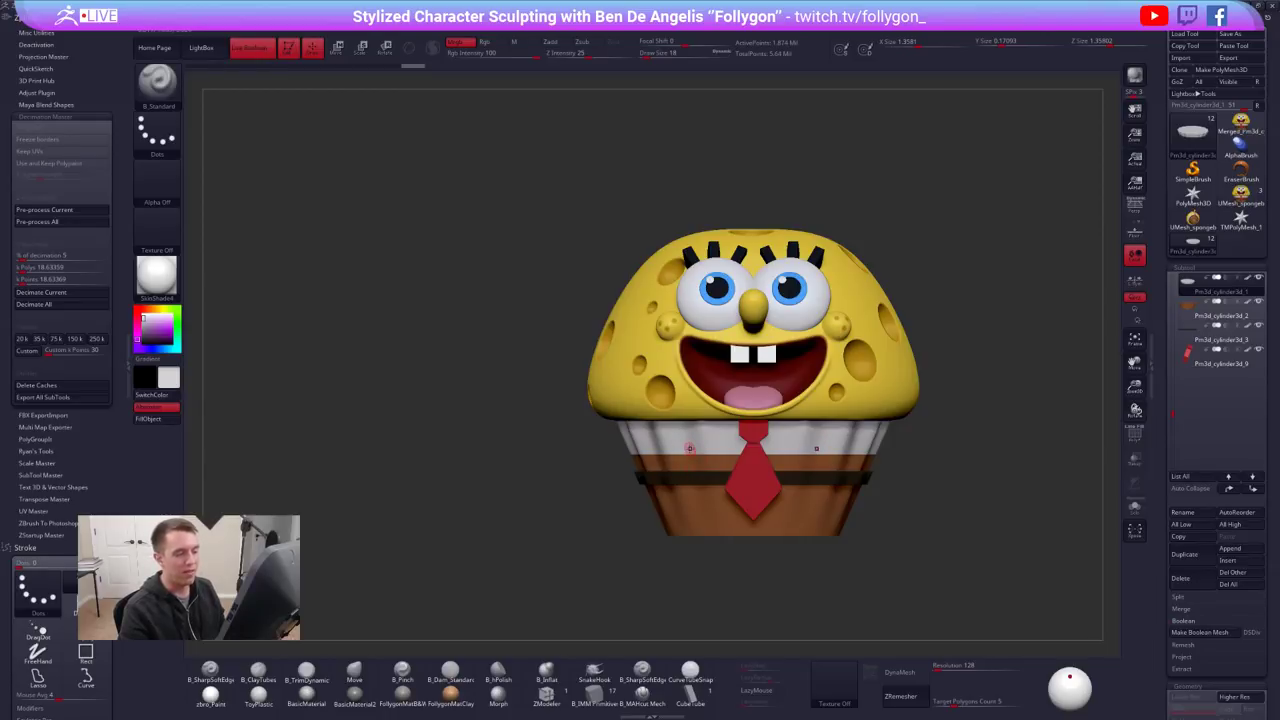
pyautogui.hotkey('ctrl', 'alt', 's')
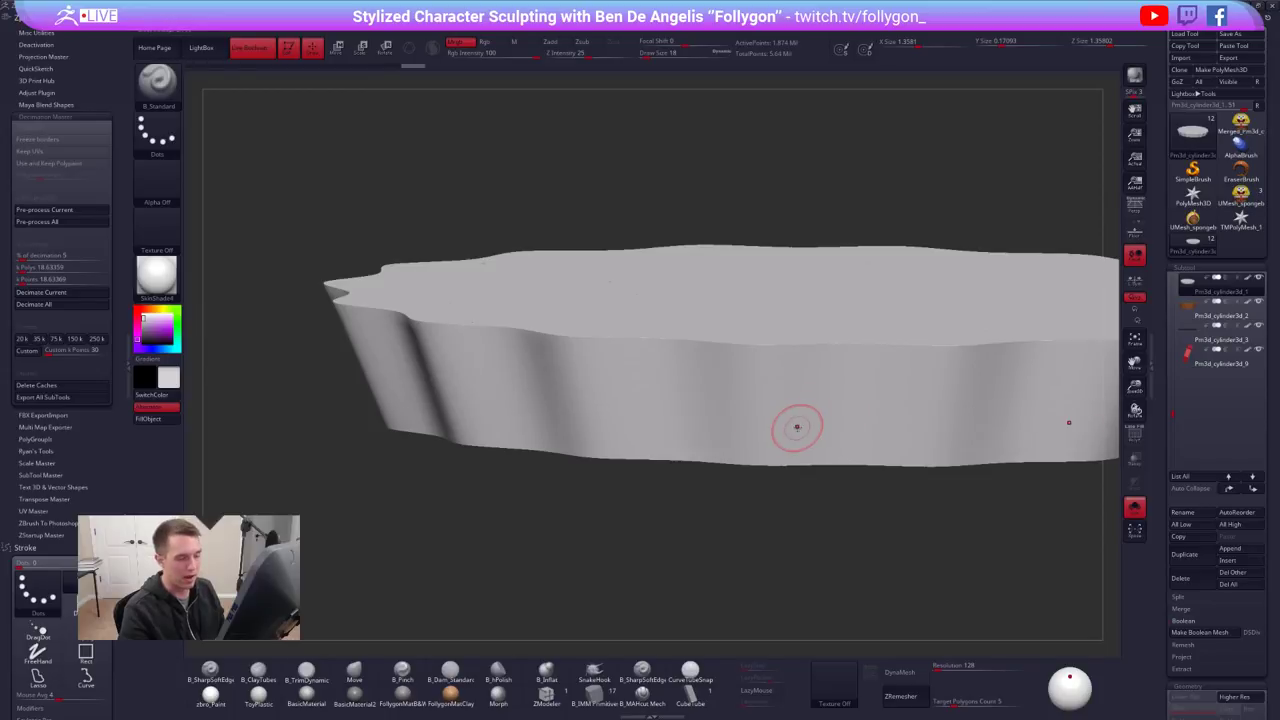
pyautogui.press('f')
pyautogui.hotkey('ctrl', 'alt', 's')
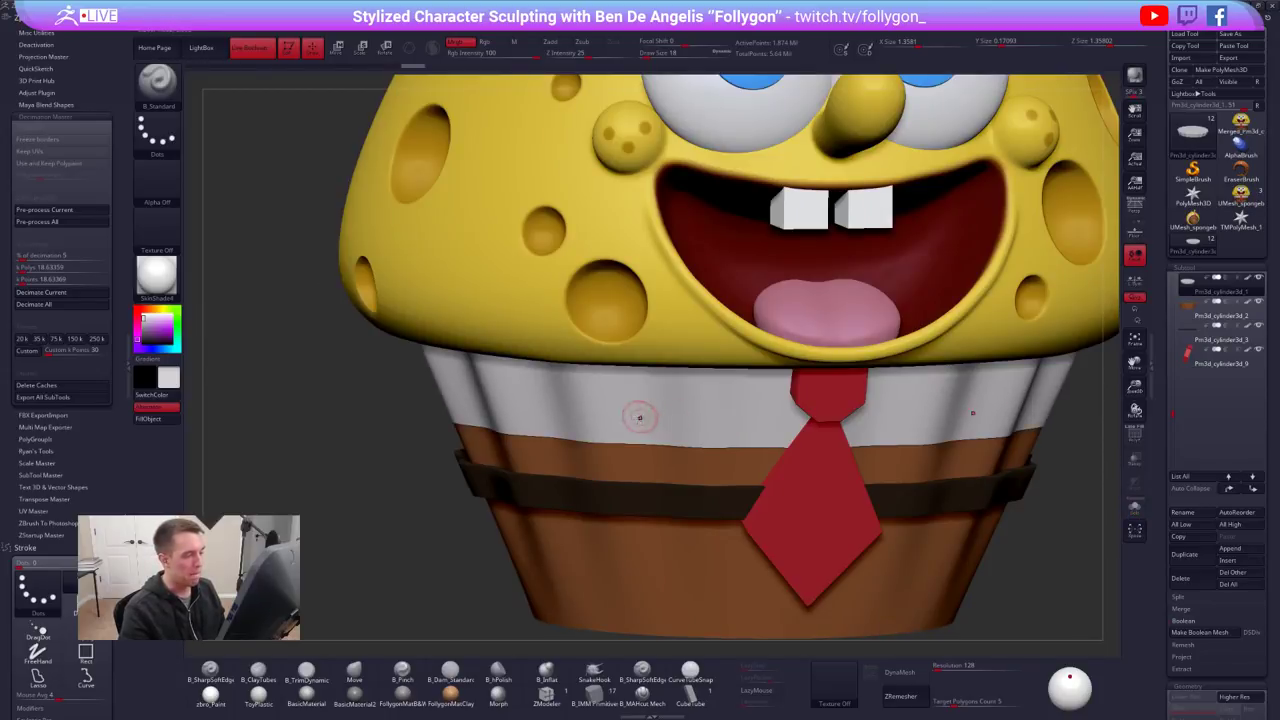
pyautogui.press('shift')
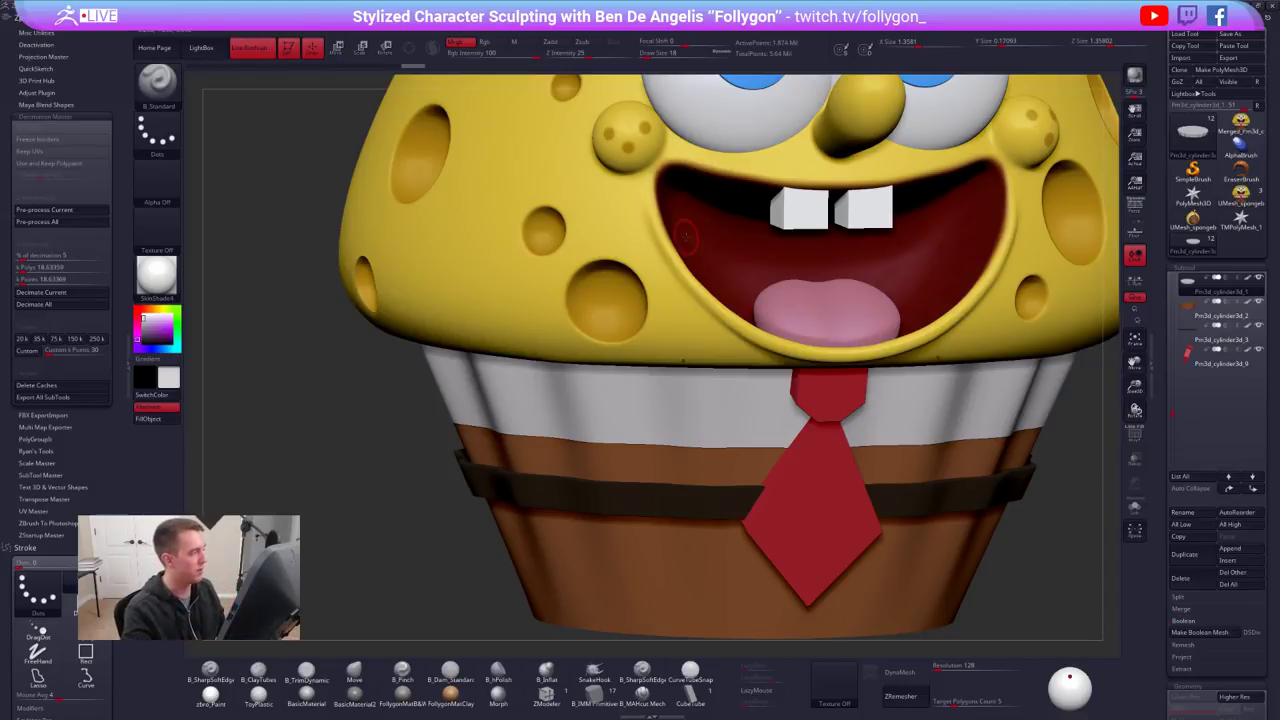
pyautogui.hotkey('ctrl', 'alt', 's')
# Pre-process the isolated, noised shirt band with Decimation Master and decimate it to 5%
pyautogui.click(79, 209)
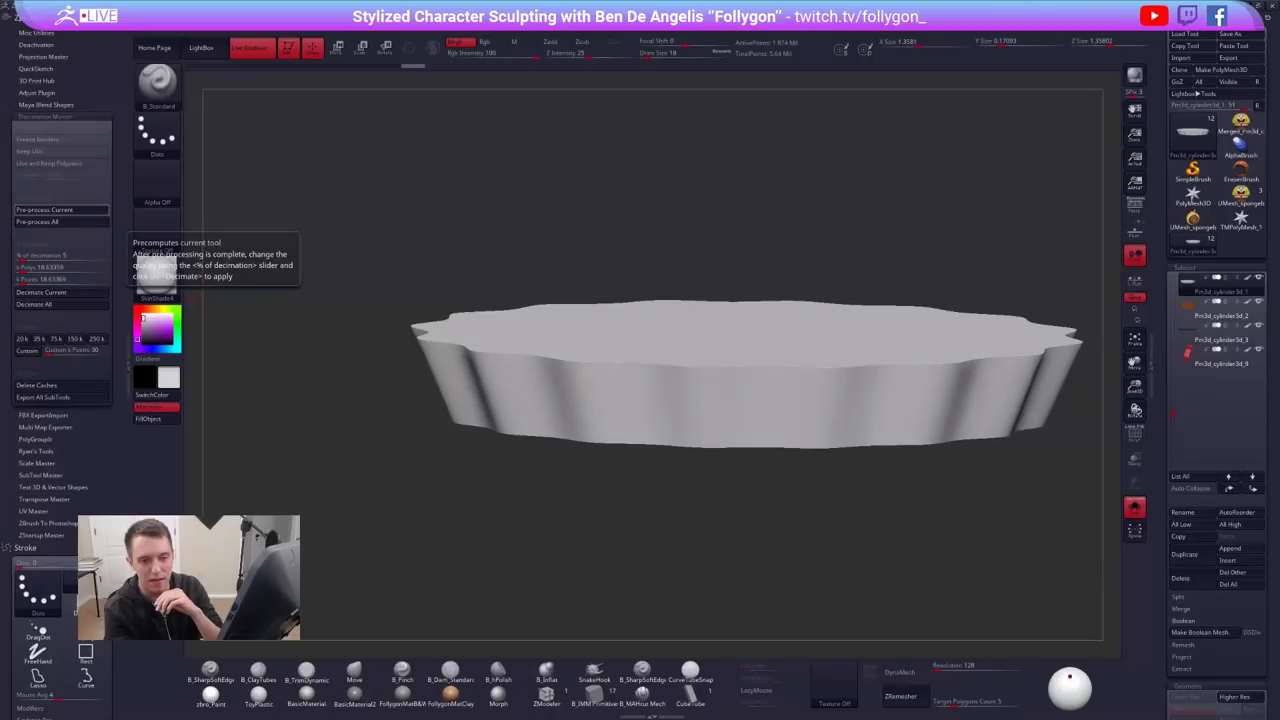
pyautogui.keyDown('alt'); pyautogui.moveTo(737, 219); pyautogui.dragTo(645, 240); pyautogui.keyUp('alt')
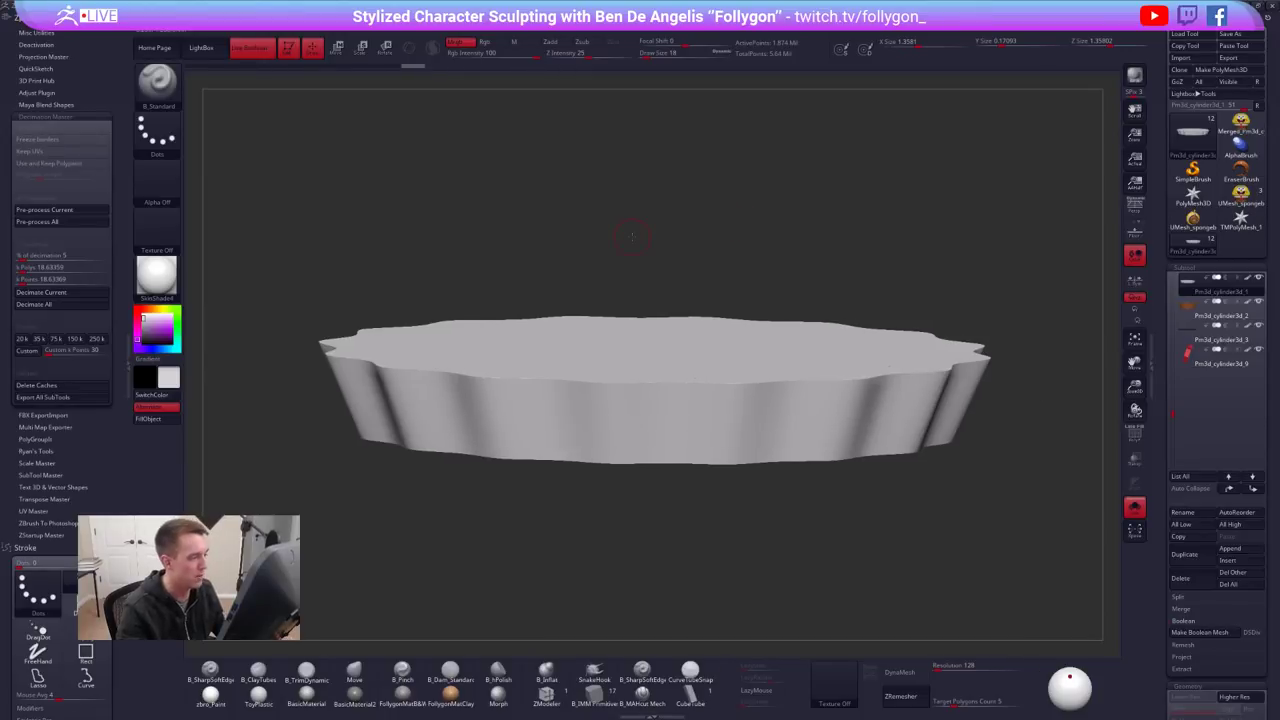
pyautogui.hotkey('shift', 'f')
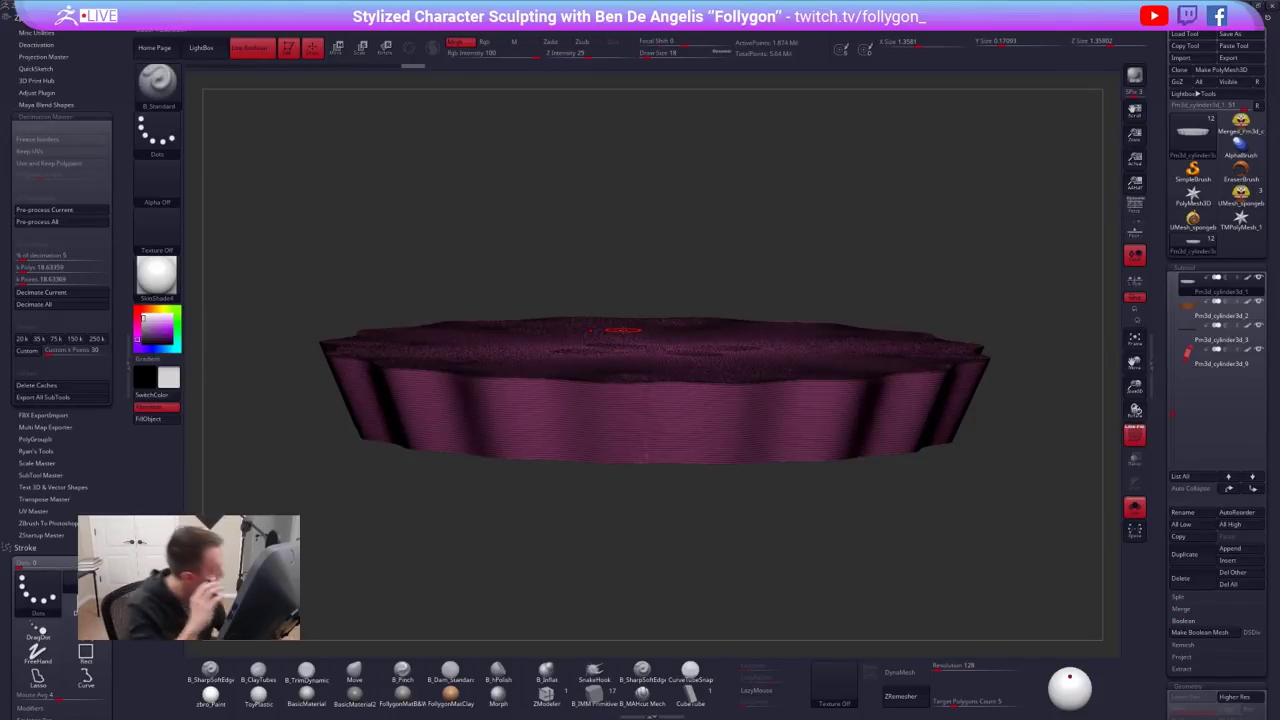
pyautogui.click(81, 295)
pyautogui.moveTo(703, 491); pyautogui.dragTo(696, 554)
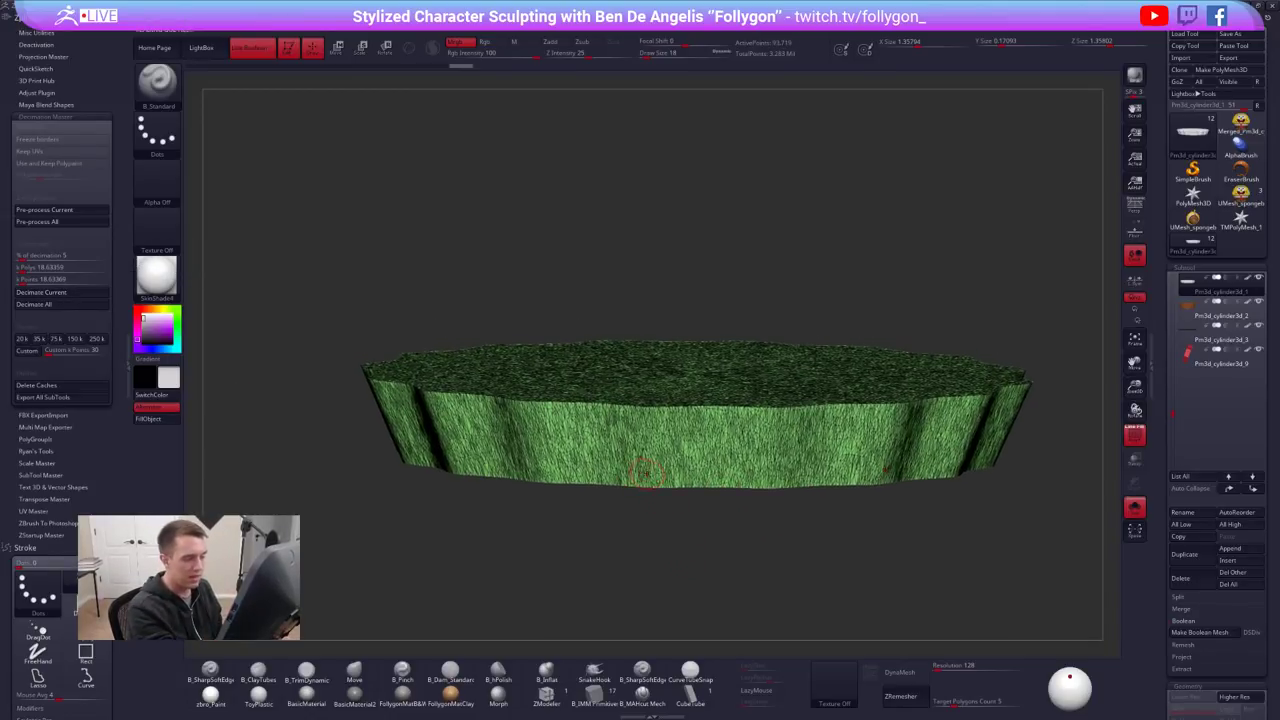
# Examine the decimated shirt band's triangle distribution and smooth shading on its cap and side walls, alone and within the full model
pyautogui.keyDown('ctrl'); pyautogui.moveTo(645, 473); pyautogui.dragTo(638, 504, button='right'); pyautogui.keyUp('ctrl')
pyautogui.hotkey('shift', 'f')
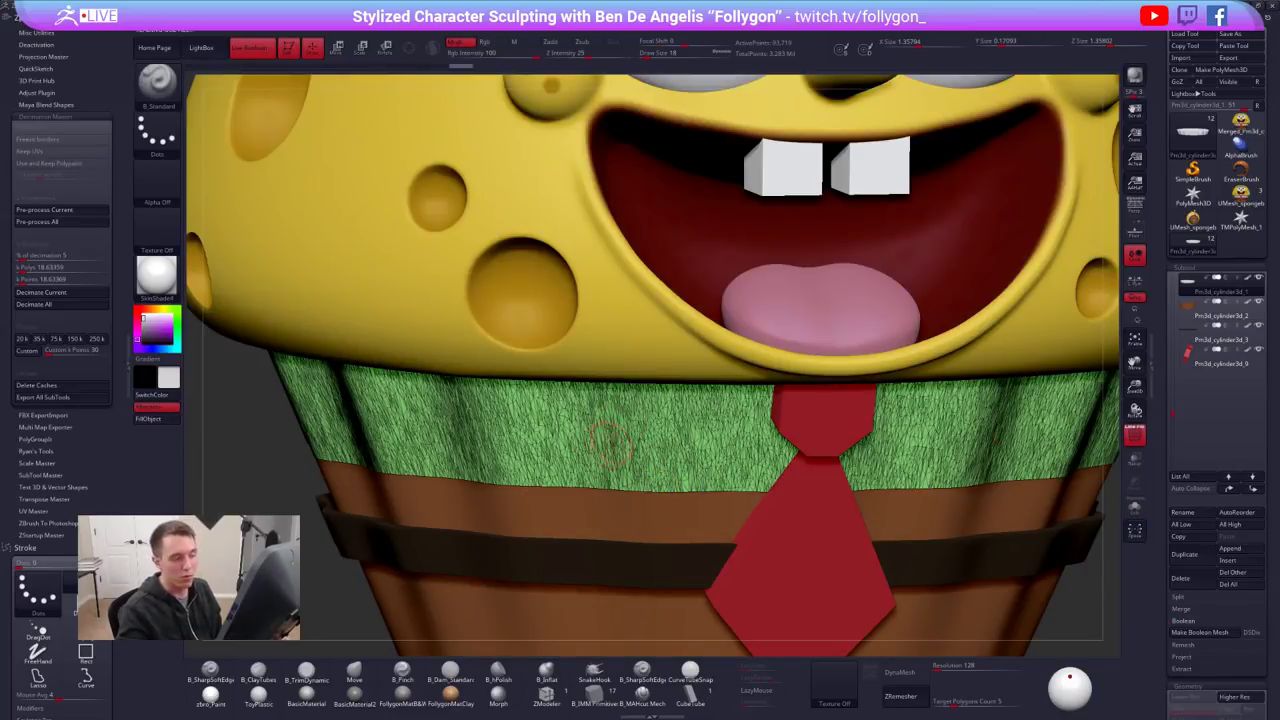
pyautogui.hotkey('alt', 's')
pyautogui.hotkey('shift', 'f')
pyautogui.moveTo(622, 436); pyautogui.dragTo(640, 506, button='right')
pyautogui.hotkey('shift', 'f')
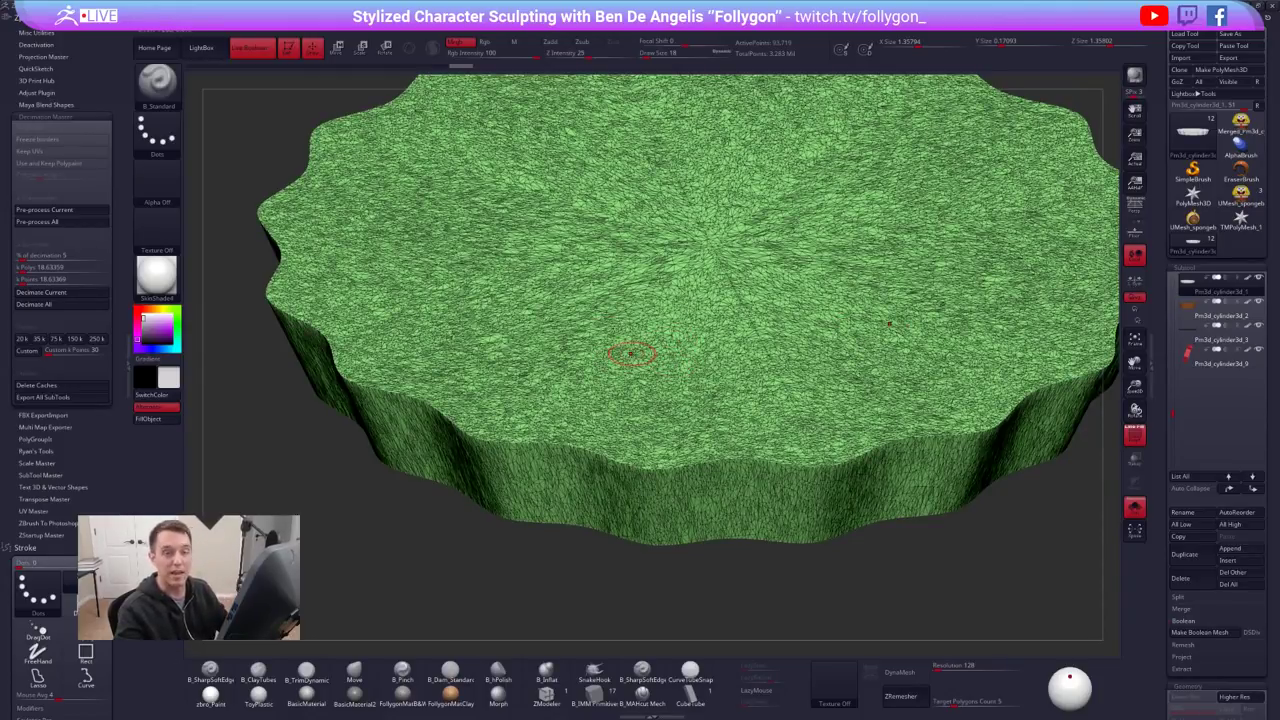
pyautogui.hotkey('shift', 'f')
pyautogui.moveTo(681, 457); pyautogui.dragTo(679, 416, button='right')
pyautogui.hotkey('shift', 'f')
pyautogui.hotkey('shift', 'f')
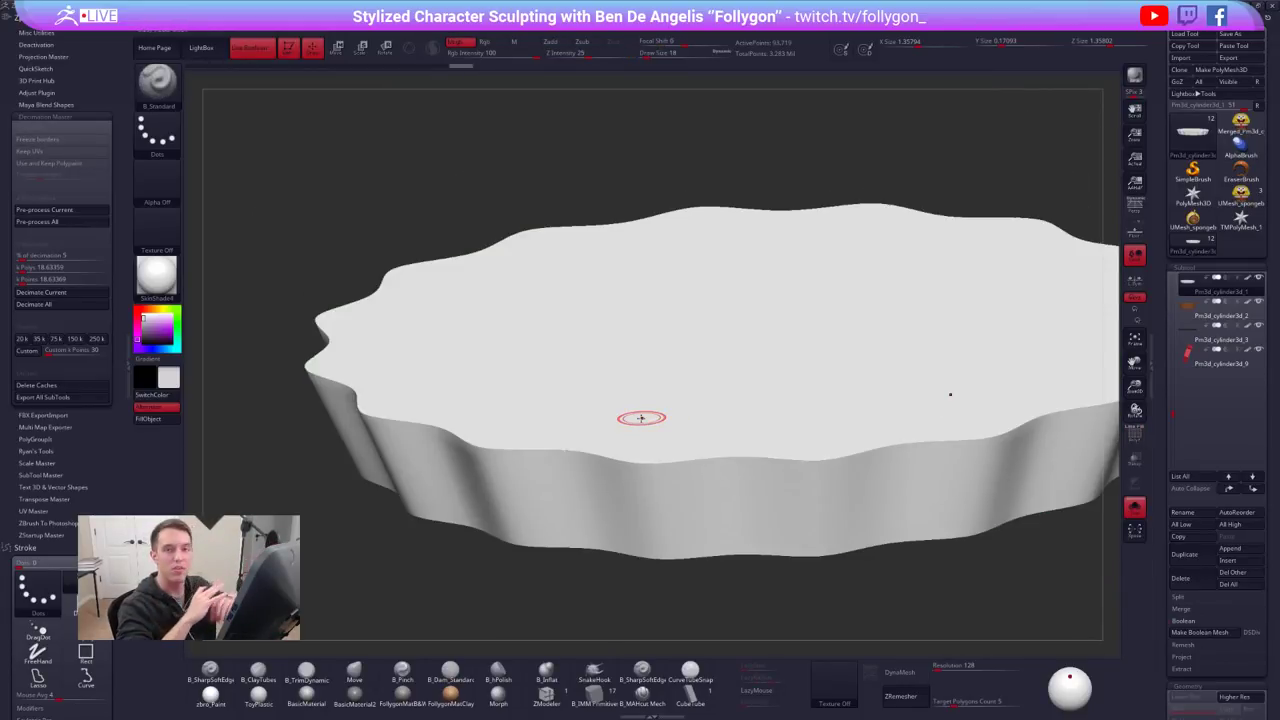
pyautogui.moveTo(641, 417); pyautogui.dragTo(773, 539)
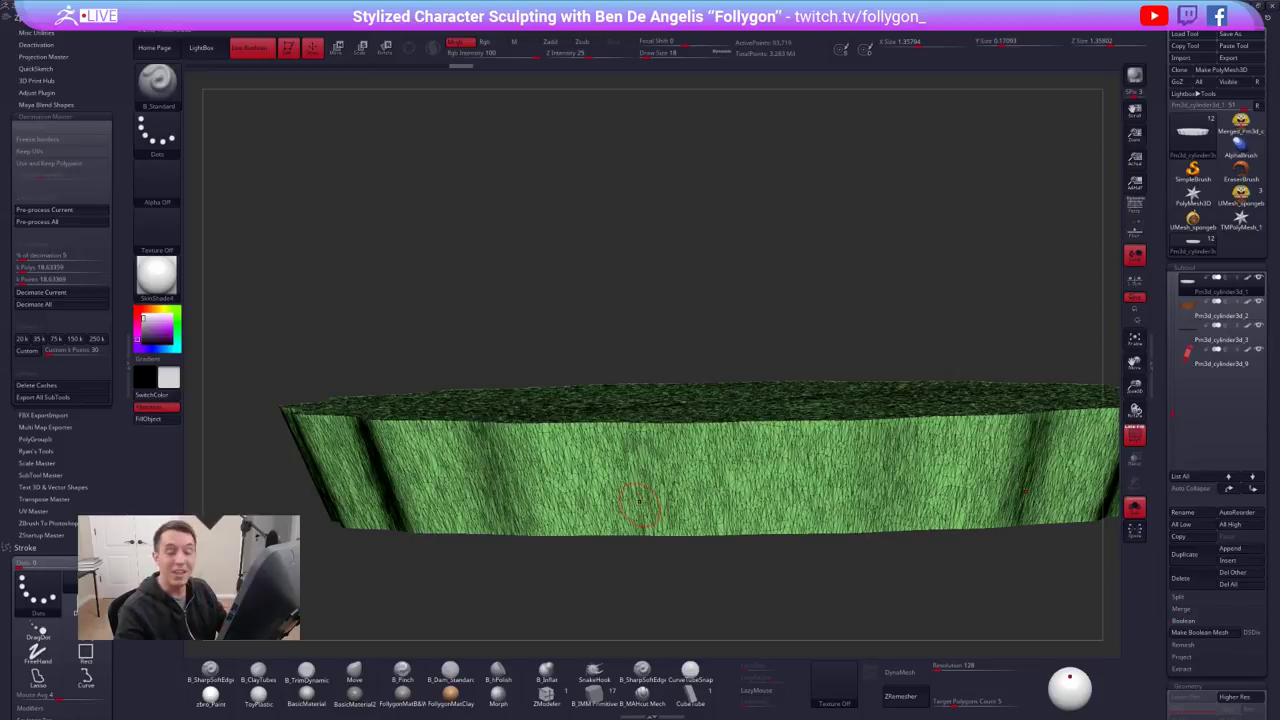
pyautogui.hotkey('shift', 'f')
pyautogui.moveTo(637, 516)
pyautogui.mouseDown(button='right')
pyautogui.moveTo(641, 473)
pyautogui.moveTo(648, 521)
pyautogui.mouseUp(button='right')
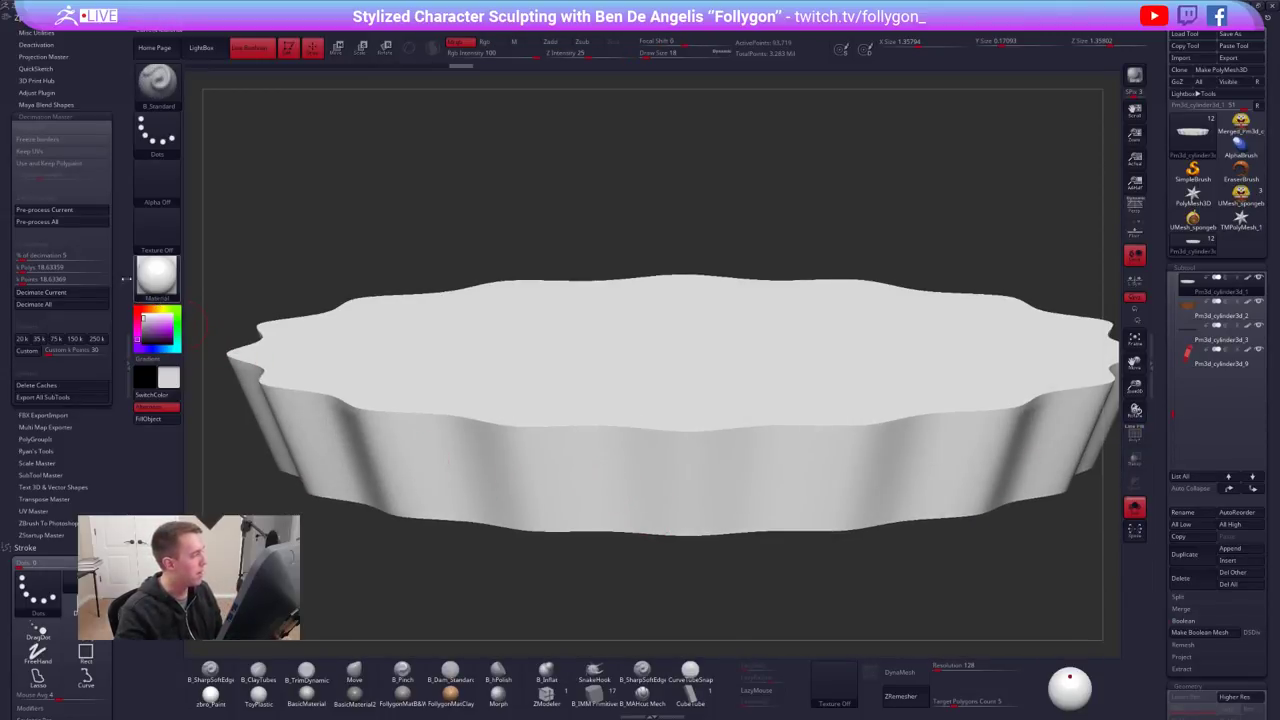
# Set the decimation percentage to 15, decimate the shirt band again, and check its wireframe and shading
pyautogui.click(88, 257)
pyautogui.write('15')
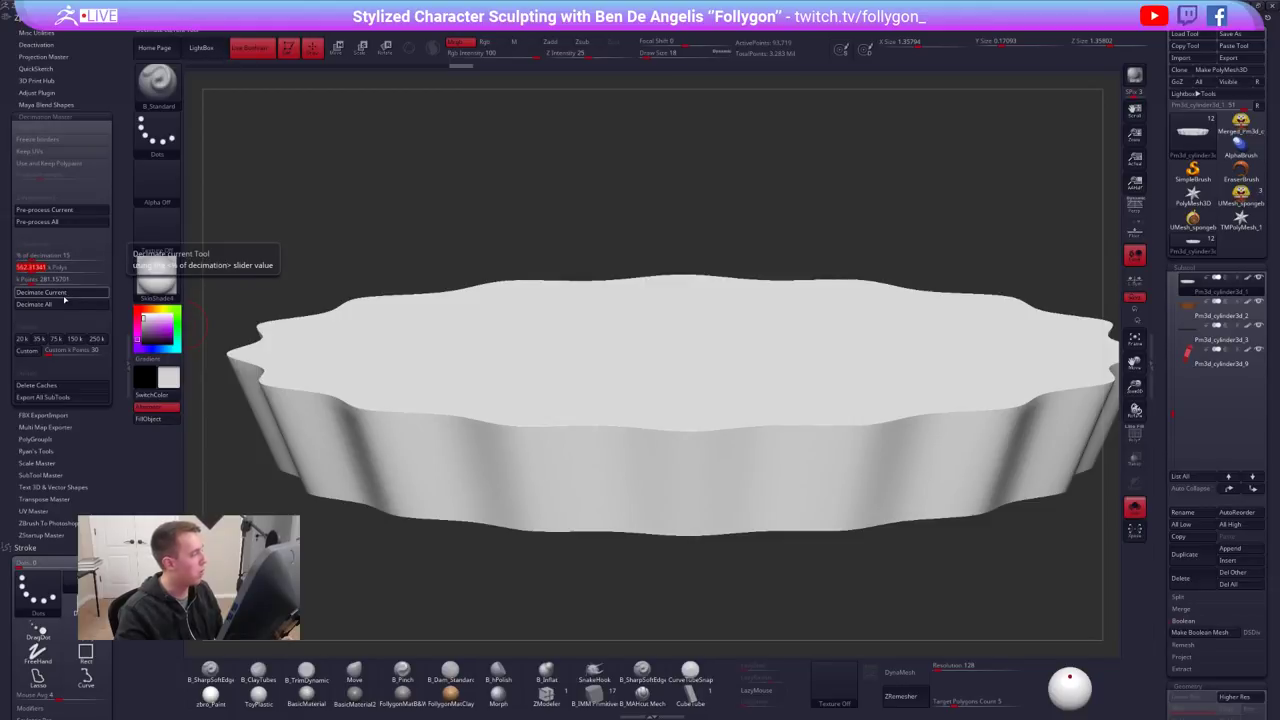
pyautogui.click(65, 297)
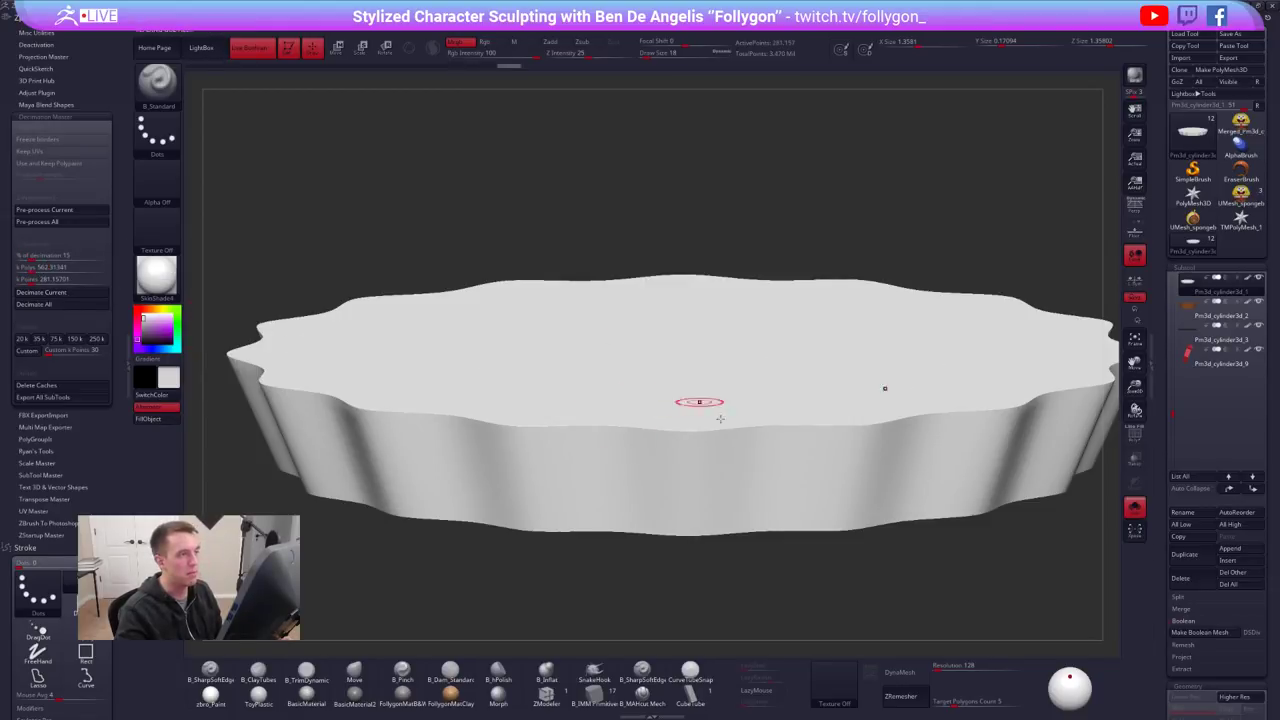
pyautogui.hotkey('shift', 'f')
pyautogui.hotkey('shift', 'f')
pyautogui.hotkey('shift', 'f')
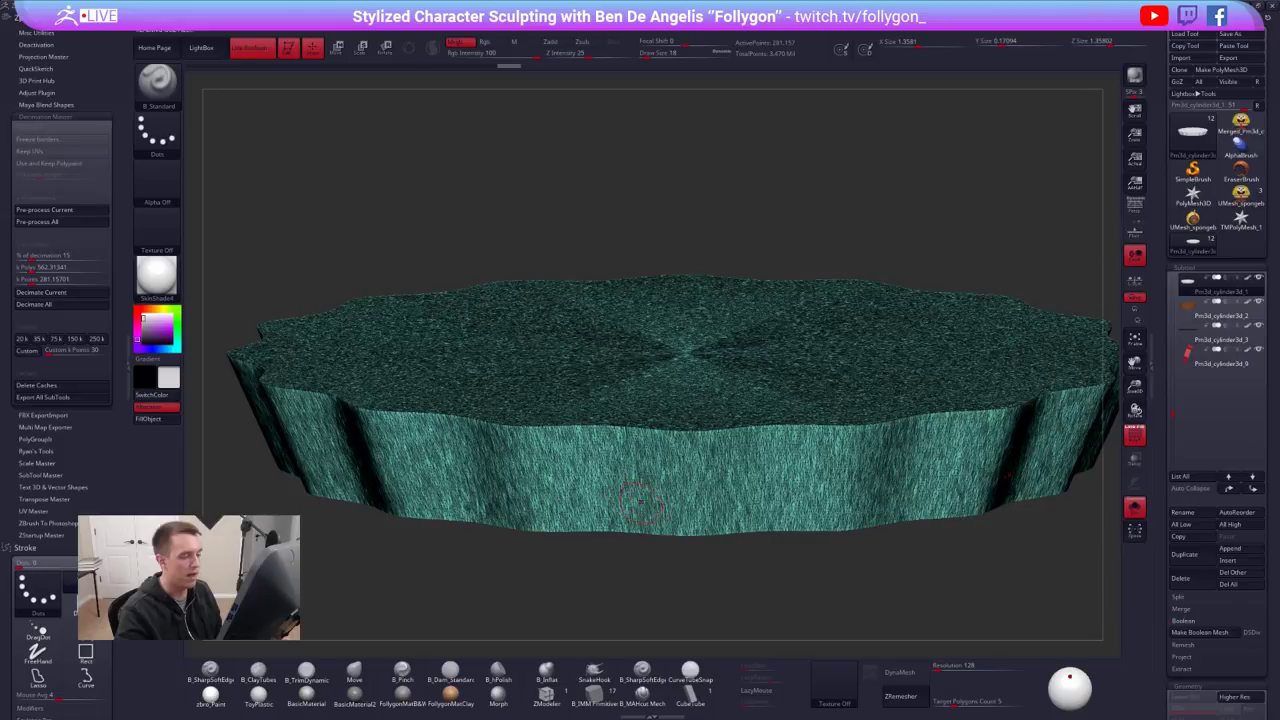
pyautogui.hotkey('shift', 'f')
pyautogui.moveTo(674, 503)
pyautogui.mouseDown(button='right')
pyautogui.moveTo(672, 481)
pyautogui.moveTo(666, 502)
pyautogui.mouseUp(button='right')
pyautogui.hotkey('alt', 's')
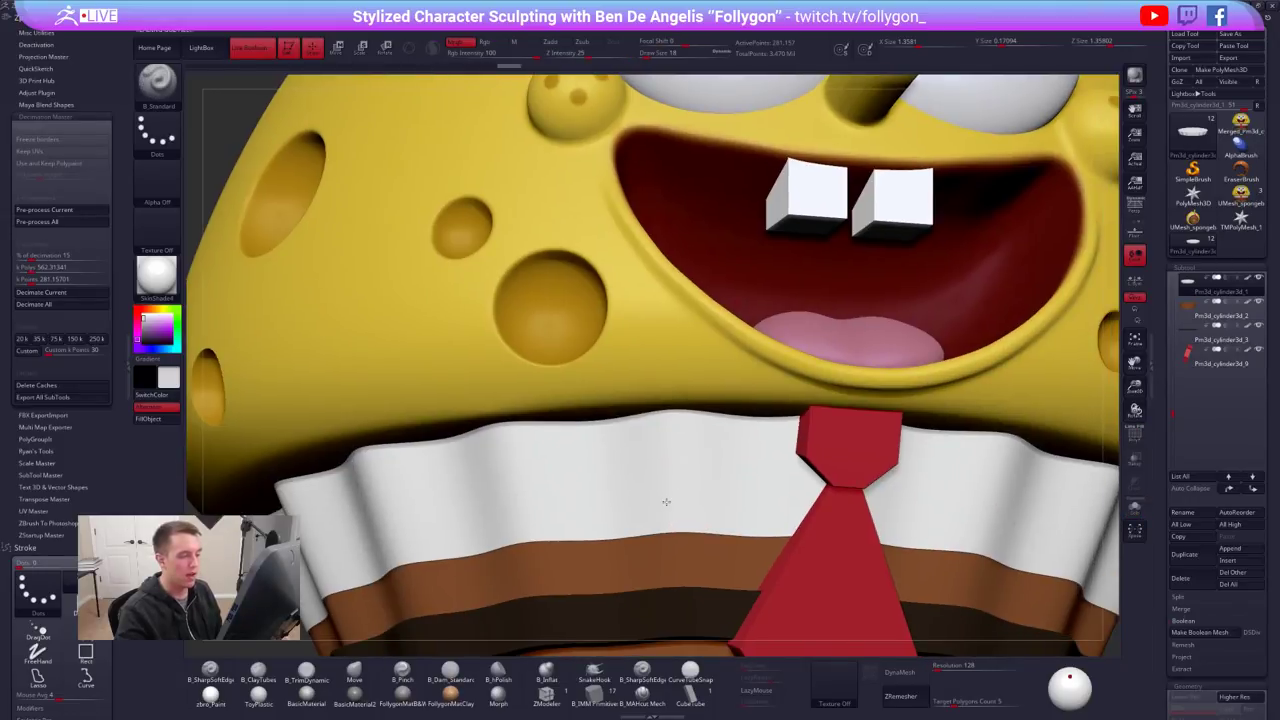
pyautogui.press('f')
# Select the brown cupcake base subtool and display its wireframe
pyautogui.keyDown('alt'); pyautogui.click(692, 535); pyautogui.keyUp('alt')
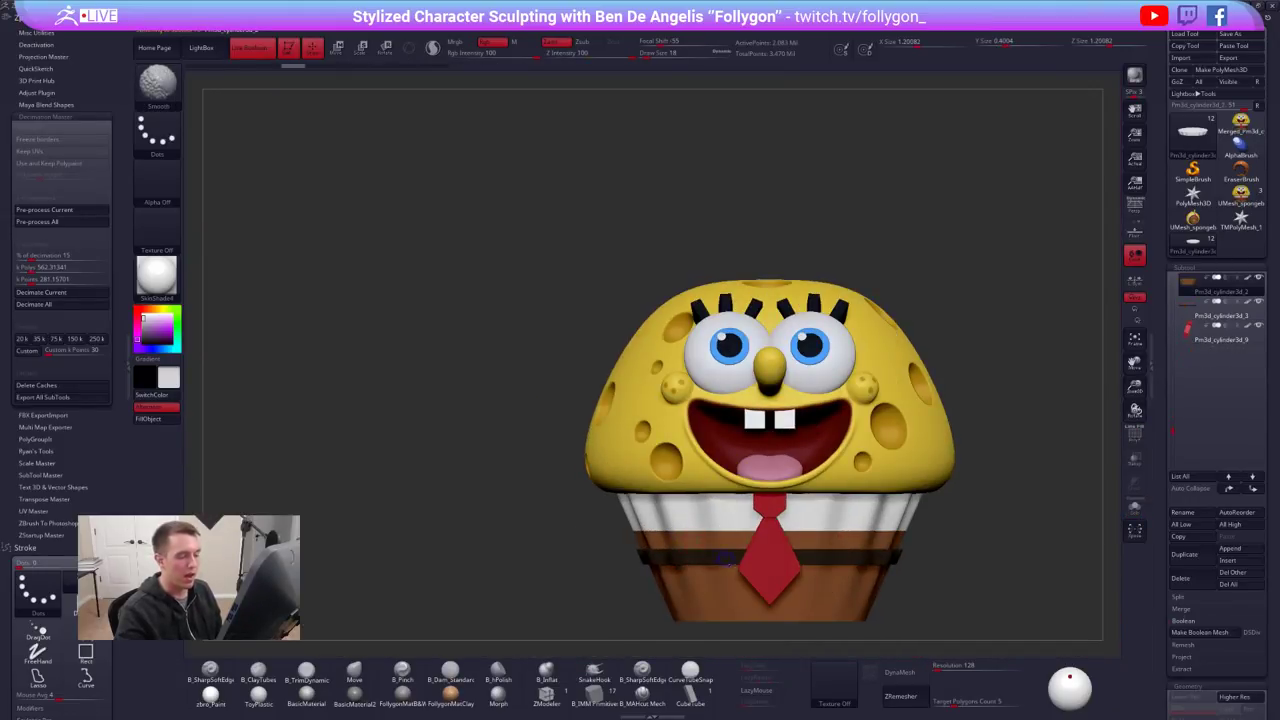
pyautogui.hotkey('shift', 'f')
pyautogui.keyDown('alt'); pyautogui.moveTo(692, 535); pyautogui.dragTo(664, 449, button='right'); pyautogui.keyUp('alt')
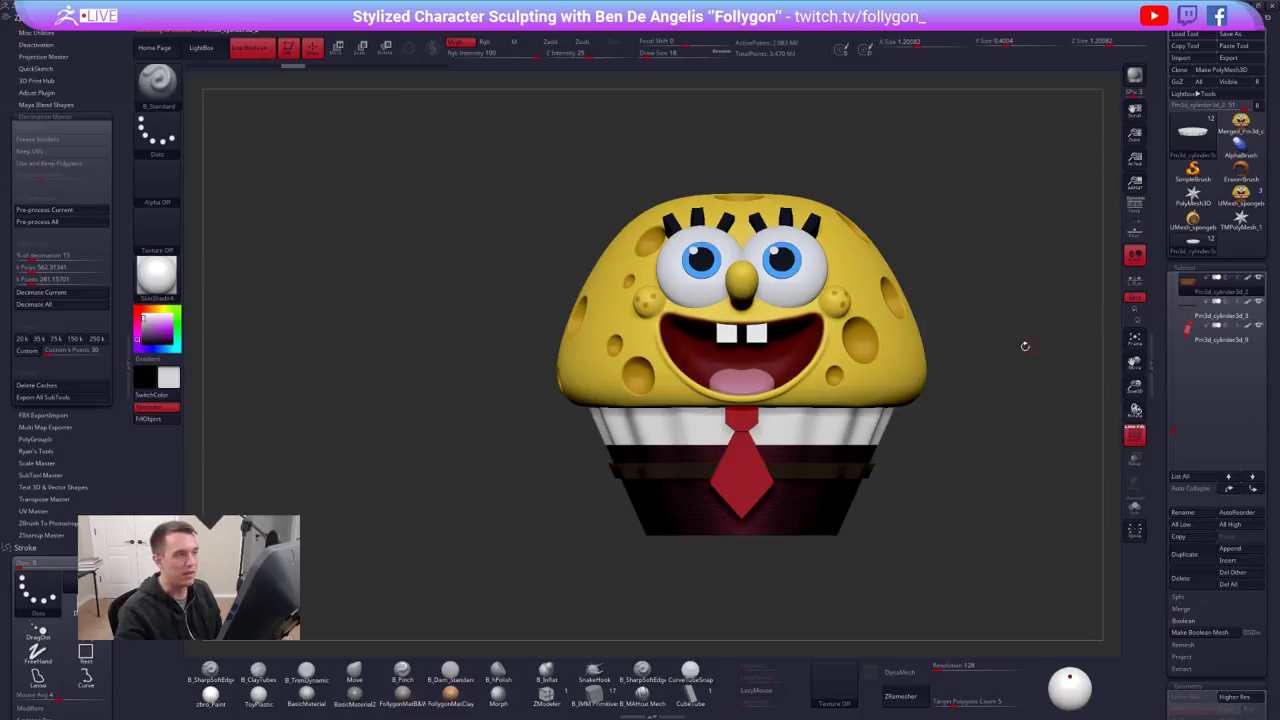
pyautogui.hotkey('ctrl', 'shift')
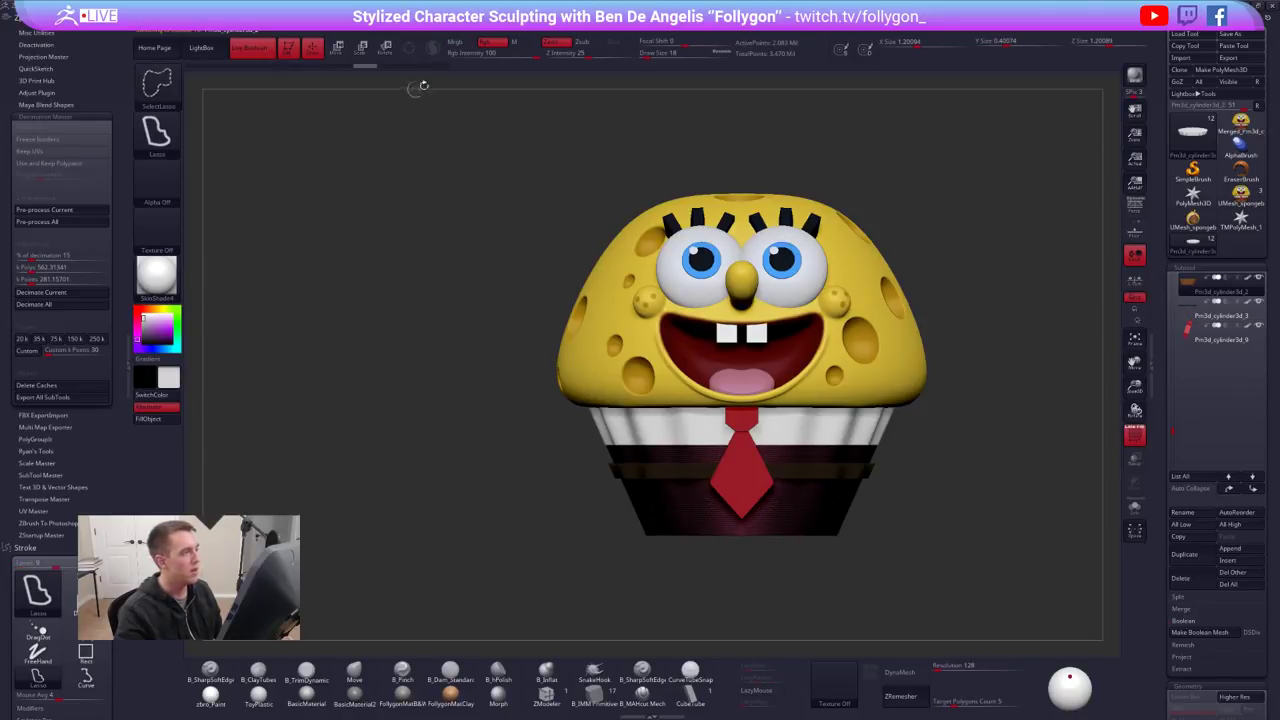
# Restore the brown cupcake base's decimated state from its undo history and inspect its wireframe alone and within the full model
pyautogui.click(413, 67)
pyautogui.hotkey('ctrl', 'shift', 'z')
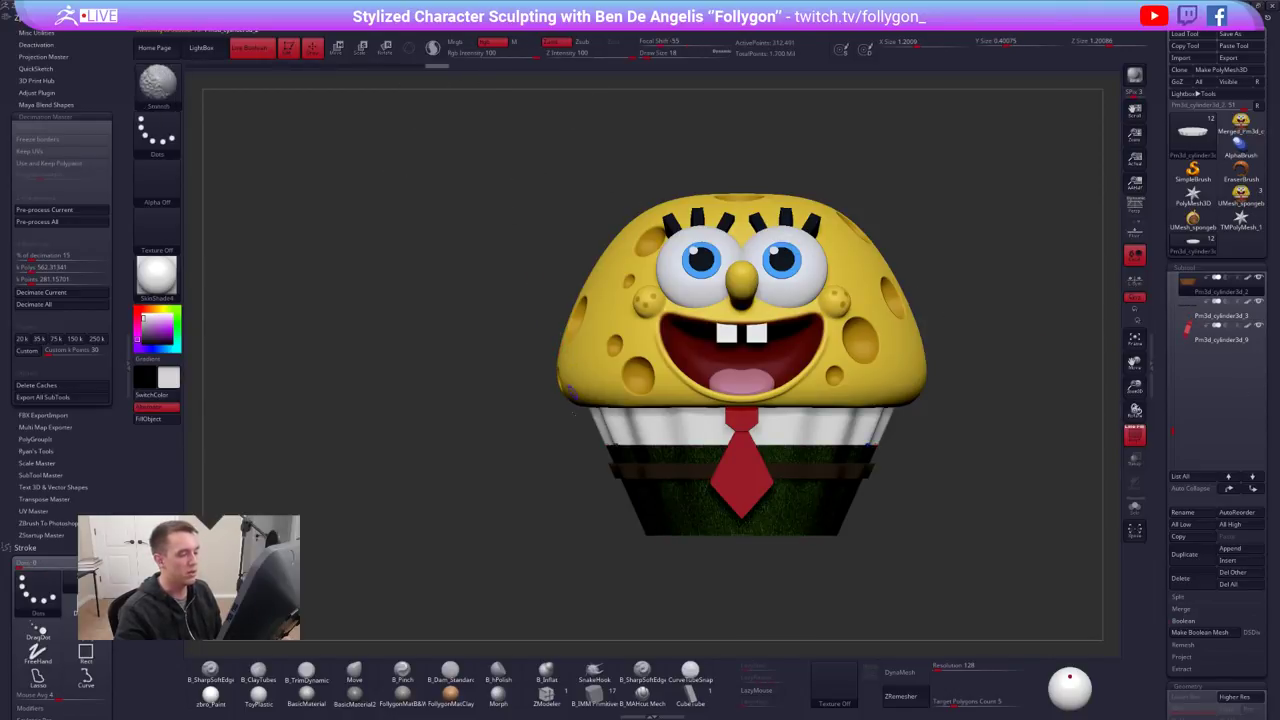
pyautogui.hotkey('shift', 'f')
pyautogui.hotkey('shift', 's')
pyautogui.moveTo(690, 483)
pyautogui.keyDown('ctrl'); pyautogui.mouseDown(button='right')
pyautogui.moveTo(729, 556)
pyautogui.moveTo(777, 581)
pyautogui.mouseUp(button='right'); pyautogui.keyUp('ctrl')
pyautogui.hotkey('shift', 'f')
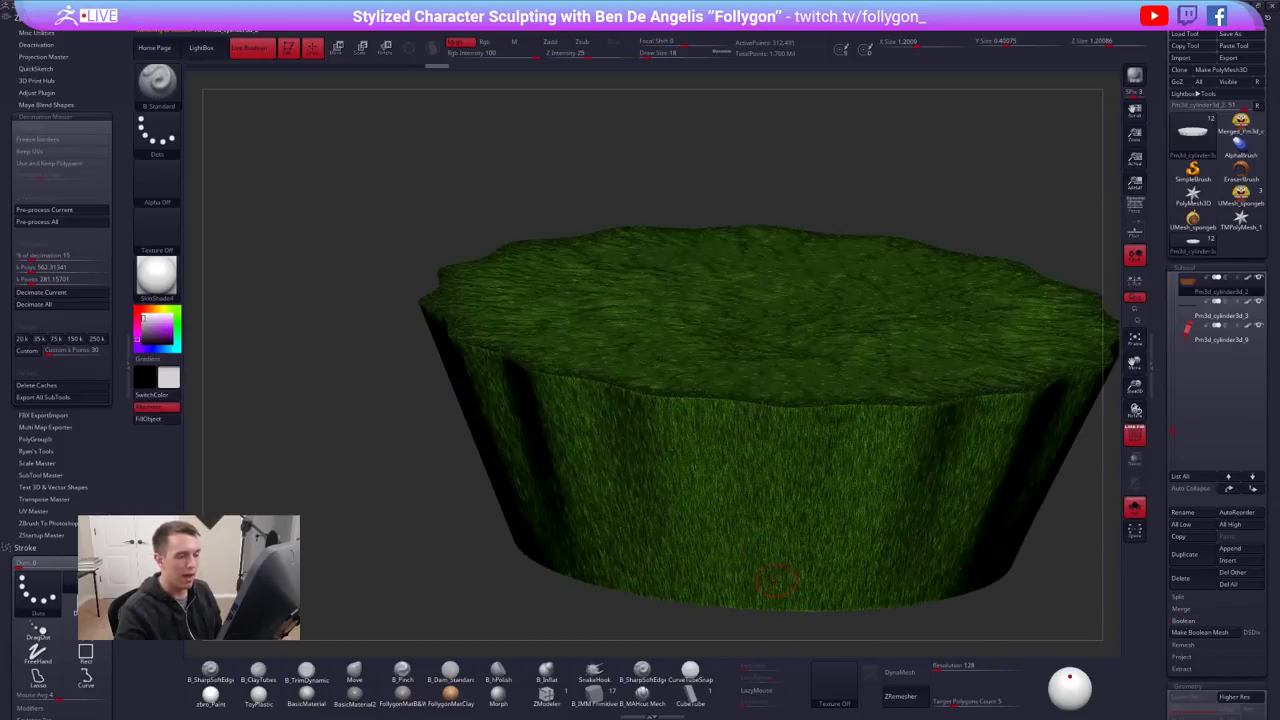
pyautogui.hotkey('shift', 'f')
pyautogui.hotkey('shift', 's')
pyautogui.keyDown('shift'); pyautogui.moveTo(814, 526); pyautogui.dragTo(820, 521, button='right'); pyautogui.keyUp('shift')
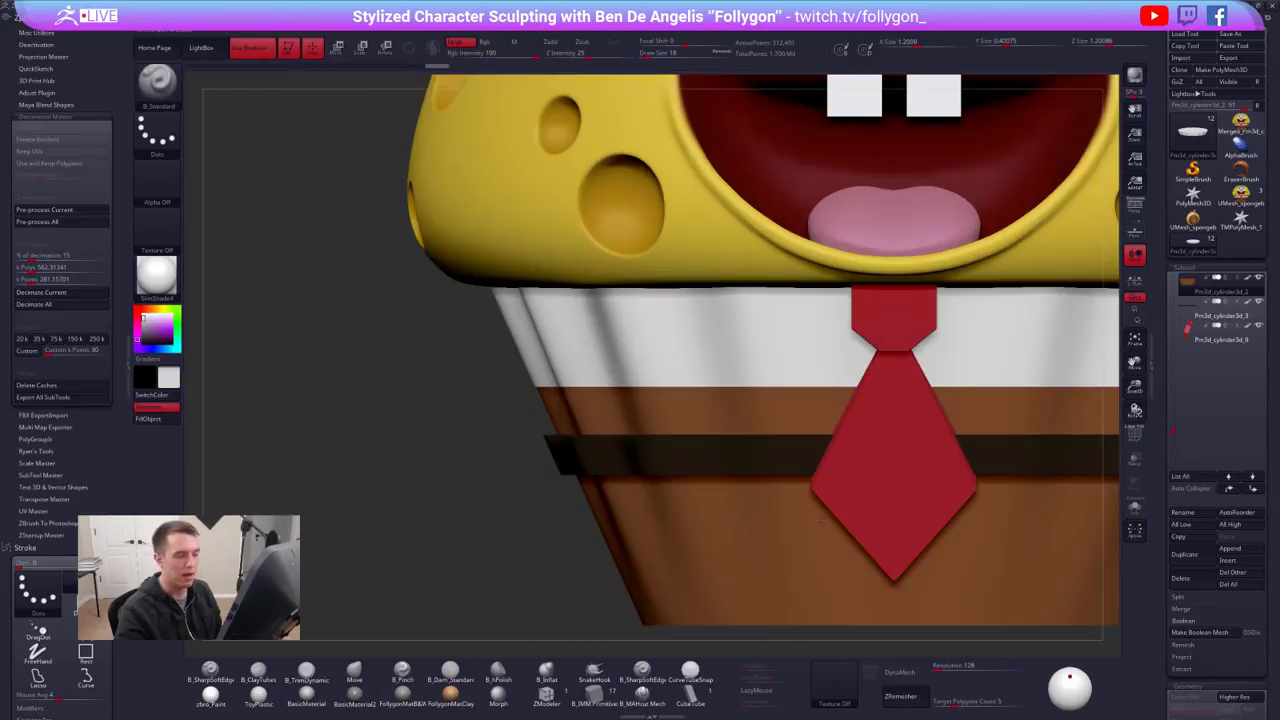
pyautogui.keyDown('alt'); pyautogui.moveTo(893, 547); pyautogui.dragTo(730, 467, button='right'); pyautogui.keyUp('alt')
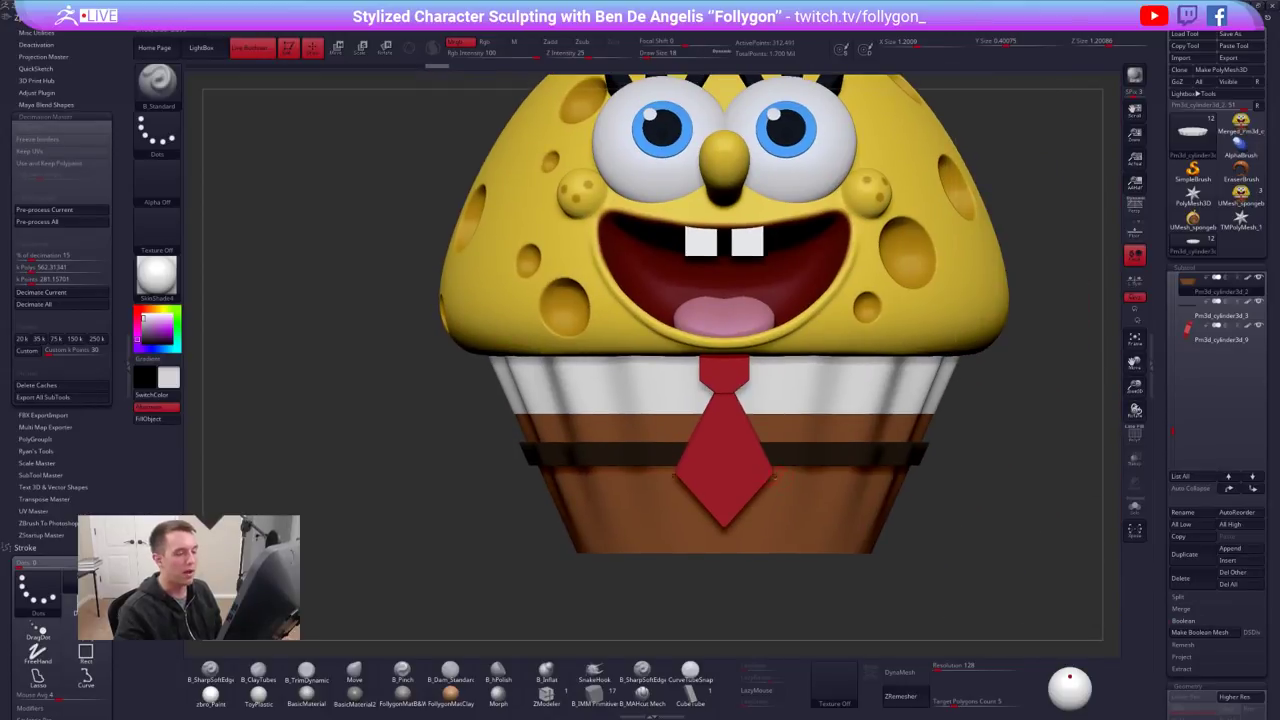
# Select the red tie, go through its undo history, and bring it to subdivision level 7
pyautogui.keyDown('alt'); pyautogui.click(731, 467); pyautogui.keyUp('alt')
pyautogui.hotkey('shift', 'f')
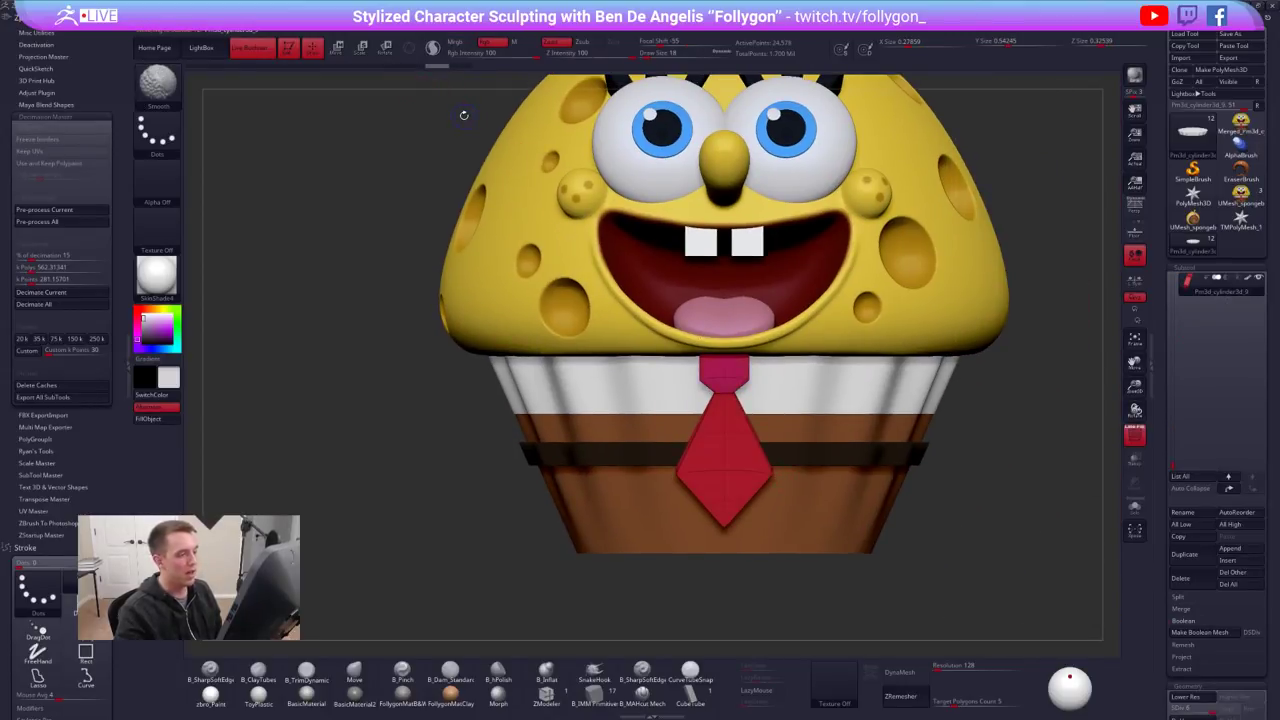
pyautogui.hotkey('shift', 'd')
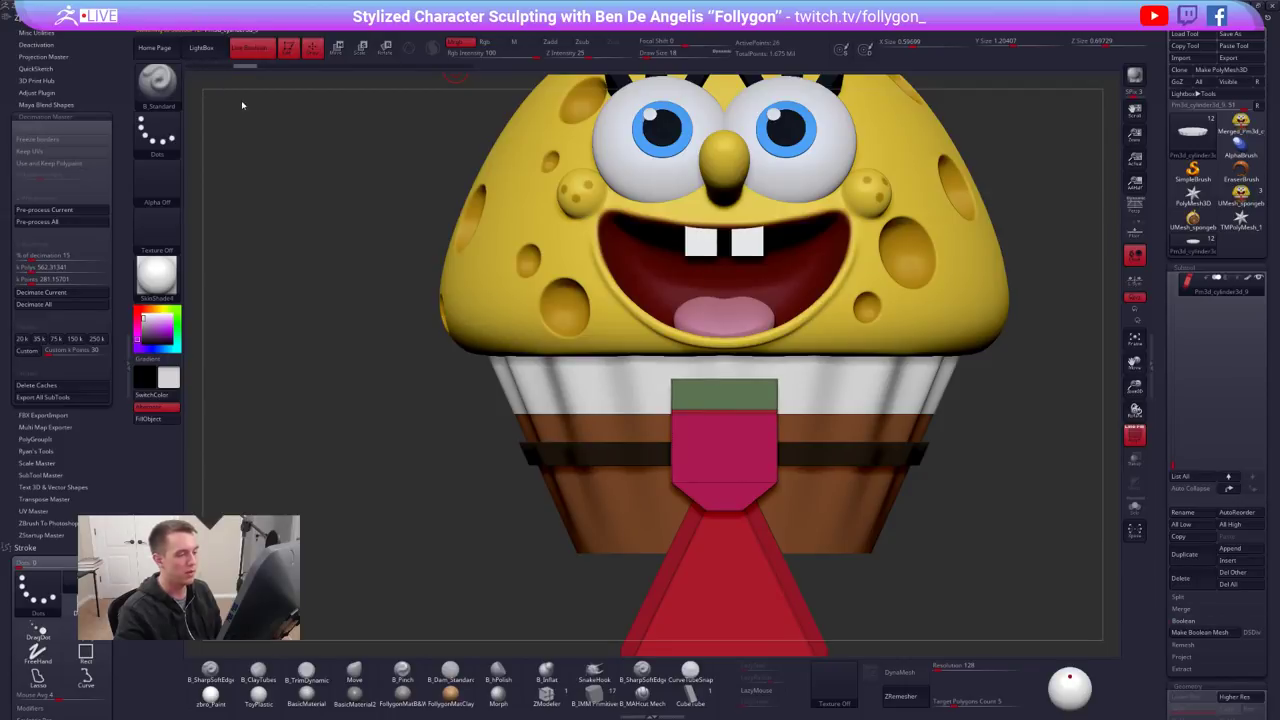
pyautogui.press('d')
pyautogui.hotkey('shift', 'f')
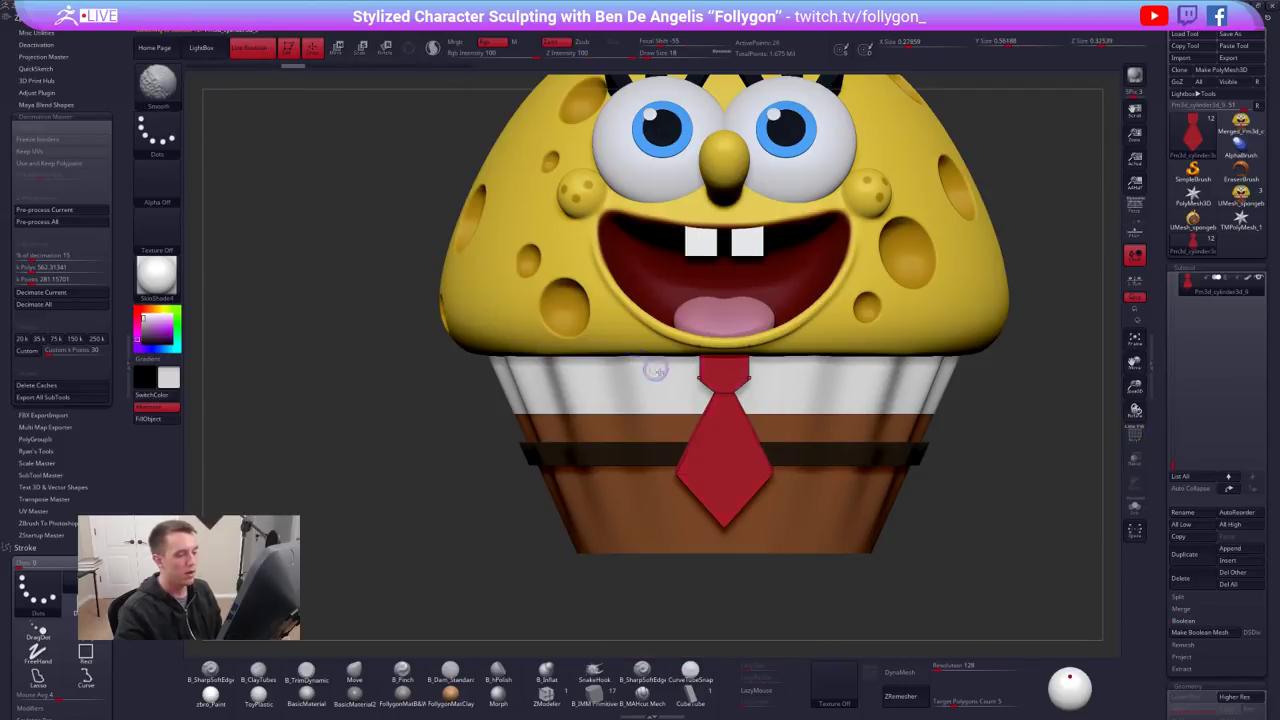
pyautogui.moveTo(656, 369); pyautogui.dragTo(739, 432, button='right')
pyautogui.hotkey('ctrl', 'd')
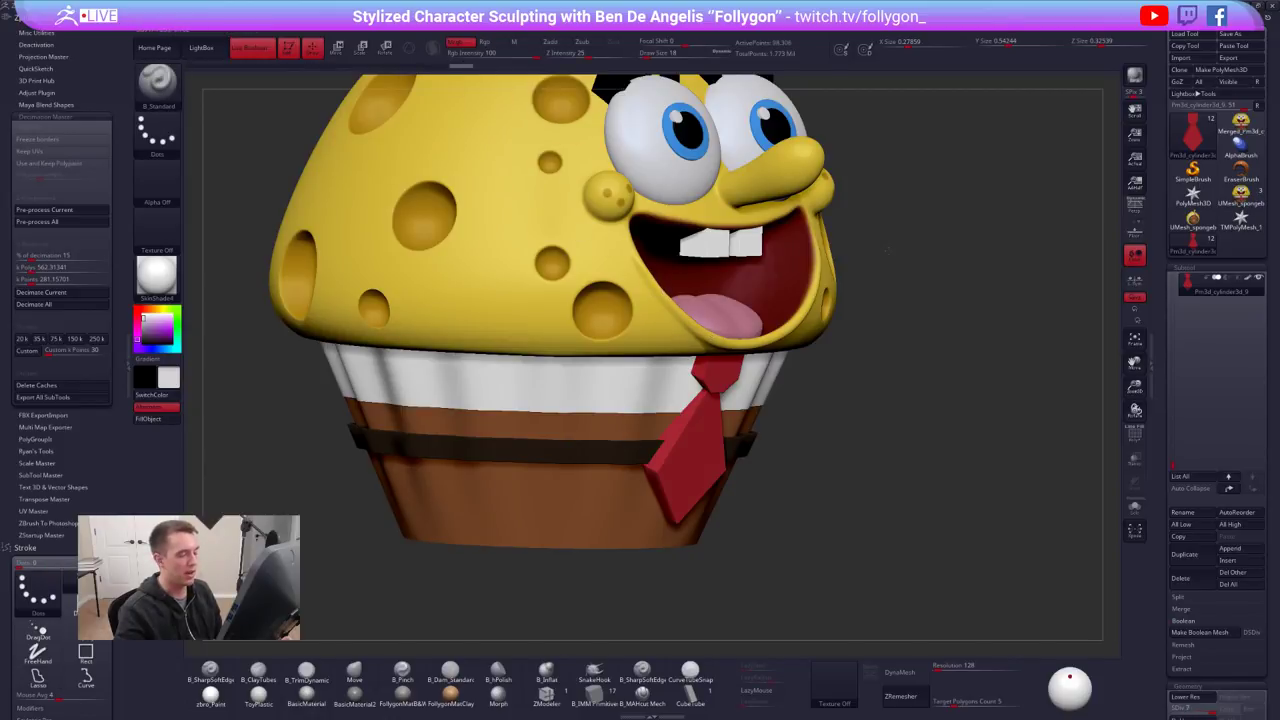
# Examine the whole cupcake model from the front and slightly turned, including the wireframes of the tie and shirt band
pyautogui.moveTo(888, 250)
pyautogui.keyDown('ctrl'); pyautogui.mouseDown(button='right')
pyautogui.moveTo(886, 214)
pyautogui.moveTo(851, 254)
pyautogui.moveTo(901, 266)
pyautogui.moveTo(880, 271)
pyautogui.mouseUp(button='right'); pyautogui.keyUp('ctrl')
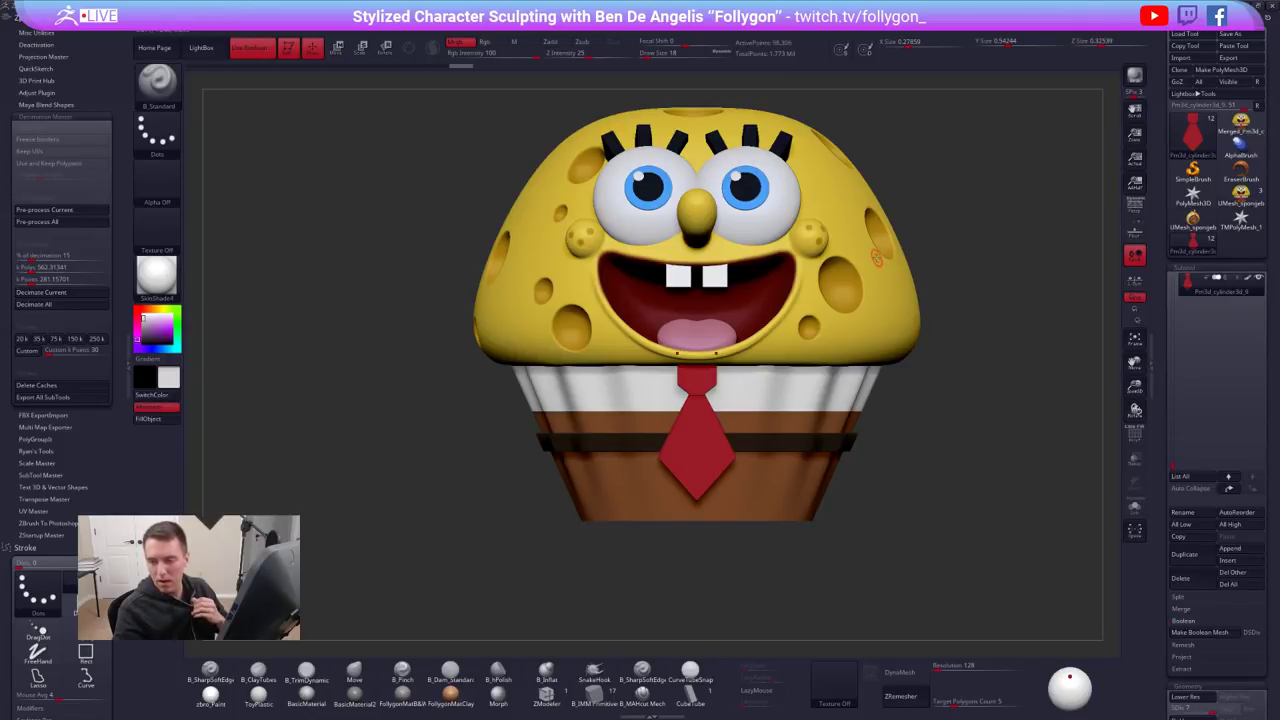
pyautogui.hotkey('ctrl', 's')
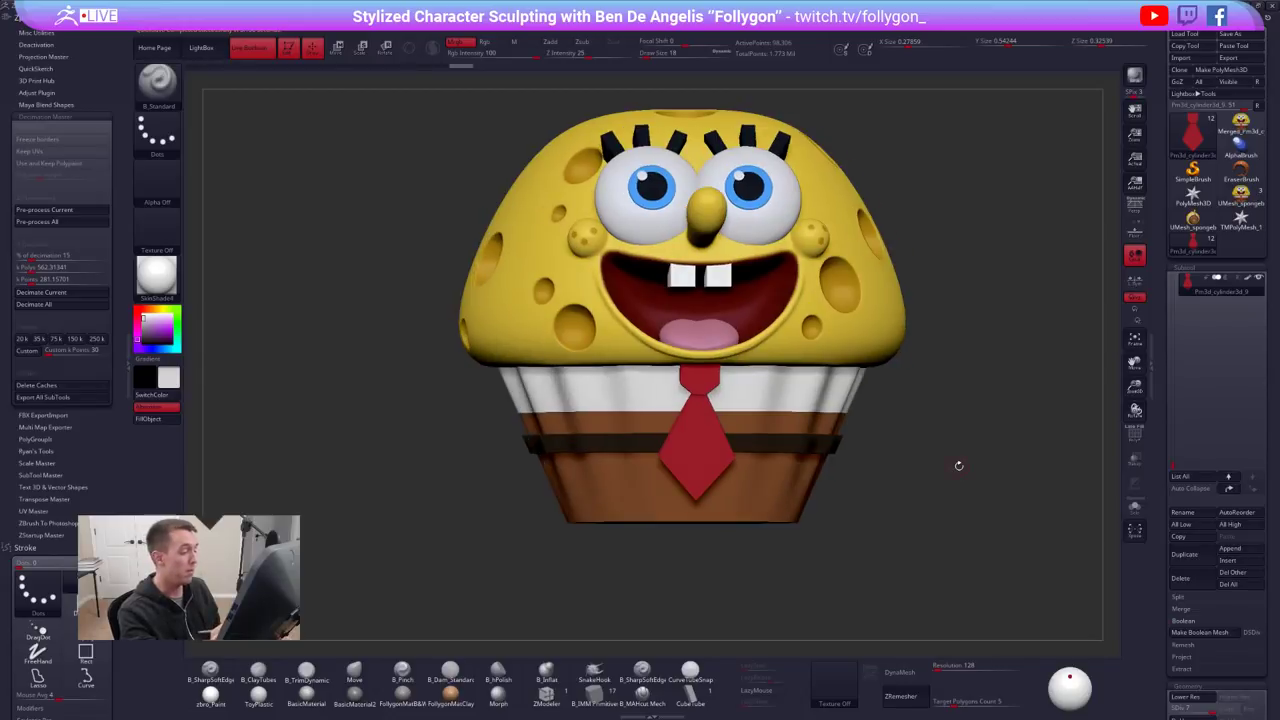
pyautogui.keyDown('shift'); pyautogui.moveTo(959, 466); pyautogui.dragTo(945, 462); pyautogui.keyUp('shift')
pyautogui.keyDown('alt'); pyautogui.moveTo(952, 322); pyautogui.dragTo(948, 384); pyautogui.keyUp('alt')
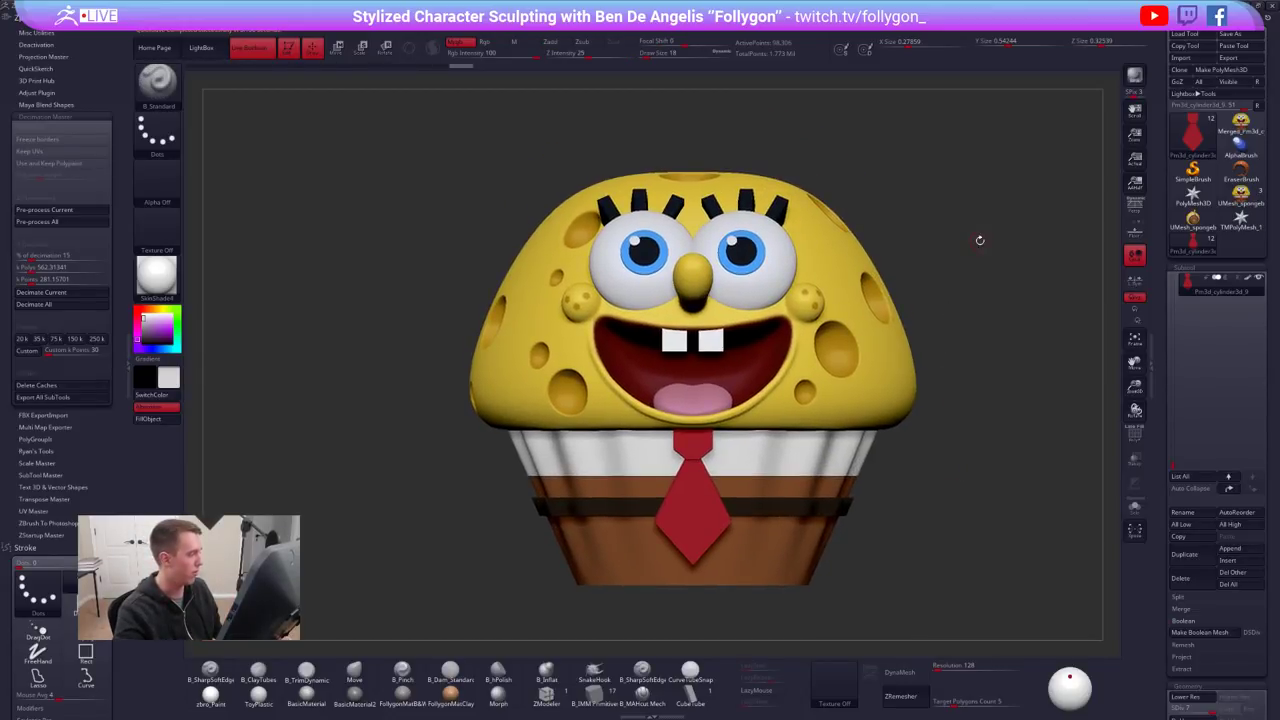
pyautogui.keyDown('alt'); pyautogui.moveTo(981, 241); pyautogui.dragTo(952, 248); pyautogui.keyUp('alt')
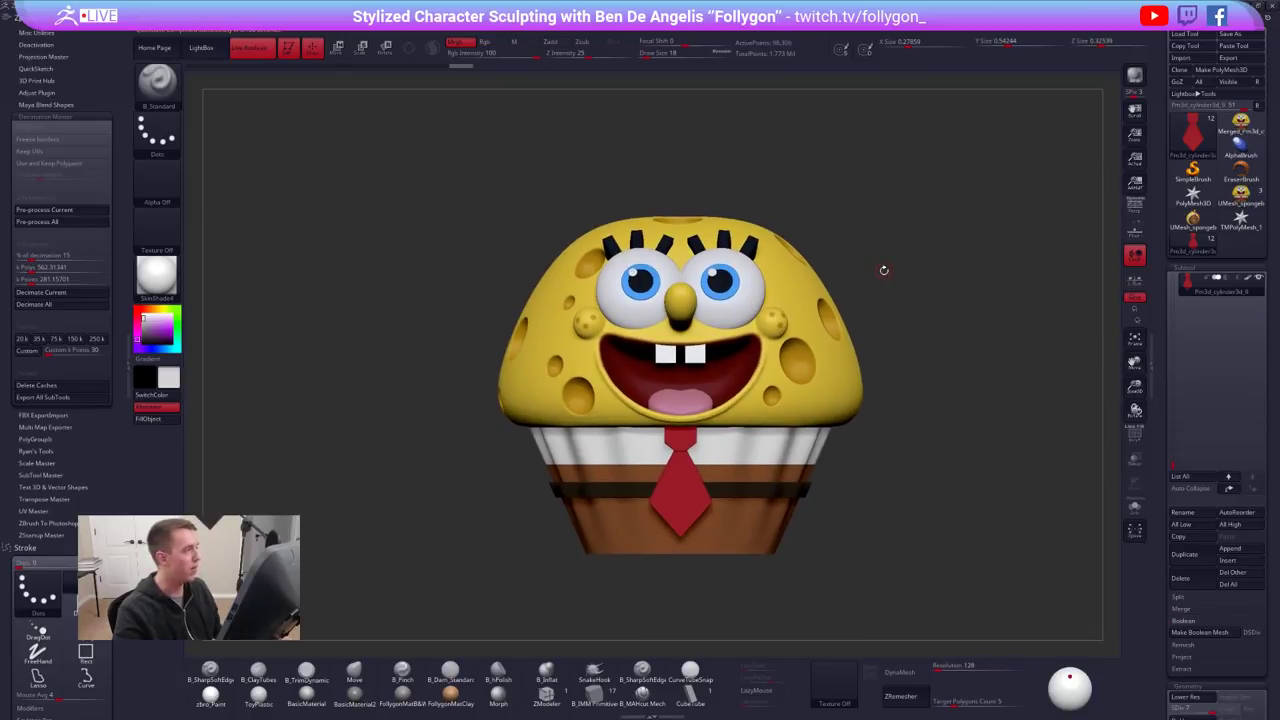
pyautogui.keyDown('alt'); pyautogui.moveTo(884, 270); pyautogui.dragTo(884, 254); pyautogui.keyUp('alt')
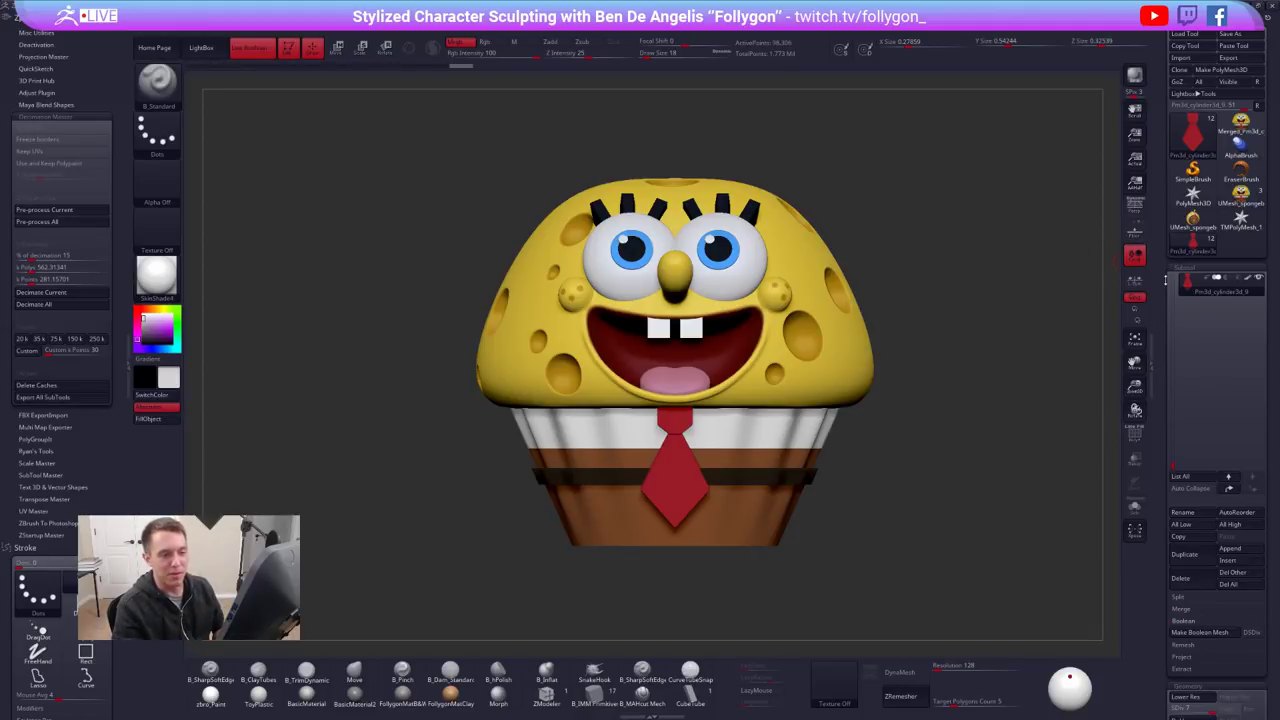
pyautogui.moveTo(966, 274); pyautogui.dragTo(960, 275)
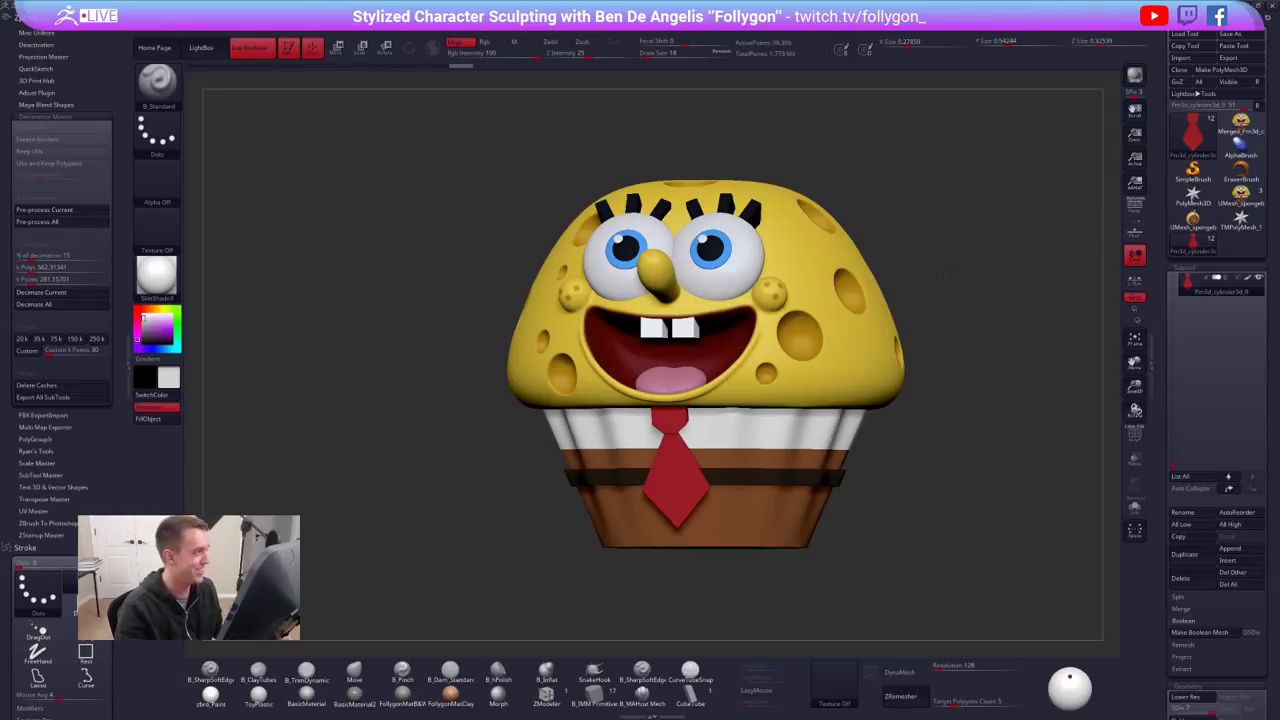
pyautogui.keyDown('shift'); pyautogui.moveTo(920, 266); pyautogui.dragTo(905, 250); pyautogui.keyUp('shift')
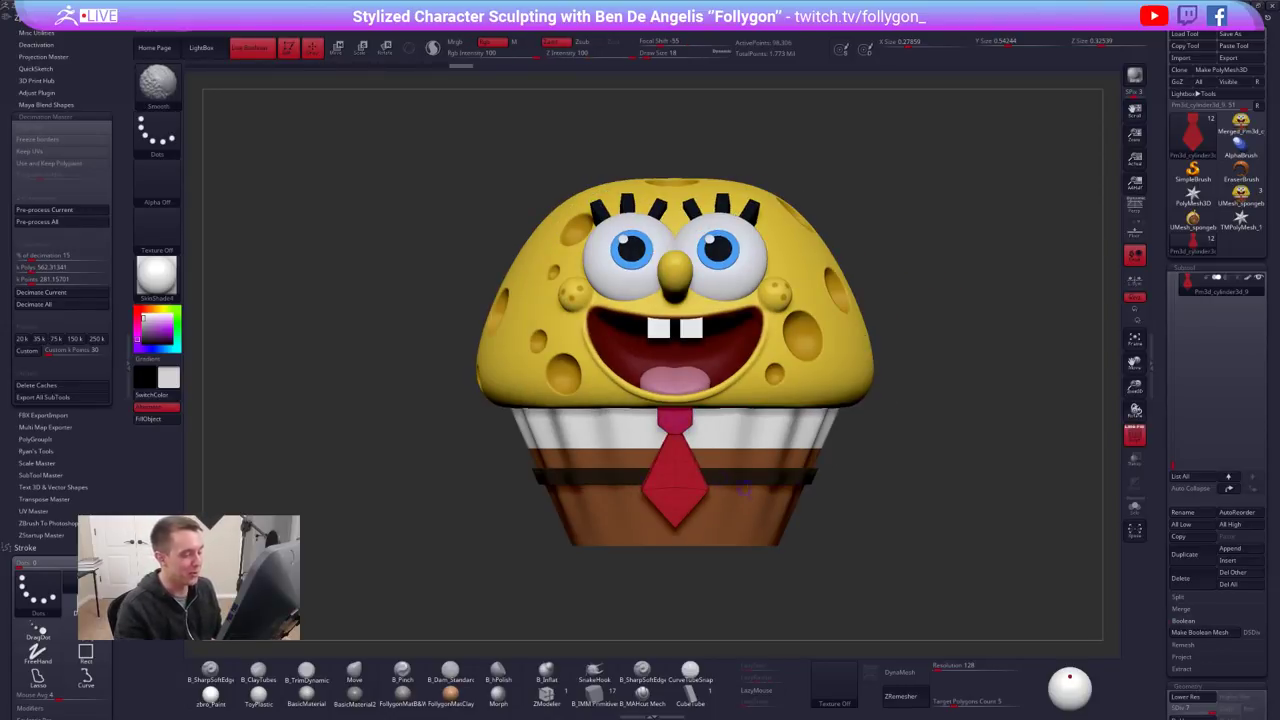
pyautogui.hotkey('shift', 'd')
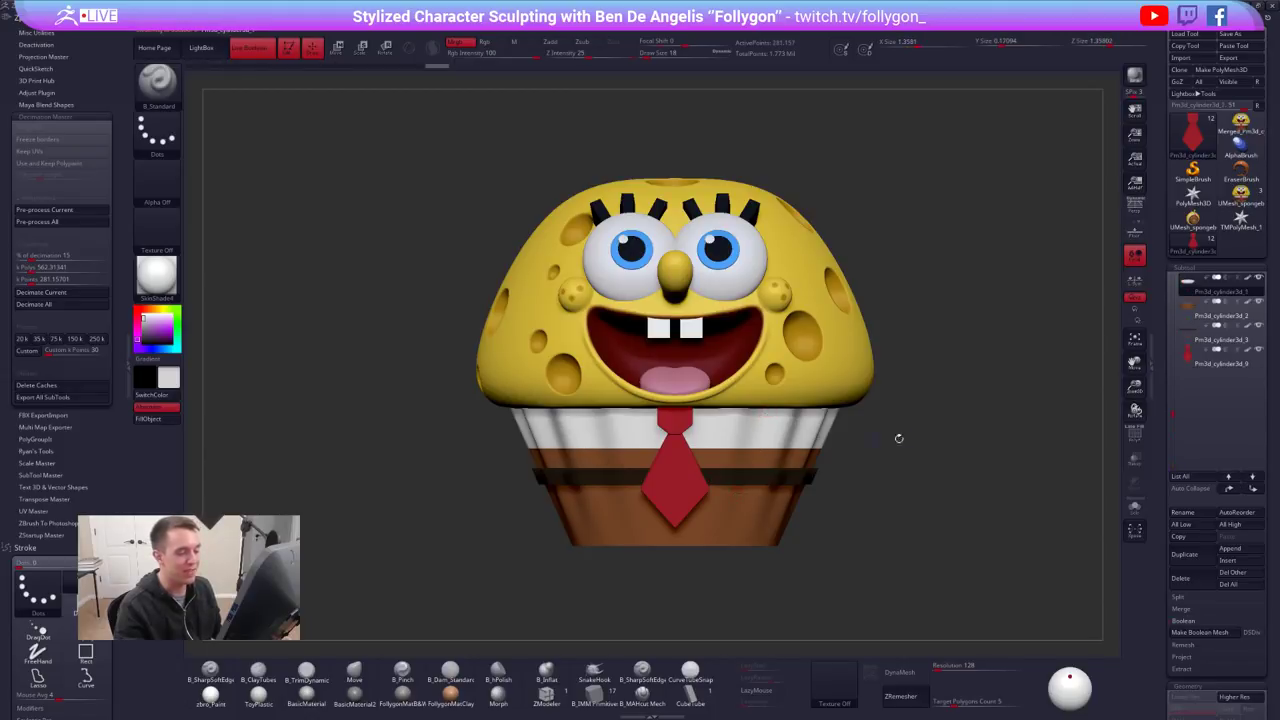
pyautogui.hotkey('shift', 'f')
pyautogui.hotkey('shift', 'f')
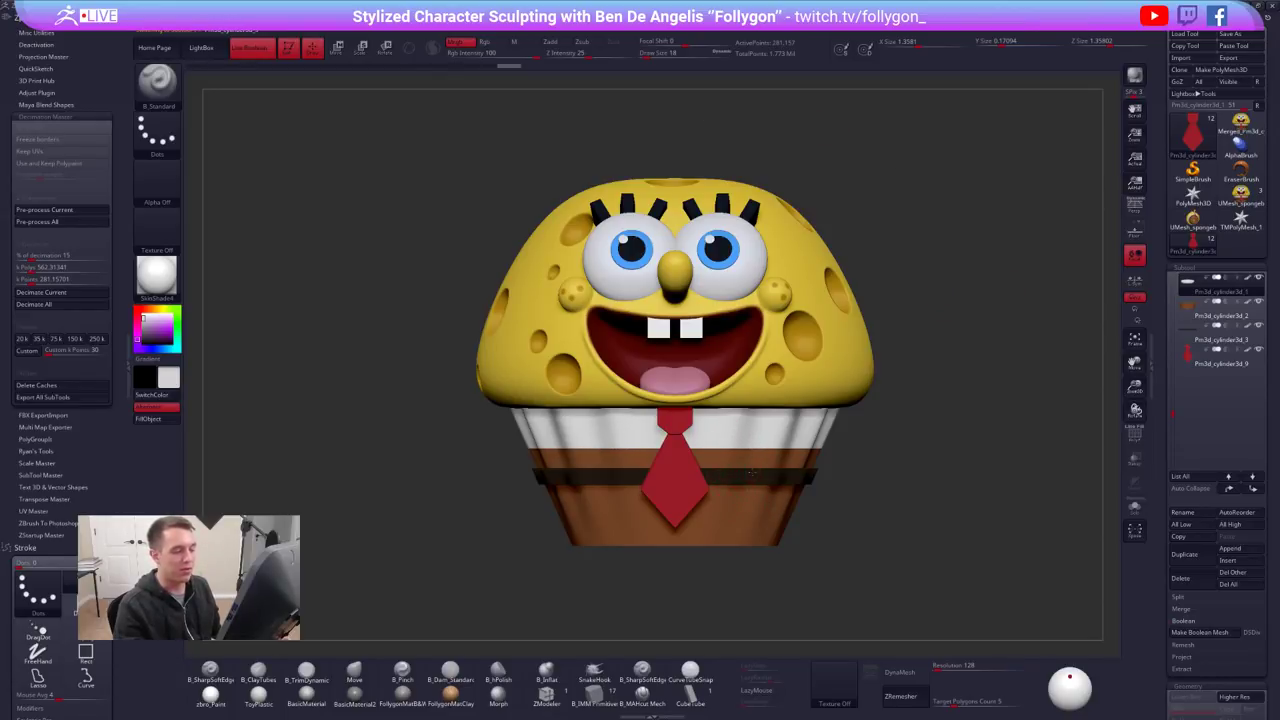
# Select the black belt and restore its decimated state from its undo history, checking its wireframe
pyautogui.keyDown('alt'); pyautogui.click(752, 472); pyautogui.keyUp('alt')
pyautogui.hotkey('shift', 'f')
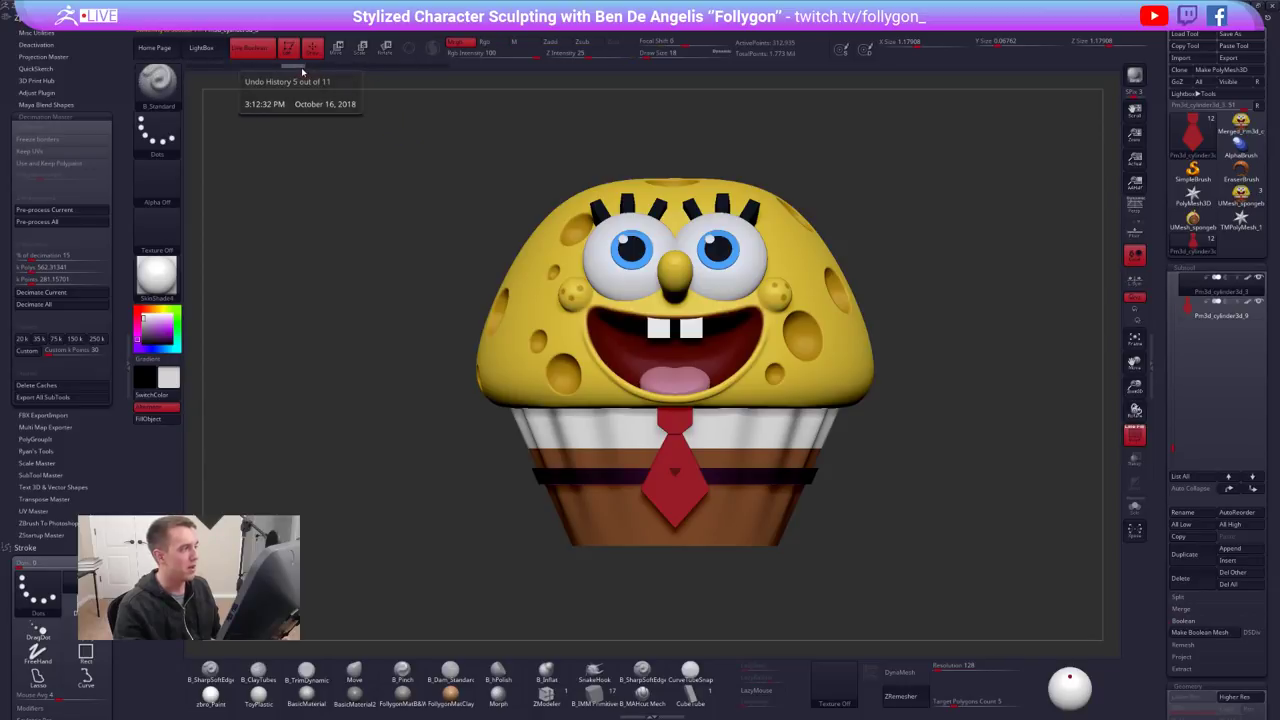
pyautogui.moveTo(302, 71); pyautogui.dragTo(477, 77)
pyautogui.hotkey('shift', 'f')
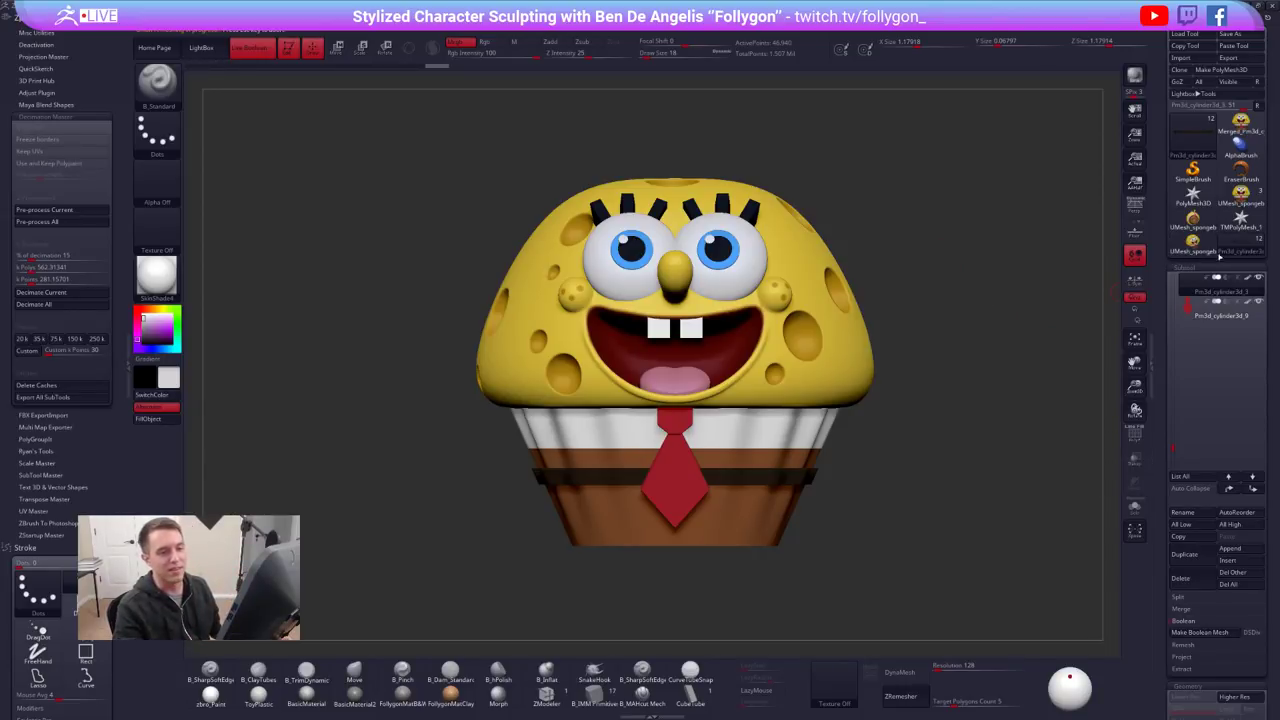
# Compare the two merged UMesh tools, leave the upright SpongeBob one active, and collapse the plugin tray
pyautogui.click(1194, 220)
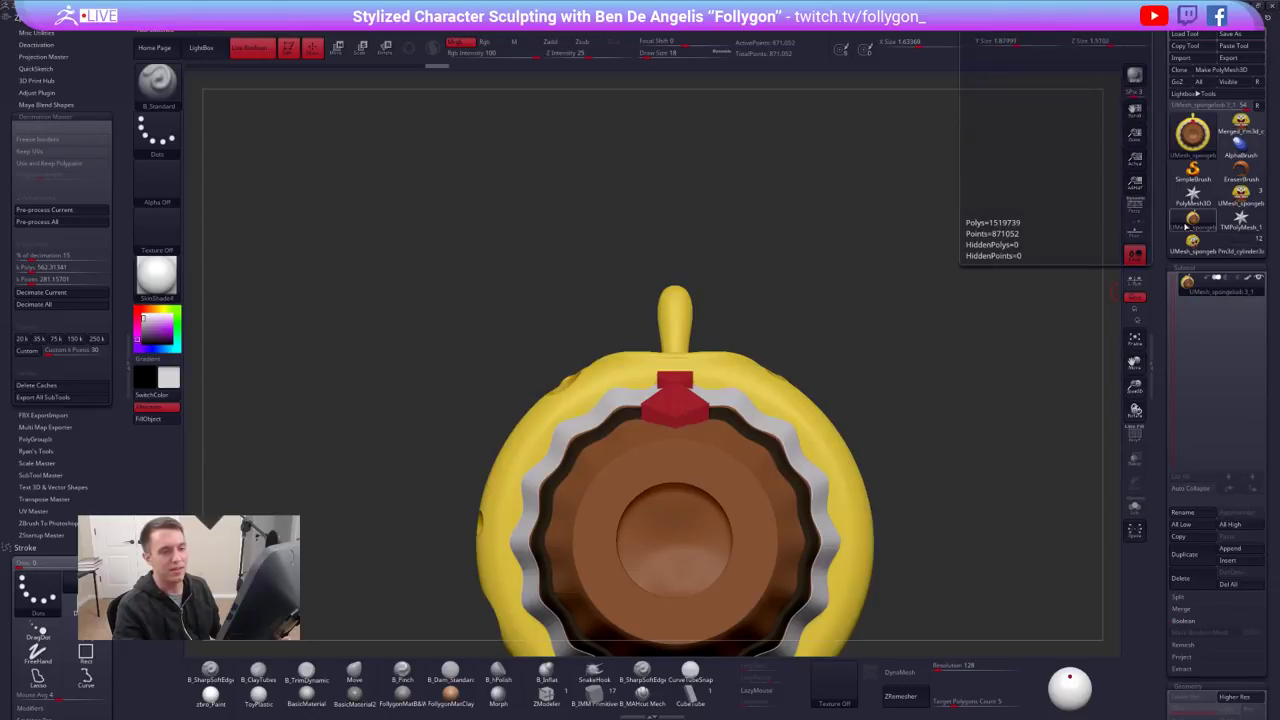
pyautogui.click(1201, 242)
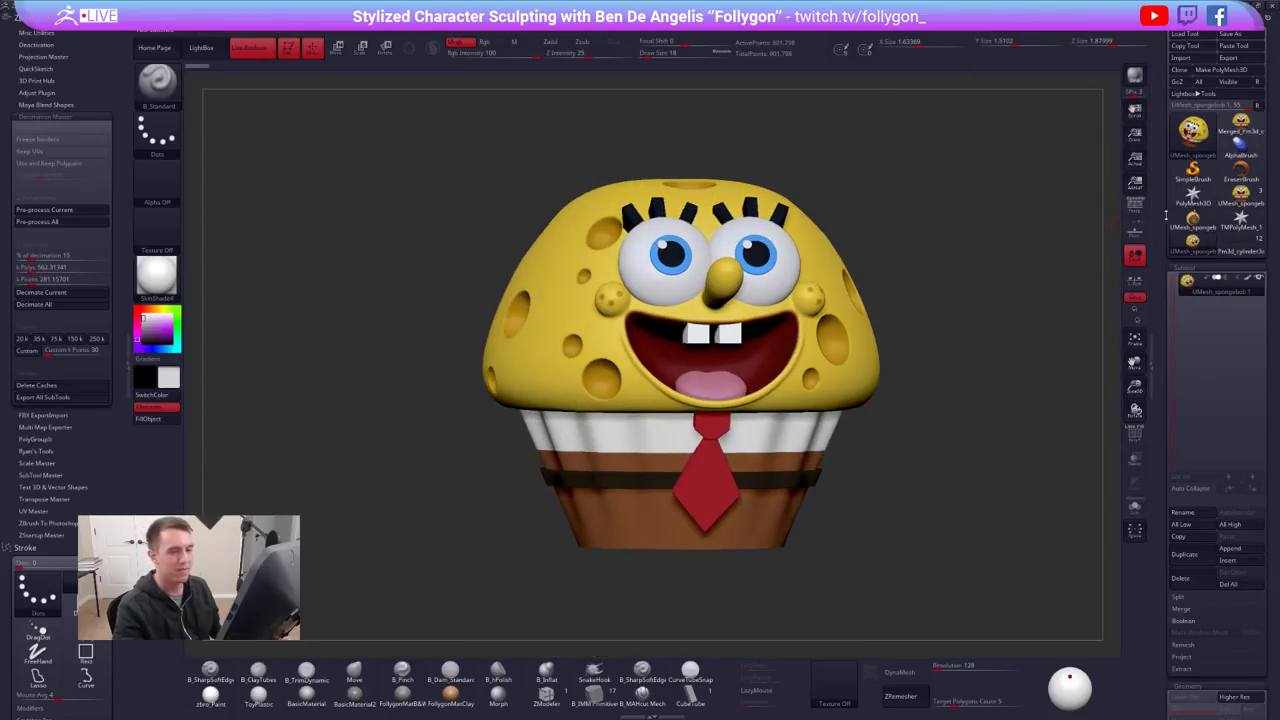
pyautogui.click(1194, 220)
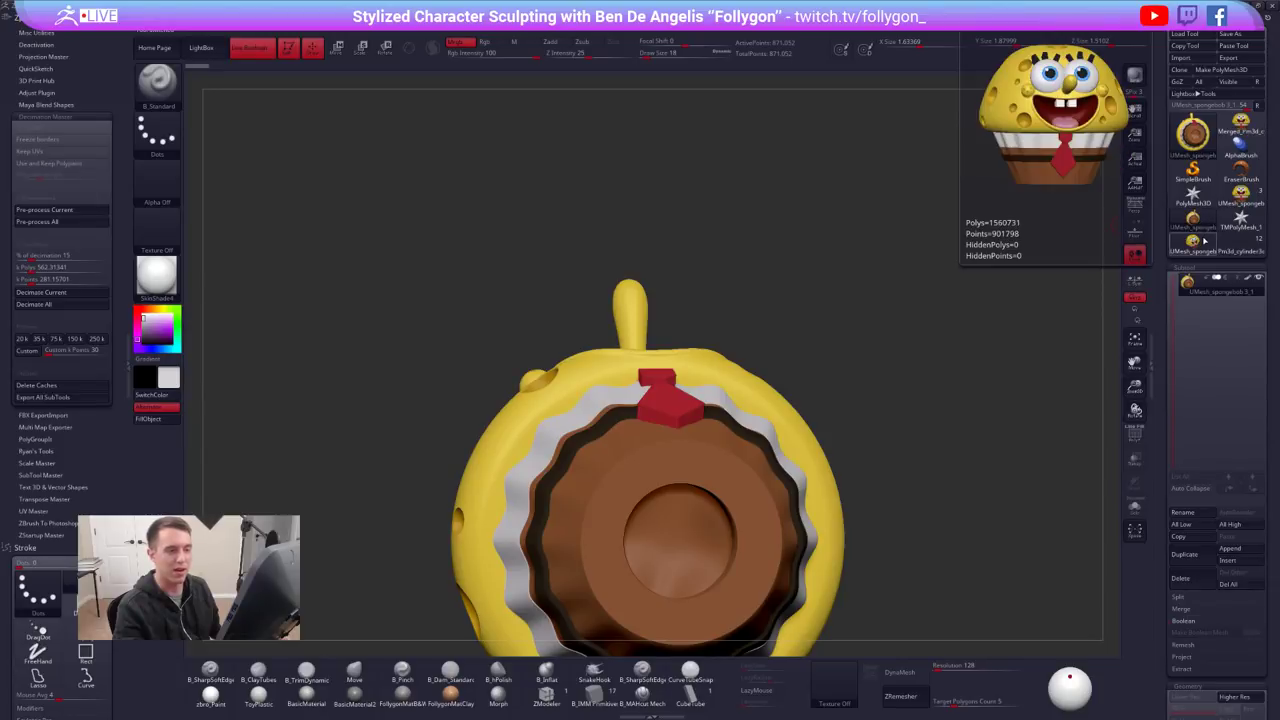
pyautogui.click(1203, 241)
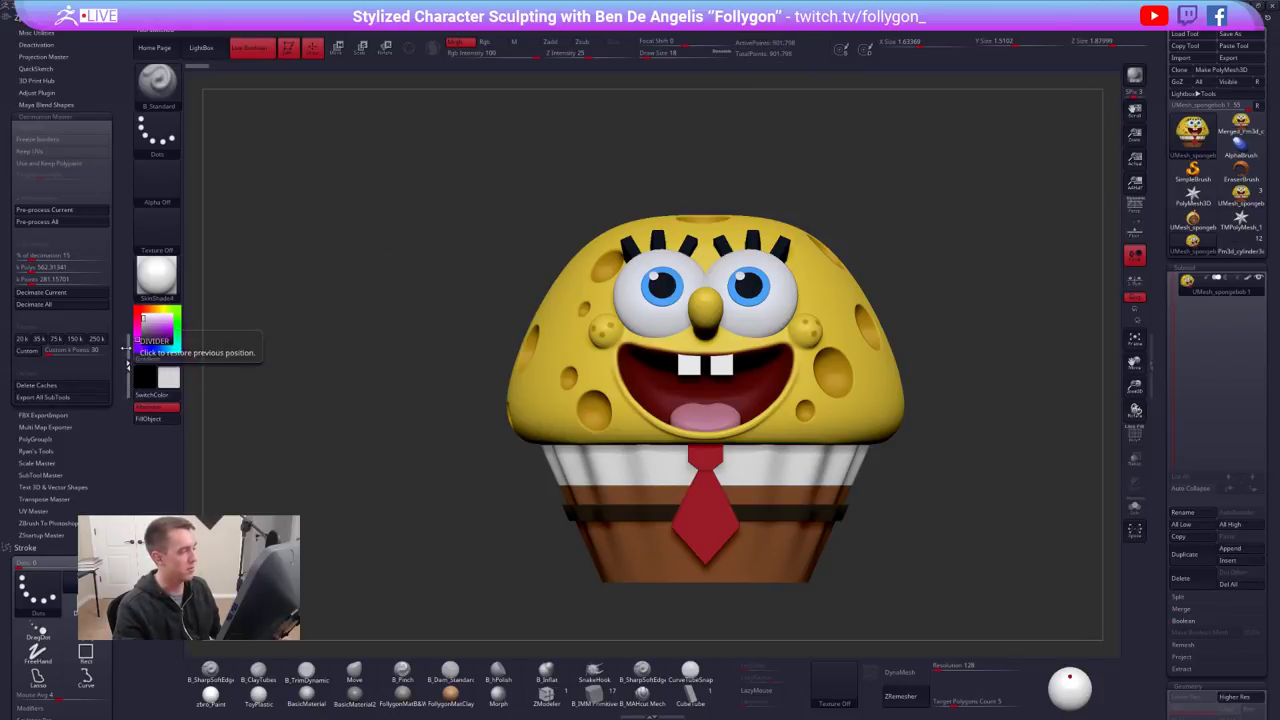
pyautogui.click(129, 365)
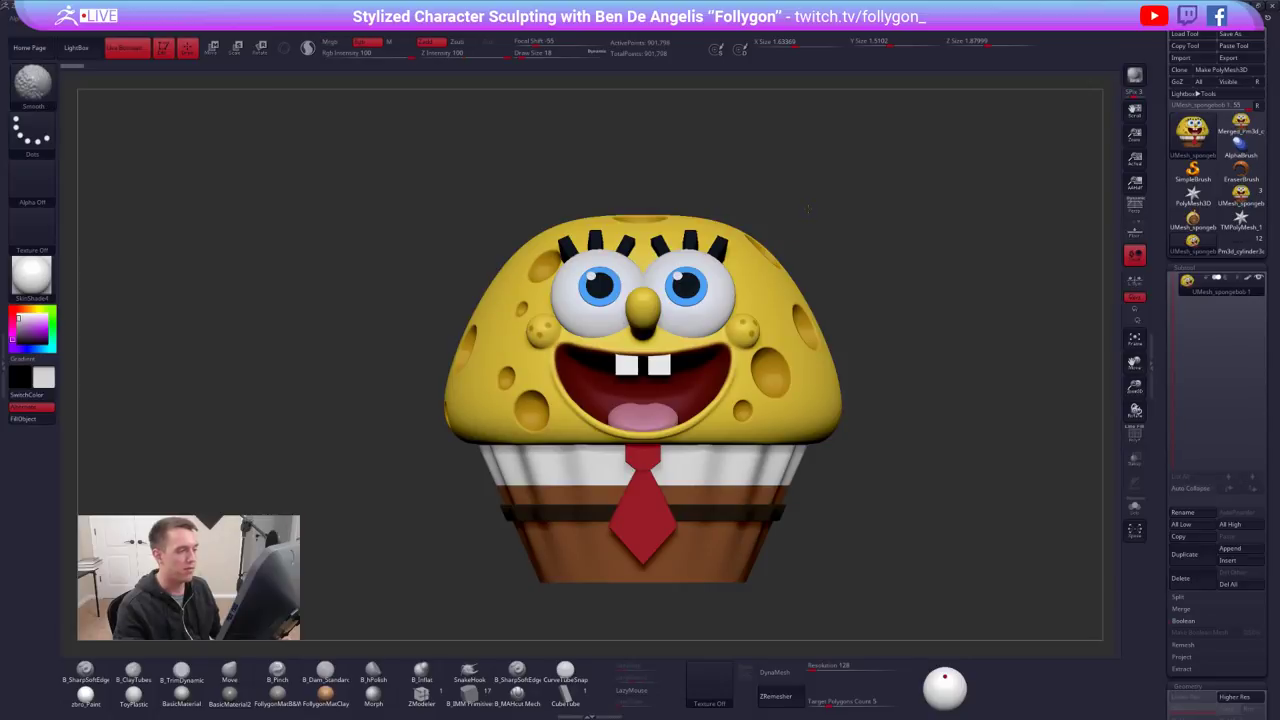
pyautogui.keyDown('alt'); pyautogui.moveTo(835, 220); pyautogui.dragTo(845, 200); pyautogui.keyUp('alt')
# Hide half of the merged model with a lasso selection, examine the cut section, and show the whole mesh again
pyautogui.hotkey('ctrl', 'shift', 'f')
pyautogui.click(880, 425)
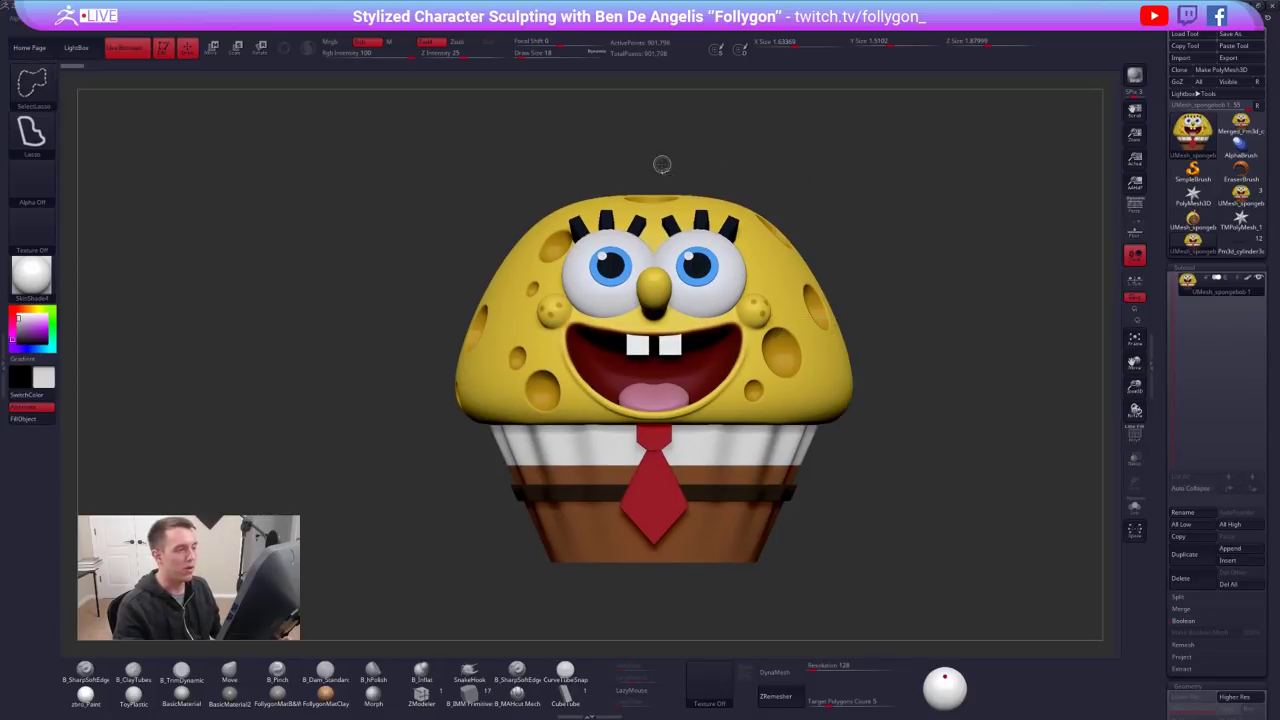
pyautogui.moveTo(660, 165)
pyautogui.keyDown('ctrl'); pyautogui.keyDown('shift'); pyautogui.mouseDown()
pyautogui.moveTo(870, 515)
pyautogui.moveTo(698, 620)
pyautogui.moveTo(653, 617)
pyautogui.mouseUp(); pyautogui.keyUp('shift'); pyautogui.keyUp('ctrl')
pyautogui.moveTo(625, 475)
pyautogui.mouseDown()
pyautogui.moveTo(771, 437)
pyautogui.moveTo(790, 452)
pyautogui.moveTo(842, 415)
pyautogui.moveTo(877, 449)
pyautogui.moveTo(832, 418)
pyautogui.mouseUp()
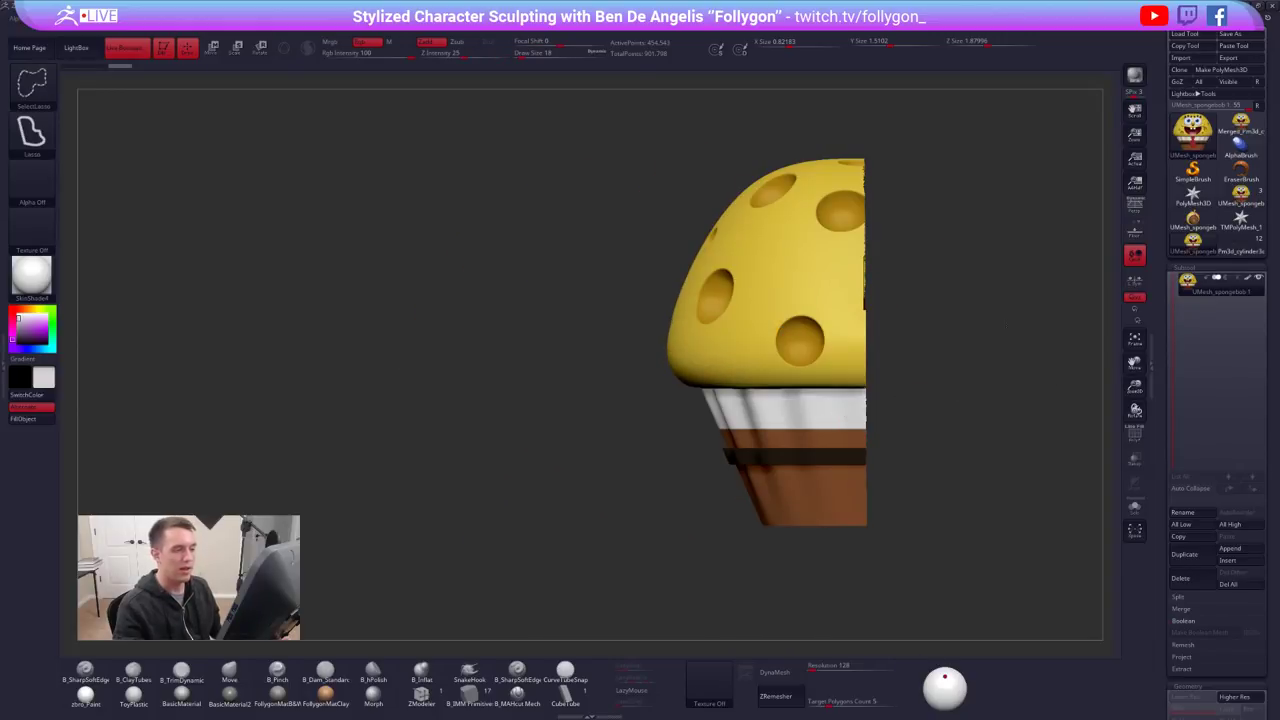
pyautogui.keyDown('ctrl'); pyautogui.keyDown('shift'); pyautogui.click(1047, 372); pyautogui.keyUp('shift'); pyautogui.keyUp('ctrl')
# Hide the back half of the merged model, examine the hollow interior of the face, and restore full visibility
pyautogui.moveTo(812, 265); pyautogui.dragTo(915, 265, button='right')
pyautogui.moveTo(524, 156)
pyautogui.keyDown('ctrl'); pyautogui.keyDown('shift'); pyautogui.mouseDown()
pyautogui.moveTo(543, 134)
pyautogui.moveTo(586, 286)
pyautogui.moveTo(514, 549)
pyautogui.moveTo(314, 156)
pyautogui.mouseUp(); pyautogui.keyUp('shift'); pyautogui.keyUp('ctrl')
pyautogui.moveTo(690, 265)
pyautogui.mouseDown(button='right')
pyautogui.moveTo(902, 262)
pyautogui.moveTo(794, 253)
pyautogui.moveTo(814, 265)
pyautogui.mouseUp(button='right')
pyautogui.moveTo(815, 264); pyautogui.dragTo(734, 301)
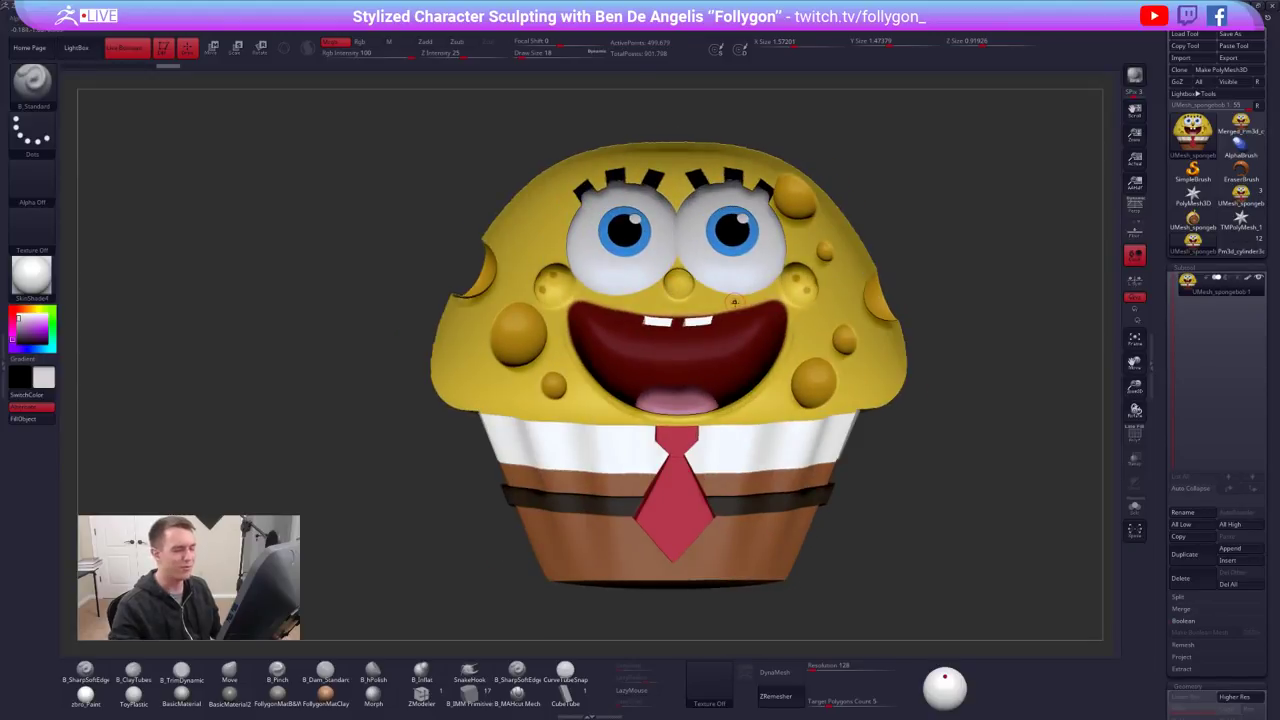
pyautogui.moveTo(735, 350); pyautogui.dragTo(828, 482, button='right')
pyautogui.keyDown('ctrl'); pyautogui.keyDown('shift'); pyautogui.click(931, 486); pyautogui.keyUp('shift'); pyautogui.keyUp('ctrl')
# Examine the merged model's wireframe and the paint borders between the white shirt, brown base and tie
pyautogui.hotkey('shift', 'f')
pyautogui.hotkey('shift', 'f')
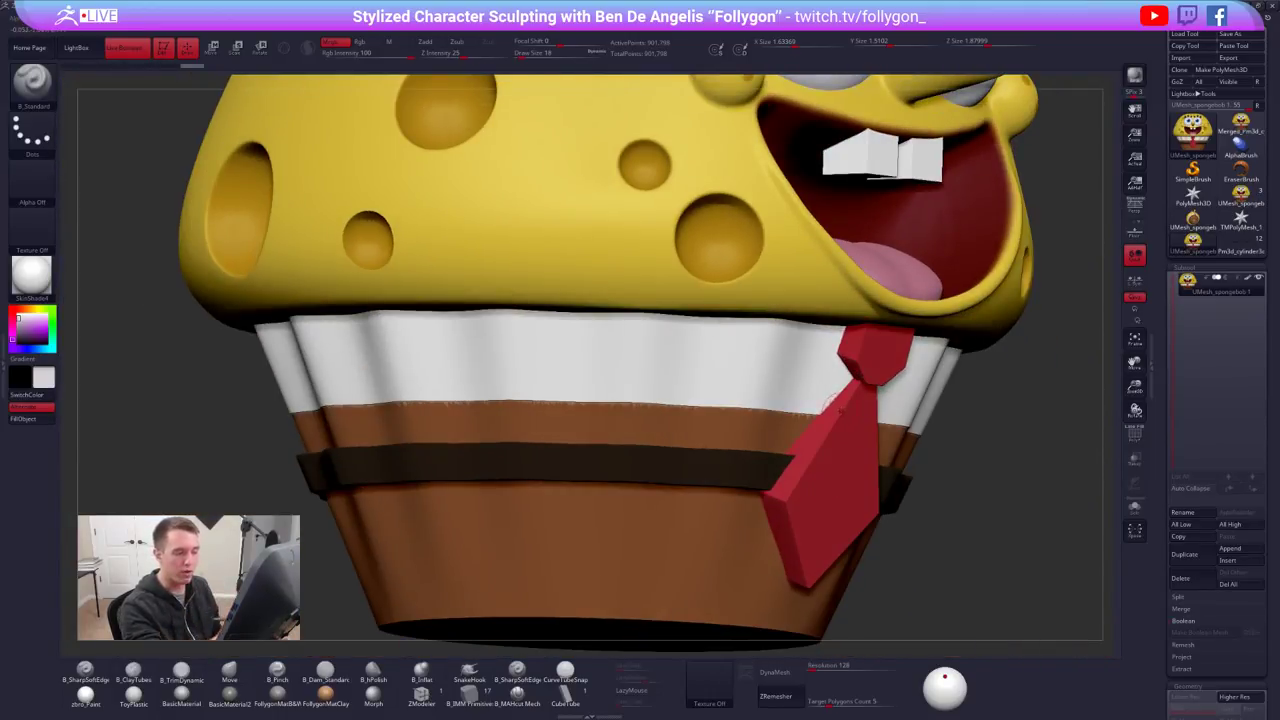
pyautogui.moveTo(831, 402); pyautogui.dragTo(790, 455, button='right')
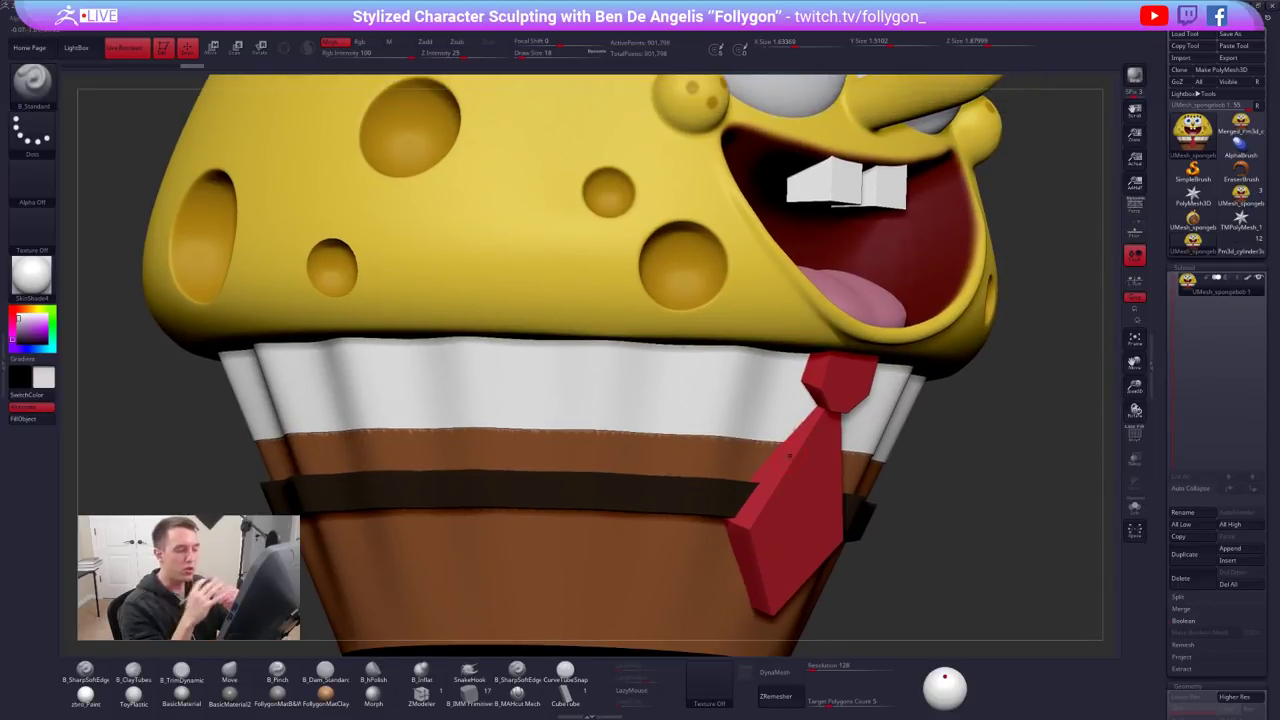
pyautogui.moveTo(910, 460); pyautogui.dragTo(729, 514, button='right')
pyautogui.moveTo(809, 455)
pyautogui.keyDown('ctrl'); pyautogui.mouseDown(button='right')
pyautogui.moveTo(811, 487)
pyautogui.moveTo(860, 513)
pyautogui.moveTo(882, 509)
pyautogui.moveTo(777, 531)
pyautogui.moveTo(820, 465)
pyautogui.mouseUp(button='right'); pyautogui.keyUp('ctrl')
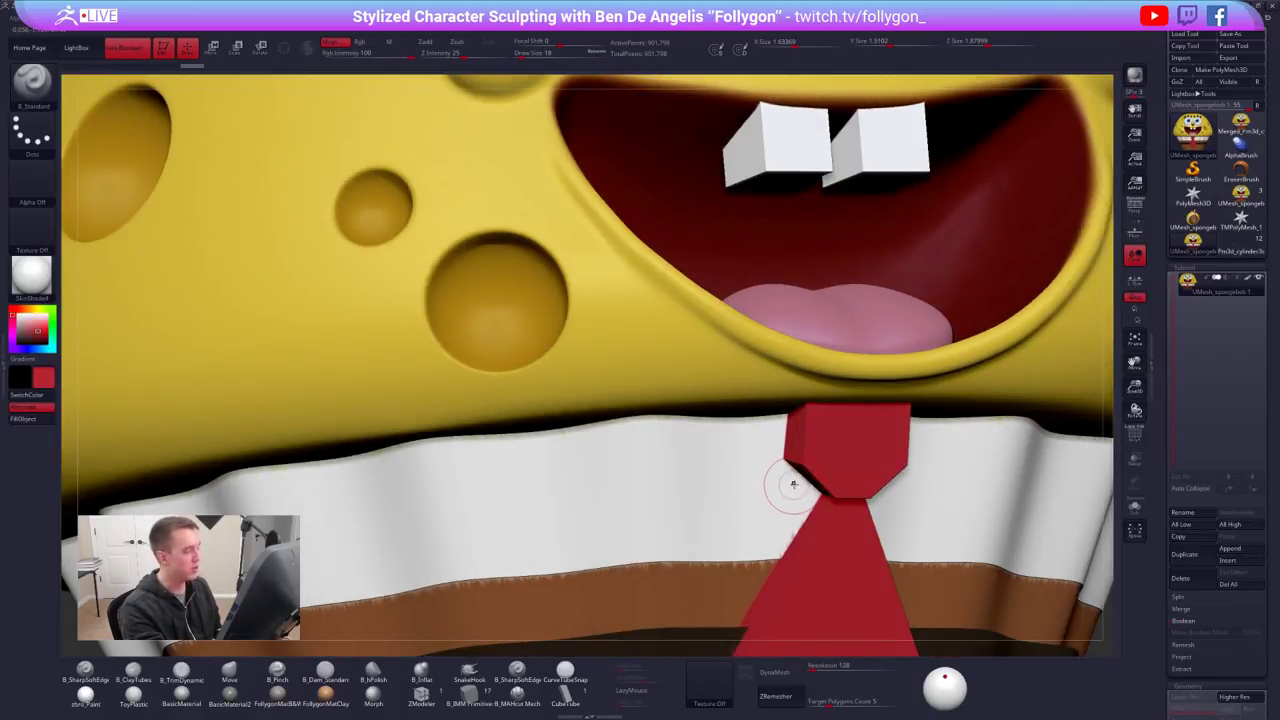
# Try painting red onto the white shirt beside the tie knot and undo the strokes
pyautogui.moveTo(796, 482)
pyautogui.mouseDown()
pyautogui.moveTo(792, 526)
pyautogui.moveTo(818, 500)
pyautogui.mouseUp()
pyautogui.hotkey('ctrl', 'z')
pyautogui.hotkey('ctrl', 'z')
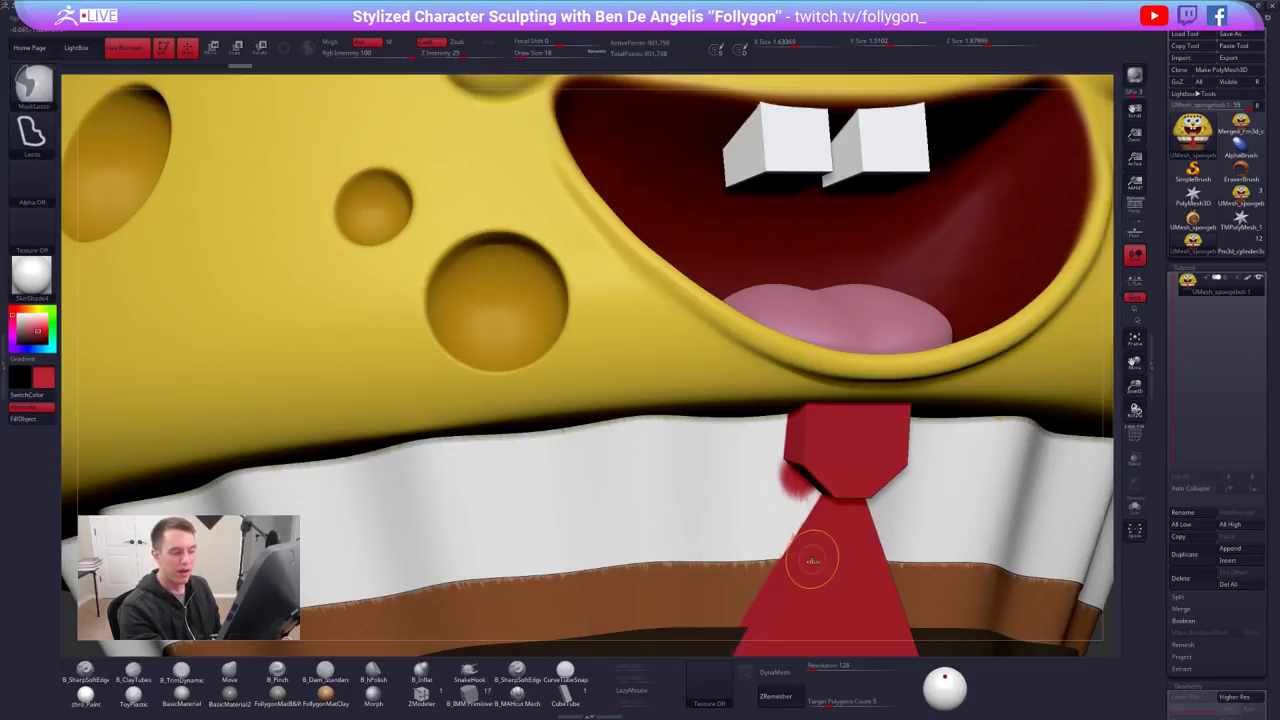
# Examine the black eyelashes on the merged mesh up close, and the complete model from the front
pyautogui.keyDown('ctrl'); pyautogui.moveTo(857, 521); pyautogui.dragTo(748, 422, button='right'); pyautogui.keyUp('ctrl')
pyautogui.keyDown('ctrl'); pyautogui.moveTo(845, 240); pyautogui.dragTo(825, 477, button='right'); pyautogui.keyUp('ctrl')
pyautogui.moveTo(825, 477); pyautogui.dragTo(805, 400)
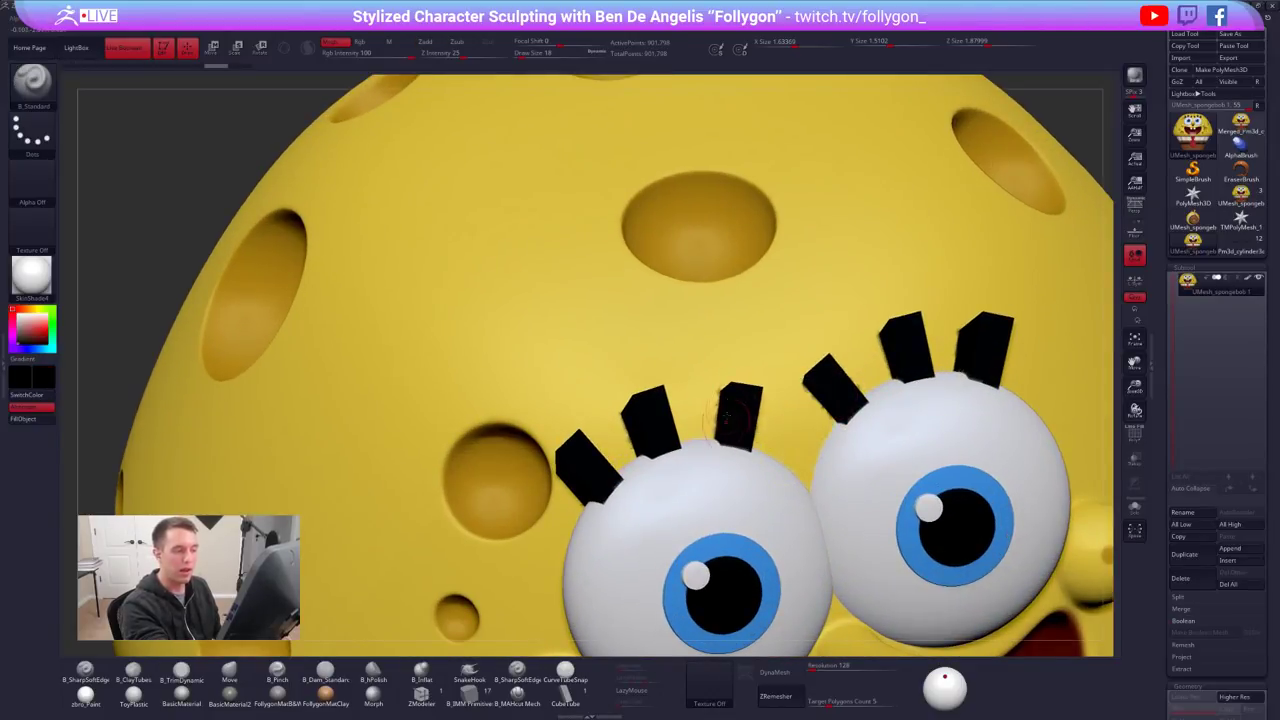
pyautogui.press('f')
pyautogui.keyDown('shift'); pyautogui.moveTo(818, 437); pyautogui.dragTo(900, 400, button='right'); pyautogui.keyUp('shift')
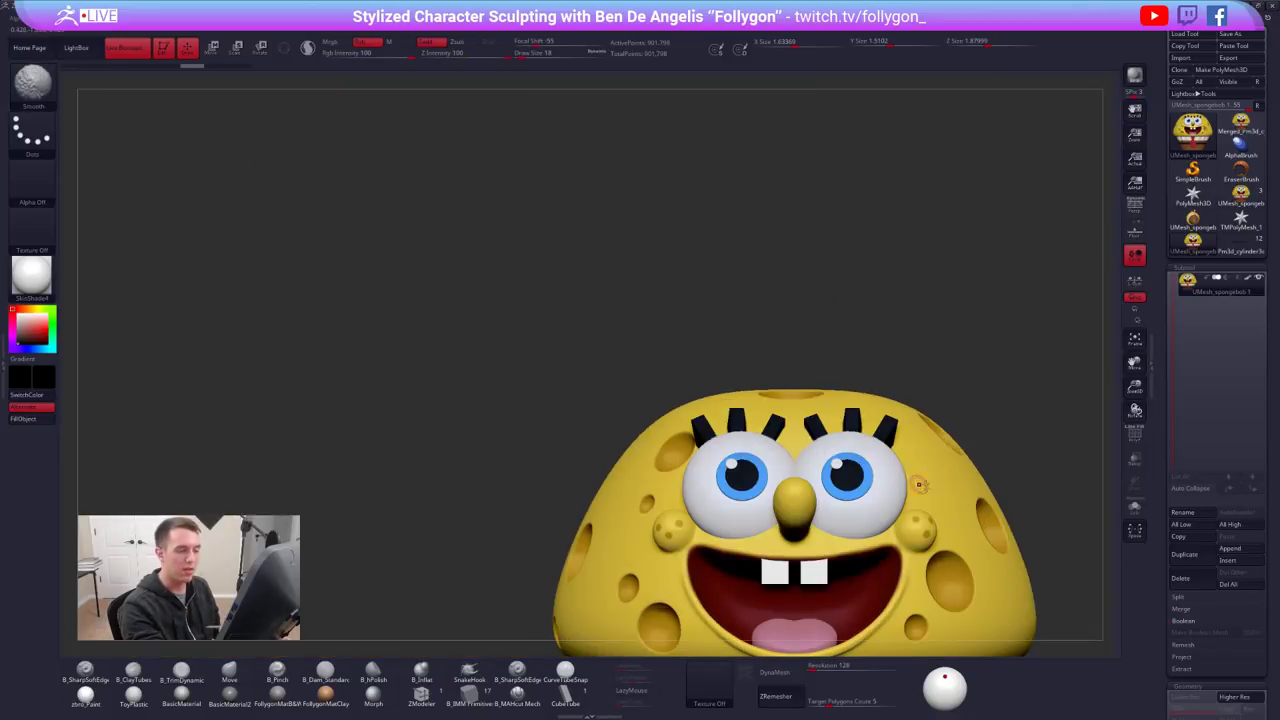
pyautogui.keyDown('ctrl'); pyautogui.moveTo(951, 560); pyautogui.dragTo(951, 497, button='right'); pyautogui.keyUp('ctrl')
pyautogui.keyDown('alt'); pyautogui.moveTo(1058, 648); pyautogui.dragTo(960, 497, button='right'); pyautogui.keyUp('alt')
pyautogui.keyDown('alt'); pyautogui.moveTo(960, 496); pyautogui.dragTo(903, 484); pyautogui.keyUp('alt')
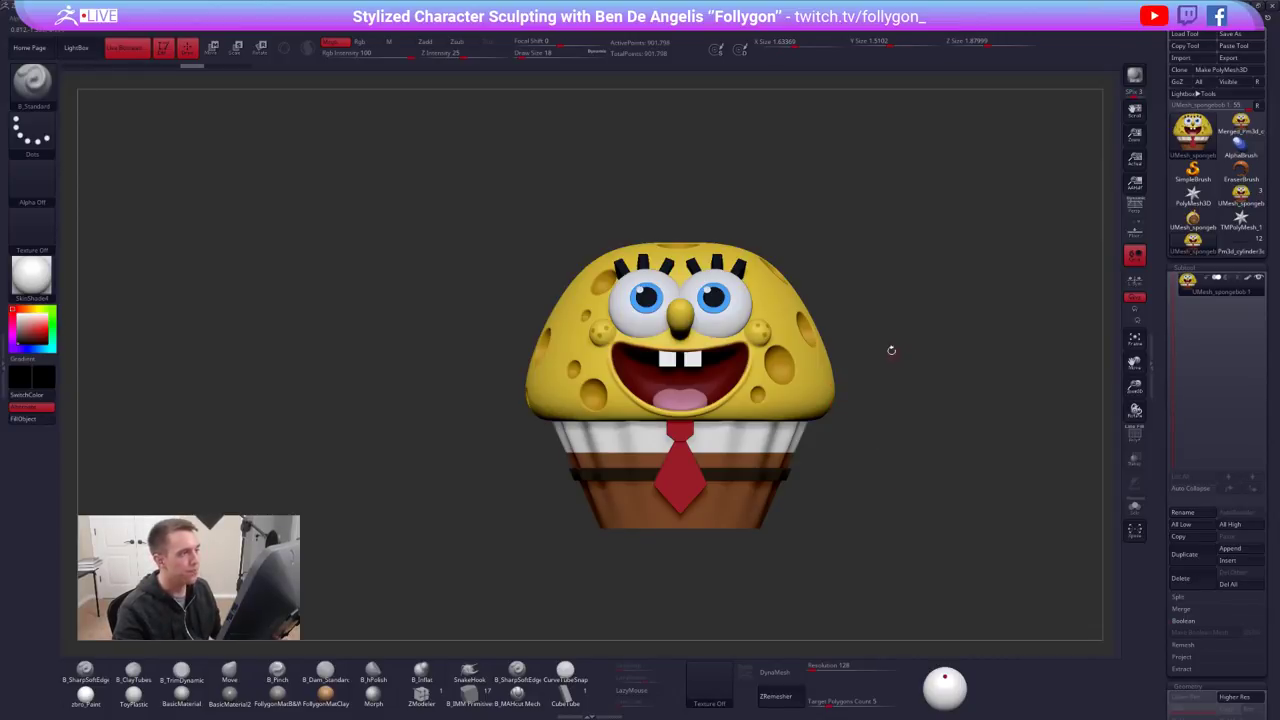
pyautogui.keyDown('ctrl'); pyautogui.moveTo(892, 318); pyautogui.dragTo(889, 342, button='right'); pyautogui.keyUp('ctrl')
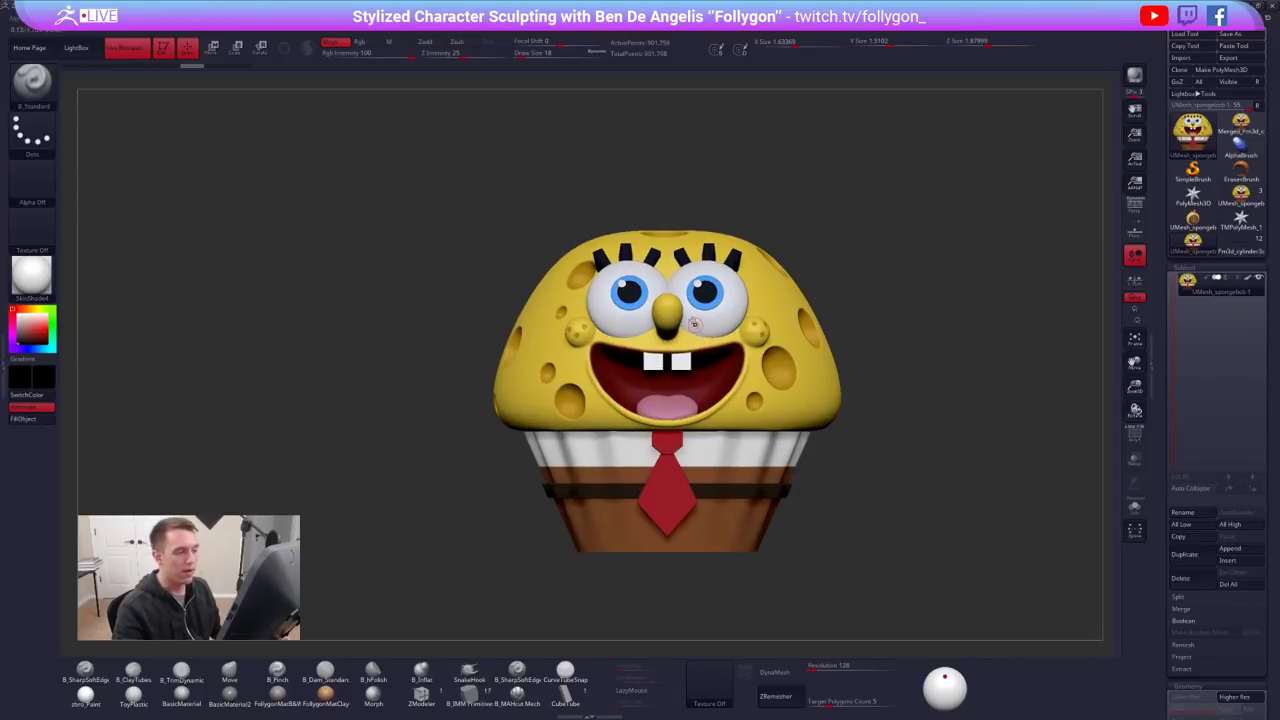
# Preview the cupcake model in the MatCap Red Wax material with its polypaint turned off and white as the colour
pyautogui.keyDown('alt'); pyautogui.moveTo(696, 324); pyautogui.dragTo(690, 317, button='right'); pyautogui.keyUp('alt')
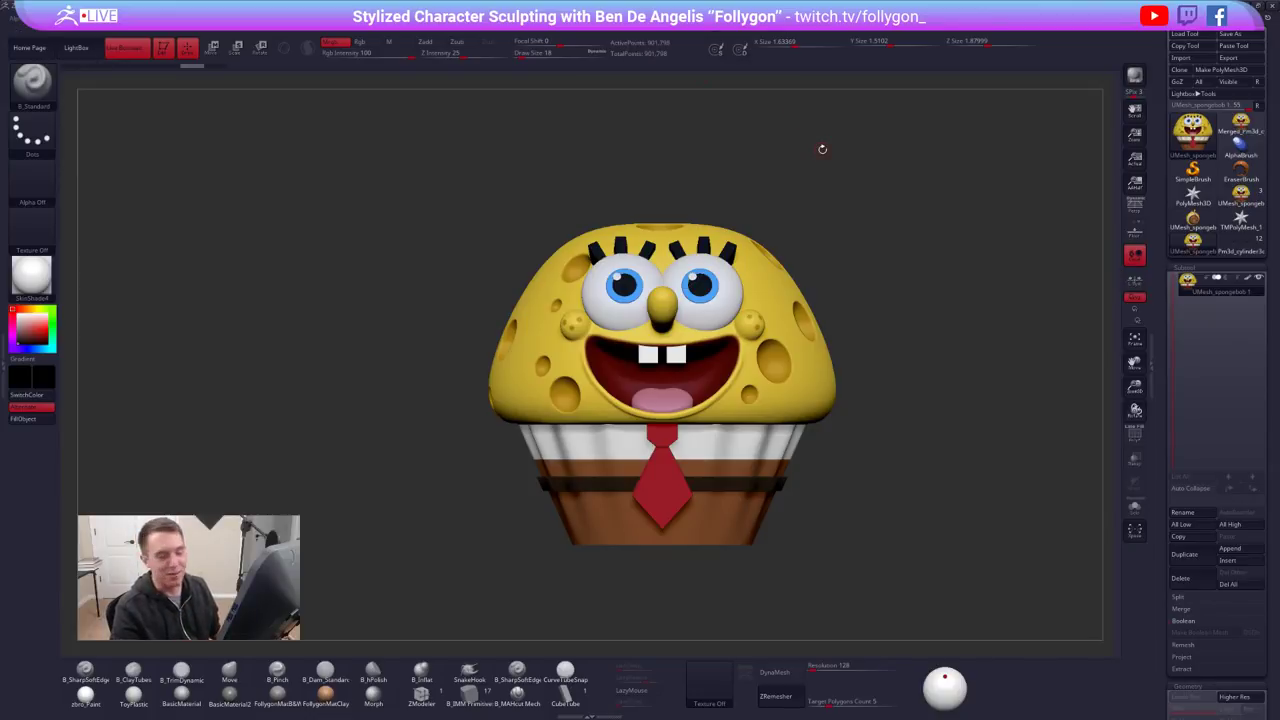
pyautogui.moveTo(812, 177); pyautogui.dragTo(865, 188)
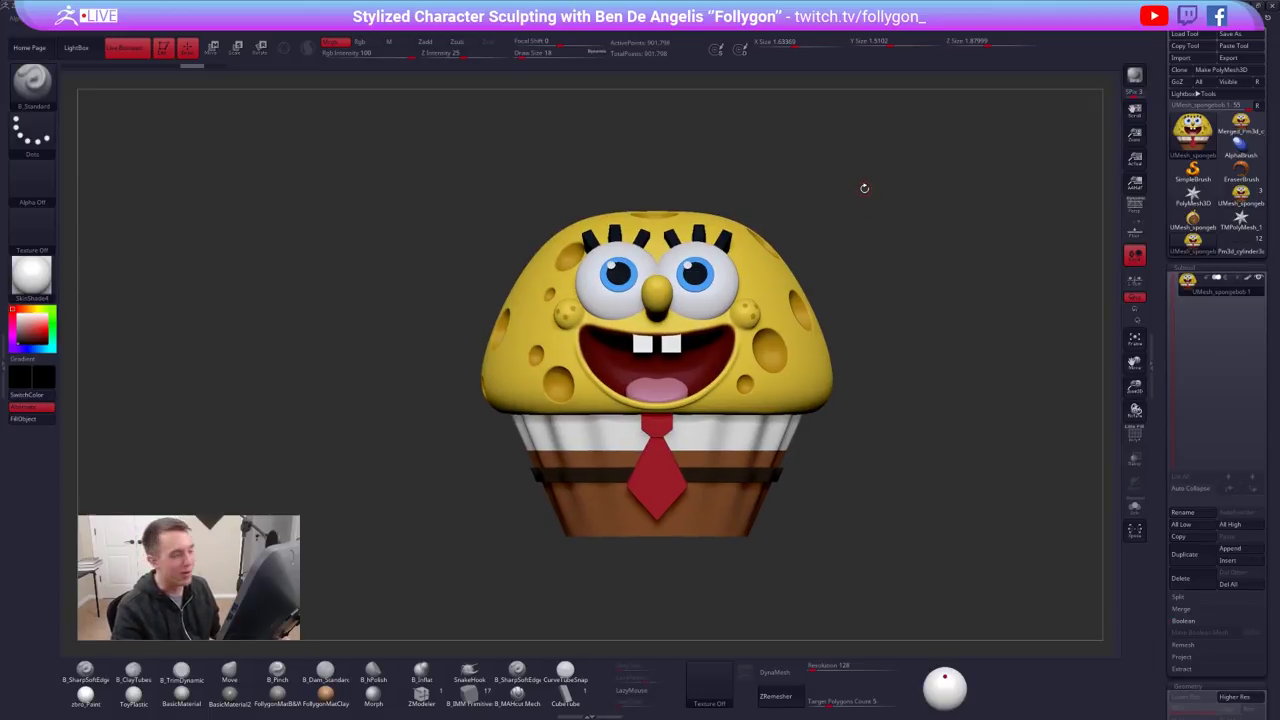
pyautogui.click(48, 277)
pyautogui.click(93, 309)
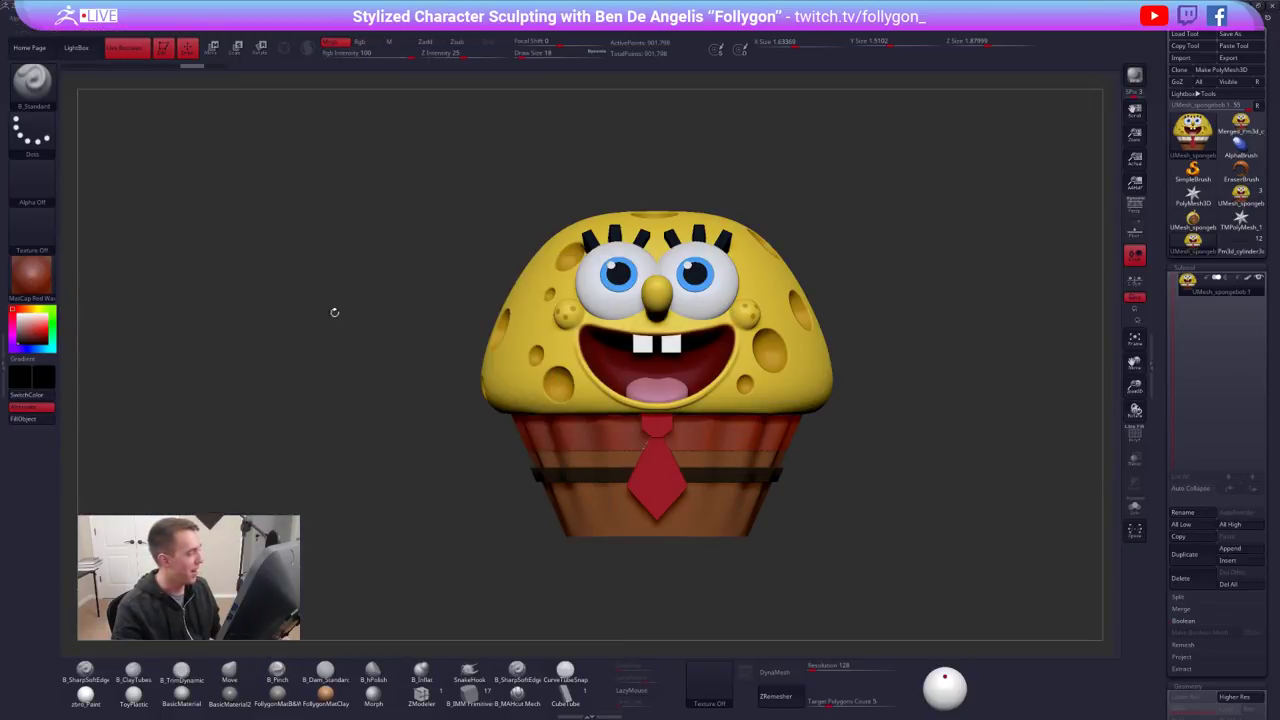
pyautogui.click(1249, 280)
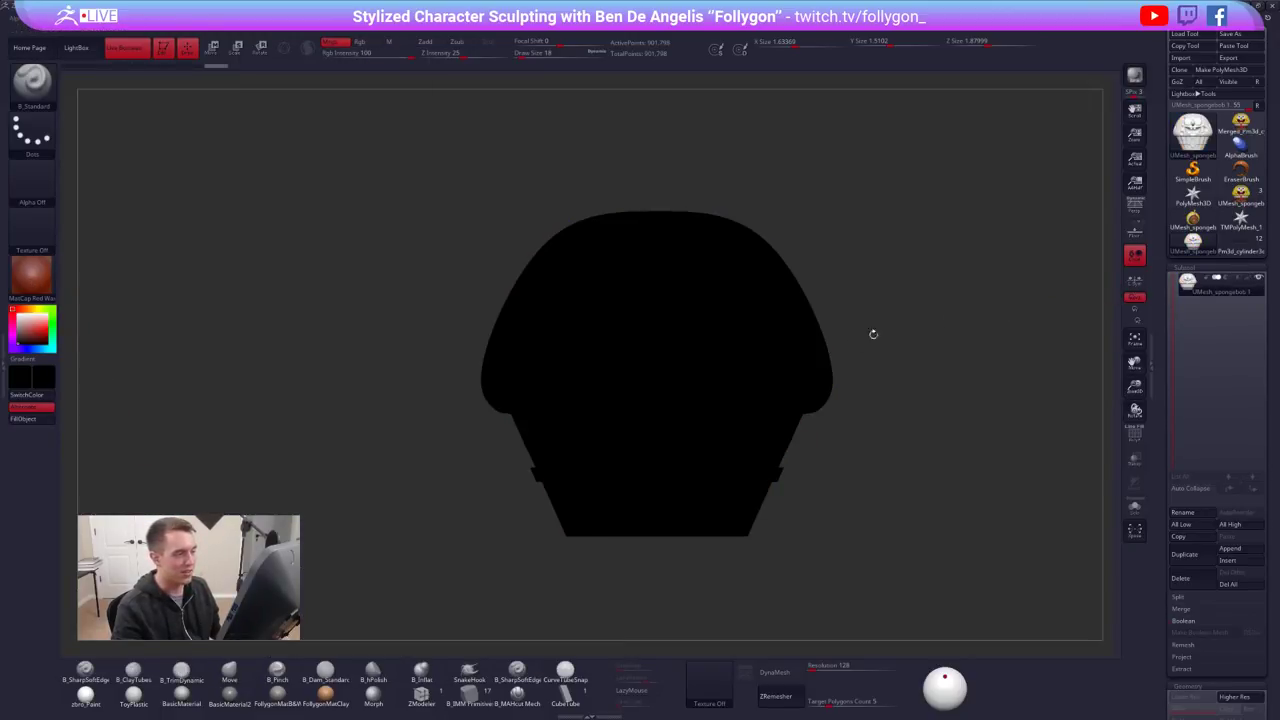
pyautogui.moveTo(22, 343); pyautogui.dragTo(13, 311)
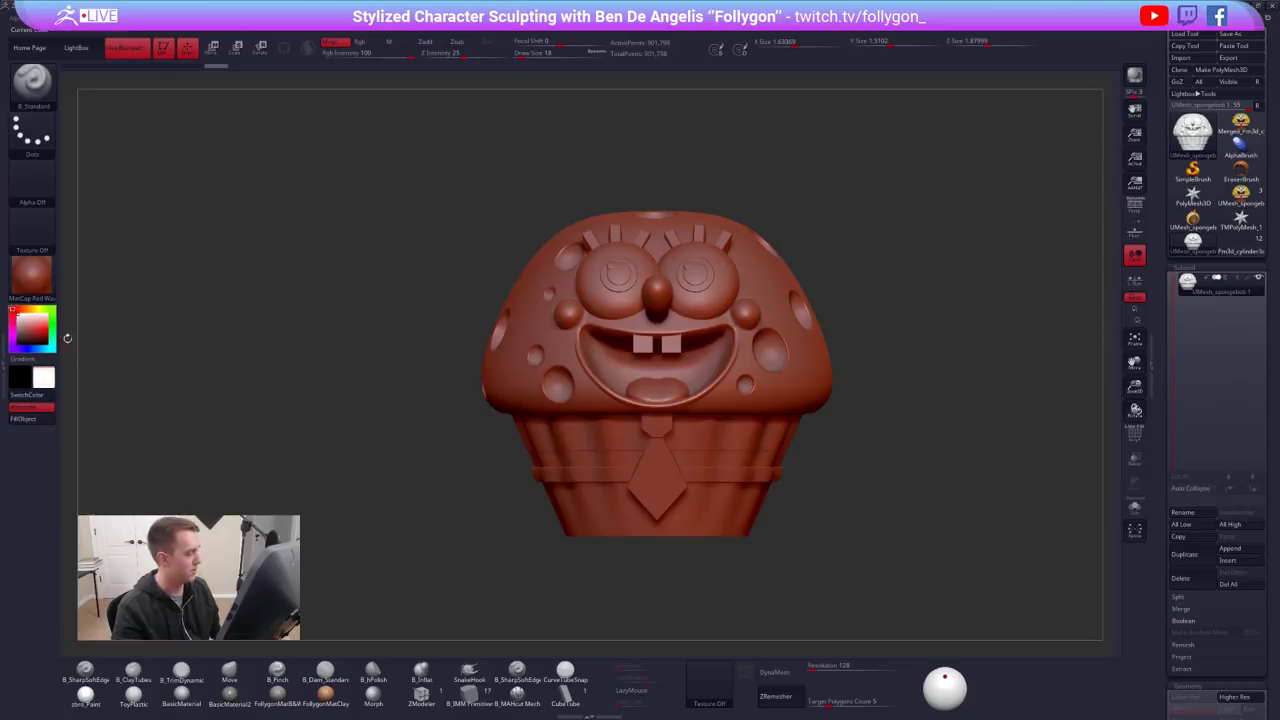
pyautogui.moveTo(880, 320)
pyautogui.mouseDown()
pyautogui.moveTo(700, 318)
pyautogui.moveTo(730, 318)
pyautogui.mouseUp()
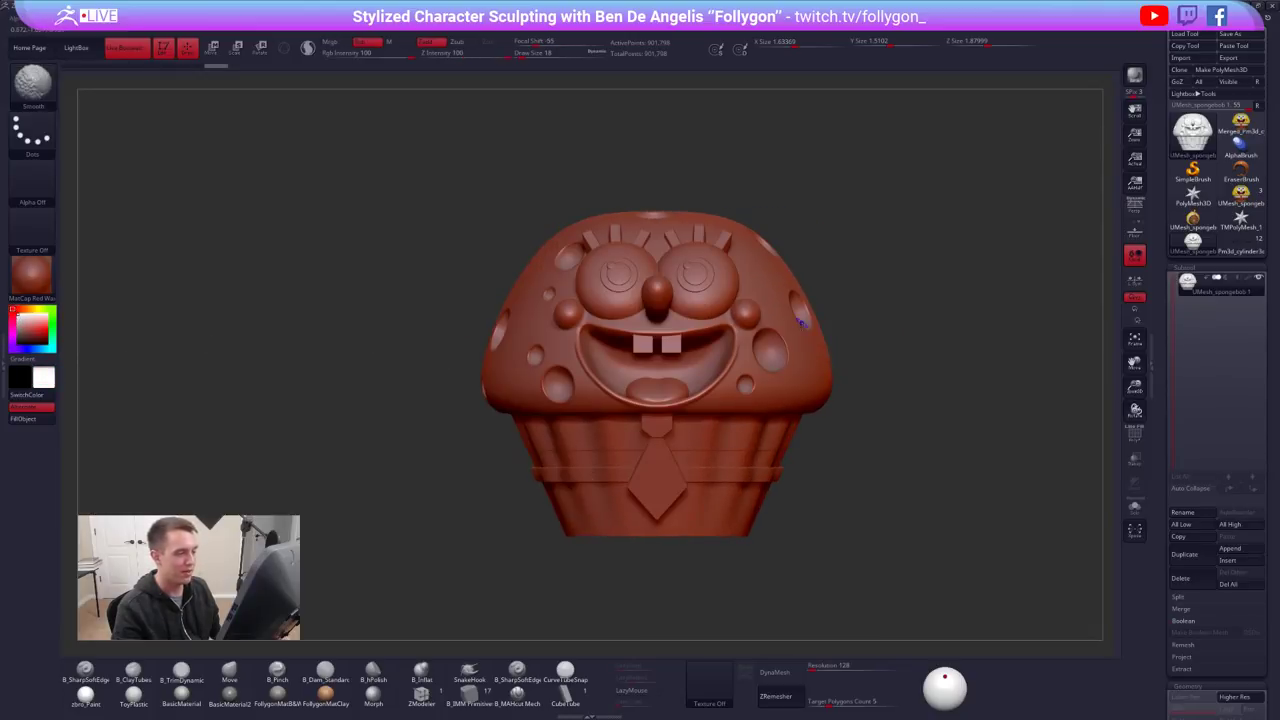
# Restore the SkinShade4 material and turn the model's polypaint back on
pyautogui.click(31, 274)
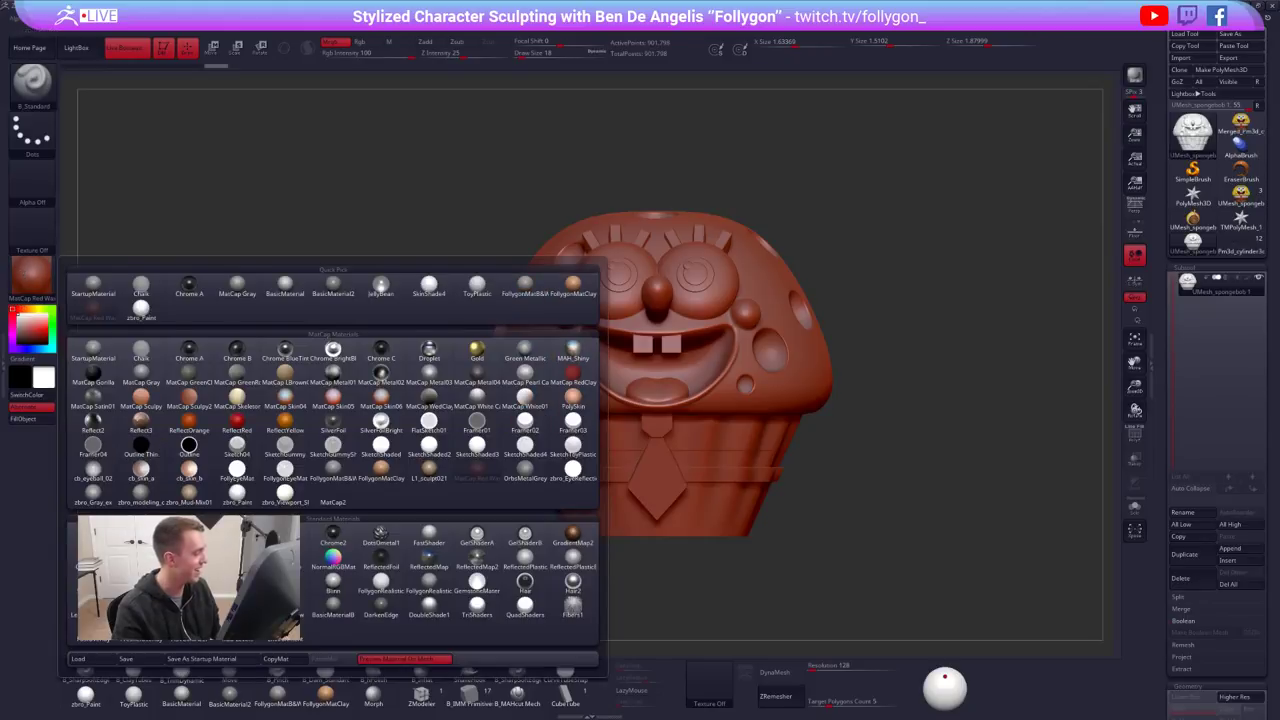
pyautogui.click(428, 285)
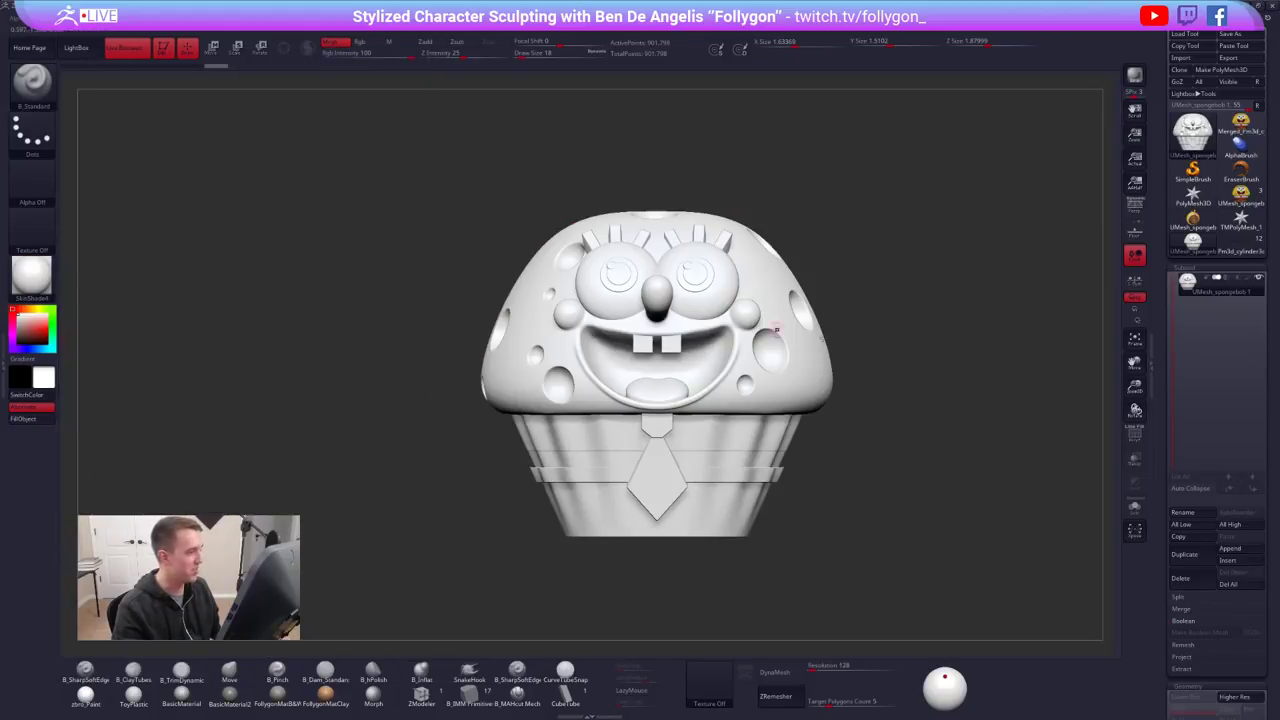
pyautogui.click(1248, 280)
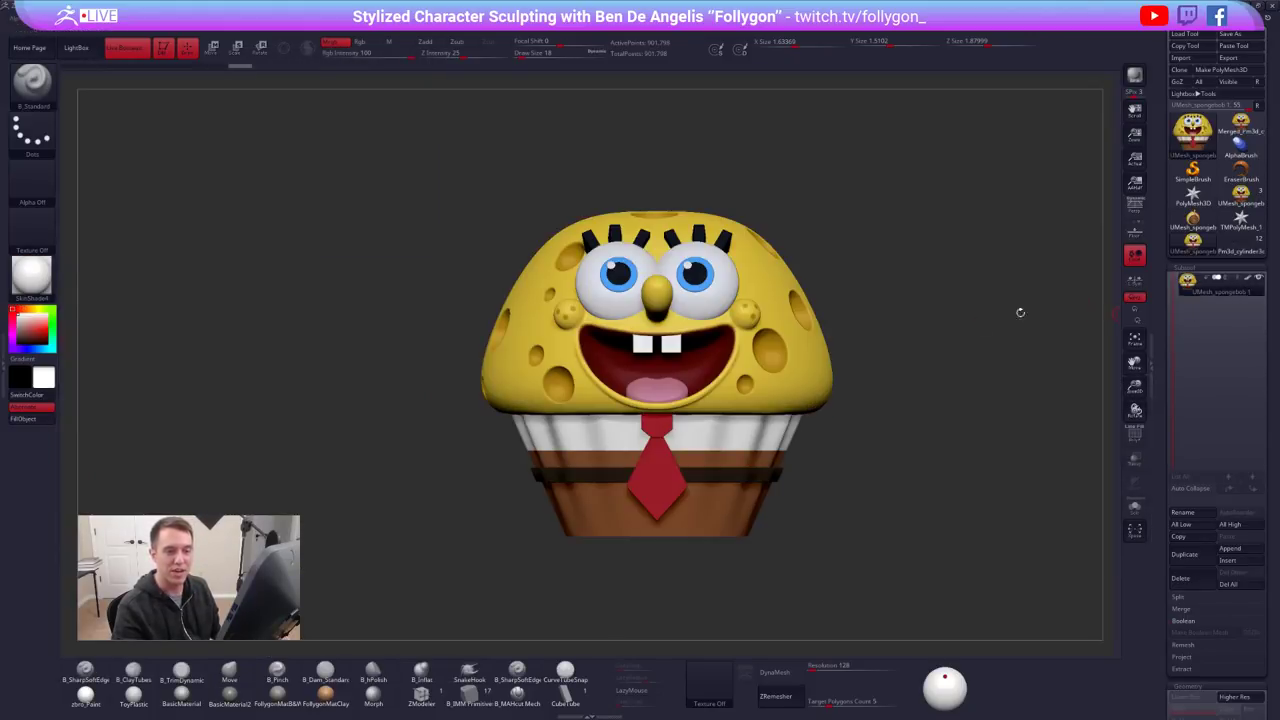
# View the painted model from the front and side, and turn on perspective
pyautogui.keyDown('alt'); pyautogui.moveTo(914, 326); pyautogui.dragTo(917, 305); pyautogui.keyUp('alt')
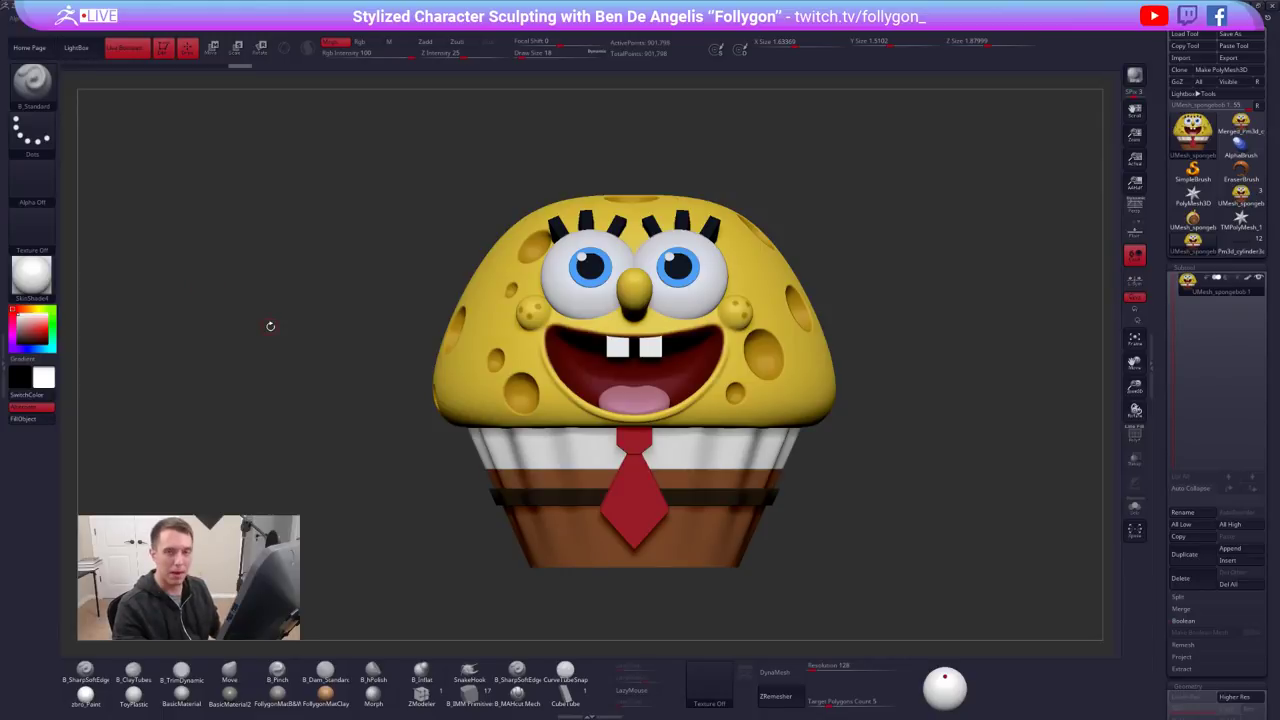
pyautogui.moveTo(603, 315)
pyautogui.mouseDown(button='right')
pyautogui.moveTo(702, 320)
pyautogui.moveTo(592, 328)
pyautogui.mouseUp(button='right')
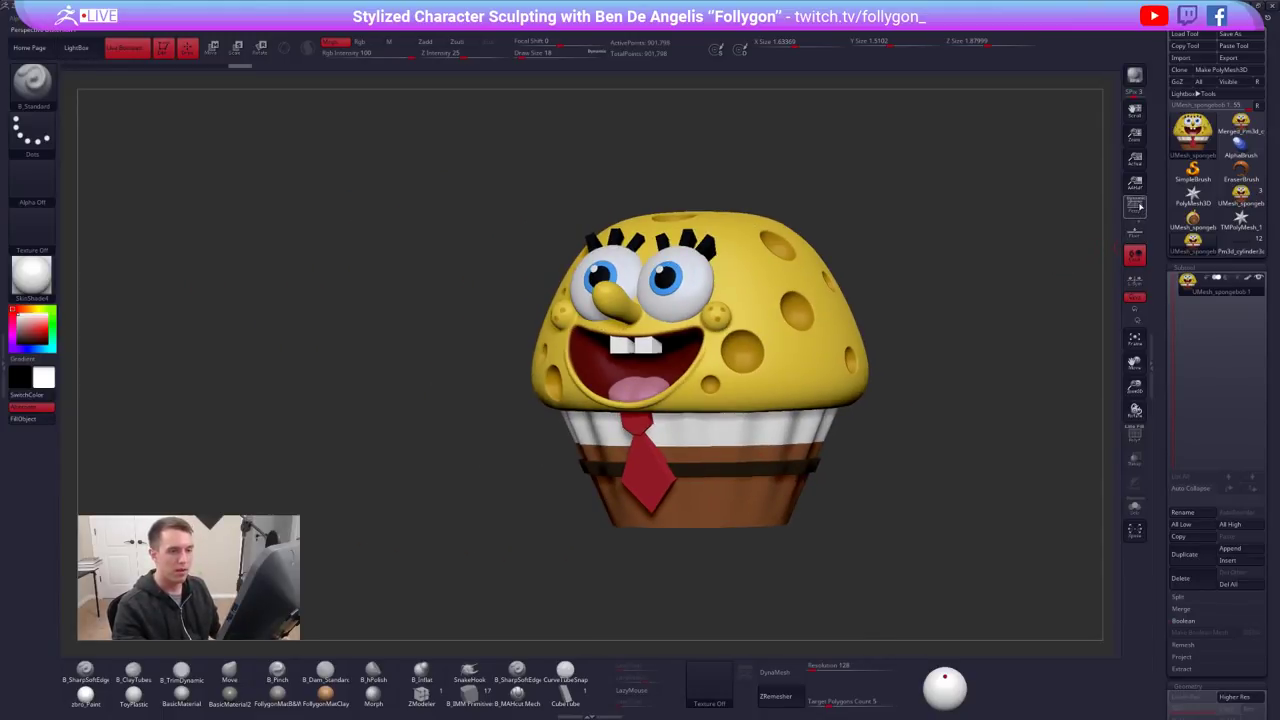
pyautogui.click(1135, 207)
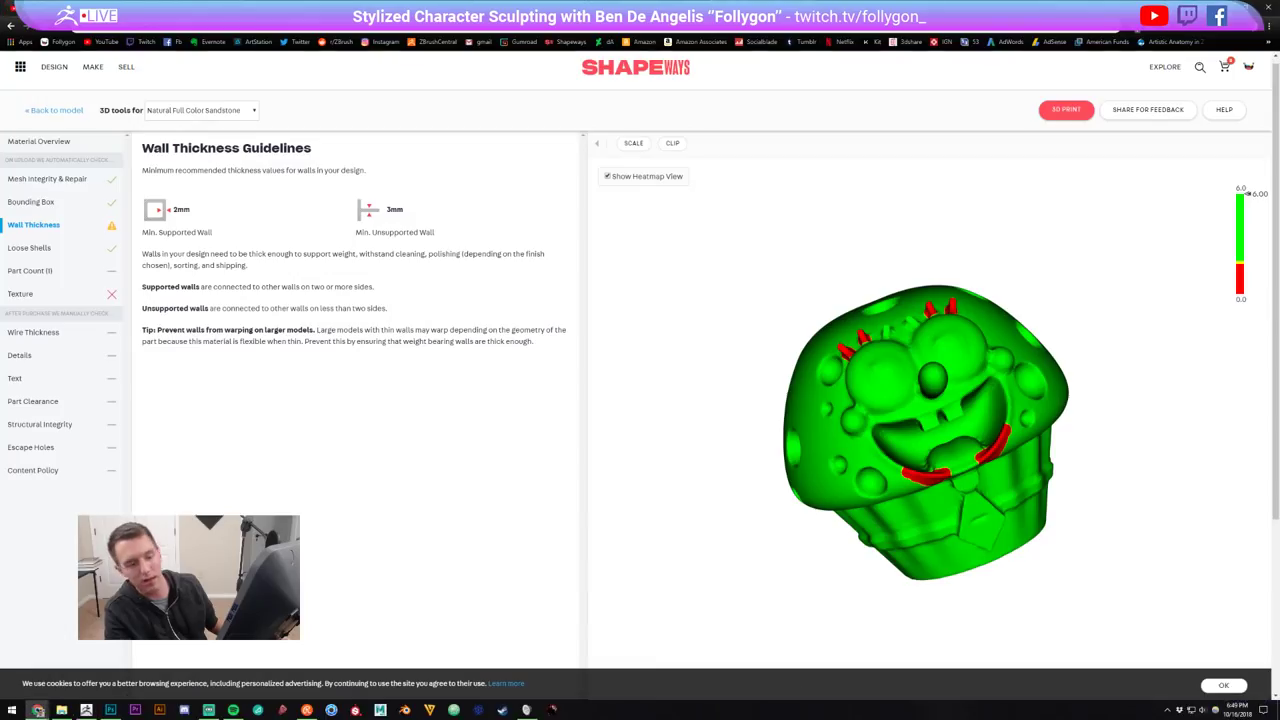
# Switch to the Shapeways testprint2 page in the browser and examine the model preview and the Sandstone material options and prices
pyautogui.hotkey('alt', 'Tab')
pyautogui.click(815, 6)
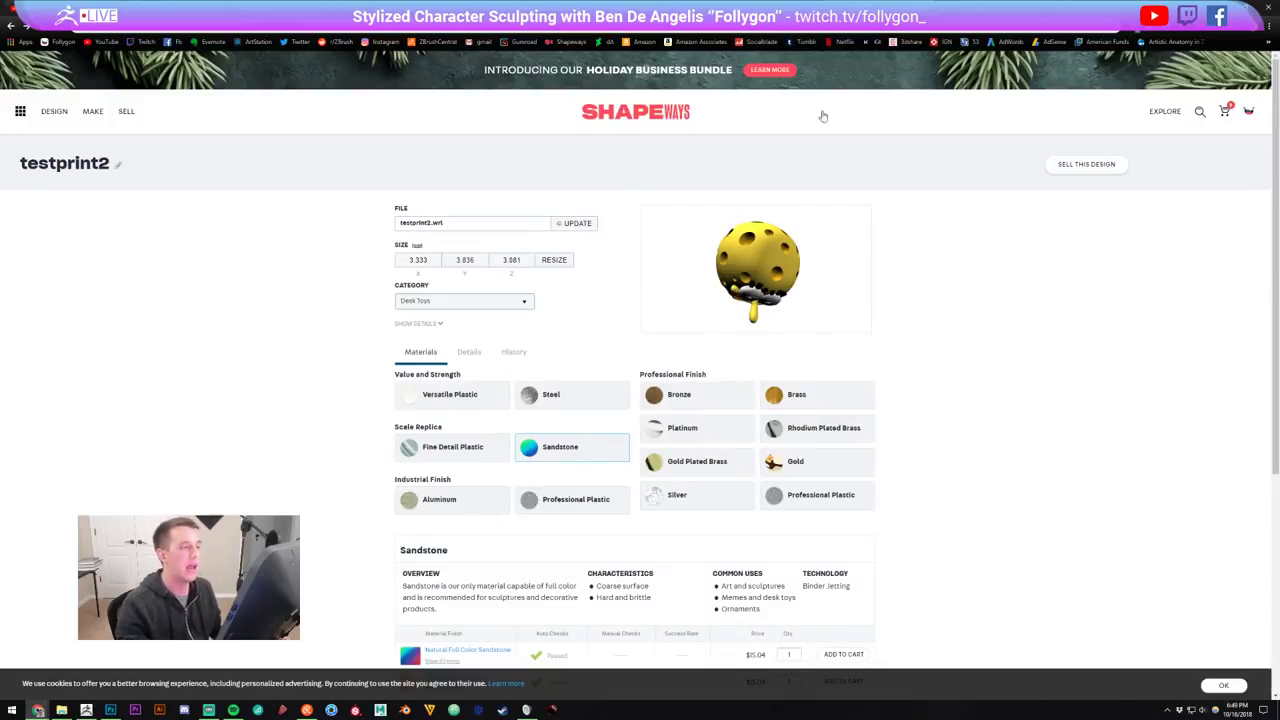
pyautogui.moveTo(780, 275)
pyautogui.mouseDown()
pyautogui.moveTo(803, 286)
pyautogui.moveTo(768, 270)
pyautogui.moveTo(803, 248)
pyautogui.moveTo(754, 295)
pyautogui.moveTo(764, 267)
pyautogui.mouseUp()
pyautogui.scroll(-2, 963, 403)
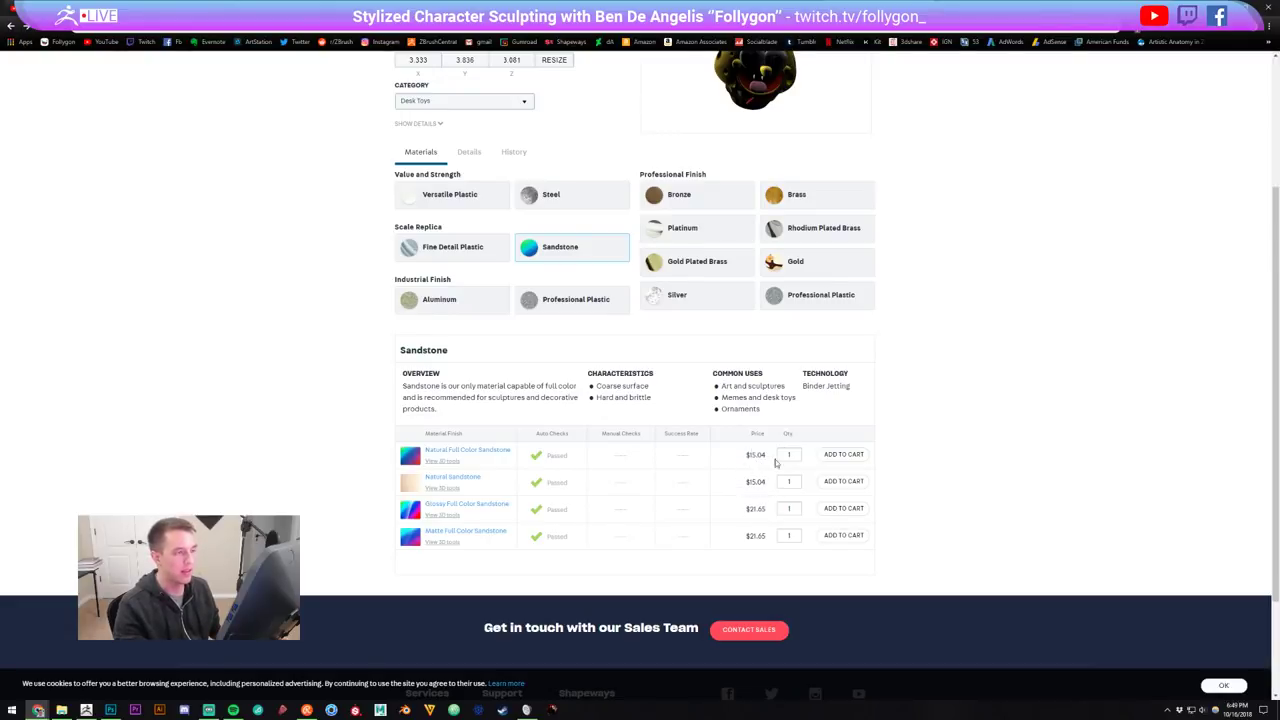
pyautogui.scroll(1, 776, 458)
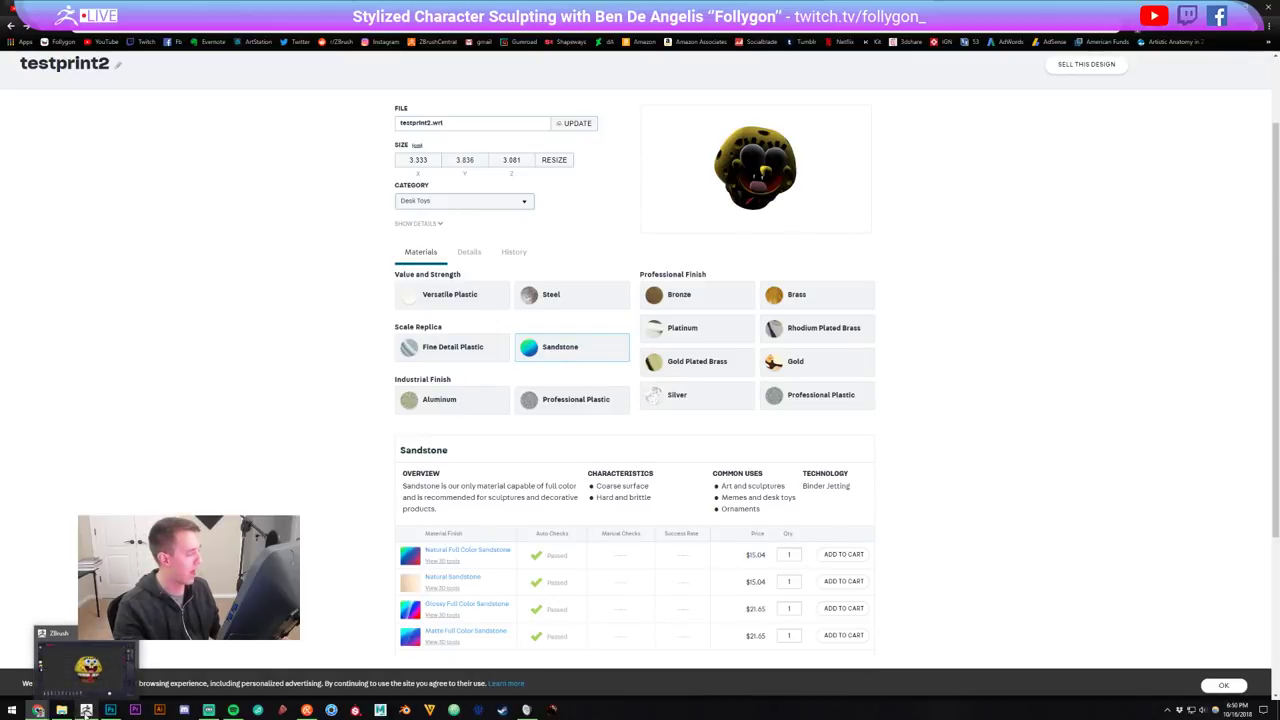
# Return to ZBrush, hide one half of the merged model to examine its hollow interior, and restore full visibility
pyautogui.click(86, 711)
pyautogui.moveTo(820, 450); pyautogui.dragTo(874, 441)
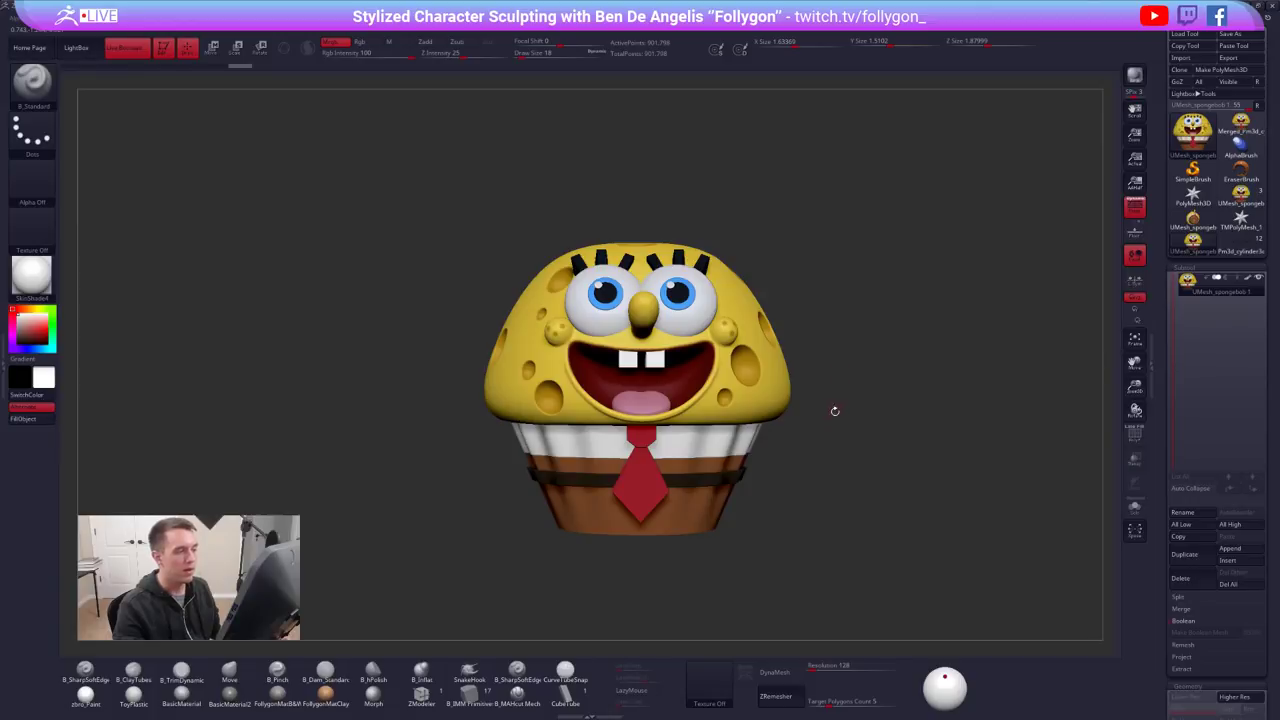
pyautogui.hotkey('ctrl', 'shift')
pyautogui.moveTo(643, 216)
pyautogui.keyDown('ctrl'); pyautogui.keyDown('shift'); pyautogui.mouseDown()
pyautogui.moveTo(829, 557)
pyautogui.moveTo(643, 600)
pyautogui.mouseUp(); pyautogui.keyUp('shift'); pyautogui.keyUp('ctrl')
pyautogui.moveTo(722, 457); pyautogui.dragTo(731, 452, button='right')
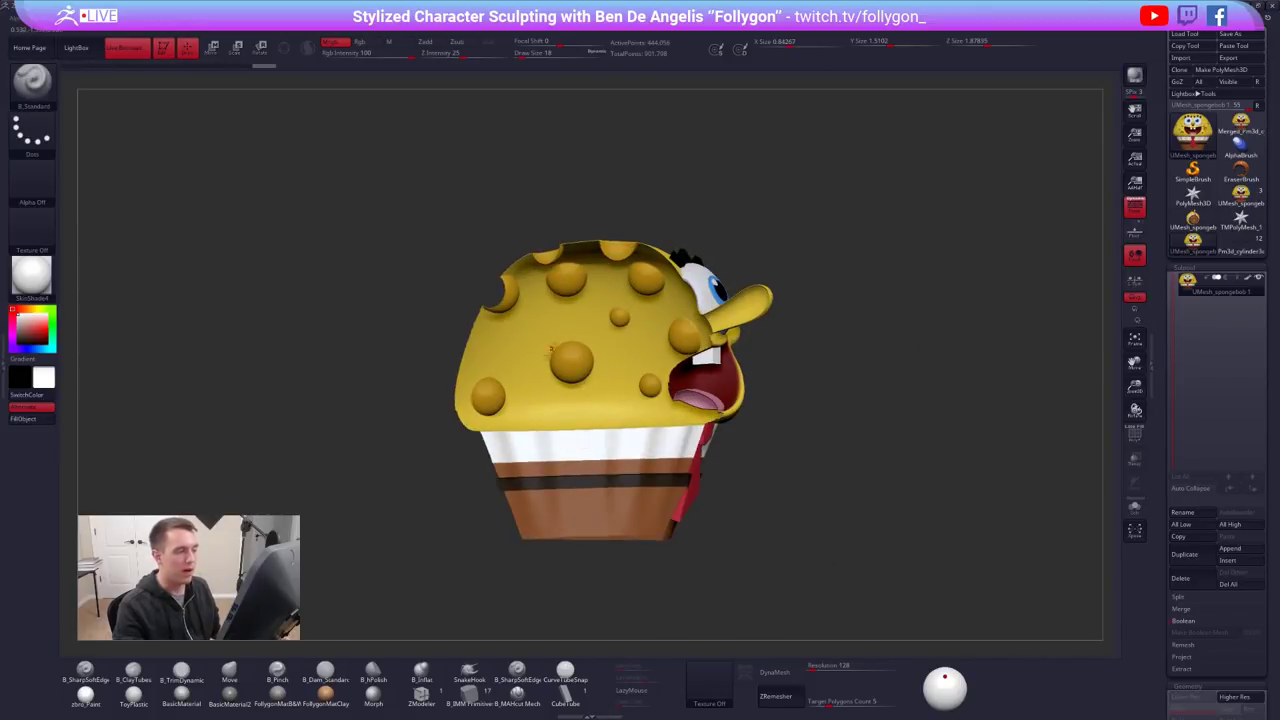
pyautogui.moveTo(628, 418); pyautogui.dragTo(762, 431, button='right')
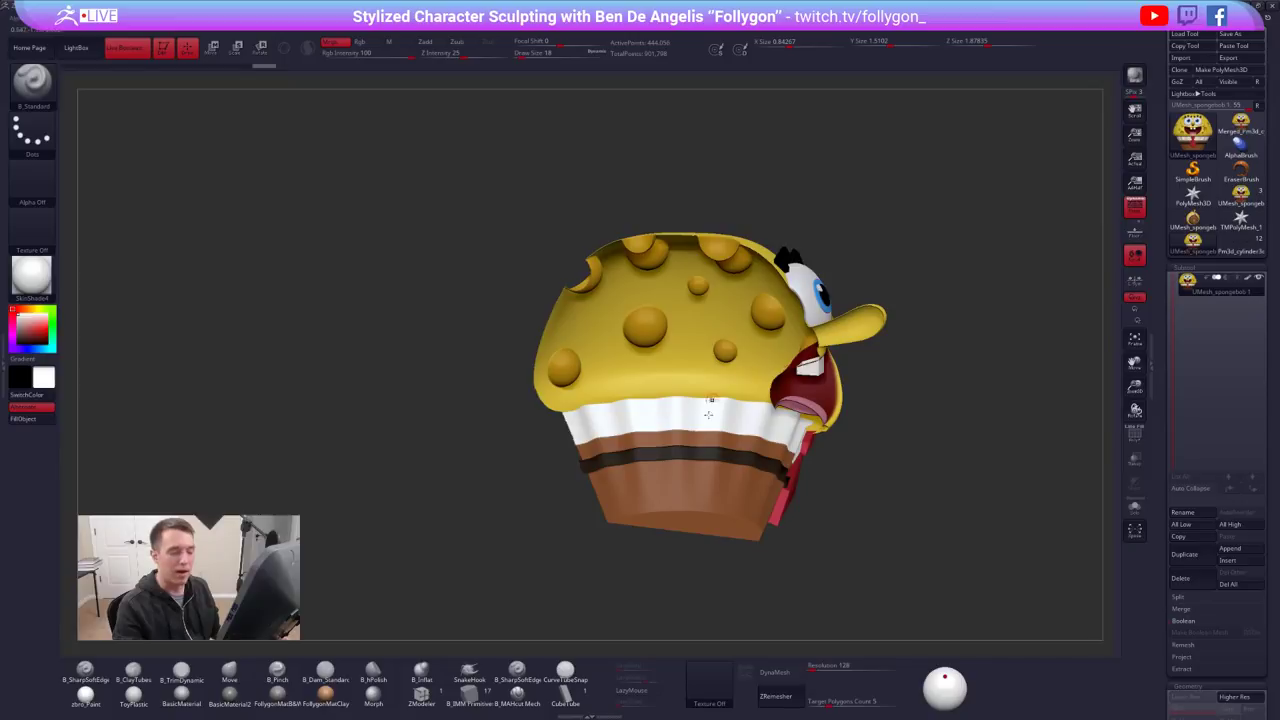
pyautogui.moveTo(685, 428); pyautogui.dragTo(651, 429, button='right')
pyautogui.keyDown('ctrl'); pyautogui.keyDown('shift'); pyautogui.click(790, 381); pyautogui.keyUp('shift'); pyautogui.keyUp('ctrl')
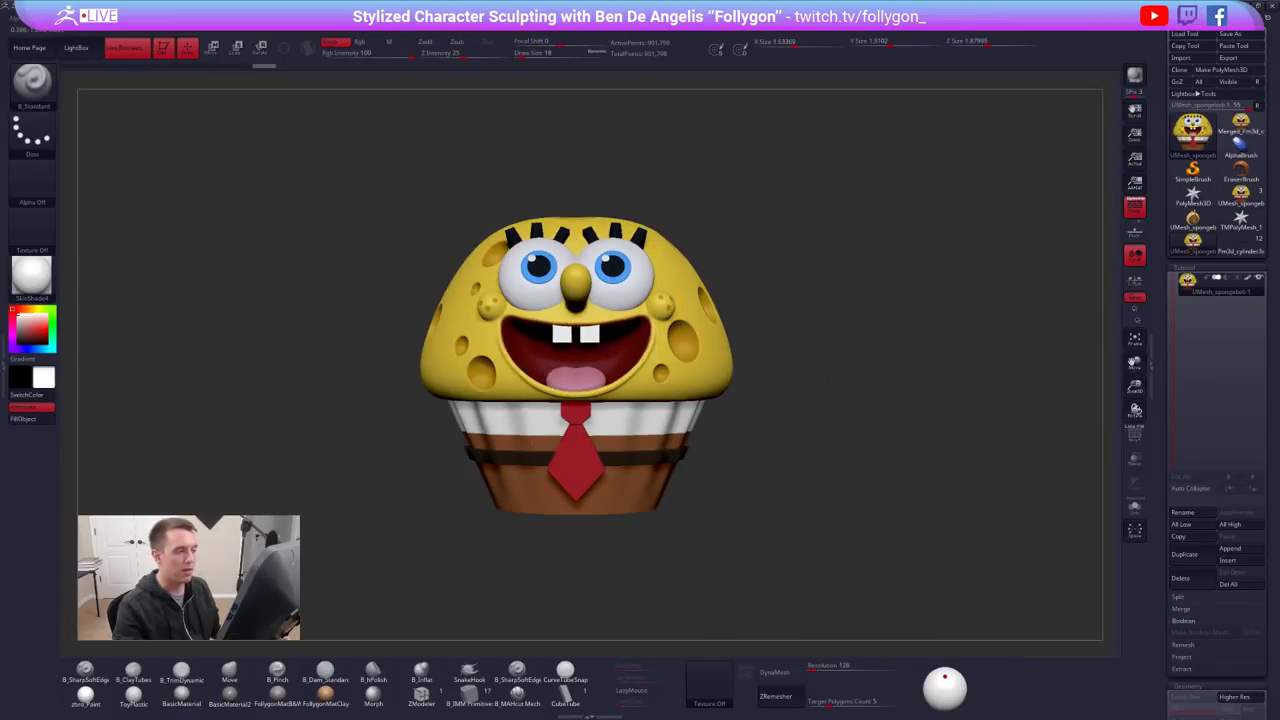
# Examine the paint border between the white shirt and the brown base up close, including a wireframe check
pyautogui.moveTo(790, 381)
pyautogui.keyDown('alt'); pyautogui.mouseDown(button='right')
pyautogui.moveTo(845, 385)
pyautogui.moveTo(865, 352)
pyautogui.mouseUp(button='right'); pyautogui.keyUp('alt')
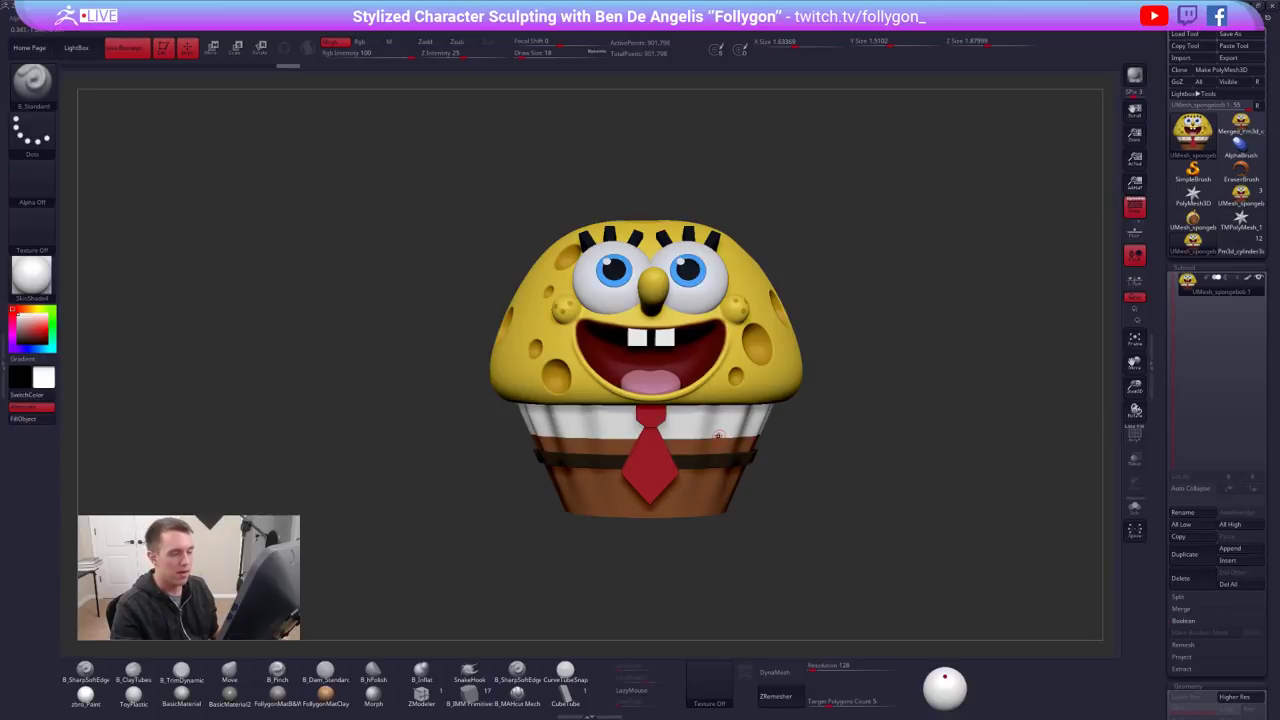
pyautogui.keyDown('ctrl'); pyautogui.moveTo(712, 437); pyautogui.dragTo(708, 520, button='right'); pyautogui.keyUp('ctrl')
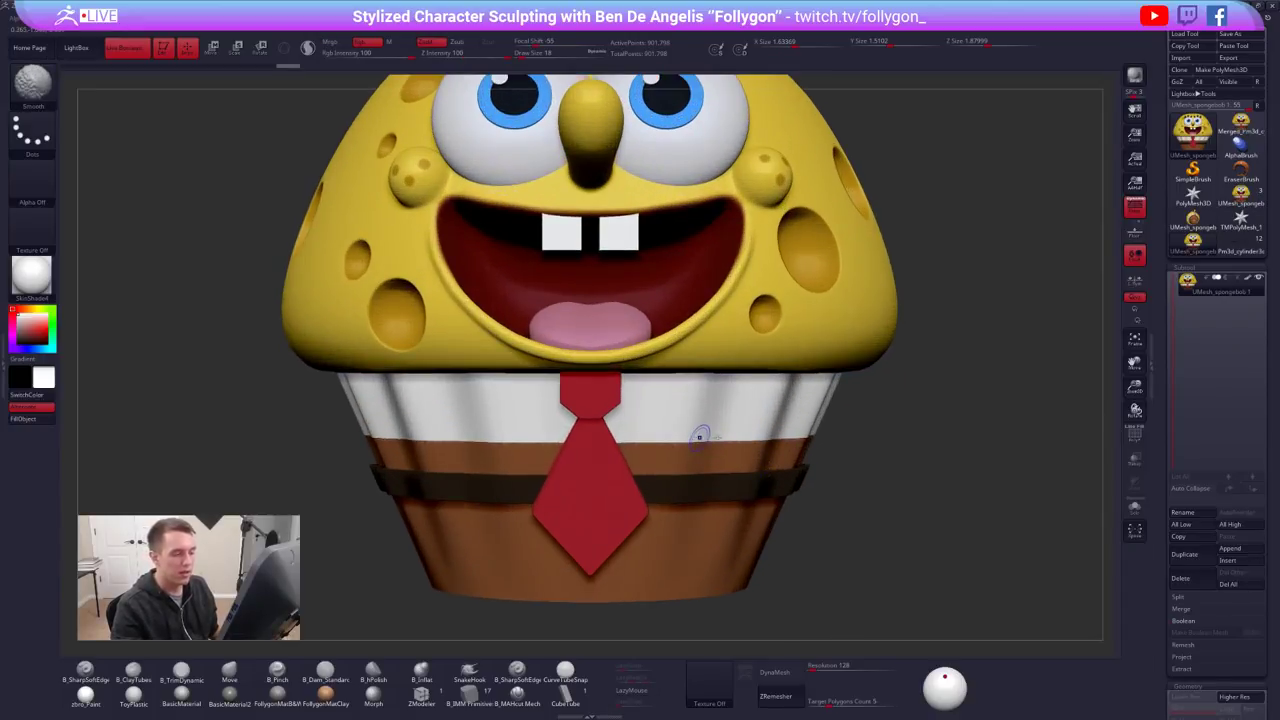
pyautogui.hotkey('shift', 'f')
pyautogui.hotkey('shift', 'f')
pyautogui.moveTo(702, 445)
pyautogui.mouseDown(button='right')
pyautogui.moveTo(707, 410)
pyautogui.moveTo(706, 524)
pyautogui.mouseUp(button='right')
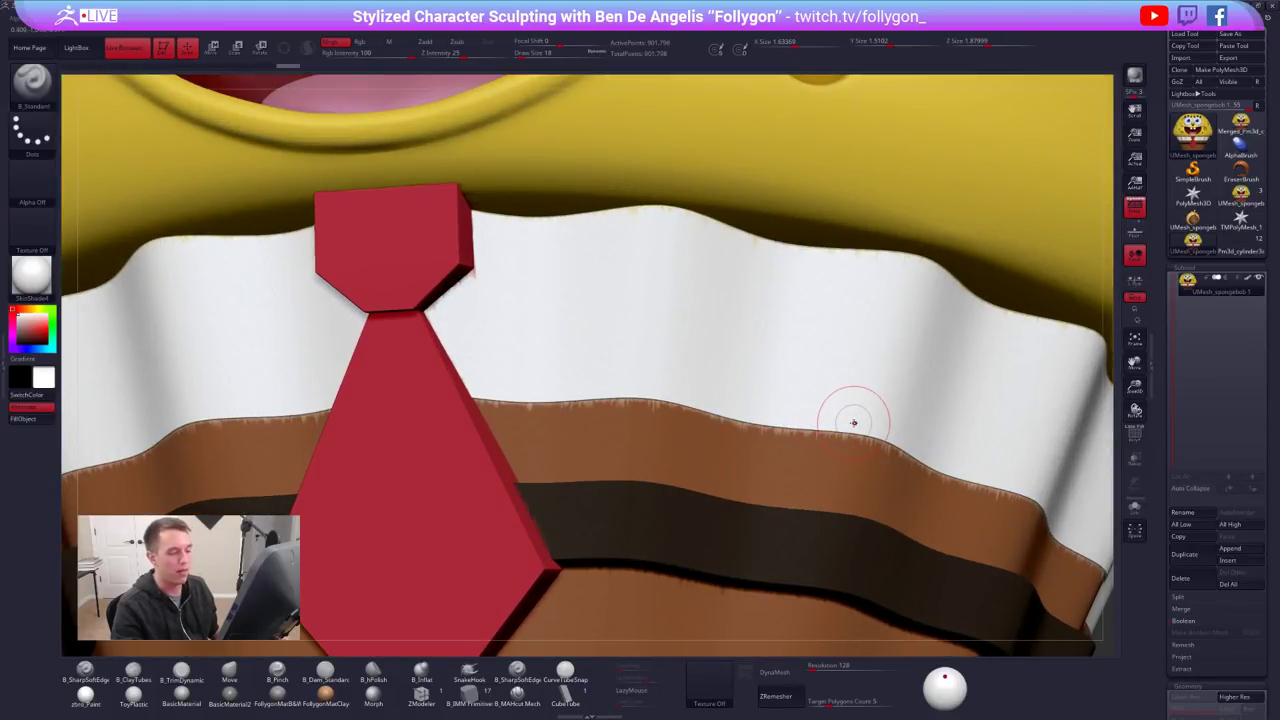
pyautogui.scroll(-3, 854, 423)
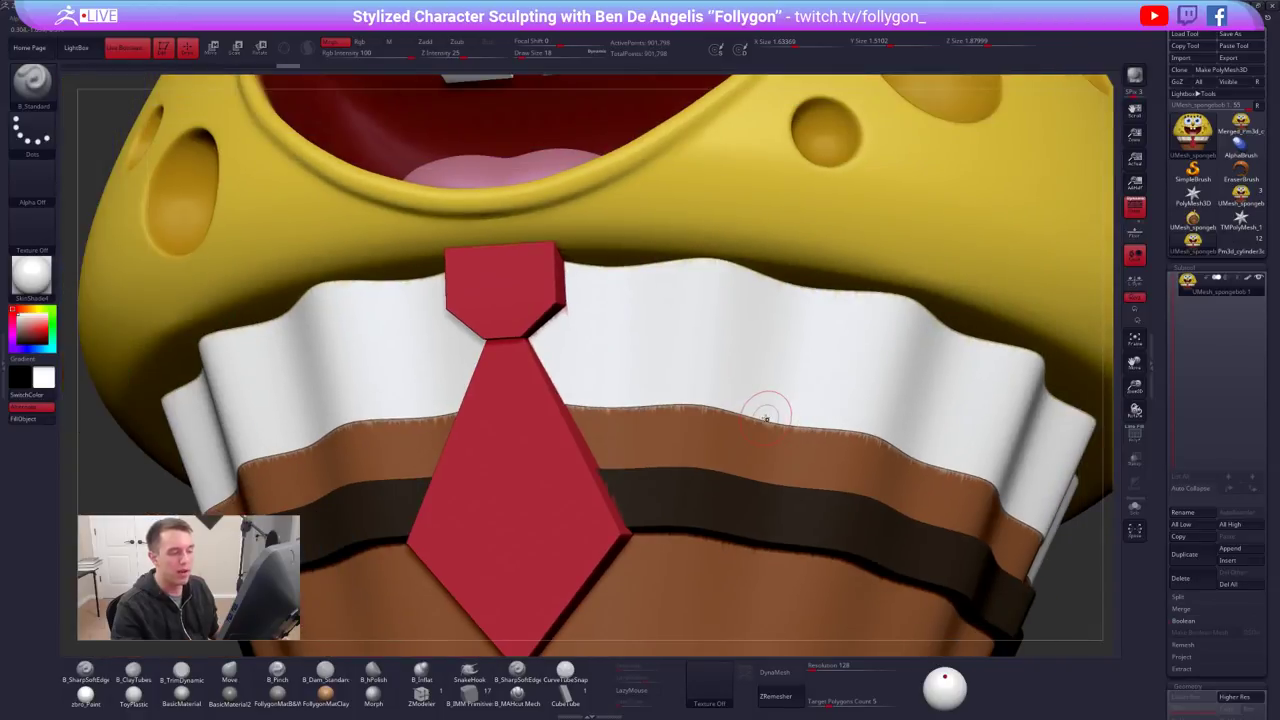
pyautogui.scroll(3, 766, 414)
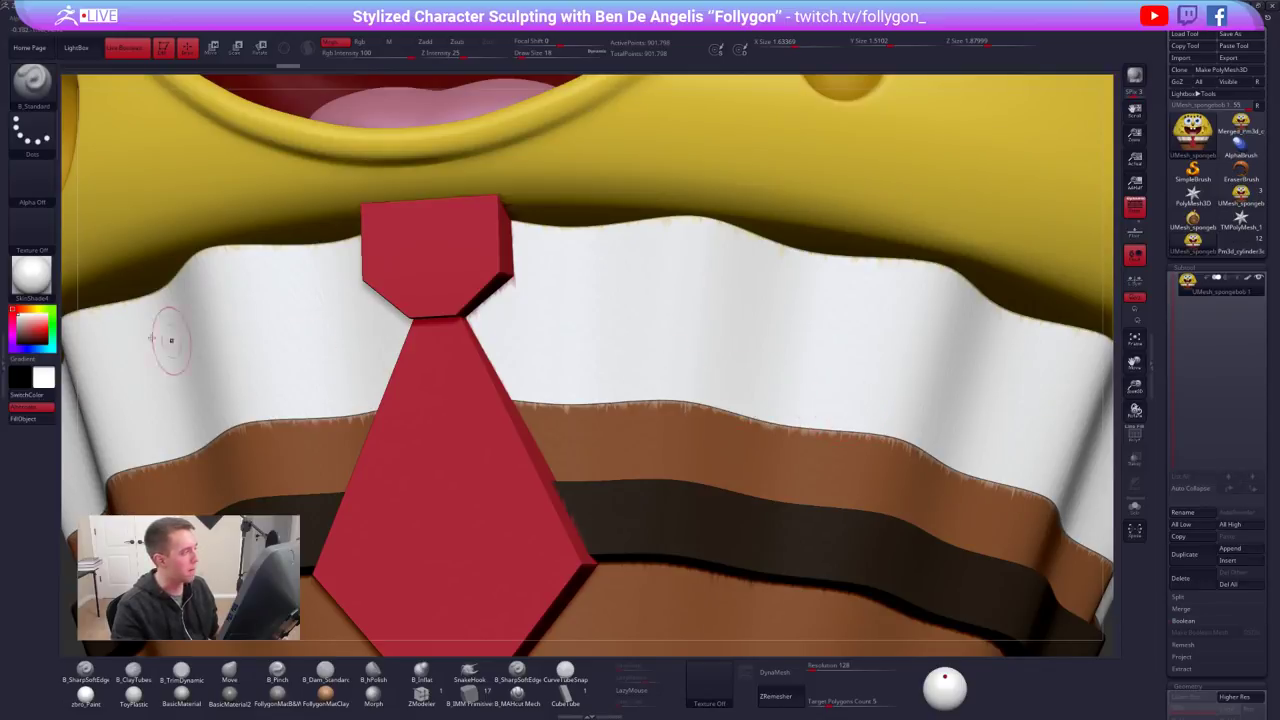
# Look at the Decimation Master settings and inspect the shirt, tie and belt borders from the front and from below
pyautogui.click(4, 287)
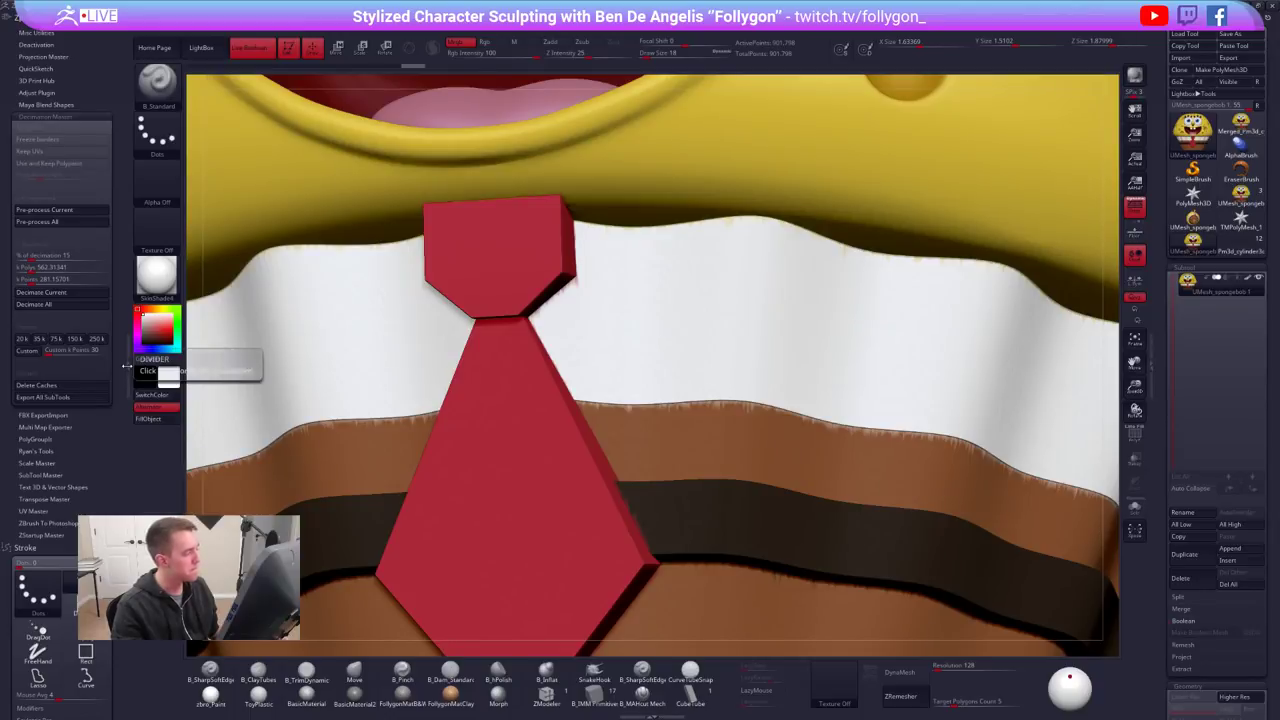
pyautogui.click(122, 365)
pyautogui.keyDown('shift'); pyautogui.moveTo(610, 345); pyautogui.dragTo(672, 393, button='right'); pyautogui.keyUp('shift')
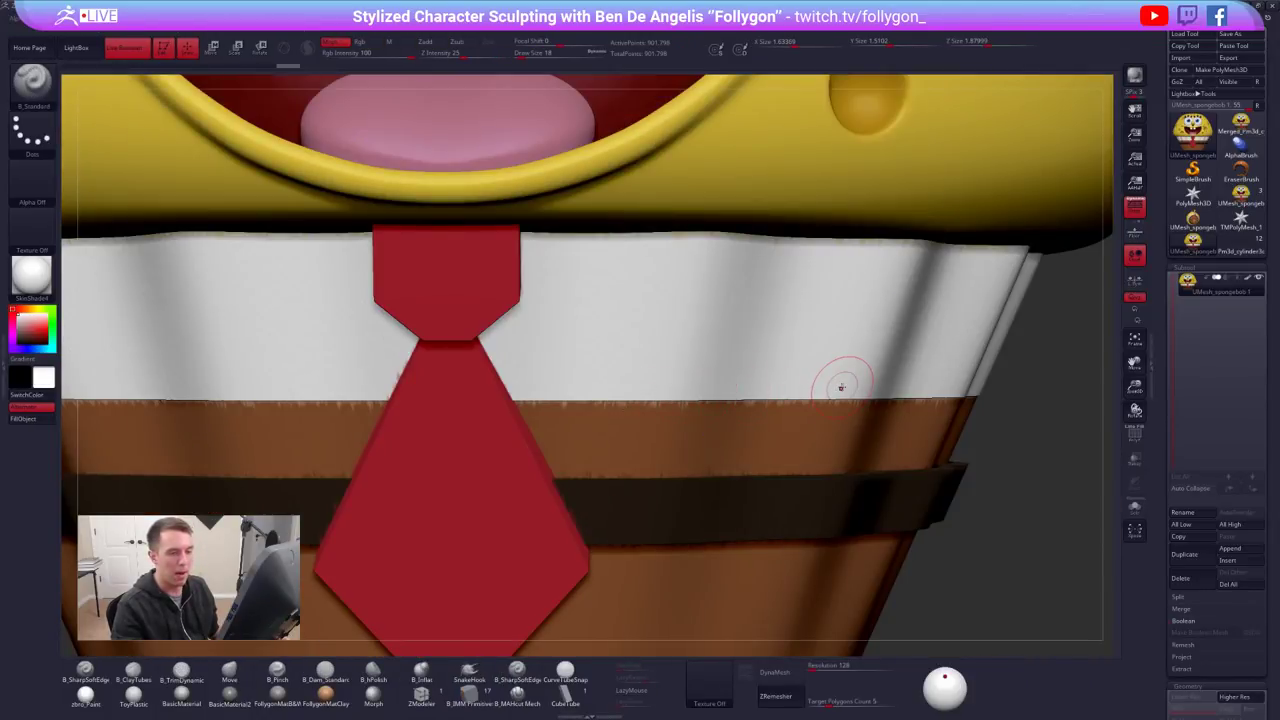
pyautogui.keyDown('ctrl'); pyautogui.moveTo(1032, 370); pyautogui.dragTo(952, 381, button='right'); pyautogui.keyUp('ctrl')
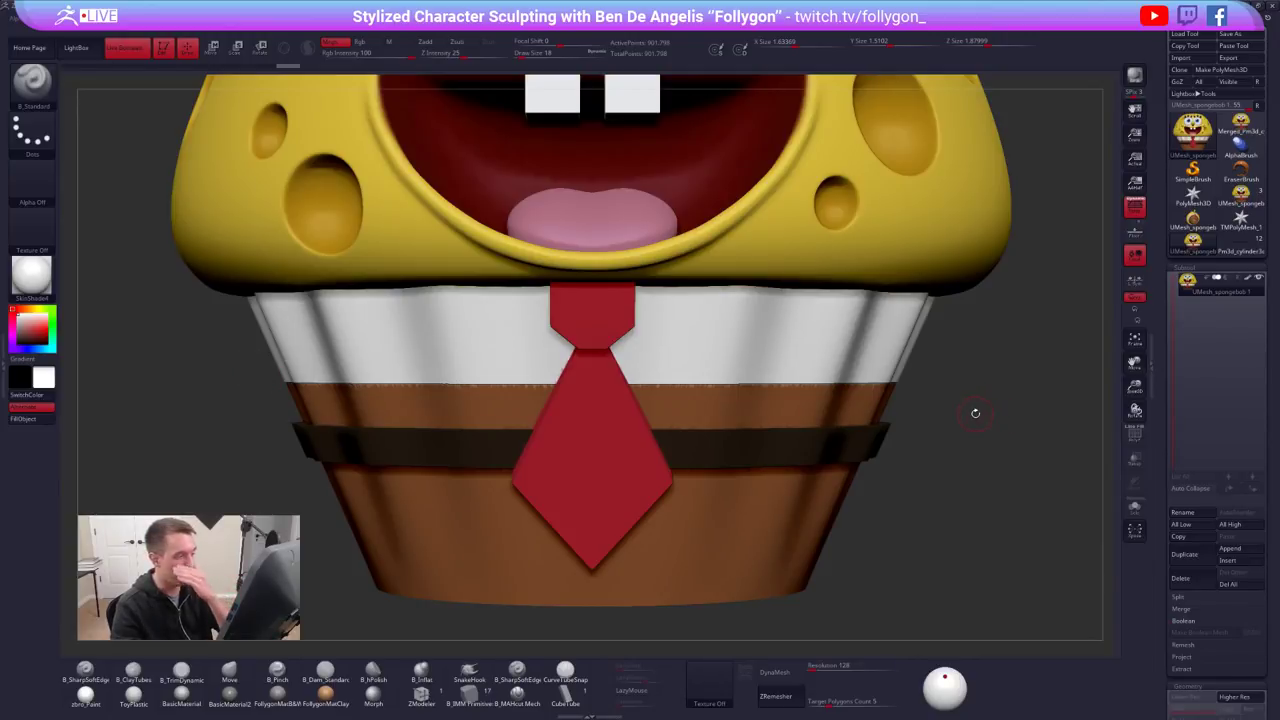
pyautogui.moveTo(965, 405); pyautogui.dragTo(675, 380)
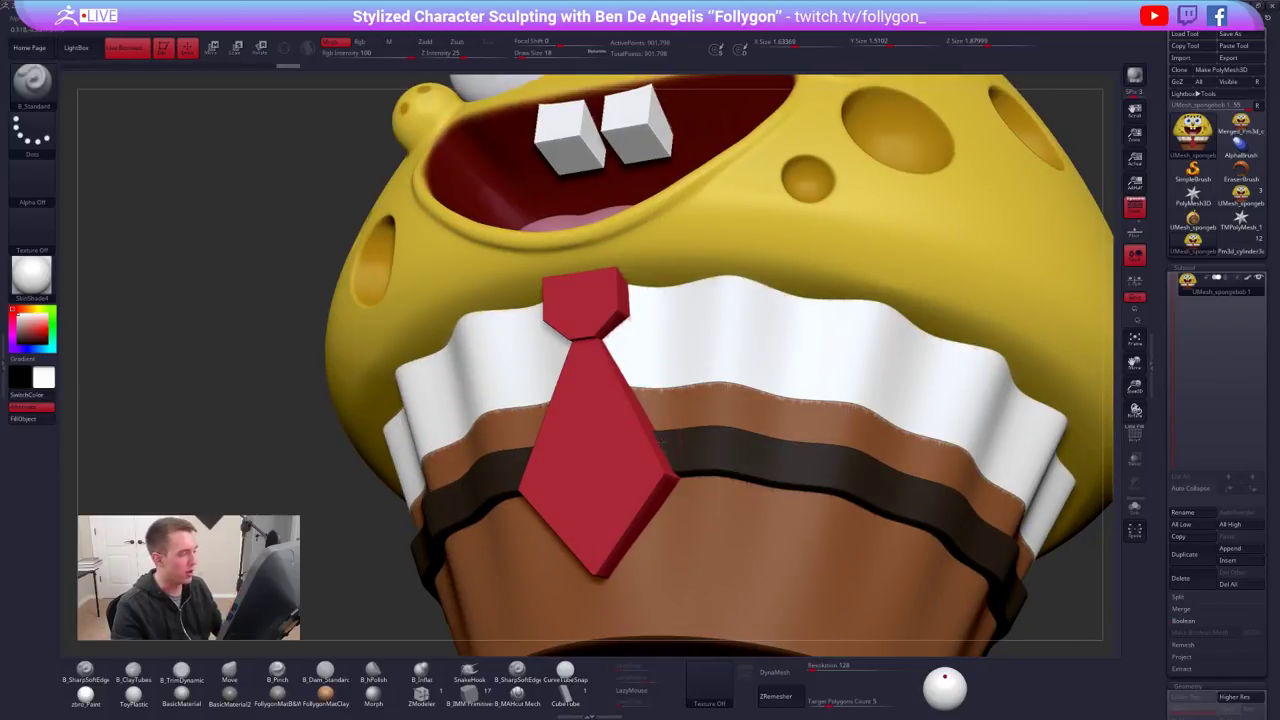
pyautogui.keyDown('shift'); pyautogui.moveTo(683, 448); pyautogui.dragTo(745, 430); pyautogui.keyUp('shift')
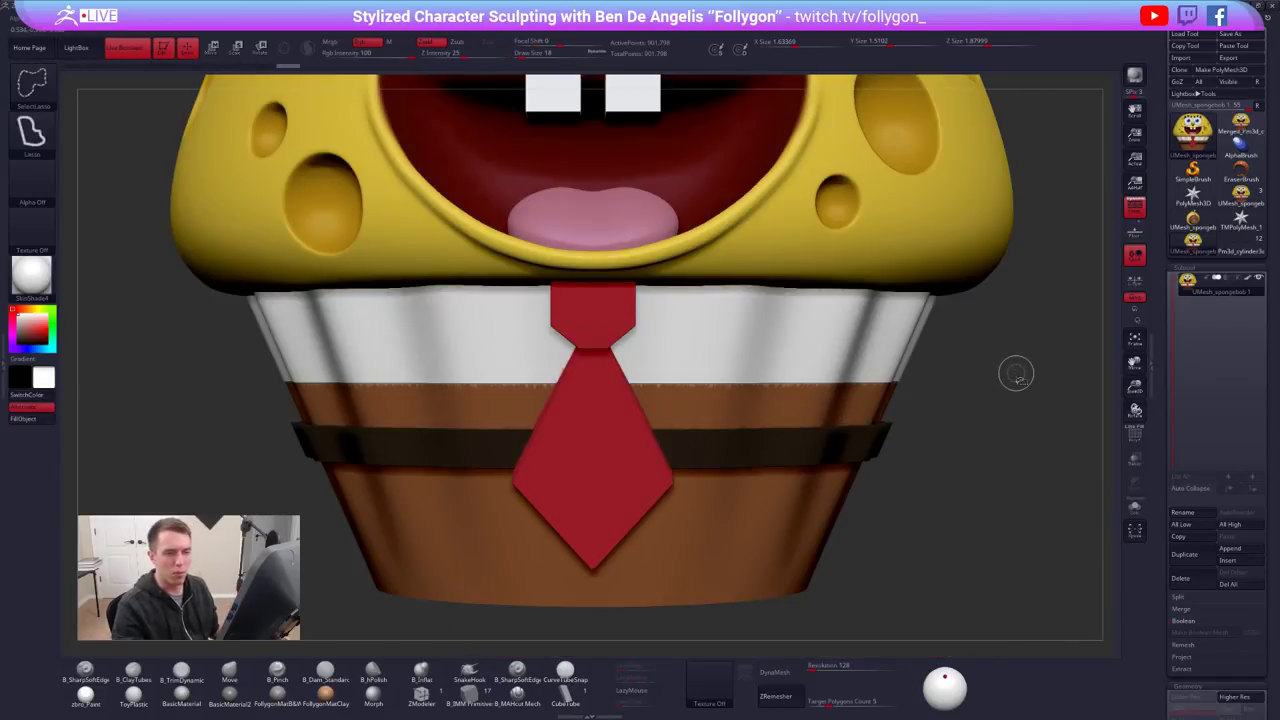
# Switch to the unmerged multi-part cylinder tool and center its isolated white shirt band in the view
pyautogui.click(1238, 247)
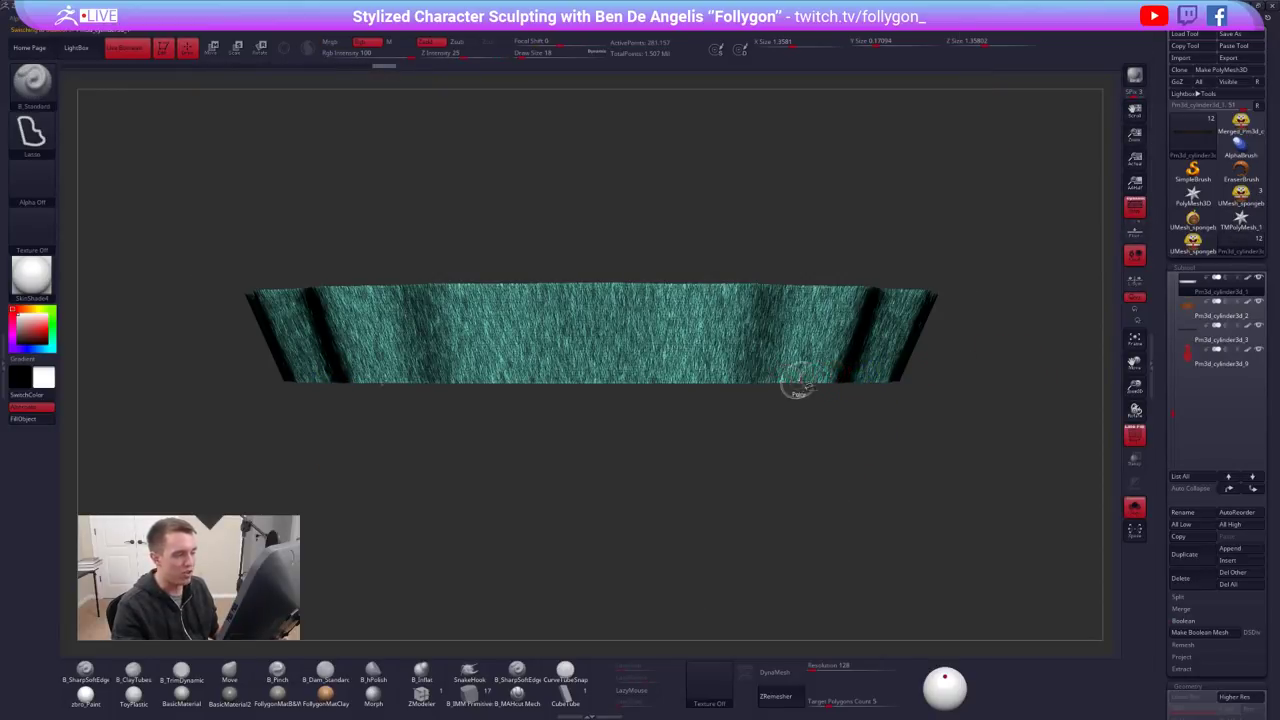
pyautogui.rightClick(798, 382)
pyautogui.keyDown('alt'); pyautogui.moveTo(596, 368); pyautogui.dragTo(642, 363, button='right'); pyautogui.keyUp('alt')
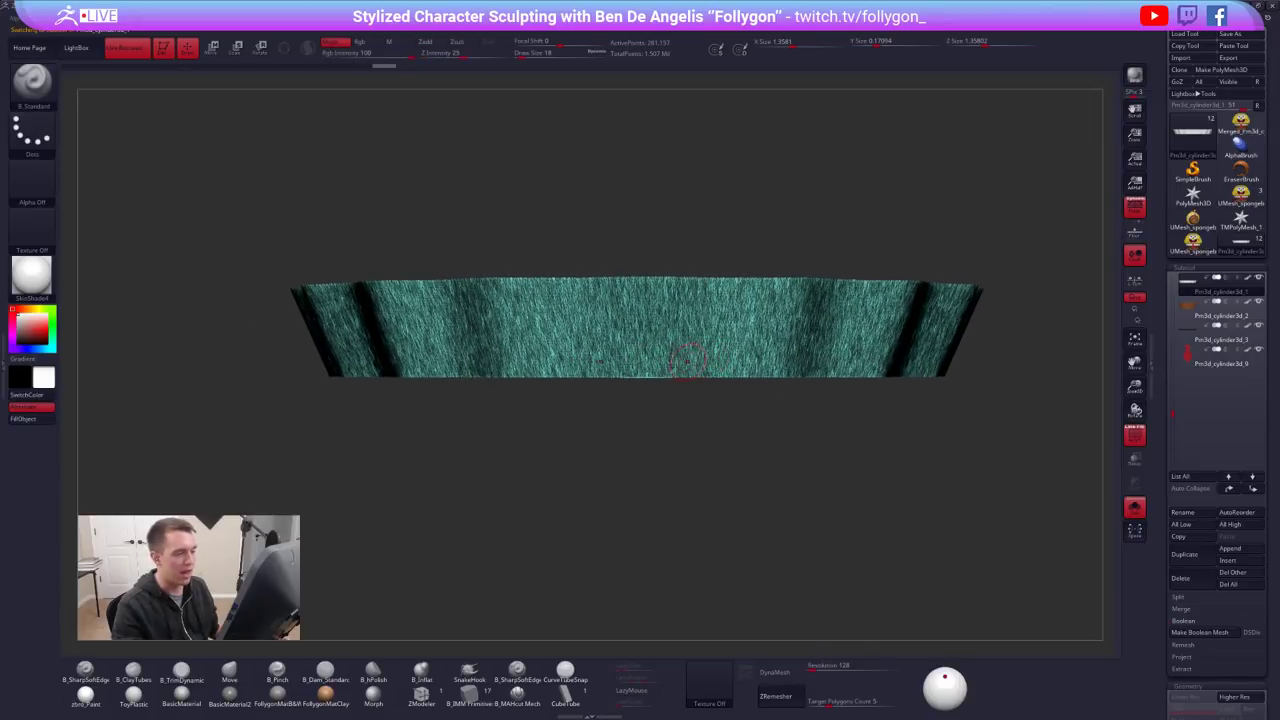
# Try slicing the white shirt band along its lower edge in perspective view and undo the attempt
pyautogui.hotkey('ctrl', 'shift')
pyautogui.keyDown('ctrl'); pyautogui.keyDown('shift'); pyautogui.moveTo(317, 374); pyautogui.dragTo(566, 375); pyautogui.keyUp('shift'); pyautogui.keyUp('ctrl')
pyautogui.hotkey('ctrl', 'z')
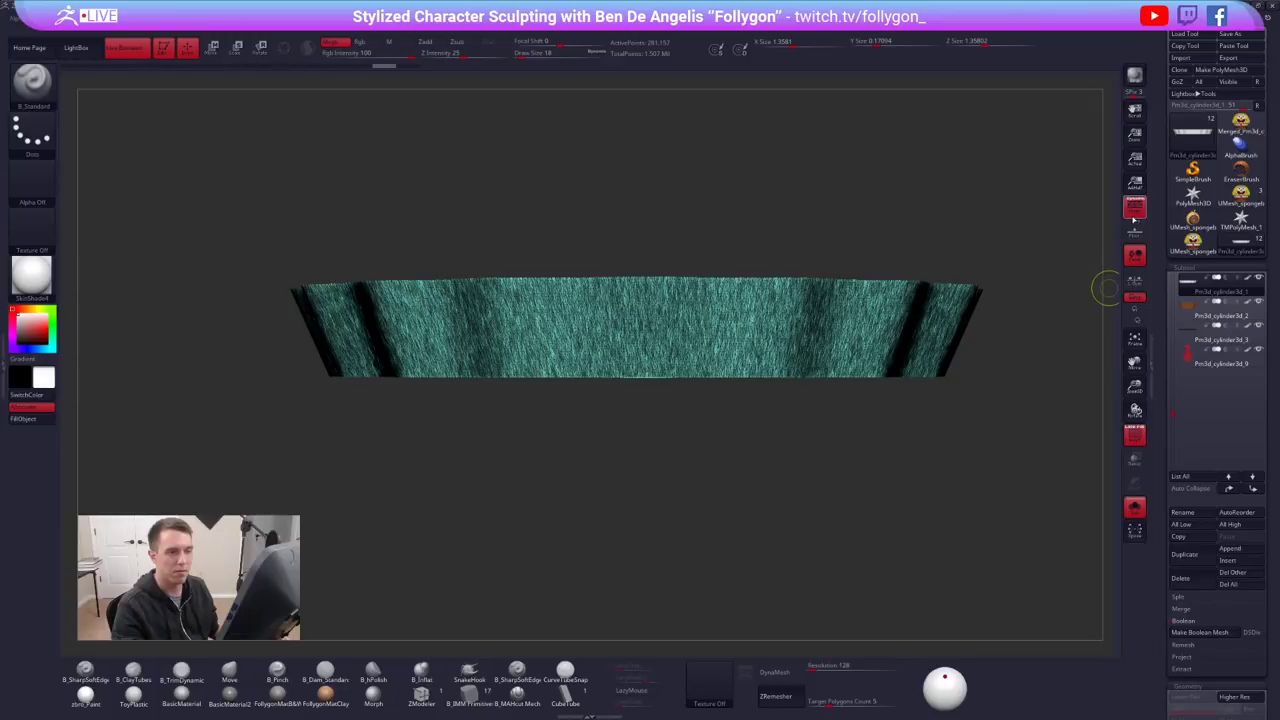
# With perspective off, slice the shirt band straight across just above its lower edge, examine the narrow strip up close, and undo the slice
pyautogui.click(1134, 209)
pyautogui.hotkey('ctrl', 'shift')
pyautogui.keyDown('ctrl'); pyautogui.keyDown('shift'); pyautogui.moveTo(326, 374); pyautogui.dragTo(1005, 370); pyautogui.keyUp('shift'); pyautogui.keyUp('ctrl')
pyautogui.moveTo(654, 366)
pyautogui.keyDown('ctrl'); pyautogui.mouseDown(button='right')
pyautogui.moveTo(715, 401)
pyautogui.moveTo(700, 312)
pyautogui.mouseUp(button='right'); pyautogui.keyUp('ctrl')
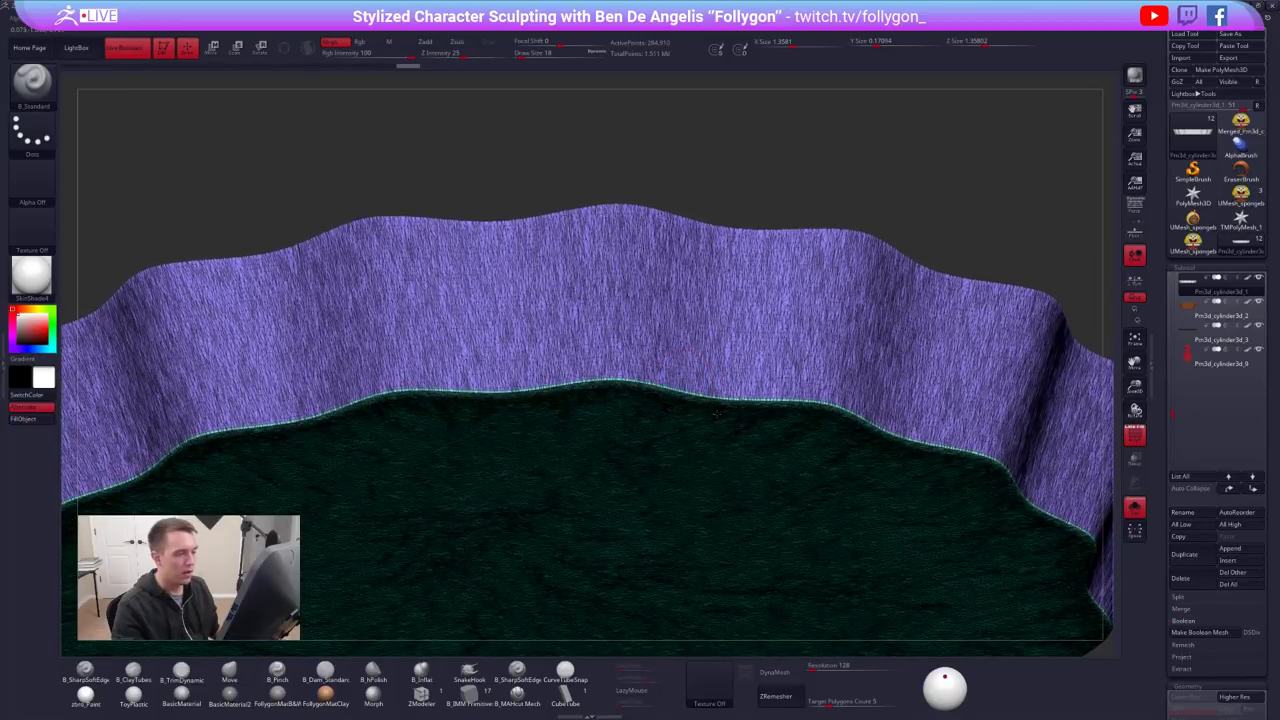
pyautogui.keyDown('ctrl'); pyautogui.moveTo(698, 360); pyautogui.dragTo(717, 409, button='right'); pyautogui.keyUp('ctrl')
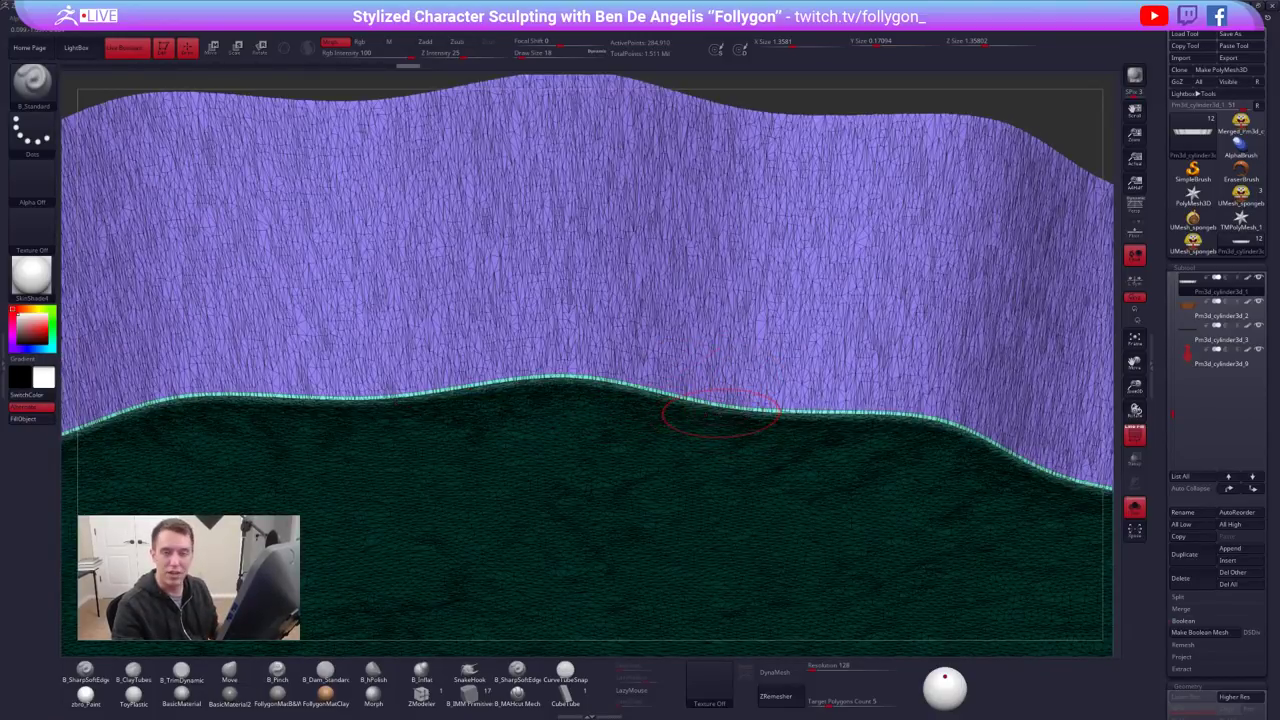
pyautogui.hotkey('ctrl', 'z')
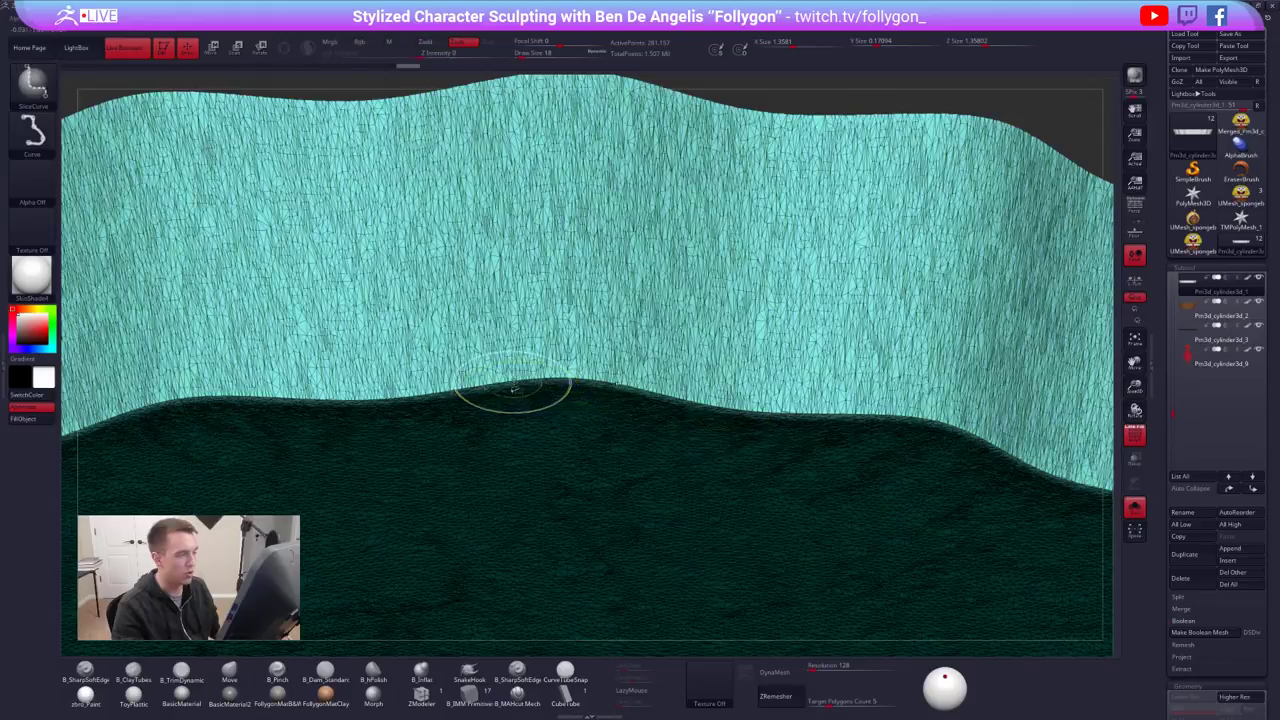
# Redo the undone slice on the white shirt band, inspect its new polygroups from below and from the front, and hide the polygon wireframe
pyautogui.hotkey('ctrl', 'shift', 'z')
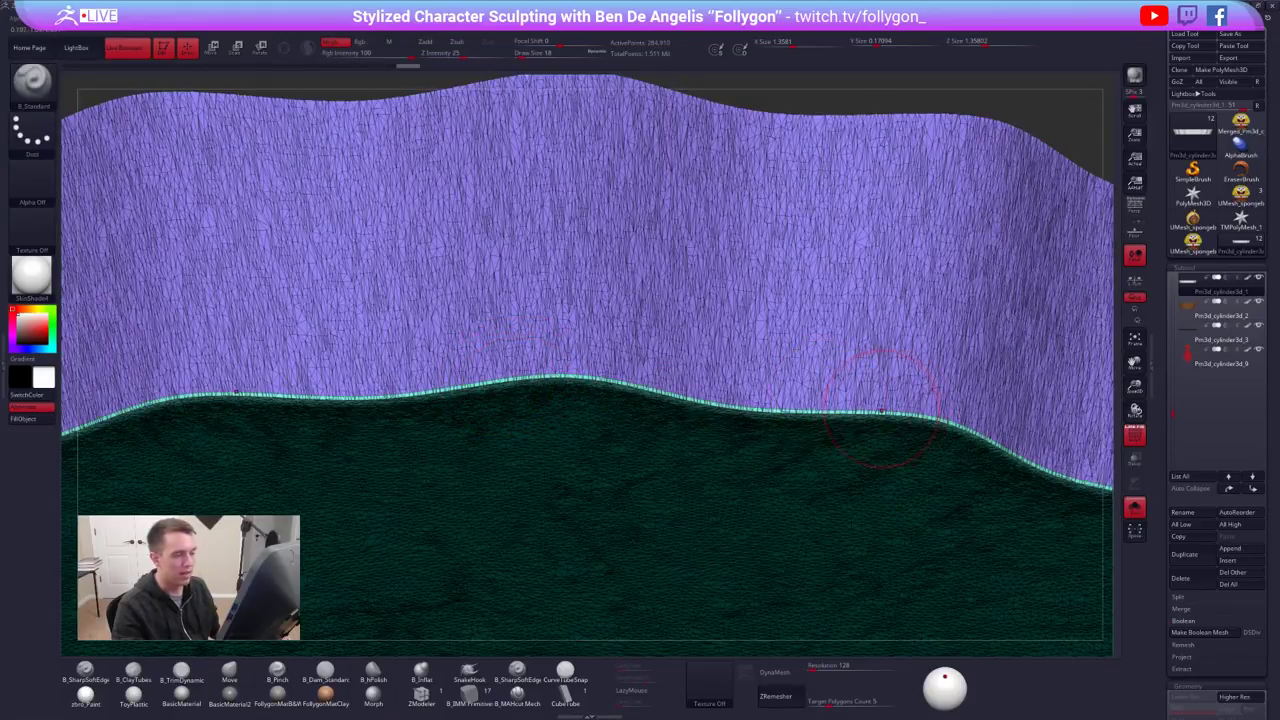
pyautogui.moveTo(882, 411)
pyautogui.keyDown('ctrl'); pyautogui.mouseDown(button='right')
pyautogui.moveTo(794, 443)
pyautogui.moveTo(797, 350)
pyautogui.moveTo(749, 244)
pyautogui.mouseUp(button='right'); pyautogui.keyUp('ctrl')
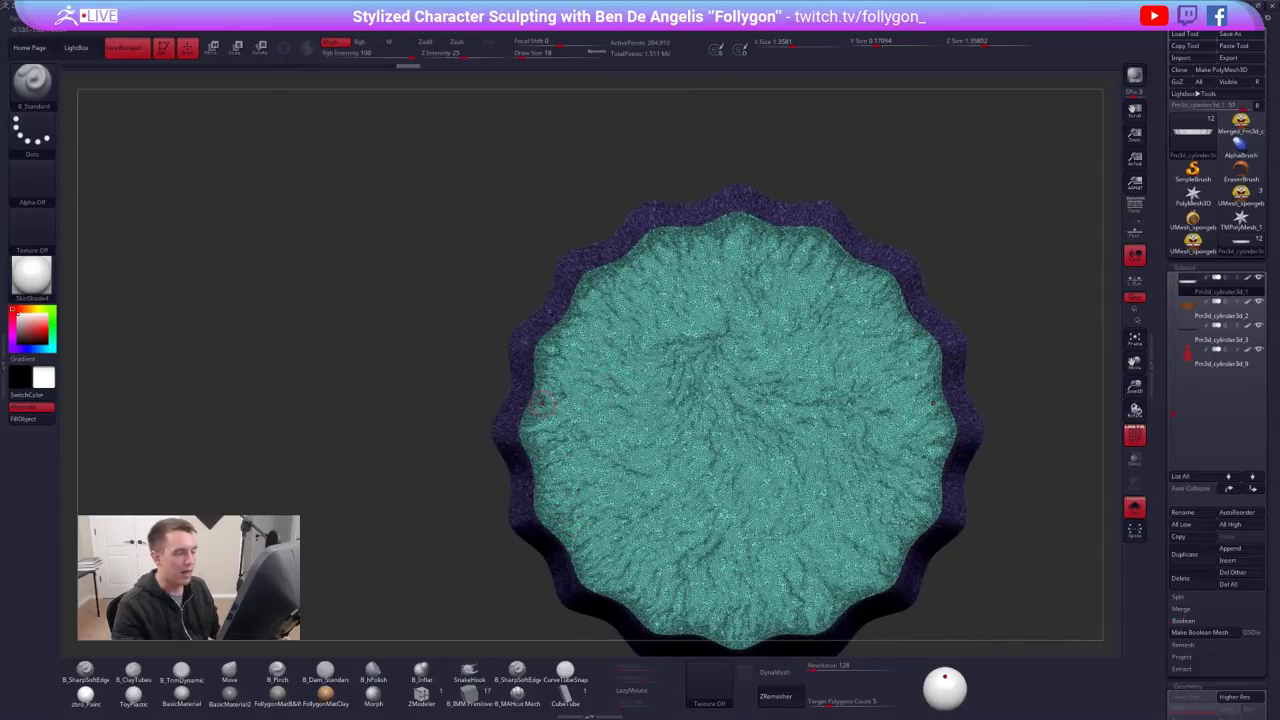
pyautogui.moveTo(857, 318); pyautogui.dragTo(707, 352, button='right')
pyautogui.hotkey('shift', 'f')
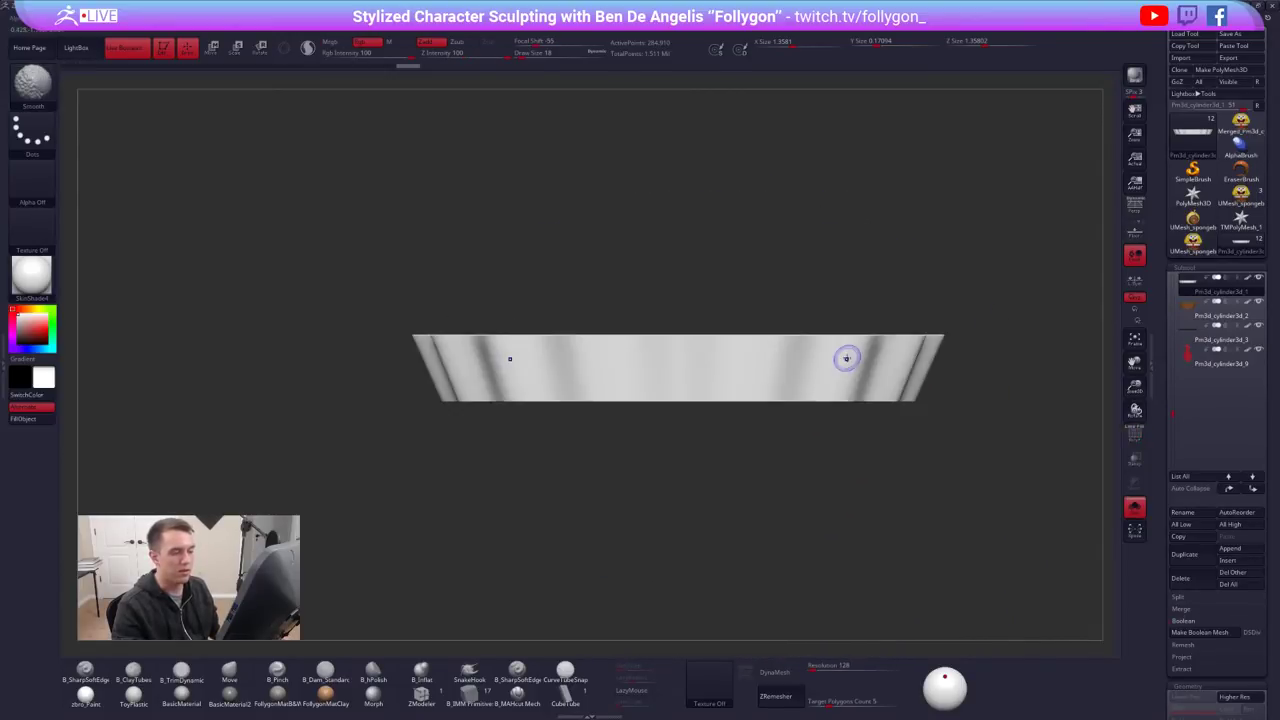
pyautogui.keyDown('alt'); pyautogui.moveTo(893, 346); pyautogui.dragTo(879, 393, button='right'); pyautogui.keyUp('alt')
pyautogui.hotkey('alt', 's')
# Switch to the merged, painted SpongeBob tool and frame the whole cupcake from the front
pyautogui.click(1184, 252)
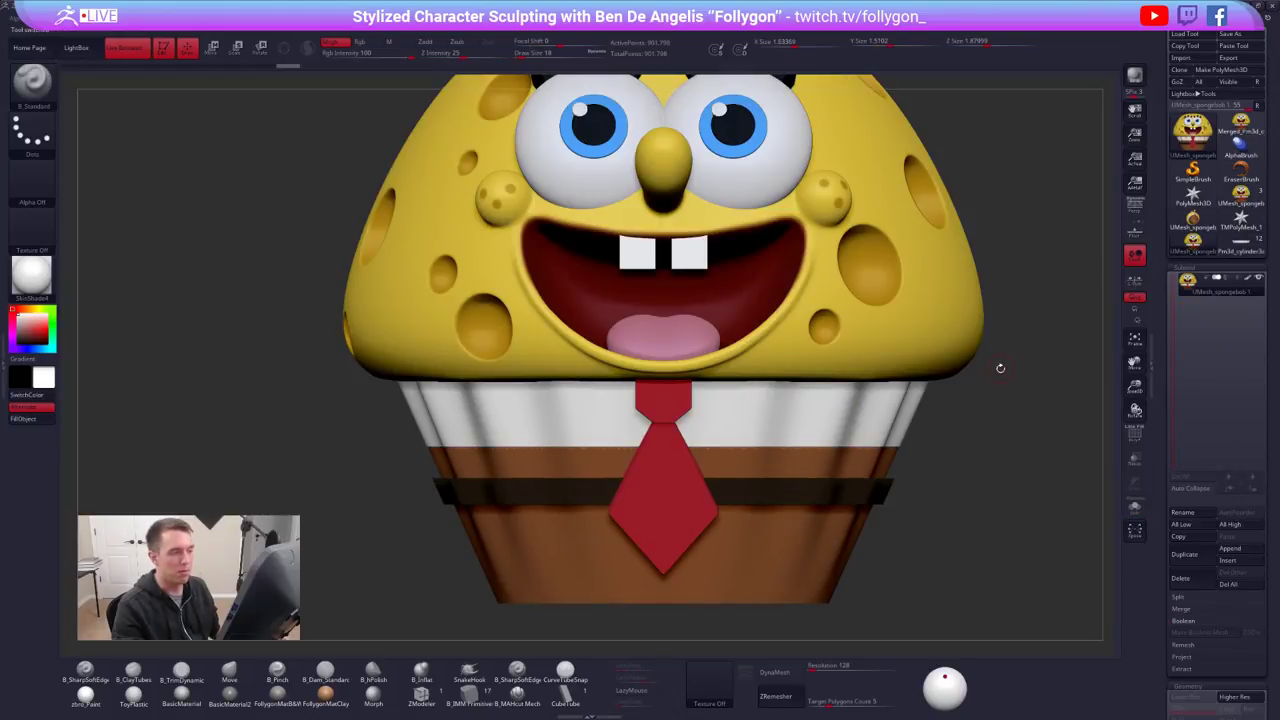
pyautogui.keyDown('ctrl'); pyautogui.moveTo(775, 480); pyautogui.dragTo(769, 385, button='right'); pyautogui.keyUp('ctrl')
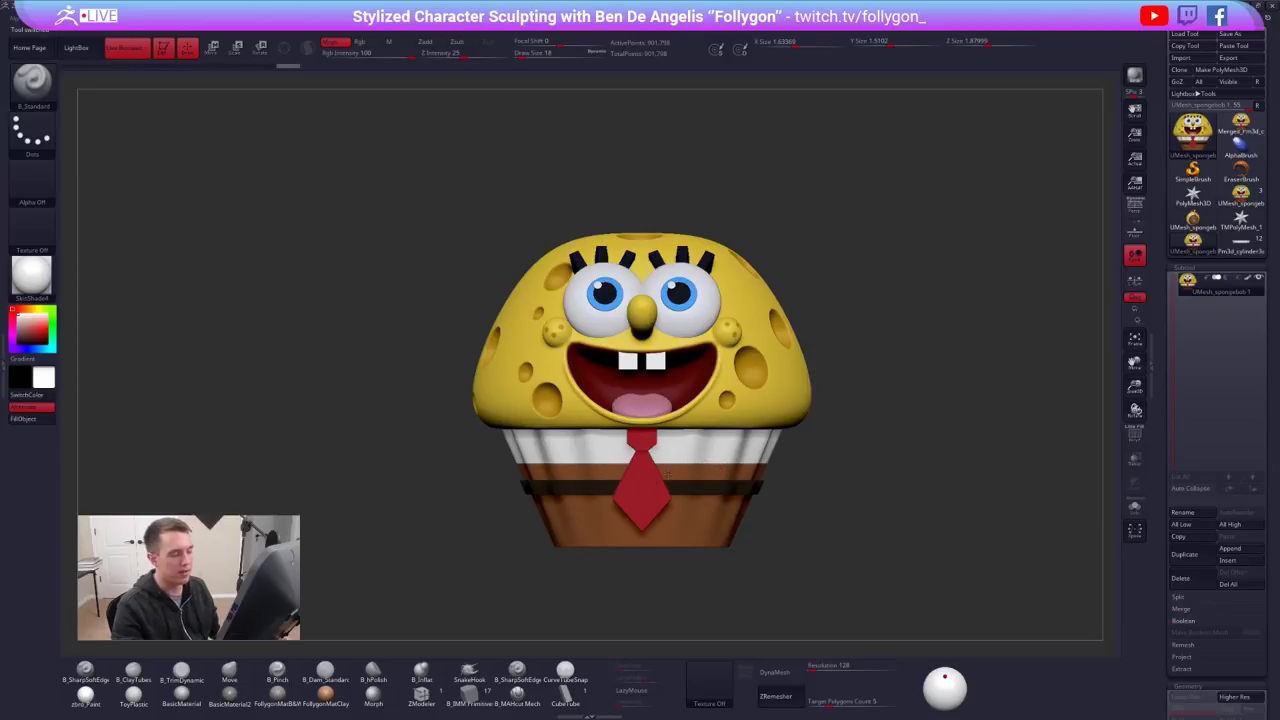
pyautogui.keyDown('alt'); pyautogui.moveTo(667, 474); pyautogui.dragTo(690, 487, button='right'); pyautogui.keyUp('alt')
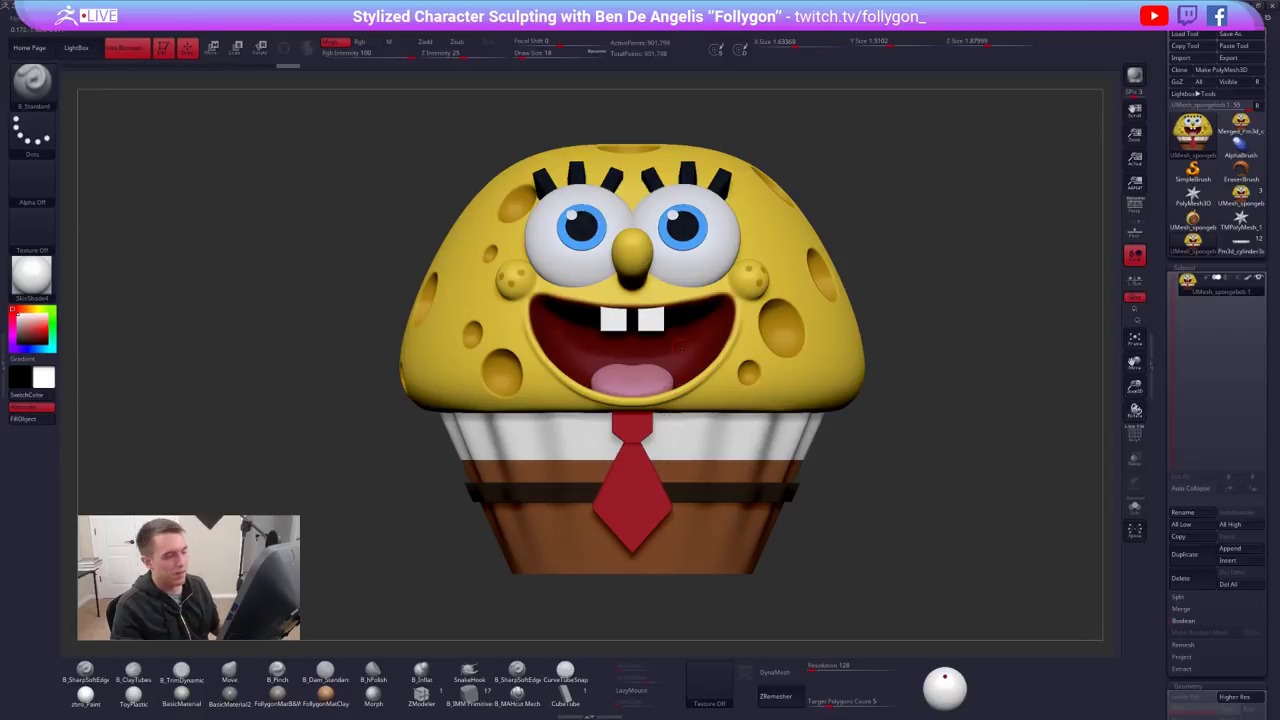
pyautogui.keyDown('alt'); pyautogui.moveTo(916, 272); pyautogui.dragTo(926, 287); pyautogui.keyUp('alt')
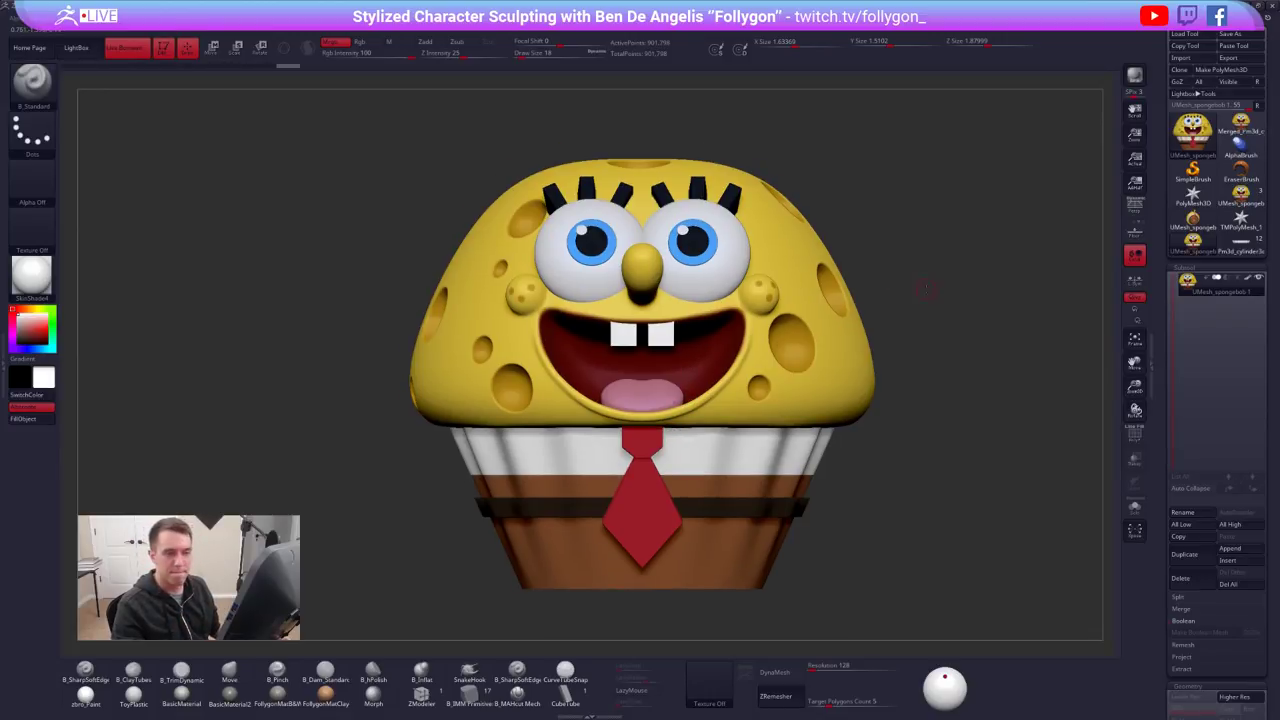
pyautogui.hotkey('shift', 'f')
pyautogui.hotkey('shift', 'f')
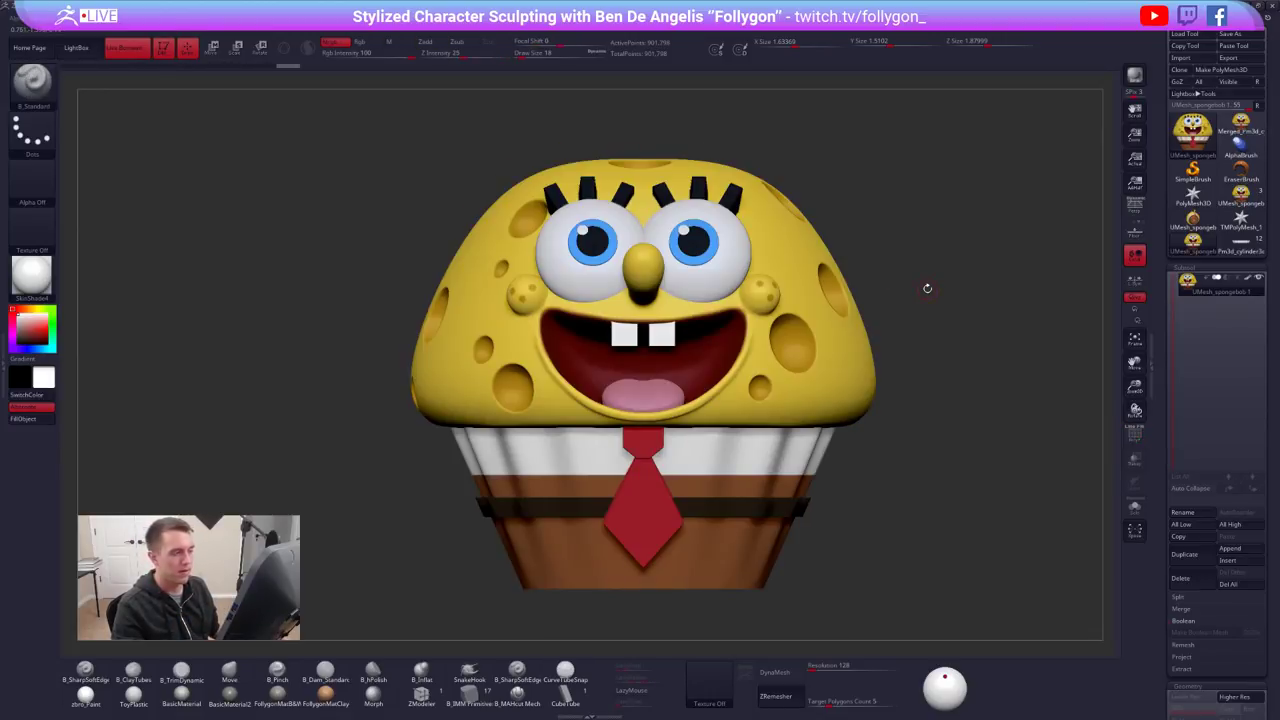
pyautogui.moveTo(927, 288)
pyautogui.keyDown('alt'); pyautogui.mouseDown()
pyautogui.moveTo(955, 318)
pyautogui.moveTo(960, 282)
pyautogui.mouseUp(); pyautogui.keyUp('alt')
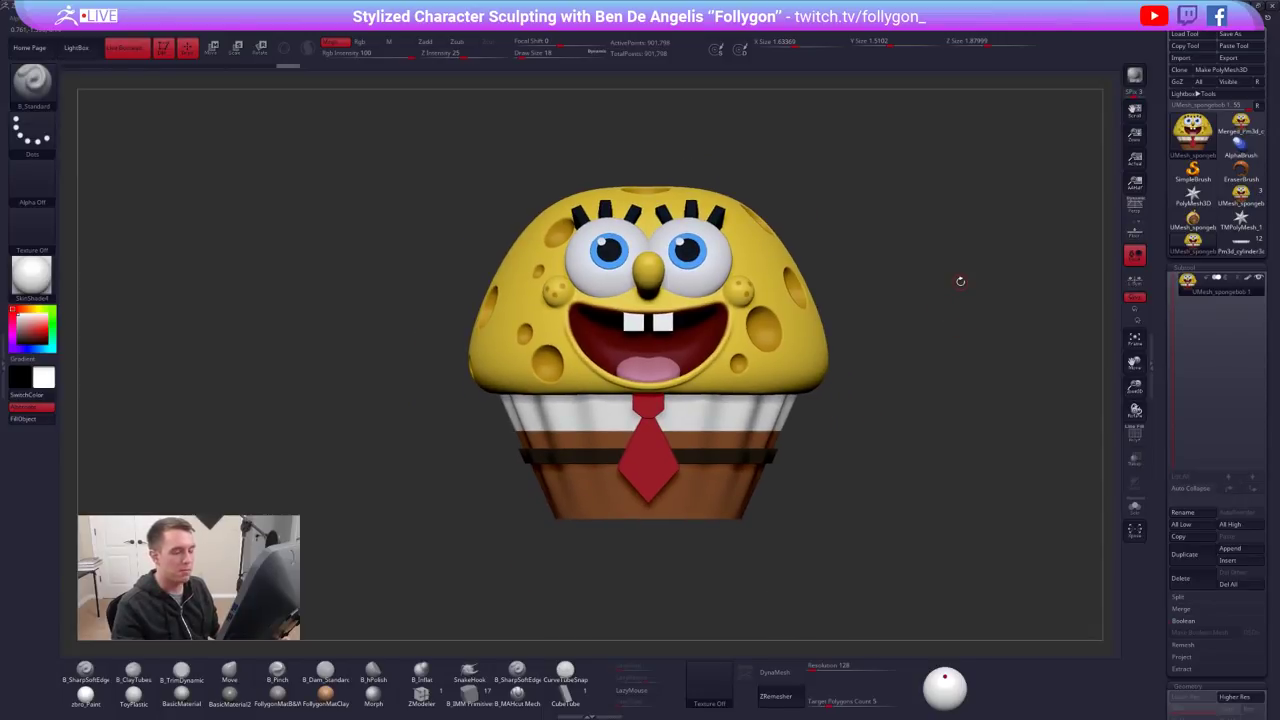
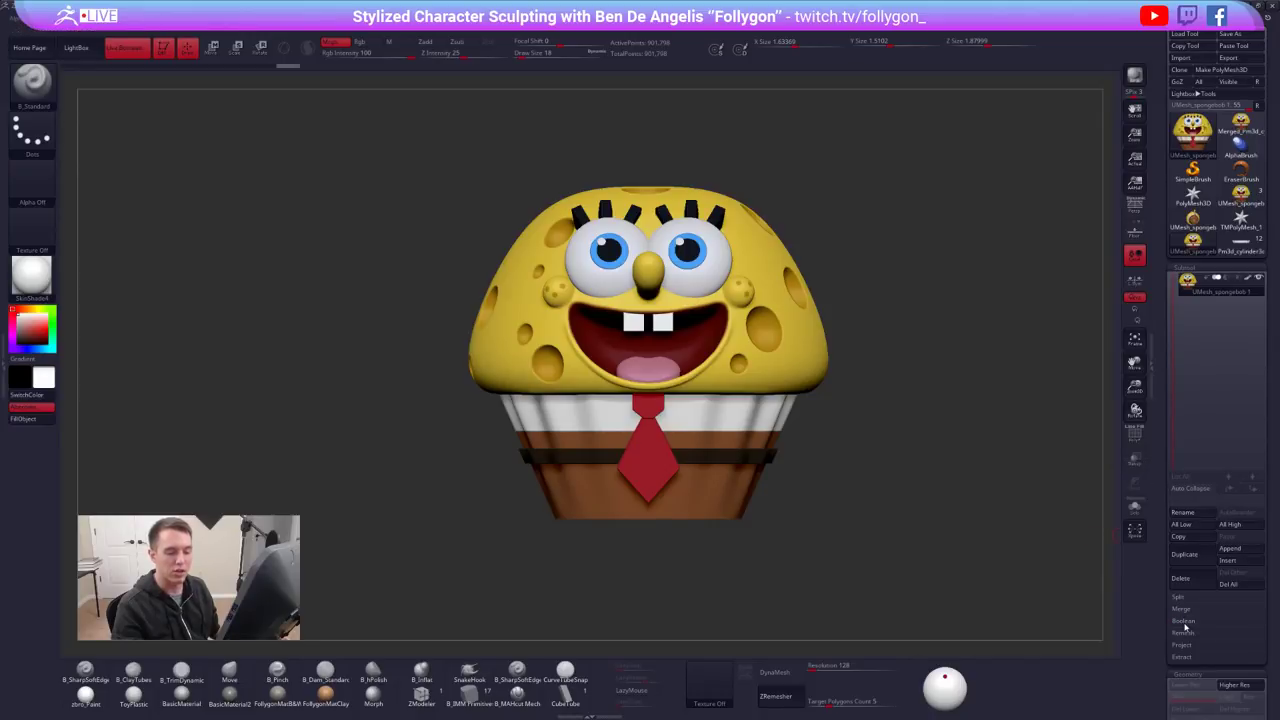
# Duplicate the painted SpongeBob subtool, isolate the copy and turn off the copy's polypaint
pyautogui.click(1184, 556)
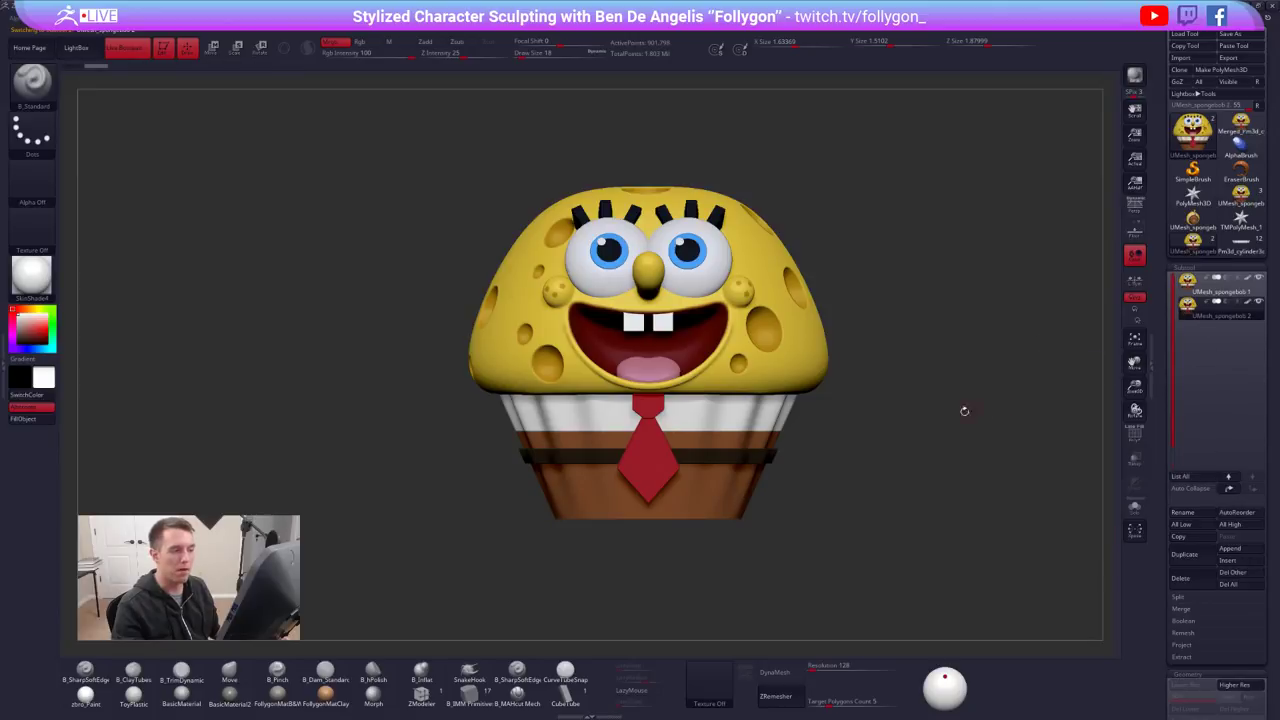
pyautogui.click(1134, 507)
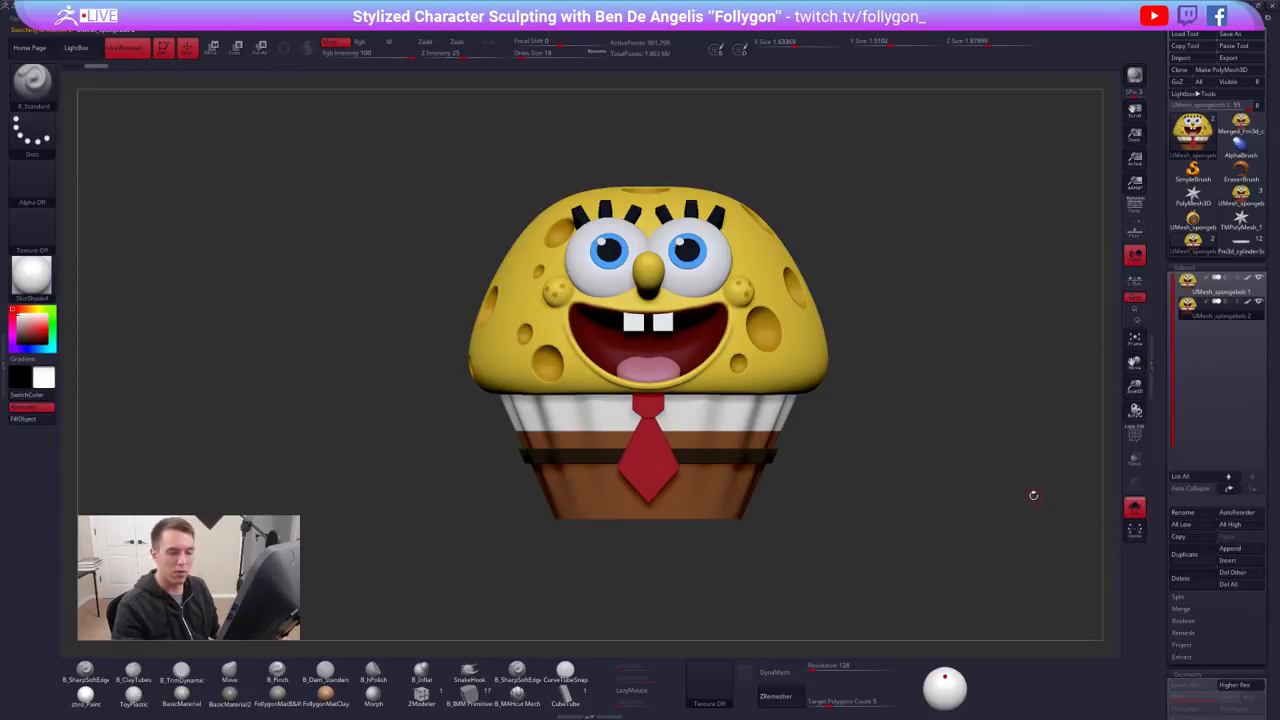
pyautogui.click(1245, 302)
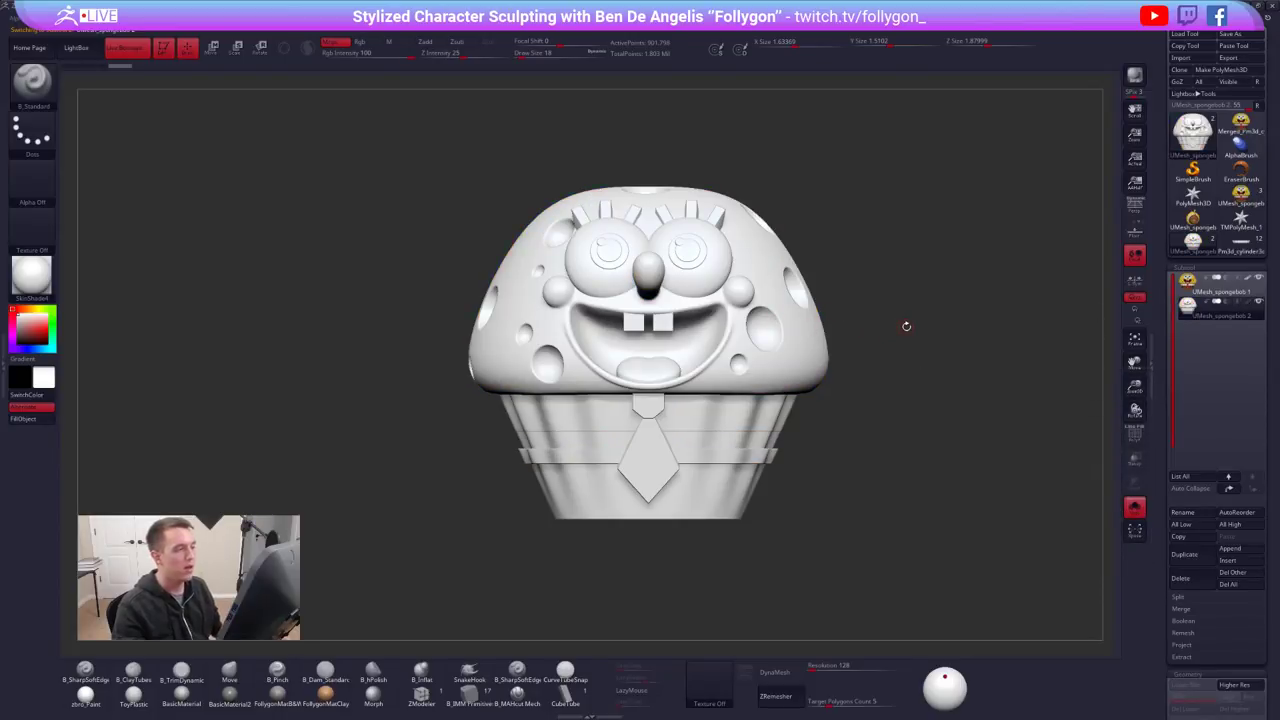
# Choose the Move brush and set its draw size to 104
pyautogui.press('b')
pyautogui.press('m')
pyautogui.press('v')
pyautogui.press('space')
pyautogui.moveTo(707, 253); pyautogui.dragTo(719, 256)
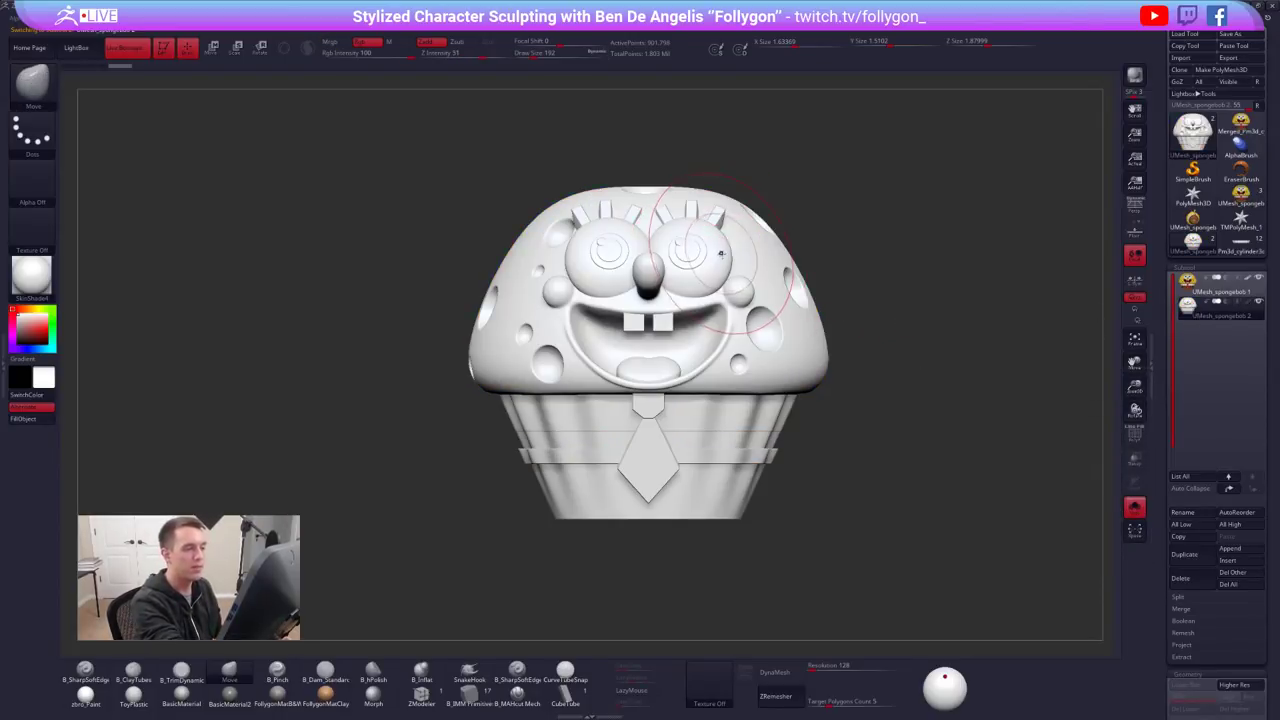
pyautogui.keyDown('alt'); pyautogui.moveTo(739, 312); pyautogui.dragTo(767, 376, button='right'); pyautogui.keyUp('alt')
pyautogui.press('space')
pyautogui.moveTo(914, 355); pyautogui.dragTo(907, 351)
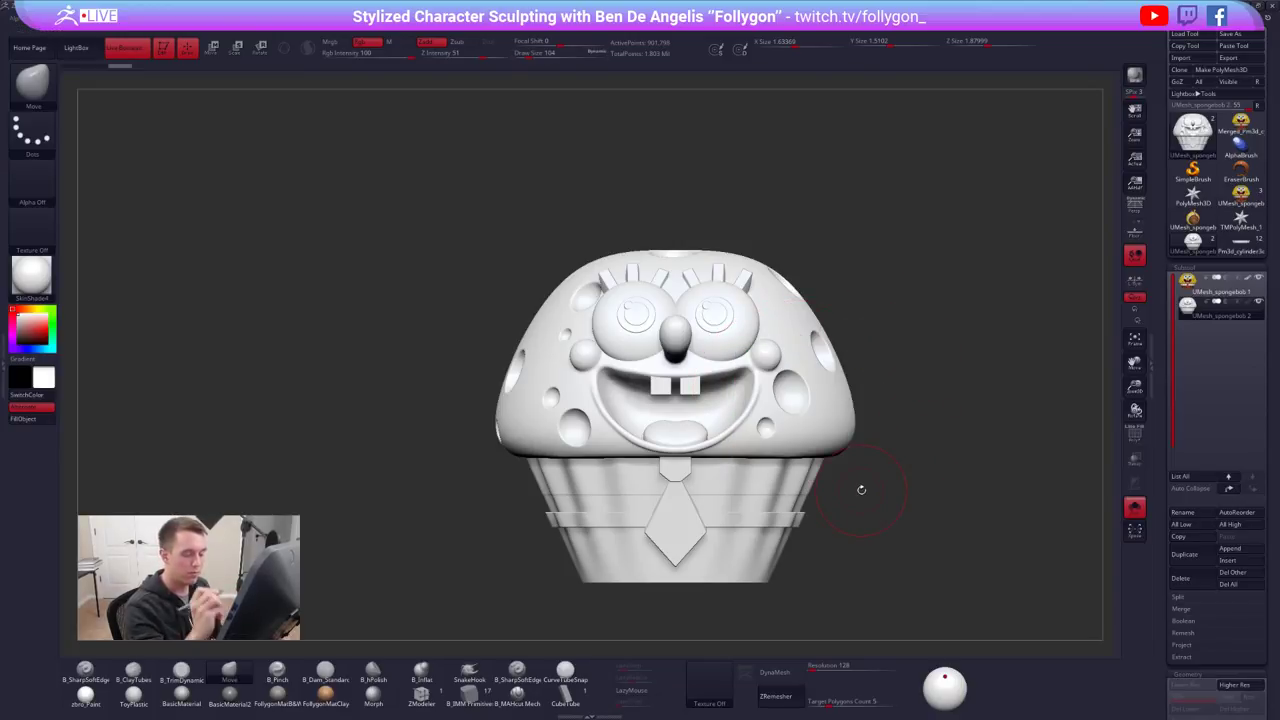
# DynaMesh the unpainted duplicate at resolution 448 and reduce the brush draw size to 74
pyautogui.moveTo(820, 670); pyautogui.dragTo(825, 671)
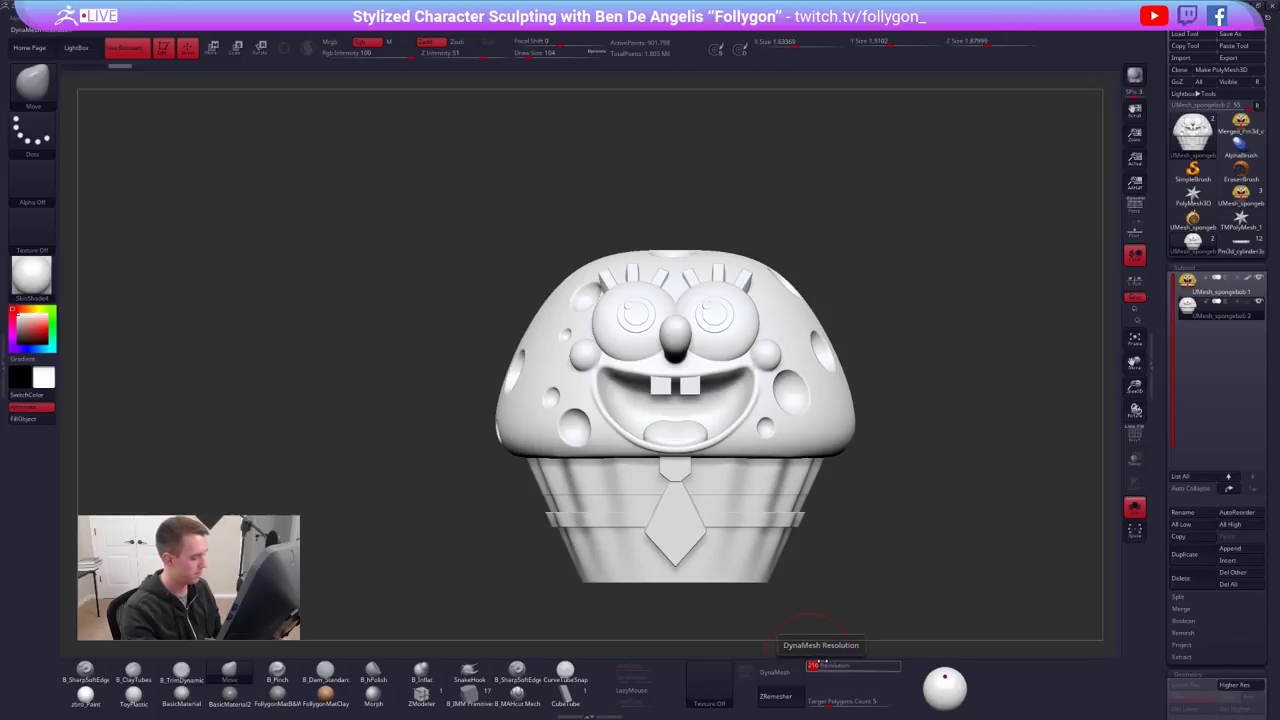
pyautogui.write('450')
pyautogui.press('Tab')
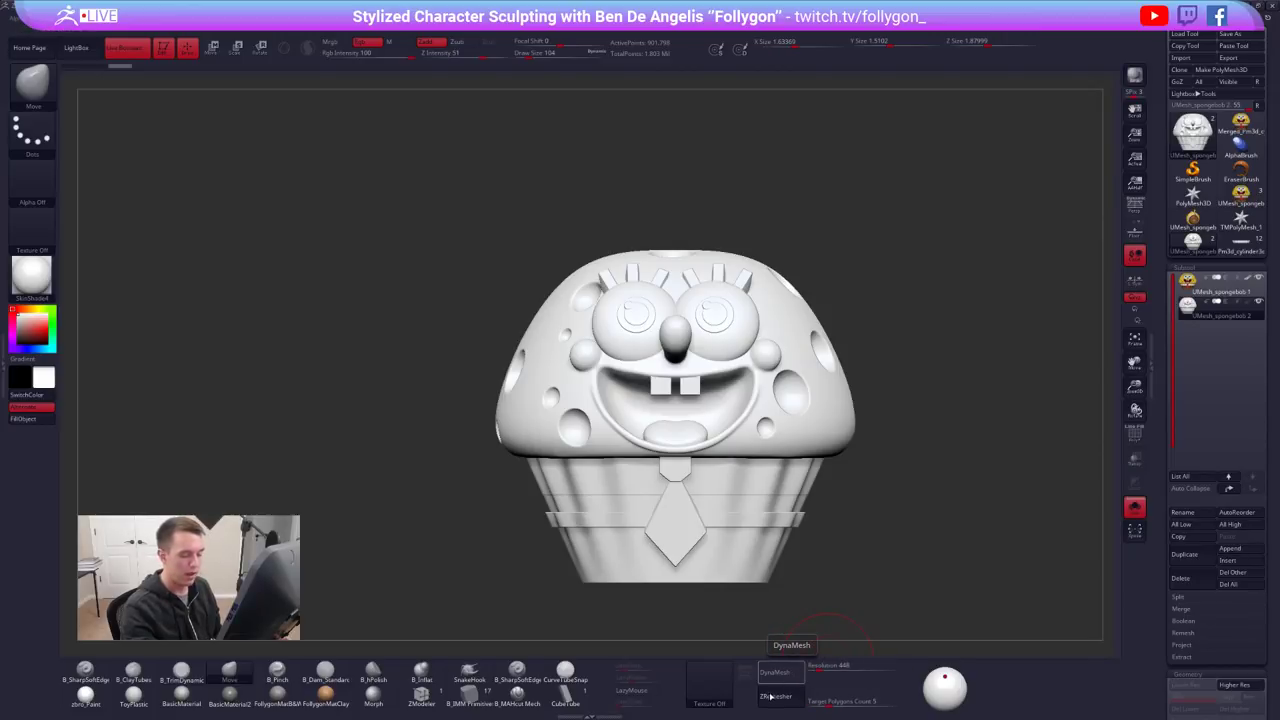
pyautogui.click(763, 682)
pyautogui.keyDown('alt'); pyautogui.moveTo(866, 546); pyautogui.dragTo(883, 494); pyautogui.keyUp('alt')
pyautogui.press('space')
pyautogui.click(896, 451)
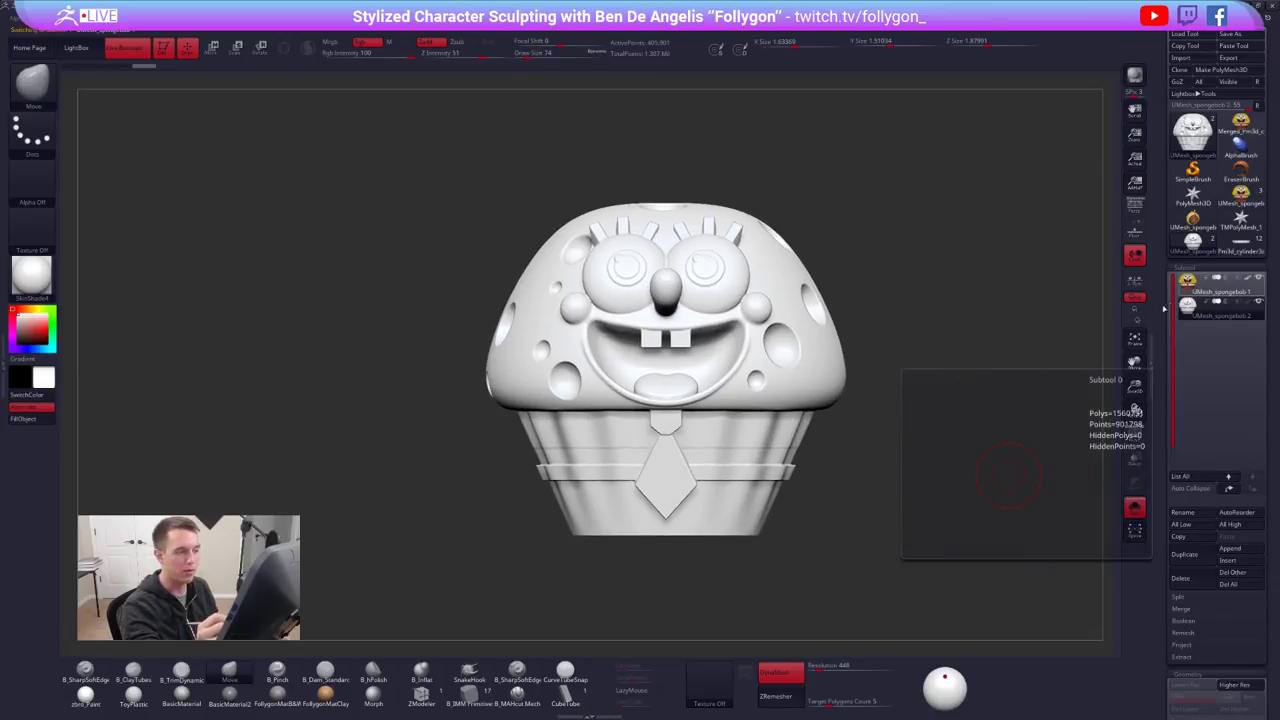
# Select the painted original, and in the web browser check the print material's design guidelines for minimum unsupported wall thickness
pyautogui.click(1220, 288)
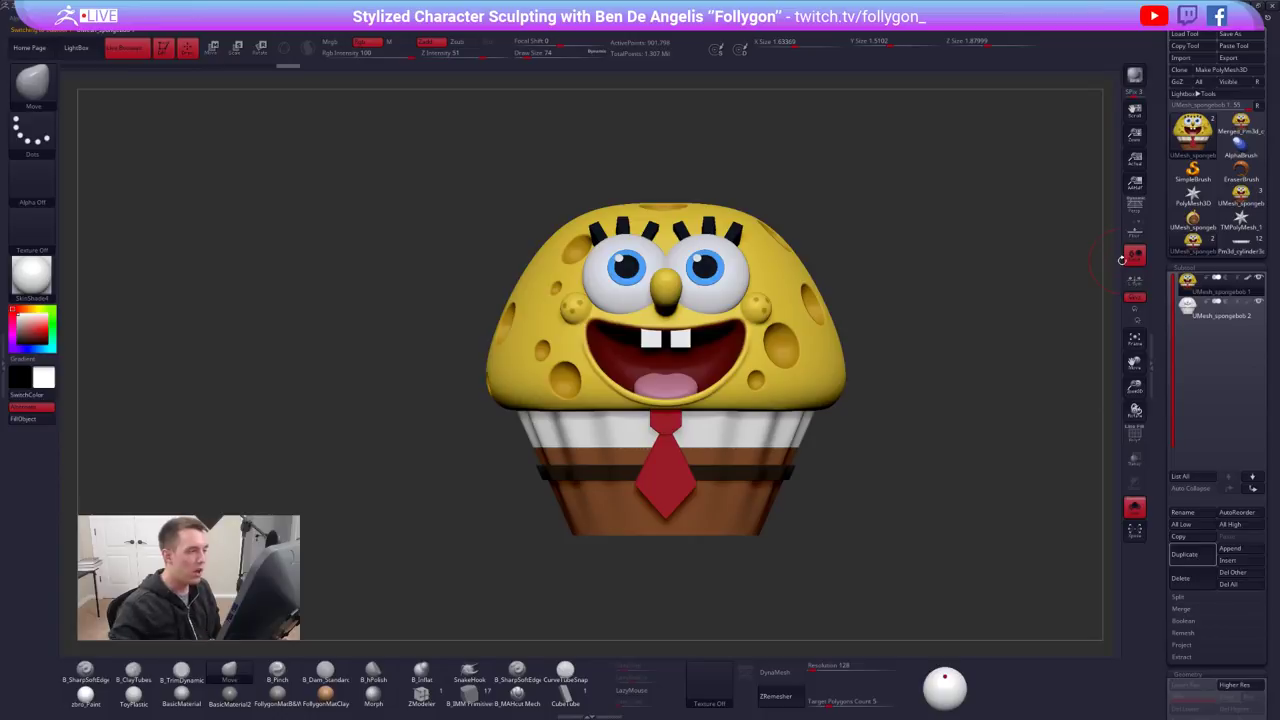
pyautogui.hotkey('alt', 'Tab')
pyautogui.hotkey('alt', 'Tab')
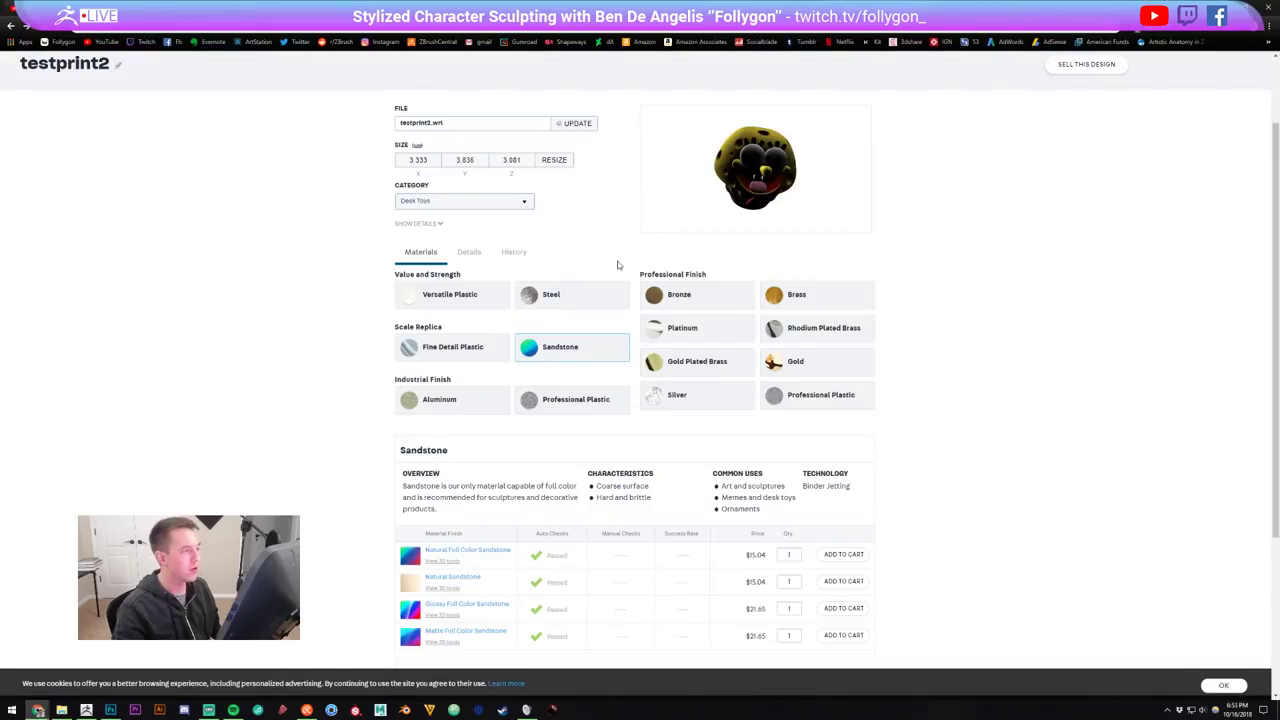
pyautogui.click(768, 8)
pyautogui.click(640, 8)
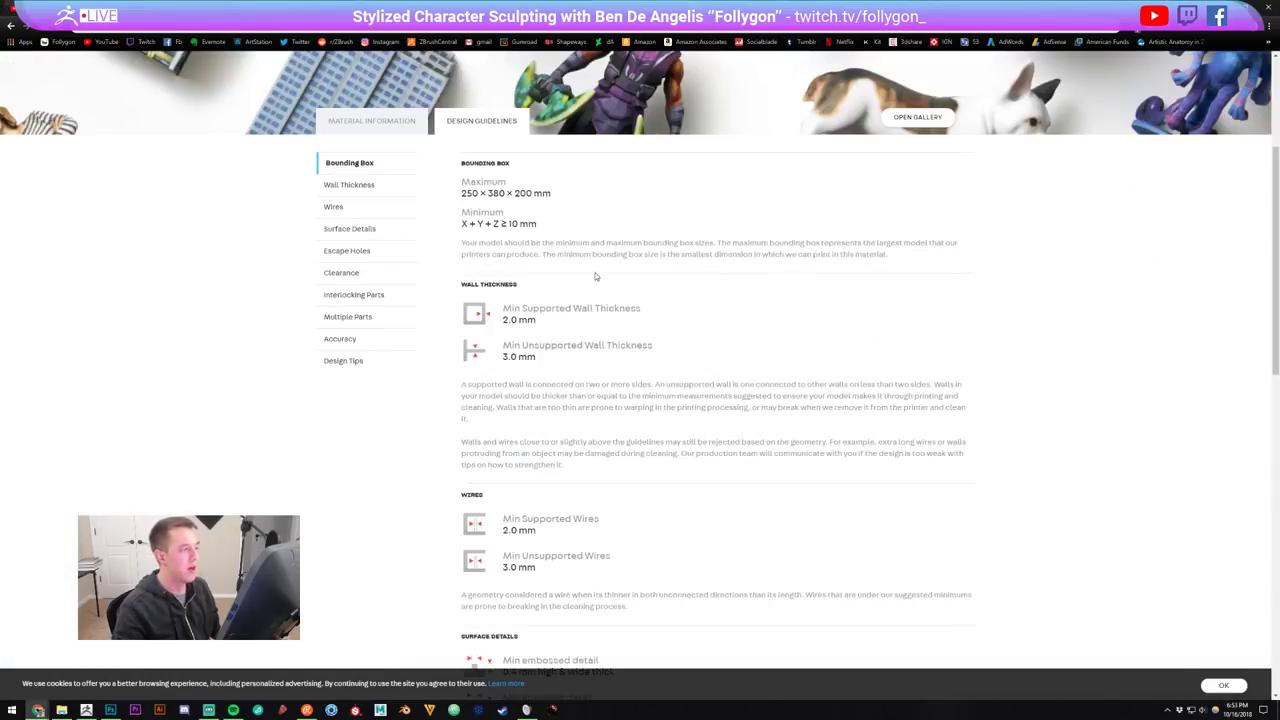
pyautogui.moveTo(503, 345); pyautogui.dragTo(584, 366)
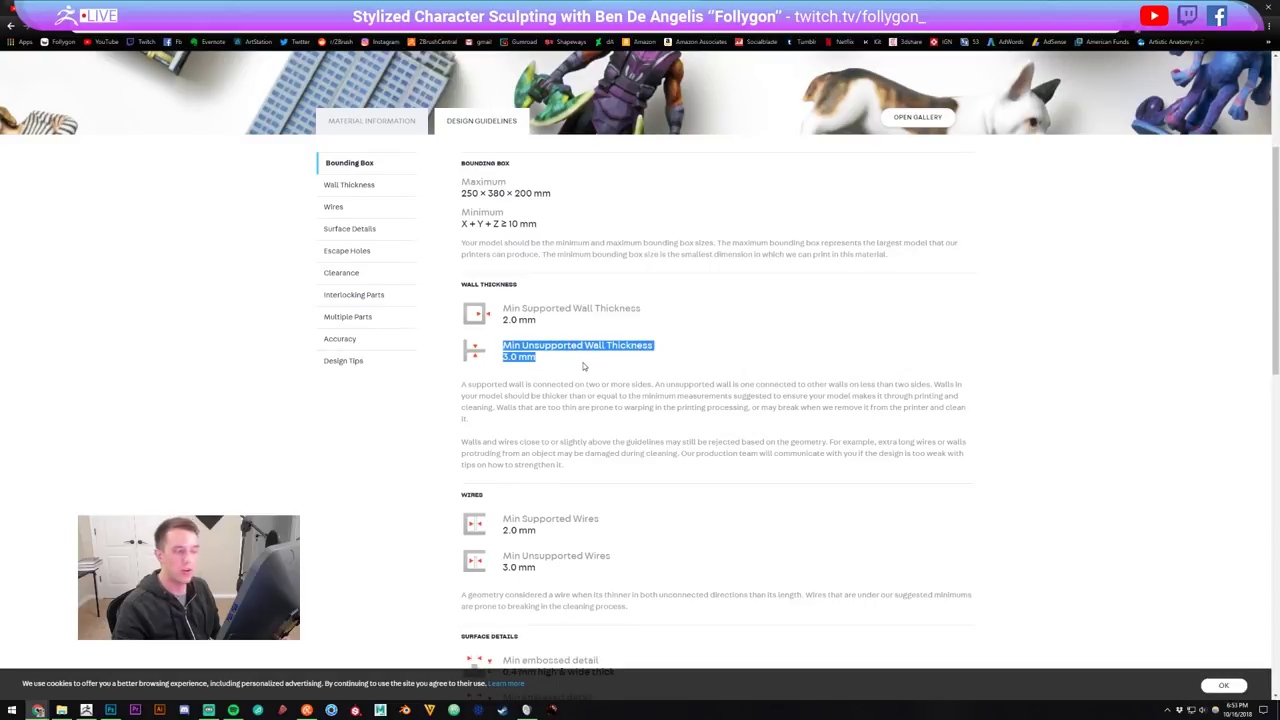
pyautogui.click(568, 364)
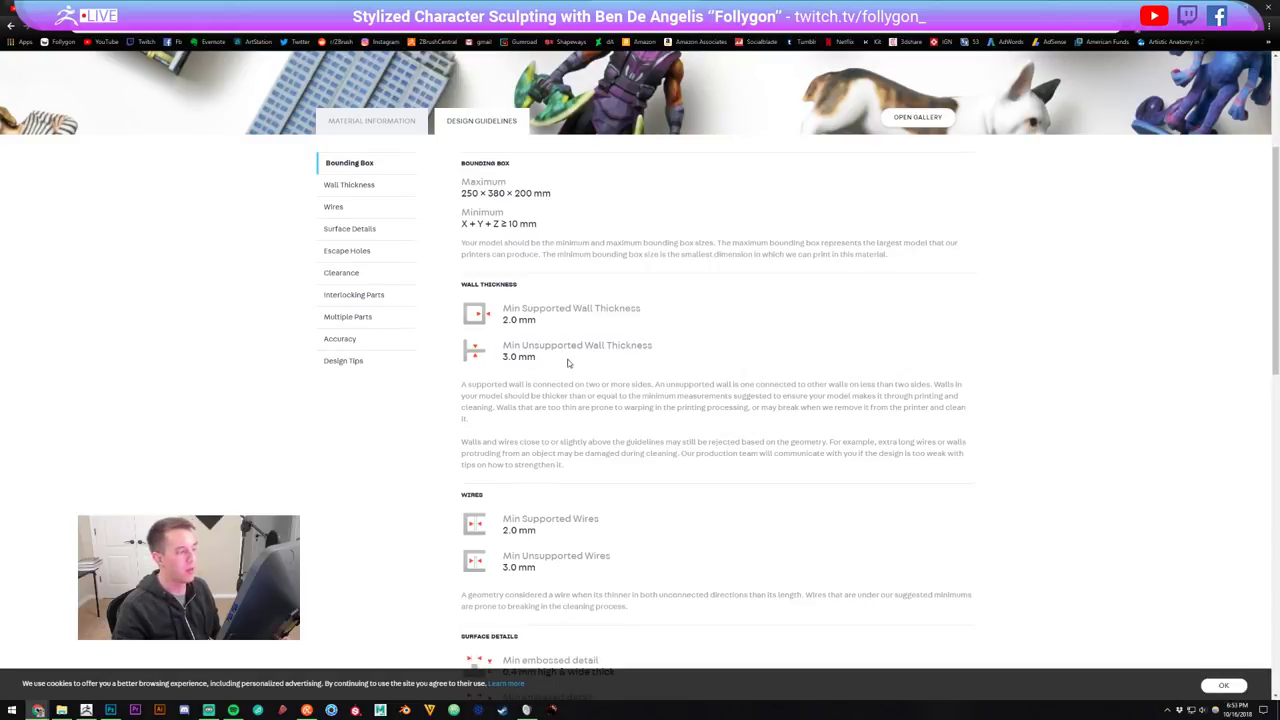
# Return to ZBrush, examine the cupcake's base from below and draw a transpose line at its bottom edge
pyautogui.click(112, 709)
pyautogui.keyDown('ctrl'); pyautogui.moveTo(767, 498); pyautogui.dragTo(886, 511, button='right'); pyautogui.keyUp('ctrl')
pyautogui.press('w')
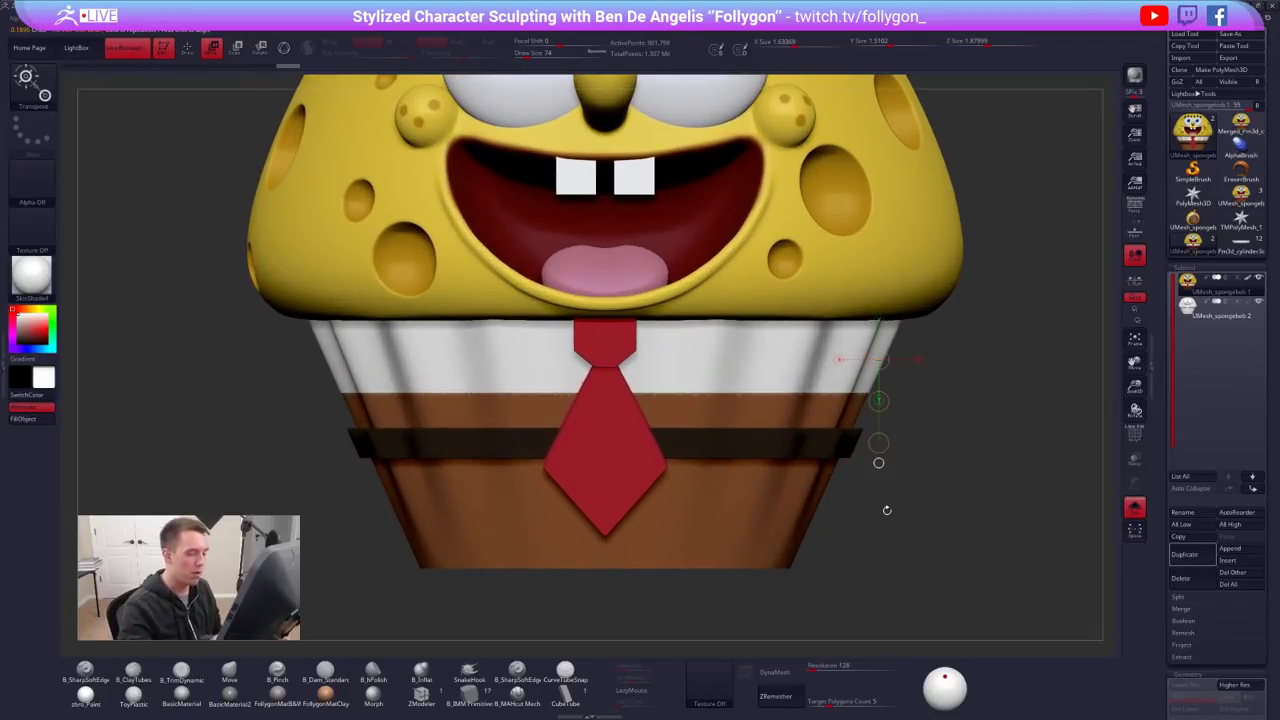
pyautogui.click(704, 563)
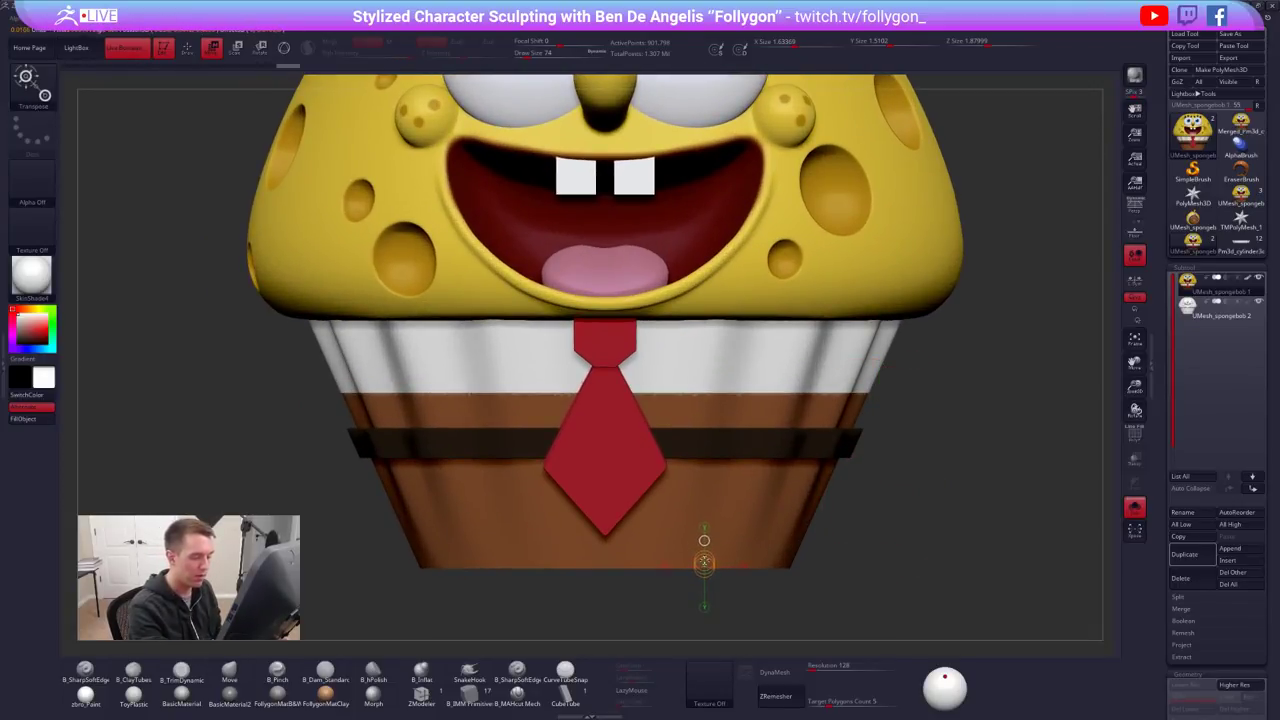
pyautogui.moveTo(705, 563)
pyautogui.keyDown('alt'); pyautogui.mouseDown(button='right')
pyautogui.moveTo(715, 521)
pyautogui.moveTo(809, 514)
pyautogui.moveTo(811, 410)
pyautogui.mouseUp(button='right'); pyautogui.keyUp('alt')
pyautogui.press('q')
pyautogui.press('w')
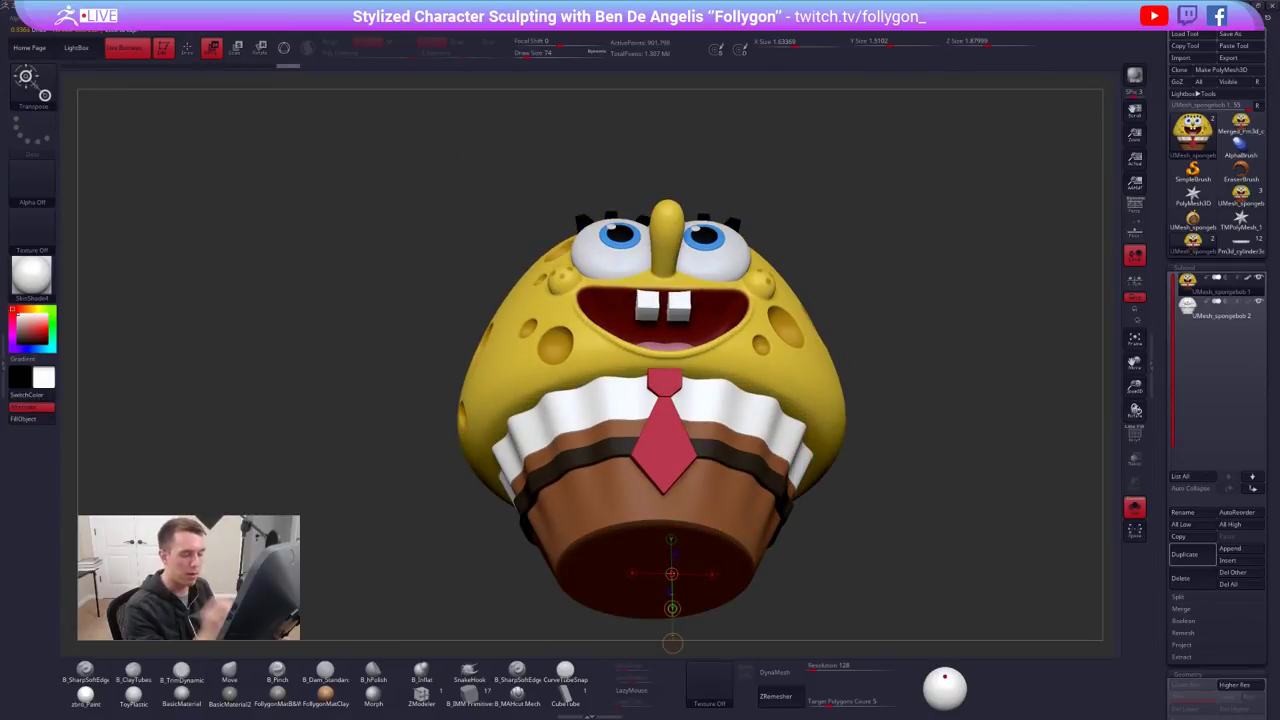
pyautogui.moveTo(672, 643); pyautogui.dragTo(716, 491)
# Measure a possible wall thickness straight up from the cupcake's bottom edge with the transpose line in front view
pyautogui.keyDown('alt'); pyautogui.moveTo(715, 560); pyautogui.dragTo(715, 620); pyautogui.keyUp('alt')
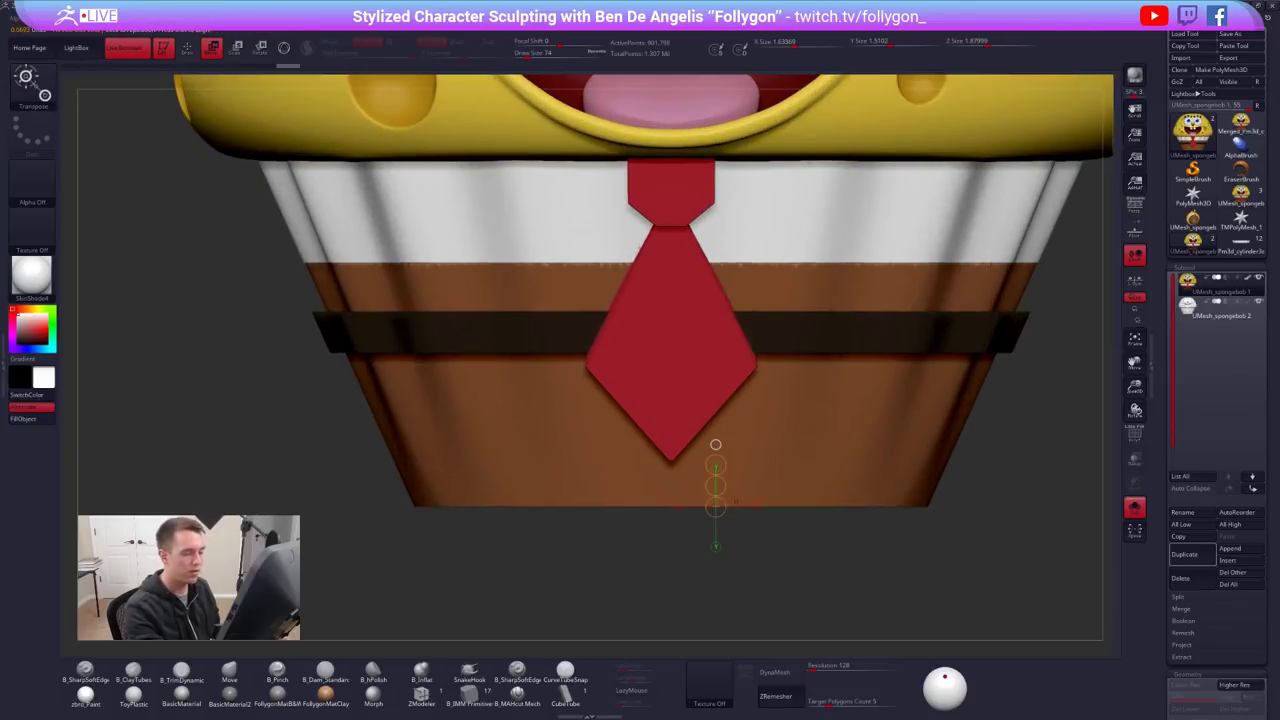
pyautogui.moveTo(726, 463); pyautogui.dragTo(726, 457)
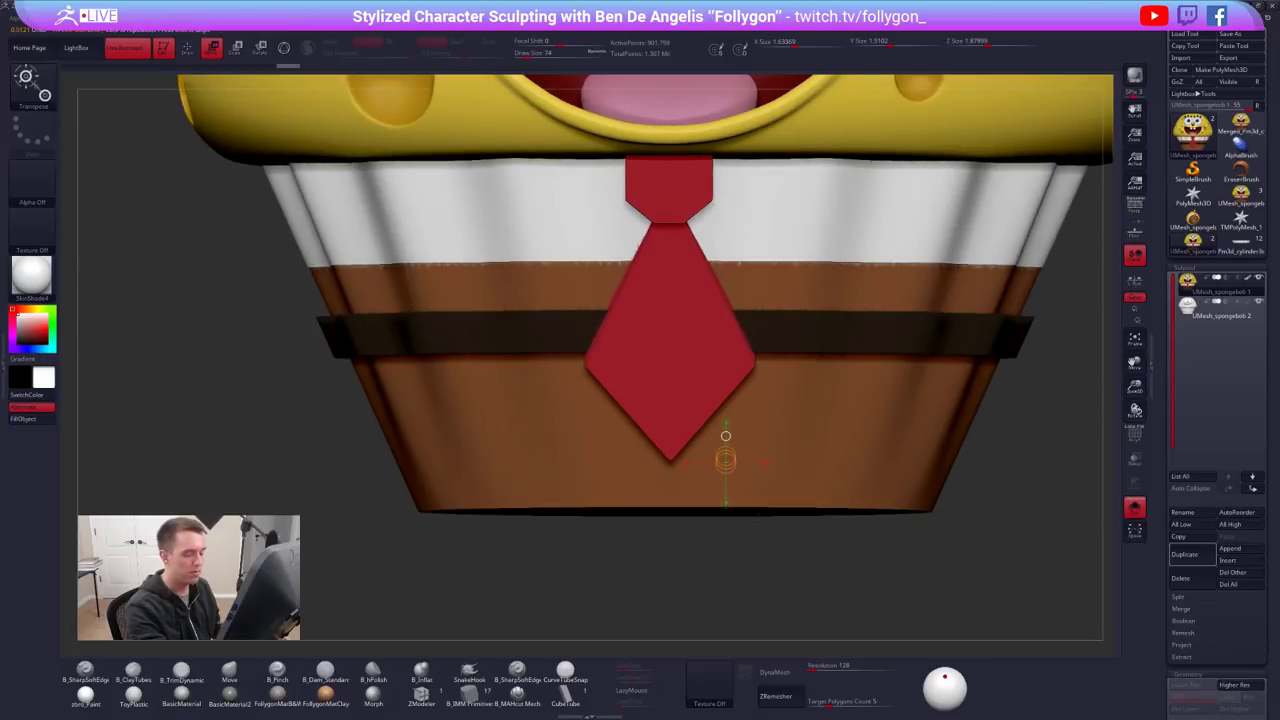
pyautogui.moveTo(740, 600)
pyautogui.mouseDown()
pyautogui.moveTo(740, 535)
pyautogui.moveTo(756, 606)
pyautogui.mouseUp()
pyautogui.keyDown('shift'); pyautogui.moveTo(1013, 580); pyautogui.dragTo(1013, 604); pyautogui.keyUp('shift')
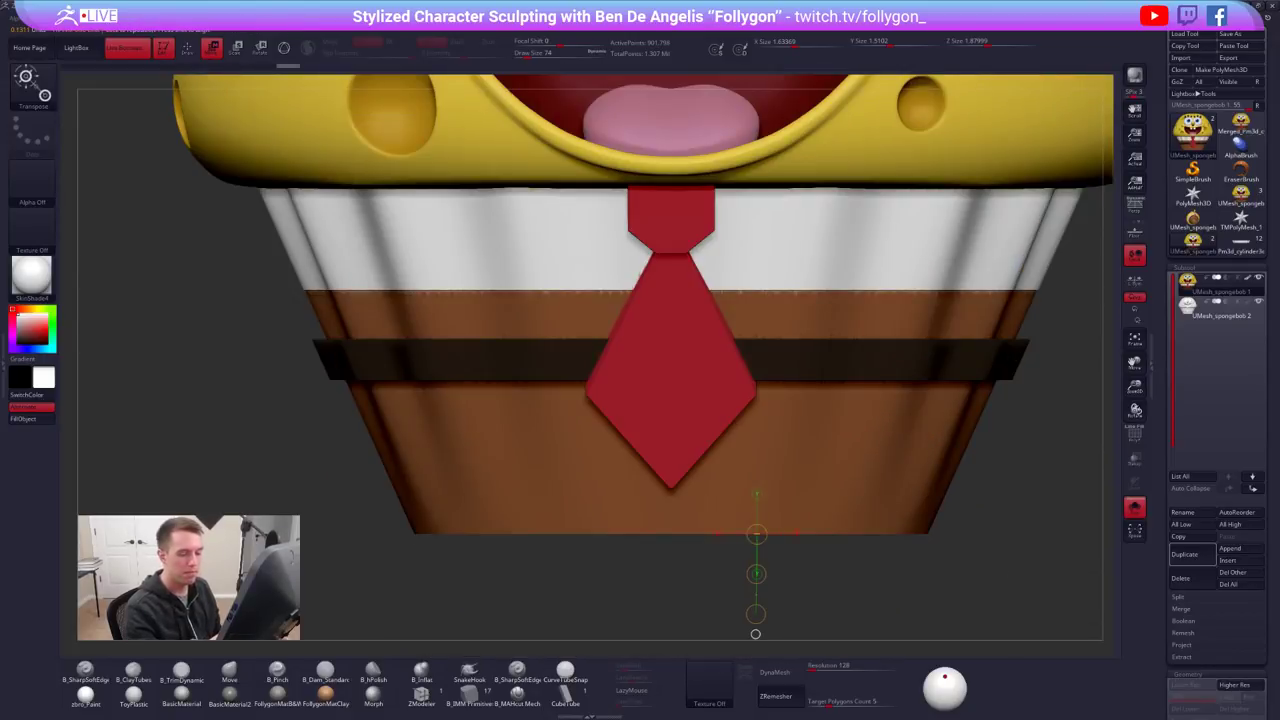
pyautogui.moveTo(755, 614)
pyautogui.keyDown('shift'); pyautogui.mouseDown()
pyautogui.moveTo(792, 570)
pyautogui.moveTo(757, 440)
pyautogui.mouseUp(); pyautogui.keyUp('shift')
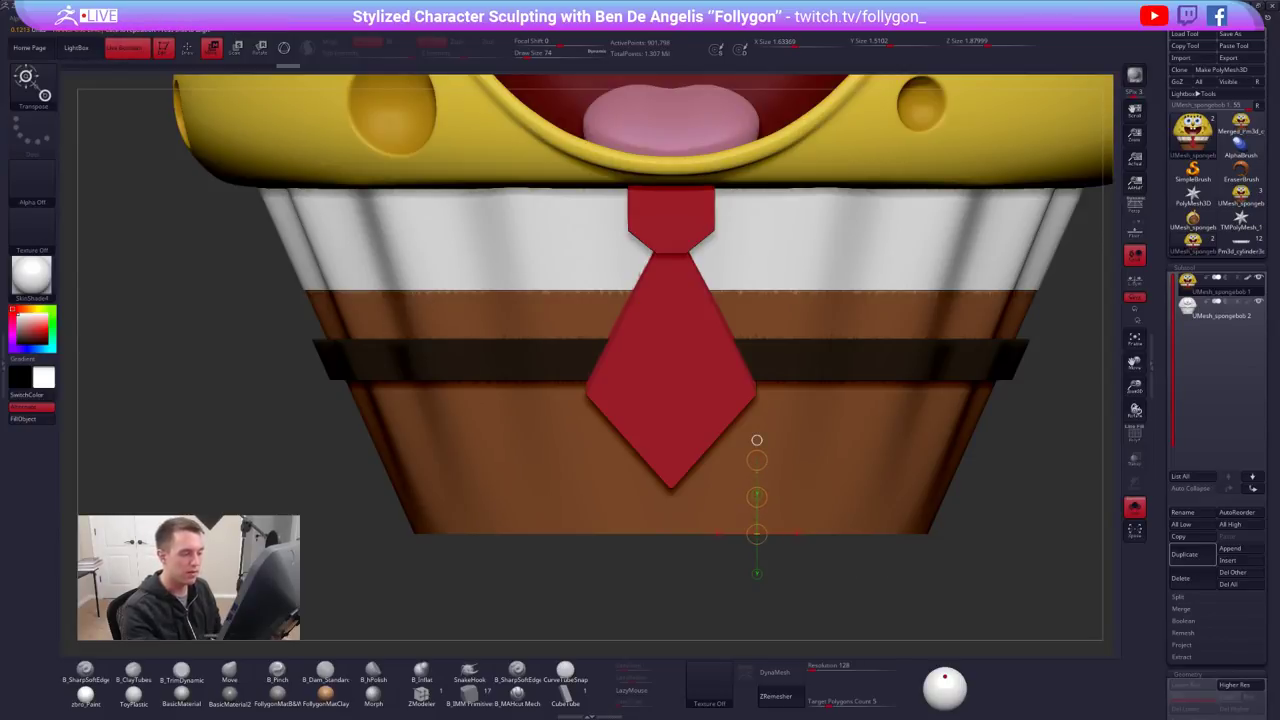
pyautogui.press('q')
# Select the unpainted duplicate, show it semi-transparent together with the painted original, and redisplay the transpose line at the base
pyautogui.keyDown('alt'); pyautogui.moveTo(986, 545); pyautogui.dragTo(849, 473); pyautogui.keyUp('alt')
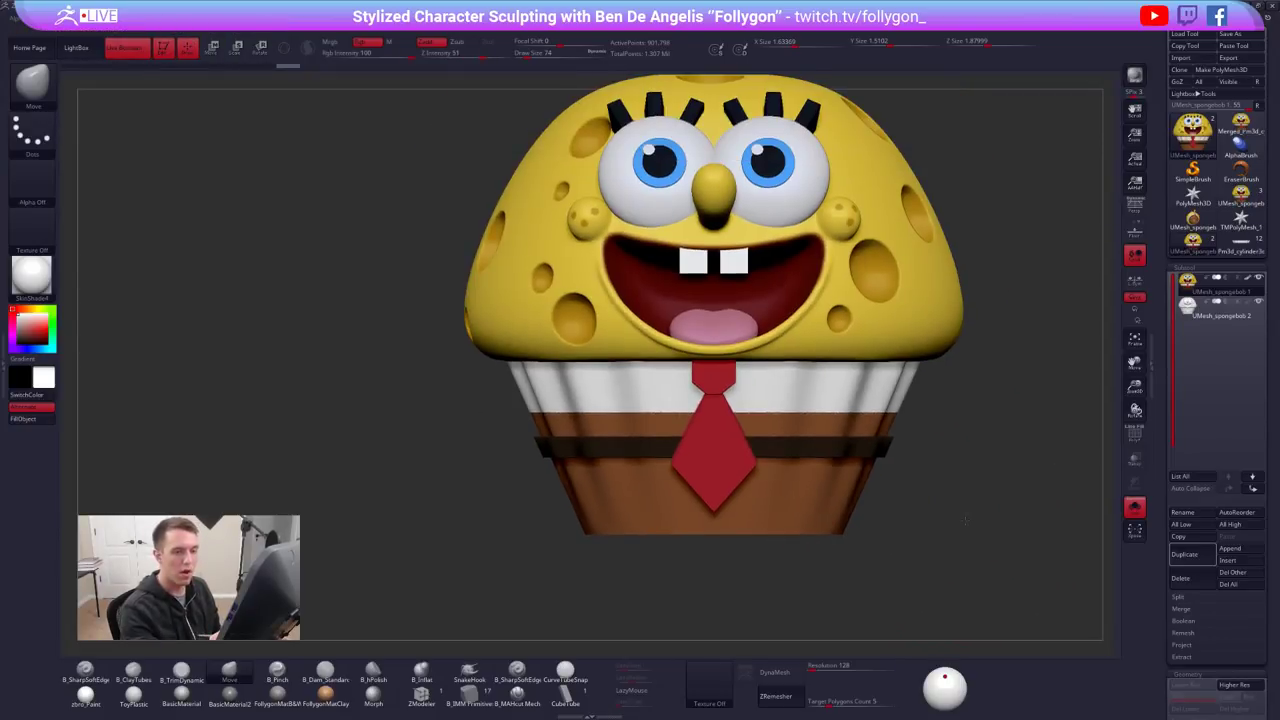
pyautogui.click(944, 525)
pyautogui.click(944, 524)
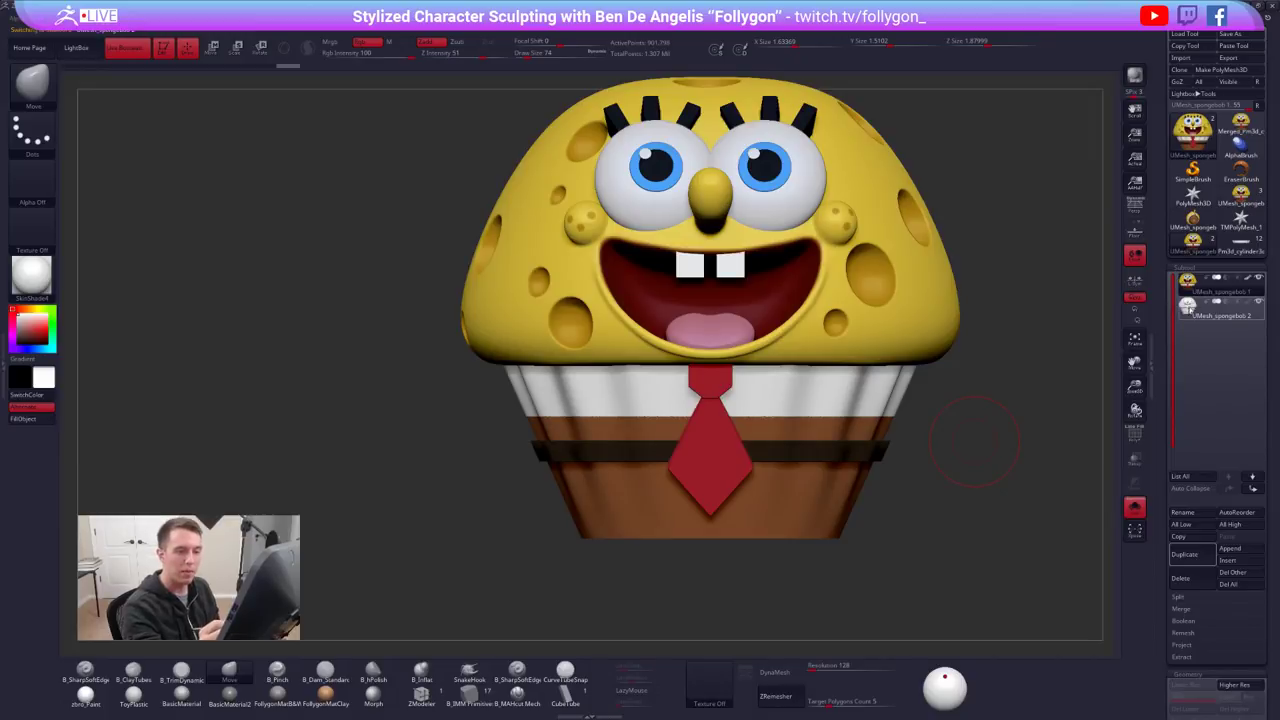
pyautogui.click(1220, 311)
pyautogui.click(1135, 458)
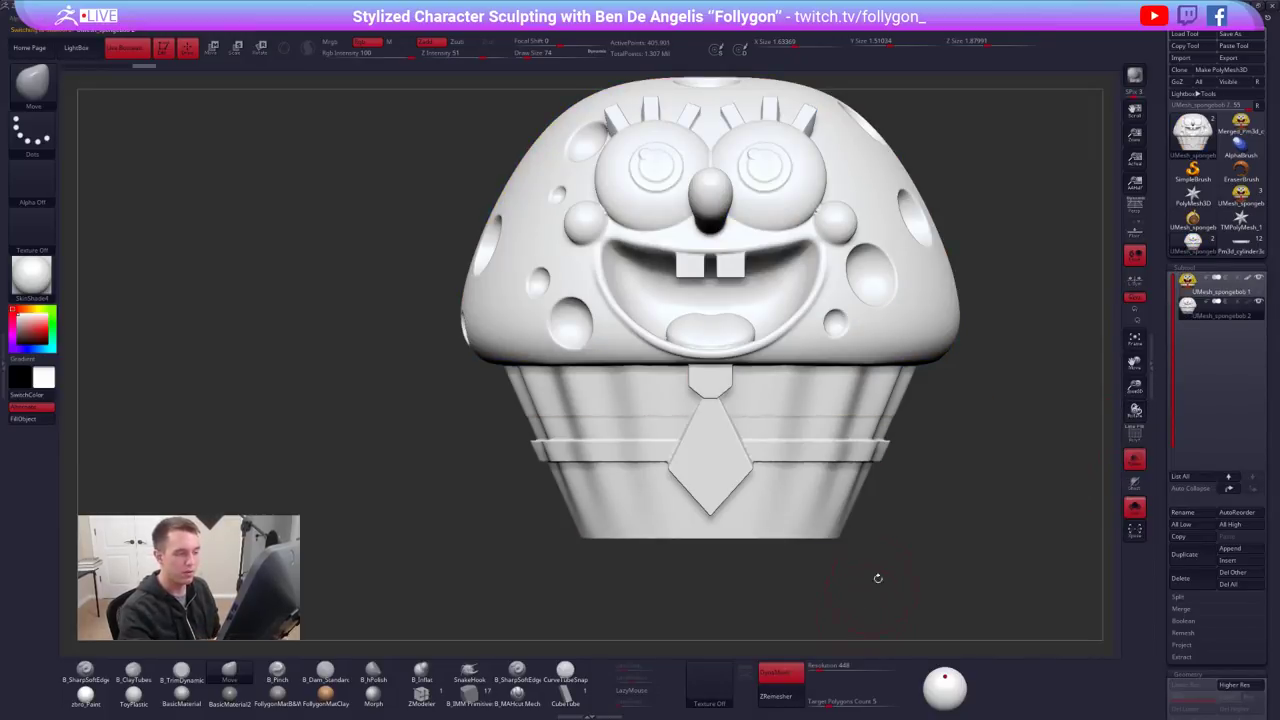
pyautogui.click(957, 548)
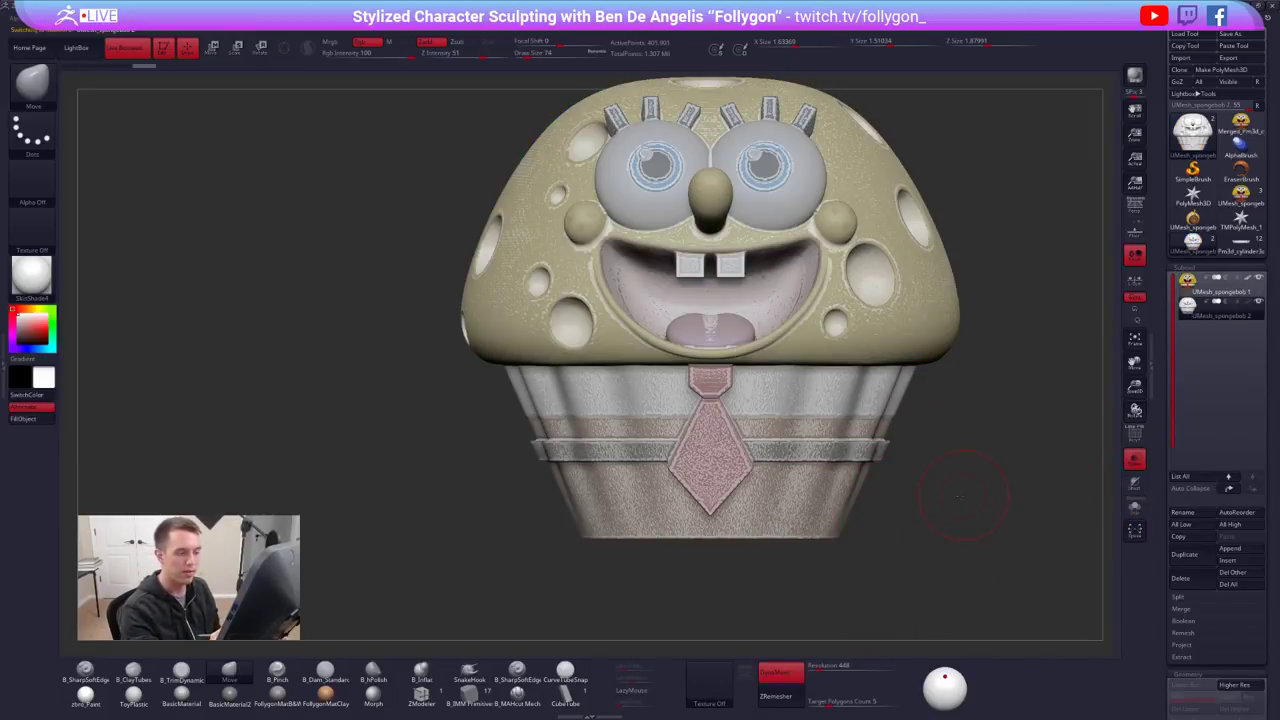
pyautogui.press('w')
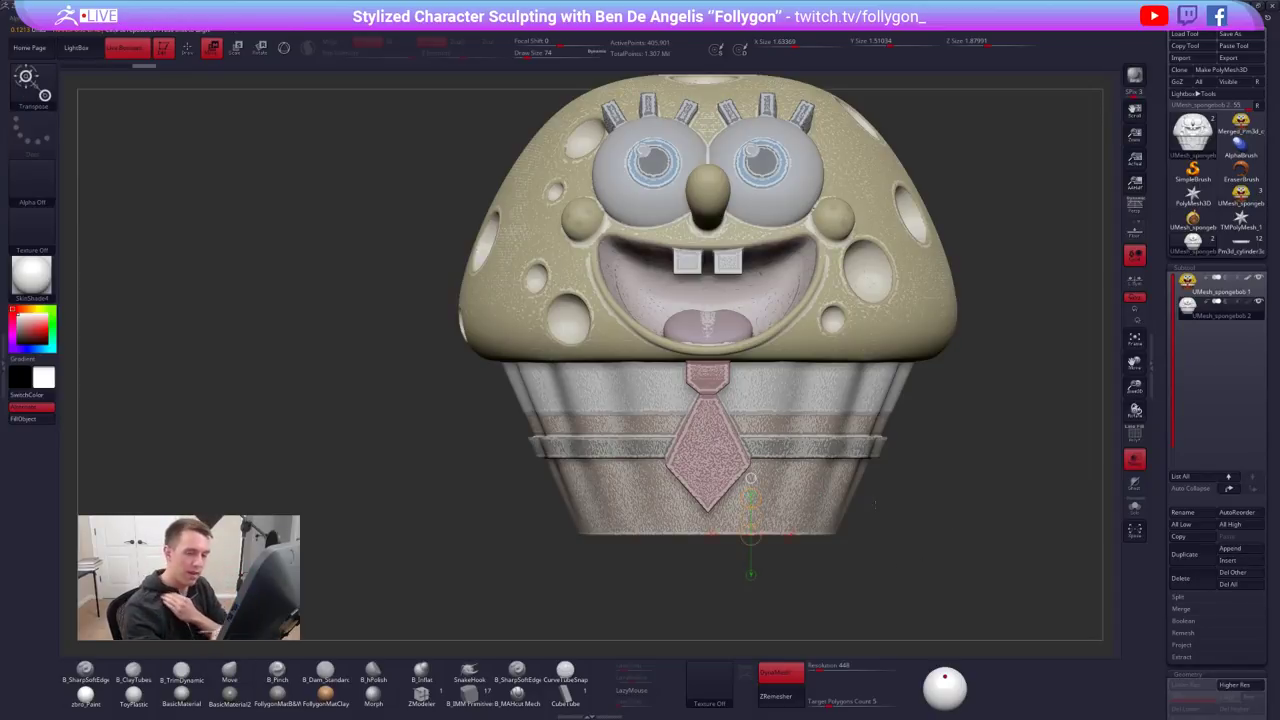
# Try to shrink the unpainted duplicate inward with a strong negative Inflate deformation
pyautogui.scroll(-10, 1162, 403)
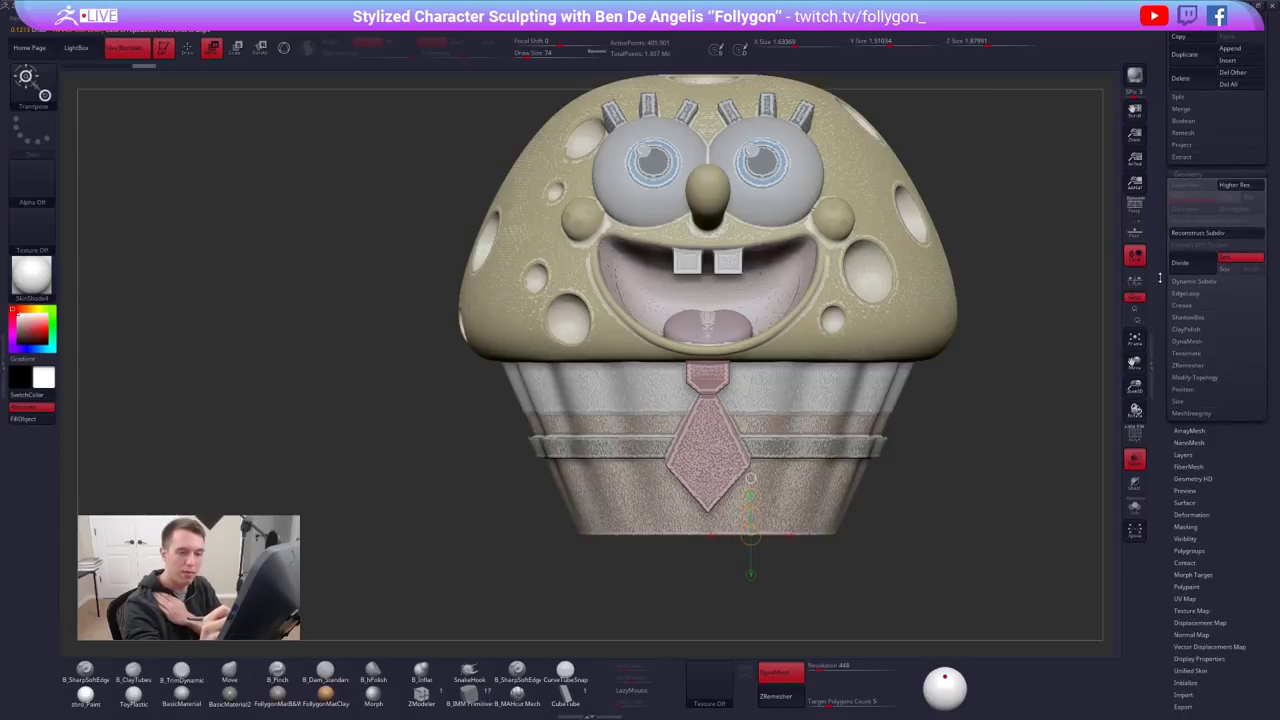
pyautogui.moveTo(1163, 269); pyautogui.dragTo(1163, 231)
pyautogui.click(1201, 416)
pyautogui.moveTo(1202, 397); pyautogui.dragTo(1202, 314)
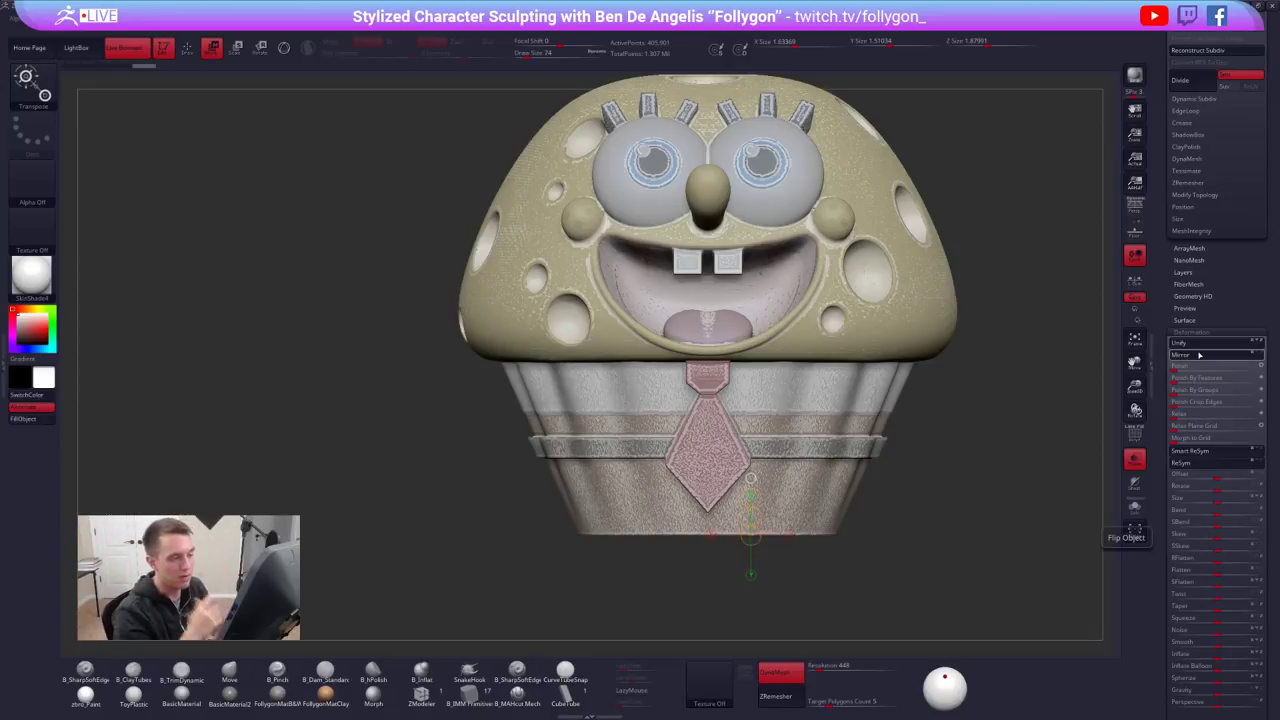
pyautogui.moveTo(1185, 334); pyautogui.dragTo(1185, 268)
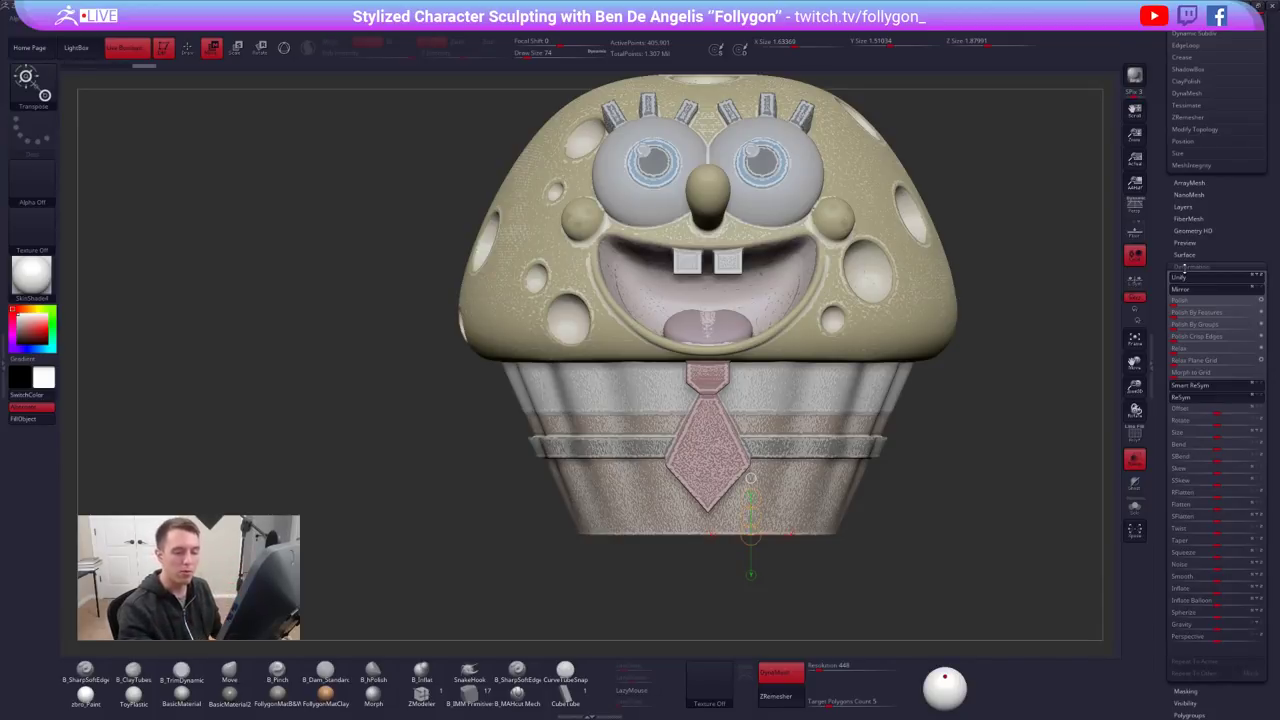
pyautogui.moveTo(1213, 593); pyautogui.dragTo(1170, 596)
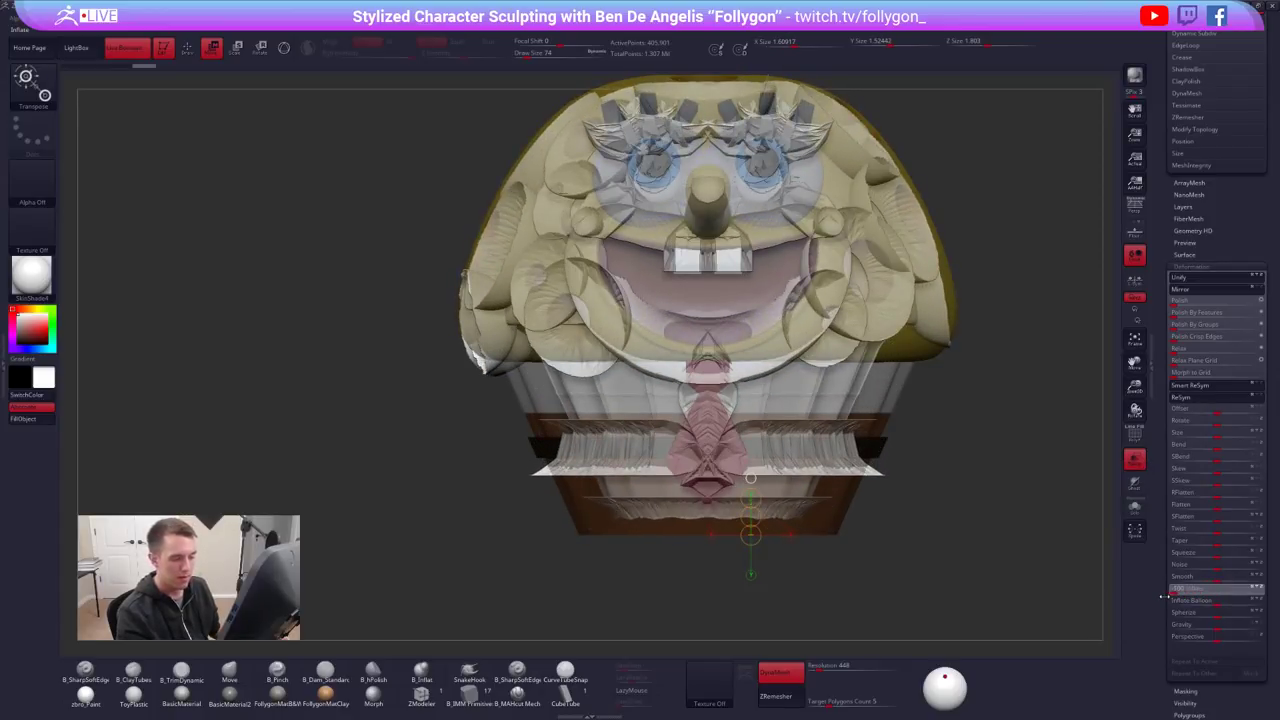
pyautogui.moveTo(1161, 597); pyautogui.dragTo(1157, 598)
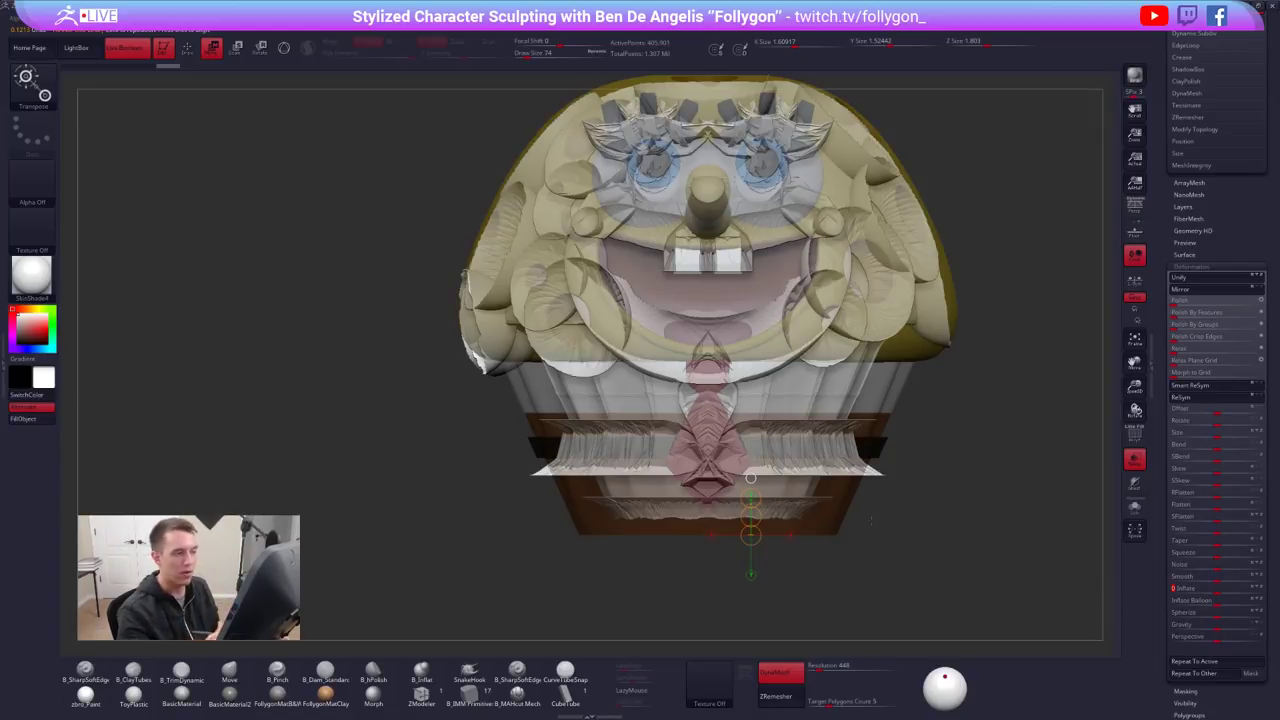
# Isolate the unpainted duplicate, undo its Inflate deformation and return to Draw mode with the Move brush
pyautogui.hotkey('alt', 'shift', 's')
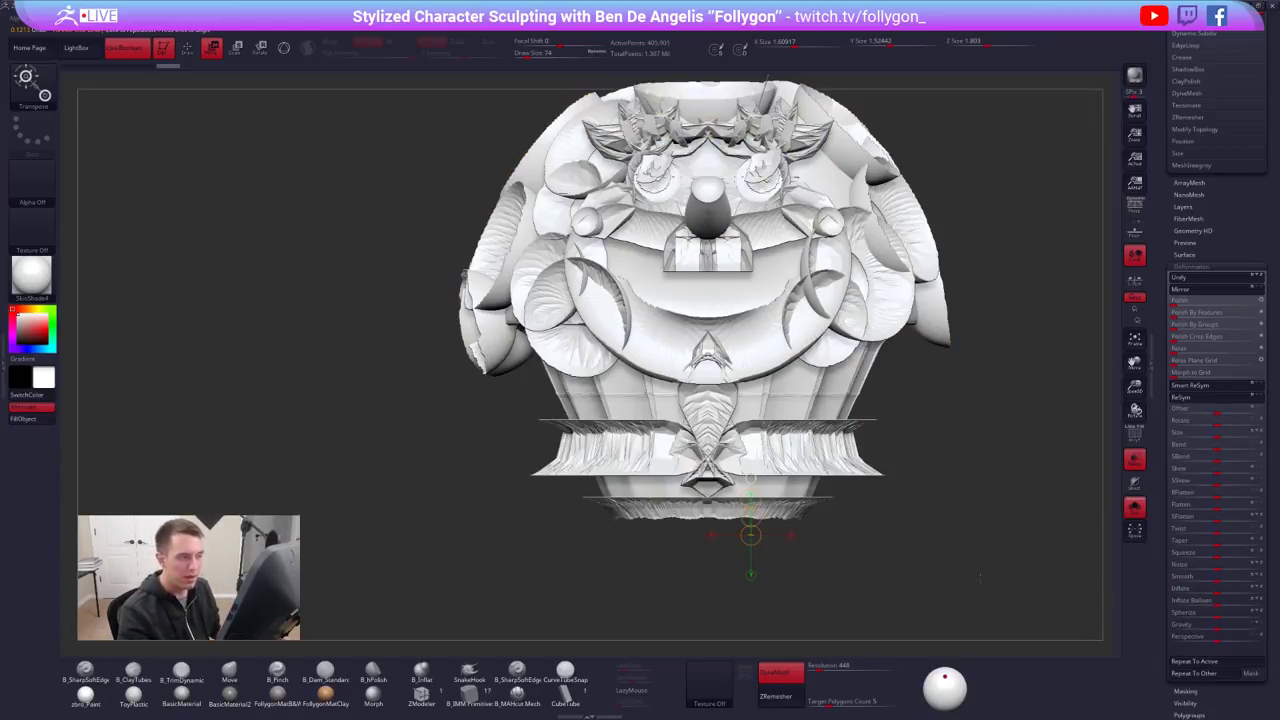
pyautogui.keyDown('alt'); pyautogui.moveTo(900, 580); pyautogui.dragTo(888, 515); pyautogui.keyUp('alt')
pyautogui.moveTo(875, 600)
pyautogui.mouseDown()
pyautogui.moveTo(985, 640)
pyautogui.moveTo(1040, 636)
pyautogui.moveTo(957, 643)
pyautogui.mouseUp()
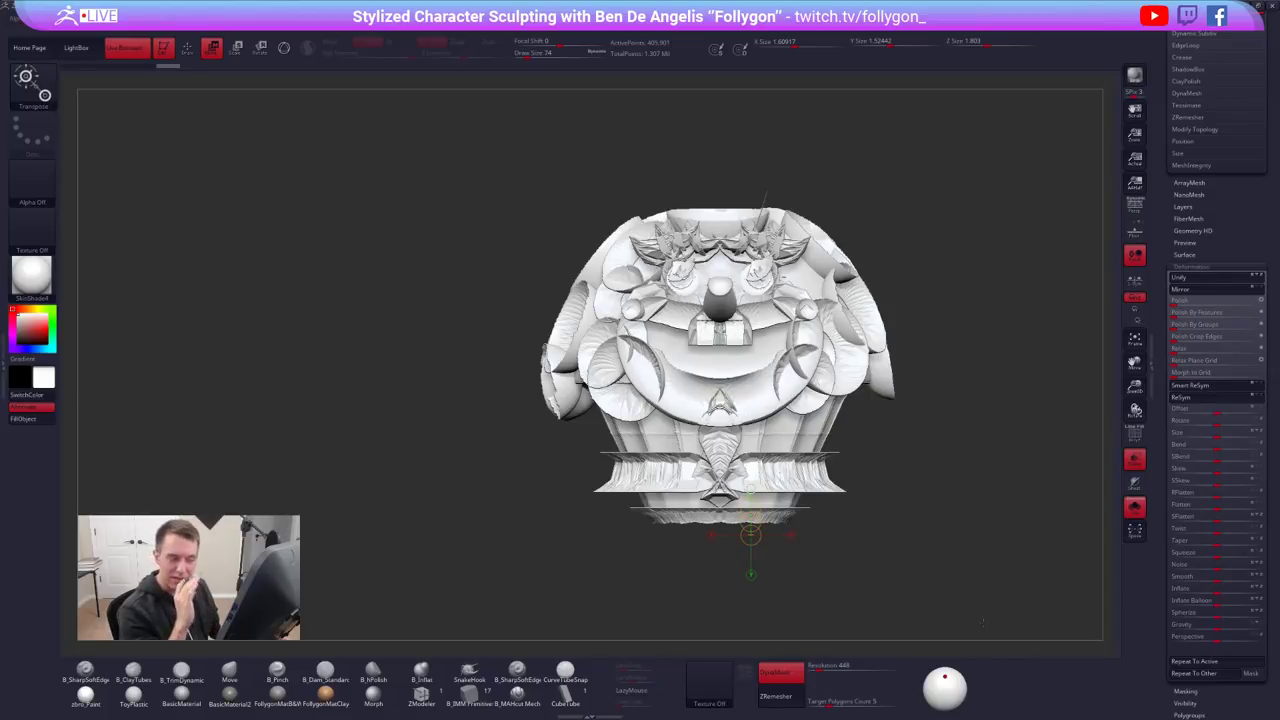
pyautogui.hotkey('ctrl', 'z')
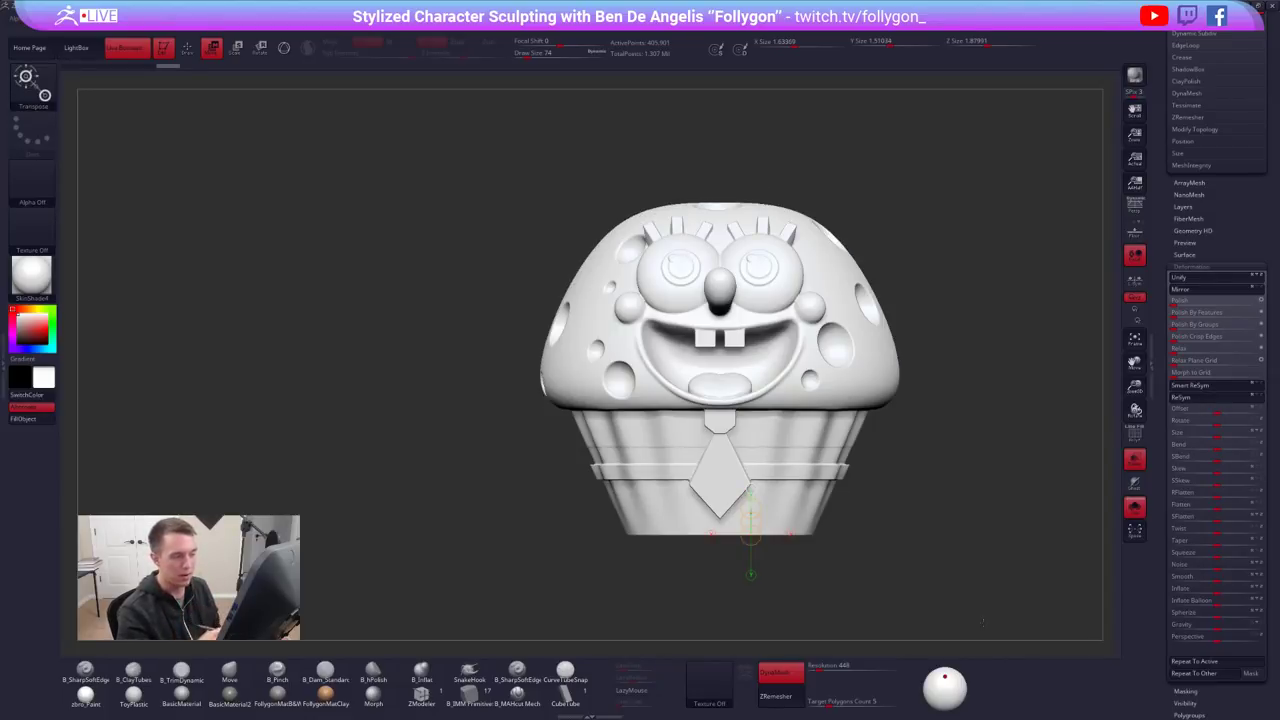
pyautogui.press('q')
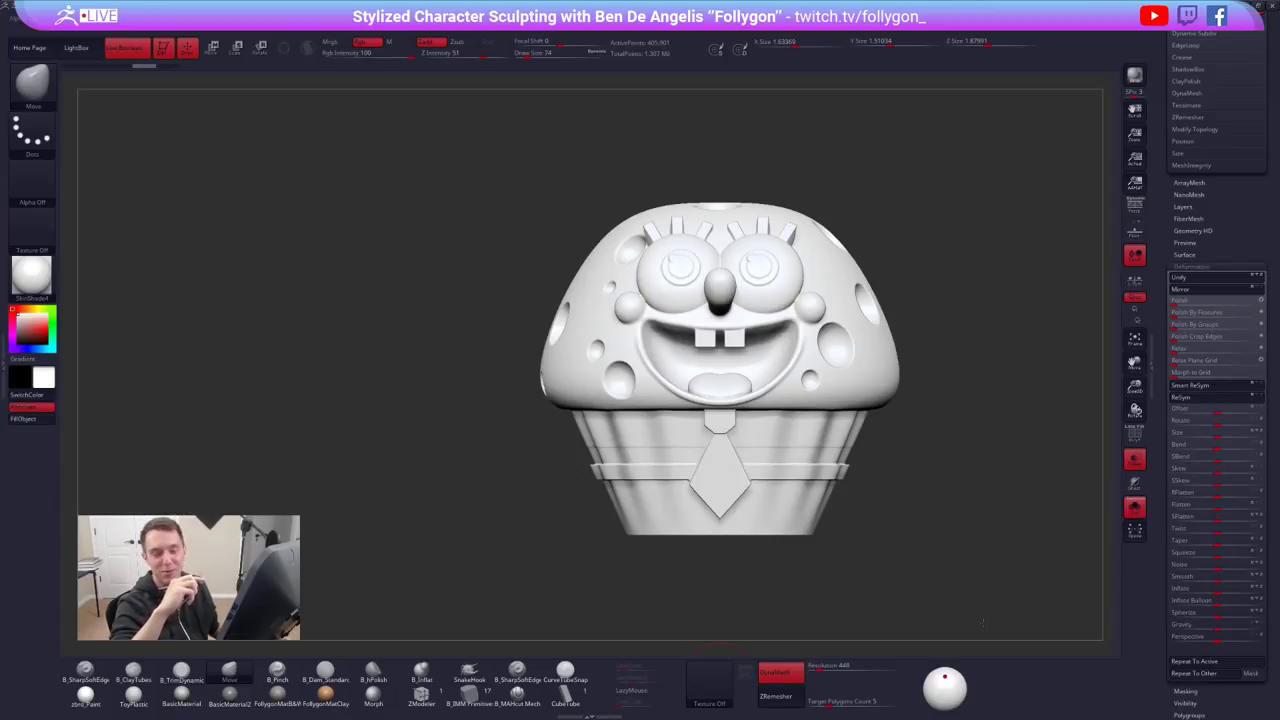
pyautogui.keyDown('alt'); pyautogui.moveTo(983, 622); pyautogui.dragTo(965, 638); pyautogui.keyUp('alt')
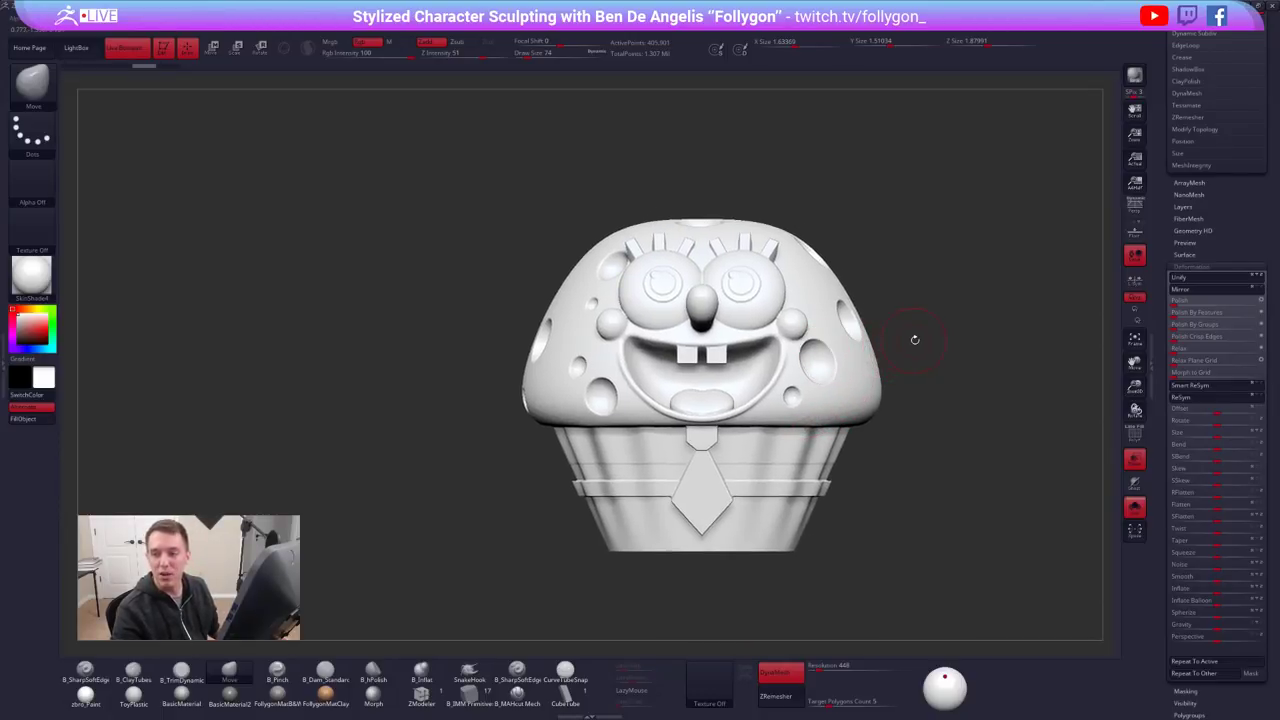
pyautogui.keyDown('alt'); pyautogui.moveTo(867, 274); pyautogui.dragTo(869, 290); pyautogui.keyUp('alt')
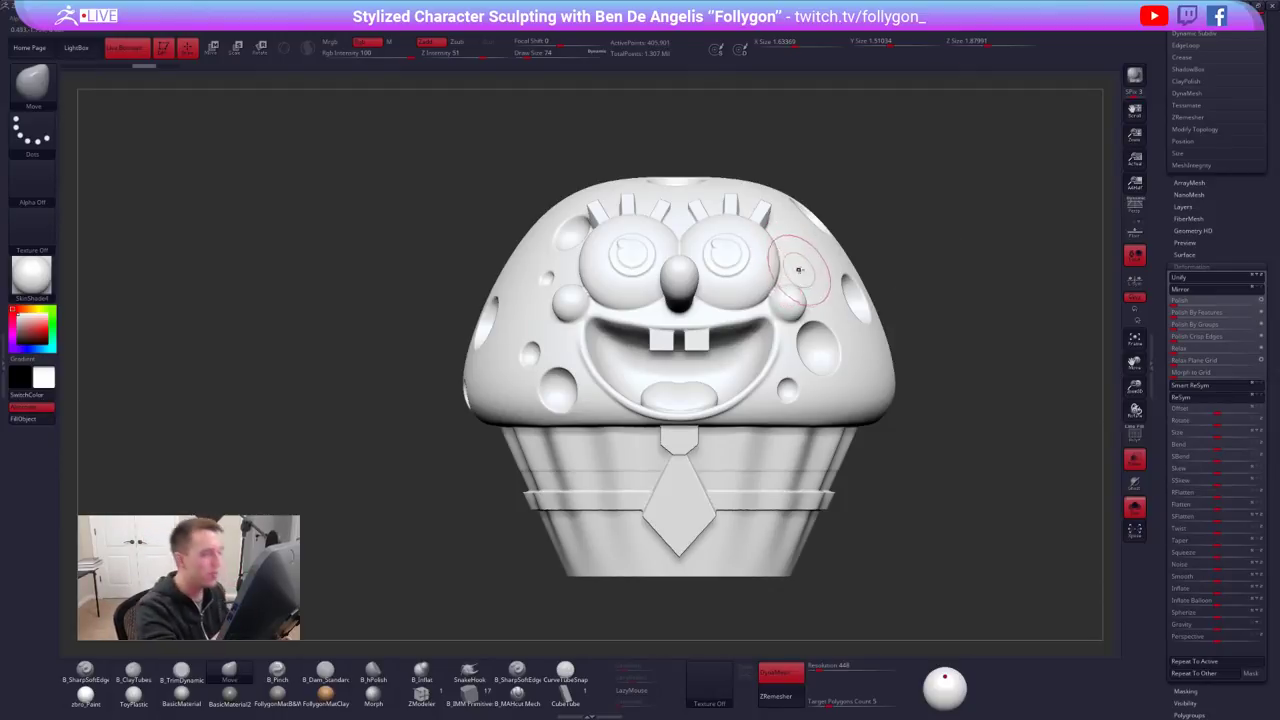
# Smooth down the duplicate's eyes, eyelashes and face at draw size 121, and try another negative Inflate deformation
pyautogui.press('space')
pyautogui.moveTo(741, 263); pyautogui.dragTo(745, 262)
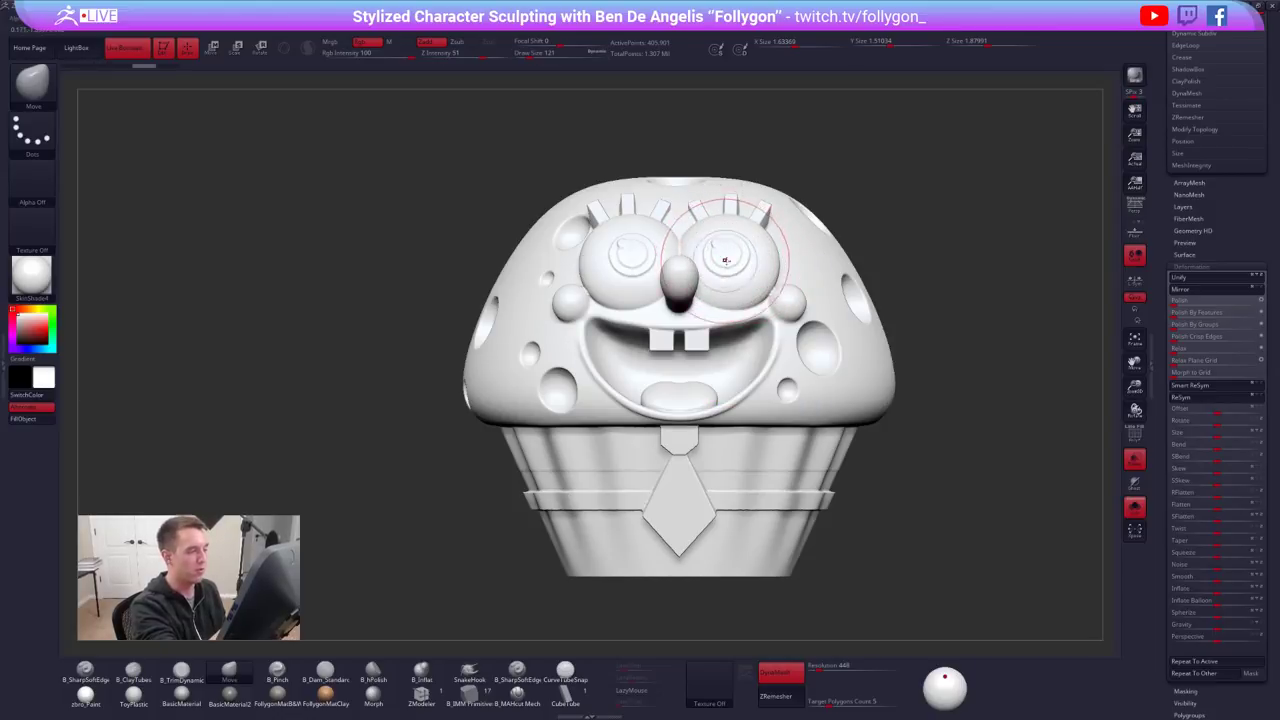
pyautogui.moveTo(730, 260)
pyautogui.keyDown('alt'); pyautogui.mouseDown(button='right')
pyautogui.moveTo(766, 278)
pyautogui.moveTo(777, 306)
pyautogui.moveTo(780, 278)
pyautogui.mouseUp(button='right'); pyautogui.keyUp('alt')
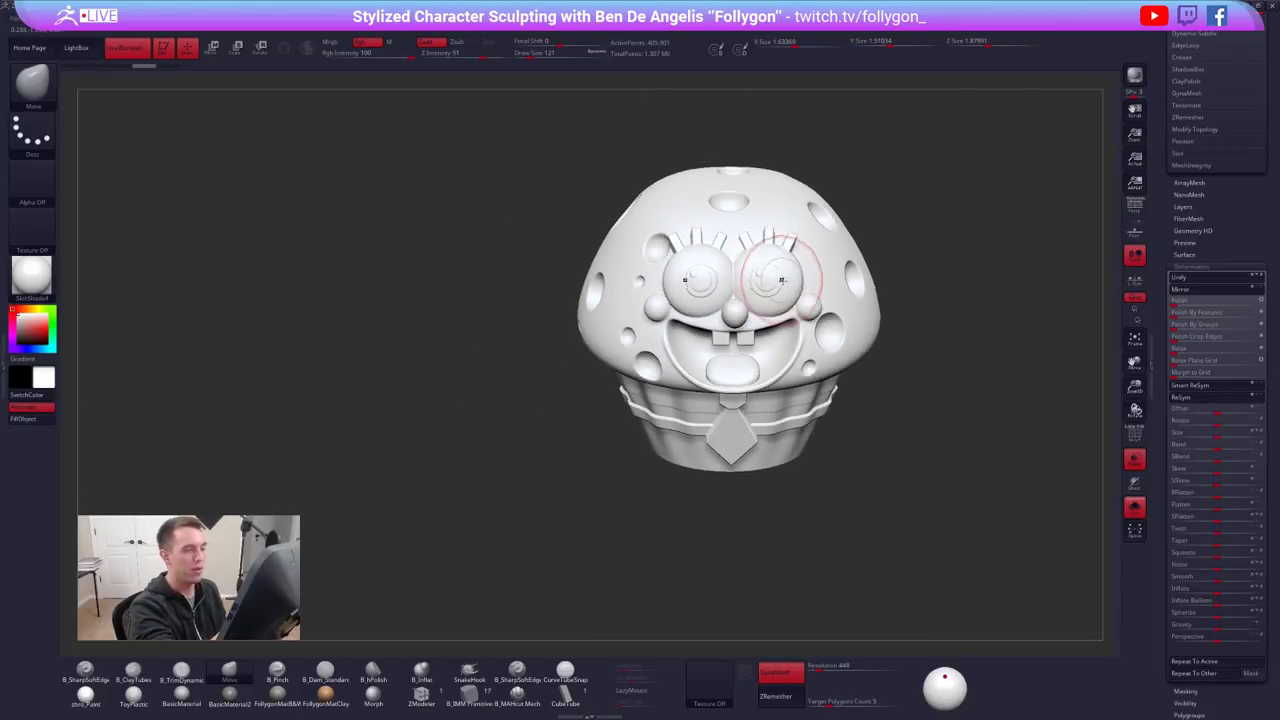
pyautogui.moveTo(790, 362)
pyautogui.keyDown('alt'); pyautogui.mouseDown(button='right')
pyautogui.moveTo(806, 418)
pyautogui.moveTo(770, 270)
pyautogui.mouseUp(button='right'); pyautogui.keyUp('alt')
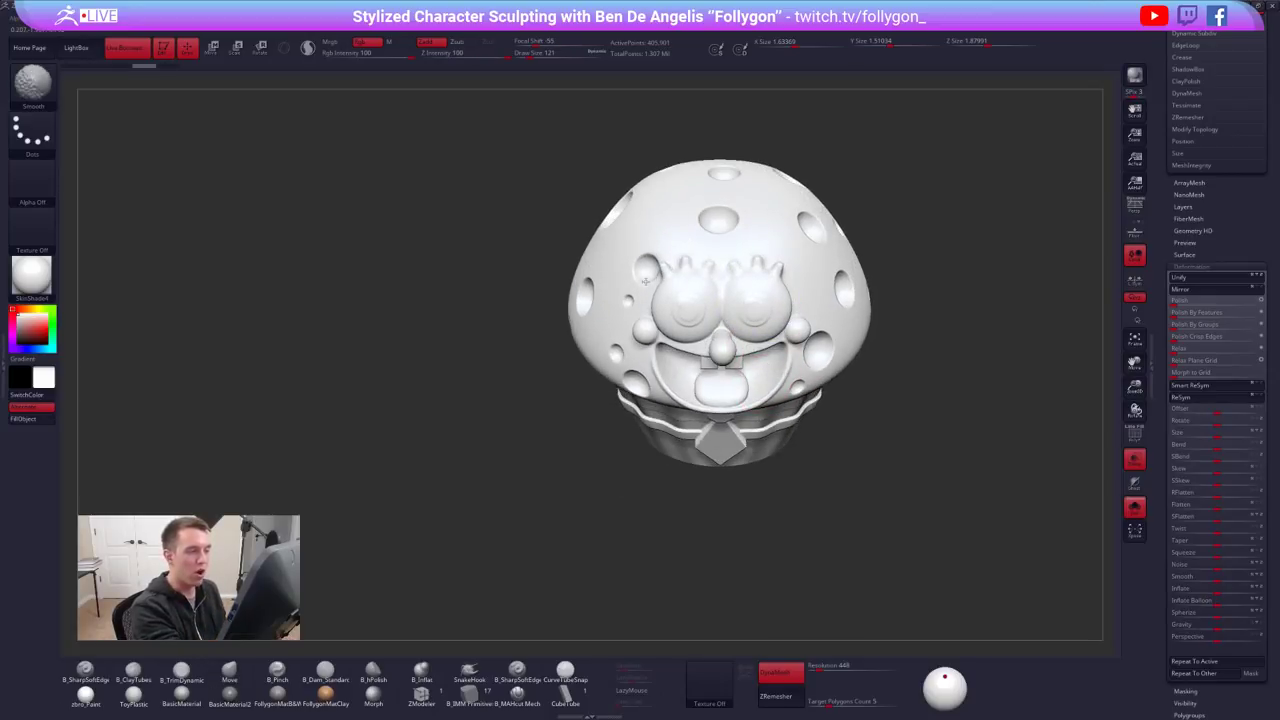
pyautogui.moveTo(729, 257); pyautogui.dragTo(717, 201, button='right')
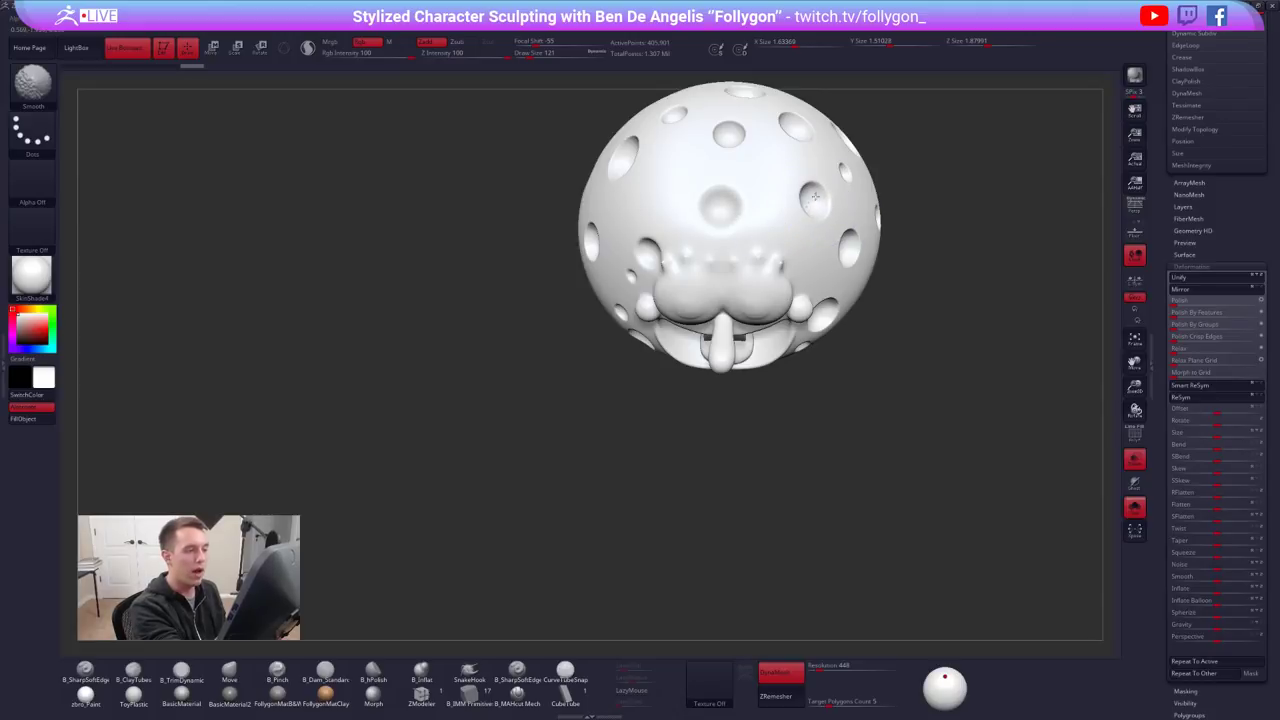
pyautogui.moveTo(814, 212)
pyautogui.mouseDown(button='right')
pyautogui.moveTo(790, 224)
pyautogui.moveTo(804, 232)
pyautogui.mouseUp(button='right')
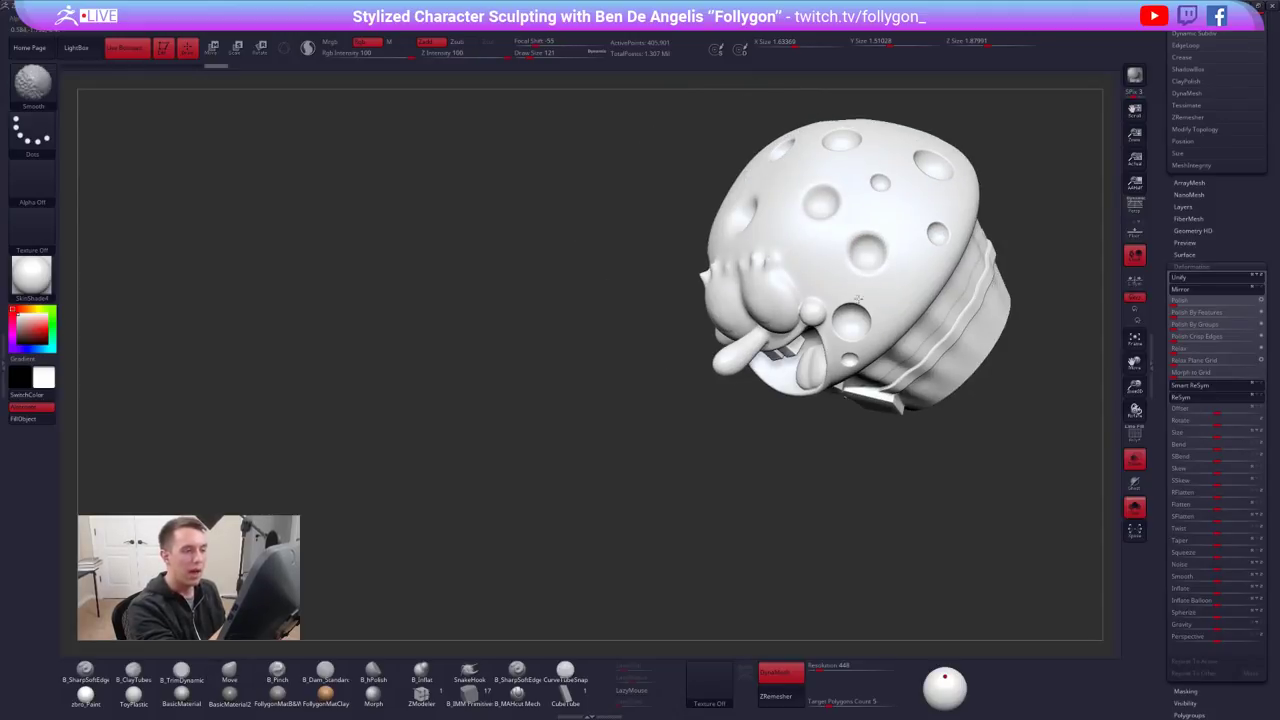
pyautogui.moveTo(849, 340)
pyautogui.mouseDown(button='right')
pyautogui.moveTo(791, 312)
pyautogui.moveTo(781, 268)
pyautogui.mouseUp(button='right')
pyautogui.moveTo(770, 368); pyautogui.dragTo(774, 354)
pyautogui.moveTo(775, 352)
pyautogui.mouseDown(button='right')
pyautogui.moveTo(785, 390)
pyautogui.moveTo(848, 410)
pyautogui.mouseUp(button='right')
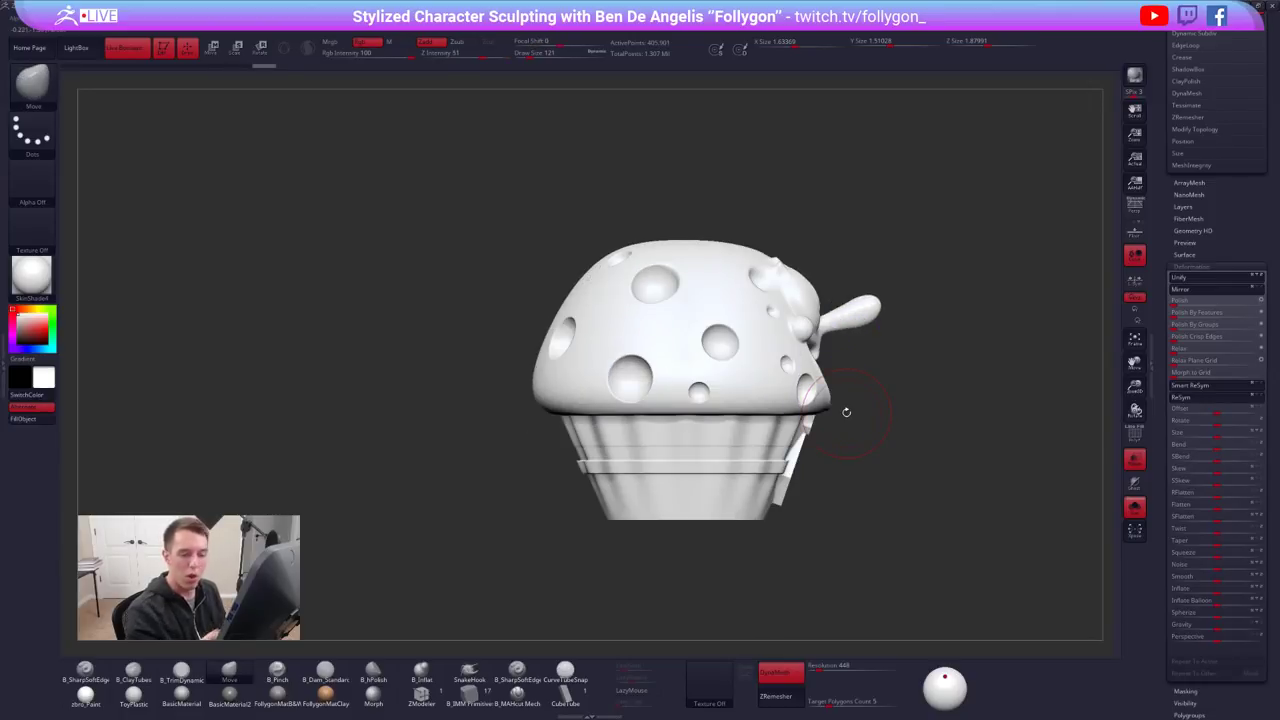
pyautogui.moveTo(1205, 592); pyautogui.dragTo(1175, 588)
pyautogui.hotkey('ctrl', 'z')
# Remove the duplicate's protruding nose by lasso-hiding it in side view and deleting the hidden geometry
pyautogui.moveTo(850, 330)
pyautogui.keyDown('alt'); pyautogui.mouseDown(button='right')
pyautogui.moveTo(866, 369)
pyautogui.moveTo(825, 405)
pyautogui.mouseUp(button='right'); pyautogui.keyUp('alt')
pyautogui.keyDown('ctrl'); pyautogui.keyDown('shift'); pyautogui.moveTo(771, 322); pyautogui.dragTo(798, 434); pyautogui.keyUp('shift'); pyautogui.keyUp('ctrl')
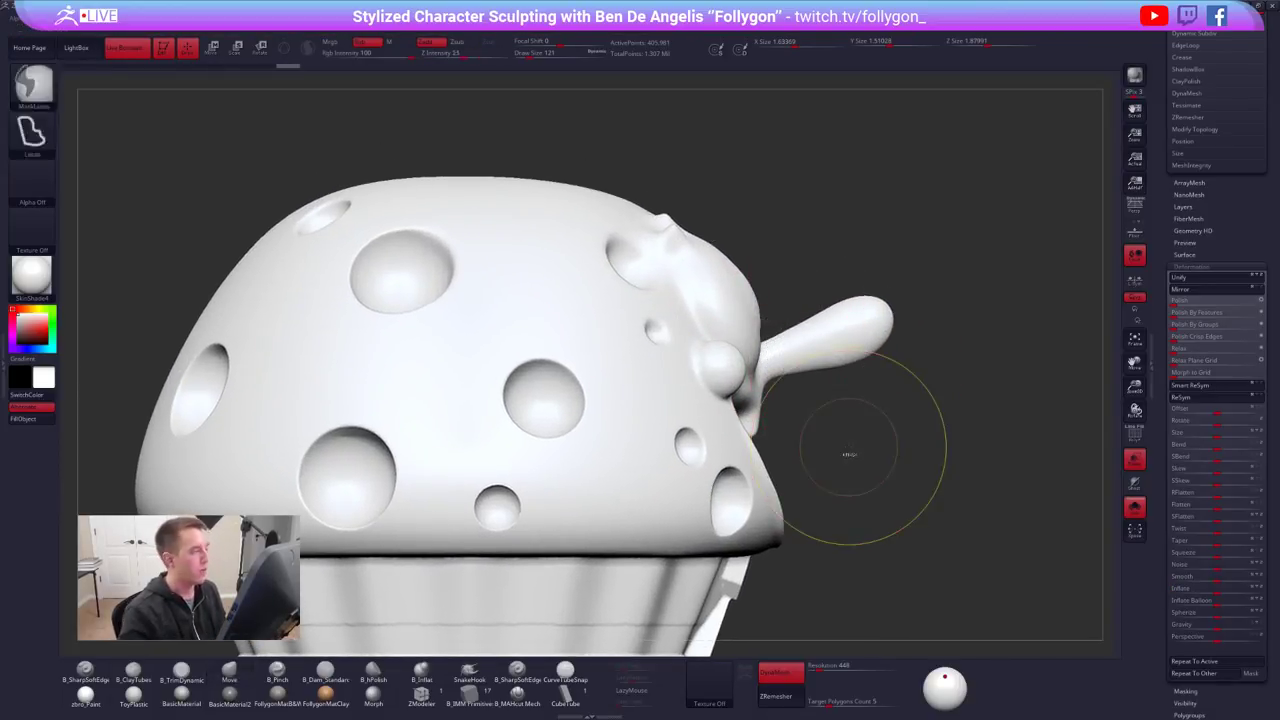
pyautogui.click(31, 80)
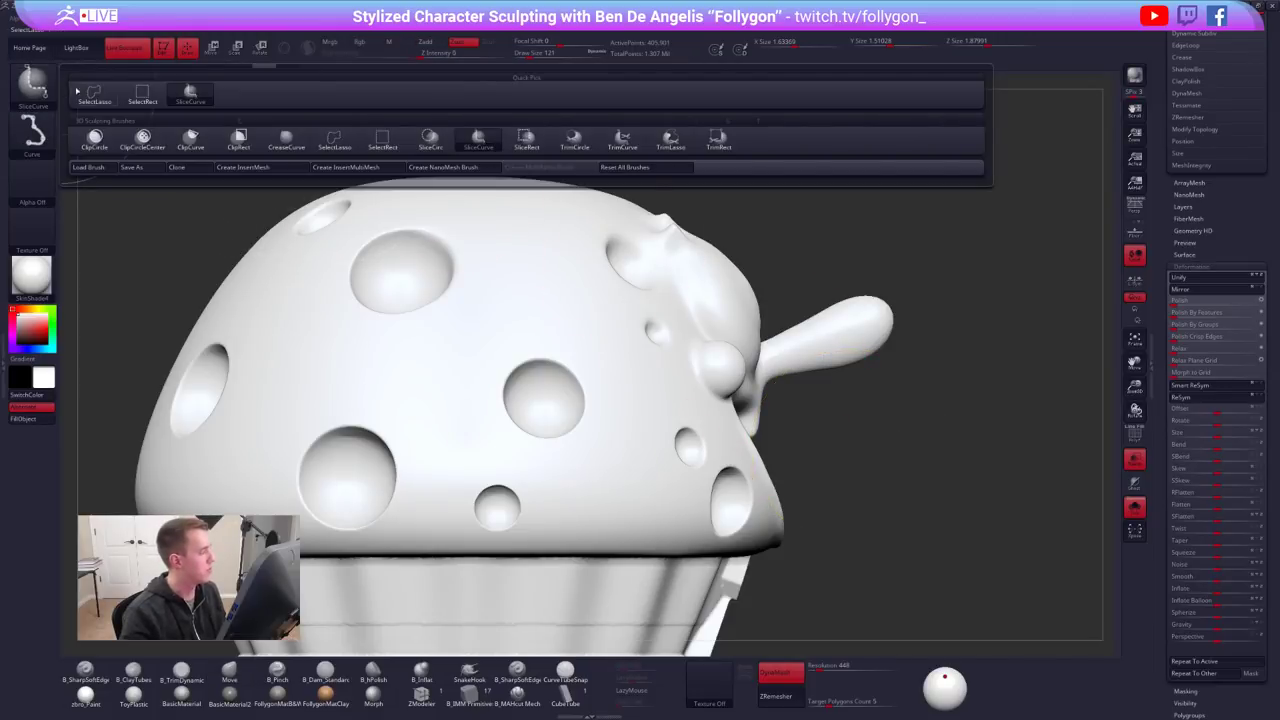
pyautogui.click(94, 93)
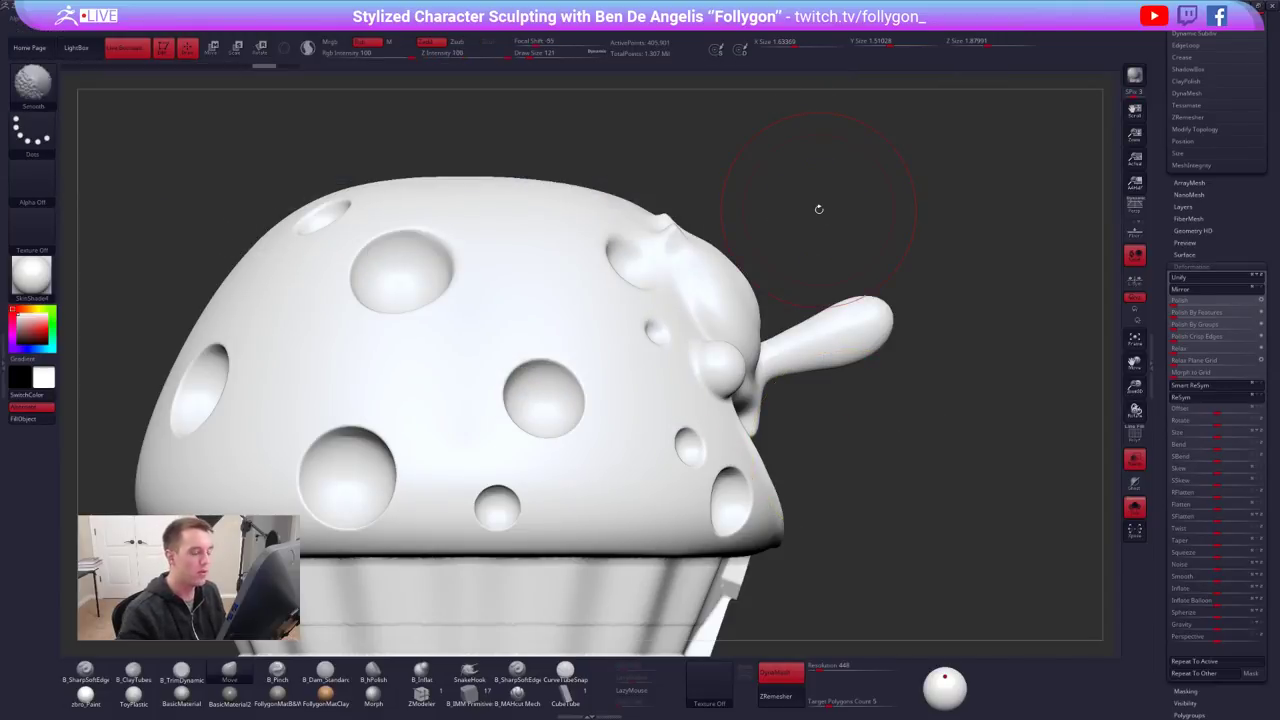
pyautogui.moveTo(767, 326)
pyautogui.keyDown('ctrl'); pyautogui.keyDown('alt'); pyautogui.keyDown('shift'); pyautogui.mouseDown()
pyautogui.moveTo(767, 388)
pyautogui.moveTo(925, 320)
pyautogui.mouseUp(); pyautogui.keyUp('shift'); pyautogui.keyUp('alt'); pyautogui.keyUp('ctrl')
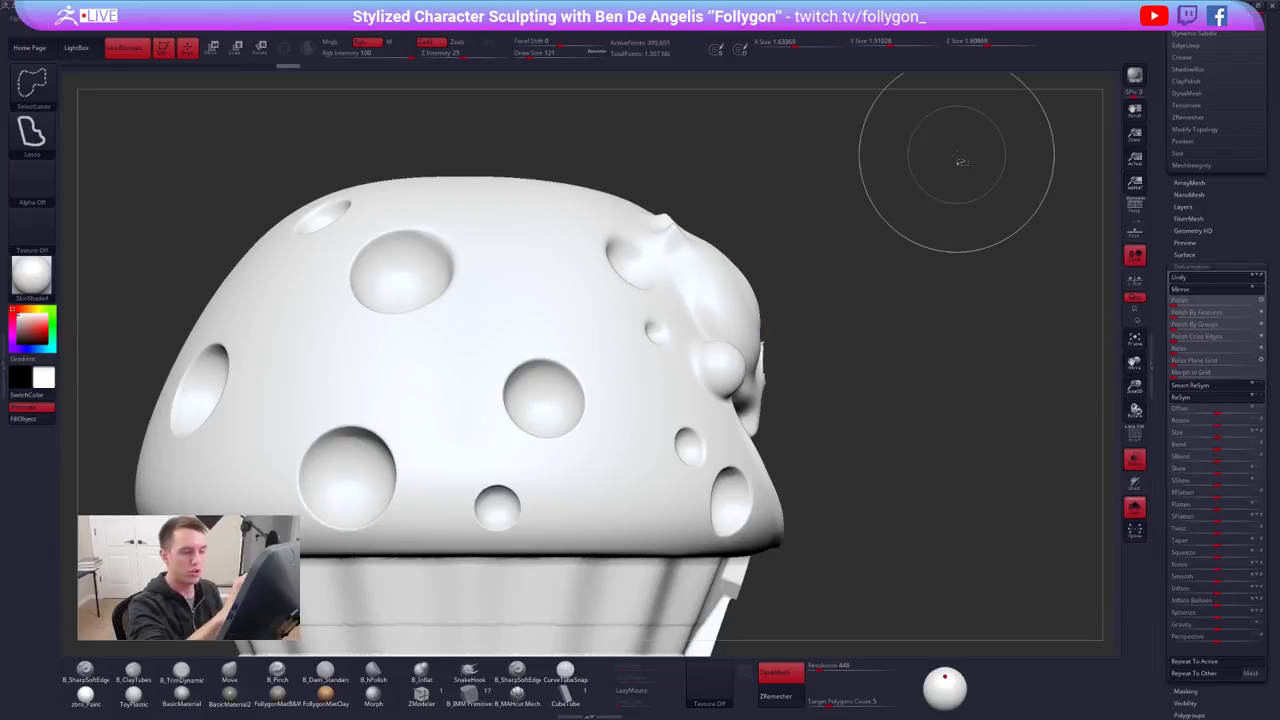
pyautogui.press('space')
pyautogui.click(971, 339)
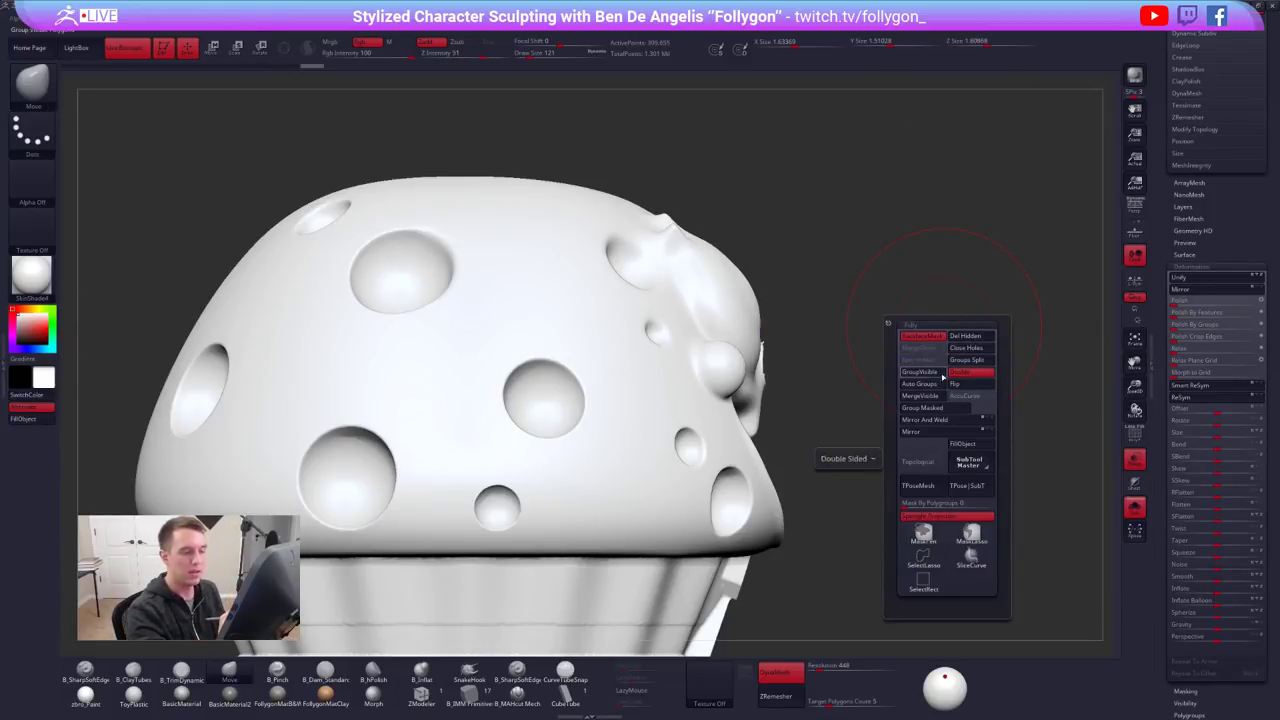
# Re-DynaMesh the duplicate and smooth out the area where the nose was, together with the upper teeth
pyautogui.moveTo(866, 390); pyautogui.dragTo(780, 402)
pyautogui.keyDown('ctrl'); pyautogui.moveTo(949, 341); pyautogui.dragTo(956, 276); pyautogui.keyUp('ctrl')
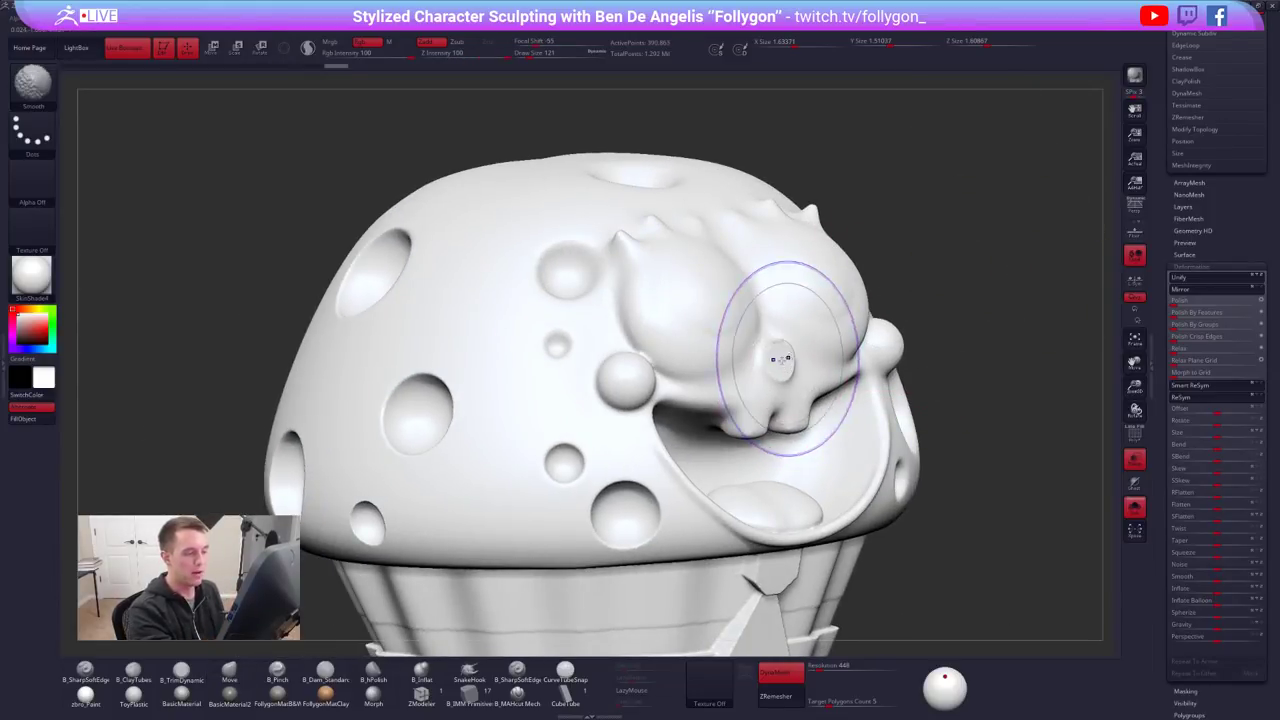
pyautogui.keyDown('shift'); pyautogui.moveTo(786, 360); pyautogui.dragTo(721, 414); pyautogui.keyUp('shift')
pyautogui.moveTo(813, 380)
pyautogui.keyDown('shift'); pyautogui.mouseDown()
pyautogui.moveTo(735, 412)
pyautogui.moveTo(788, 420)
pyautogui.mouseUp(); pyautogui.keyUp('shift')
pyautogui.keyDown('alt'); pyautogui.moveTo(788, 420); pyautogui.dragTo(638, 410, button='right'); pyautogui.keyUp('alt')
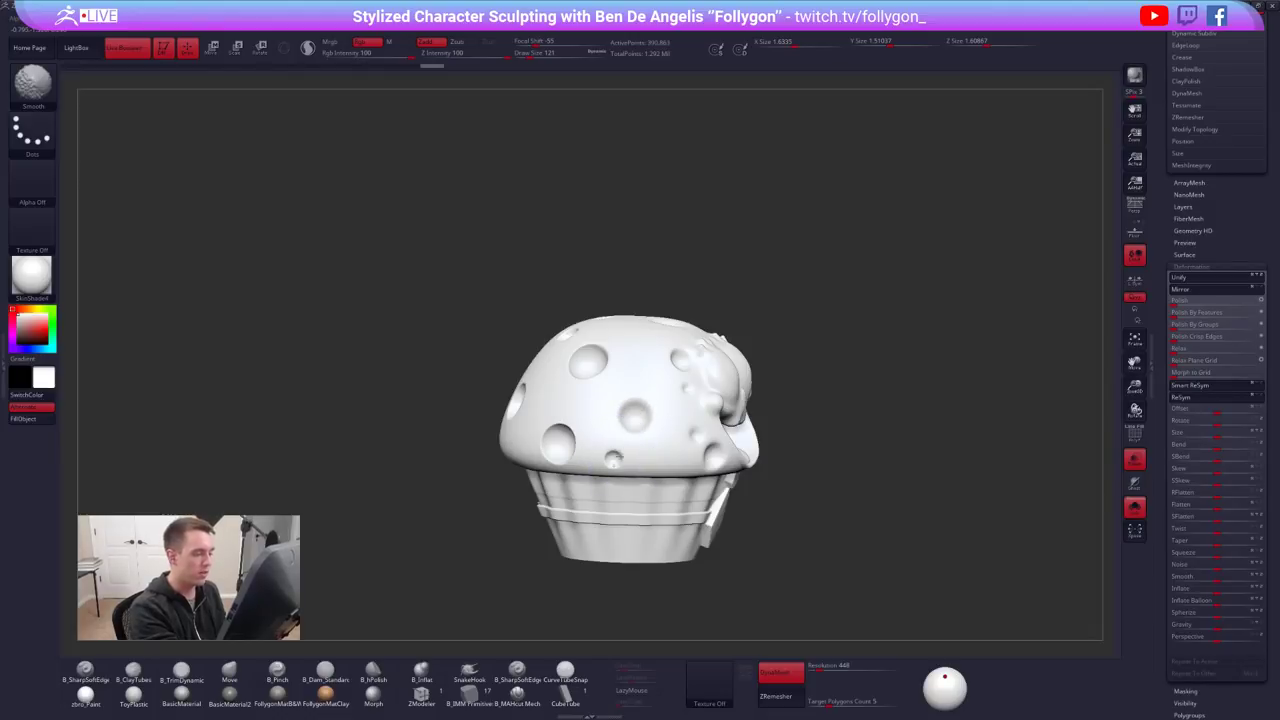
# Smooth the tie, the raised belt and the pleated wrapper around the sides and back of the duplicate
pyautogui.moveTo(614, 486); pyautogui.dragTo(662, 521, button='right')
pyautogui.moveTo(730, 487)
pyautogui.keyDown('shift'); pyautogui.mouseDown()
pyautogui.moveTo(694, 514)
pyautogui.moveTo(650, 515)
pyautogui.mouseUp(); pyautogui.keyUp('shift')
pyautogui.moveTo(630, 516); pyautogui.dragTo(682, 514, button='right')
pyautogui.keyDown('shift'); pyautogui.moveTo(648, 512); pyautogui.dragTo(572, 514); pyautogui.keyUp('shift')
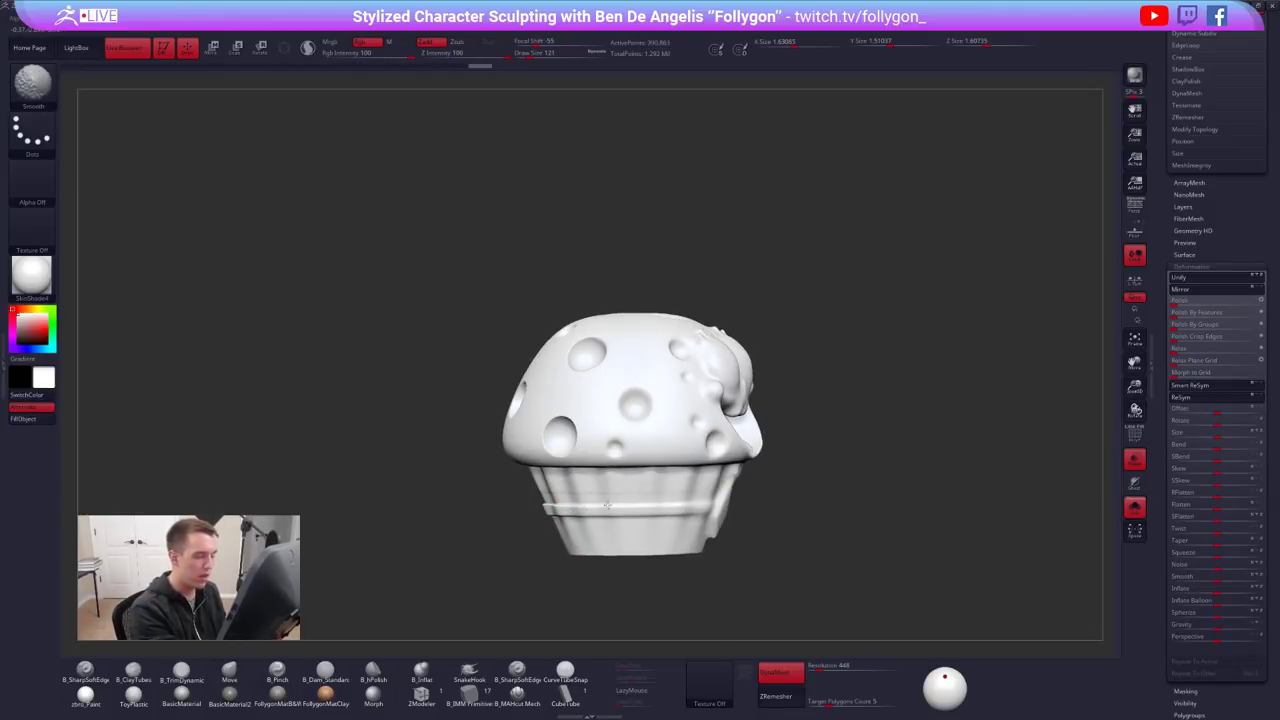
pyautogui.moveTo(566, 514); pyautogui.dragTo(622, 514, button='right')
pyautogui.keyDown('shift'); pyautogui.moveTo(604, 514); pyautogui.dragTo(514, 517); pyautogui.keyUp('shift')
pyautogui.keyDown('alt'); pyautogui.moveTo(530, 512); pyautogui.dragTo(700, 500, button='right'); pyautogui.keyUp('alt')
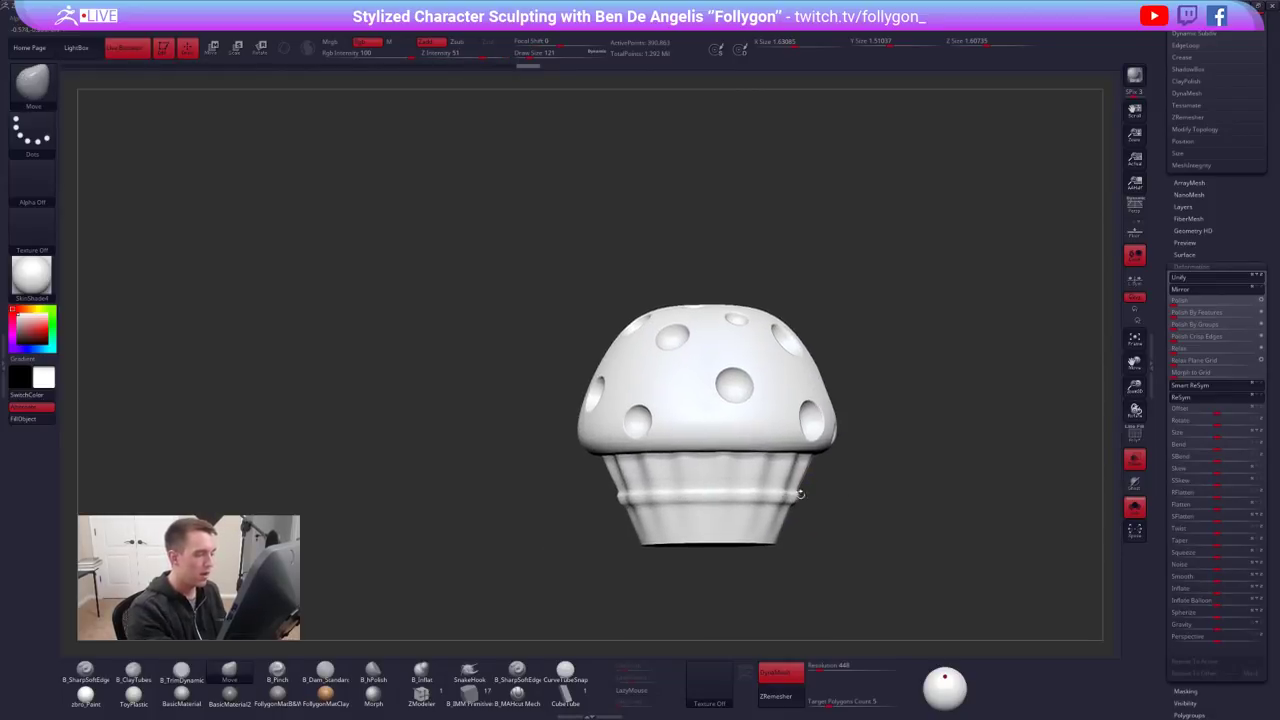
pyautogui.keyDown('shift'); pyautogui.moveTo(712, 458); pyautogui.dragTo(629, 463); pyautogui.keyUp('shift')
pyautogui.moveTo(622, 468); pyautogui.dragTo(680, 448, button='right')
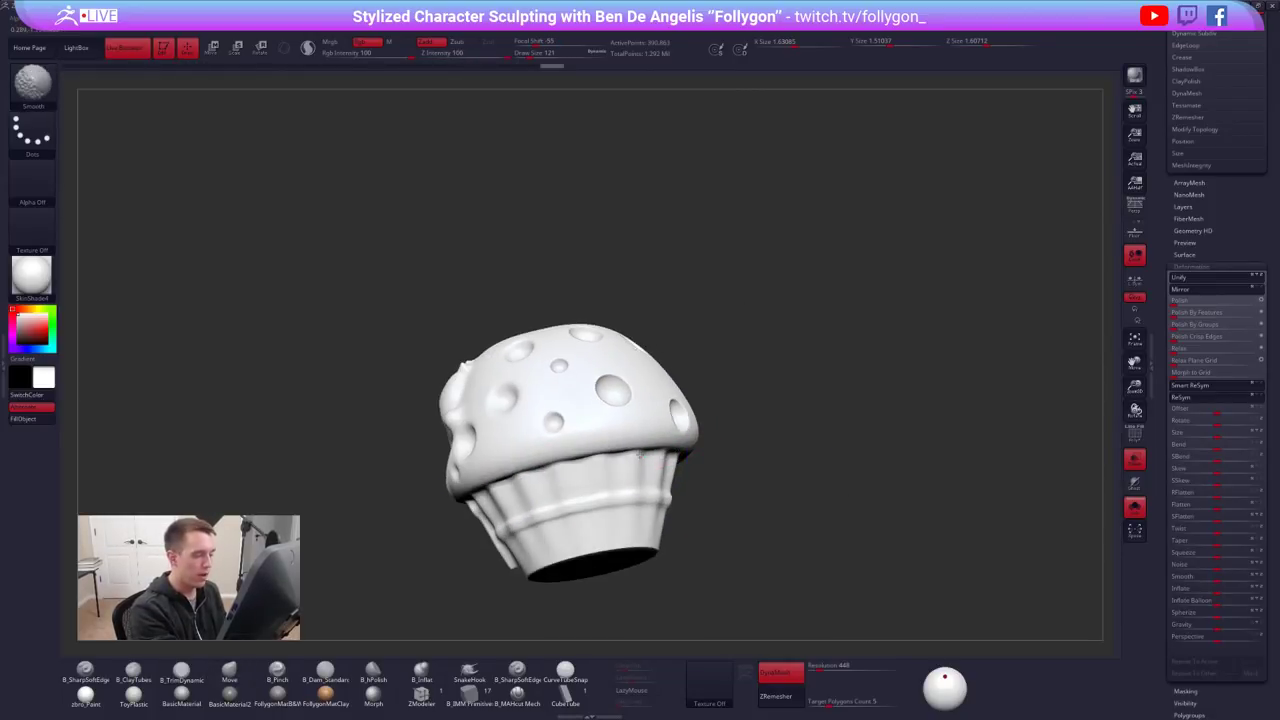
pyautogui.keyDown('shift'); pyautogui.moveTo(640, 456); pyautogui.dragTo(491, 502); pyautogui.keyUp('shift')
pyautogui.moveTo(618, 400)
pyautogui.mouseDown(button='right')
pyautogui.moveTo(627, 380)
pyautogui.moveTo(662, 372)
pyautogui.mouseUp(button='right')
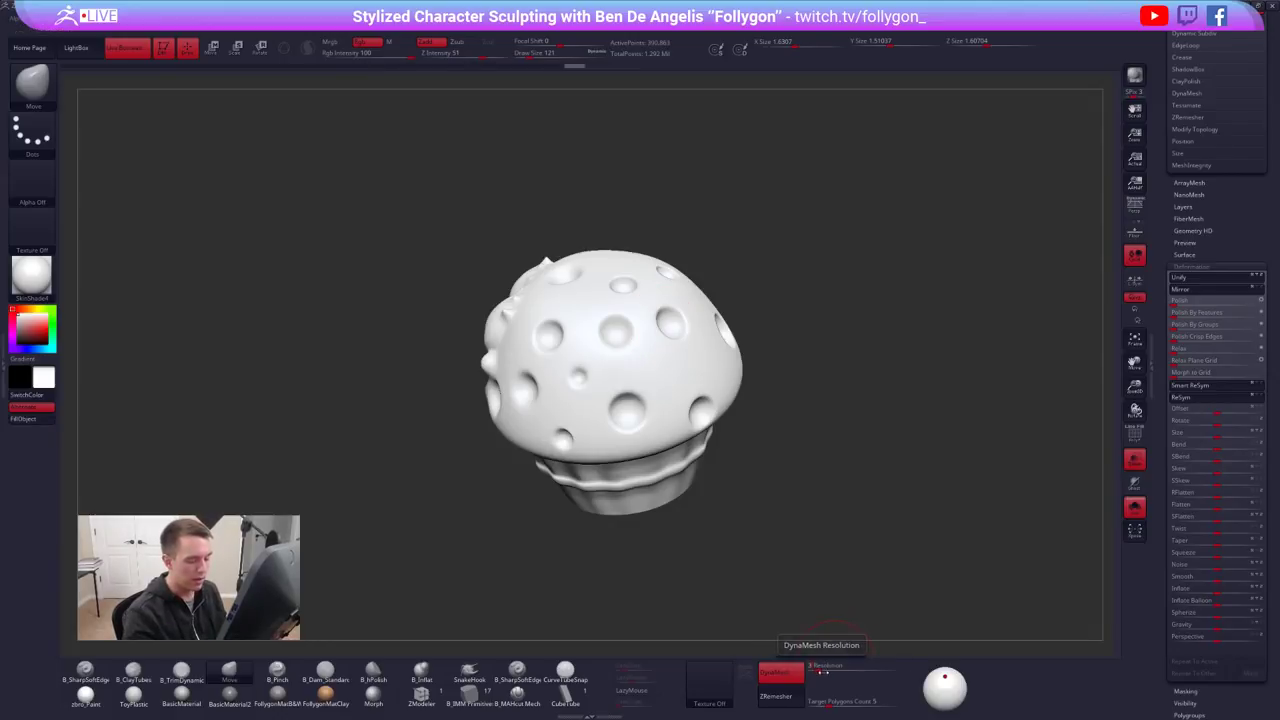
# Re-DynaMesh the duplicate at progressively lower resolutions, ending at 224
pyautogui.keyDown('ctrl'); pyautogui.moveTo(828, 546); pyautogui.dragTo(888, 456); pyautogui.keyUp('ctrl')
pyautogui.moveTo(732, 437); pyautogui.dragTo(705, 420, button='right')
pyautogui.moveTo(766, 392); pyautogui.dragTo(810, 321, button='right')
pyautogui.moveTo(817, 670); pyautogui.dragTo(813, 670)
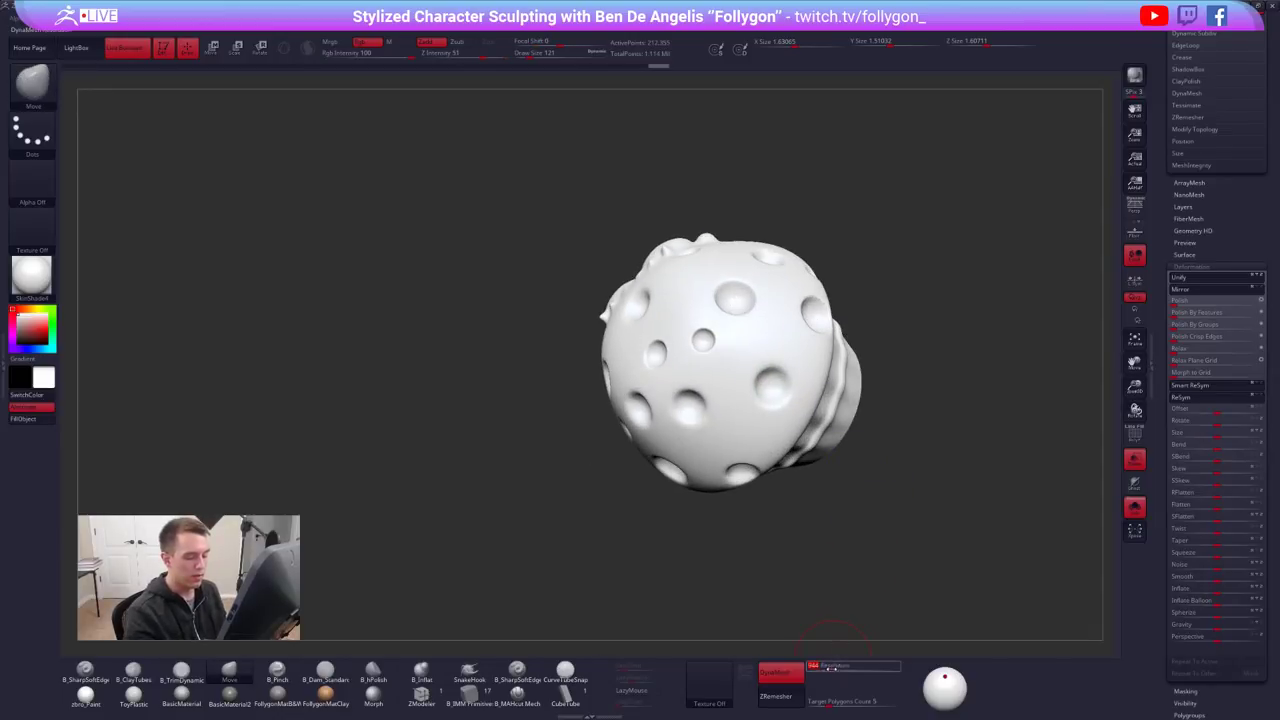
pyautogui.keyDown('ctrl'); pyautogui.moveTo(854, 558); pyautogui.dragTo(943, 452); pyautogui.keyUp('ctrl')
# Smooth away the sponge holes, eyes and other facial details across the duplicate's cap
pyautogui.moveTo(765, 395)
pyautogui.keyDown('shift'); pyautogui.mouseDown()
pyautogui.moveTo(760, 335)
pyautogui.moveTo(706, 338)
pyautogui.moveTo(666, 360)
pyautogui.moveTo(691, 405)
pyautogui.mouseUp(); pyautogui.keyUp('shift')
pyautogui.moveTo(691, 405); pyautogui.dragTo(625, 450, button='right')
pyautogui.moveTo(584, 389)
pyautogui.keyDown('shift'); pyautogui.mouseDown()
pyautogui.moveTo(645, 475)
pyautogui.moveTo(582, 390)
pyautogui.moveTo(577, 491)
pyautogui.mouseUp(); pyautogui.keyUp('shift')
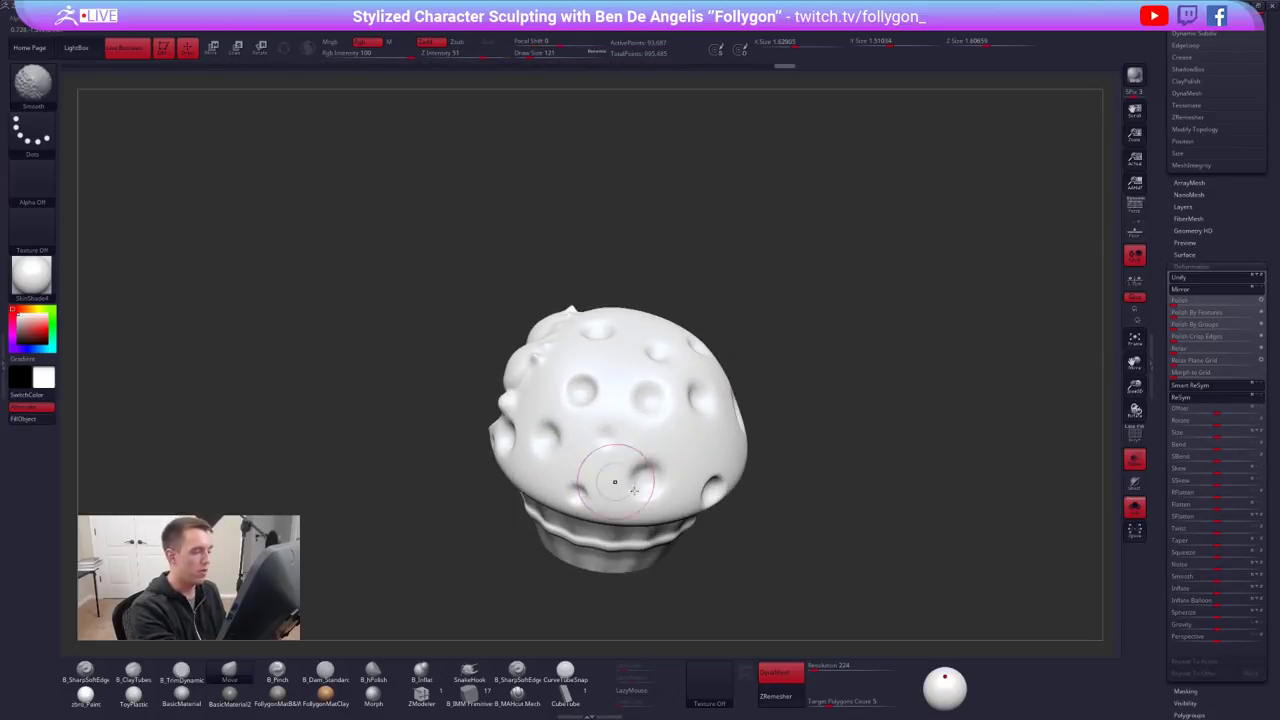
pyautogui.moveTo(614, 480)
pyautogui.keyDown('shift'); pyautogui.mouseDown(button='right')
pyautogui.moveTo(719, 469)
pyautogui.moveTo(777, 446)
pyautogui.mouseUp(button='right'); pyautogui.keyUp('shift')
pyautogui.keyDown('shift'); pyautogui.moveTo(818, 458); pyautogui.dragTo(822, 467); pyautogui.keyUp('shift')
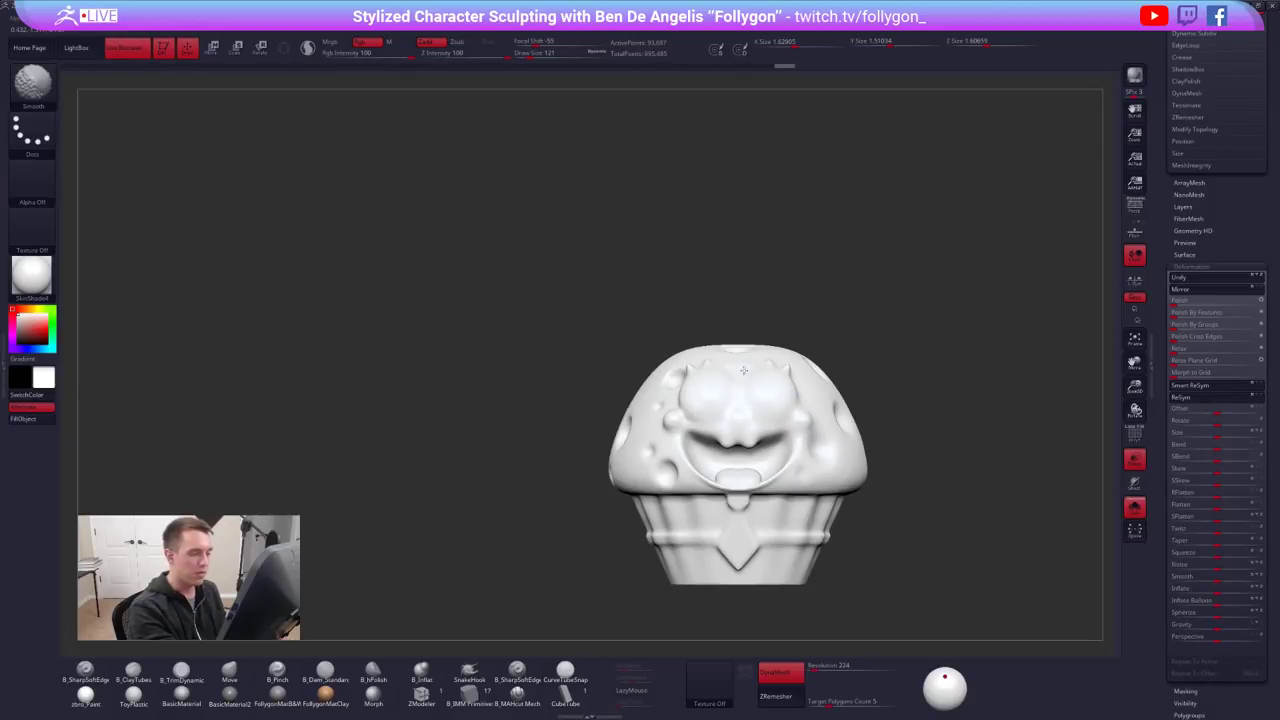
pyautogui.moveTo(665, 465); pyautogui.dragTo(622, 376, button='right')
pyautogui.keyDown('shift'); pyautogui.moveTo(622, 376); pyautogui.dragTo(600, 402); pyautogui.keyUp('shift')
pyautogui.moveTo(602, 405); pyautogui.dragTo(680, 408, button='right')
pyautogui.keyDown('shift'); pyautogui.moveTo(566, 409); pyautogui.dragTo(544, 384); pyautogui.keyUp('shift')
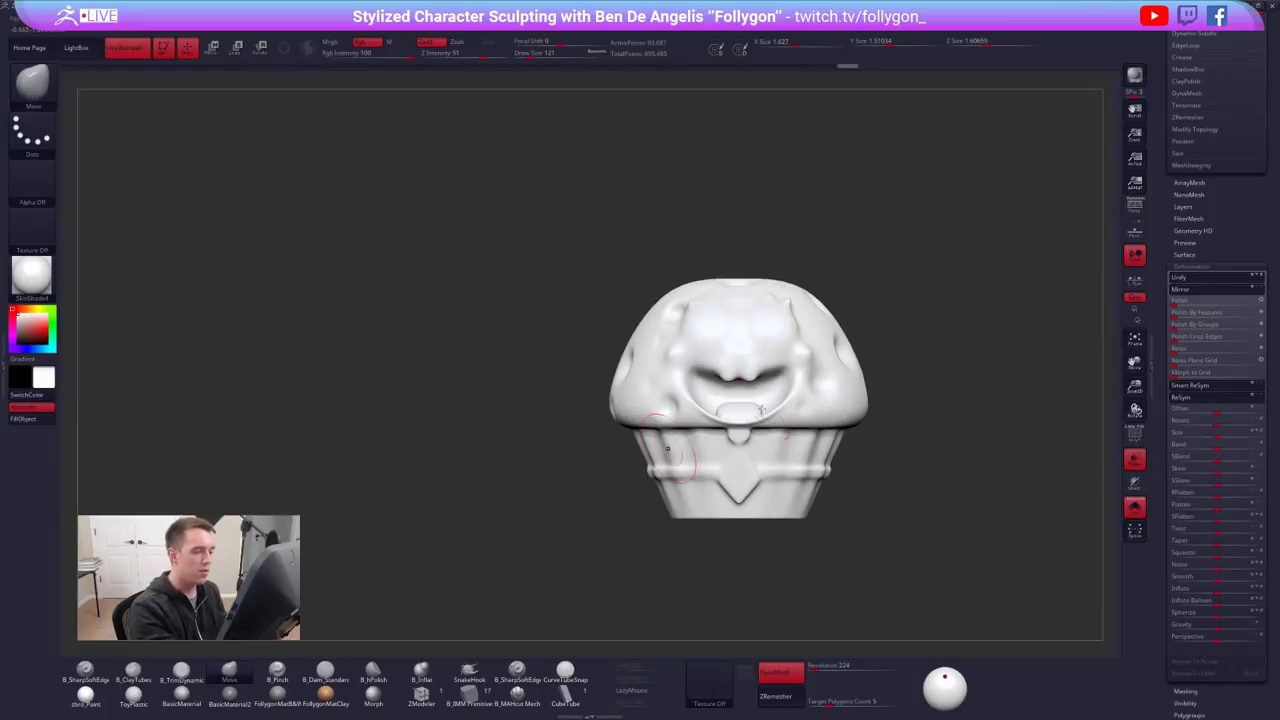
# Adjust the brush size and smooth the brow and the area above the mouth on the duplicate's front
pyautogui.press('space')
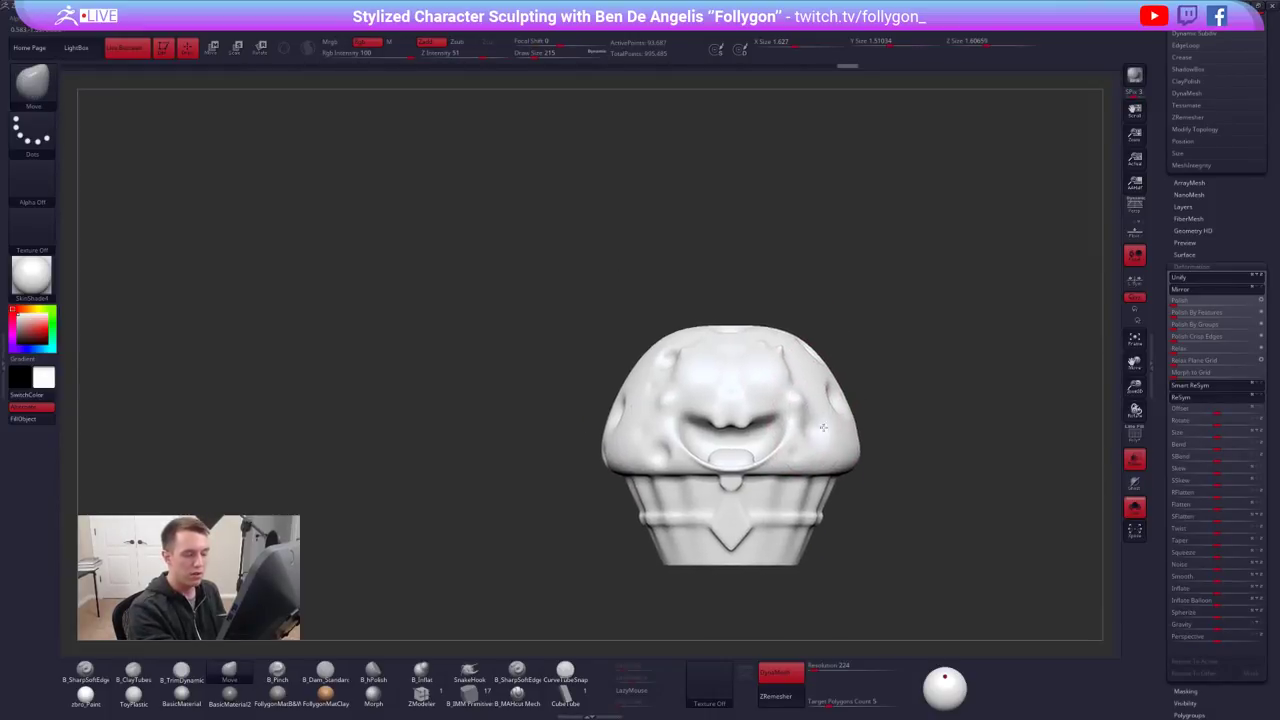
pyautogui.keyDown('alt'); pyautogui.moveTo(743, 337); pyautogui.dragTo(779, 368, button='right'); pyautogui.keyUp('alt')
pyautogui.keyDown('shift'); pyautogui.moveTo(718, 369); pyautogui.dragTo(745, 388); pyautogui.keyUp('shift')
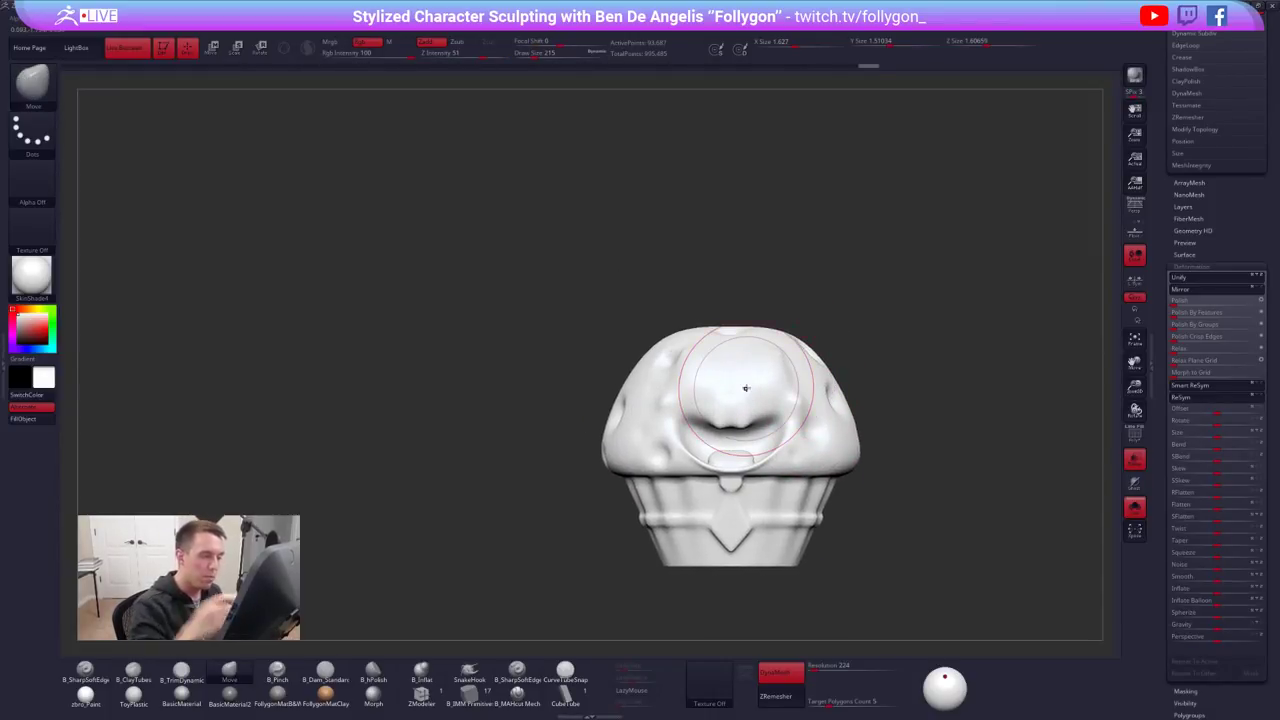
pyautogui.press('space')
pyautogui.moveTo(810, 436); pyautogui.dragTo(825, 434)
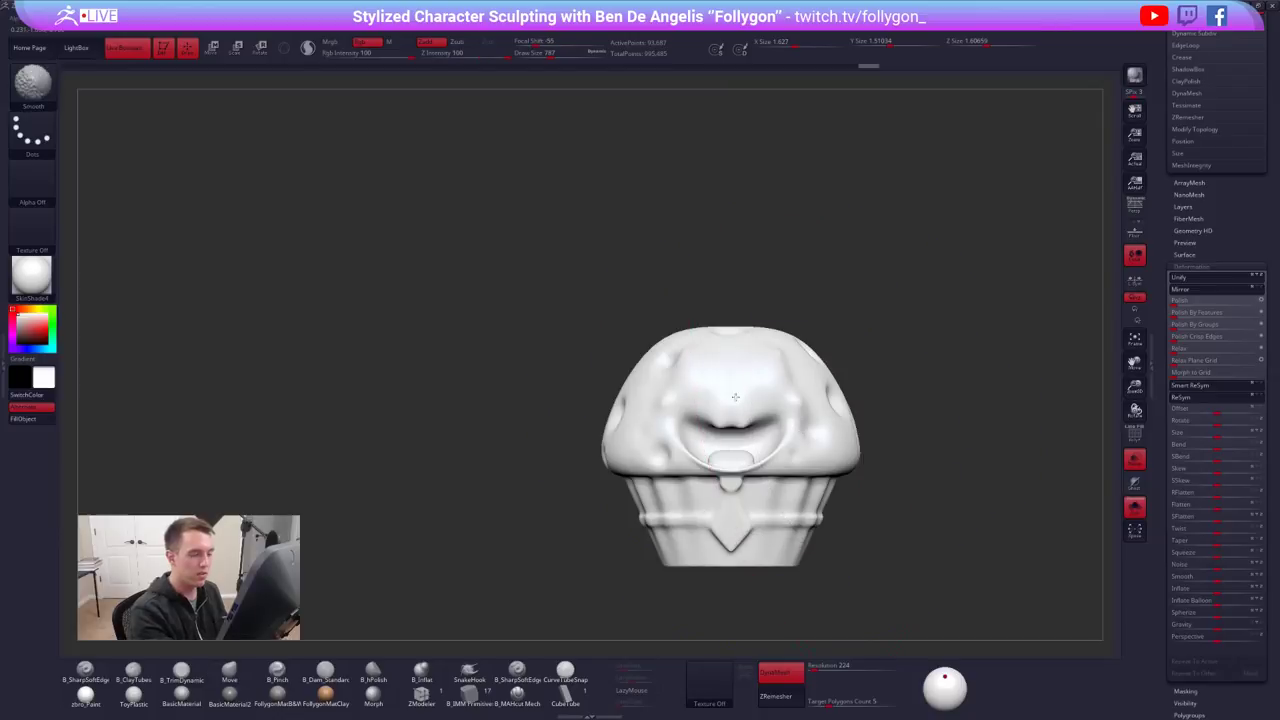
pyautogui.moveTo(737, 394)
pyautogui.keyDown('shift'); pyautogui.mouseDown()
pyautogui.moveTo(704, 448)
pyautogui.moveTo(742, 440)
pyautogui.mouseUp(); pyautogui.keyUp('shift')
pyautogui.hotkey('ctrl', 'z')
pyautogui.keyDown('alt'); pyautogui.moveTo(749, 412); pyautogui.dragTo(713, 372, button='right'); pyautogui.keyUp('alt')
pyautogui.press('space')
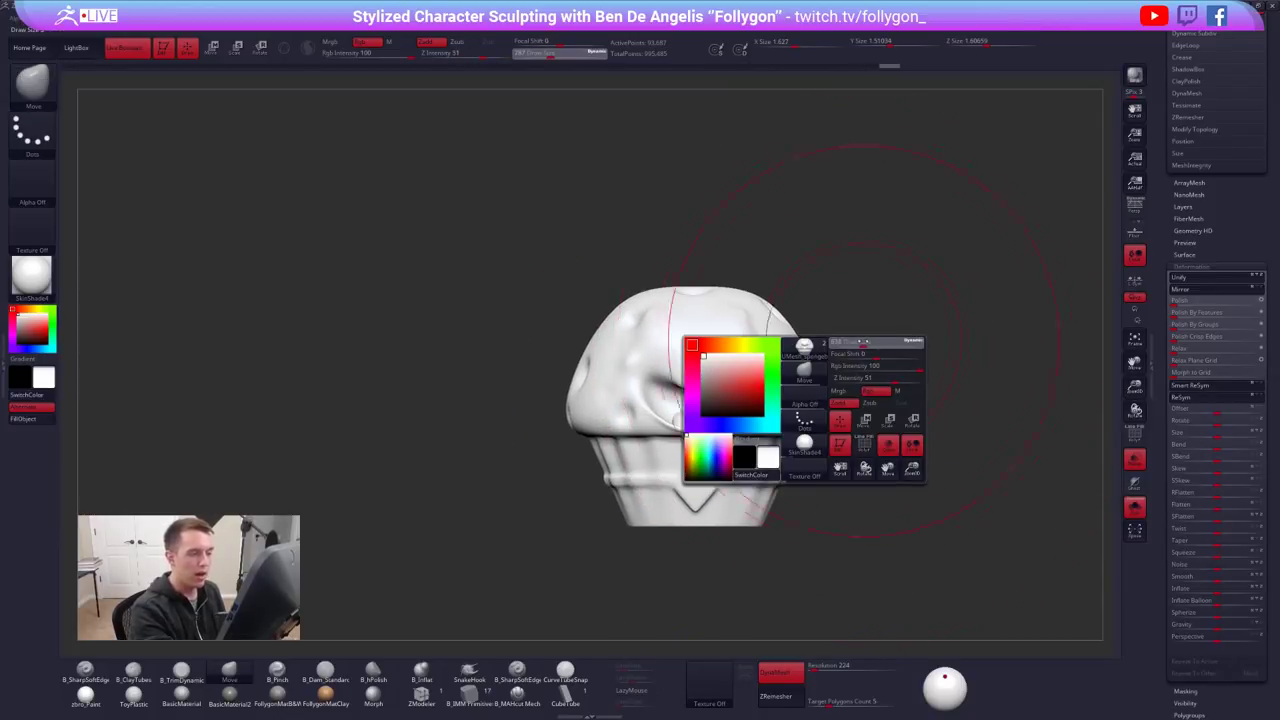
pyautogui.moveTo(898, 335); pyautogui.dragTo(855, 334)
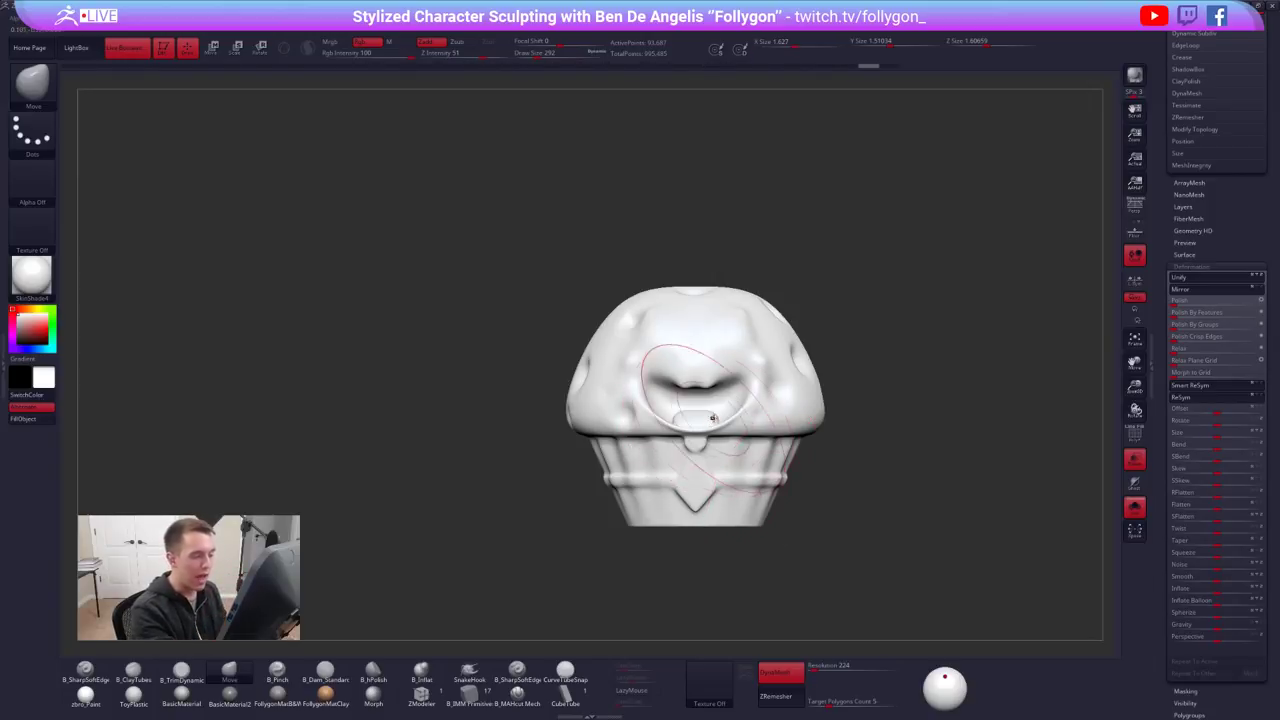
# Smooth away the tongue, the lower lip, the tie knot and the raised tie on the duplicate's front
pyautogui.press('space')
pyautogui.moveTo(707, 419); pyautogui.dragTo(695, 417)
pyautogui.moveTo(694, 417); pyautogui.dragTo(692, 470, button='right')
pyautogui.keyDown('shift'); pyautogui.moveTo(690, 420); pyautogui.dragTo(690, 405); pyautogui.keyUp('shift')
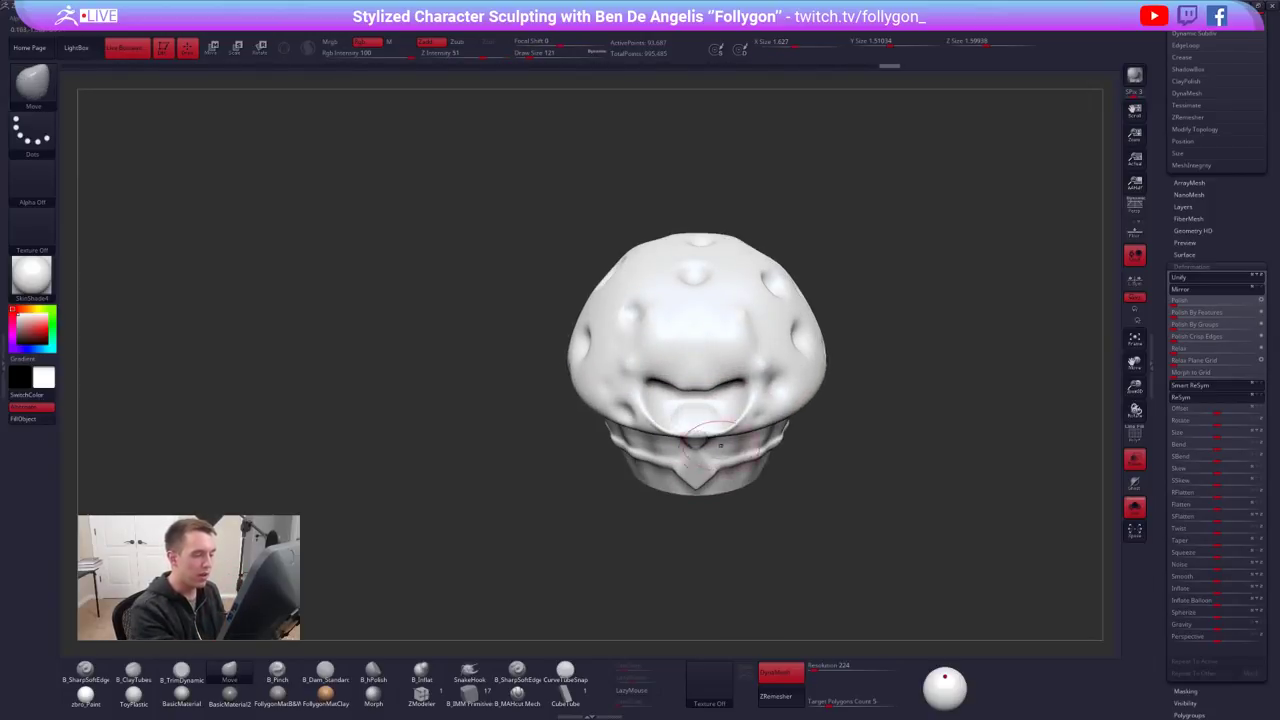
pyautogui.keyDown('shift'); pyautogui.moveTo(704, 462); pyautogui.dragTo(722, 424, button='right'); pyautogui.keyUp('shift')
pyautogui.keyDown('shift'); pyautogui.moveTo(692, 421); pyautogui.dragTo(723, 418); pyautogui.keyUp('shift')
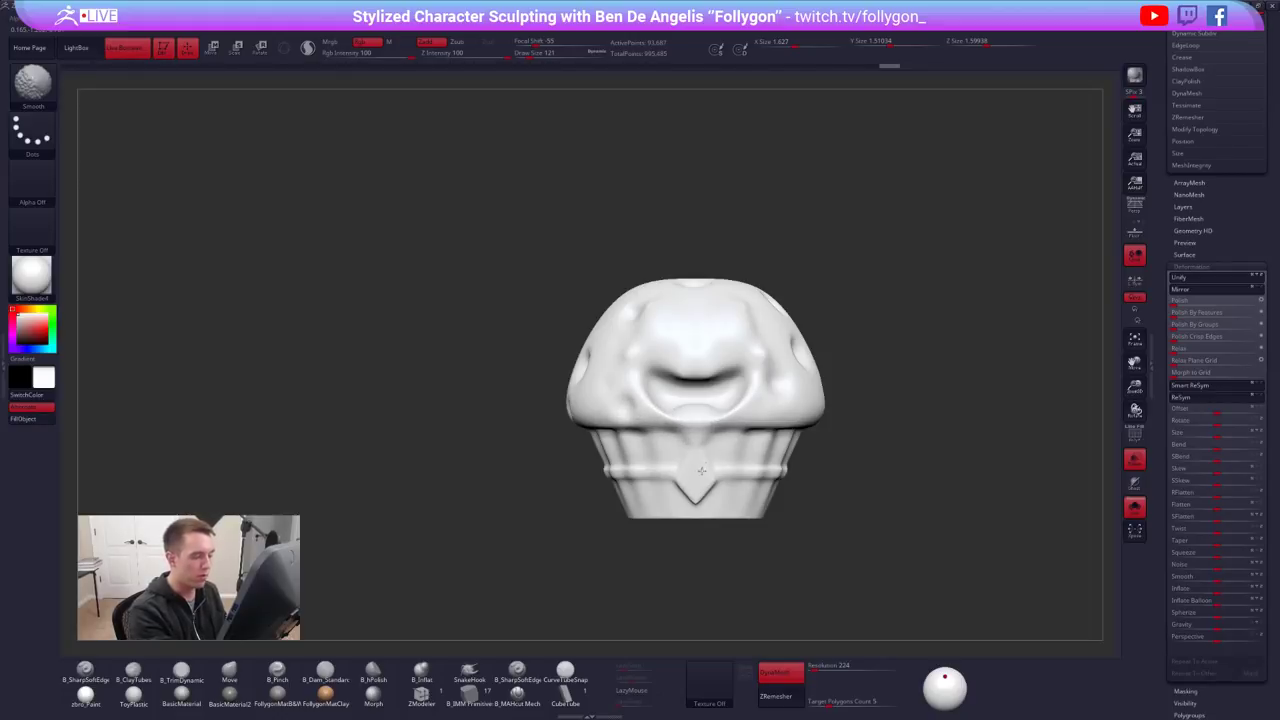
pyautogui.keyDown('shift'); pyautogui.moveTo(702, 471); pyautogui.dragTo(692, 490); pyautogui.keyUp('shift')
# Smooth the raised belt and pleats around the sides and back of the duplicate's wrapper
pyautogui.keyDown('alt'); pyautogui.moveTo(697, 489); pyautogui.dragTo(830, 432, button='right'); pyautogui.keyUp('alt')
pyautogui.keyDown('shift'); pyautogui.moveTo(672, 434); pyautogui.dragTo(749, 430); pyautogui.keyUp('shift')
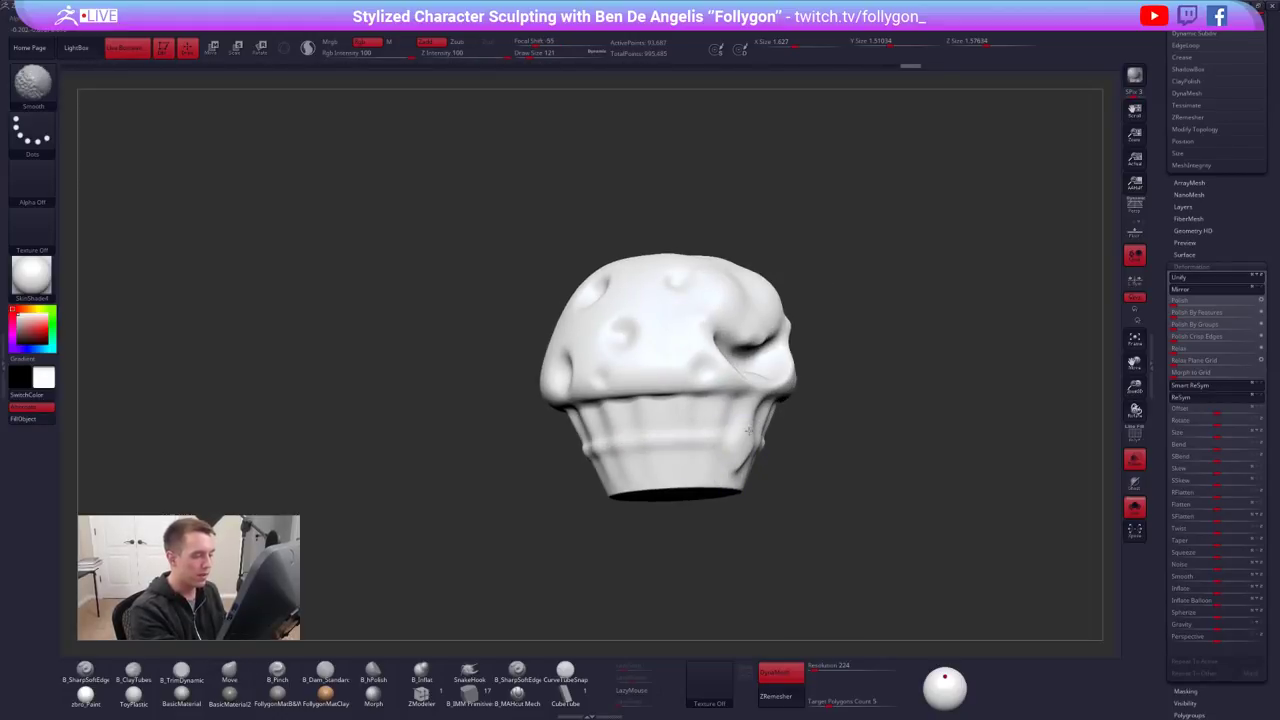
pyautogui.moveTo(749, 430); pyautogui.dragTo(811, 440, button='right')
pyautogui.keyDown('shift'); pyautogui.moveTo(822, 446); pyautogui.dragTo(874, 432); pyautogui.keyUp('shift')
pyautogui.moveTo(876, 434); pyautogui.dragTo(833, 448, button='right')
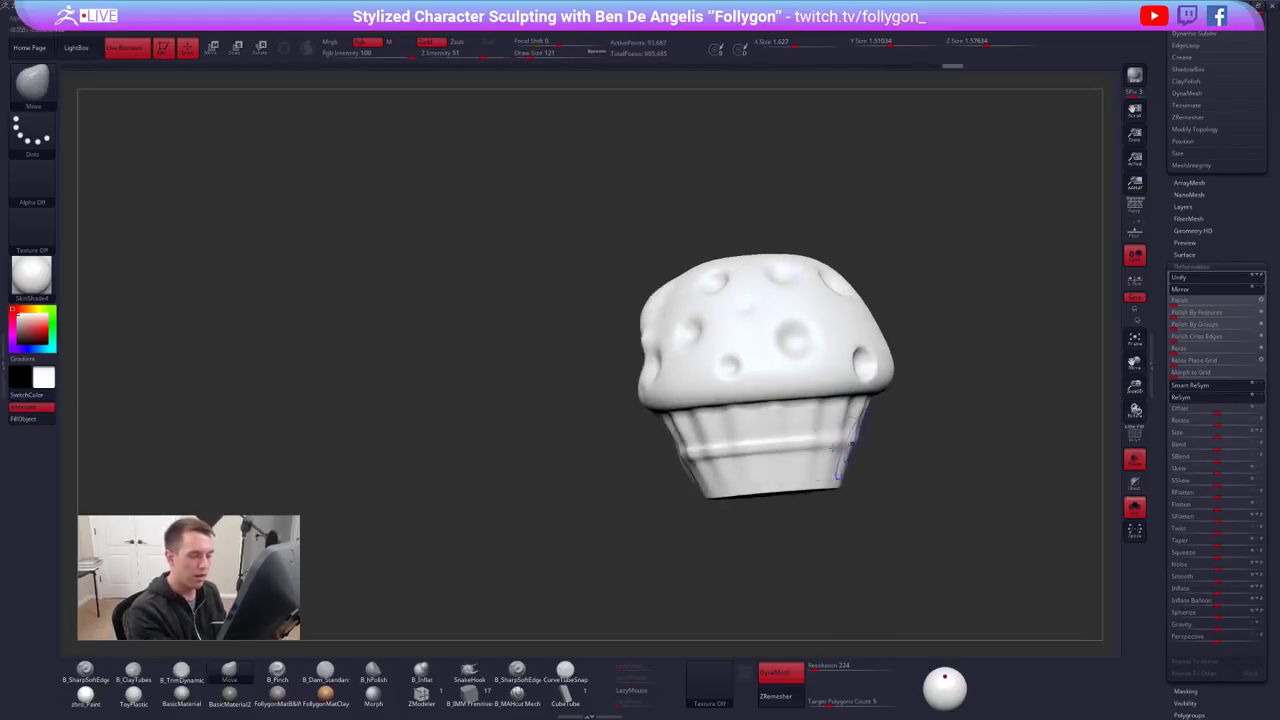
pyautogui.keyDown('shift'); pyautogui.moveTo(833, 448); pyautogui.dragTo(806, 440); pyautogui.keyUp('shift')
pyautogui.moveTo(806, 440); pyautogui.dragTo(688, 458, button='right')
pyautogui.keyDown('shift'); pyautogui.moveTo(682, 460); pyautogui.dragTo(734, 456); pyautogui.keyUp('shift')
pyautogui.keyDown('shift'); pyautogui.moveTo(734, 456); pyautogui.dragTo(746, 446, button='right'); pyautogui.keyUp('shift')
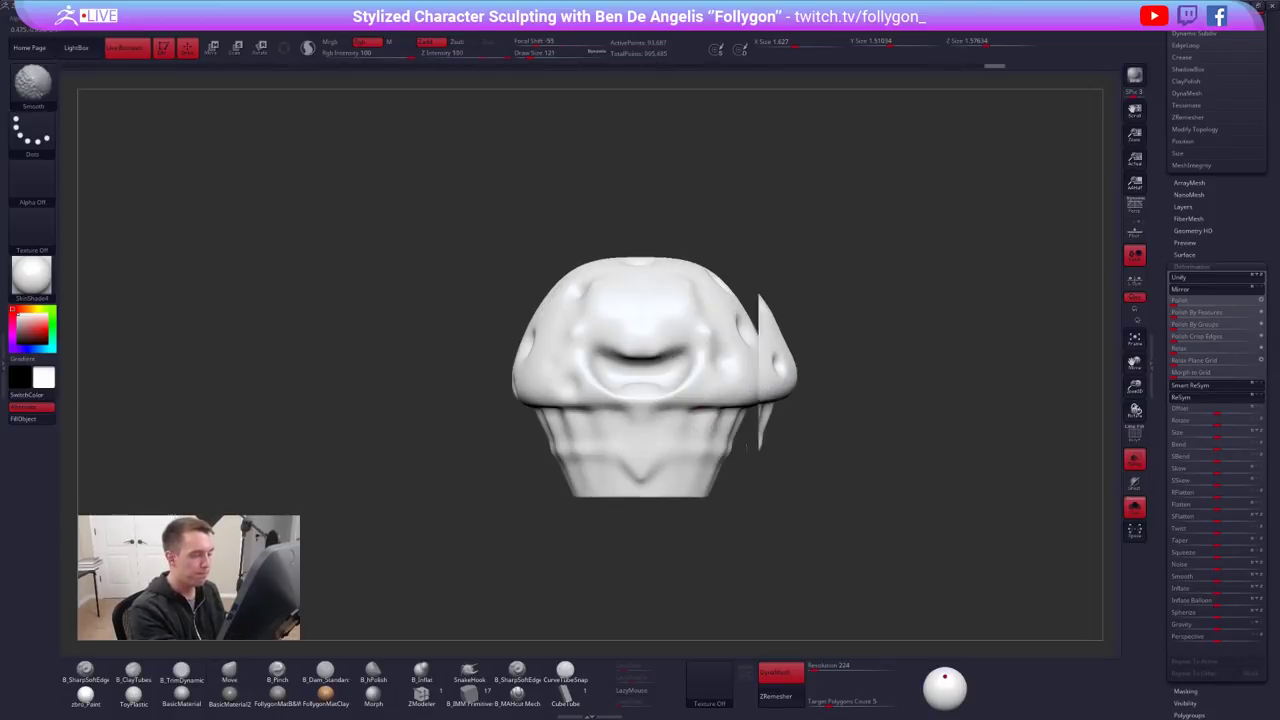
# Smooth the junction between the cap's lower edge and the wrapper across the front of the duplicate
pyautogui.keyDown('shift'); pyautogui.moveTo(732, 414); pyautogui.dragTo(690, 414); pyautogui.keyUp('shift')
pyautogui.keyDown('alt'); pyautogui.moveTo(690, 416); pyautogui.dragTo(794, 416, button='right'); pyautogui.keyUp('alt')
pyautogui.moveTo(725, 468); pyautogui.dragTo(783, 443, button='right')
pyautogui.keyDown('shift'); pyautogui.moveTo(766, 398); pyautogui.dragTo(662, 403); pyautogui.keyUp('shift')
pyautogui.moveTo(662, 406)
pyautogui.mouseDown(button='right')
pyautogui.moveTo(722, 442)
pyautogui.moveTo(676, 444)
pyautogui.mouseUp(button='right')
pyautogui.keyDown('alt'); pyautogui.moveTo(773, 429); pyautogui.dragTo(723, 443, button='right'); pyautogui.keyUp('alt')
# Enlarge the brush to 321 and soften the mouth and sponge holes across the duplicate's cap
pyautogui.press('s')
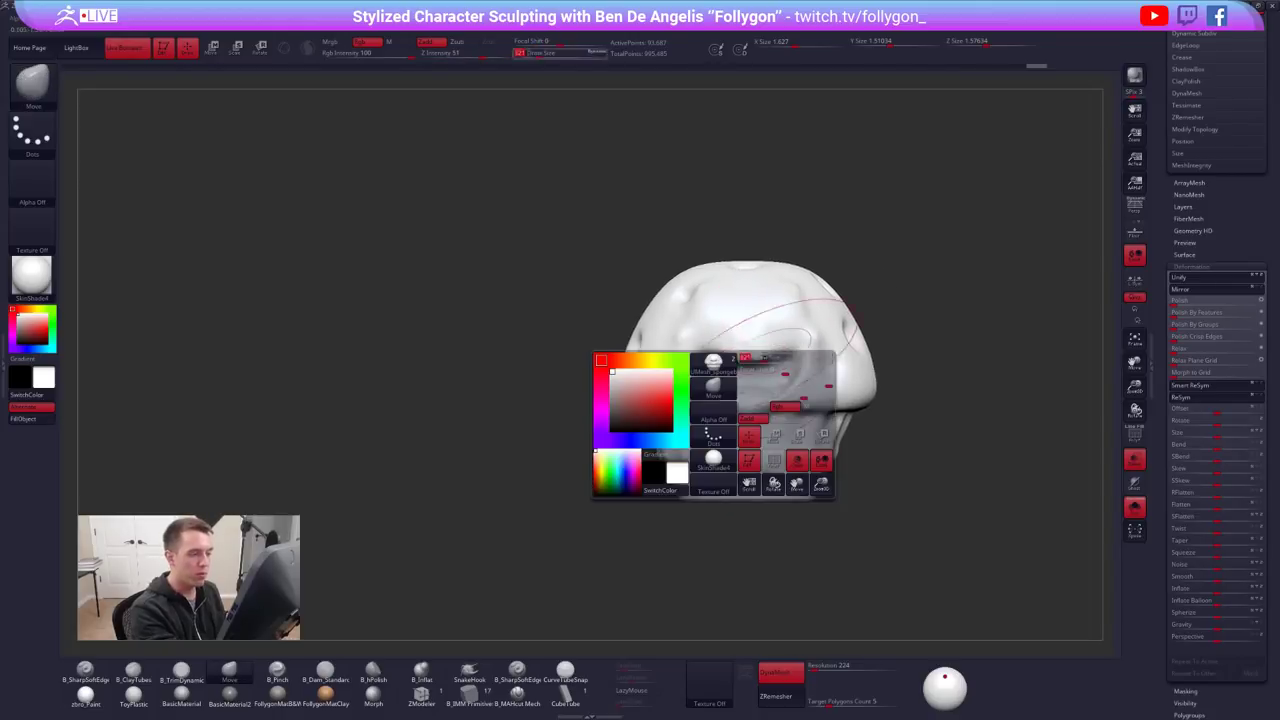
pyautogui.keyDown('shift'); pyautogui.moveTo(770, 358); pyautogui.dragTo(788, 355); pyautogui.keyUp('shift')
pyautogui.moveTo(706, 366); pyautogui.dragTo(720, 443, button='right')
pyautogui.moveTo(742, 306)
pyautogui.keyDown('shift'); pyautogui.mouseDown()
pyautogui.moveTo(812, 317)
pyautogui.moveTo(840, 356)
pyautogui.mouseUp(); pyautogui.keyUp('shift')
pyautogui.moveTo(784, 374); pyautogui.dragTo(730, 384, button='right')
pyautogui.keyDown('shift'); pyautogui.moveTo(898, 366); pyautogui.dragTo(892, 332); pyautogui.keyUp('shift')
pyautogui.keyDown('shift'); pyautogui.moveTo(896, 236); pyautogui.dragTo(900, 194); pyautogui.keyUp('shift')
pyautogui.moveTo(834, 420); pyautogui.dragTo(876, 369, button='right')
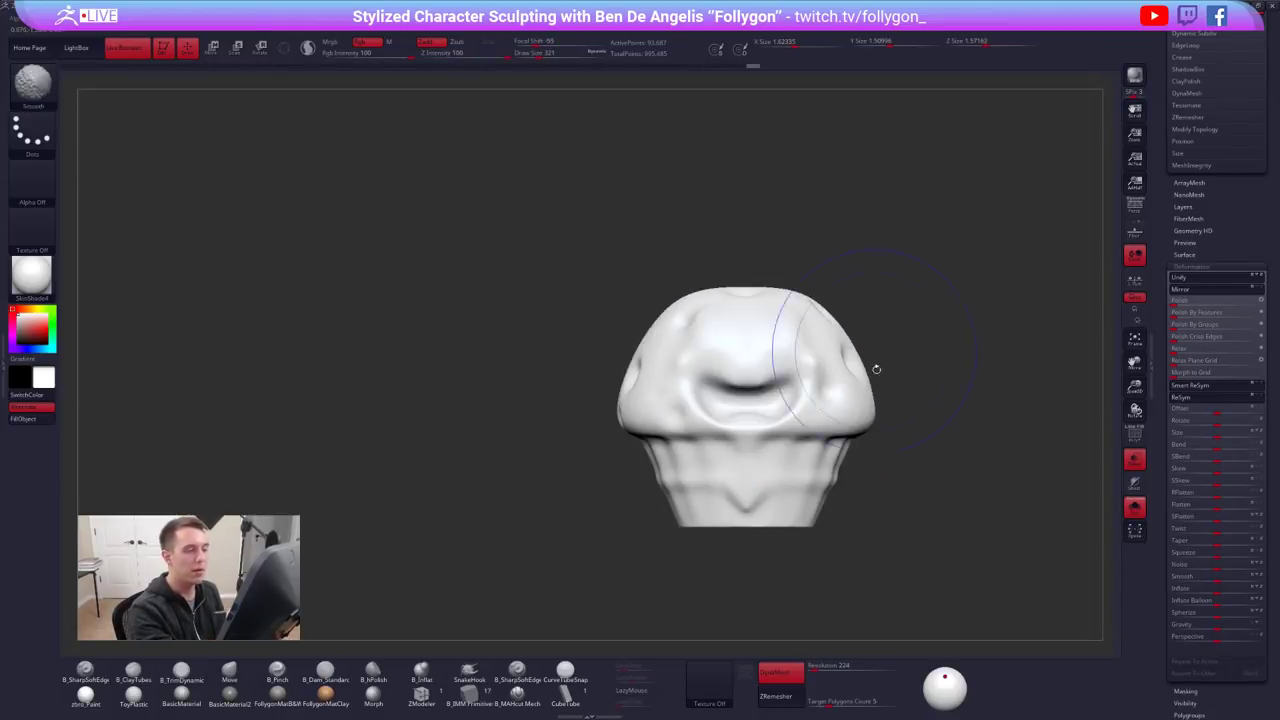
# Compare the duplicate with the painted original and shrink it inward with a negative Inflate deformation
pyautogui.keyDown('alt'); pyautogui.moveTo(939, 458); pyautogui.dragTo(895, 464, button='right'); pyautogui.keyUp('alt')
pyautogui.hotkey('alt', 's')
pyautogui.press('space')
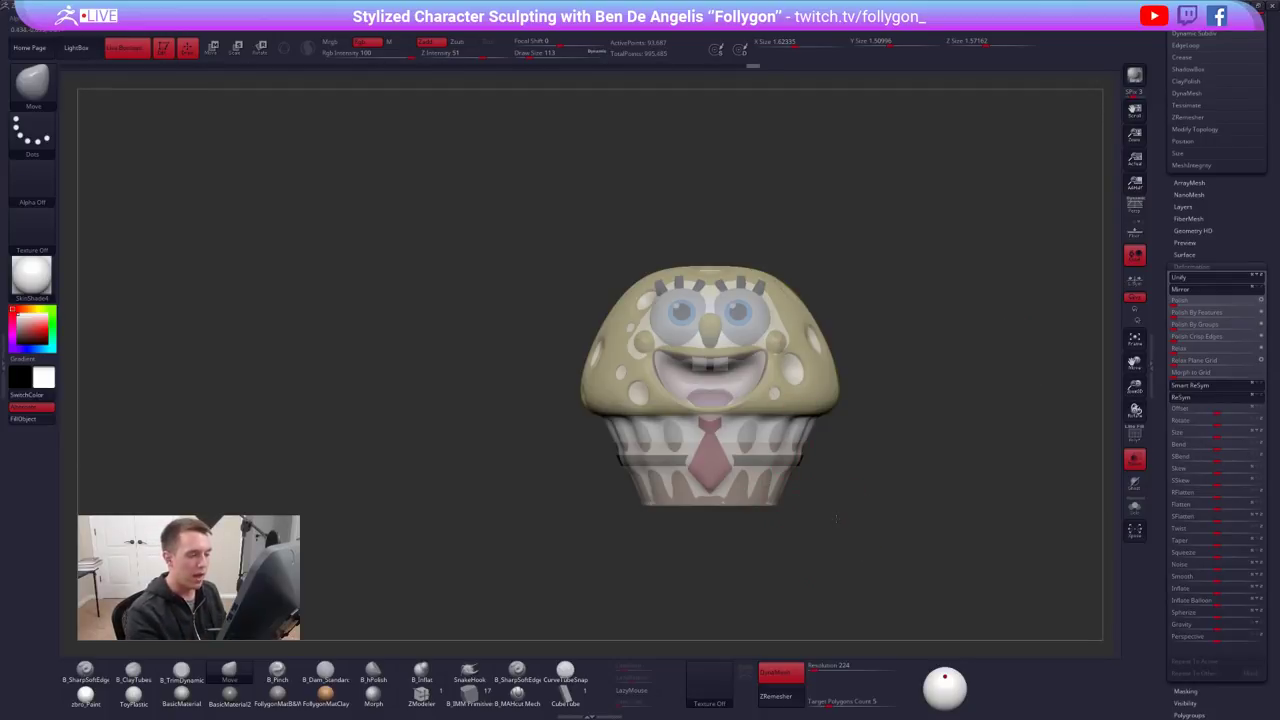
pyautogui.keyDown('ctrl'); pyautogui.moveTo(837, 538); pyautogui.dragTo(901, 546, button='right'); pyautogui.keyUp('ctrl')
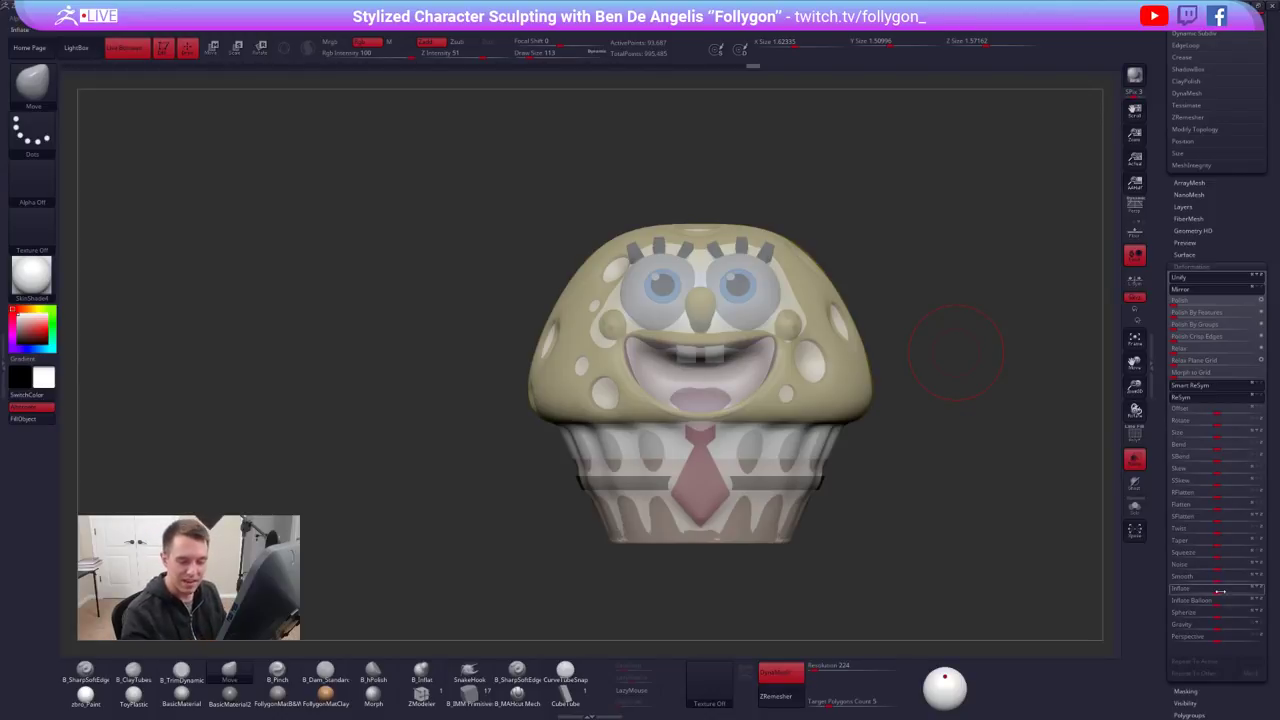
pyautogui.moveTo(1217, 591); pyautogui.dragTo(1172, 595)
pyautogui.press('w')
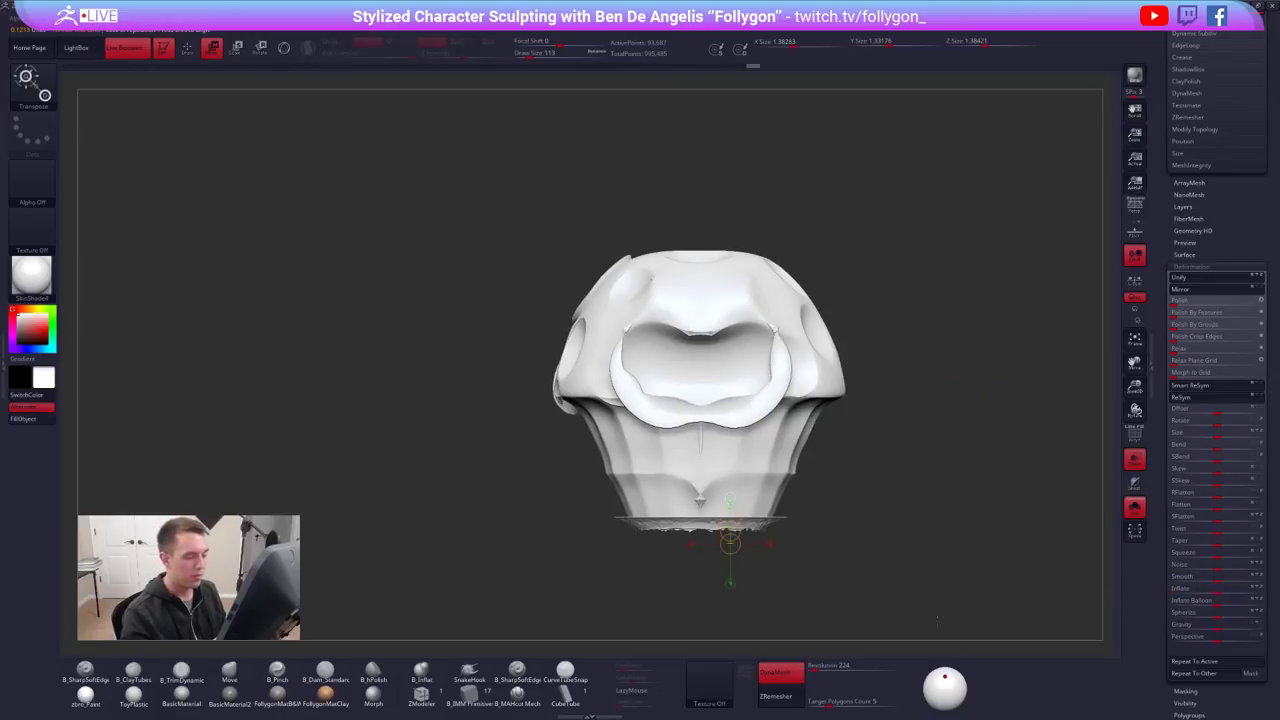
pyautogui.moveTo(890, 500); pyautogui.dragTo(878, 499)
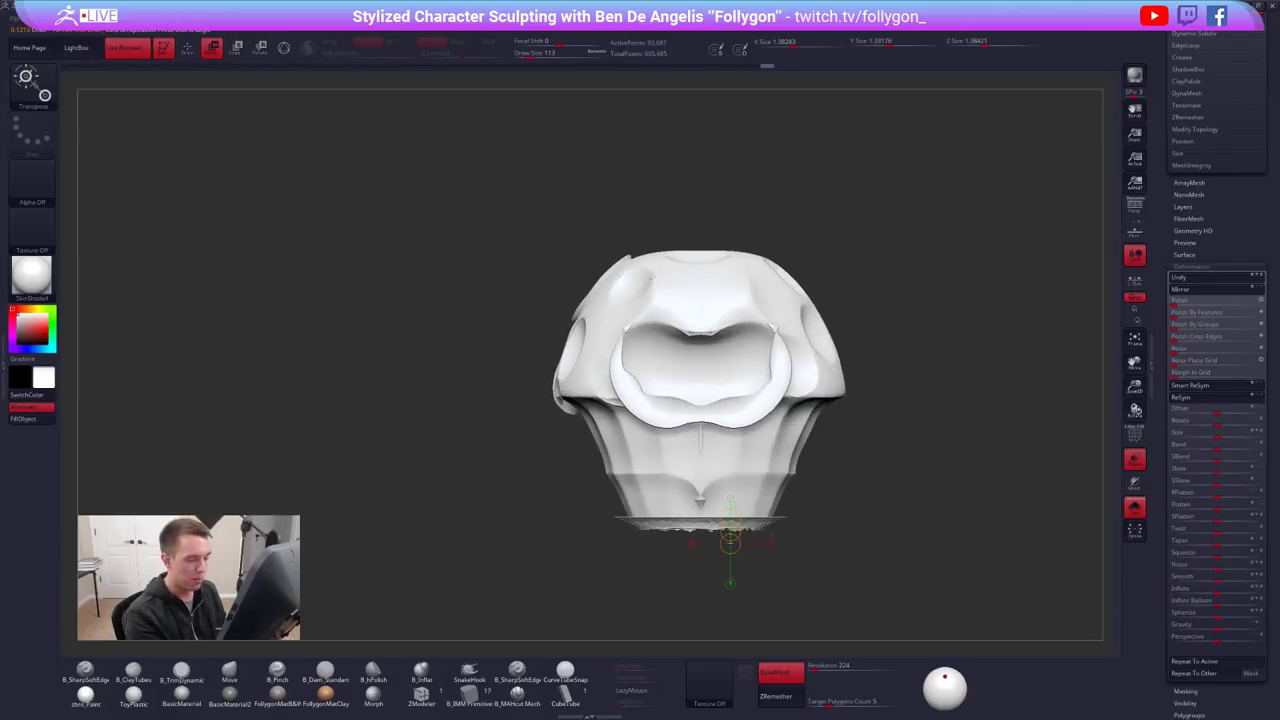
pyautogui.press('q')
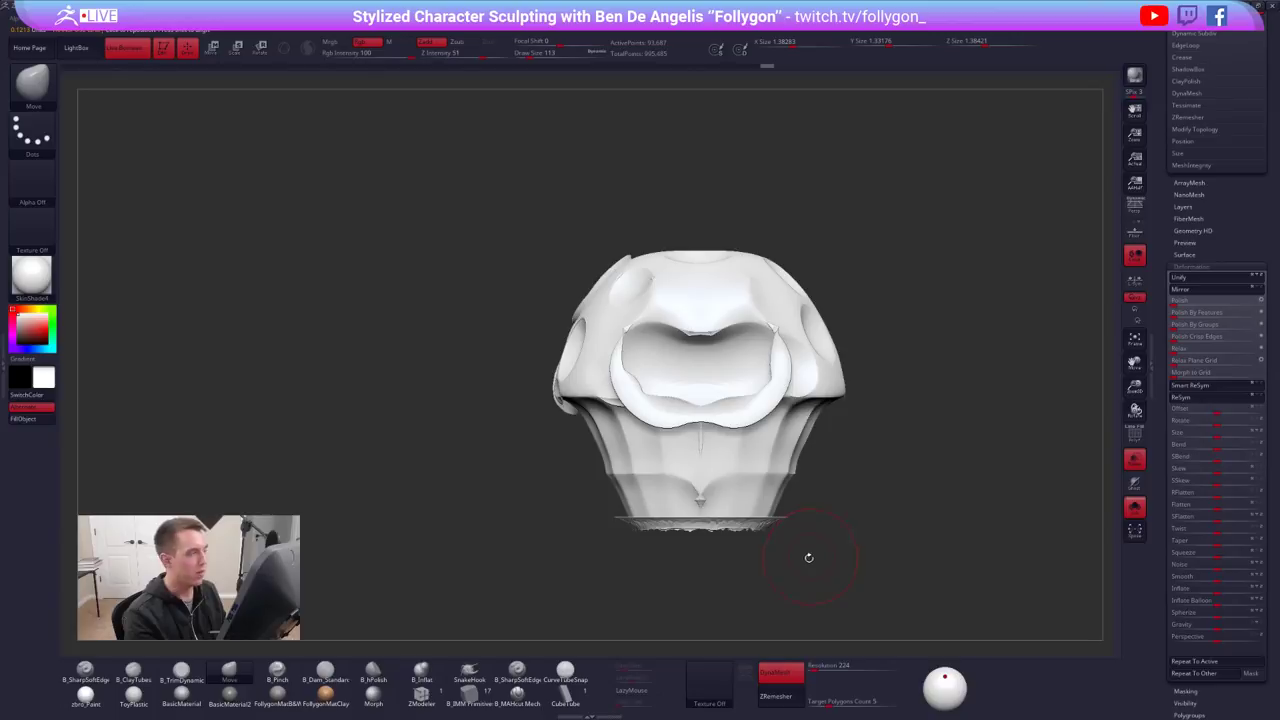
pyautogui.moveTo(808, 557); pyautogui.dragTo(849, 477)
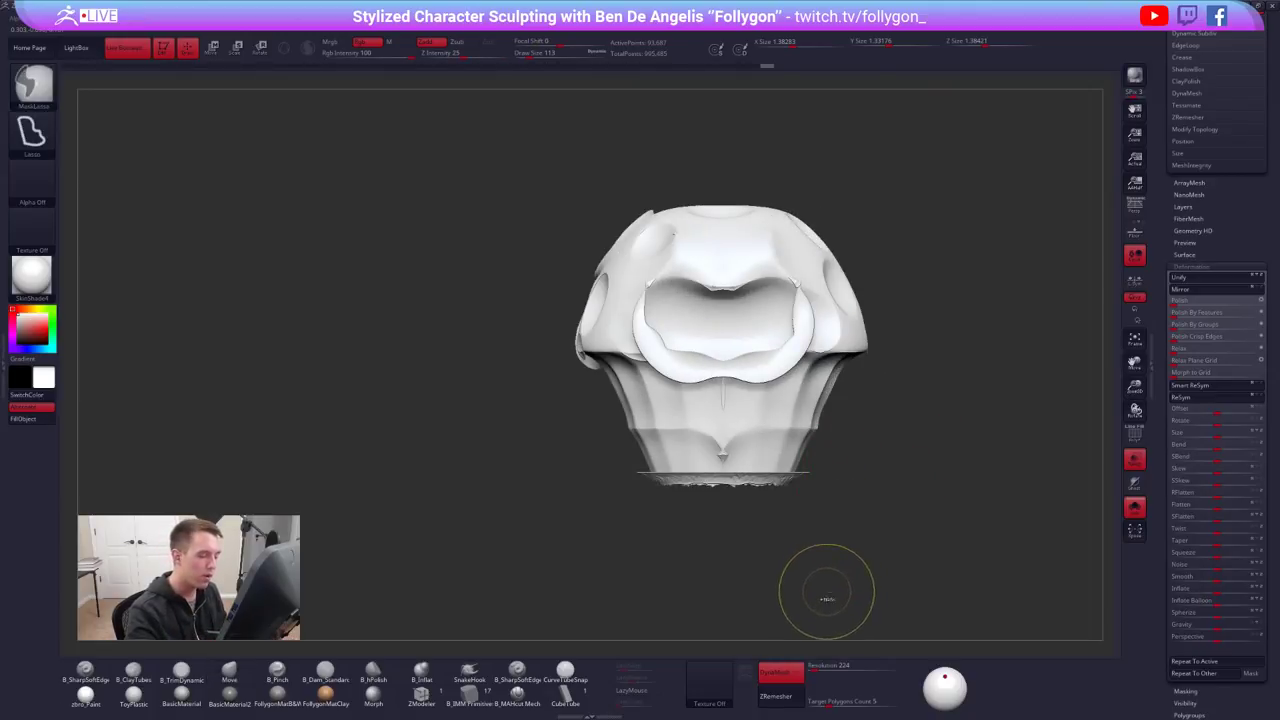
# Re-DynaMesh the shrunken duplicate at resolution 224 and smooth the overlapping rim around the mouth
pyautogui.keyDown('ctrl'); pyautogui.moveTo(827, 593); pyautogui.dragTo(856, 512); pyautogui.keyUp('ctrl')
pyautogui.keyDown('alt'); pyautogui.moveTo(981, 331); pyautogui.dragTo(975, 395); pyautogui.keyUp('alt')
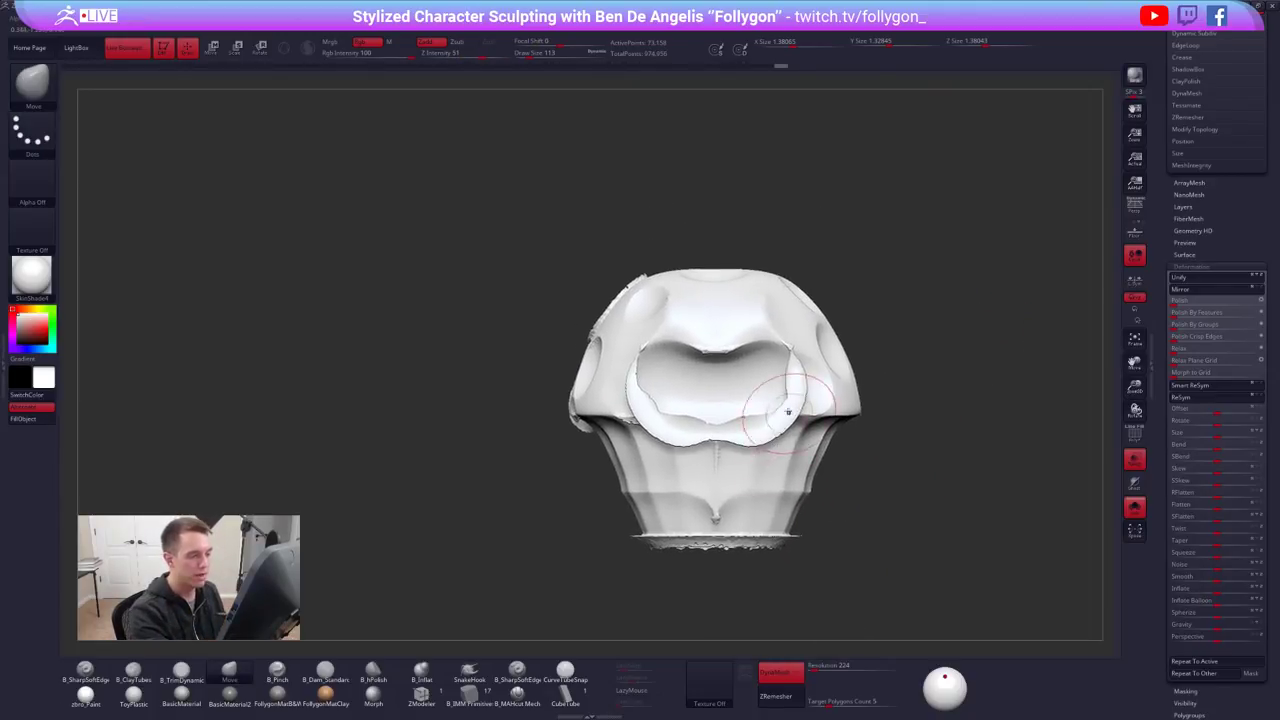
pyautogui.moveTo(789, 404)
pyautogui.keyDown('shift'); pyautogui.mouseDown()
pyautogui.moveTo(795, 366)
pyautogui.moveTo(766, 421)
pyautogui.moveTo(664, 423)
pyautogui.moveTo(643, 366)
pyautogui.moveTo(732, 351)
pyautogui.mouseUp(); pyautogui.keyUp('shift')
pyautogui.keyDown('ctrl'); pyautogui.moveTo(900, 392); pyautogui.dragTo(916, 350); pyautogui.keyUp('ctrl')
pyautogui.moveTo(785, 360)
pyautogui.keyDown('shift'); pyautogui.mouseDown()
pyautogui.moveTo(771, 424)
pyautogui.moveTo(668, 434)
pyautogui.mouseUp(); pyautogui.keyUp('shift')
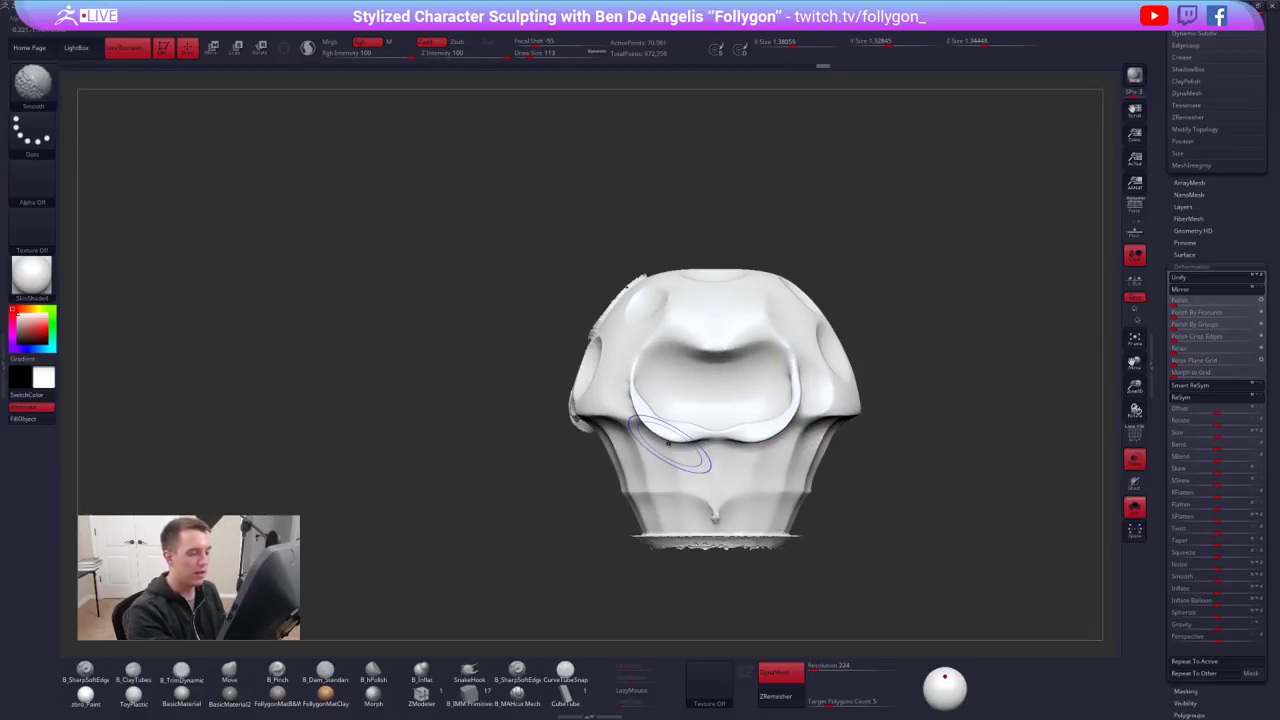
# Set the DynaMesh resolution to 120 and smooth the jagged edges along the sides of the cap
pyautogui.click(813, 668)
pyautogui.moveTo(808, 521); pyautogui.dragTo(946, 557)
pyautogui.keyDown('shift'); pyautogui.moveTo(628, 325); pyautogui.dragTo(615, 345); pyautogui.keyUp('shift')
pyautogui.moveTo(830, 520); pyautogui.dragTo(905, 510)
pyautogui.moveTo(658, 397)
pyautogui.keyDown('shift'); pyautogui.mouseDown()
pyautogui.moveTo(586, 434)
pyautogui.moveTo(562, 428)
pyautogui.mouseUp(); pyautogui.keyUp('shift')
pyautogui.moveTo(800, 520)
pyautogui.keyDown('alt'); pyautogui.mouseDown()
pyautogui.moveTo(892, 550)
pyautogui.moveTo(800, 450)
pyautogui.mouseUp(); pyautogui.keyUp('alt')
pyautogui.keyDown('shift'); pyautogui.moveTo(626, 394); pyautogui.dragTo(668, 390); pyautogui.keyUp('shift')
pyautogui.moveTo(800, 460); pyautogui.dragTo(760, 540)
# Smooth the protruding lower rim of the mouth from several angles
pyautogui.keyDown('shift'); pyautogui.moveTo(650, 440); pyautogui.dragTo(508, 462); pyautogui.keyUp('shift')
pyautogui.moveTo(740, 530); pyautogui.dragTo(890, 515)
pyautogui.moveTo(770, 442)
pyautogui.keyDown('shift'); pyautogui.mouseDown()
pyautogui.moveTo(646, 412)
pyautogui.moveTo(622, 466)
pyautogui.mouseUp(); pyautogui.keyUp('shift')
pyautogui.moveTo(780, 530); pyautogui.dragTo(900, 500)
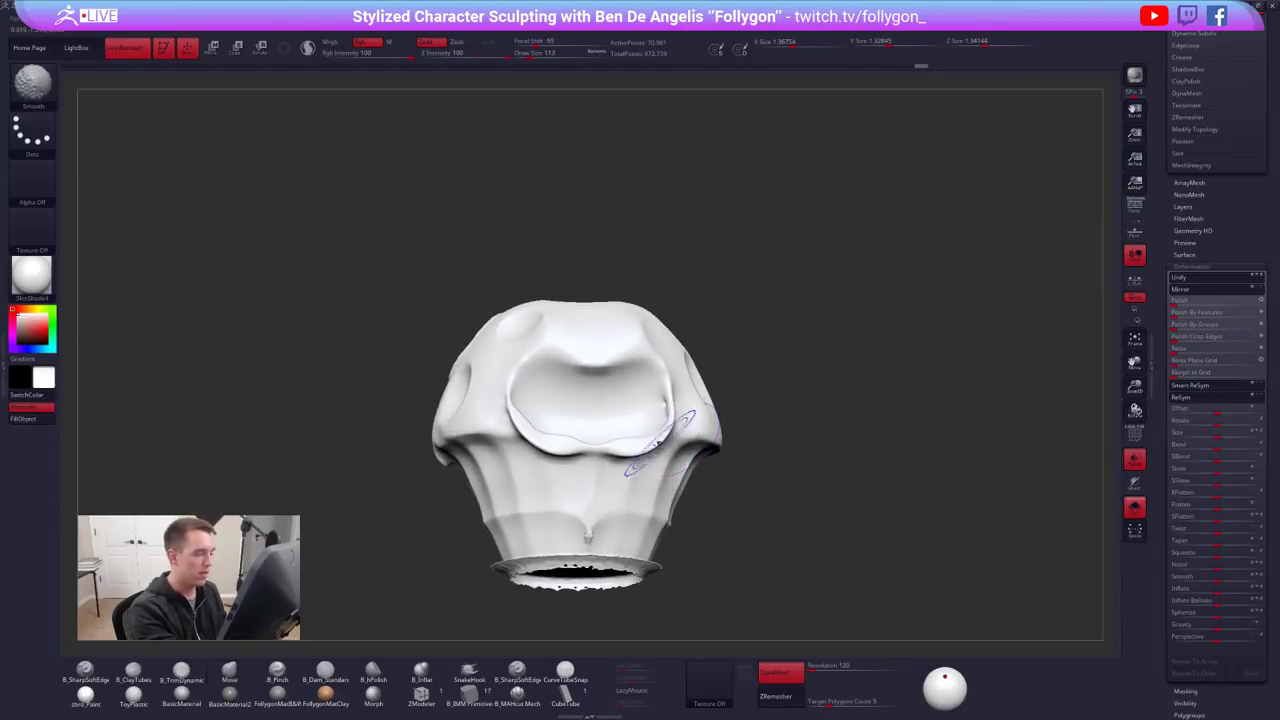
pyautogui.keyDown('shift'); pyautogui.moveTo(657, 443); pyautogui.dragTo(540, 448); pyautogui.keyUp('shift')
pyautogui.moveTo(770, 490); pyautogui.dragTo(850, 510)
# Re-DynaMesh the inner volume at resolution 120 and smooth the mouth cavity and its rim
pyautogui.keyDown('ctrl'); pyautogui.moveTo(765, 350); pyautogui.dragTo(895, 333); pyautogui.keyUp('ctrl')
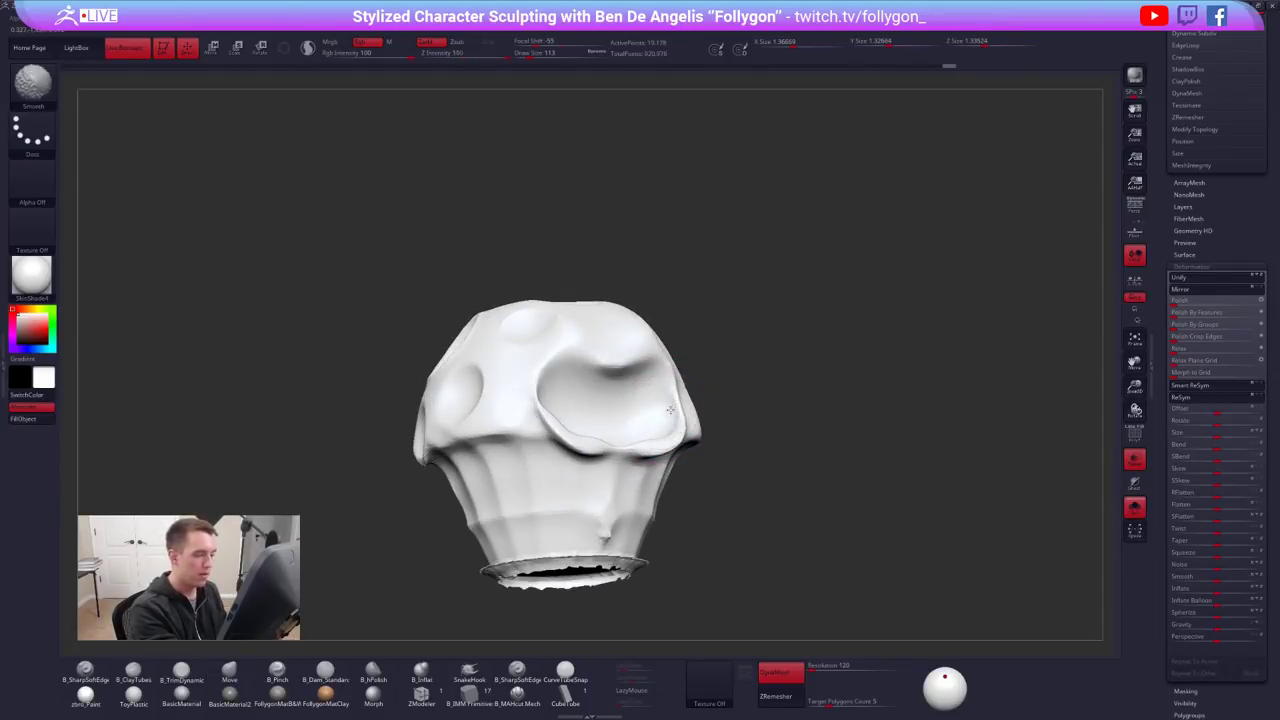
pyautogui.moveTo(677, 414)
pyautogui.keyDown('shift'); pyautogui.mouseDown()
pyautogui.moveTo(606, 366)
pyautogui.moveTo(550, 430)
pyautogui.moveTo(660, 448)
pyautogui.mouseUp(); pyautogui.keyUp('shift')
pyautogui.moveTo(750, 460); pyautogui.dragTo(774, 420)
pyautogui.keyDown('ctrl'); pyautogui.moveTo(880, 400); pyautogui.dragTo(940, 420); pyautogui.keyUp('ctrl')
pyautogui.moveTo(769, 424)
pyautogui.keyDown('shift'); pyautogui.mouseDown()
pyautogui.moveTo(735, 446)
pyautogui.moveTo(642, 434)
pyautogui.moveTo(622, 406)
pyautogui.mouseUp(); pyautogui.keyUp('shift')
pyautogui.keyDown('alt'); pyautogui.moveTo(764, 463); pyautogui.dragTo(834, 430, button='right'); pyautogui.keyUp('alt')
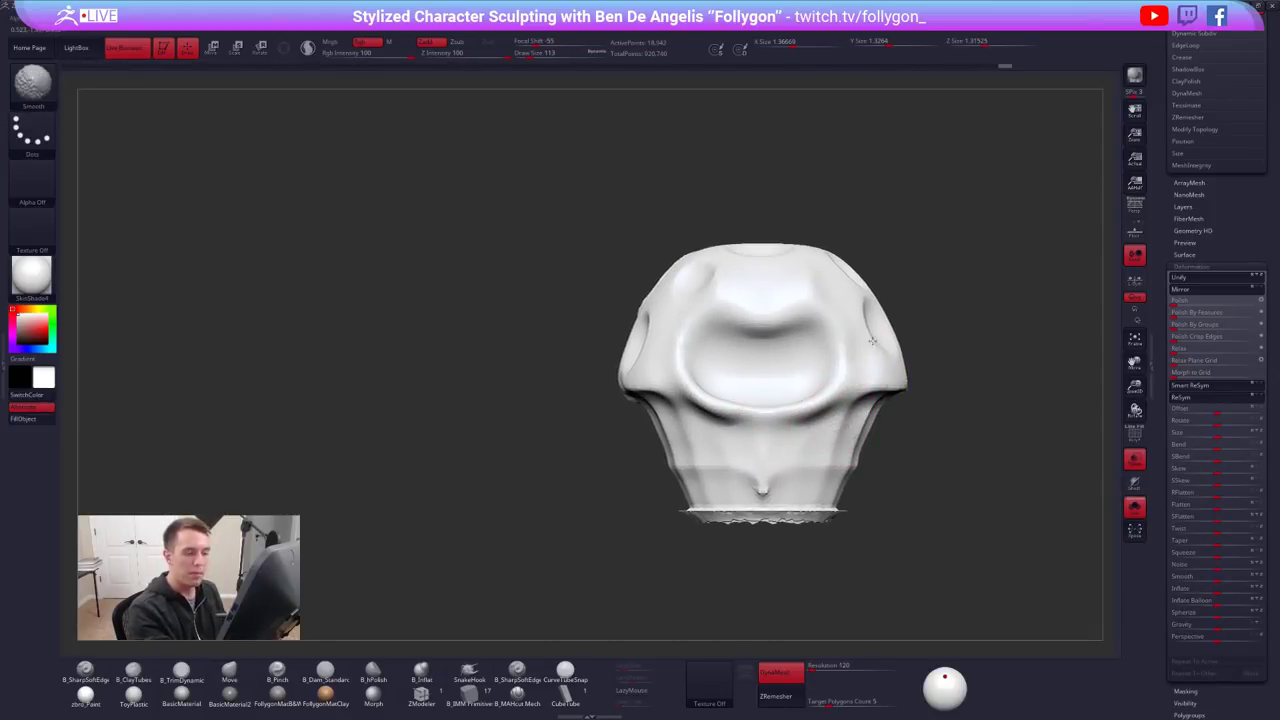
# Smooth the sponge holes and lower brim around the sides and back of the inner volume's cap
pyautogui.moveTo(930, 345); pyautogui.dragTo(854, 366, button='right')
pyautogui.keyDown('shift'); pyautogui.moveTo(858, 345); pyautogui.dragTo(894, 262); pyautogui.keyUp('shift')
pyautogui.moveTo(856, 341); pyautogui.dragTo(897, 341, button='right')
pyautogui.moveTo(897, 341)
pyautogui.mouseDown()
pyautogui.moveTo(850, 300)
pyautogui.moveTo(846, 364)
pyautogui.mouseUp()
pyautogui.moveTo(847, 364); pyautogui.dragTo(775, 380, button='right')
pyautogui.moveTo(779, 430)
pyautogui.keyDown('shift'); pyautogui.mouseDown()
pyautogui.moveTo(840, 393)
pyautogui.moveTo(831, 402)
pyautogui.mouseUp(); pyautogui.keyUp('shift')
pyautogui.keyDown('shift'); pyautogui.moveTo(831, 401); pyautogui.dragTo(875, 433, button='right'); pyautogui.keyUp('shift')
pyautogui.moveTo(747, 446); pyautogui.dragTo(668, 428, button='right')
pyautogui.keyDown('shift'); pyautogui.moveTo(590, 425); pyautogui.dragTo(552, 425); pyautogui.keyUp('shift')
pyautogui.moveTo(643, 443); pyautogui.dragTo(776, 441, button='right')
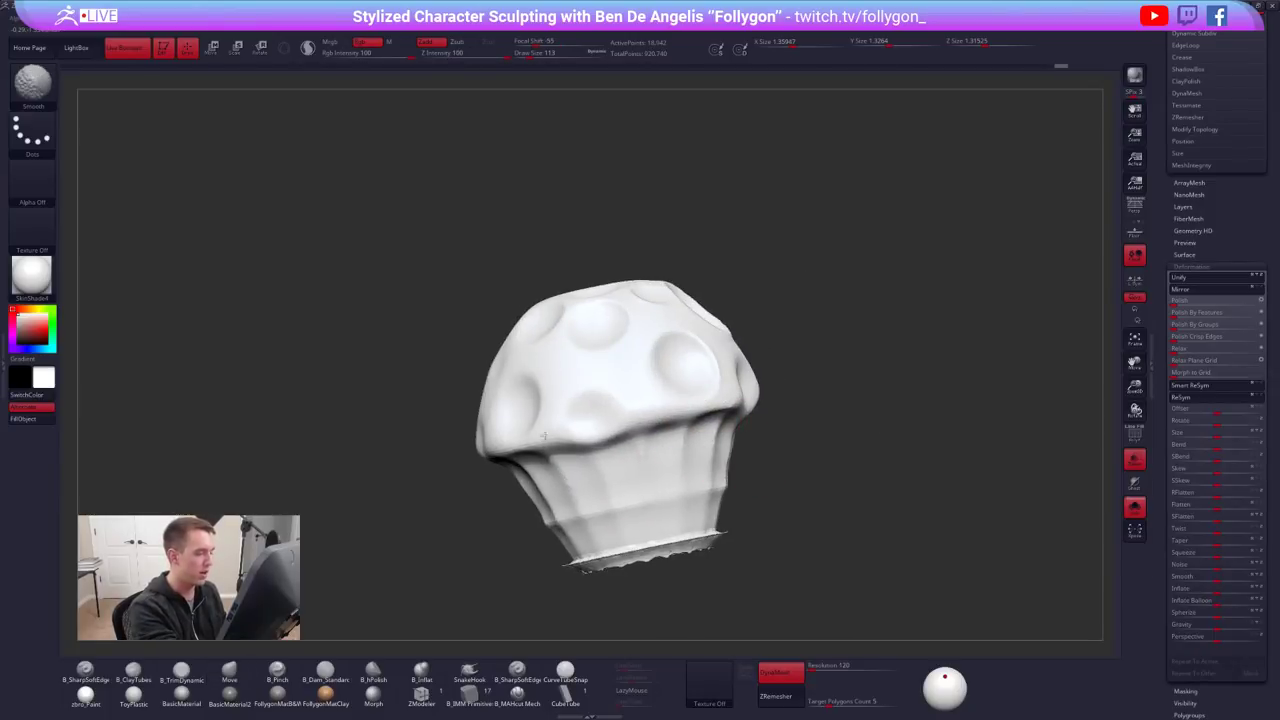
# Smooth the top of the inner volume's cap and the forehead above the mouth
pyautogui.moveTo(776, 441)
pyautogui.mouseDown()
pyautogui.moveTo(777, 463)
pyautogui.moveTo(800, 450)
pyautogui.moveTo(766, 374)
pyautogui.mouseUp()
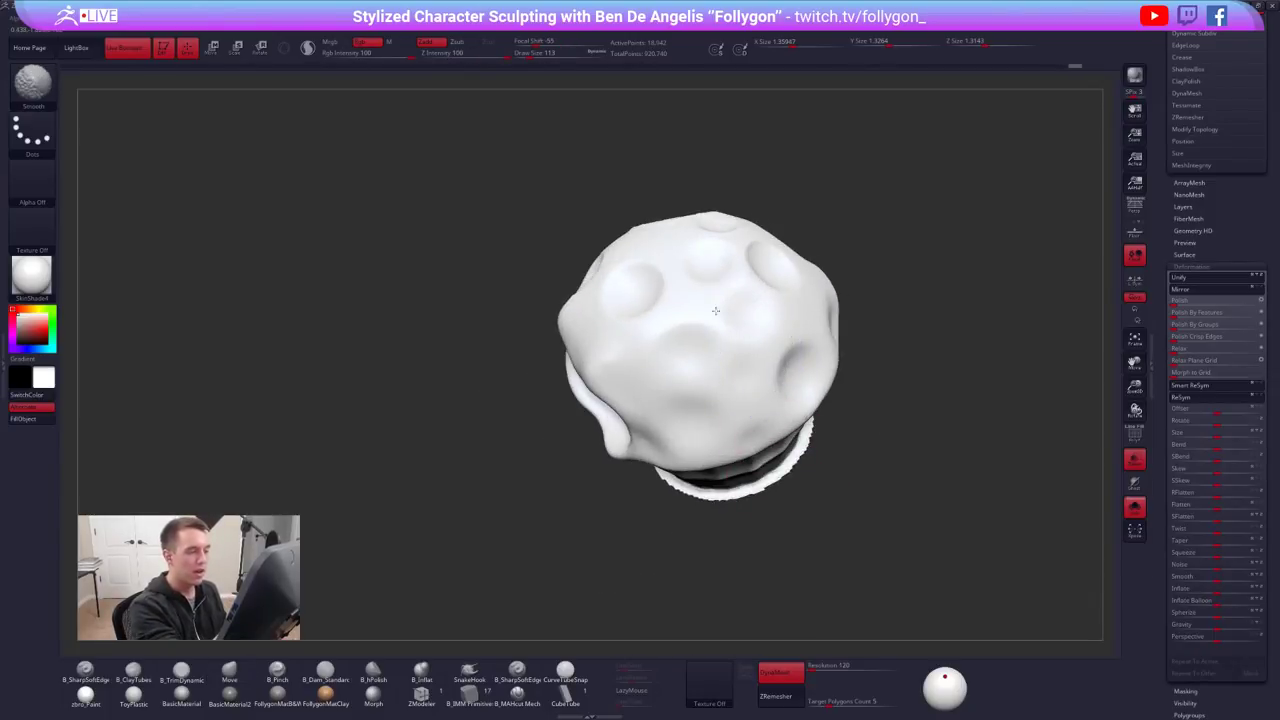
pyautogui.moveTo(727, 283)
pyautogui.mouseDown(button='right')
pyautogui.moveTo(763, 368)
pyautogui.moveTo(828, 318)
pyautogui.mouseUp(button='right')
pyautogui.moveTo(734, 306); pyautogui.dragTo(735, 304)
pyautogui.moveTo(735, 304); pyautogui.dragTo(746, 323, button='right')
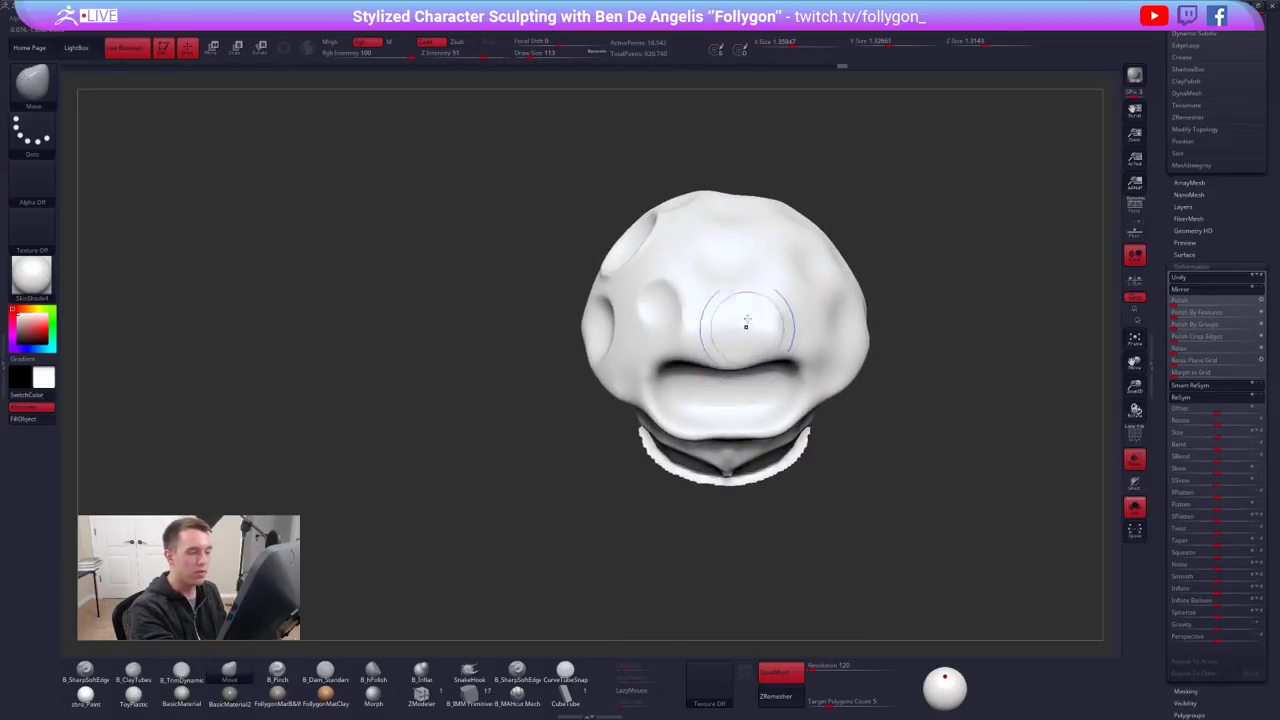
pyautogui.moveTo(661, 249)
pyautogui.keyDown('shift'); pyautogui.mouseDown()
pyautogui.moveTo(642, 245)
pyautogui.moveTo(690, 297)
pyautogui.mouseUp(); pyautogui.keyUp('shift')
pyautogui.keyDown('shift'); pyautogui.moveTo(786, 323); pyautogui.dragTo(817, 320, button='right'); pyautogui.keyUp('shift')
# Slice the ragged skirt off the base of the inner volume with SliceCurve and delete the cut-off part
pyautogui.moveTo(802, 440)
pyautogui.keyDown('alt'); pyautogui.mouseDown(button='right')
pyautogui.moveTo(755, 421)
pyautogui.moveTo(762, 455)
pyautogui.mouseUp(button='right'); pyautogui.keyUp('alt')
pyautogui.hotkey('alt', 's')
pyautogui.hotkey('alt', 's')
pyautogui.press('w')
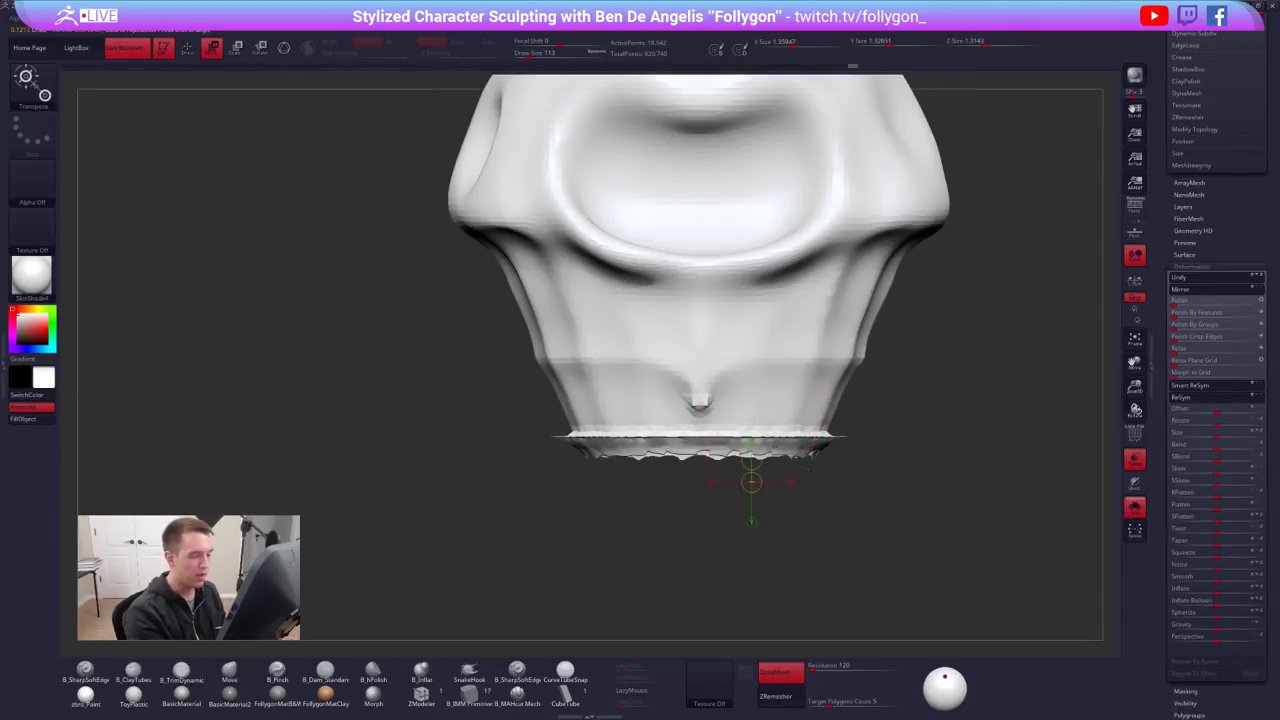
pyautogui.hotkey('ctrl', 'shift', 'space')
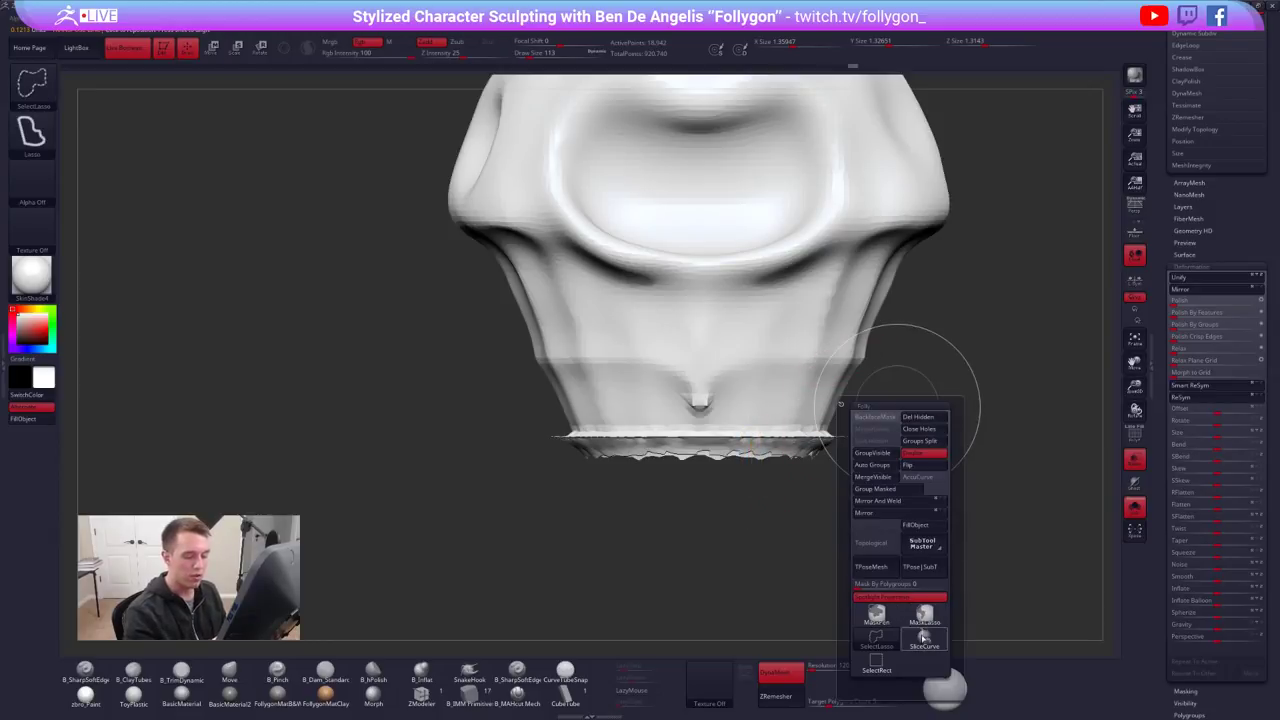
pyautogui.keyDown('ctrl'); pyautogui.keyDown('shift'); pyautogui.click(922, 634); pyautogui.keyUp('shift'); pyautogui.keyUp('ctrl')
pyautogui.keyDown('ctrl'); pyautogui.moveTo(991, 442); pyautogui.dragTo(987, 408, button='right'); pyautogui.keyUp('ctrl')
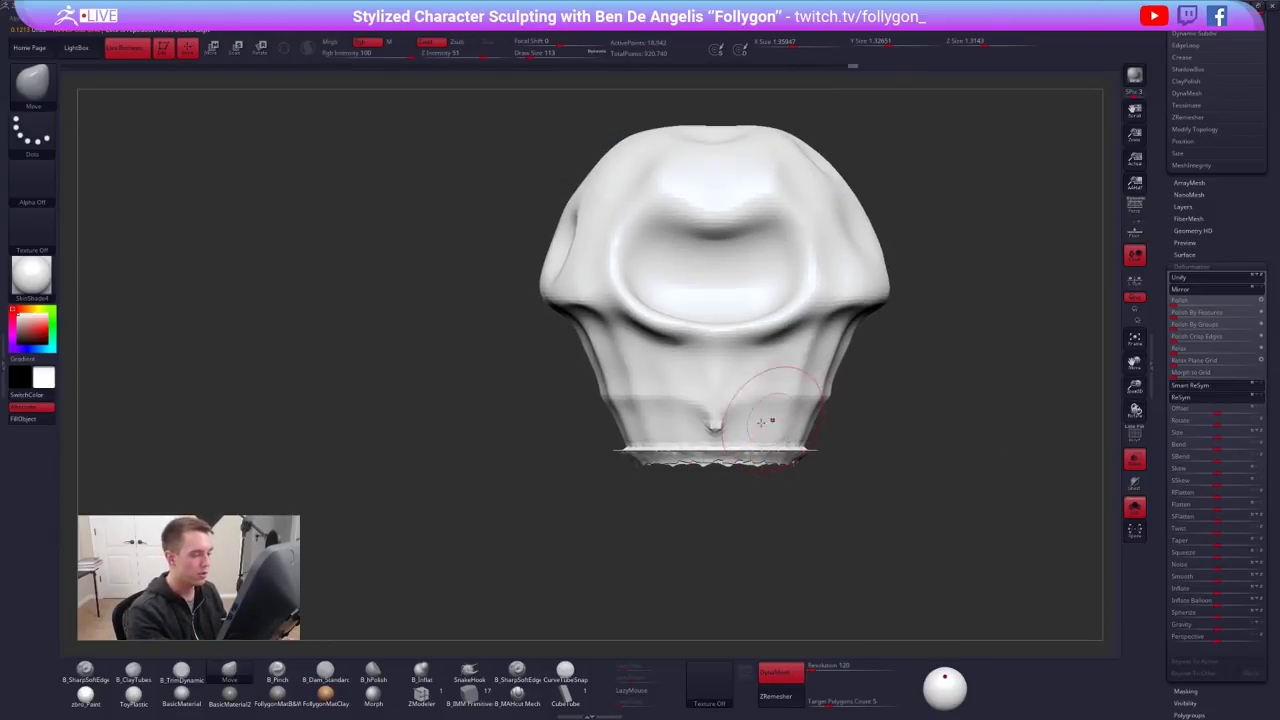
pyautogui.moveTo(520, 447)
pyautogui.keyDown('ctrl'); pyautogui.keyDown('shift'); pyautogui.mouseDown()
pyautogui.moveTo(913, 445)
pyautogui.moveTo(891, 443)
pyautogui.moveTo(953, 361)
pyautogui.mouseUp(); pyautogui.keyUp('shift'); pyautogui.keyUp('ctrl')
pyautogui.keyDown('ctrl'); pyautogui.keyDown('shift'); pyautogui.click(791, 433); pyautogui.keyUp('shift'); pyautogui.keyUp('ctrl')
pyautogui.press('space')
pyautogui.click(886, 418)
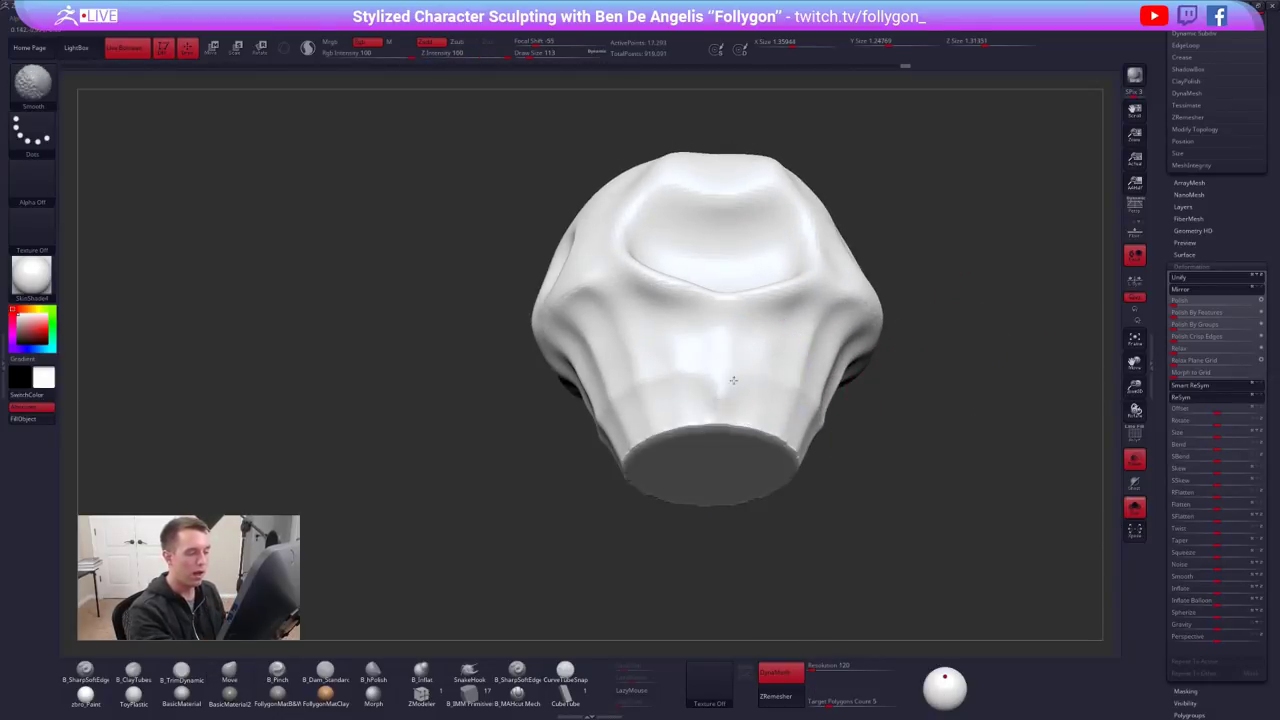
# Smooth the leftover tie bump on the front of the inner volume's wrapper
pyautogui.keyDown('shift'); pyautogui.moveTo(731, 380); pyautogui.dragTo(739, 376); pyautogui.keyUp('shift')
pyautogui.moveTo(739, 374)
pyautogui.mouseDown(button='right')
pyautogui.moveTo(742, 412)
pyautogui.moveTo(760, 417)
pyautogui.mouseUp(button='right')
pyautogui.moveTo(760, 417)
pyautogui.keyDown('ctrl'); pyautogui.mouseDown(button='right')
pyautogui.moveTo(803, 426)
pyautogui.moveTo(786, 460)
pyautogui.mouseUp(button='right'); pyautogui.keyUp('ctrl')
# Compare the inner volume with the painted original in transparent view, then show the original as opaque
pyautogui.hotkey('shift', 's')
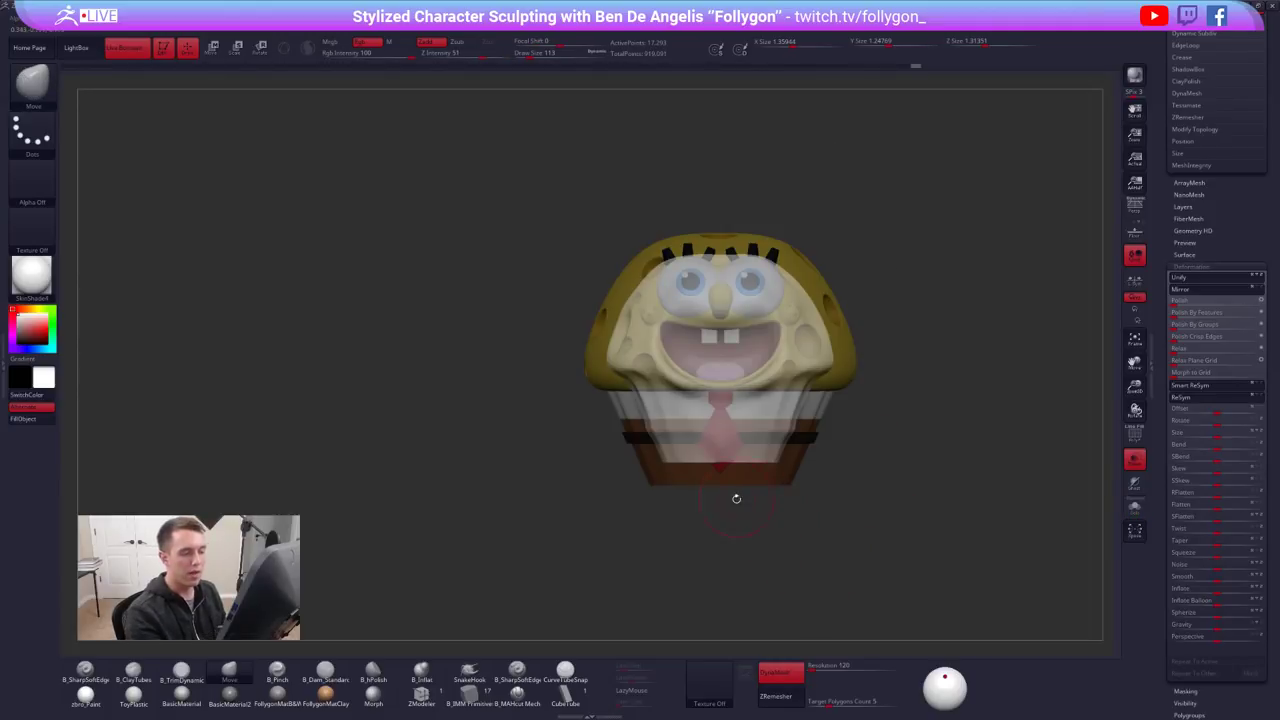
pyautogui.moveTo(737, 499); pyautogui.dragTo(817, 485)
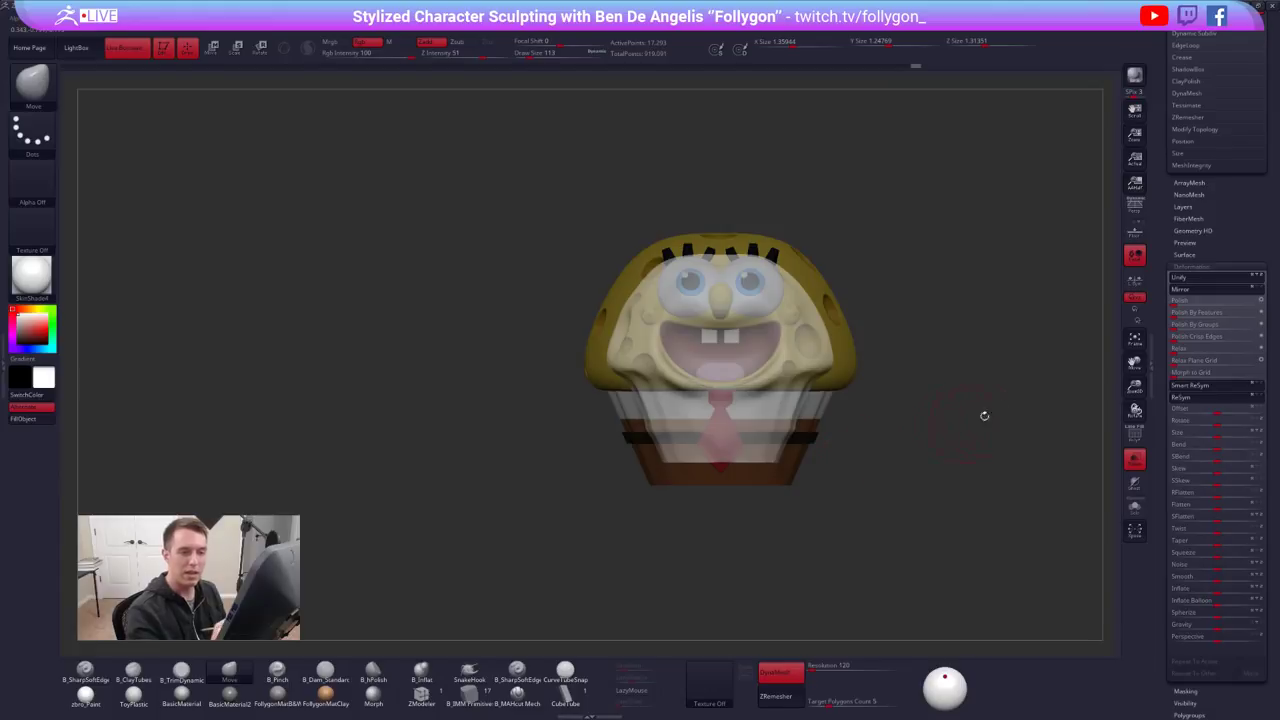
pyautogui.moveTo(1178, 265); pyautogui.dragTo(1180, 620)
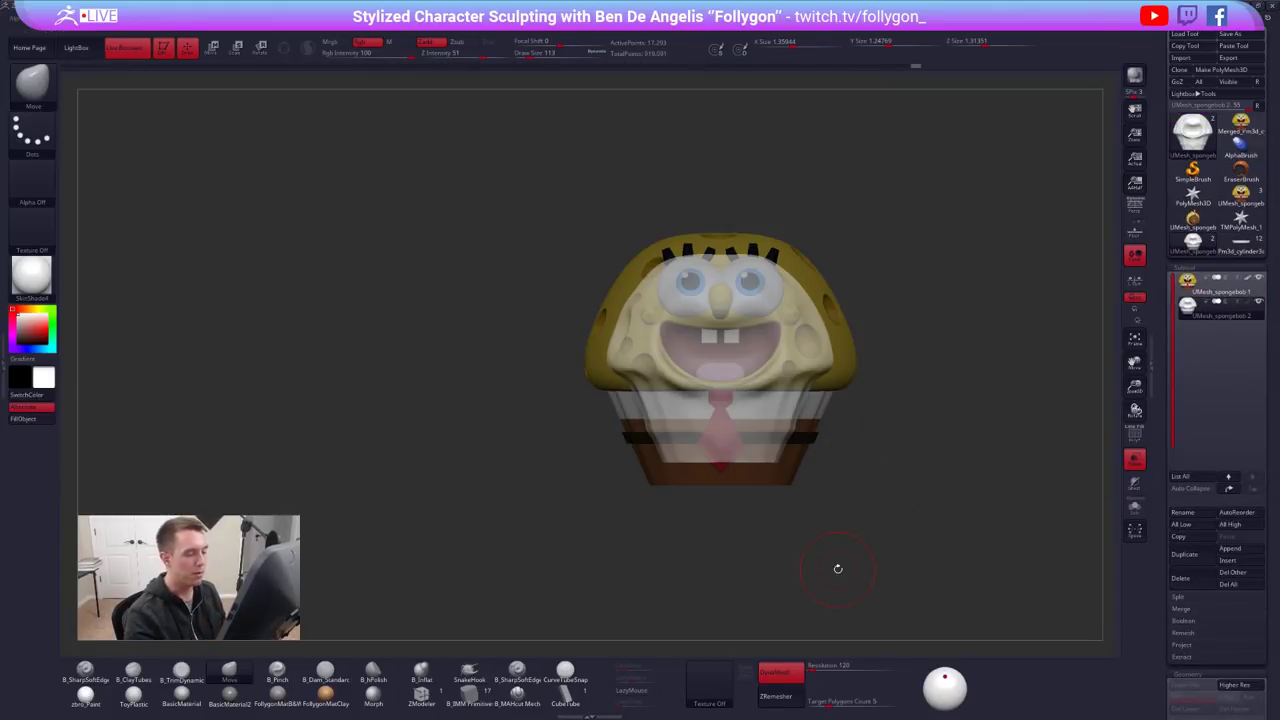
pyautogui.moveTo(970, 534); pyautogui.dragTo(979, 535)
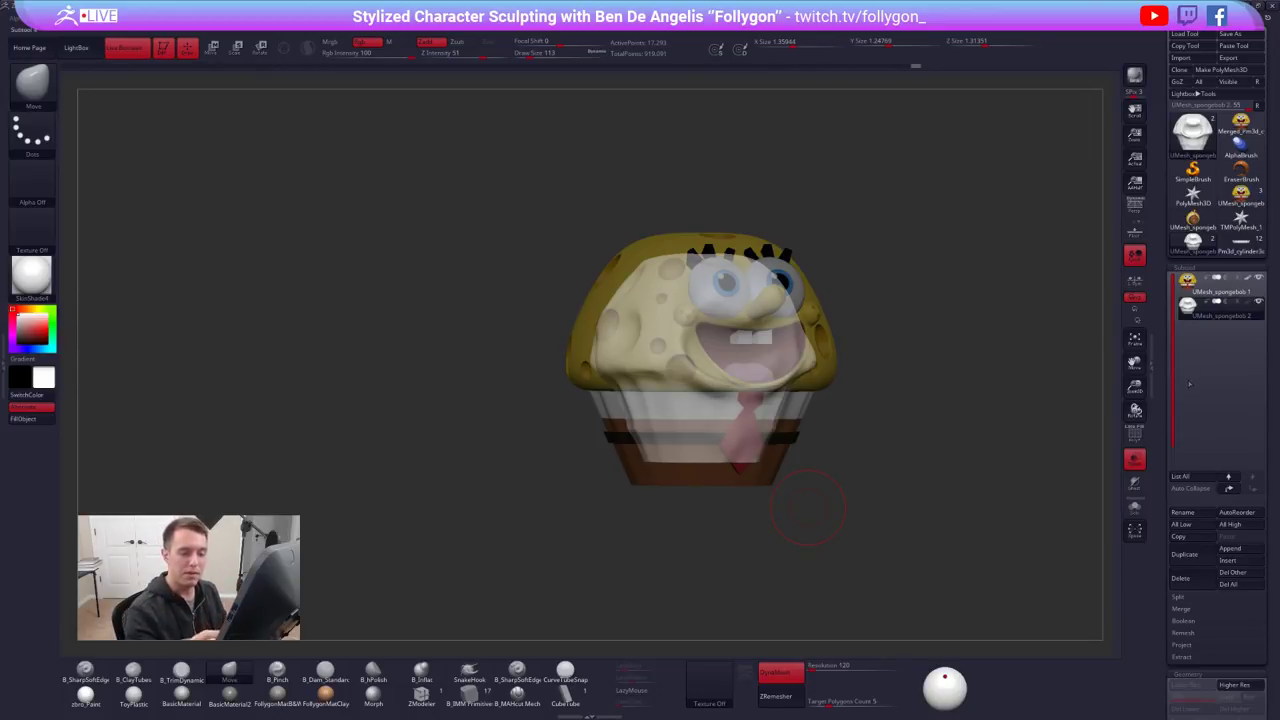
pyautogui.click(1136, 460)
pyautogui.moveTo(962, 557); pyautogui.dragTo(923, 571)
pyautogui.moveTo(920, 491); pyautogui.dragTo(910, 483)
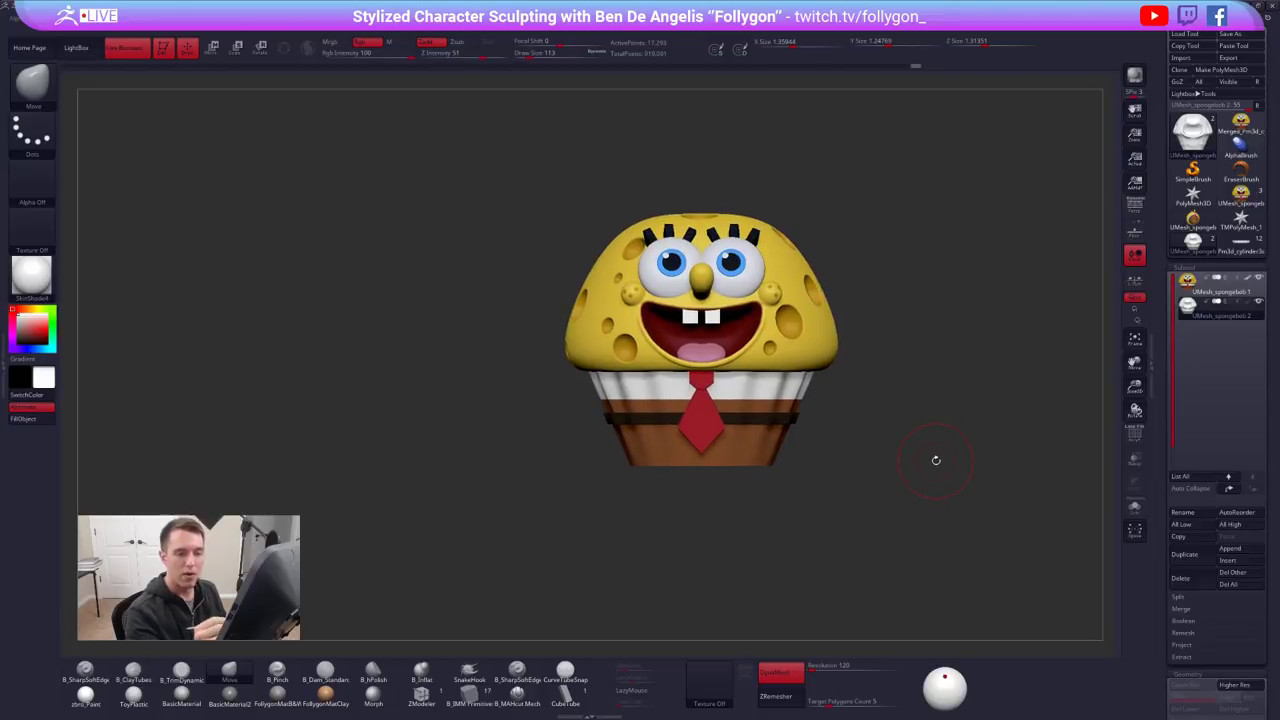
# Duplicate the inner volume, isolate the copy and check the polygroups on its flat base
pyautogui.moveTo(1192, 311)
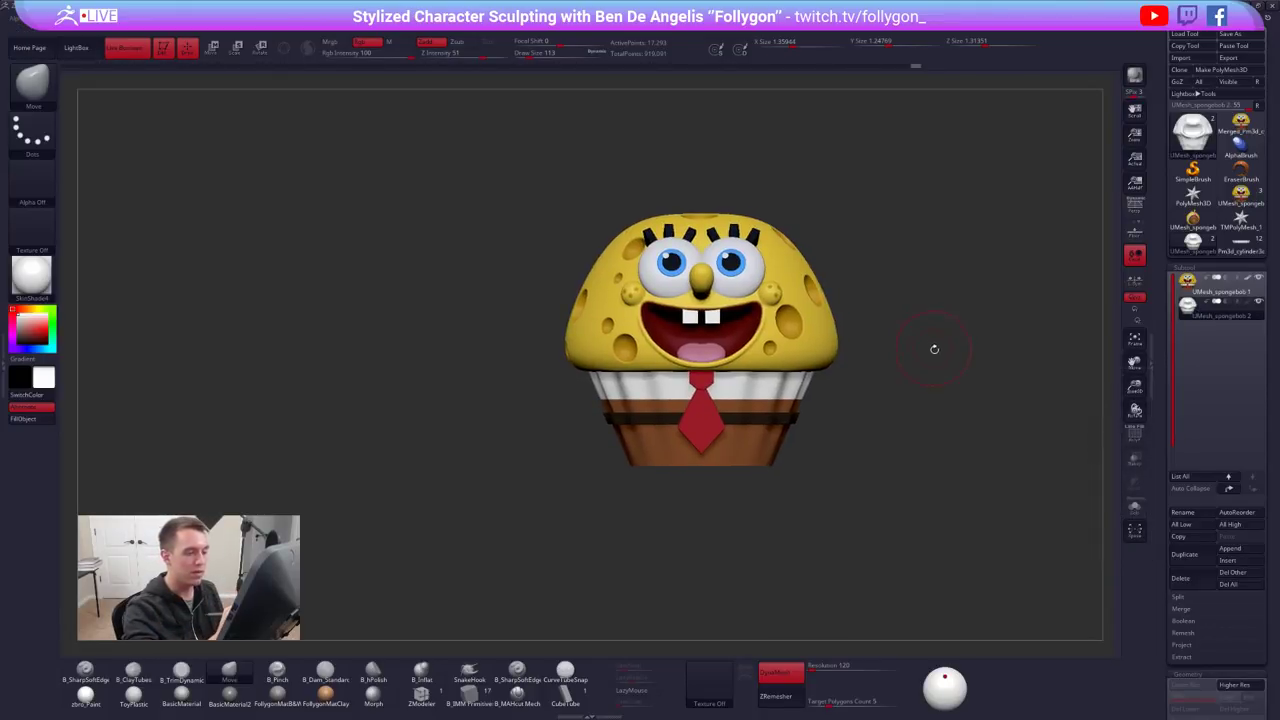
pyautogui.moveTo(931, 346); pyautogui.dragTo(903, 394)
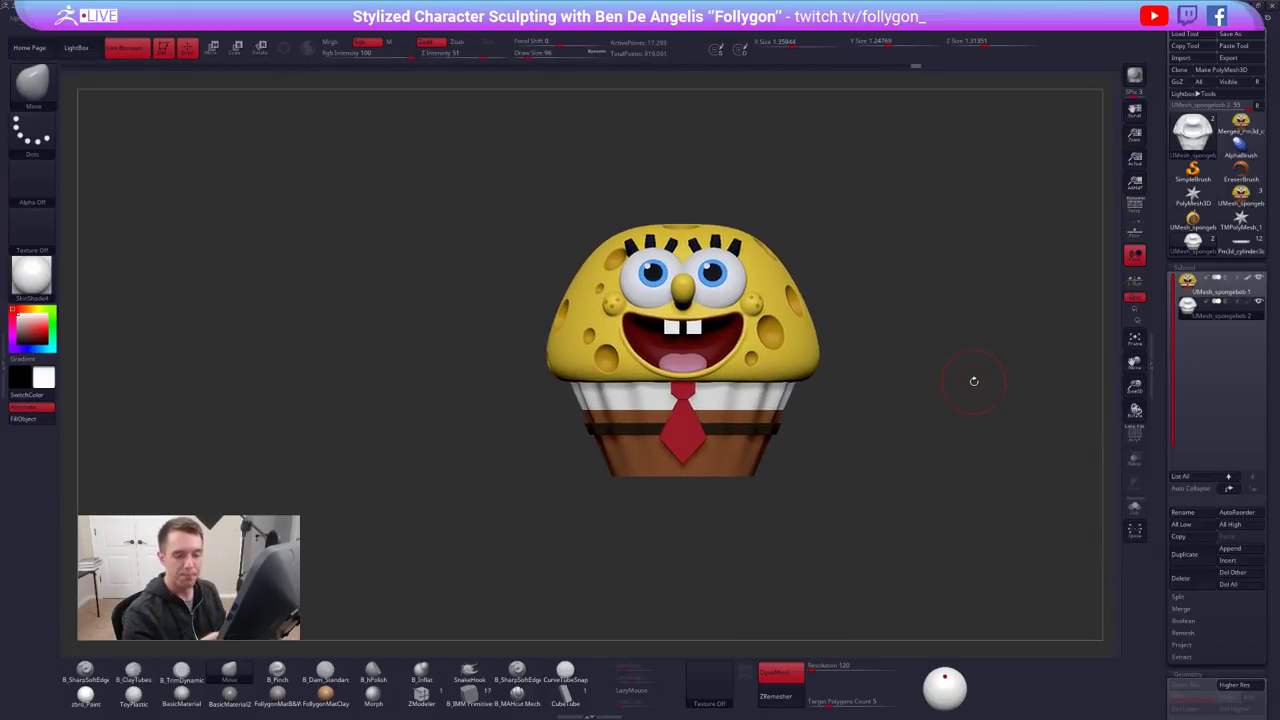
pyautogui.click(1184, 554)
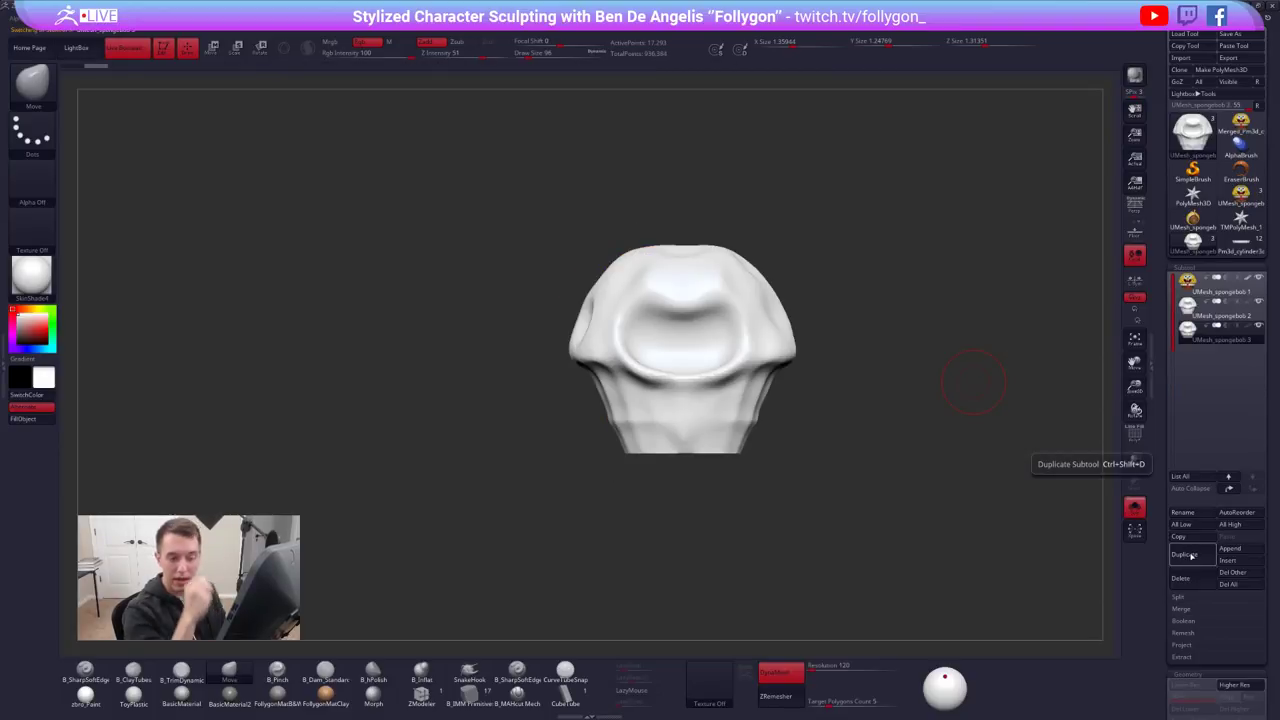
pyautogui.moveTo(840, 470); pyautogui.dragTo(837, 381)
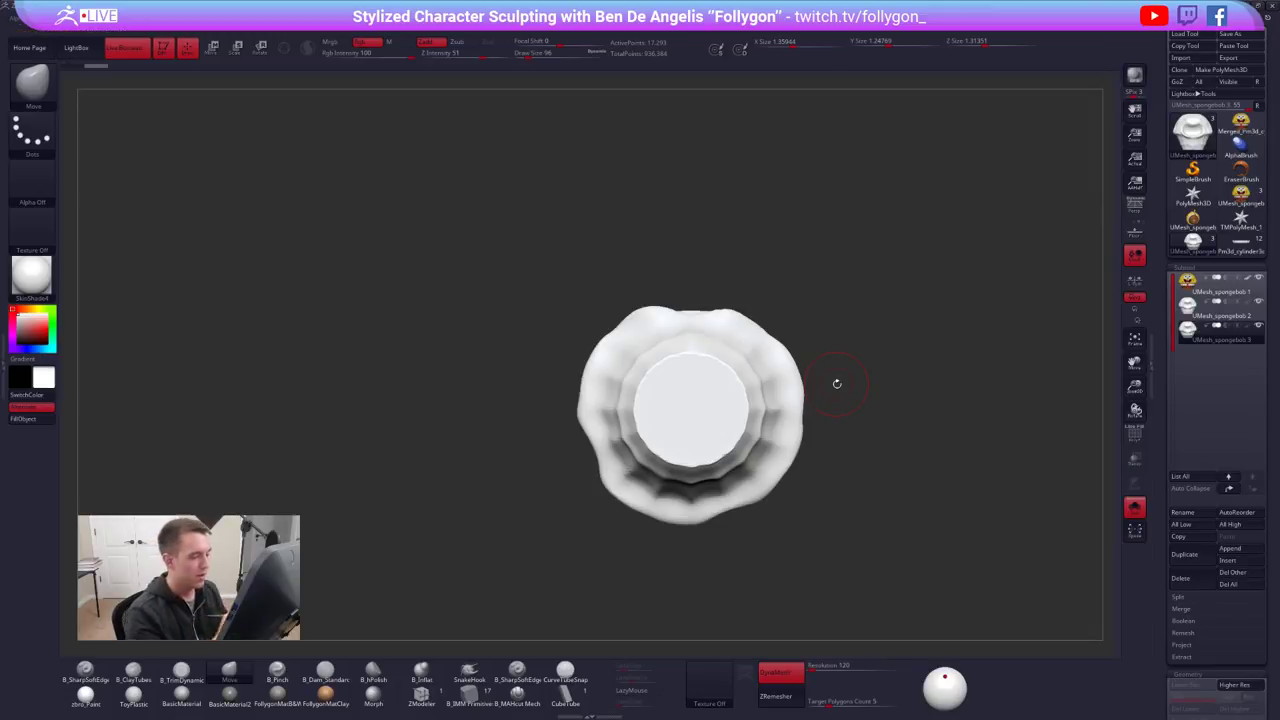
pyautogui.keyDown('ctrl'); pyautogui.moveTo(706, 406); pyautogui.dragTo(731, 440, button='right'); pyautogui.keyUp('ctrl')
pyautogui.moveTo(731, 440)
pyautogui.keyDown('alt'); pyautogui.mouseDown(button='right')
pyautogui.moveTo(731, 396)
pyautogui.moveTo(705, 397)
pyautogui.mouseUp(button='right'); pyautogui.keyUp('alt')
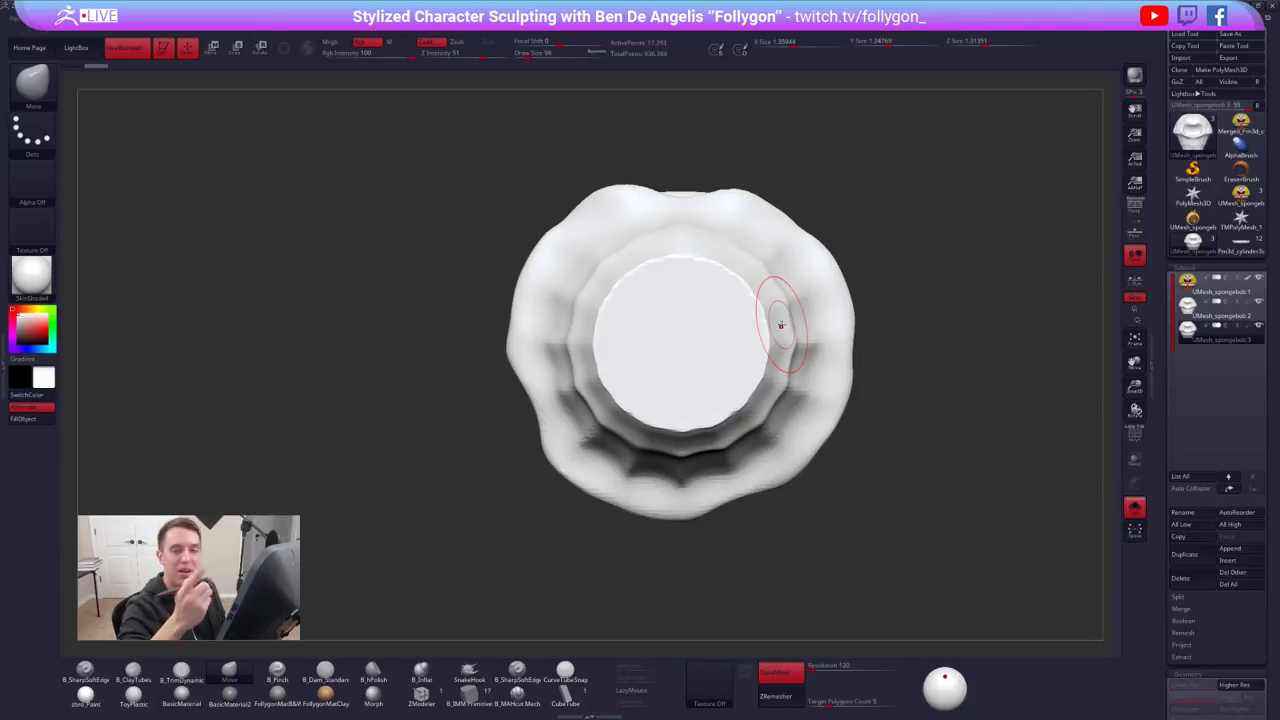
pyautogui.press('b')
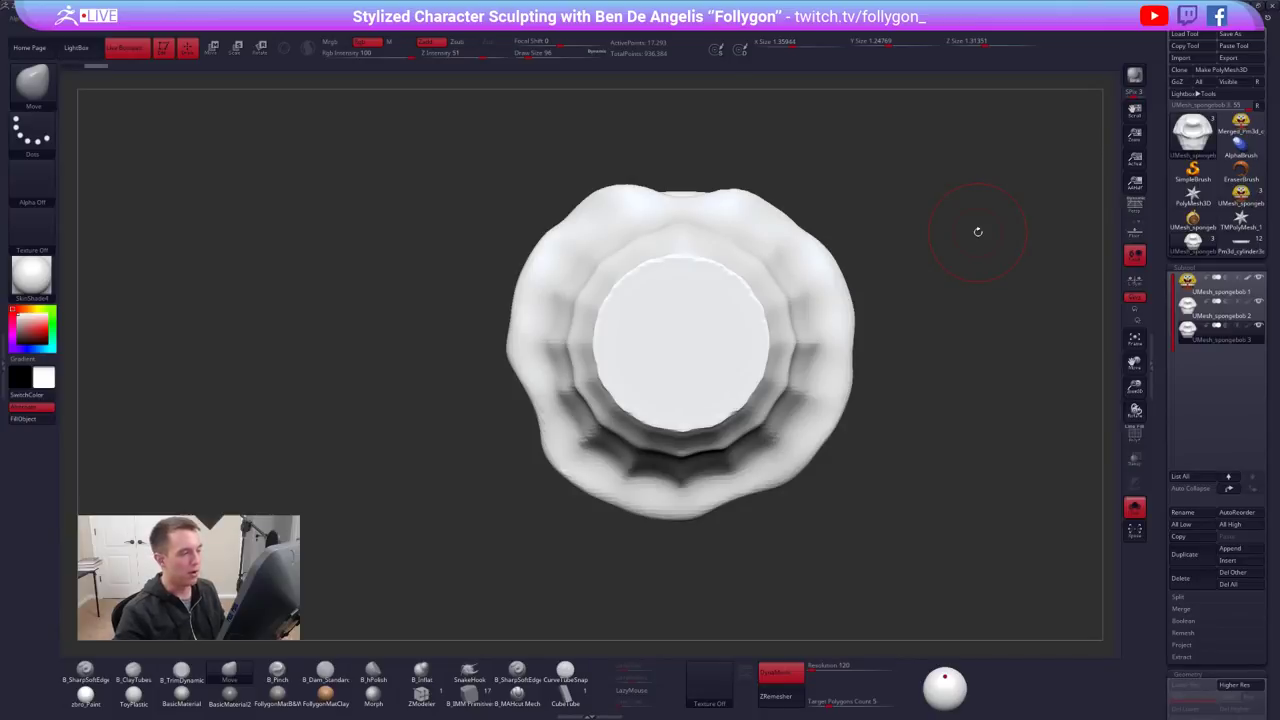
pyautogui.keyDown('alt'); pyautogui.moveTo(888, 303); pyautogui.dragTo(903, 323); pyautogui.keyUp('alt')
pyautogui.hotkey('shift', 'f')
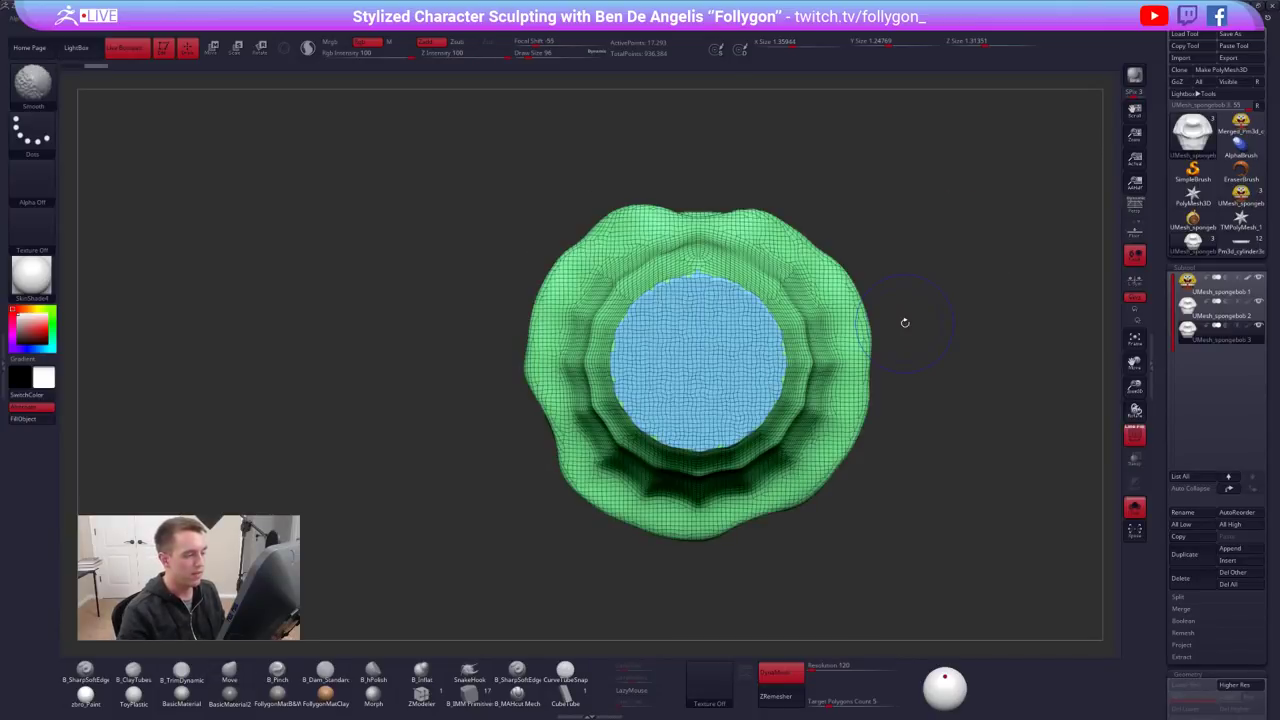
pyautogui.hotkey('shift', 'f')
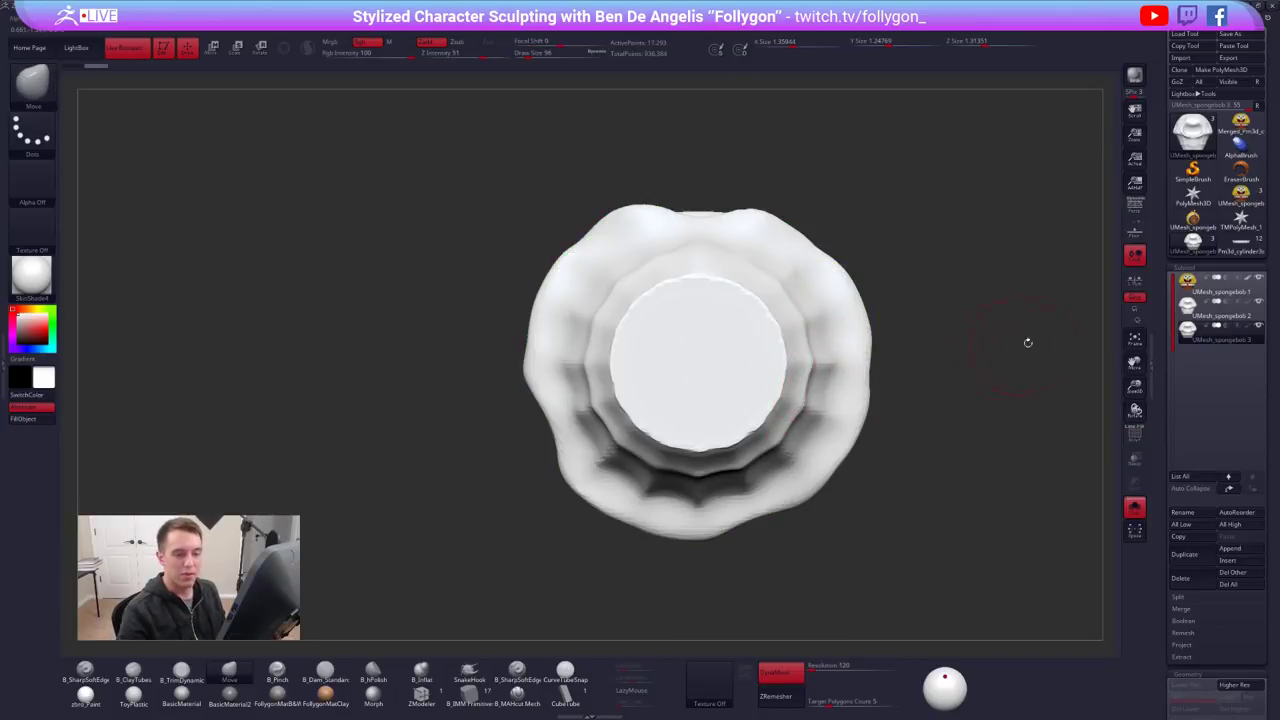
# Insert a cylinder primitive at the centre of the copy's flat base with the IMM Primitives brush
pyautogui.click(469, 693)
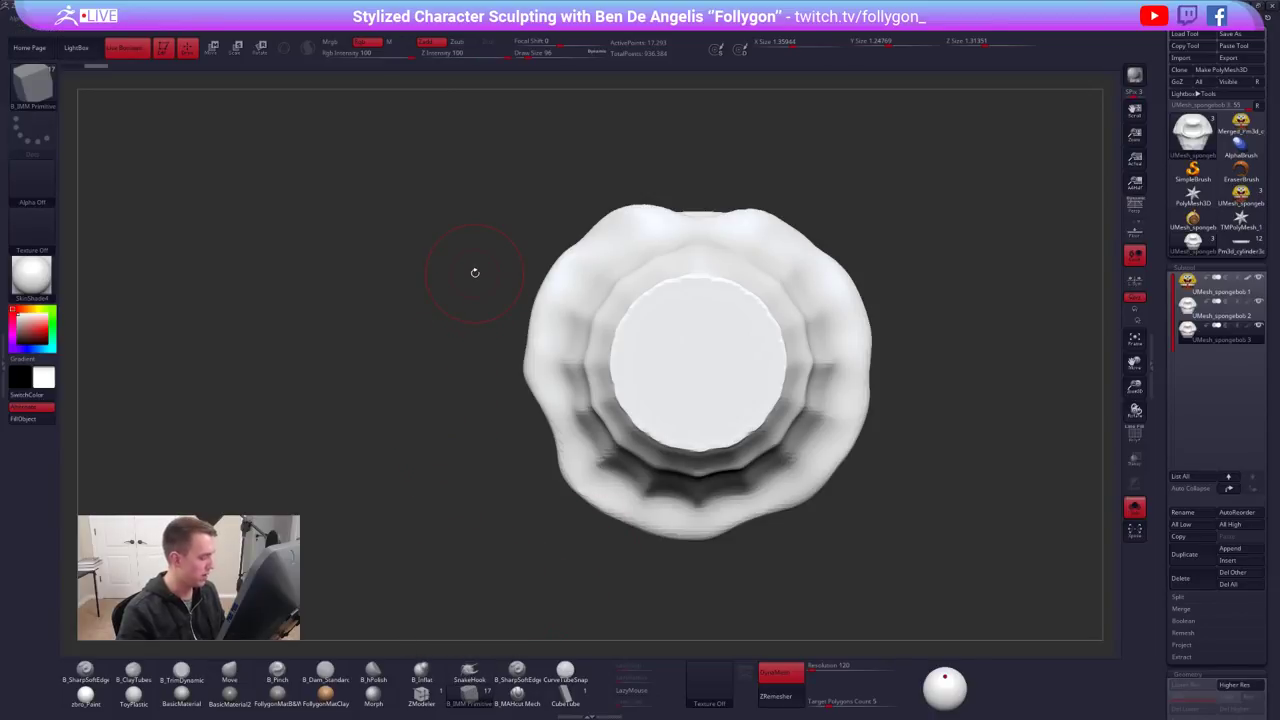
pyautogui.press('m')
pyautogui.click(597, 364)
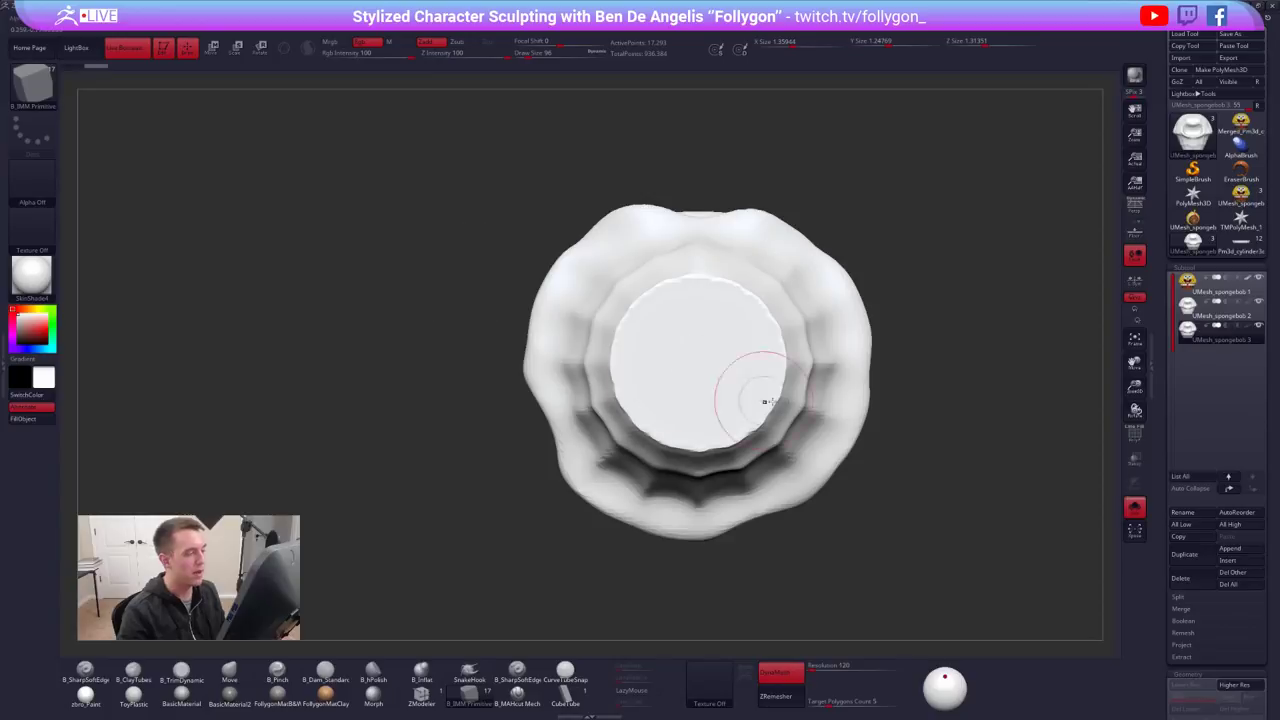
pyautogui.moveTo(700, 367); pyautogui.dragTo(711, 381)
# Isolate the inserted cylinder and delete the hidden rest of the duplicate
pyautogui.hotkey('shift', 'f')
pyautogui.moveTo(712, 382); pyautogui.dragTo(786, 386, button='right')
pyautogui.keyDown('ctrl'); pyautogui.keyDown('shift'); pyautogui.click(787, 384); pyautogui.keyUp('shift'); pyautogui.keyUp('ctrl')
pyautogui.press('space')
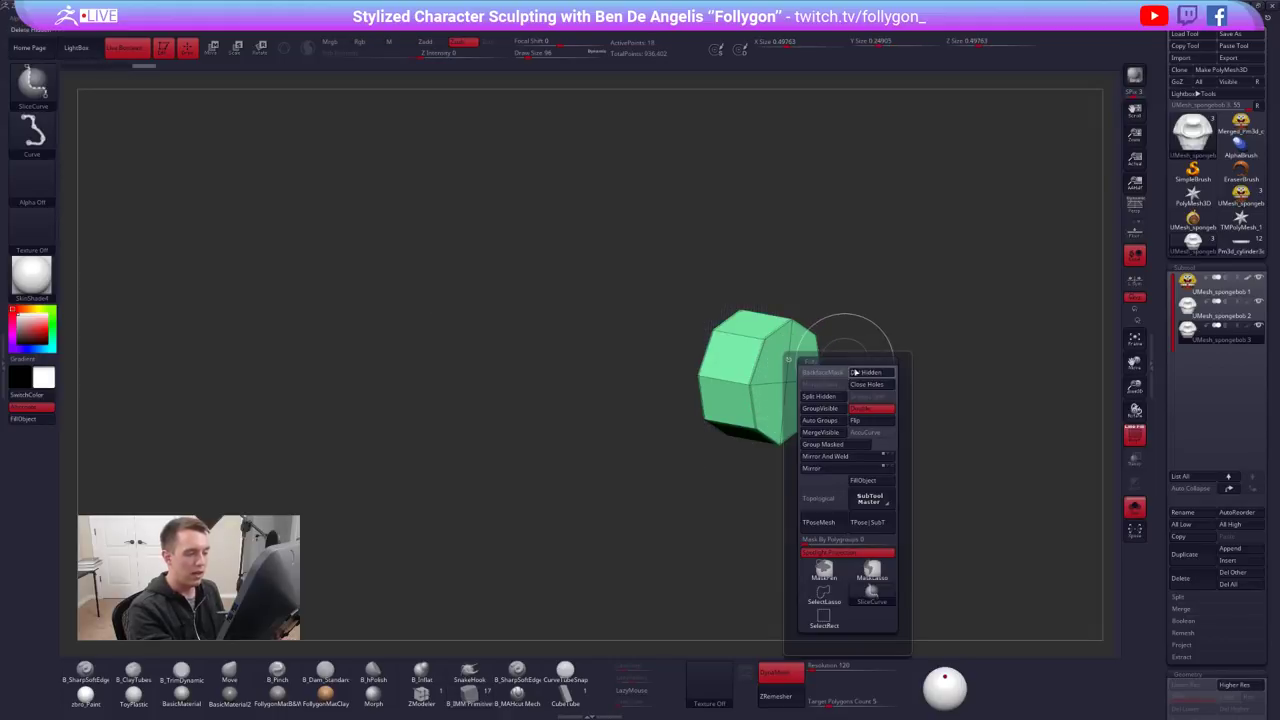
pyautogui.click(880, 438)
# Preview the cylinder with subdivision smoothing and examine its sides and end caps from several angles
pyautogui.moveTo(745, 399); pyautogui.dragTo(796, 472, button='right')
pyautogui.press('d')
pyautogui.keyDown('ctrl'); pyautogui.moveTo(796, 472); pyautogui.dragTo(814, 514, button='right'); pyautogui.keyUp('ctrl')
pyautogui.hotkey('shift', 'f')
pyautogui.hotkey('shift', 'd')
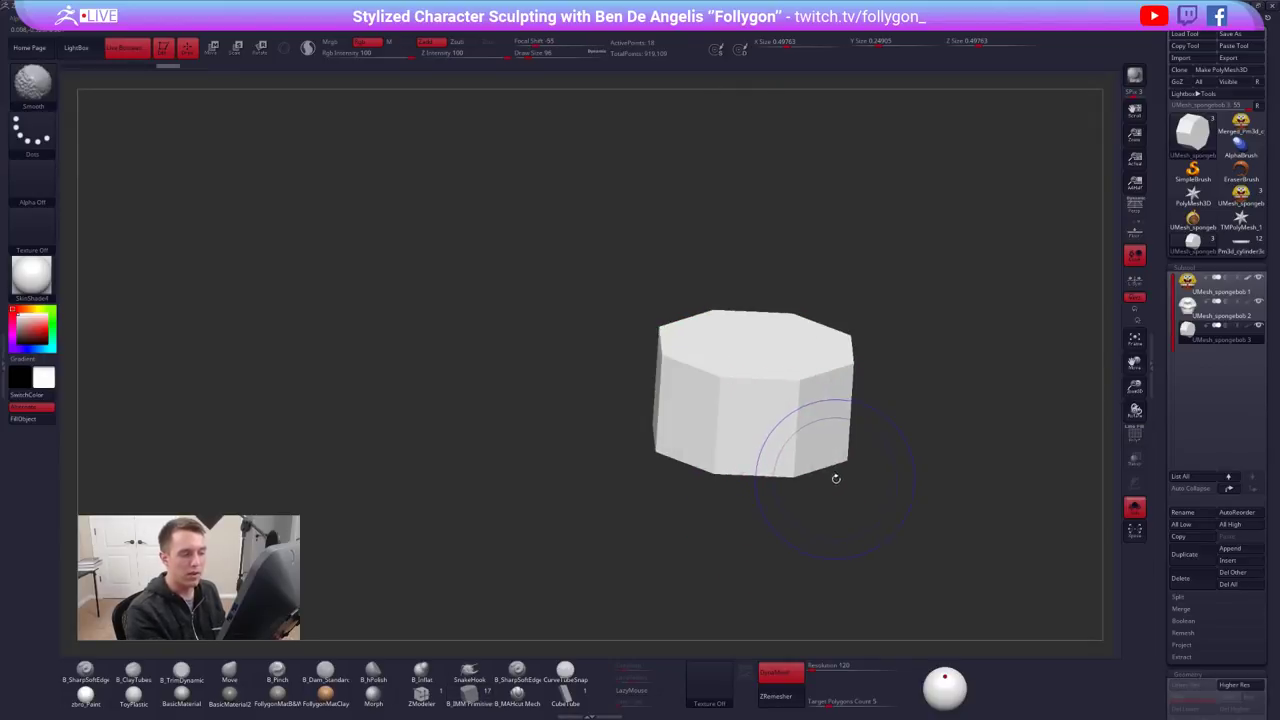
pyautogui.press('d')
pyautogui.moveTo(775, 453); pyautogui.dragTo(773, 496, button='right')
pyautogui.moveTo(773, 474); pyautogui.dragTo(806, 461)
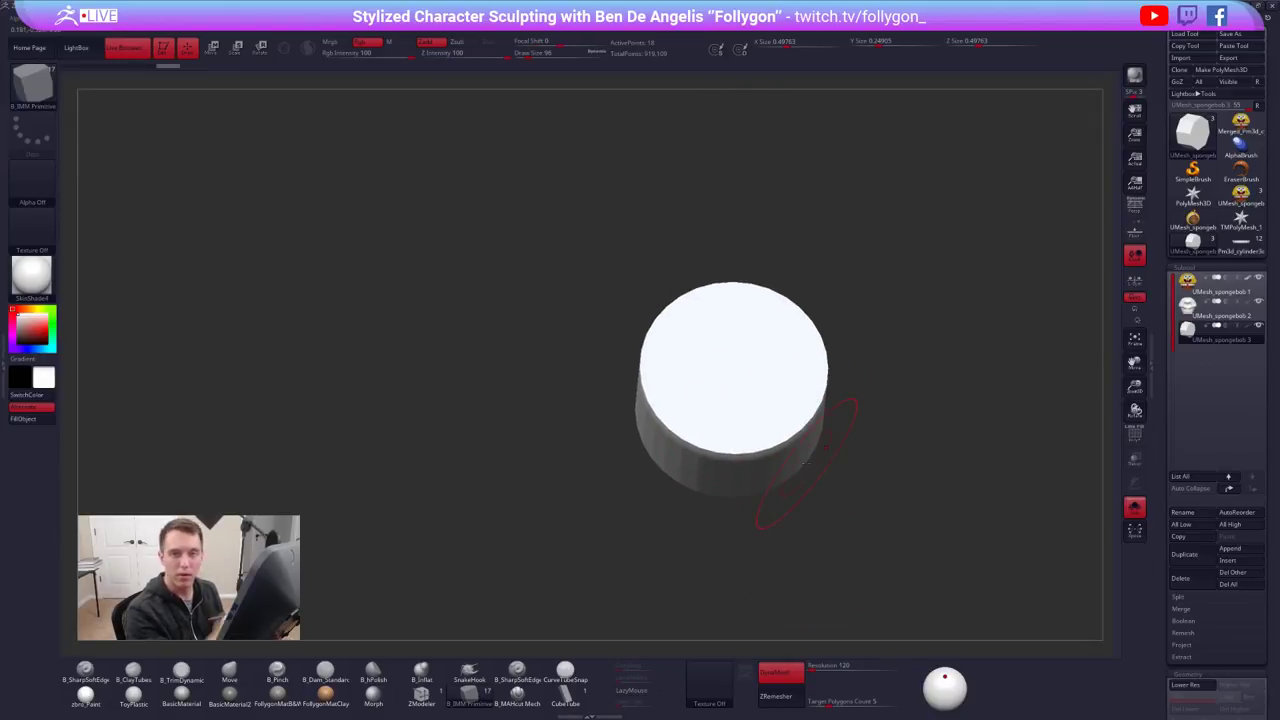
pyautogui.press('s')
pyautogui.moveTo(932, 503); pyautogui.dragTo(912, 503)
pyautogui.keyDown('alt'); pyautogui.moveTo(980, 457); pyautogui.dragTo(948, 432, button='right'); pyautogui.keyUp('alt')
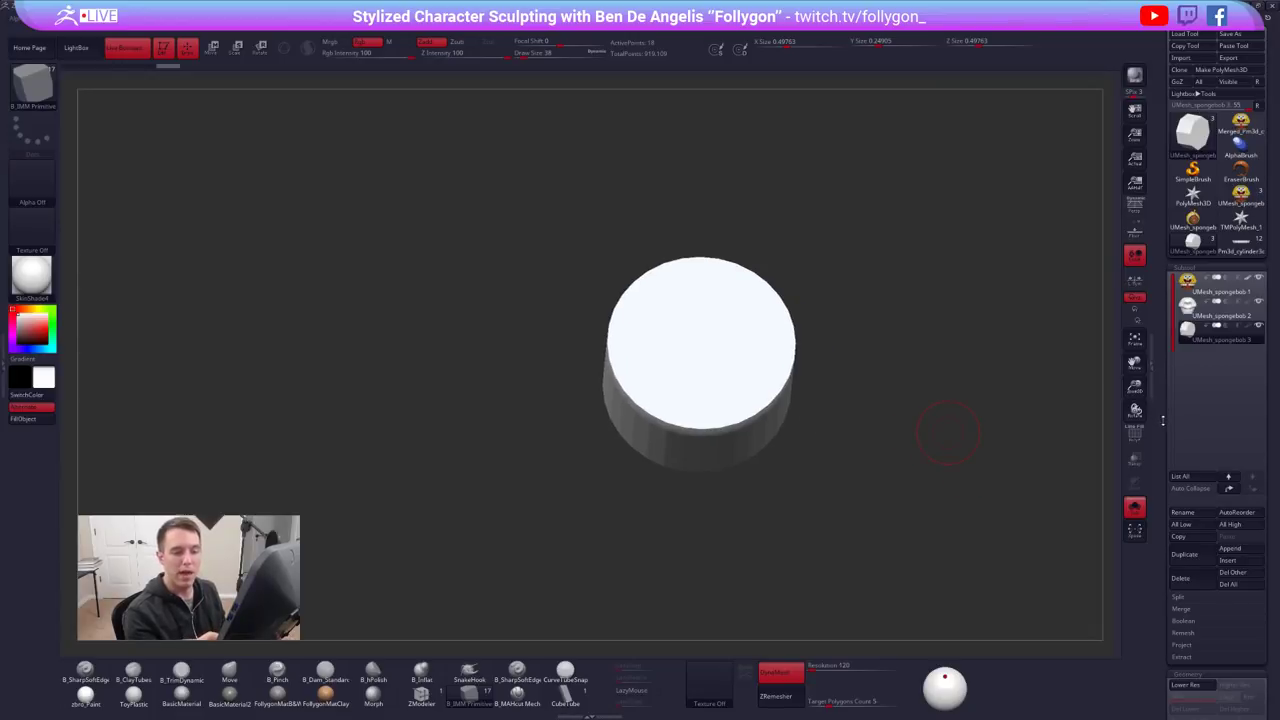
# Turn off the smoothing preview and hide the cylinder's end caps with SelectLasso, leaving only the side wall
pyautogui.scroll(-10, 1170, 400)
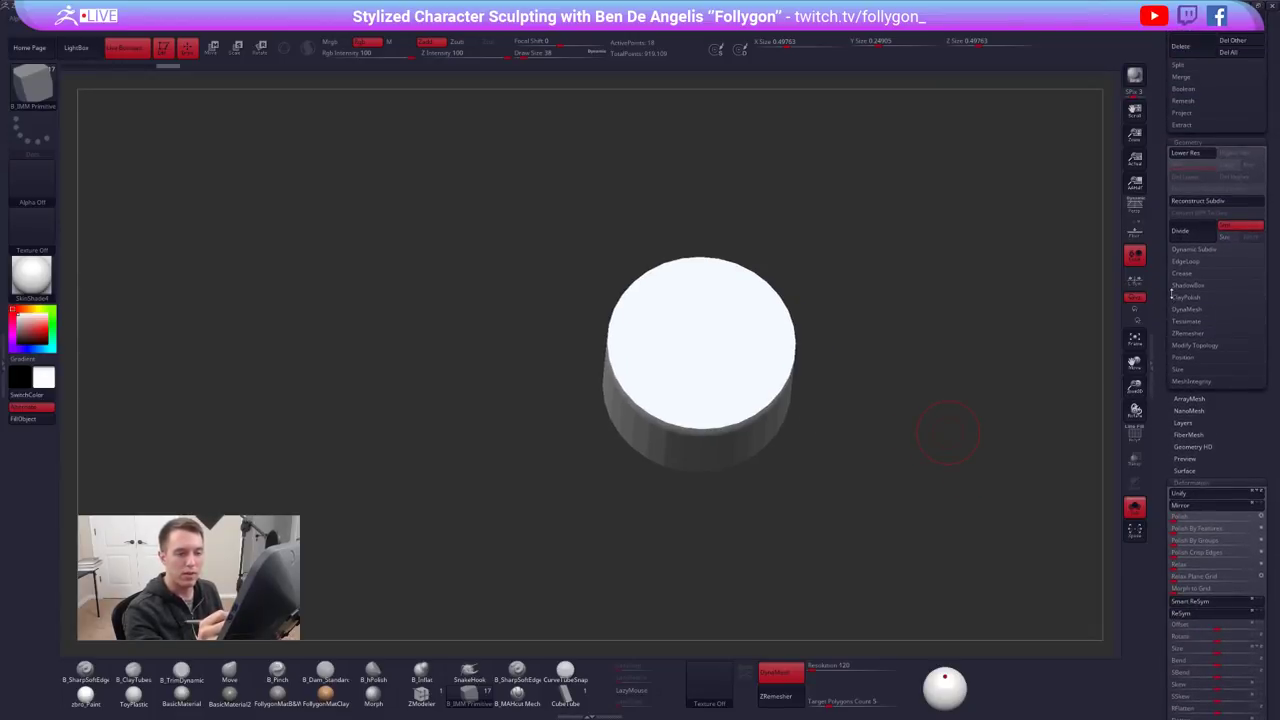
pyautogui.moveTo(1172, 293); pyautogui.dragTo(1172, 301)
pyautogui.hotkey('shift', 'd')
pyautogui.hotkey('shift', 'f')
pyautogui.keyDown('shift'); pyautogui.moveTo(779, 369); pyautogui.dragTo(762, 378, button='right'); pyautogui.keyUp('shift')
pyautogui.hotkey('ctrl', 'shift', 'space')
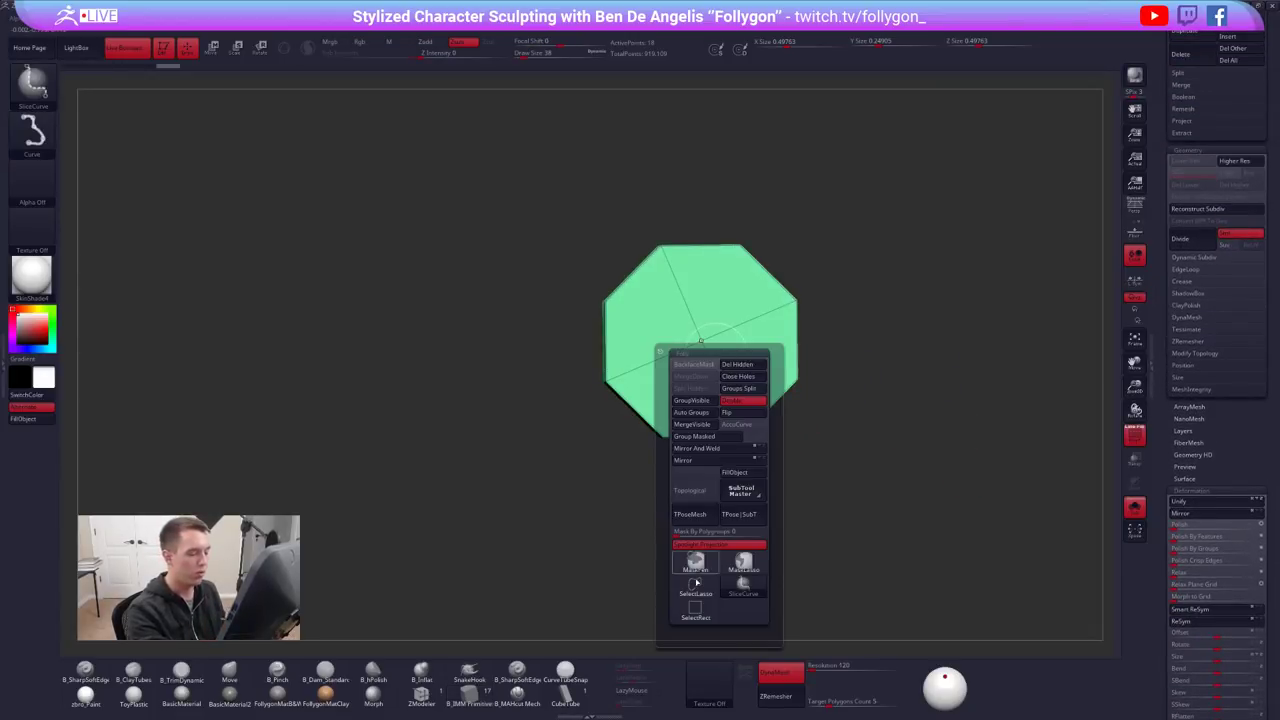
pyautogui.click(697, 583)
pyautogui.keyDown('ctrl'); pyautogui.keyDown('alt'); pyautogui.keyDown('shift'); pyautogui.moveTo(674, 312); pyautogui.dragTo(722, 366); pyautogui.keyUp('shift'); pyautogui.keyUp('alt'); pyautogui.keyUp('ctrl')
pyautogui.moveTo(781, 406); pyautogui.dragTo(791, 416, button='right')
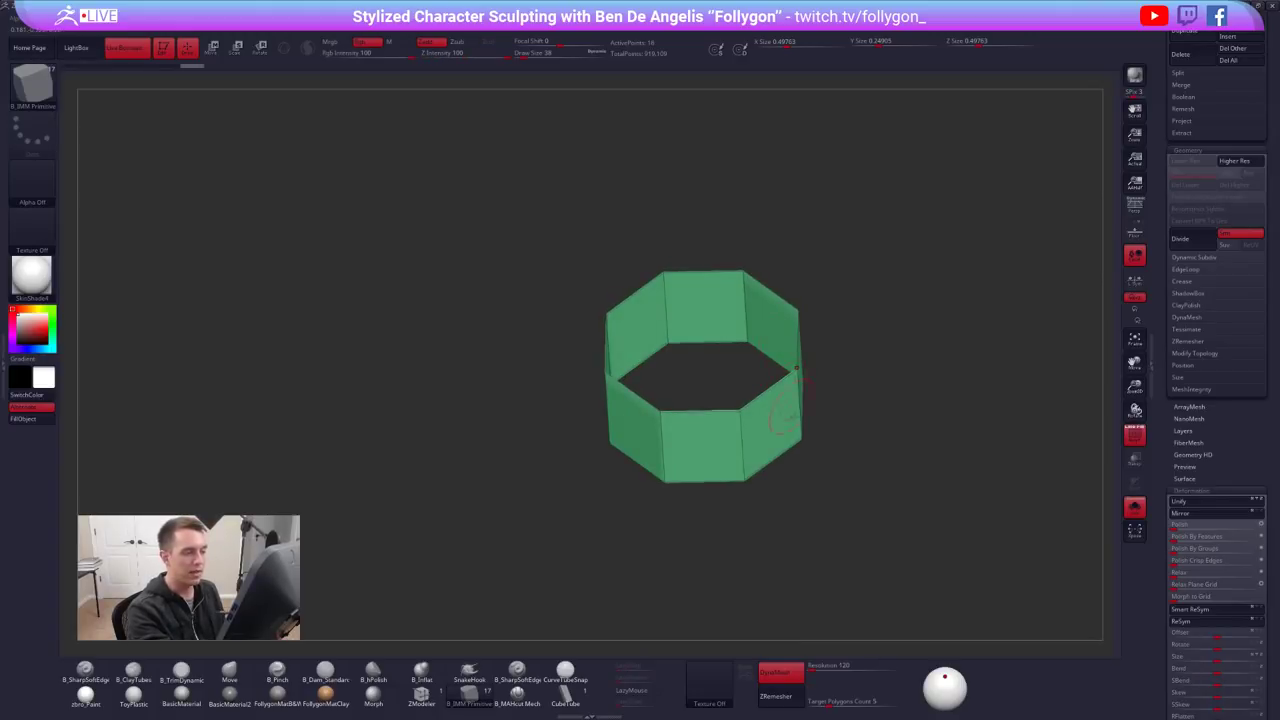
# Crease the open rim edges of the cylinder's side wall, unhide the caps and subdivide it
pyautogui.click(1198, 282)
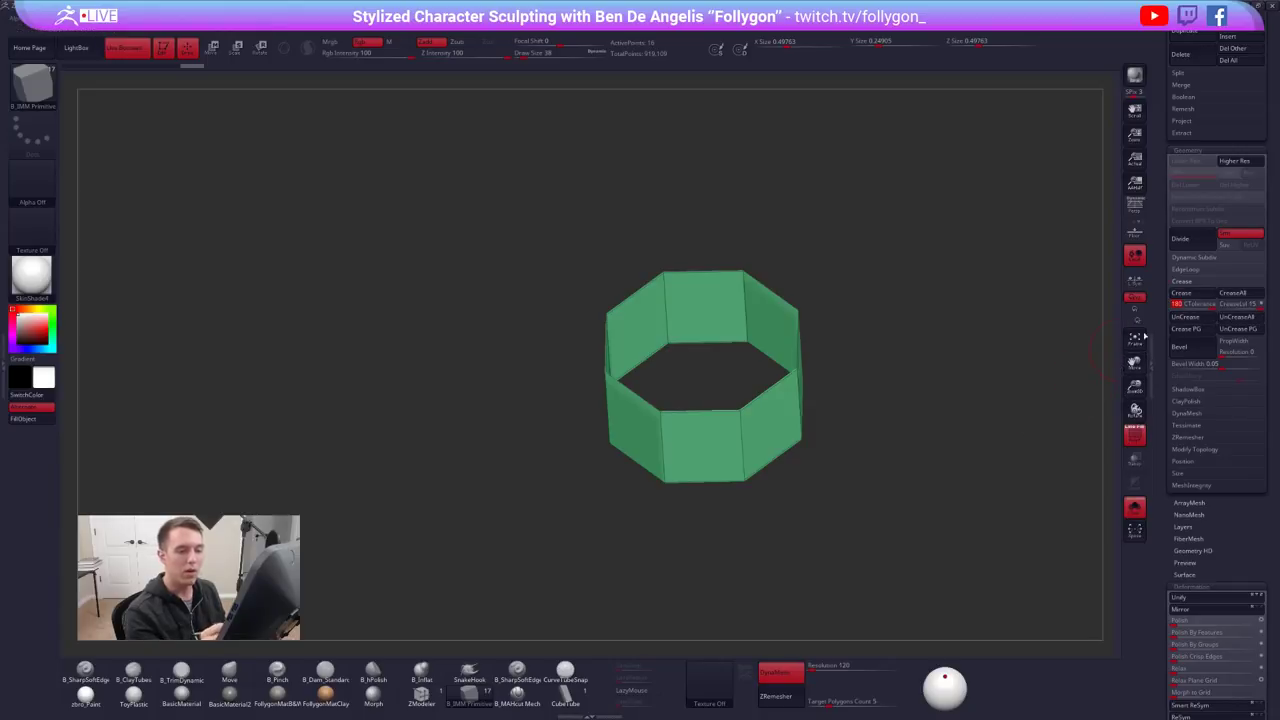
pyautogui.click(1196, 294)
pyautogui.click(1182, 282)
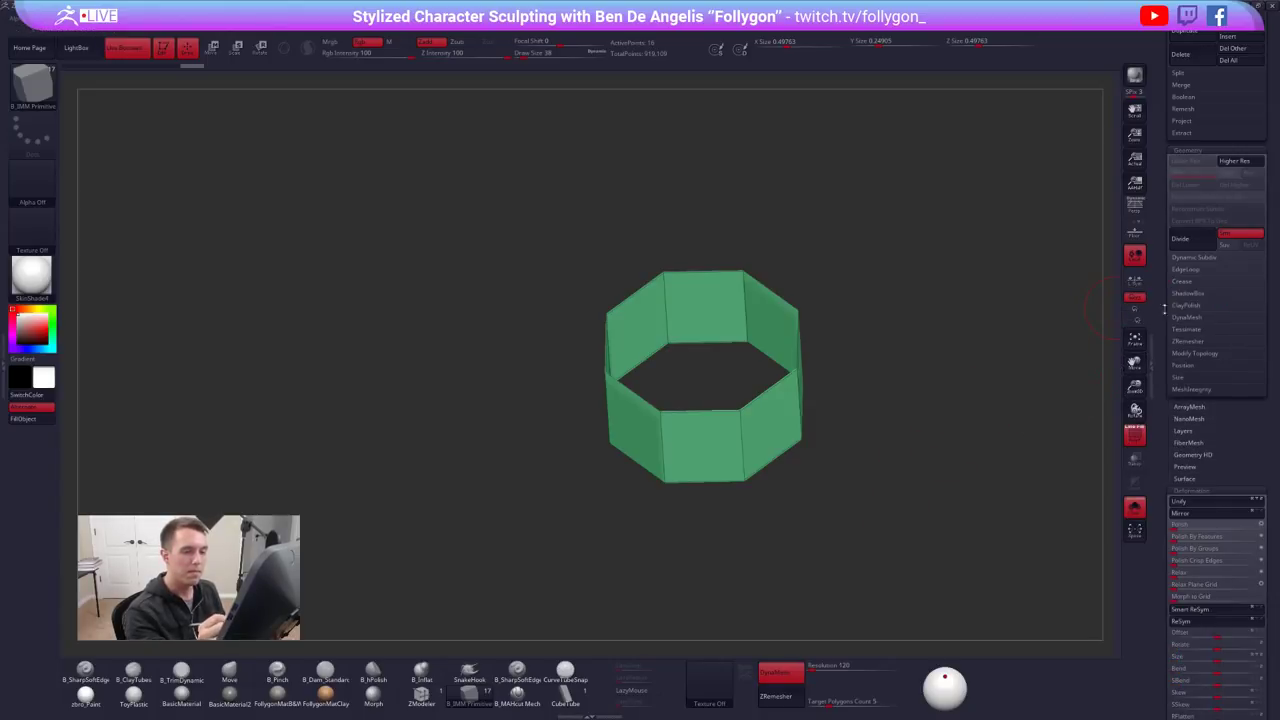
pyautogui.keyDown('ctrl'); pyautogui.keyDown('shift'); pyautogui.click(907, 380); pyautogui.keyUp('shift'); pyautogui.keyUp('ctrl')
pyautogui.hotkey('ctrl', 'd')
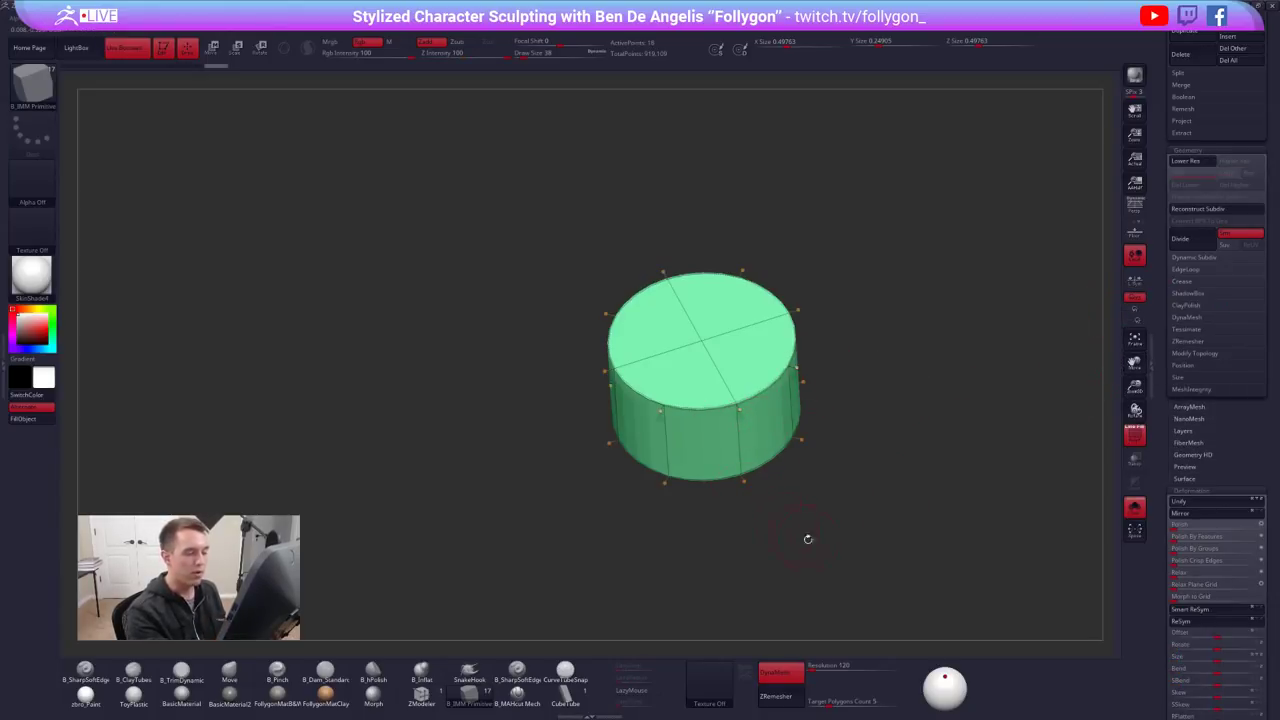
pyautogui.moveTo(808, 539); pyautogui.dragTo(839, 510)
# Turn off the wireframe and isolation, and show the cylinder through a transparent cupcake in front view
pyautogui.moveTo(1160, 132); pyautogui.dragTo(1160, 655)
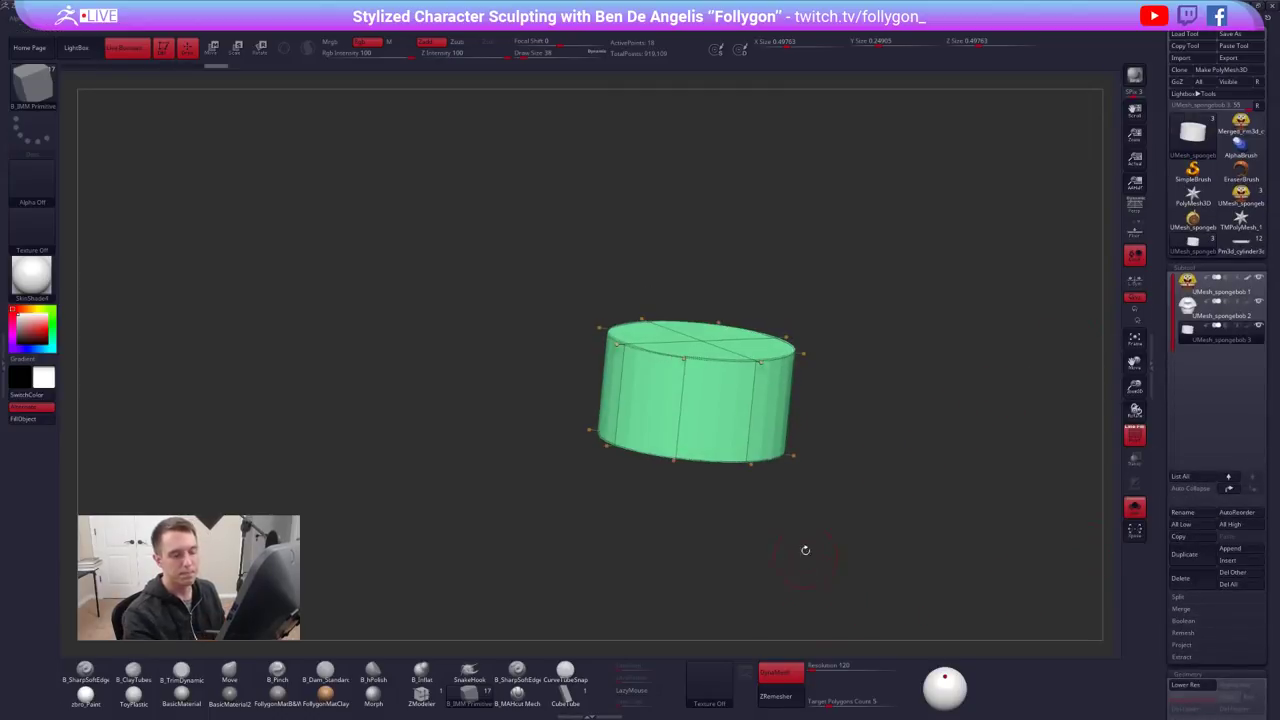
pyautogui.hotkey('shift', 'f')
pyautogui.keyDown('shift'); pyautogui.moveTo(834, 543); pyautogui.dragTo(847, 461); pyautogui.keyUp('shift')
pyautogui.click(1134, 507)
pyautogui.keyDown('alt'); pyautogui.moveTo(755, 383); pyautogui.dragTo(799, 420, button='right'); pyautogui.keyUp('alt')
pyautogui.hotkey('shift', 's')
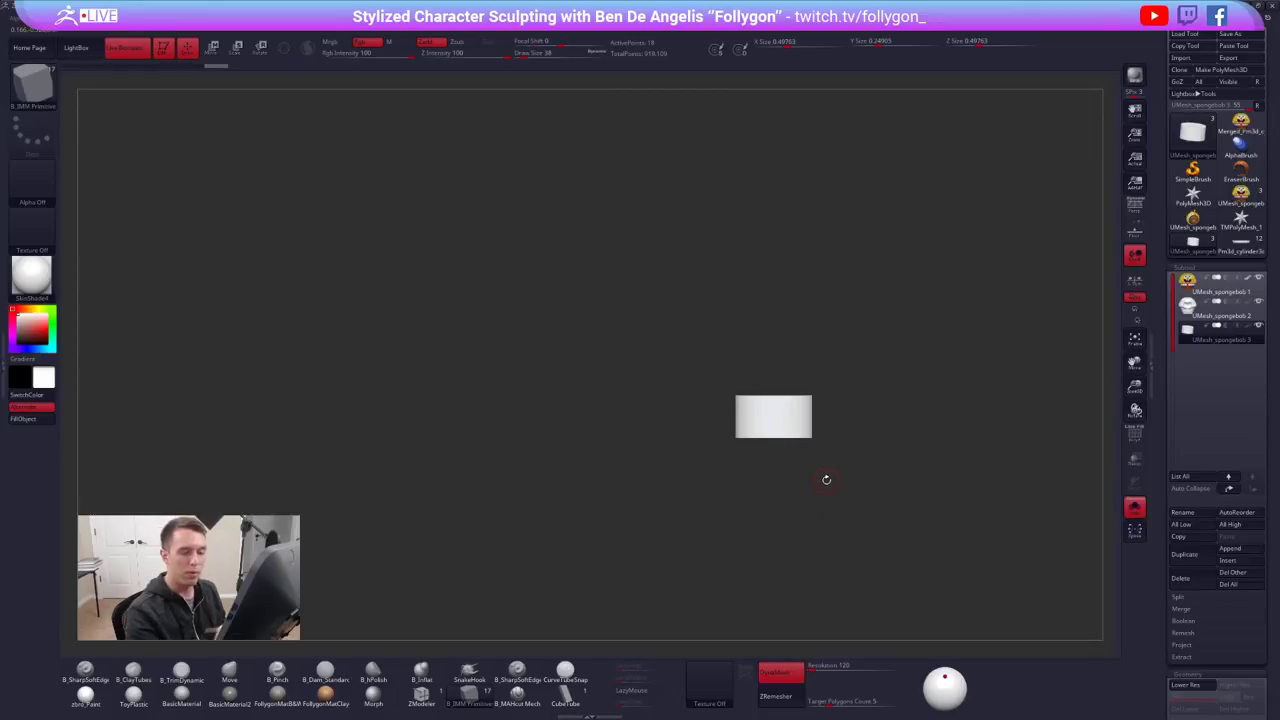
pyautogui.click(1134, 507)
pyautogui.click(1135, 461)
# Stretch the cylinder up into the inner volume and down below the cupcake's base to a Y size of about 0.58
pyautogui.press('w')
pyautogui.keyDown('shift'); pyautogui.moveTo(805, 438); pyautogui.dragTo(805, 512); pyautogui.keyUp('shift')
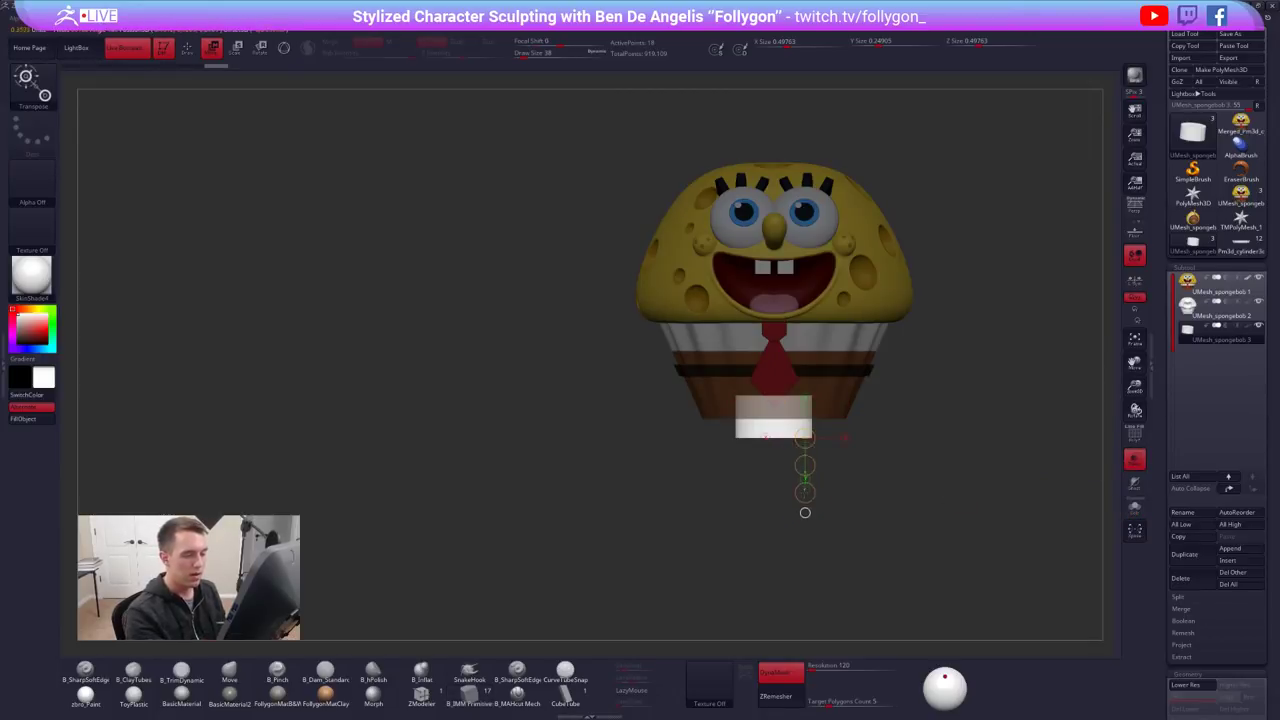
pyautogui.click(1190, 306)
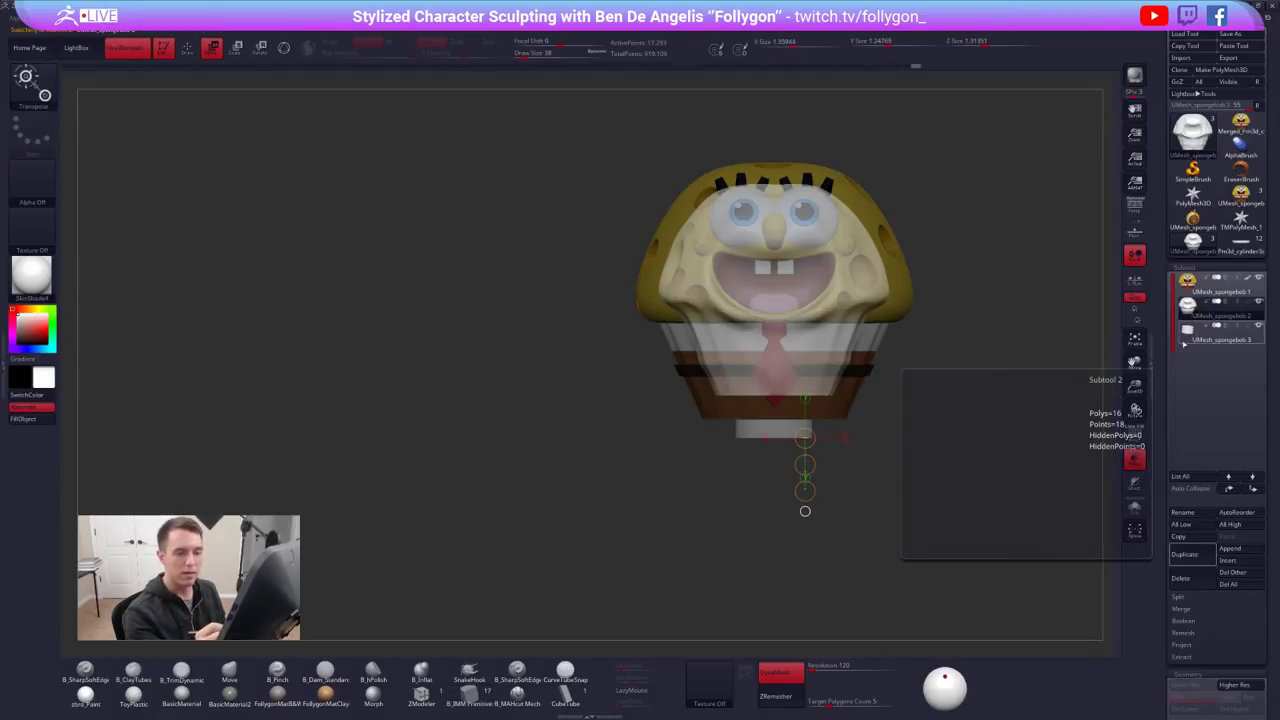
pyautogui.click(1187, 333)
pyautogui.moveTo(805, 491); pyautogui.dragTo(806, 521)
pyautogui.moveTo(805, 365); pyautogui.dragTo(793, 486)
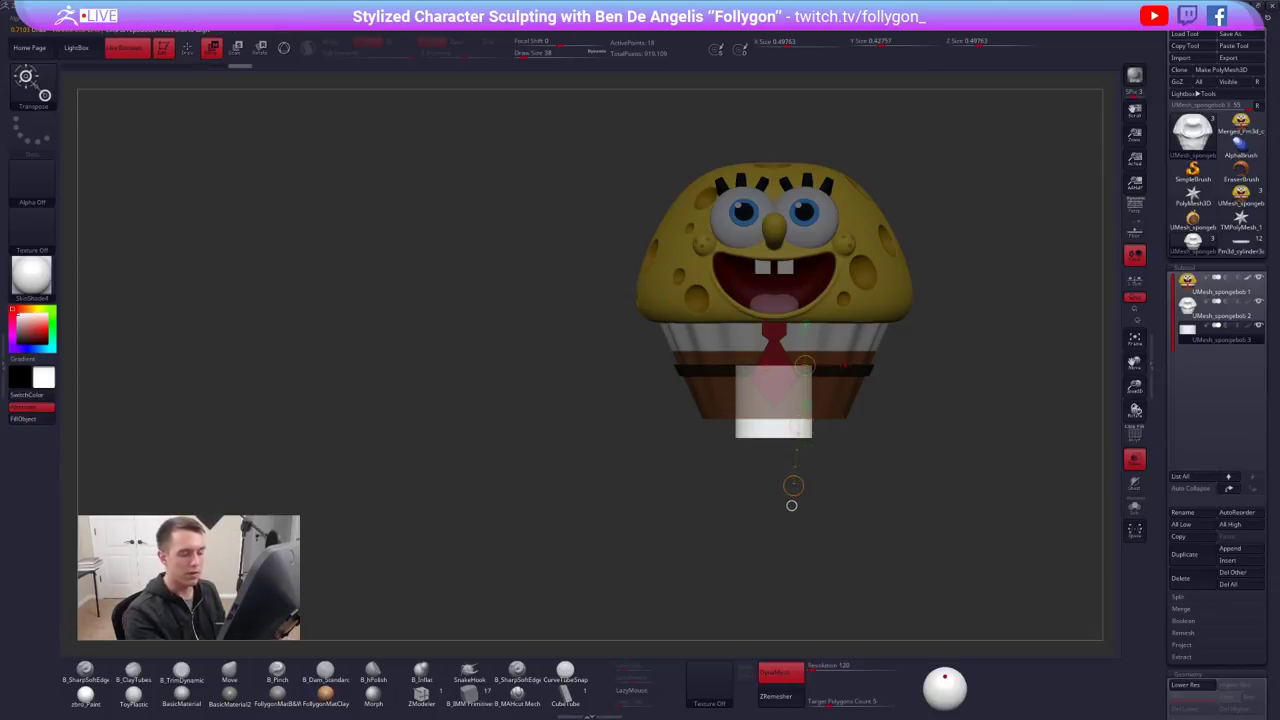
pyautogui.moveTo(776, 364); pyautogui.dragTo(776, 523)
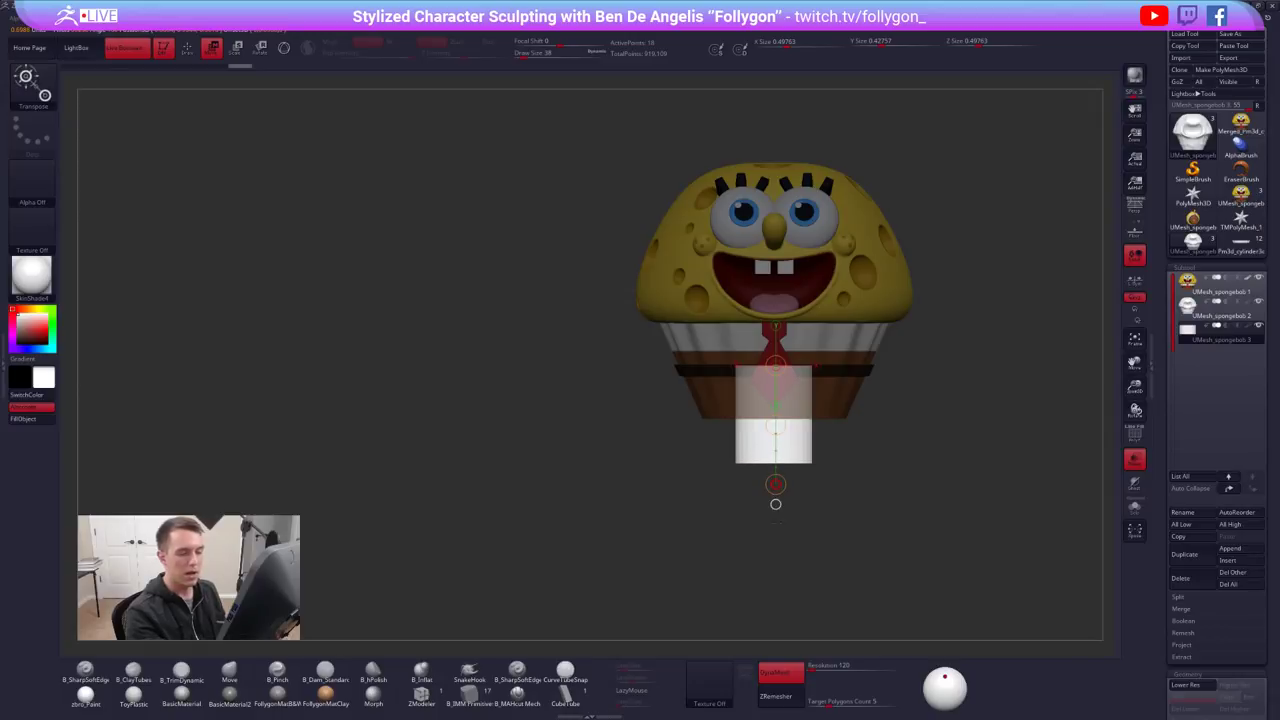
# Check the cylinder's overlap with the inner volume with the painted original hidden, then its opaque fit from below
pyautogui.click(1252, 285)
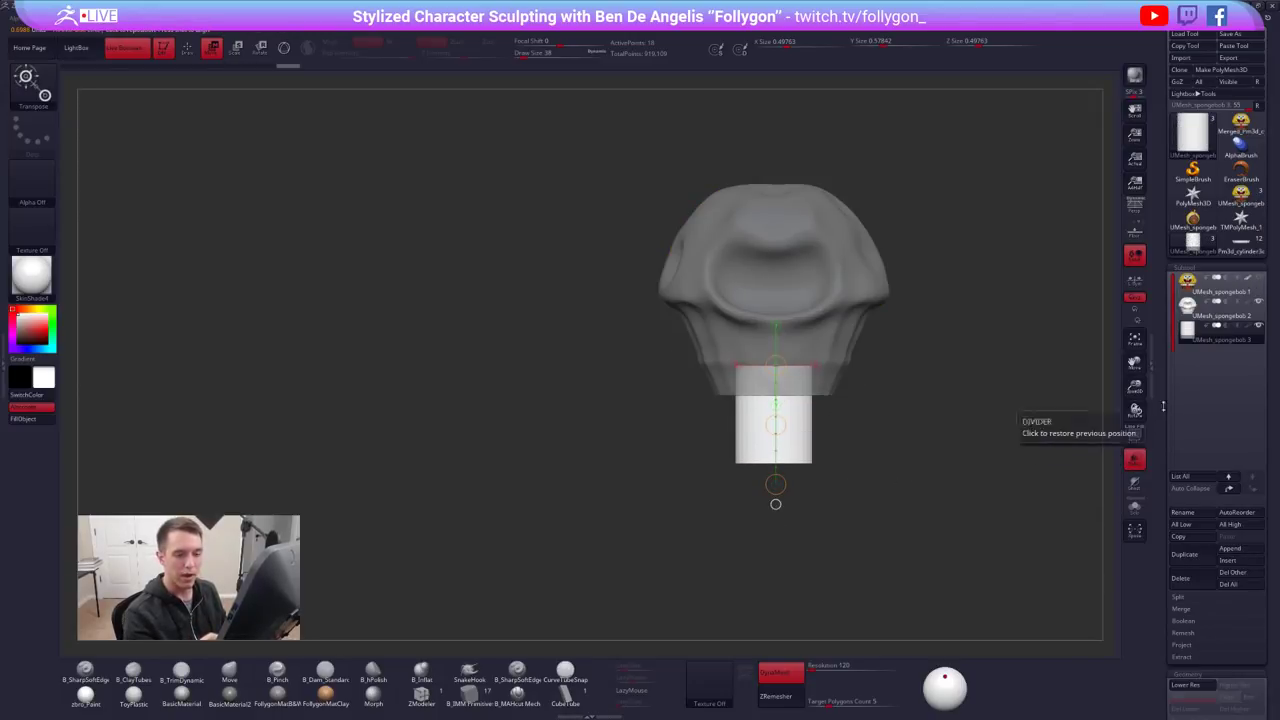
pyautogui.click(1252, 285)
pyautogui.click(1138, 457)
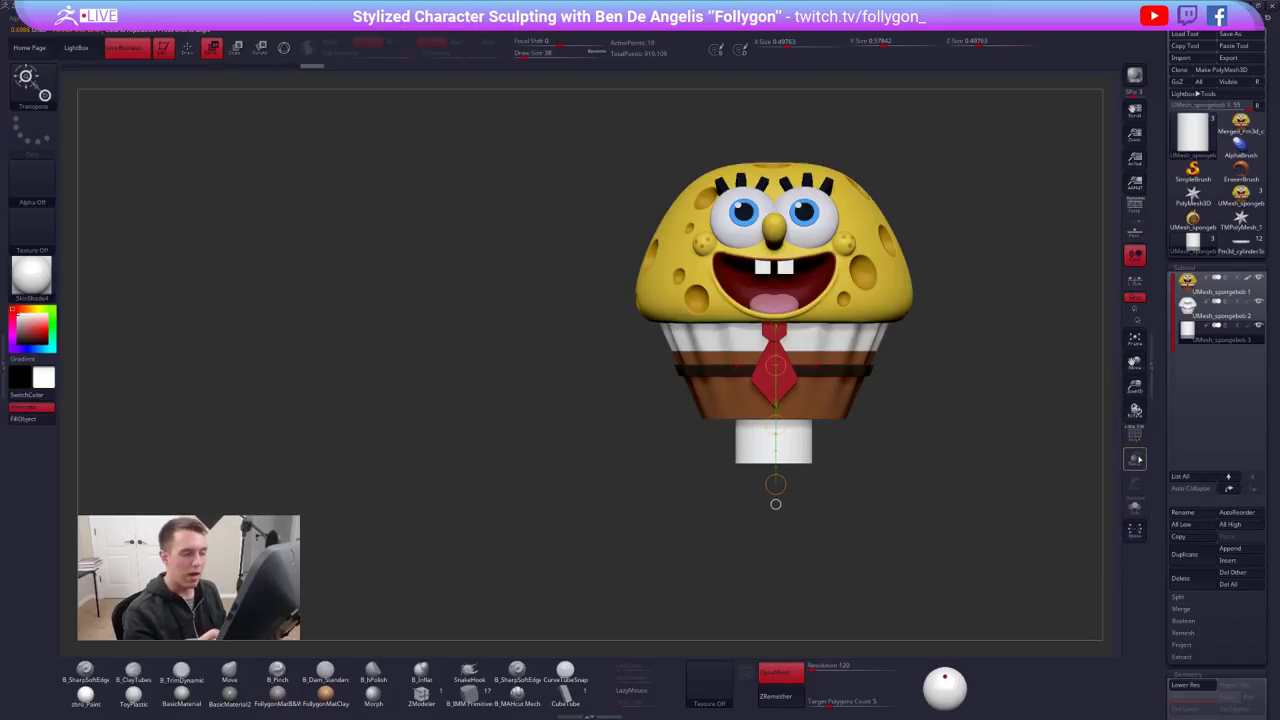
pyautogui.press('q')
pyautogui.moveTo(940, 575)
pyautogui.keyDown('shift'); pyautogui.mouseDown()
pyautogui.moveTo(940, 463)
pyautogui.moveTo(894, 499)
pyautogui.mouseUp(); pyautogui.keyUp('shift')
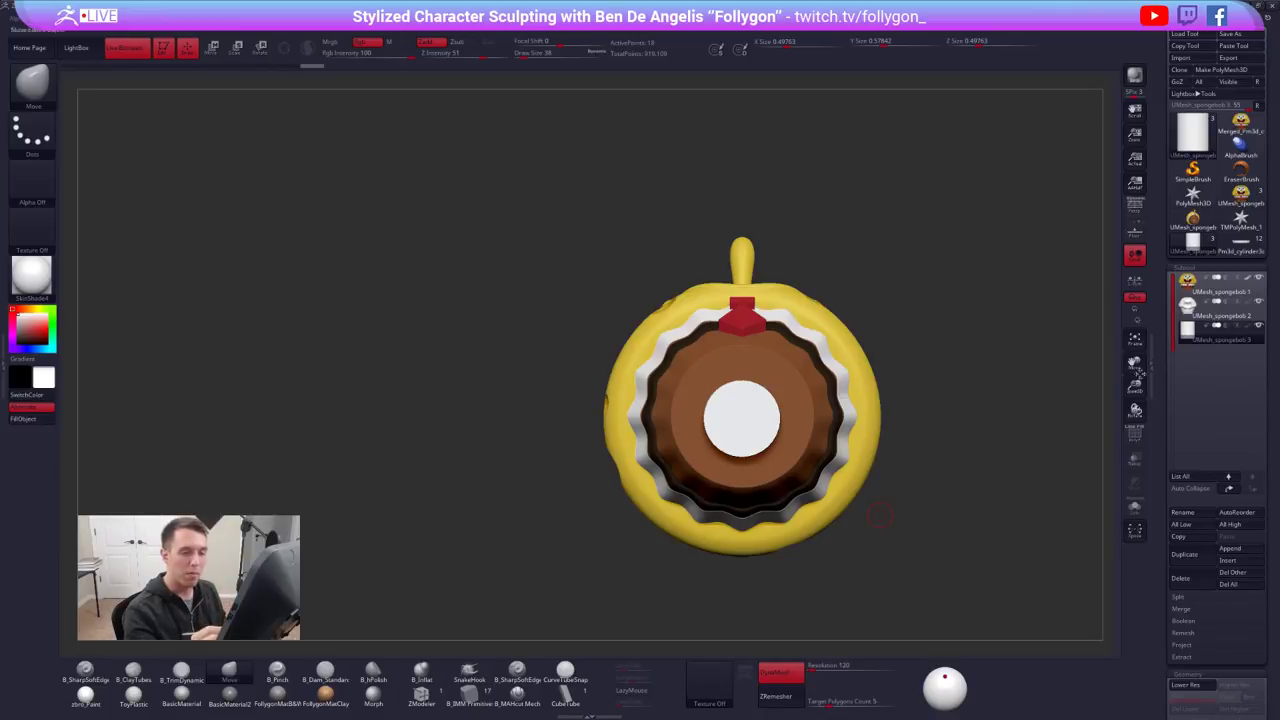
pyautogui.hotkey('shift', 'f')
pyautogui.hotkey('shift', 'f')
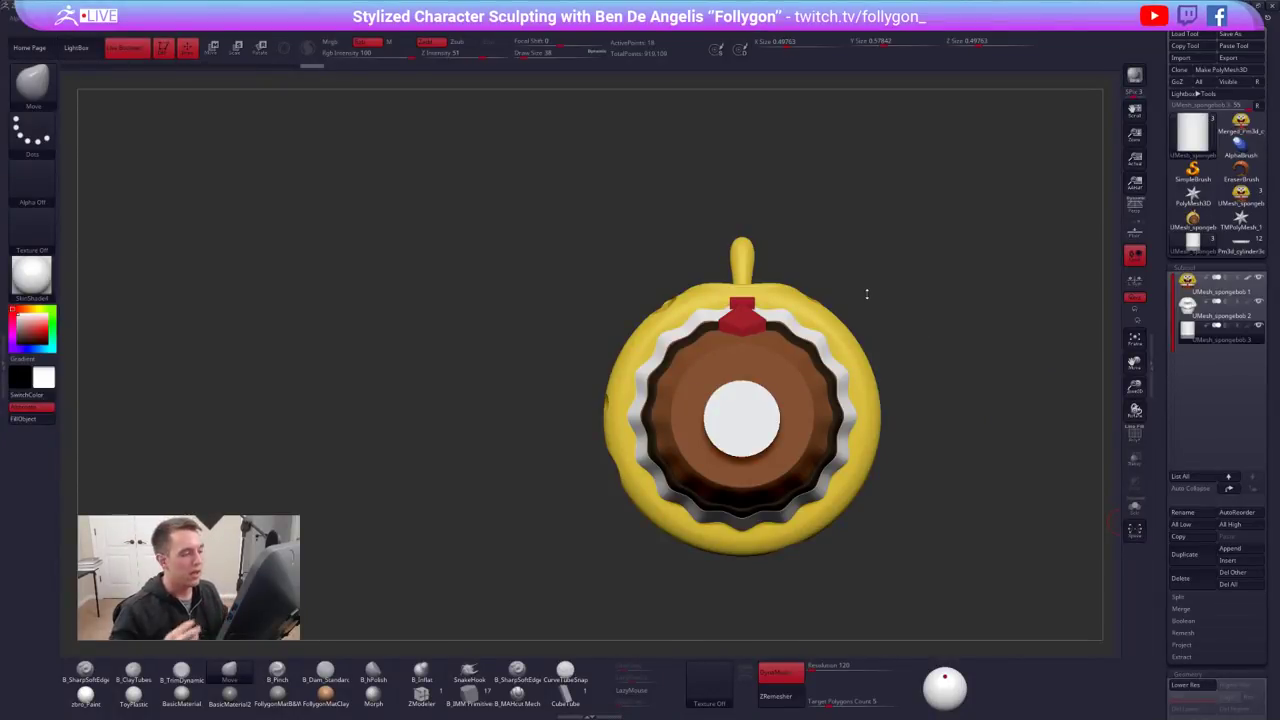
pyautogui.moveTo(750, 410); pyautogui.dragTo(776, 453, button='right')
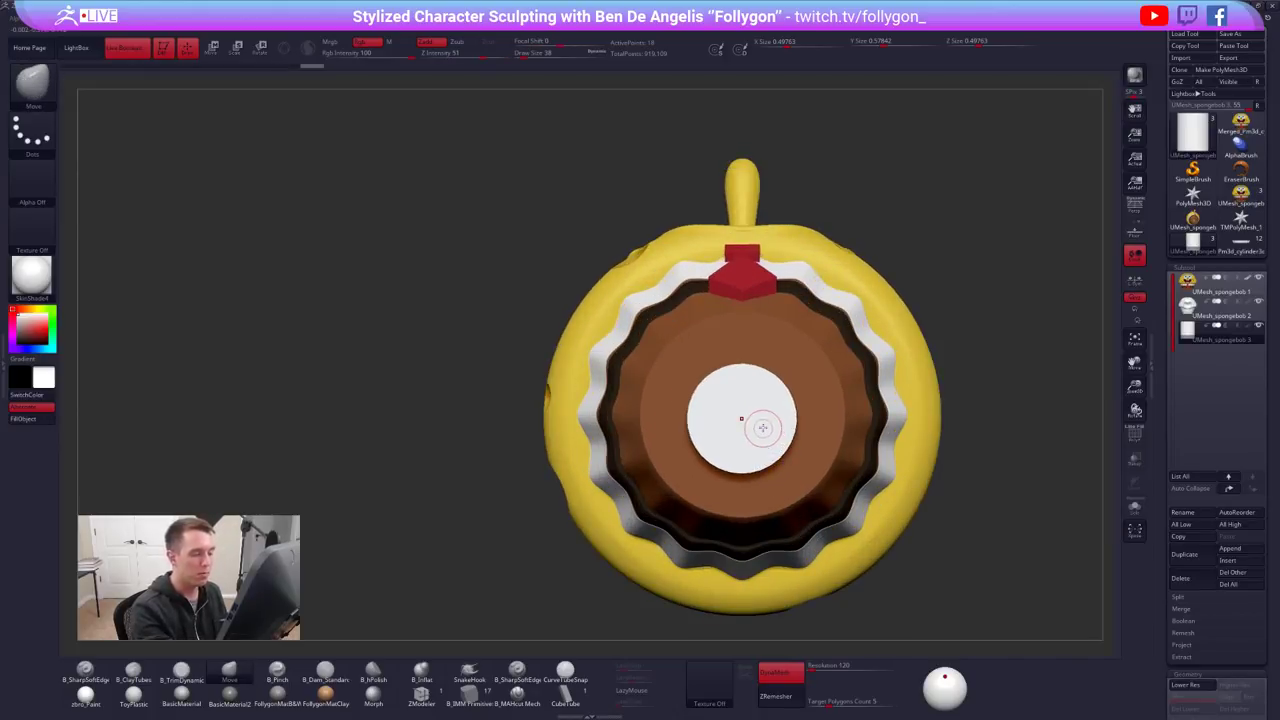
# Scale the cylinder up to an X size of about 0.55 and shift it slightly toward the tie side of the base
pyautogui.press('e')
pyautogui.keyDown('shift'); pyautogui.moveTo(742, 419); pyautogui.dragTo(900, 419); pyautogui.keyUp('shift')
pyautogui.press('w')
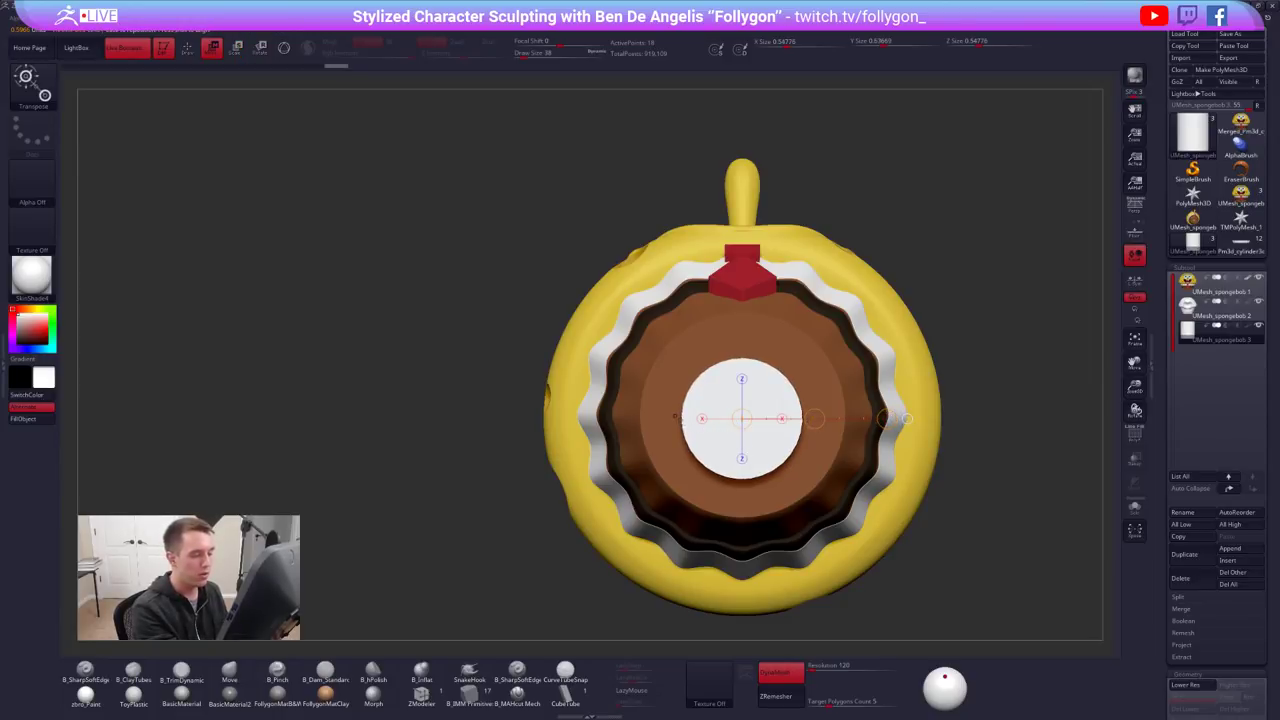
pyautogui.moveTo(681, 418); pyautogui.dragTo(761, 417)
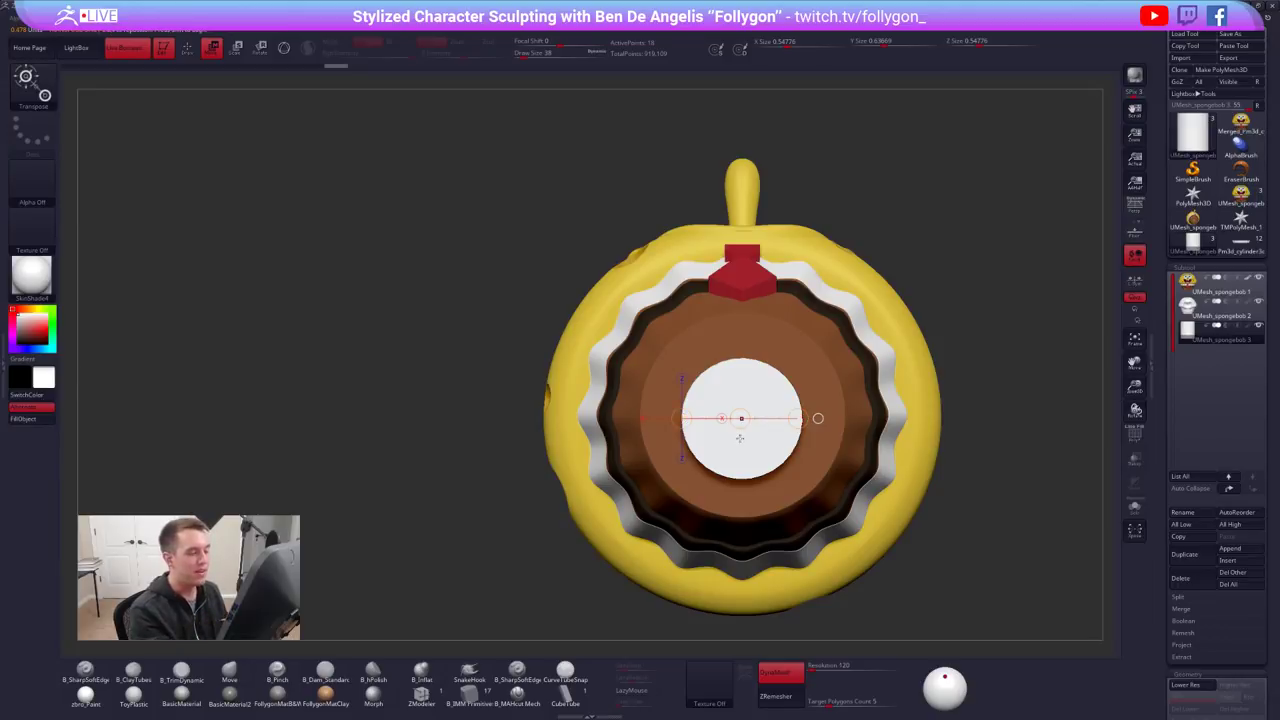
pyautogui.moveTo(747, 450)
pyautogui.mouseDown()
pyautogui.moveTo(747, 511)
pyautogui.moveTo(747, 450)
pyautogui.mouseUp()
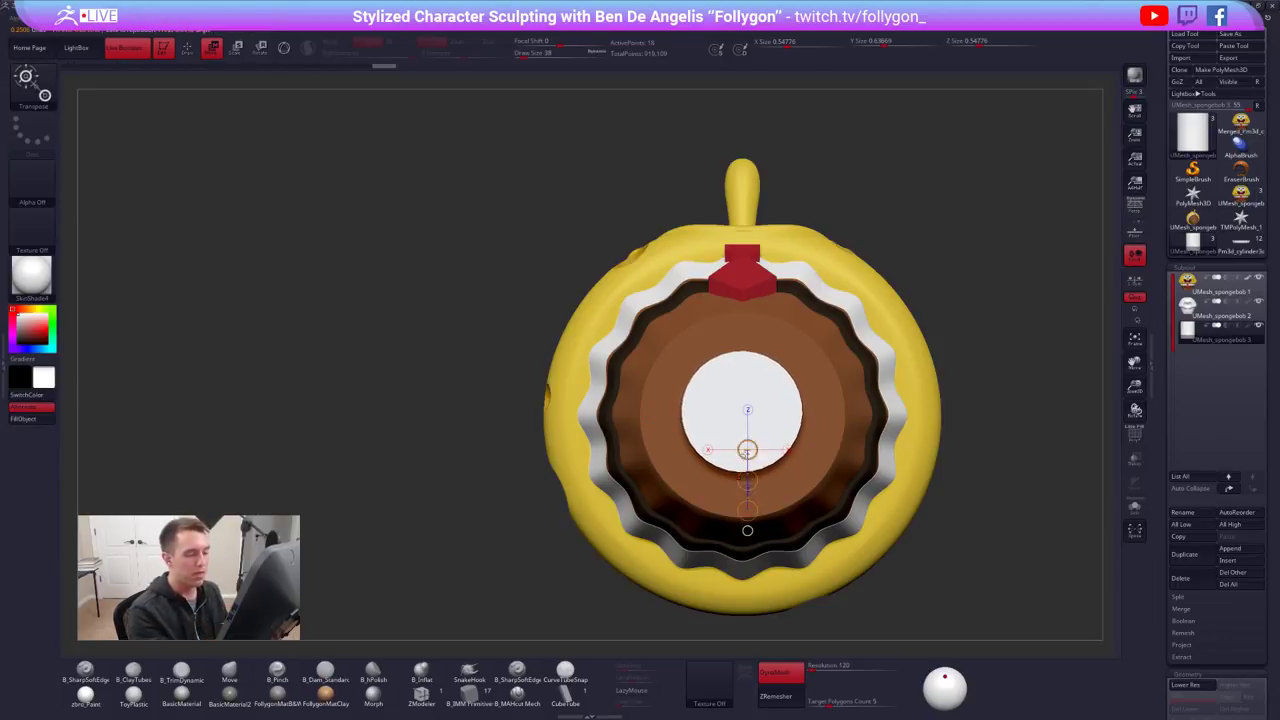
pyautogui.press('q')
pyautogui.keyDown('shift'); pyautogui.moveTo(815, 205); pyautogui.dragTo(815, 491); pyautogui.keyUp('shift')
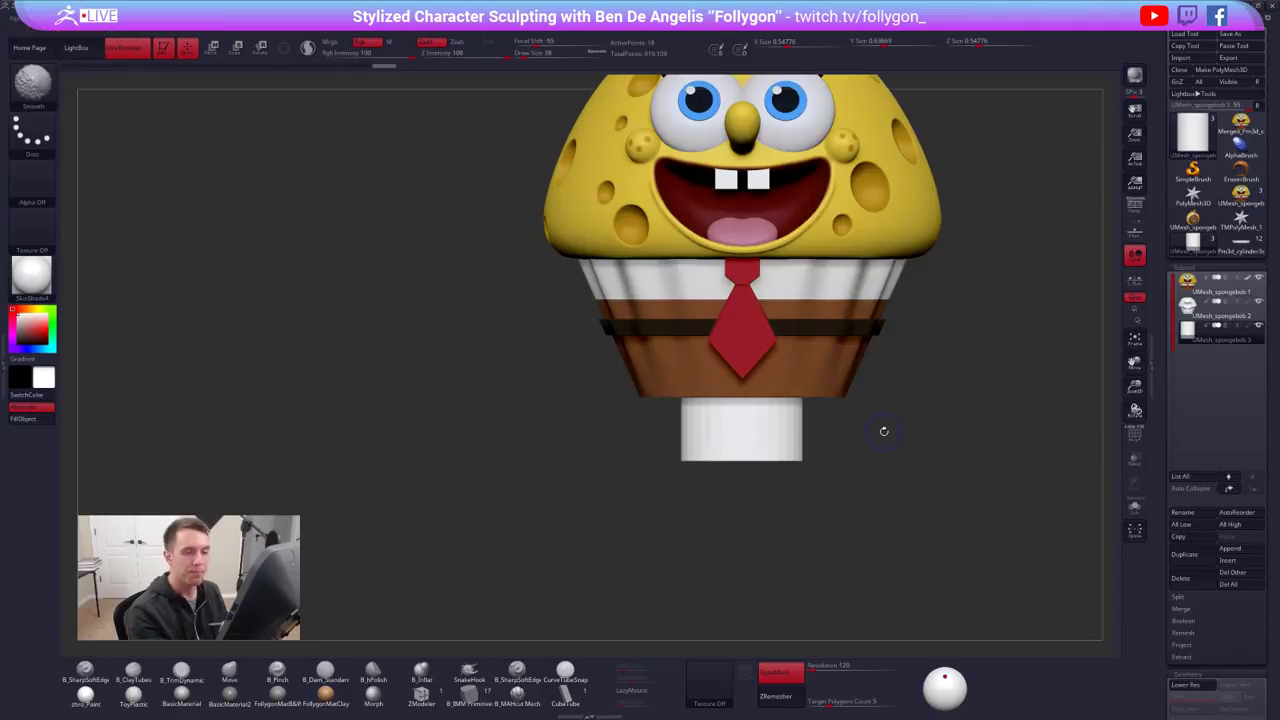
# Hide the painted original and make the inner volume the active subtool, leaving the cylinder visible below it
pyautogui.click(1193, 291)
pyautogui.click(1258, 278)
pyautogui.click(1197, 311)
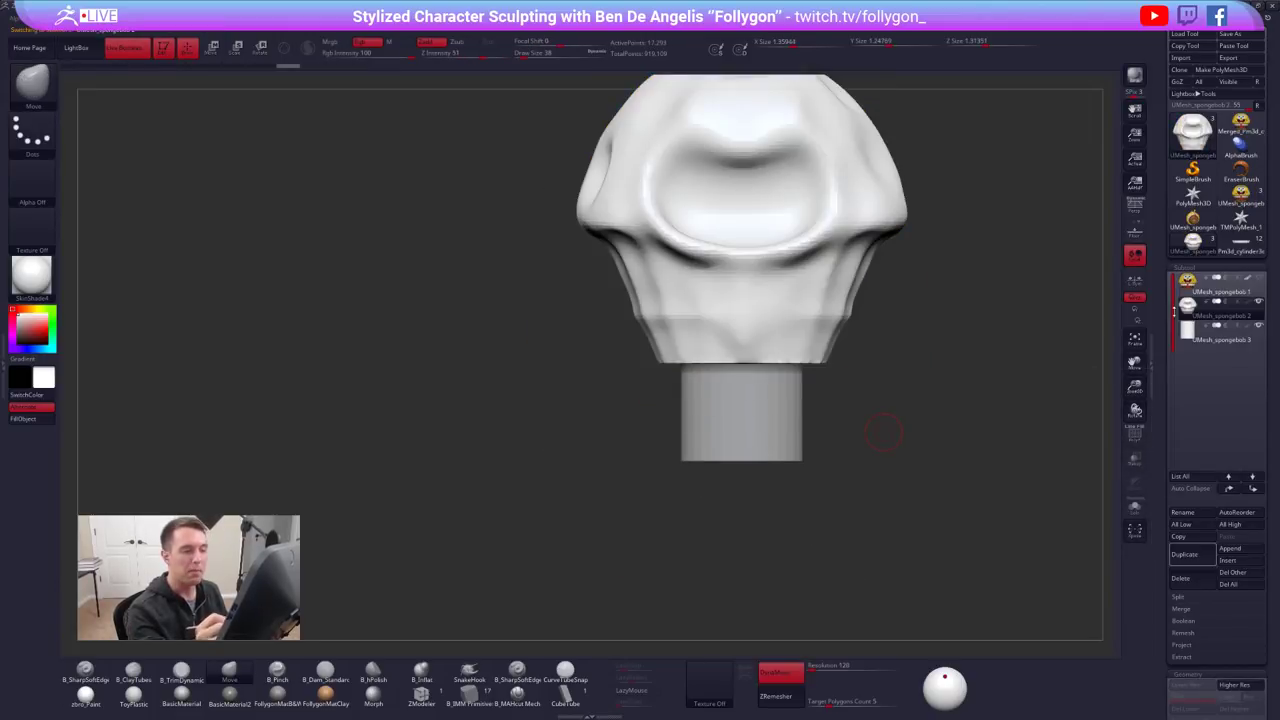
pyautogui.keyDown('alt'); pyautogui.moveTo(975, 450); pyautogui.dragTo(931, 444); pyautogui.keyUp('alt')
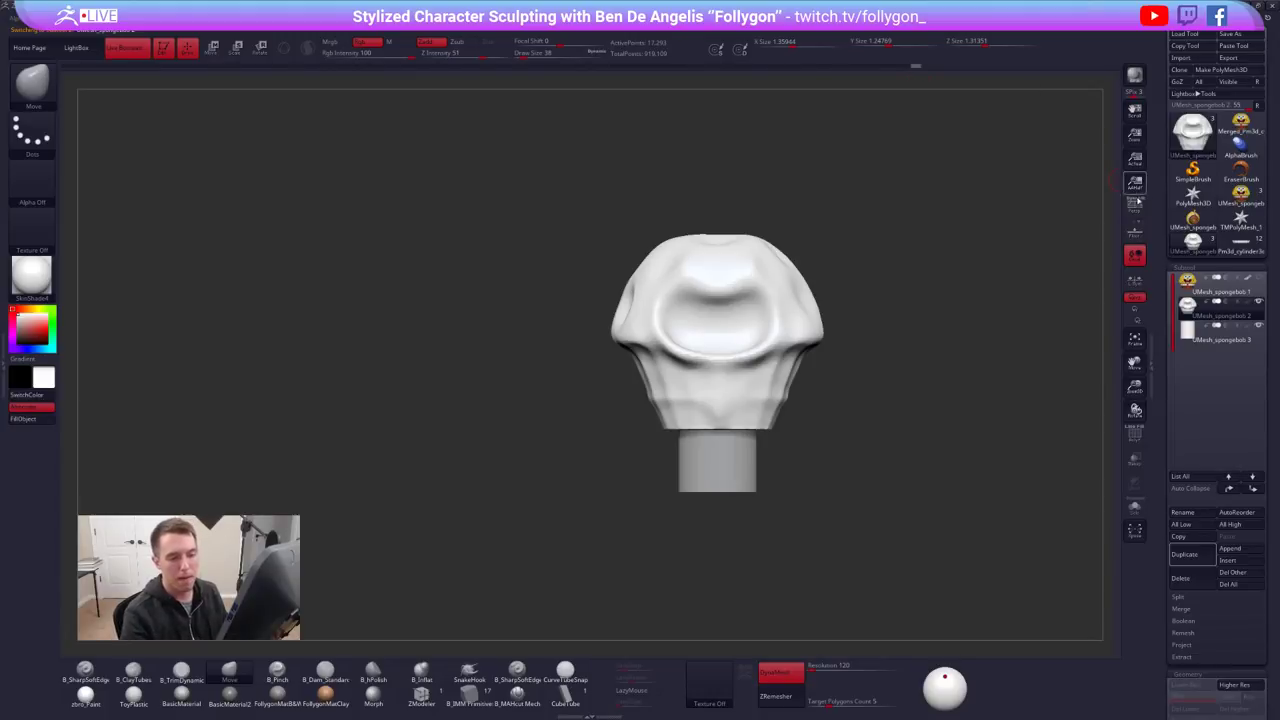
# Subdivide the escape-hole cylinder four times to round its sides
pyautogui.click(1200, 337)
pyautogui.hotkey('shift', 'd')
pyautogui.hotkey('ctrl', 'd')
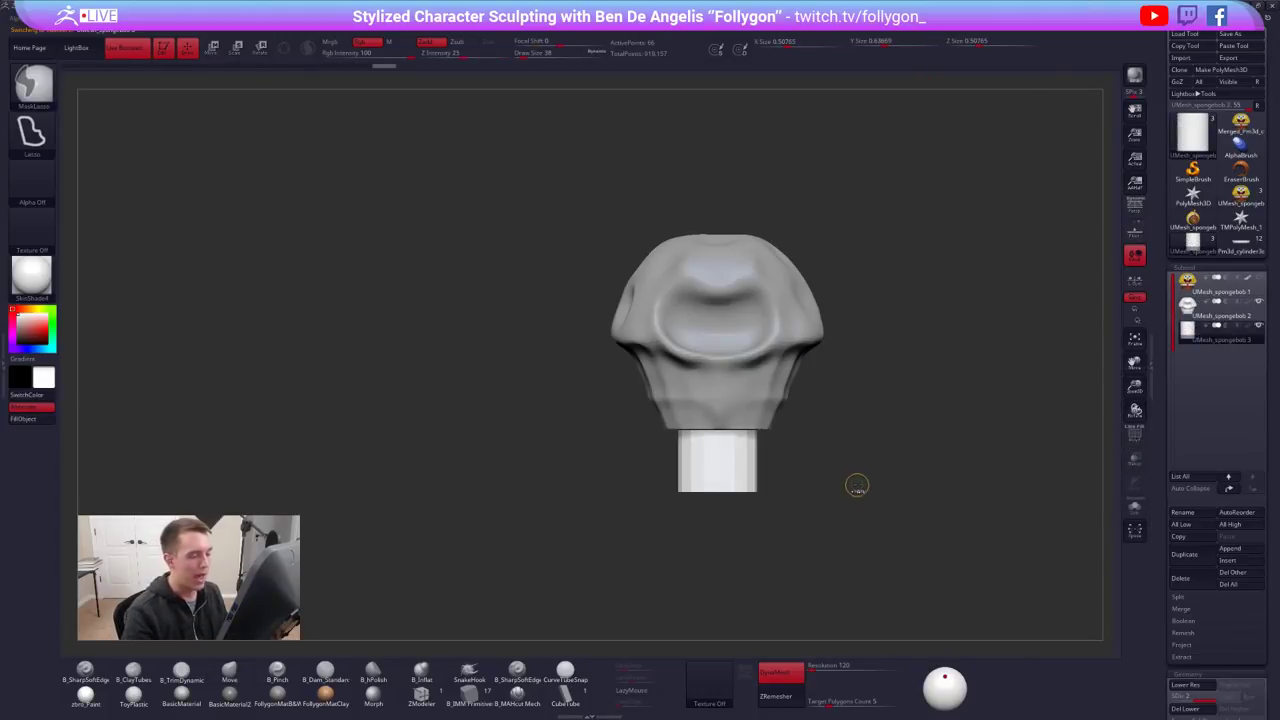
pyautogui.hotkey('ctrl', 'd')
pyautogui.hotkey('ctrl', 'd')
pyautogui.hotkey('ctrl', 'd')
pyautogui.moveTo(776, 488); pyautogui.dragTo(752, 462)
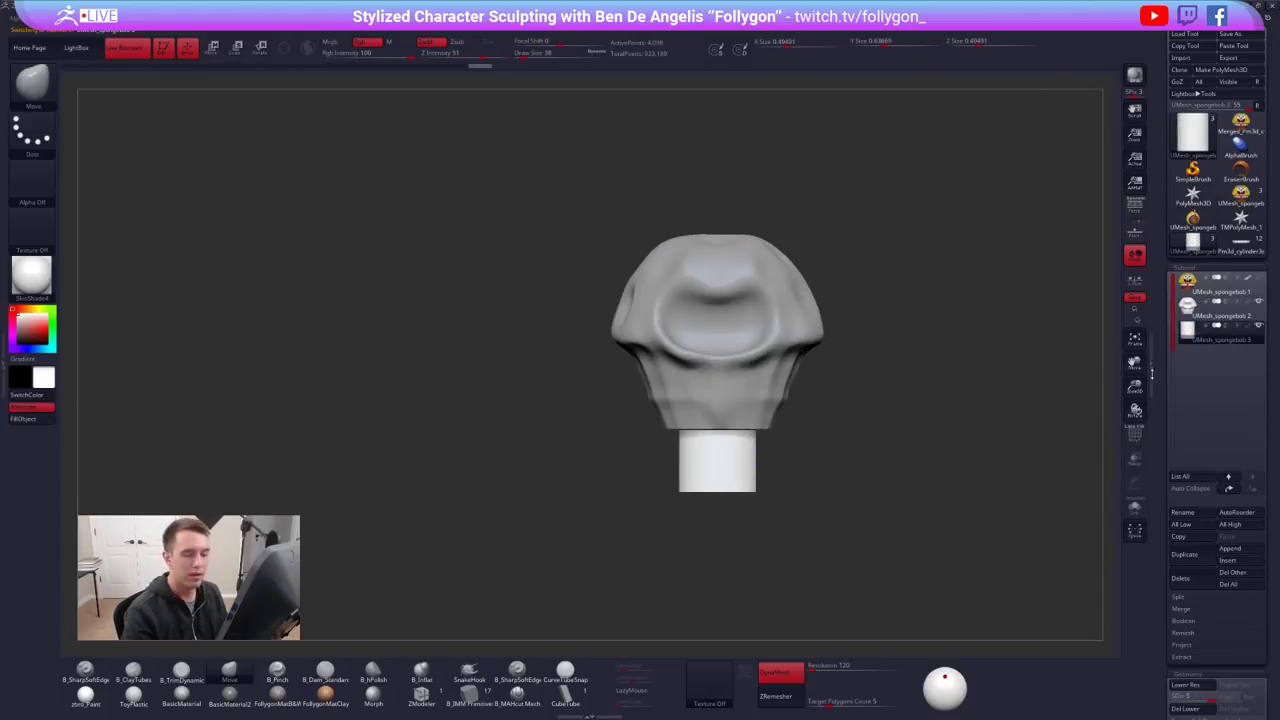
# Merge the inner volume down with the cylinder and fuse them into one mesh with DynaMesh
pyautogui.click(1203, 312)
pyautogui.press('space')
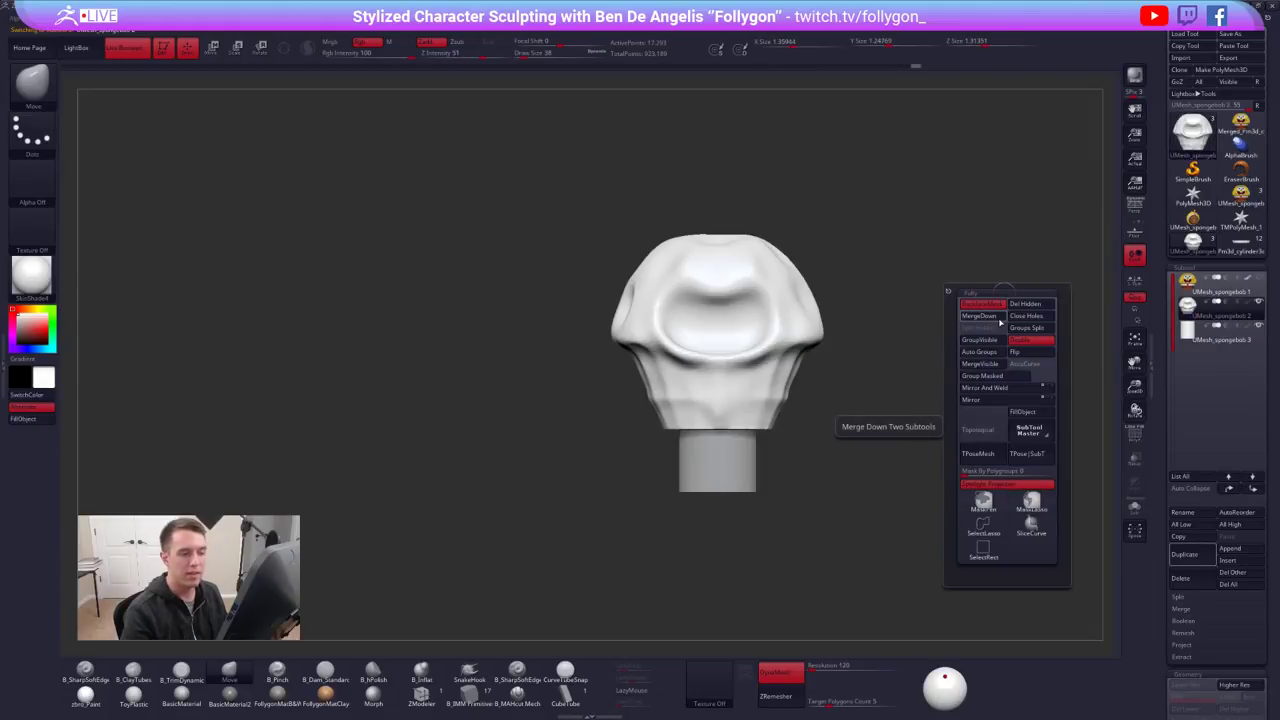
pyautogui.click(999, 319)
pyautogui.click(960, 342)
pyautogui.press('ctrl')
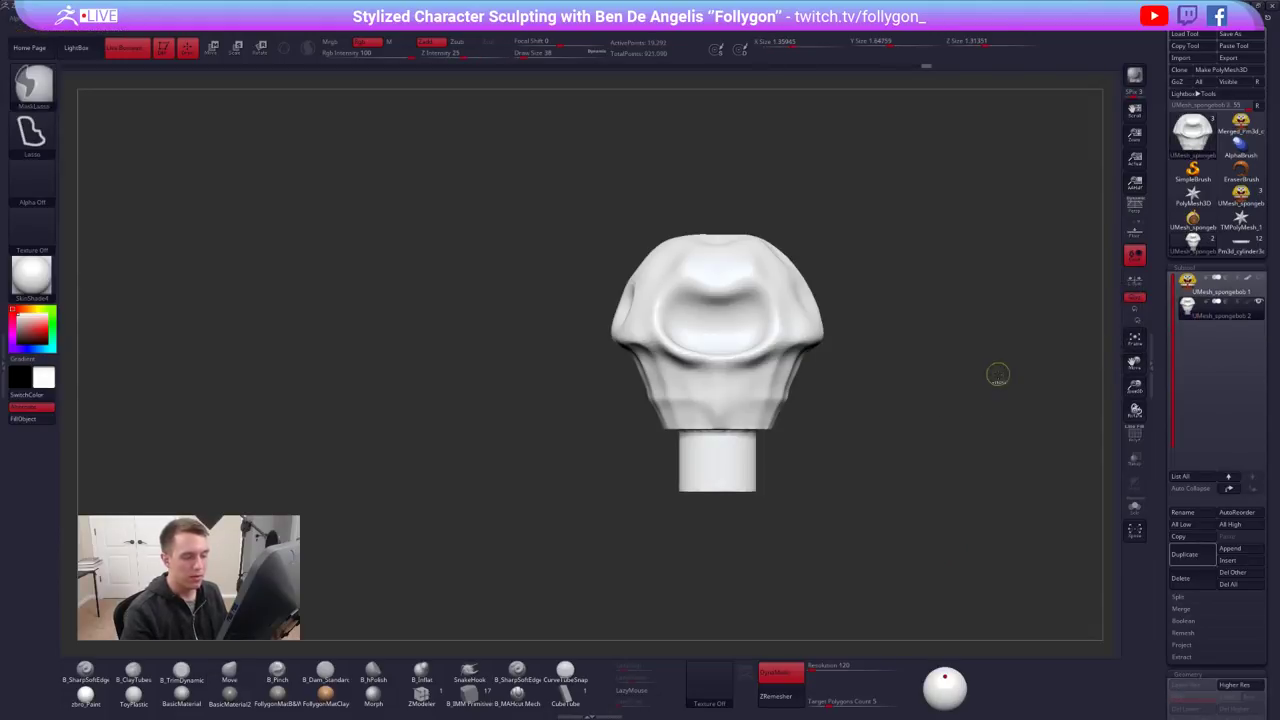
pyautogui.moveTo(807, 440); pyautogui.dragTo(808, 386)
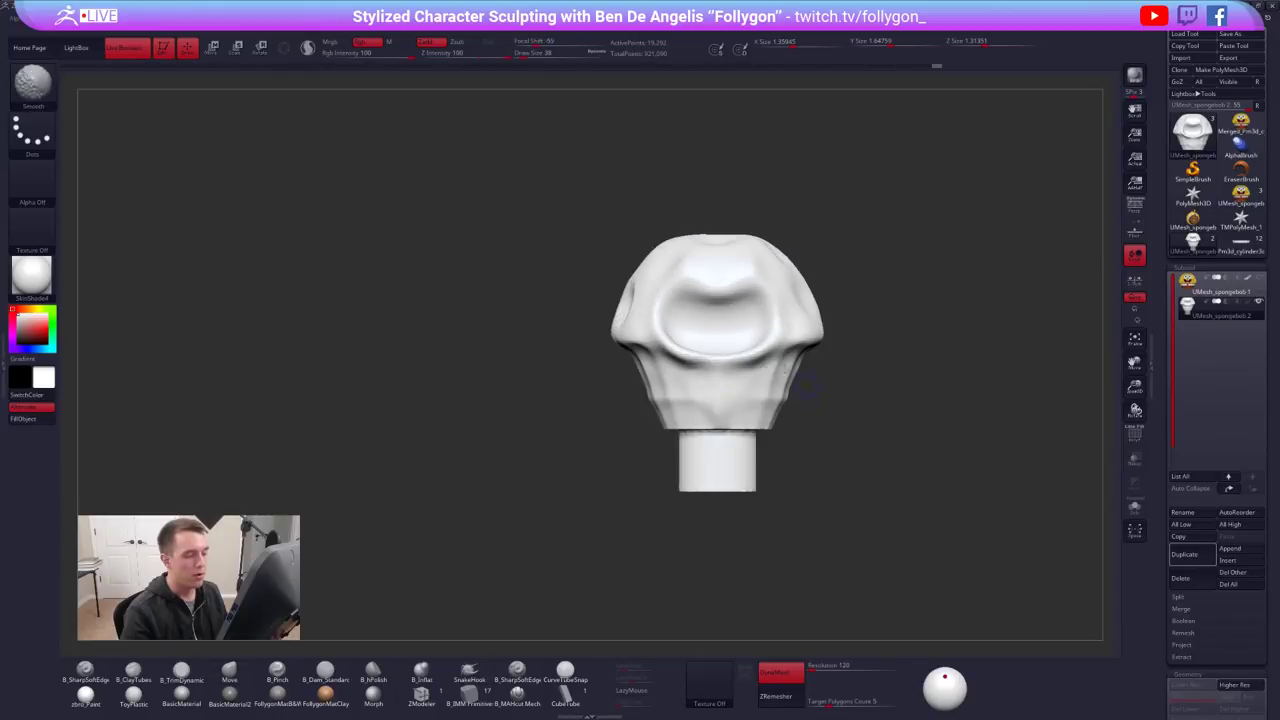
pyautogui.keyDown('ctrl'); pyautogui.moveTo(788, 438); pyautogui.dragTo(812, 432); pyautogui.keyUp('ctrl')
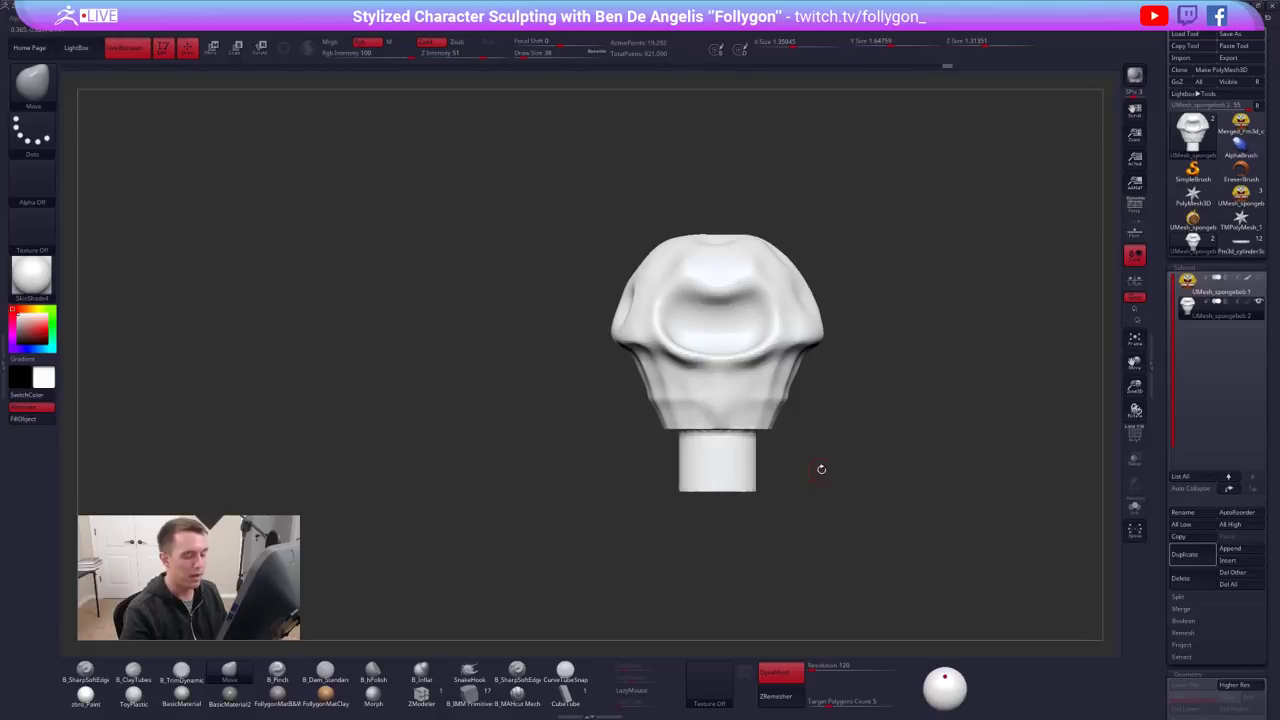
# Switch off DynaMesh on the merged volume, retopologize it with ZRemesher, and subdivide it three times
pyautogui.click(778, 676)
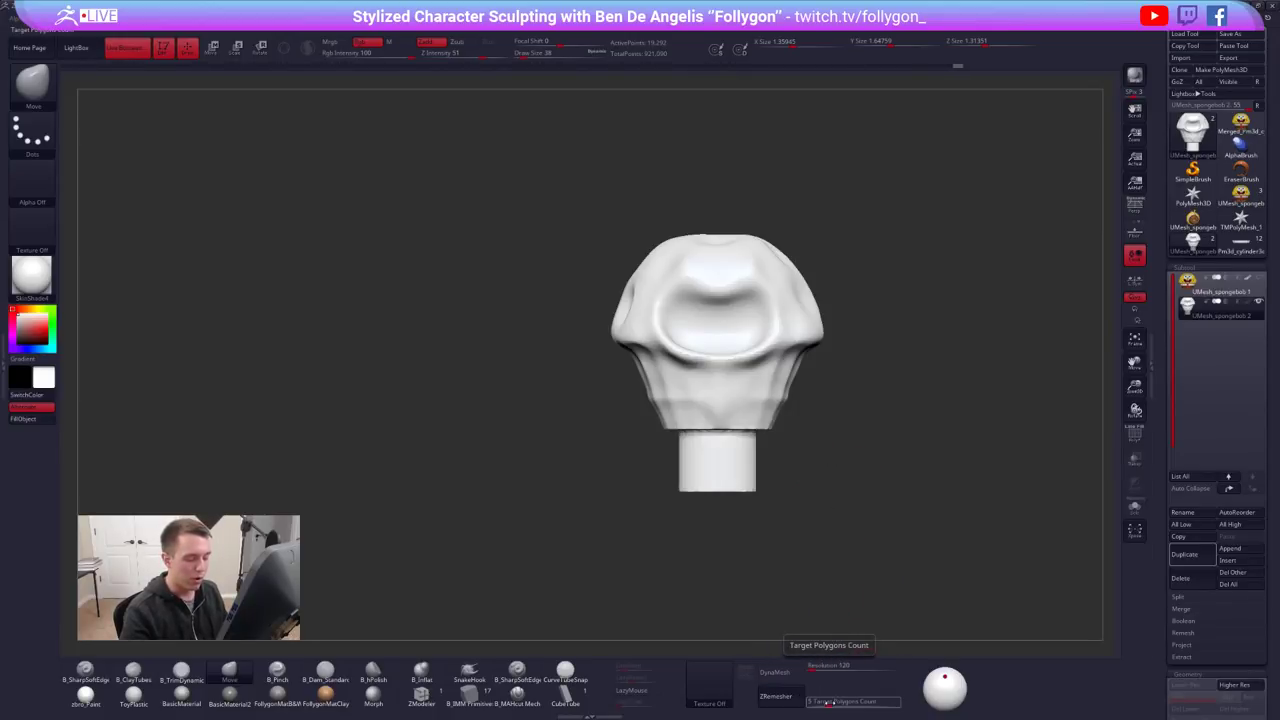
pyautogui.click(777, 696)
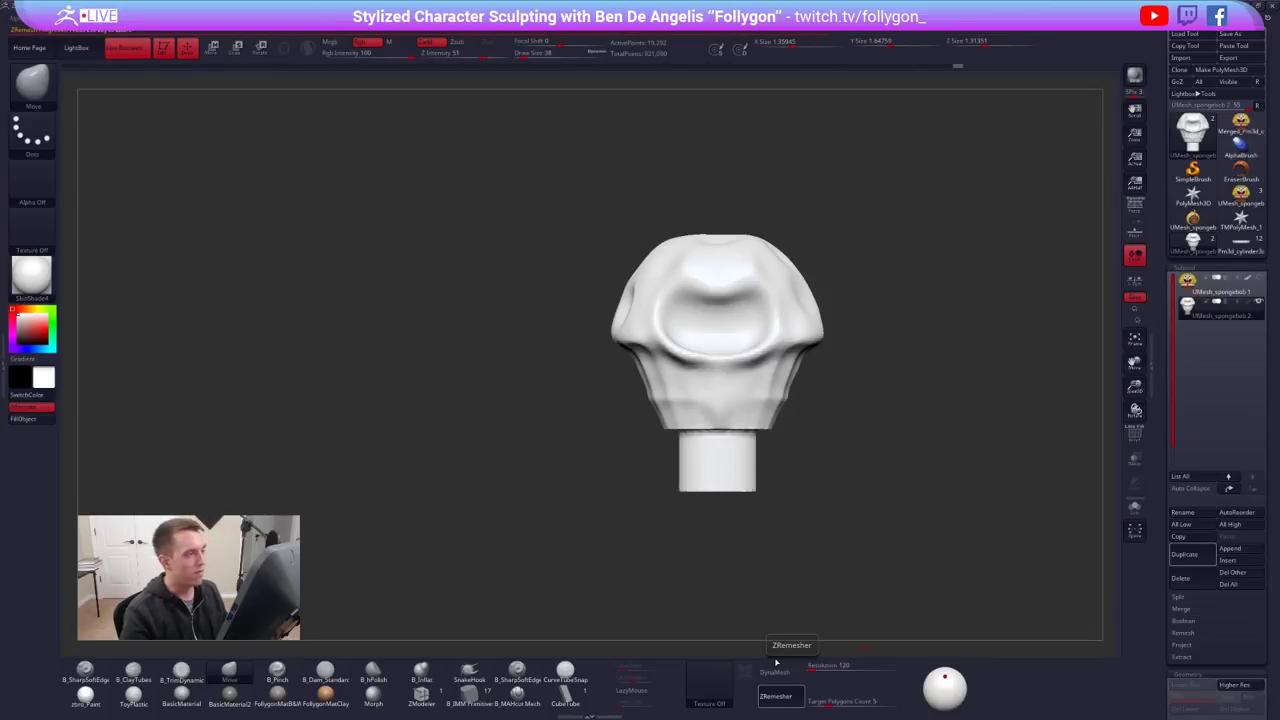
pyautogui.moveTo(767, 412)
pyautogui.mouseDown(button='right')
pyautogui.moveTo(794, 404)
pyautogui.moveTo(715, 422)
pyautogui.mouseUp(button='right')
pyautogui.hotkey('shift', 'f')
pyautogui.hotkey('shift', 'f')
pyautogui.hotkey('ctrl', 'd')
pyautogui.hotkey('ctrl', 'd')
pyautogui.hotkey('ctrl', 'd')
pyautogui.moveTo(715, 422)
pyautogui.keyDown('ctrl'); pyautogui.mouseDown(button='right')
pyautogui.moveTo(760, 423)
pyautogui.moveTo(746, 448)
pyautogui.mouseUp(button='right'); pyautogui.keyUp('ctrl')
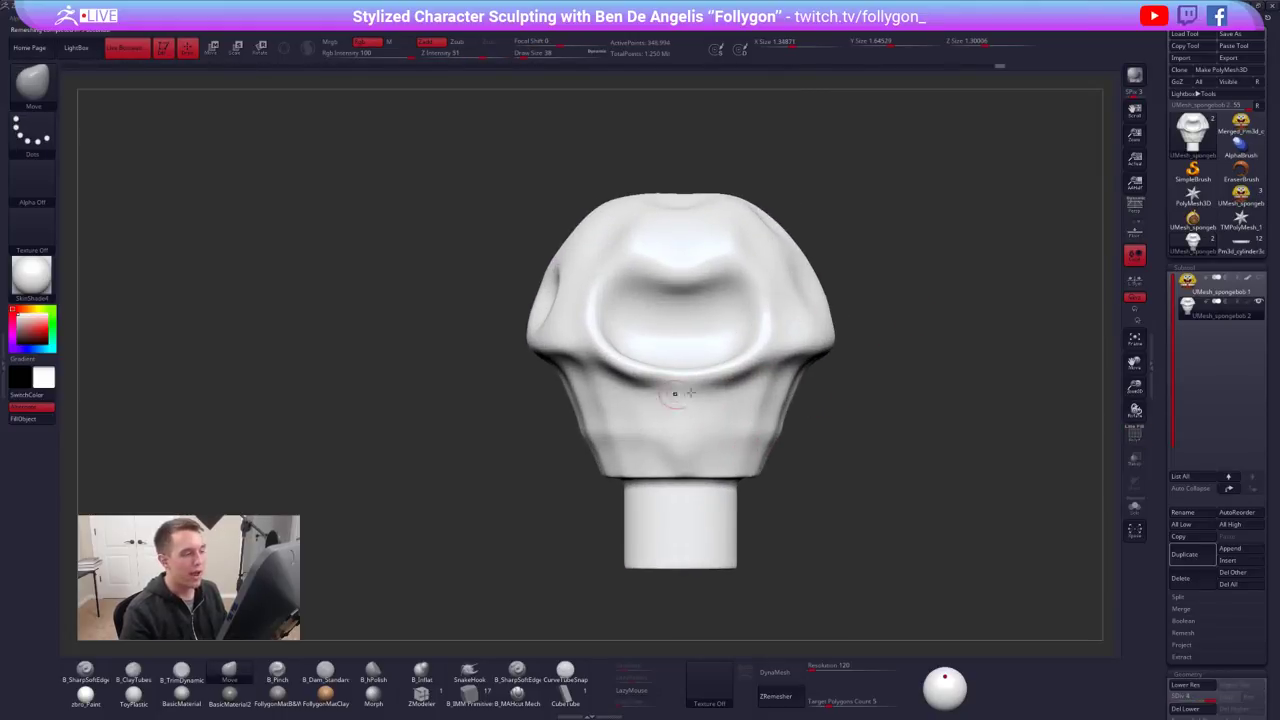
# Pre-process the merged volume in Decimation Master and decimate it to 5%
pyautogui.click(3, 365)
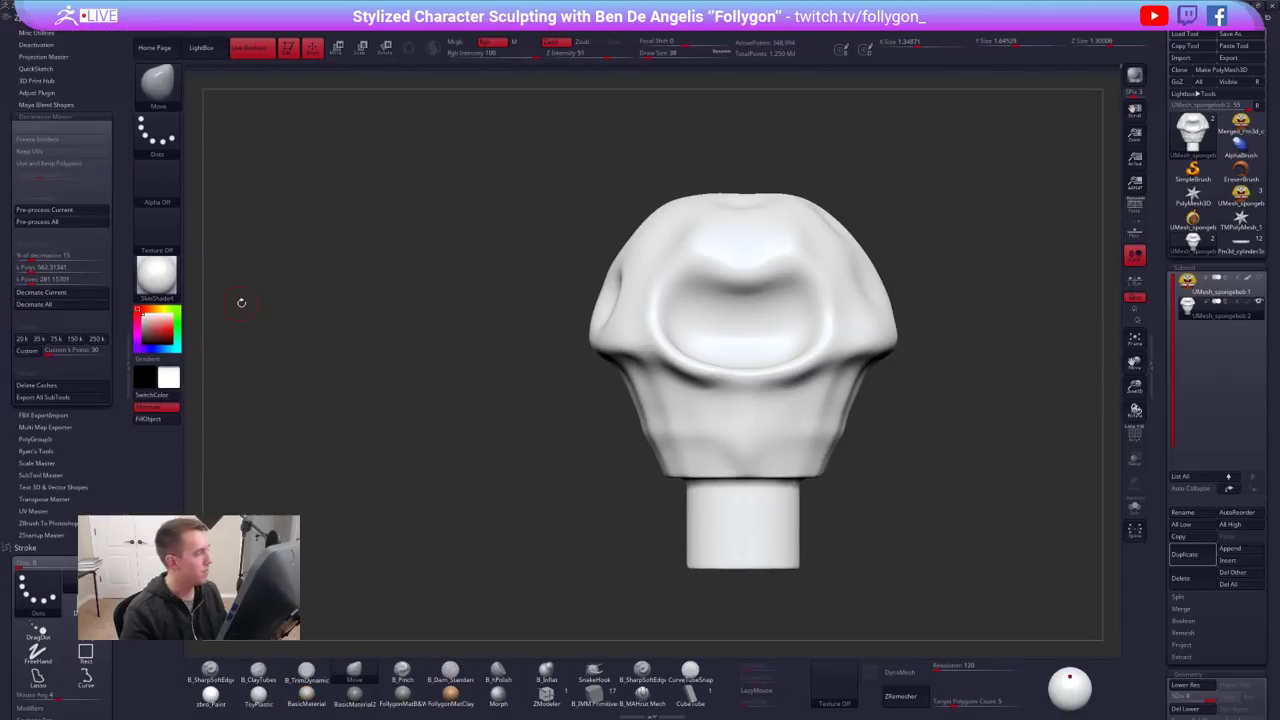
pyautogui.click(66, 210)
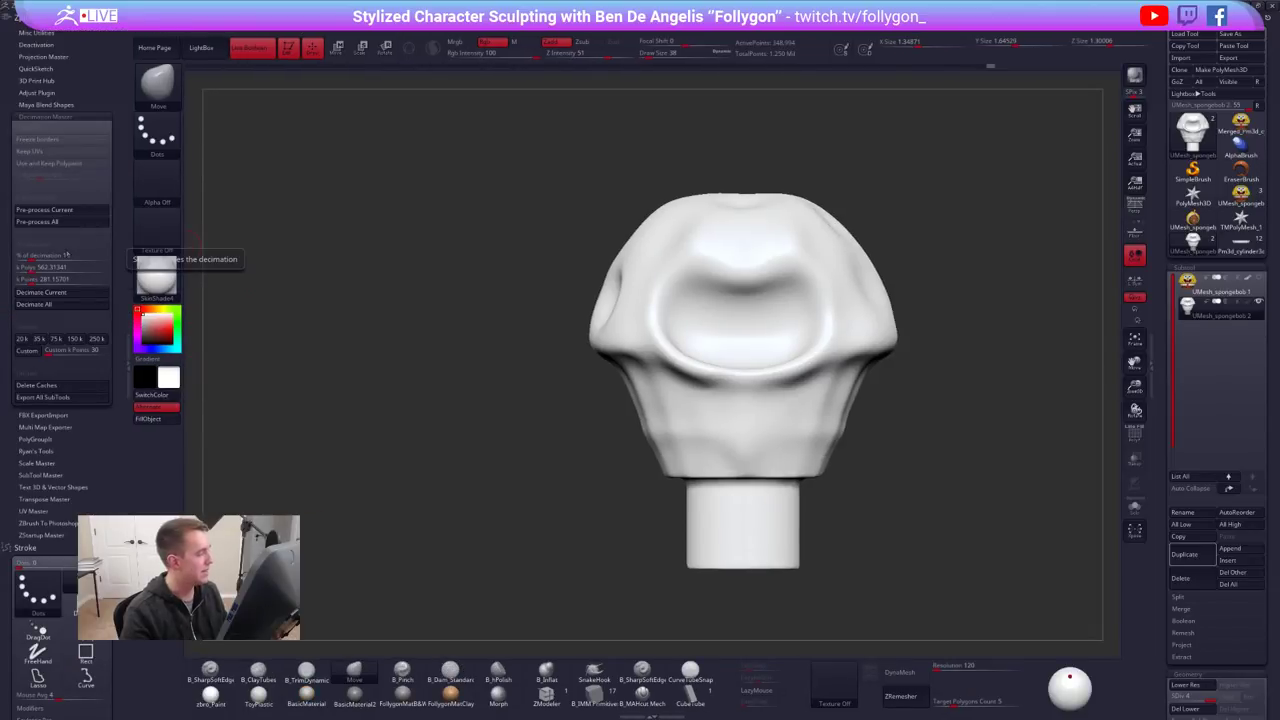
pyautogui.write('5')
pyautogui.press('Return')
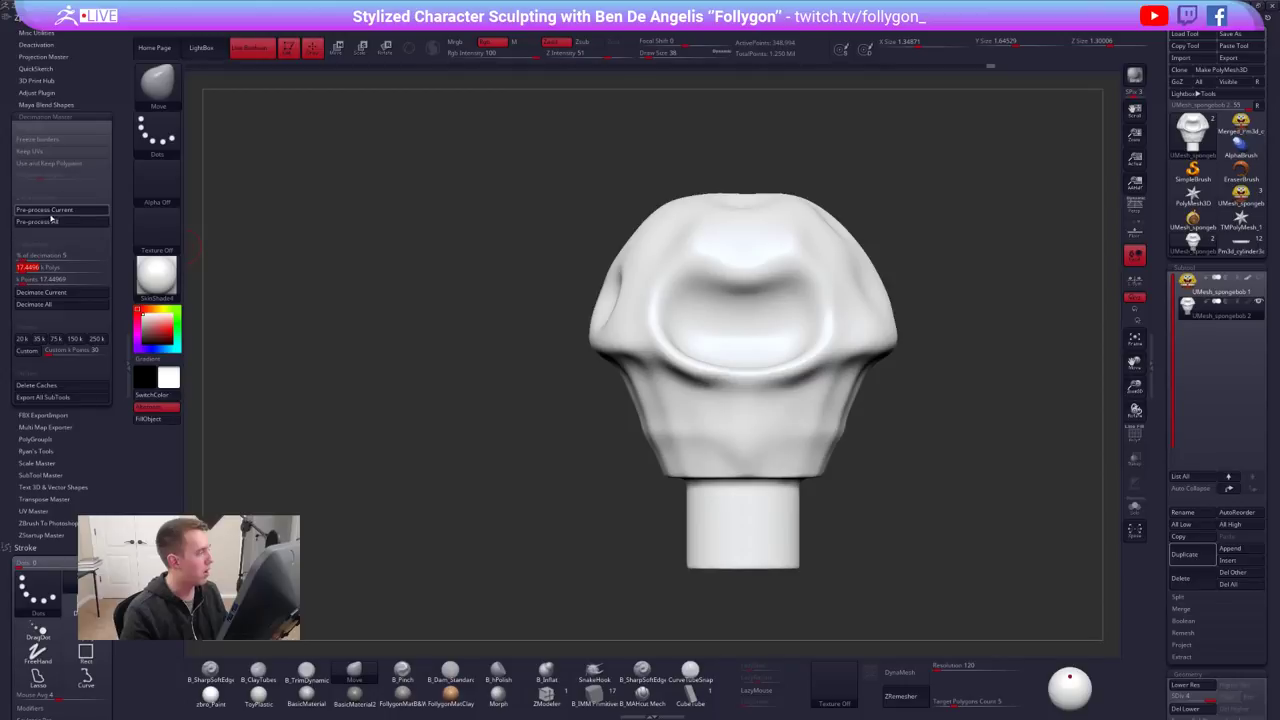
pyautogui.click(44, 212)
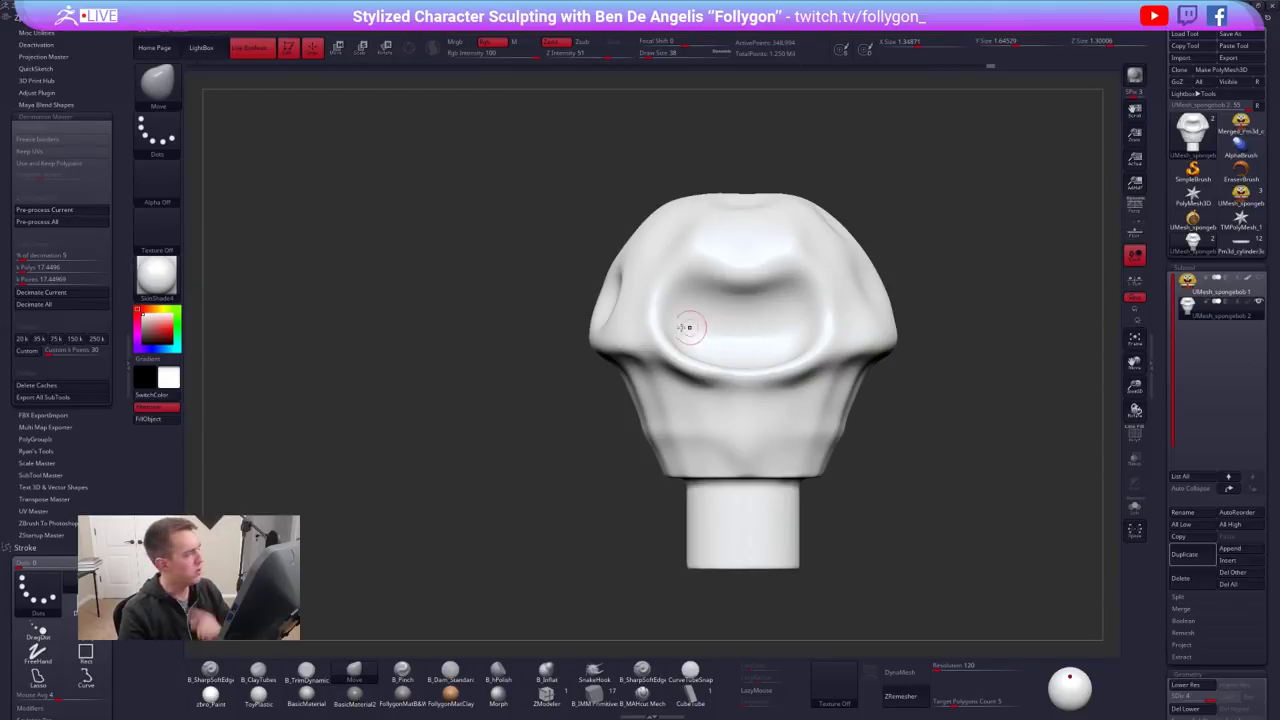
pyautogui.click(86, 298)
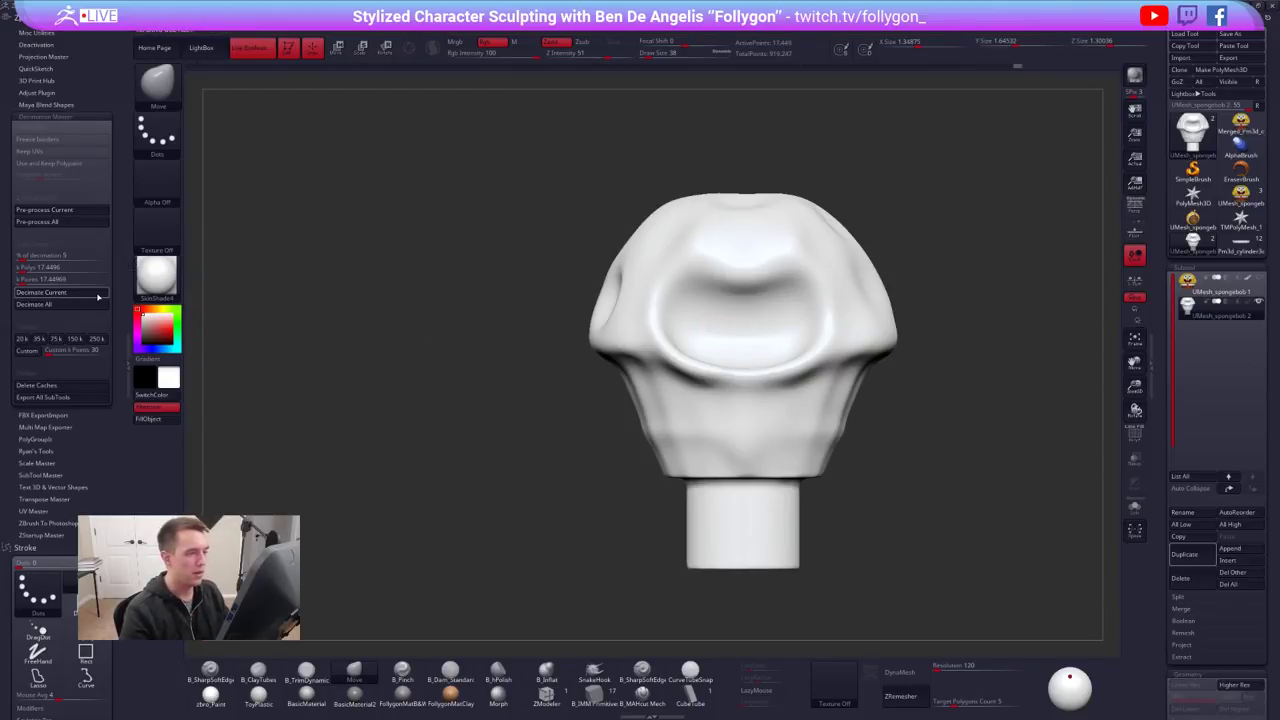
pyautogui.hotkey('shift', 'f')
pyautogui.hotkey('shift', 'f')
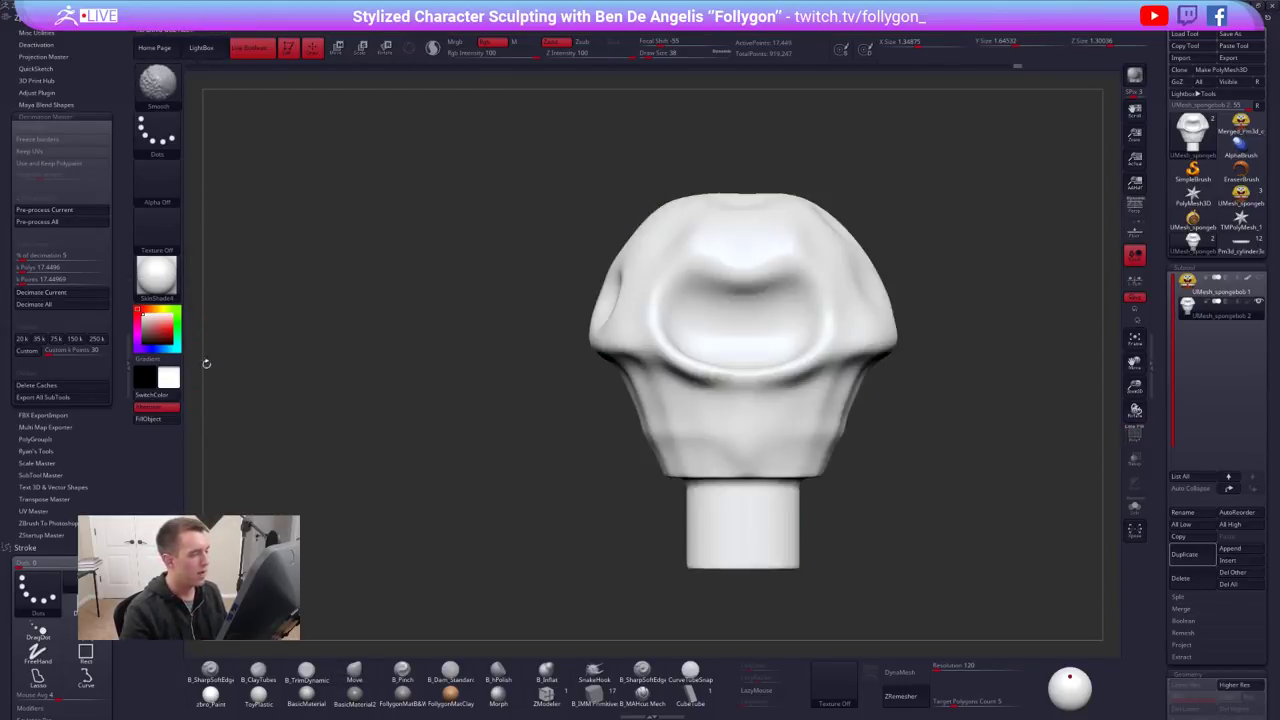
pyautogui.click(127, 364)
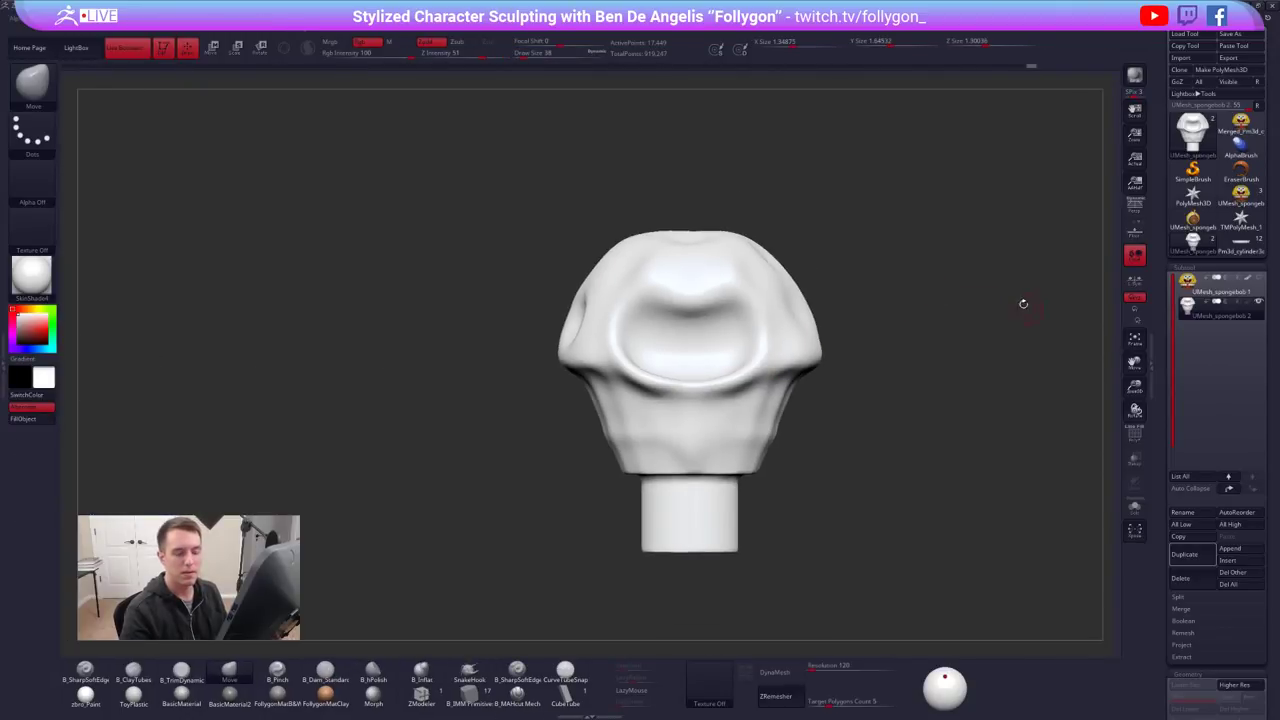
# Show the painted original again, set the merged volume to subtract from it, and view the hole from below in perspective
pyautogui.click(1190, 292)
pyautogui.click(1188, 290)
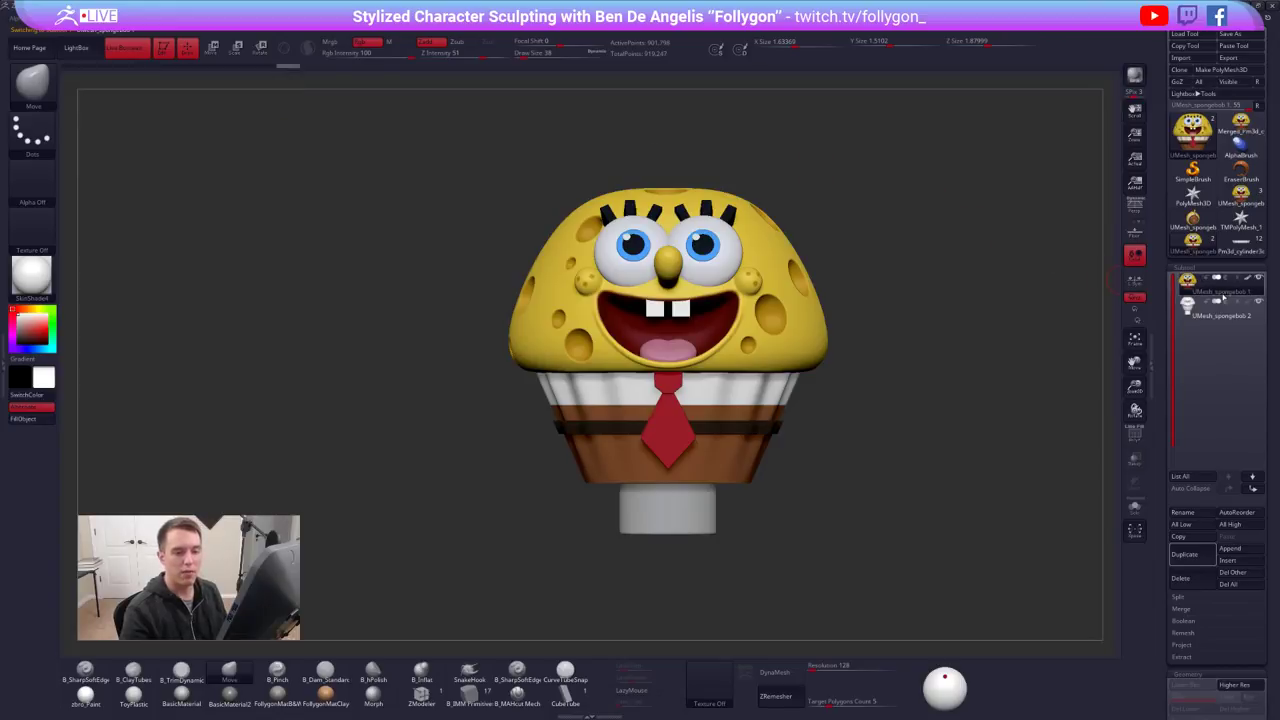
pyautogui.moveTo(1222, 305)
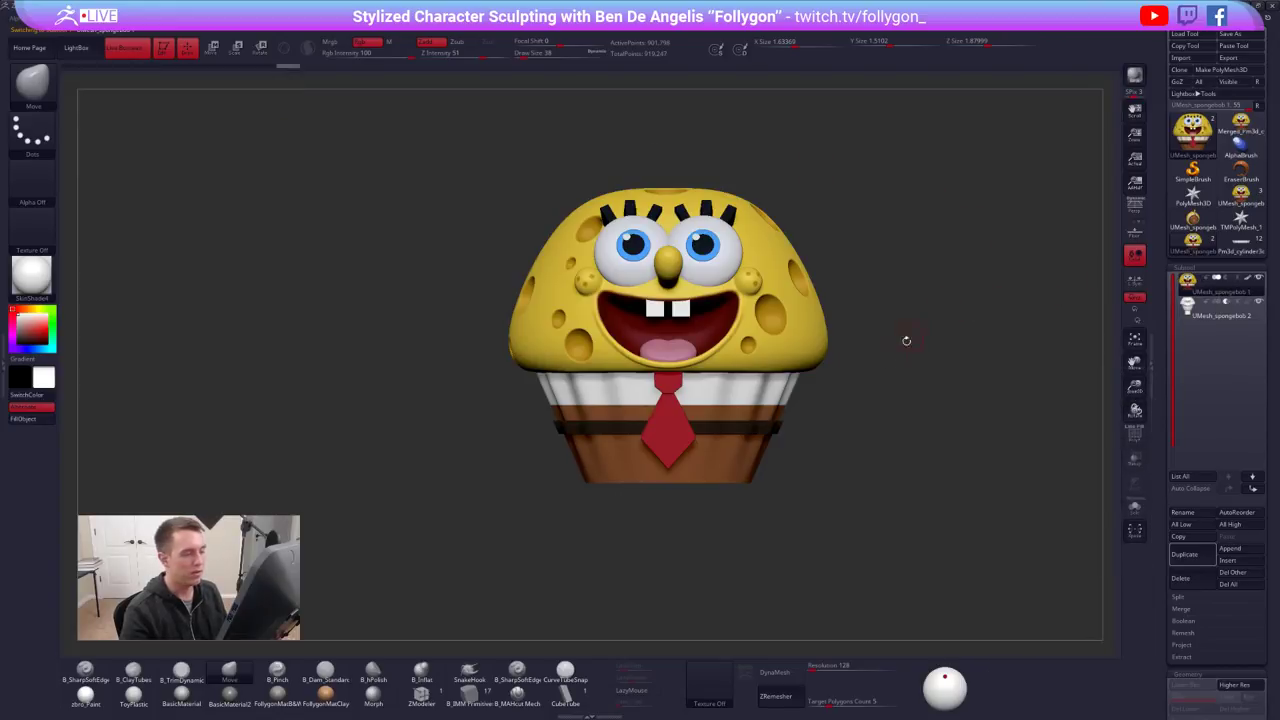
pyautogui.moveTo(875, 397); pyautogui.dragTo(878, 330)
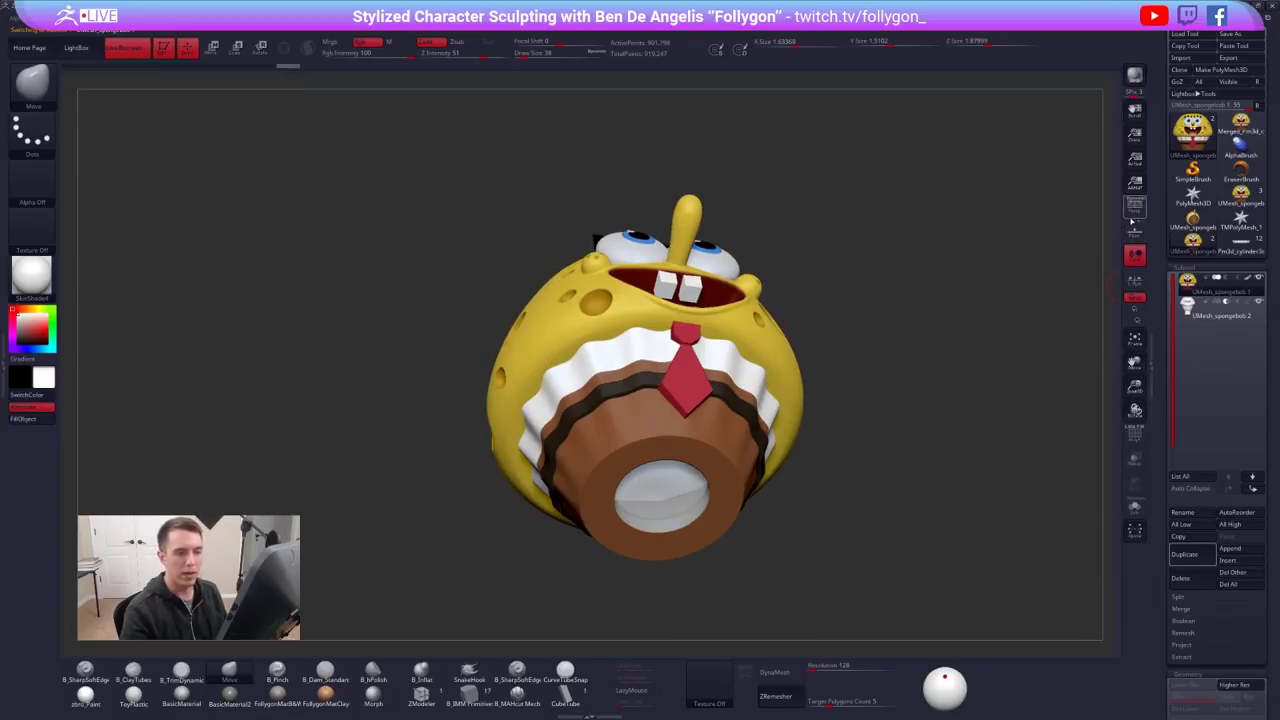
pyautogui.click(1134, 206)
pyautogui.keyDown('alt'); pyautogui.moveTo(874, 410); pyautogui.dragTo(974, 297); pyautogui.keyUp('alt')
# Fill the subtracting volume with the brown of the cupcake base and check the cavity's color from below
pyautogui.click(1196, 316)
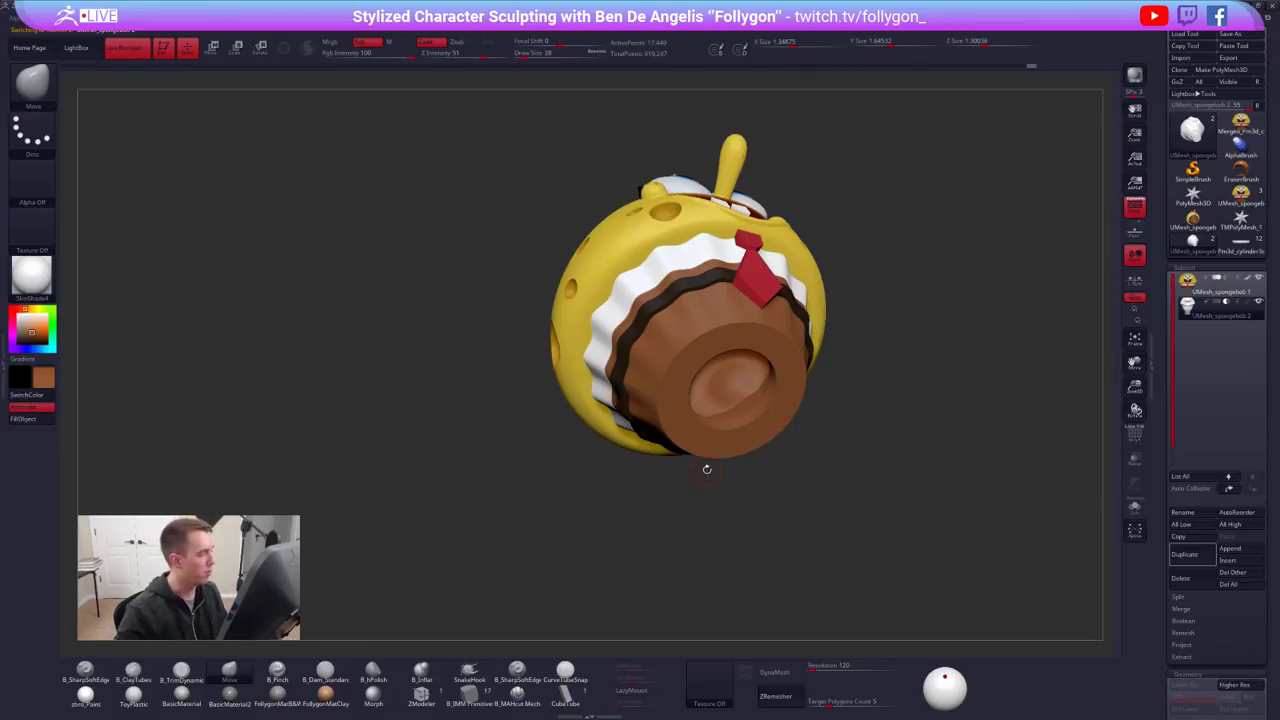
pyautogui.hotkey('alt', 's')
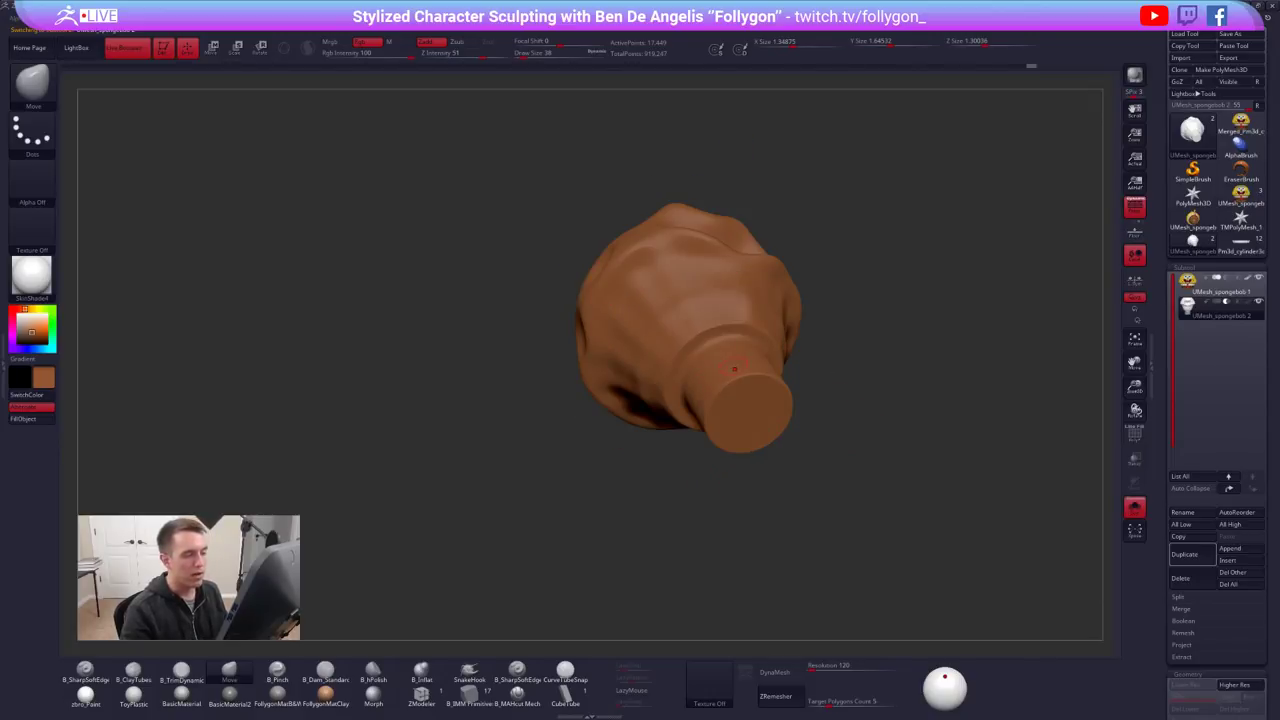
pyautogui.hotkey('alt', 's')
pyautogui.press('b')
pyautogui.press('s')
pyautogui.press('t')
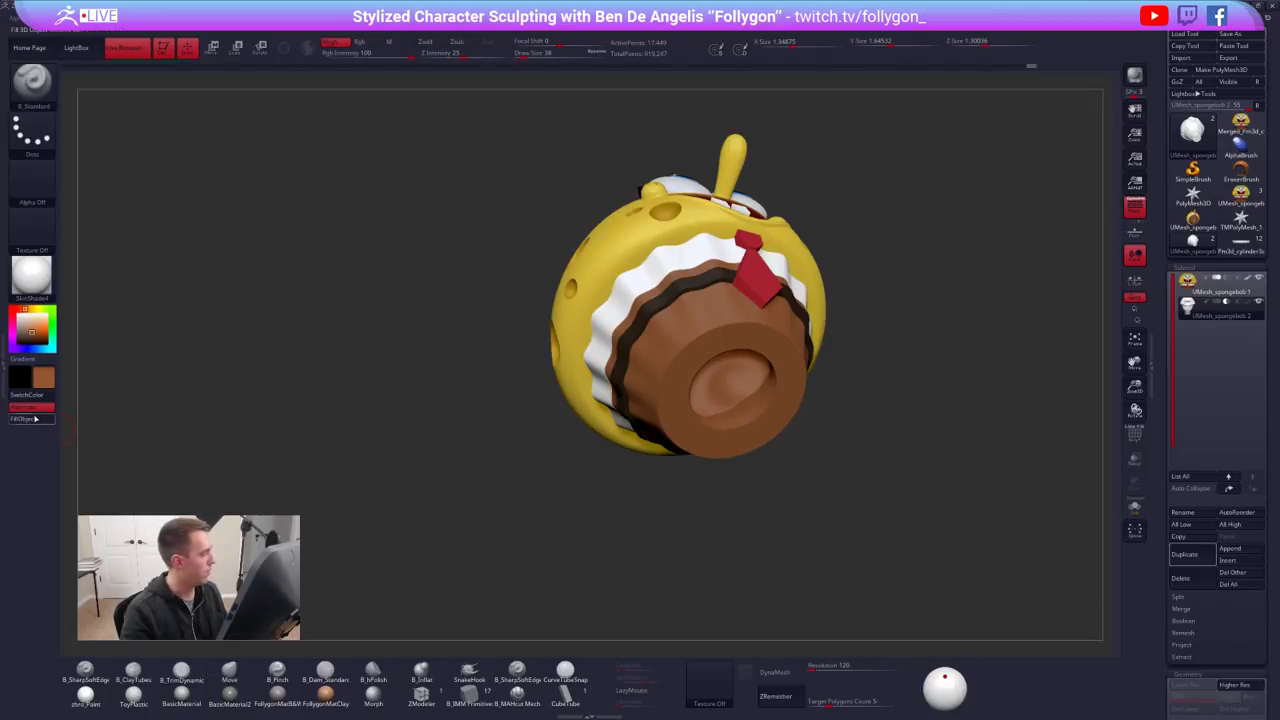
pyautogui.click(24, 419)
pyautogui.moveTo(818, 402); pyautogui.dragTo(805, 445)
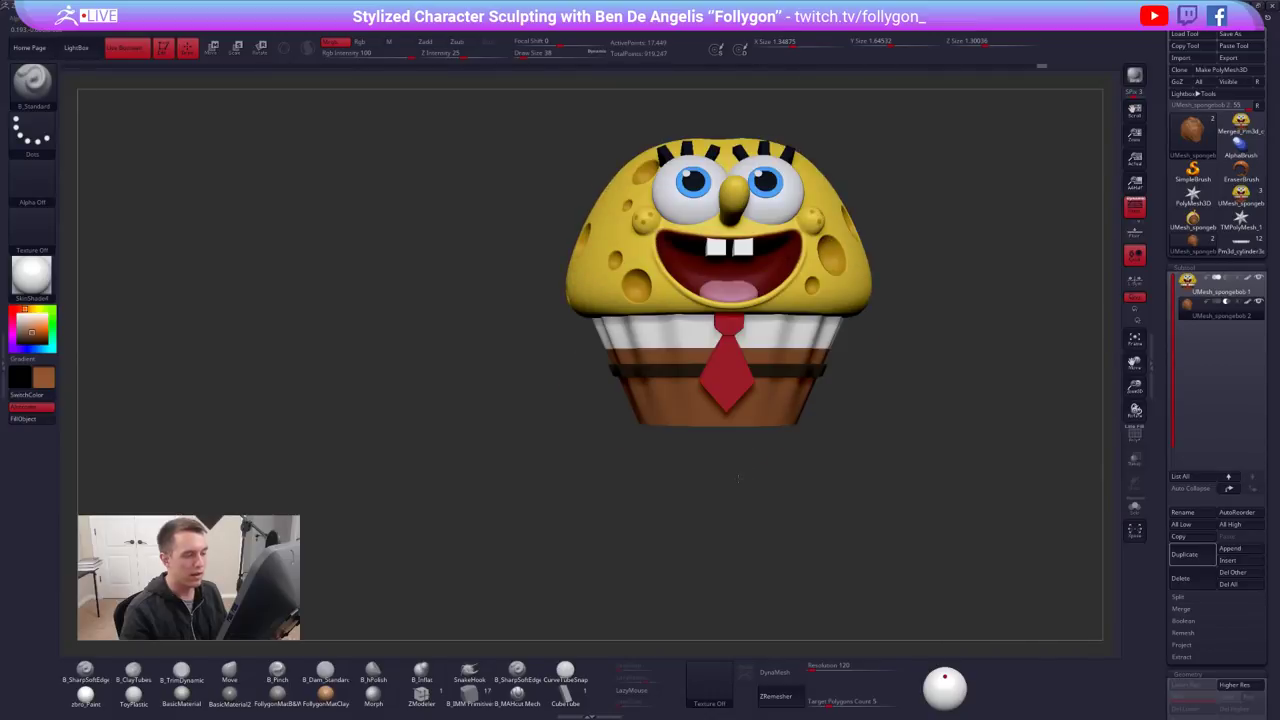
pyautogui.moveTo(728, 504); pyautogui.dragTo(745, 420)
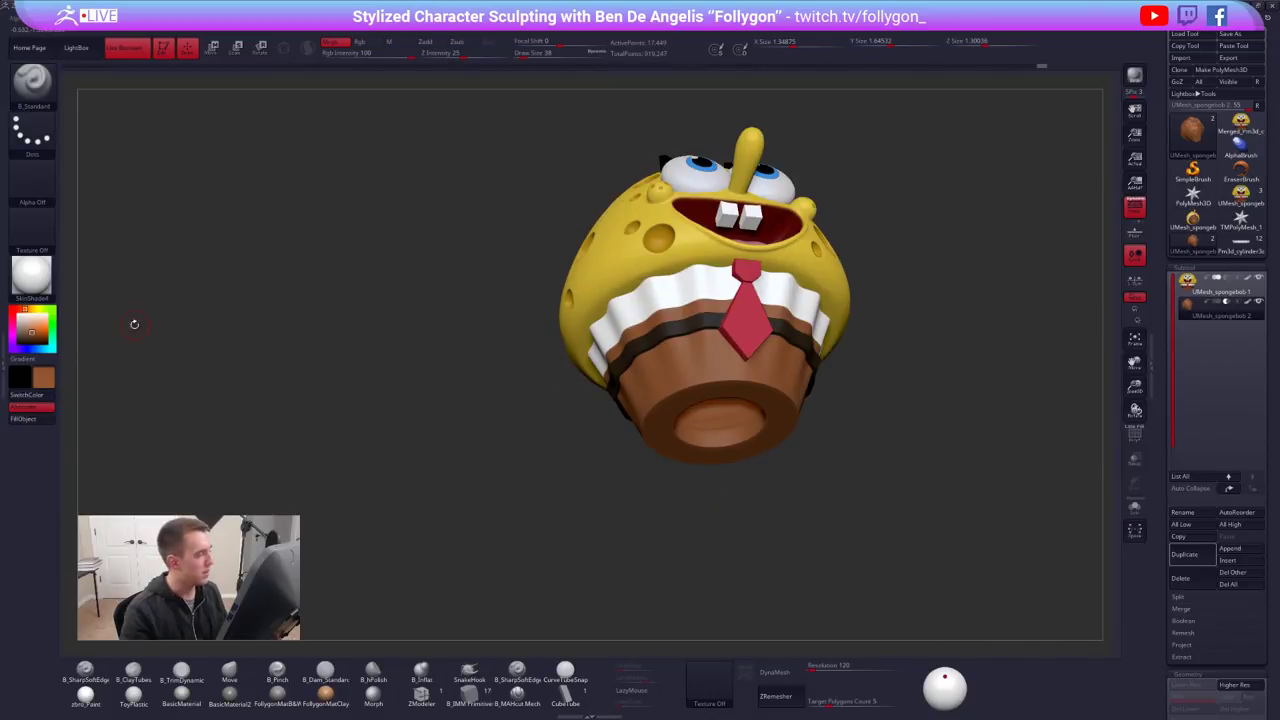
# Try filling the subtracting volume with black, and undo it to return to brown
pyautogui.press('v')
pyautogui.click(23, 418)
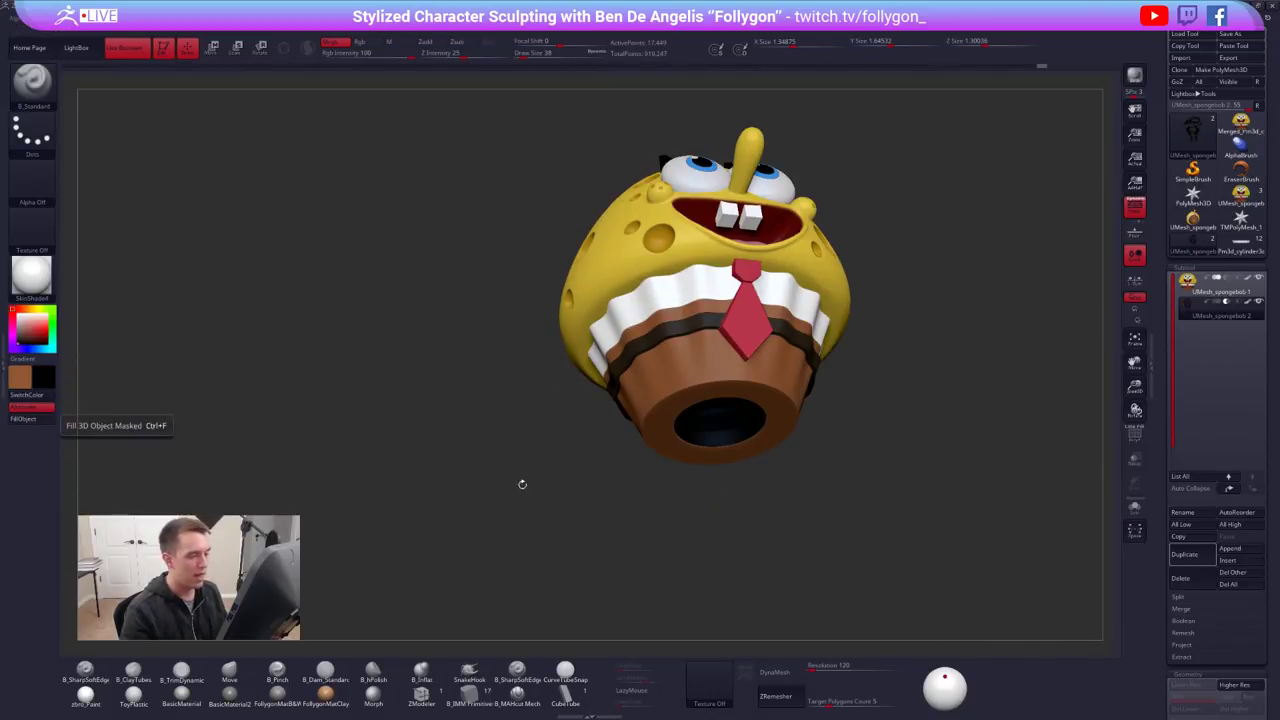
pyautogui.press('v')
pyautogui.hotkey('ctrl', 'z')
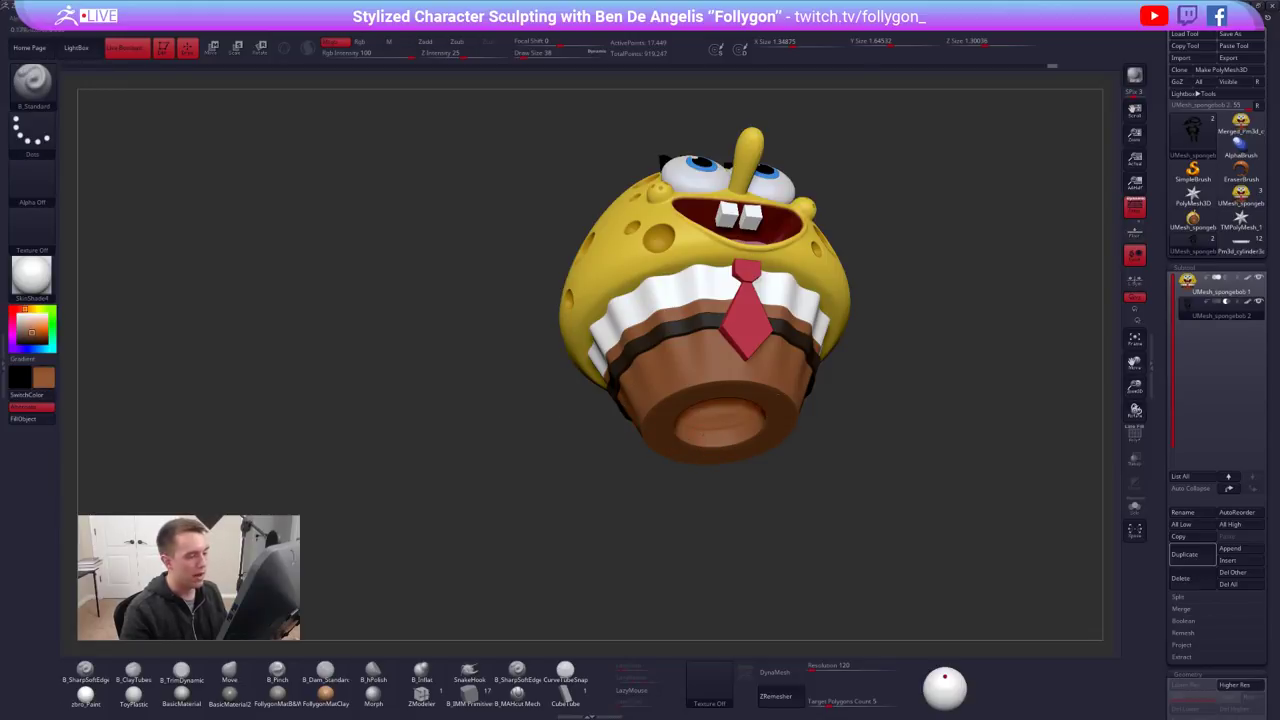
# Make a Boolean mesh from the painted cupcake and its subtracting volume
pyautogui.moveTo(835, 370); pyautogui.dragTo(802, 428)
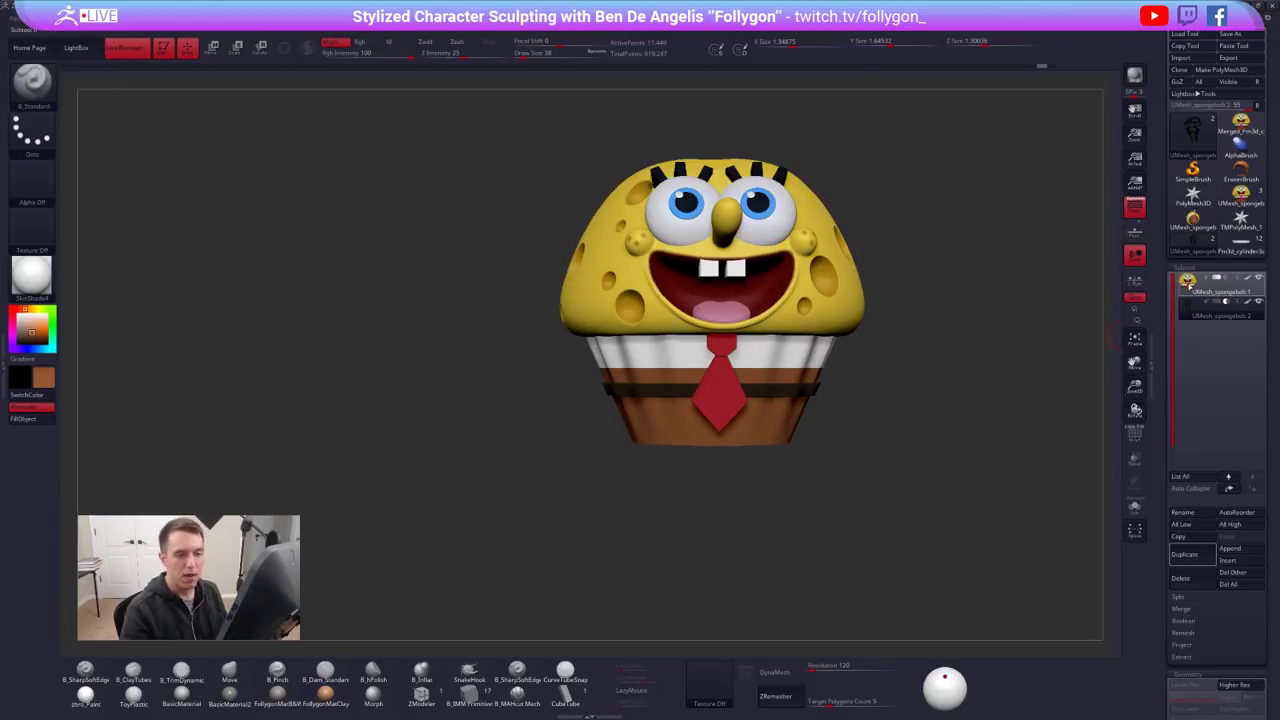
pyautogui.click(1189, 284)
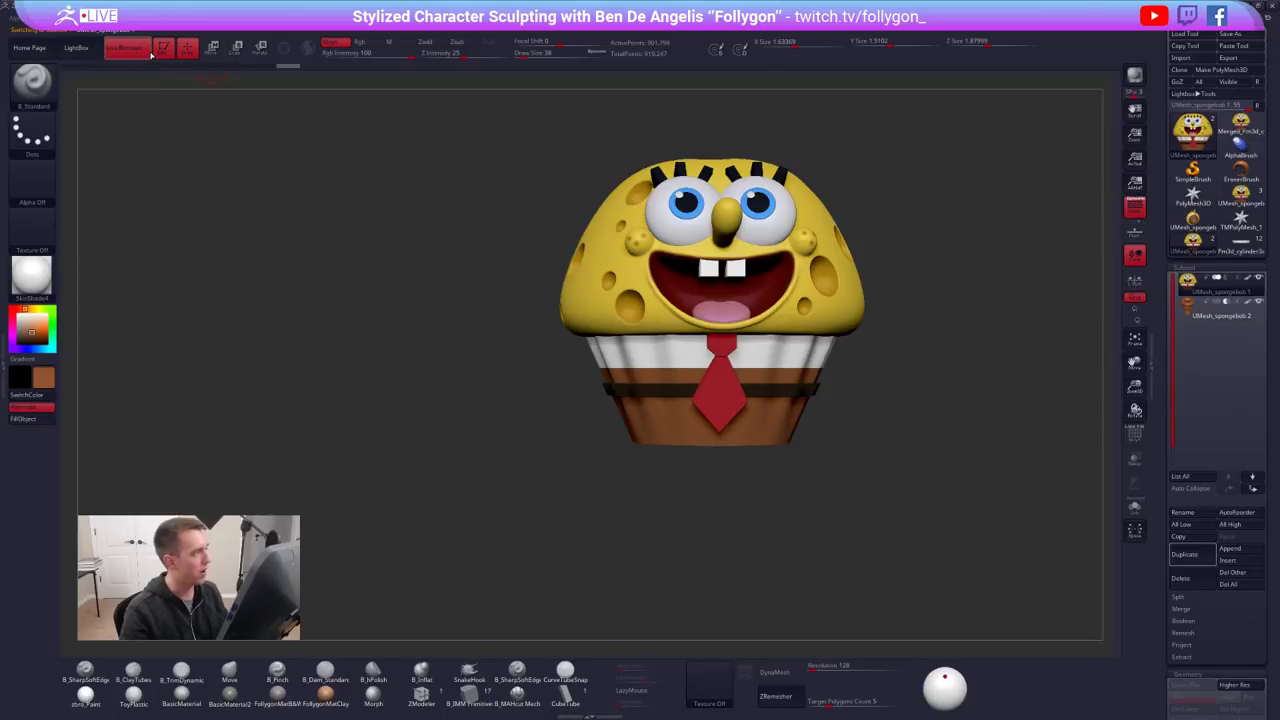
pyautogui.click(1192, 621)
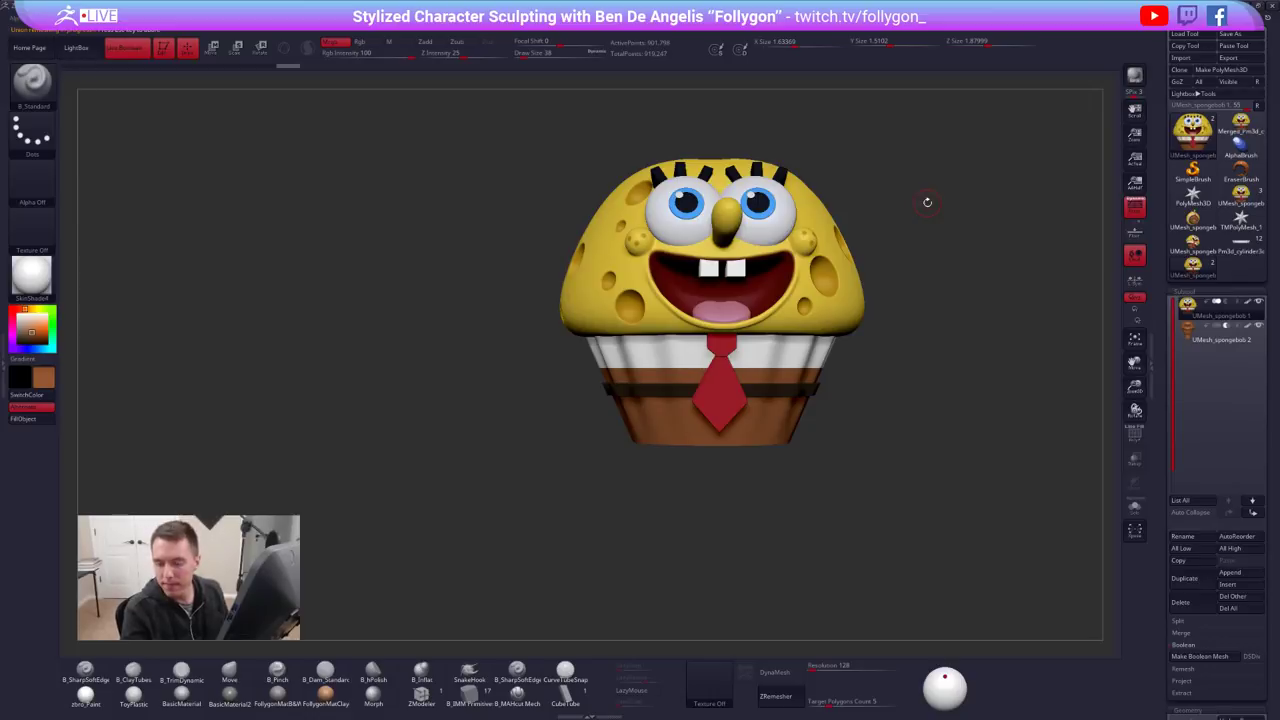
pyautogui.keyDown('alt'); pyautogui.moveTo(913, 190); pyautogui.dragTo(873, 210); pyautogui.keyUp('alt')
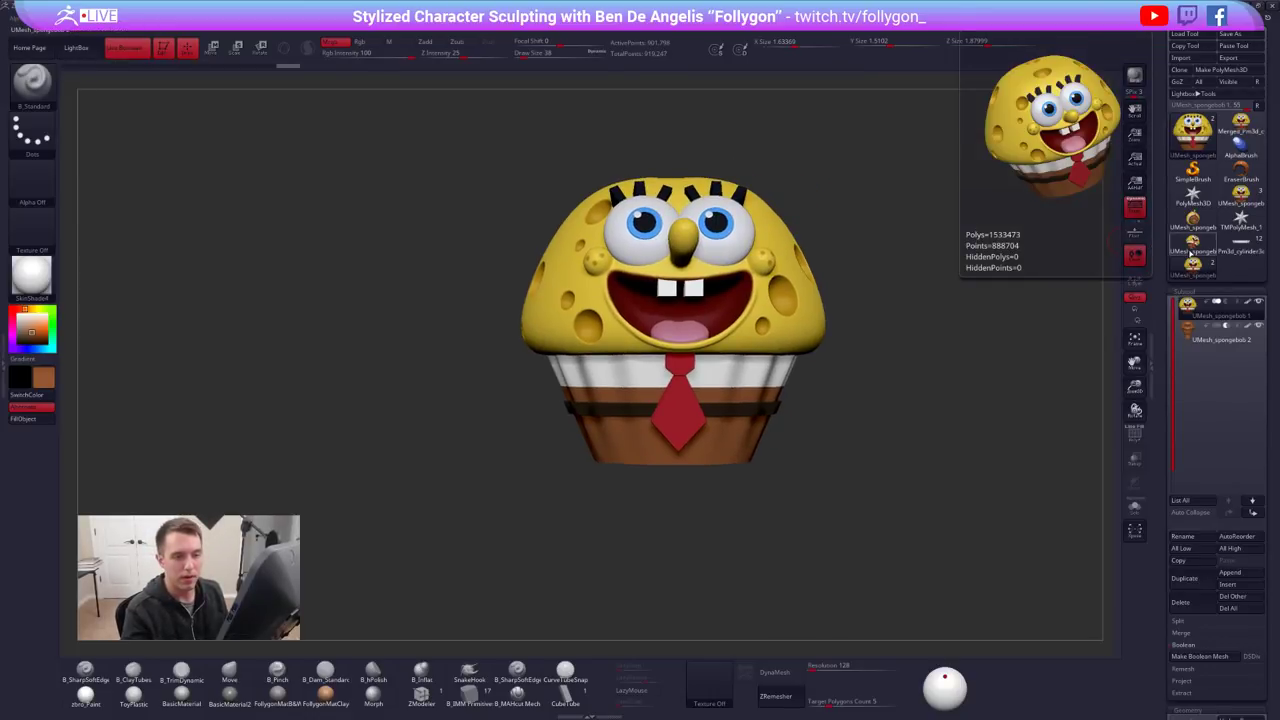
# Open the Boolean result as the active tool with its wireframe off, framed larger in front view
pyautogui.click(1193, 256)
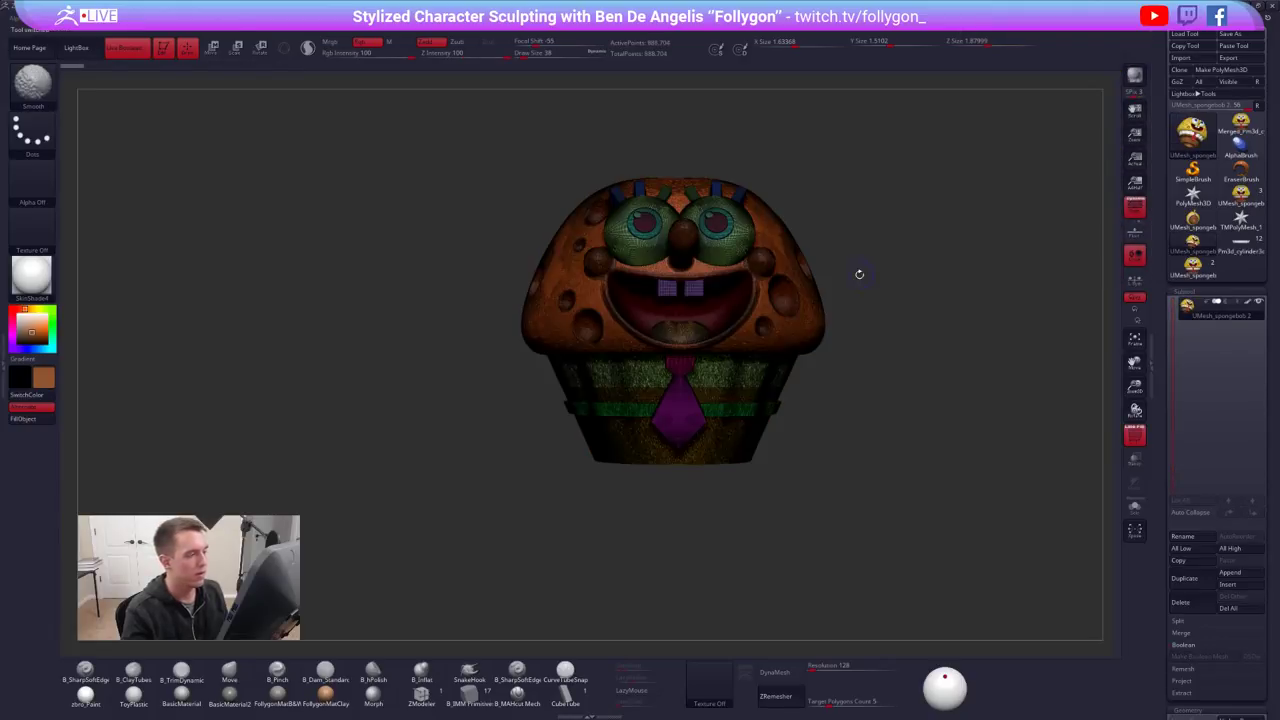
pyautogui.hotkey('shift', 'f')
pyautogui.moveTo(868, 230)
pyautogui.mouseDown()
pyautogui.moveTo(872, 160)
pyautogui.moveTo(860, 160)
pyautogui.moveTo(850, 240)
pyautogui.mouseUp()
pyautogui.keyDown('alt'); pyautogui.moveTo(737, 418); pyautogui.dragTo(897, 257); pyautogui.keyUp('alt')
# Turn on double-sided display and hide half of the Boolean result to inspect the hollow interior and wall thickness
pyautogui.hotkey('ctrl', 'space')
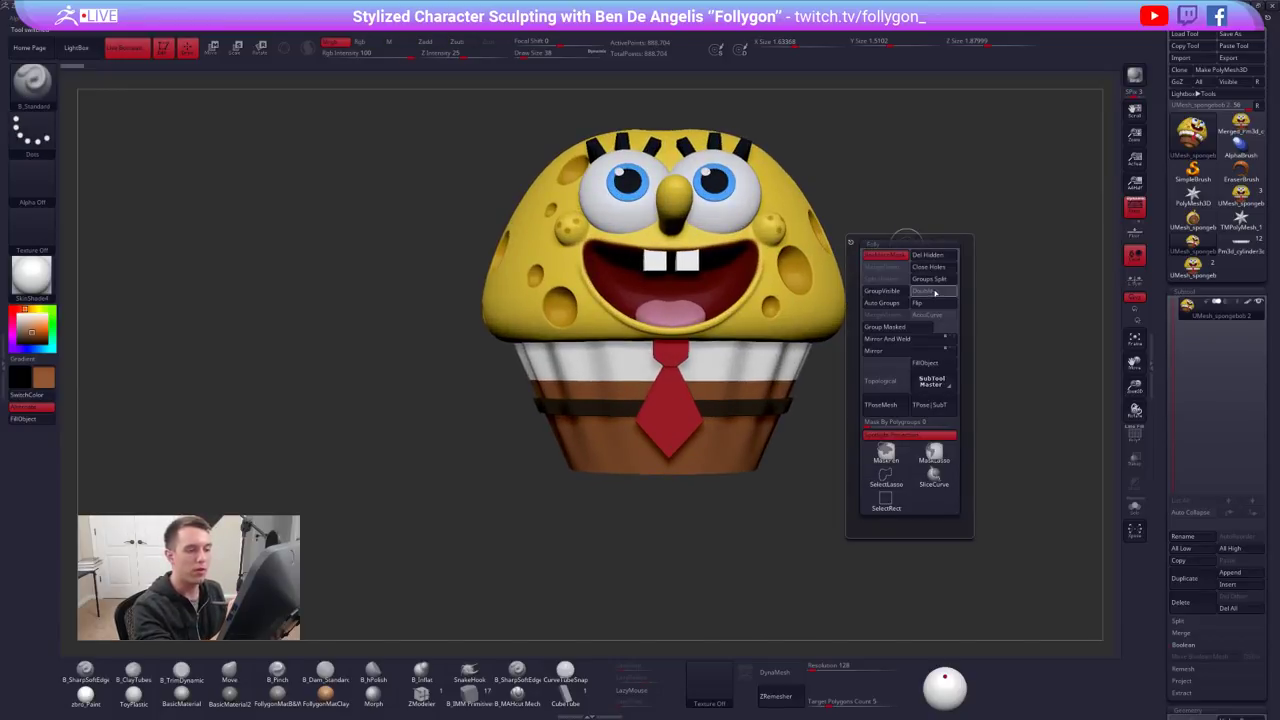
pyautogui.click(934, 290)
pyautogui.moveTo(680, 100)
pyautogui.keyDown('ctrl'); pyautogui.keyDown('shift'); pyautogui.mouseDown()
pyautogui.moveTo(840, 500)
pyautogui.moveTo(900, 88)
pyautogui.mouseUp(); pyautogui.keyUp('shift'); pyautogui.keyUp('ctrl')
pyautogui.moveTo(880, 420); pyautogui.dragTo(1035, 430)
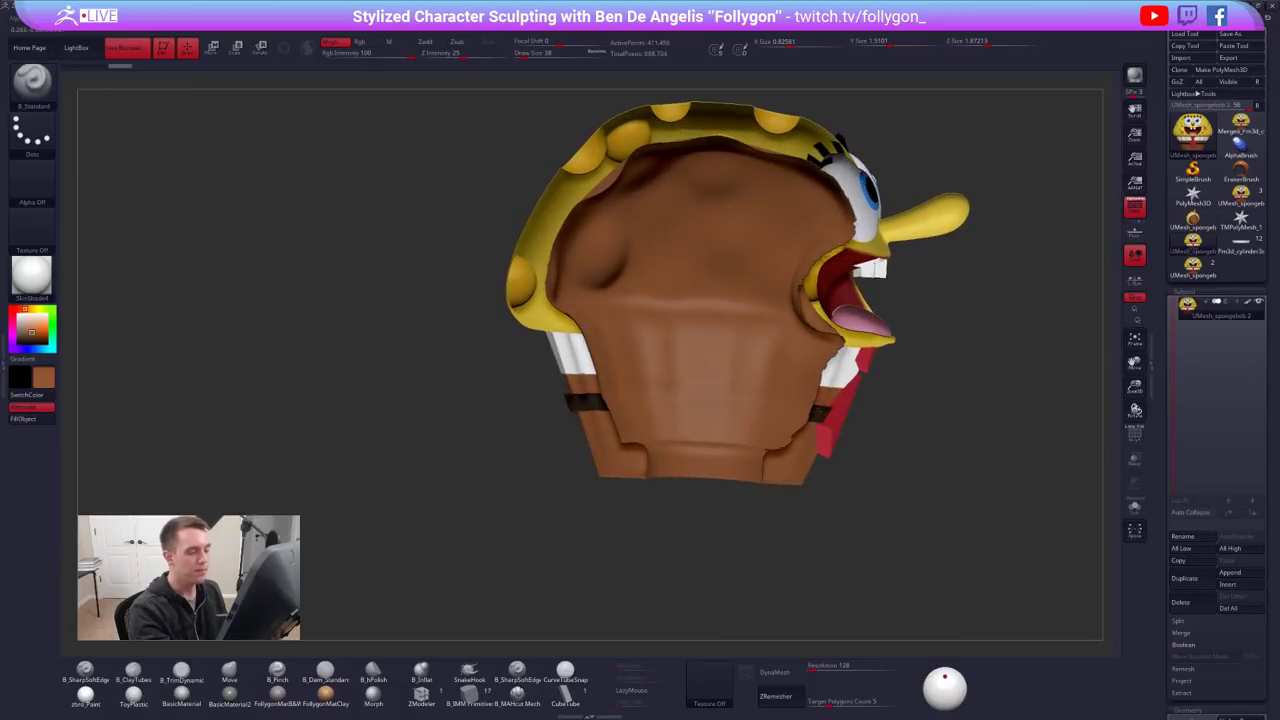
# Inspect the halved cupcake's hollow interior and measure the shell's wall thickness at the back with the Transpose line
pyautogui.moveTo(756, 490)
pyautogui.mouseDown()
pyautogui.moveTo(728, 470)
pyautogui.moveTo(760, 478)
pyautogui.moveTo(718, 458)
pyautogui.moveTo(768, 485)
pyautogui.mouseUp()
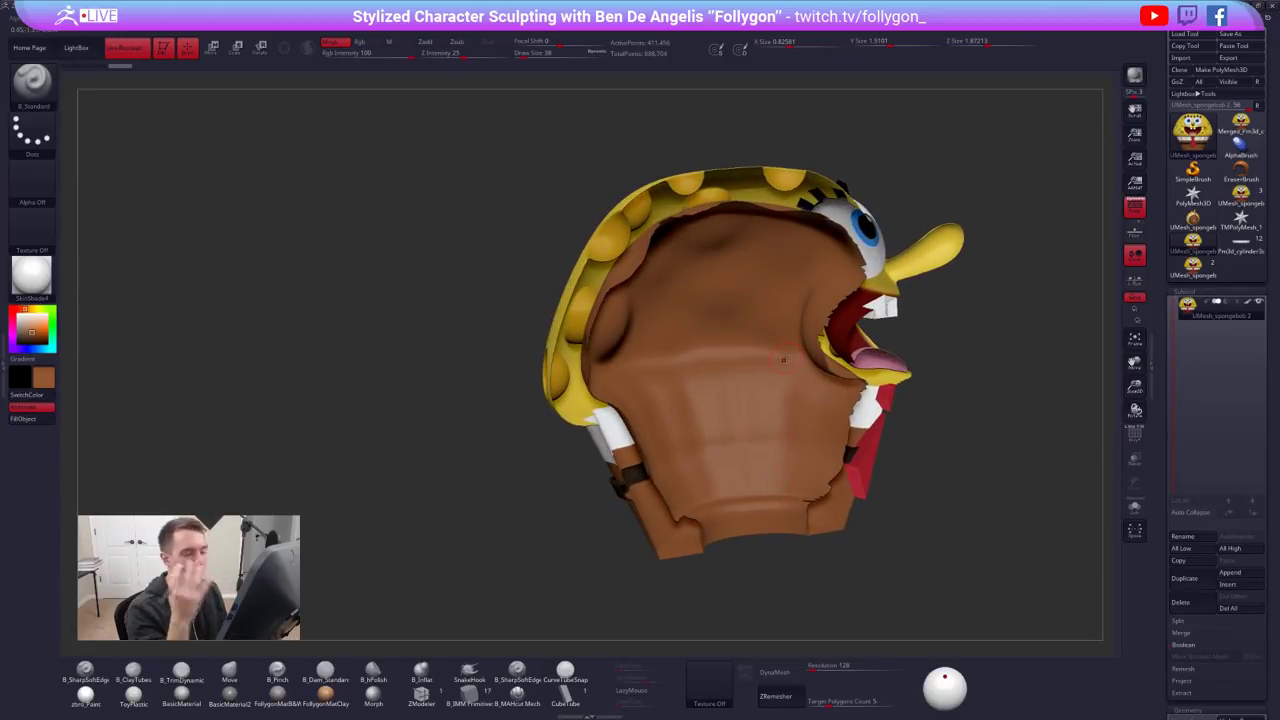
pyautogui.moveTo(669, 394); pyautogui.dragTo(642, 388, button='right')
pyautogui.moveTo(726, 441); pyautogui.dragTo(755, 458)
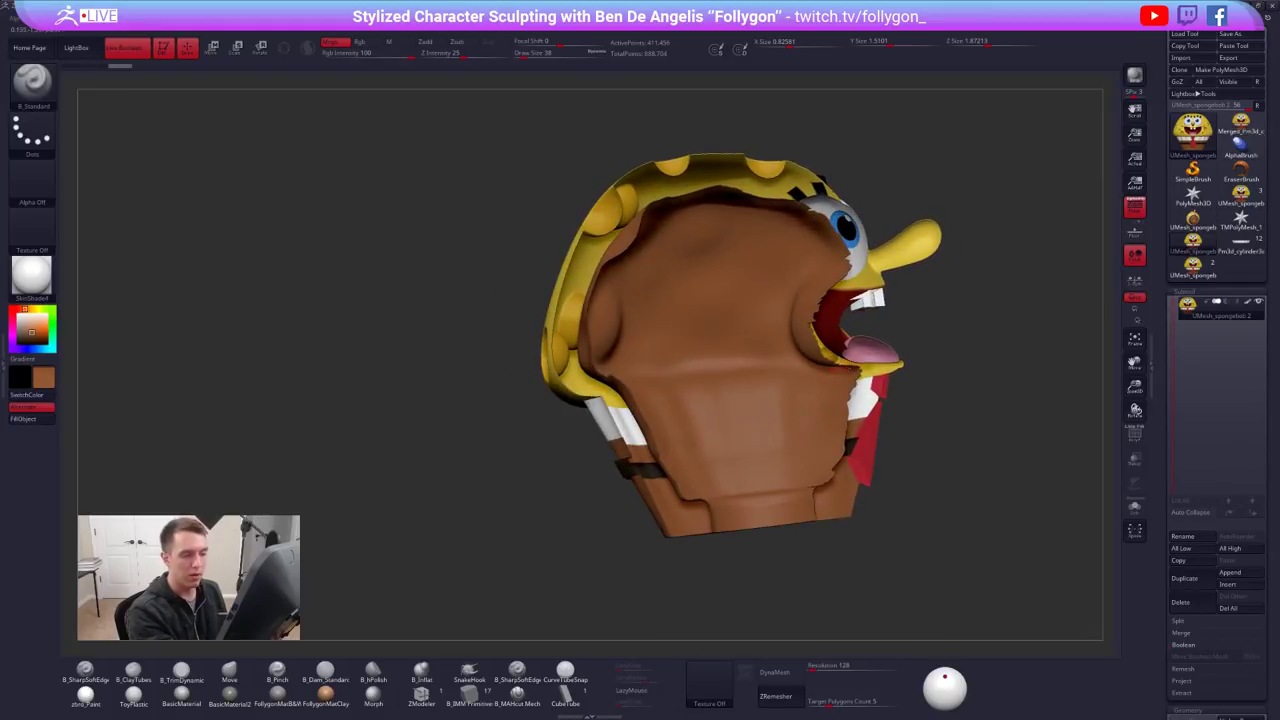
pyautogui.moveTo(640, 450); pyautogui.dragTo(692, 432)
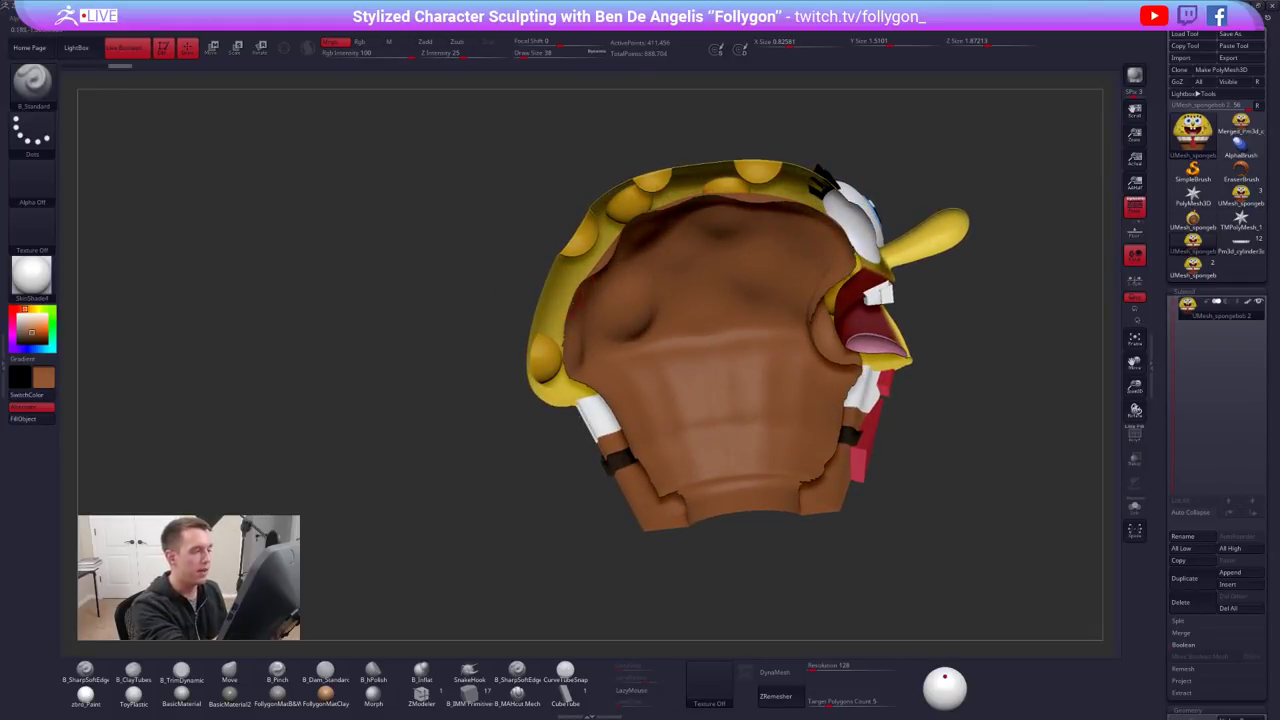
pyautogui.moveTo(676, 418)
pyautogui.mouseDown(button='right')
pyautogui.moveTo(594, 380)
pyautogui.moveTo(681, 409)
pyautogui.moveTo(715, 370)
pyautogui.mouseUp(button='right')
pyautogui.press('w')
pyautogui.moveTo(670, 351); pyautogui.dragTo(627, 351)
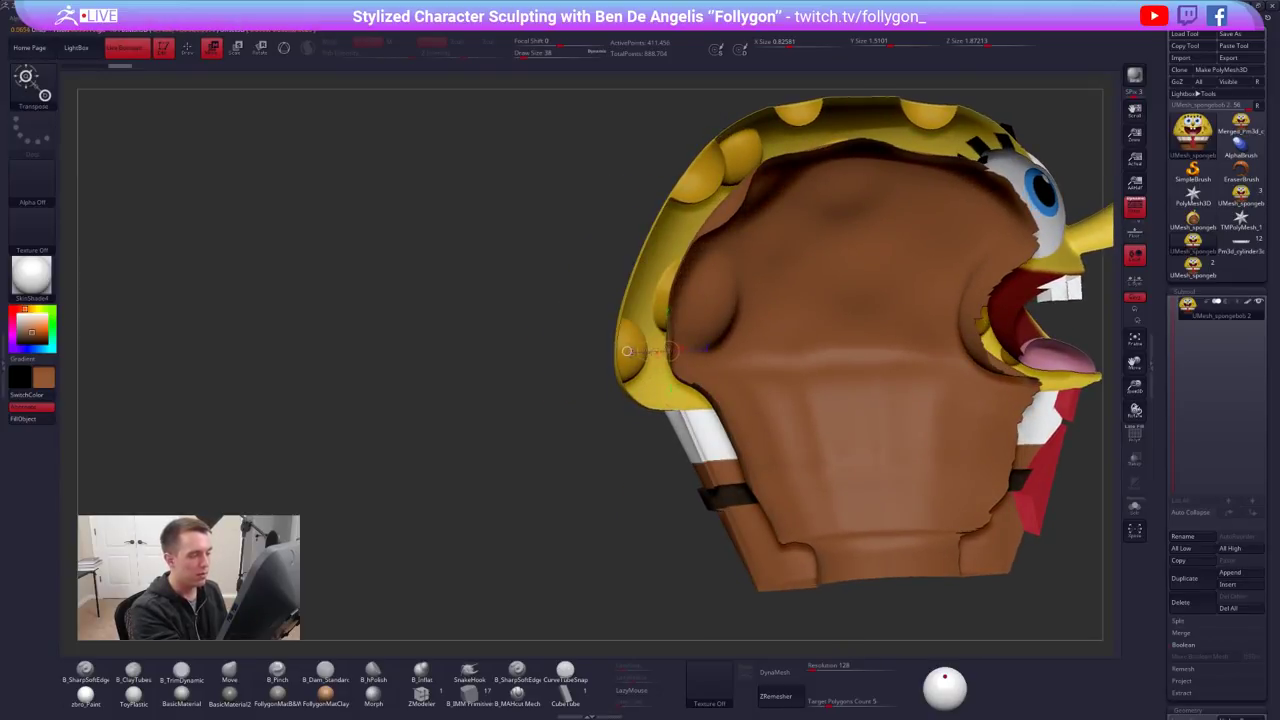
pyautogui.press('q')
pyautogui.moveTo(655, 382); pyautogui.dragTo(708, 374, button='right')
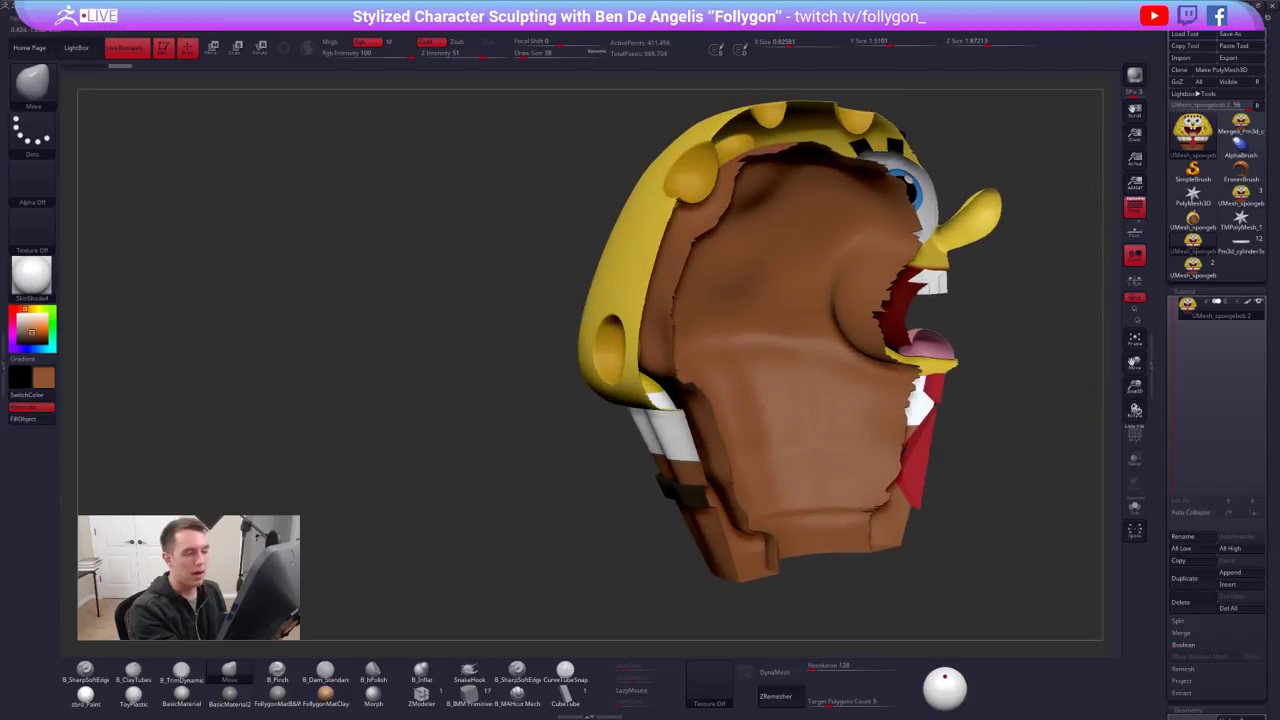
pyautogui.keyDown('ctrl'); pyautogui.moveTo(798, 430); pyautogui.dragTo(865, 498, button='right'); pyautogui.keyUp('ctrl')
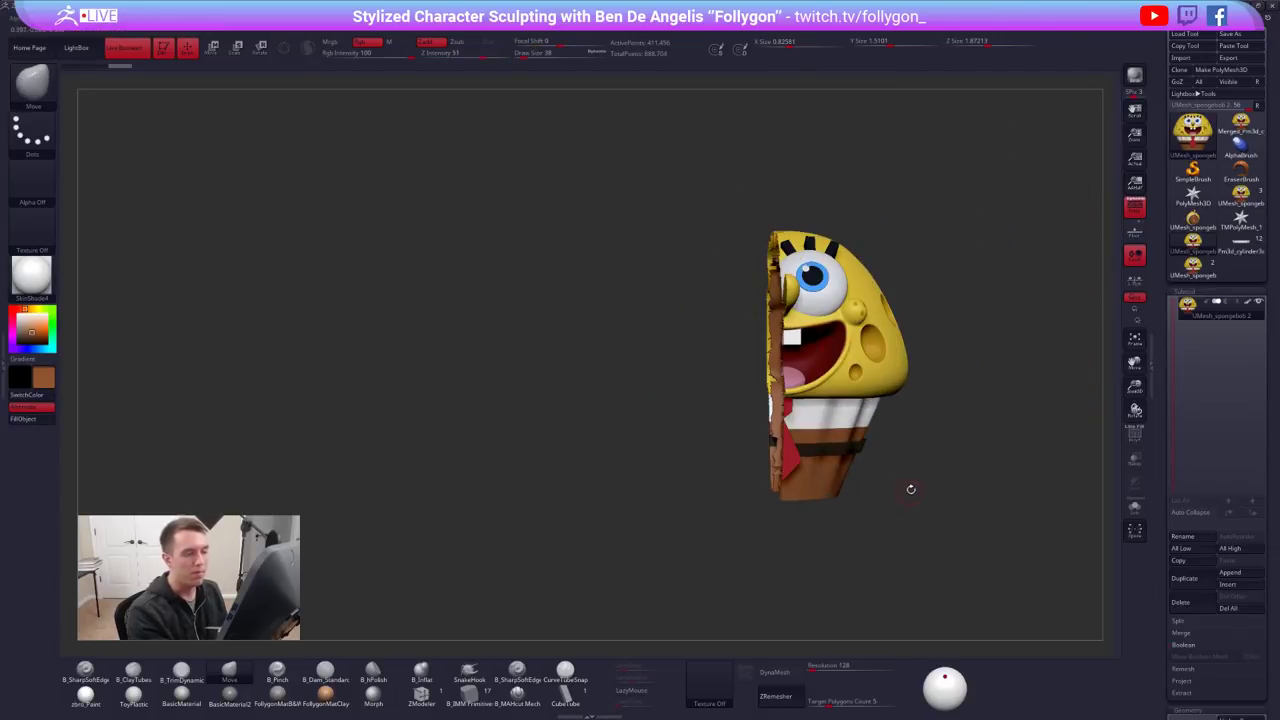
# Show the hidden half of the cupcake again and view the whole model from below and from the front
pyautogui.keyDown('ctrl'); pyautogui.keyDown('shift'); pyautogui.click(922, 478); pyautogui.keyUp('shift'); pyautogui.keyUp('ctrl')
pyautogui.moveTo(800, 460); pyautogui.dragTo(797, 388, button='right')
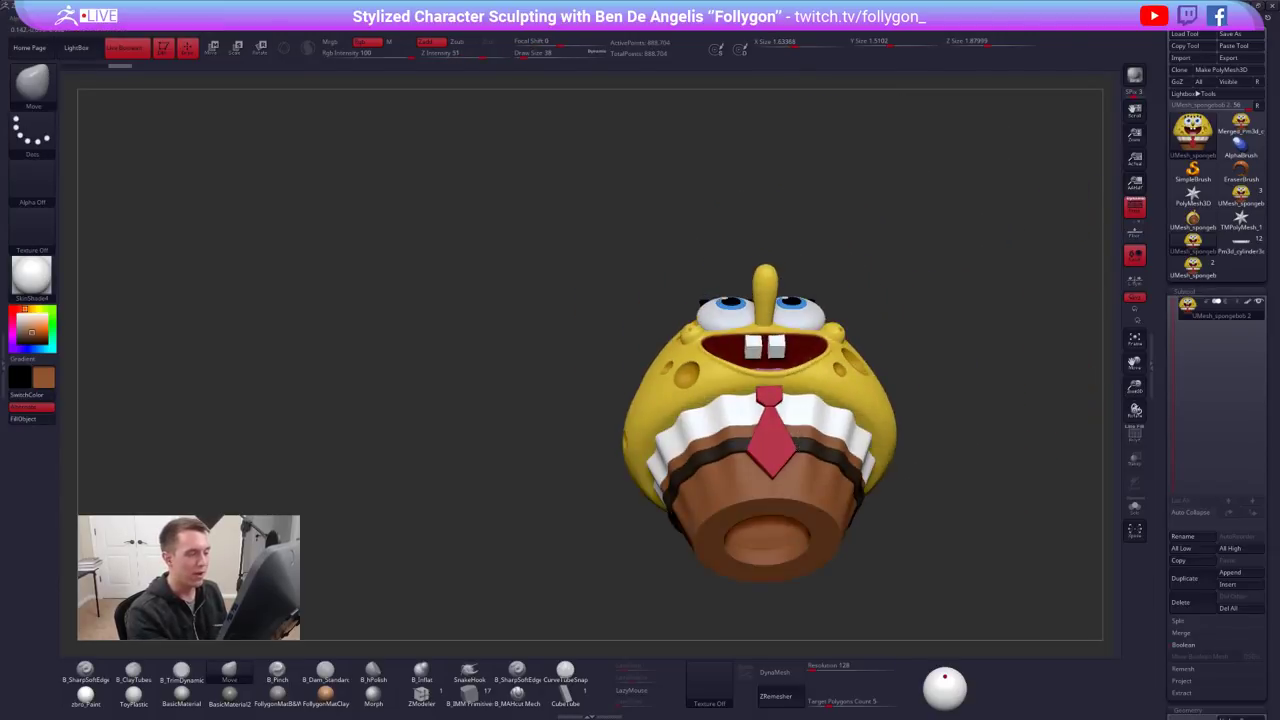
pyautogui.moveTo(930, 420); pyautogui.dragTo(877, 480)
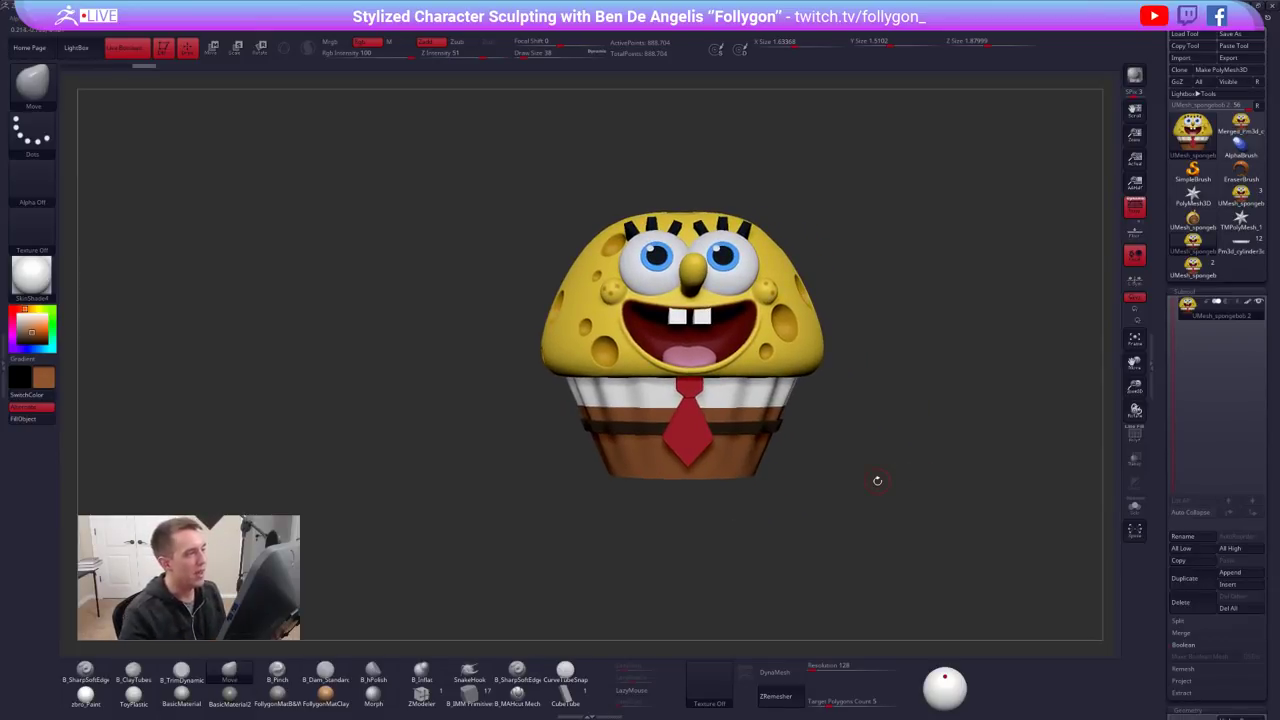
# Examine the polygroups around the base escape hole and on the front of the cupcake with the polyframe display
pyautogui.moveTo(876, 424); pyautogui.dragTo(854, 312)
pyautogui.hotkey('shift', 'f')
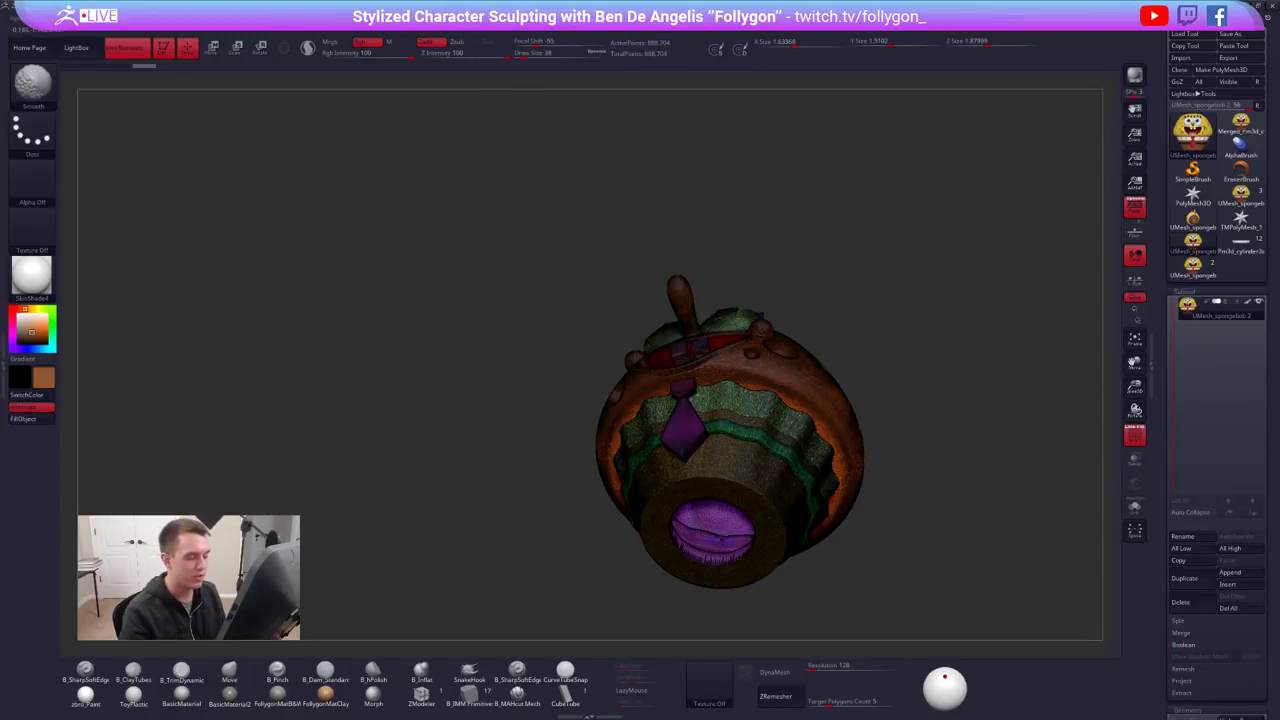
pyautogui.hotkey('shift', 'f')
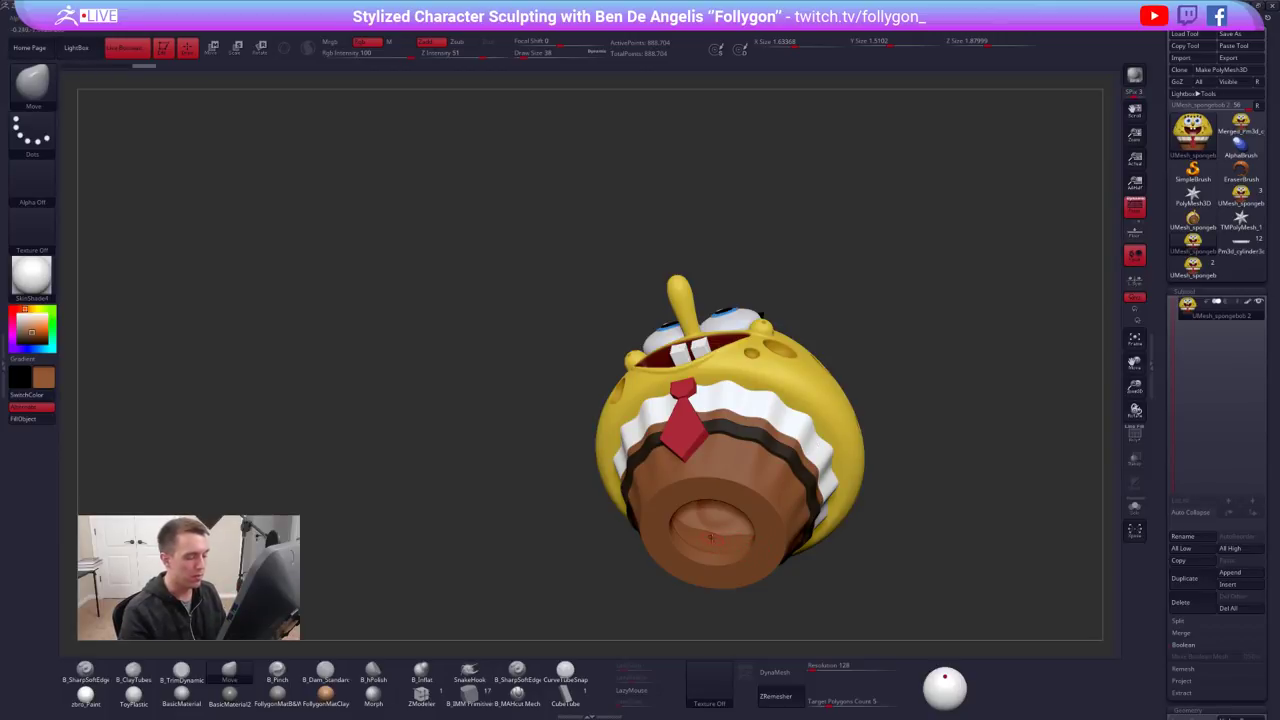
pyautogui.hotkey('shift', 'f')
pyautogui.hotkey('shift', 'f')
pyautogui.moveTo(752, 345); pyautogui.dragTo(723, 361, button='right')
pyautogui.hotkey('shift', 'f')
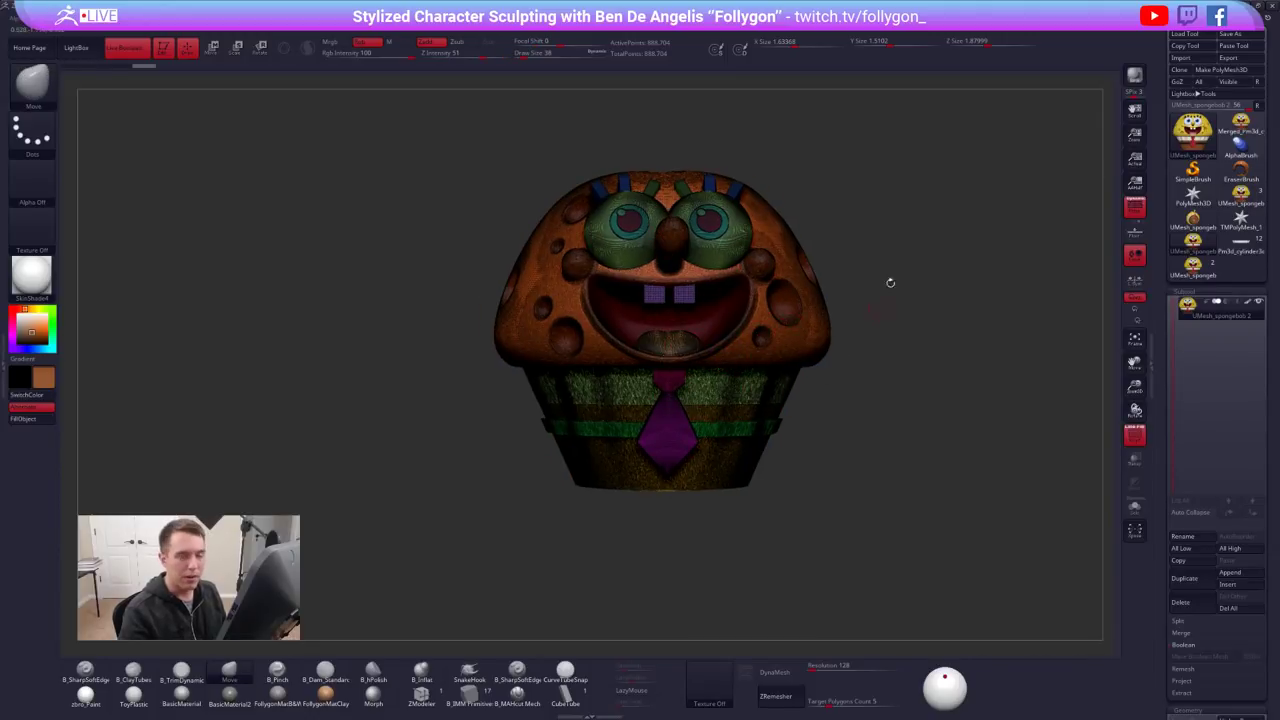
pyautogui.hotkey('shift', 'f')
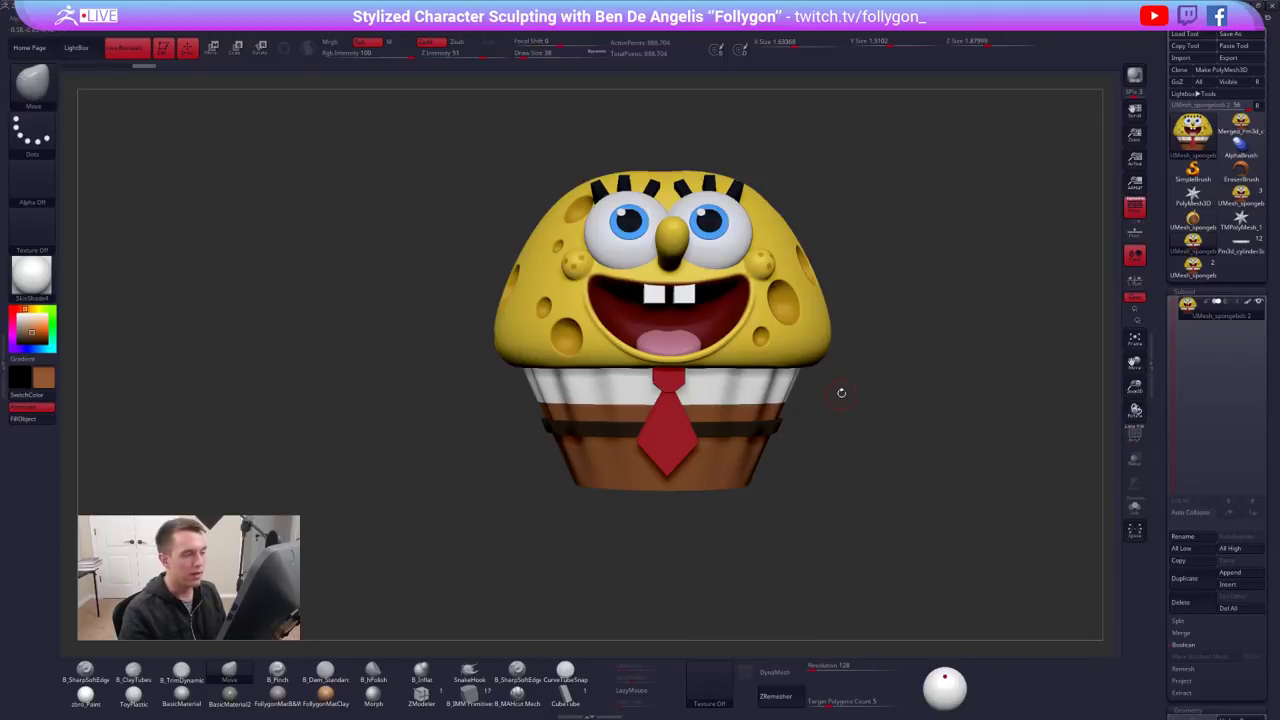
pyautogui.keyDown('alt'); pyautogui.moveTo(840, 394); pyautogui.dragTo(838, 406, button='right'); pyautogui.keyUp('alt')
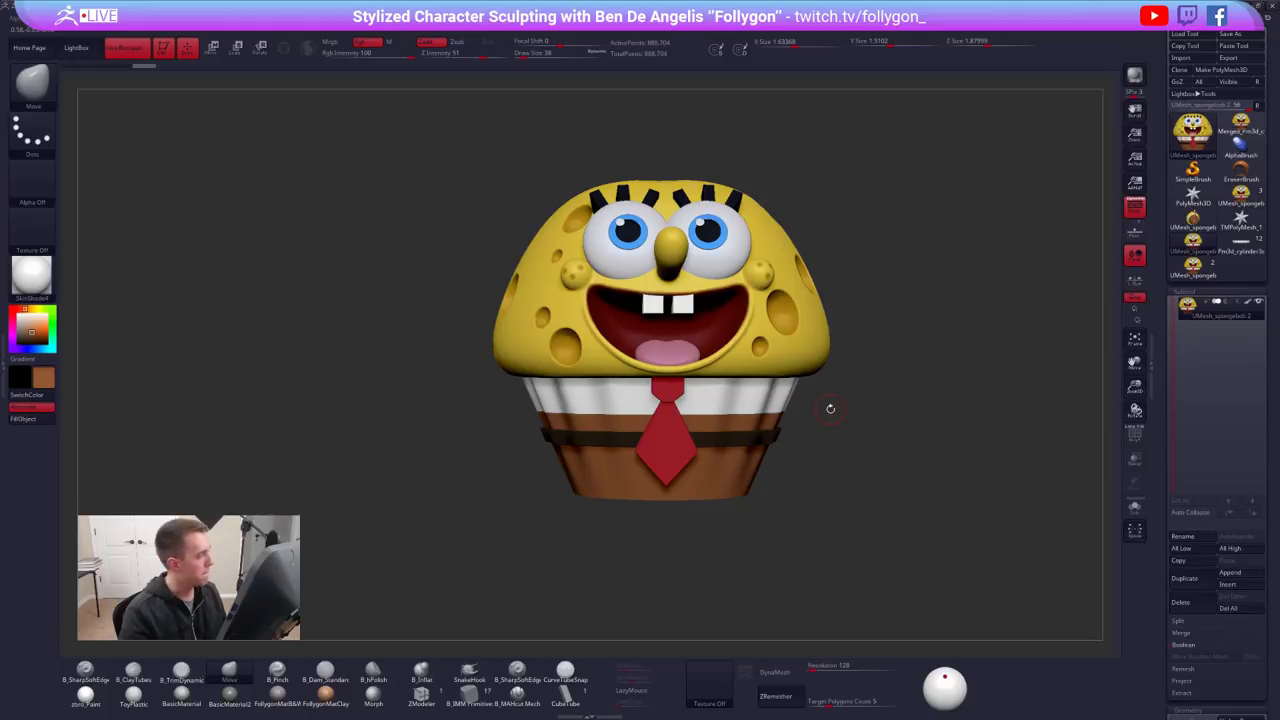
# Delete all subtools of the SpongeBob tool that holds the cupcake and its subtracting volume
pyautogui.click(1195, 243)
pyautogui.click(1193, 264)
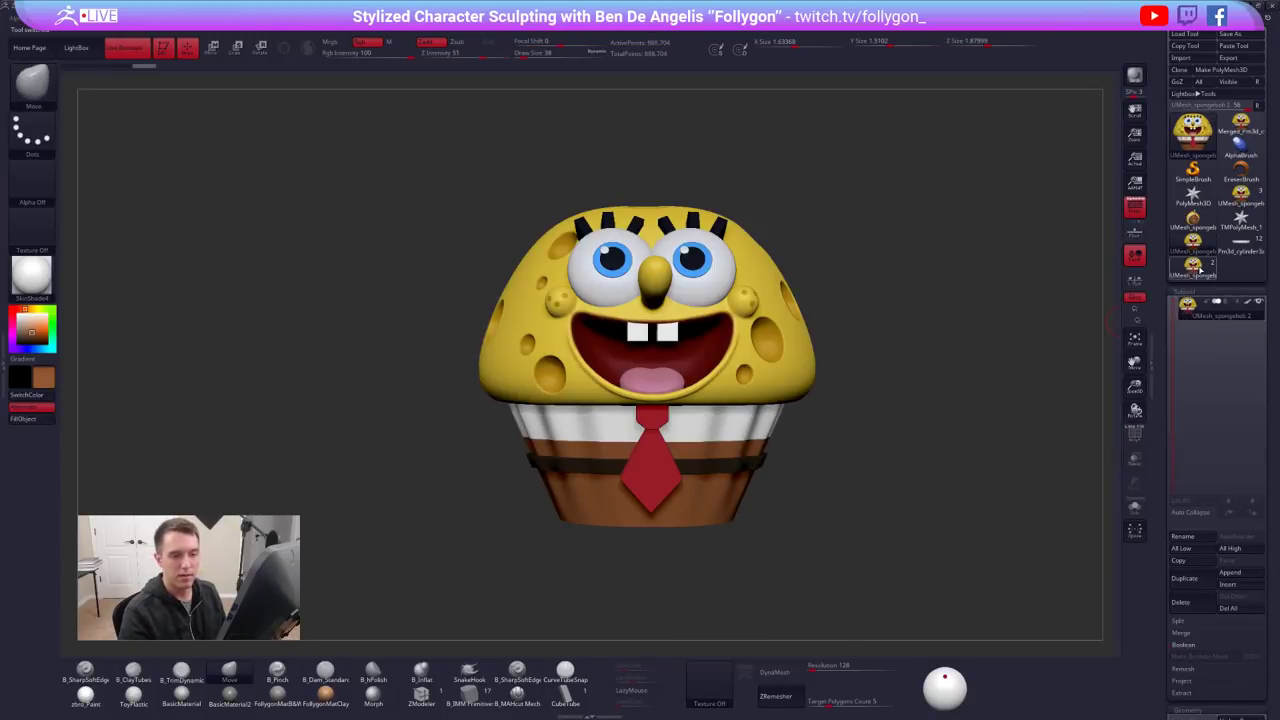
pyautogui.click(1198, 268)
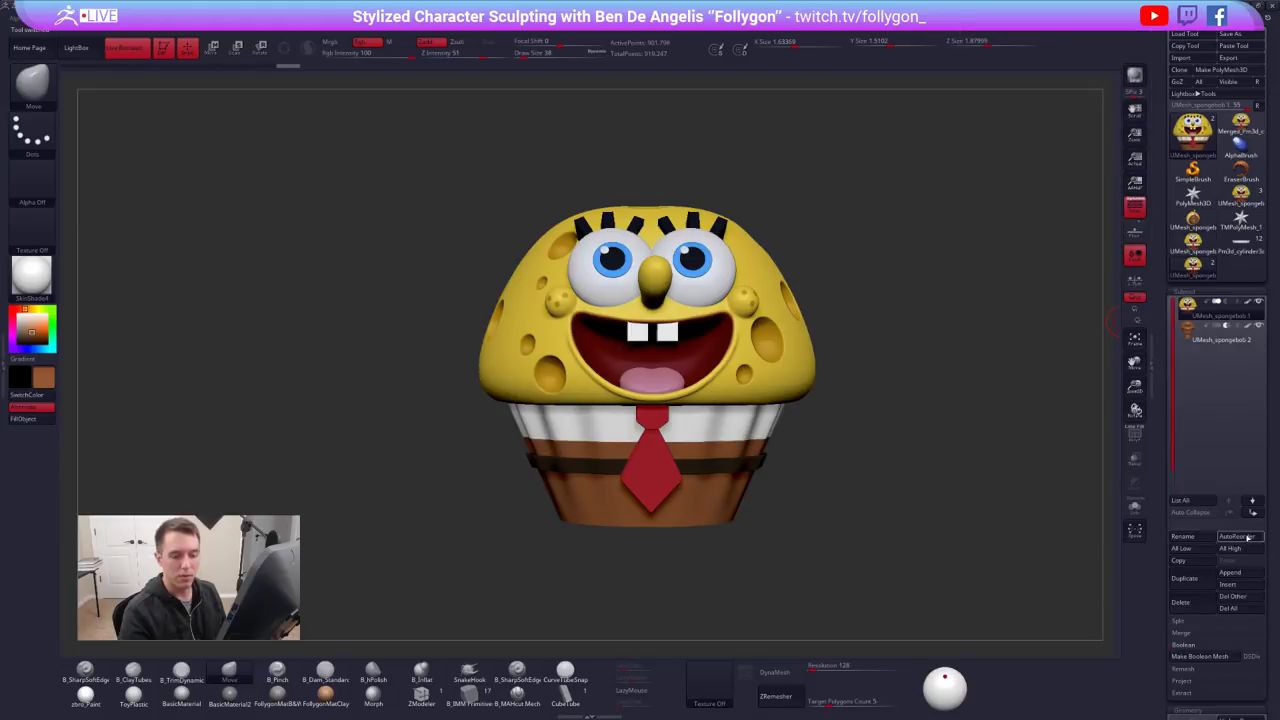
pyautogui.click(1241, 573)
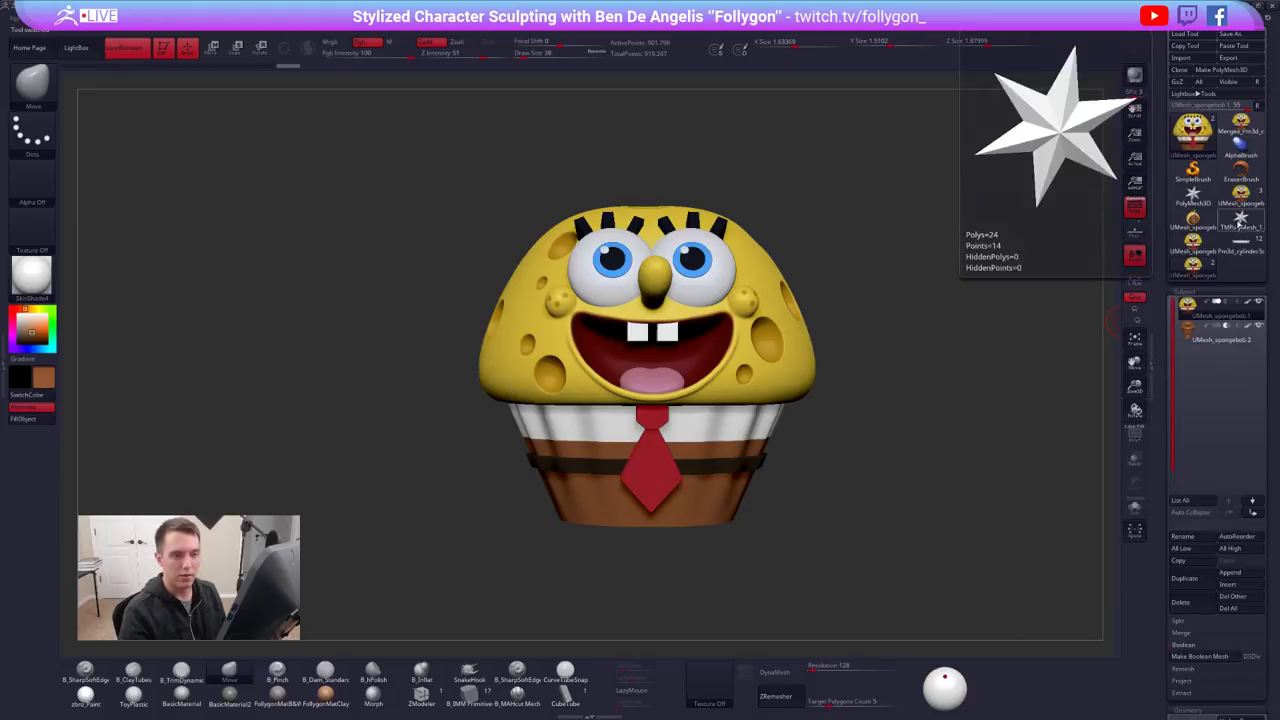
pyautogui.click(1228, 608)
pyautogui.click(1100, 627)
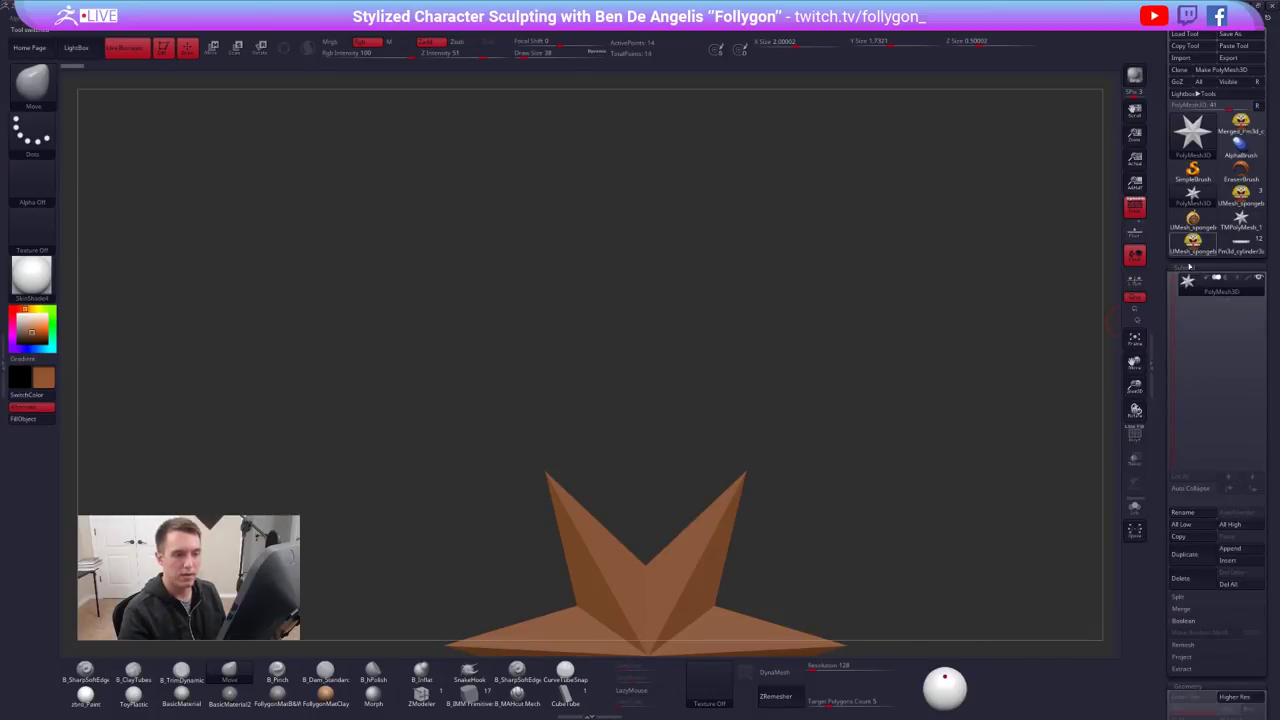
# Delete the leftover single-subtool Boolean result of the SpongeBob cupcake from the tool list
pyautogui.click(1191, 243)
pyautogui.click(1190, 580)
pyautogui.click(1100, 604)
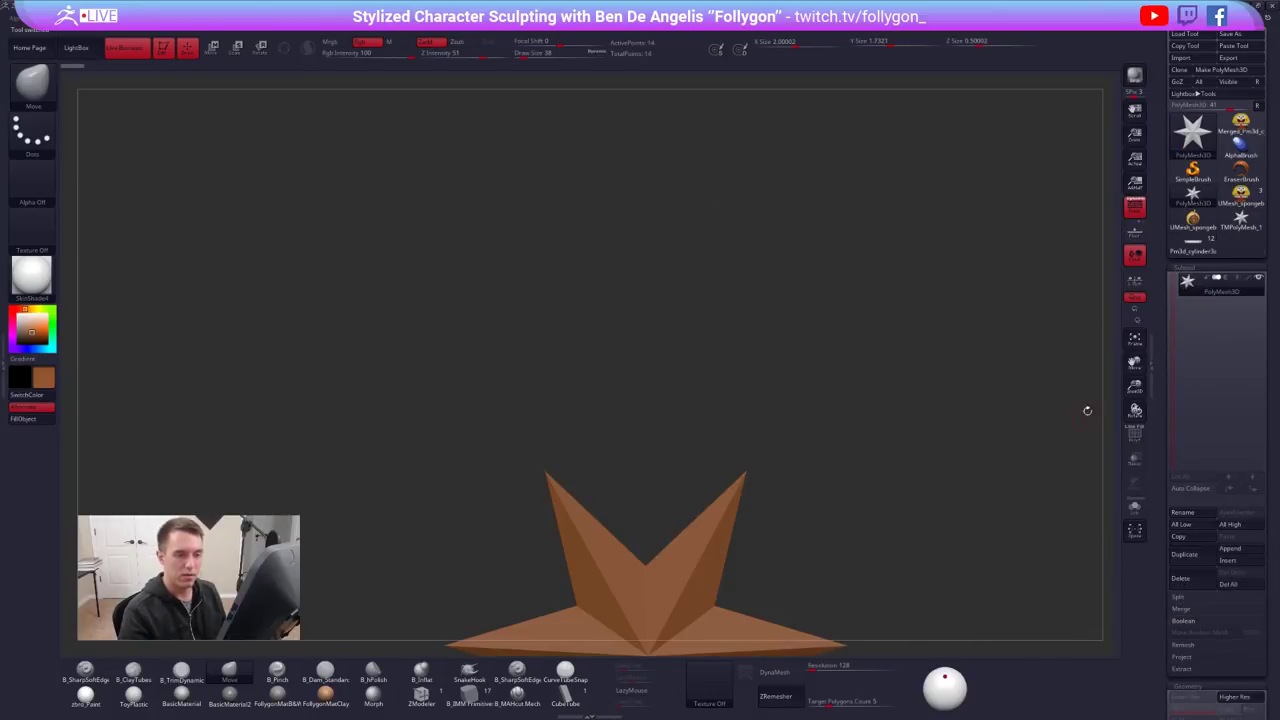
# Make the three-subtool SpongeBob tool active and turn the model to its front view
pyautogui.click(1238, 196)
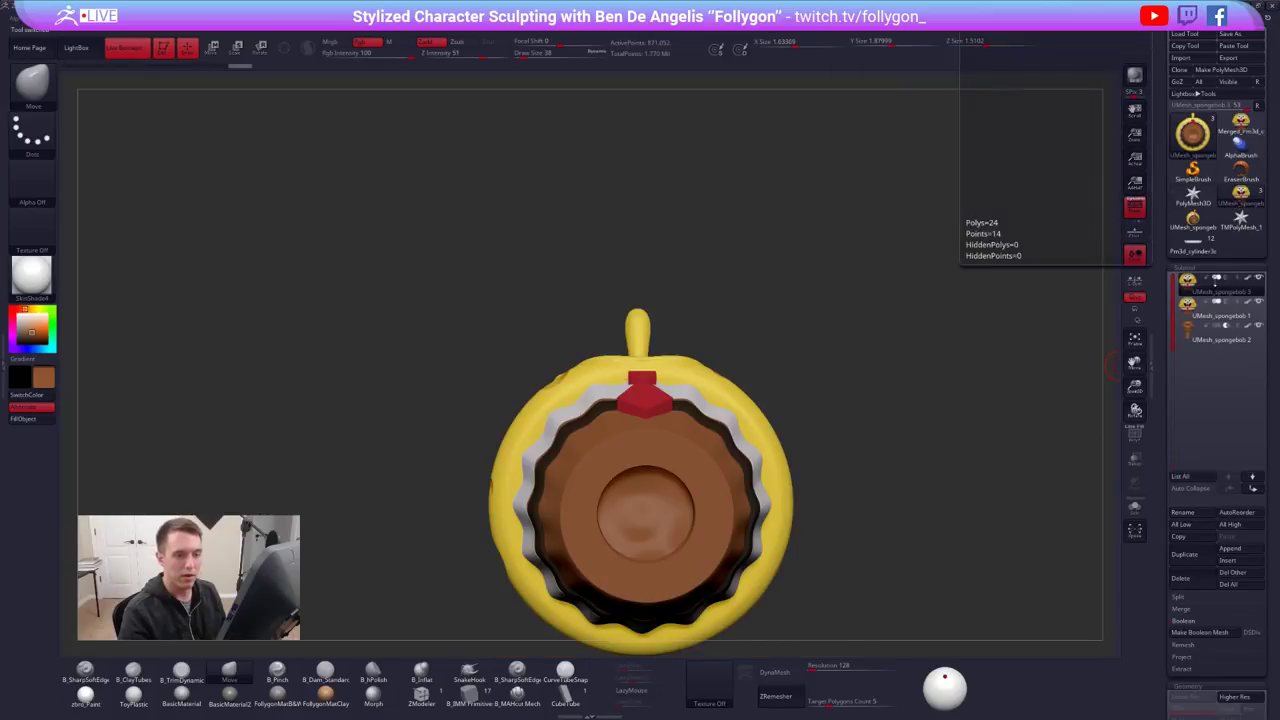
pyautogui.moveTo(960, 343); pyautogui.dragTo(877, 312)
pyautogui.moveTo(736, 428); pyautogui.dragTo(718, 455)
pyautogui.moveTo(839, 401); pyautogui.dragTo(818, 445)
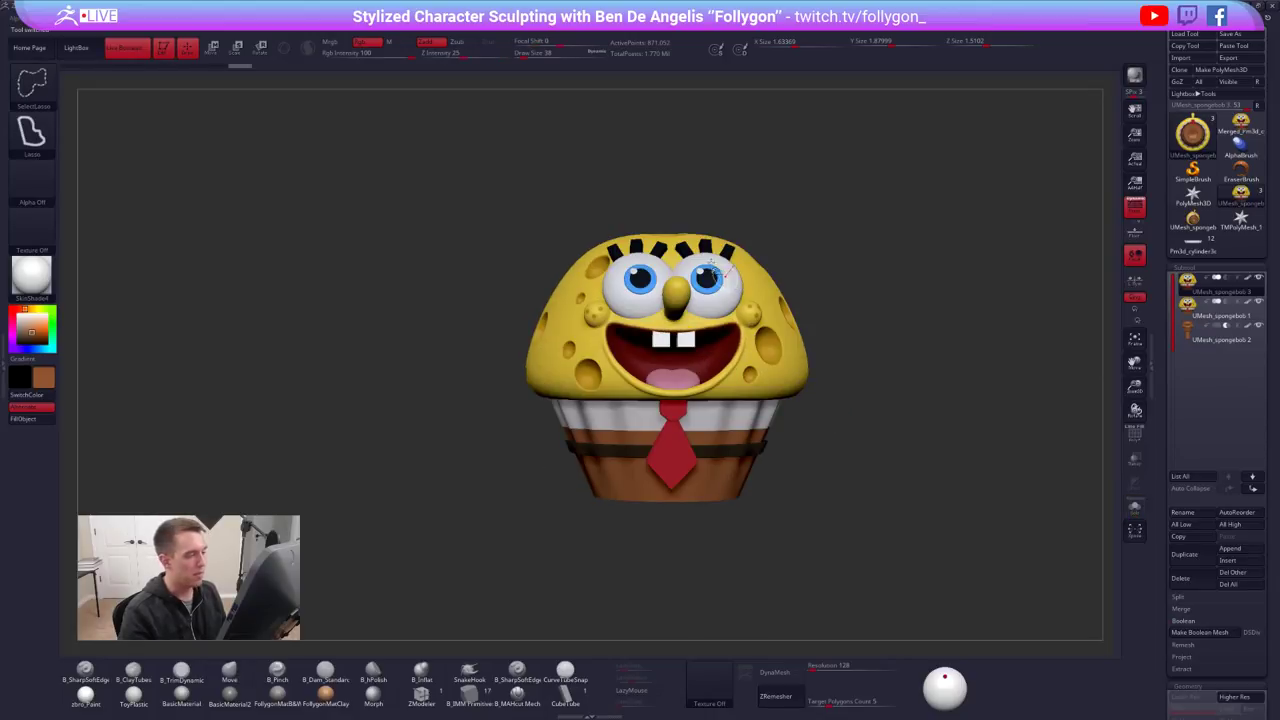
# Hide half of the first subtool and solo it to inspect its hollow interior, and show the whole mesh again
pyautogui.moveTo(677, 220)
pyautogui.keyDown('ctrl'); pyautogui.keyDown('shift'); pyautogui.mouseDown()
pyautogui.moveTo(843, 548)
pyautogui.moveTo(678, 577)
pyautogui.mouseUp(); pyautogui.keyUp('shift'); pyautogui.keyUp('ctrl')
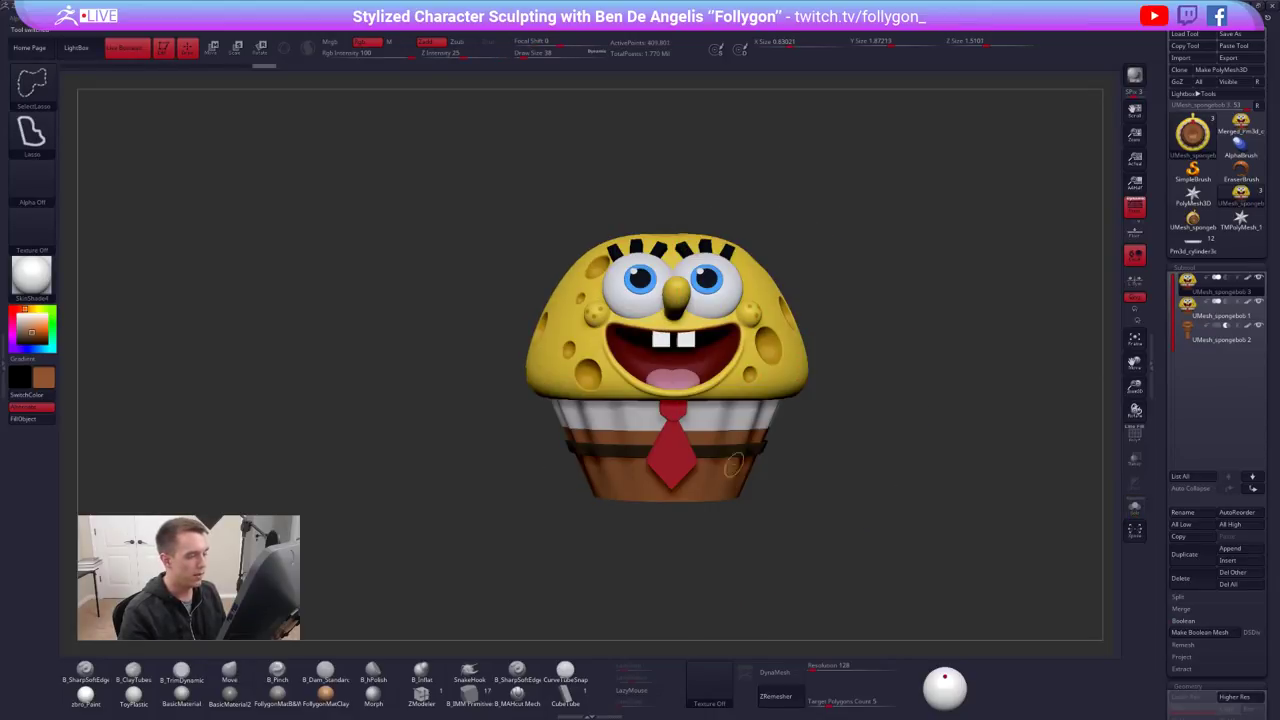
pyautogui.moveTo(565, 490)
pyautogui.mouseDown()
pyautogui.moveTo(765, 433)
pyautogui.moveTo(773, 382)
pyautogui.mouseUp()
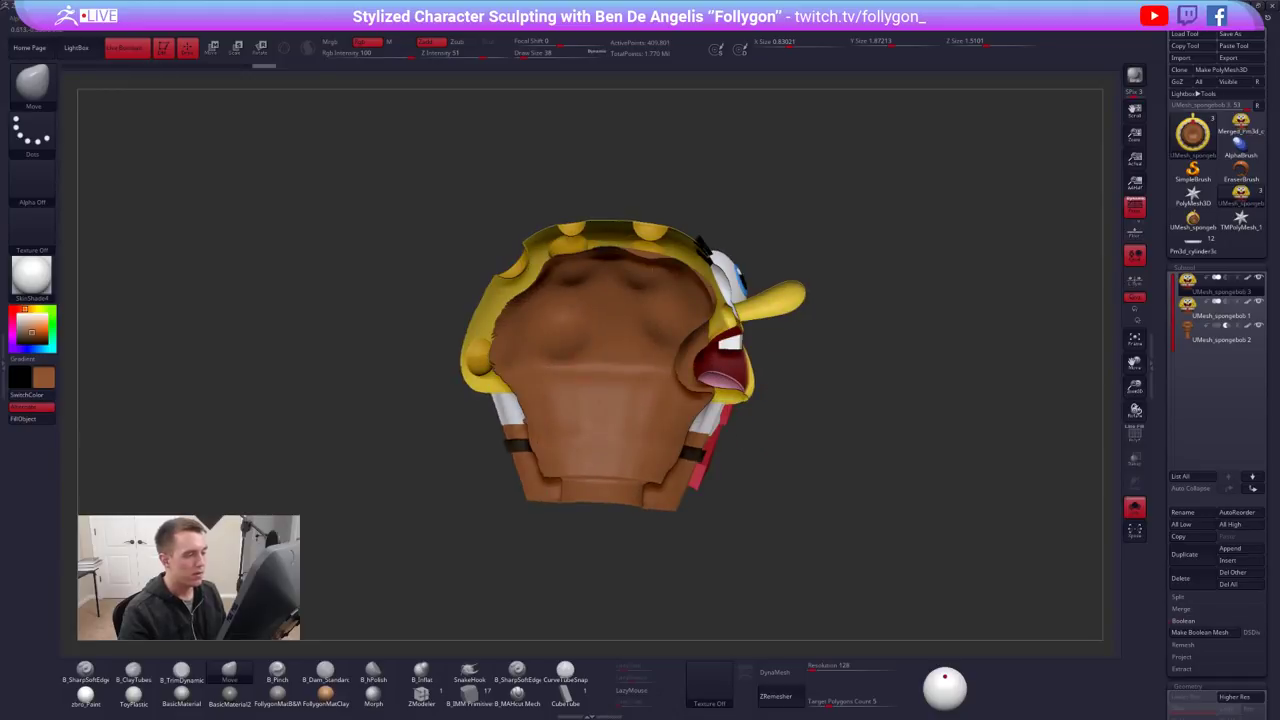
pyautogui.moveTo(613, 450); pyautogui.dragTo(430, 465)
pyautogui.keyDown('alt'); pyautogui.moveTo(761, 390); pyautogui.dragTo(812, 376); pyautogui.keyUp('alt')
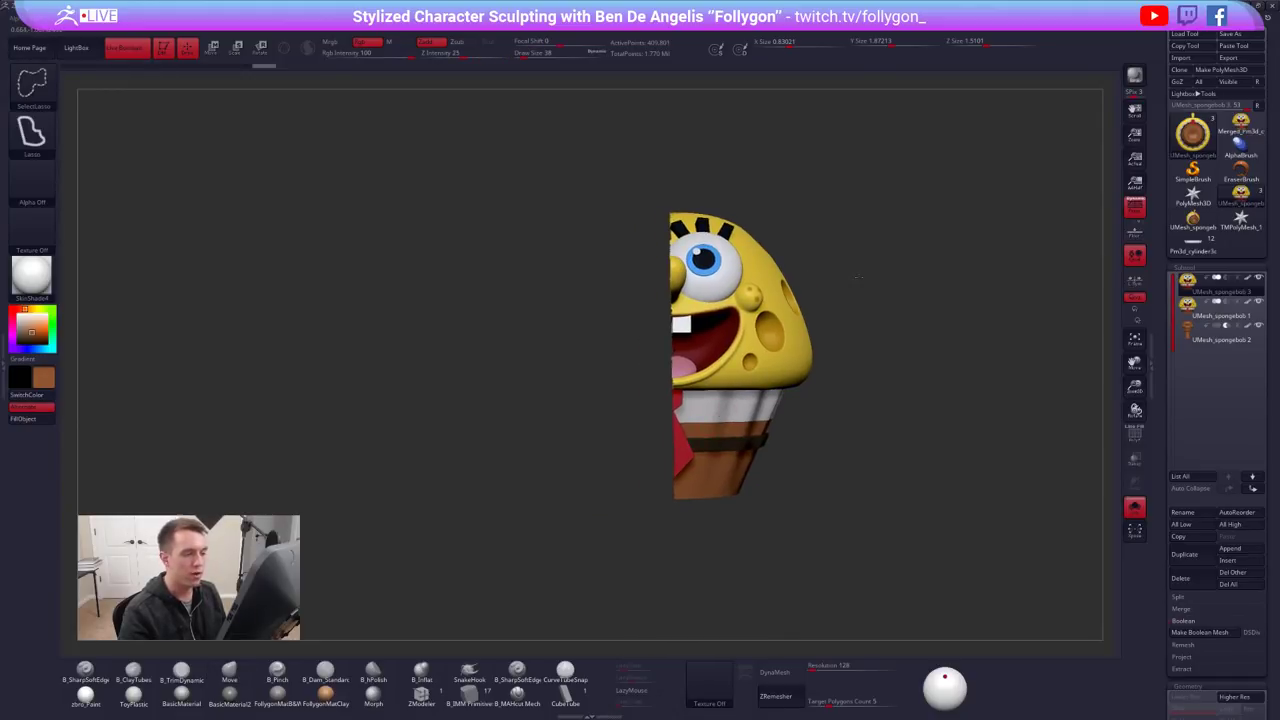
pyautogui.keyDown('ctrl'); pyautogui.keyDown('shift'); pyautogui.click(849, 272); pyautogui.keyUp('shift'); pyautogui.keyUp('ctrl')
pyautogui.keyDown('alt'); pyautogui.moveTo(878, 262); pyautogui.dragTo(876, 290); pyautogui.keyUp('alt')
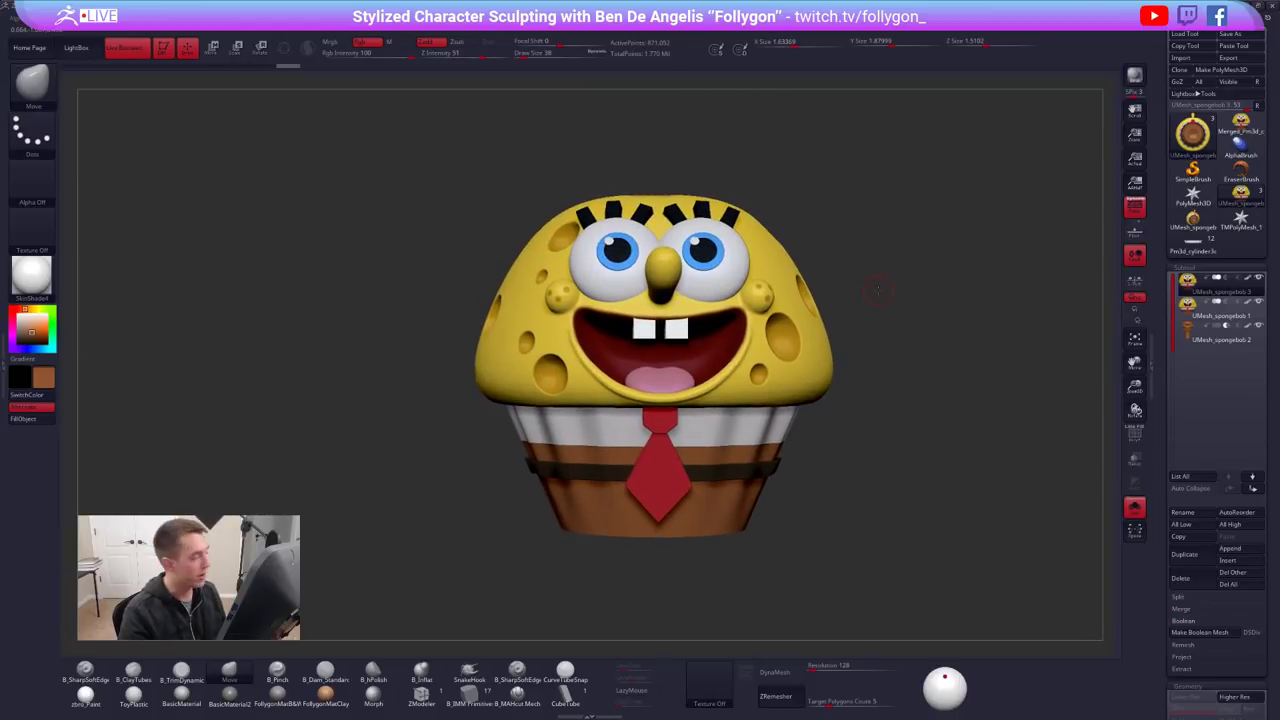
# Mask the upper part of the cupcake and assign the masked area its own polygroup
pyautogui.keyDown('ctrl'); pyautogui.click(856, 336); pyautogui.keyUp('ctrl')
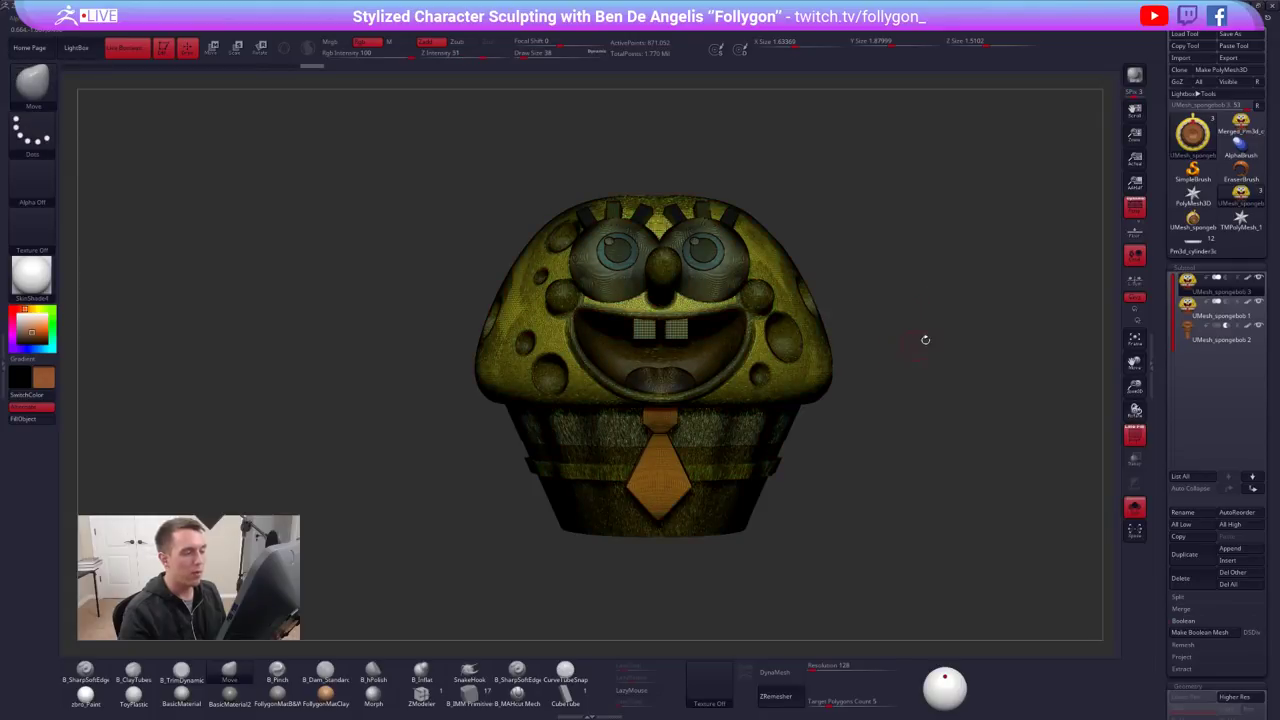
pyautogui.moveTo(912, 308)
pyautogui.keyDown('ctrl'); pyautogui.mouseDown()
pyautogui.moveTo(310, 325)
pyautogui.moveTo(866, 108)
pyautogui.mouseUp(); pyautogui.keyUp('ctrl')
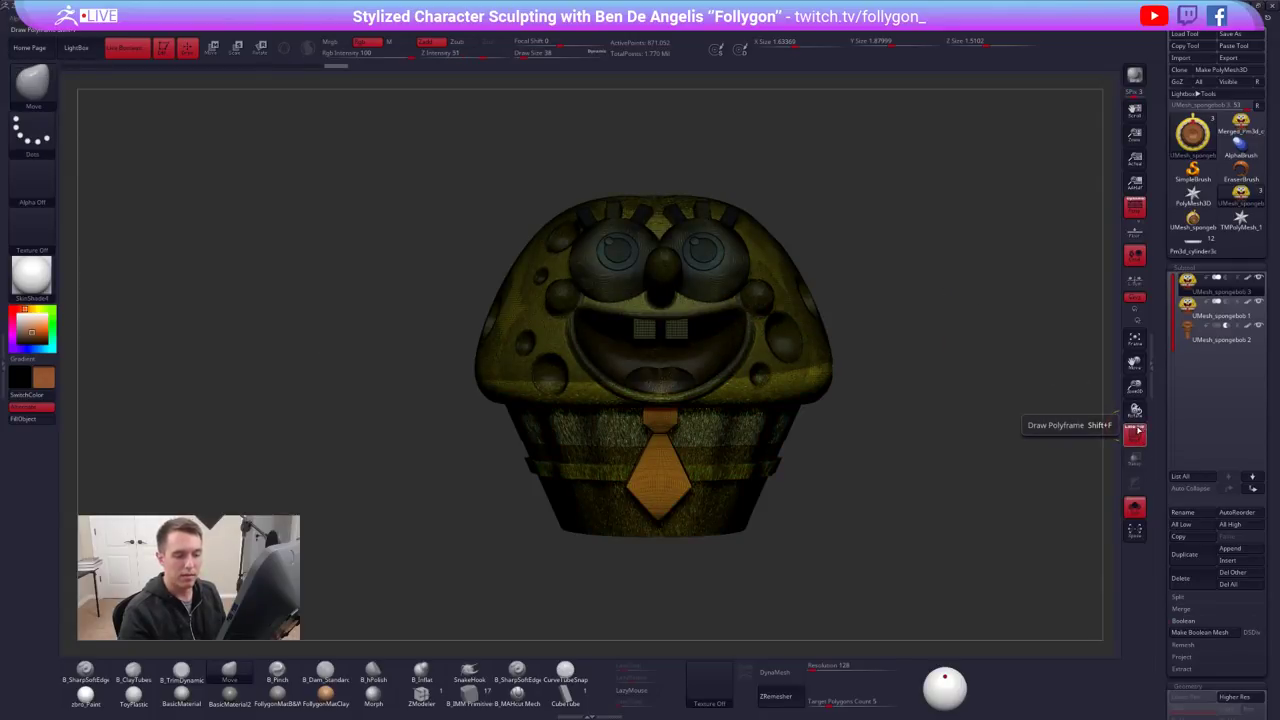
pyautogui.click(1133, 432)
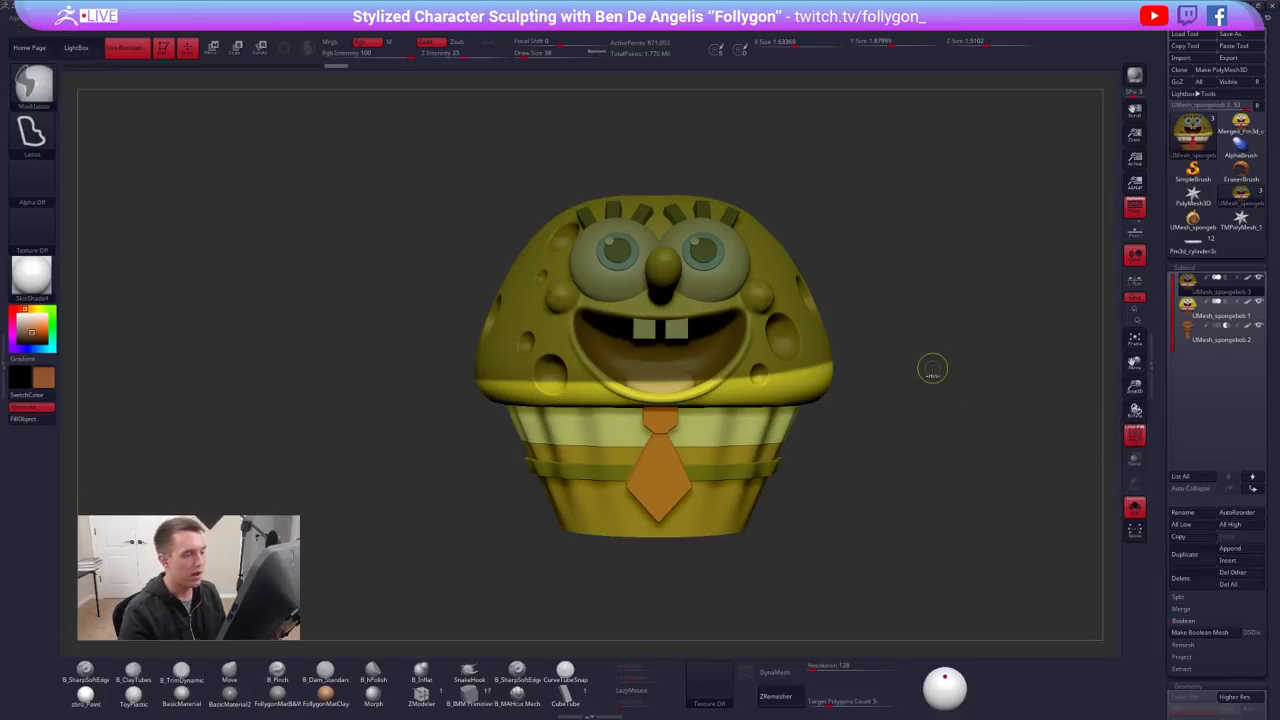
pyautogui.hotkey('ctrl', 'w')
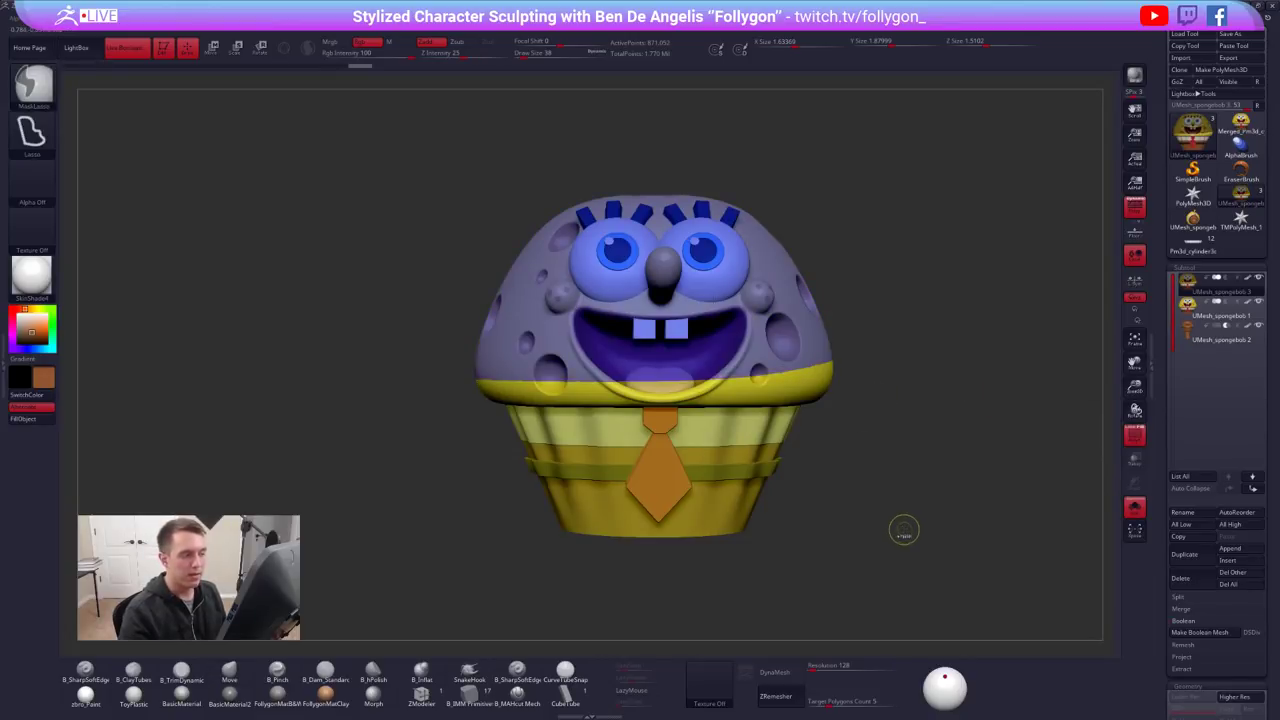
# Combine the entire cupcake mesh into a single polygroup and turn the polyframe display off
pyautogui.hotkey('ctrl', 'w')
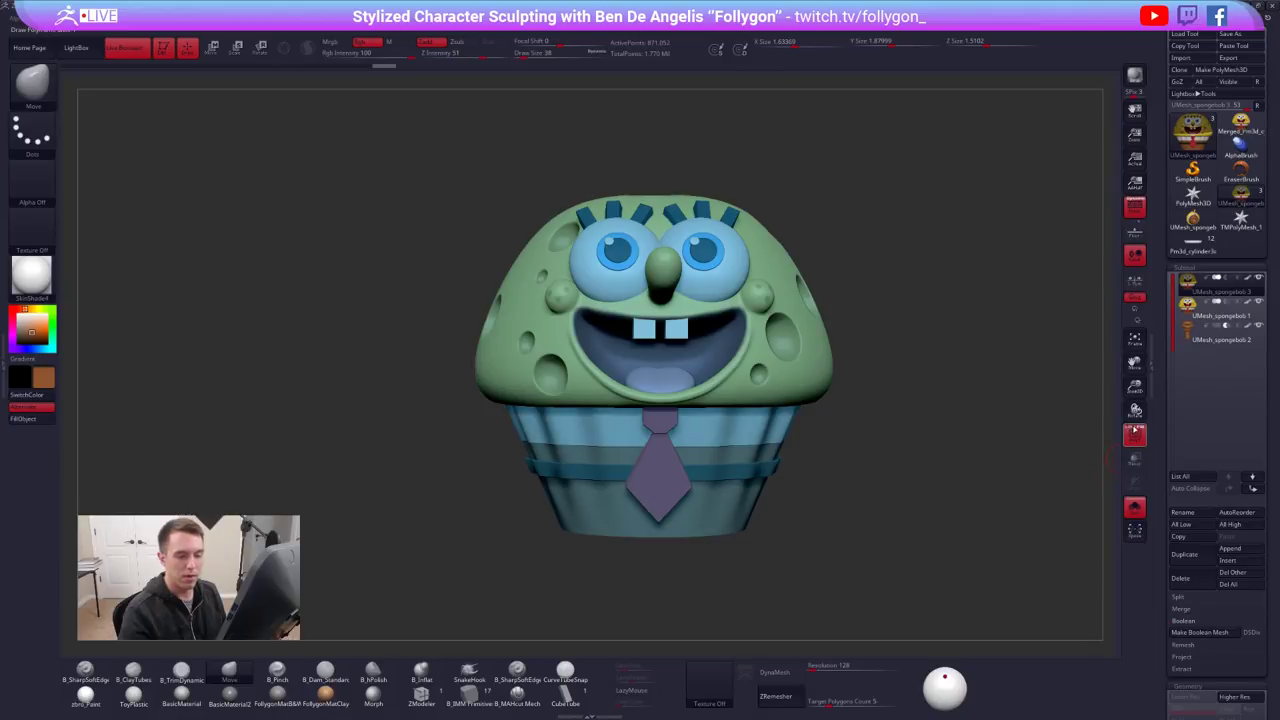
pyautogui.click(1133, 432)
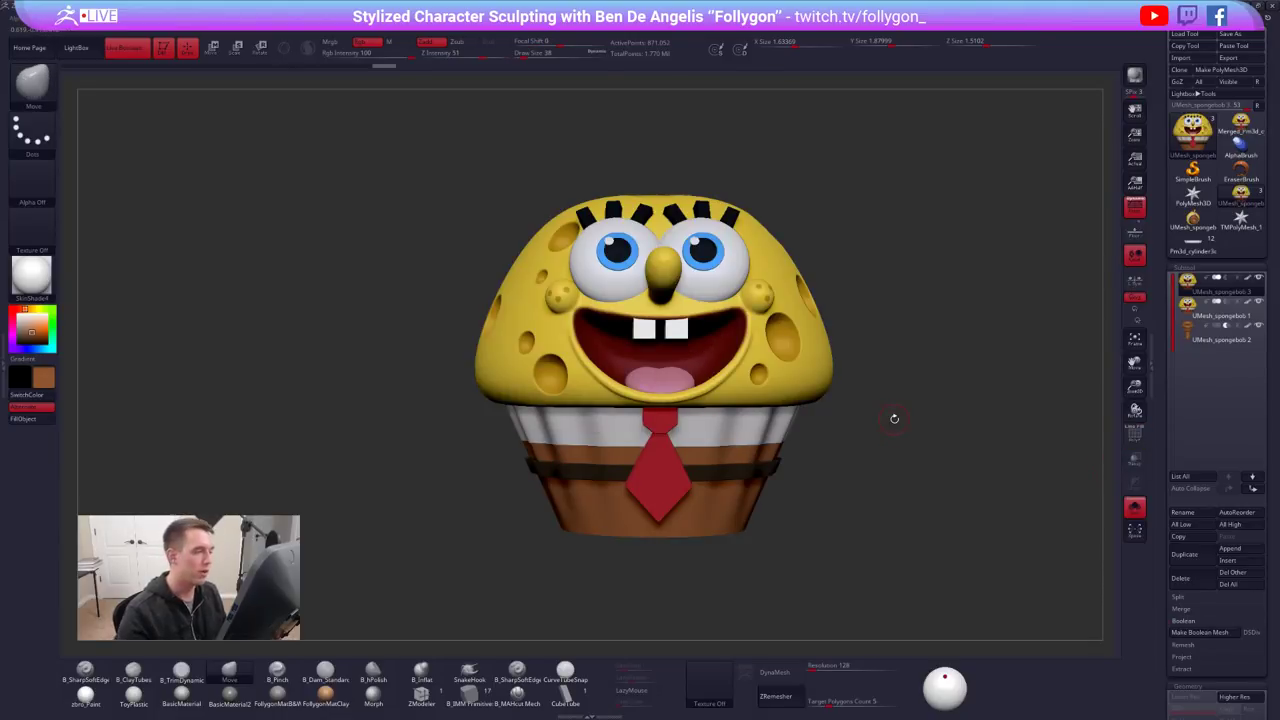
pyautogui.hotkey('shift', 'f')
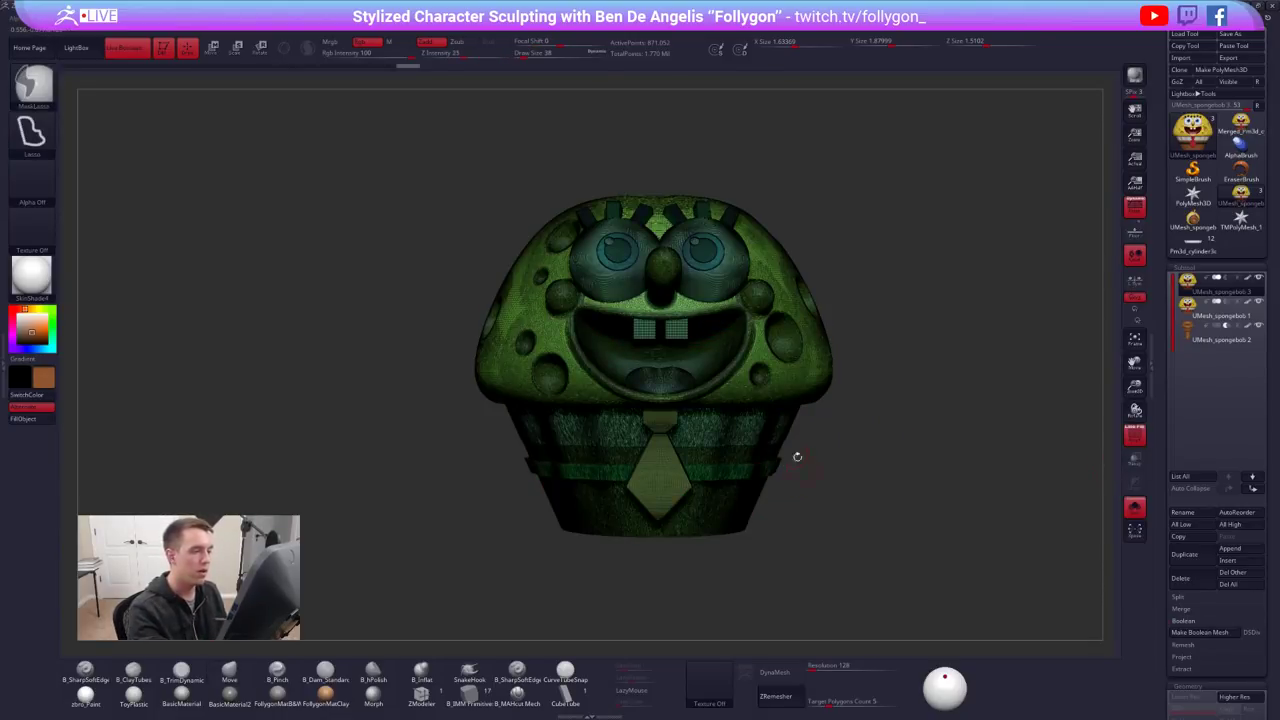
pyautogui.hotkey('shift', 'f')
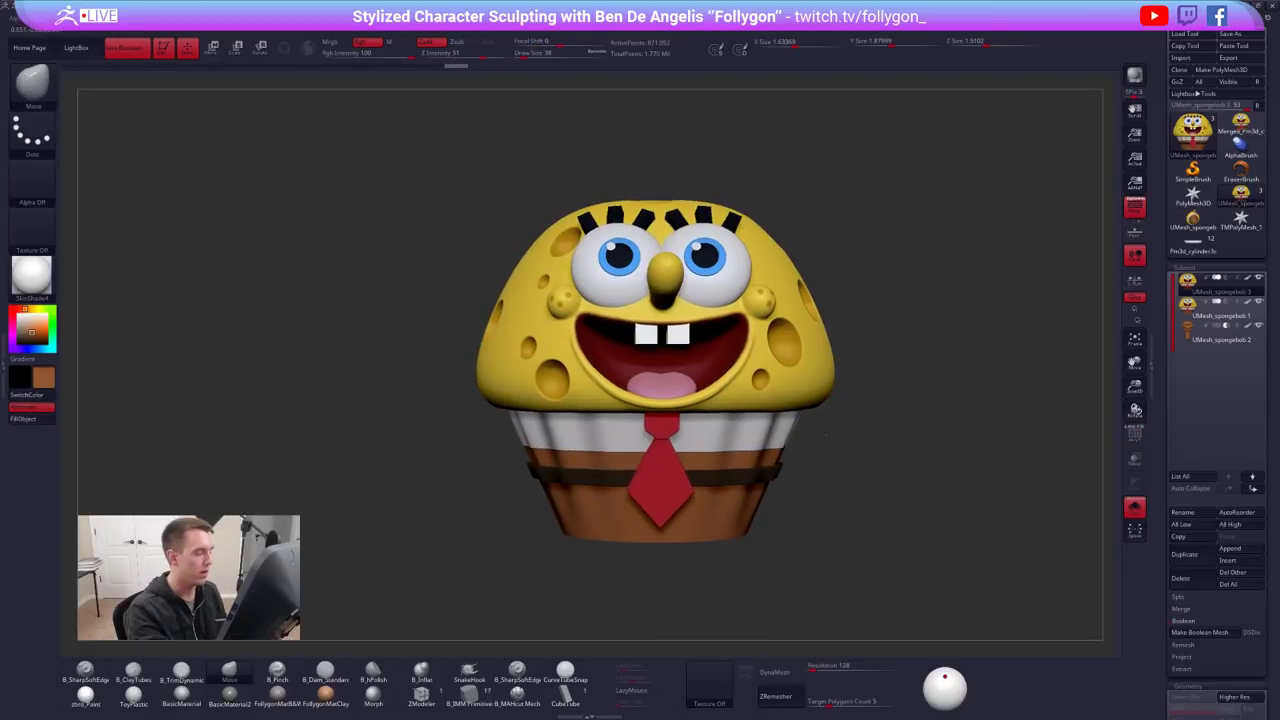
# Open the 3D Print Hub plugin's size and export settings for the hollow cupcake
pyautogui.moveTo(897, 560); pyautogui.dragTo(890, 574)
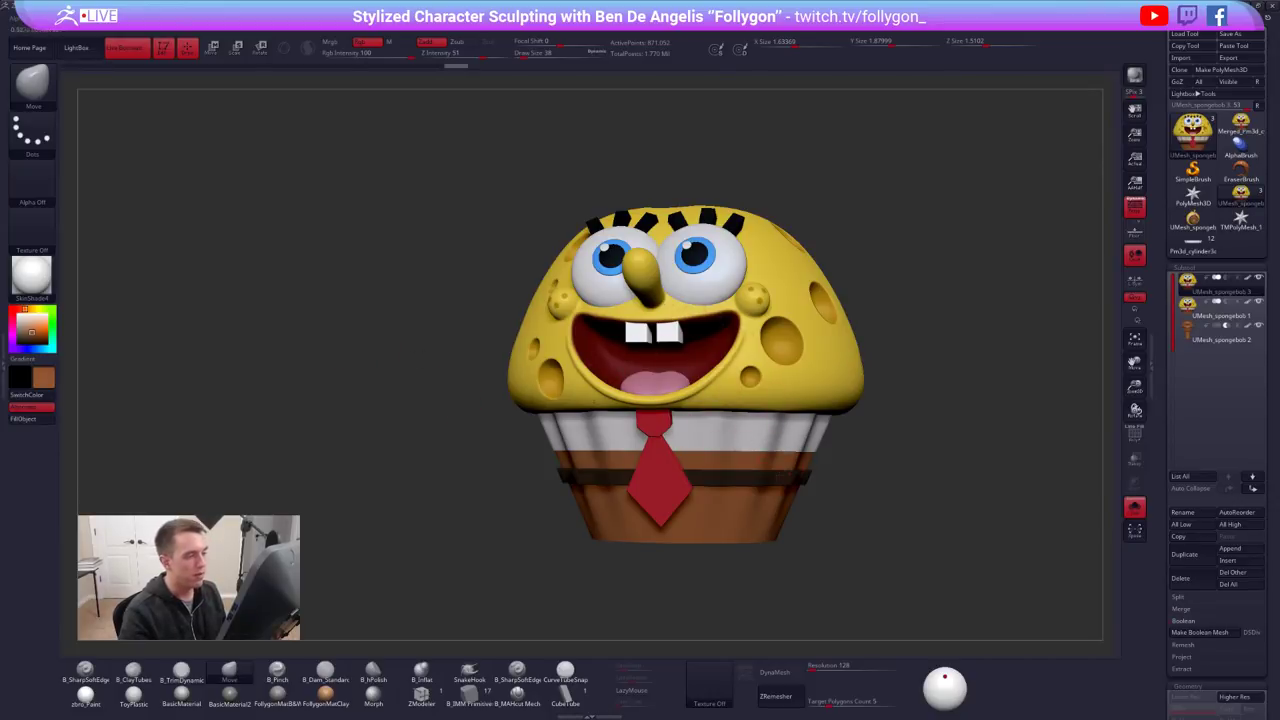
pyautogui.click(3, 303)
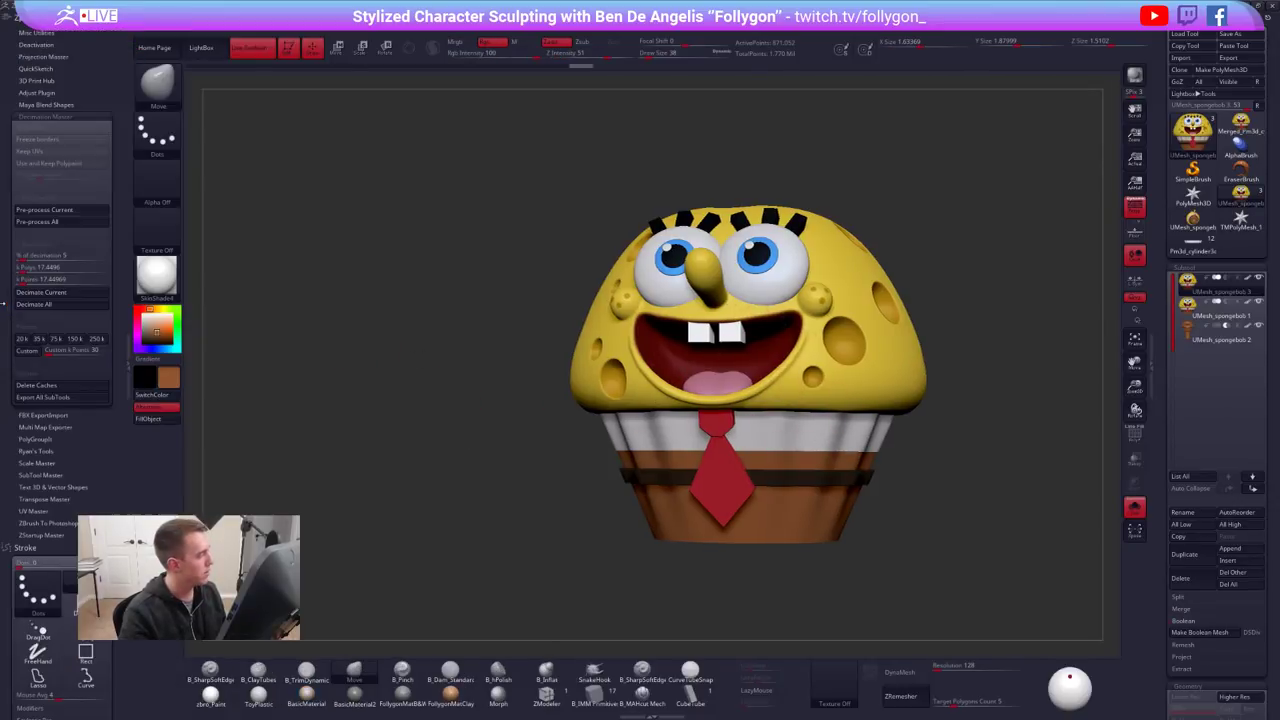
pyautogui.click(88, 116)
pyautogui.click(69, 81)
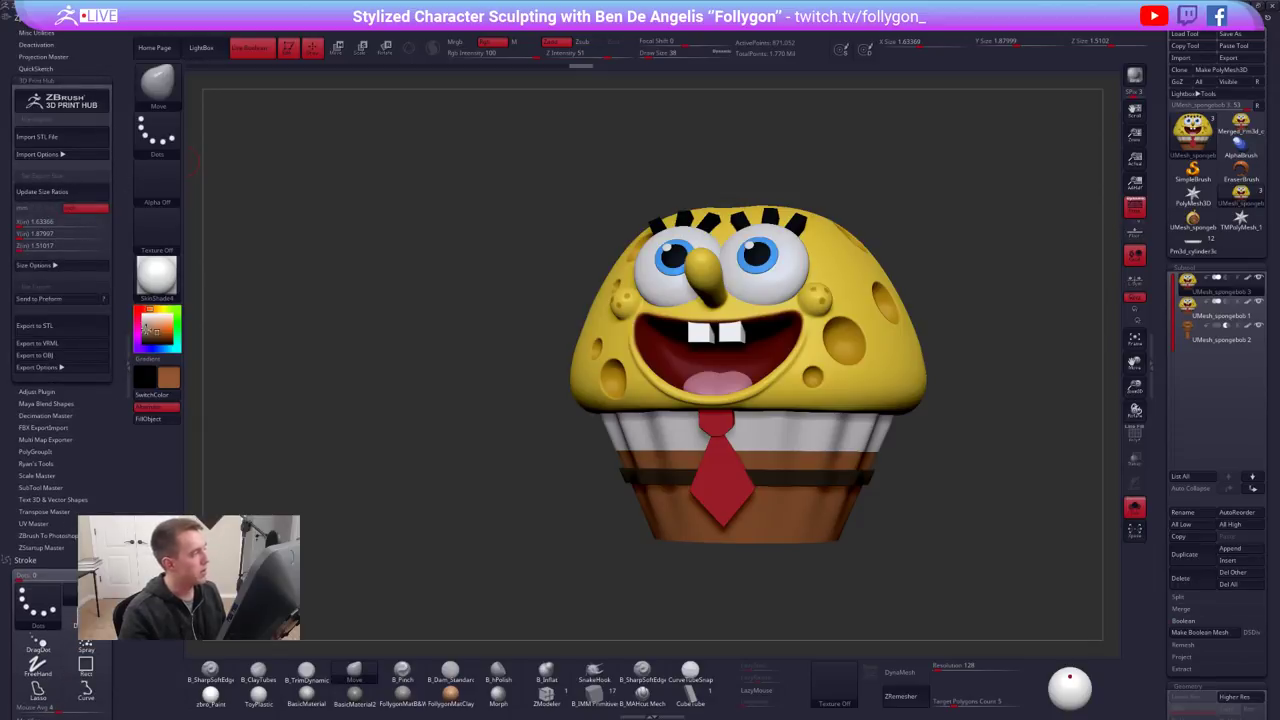
# Turn perspective off and measure the cupcake's height from base to top with a transpose line
pyautogui.hotkey('ctrl', 's')
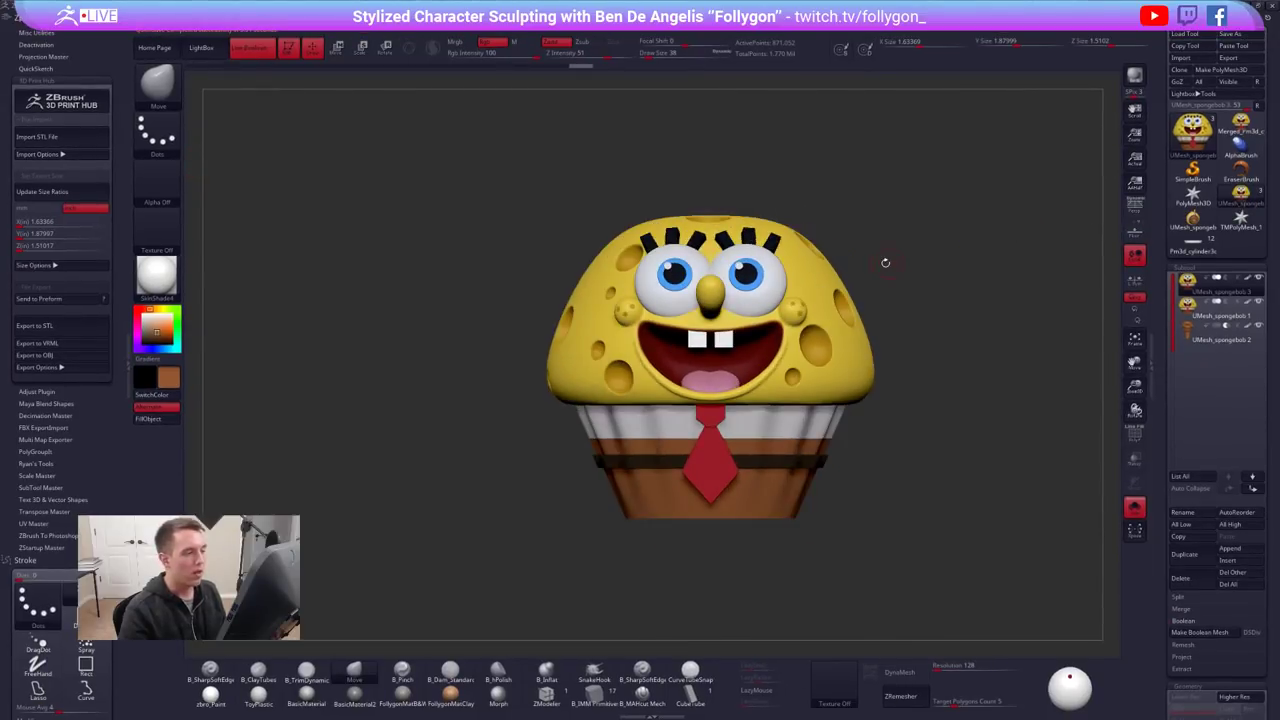
pyautogui.keyDown('alt'); pyautogui.moveTo(886, 263); pyautogui.dragTo(873, 285); pyautogui.keyUp('alt')
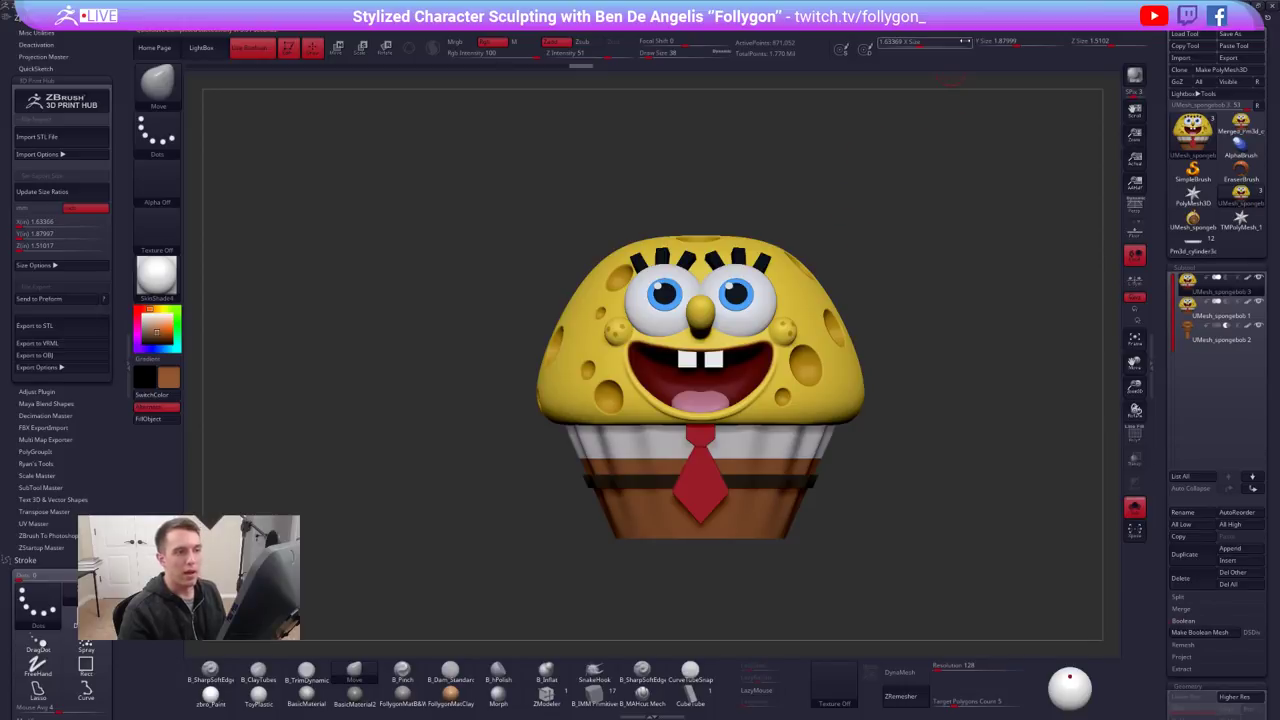
pyautogui.click(1011, 40)
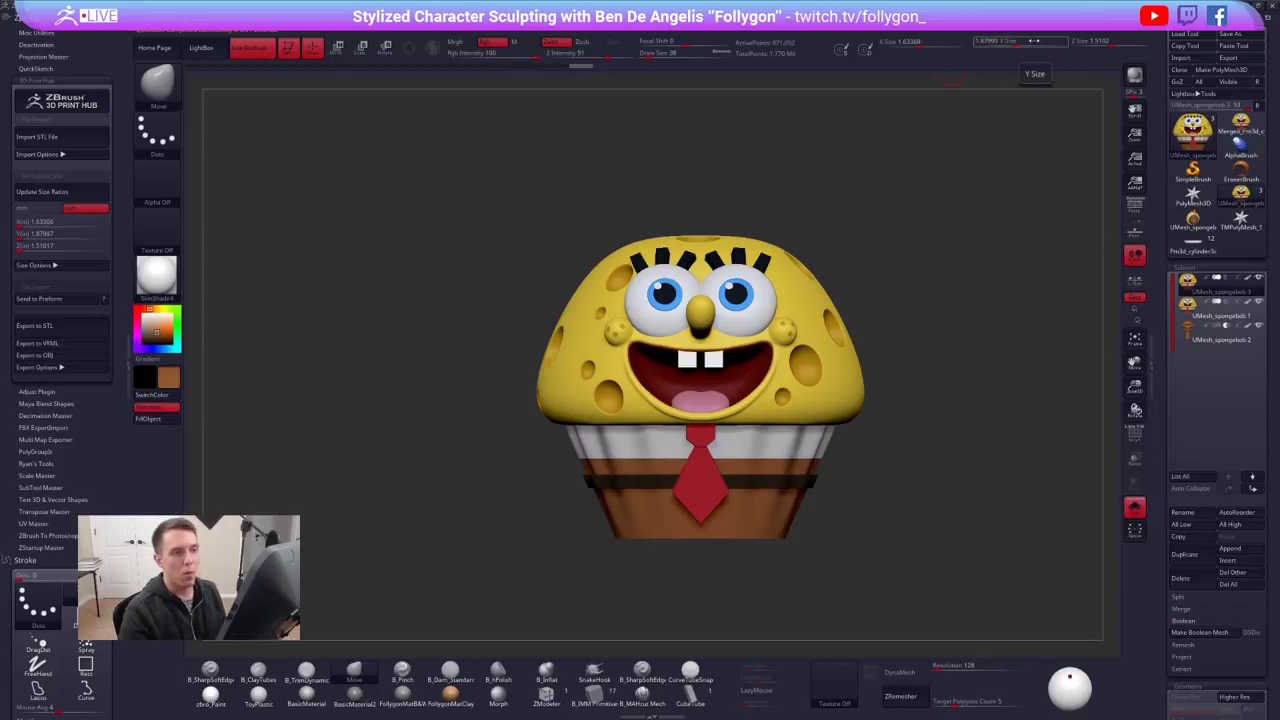
pyautogui.press('w')
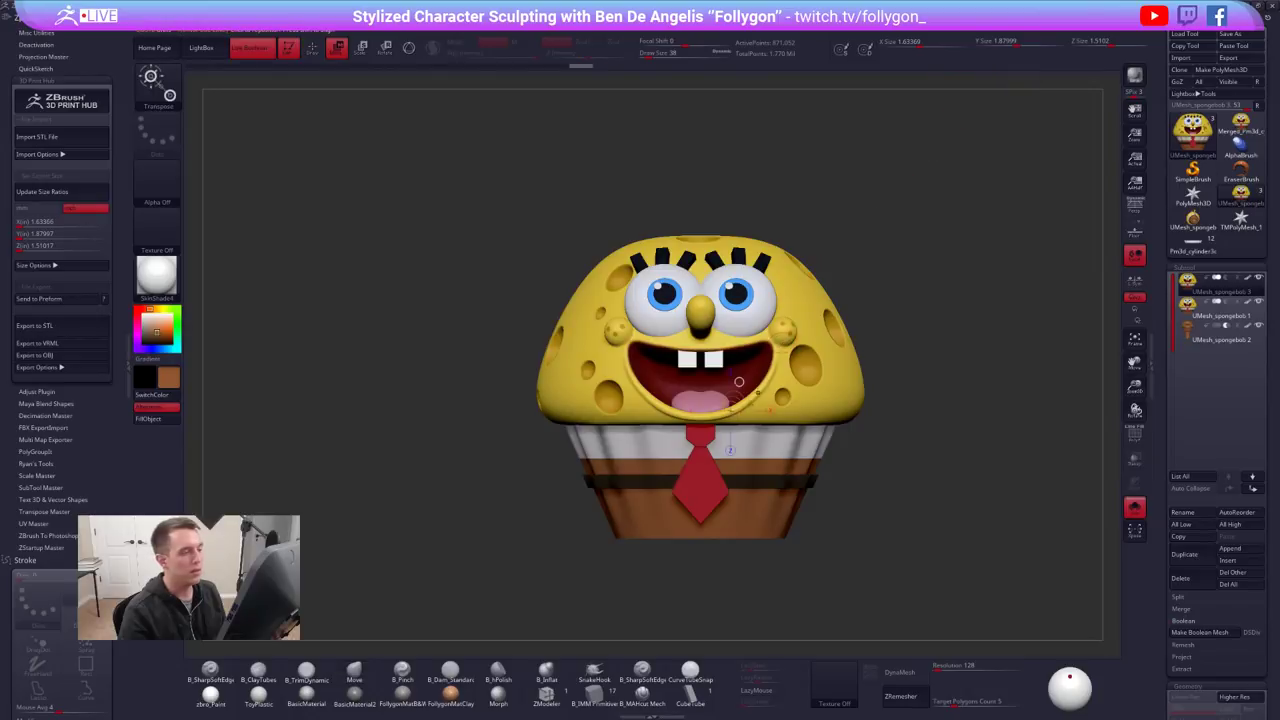
pyautogui.moveTo(711, 538); pyautogui.dragTo(710, 210)
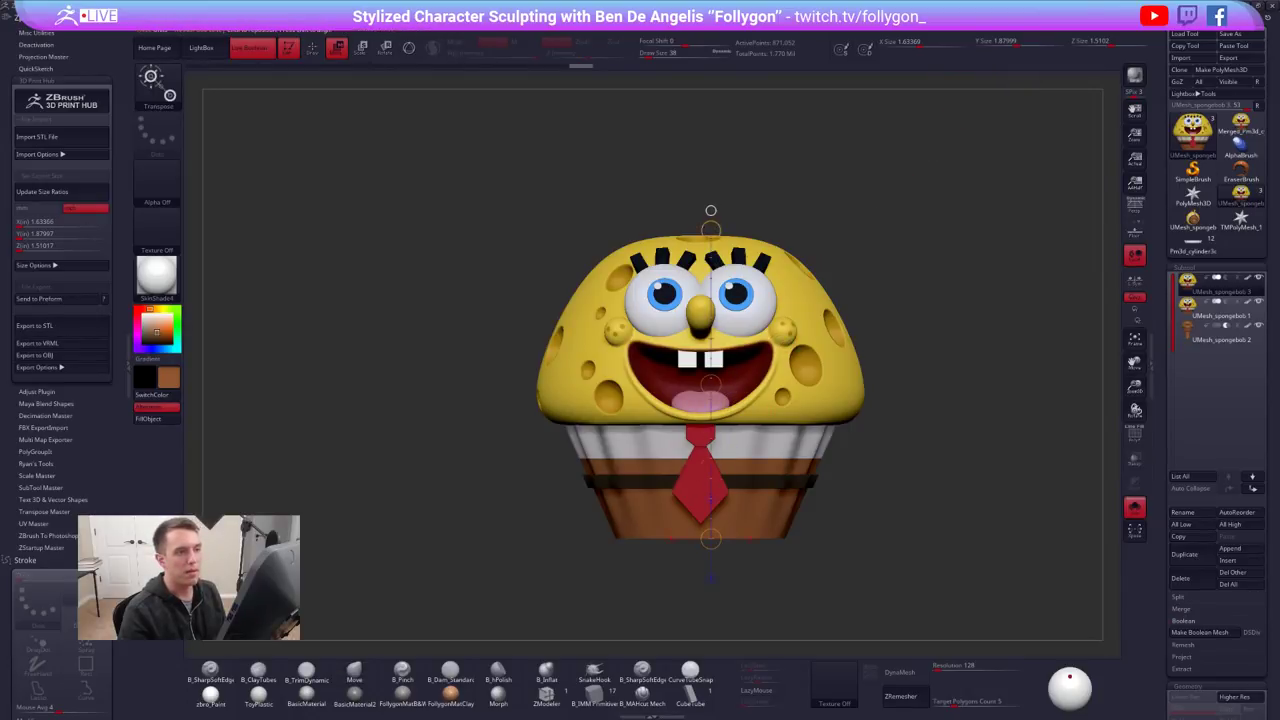
pyautogui.moveTo(861, 333); pyautogui.dragTo(849, 370)
pyautogui.press('q')
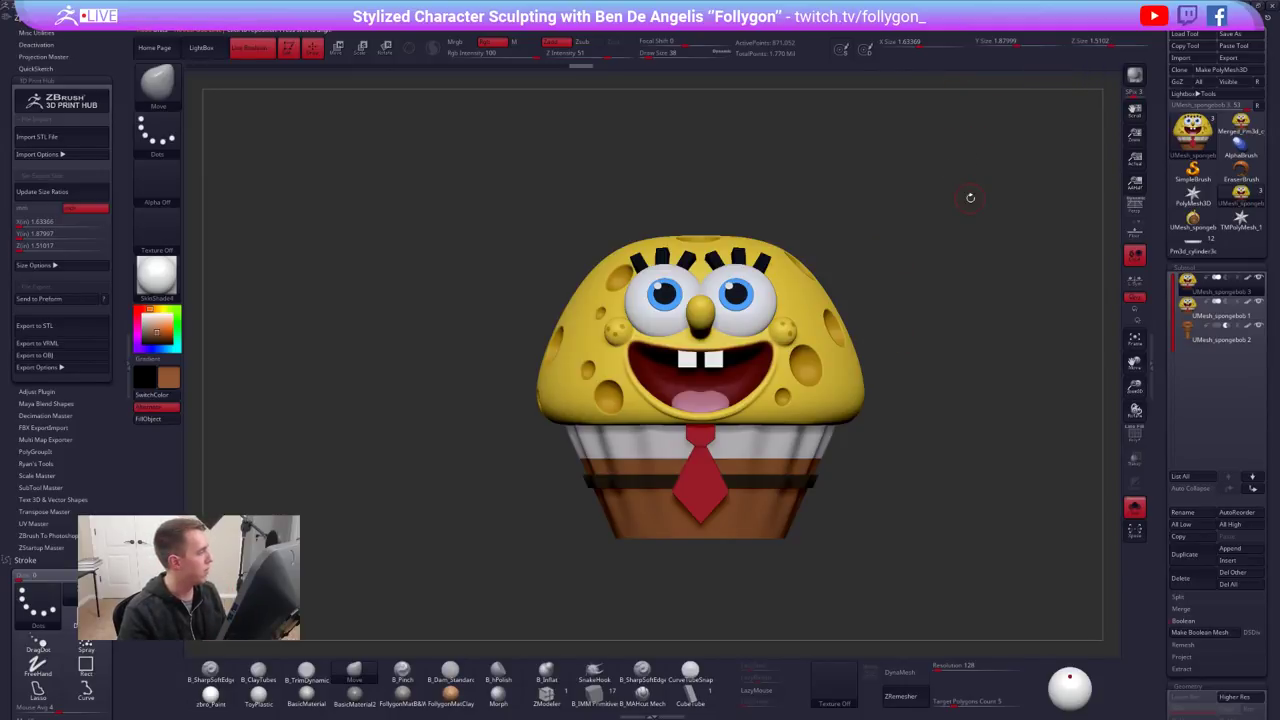
# Update the cupcake's size ratios using the 1.63 x 1.88 x 1.51 in option, and try the VRML export
pyautogui.click(60, 192)
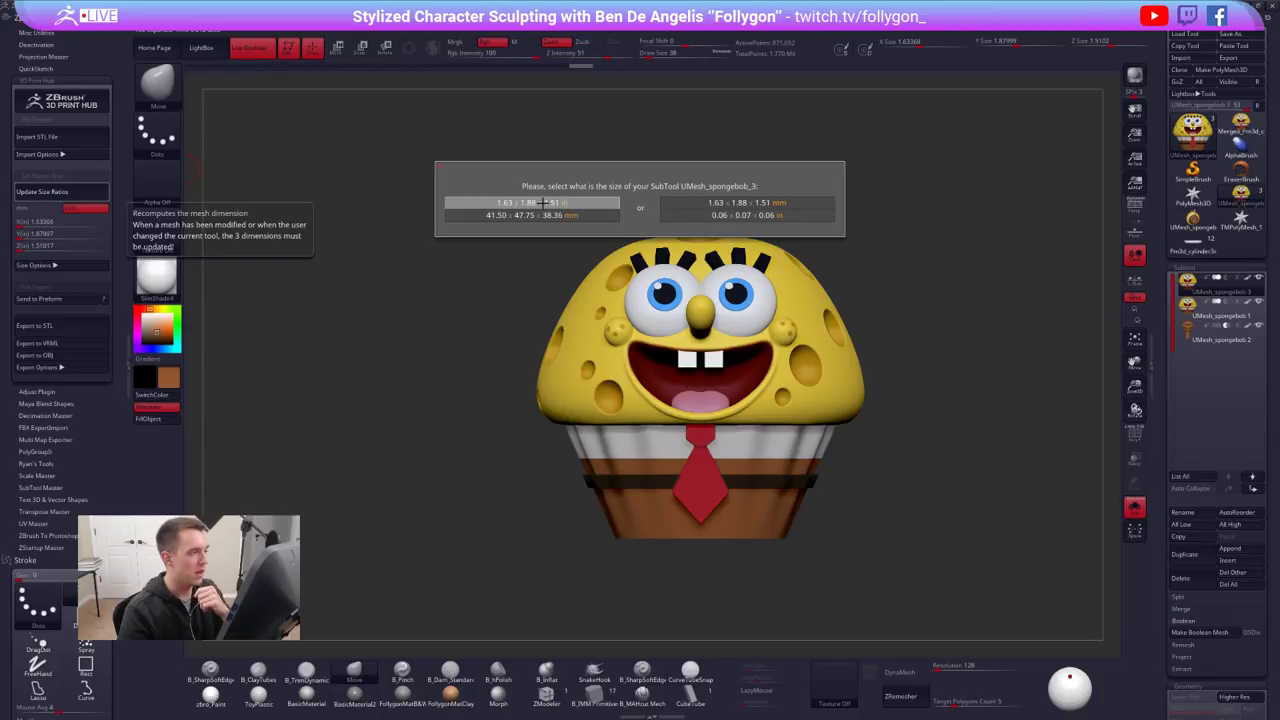
pyautogui.click(563, 202)
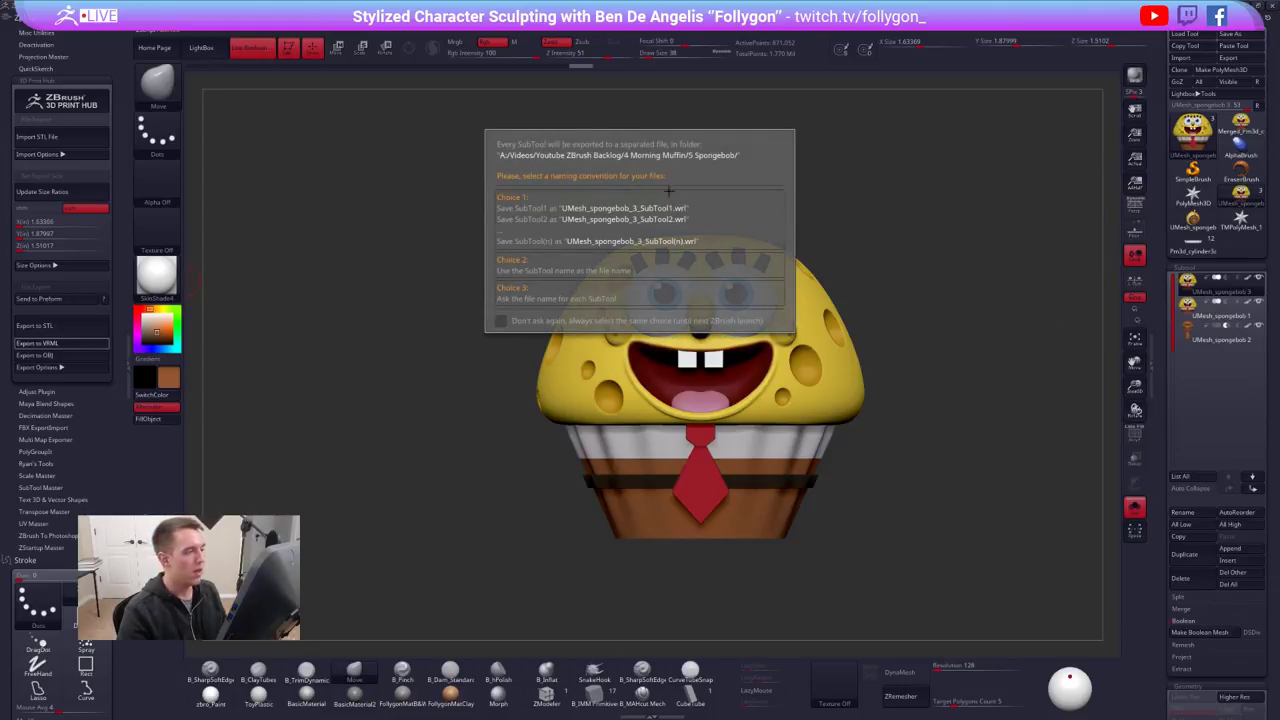
pyautogui.click(915, 270)
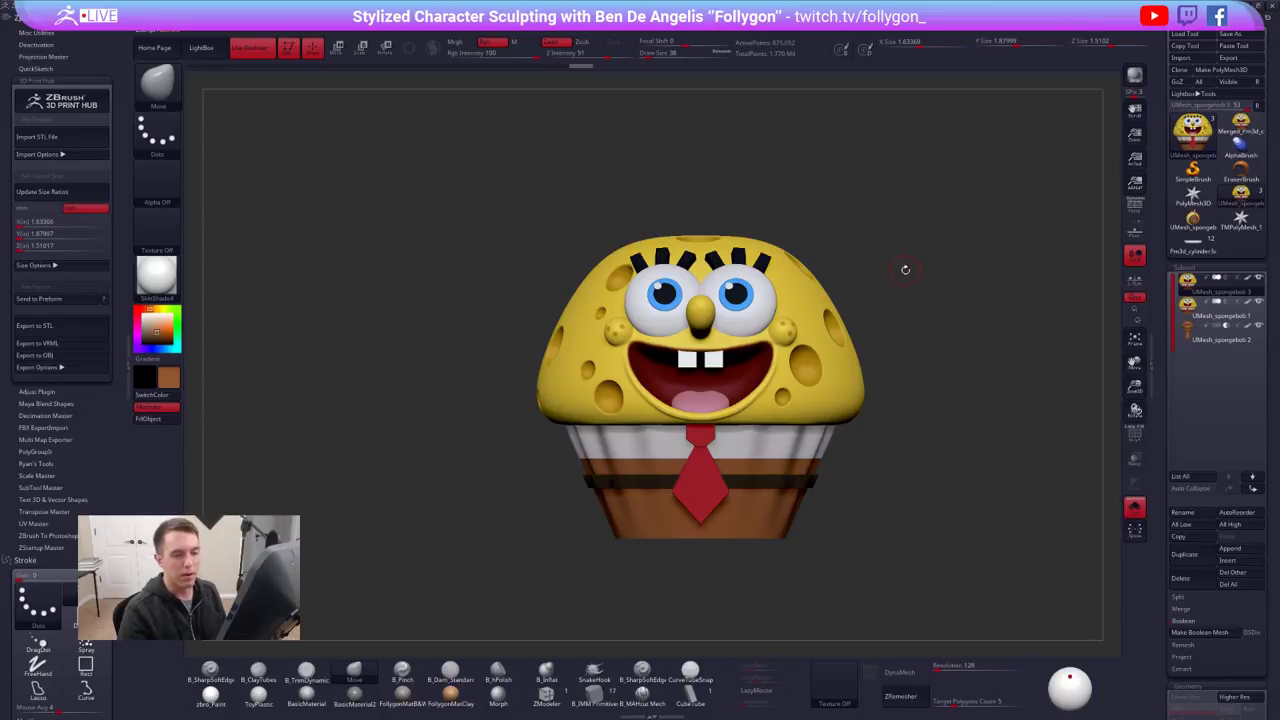
# Paste a copy of the cupcake tool and delete every subtool in it except the hollow cupcake
pyautogui.moveTo(1188, 318)
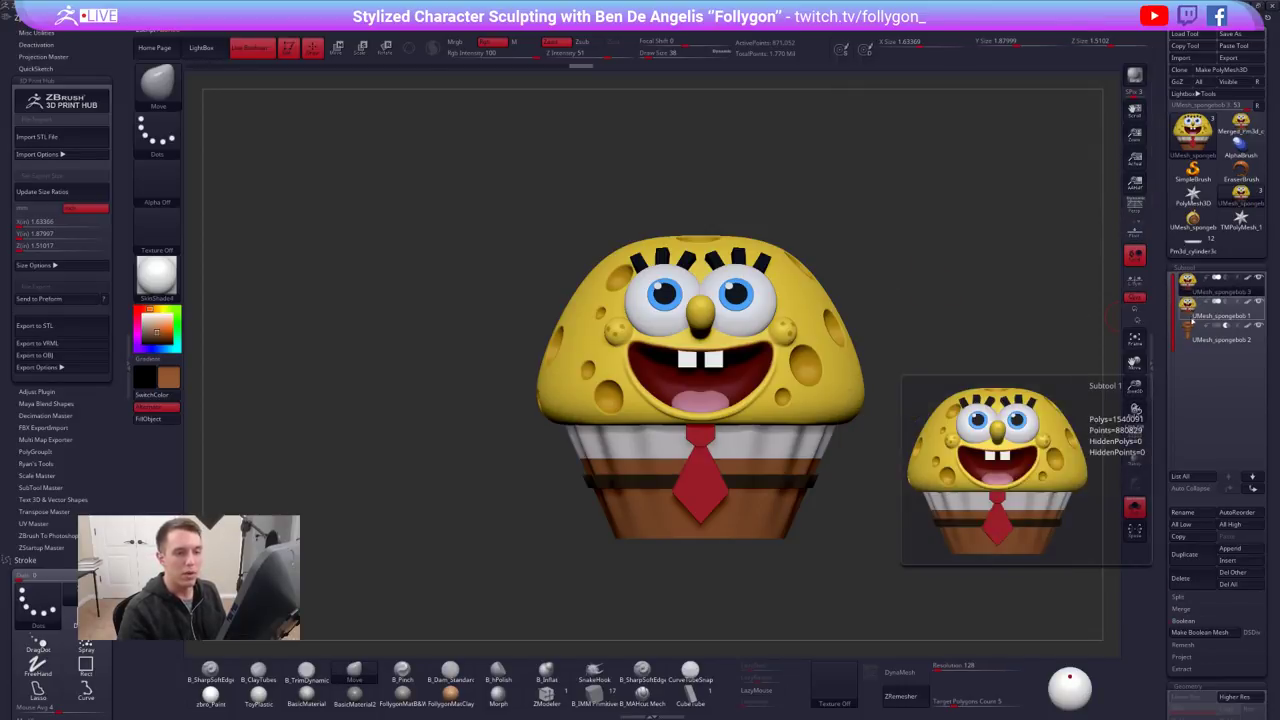
pyautogui.moveTo(1196, 340)
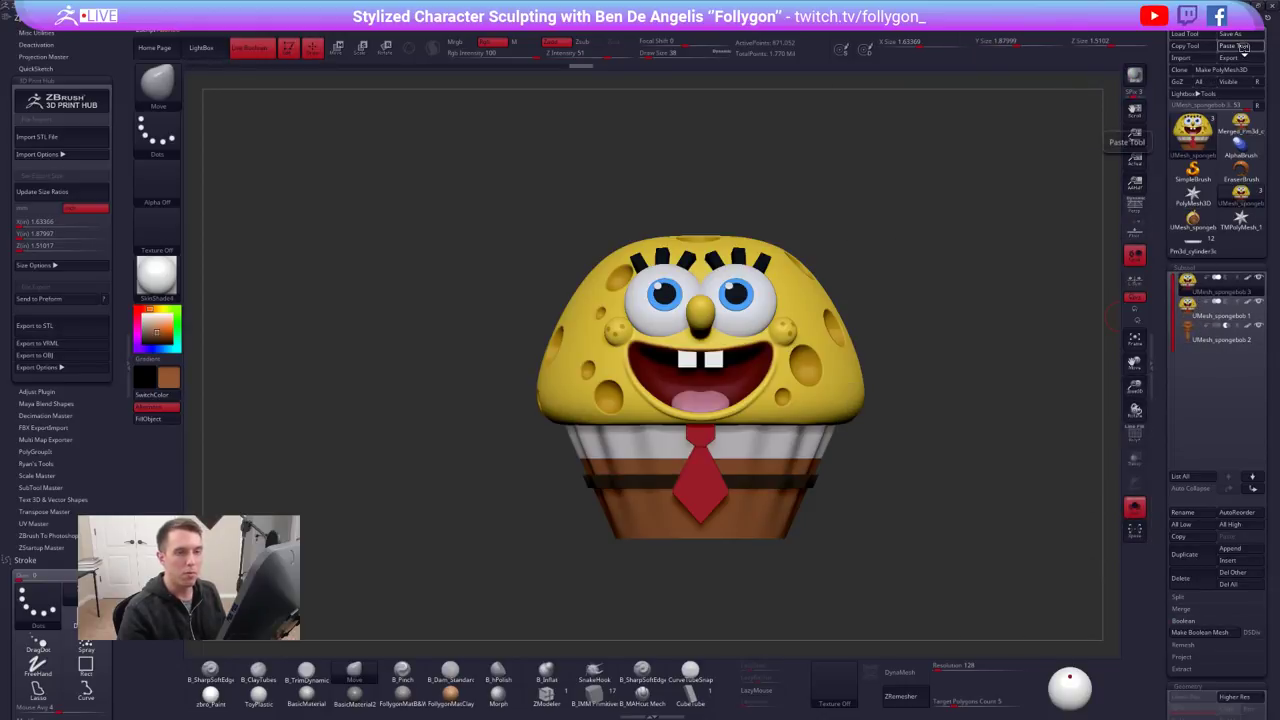
pyautogui.click(1243, 47)
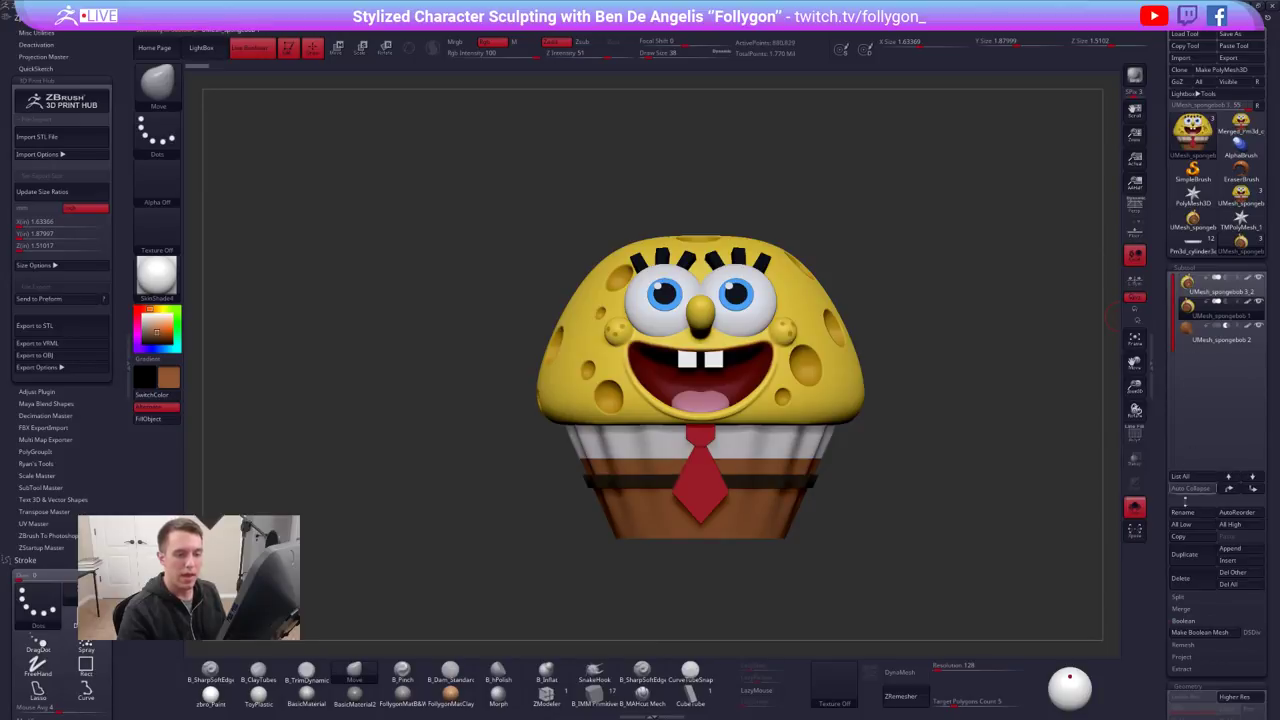
pyautogui.click(1233, 576)
pyautogui.click(1100, 600)
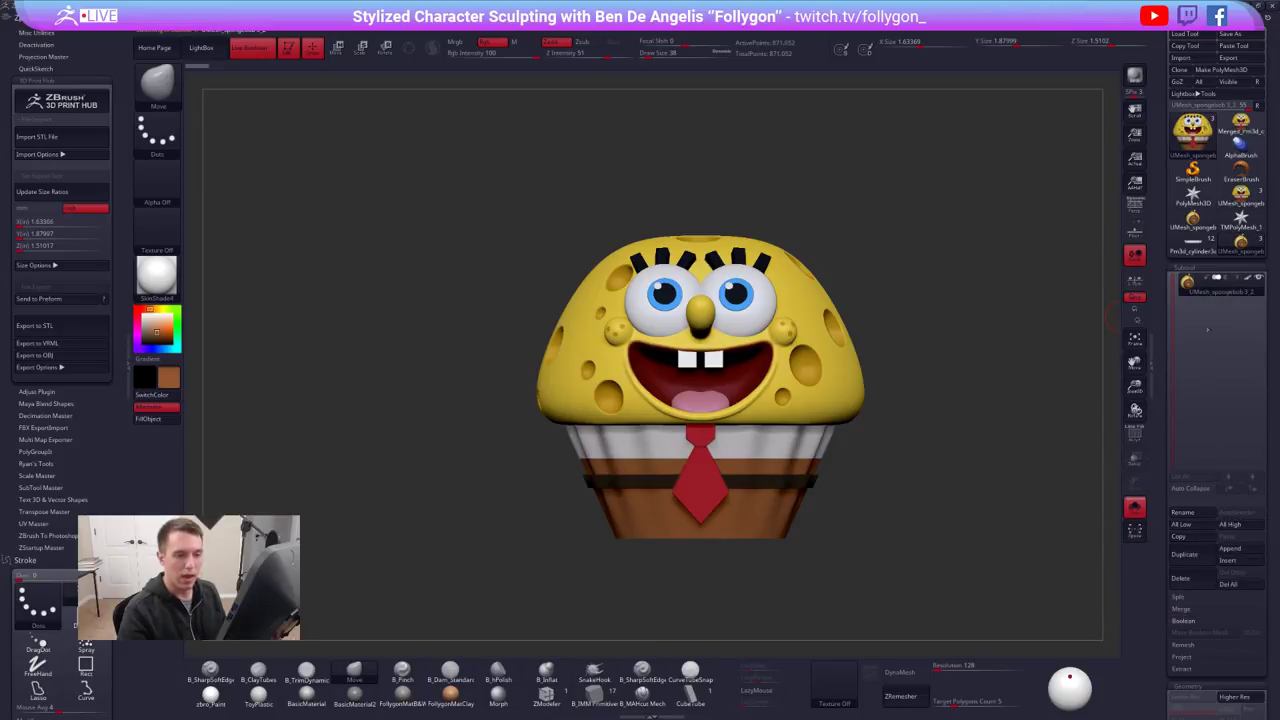
pyautogui.moveTo(918, 420)
pyautogui.mouseDown()
pyautogui.moveTo(905, 275)
pyautogui.moveTo(903, 414)
pyautogui.moveTo(930, 405)
pyautogui.mouseUp()
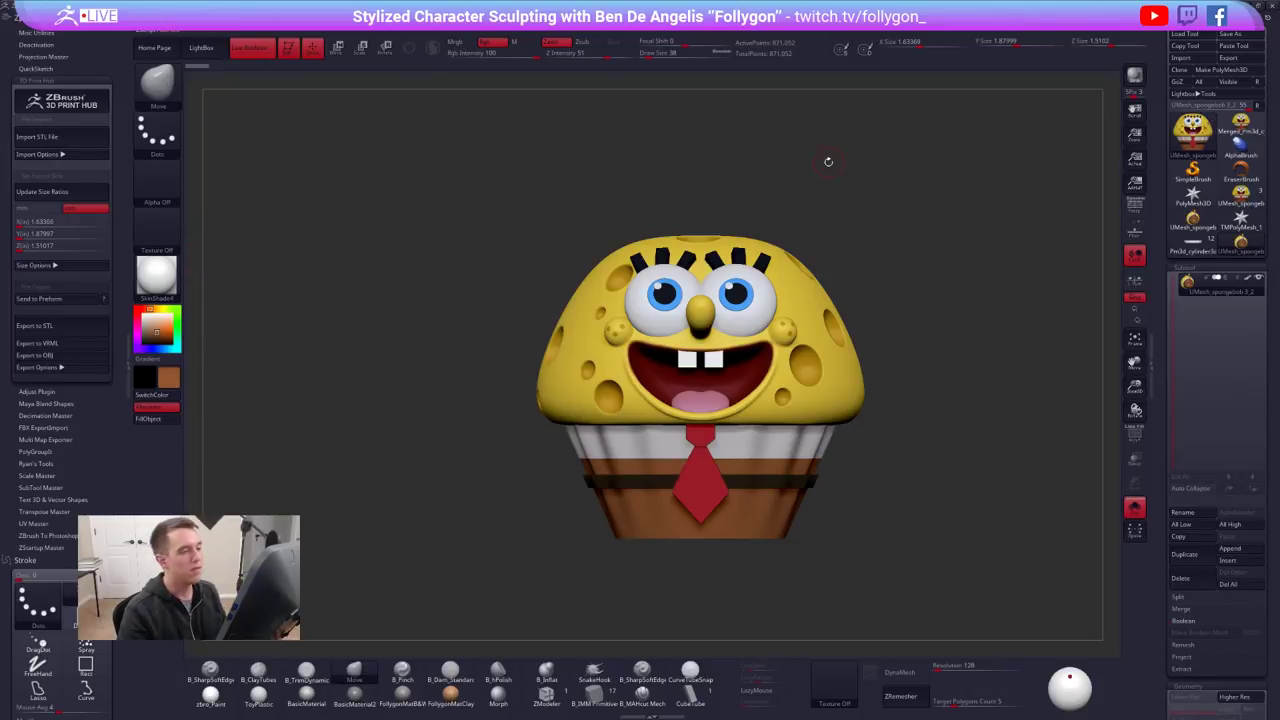
pyautogui.moveTo(999, 242); pyautogui.dragTo(997, 237)
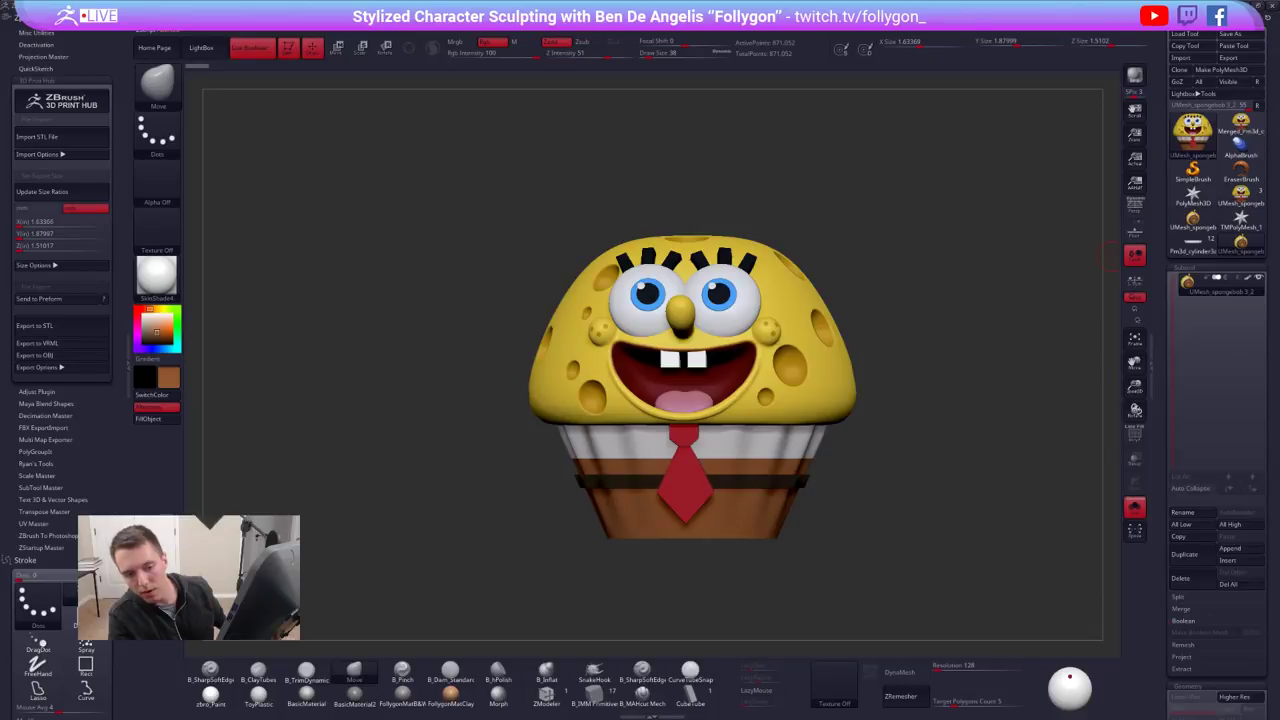
# Switch to File Explorer and review the testprint OBJ and WRL files in the 3D Printing folder
pyautogui.hotkey('alt', 'Tab')
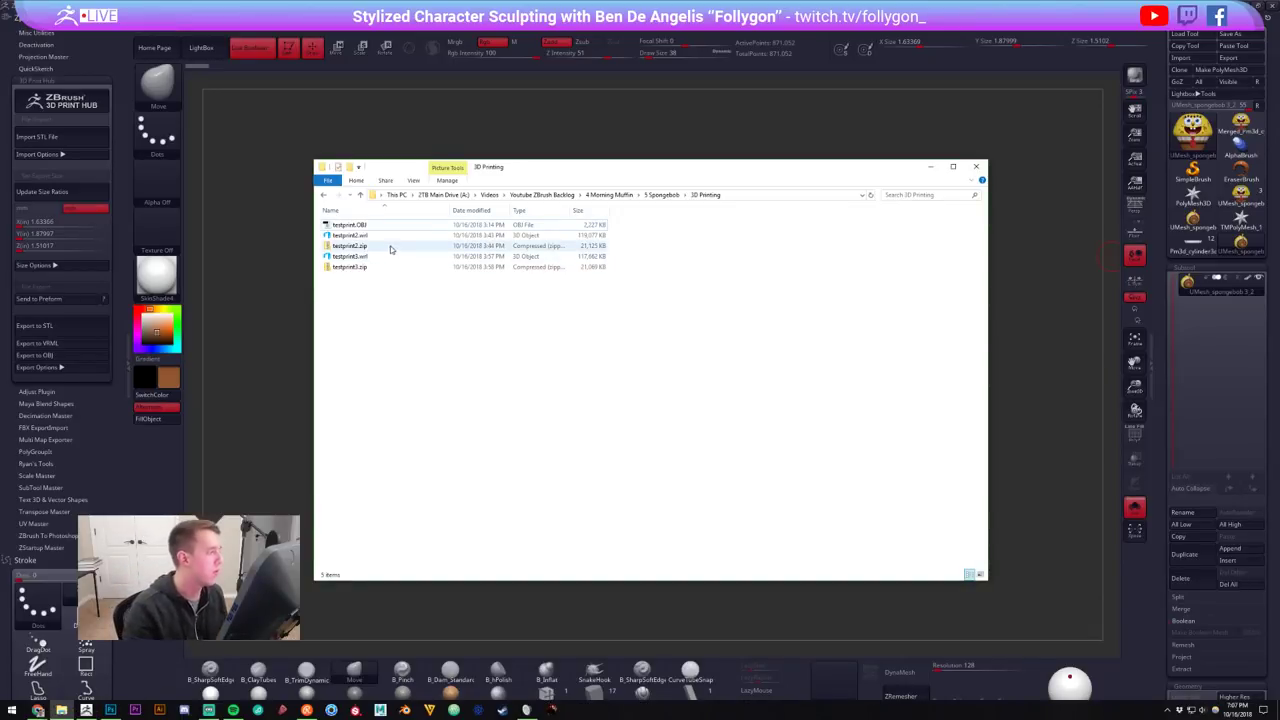
pyautogui.click(350, 225)
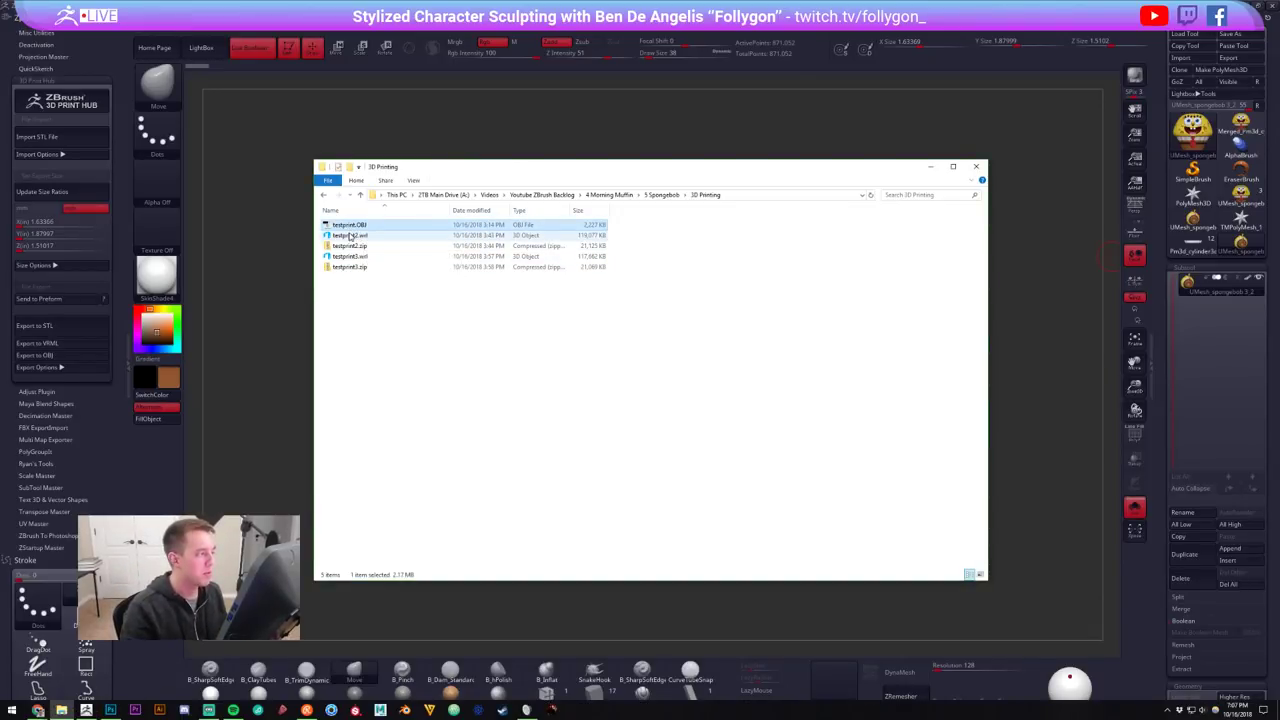
pyautogui.click(352, 235)
pyautogui.click(352, 256)
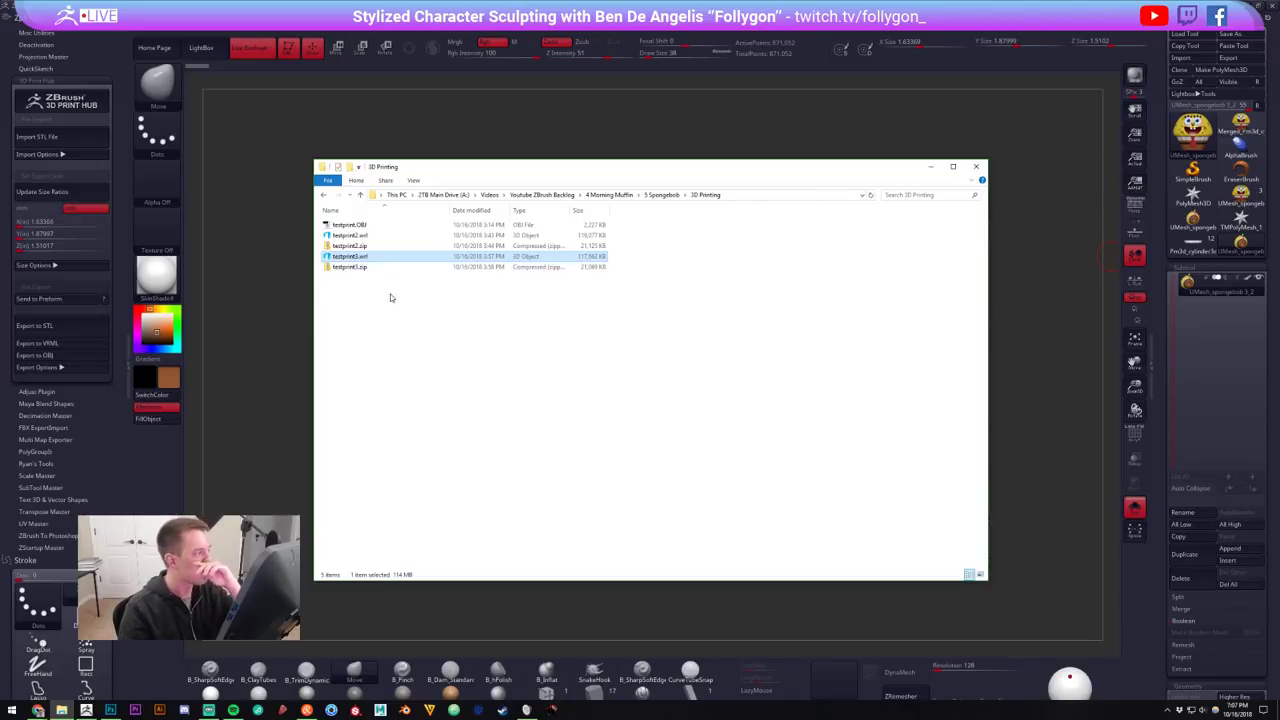
pyautogui.moveTo(546, 170)
pyautogui.mouseDown()
pyautogui.moveTo(631, 491)
pyautogui.moveTo(543, 151)
pyautogui.moveTo(558, 171)
pyautogui.mouseUp()
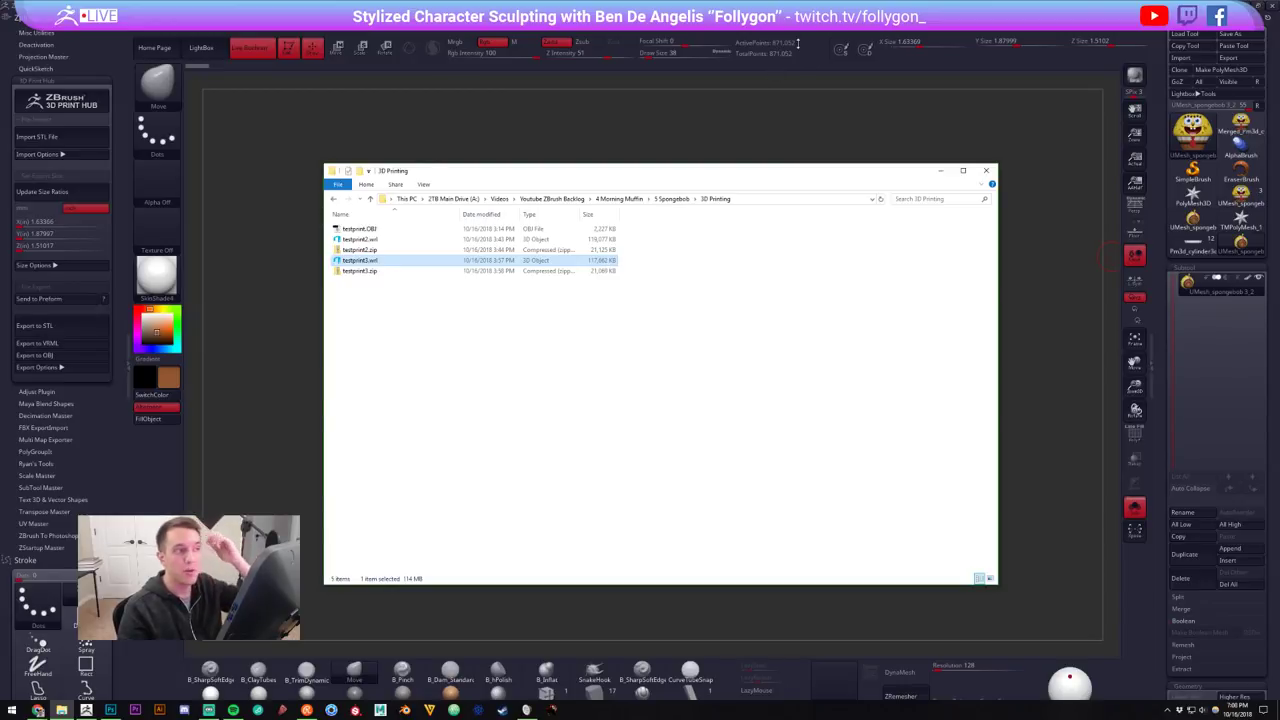
# Look at the 7-Zip option for testprint3.wrl, and select the existing testprint3.zip archive
pyautogui.rightClick(379, 259)
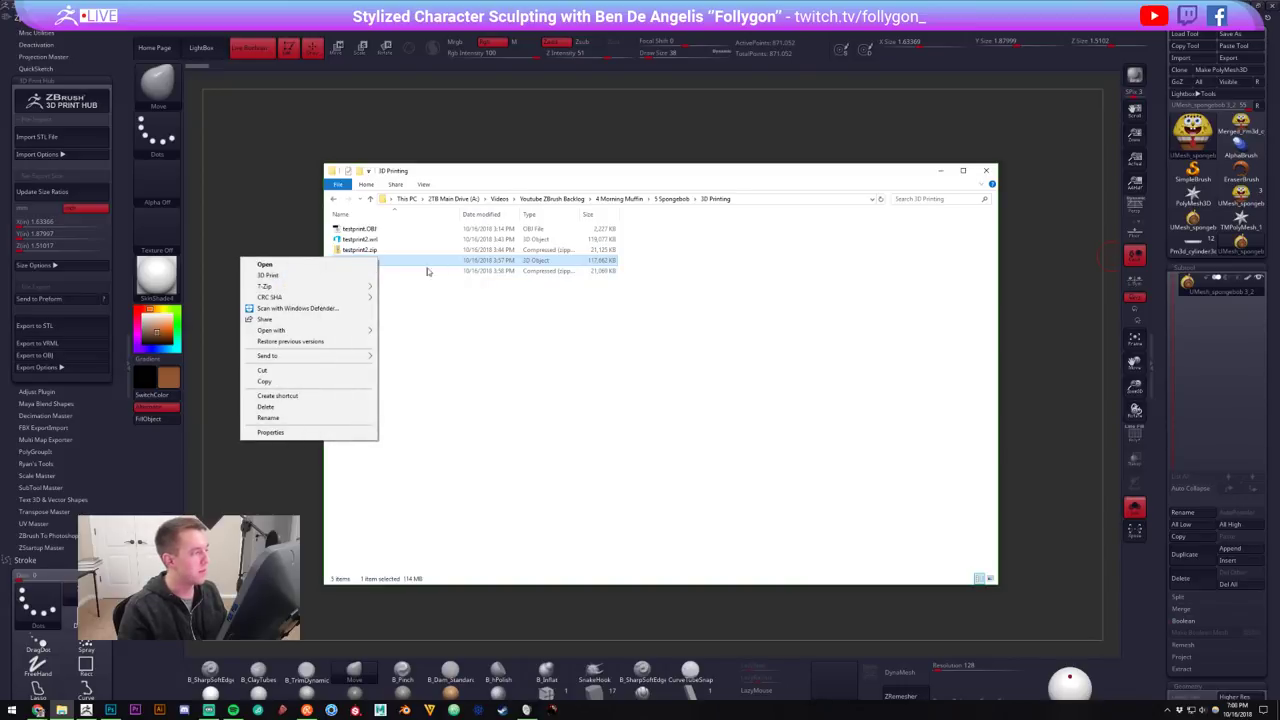
pyautogui.moveTo(311, 287)
pyautogui.click(475, 263)
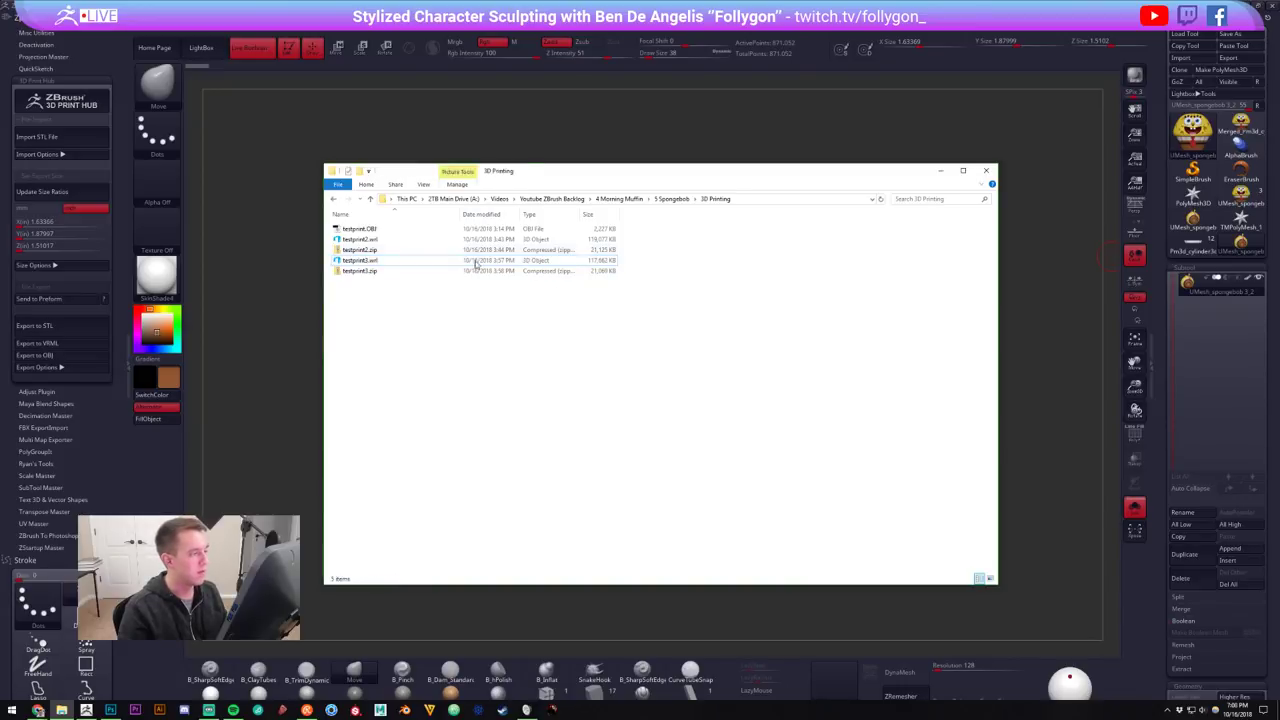
pyautogui.click(364, 271)
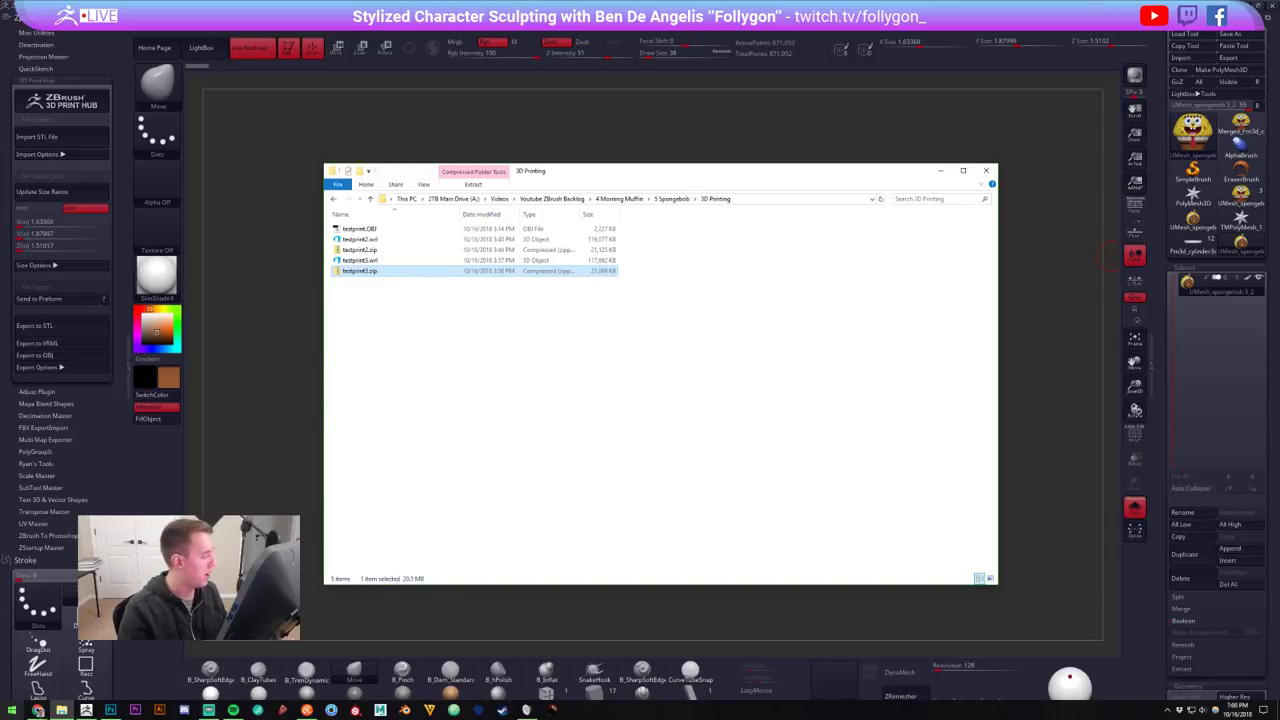
# Switch to Shapeways in the browser, open the 3D model upload form and set the model units to inches
pyautogui.moveTo(37, 710)
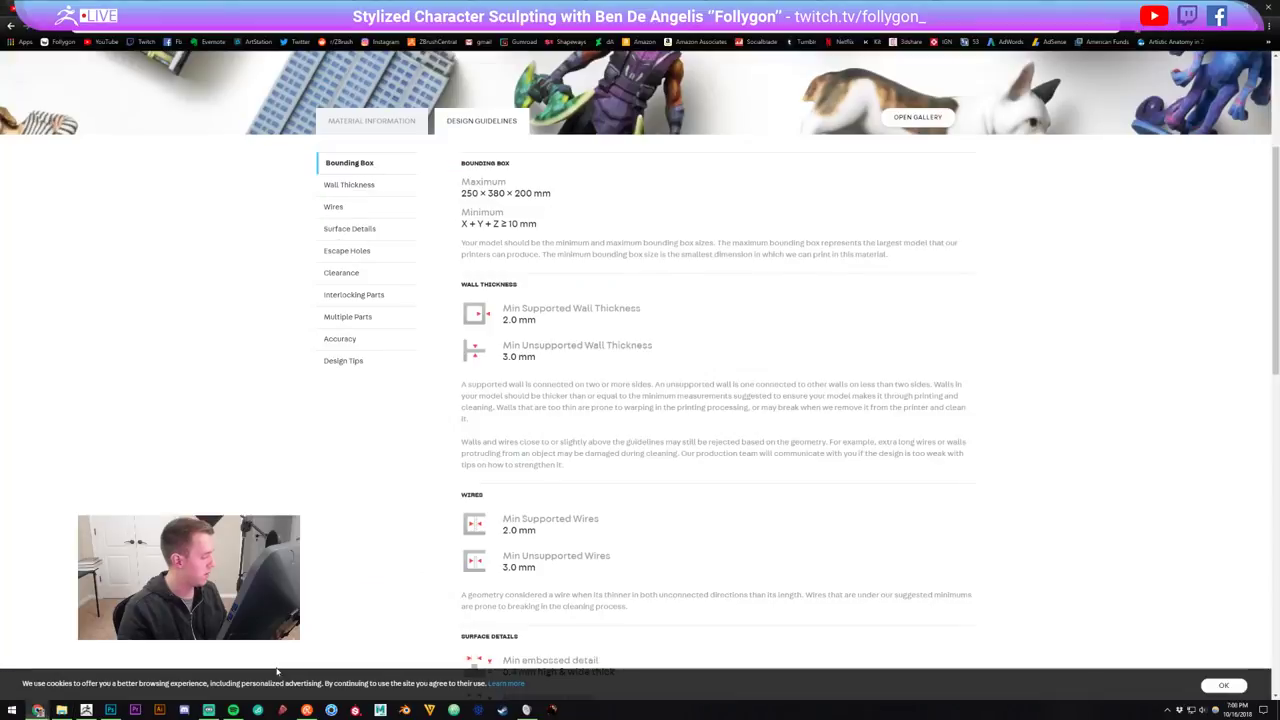
pyautogui.click(265, 668)
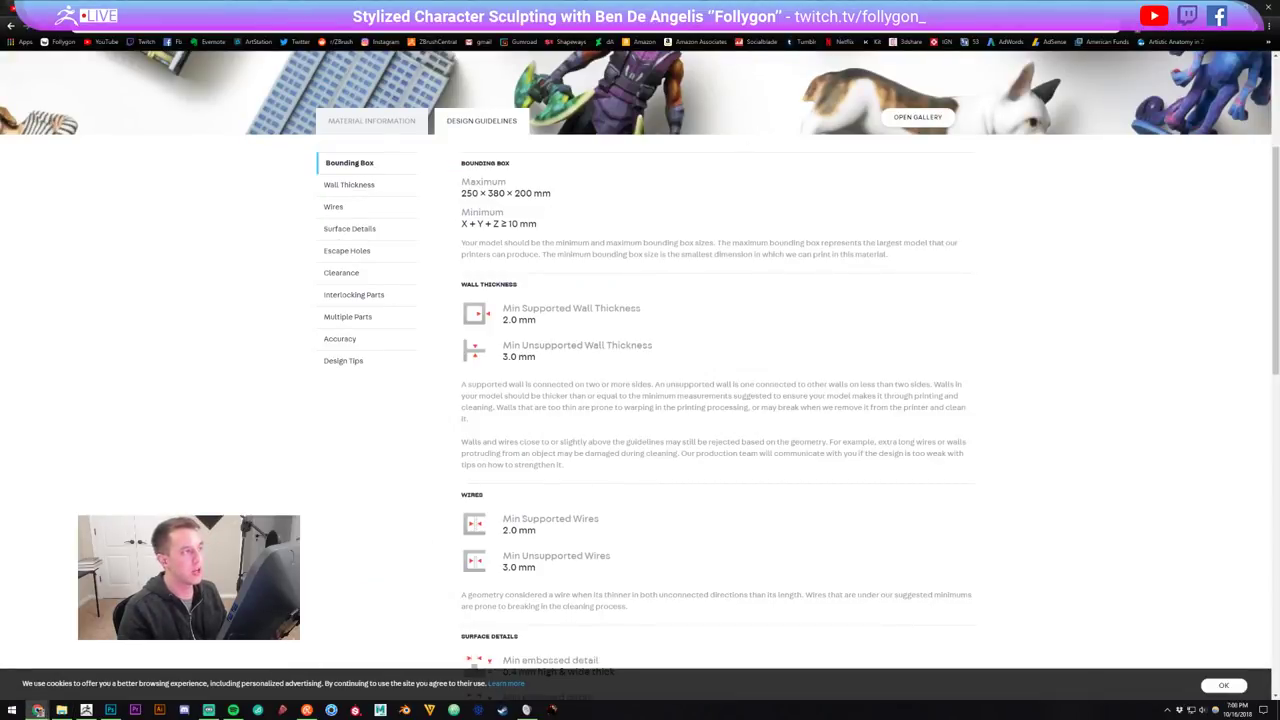
pyautogui.hotkey('ctrl', 'Tab')
pyautogui.hotkey('ctrl', 'shift', 'Tab')
pyautogui.scroll(3, 121, 115)
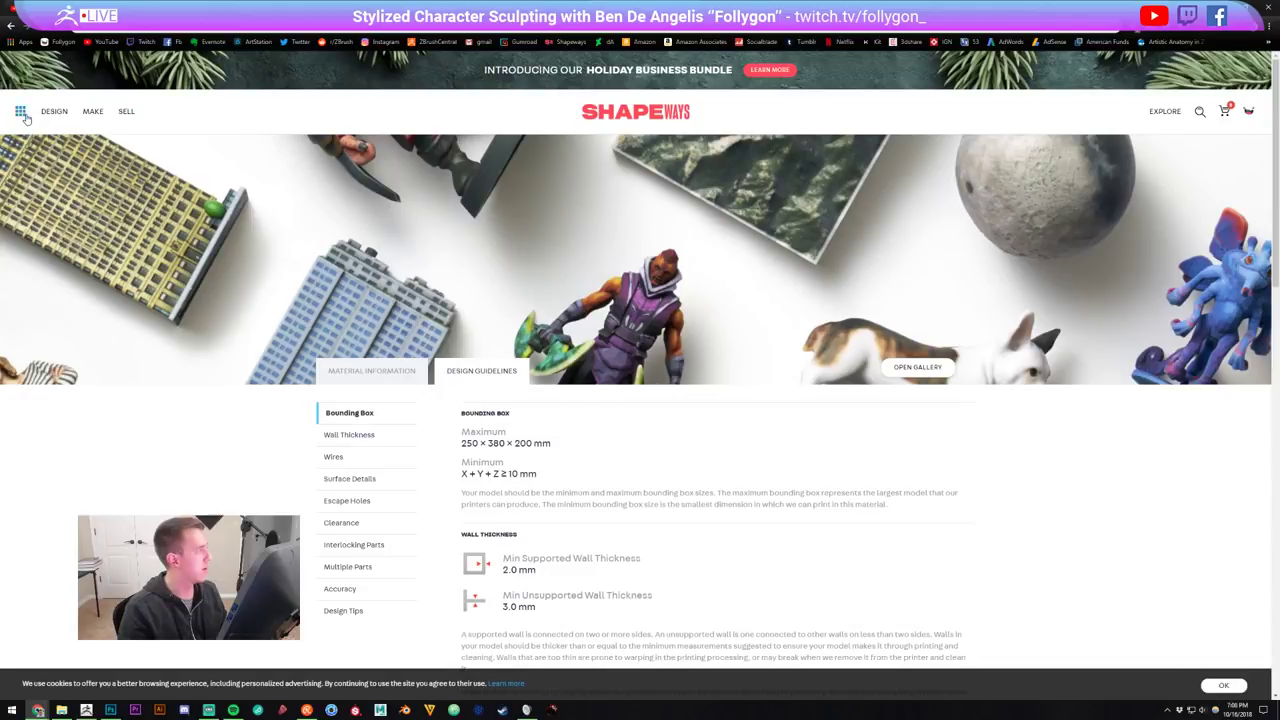
pyautogui.click(22, 114)
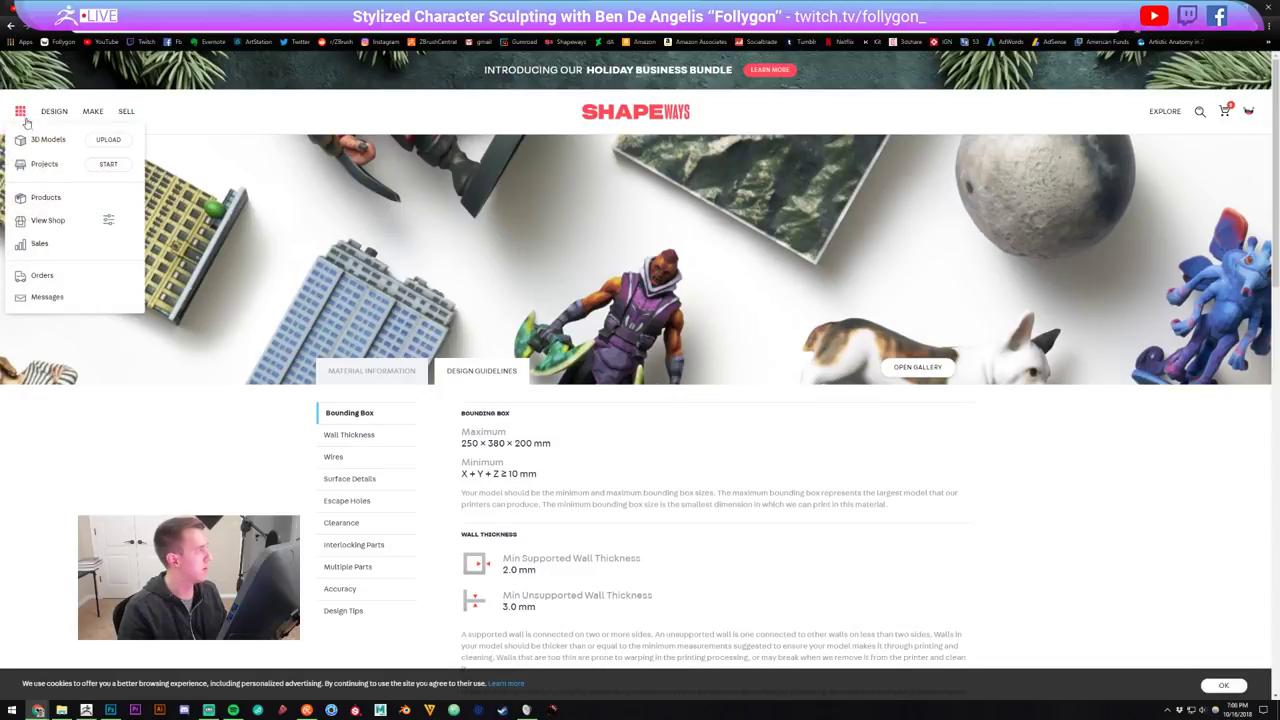
pyautogui.click(106, 140)
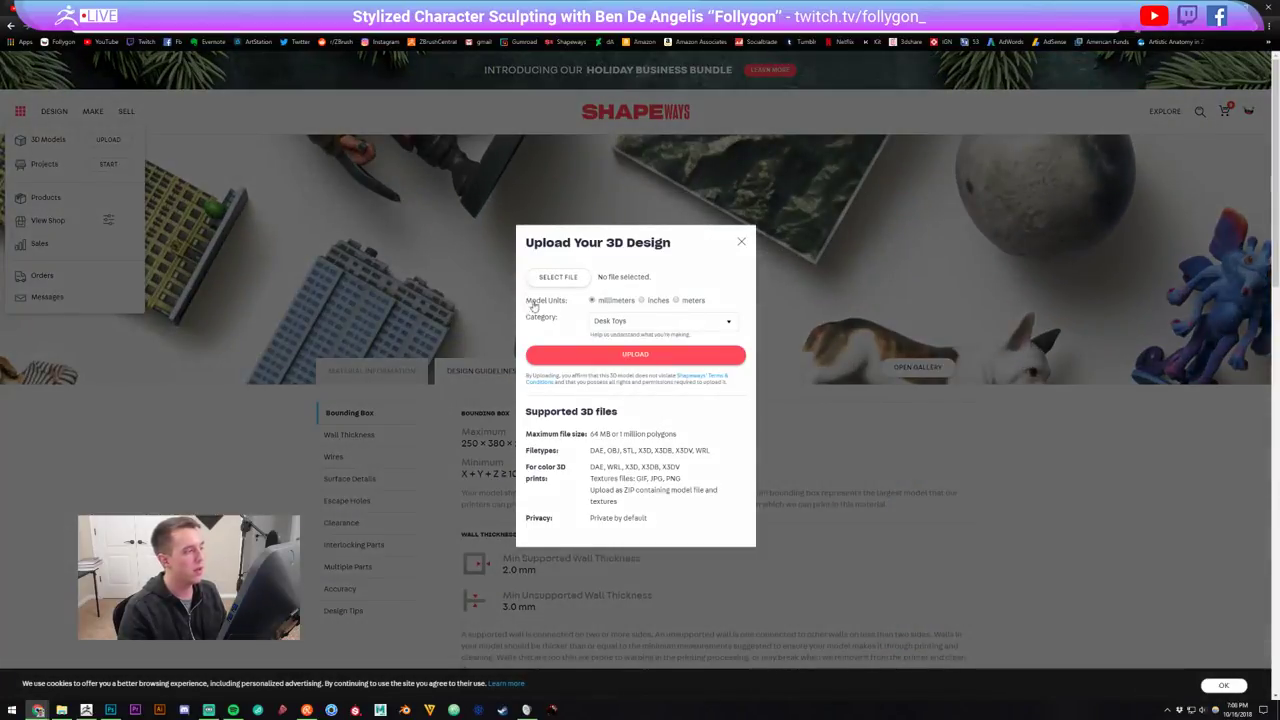
pyautogui.click(641, 300)
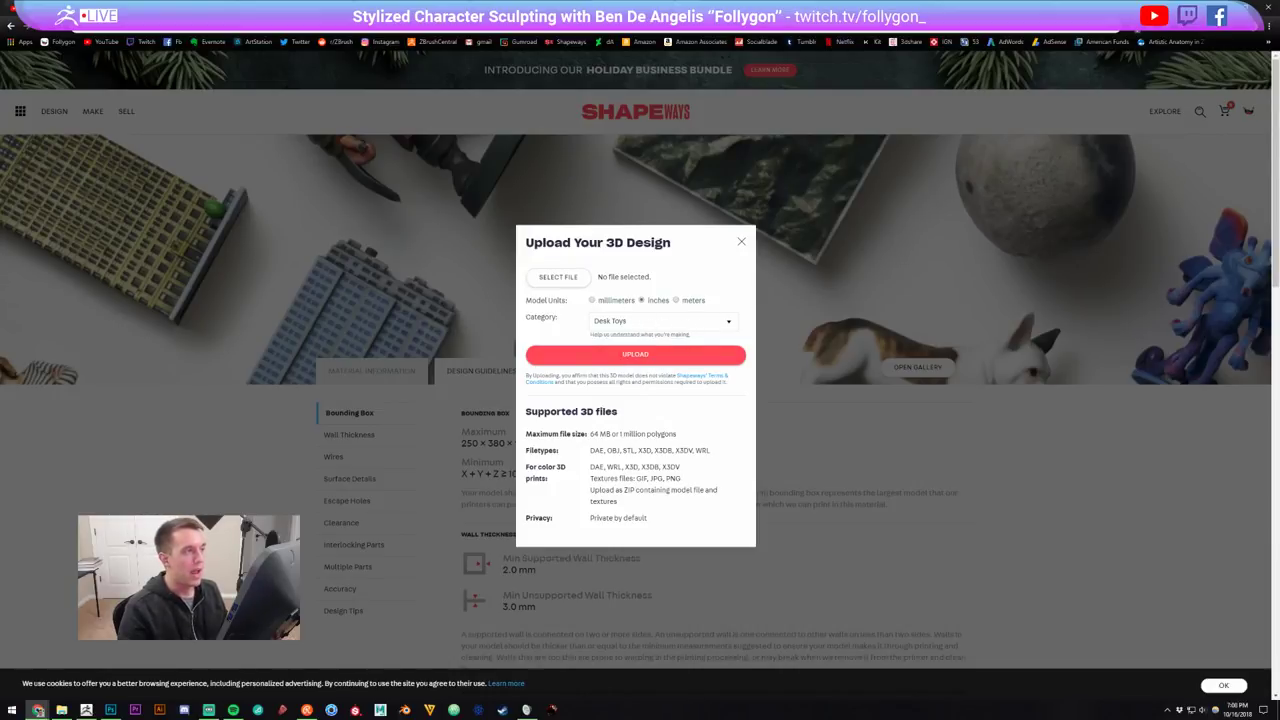
# Open the testprint3 model page, choose the Sandstone material and review its finishes, automatic checks and prices
pyautogui.hotkey('ctrl', 'Tab')
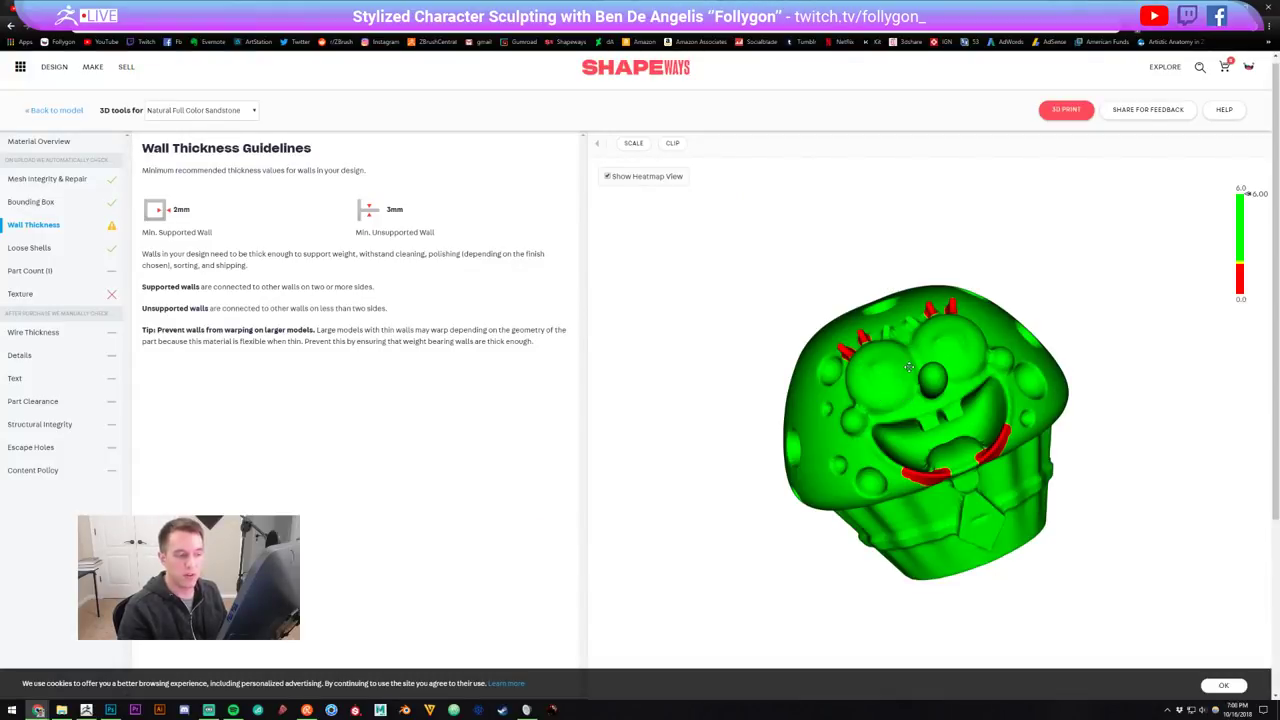
pyautogui.hotkey('ctrl', 'Tab')
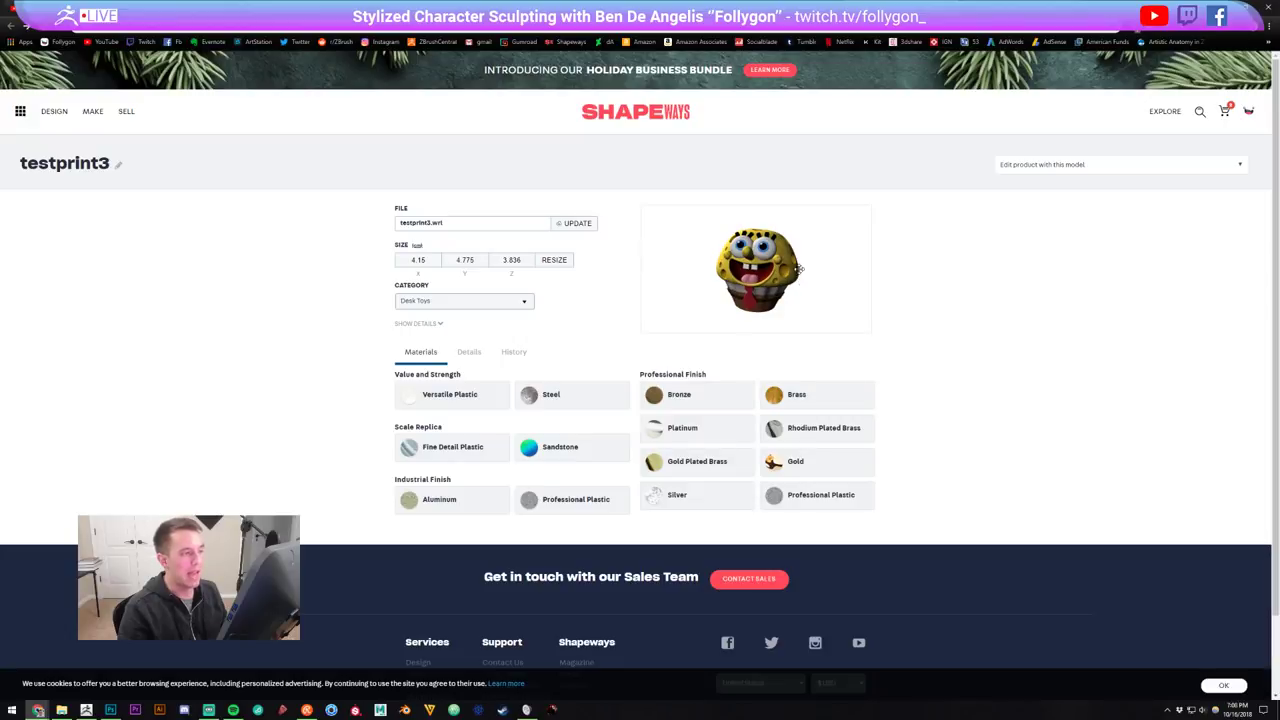
pyautogui.click(583, 453)
pyautogui.scroll(-3, 583, 453)
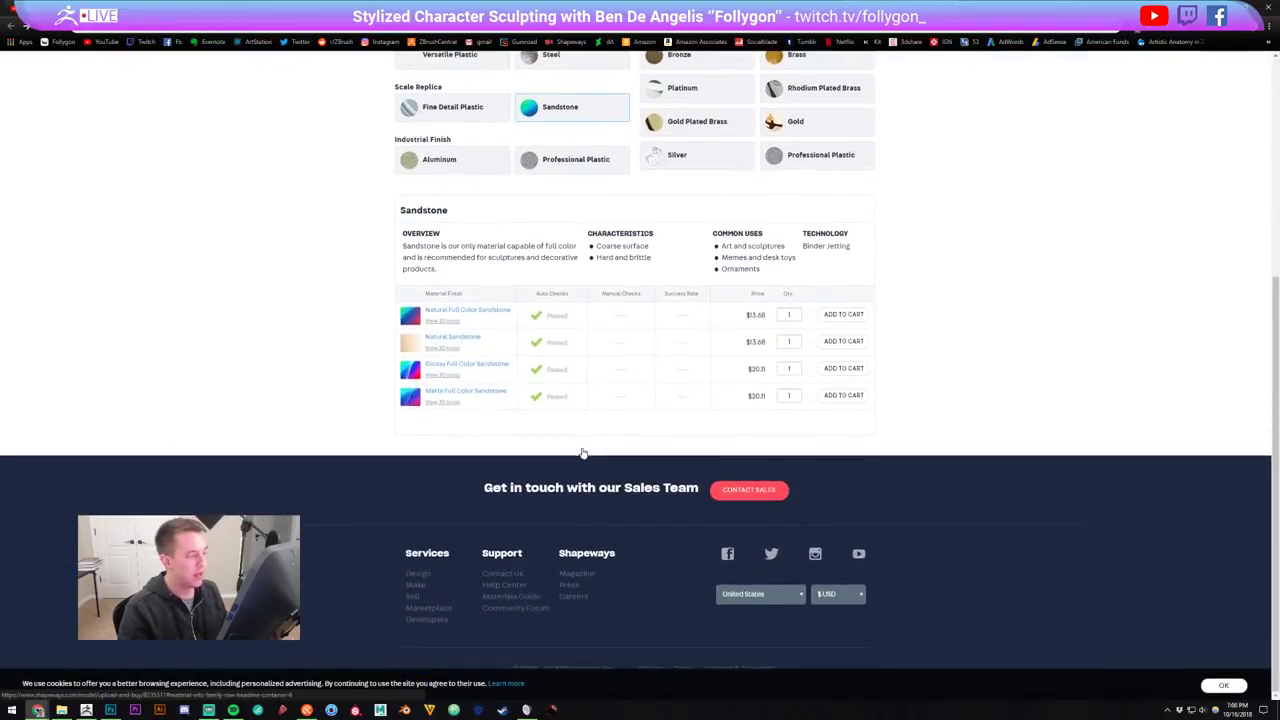
pyautogui.scroll(2, 649, 363)
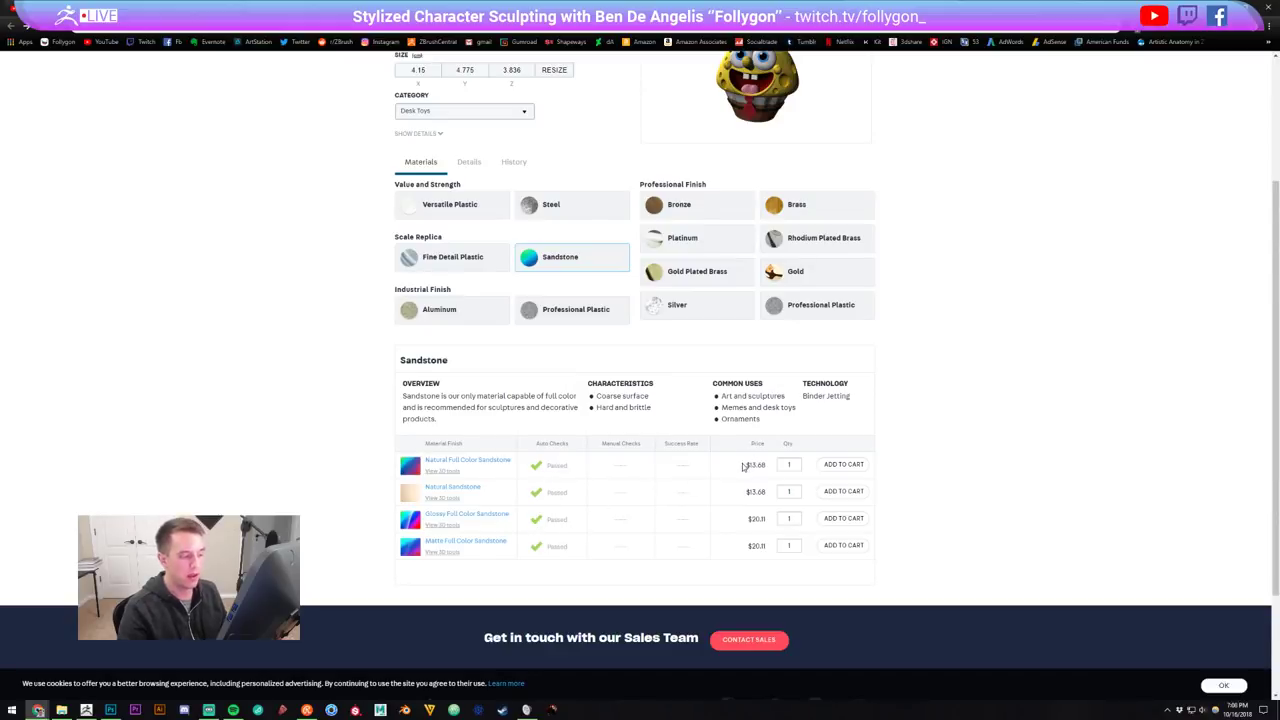
pyautogui.click(1015, 437)
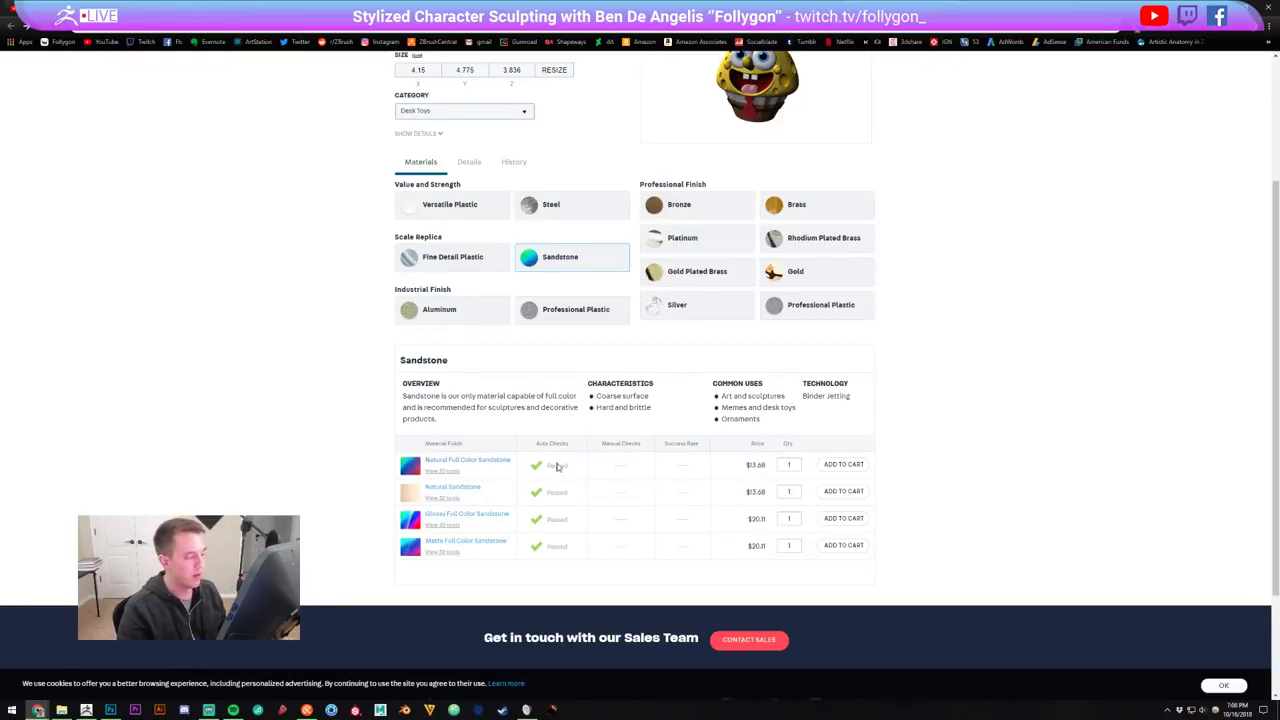
pyautogui.scroll(2, 670, 488)
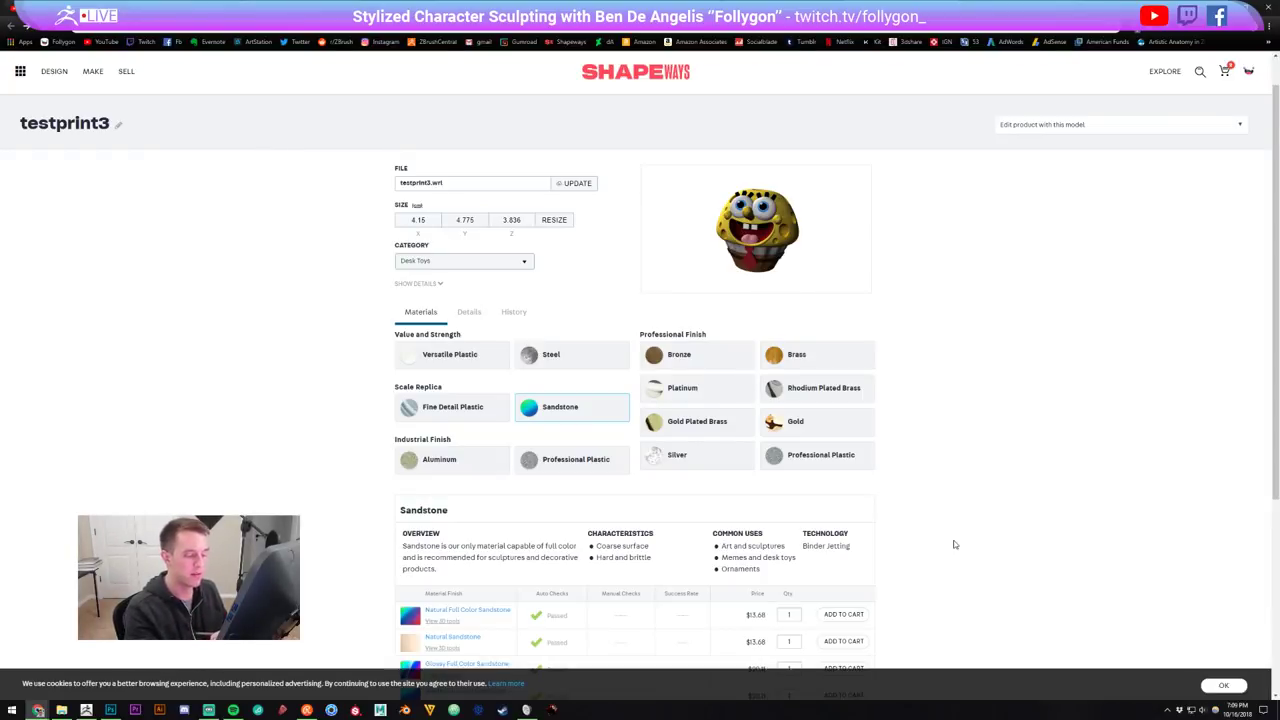
pyautogui.scroll(-1, 974, 492)
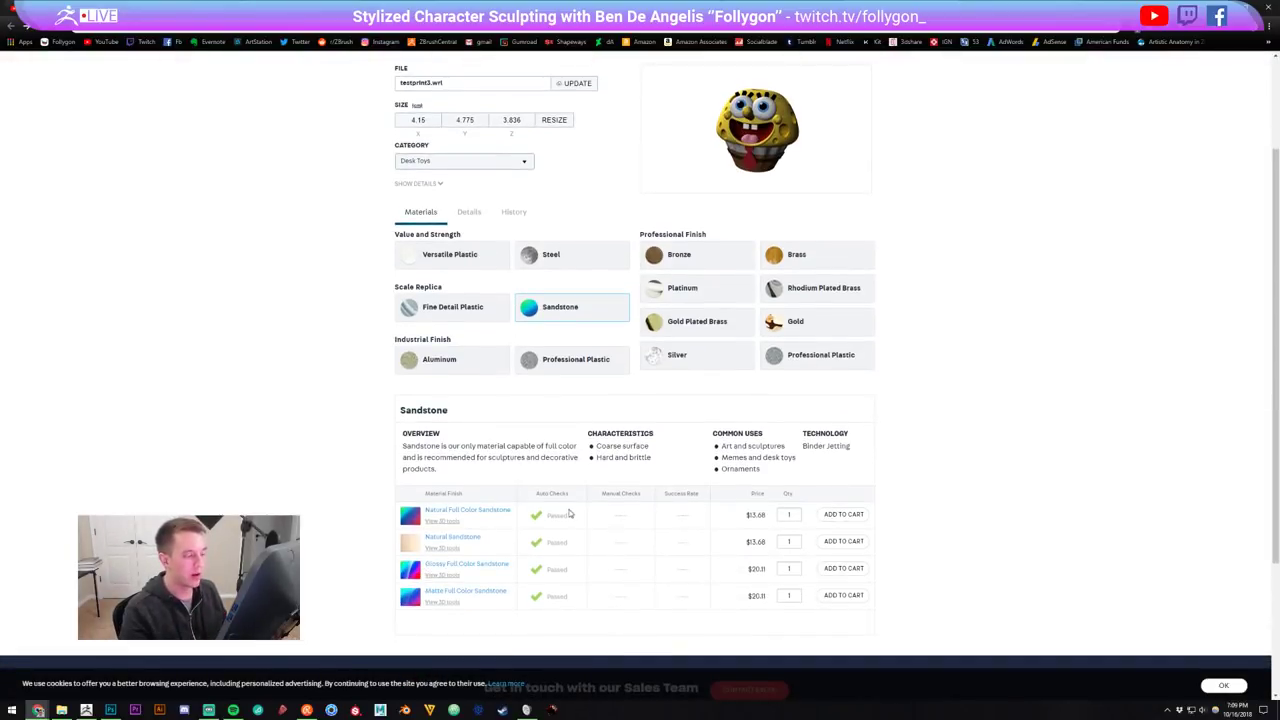
# Open the product editing page linked to the testprint3 model
pyautogui.scroll(1, 670, 488)
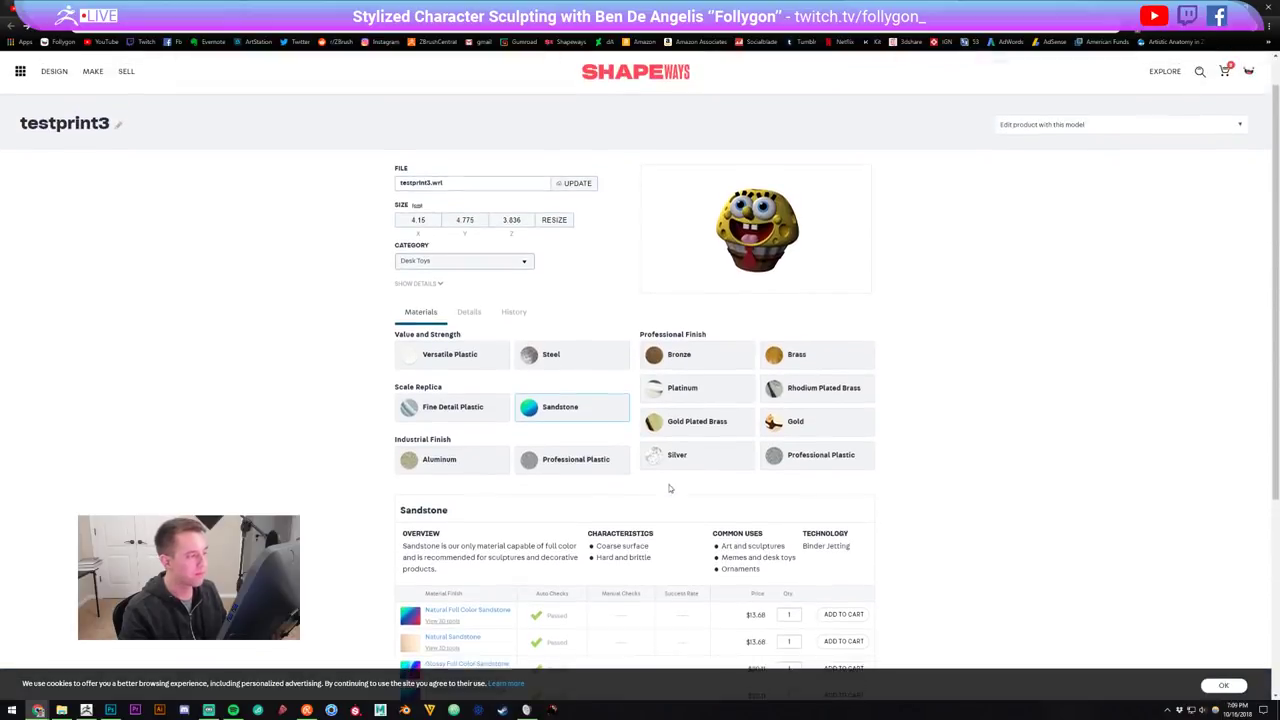
pyautogui.scroll(1, 670, 488)
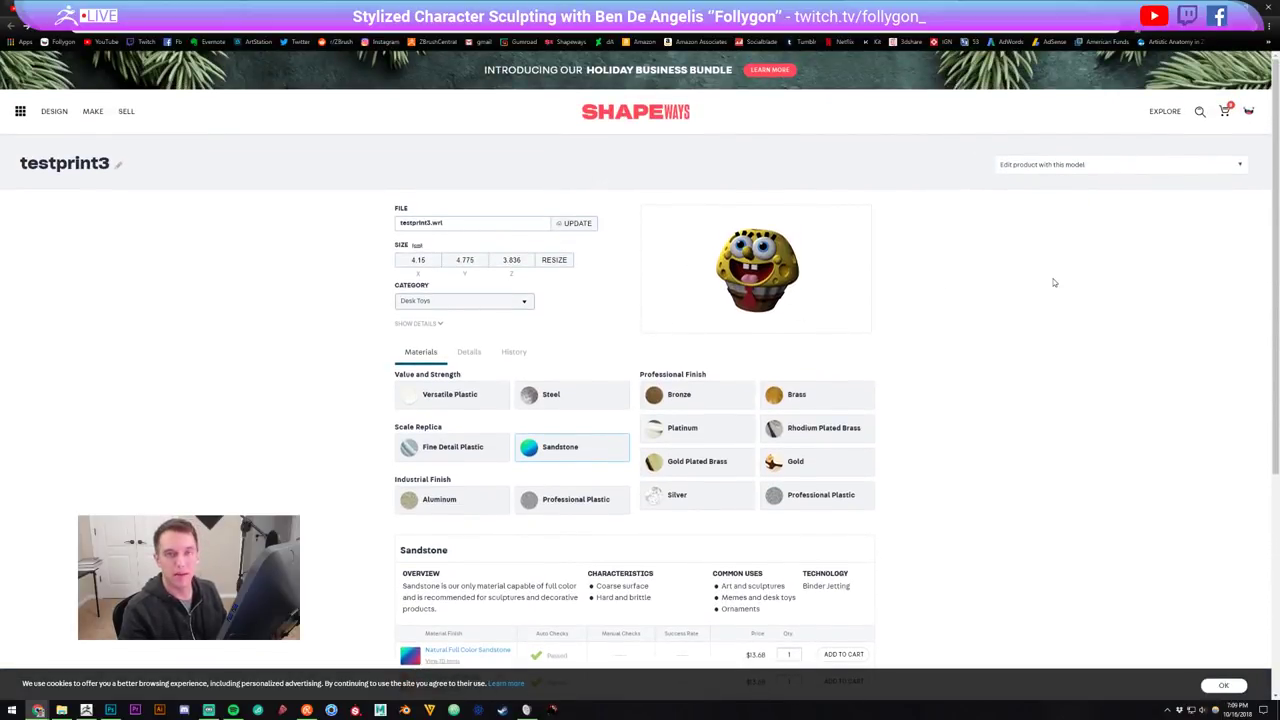
pyautogui.click(1065, 169)
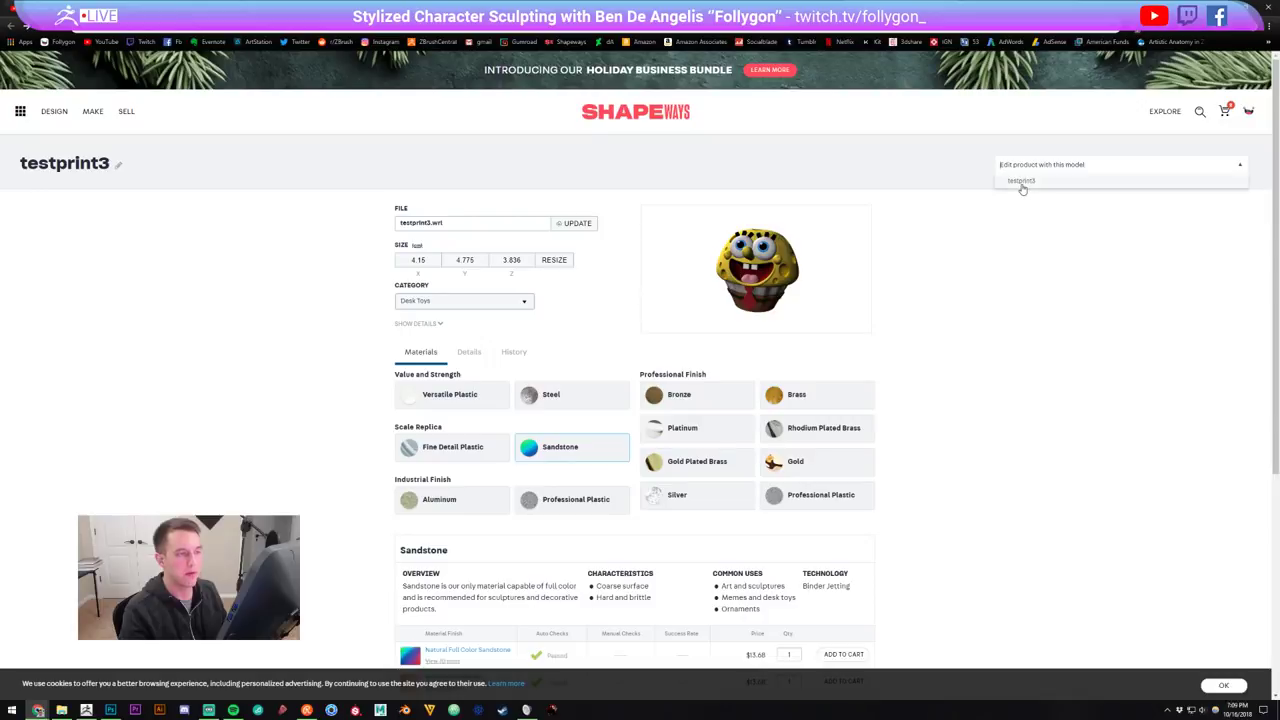
pyautogui.click(1022, 182)
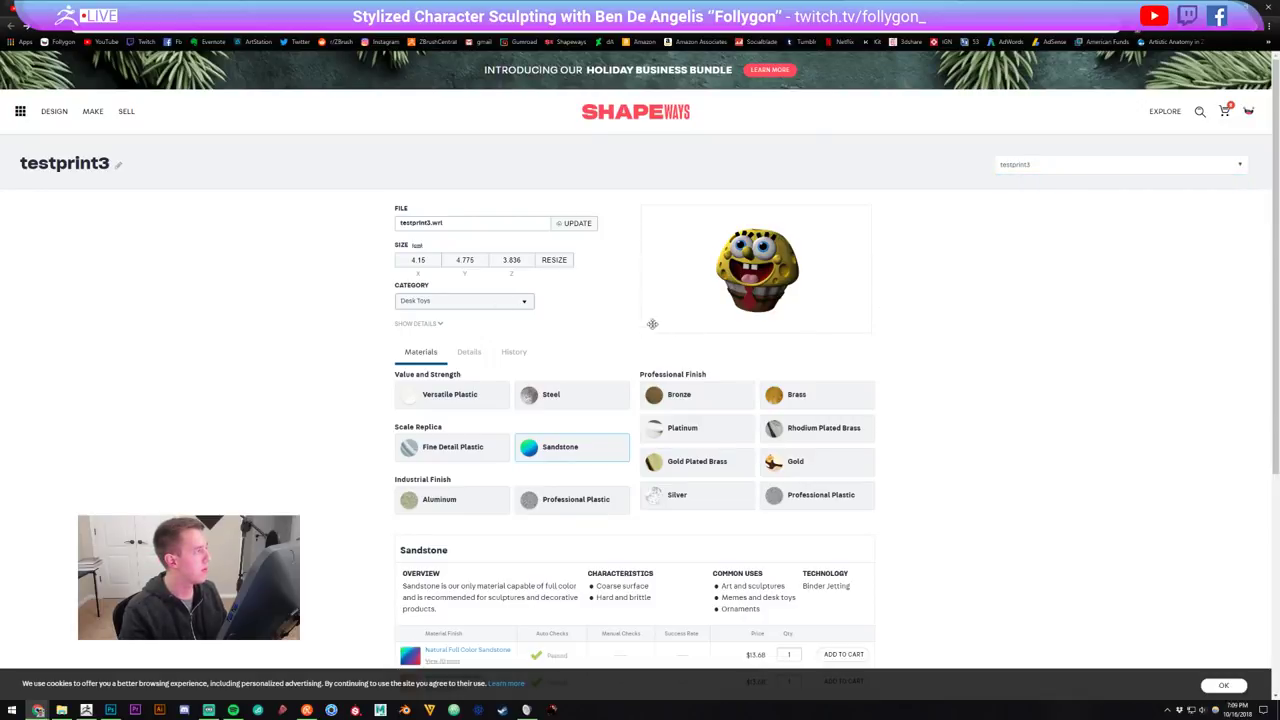
pyautogui.click(1106, 172)
pyautogui.click(1066, 184)
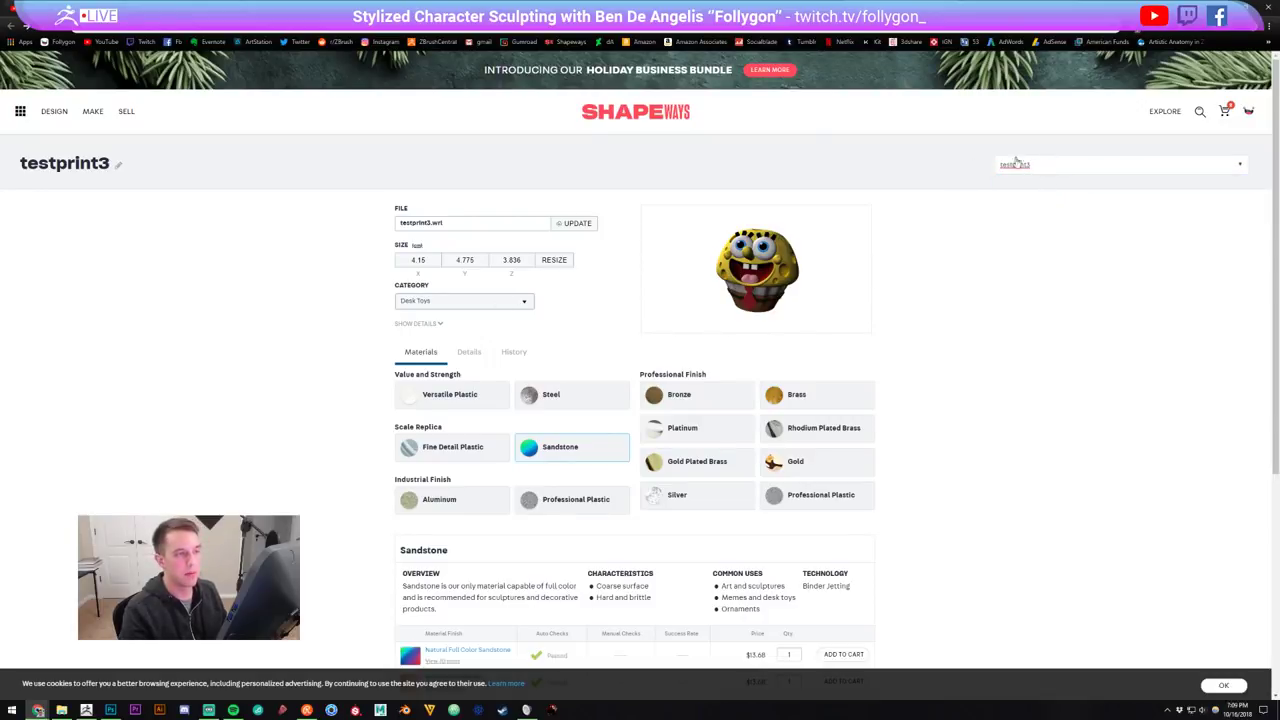
pyautogui.click(1062, 170)
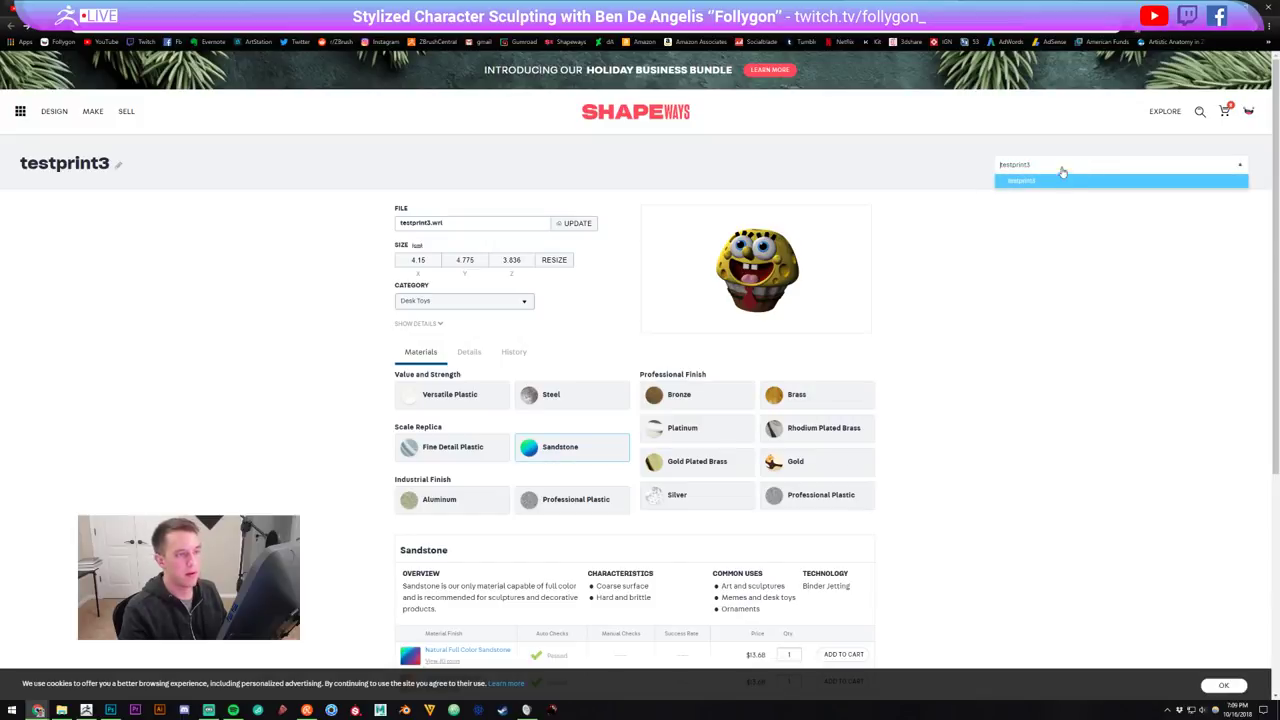
pyautogui.click(1020, 183)
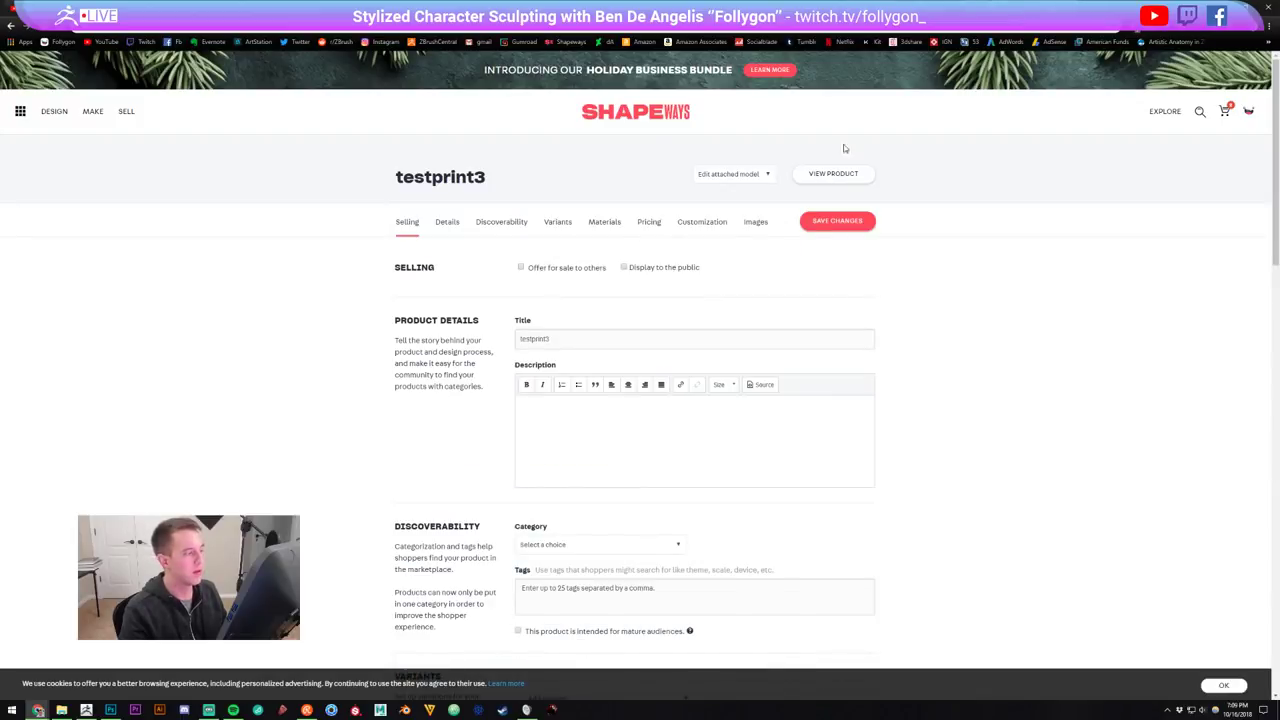
# Review the testprint3 product settings through to the cupcake's material render pose, and return to its model page
pyautogui.scroll(-5, 963, 300)
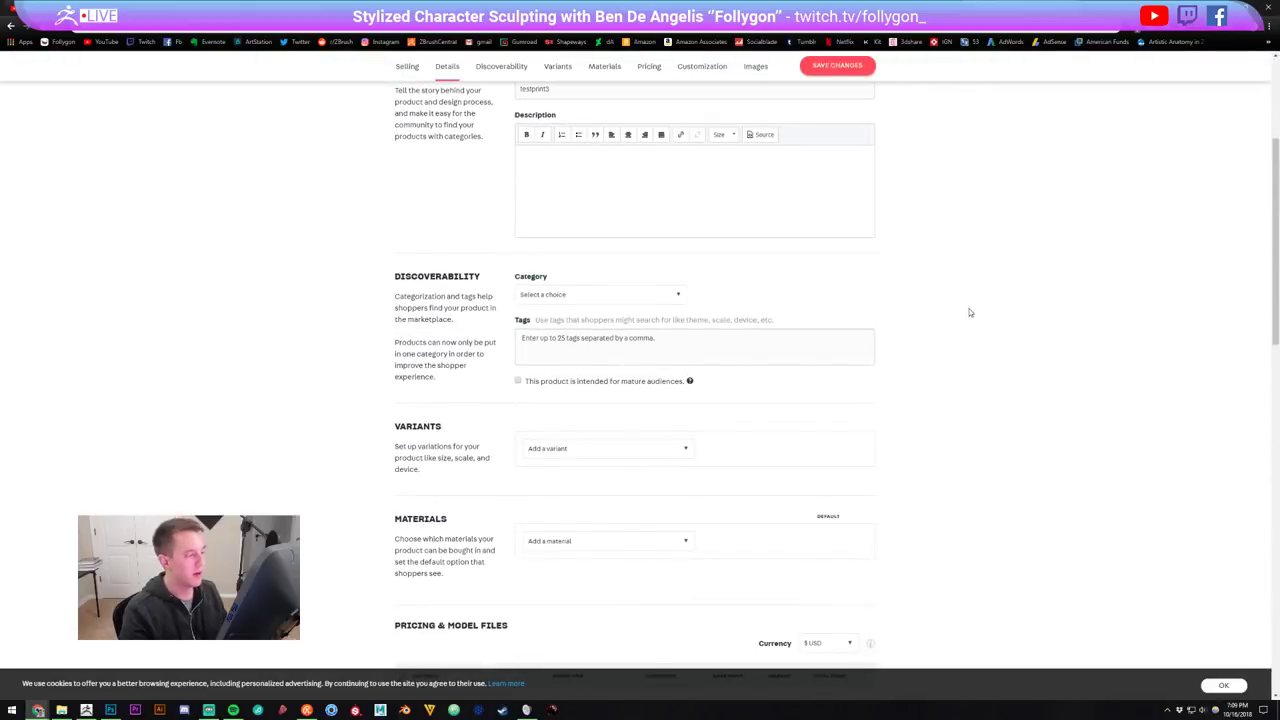
pyautogui.scroll(-5, 966, 289)
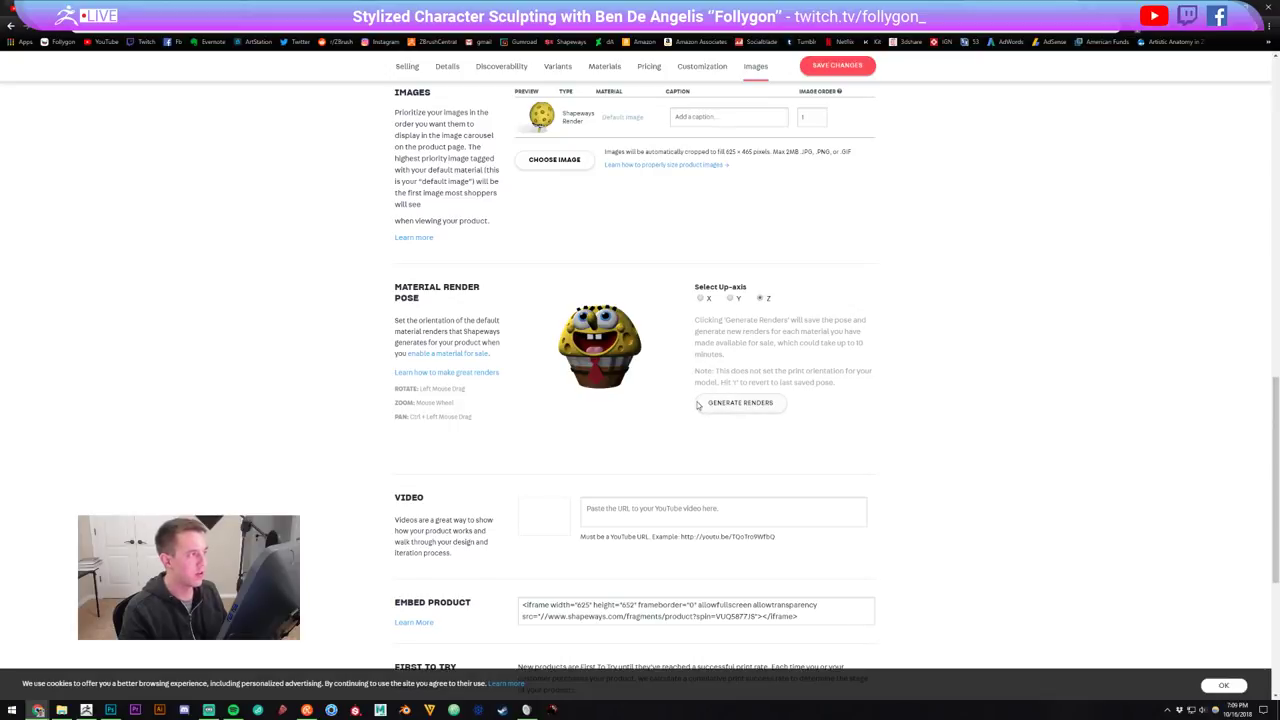
pyautogui.moveTo(622, 341)
pyautogui.mouseDown()
pyautogui.moveTo(657, 341)
pyautogui.moveTo(622, 341)
pyautogui.mouseUp()
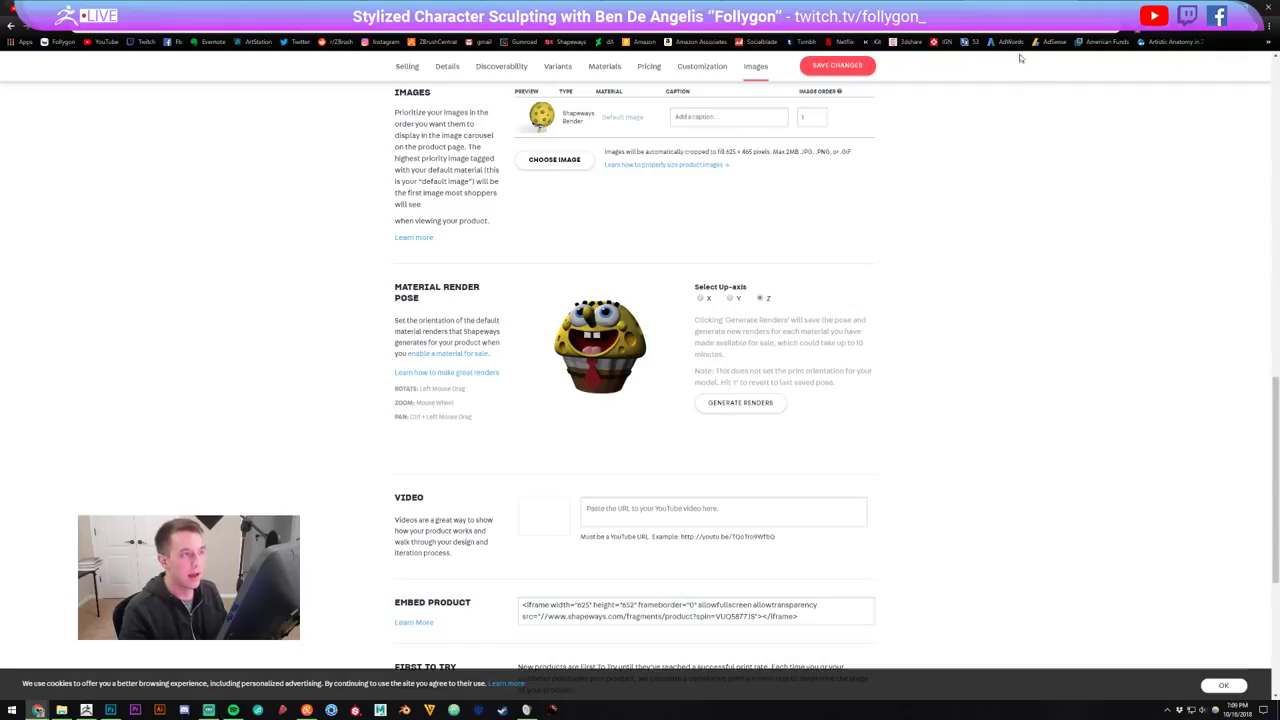
pyautogui.click(985, 8)
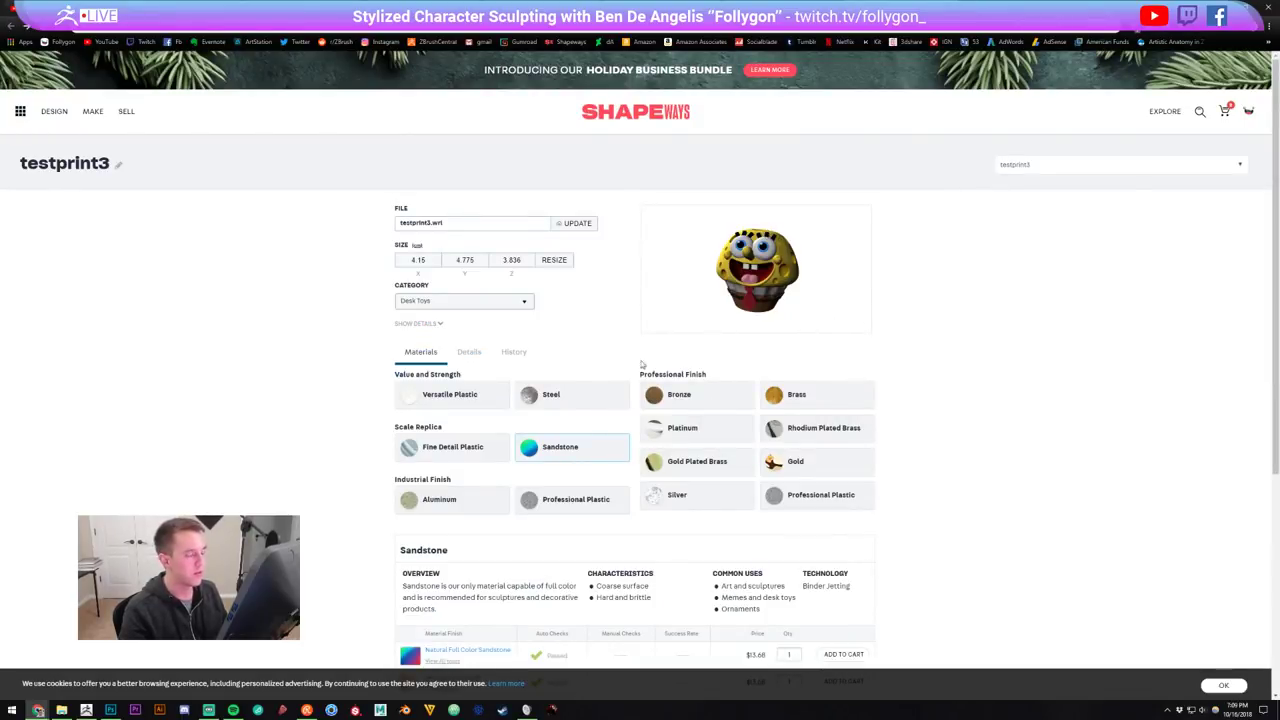
# Switch to the Natural Full Color Sandstone 3D tools page, return to the testprint OBJ model and choose the Sandstone material
pyautogui.click(628, 8)
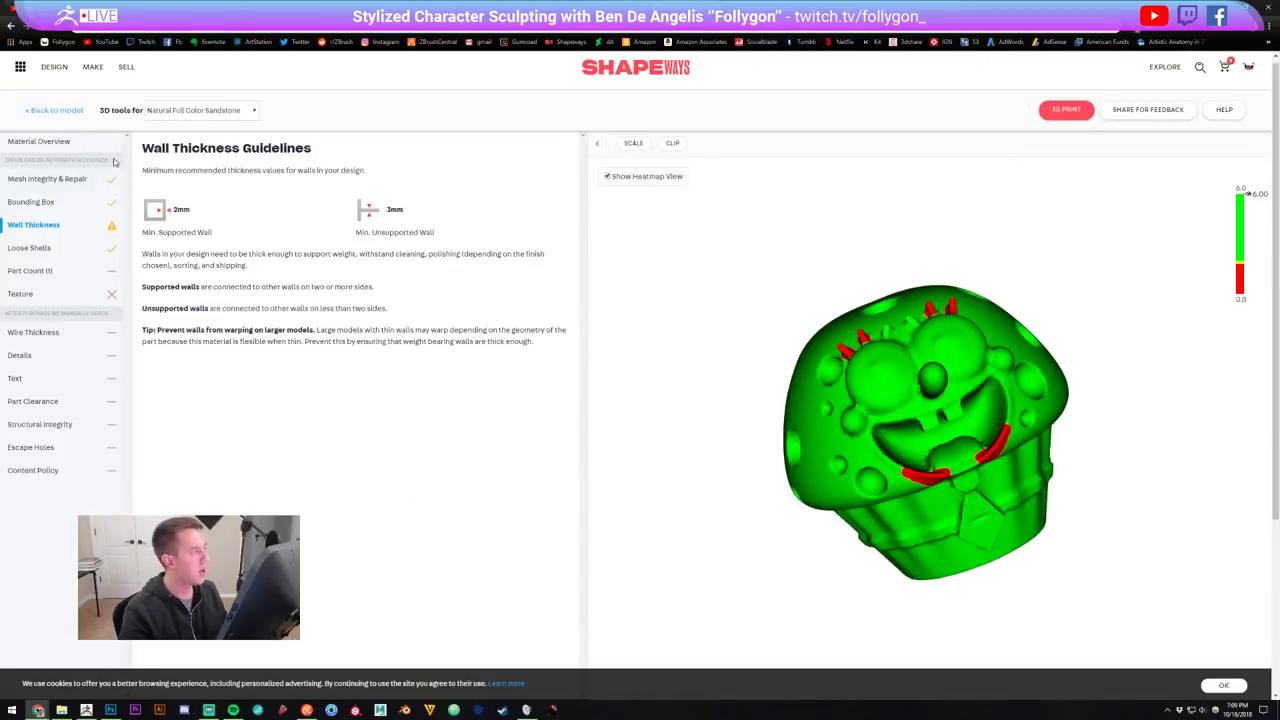
pyautogui.click(60, 110)
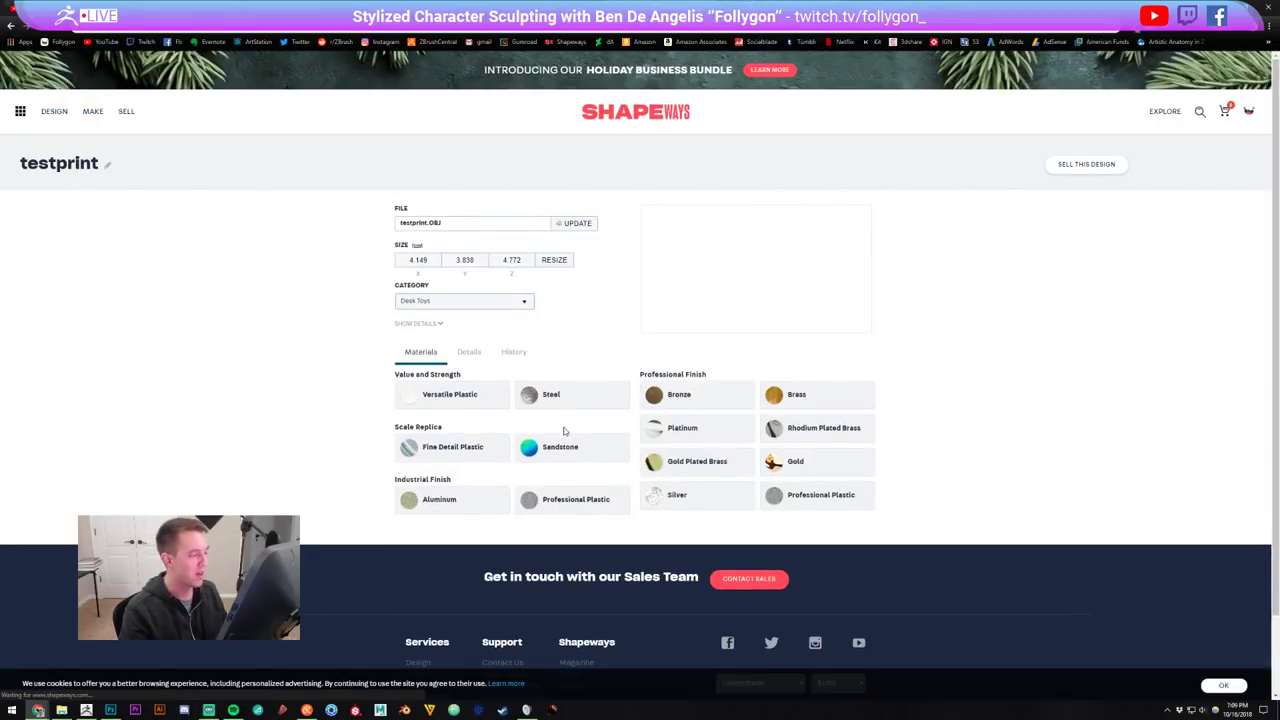
pyautogui.click(566, 441)
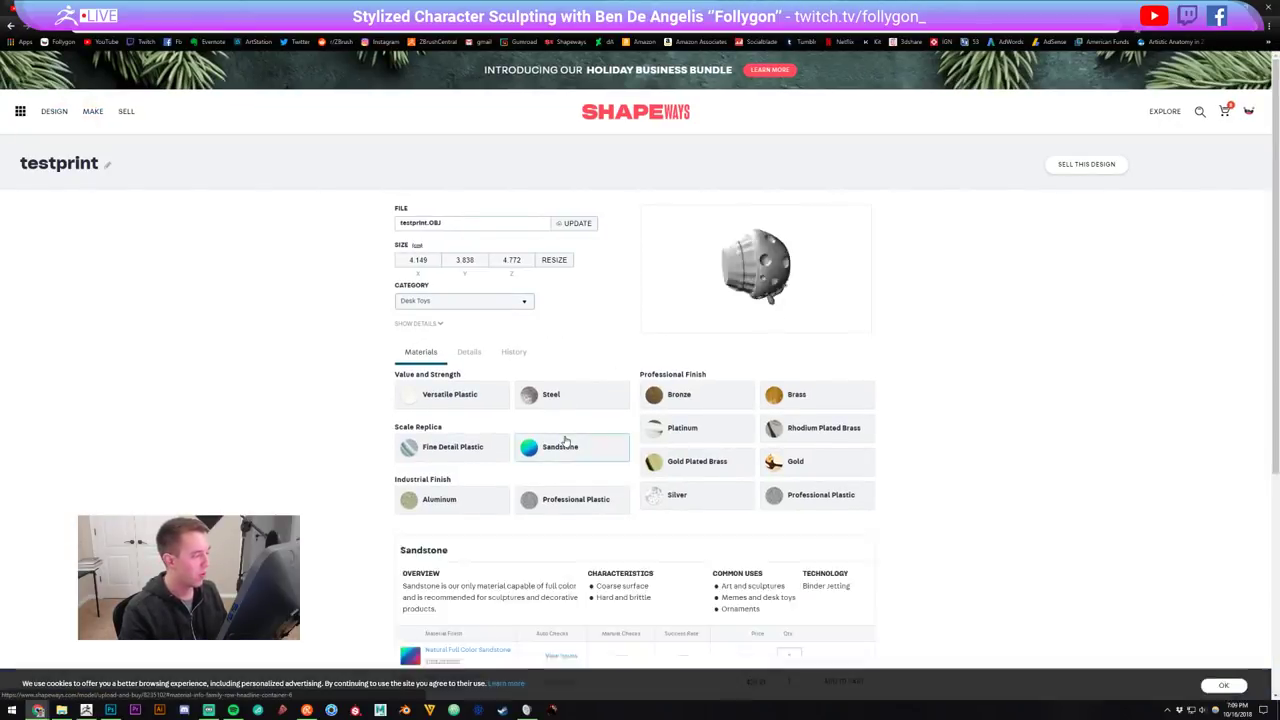
# Review the print checks and issues listed for the sandstone finishes of the testprint model
pyautogui.scroll(-5, 566, 441)
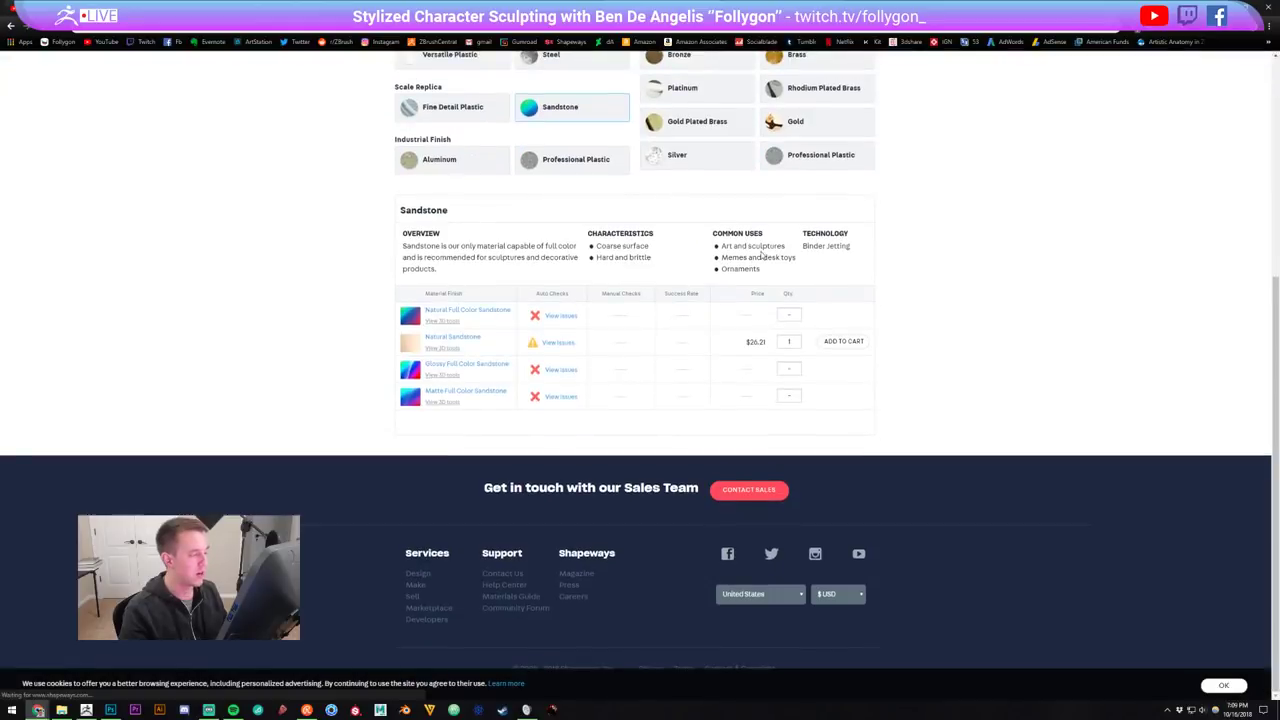
pyautogui.click(557, 316)
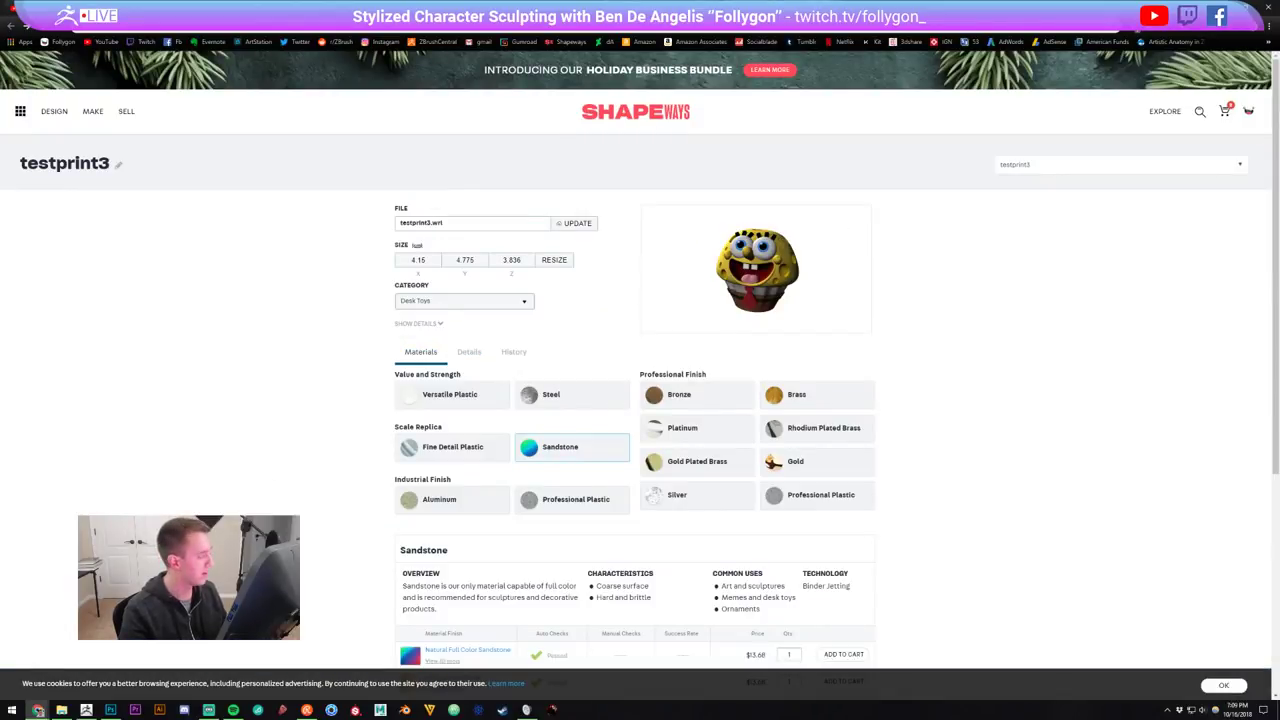
# Switch to ZBrush and turn on perspective for the SpongeBob cupcake model
pyautogui.click(86, 710)
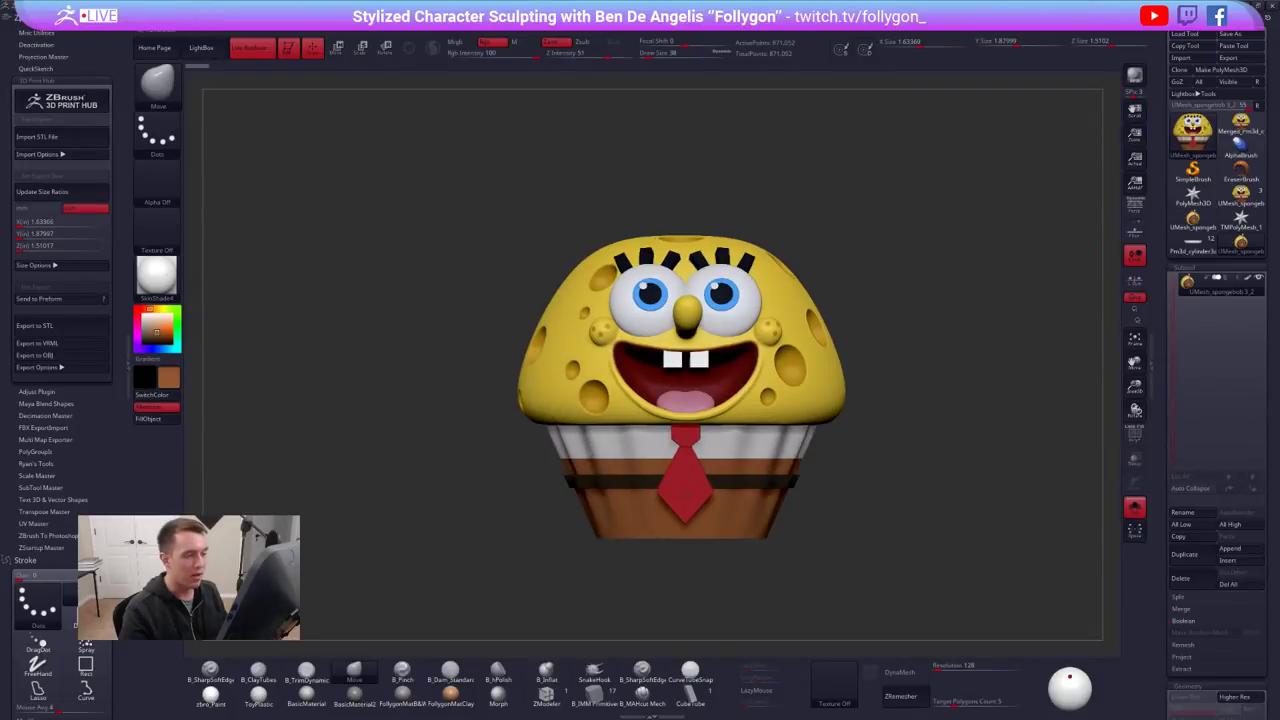
pyautogui.click(1135, 207)
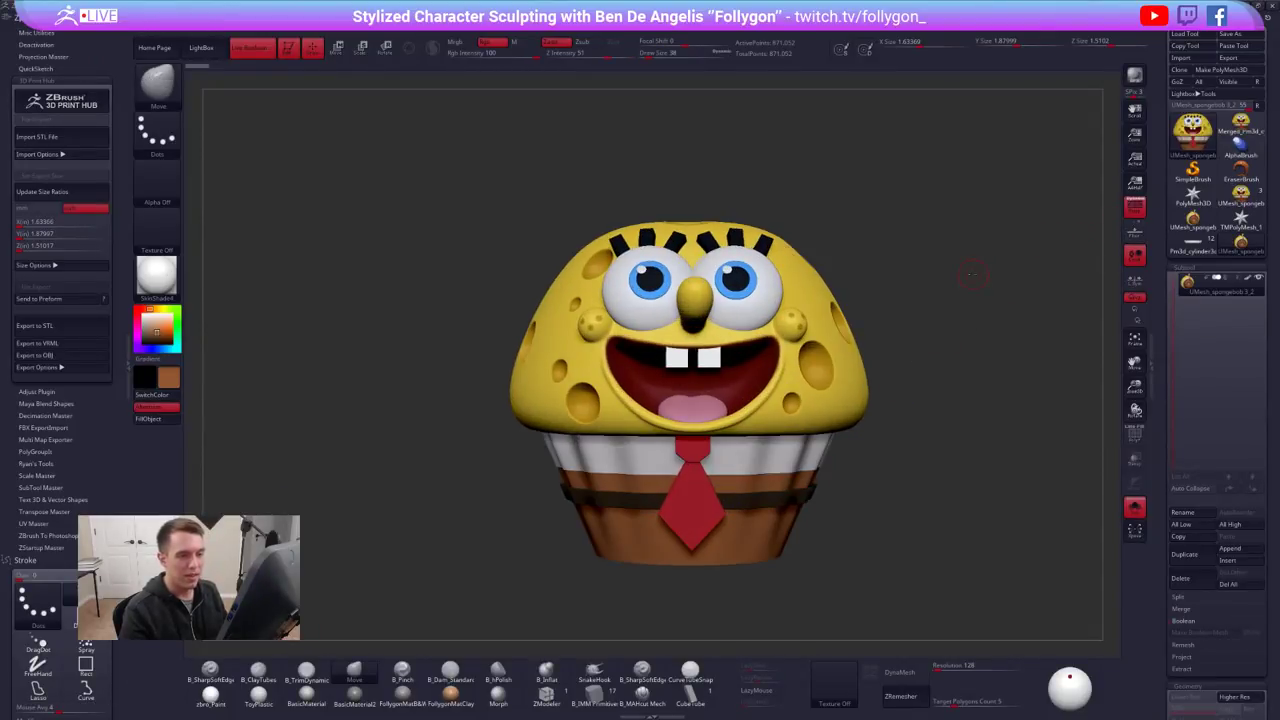
pyautogui.keyDown('alt'); pyautogui.moveTo(1031, 250); pyautogui.dragTo(955, 271); pyautogui.keyUp('alt')
# Hide one side of the cupcake model, and separately its rear half, to inspect the hollow interior
pyautogui.moveTo(706, 231)
pyautogui.keyDown('ctrl'); pyautogui.keyDown('shift'); pyautogui.mouseDown()
pyautogui.moveTo(829, 242)
pyautogui.moveTo(815, 628)
pyautogui.moveTo(702, 630)
pyautogui.moveTo(738, 454)
pyautogui.moveTo(839, 429)
pyautogui.mouseUp(); pyautogui.keyUp('shift'); pyautogui.keyUp('ctrl')
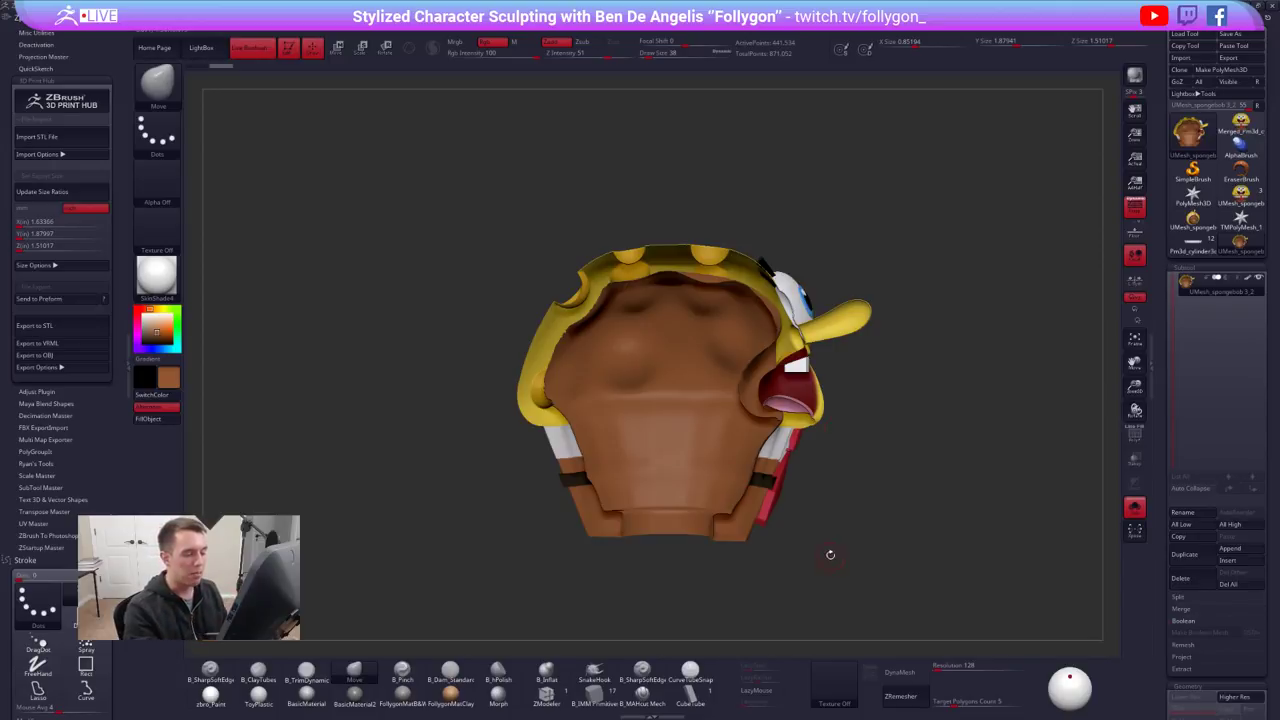
pyautogui.moveTo(831, 555)
pyautogui.mouseDown()
pyautogui.moveTo(840, 540)
pyautogui.moveTo(847, 549)
pyautogui.moveTo(843, 492)
pyautogui.mouseUp()
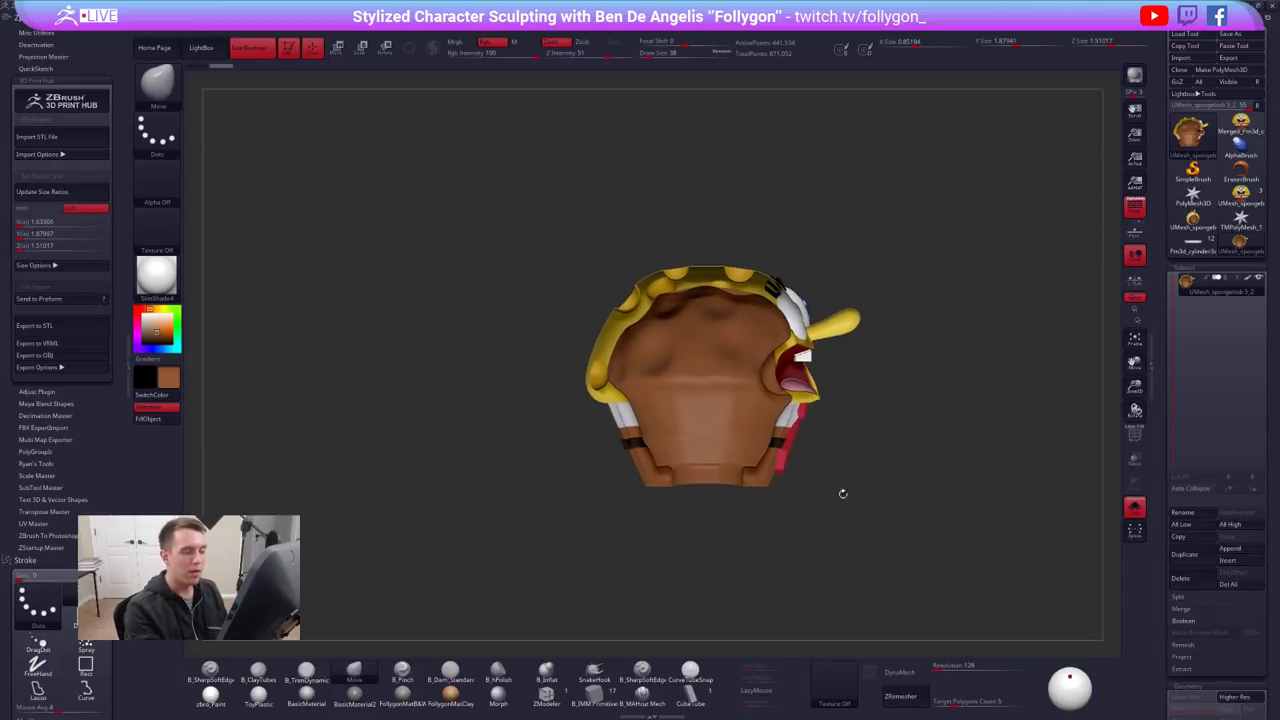
pyautogui.keyDown('ctrl'); pyautogui.keyDown('shift'); pyautogui.click(843, 491); pyautogui.keyUp('shift'); pyautogui.keyUp('ctrl')
pyautogui.moveTo(723, 246)
pyautogui.keyDown('ctrl'); pyautogui.keyDown('shift'); pyautogui.mouseDown()
pyautogui.moveTo(858, 518)
pyautogui.moveTo(938, 226)
pyautogui.mouseUp(); pyautogui.keyUp('shift'); pyautogui.keyUp('ctrl')
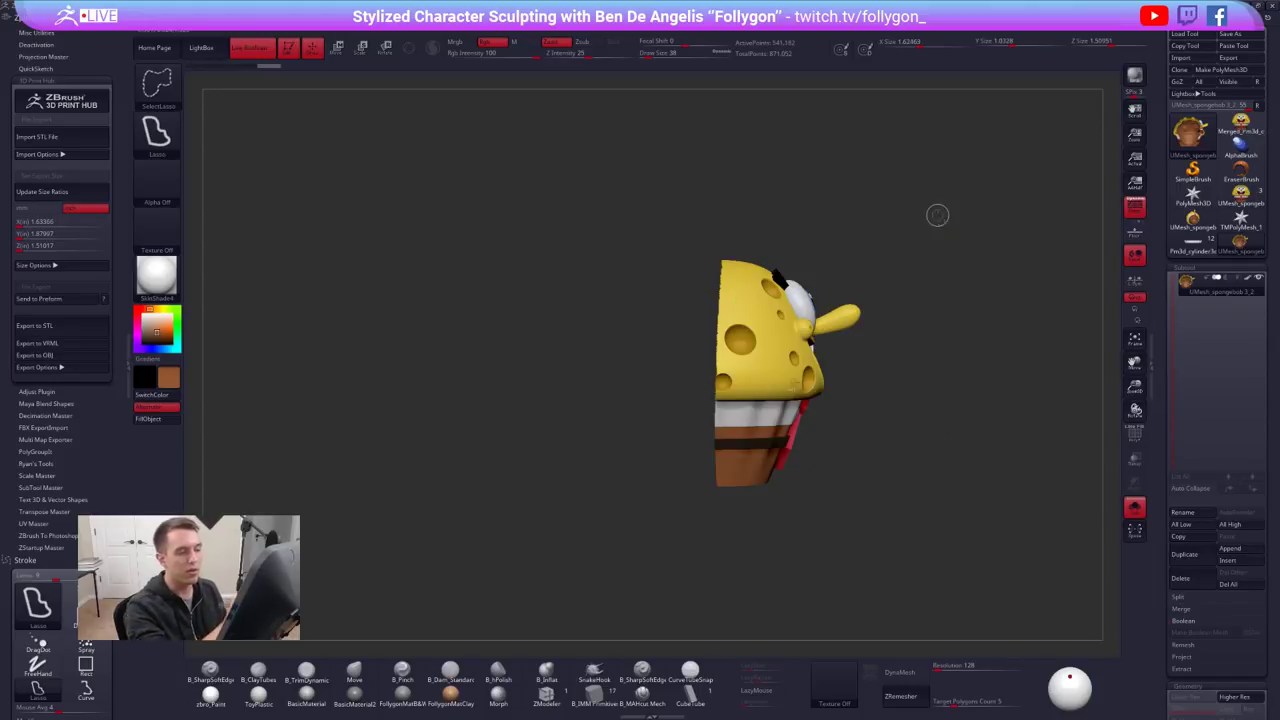
pyautogui.moveTo(785, 538)
pyautogui.mouseDown()
pyautogui.moveTo(845, 515)
pyautogui.moveTo(875, 472)
pyautogui.moveTo(845, 496)
pyautogui.mouseUp()
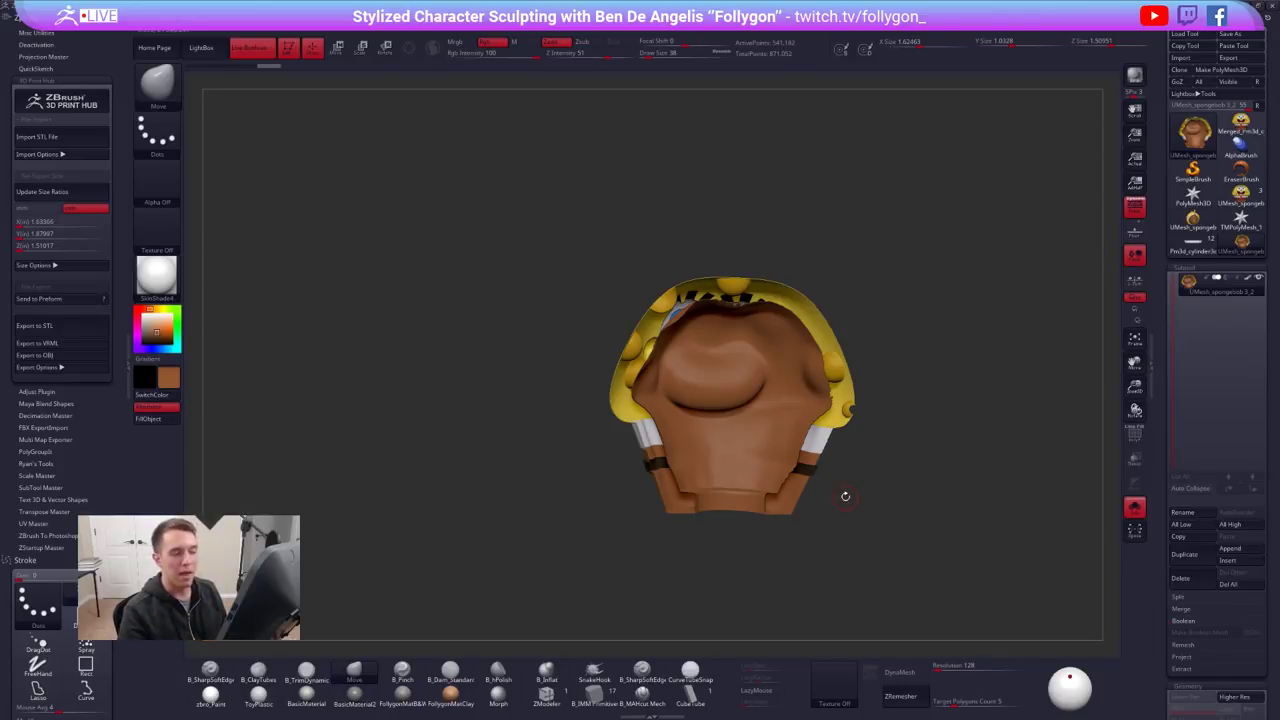
# Show the complete cupcake model again and view it from the front and at an angle
pyautogui.moveTo(714, 535)
pyautogui.mouseDown()
pyautogui.moveTo(702, 512)
pyautogui.moveTo(823, 392)
pyautogui.mouseUp()
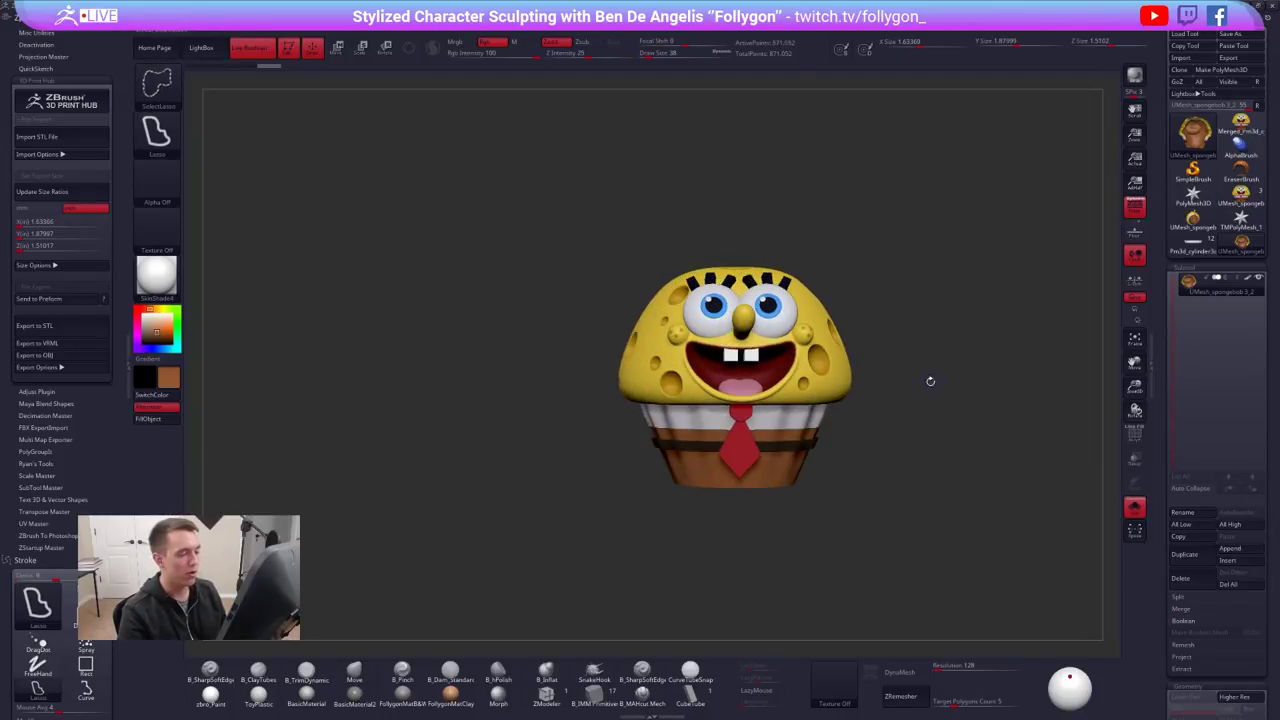
pyautogui.keyDown('alt'); pyautogui.moveTo(929, 380); pyautogui.dragTo(863, 349); pyautogui.keyUp('alt')
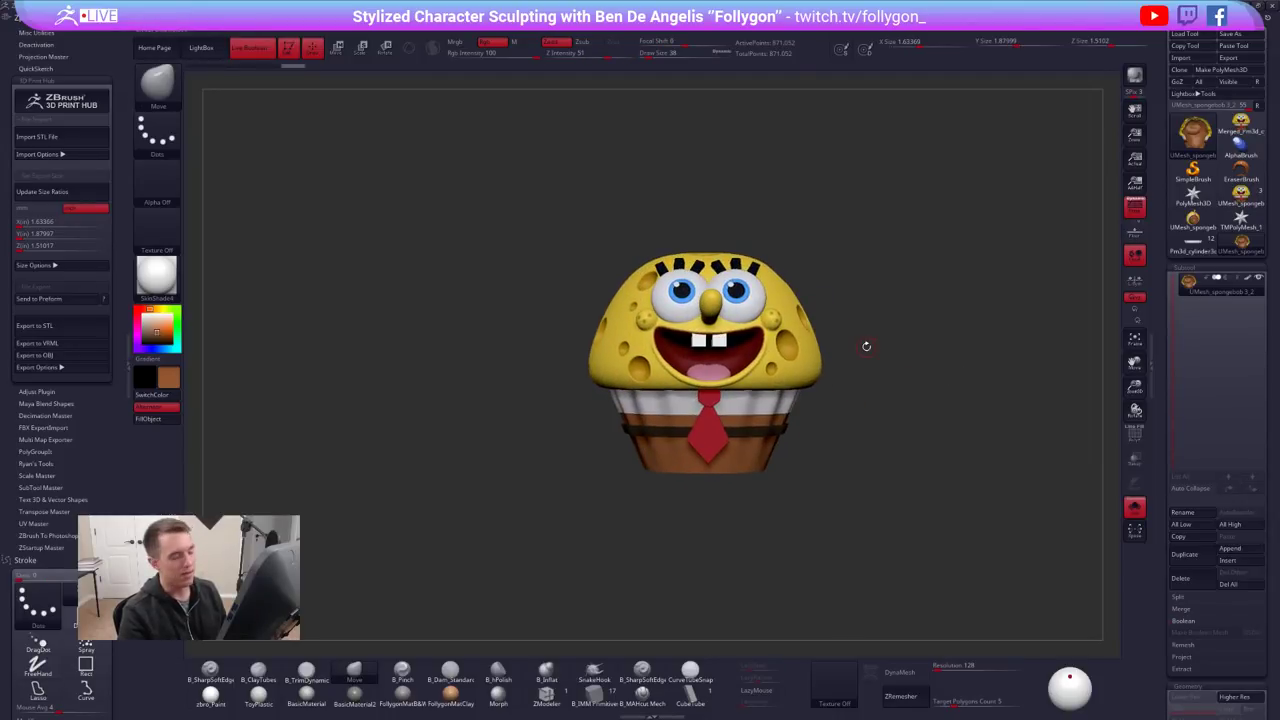
pyautogui.keyDown('alt'); pyautogui.moveTo(856, 296); pyautogui.dragTo(900, 311); pyautogui.keyUp('alt')
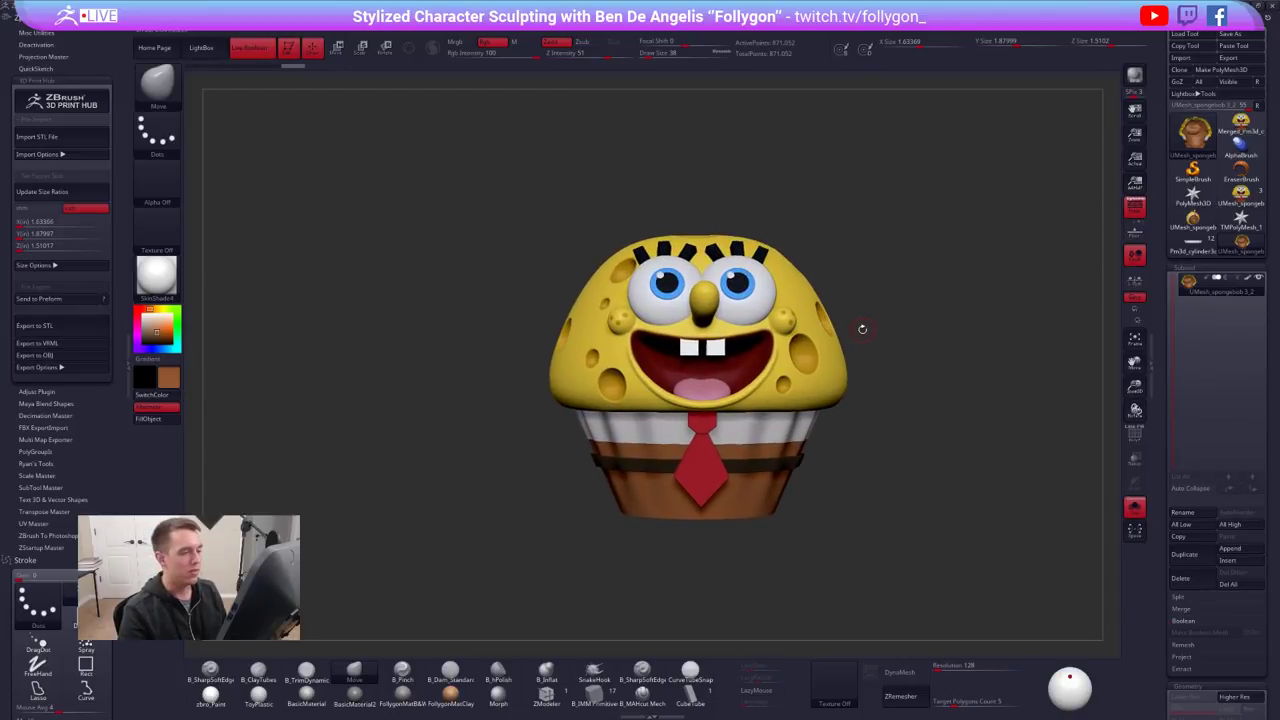
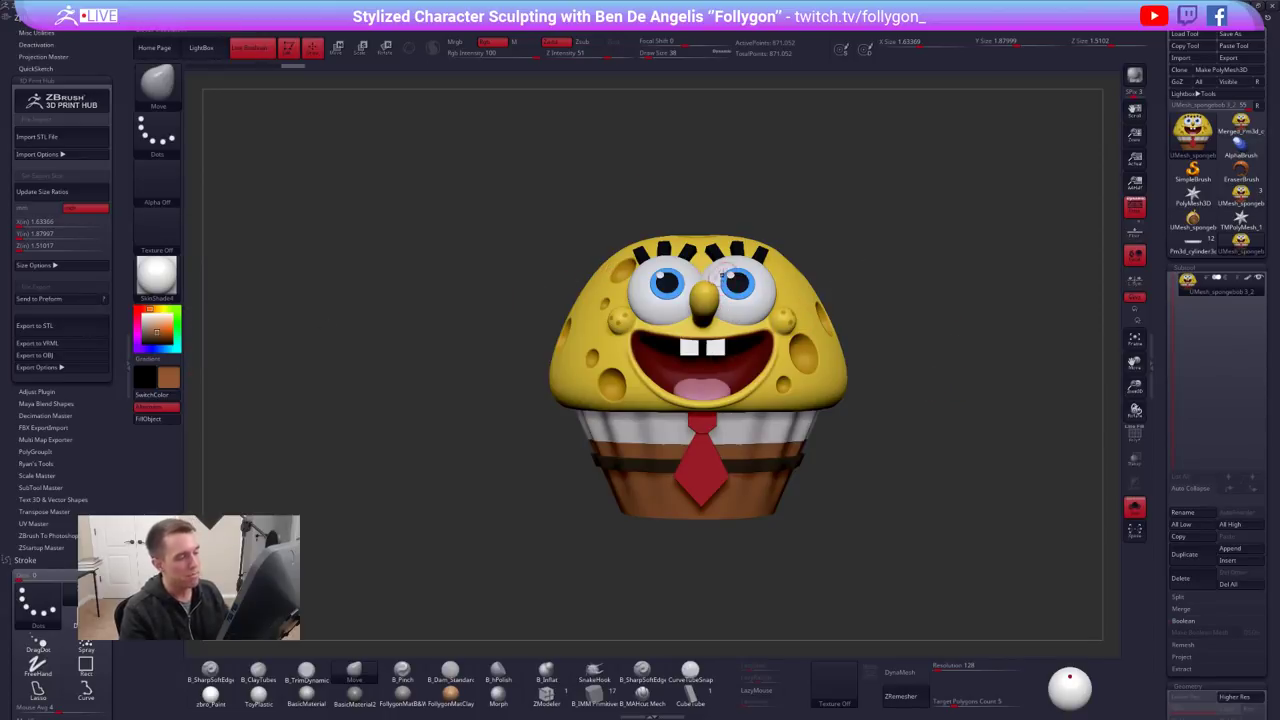
pyautogui.moveTo(709, 209); pyautogui.dragTo(708, 298)
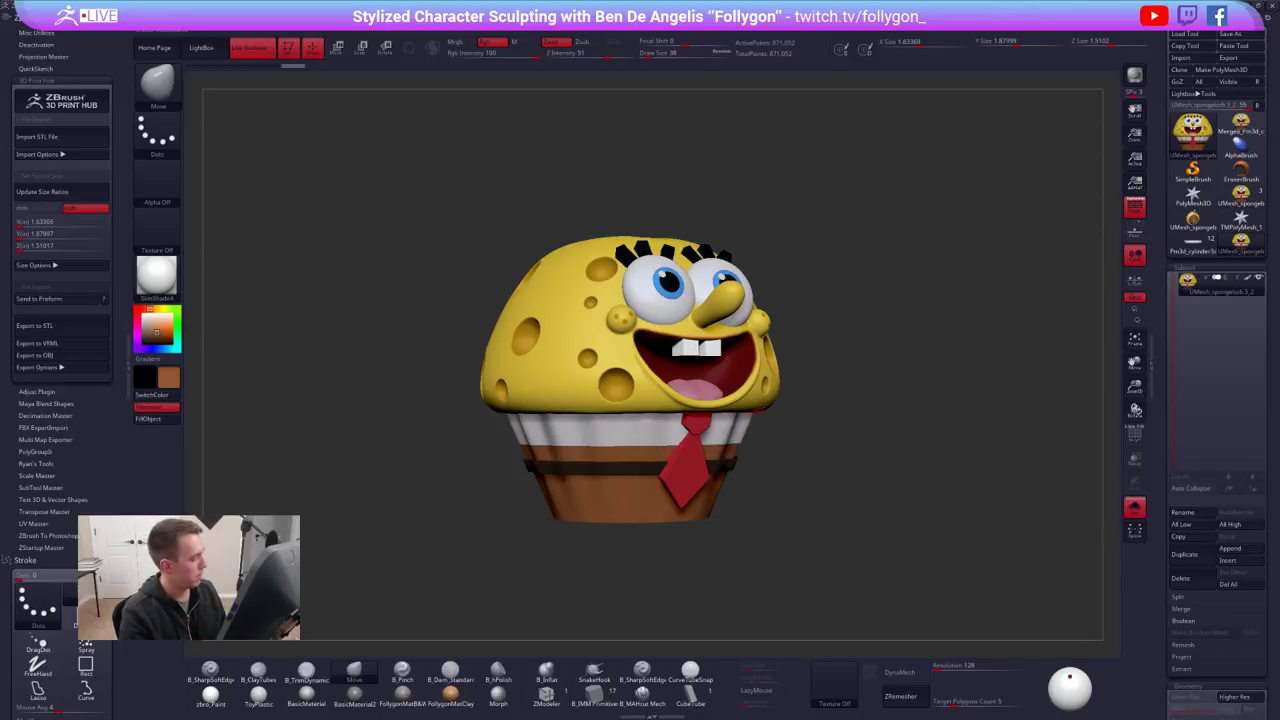
# Switch to the browser and look through the figurines in the Follygon shop on Shapeways
pyautogui.hotkey('alt', 'Tab')
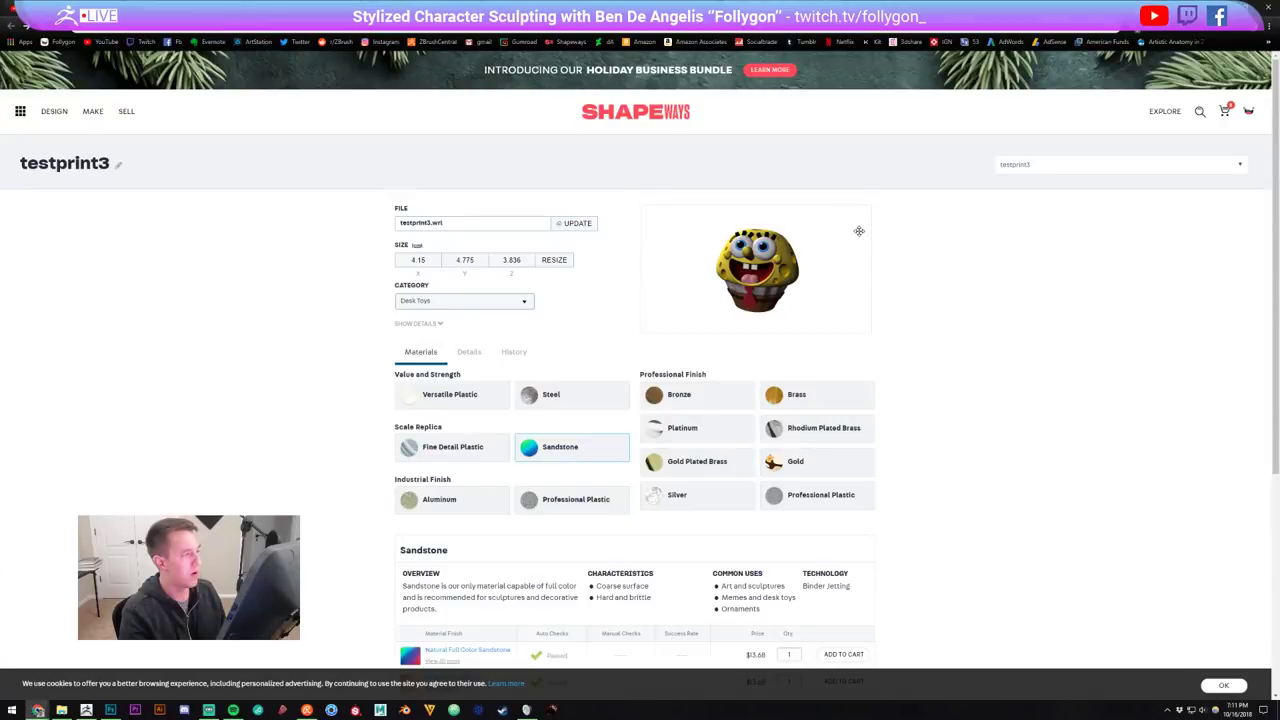
pyautogui.scroll(-3, 640, 400)
pyautogui.hotkey('ctrl', 'Tab')
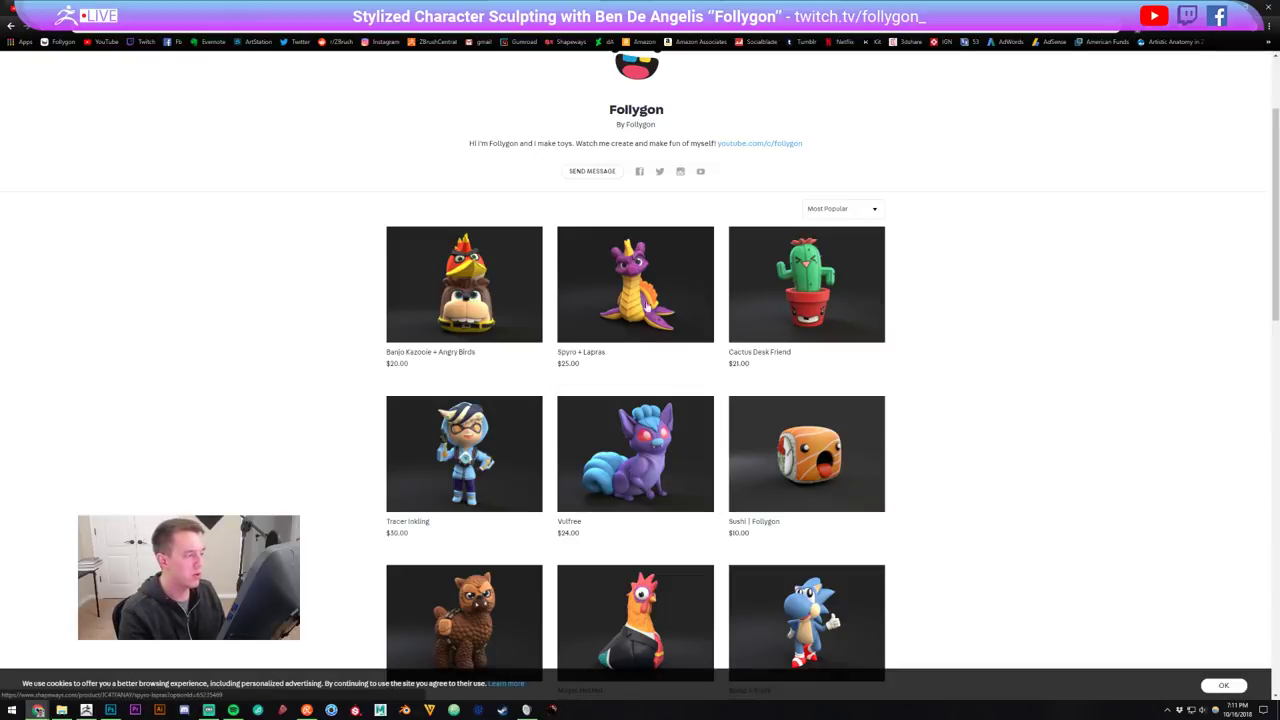
pyautogui.scroll(-3, 810, 300)
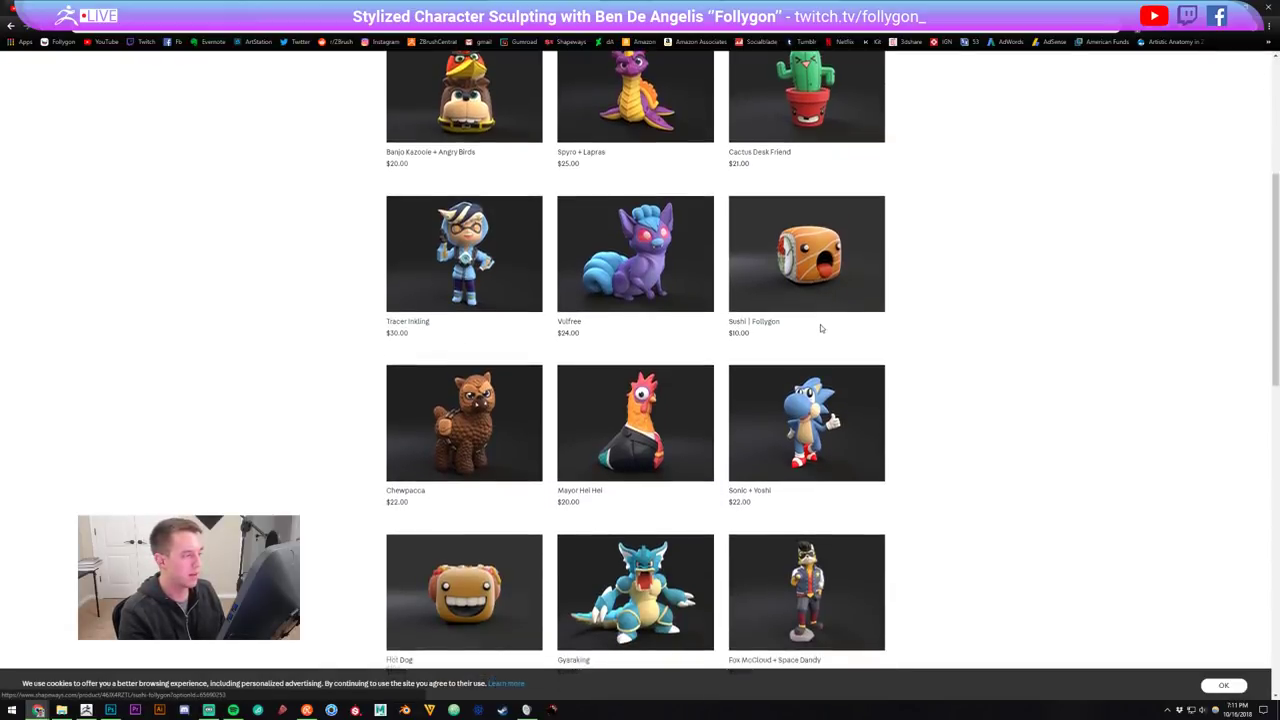
pyautogui.scroll(-2, 808, 329)
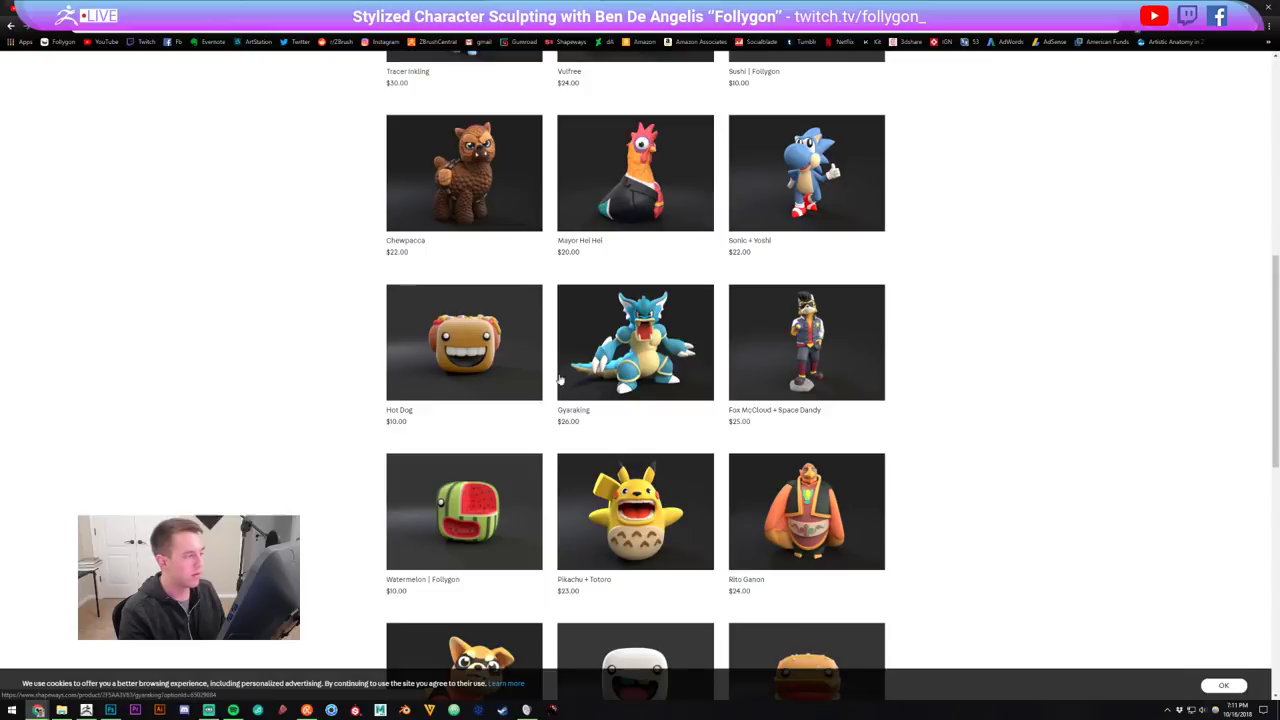
pyautogui.scroll(-1, 720, 360)
pyautogui.scroll(-2, 720, 360)
pyautogui.scroll(2, 724, 360)
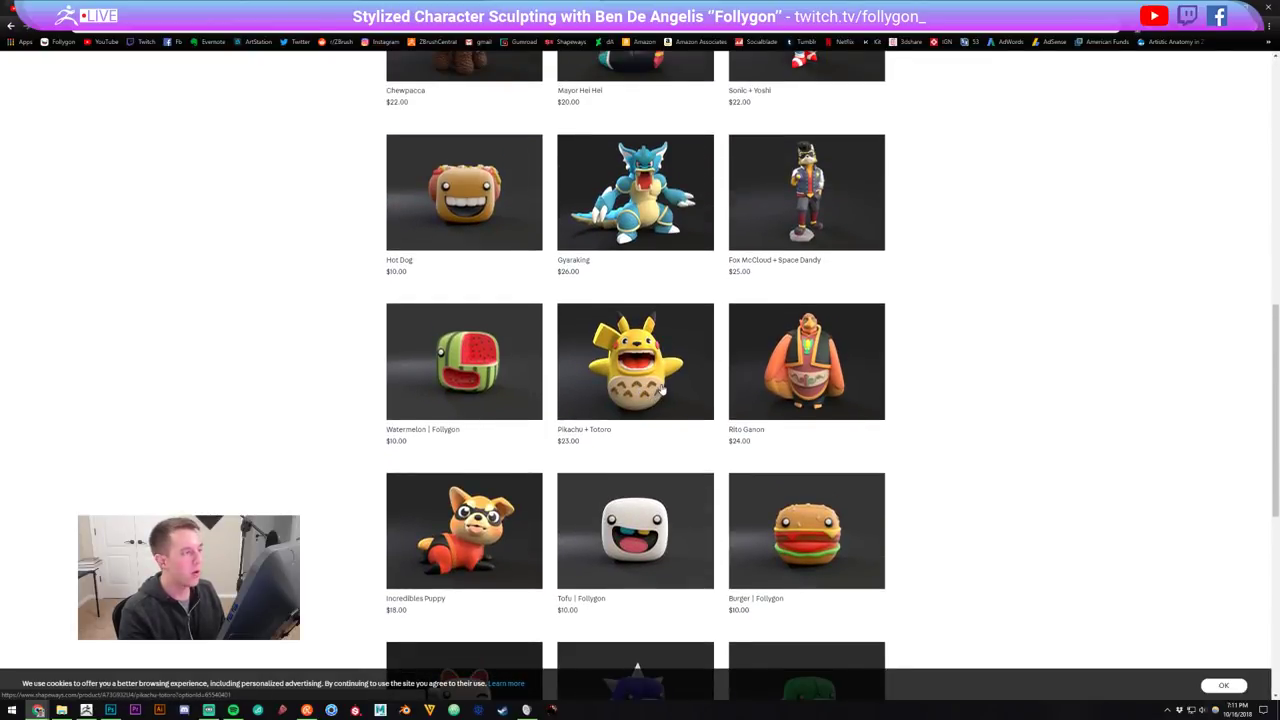
pyautogui.scroll(2, 636, 388)
pyautogui.scroll(3, 610, 388)
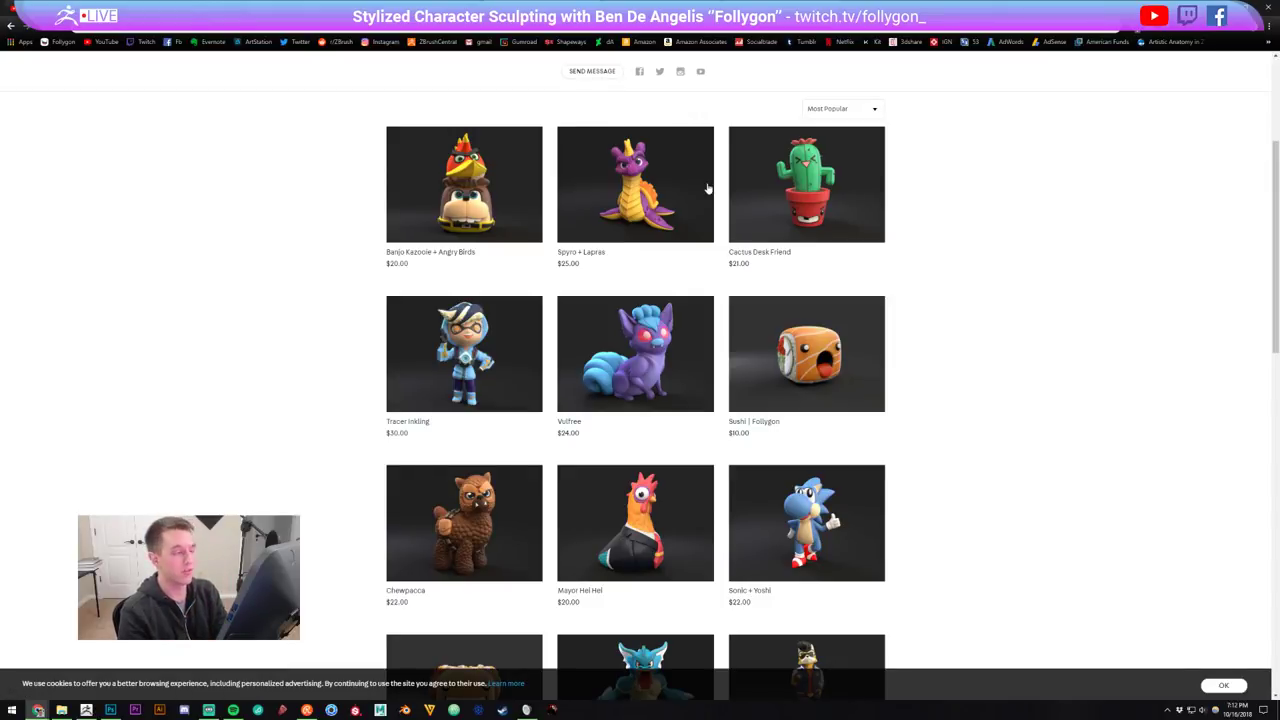
pyautogui.scroll(-1, 718, 300)
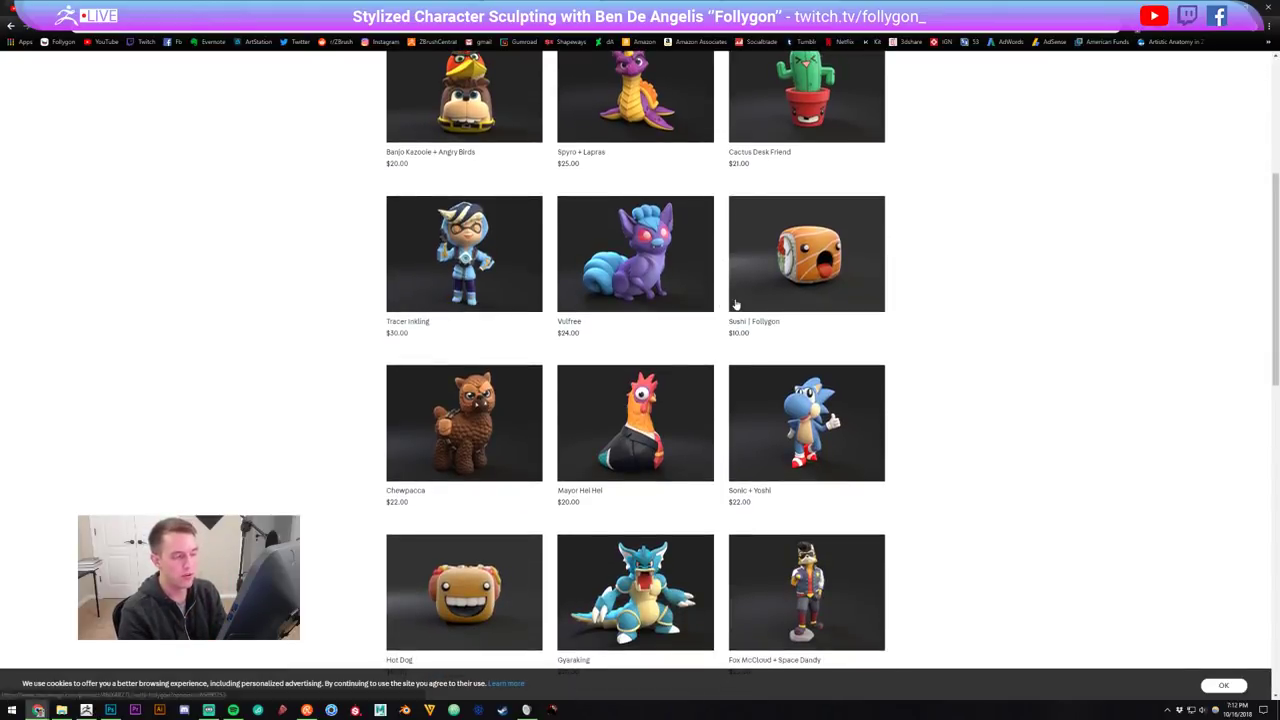
pyautogui.scroll(-2, 722, 302)
pyautogui.scroll(-4, 960, 298)
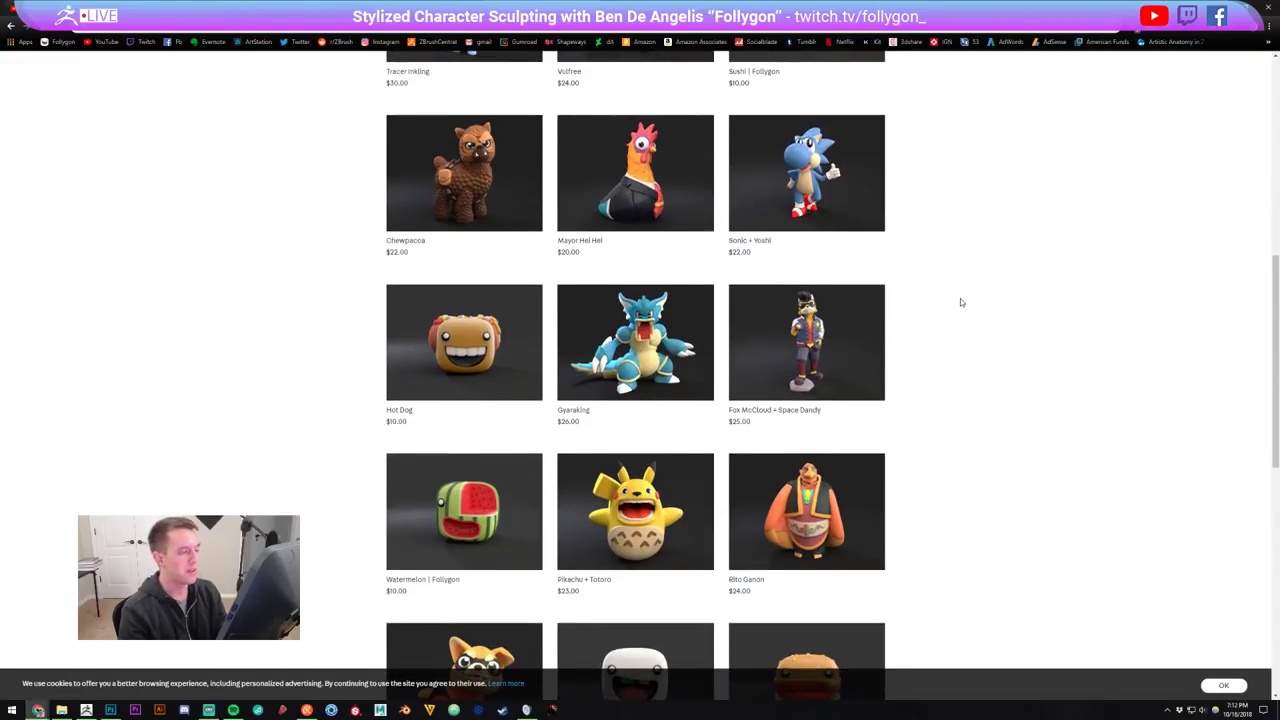
pyautogui.scroll(2, 961, 302)
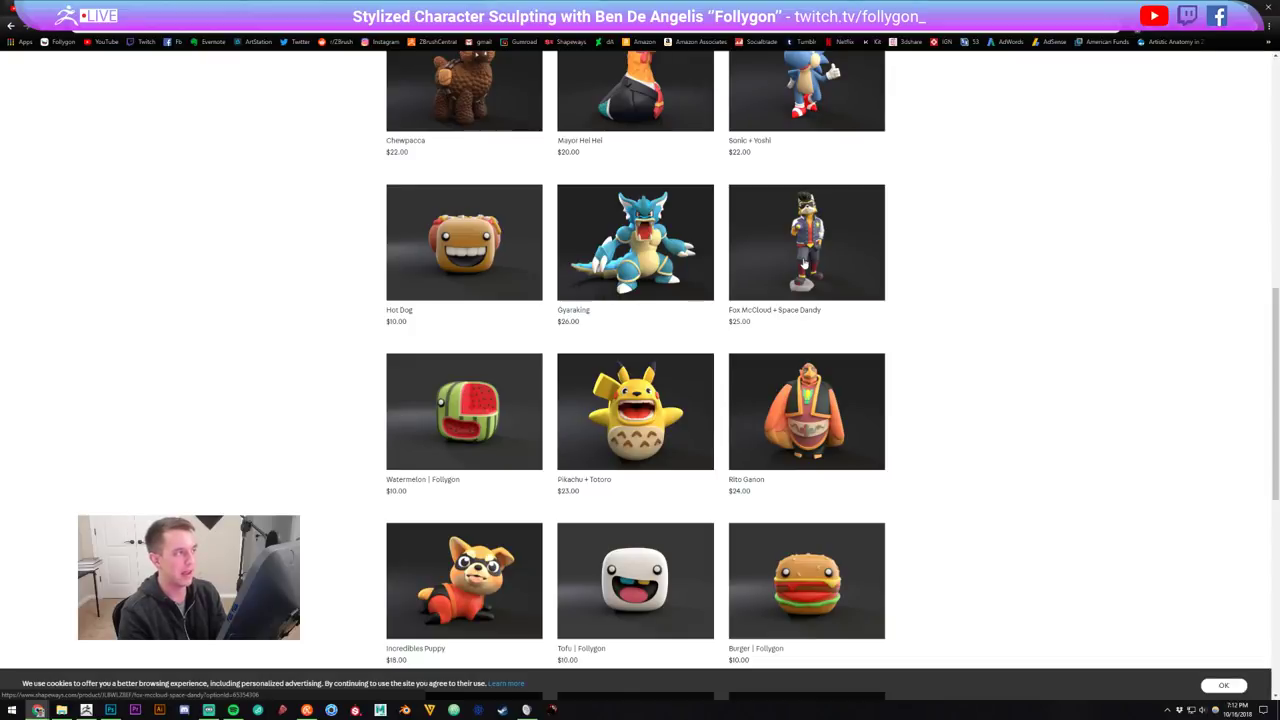
# Open the Fox McCloud + Space Dandy product and compare its render and printed photos and material choice
pyautogui.click(806, 262)
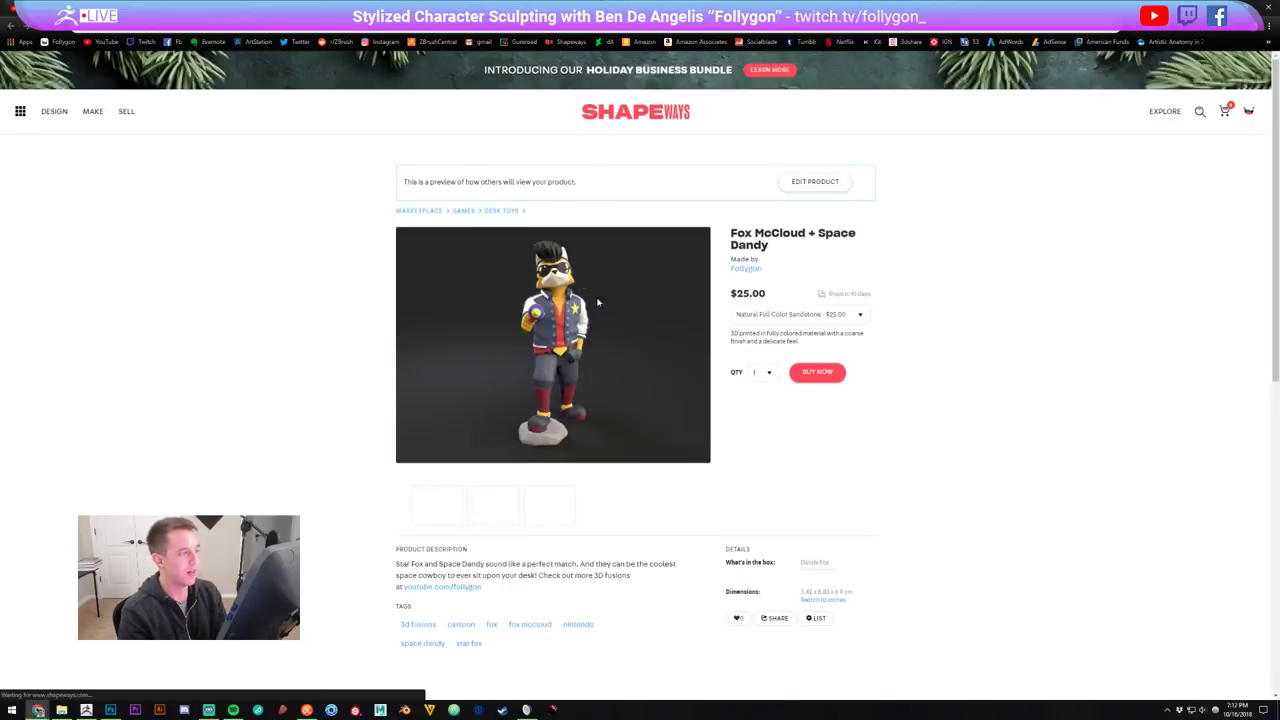
pyautogui.click(507, 502)
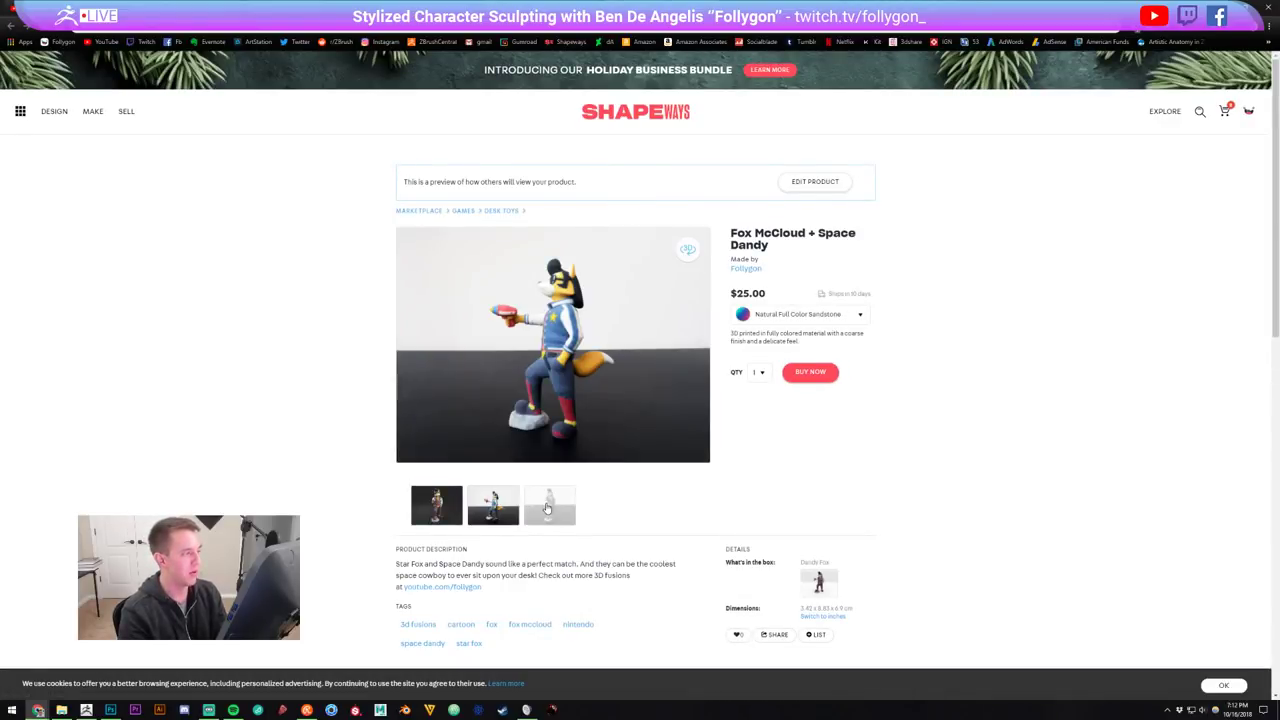
pyautogui.click(547, 508)
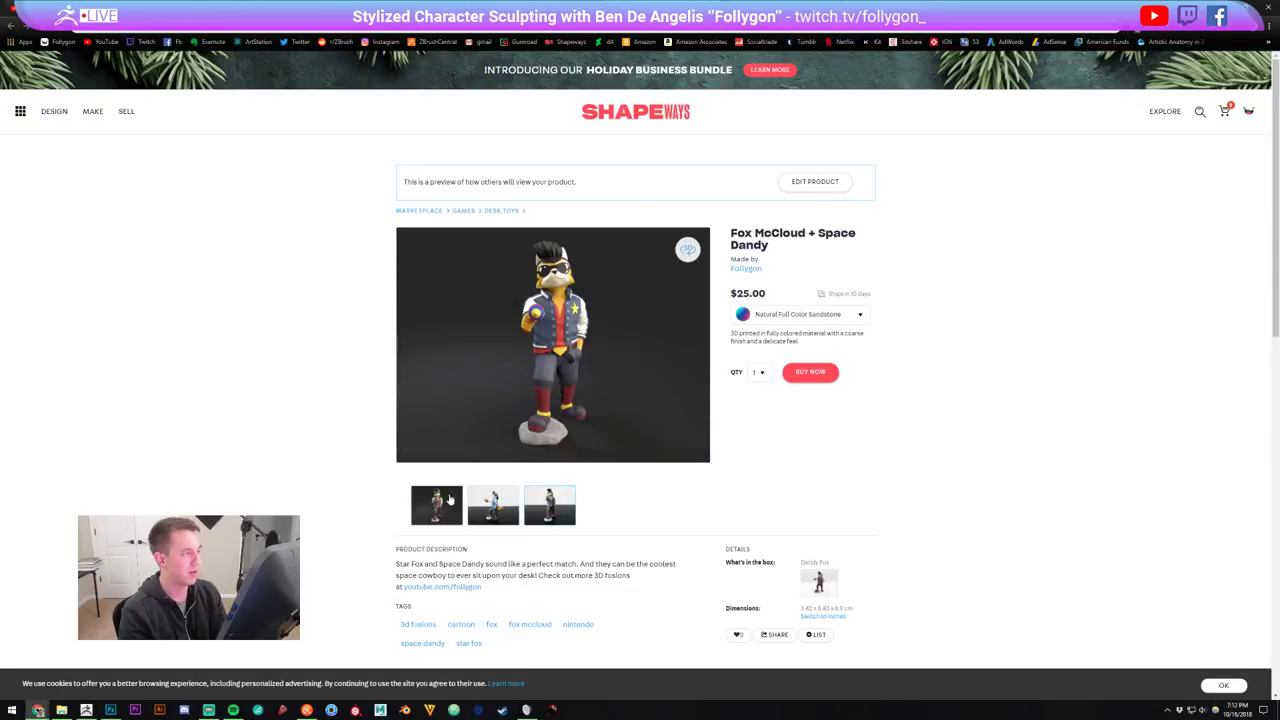
pyautogui.click(852, 319)
pyautogui.click(937, 346)
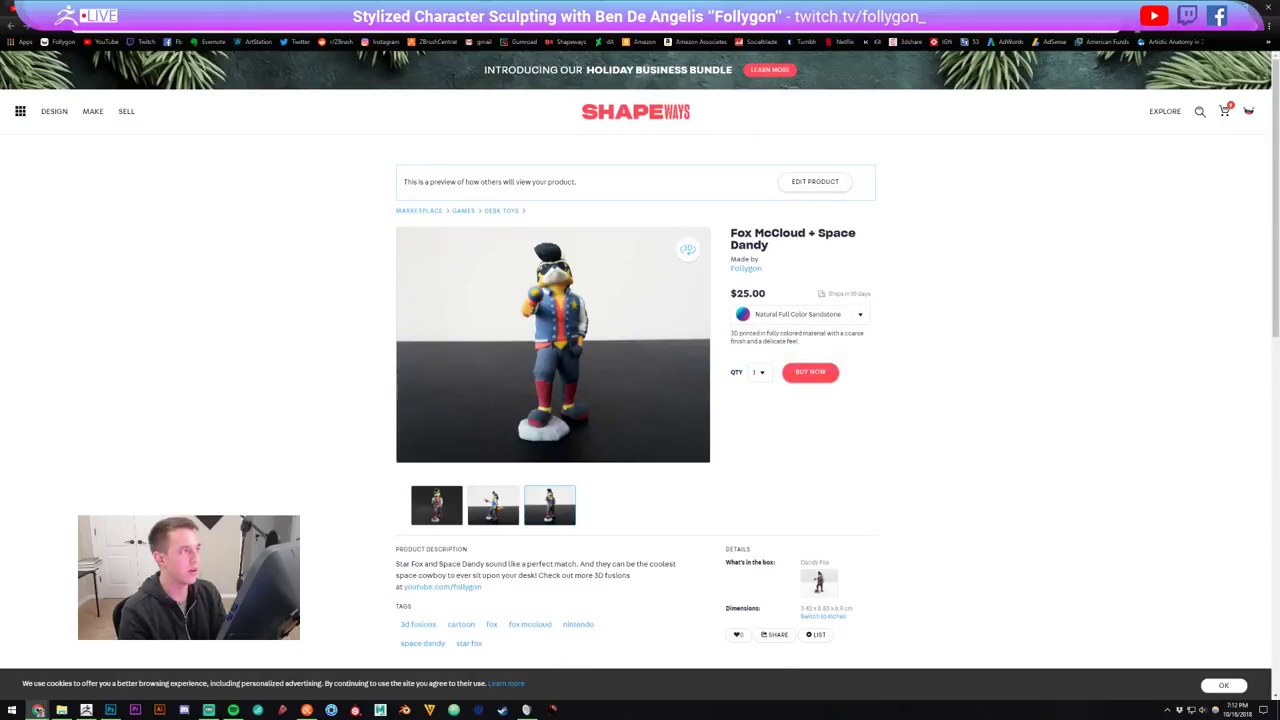
# Return to the testprint3 model page and examine the sandstone finishes' prices and automated checks
pyautogui.hotkey('ctrl', 'Tab')
pyautogui.hotkey('ctrl', 'Tab')
pyautogui.hotkey('ctrl', 'Tab')
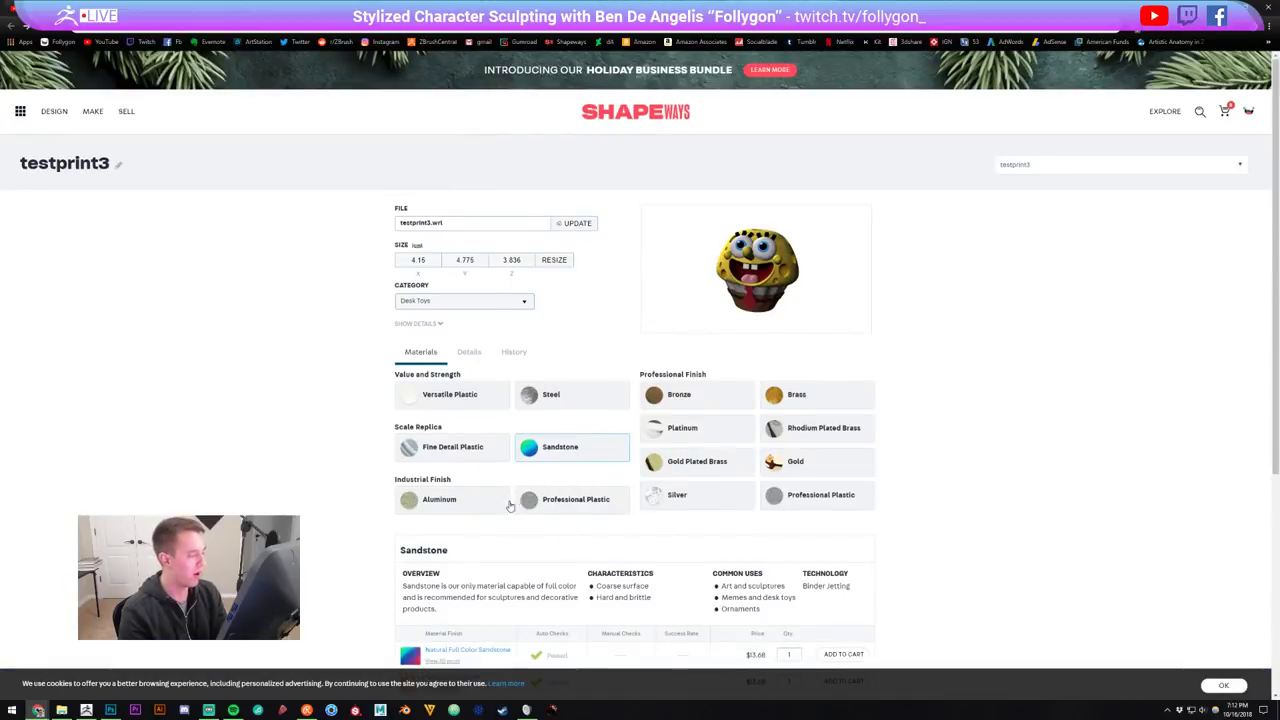
pyautogui.scroll(-2, 512, 506)
pyautogui.scroll(-1, 590, 509)
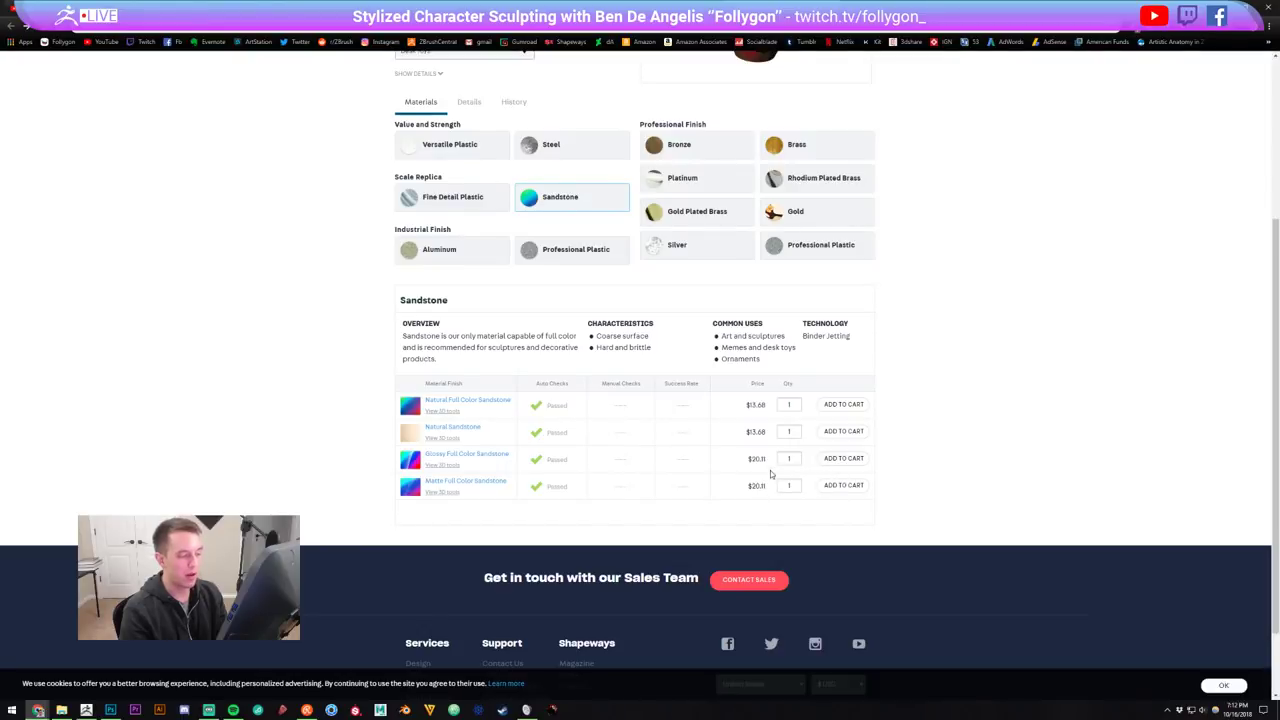
pyautogui.moveTo(748, 458); pyautogui.dragTo(757, 485)
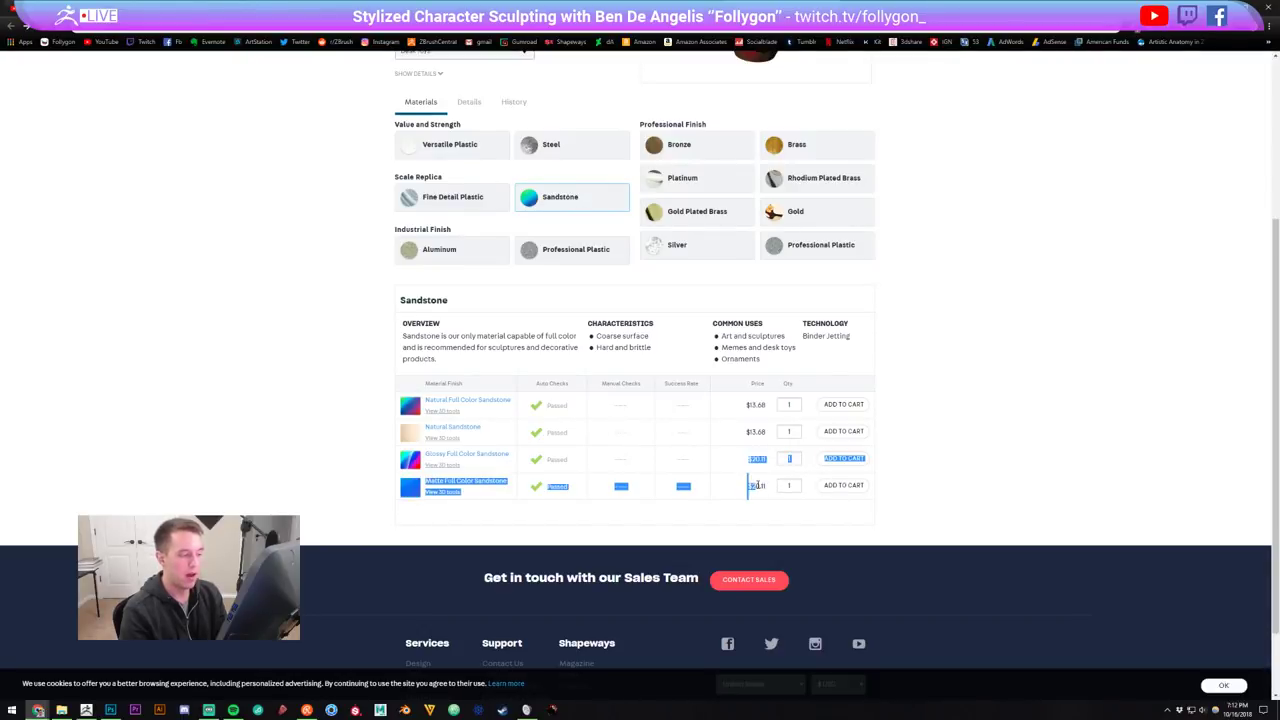
pyautogui.click(763, 485)
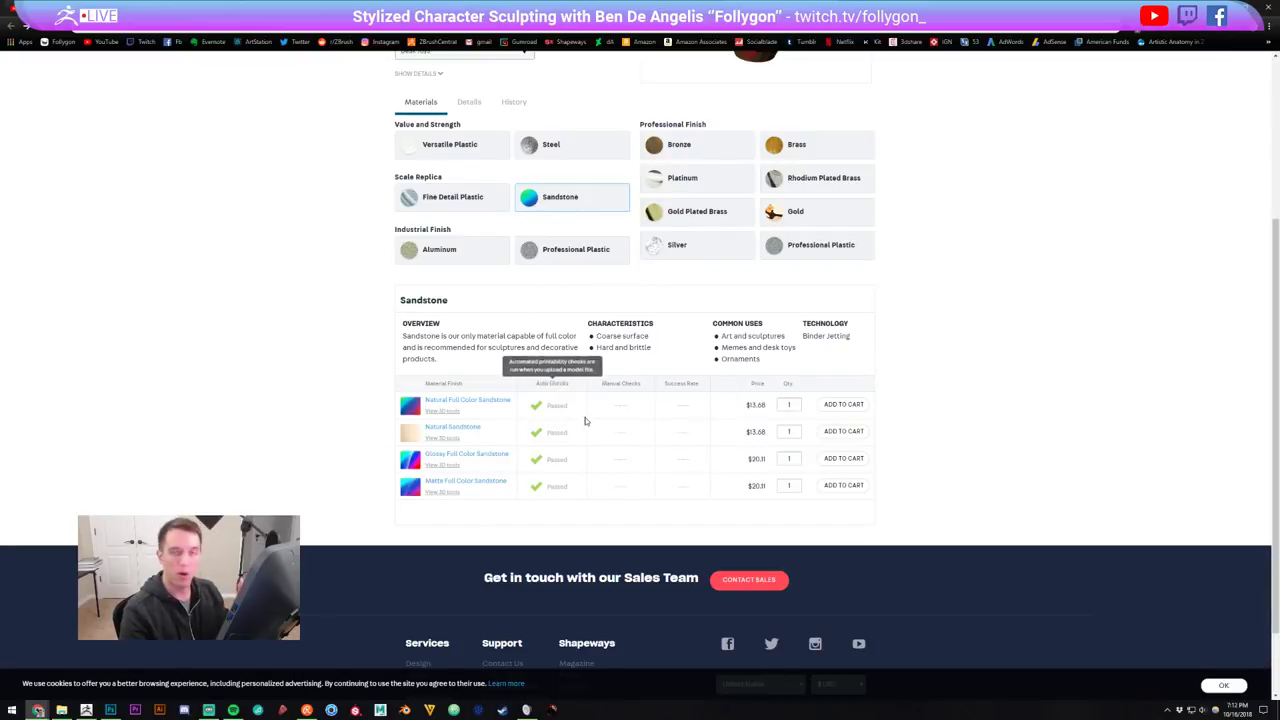
pyautogui.moveTo(551, 381)
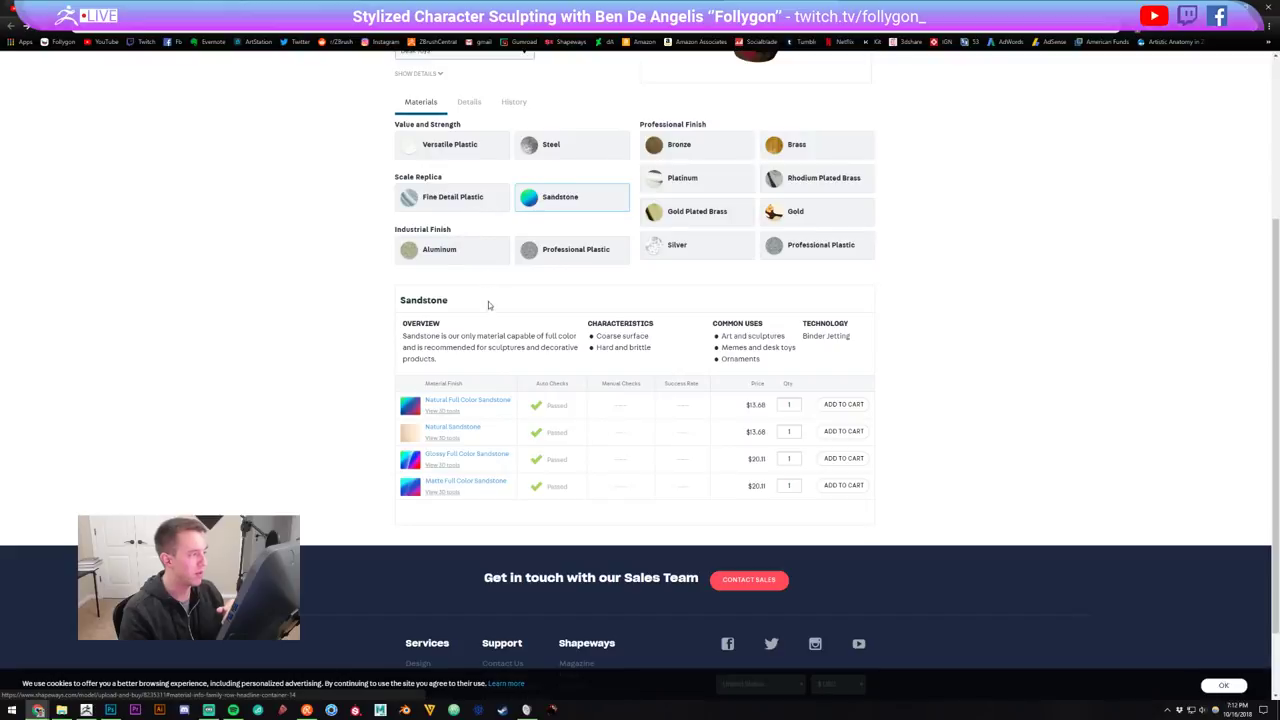
# Check the prices for printing testprint3 in Gold Plated Brass and in Gold
pyautogui.click(731, 211)
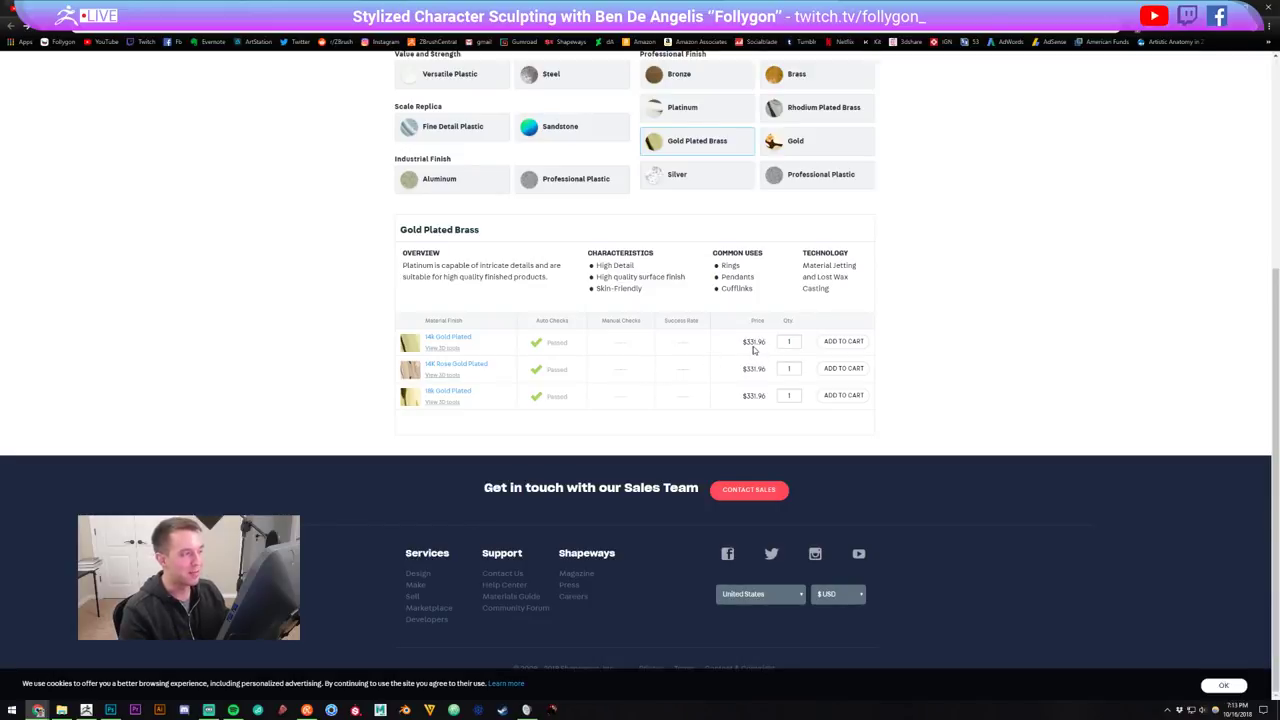
pyautogui.scroll(1, 728, 348)
pyautogui.click(808, 244)
pyautogui.scroll(-1, 808, 250)
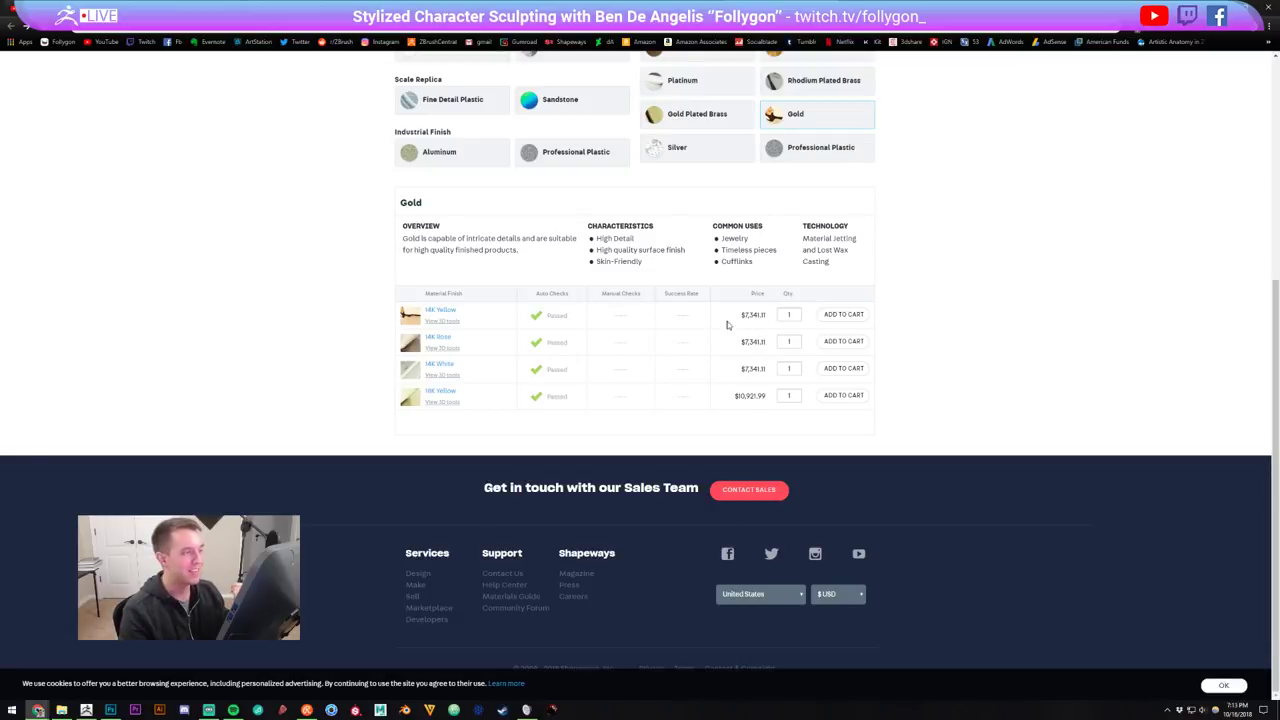
# Check the prices for printing testprint3 in Platinum and in Silver
pyautogui.scroll(2, 726, 331)
pyautogui.click(710, 238)
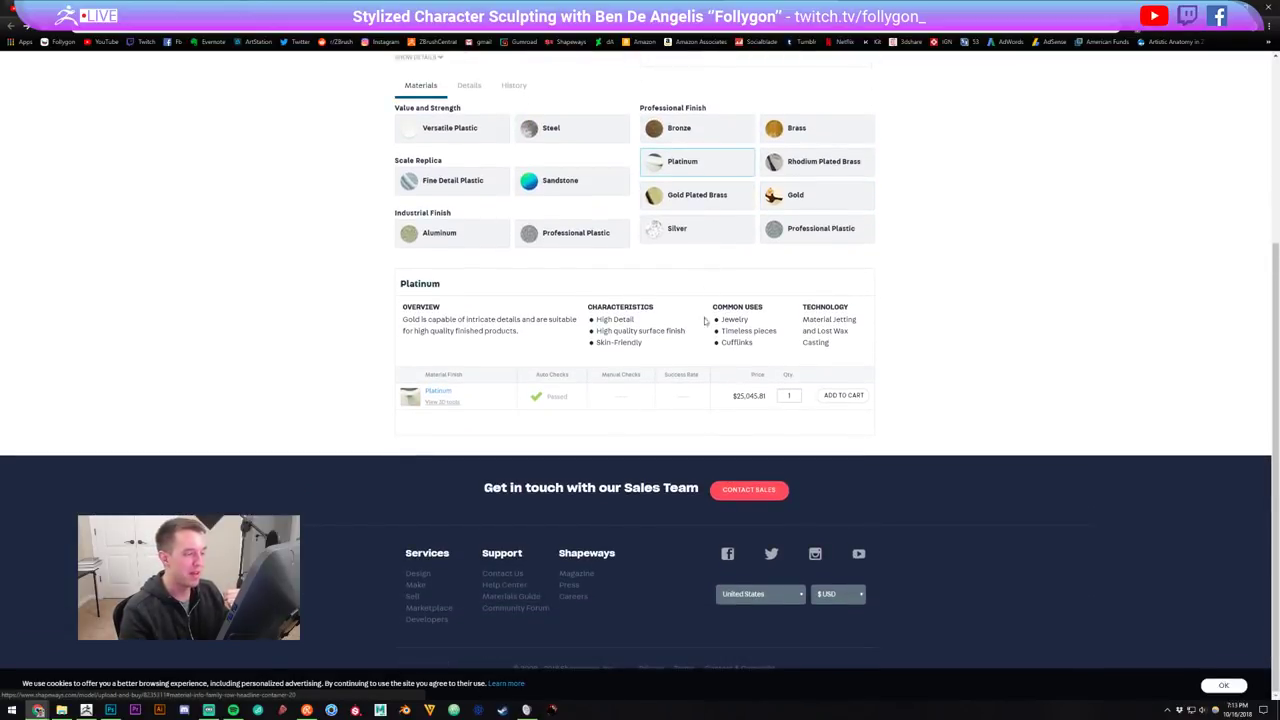
pyautogui.moveTo(736, 395); pyautogui.dragTo(763, 402)
pyautogui.click(765, 391)
pyautogui.click(700, 238)
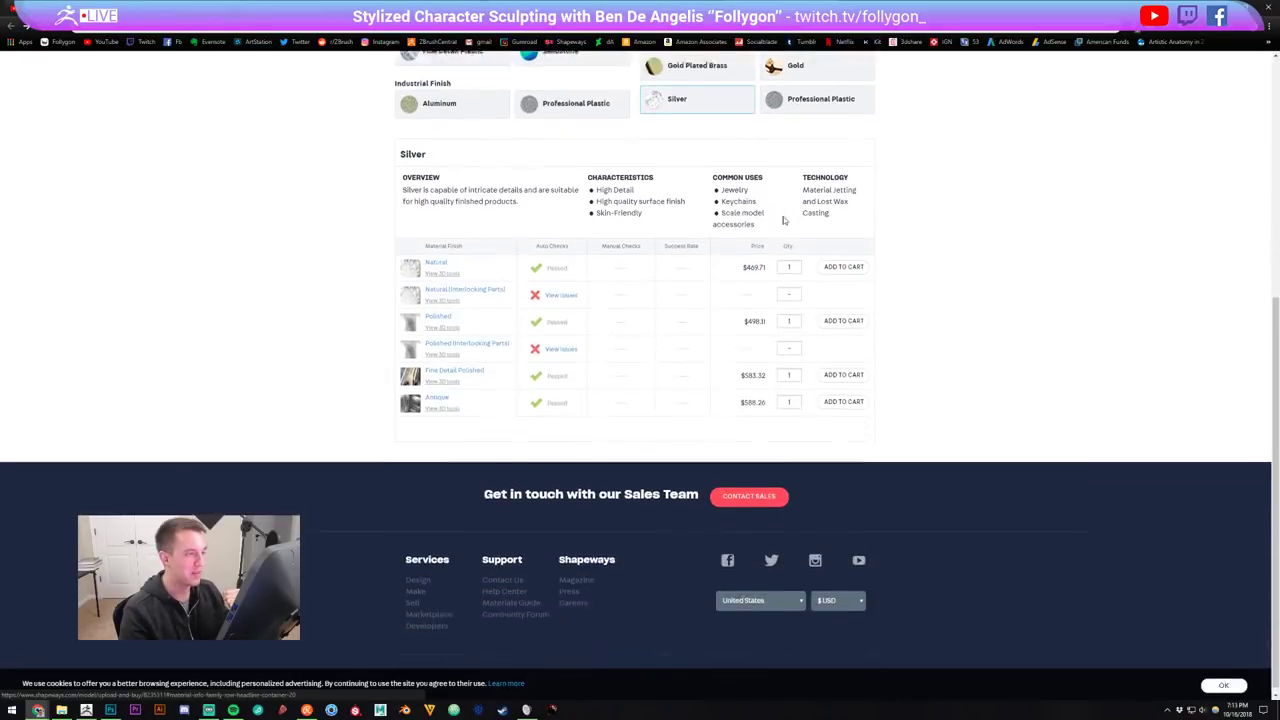
# Check the prices and automated checks for printing testprint3 in Brass and in Rhodium Plated Brass
pyautogui.scroll(2, 780, 236)
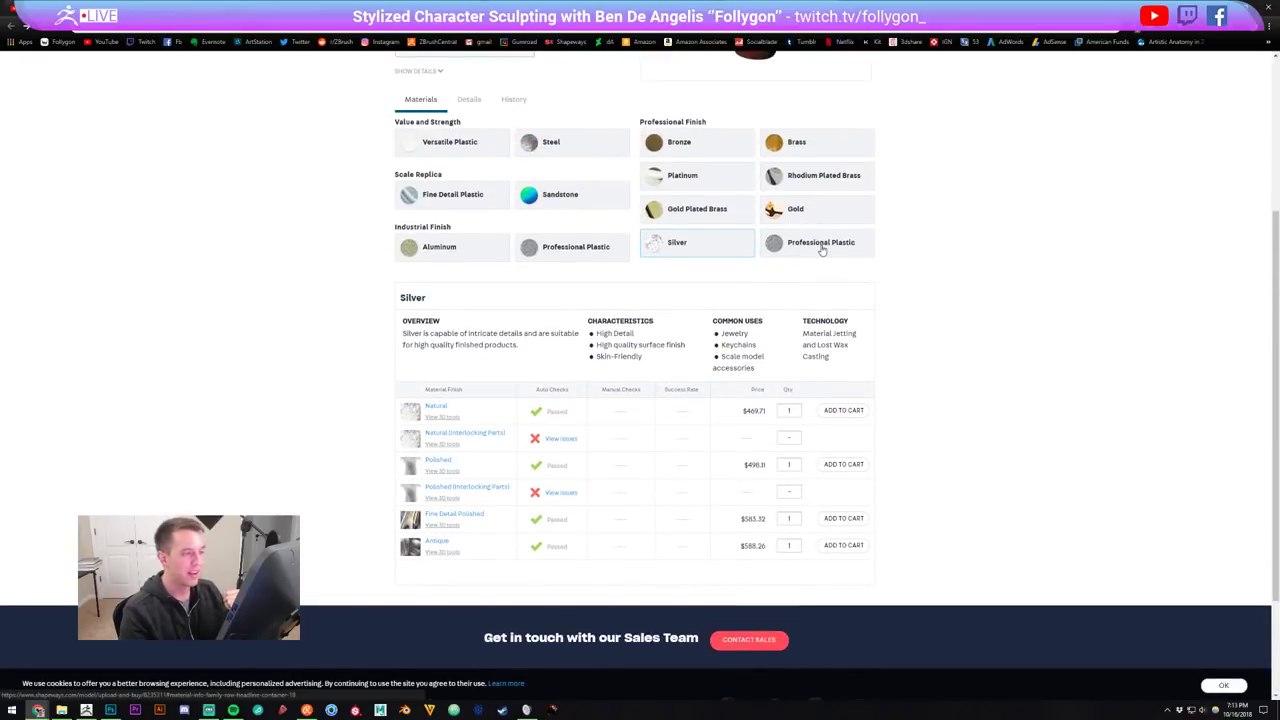
pyautogui.click(810, 175)
pyautogui.click(796, 141)
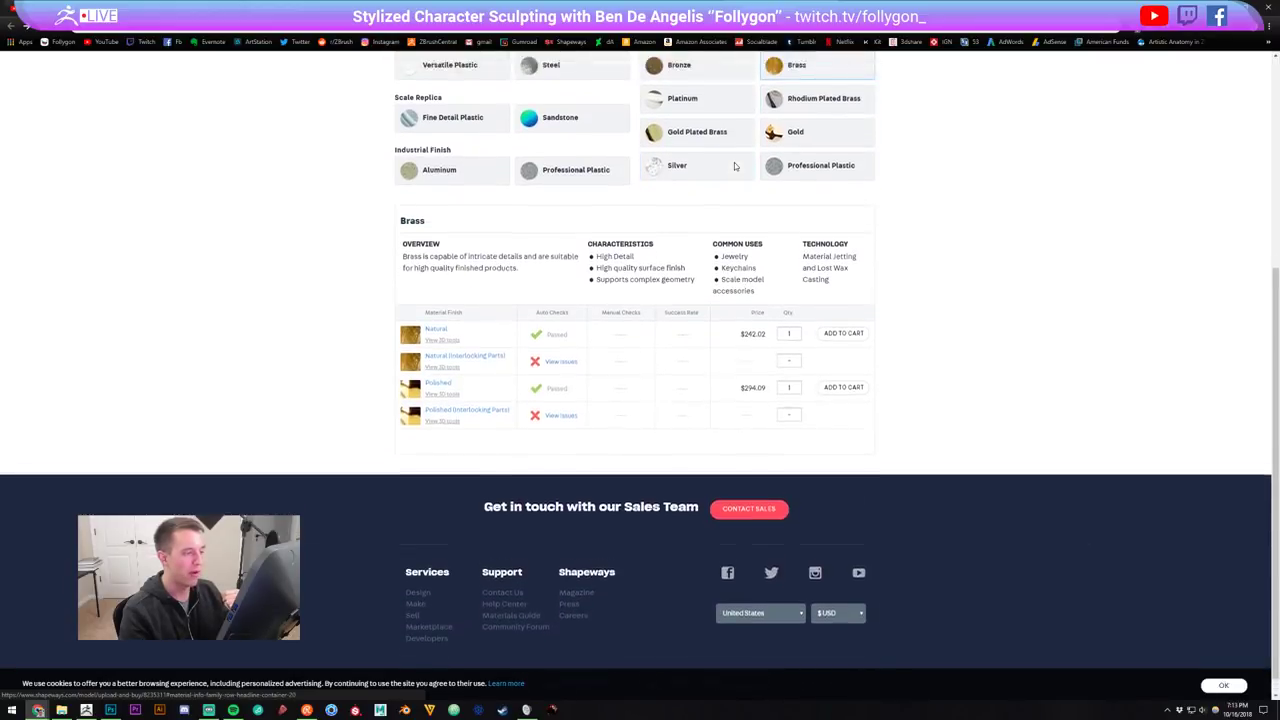
pyautogui.scroll(2, 733, 164)
pyautogui.click(706, 142)
pyautogui.click(796, 106)
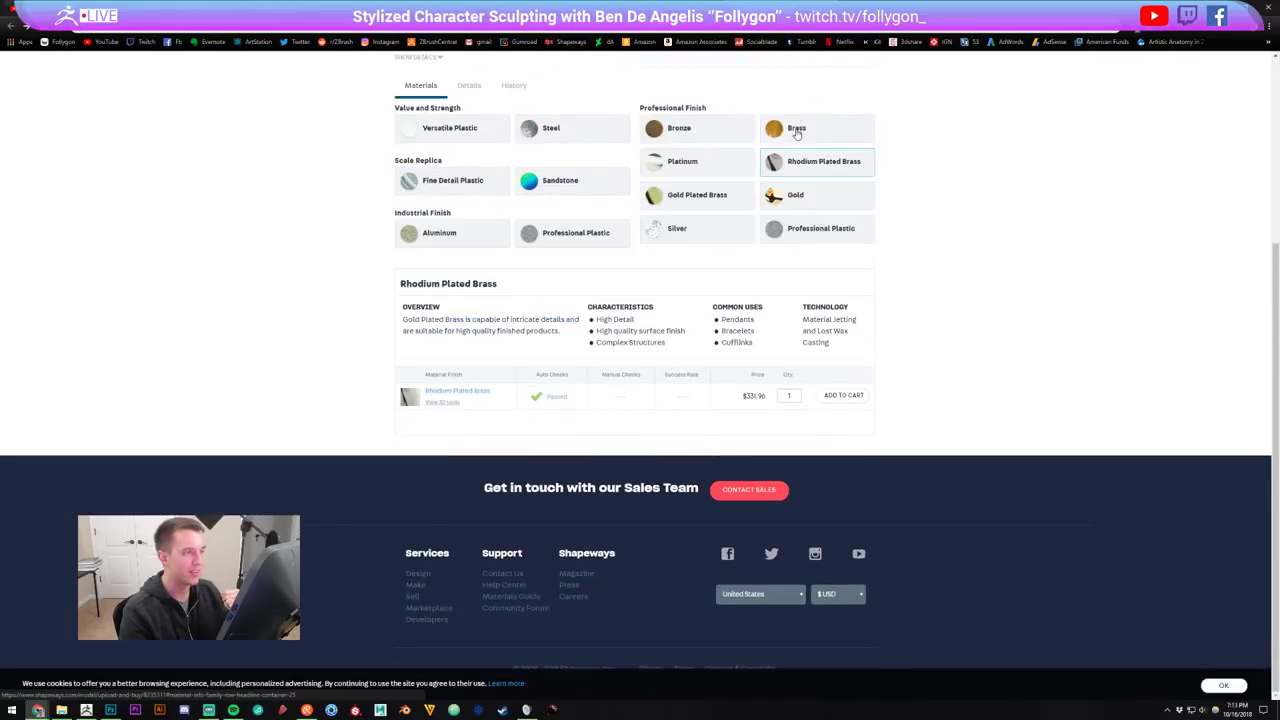
# Compare the Gold and Platinum prices for testprint3 once more, ending on the Sandstone finishes
pyautogui.click(814, 188)
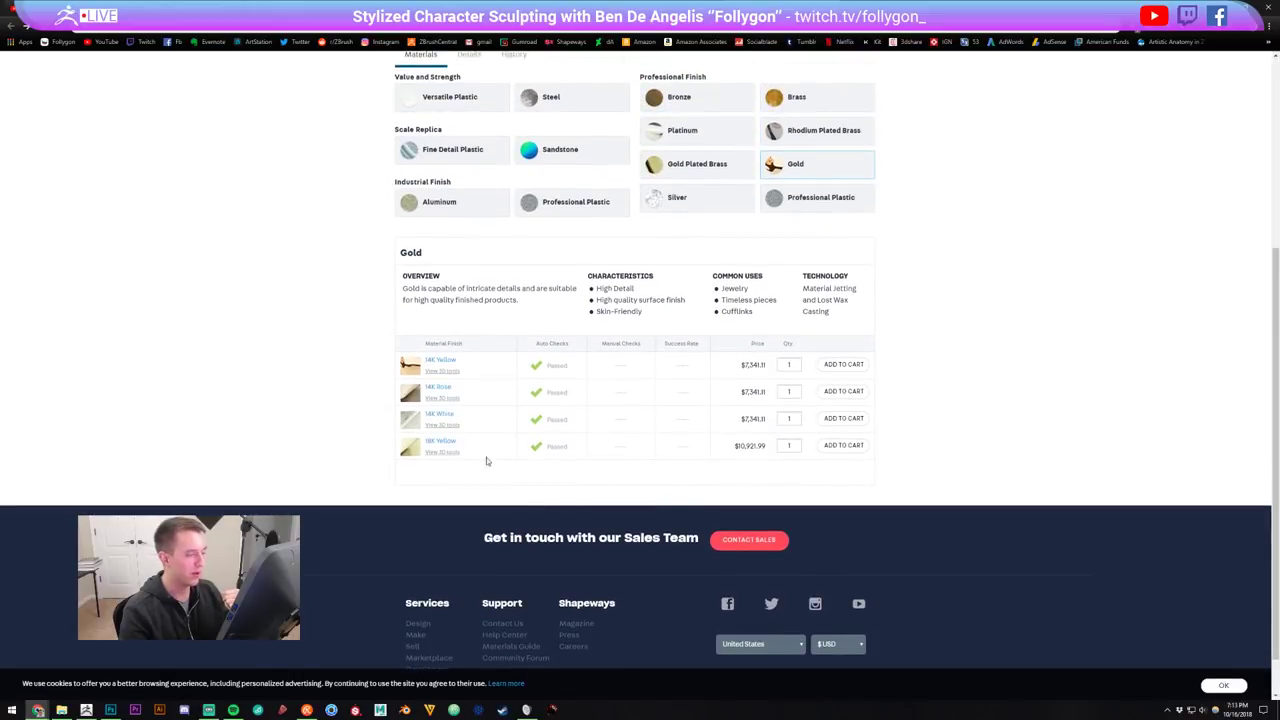
pyautogui.click(731, 135)
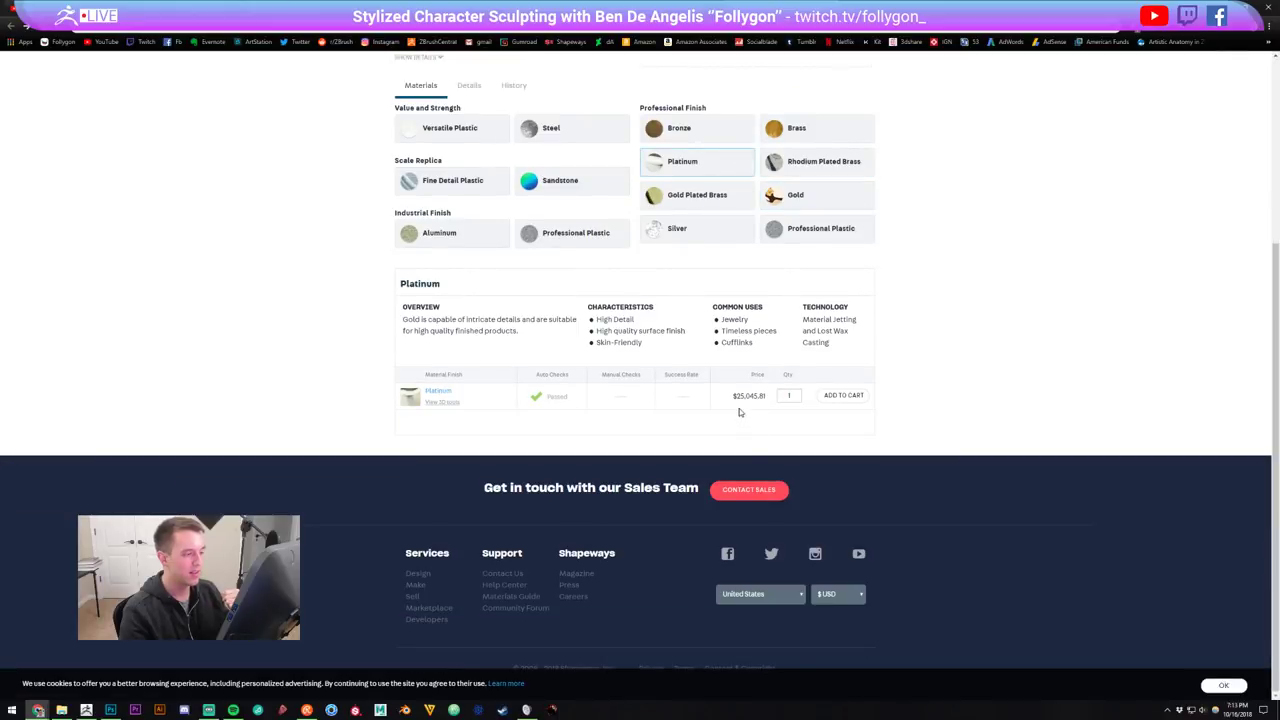
pyautogui.click(560, 180)
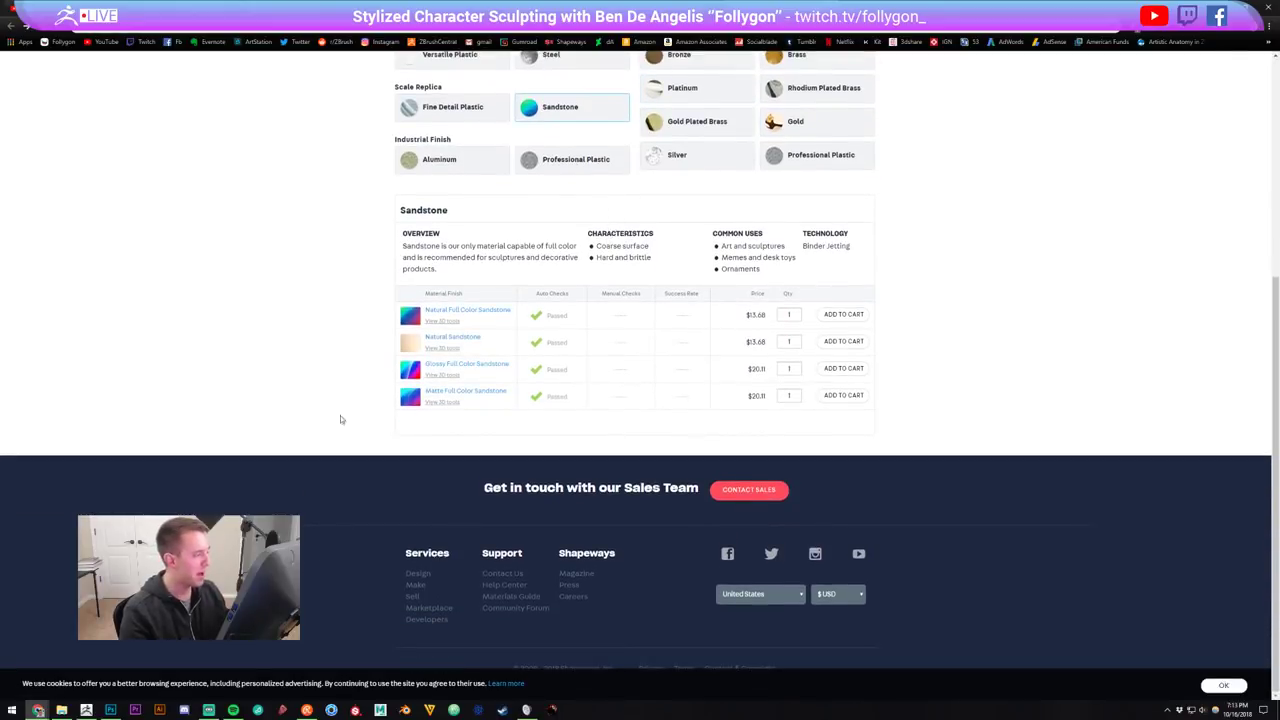
# Switch to ZBrush, bring the SpongeBob cupcake into an enlarged front view and collapse the 3D Print Hub options
pyautogui.click(86, 709)
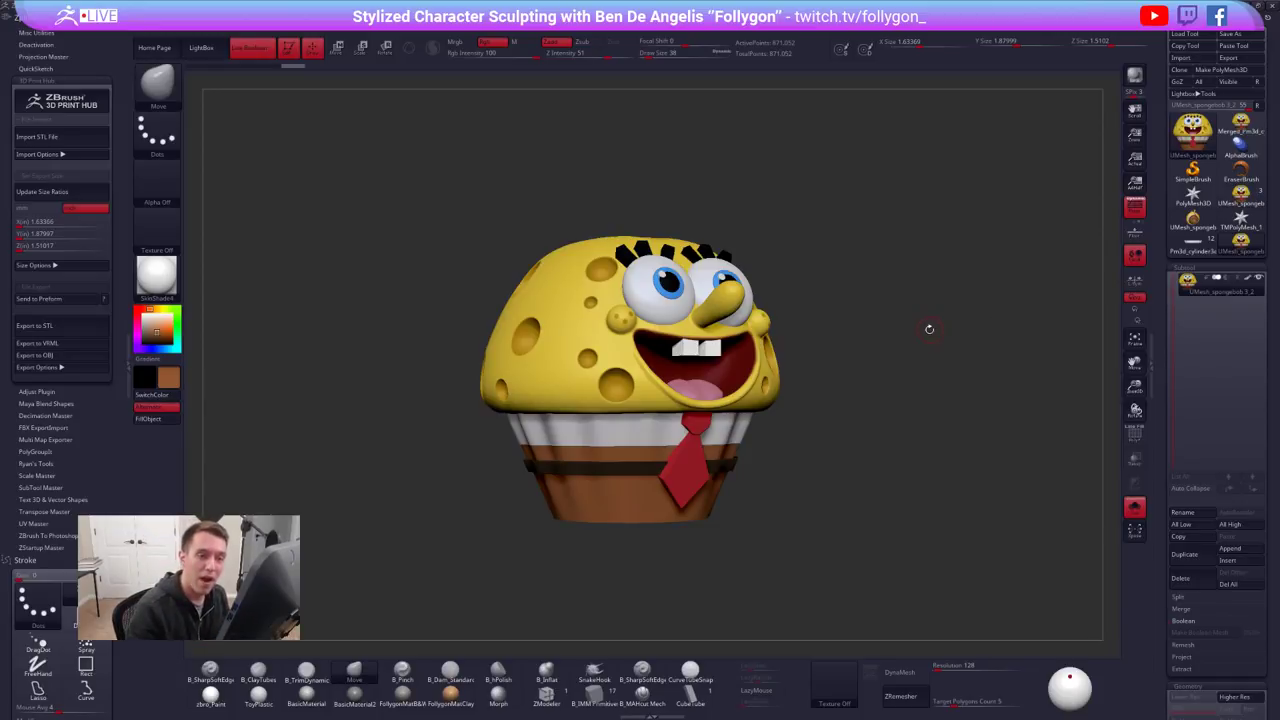
pyautogui.moveTo(923, 329)
pyautogui.keyDown('shift'); pyautogui.mouseDown()
pyautogui.moveTo(912, 328)
pyautogui.moveTo(923, 321)
pyautogui.mouseUp(); pyautogui.keyUp('shift')
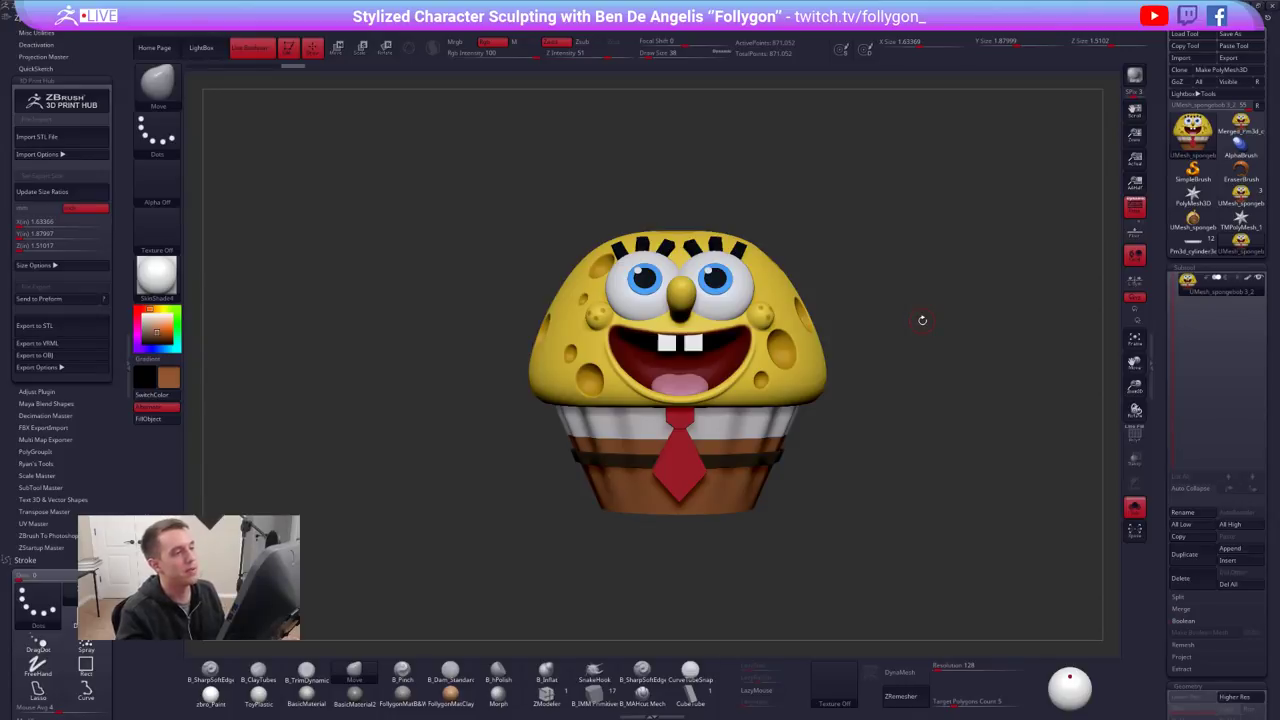
pyautogui.keyDown('alt'); pyautogui.moveTo(863, 325); pyautogui.dragTo(882, 340); pyautogui.keyUp('alt')
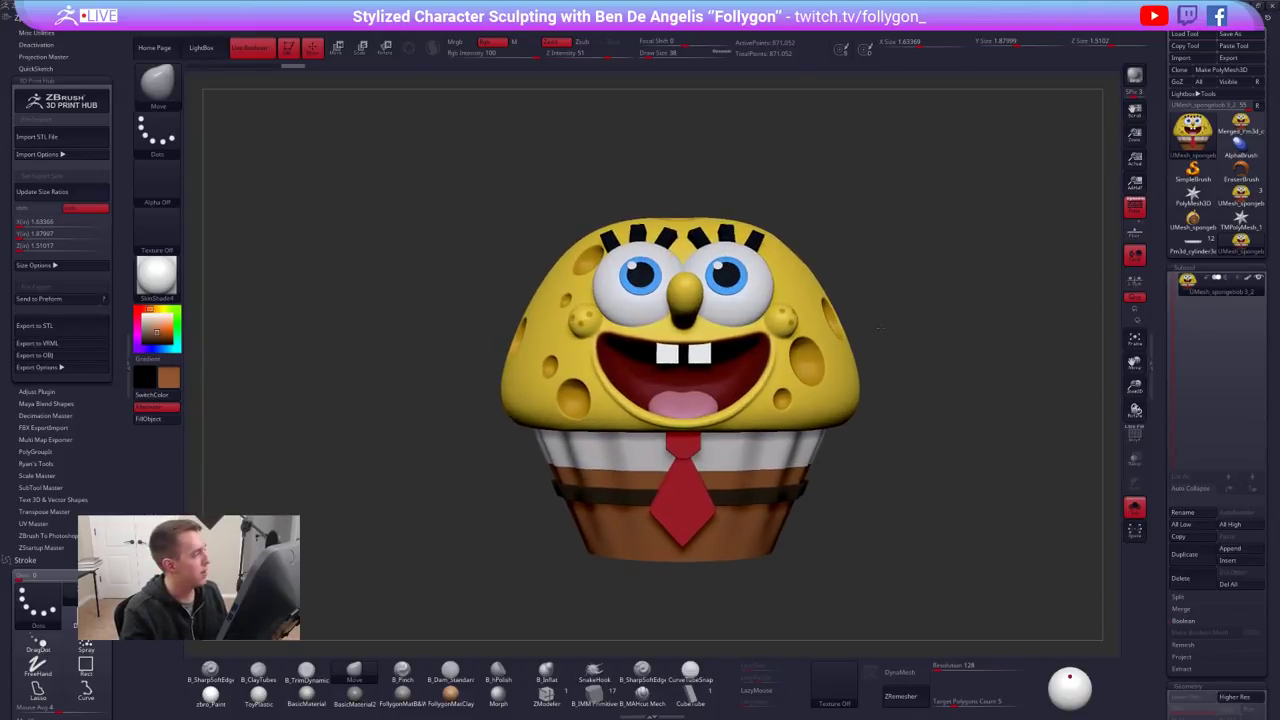
pyautogui.click(58, 81)
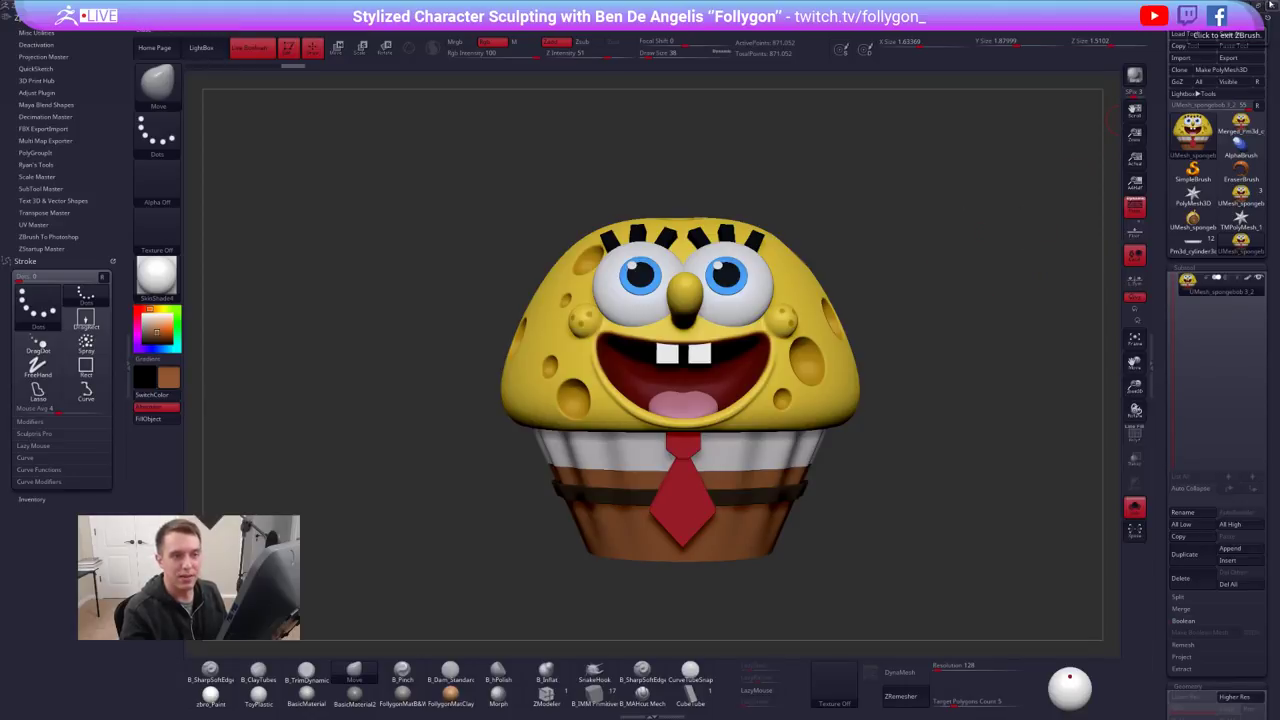
# Save the ZBrush project and move the 3D Printing folder window out of the workspace
pyautogui.hotkey('ctrl', 's')
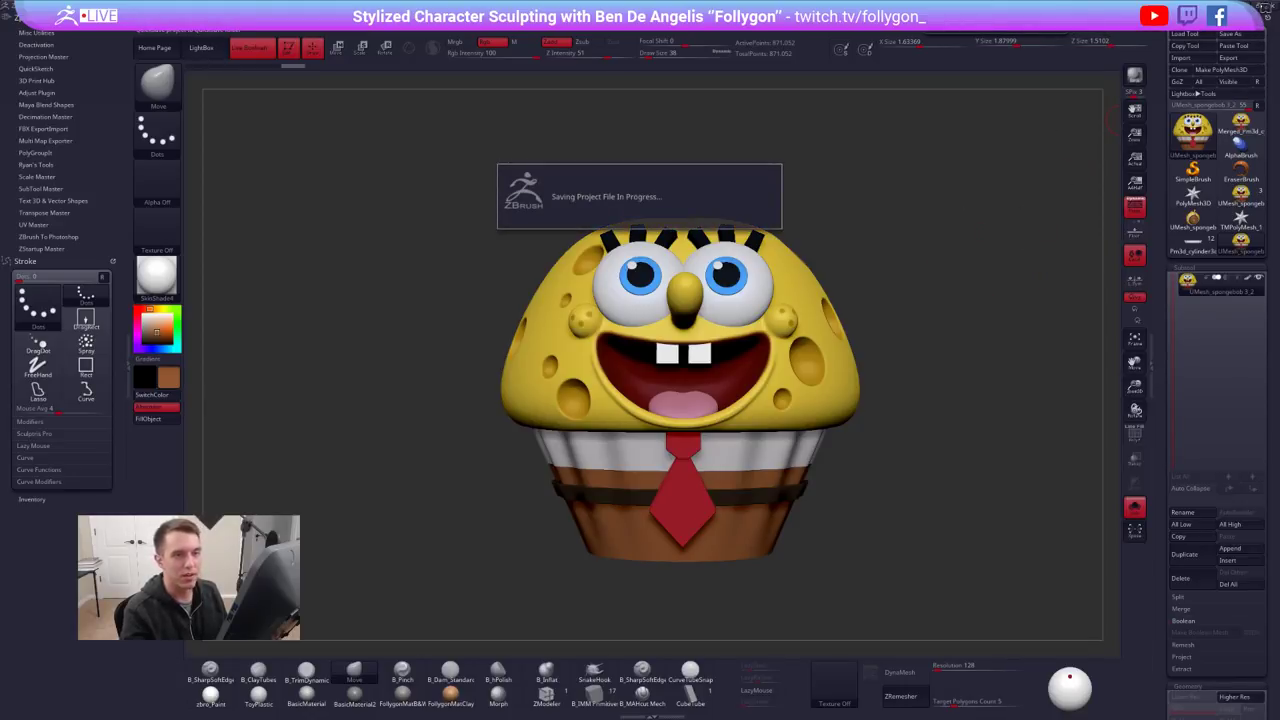
pyautogui.hotkey('alt', 'Tab')
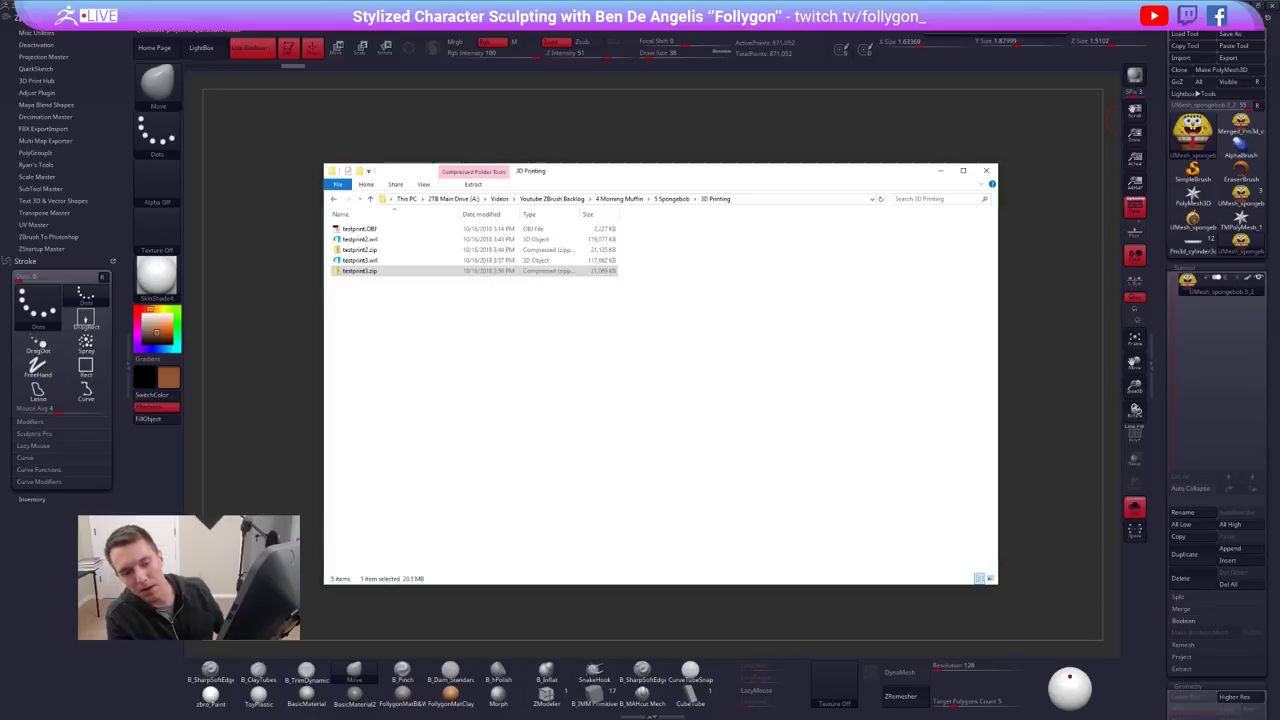
pyautogui.moveTo(675, 169); pyautogui.dragTo(740, 171)
pyautogui.click(738, 199)
pyautogui.moveTo(645, 180); pyautogui.dragTo(1279, 127)
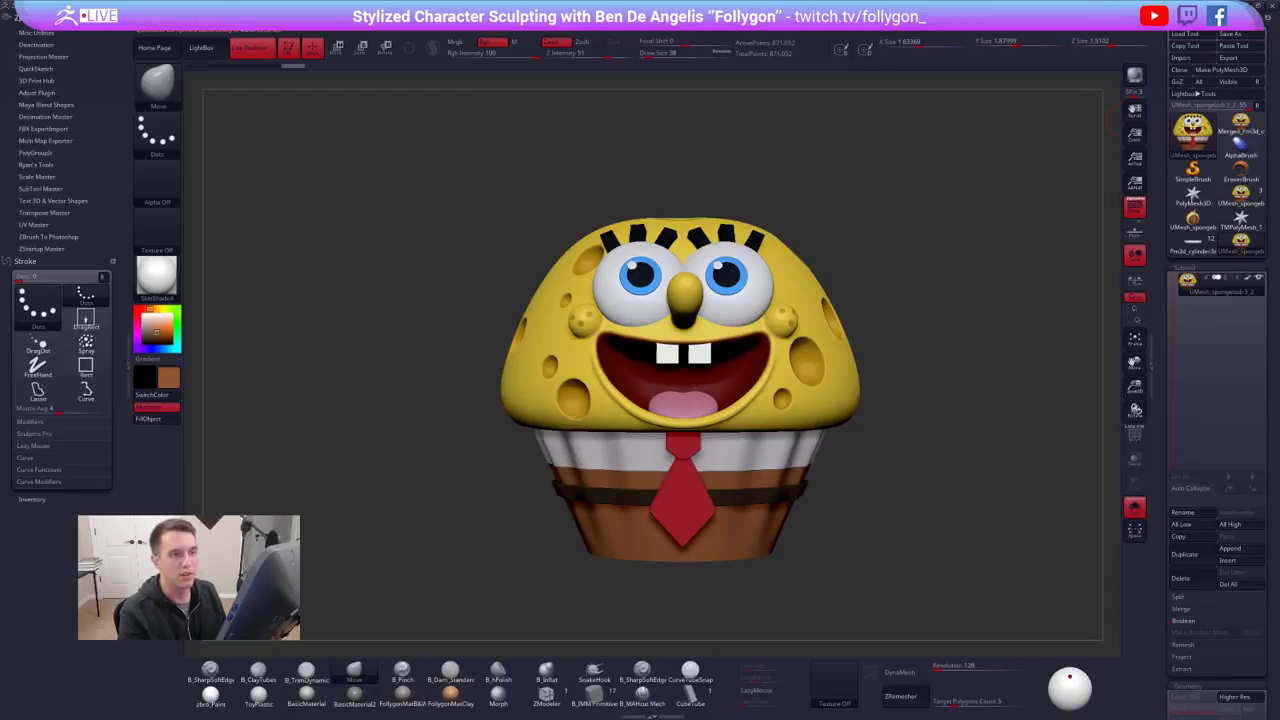
# Close ZBrush without saving changes again, restart it and load the SpongeBob cupcake version with separate subtools
pyautogui.click(1274, 7)
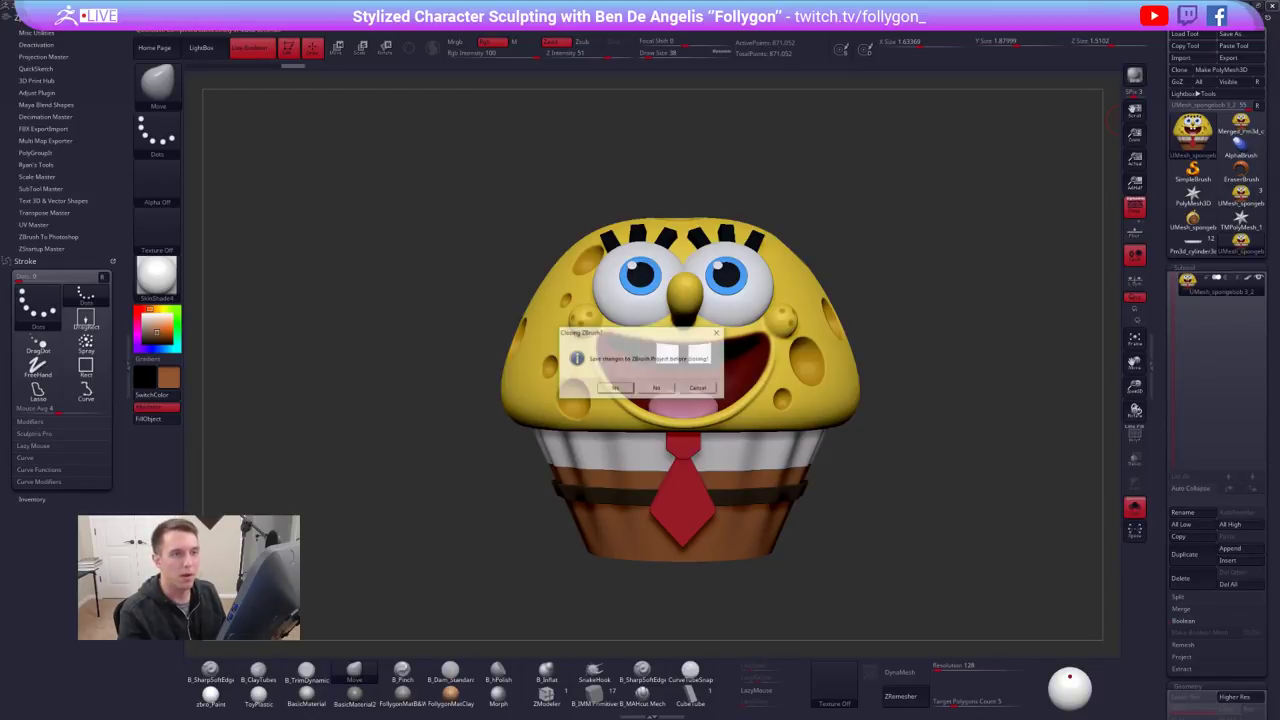
pyautogui.click(668, 394)
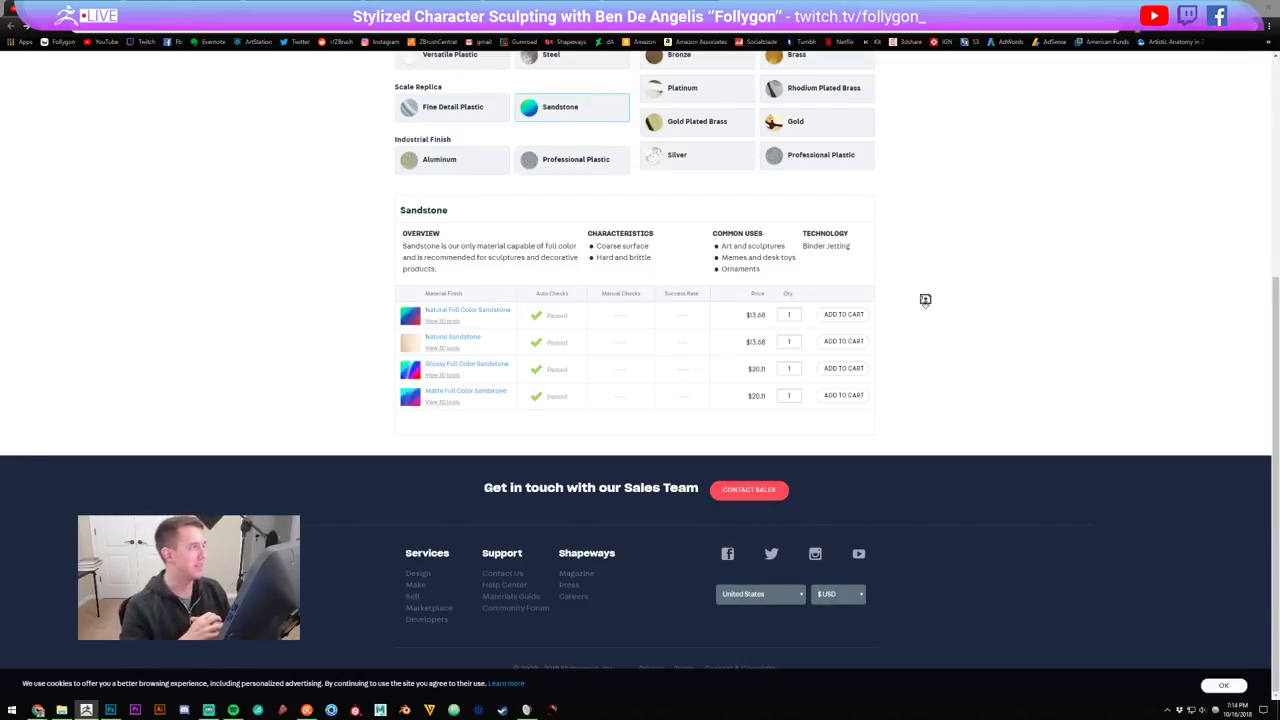
pyautogui.hotkey('alt', 'Tab')
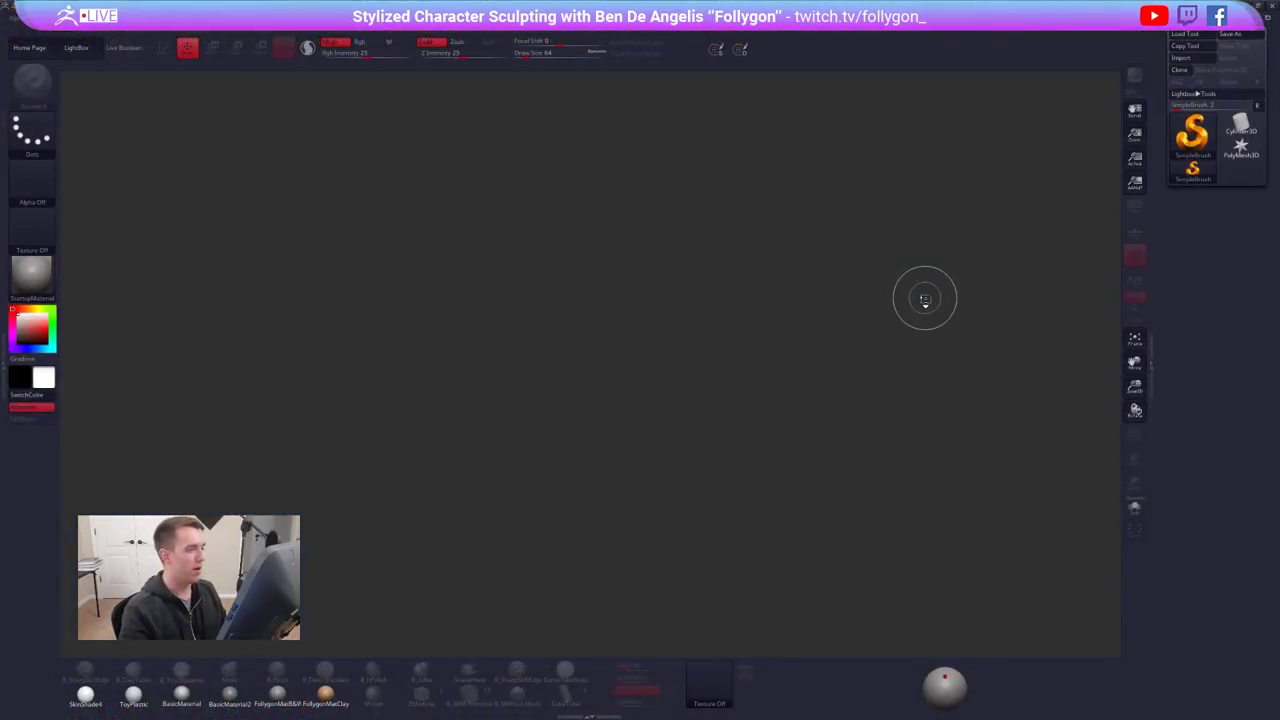
pyautogui.hotkey('alt', 'Tab')
pyautogui.click(628, 252)
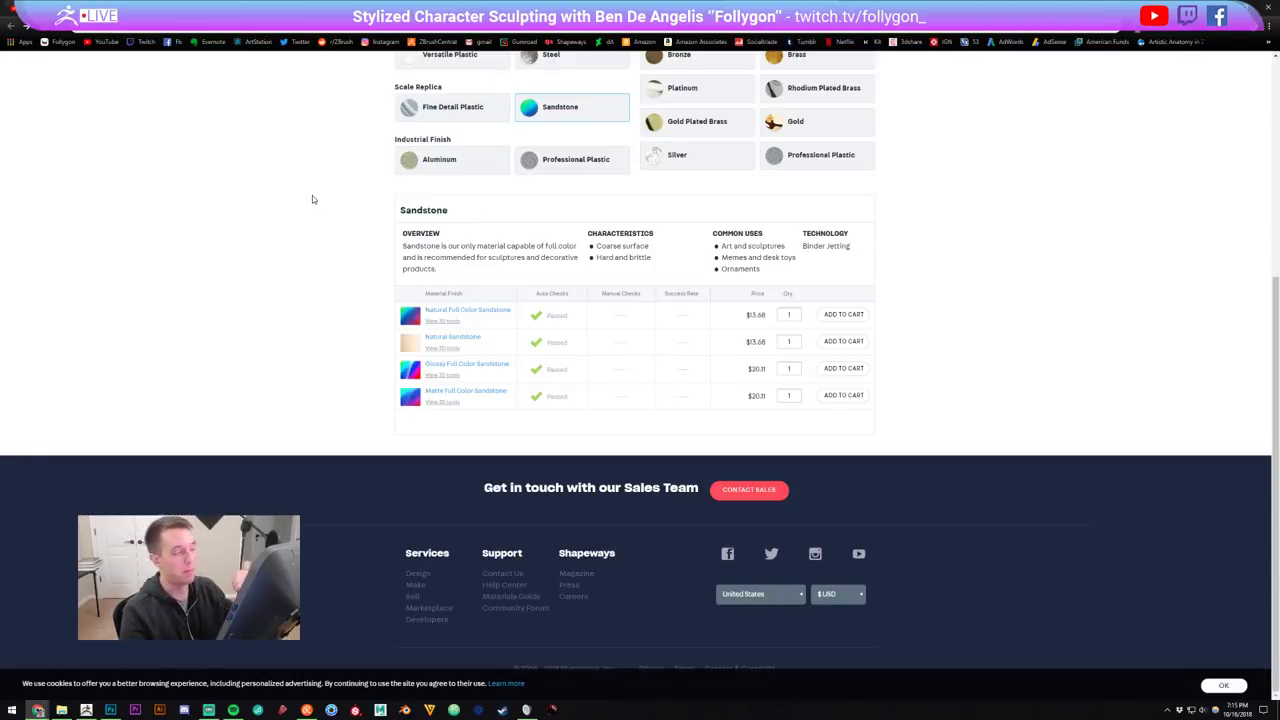
# Browse the Gumroad store preview, view both images of the Stylized Character Base Mesh product and return to the store
pyautogui.click(300, 8)
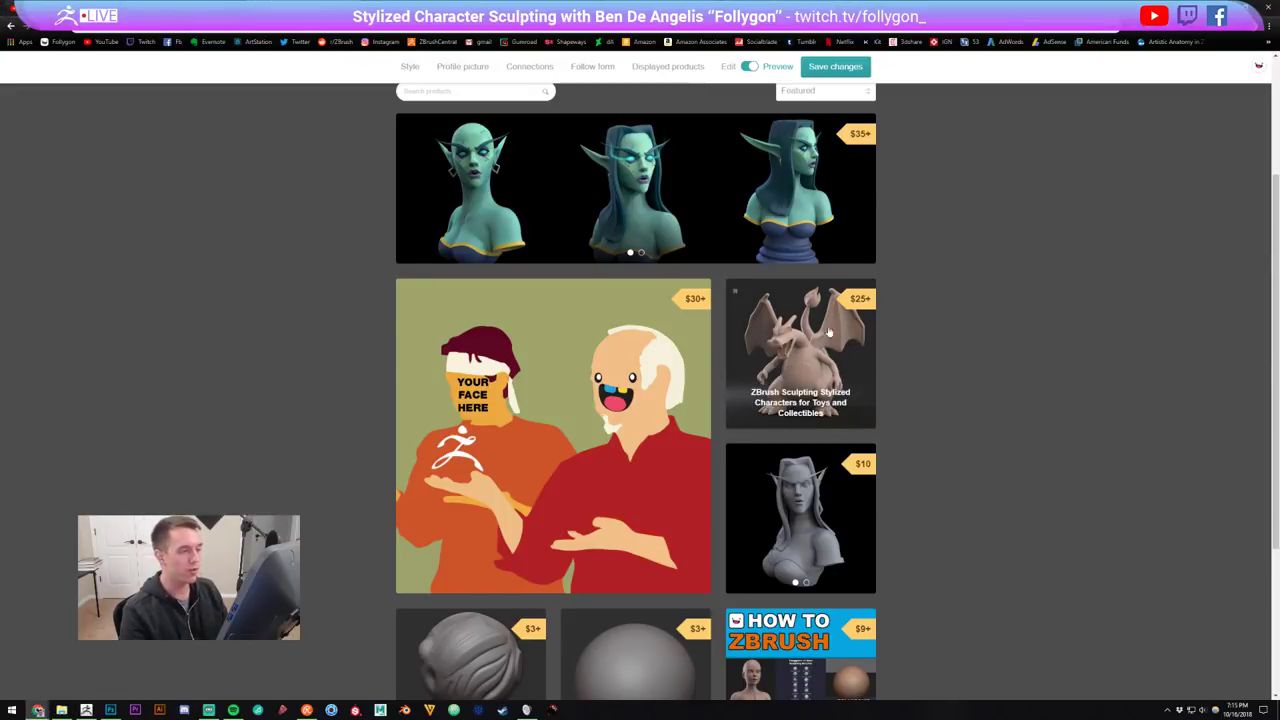
pyautogui.scroll(-3, 825, 357)
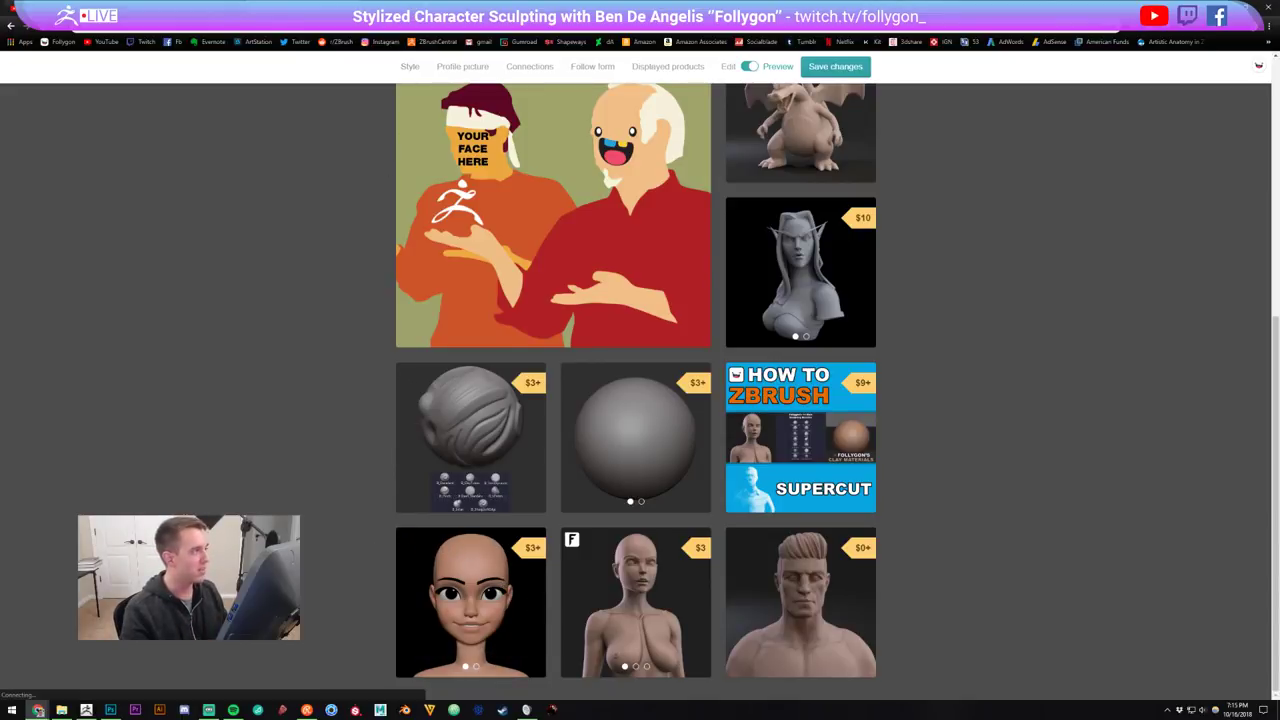
pyautogui.click(402, 535)
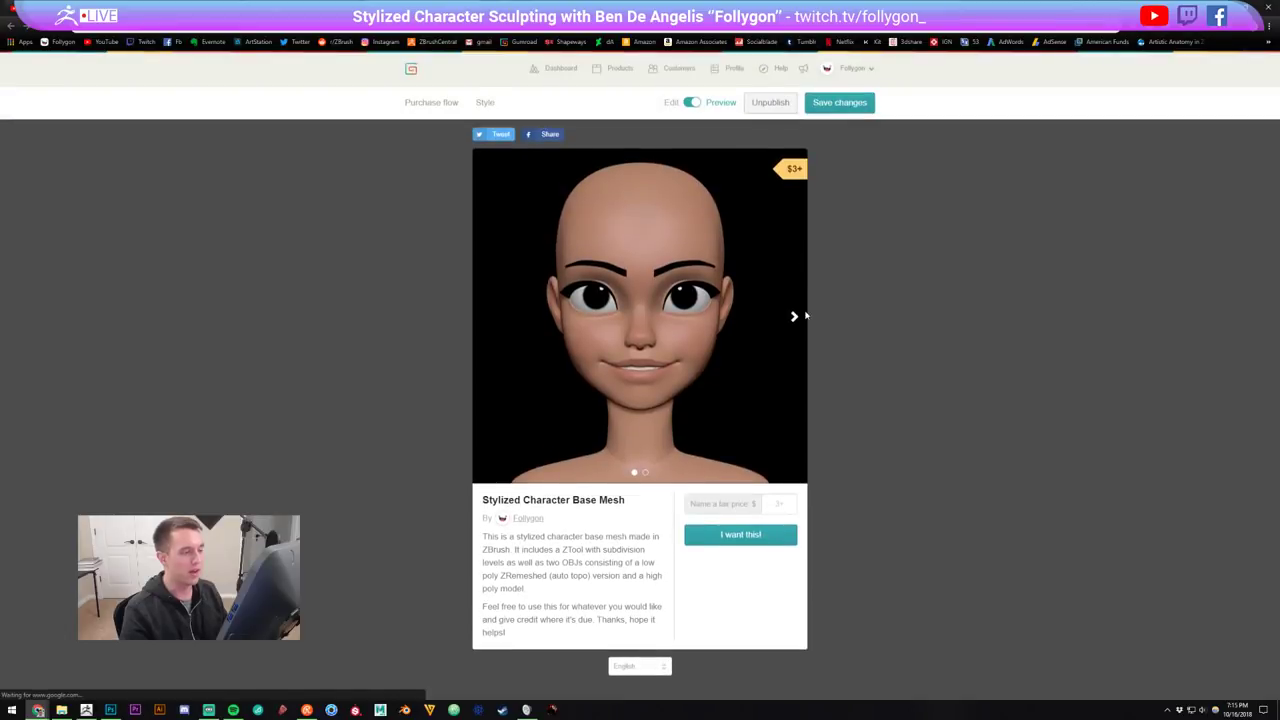
pyautogui.click(794, 310)
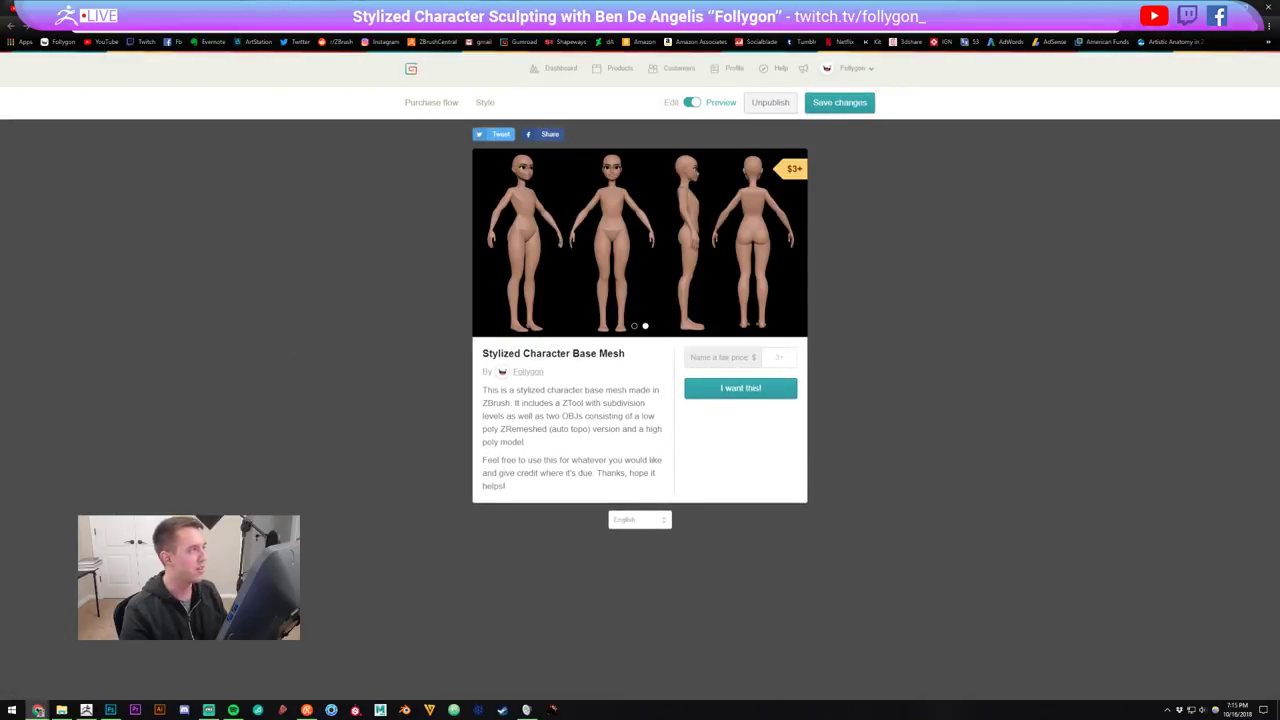
pyautogui.click(11, 26)
pyautogui.scroll(5, 832, 310)
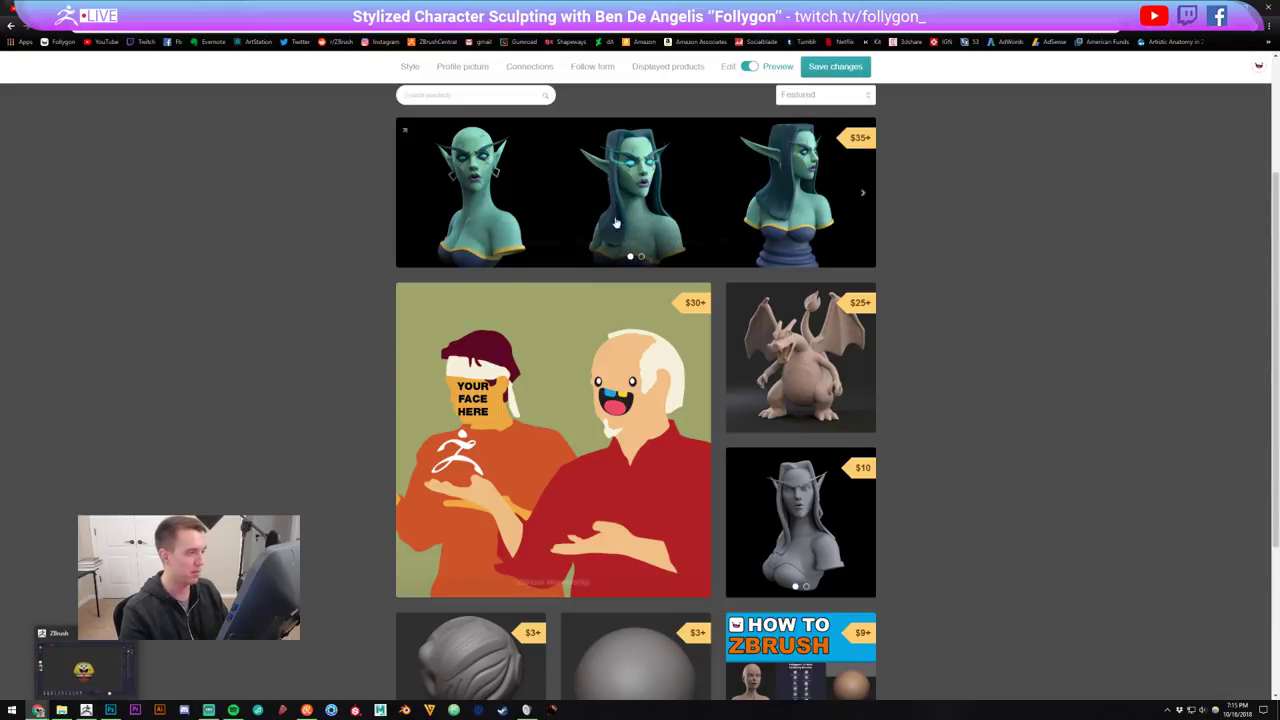
# Switch to ZBrush, set the Draw Size to 192 and expand the Geometry and Subtool sections of the loaded cupcake
pyautogui.click(86, 710)
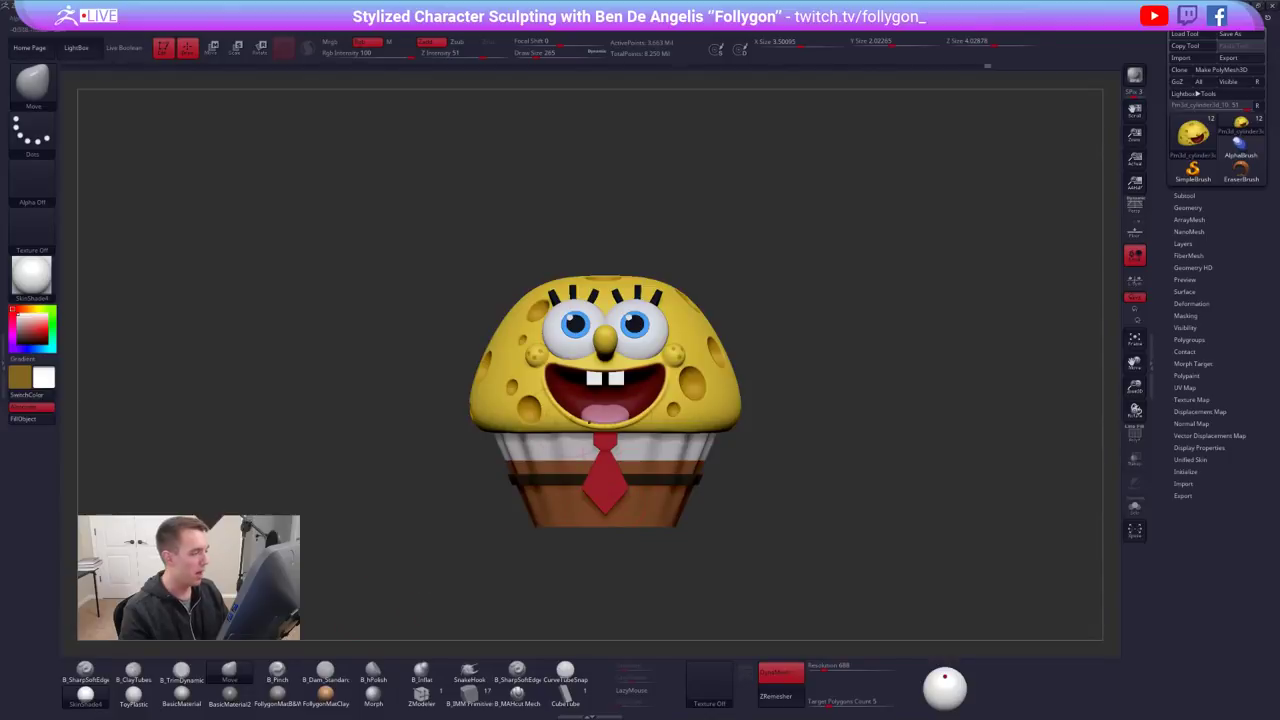
pyautogui.moveTo(721, 239); pyautogui.dragTo(825, 247)
pyautogui.press('space')
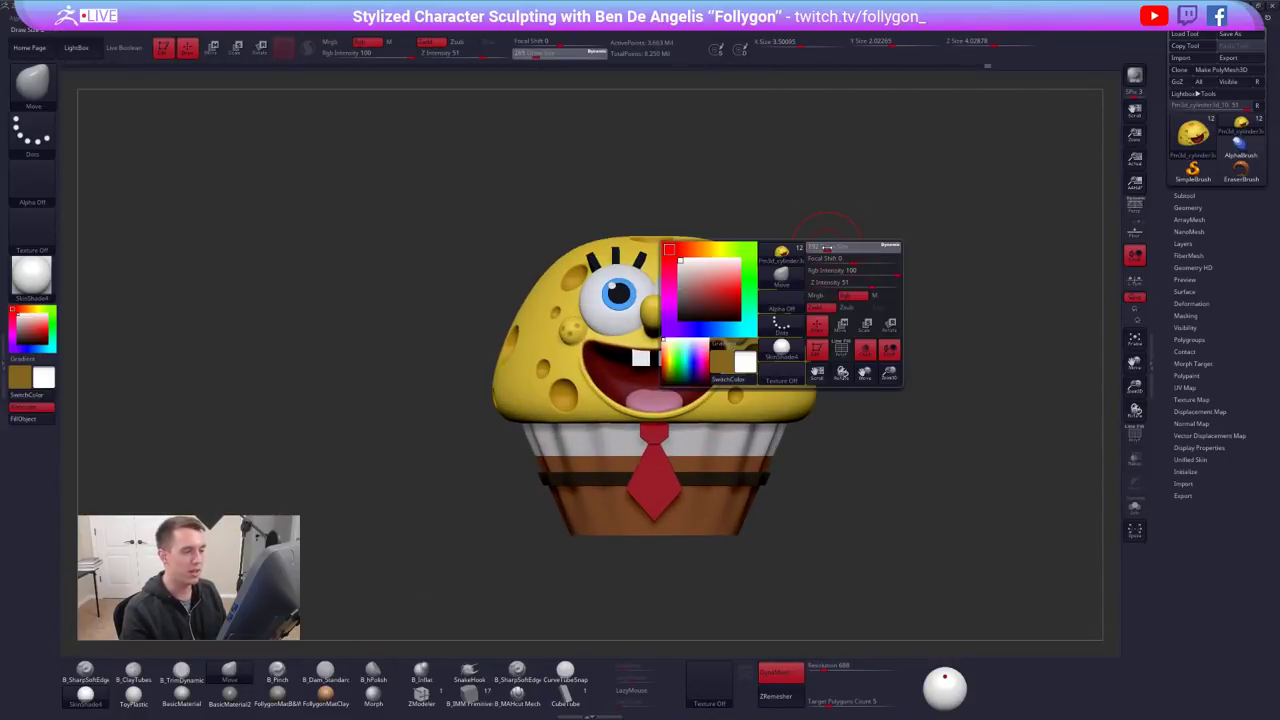
pyautogui.click(1192, 206)
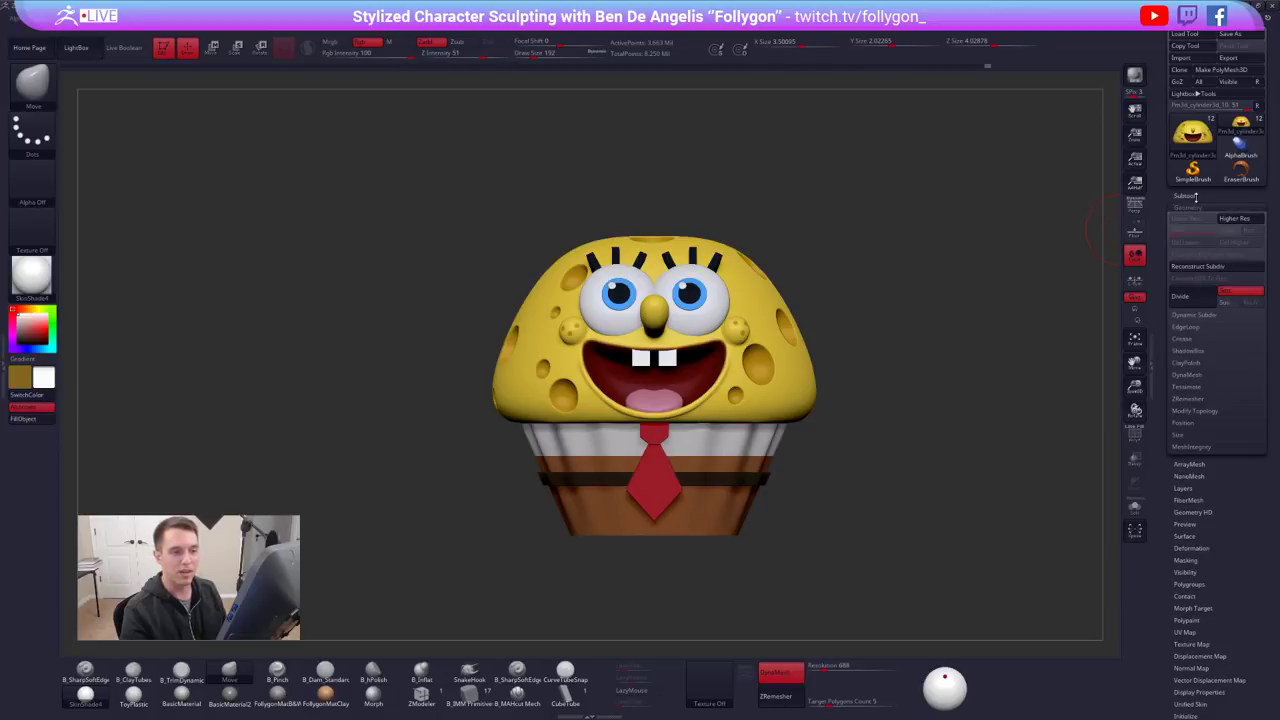
pyautogui.click(1188, 196)
pyautogui.moveTo(873, 160); pyautogui.dragTo(872, 146)
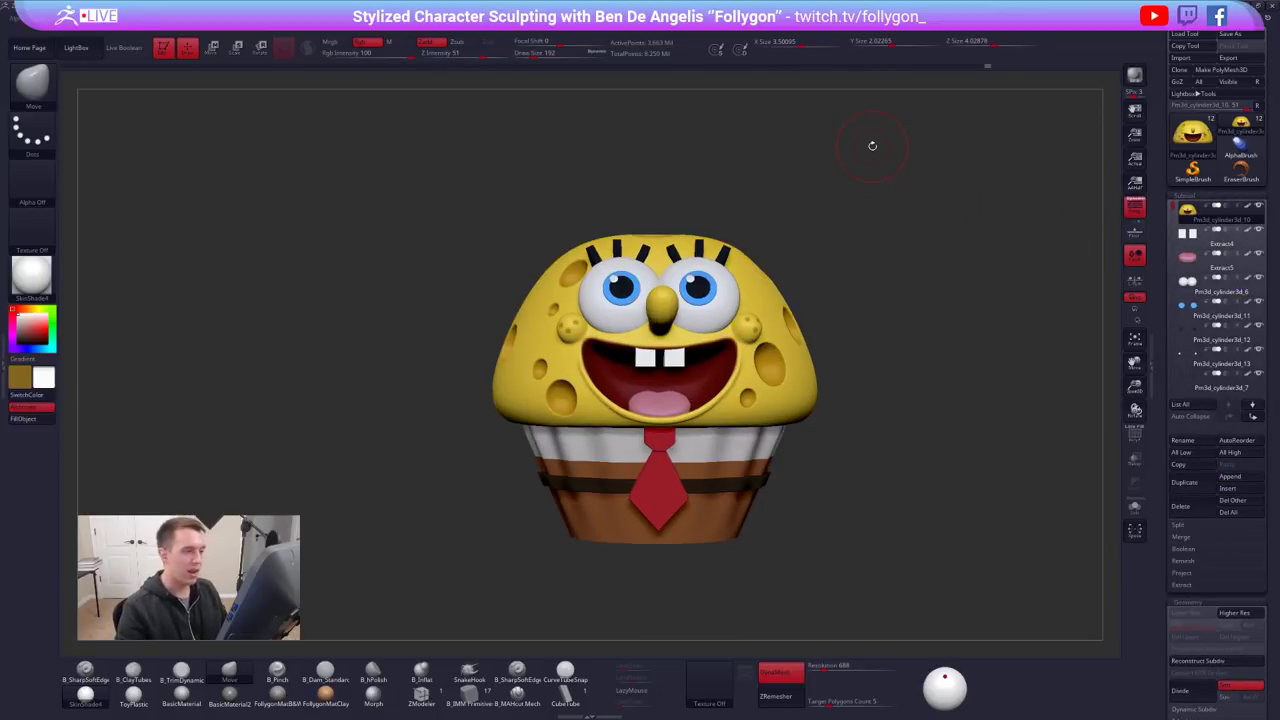
# Change the secondary colour from the palette to black, keeping white as the main colour
pyautogui.press('v')
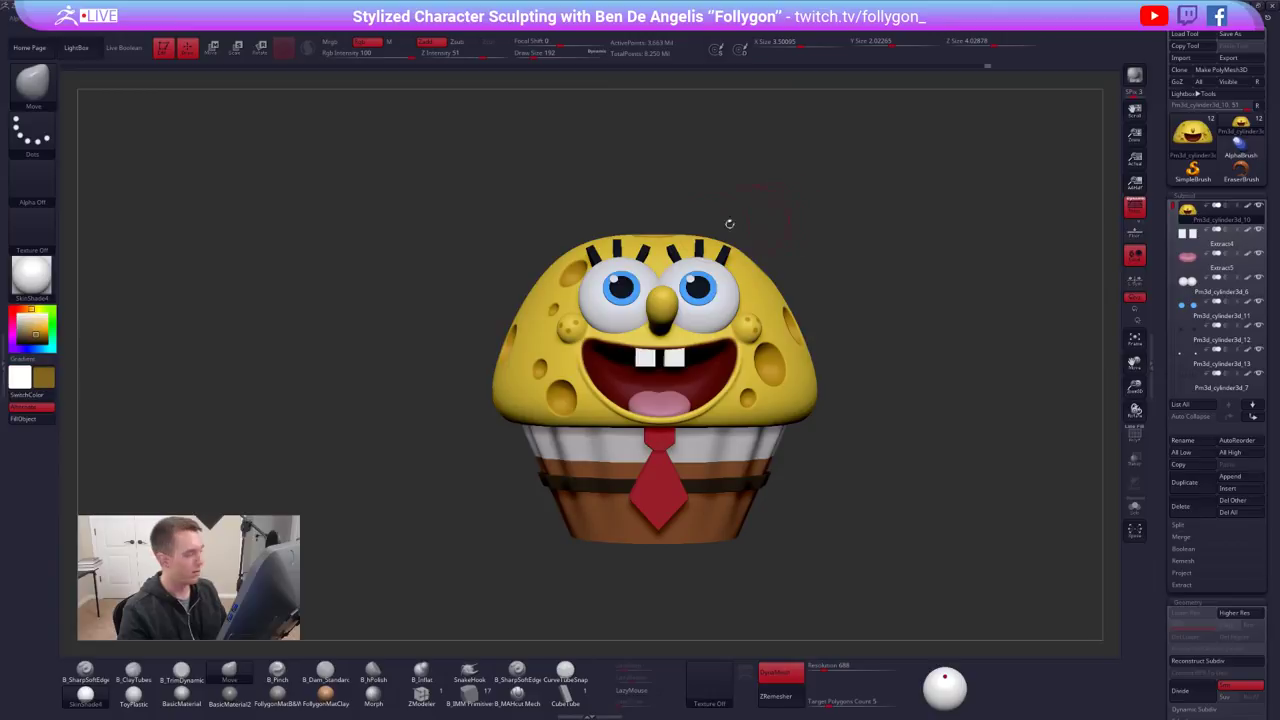
pyautogui.click(20, 343)
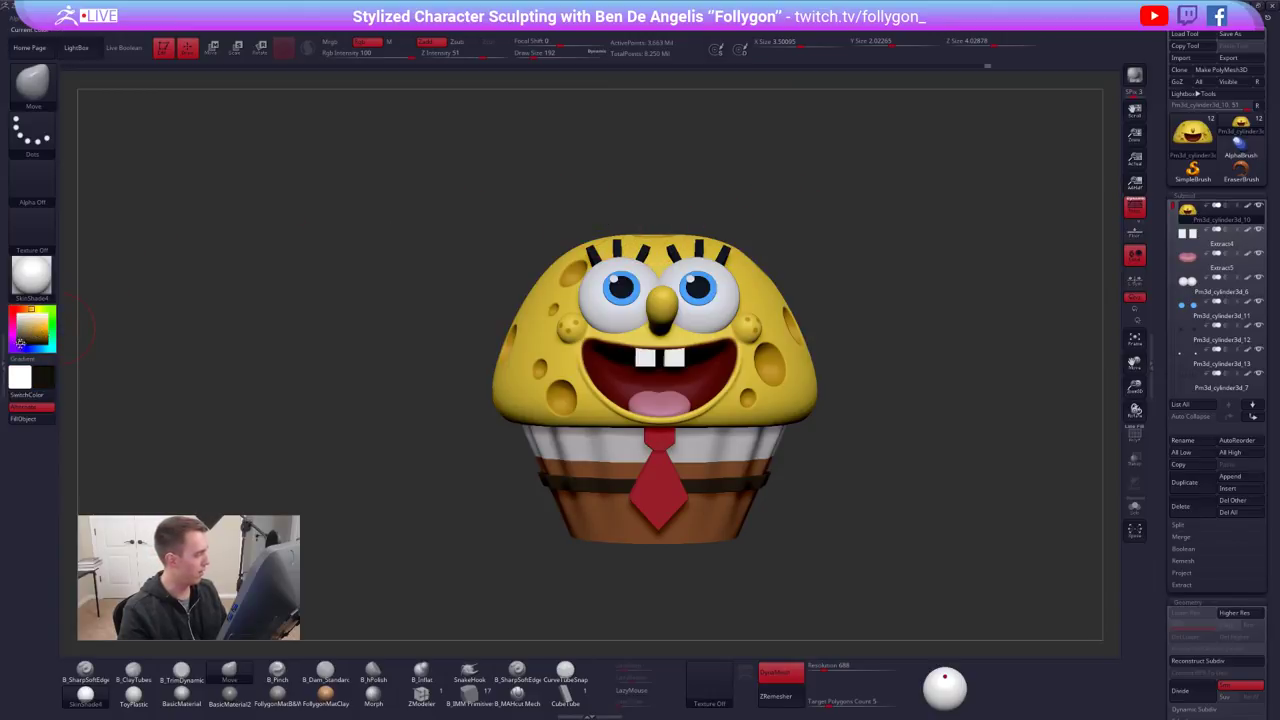
pyautogui.press('v')
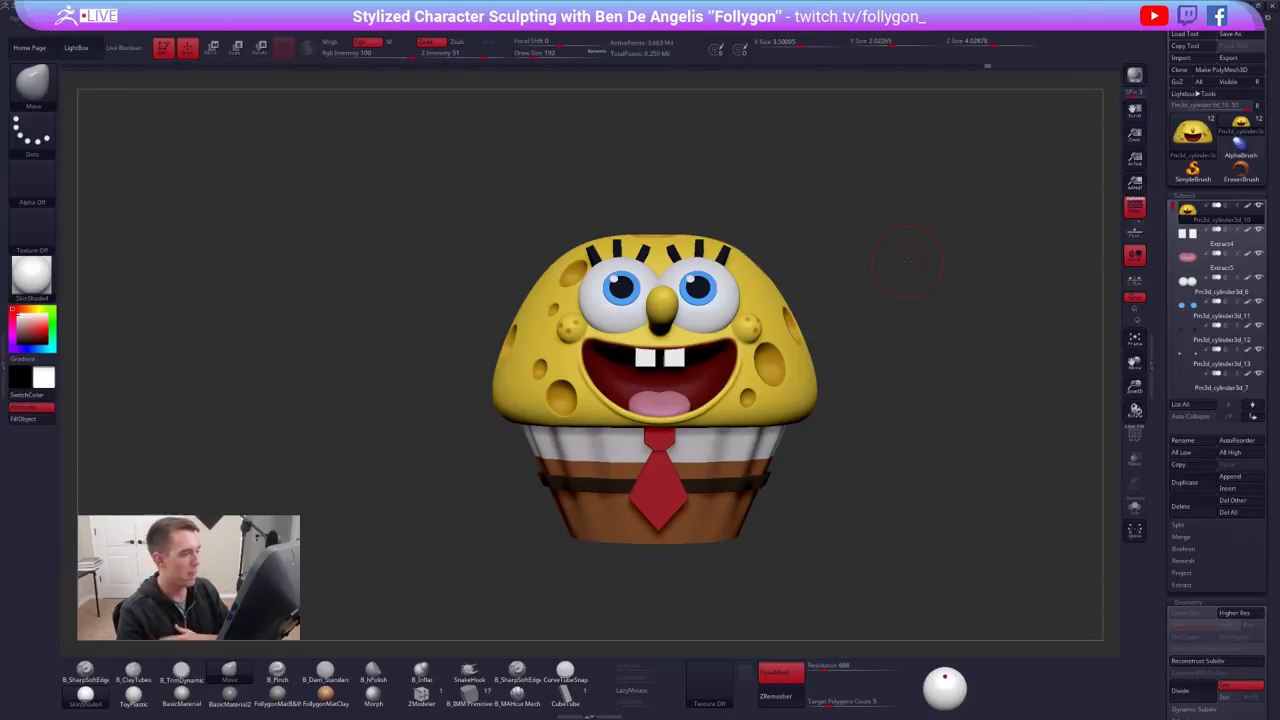
pyautogui.keyDown('alt'); pyautogui.moveTo(813, 260); pyautogui.dragTo(801, 257); pyautogui.keyUp('alt')
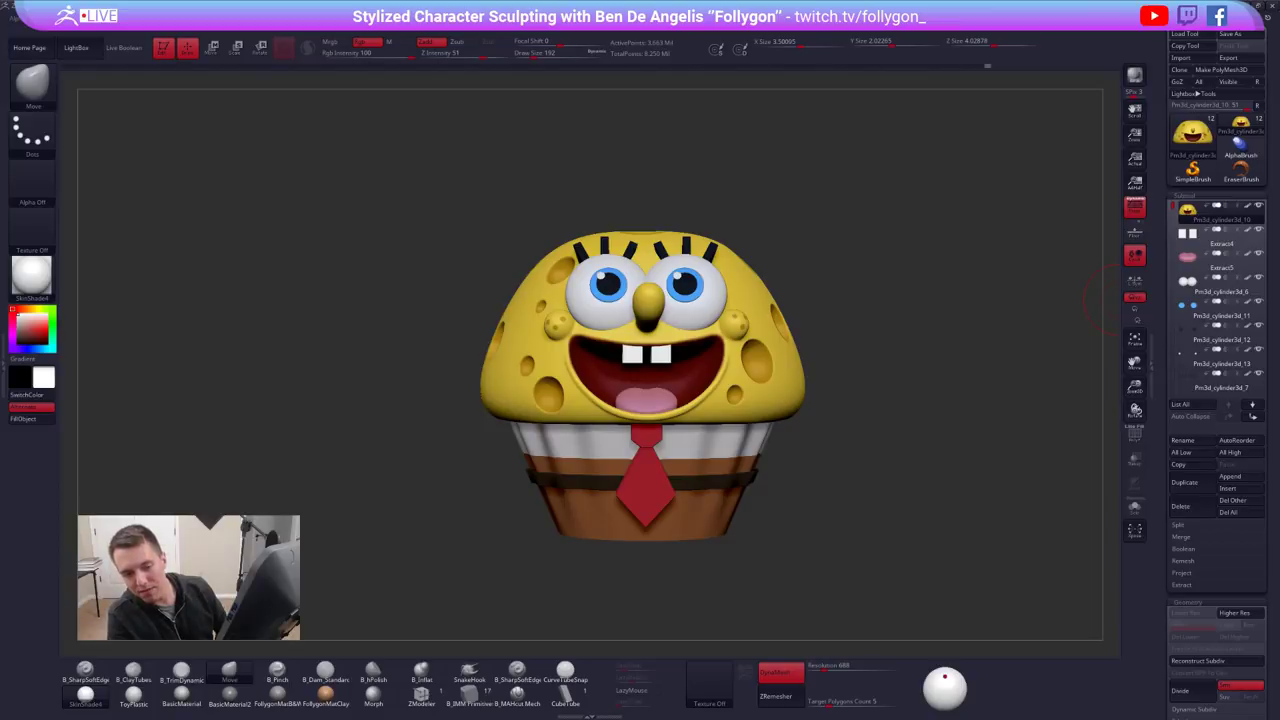
# Switch to the ArtStation Morning Muffins post, examine the SpongeBob render and the character grid, and return to ZBrush
pyautogui.hotkey('alt', 'Tab')
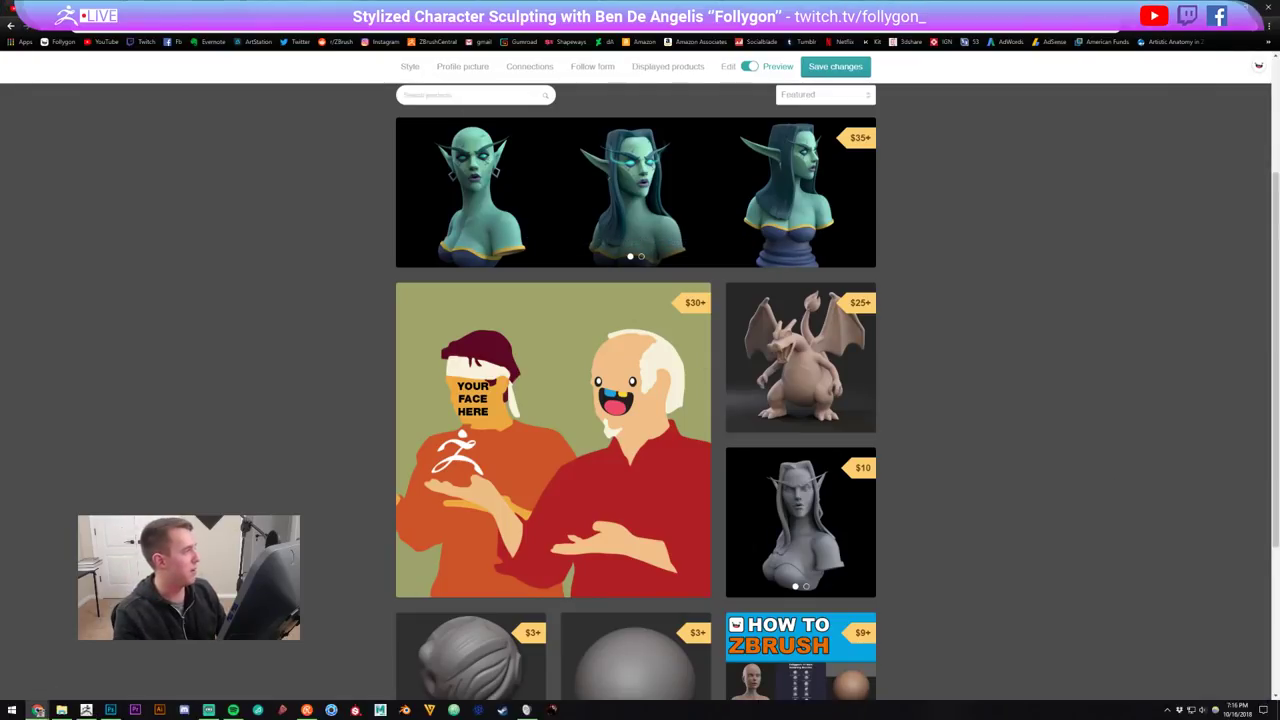
pyautogui.click(176, 6)
pyautogui.click(300, 6)
pyautogui.click(424, 6)
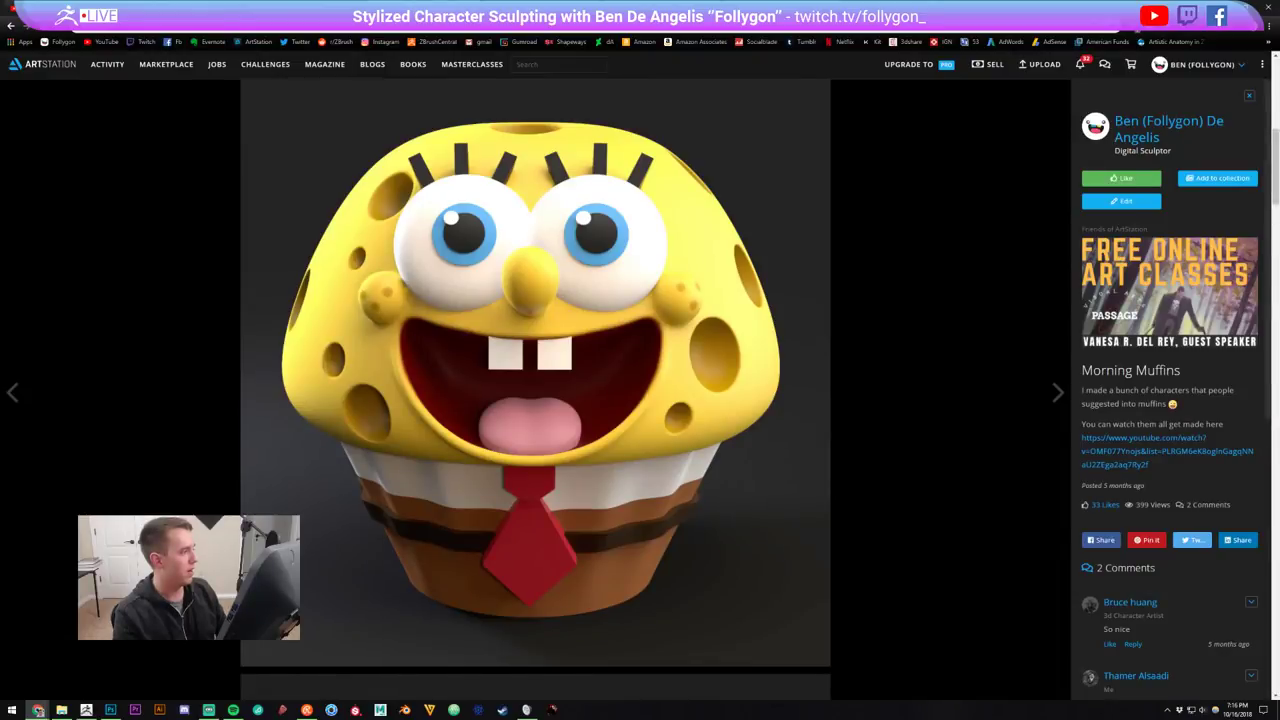
pyautogui.scroll(2, 668, 292)
pyautogui.scroll(5, 620, 290)
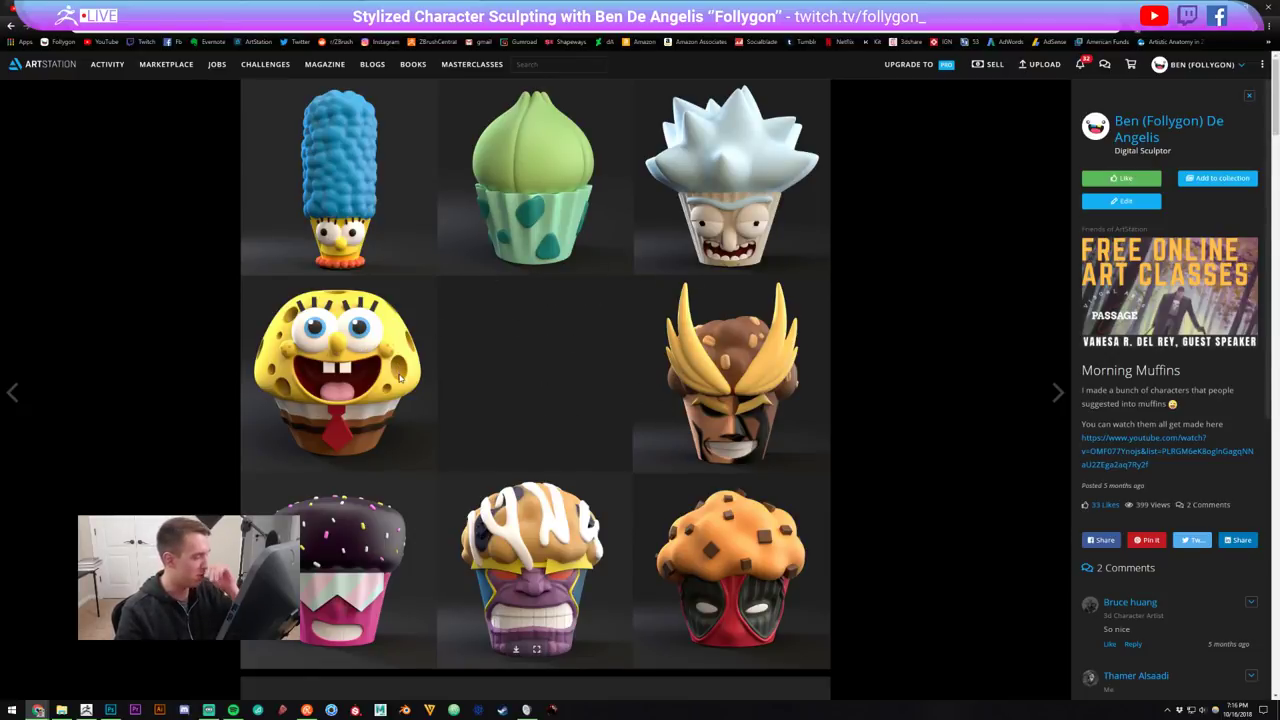
pyautogui.scroll(-3, 408, 400)
pyautogui.scroll(-3, 634, 391)
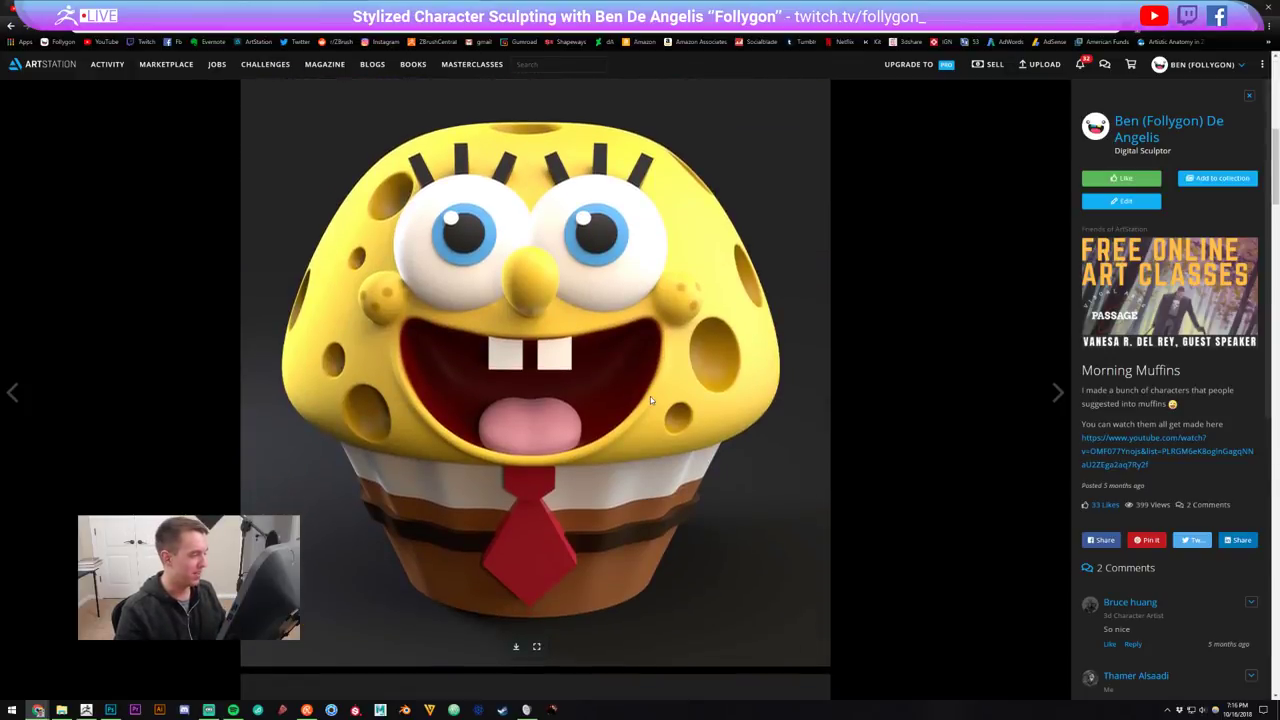
pyautogui.click(87, 710)
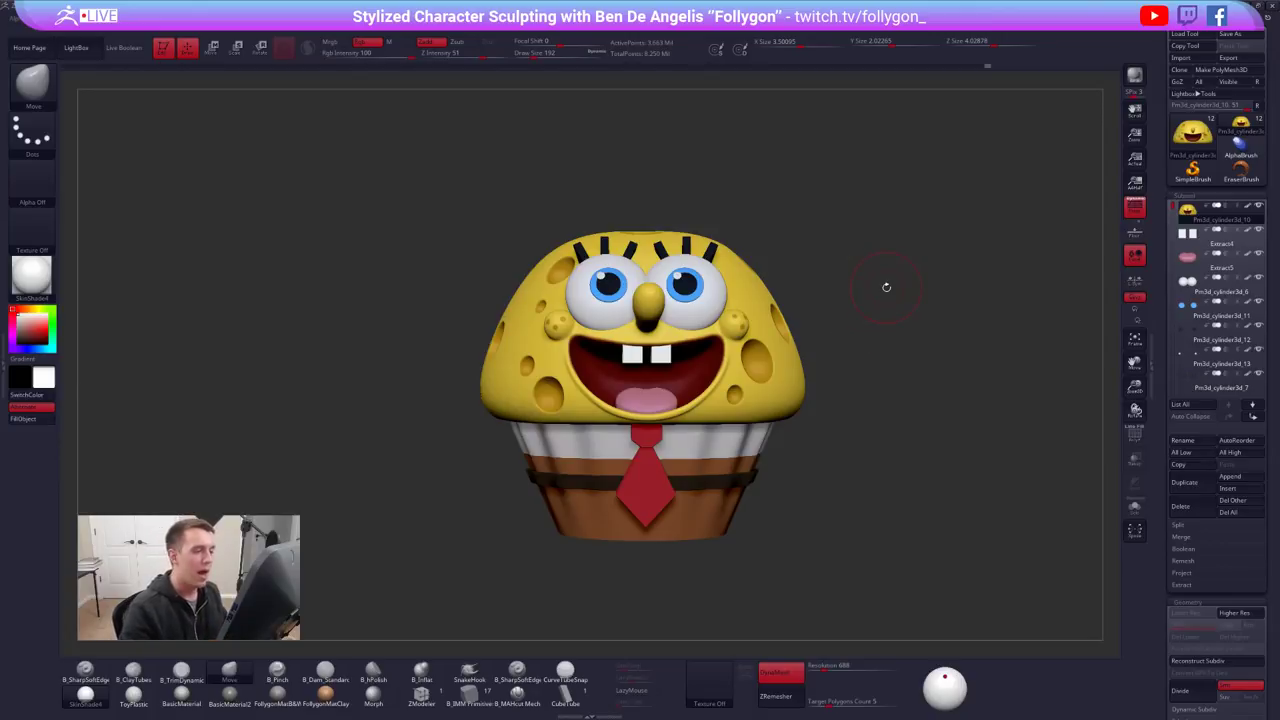
# Set the Draw Size to 140 and choose the MaskLasso brush as the masking brush
pyautogui.keyDown('alt'); pyautogui.moveTo(847, 271); pyautogui.dragTo(898, 253); pyautogui.keyUp('alt')
pyautogui.press('space')
pyautogui.hotkey('ctrl', 'shift', 'space')
pyautogui.click(873, 447)
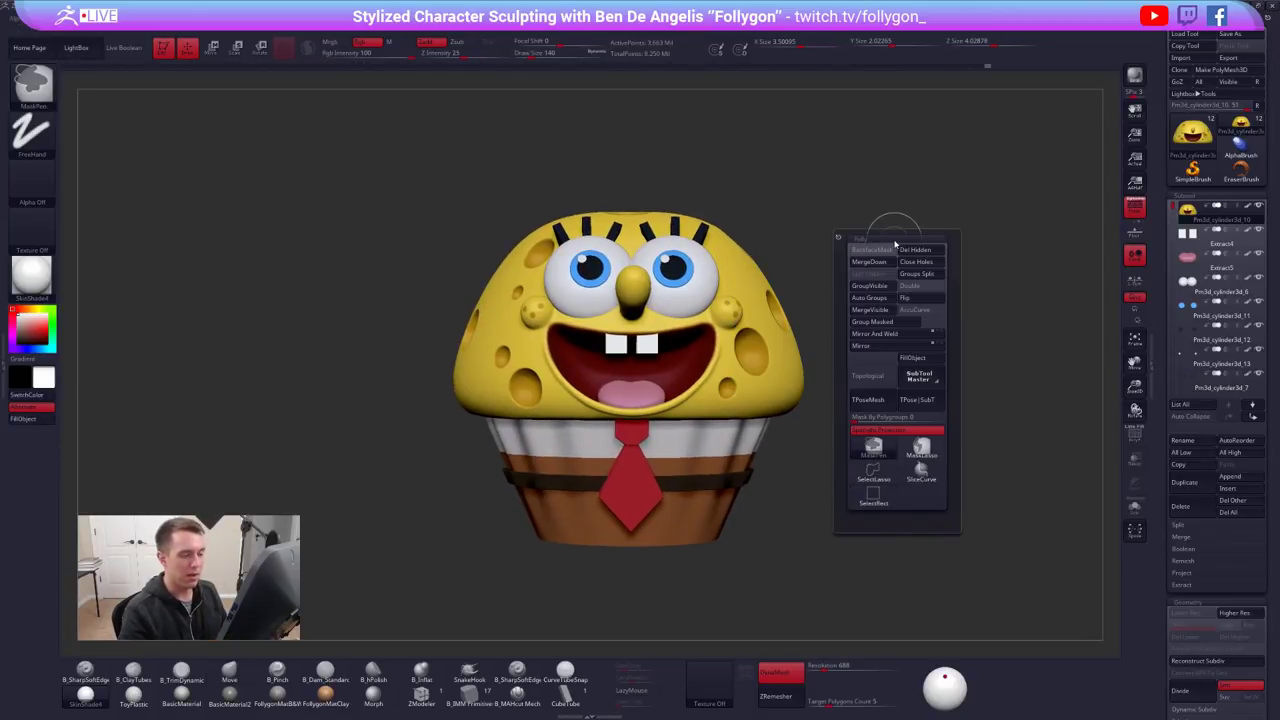
pyautogui.click(919, 452)
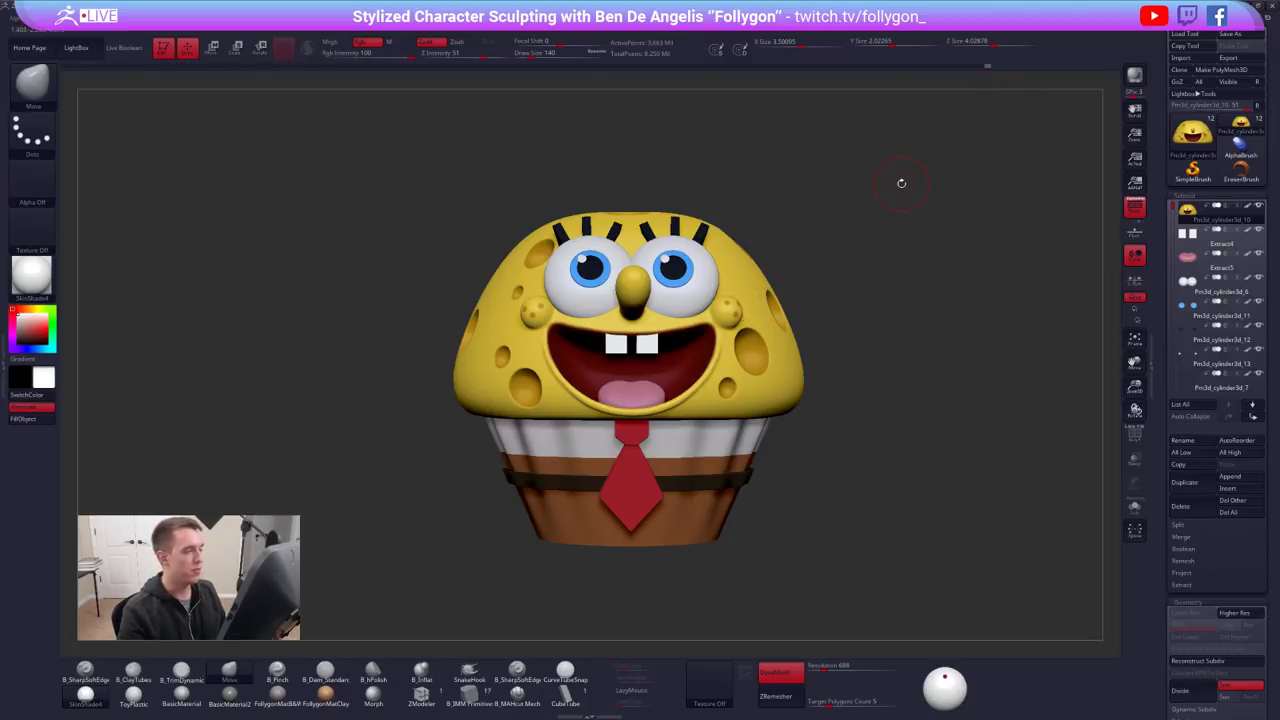
# Isolate the head subtool and step back through its undo history to the original low-poly cylinder
pyautogui.keyDown('alt'); pyautogui.moveTo(901, 183); pyautogui.dragTo(907, 189); pyautogui.keyUp('alt')
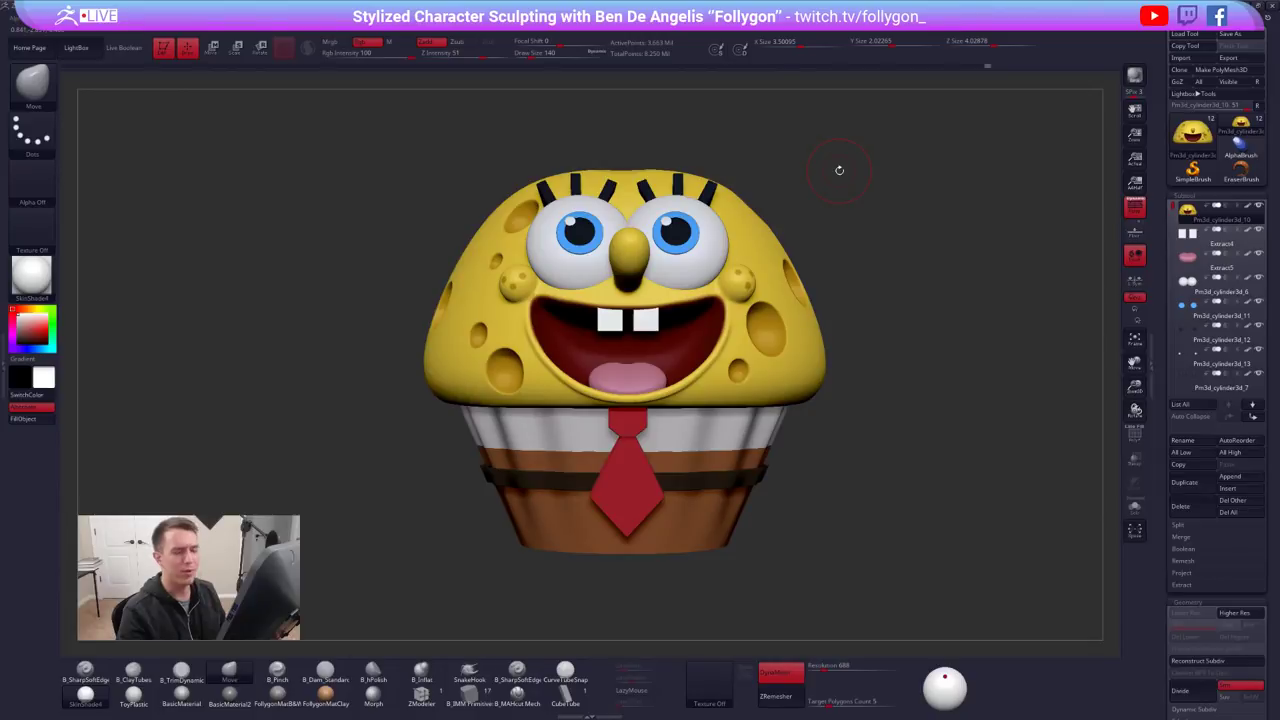
pyautogui.hotkey('alt', 's')
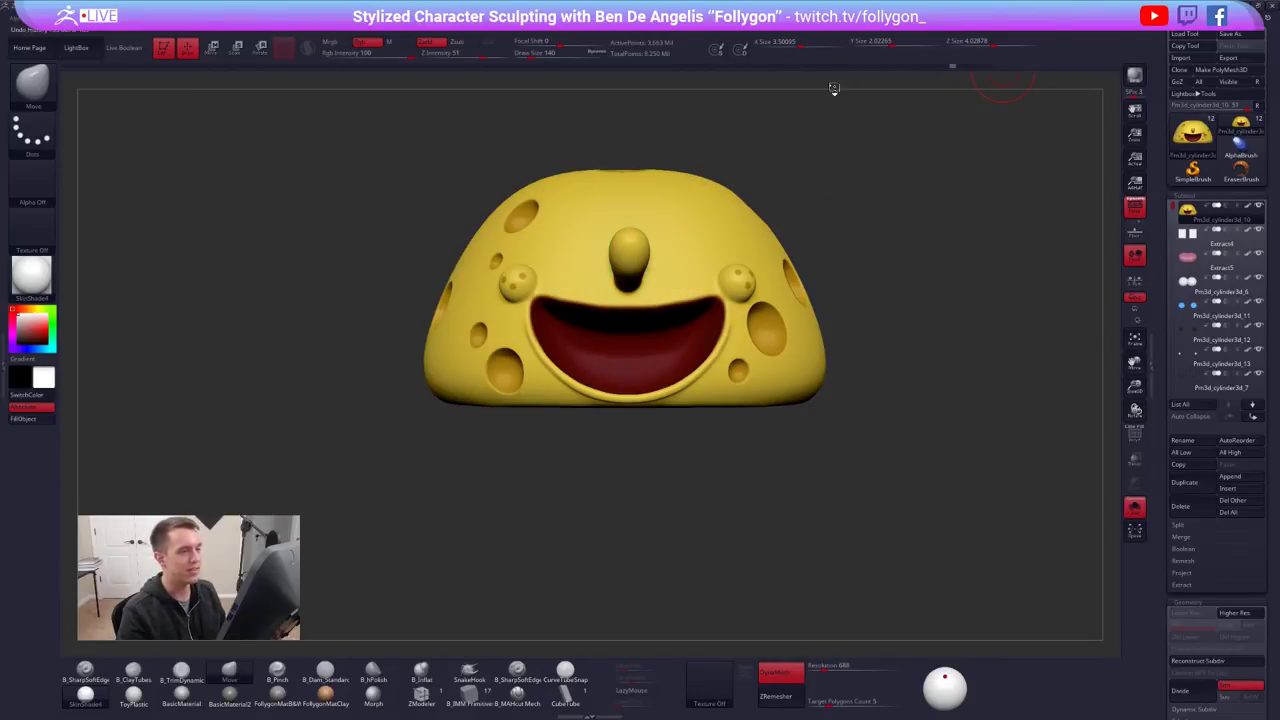
pyautogui.moveTo(641, 114); pyautogui.dragTo(491, 115)
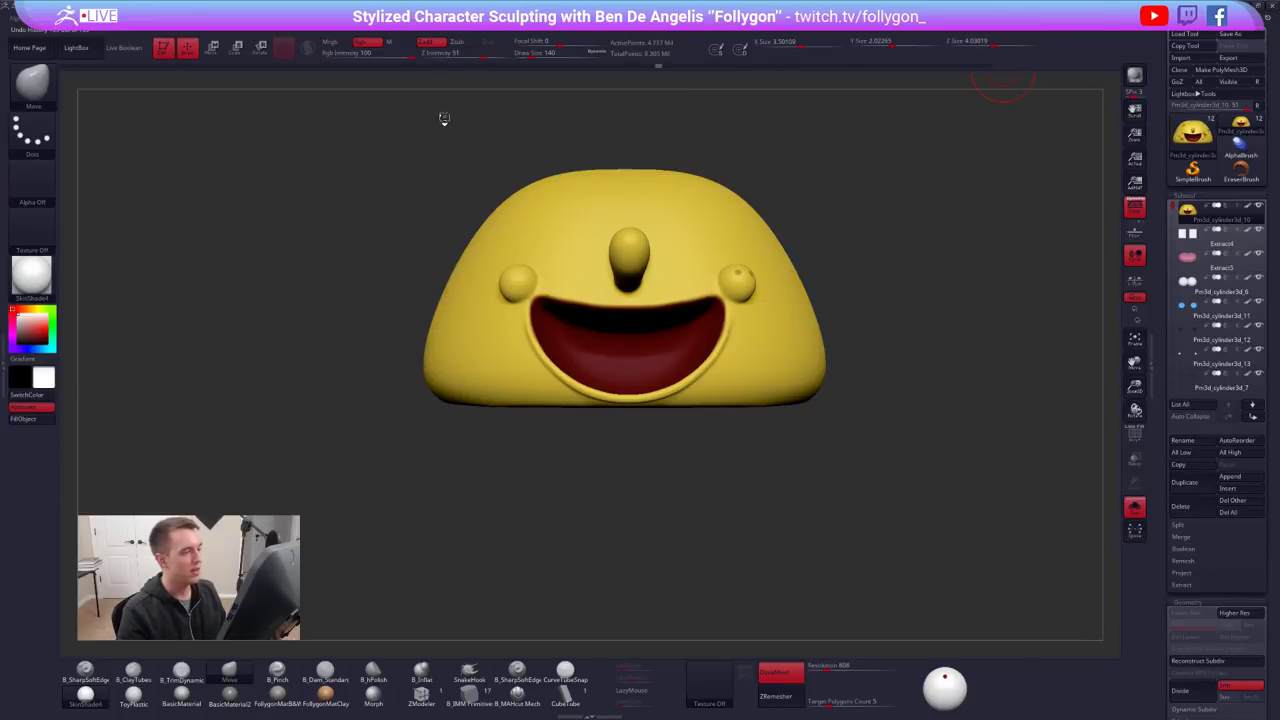
pyautogui.hotkey('ctrl', 'z')
pyautogui.hotkey('ctrl', 'z')
pyautogui.hotkey('ctrl', 'z')
pyautogui.hotkey('ctrl', 'z')
pyautogui.hotkey('ctrl', 'z')
pyautogui.hotkey('ctrl', 'z')
pyautogui.hotkey('ctrl', 'z')
pyautogui.hotkey('ctrl', 'z')
pyautogui.hotkey('ctrl', 'z')
pyautogui.hotkey('ctrl', 'z')
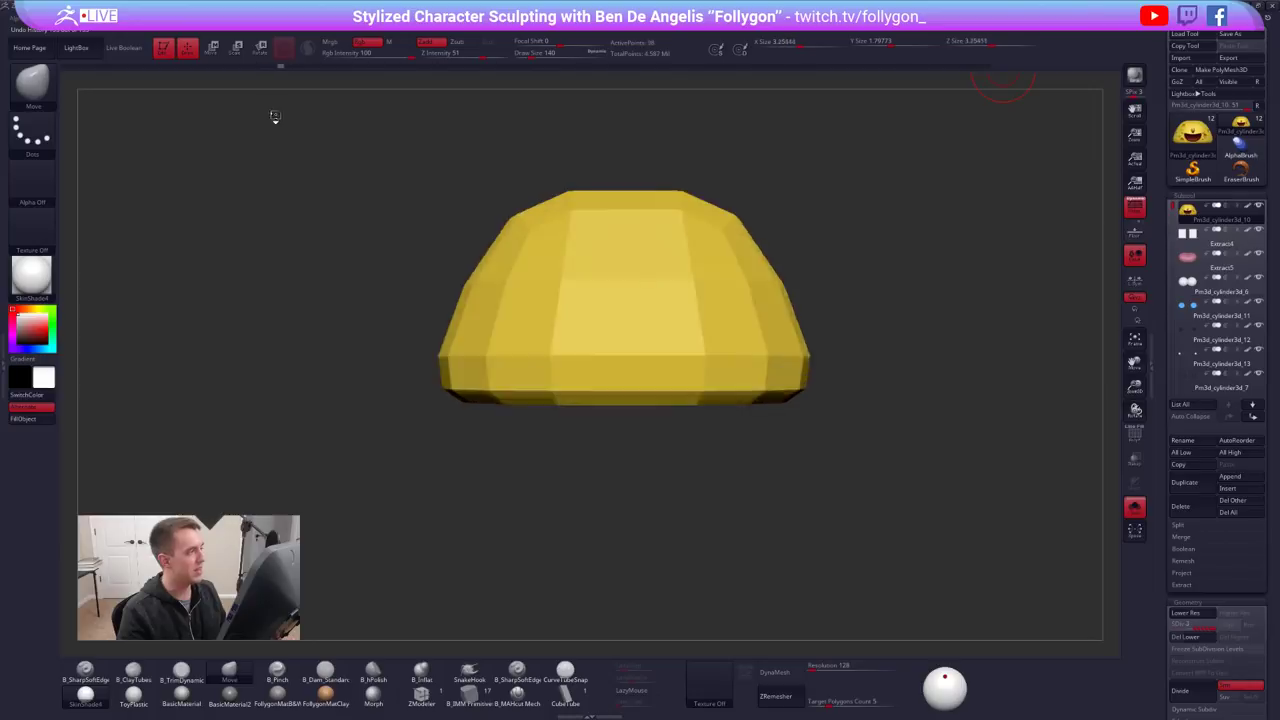
pyautogui.hotkey('ctrl', 'z')
pyautogui.hotkey('ctrl', 'z')
pyautogui.hotkey('ctrl', 'z')
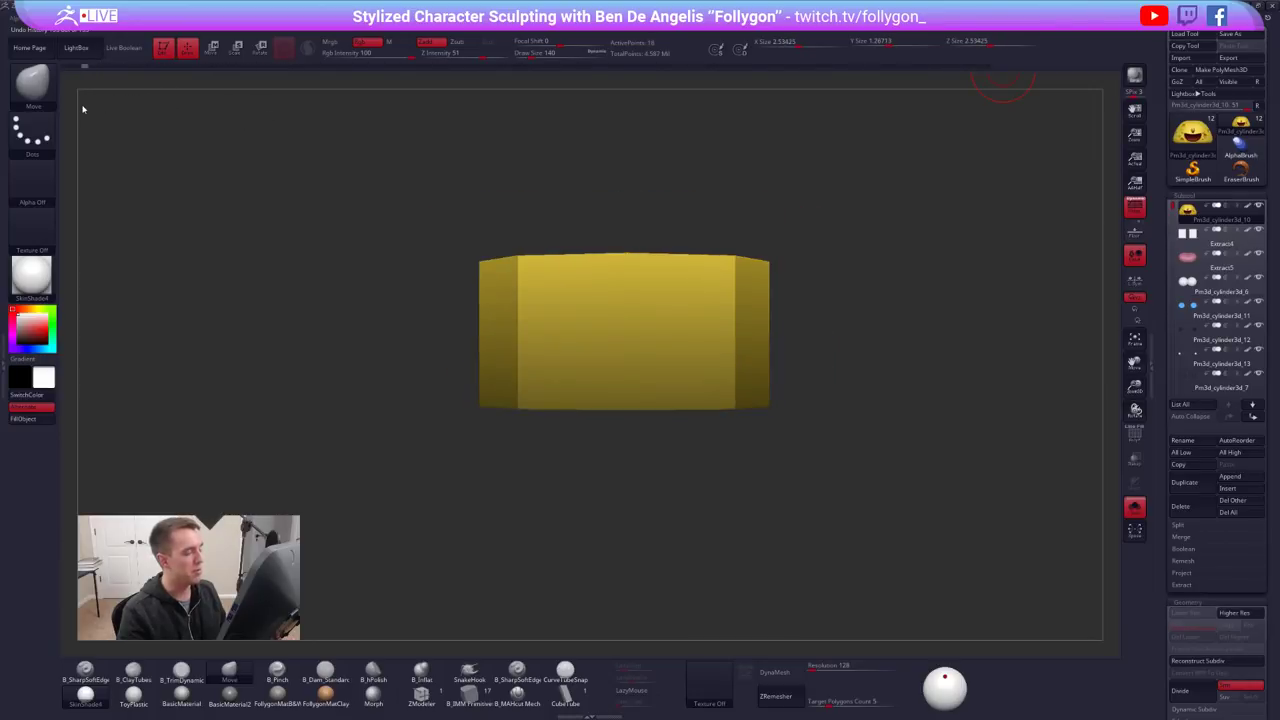
pyautogui.hotkey('ctrl', 'z')
pyautogui.hotkey('ctrl', 'z')
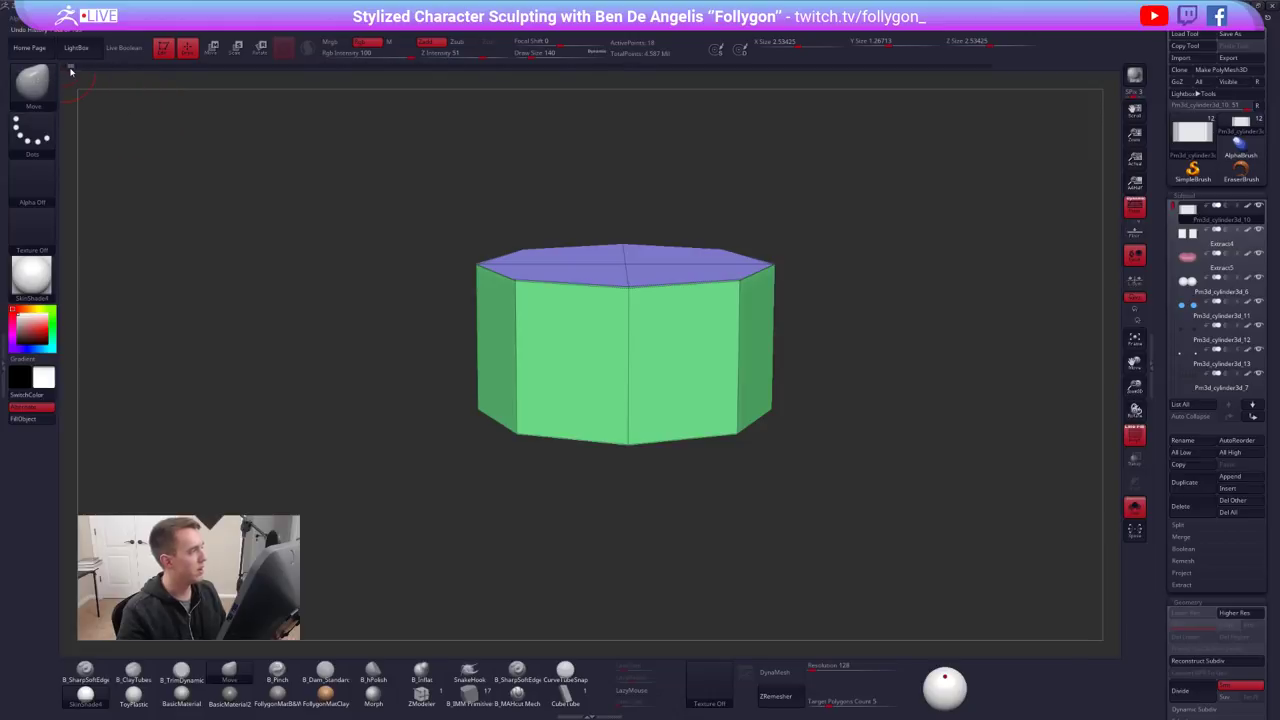
# Step forward through the head's undo history to the finished sculpt and show all subtools without the wireframe
pyautogui.moveTo(70, 68)
pyautogui.mouseDown()
pyautogui.moveTo(337, 114)
pyautogui.moveTo(656, 129)
pyautogui.mouseUp()
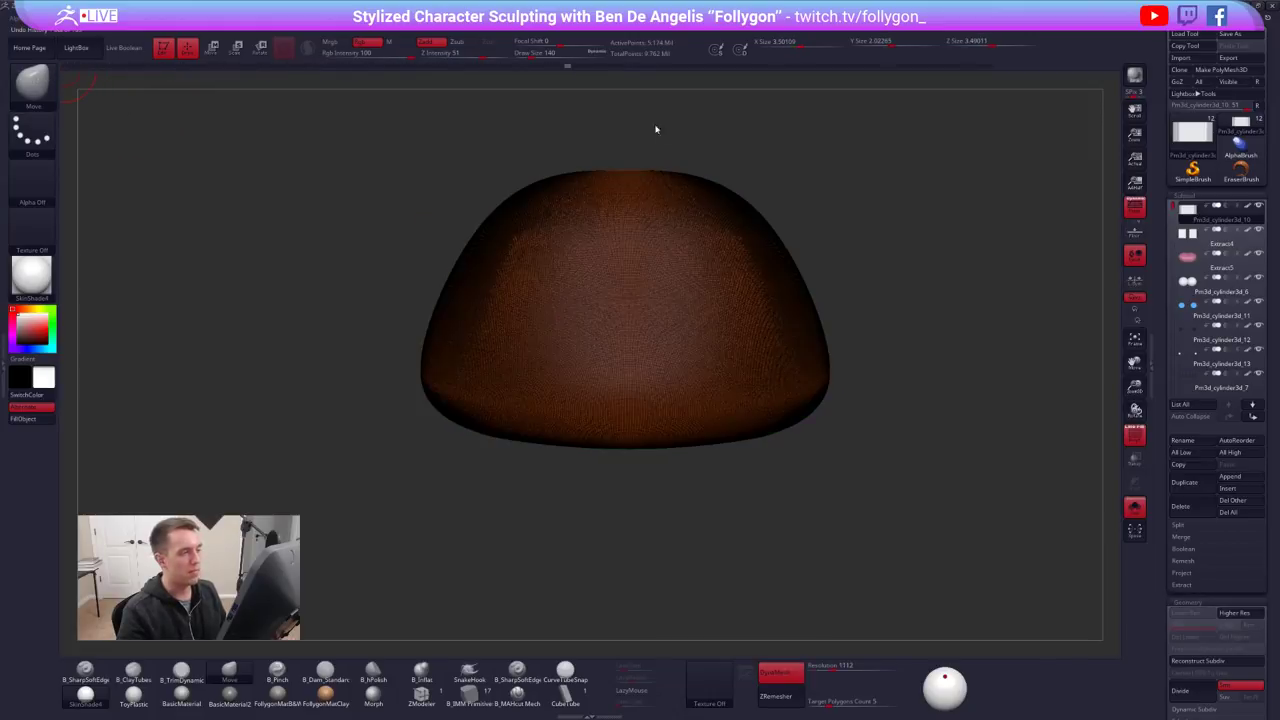
pyautogui.moveTo(769, 133)
pyautogui.mouseDown()
pyautogui.moveTo(1029, 143)
pyautogui.moveTo(1034, 131)
pyautogui.mouseUp()
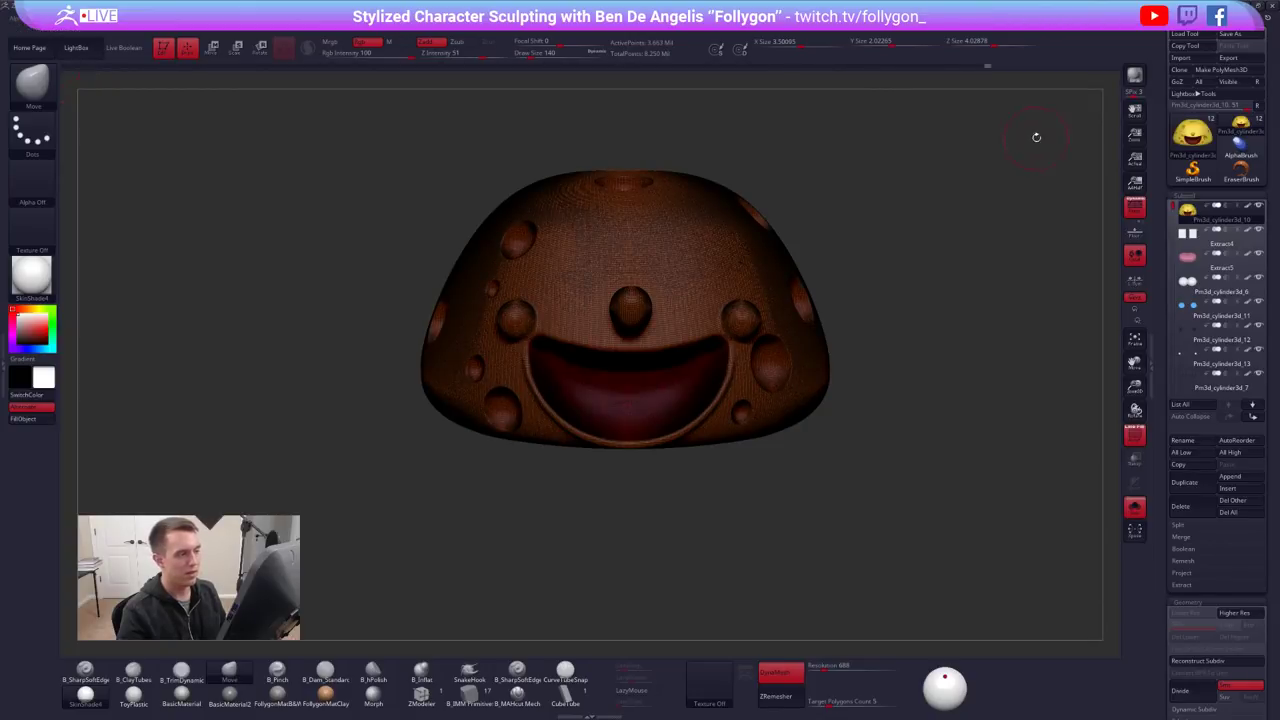
pyautogui.moveTo(873, 292); pyautogui.dragTo(886, 188)
pyautogui.click(872, 260)
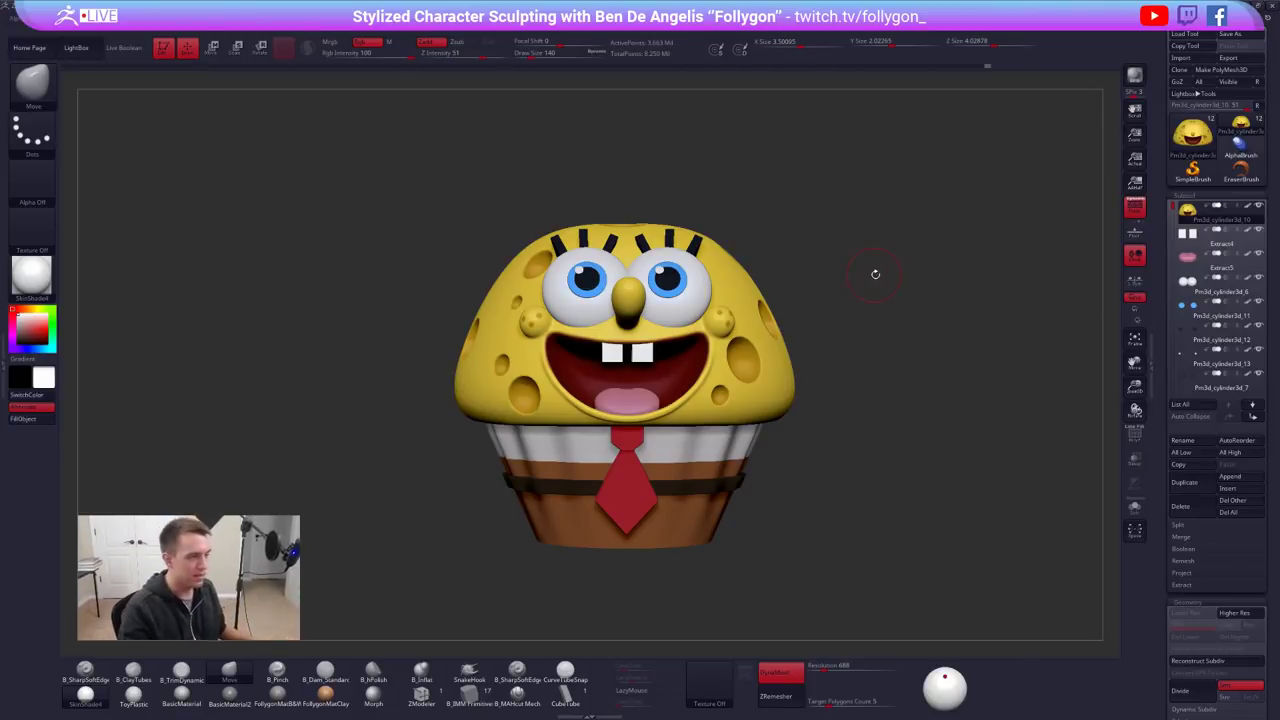
pyautogui.moveTo(848, 245); pyautogui.dragTo(847, 230)
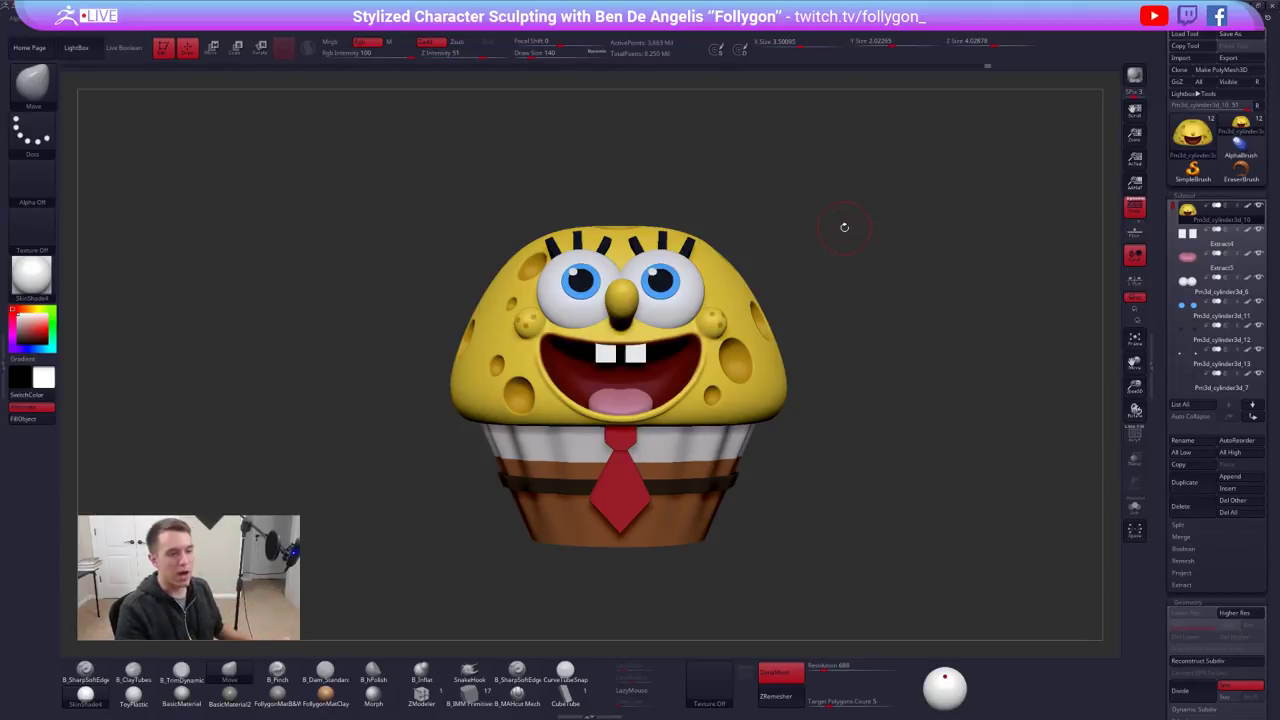
pyautogui.hotkey('alt', 's')
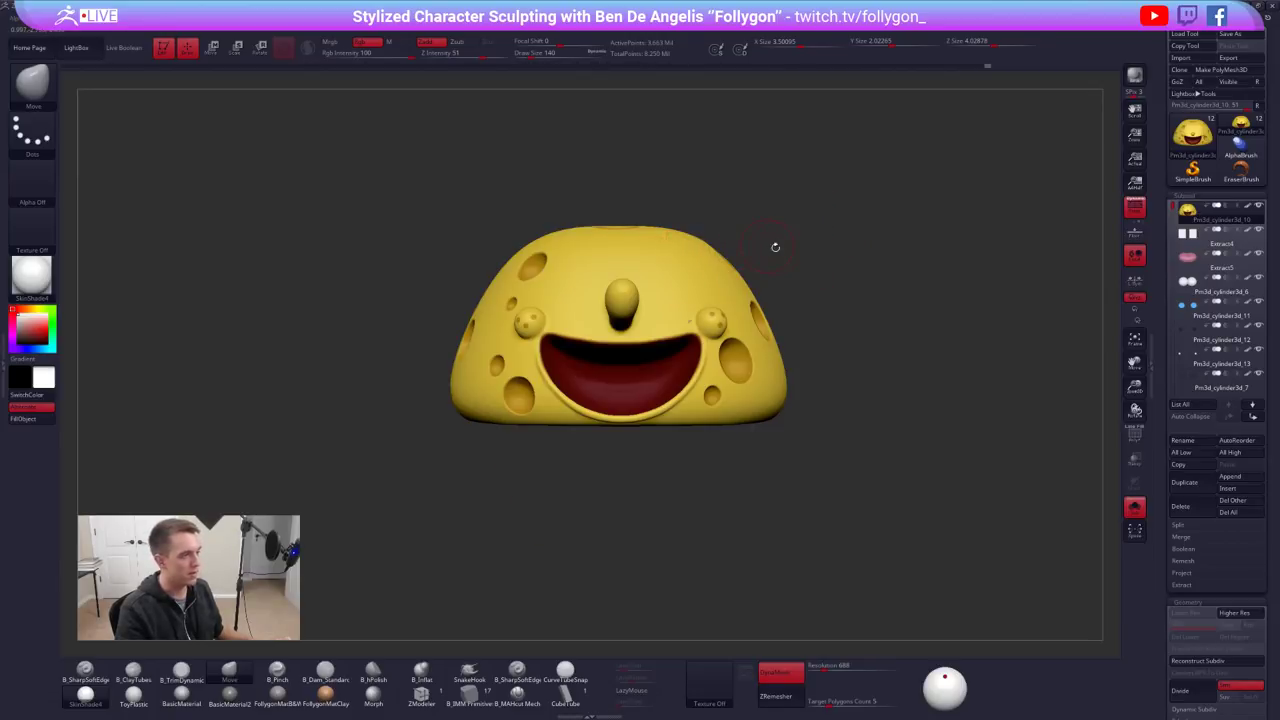
pyautogui.hotkey('ctrl', 'shift', 'f')
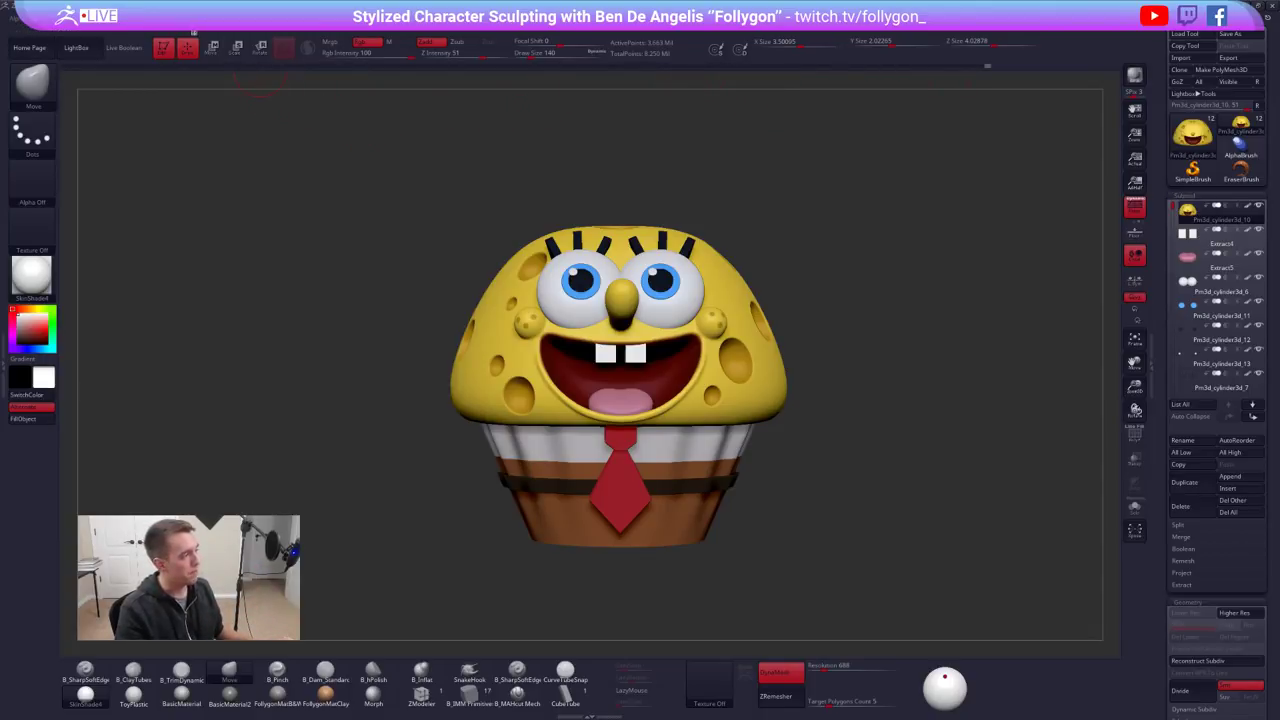
pyautogui.click(165, 26)
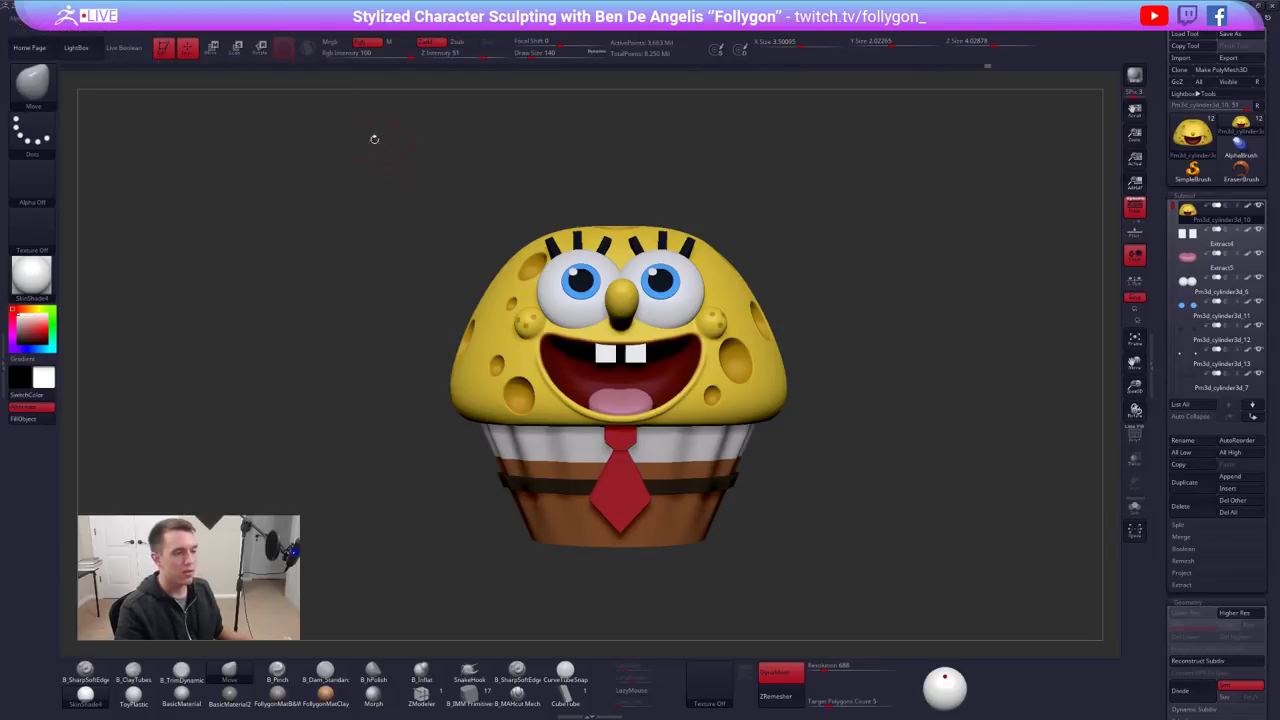
pyautogui.click(165, 28)
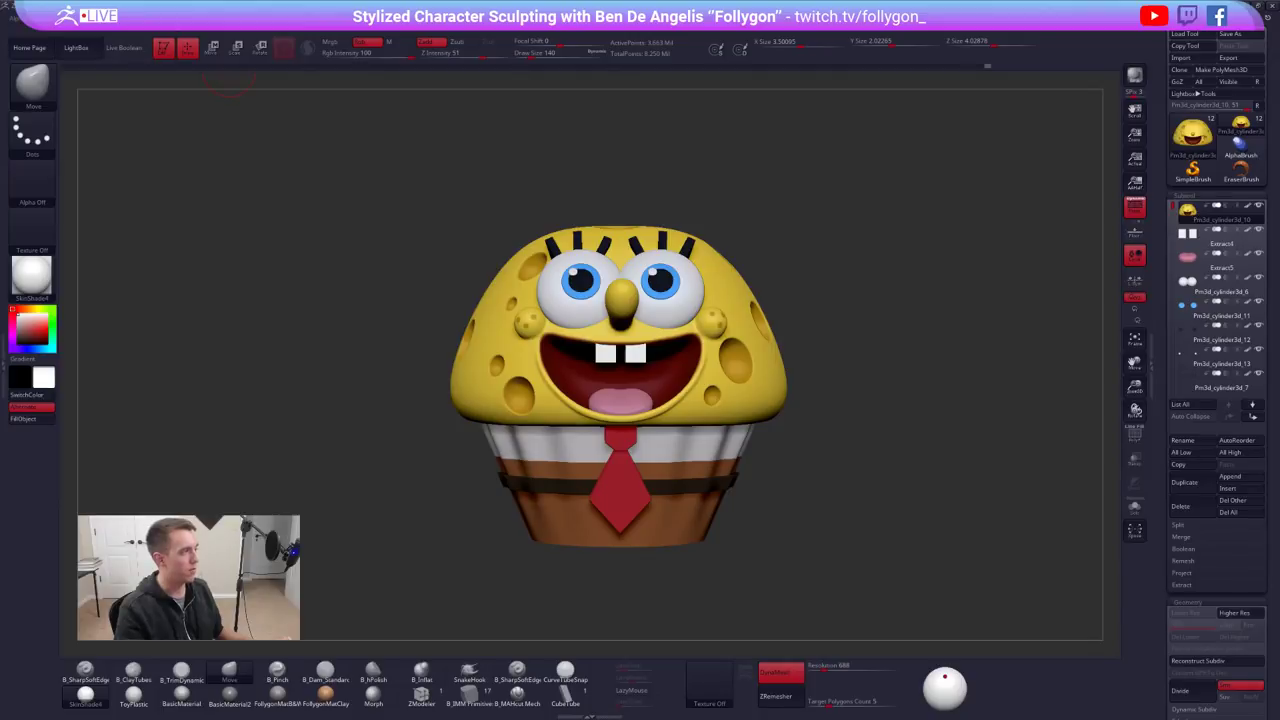
pyautogui.click(185, 27)
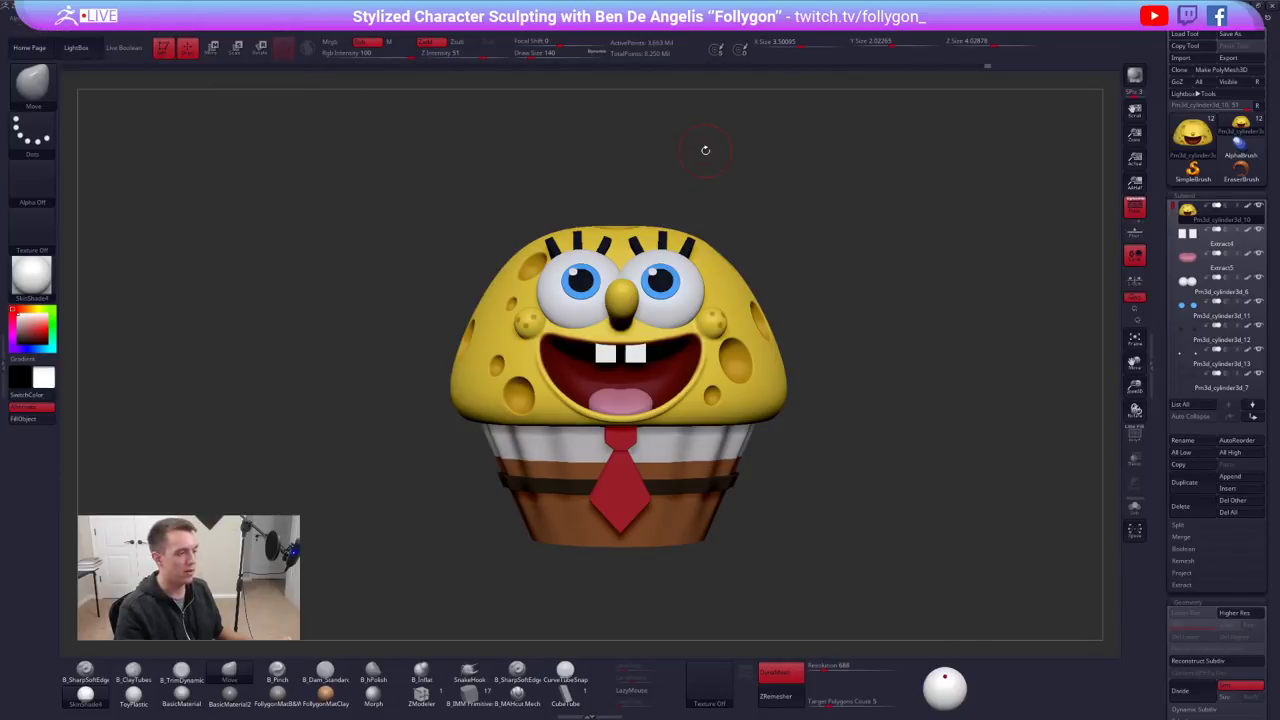
pyautogui.moveTo(705, 150); pyautogui.dragTo(769, 157)
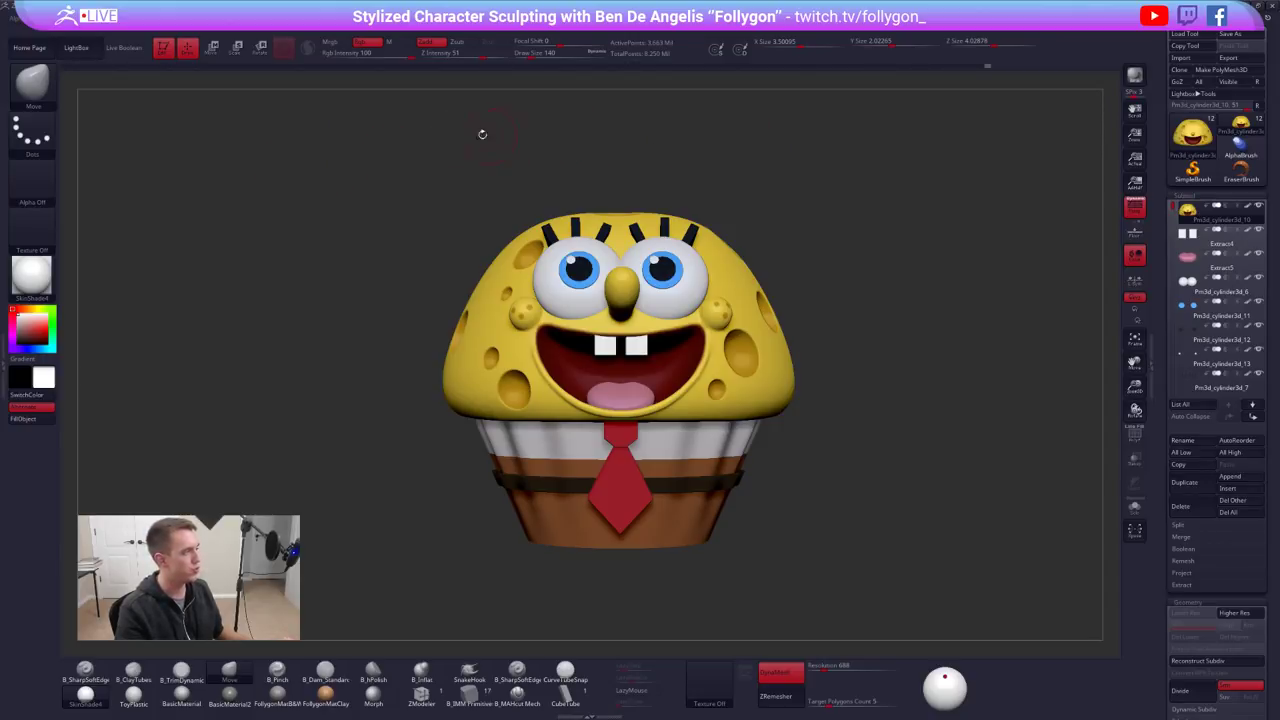
pyautogui.hotkey('alt', 's')
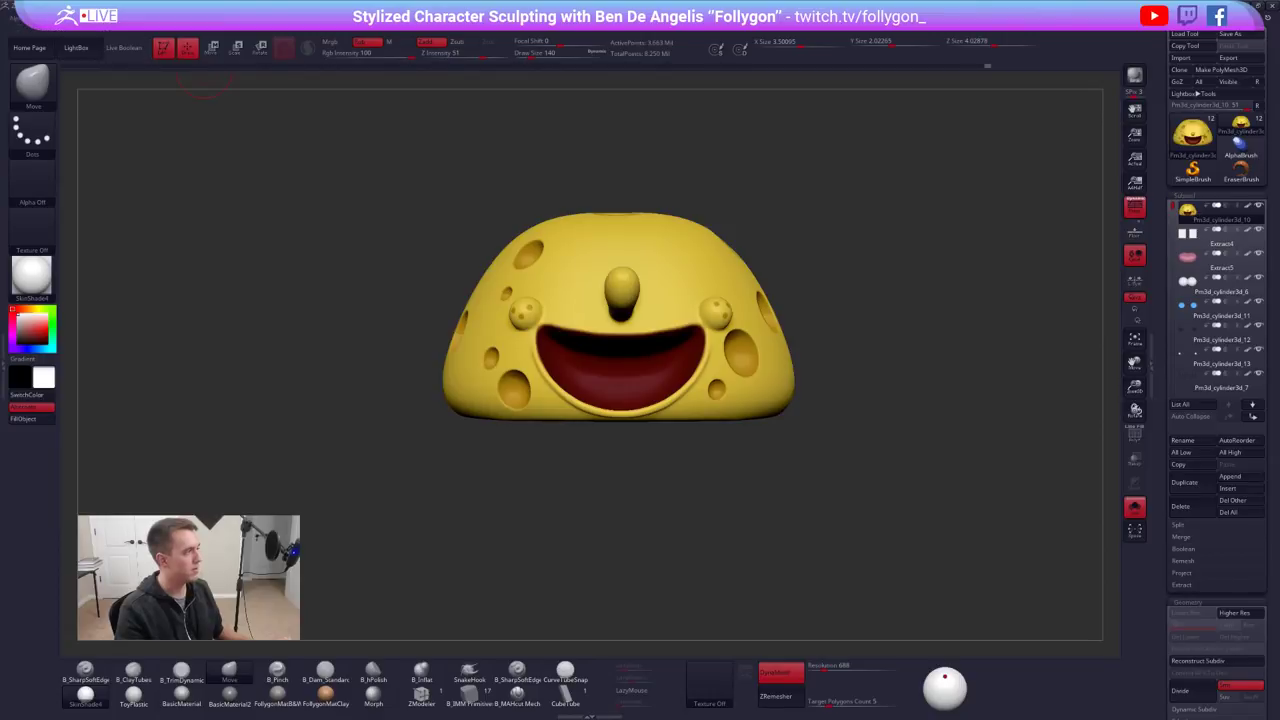
# Turn off the document's proportion constraint and resize the document to a width of 1920 and height of 1080
pyautogui.click(104, 32)
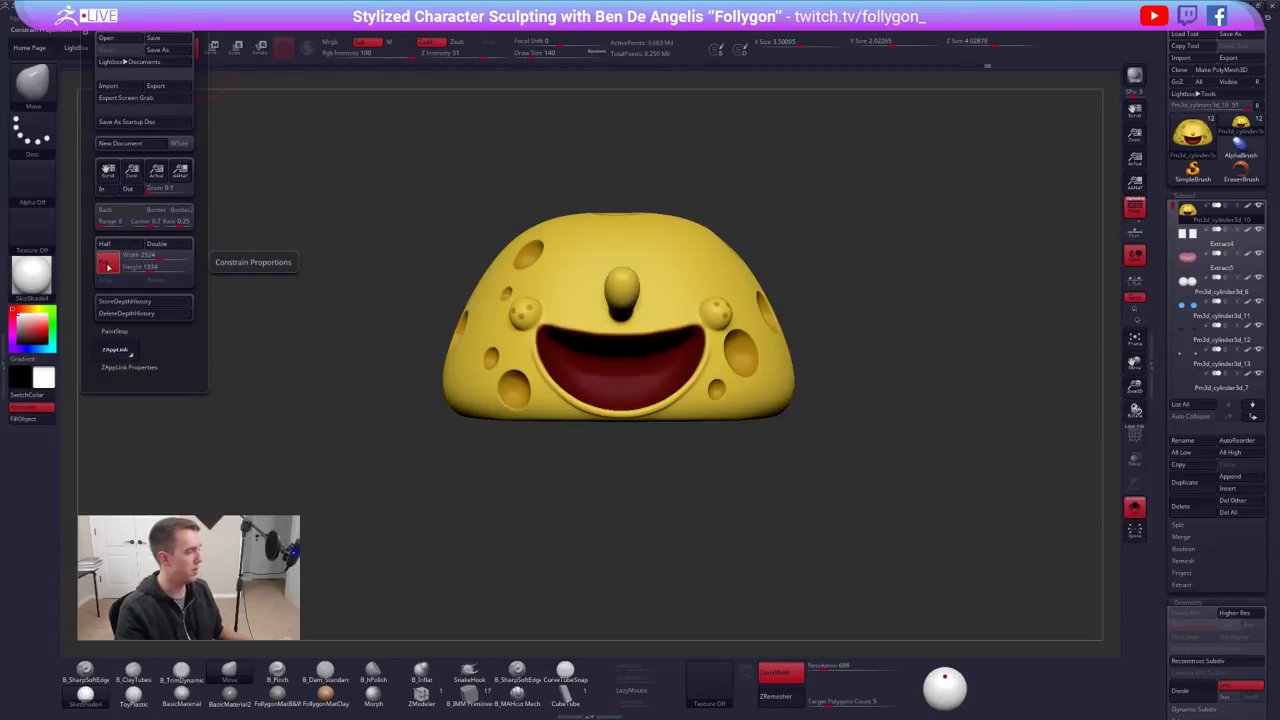
pyautogui.click(108, 266)
pyautogui.click(150, 254)
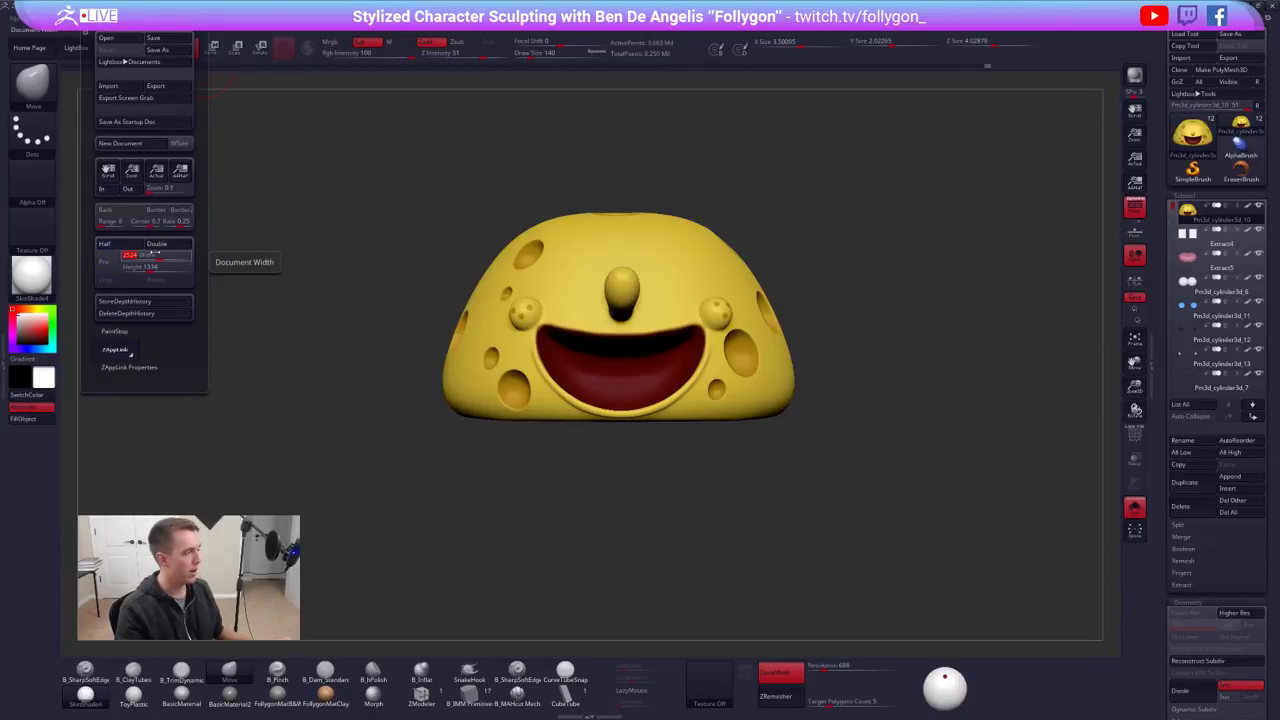
pyautogui.write('1920')
pyautogui.press('Tab')
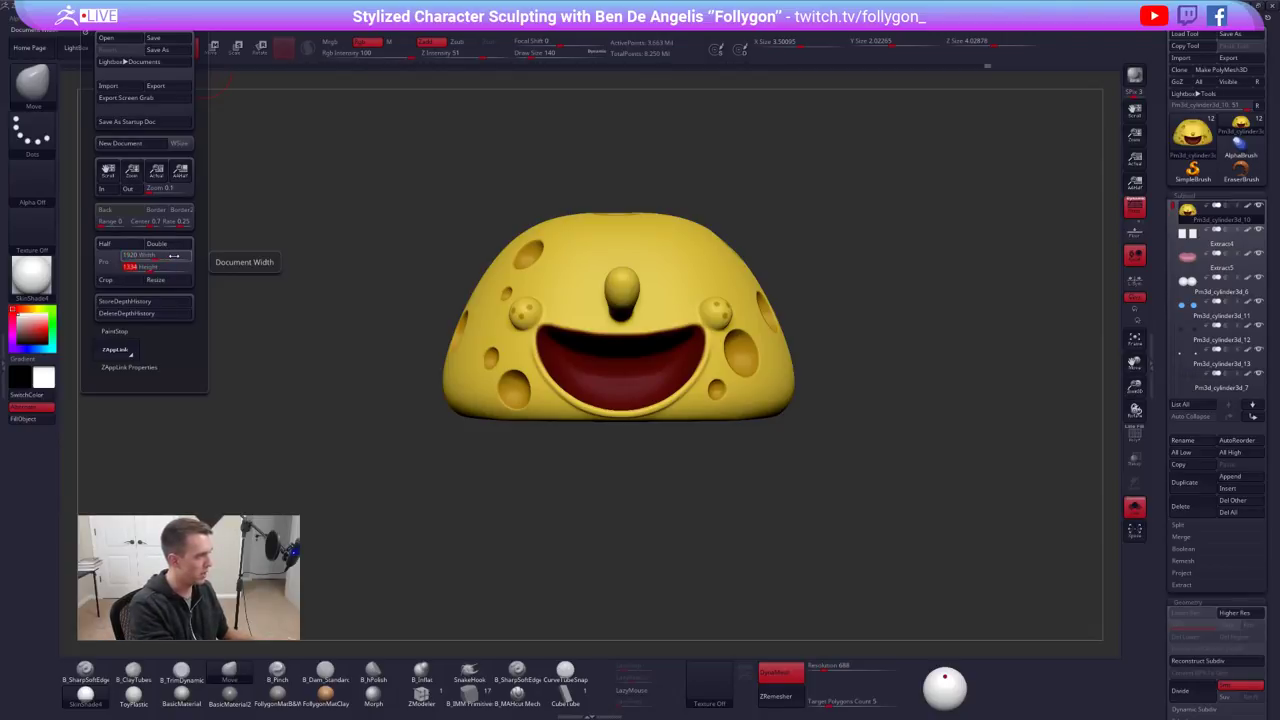
pyautogui.press('Tab')
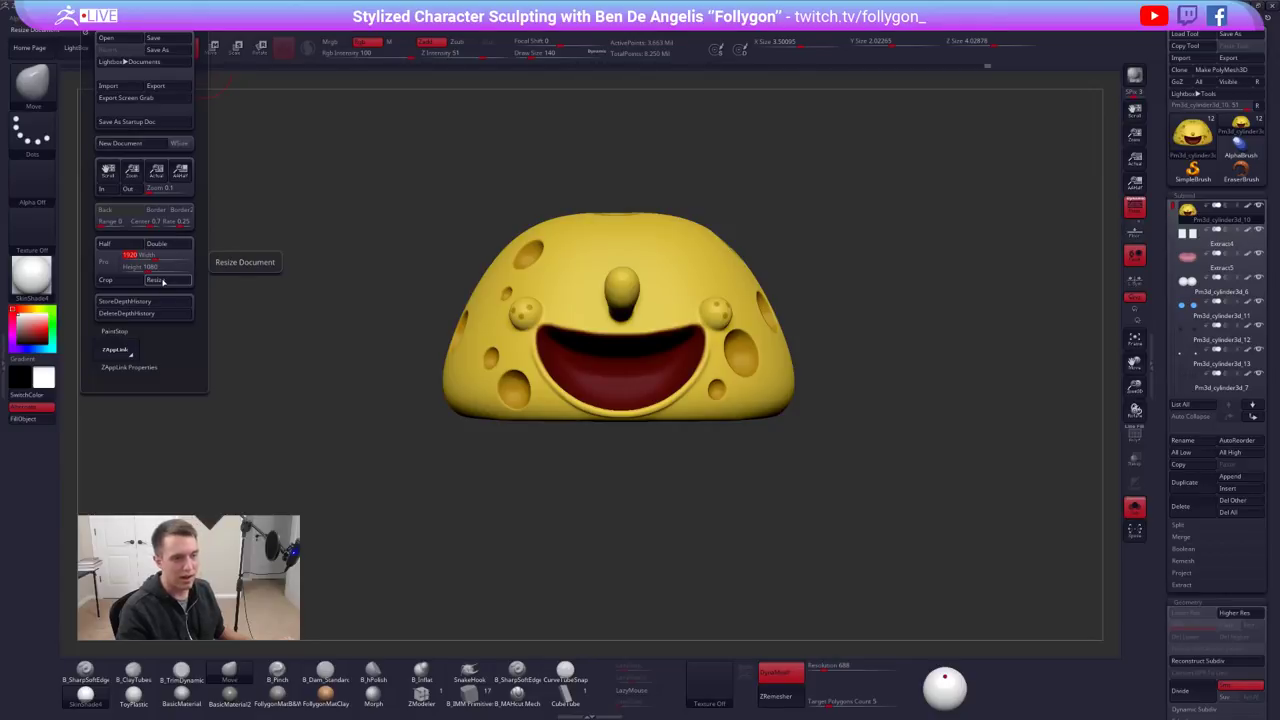
pyautogui.click(158, 280)
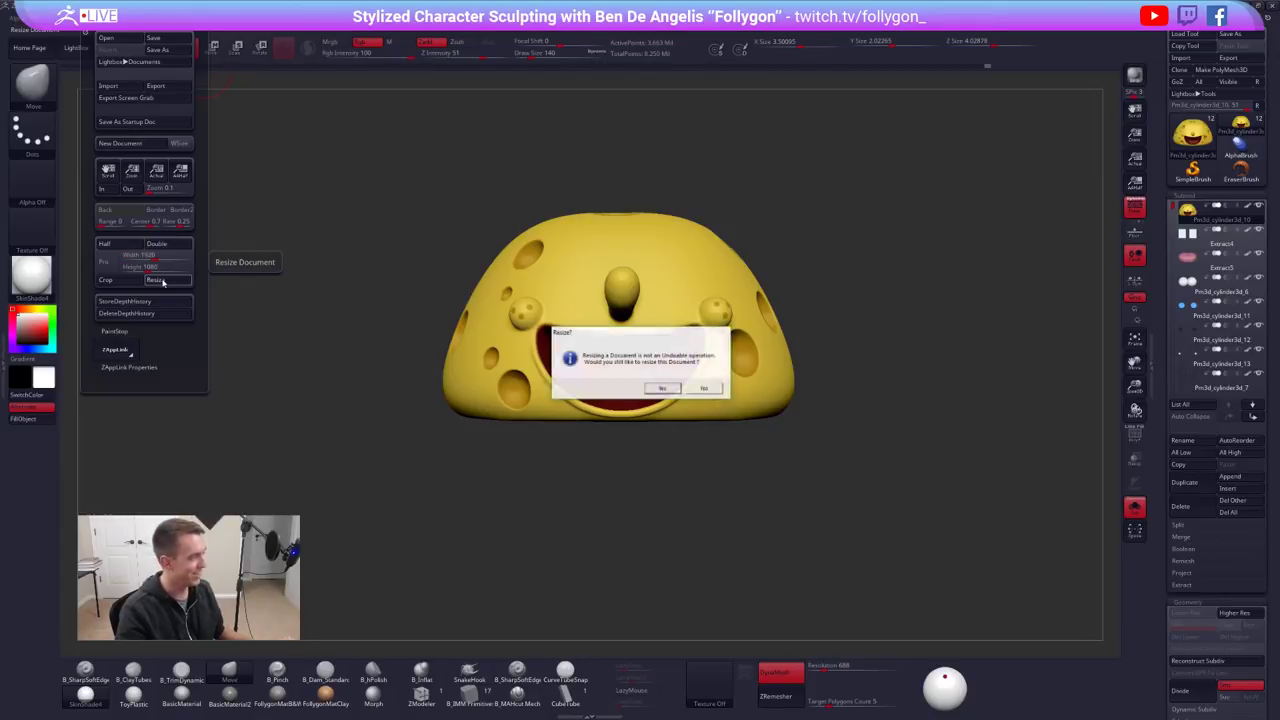
pyautogui.click(662, 388)
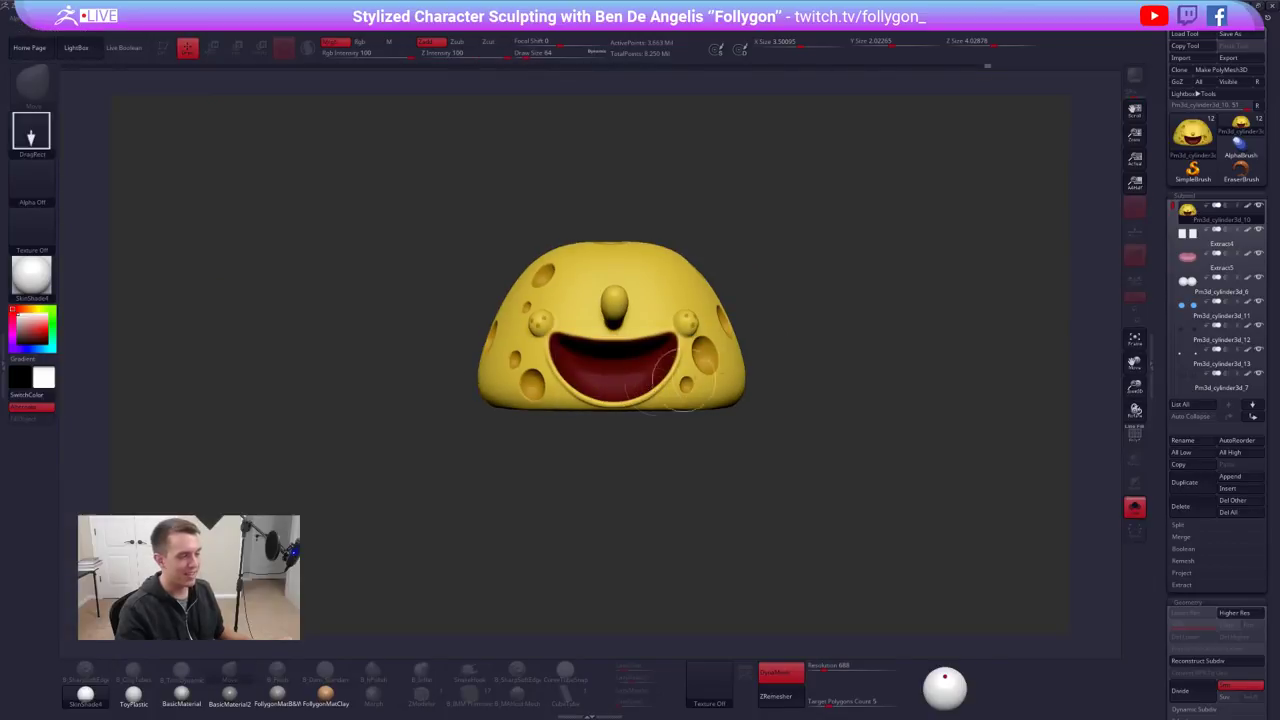
# Clear the canvas, redraw the full cupcake in the middle of the resized document and enter Edit mode
pyautogui.hotkey('ctrl', 'n')
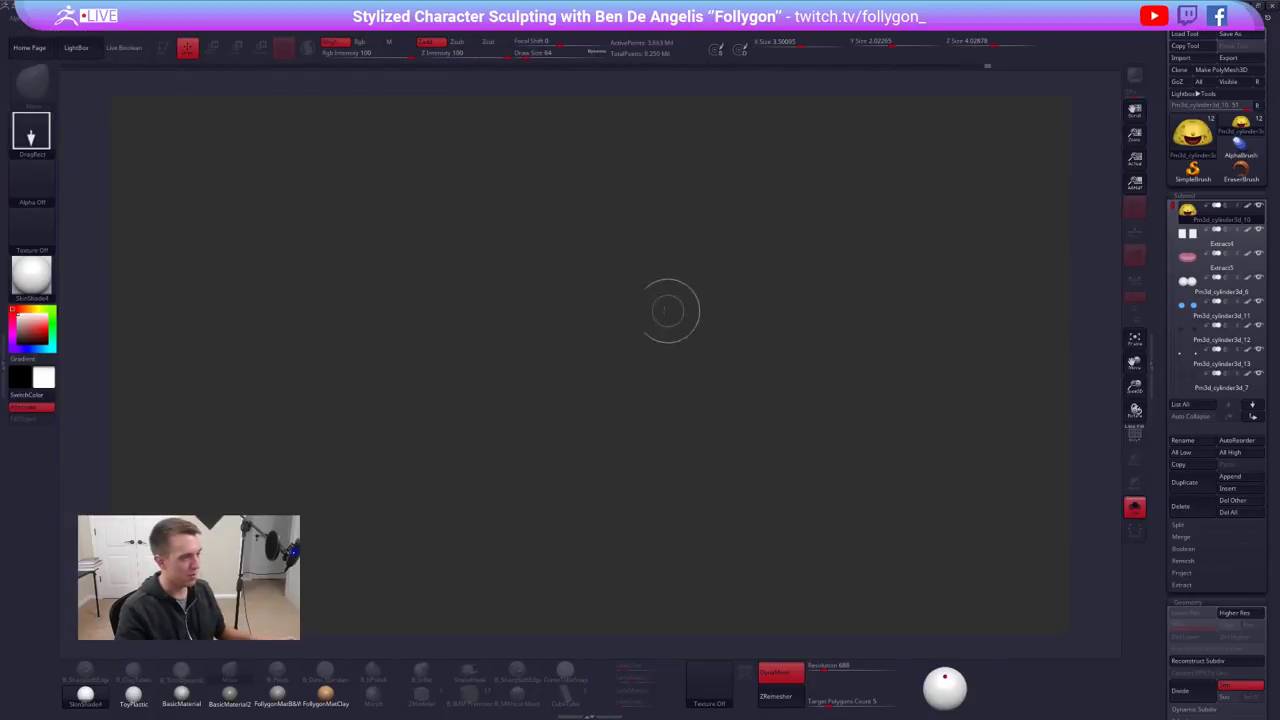
pyautogui.moveTo(624, 220); pyautogui.dragTo(631, 351)
pyautogui.press('t')
pyautogui.moveTo(706, 320); pyautogui.dragTo(723, 351)
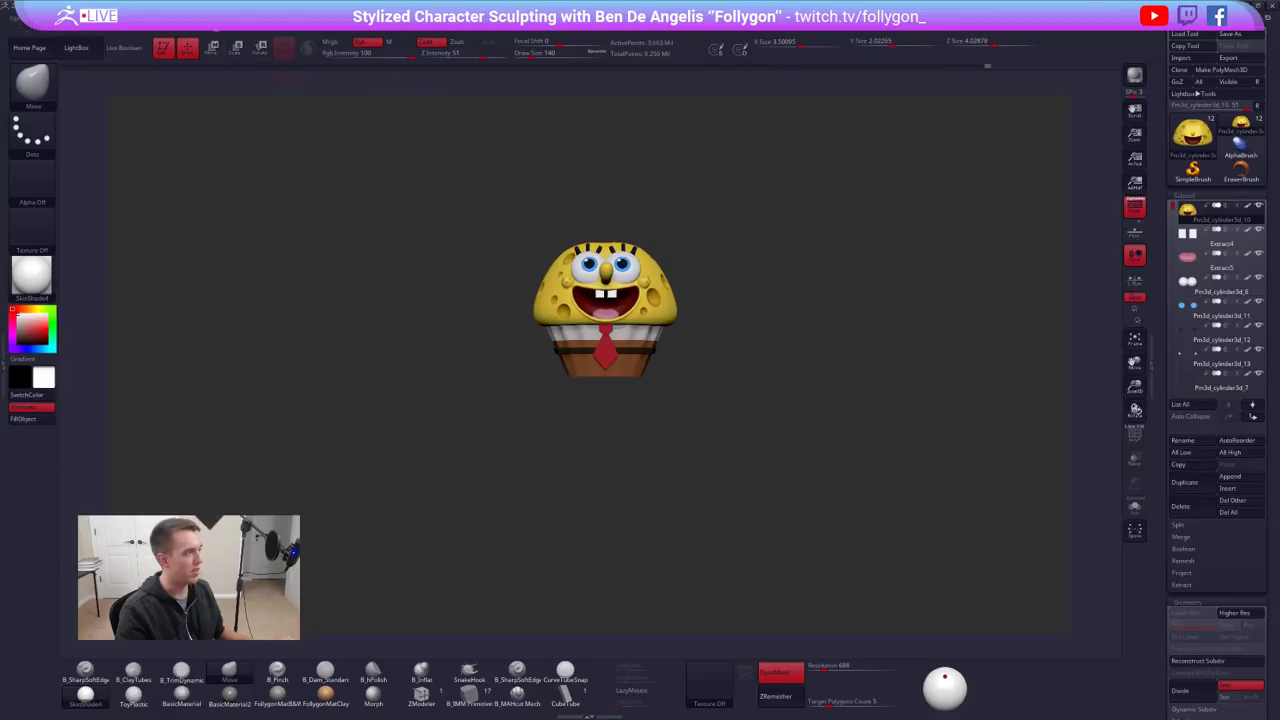
# Dock the Movie palette in the side tray, show the TimeLine and collapse its settings
pyautogui.click(224, 30)
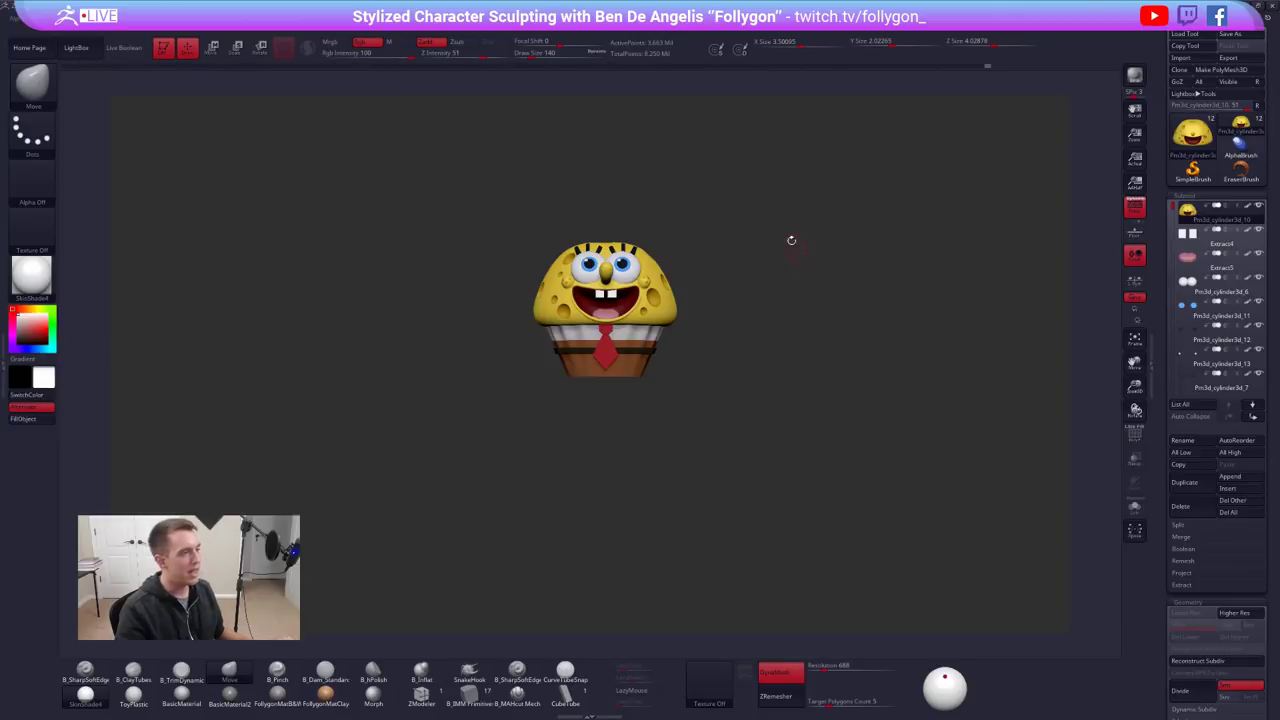
pyautogui.click(3, 190)
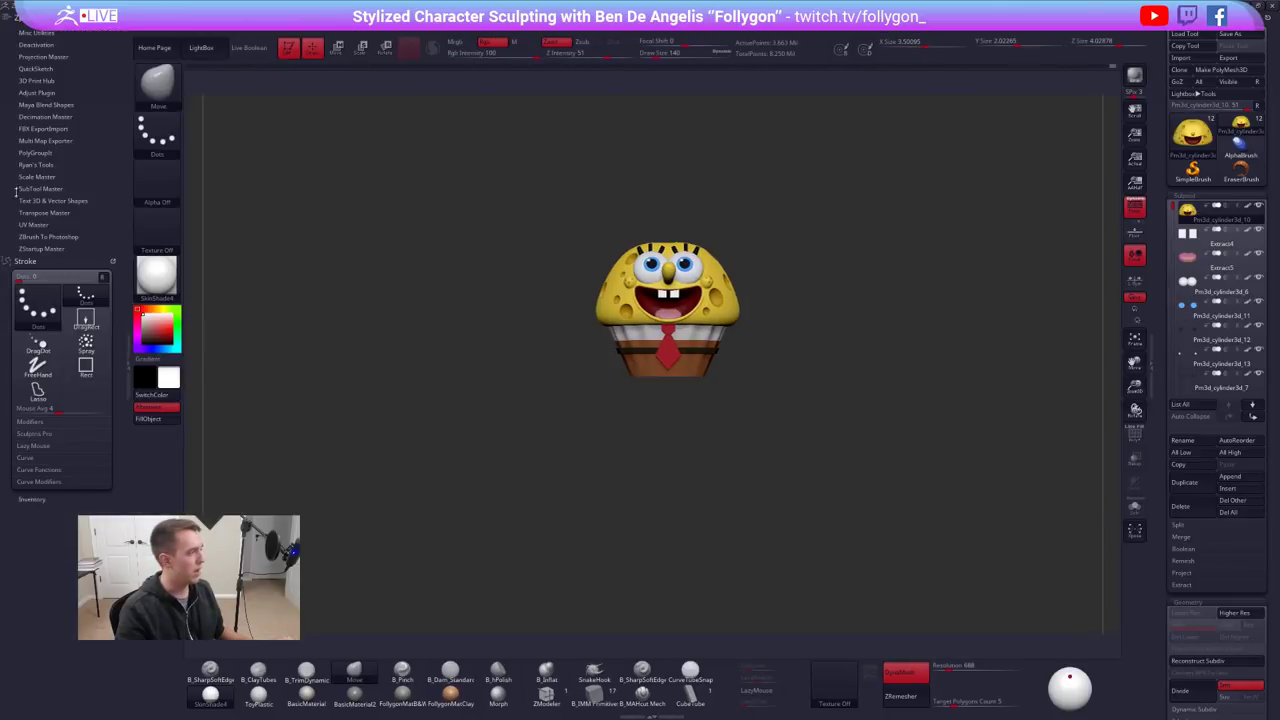
pyautogui.click(458, 33)
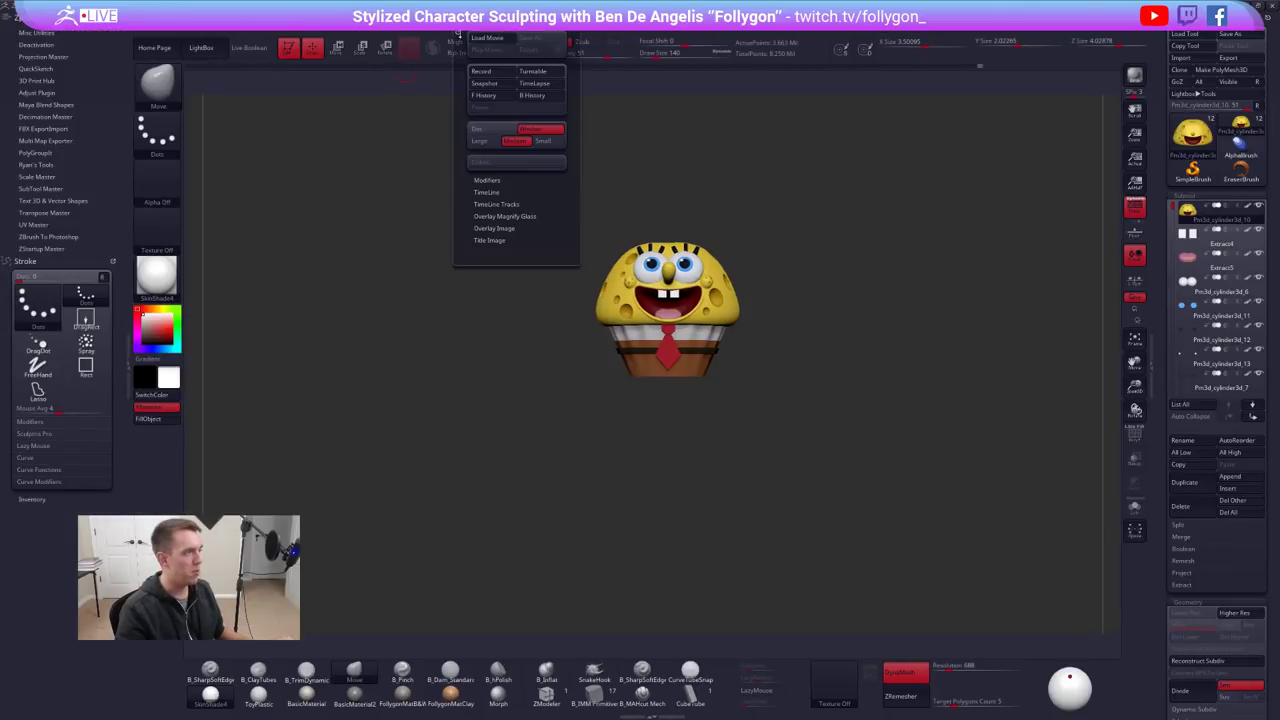
pyautogui.click(455, 34)
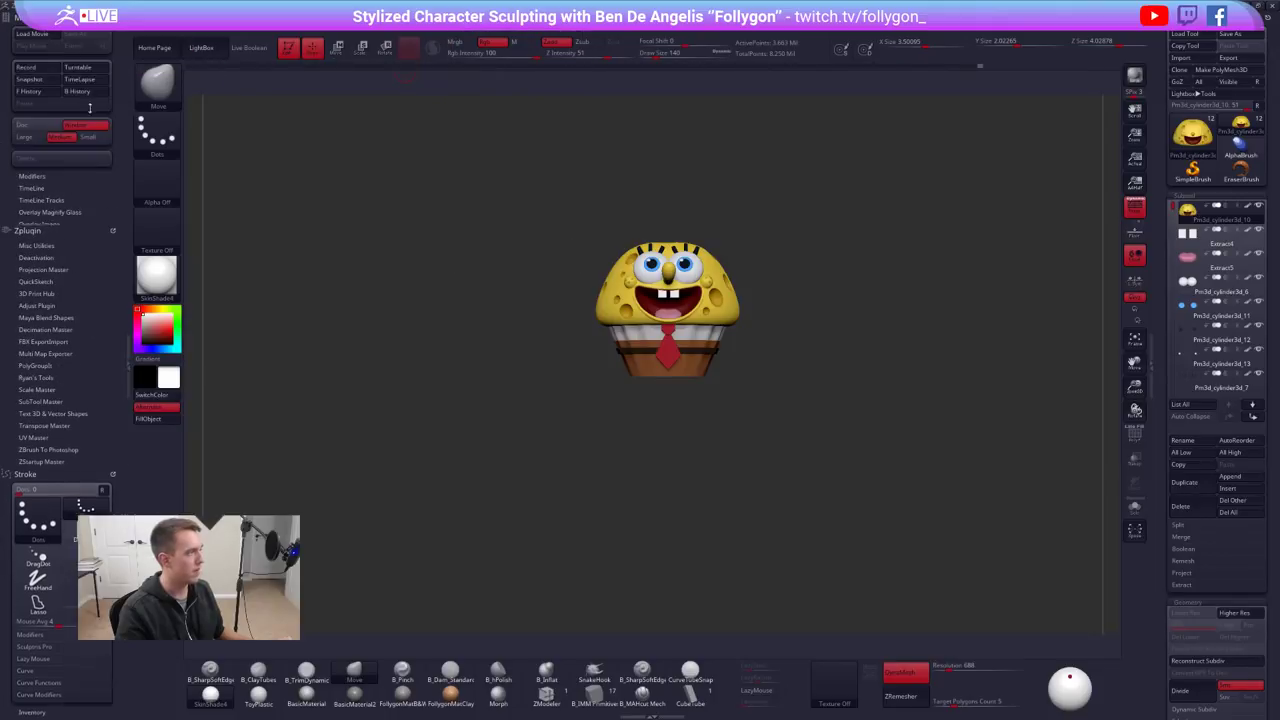
pyautogui.click(38, 188)
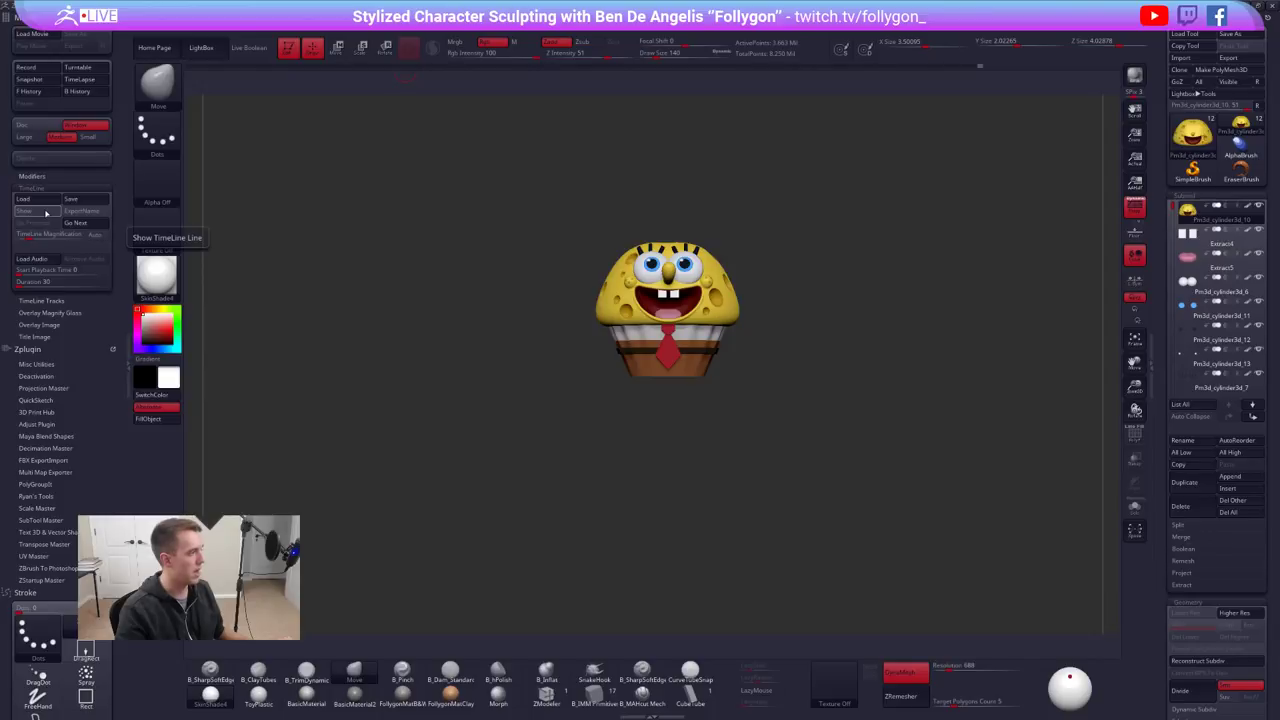
pyautogui.click(45, 213)
pyautogui.click(38, 188)
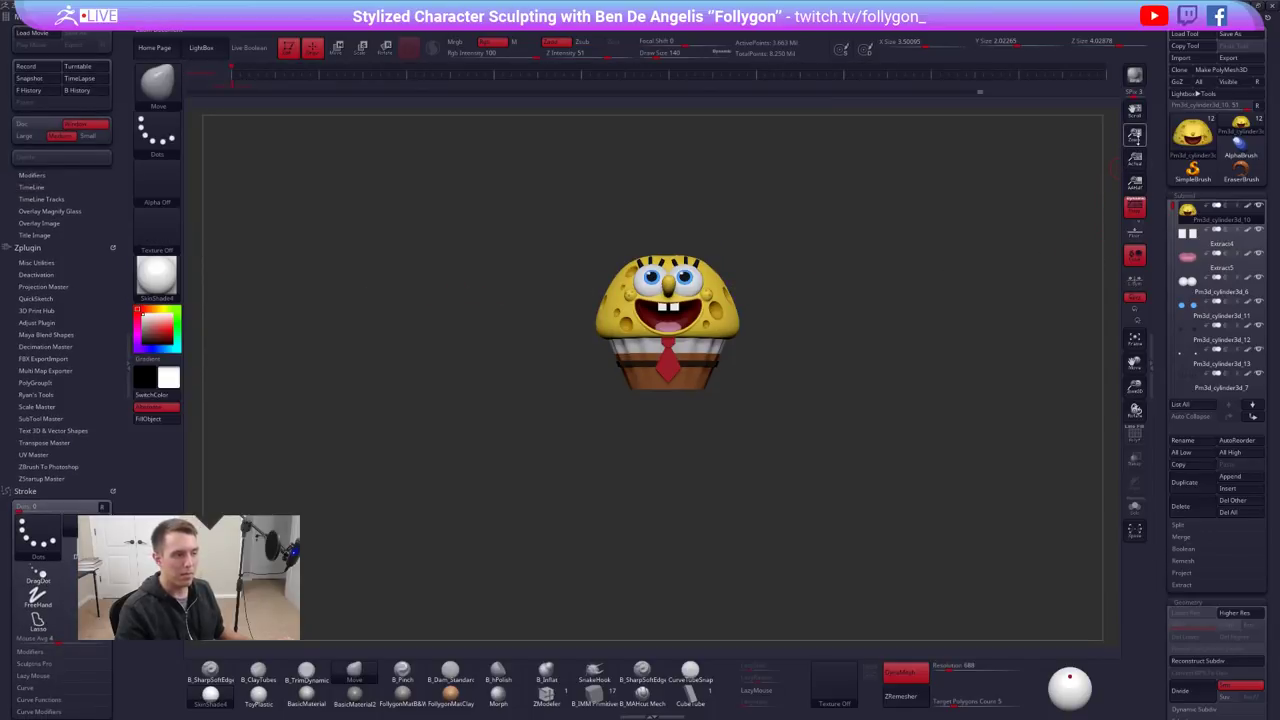
# Try a white and a bright green background colour for the document
pyautogui.moveTo(1137, 140); pyautogui.dragTo(1135, 125)
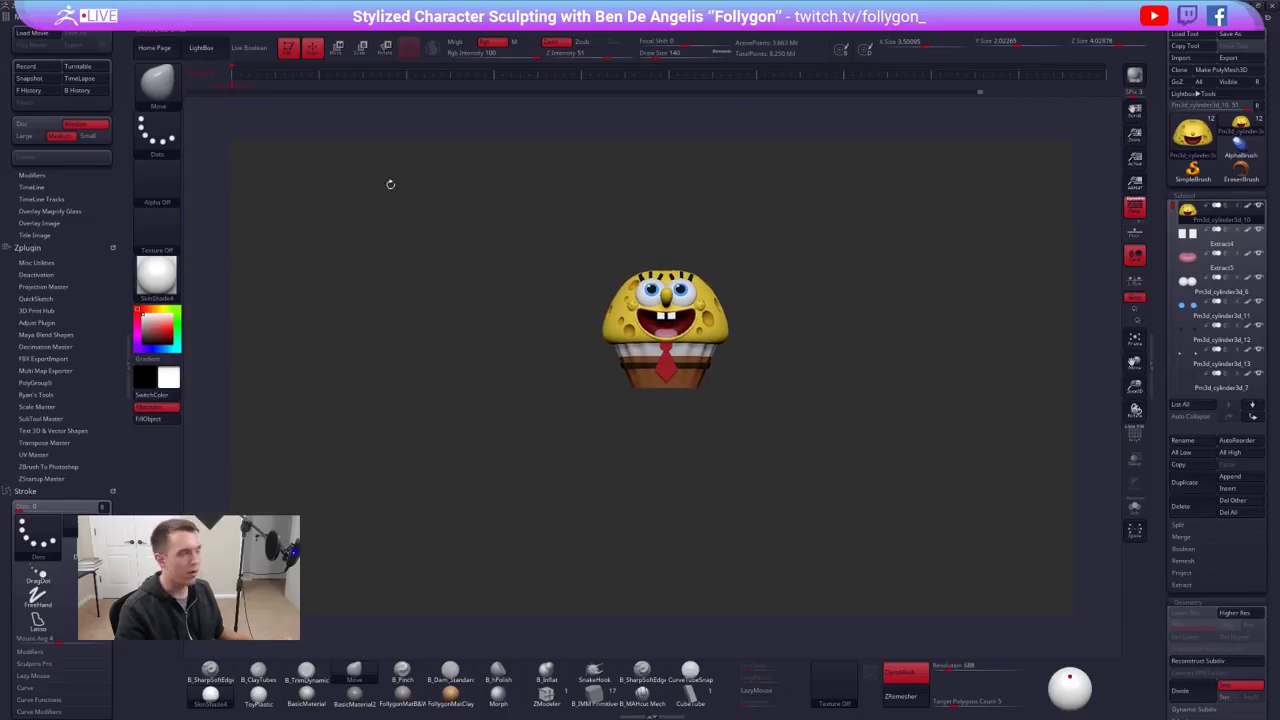
pyautogui.click(223, 18)
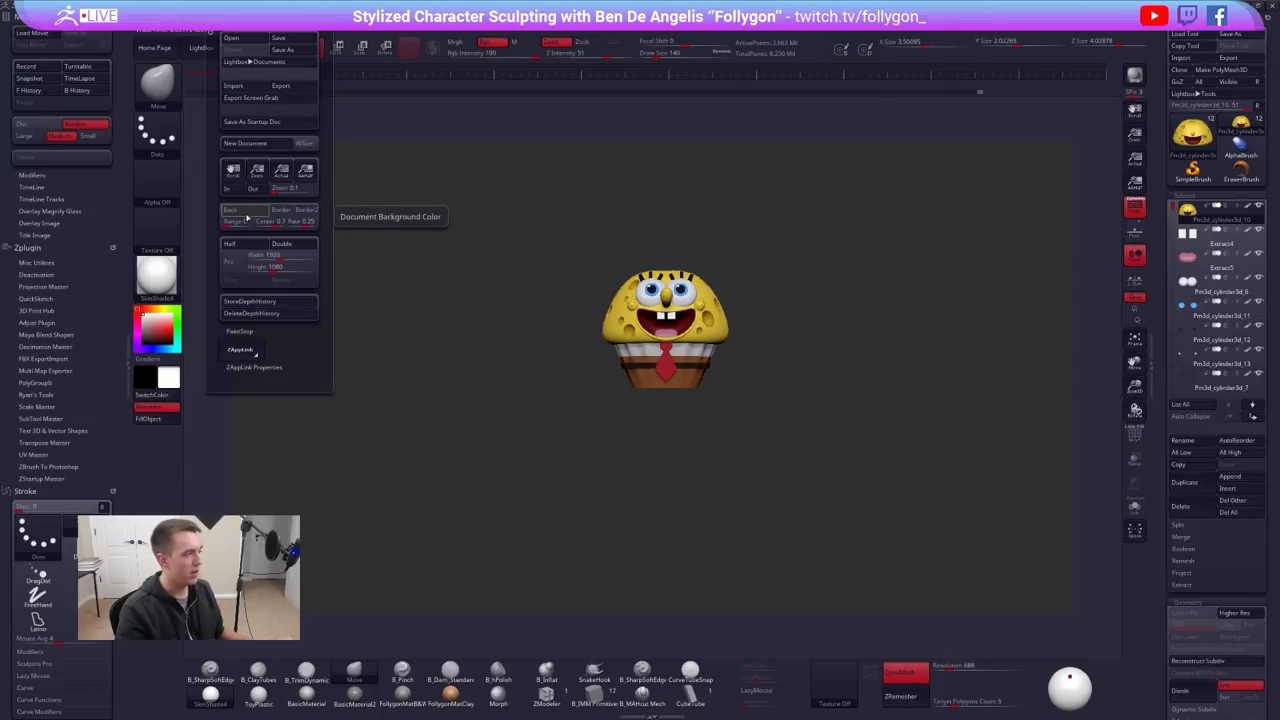
pyautogui.click(246, 217)
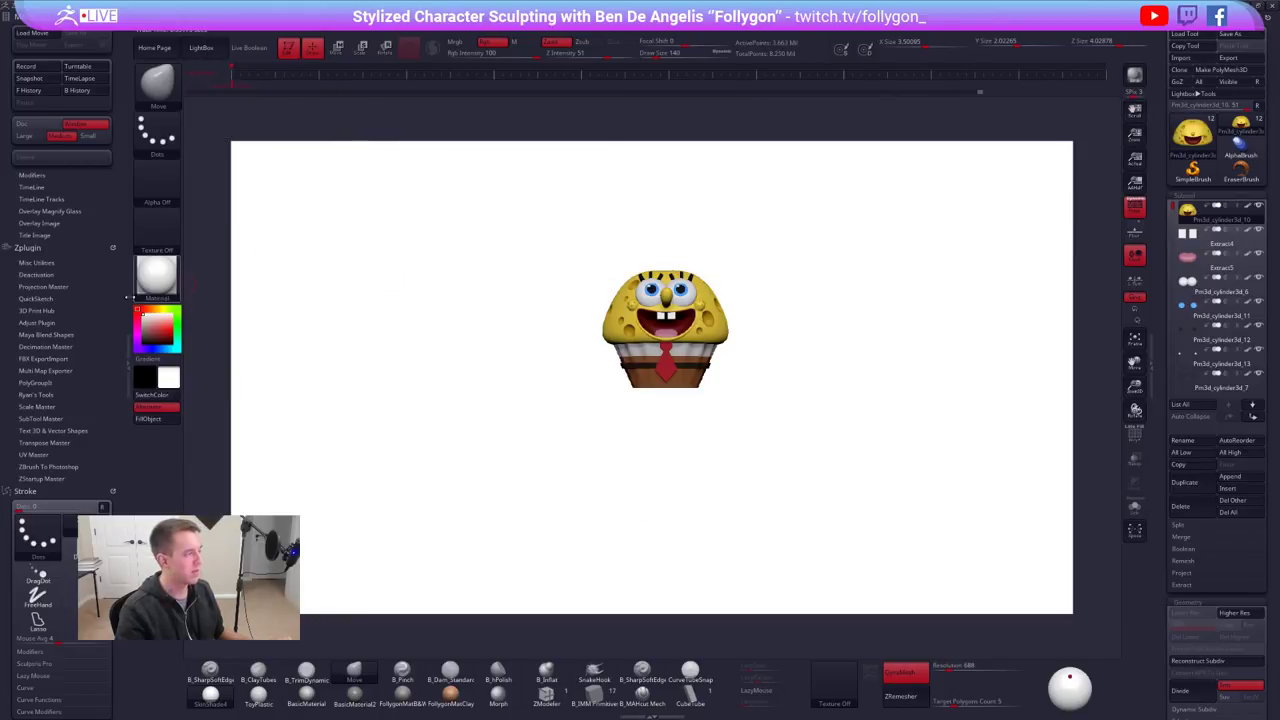
pyautogui.click(179, 319)
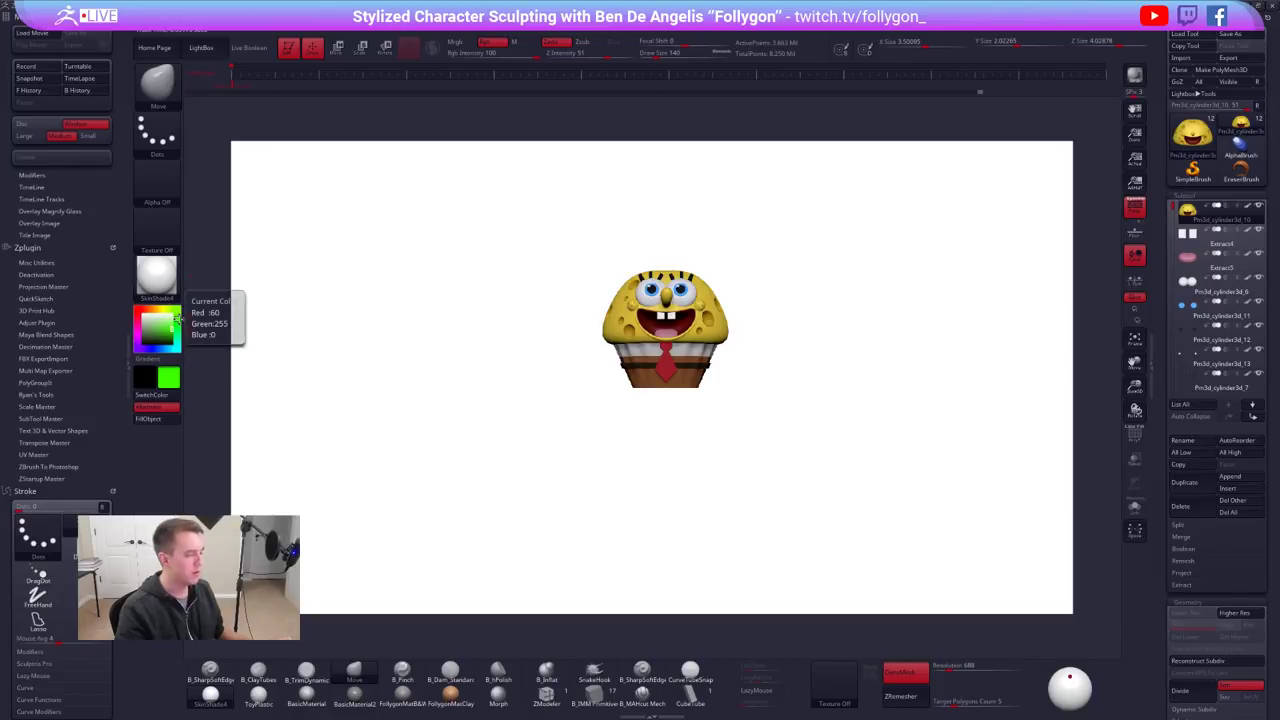
pyautogui.click(236, 26)
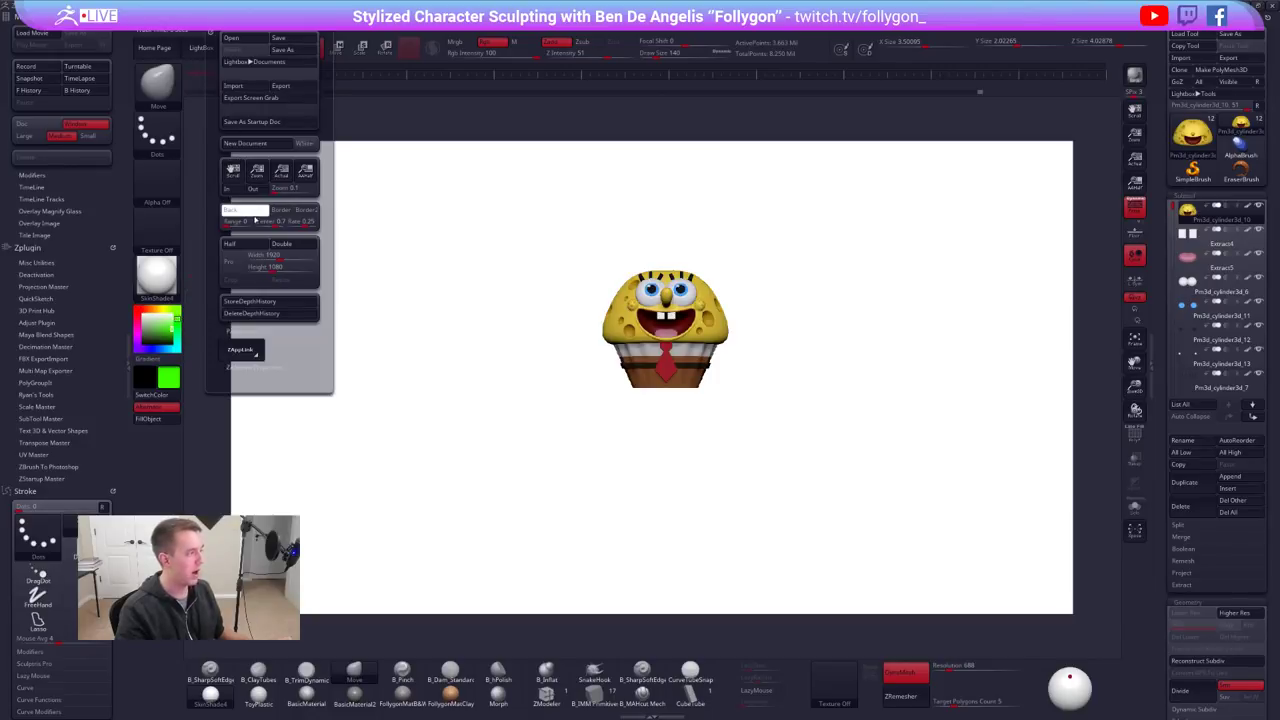
pyautogui.click(255, 219)
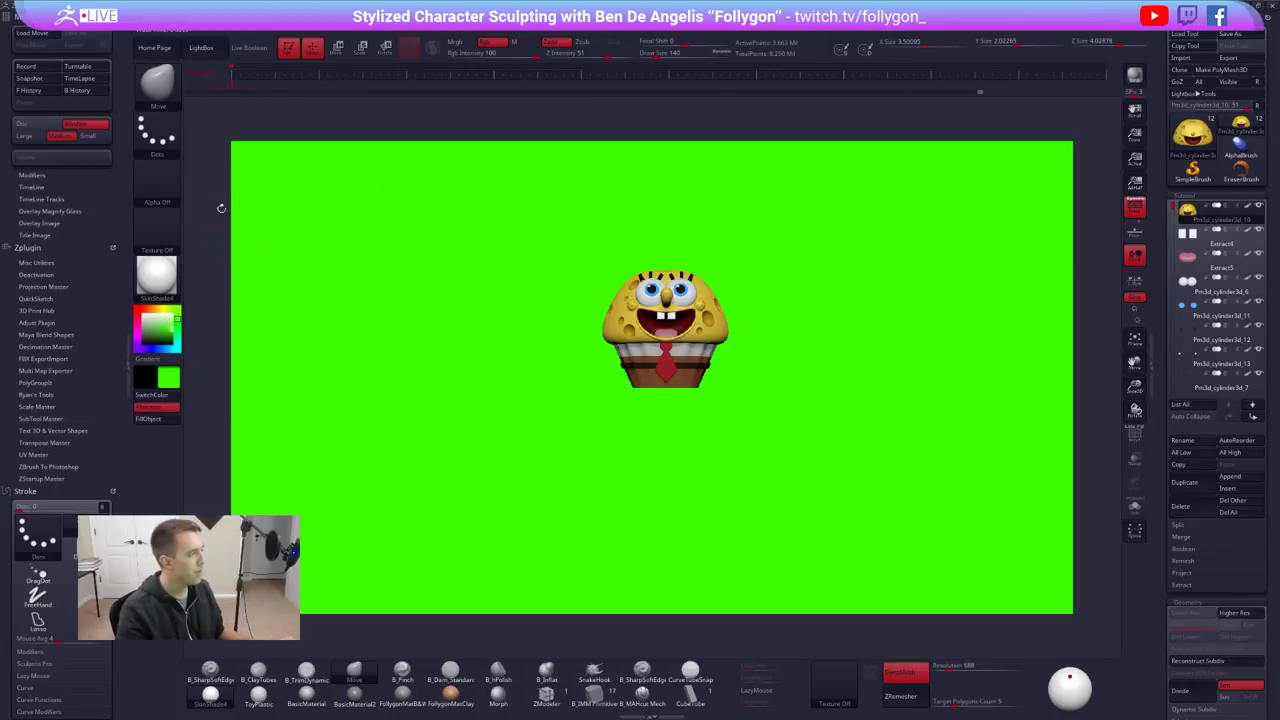
# Pick a medium grey colour and apply it as the document background
pyautogui.click(146, 328)
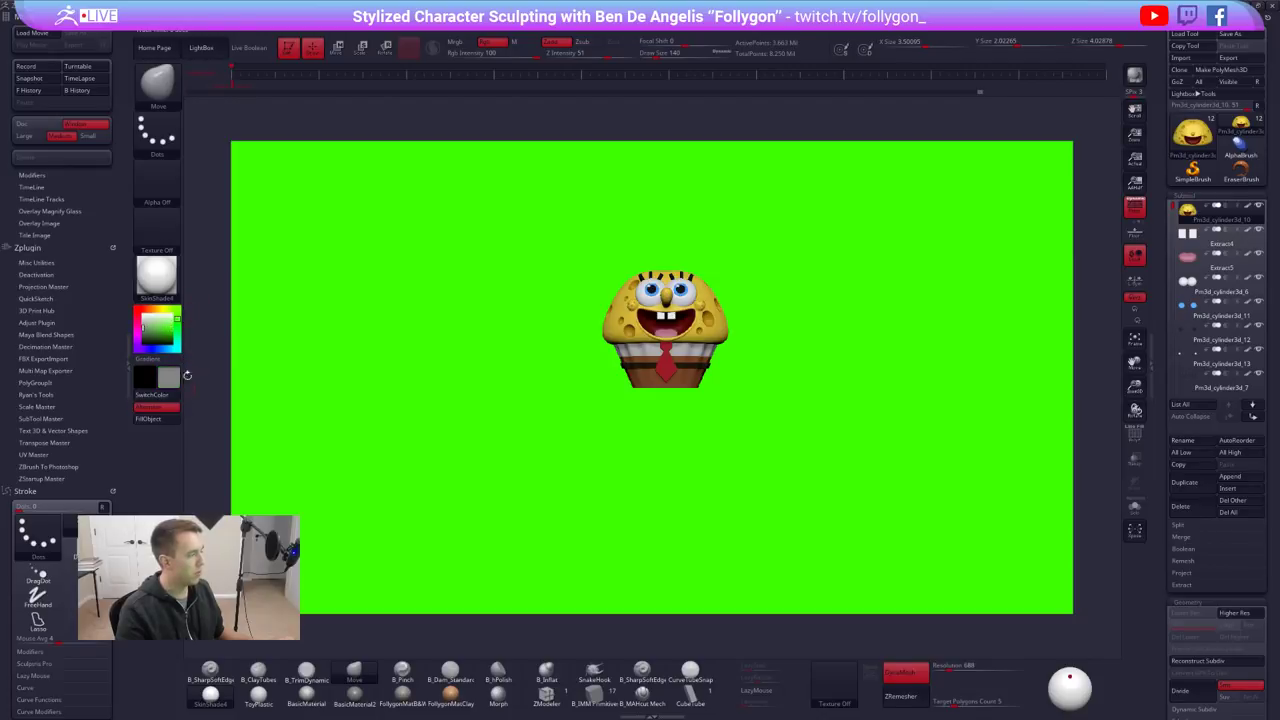
pyautogui.click(222, 19)
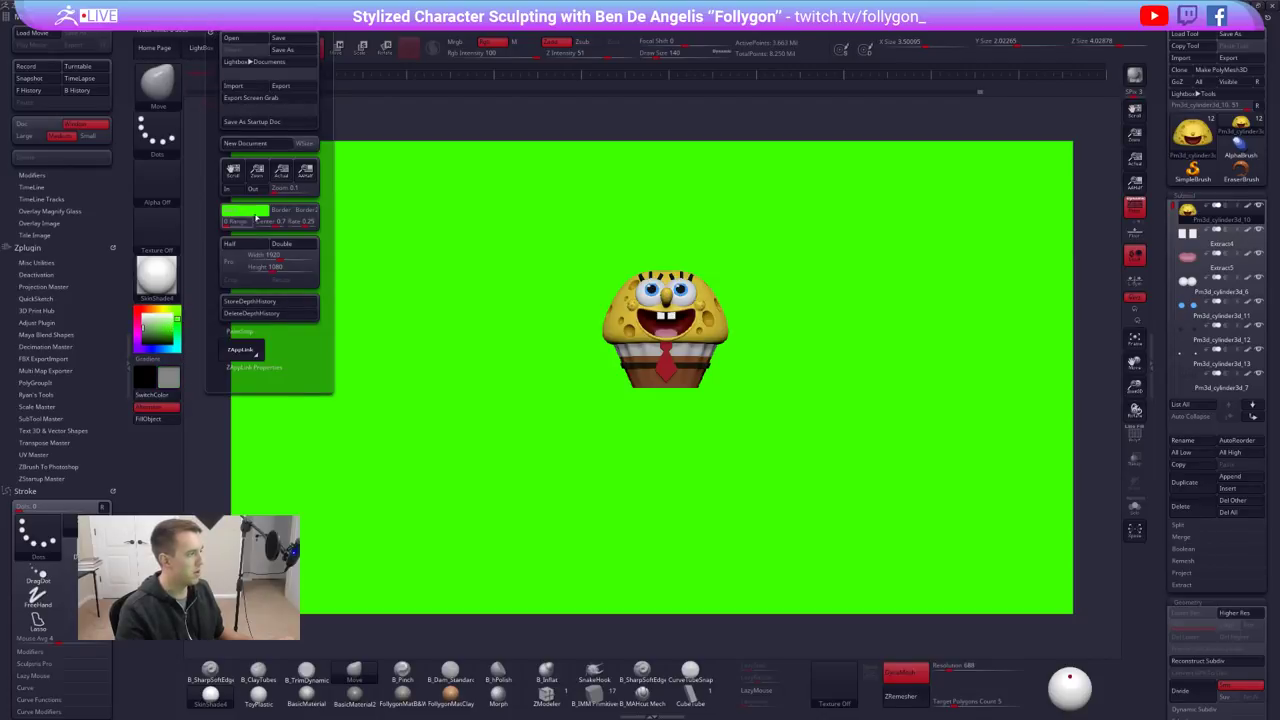
pyautogui.click(245, 212)
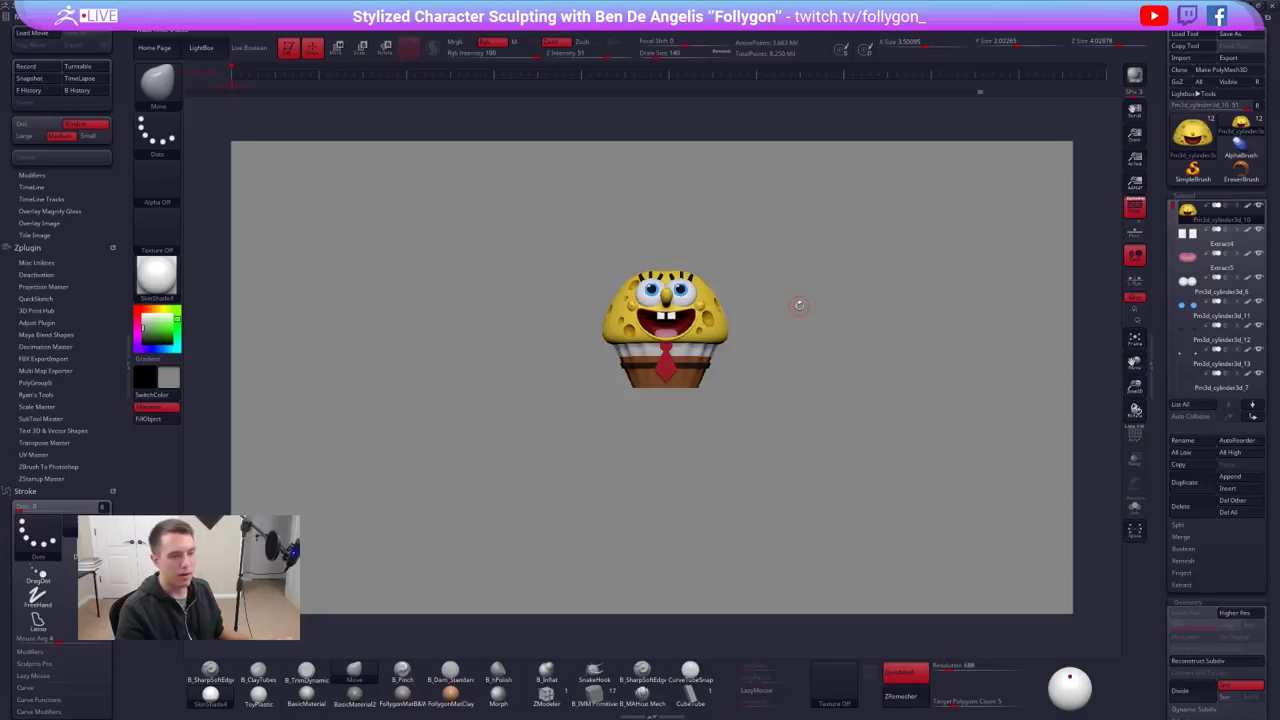
# Frame the cupcake in the document with a grey margin around it and shrink the document view to show its whole frame
pyautogui.press('f')
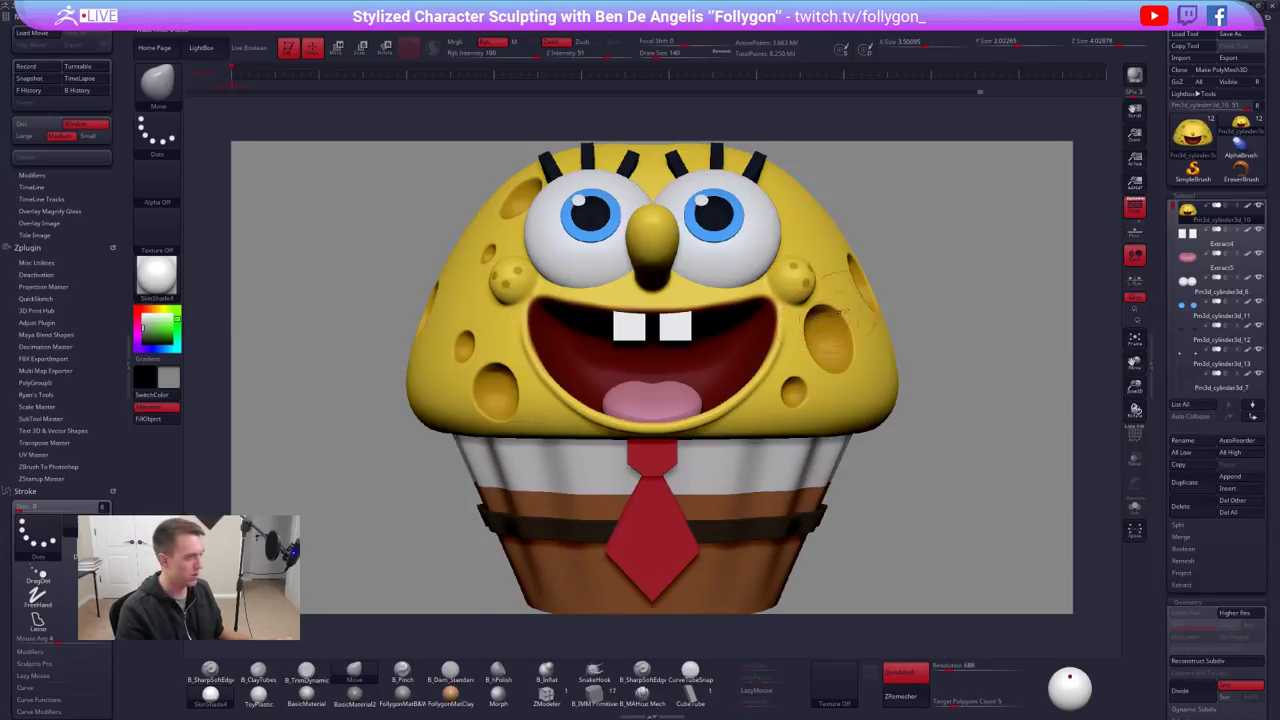
pyautogui.moveTo(976, 280); pyautogui.dragTo(959, 242)
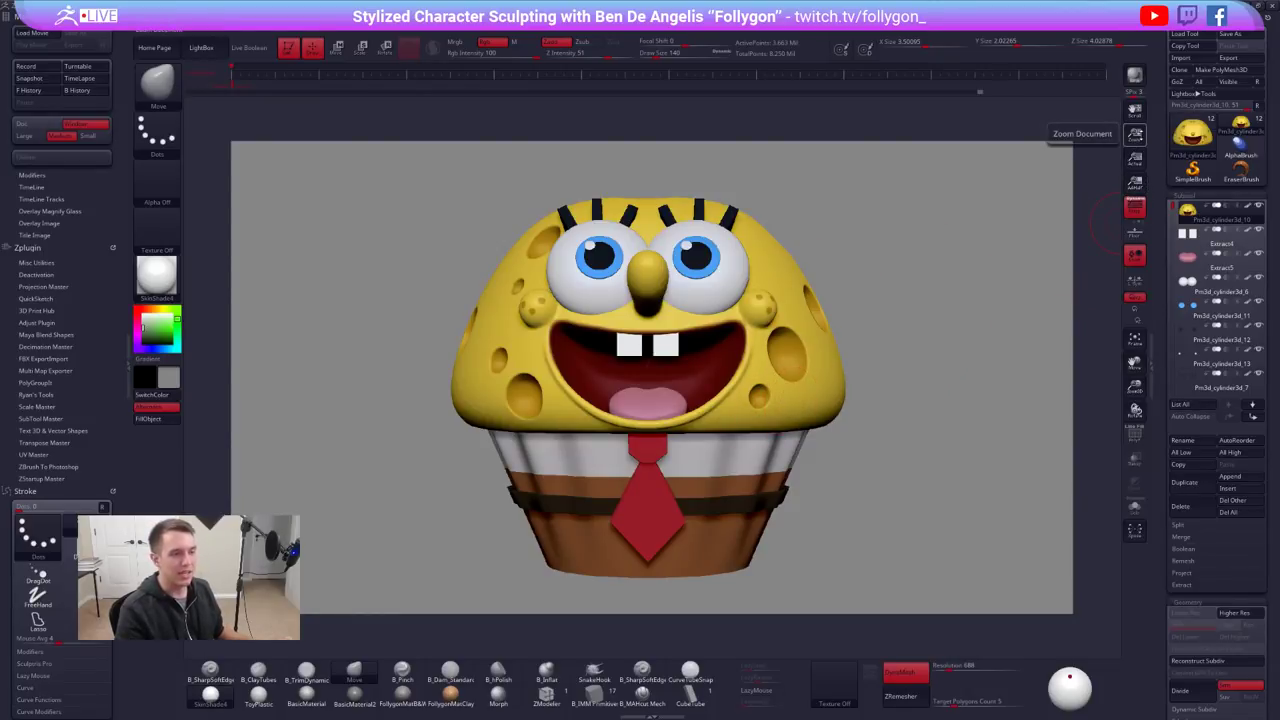
pyautogui.moveTo(1134, 133); pyautogui.dragTo(1134, 128)
pyautogui.moveTo(1144, 135); pyautogui.dragTo(1146, 133)
pyautogui.moveTo(1110, 220); pyautogui.dragTo(1087, 234)
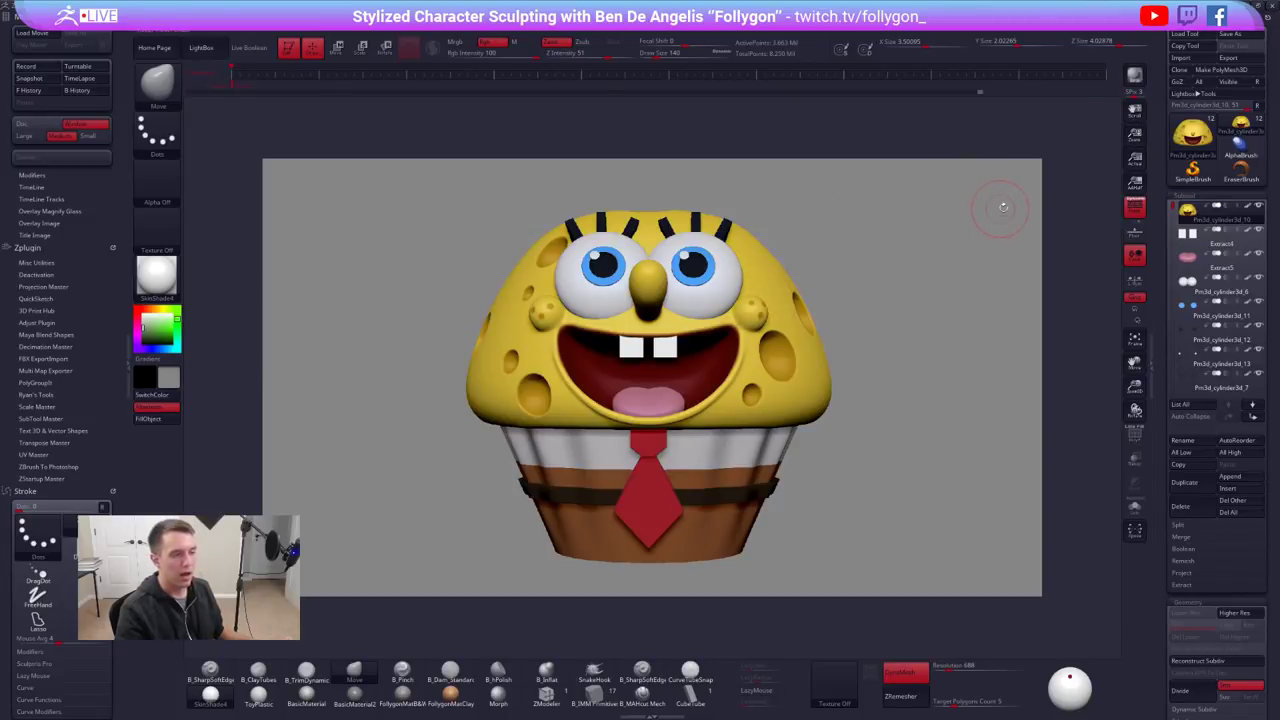
# Scrub the timeline to preview the camera move on the cupcake and toggle perspective to compare the views
pyautogui.press('space')
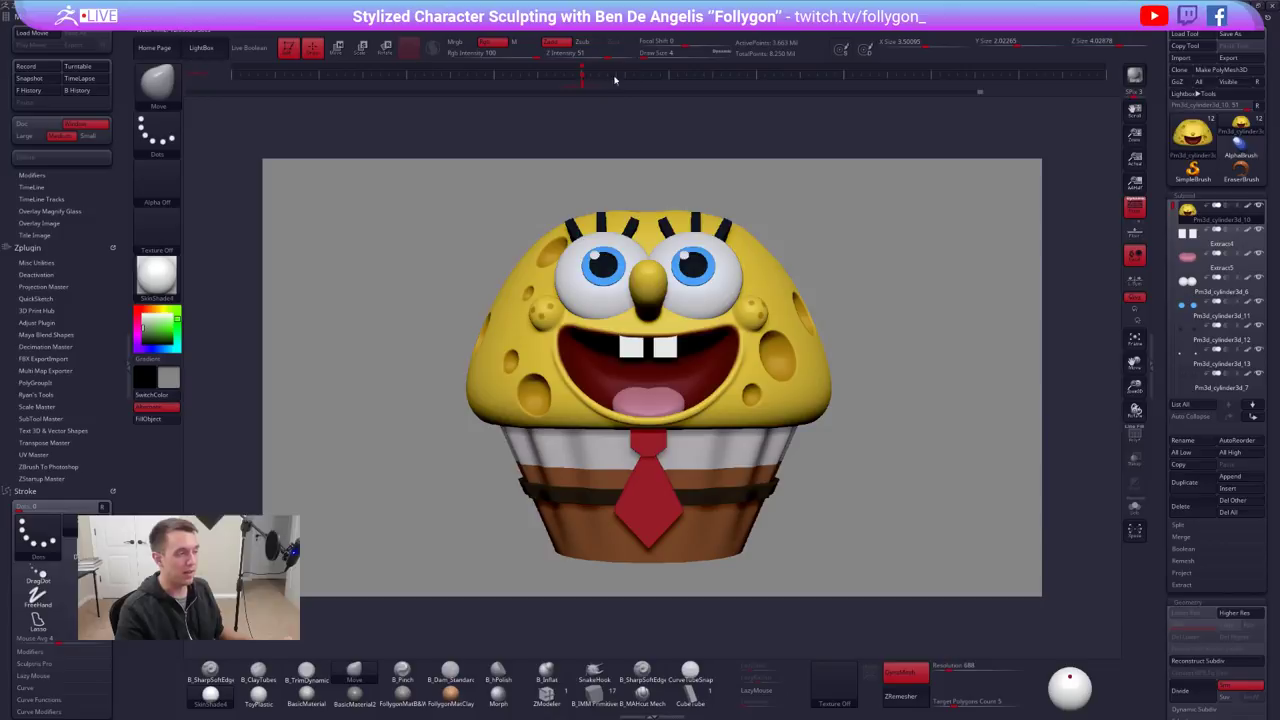
pyautogui.moveTo(797, 240); pyautogui.dragTo(782, 204)
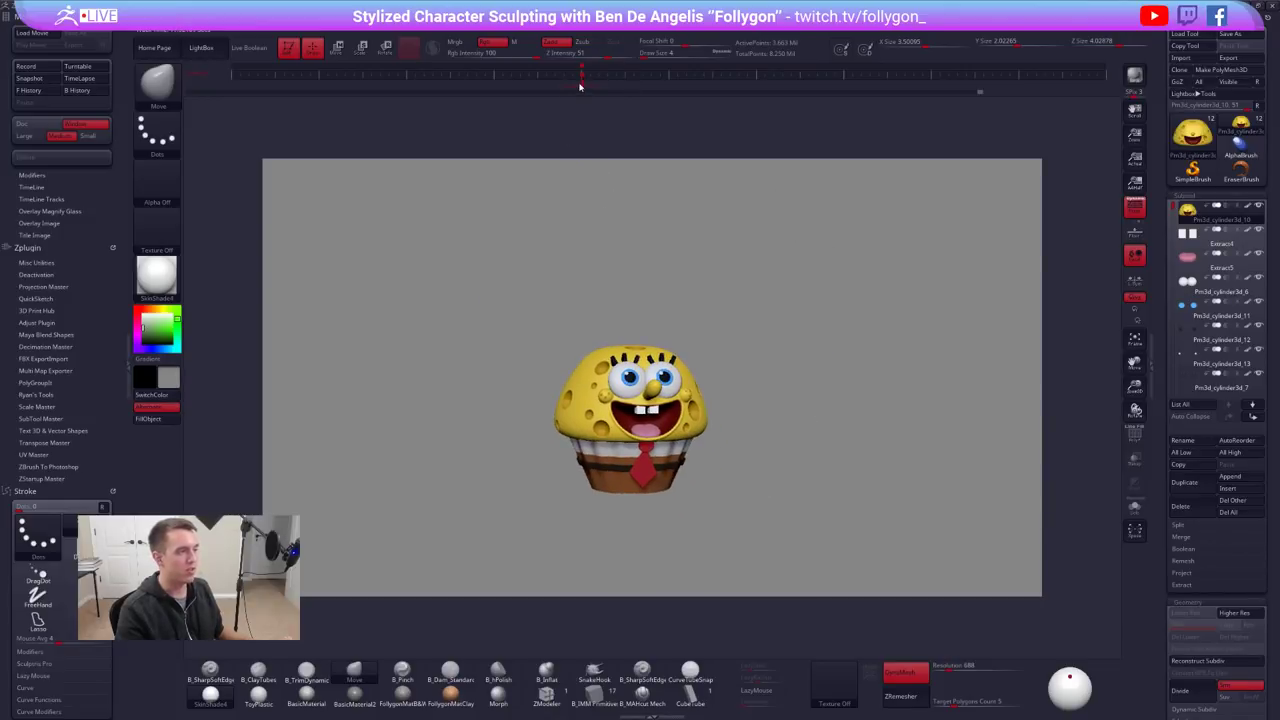
pyautogui.moveTo(580, 87); pyautogui.dragTo(602, 87)
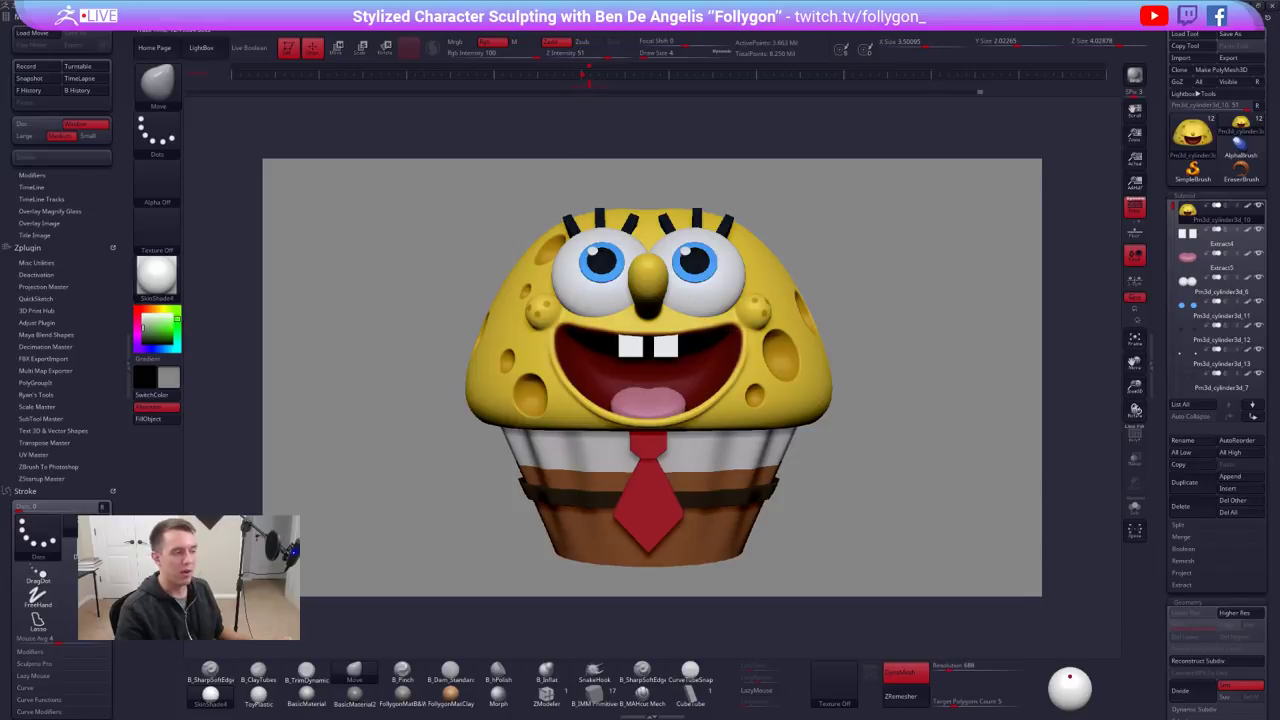
pyautogui.click(1141, 213)
pyautogui.click(1141, 213)
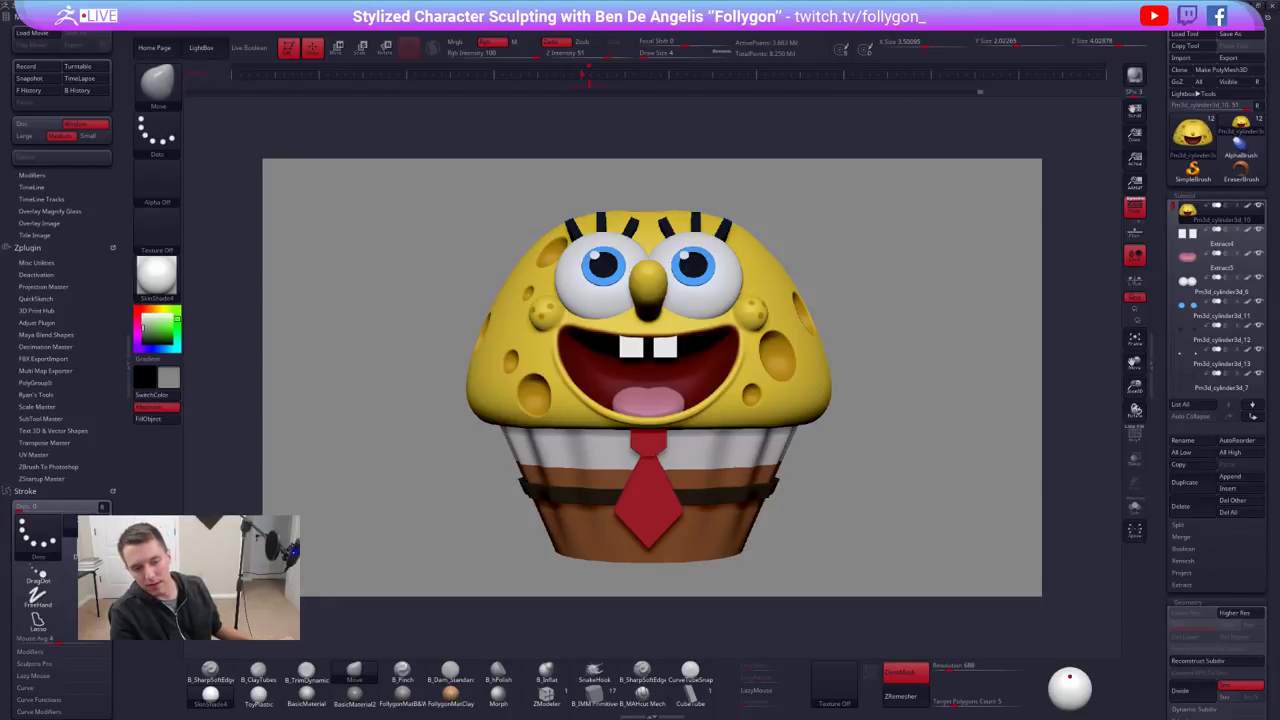
# Switch to the browser and open the follygon profile on Instagram
pyautogui.hotkey('alt', 'Tab')
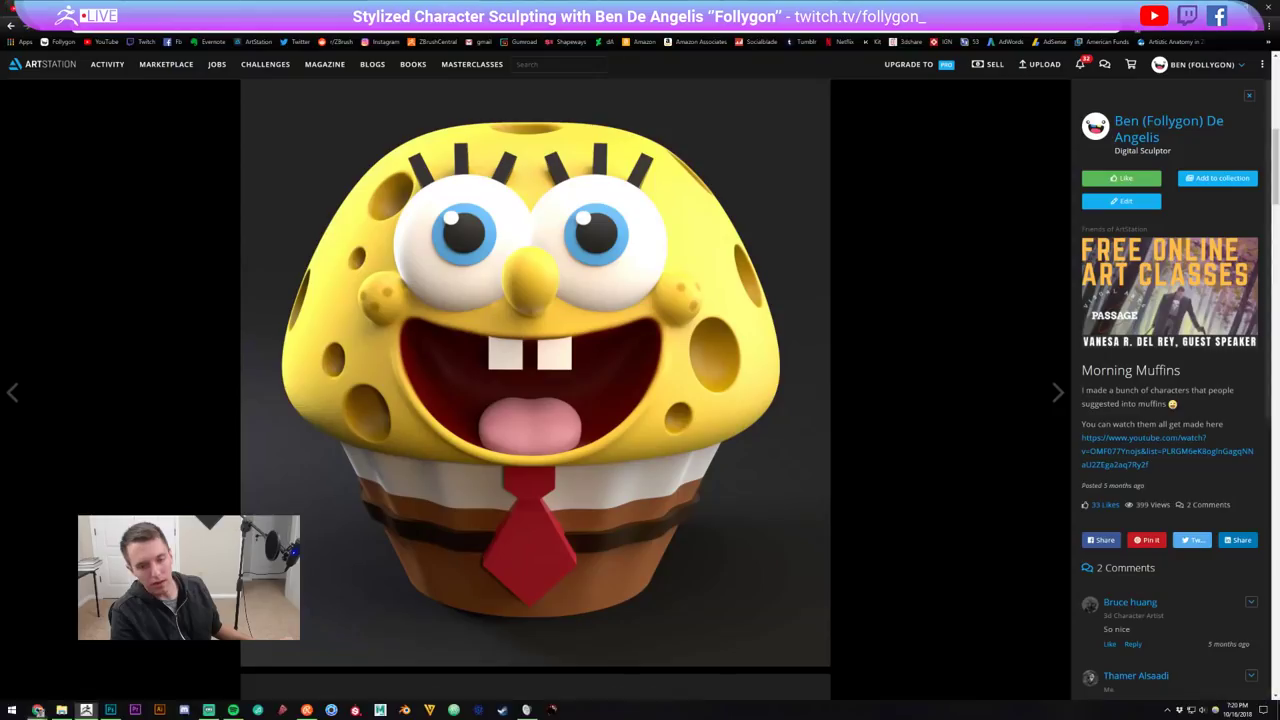
pyautogui.click(385, 42)
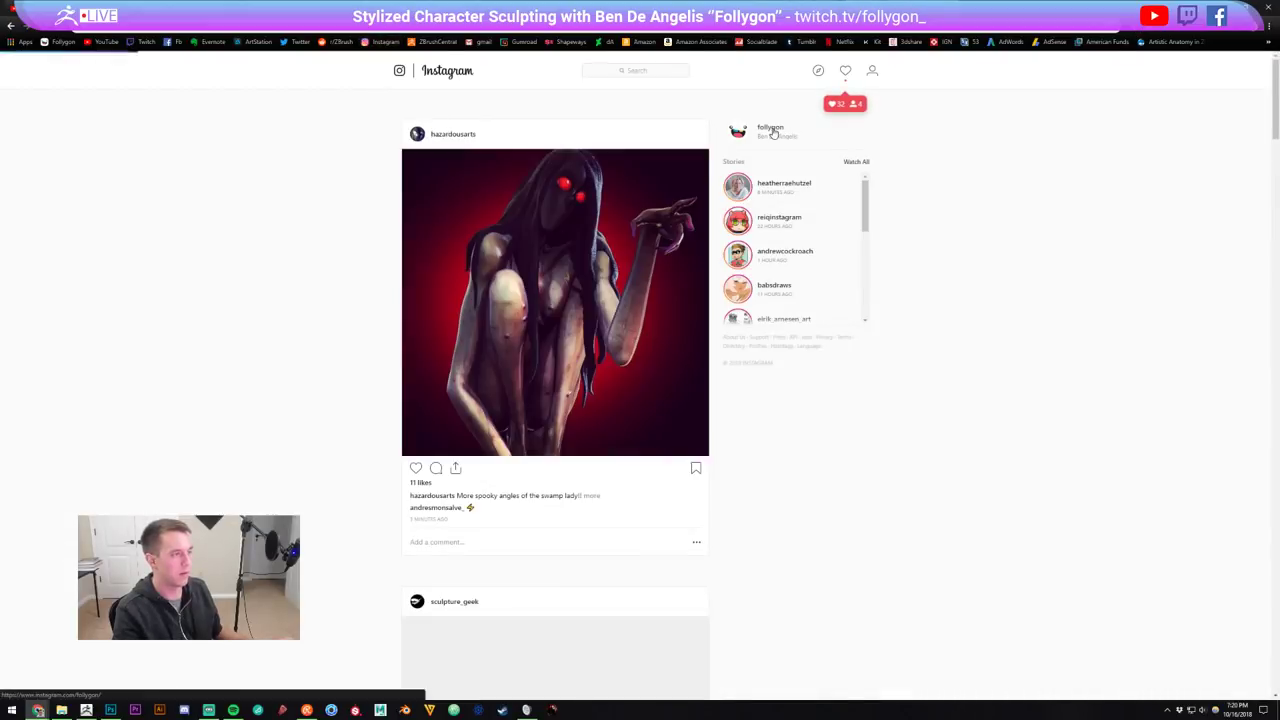
pyautogui.click(768, 127)
# Find the Pikachu and Totoro fusion time-lapse post in the profile's older posts, view it and close it
pyautogui.scroll(-5, 910, 215)
pyautogui.scroll(-15, 924, 227)
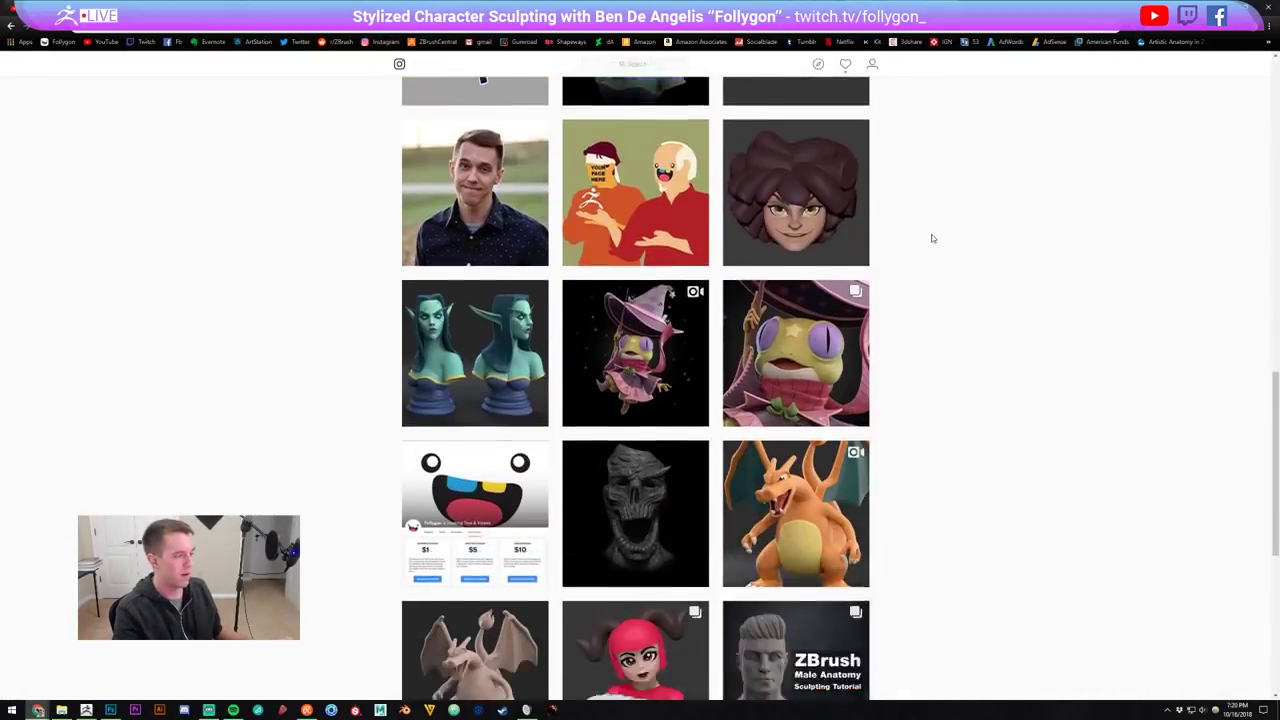
pyautogui.scroll(2, 942, 256)
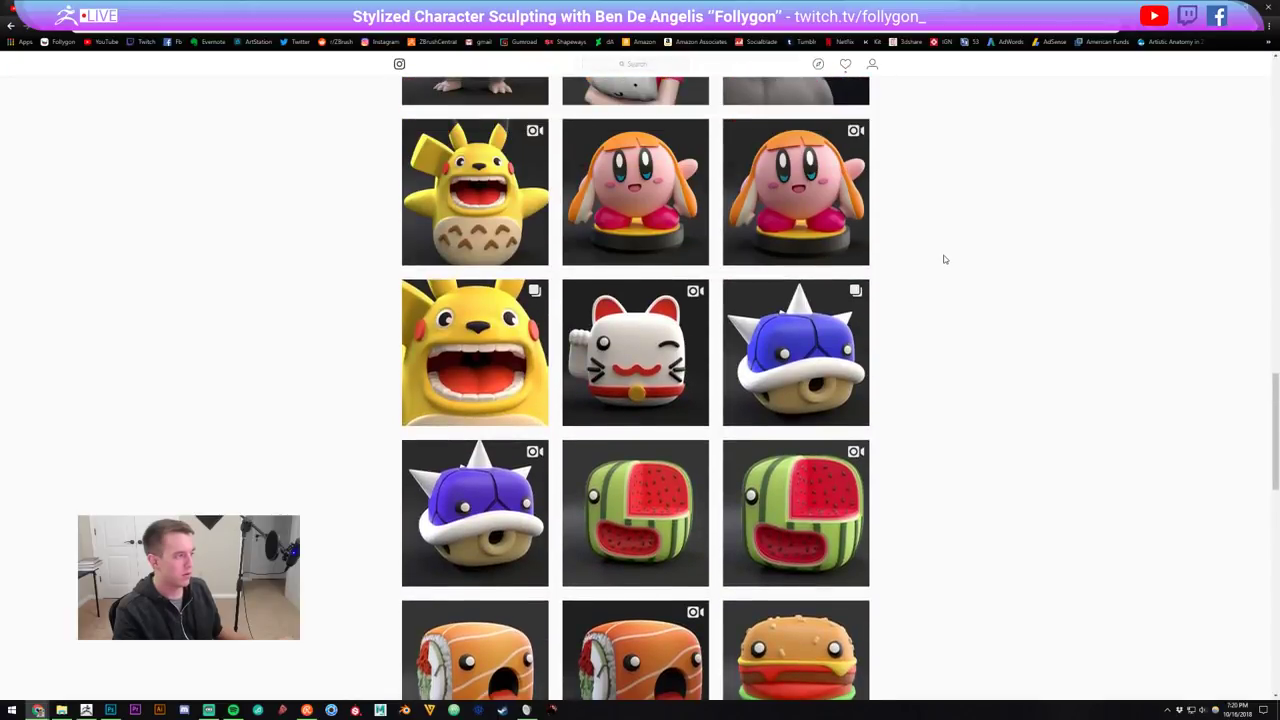
pyautogui.scroll(-3, 947, 264)
pyautogui.scroll(6, 949, 269)
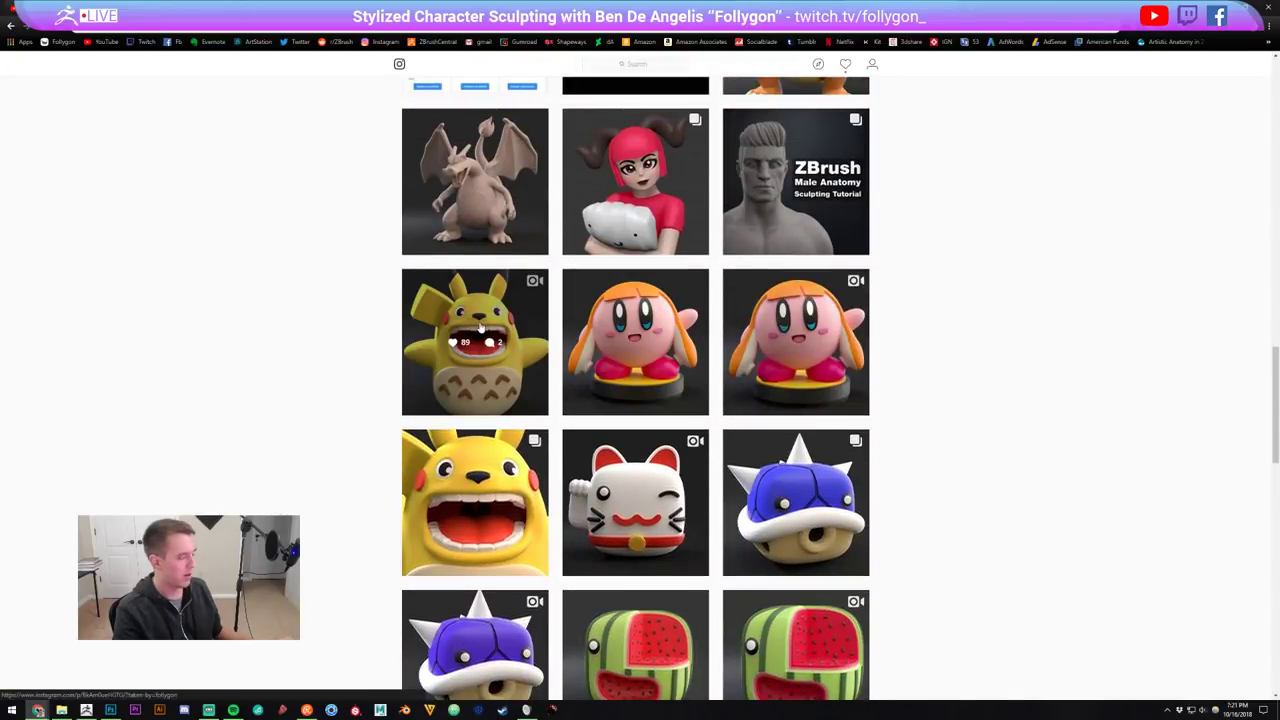
pyautogui.click(481, 327)
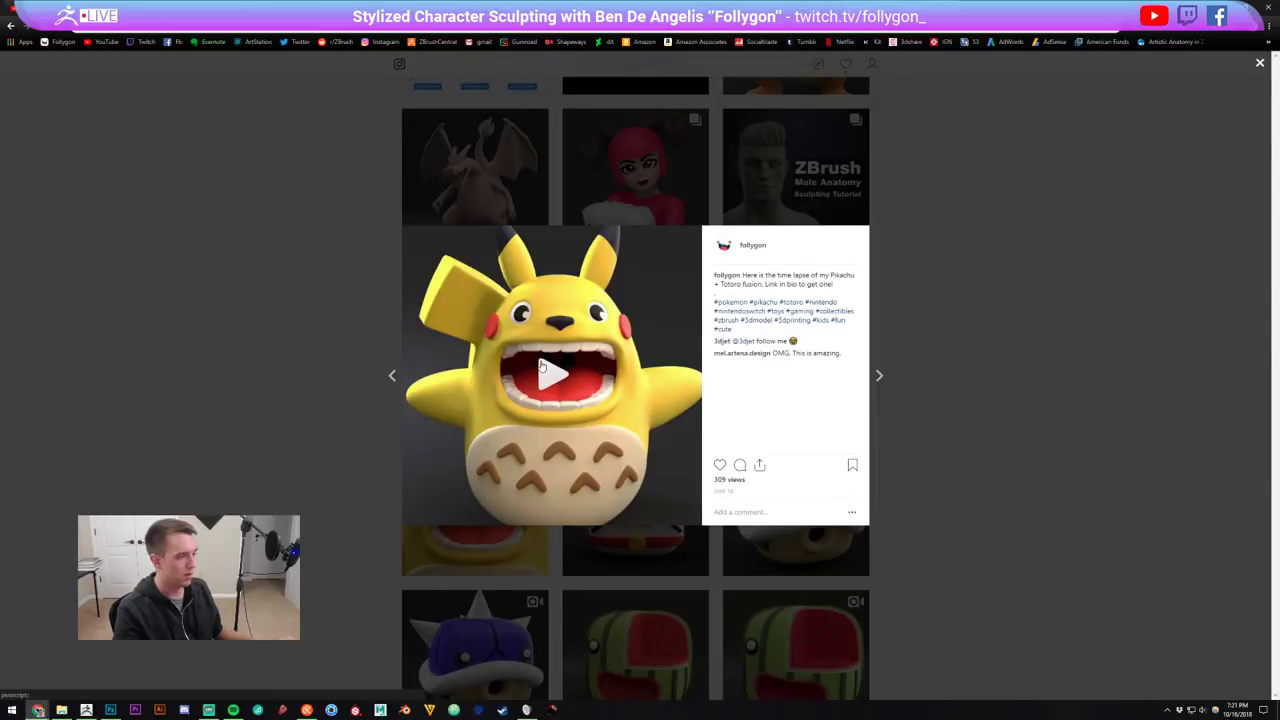
pyautogui.click(903, 343)
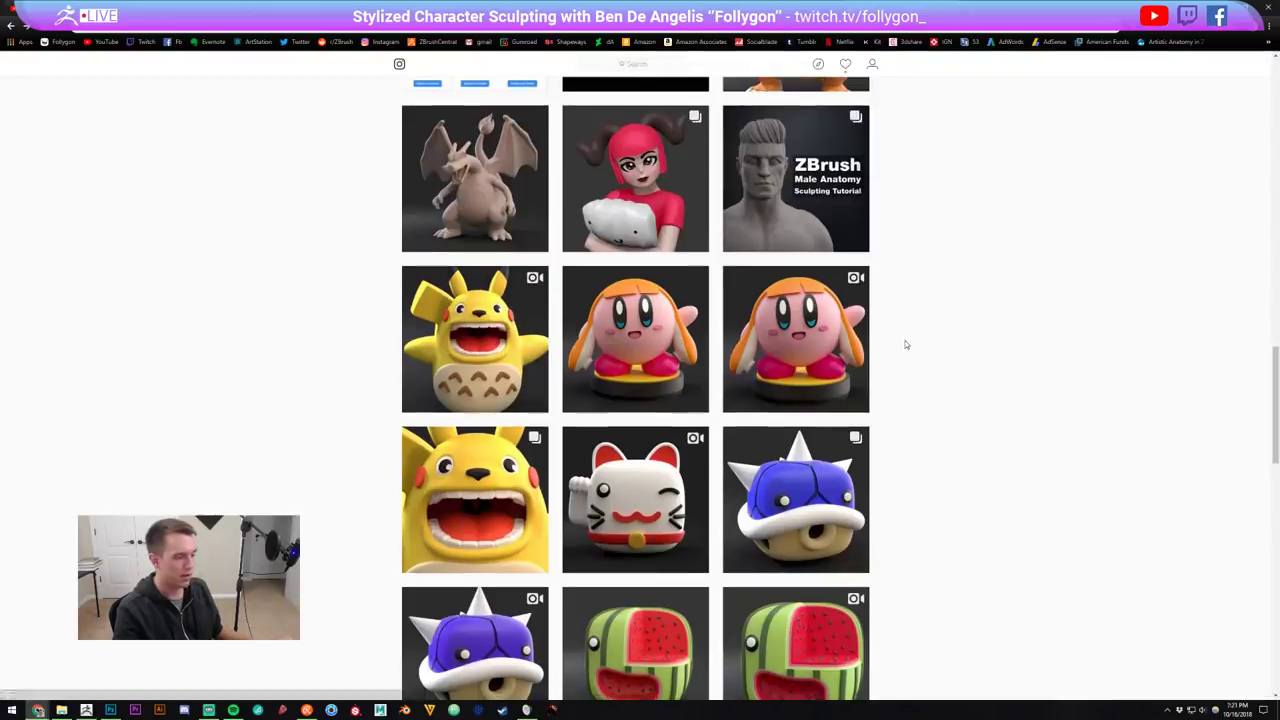
# Find the Chewpacca video post, watch its time lapse as an example and close it
pyautogui.scroll(-7, 910, 360)
pyautogui.scroll(-1, 911, 363)
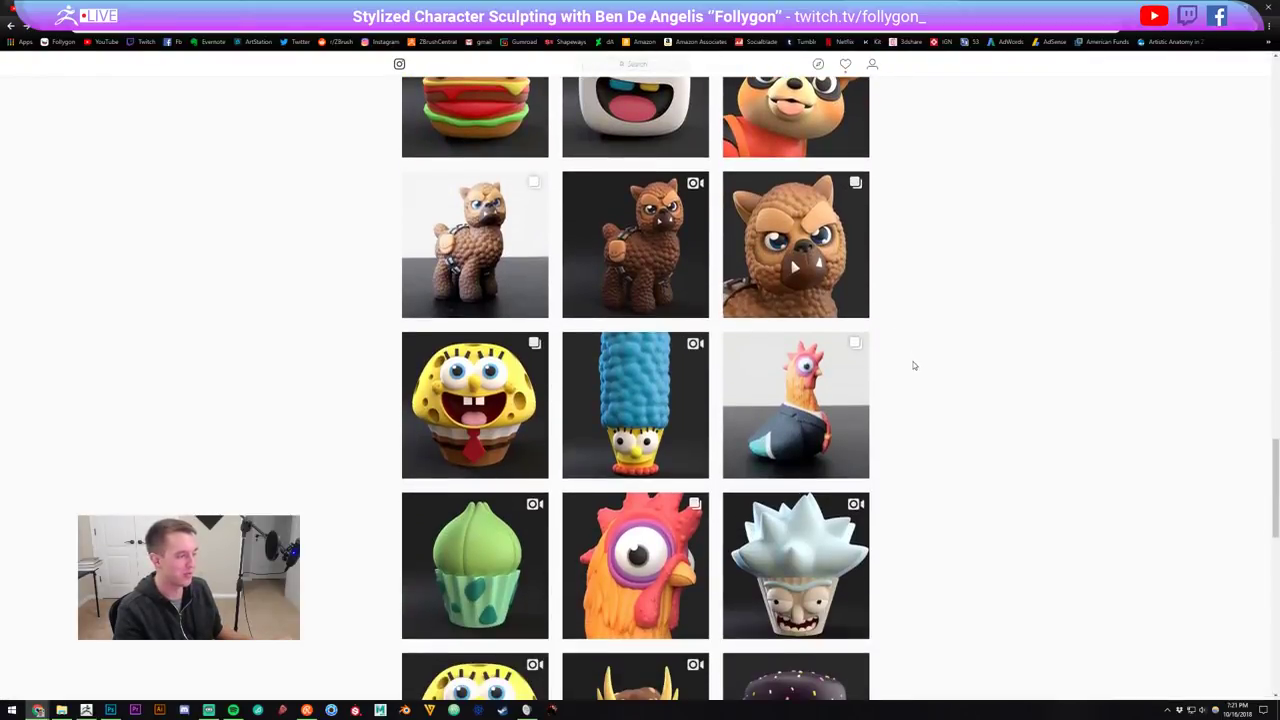
pyautogui.scroll(1, 911, 363)
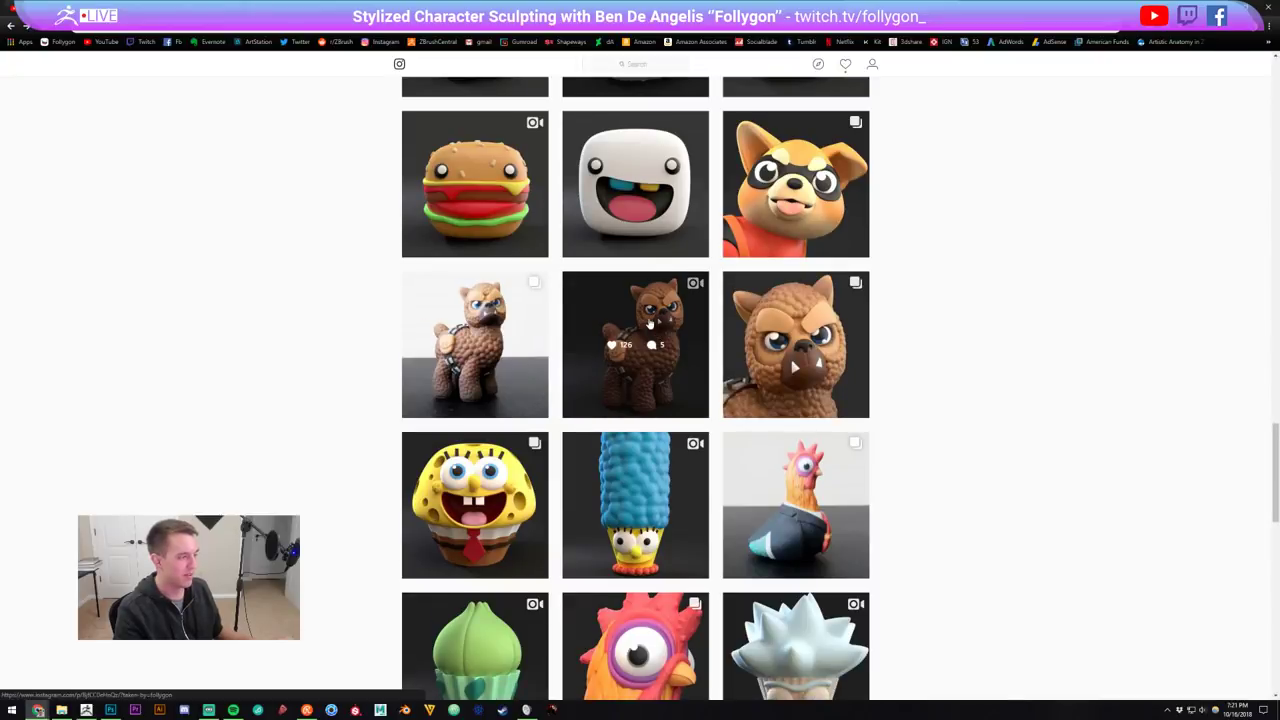
pyautogui.click(648, 325)
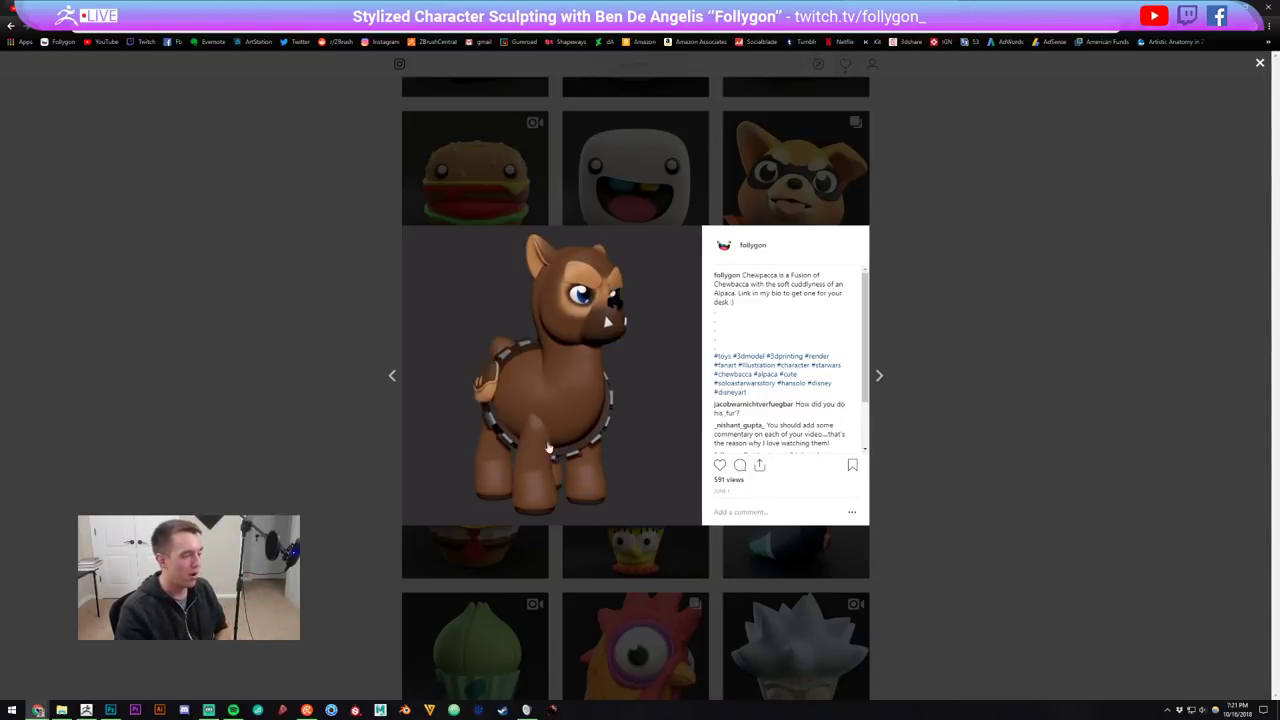
pyautogui.click(894, 266)
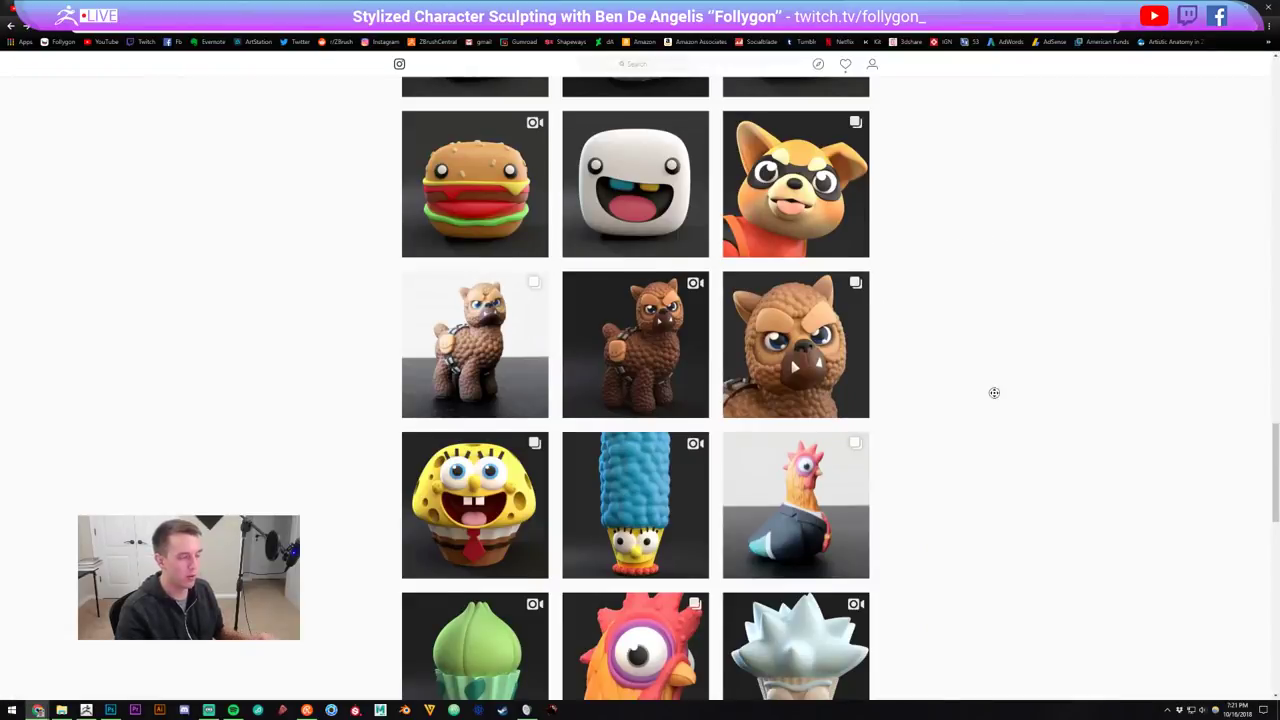
# Leave the Instagram posts and other browser pages and switch back to ZBrush
pyautogui.scroll(-5, 994, 391)
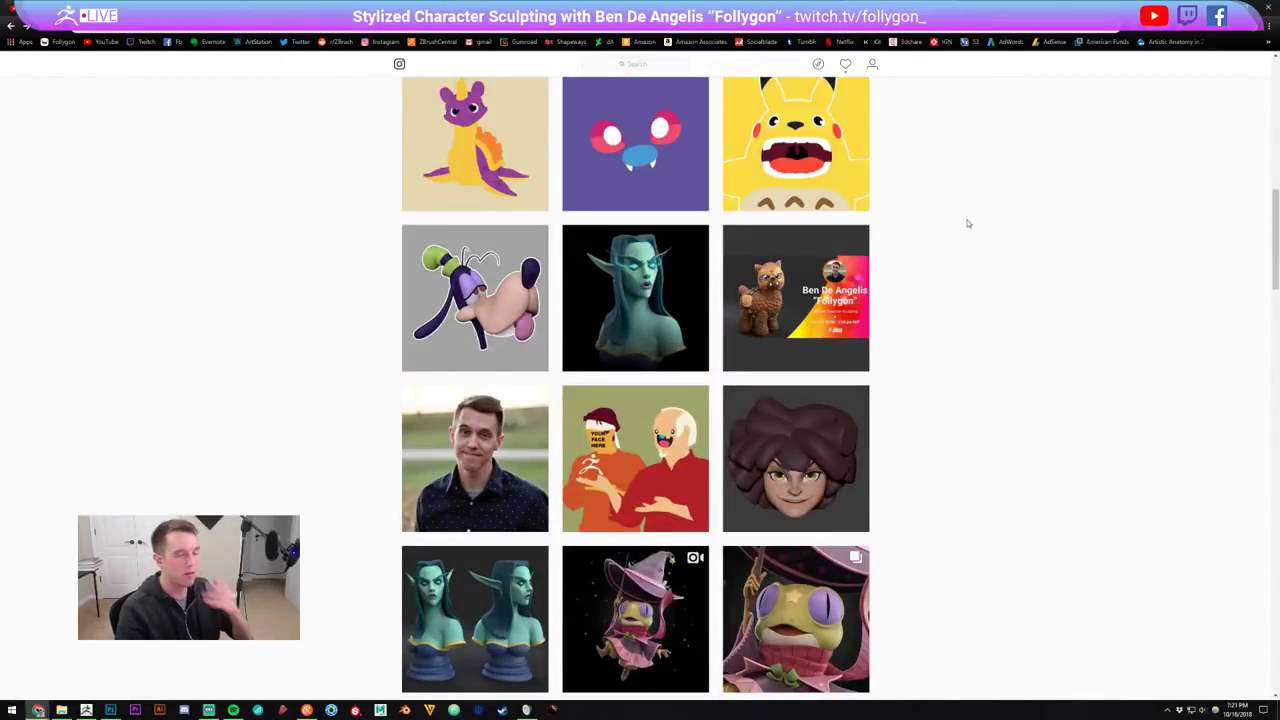
pyautogui.click(570, 10)
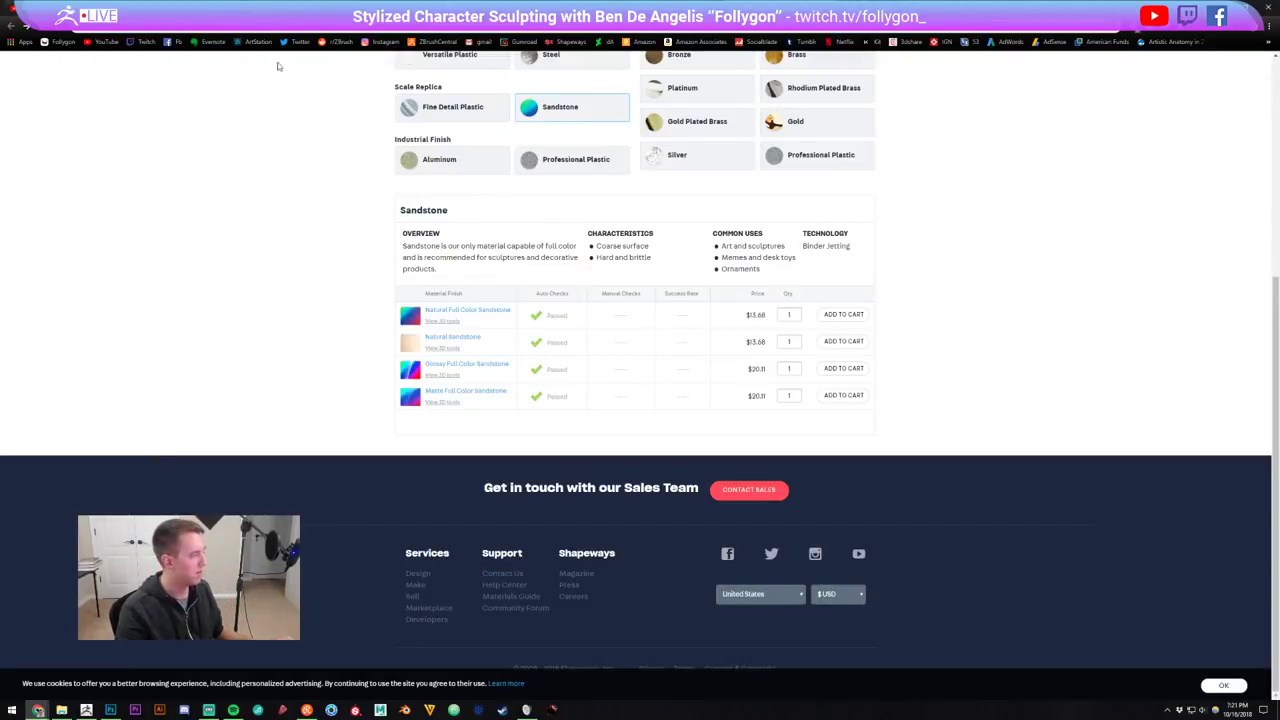
pyautogui.click(275, 10)
pyautogui.click(66, 711)
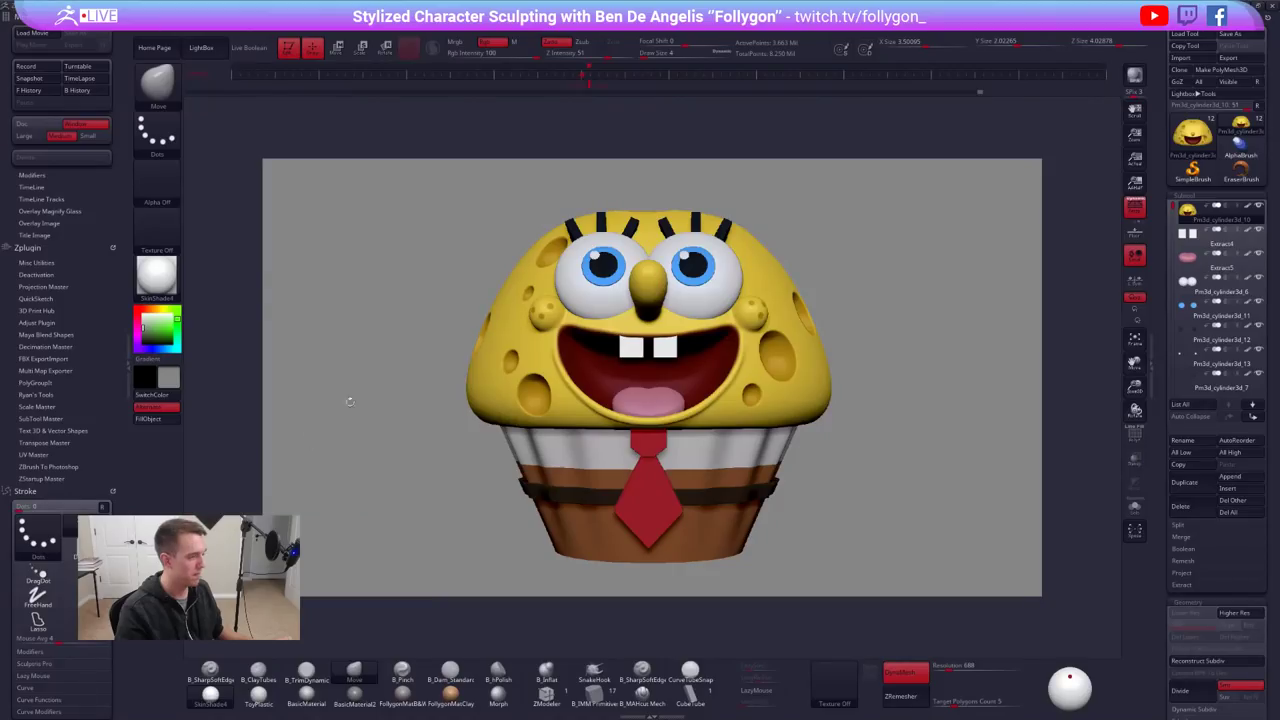
# Lower the movie's overlay image opacity to its minimum, review the title image settings and collapse both sections
pyautogui.click(40, 223)
pyautogui.click(36, 275)
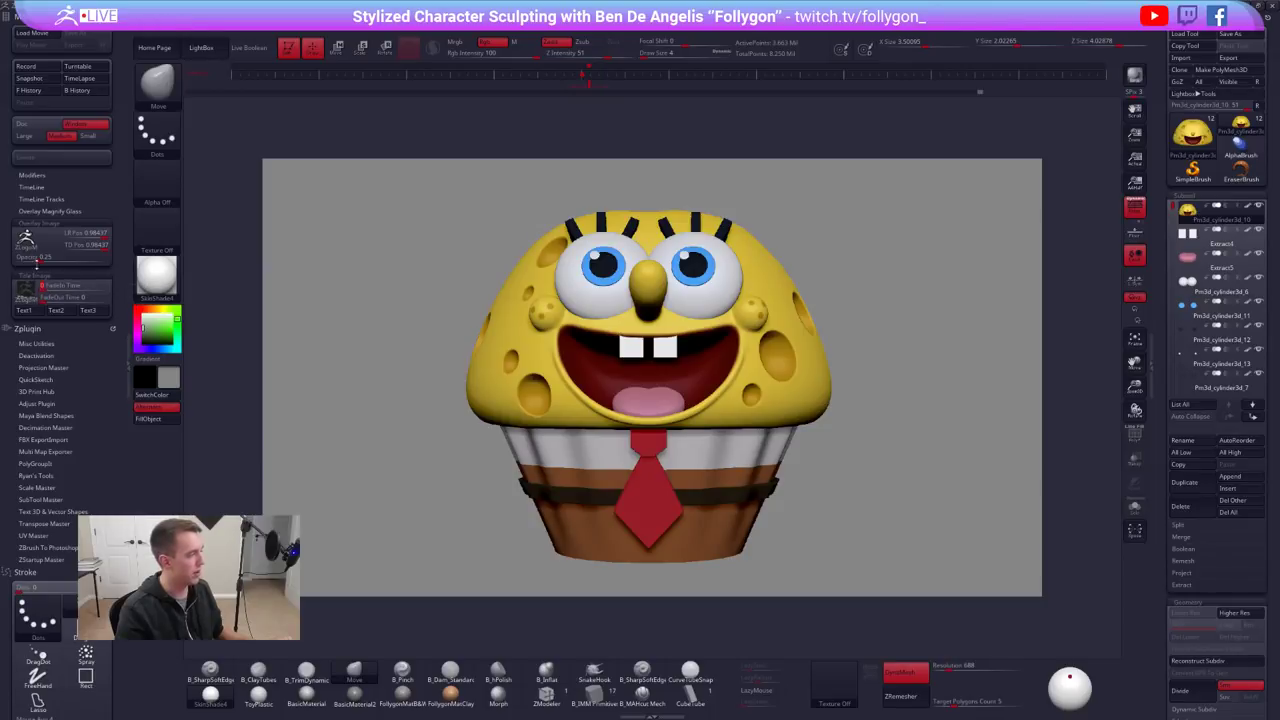
pyautogui.moveTo(34, 259); pyautogui.dragTo(14, 259)
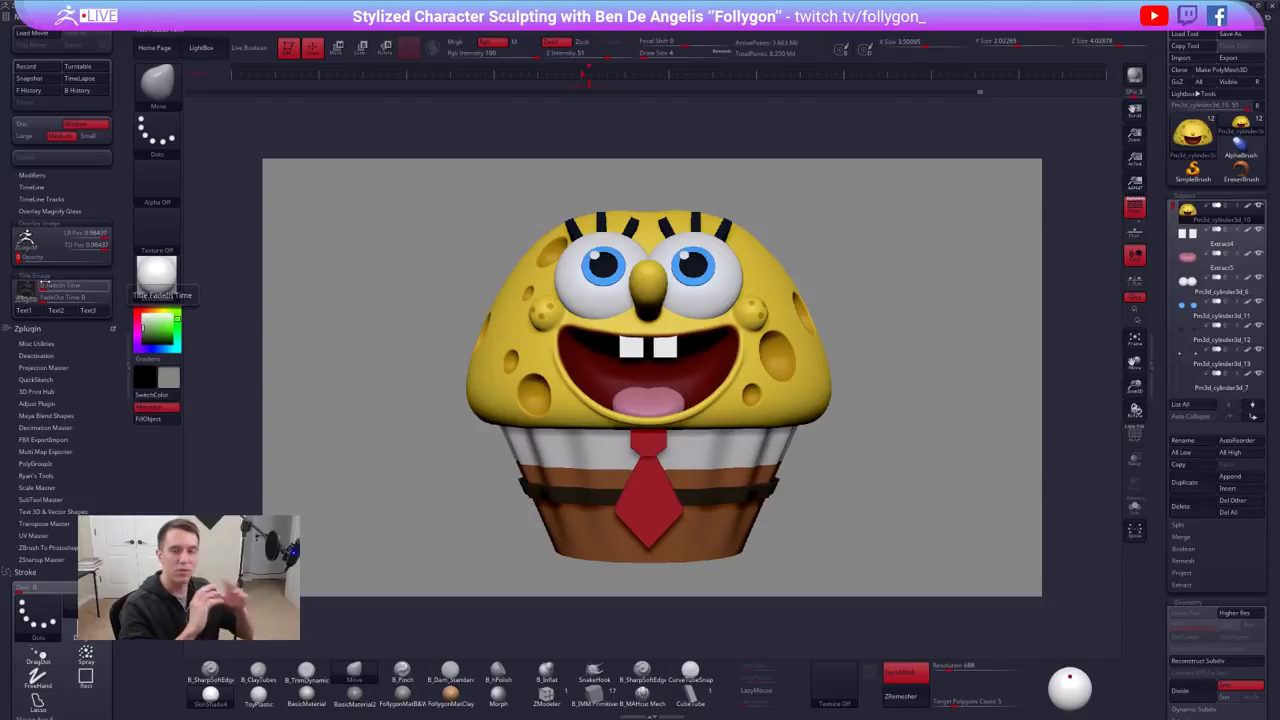
pyautogui.click(40, 275)
pyautogui.click(40, 222)
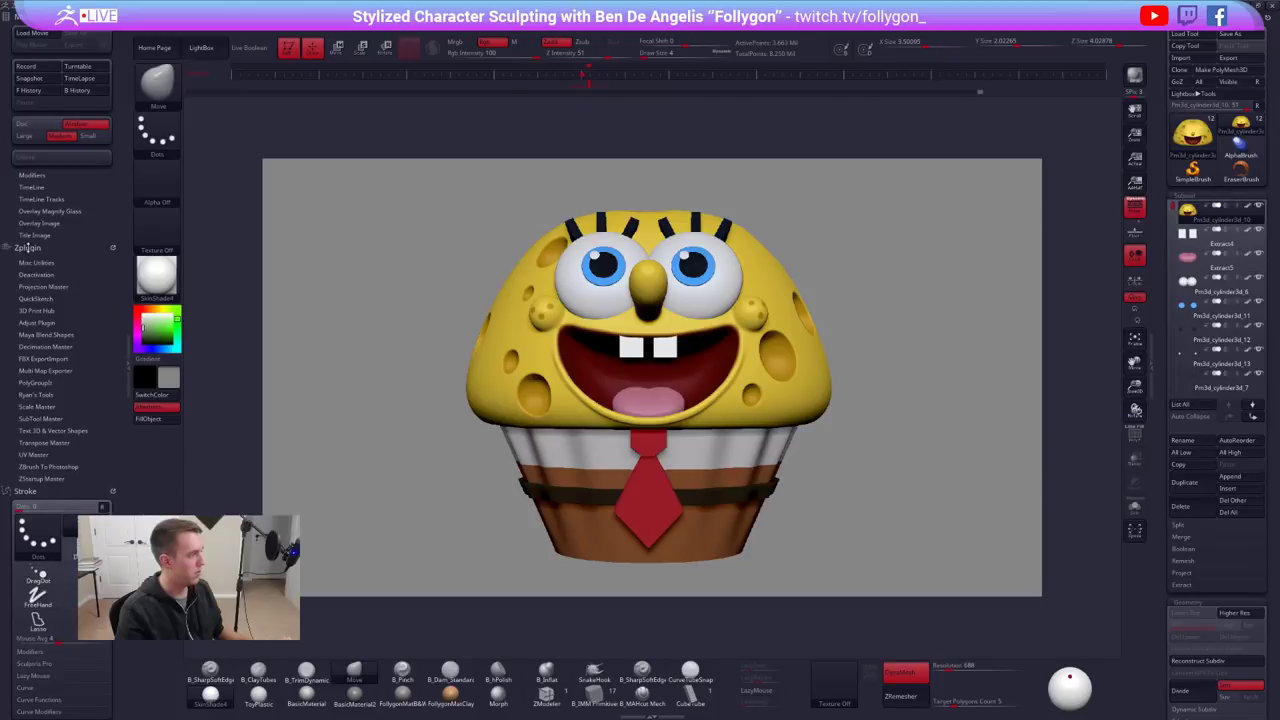
# In the movie modifiers, set SpinFrames to 1 and Spin Cycles, HPosition, HSize and HOrientation to 0
pyautogui.click(33, 175)
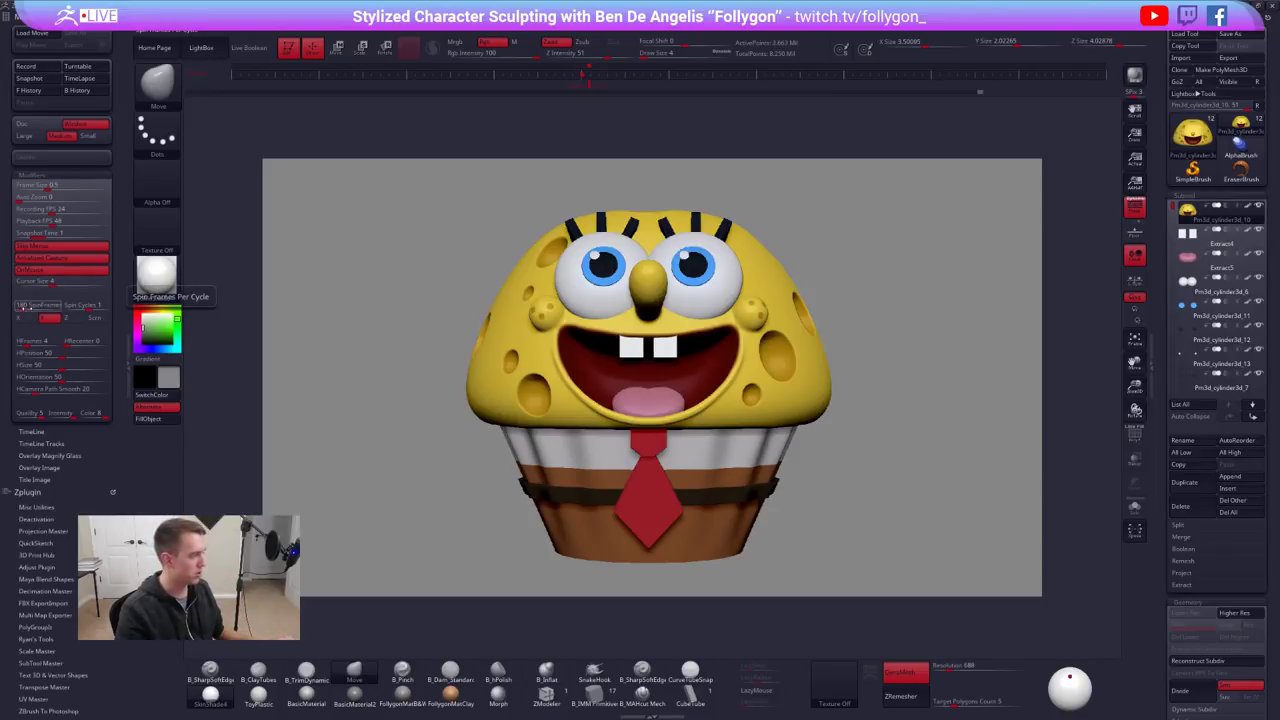
pyautogui.moveTo(21, 306); pyautogui.dragTo(6, 306)
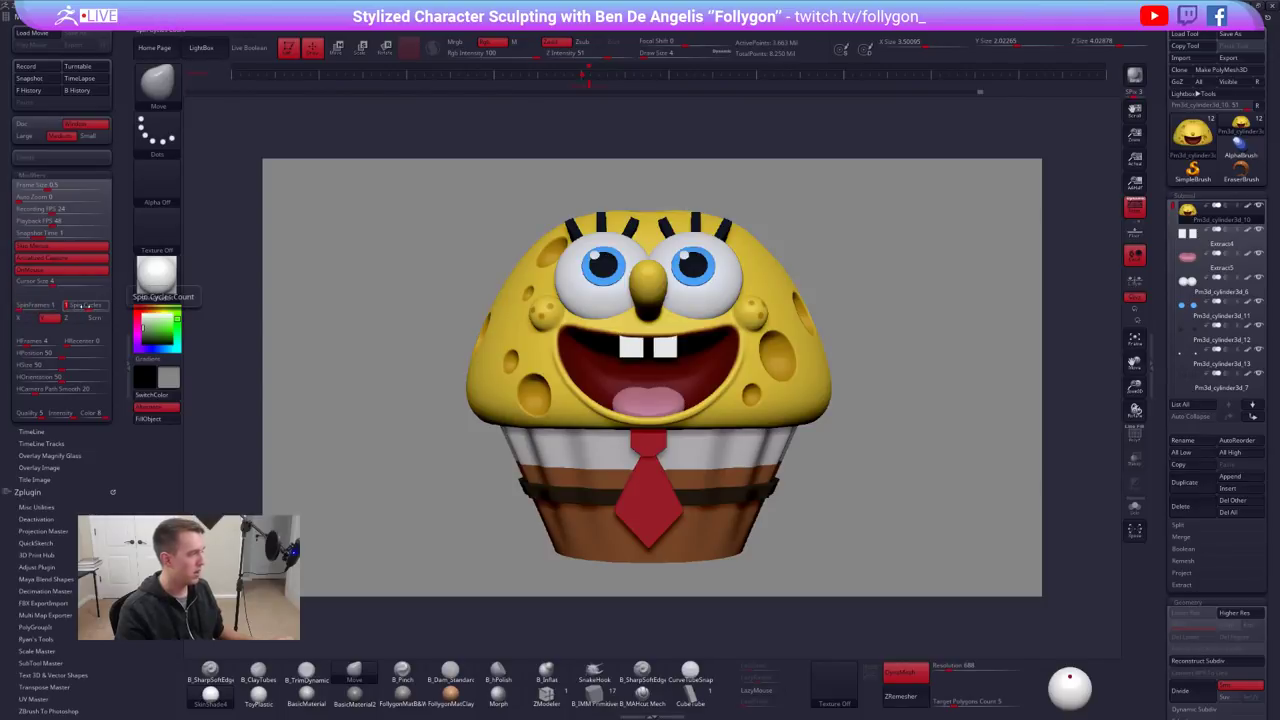
pyautogui.press('Tab')
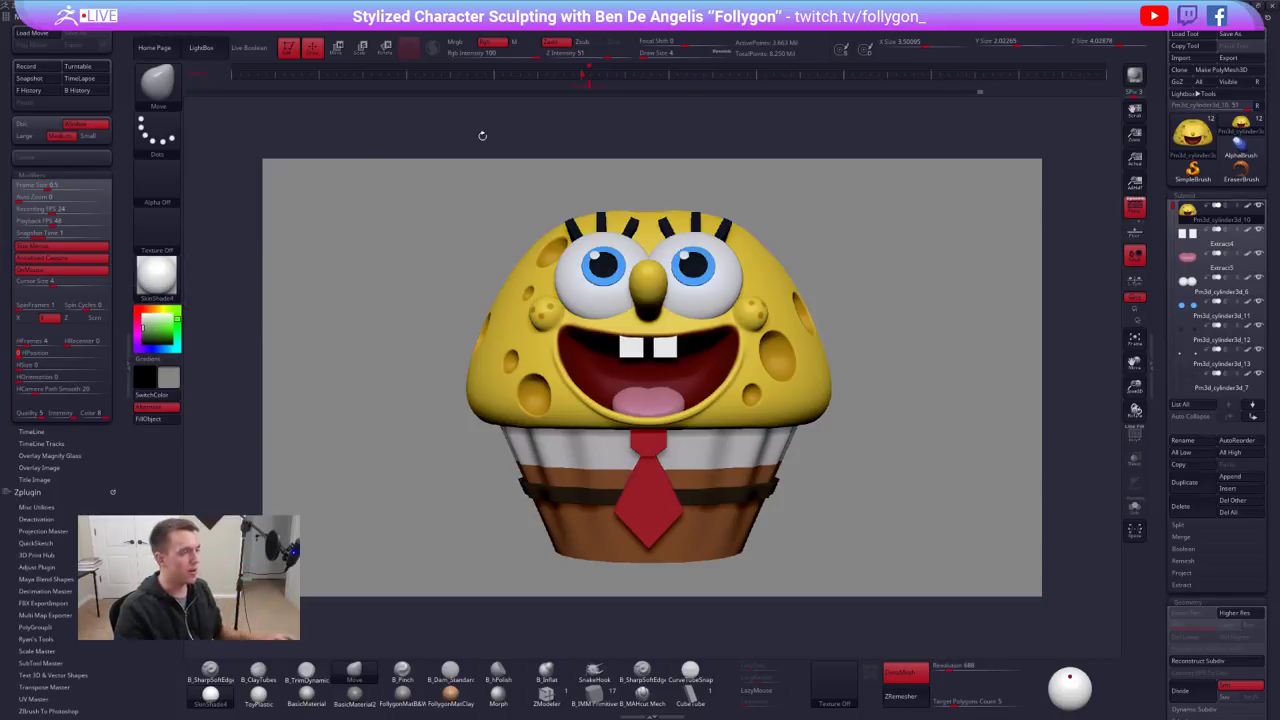
# Solo the yellow head subtool and rewind its undo history to the earliest stage
pyautogui.hotkey('alt', 's')
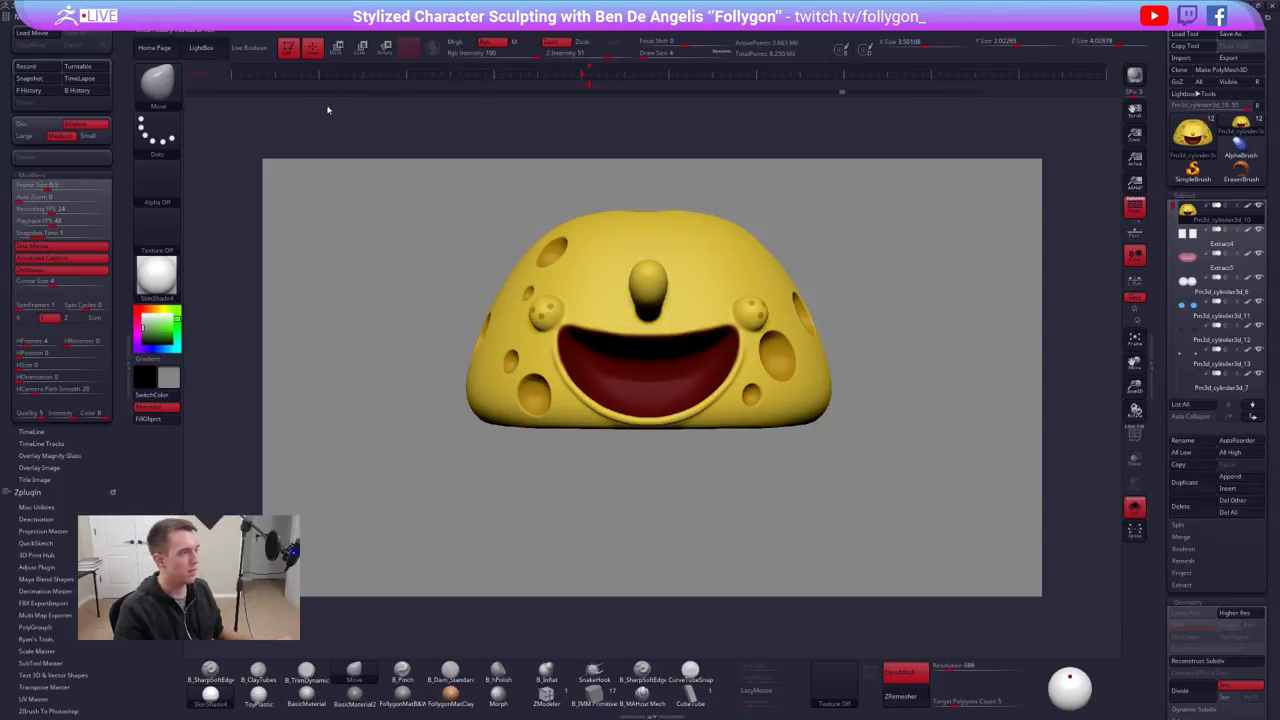
pyautogui.moveTo(290, 92); pyautogui.dragTo(144, 107)
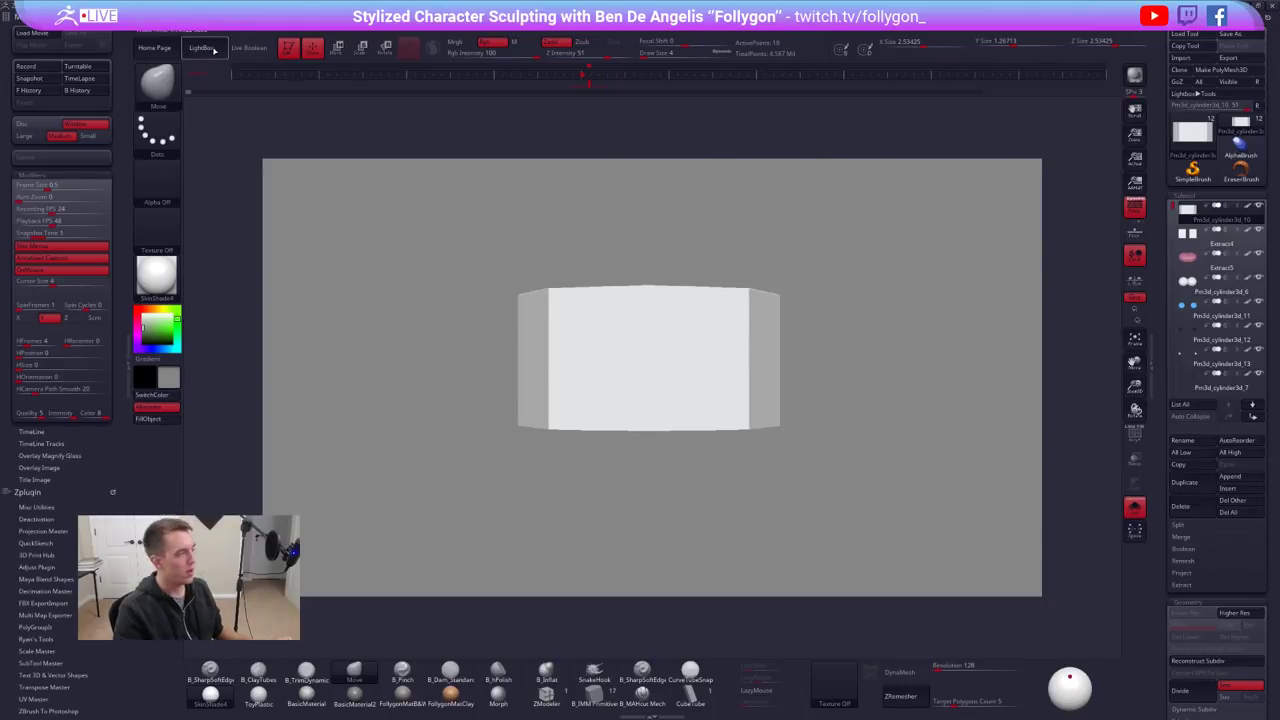
pyautogui.moveTo(193, 93)
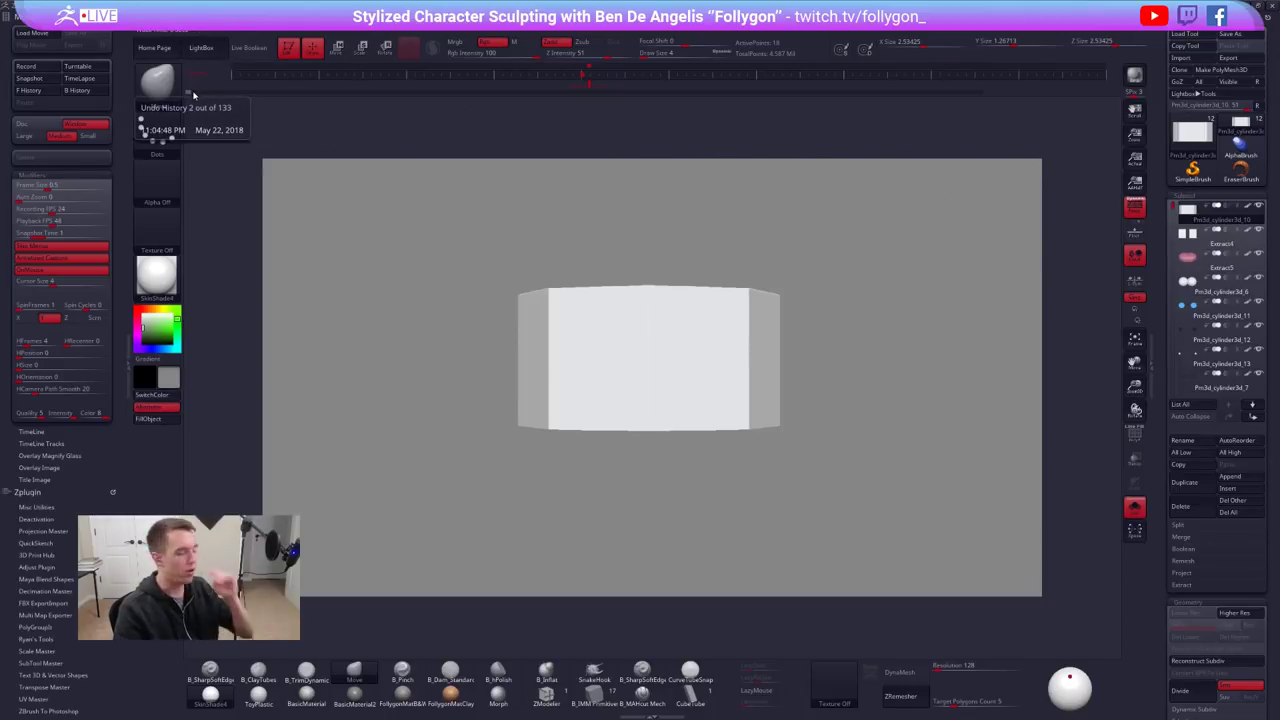
# Set the movie capture to Doc at Large size, record the head's full history and return it to its latest state
pyautogui.click(30, 134)
pyautogui.click(30, 123)
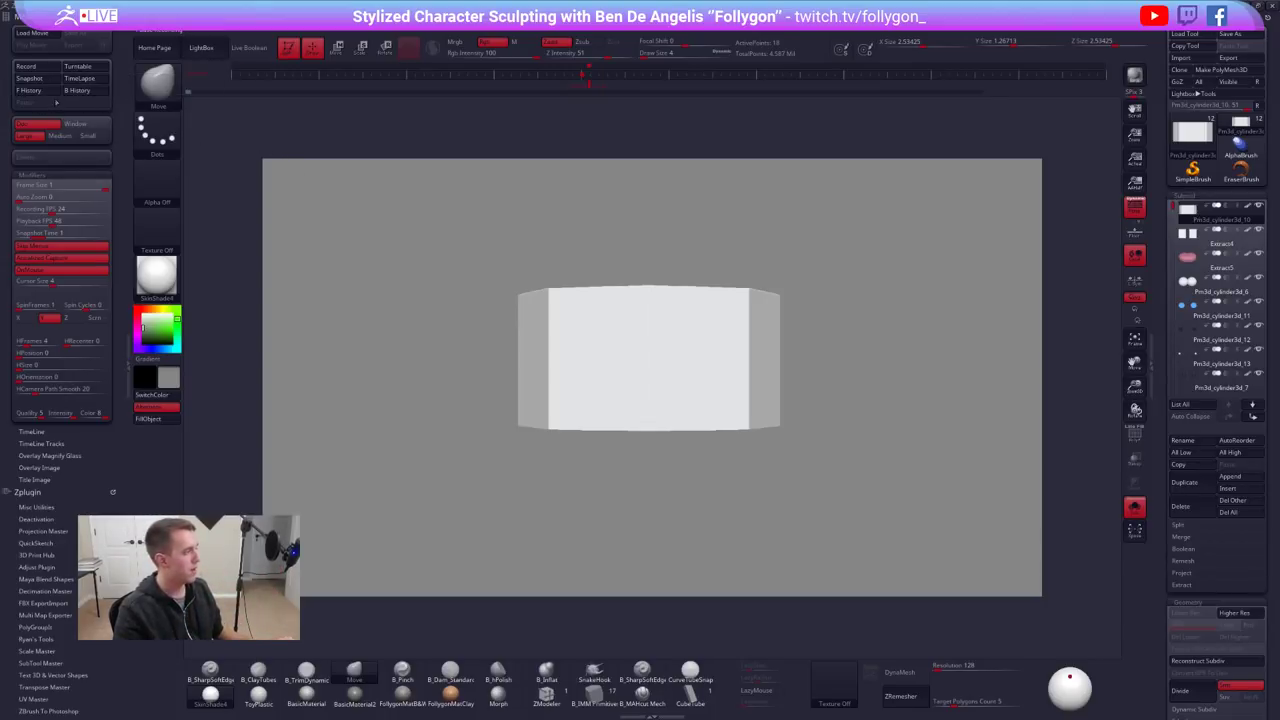
pyautogui.click(57, 91)
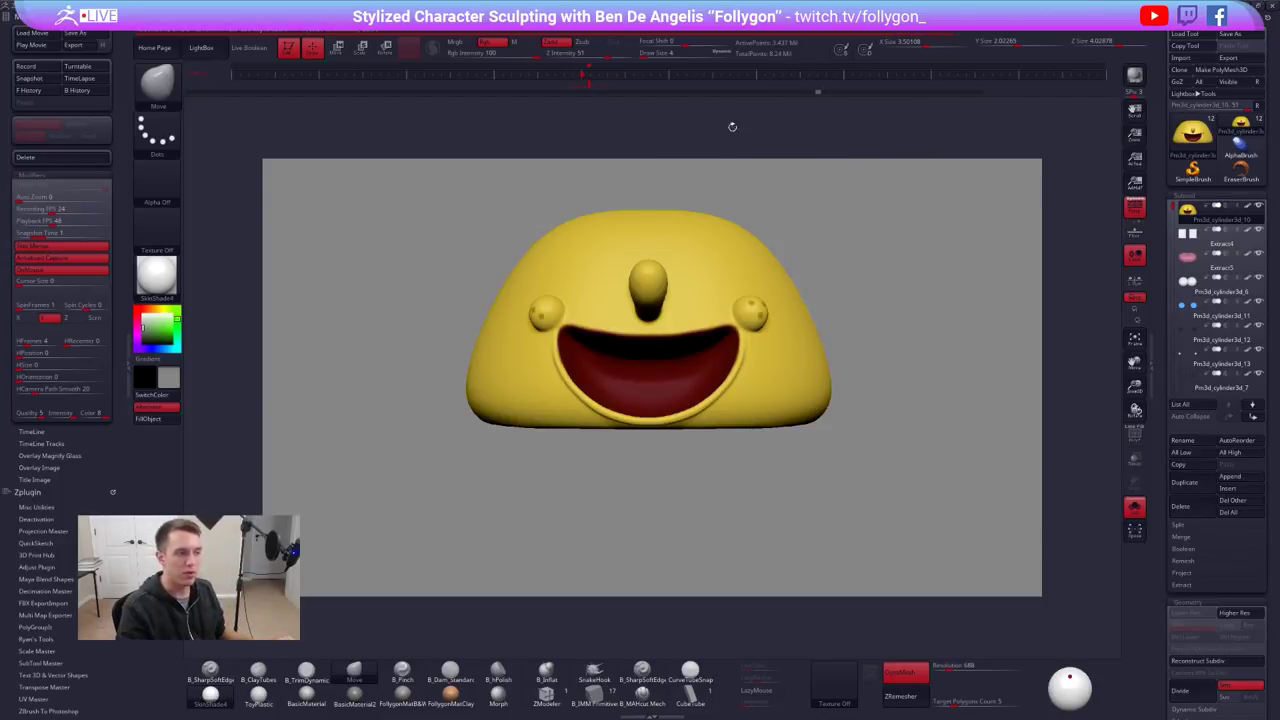
pyautogui.hotkey('ctrl', 'shift', 'z')
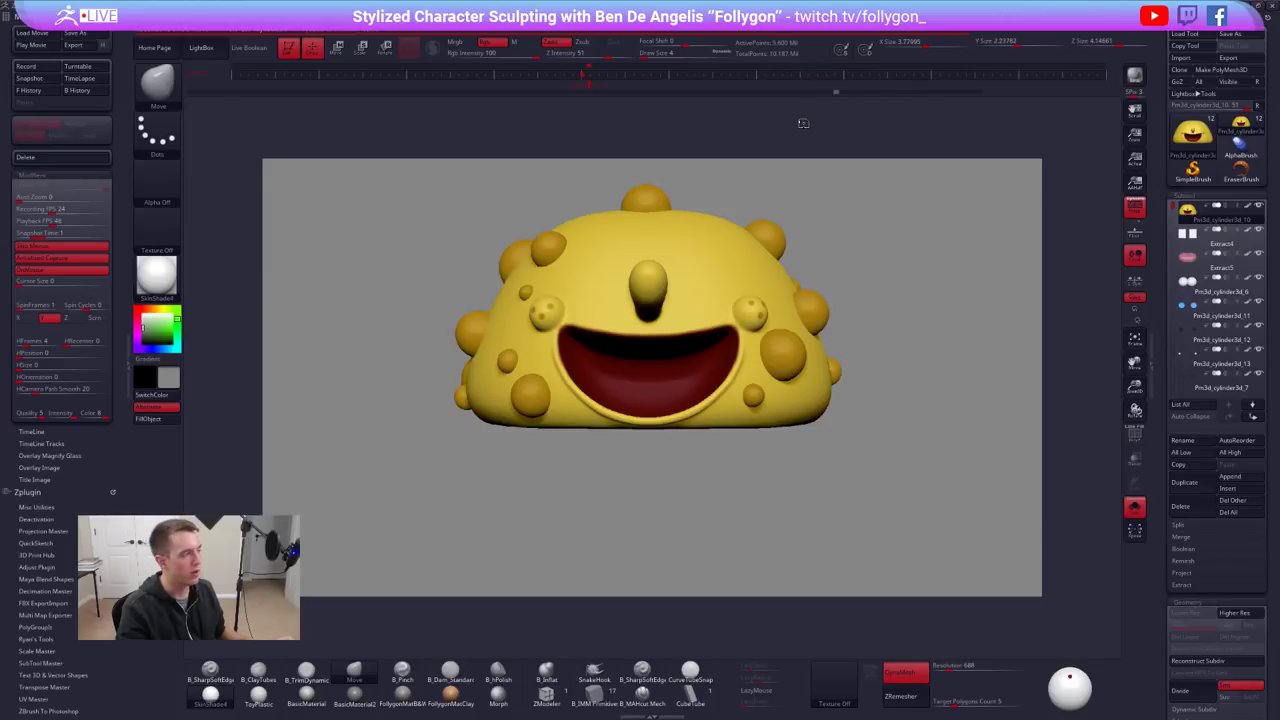
pyautogui.hotkey('ctrl', 'z')
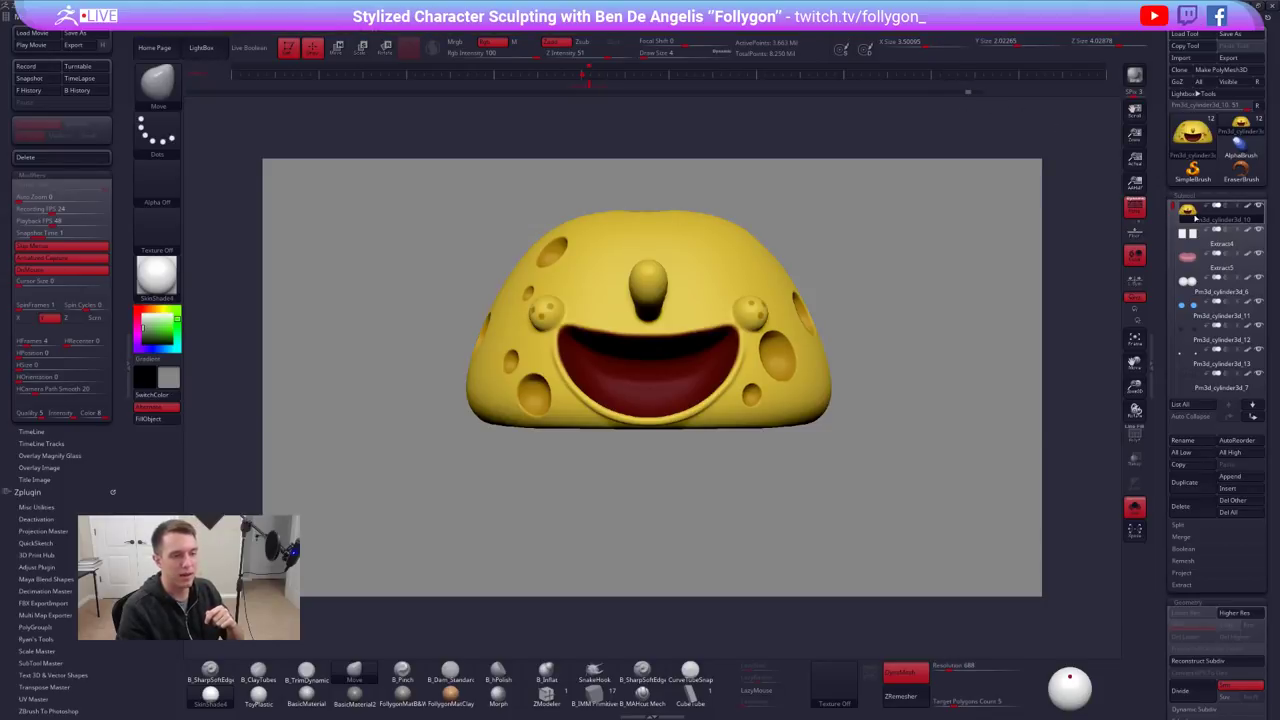
# Check the teeth subtool, select the eyeballs, rewind their undo history to the start and record their full history
pyautogui.moveTo(1193, 218)
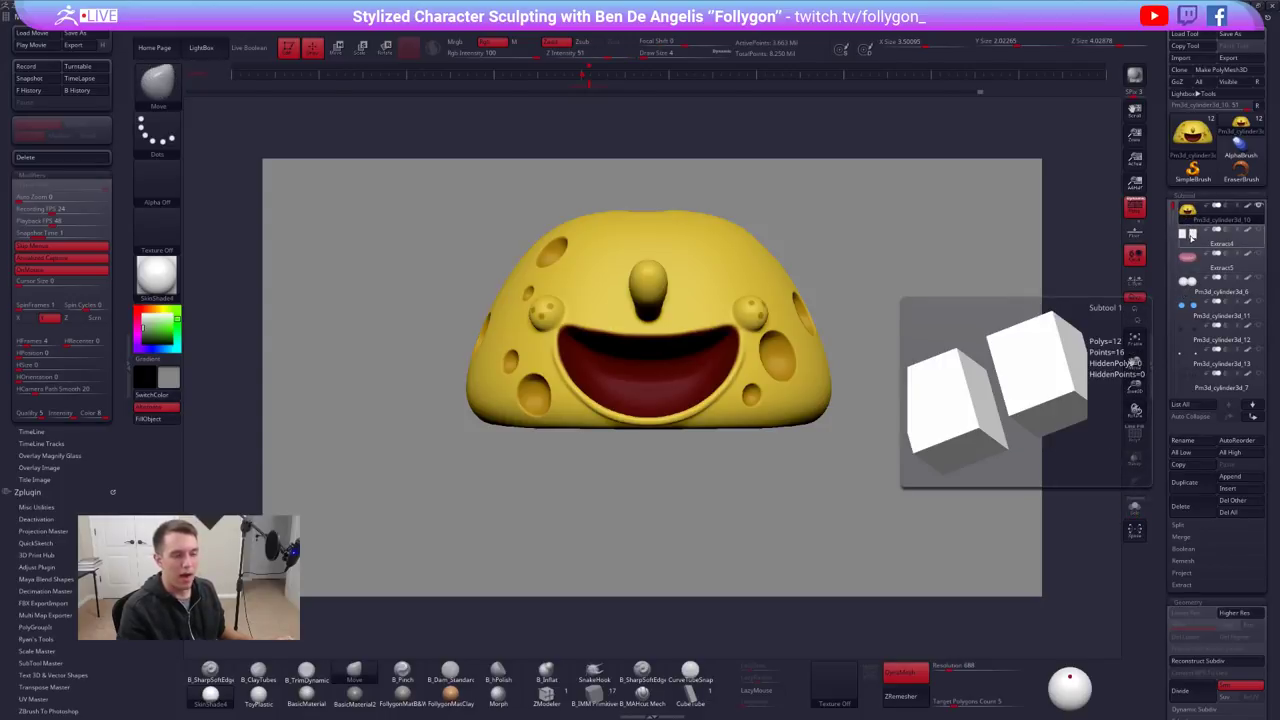
pyautogui.click(1192, 239)
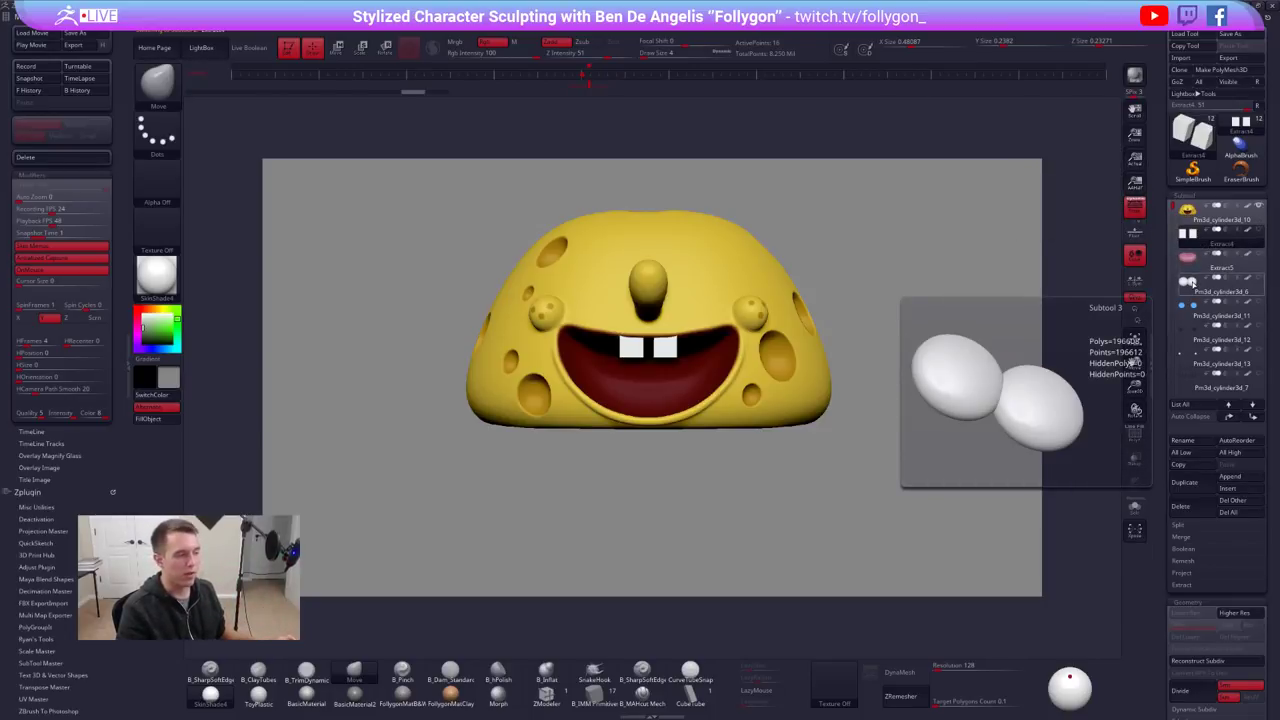
pyautogui.click(1191, 284)
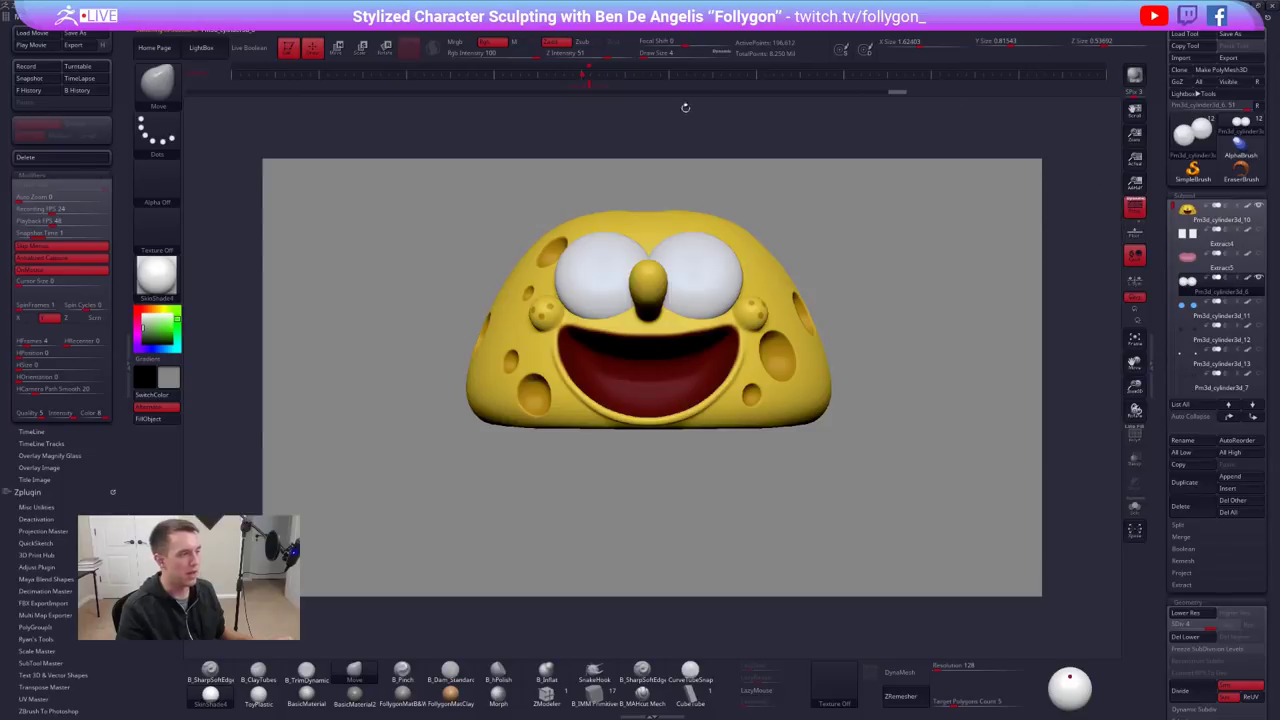
pyautogui.moveTo(896, 93); pyautogui.dragTo(172, 102)
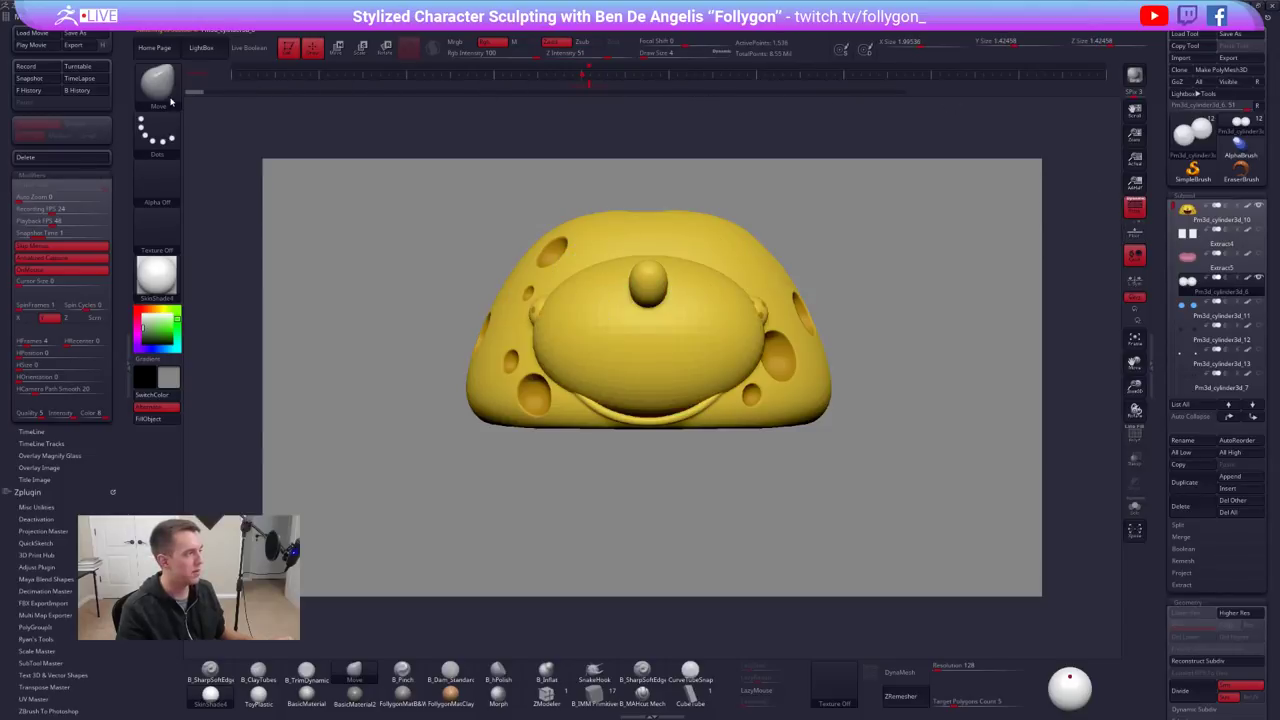
pyautogui.click(33, 91)
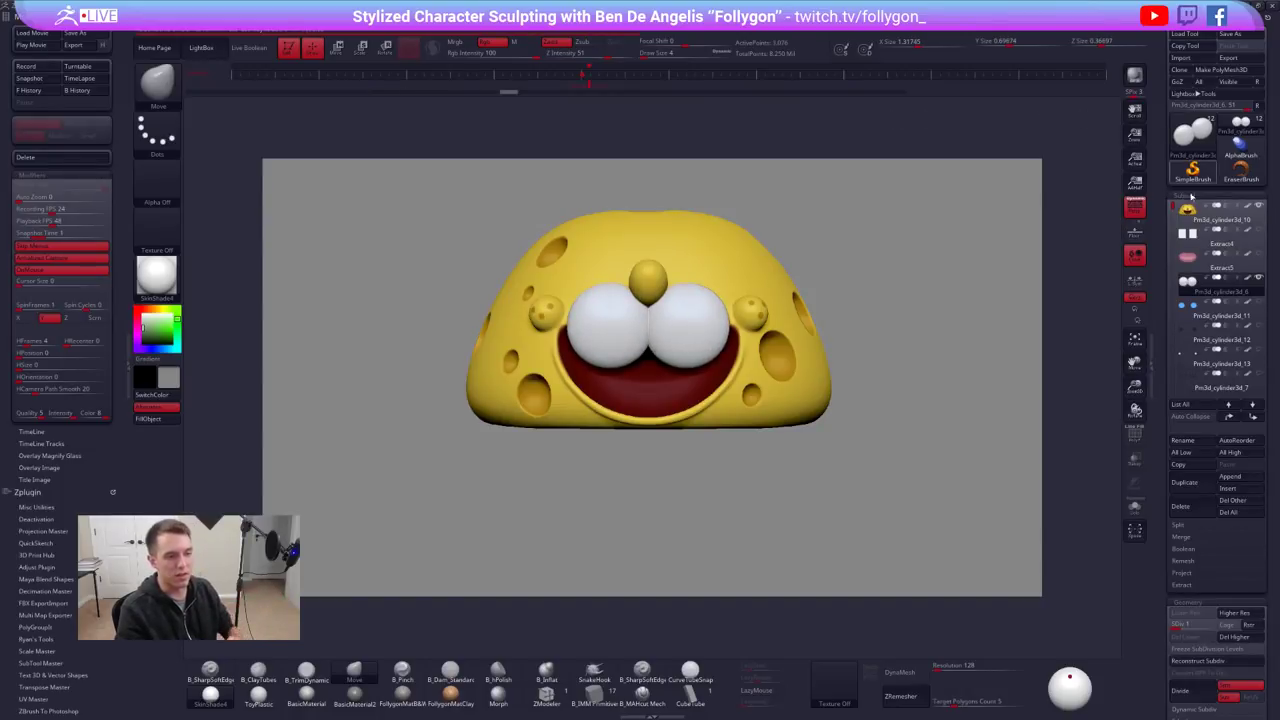
pyautogui.moveTo(1187, 212)
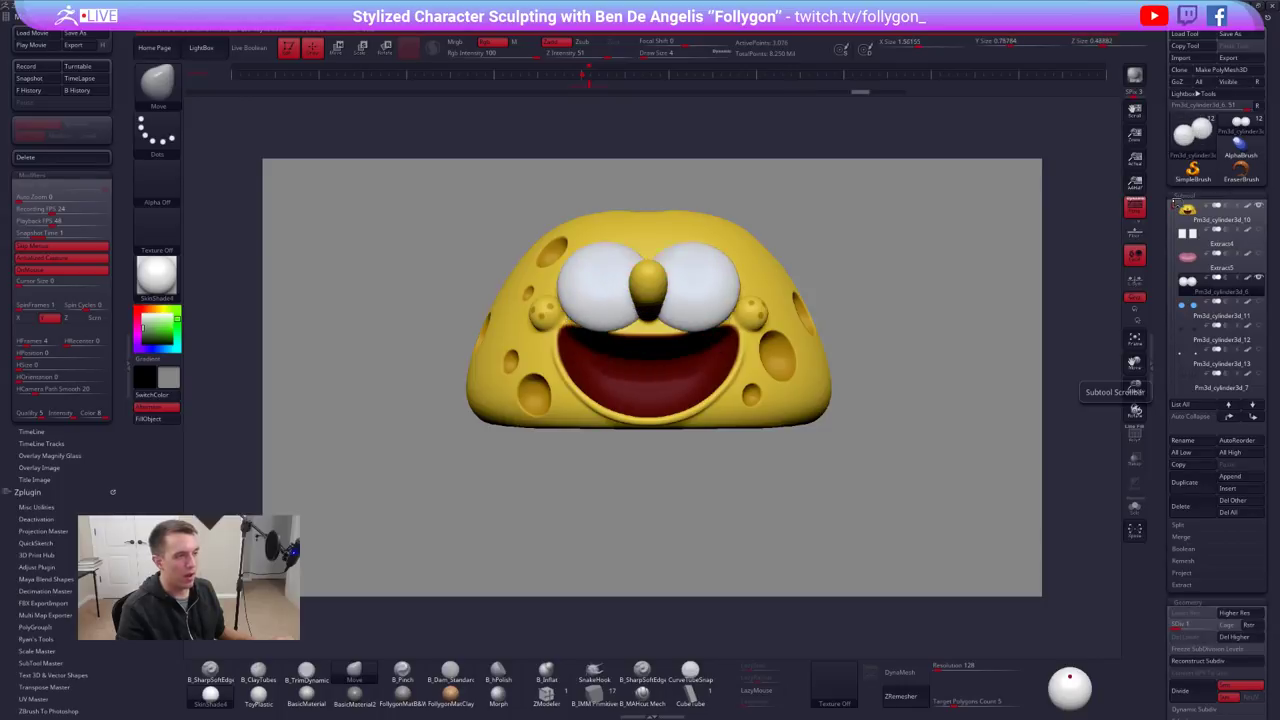
pyautogui.moveTo(1184, 281)
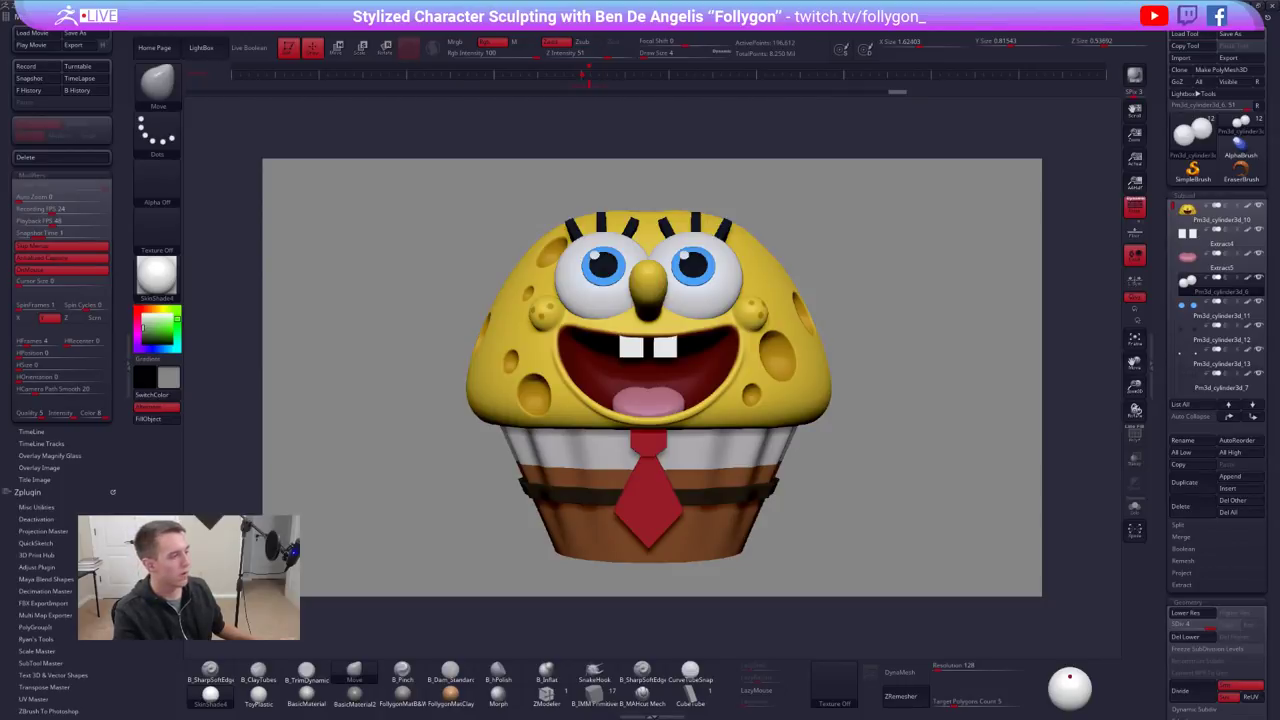
# Switch to the video player, watch the start of timelapse.mpg, pause it and return to ZBrush
pyautogui.hotkey('alt', 'Tab')
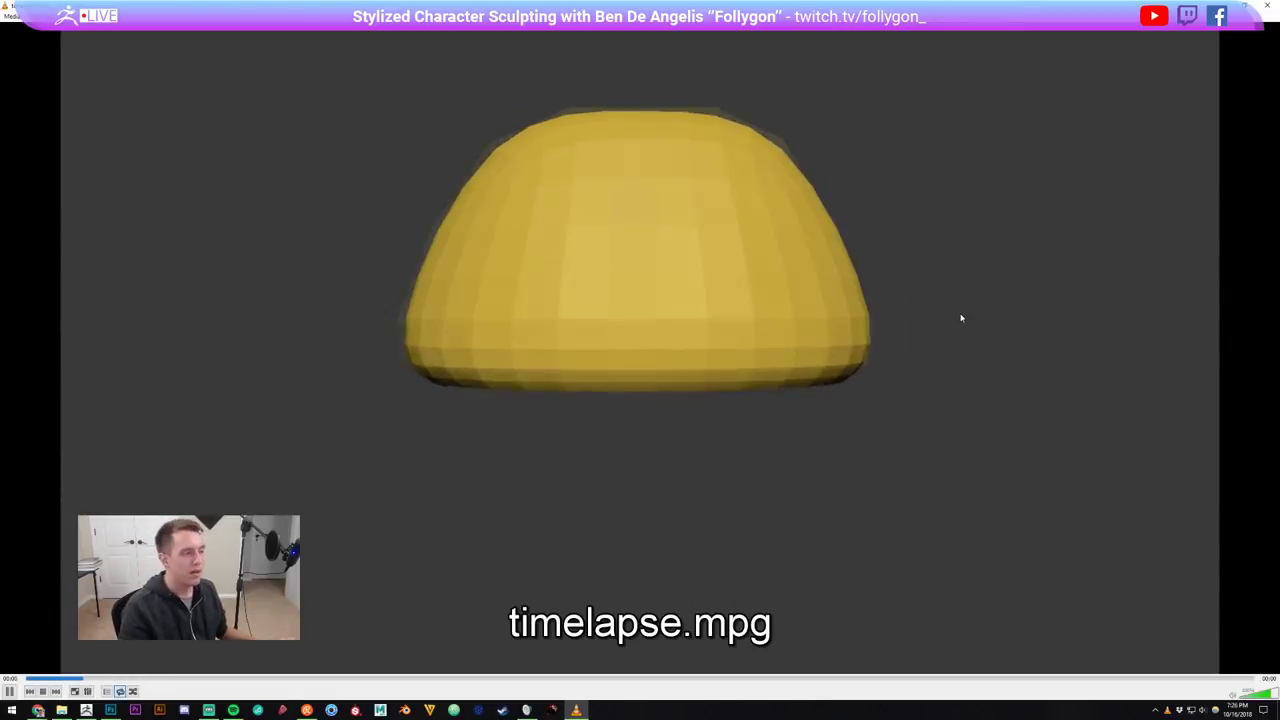
pyautogui.press('space')
pyautogui.hotkey('alt', 'Tab')
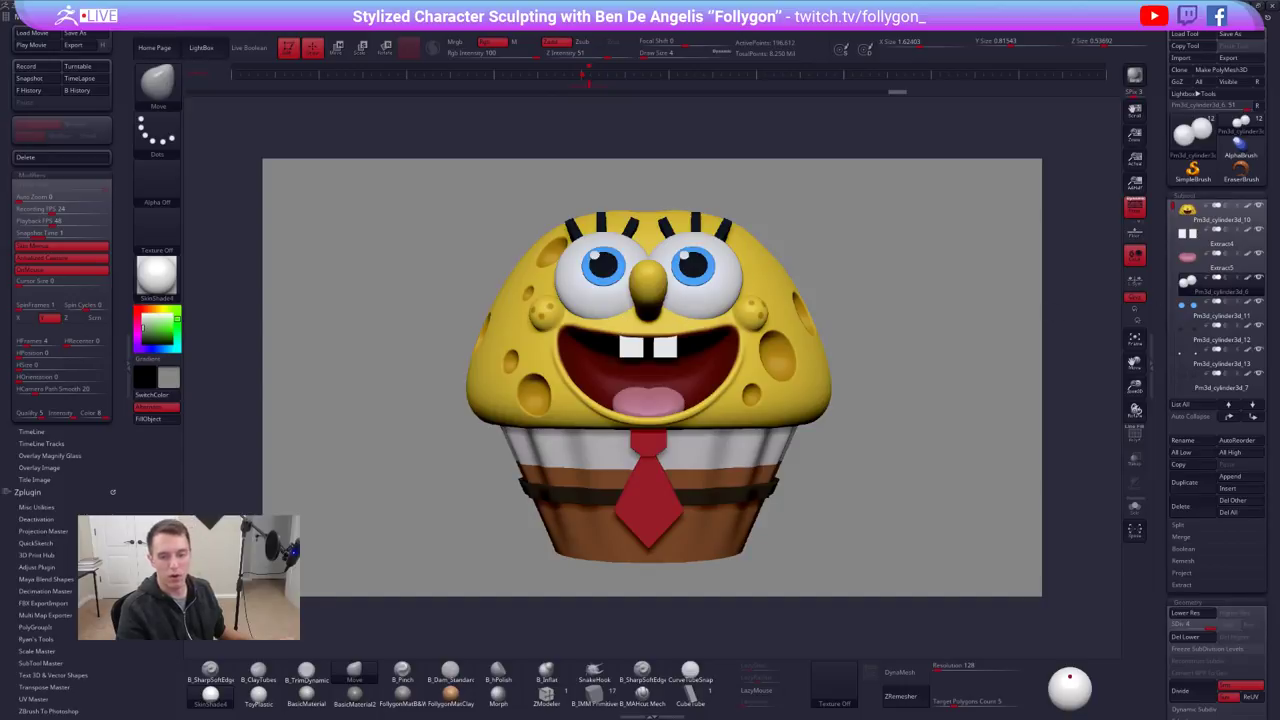
# Resume timelapse.mpg in the video player, skip ahead through the body and tie stages, and return to ZBrush
pyautogui.hotkey('alt', 'Tab')
pyautogui.press('space')
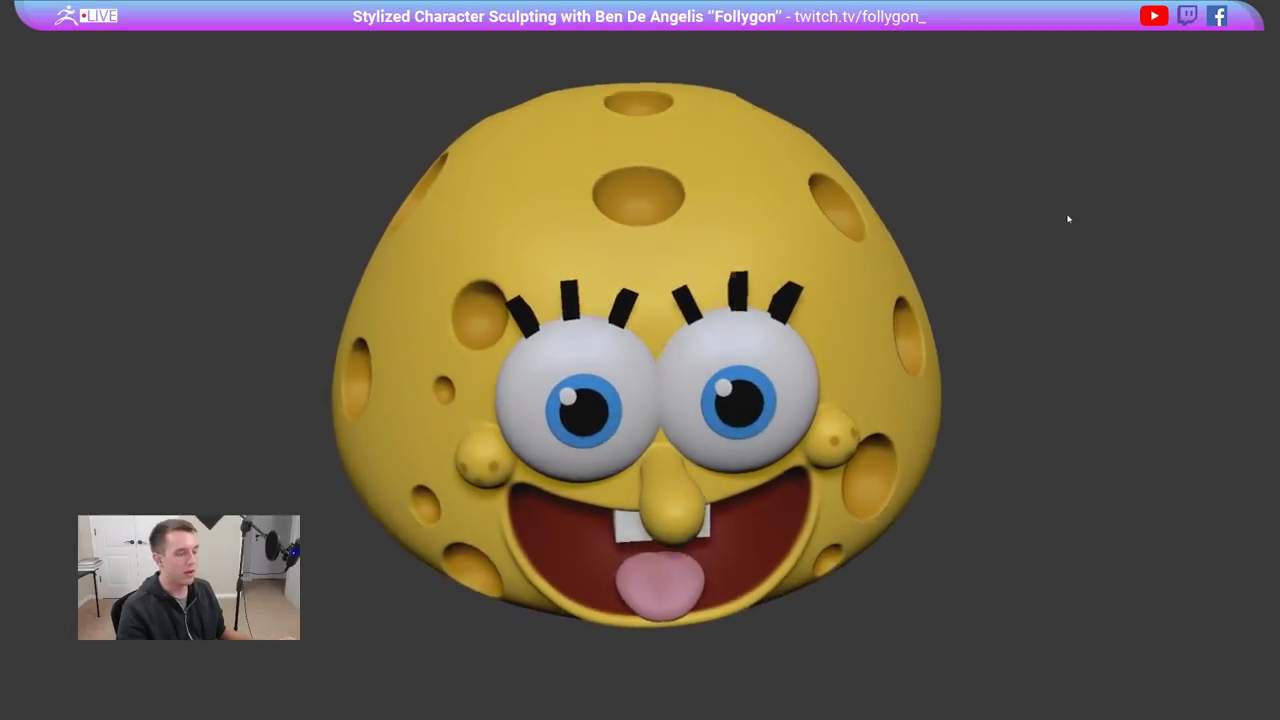
pyautogui.click(737, 711)
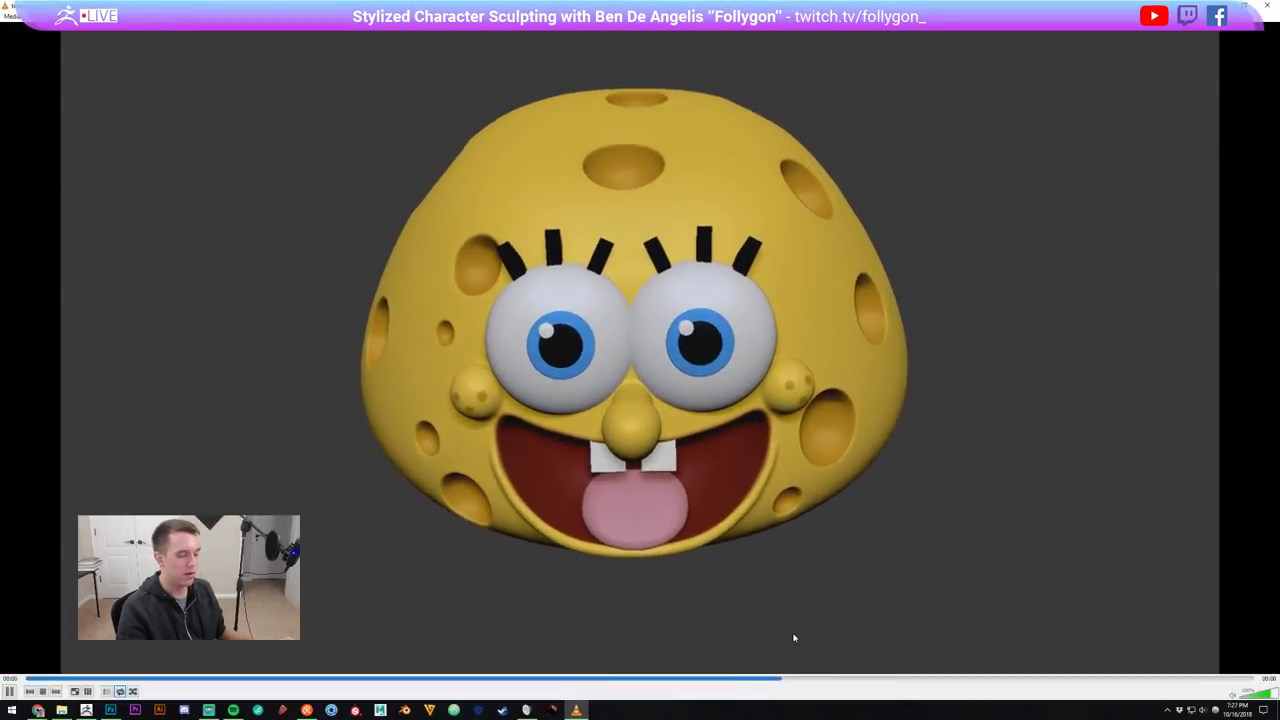
pyautogui.click(926, 680)
pyautogui.click(1014, 679)
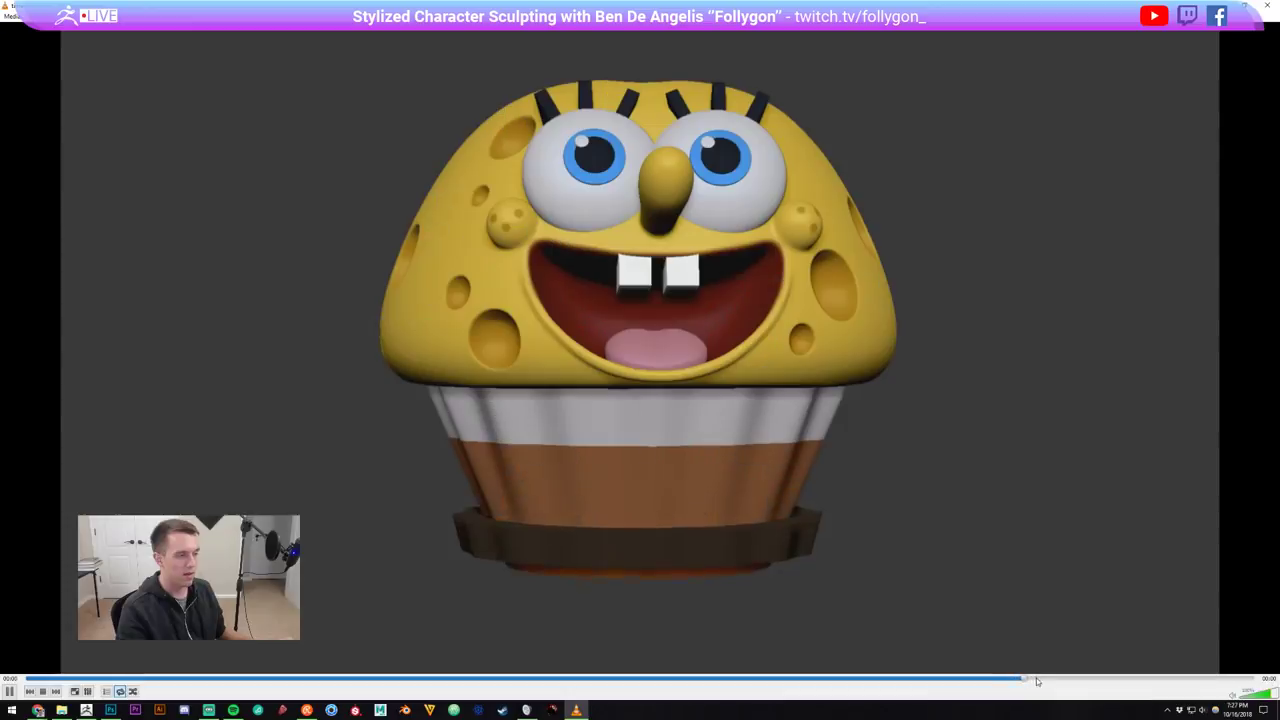
pyautogui.click(1080, 679)
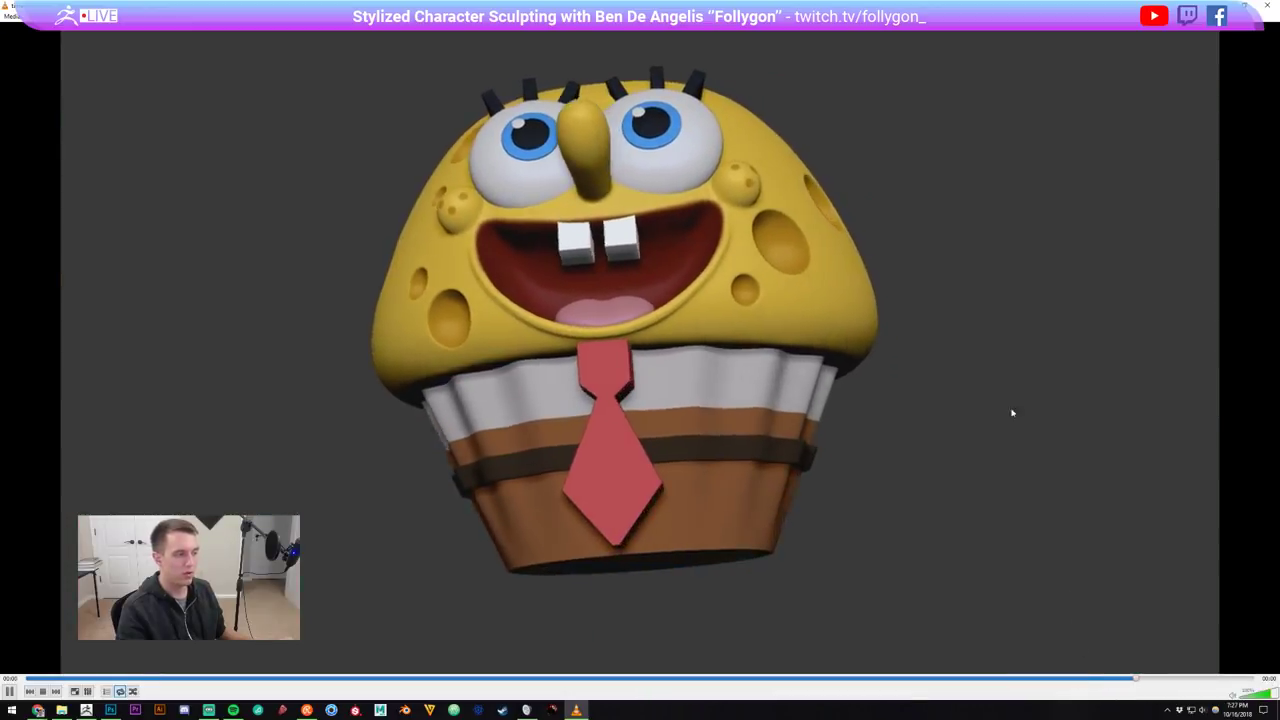
pyautogui.click(1160, 143)
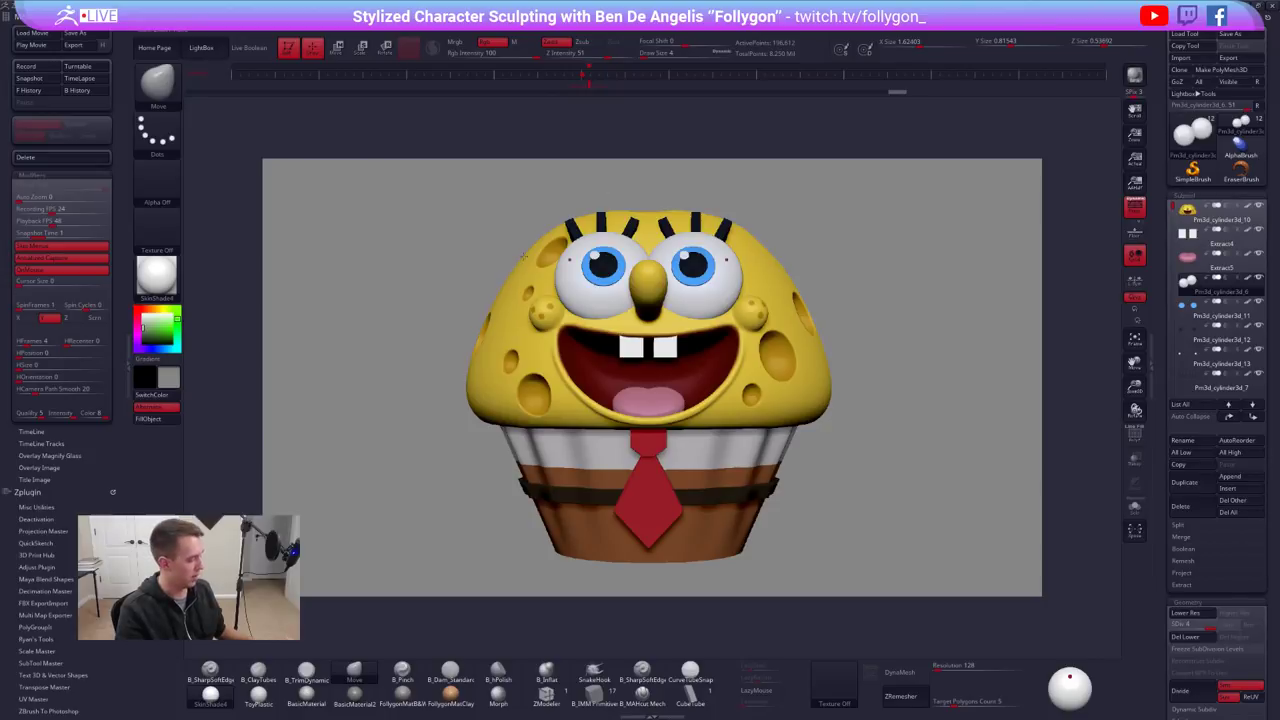
# Solo the eyeballs, show all subtools again and collapse the tray with the movie settings
pyautogui.hotkey('alt', 's')
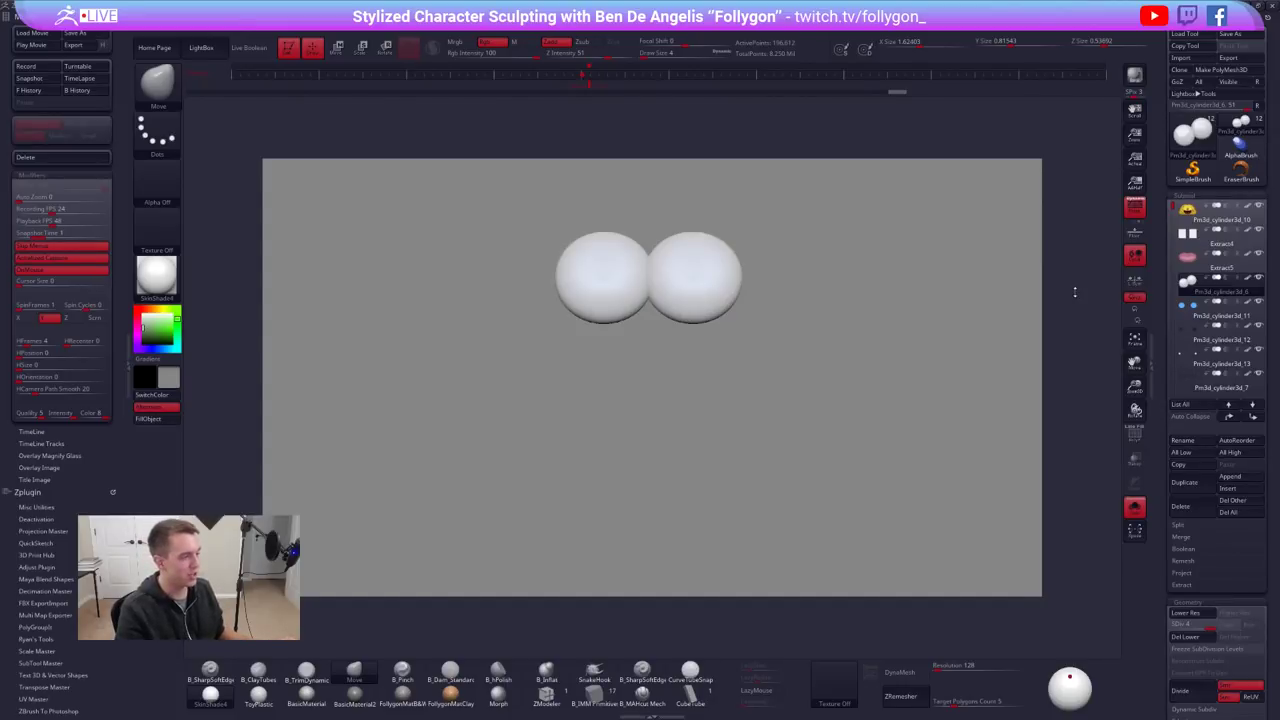
pyautogui.hotkey('alt', 's')
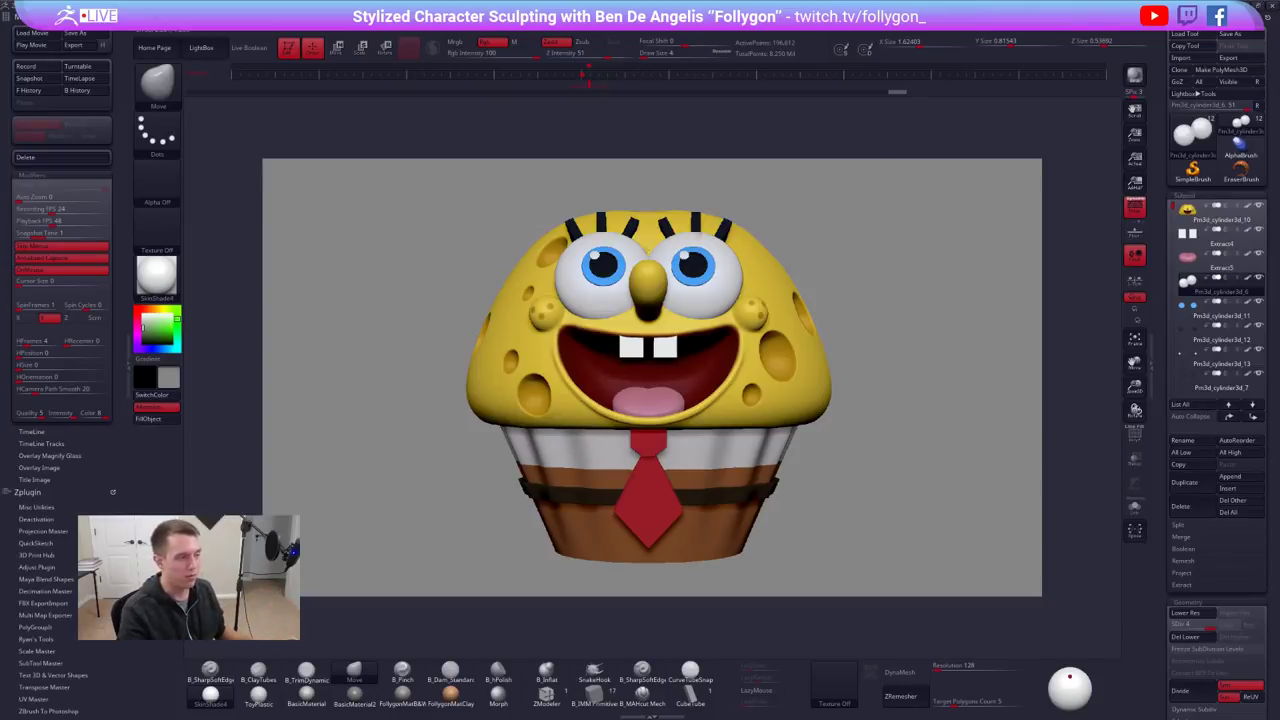
pyautogui.click(129, 352)
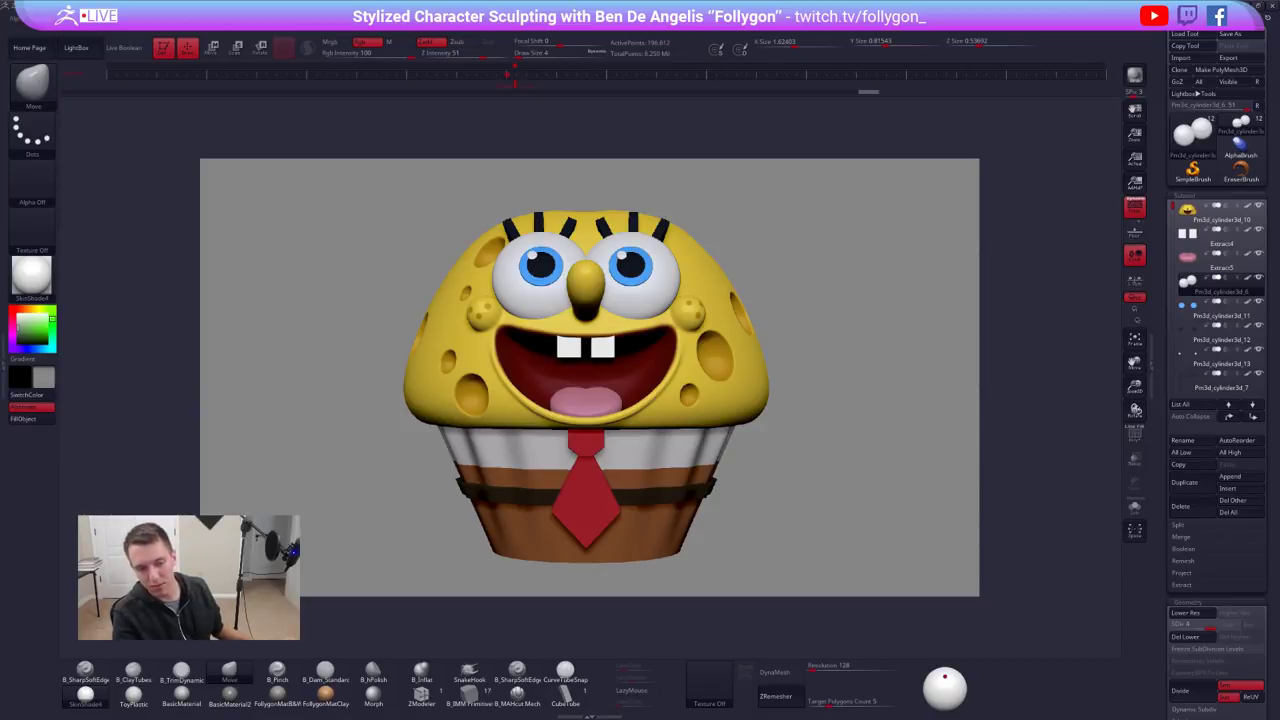
# Switch to the browser and review the Shapeways testprint3 sandstone options, rotating the model preview to its front
pyautogui.hotkey('alt', 'Tab')
pyautogui.click(690, 9)
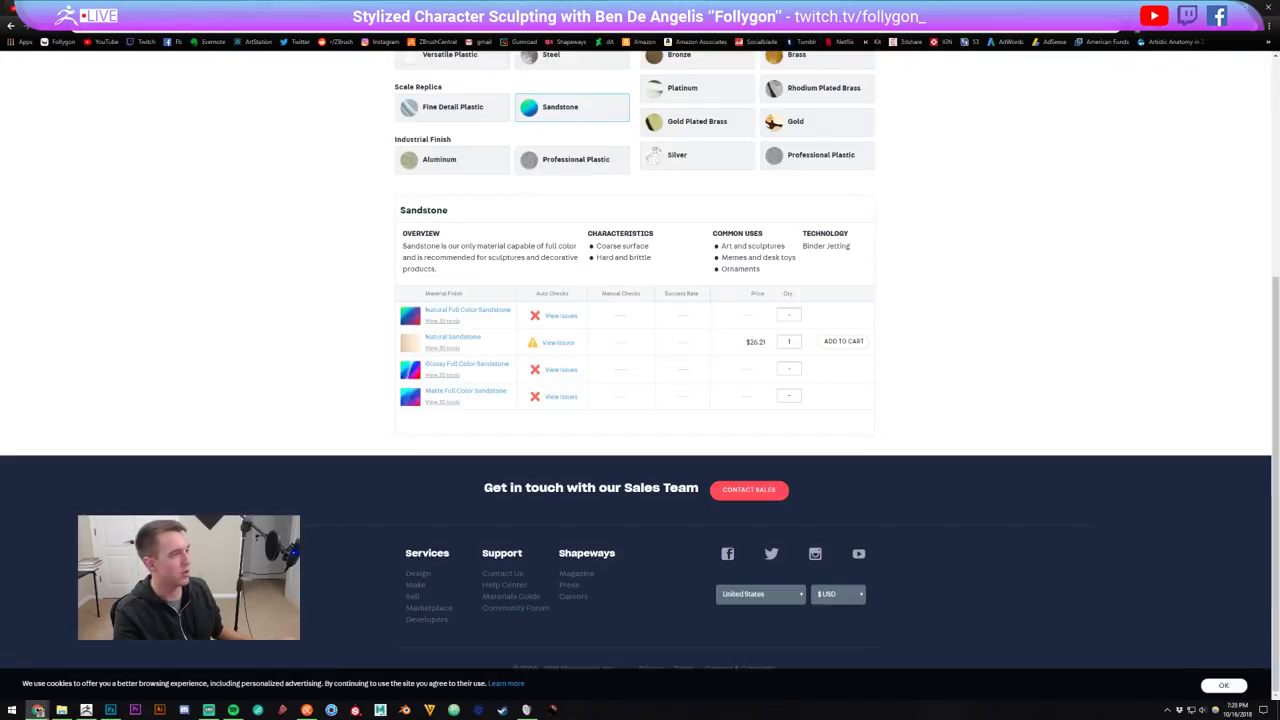
pyautogui.click(722, 9)
pyautogui.scroll(3, 990, 250)
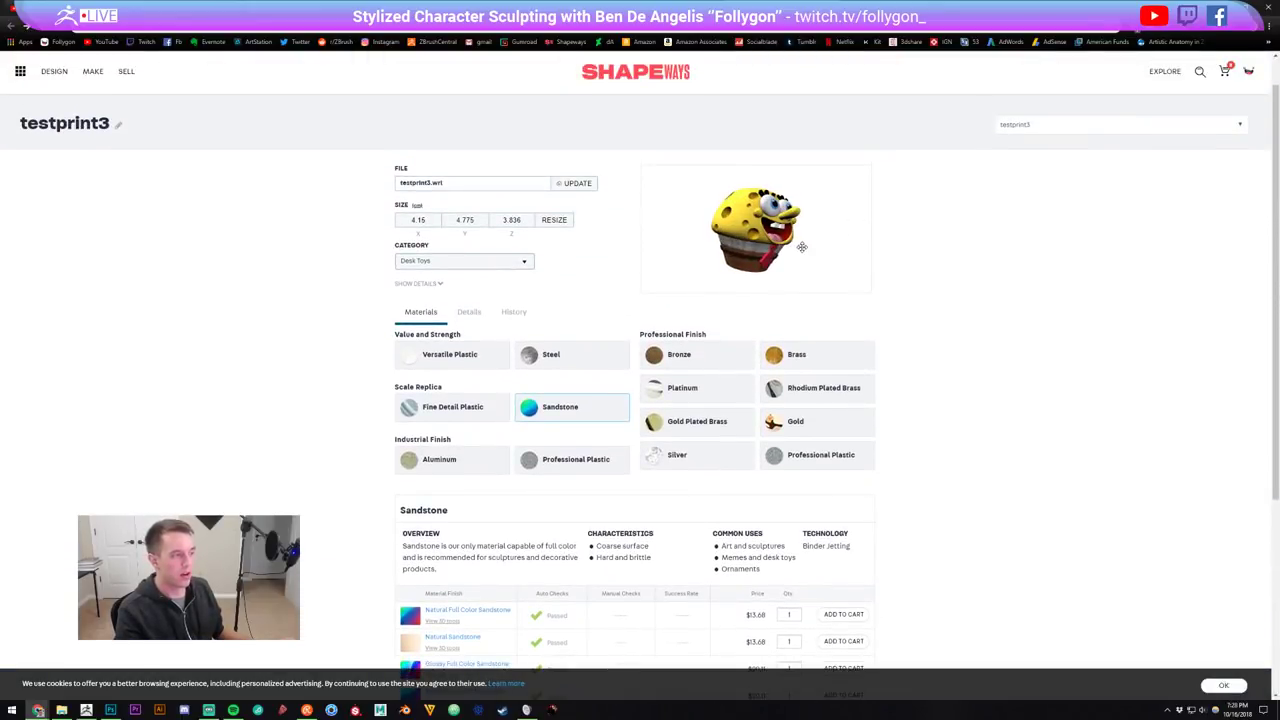
pyautogui.moveTo(801, 246); pyautogui.dragTo(763, 203)
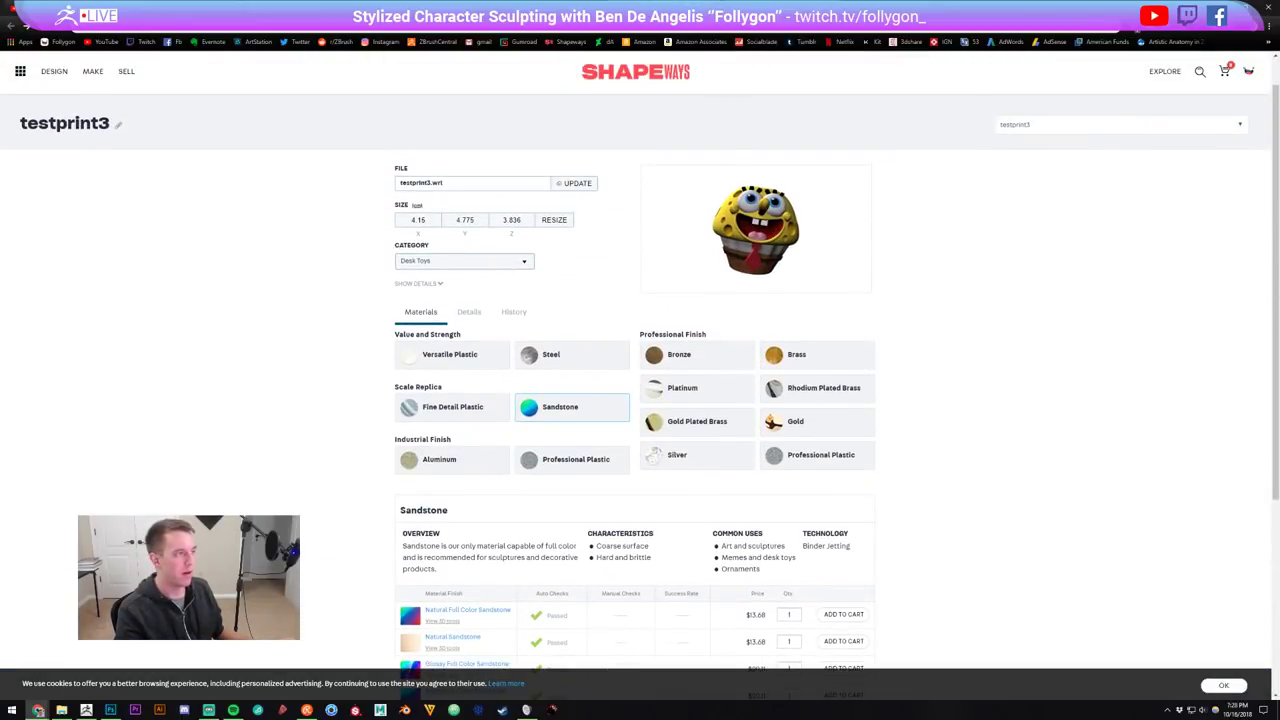
pyautogui.scroll(-3, 541, 308)
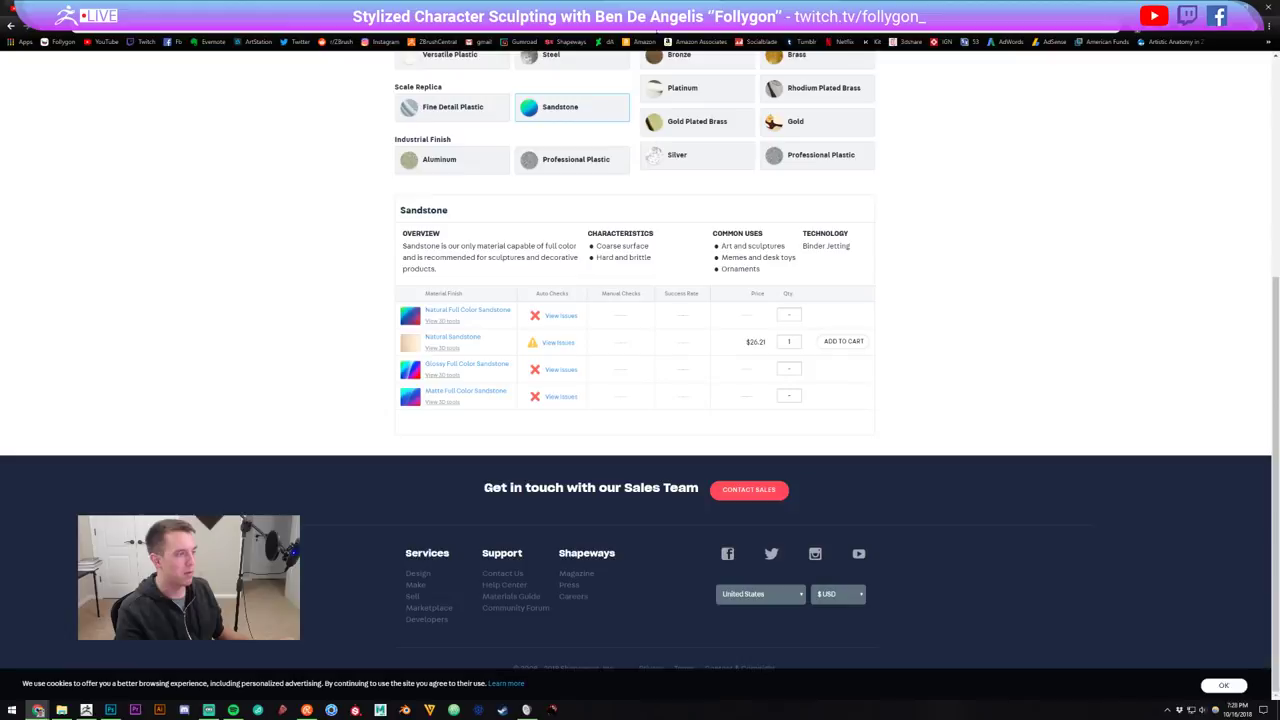
# Open the other upload's Natural Full Color Sandstone issues, inspect the face on the wall thickness heatmap and return to testprint3
pyautogui.click(558, 314)
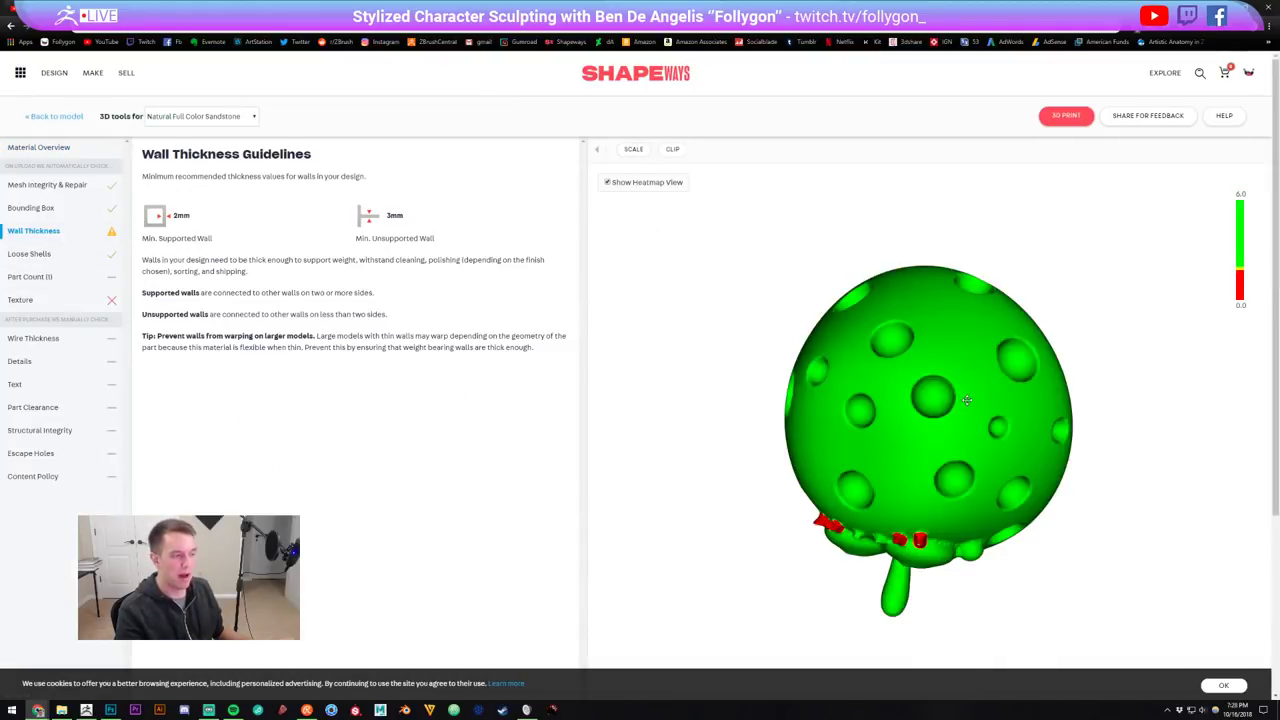
pyautogui.moveTo(968, 321); pyautogui.dragTo(868, 395)
pyautogui.scroll(-1, 886, 378)
pyautogui.scroll(-1, 886, 378)
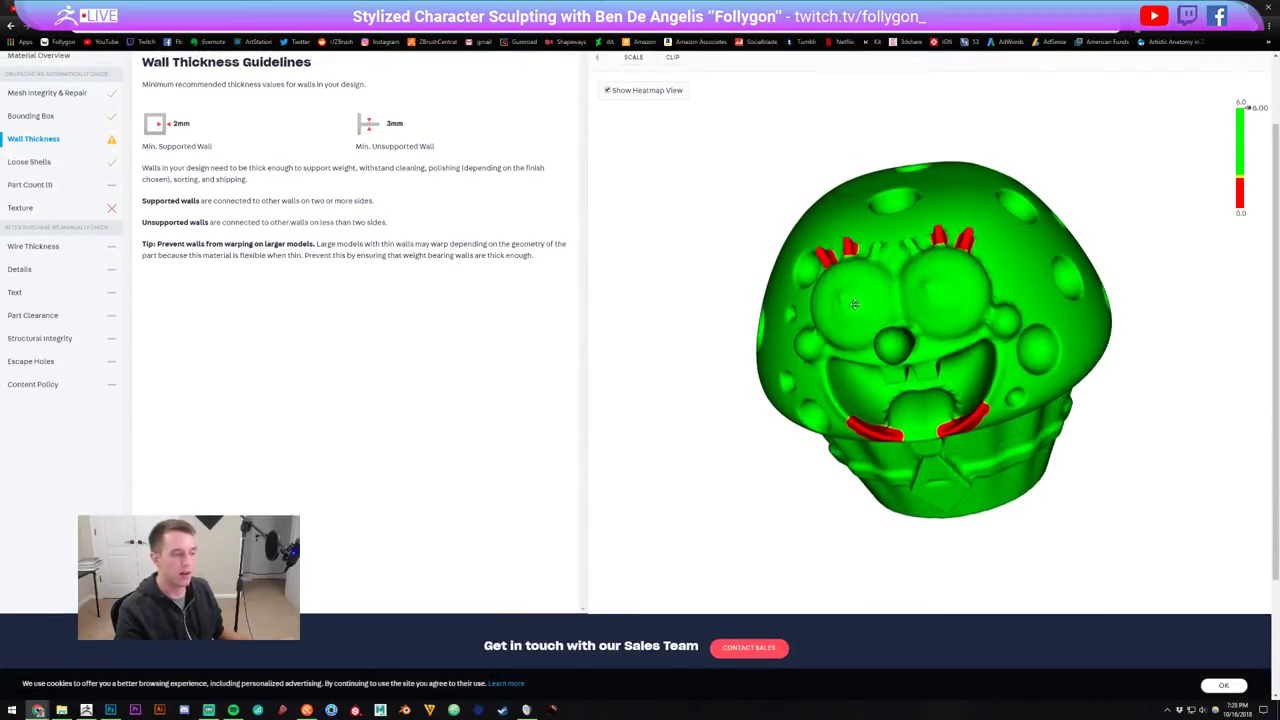
pyautogui.moveTo(823, 254); pyautogui.dragTo(876, 272)
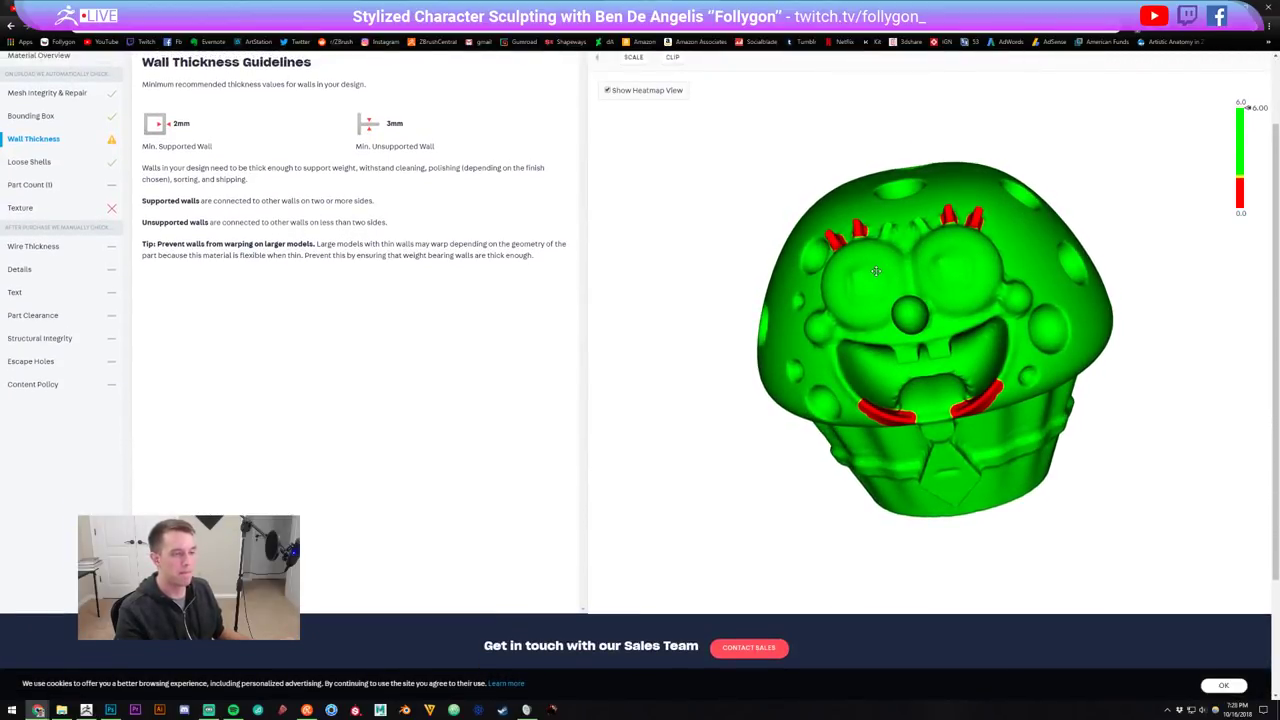
pyautogui.click(803, 8)
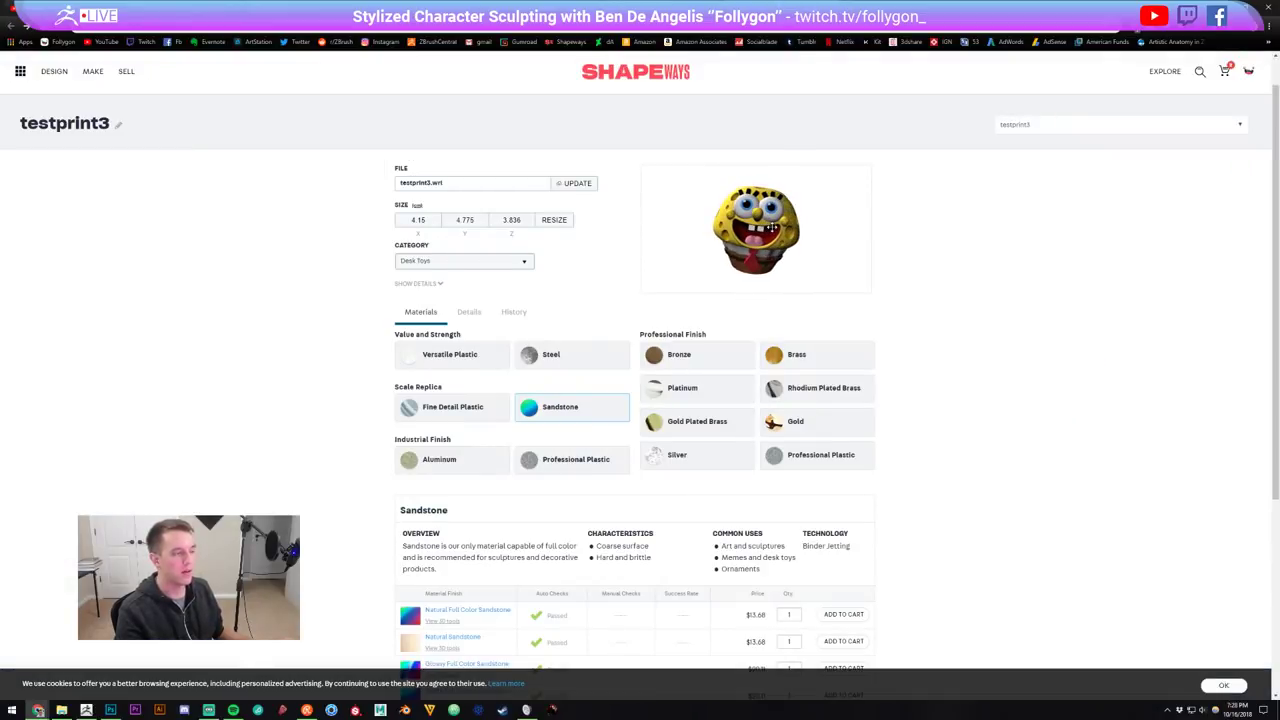
# Switch from the Shapeways page back to ZBrush and create a new document without saving changes to the current one
pyautogui.scroll(-1, 913, 253)
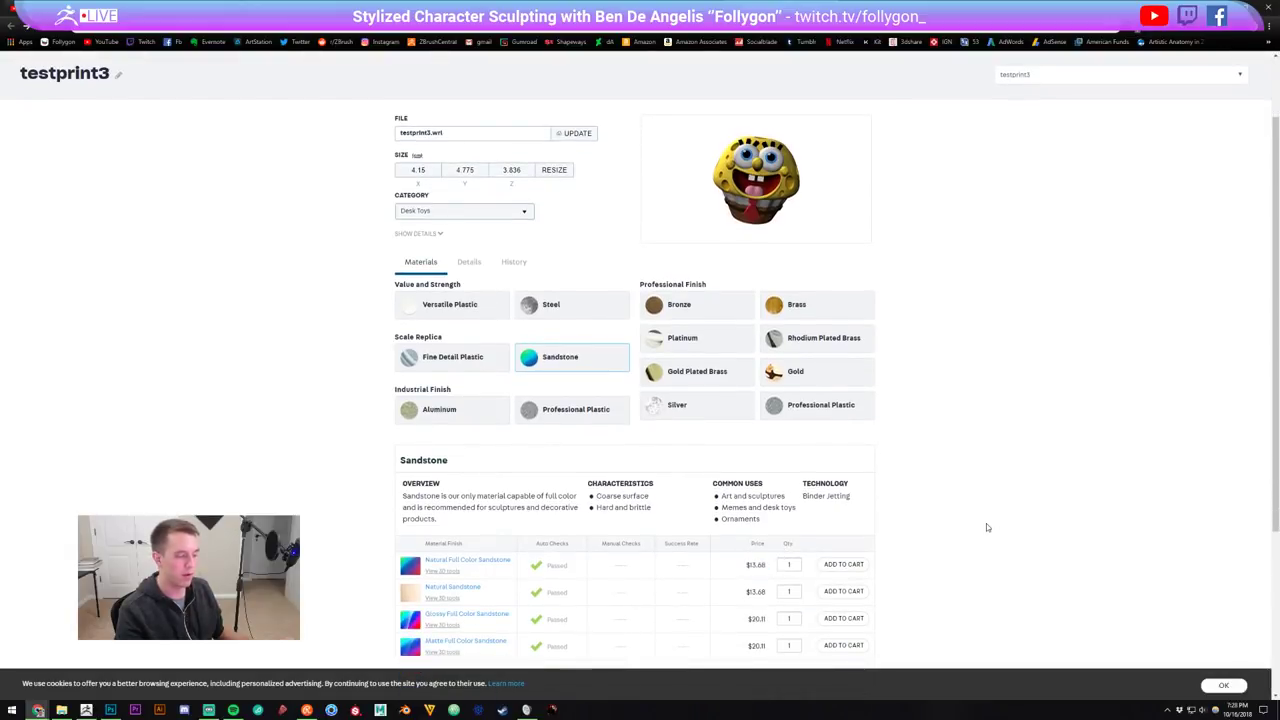
pyautogui.click(86, 710)
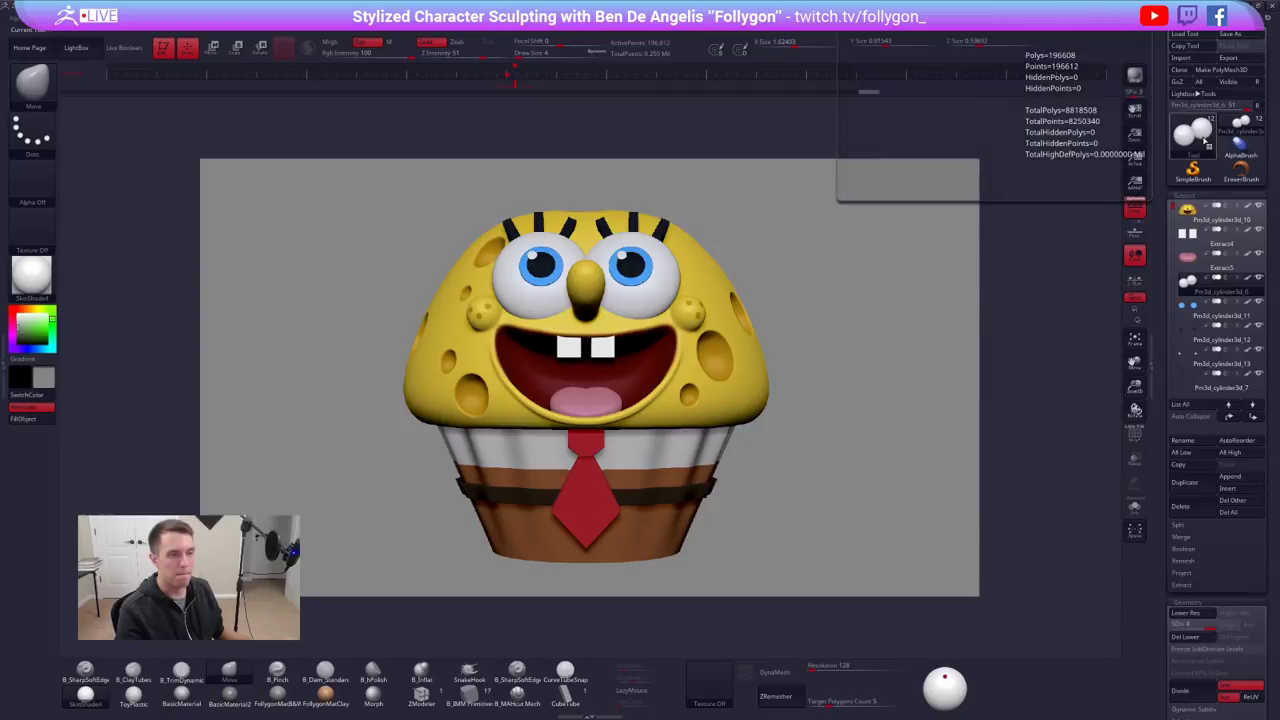
pyautogui.click(1205, 143)
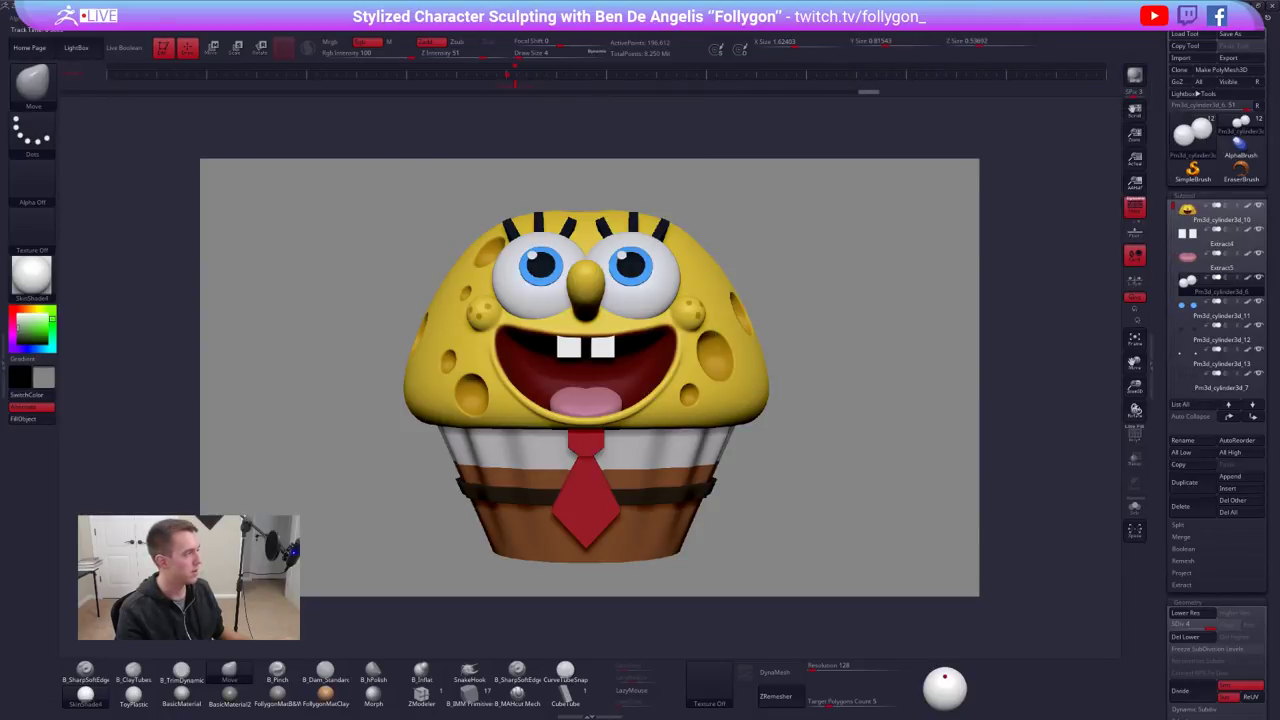
pyautogui.moveTo(103, 20)
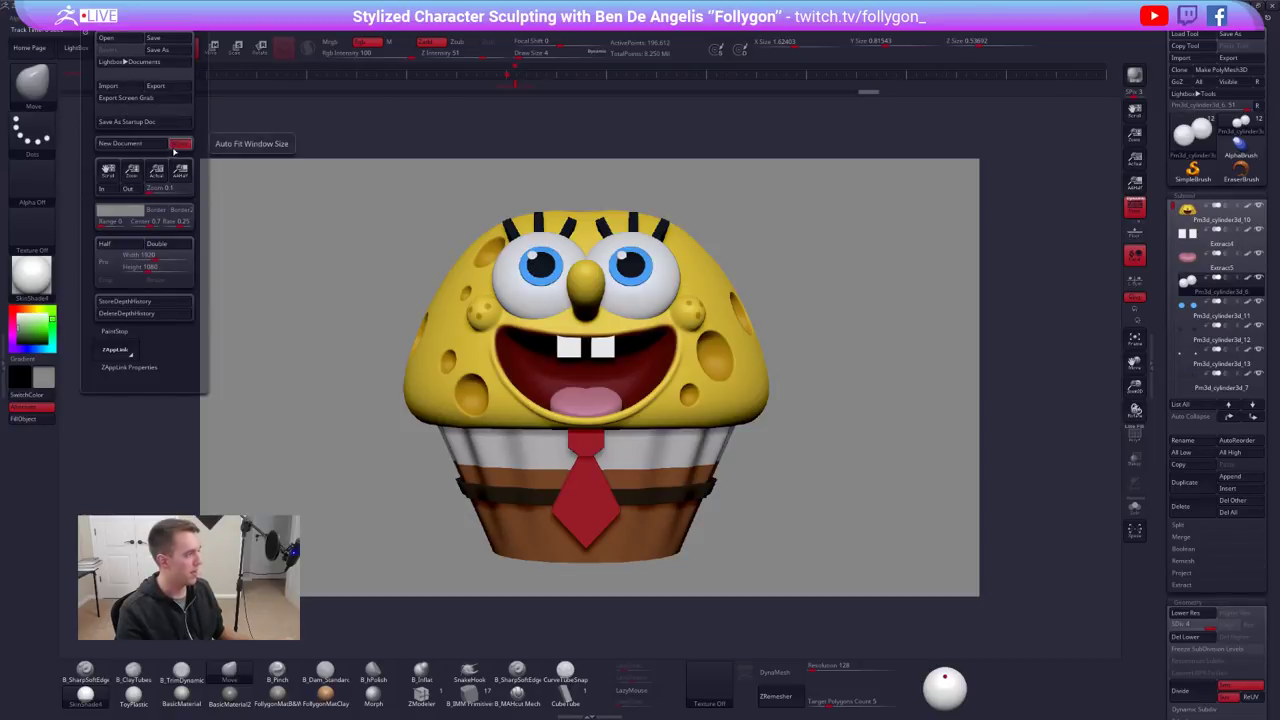
pyautogui.click(146, 142)
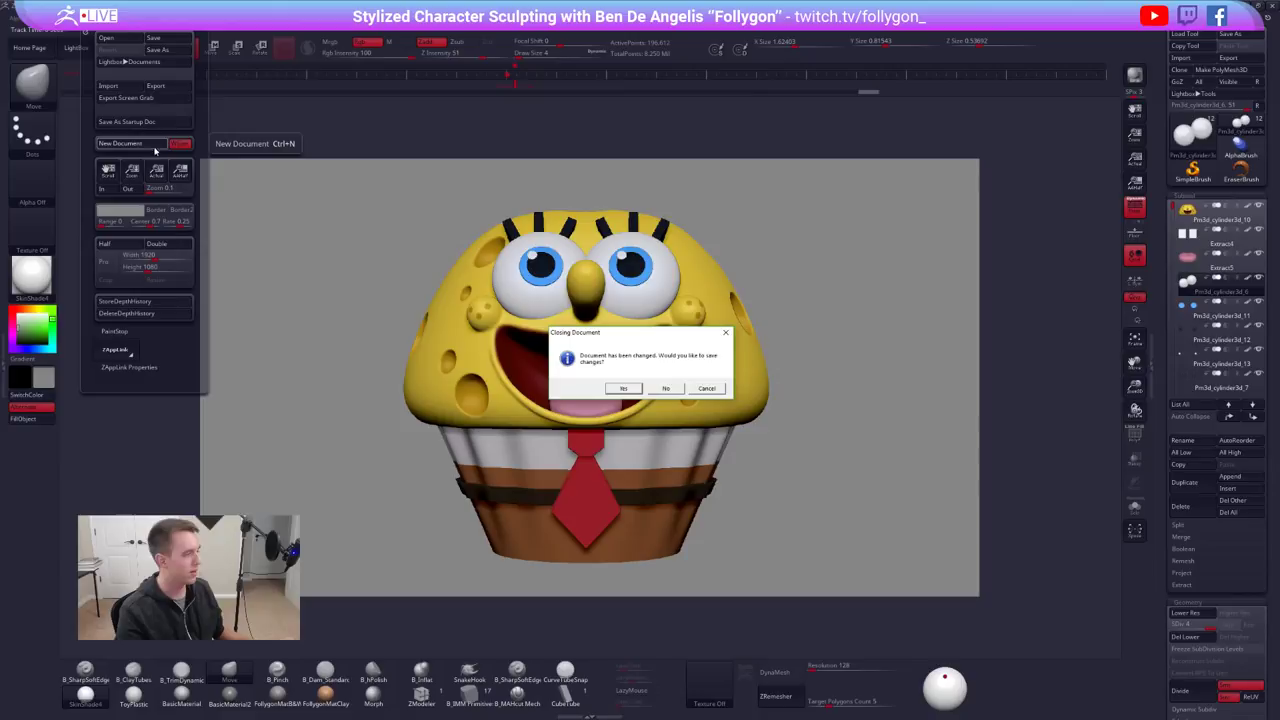
pyautogui.click(666, 388)
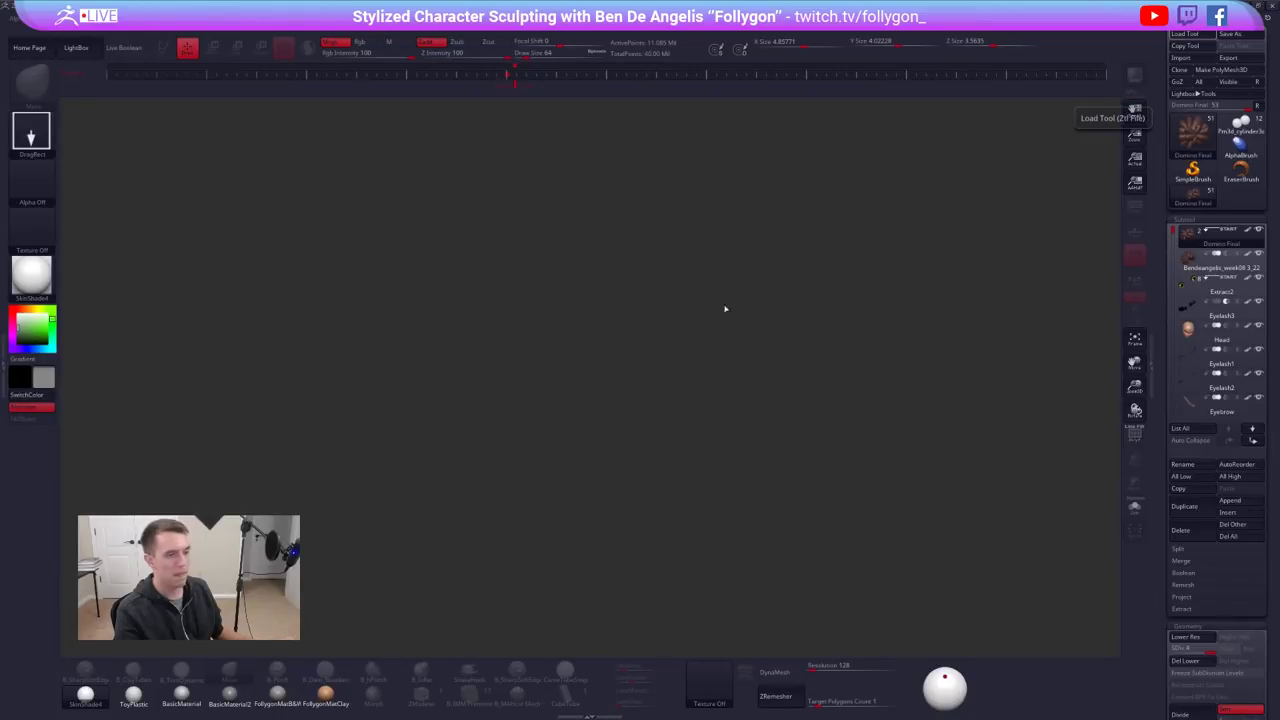
# Place the Domino Final tool on the canvas with Live Boolean and perspective turned on, and frame the crouching character
pyautogui.moveTo(690, 290); pyautogui.dragTo(689, 313)
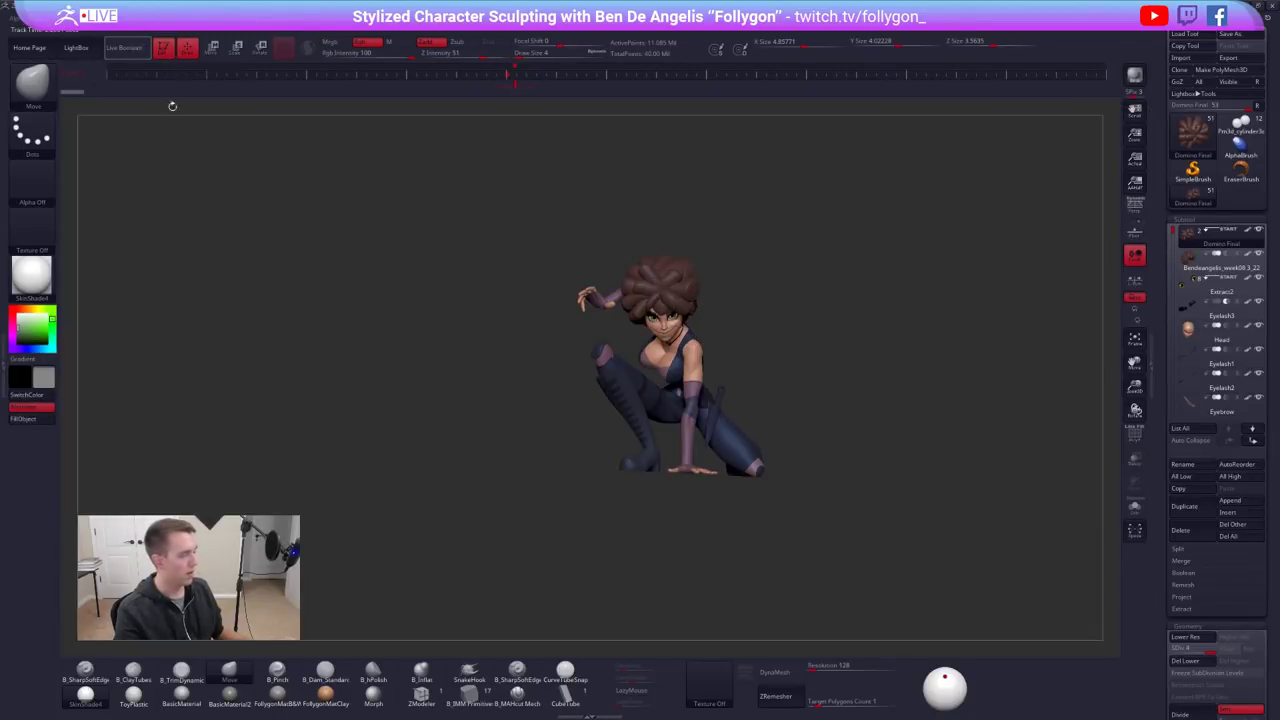
pyautogui.click(1135, 206)
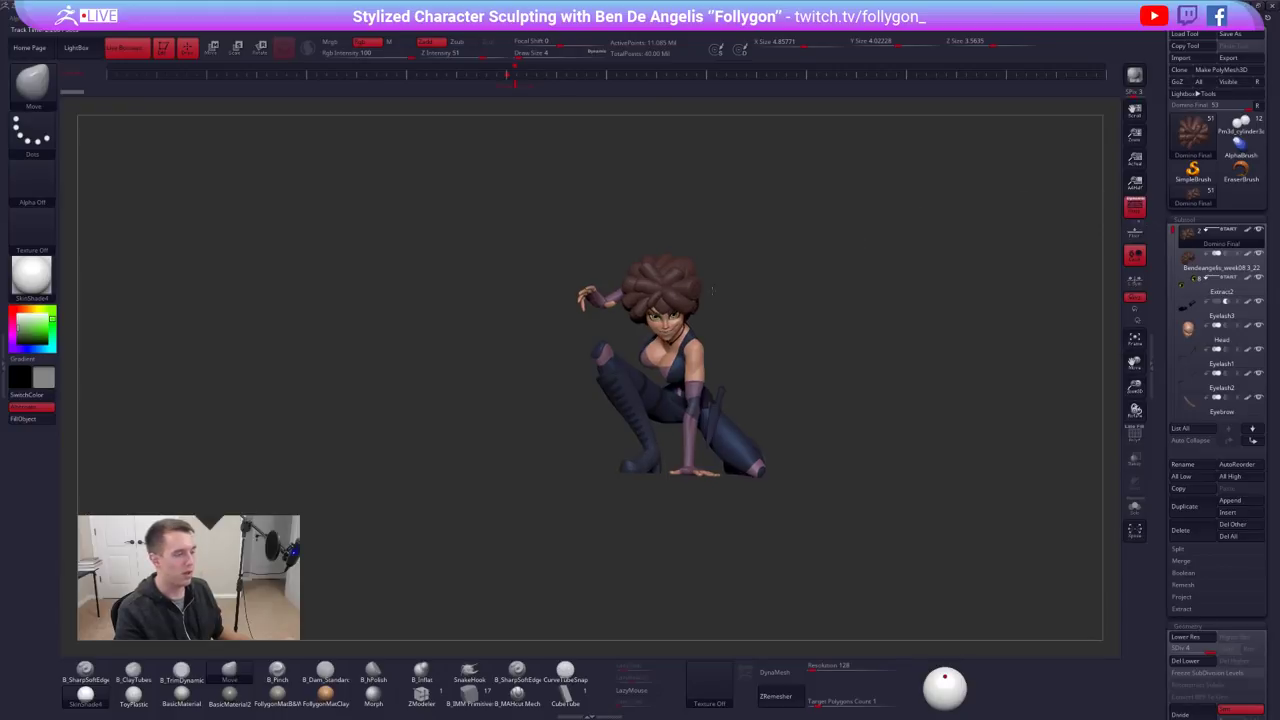
pyautogui.keyDown('alt'); pyautogui.moveTo(723, 291); pyautogui.dragTo(983, 287); pyautogui.keyUp('alt')
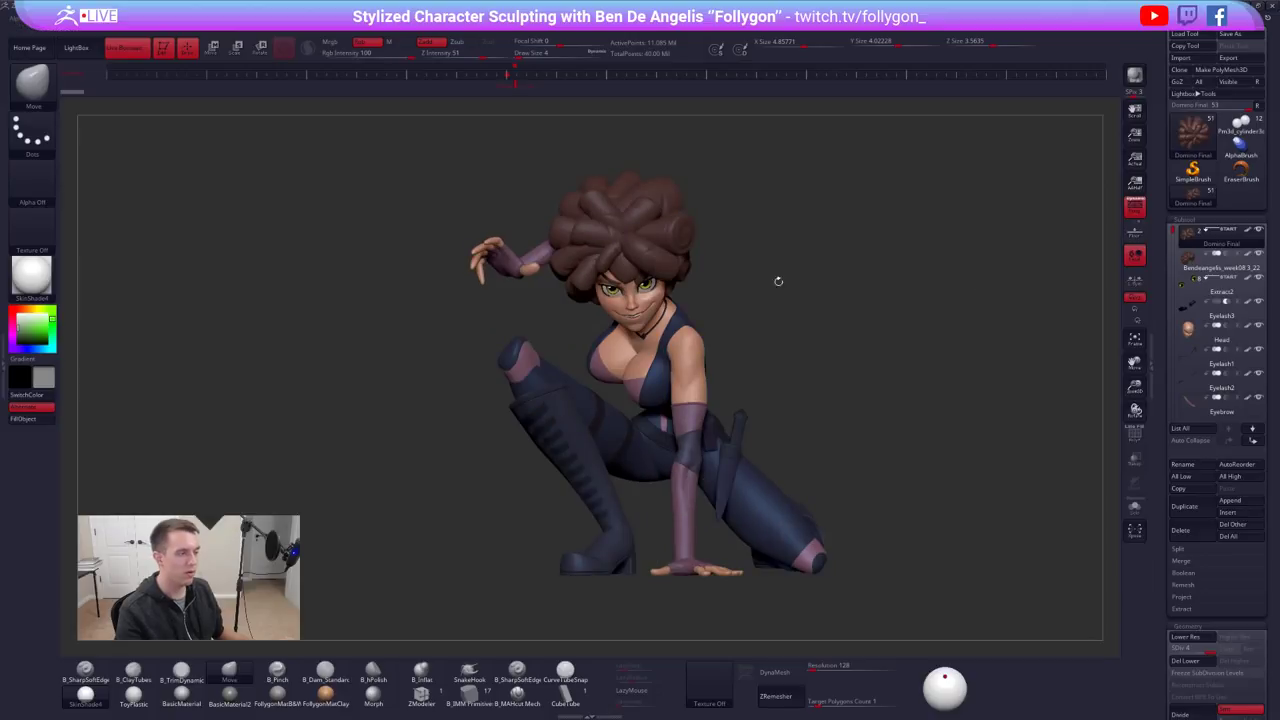
pyautogui.moveTo(811, 309)
pyautogui.mouseDown()
pyautogui.moveTo(798, 308)
pyautogui.moveTo(812, 346)
pyautogui.moveTo(820, 335)
pyautogui.moveTo(806, 329)
pyautogui.mouseUp()
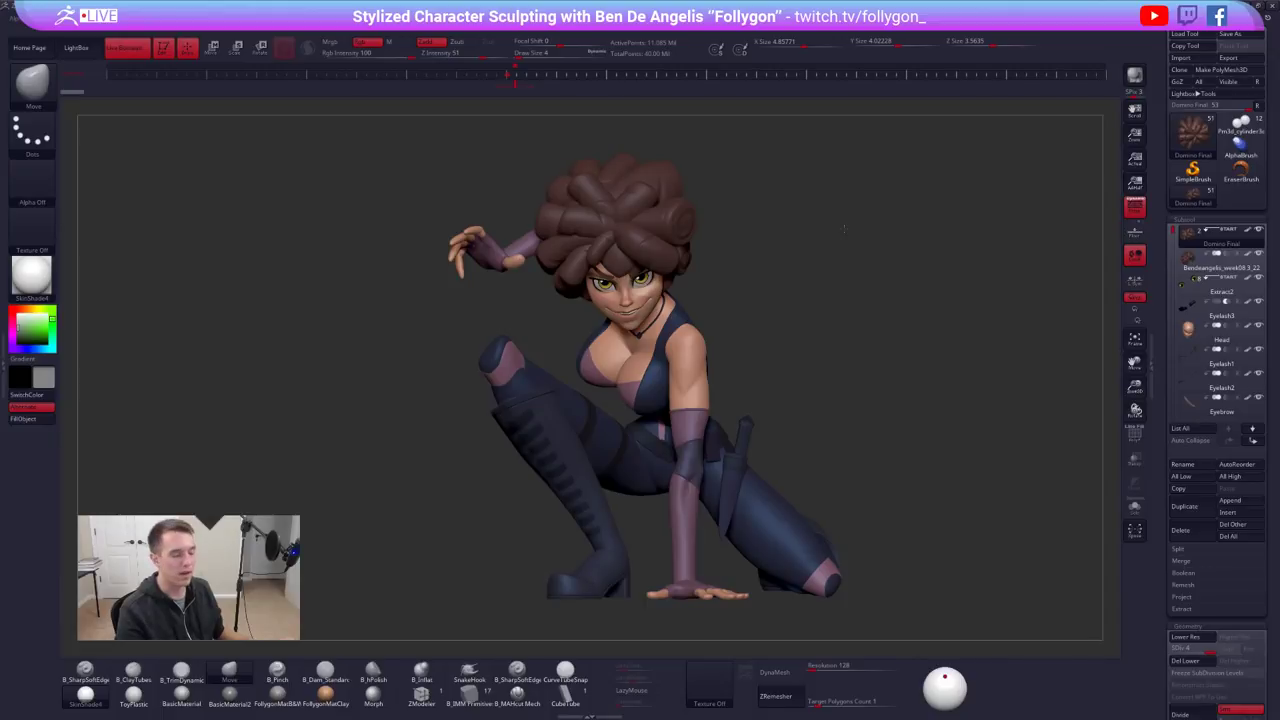
pyautogui.moveTo(812, 305); pyautogui.dragTo(778, 300)
pyautogui.moveTo(777, 300); pyautogui.dragTo(560, 300)
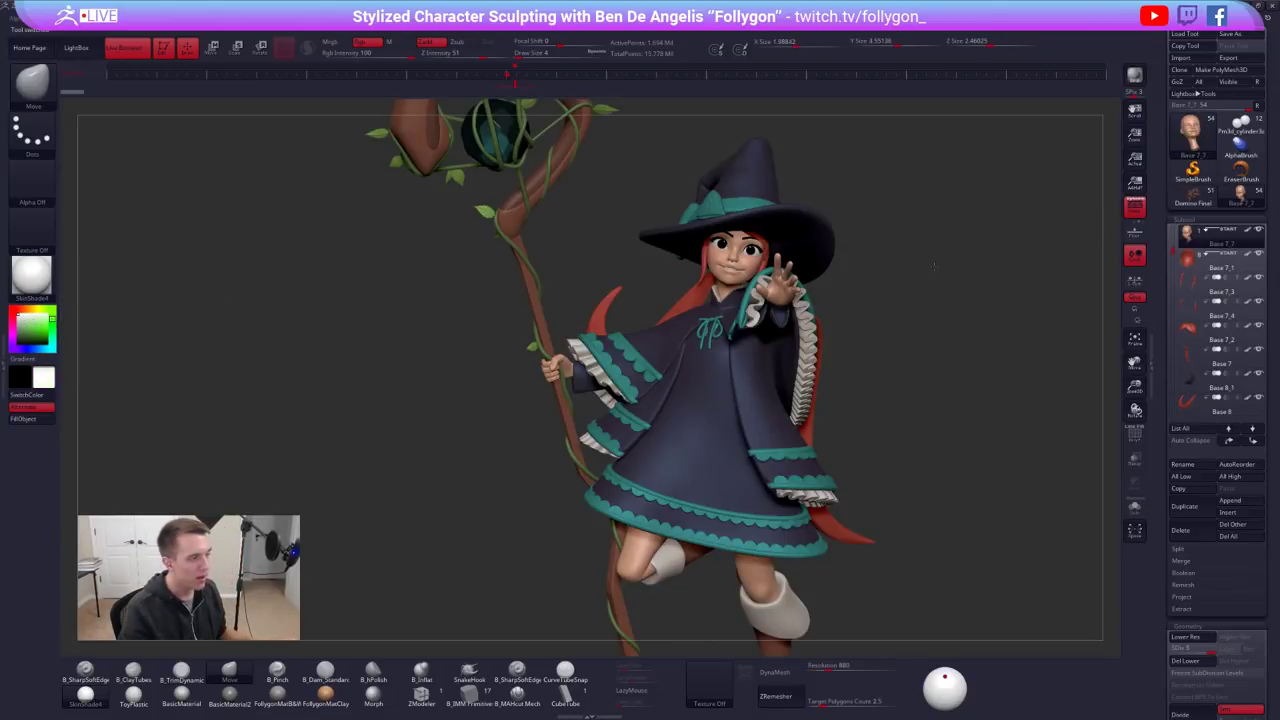
# Look over the full witch model, switch to the Domino Final tool and examine the crouching pose
pyautogui.moveTo(934, 266); pyautogui.dragTo(889, 245)
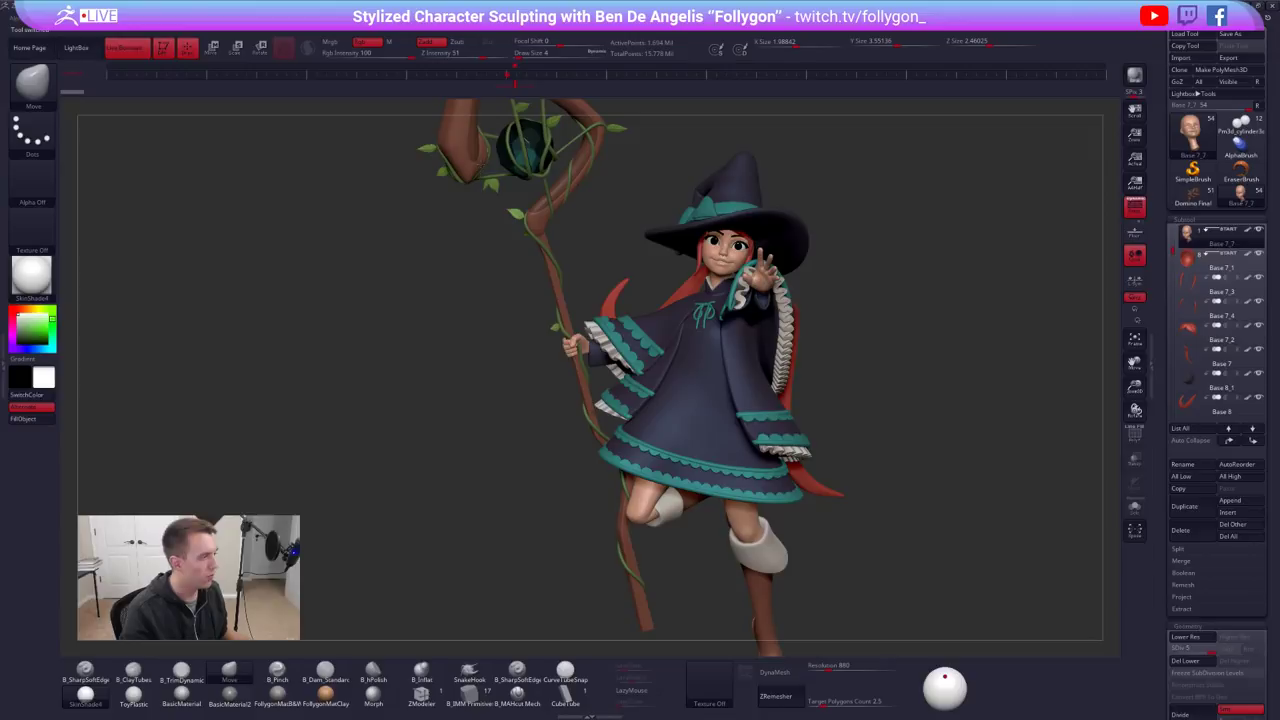
pyautogui.moveTo(866, 292); pyautogui.dragTo(860, 286)
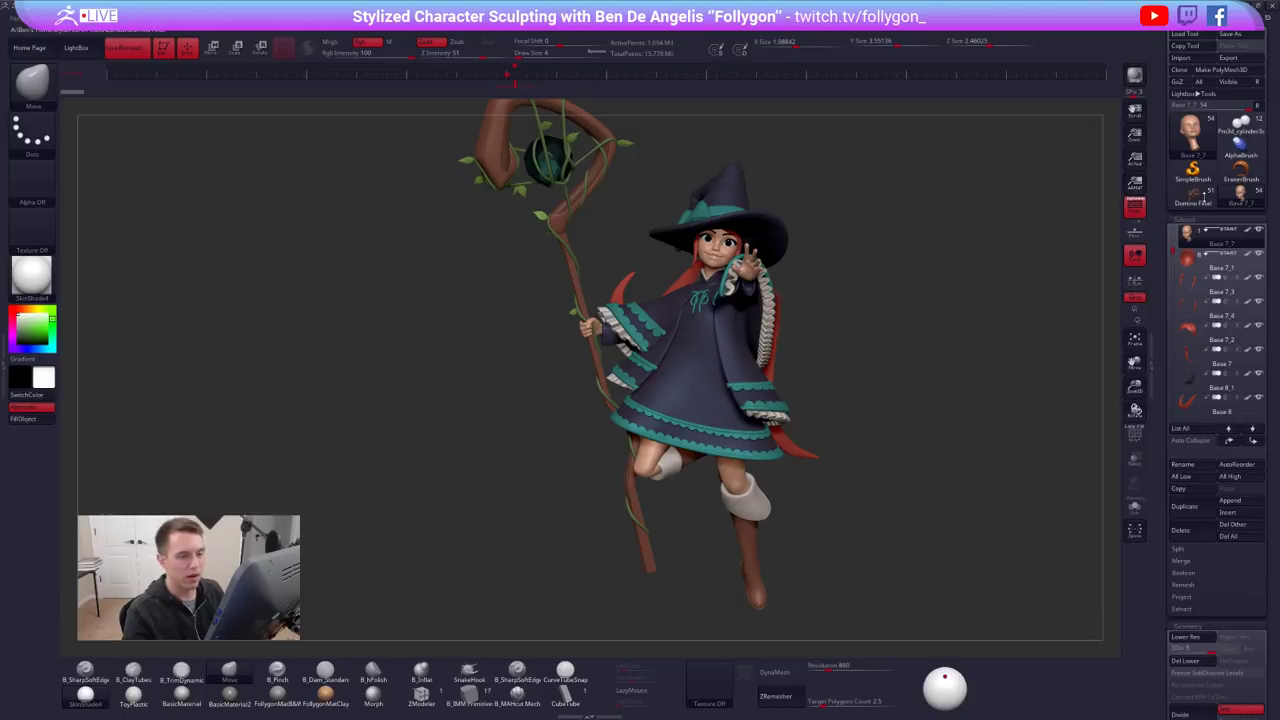
pyautogui.click(1196, 196)
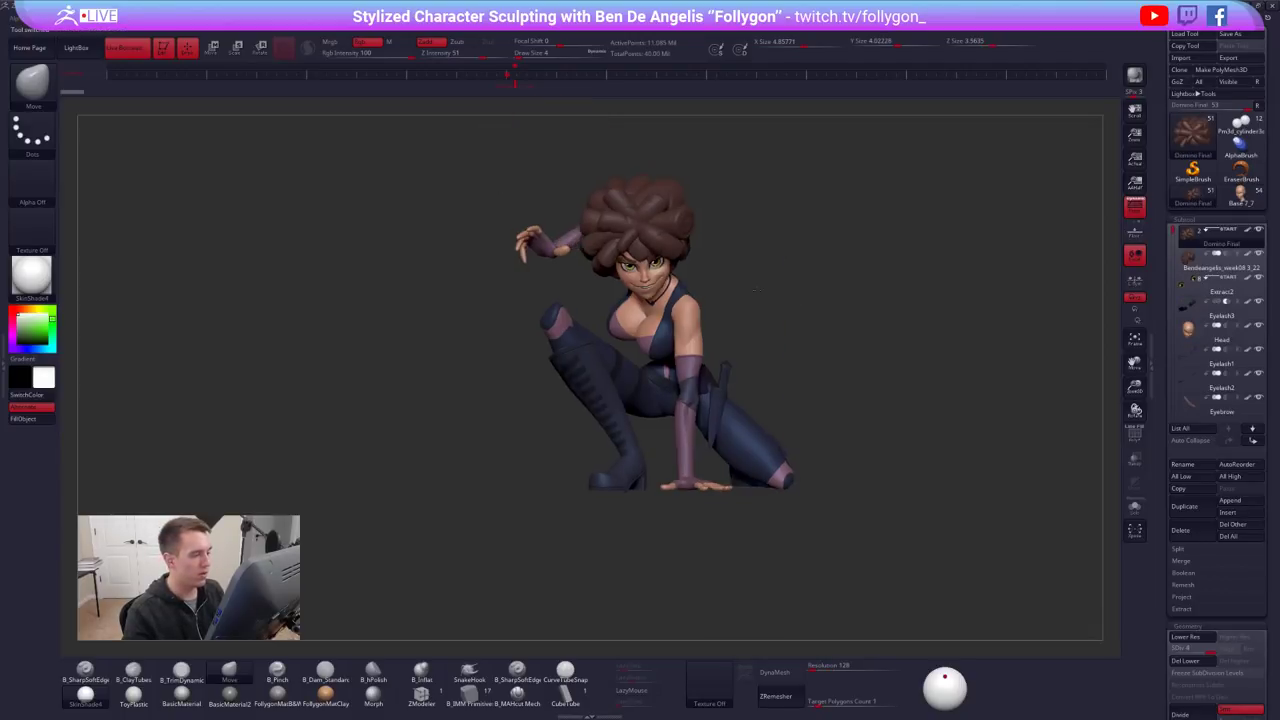
pyautogui.moveTo(757, 290)
pyautogui.mouseDown()
pyautogui.moveTo(900, 290)
pyautogui.moveTo(746, 286)
pyautogui.mouseUp()
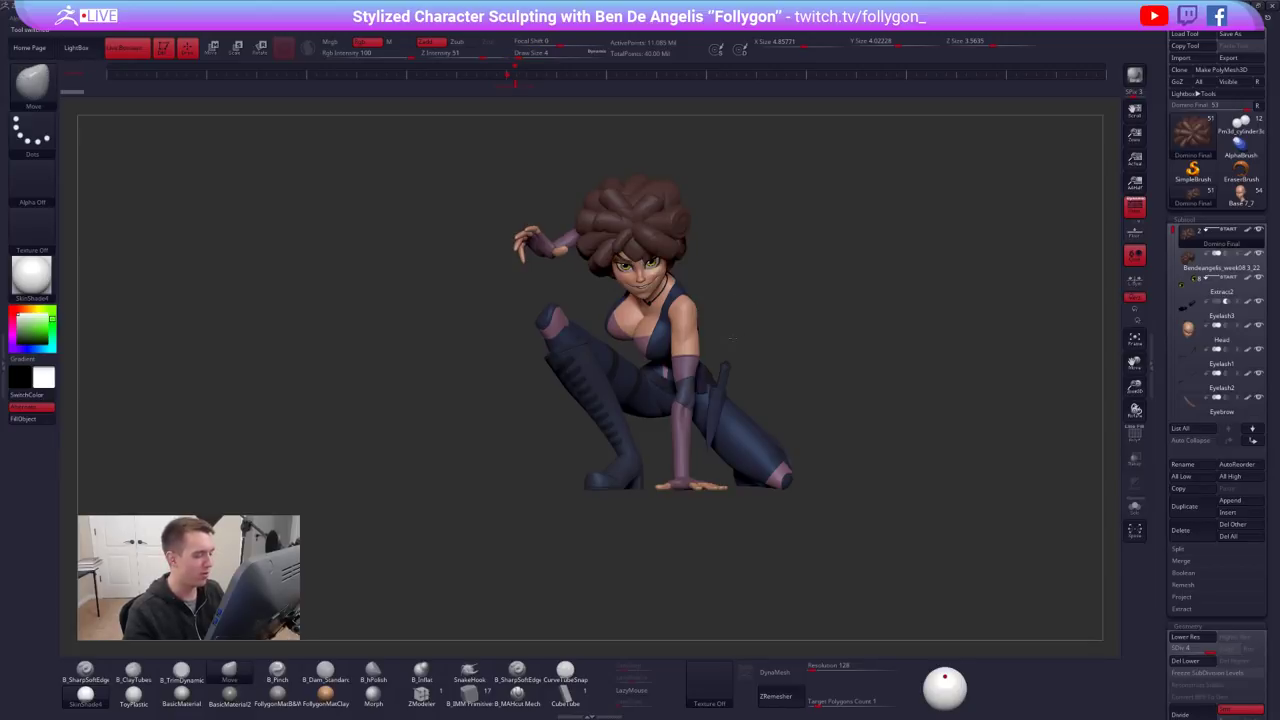
pyautogui.moveTo(732, 338); pyautogui.dragTo(727, 306)
pyautogui.keyDown('shift'); pyautogui.moveTo(573, 310); pyautogui.dragTo(601, 307); pyautogui.keyUp('shift')
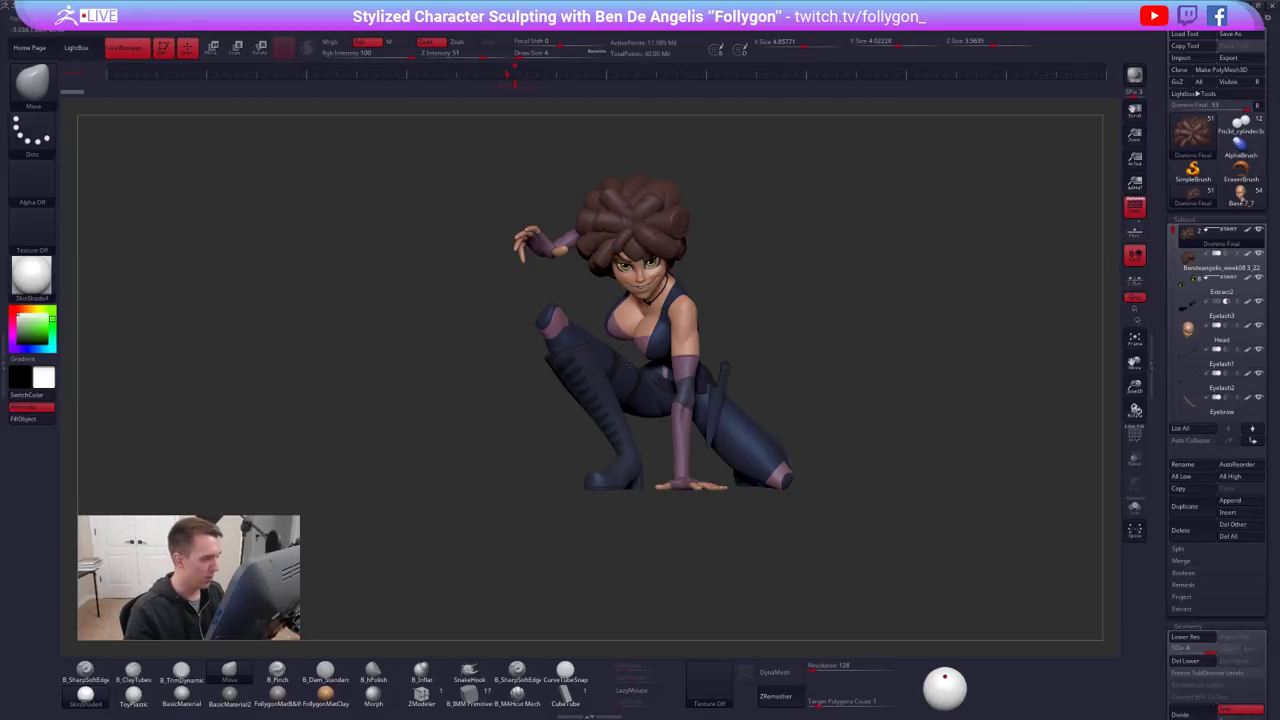
pyautogui.moveTo(631, 364); pyautogui.dragTo(668, 344)
pyautogui.moveTo(818, 418); pyautogui.dragTo(828, 374)
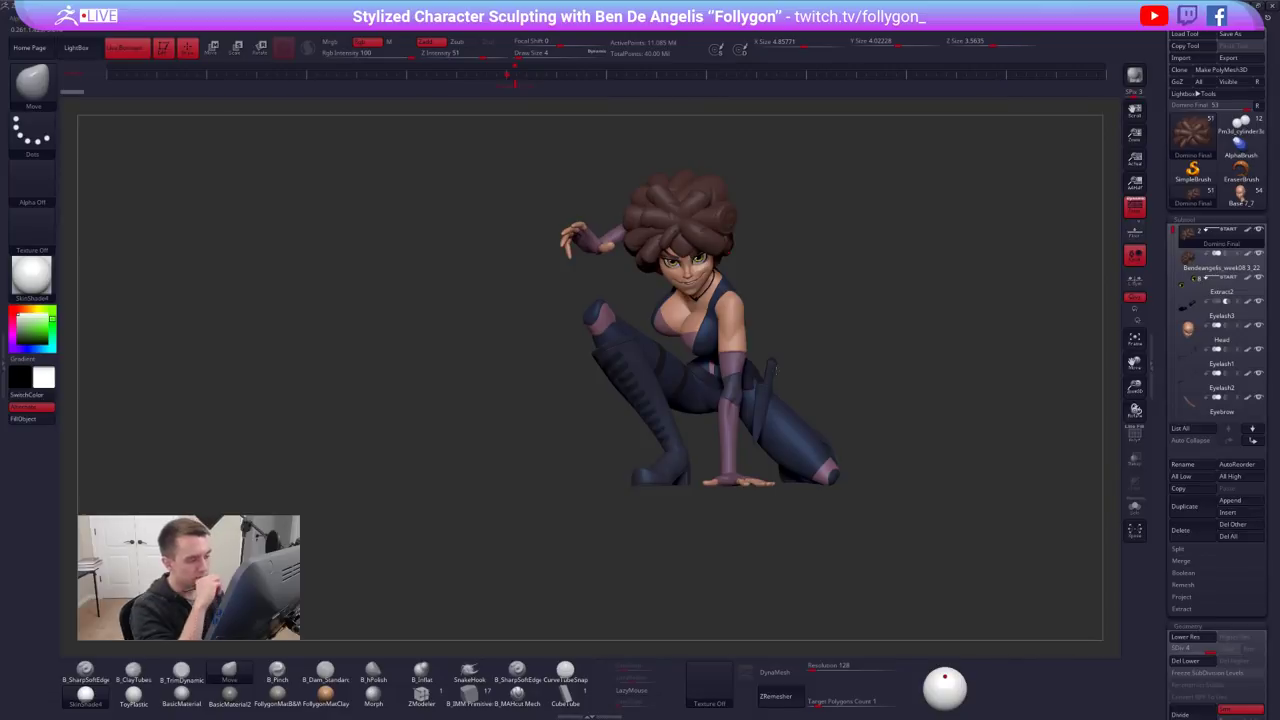
# Set the draw size to 500 and bring the Domino character closer in the view
pyautogui.moveTo(772, 368)
pyautogui.mouseDown()
pyautogui.moveTo(759, 446)
pyautogui.moveTo(811, 400)
pyautogui.moveTo(796, 380)
pyautogui.moveTo(856, 327)
pyautogui.moveTo(797, 414)
pyautogui.mouseUp()
pyautogui.press('space')
pyautogui.press('space')
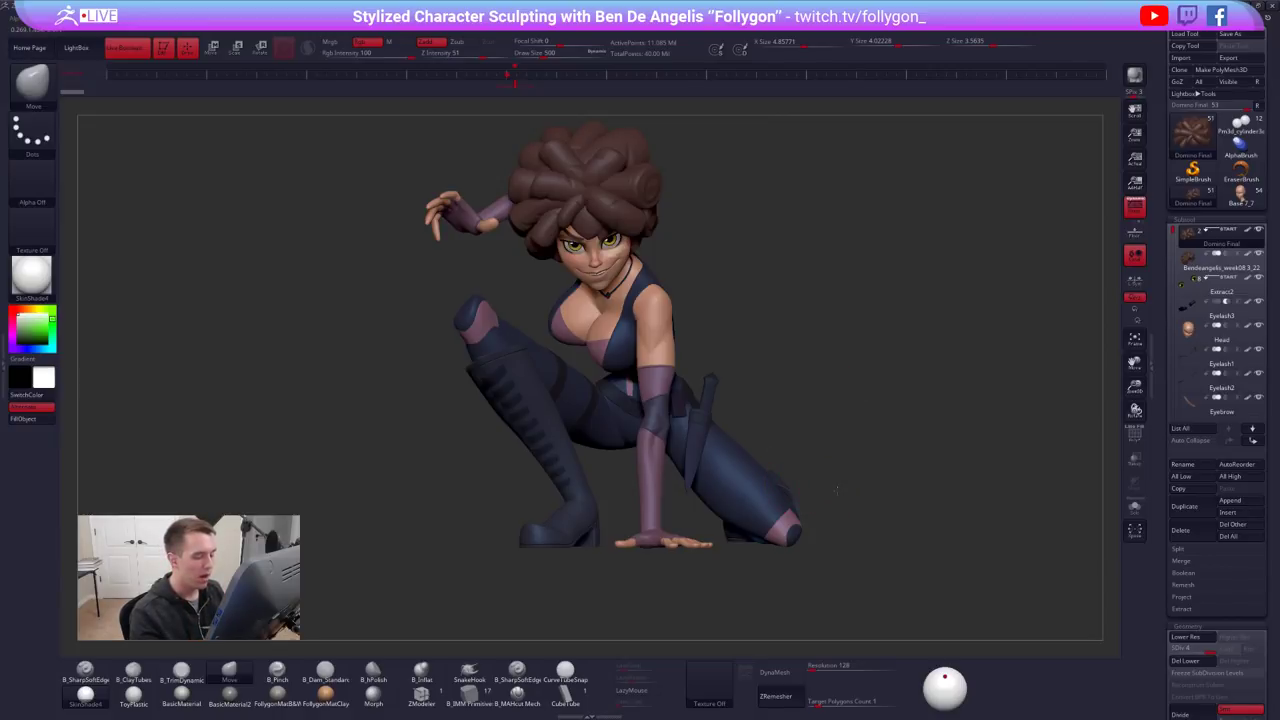
pyautogui.moveTo(829, 474); pyautogui.dragTo(826, 494)
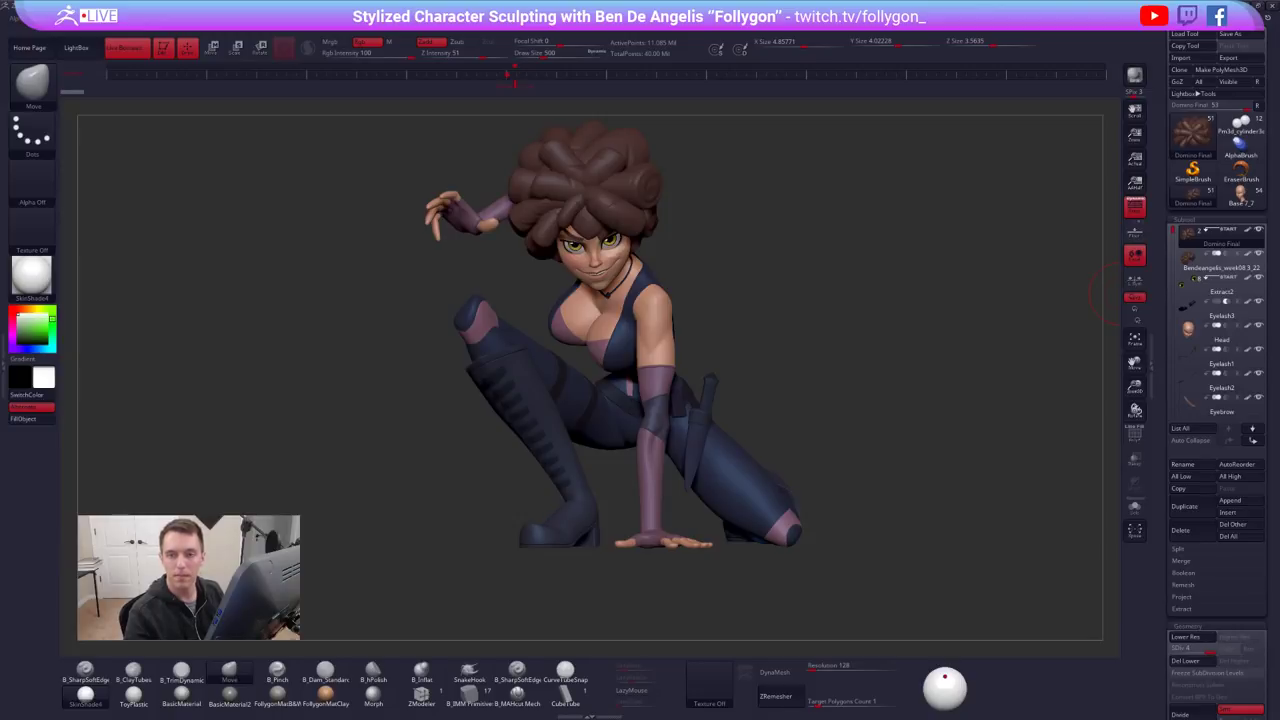
# Compare the Domino sculpt with its reference illustration in a smaller window beside the model, close the picture and orbit around the character
pyautogui.hotkey('alt', 'Tab')
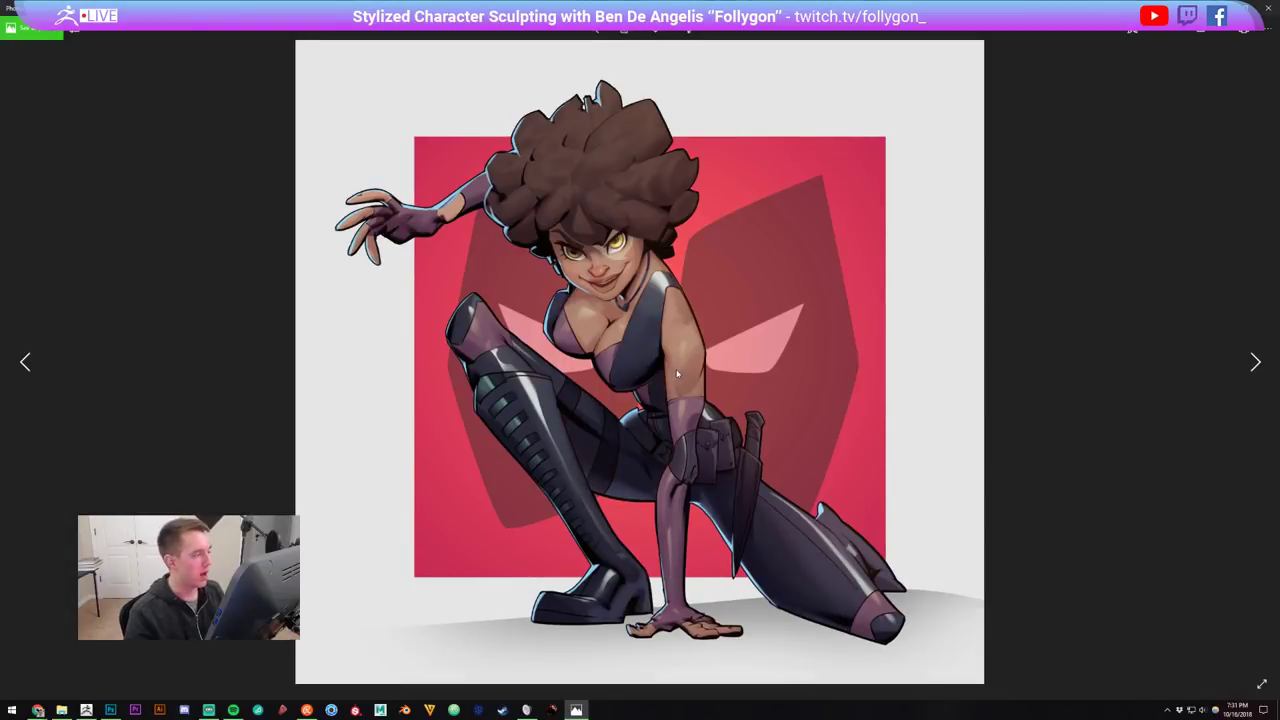
pyautogui.moveTo(700, 20)
pyautogui.mouseDown()
pyautogui.moveTo(734, 135)
pyautogui.moveTo(991, 143)
pyautogui.moveTo(1011, 162)
pyautogui.mouseUp()
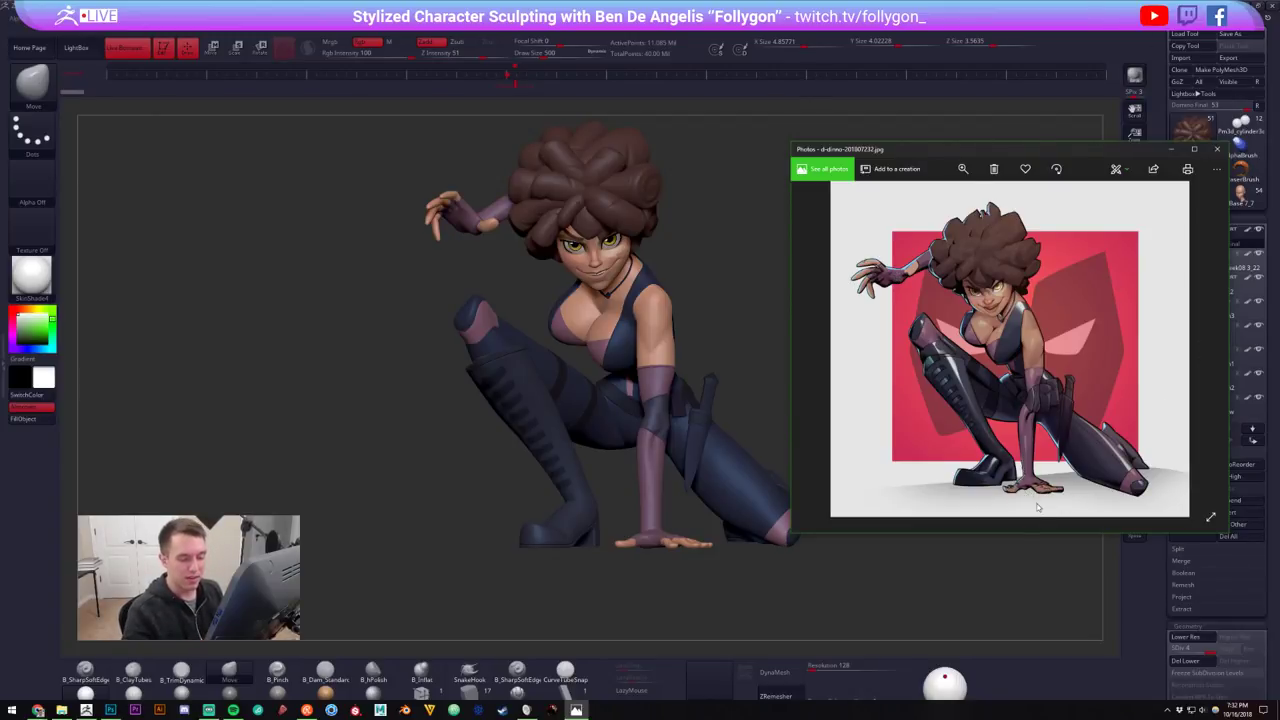
pyautogui.scroll(3, 990, 488)
pyautogui.scroll(-5, 990, 488)
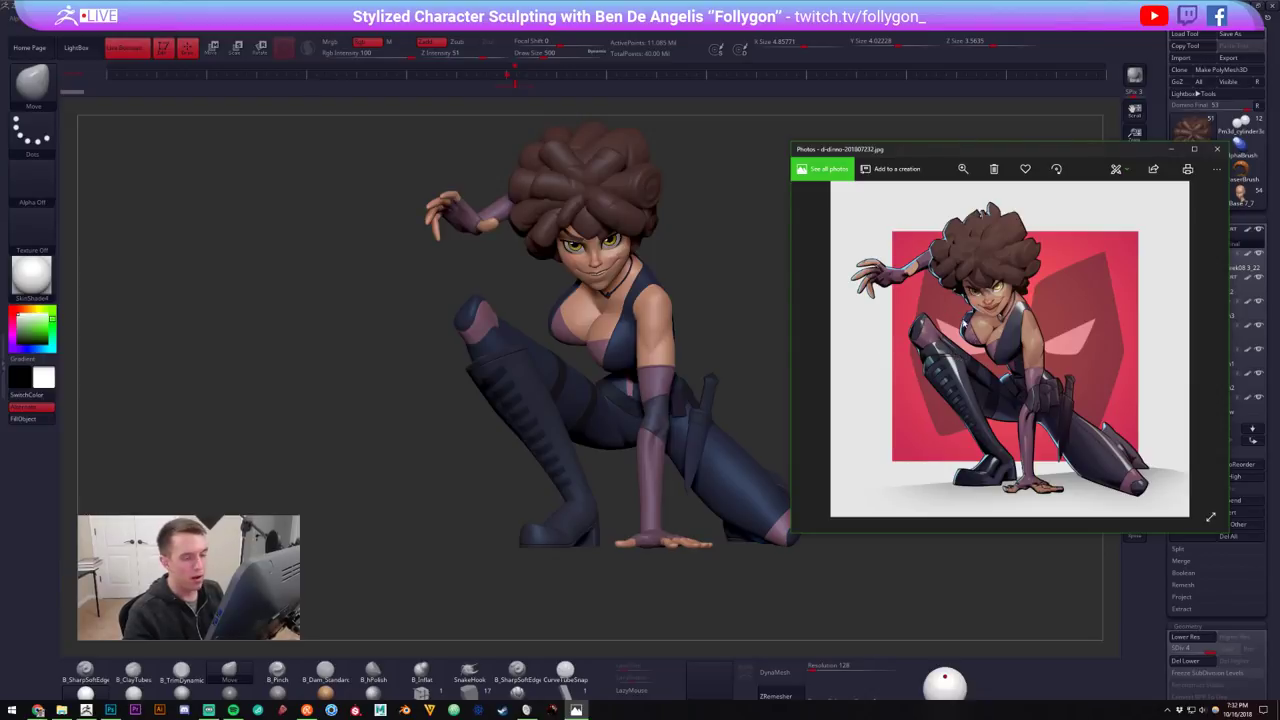
pyautogui.click(1216, 150)
pyautogui.moveTo(726, 285); pyautogui.dragTo(460, 320)
pyautogui.moveTo(869, 390); pyautogui.dragTo(789, 240)
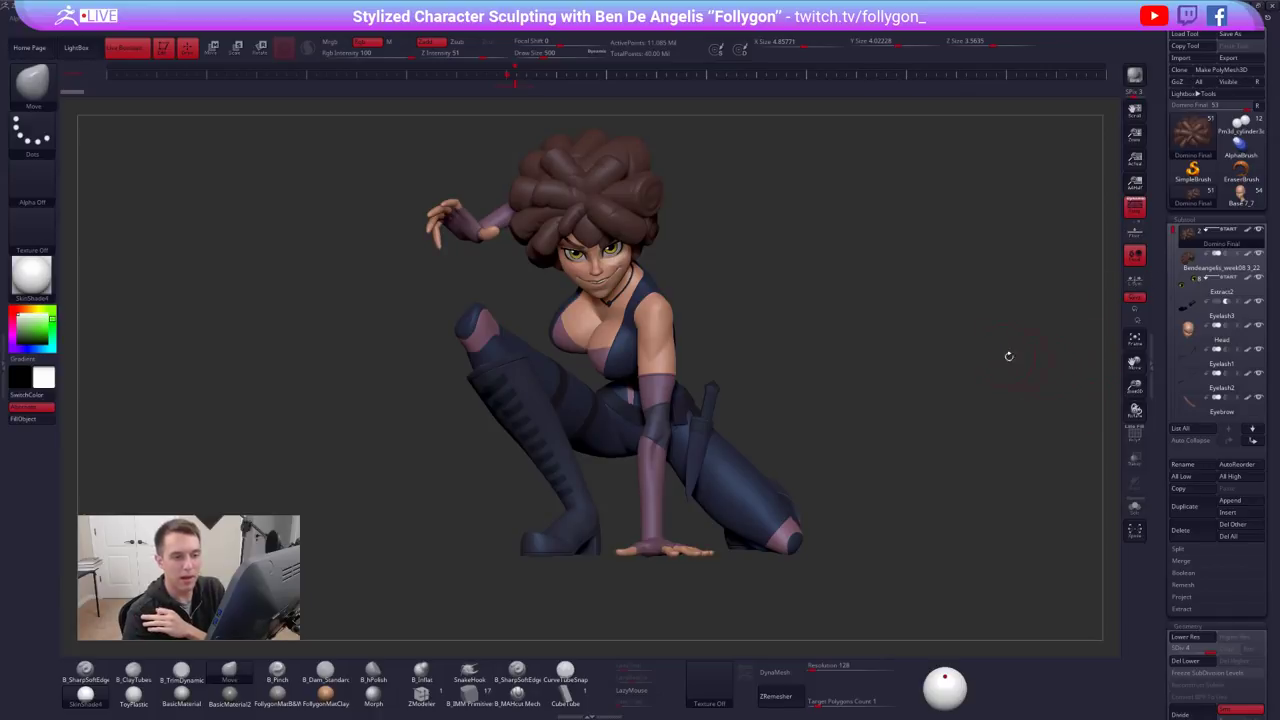
# Switch to the witch tool, frame the whole figure and select the orb in her staff
pyautogui.click(1237, 193)
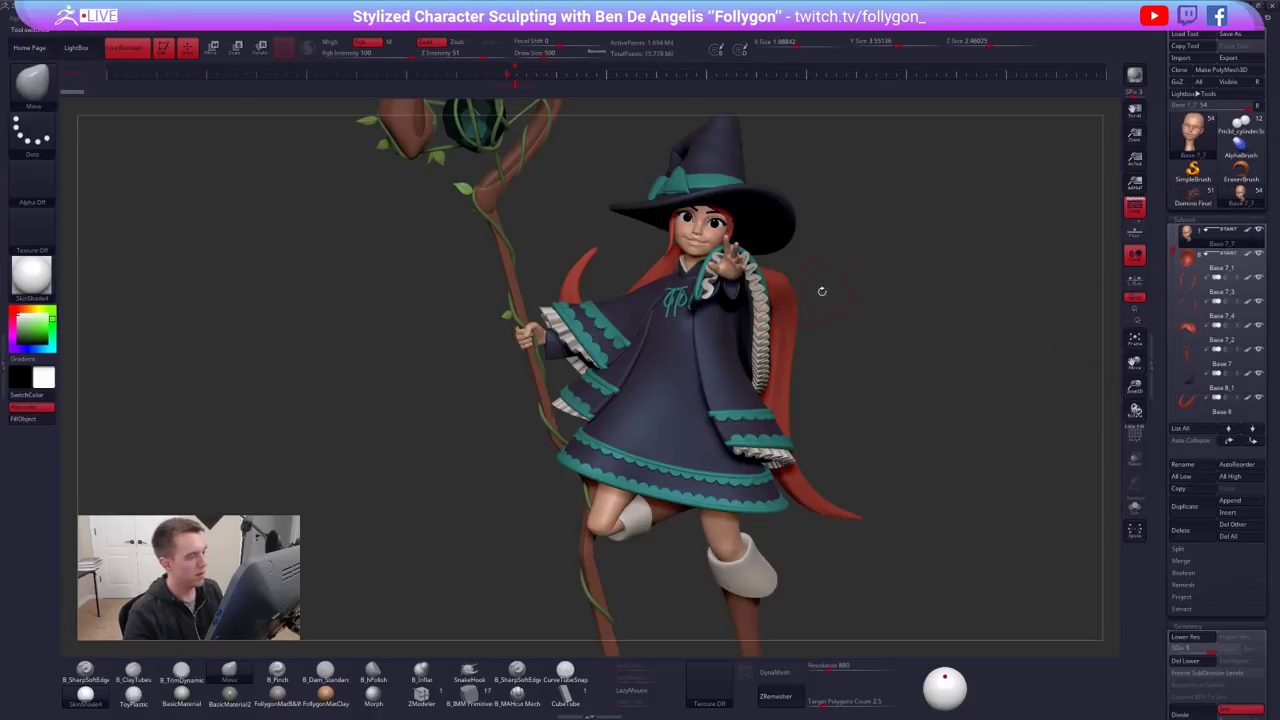
pyautogui.keyDown('alt'); pyautogui.moveTo(861, 260); pyautogui.dragTo(565, 250); pyautogui.keyUp('alt')
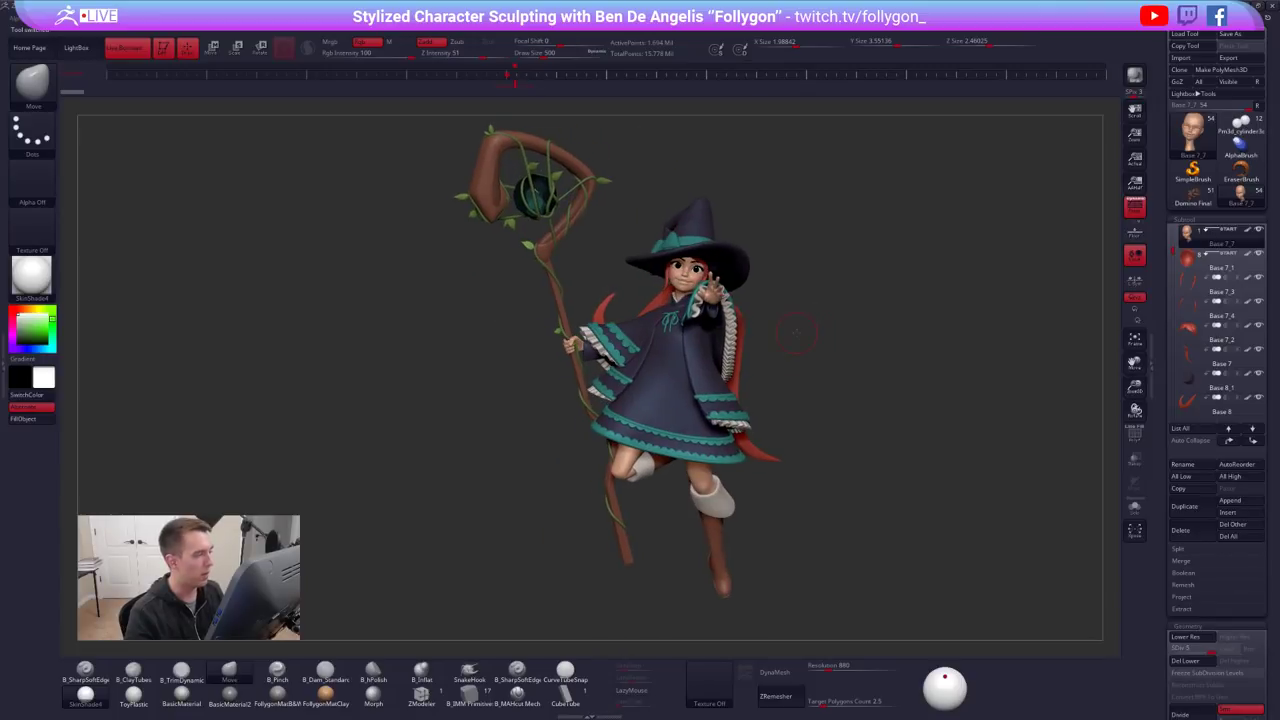
pyautogui.keyDown('alt'); pyautogui.click(560, 246); pyautogui.keyUp('alt')
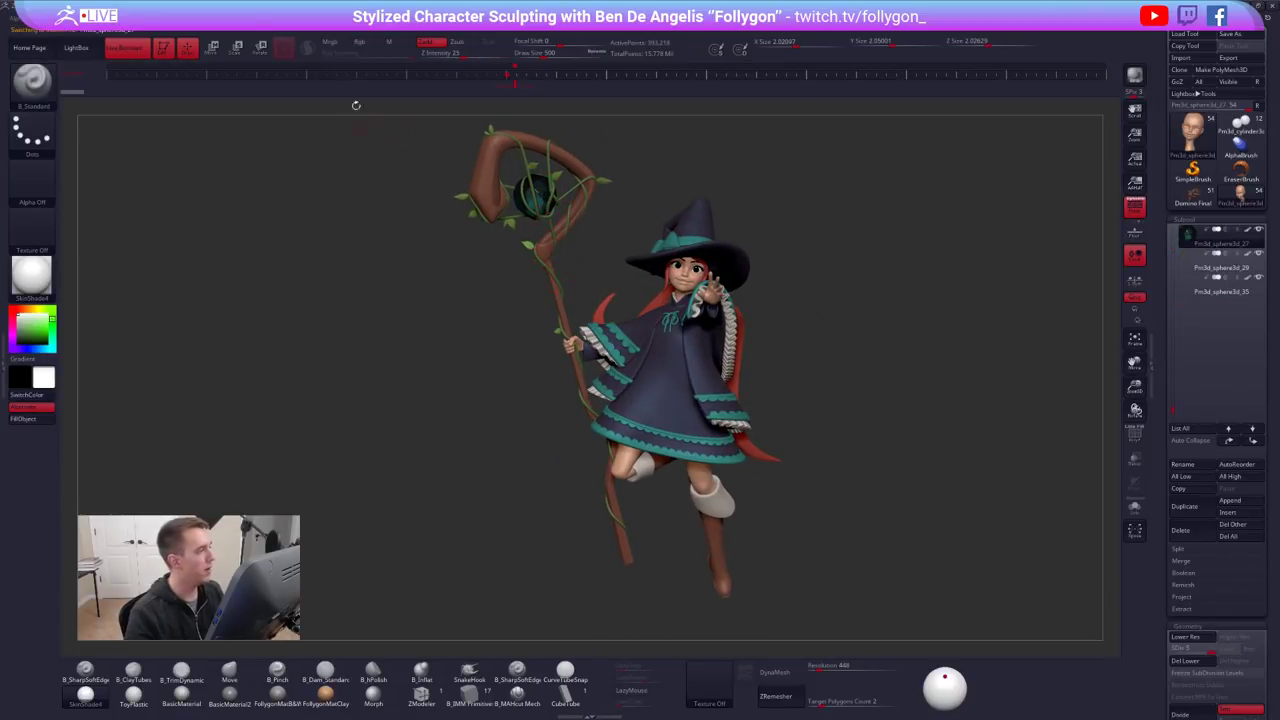
# Turn on Mrgb, turn off Zadd and choose the JellyBean material
pyautogui.click(335, 43)
pyautogui.click(428, 43)
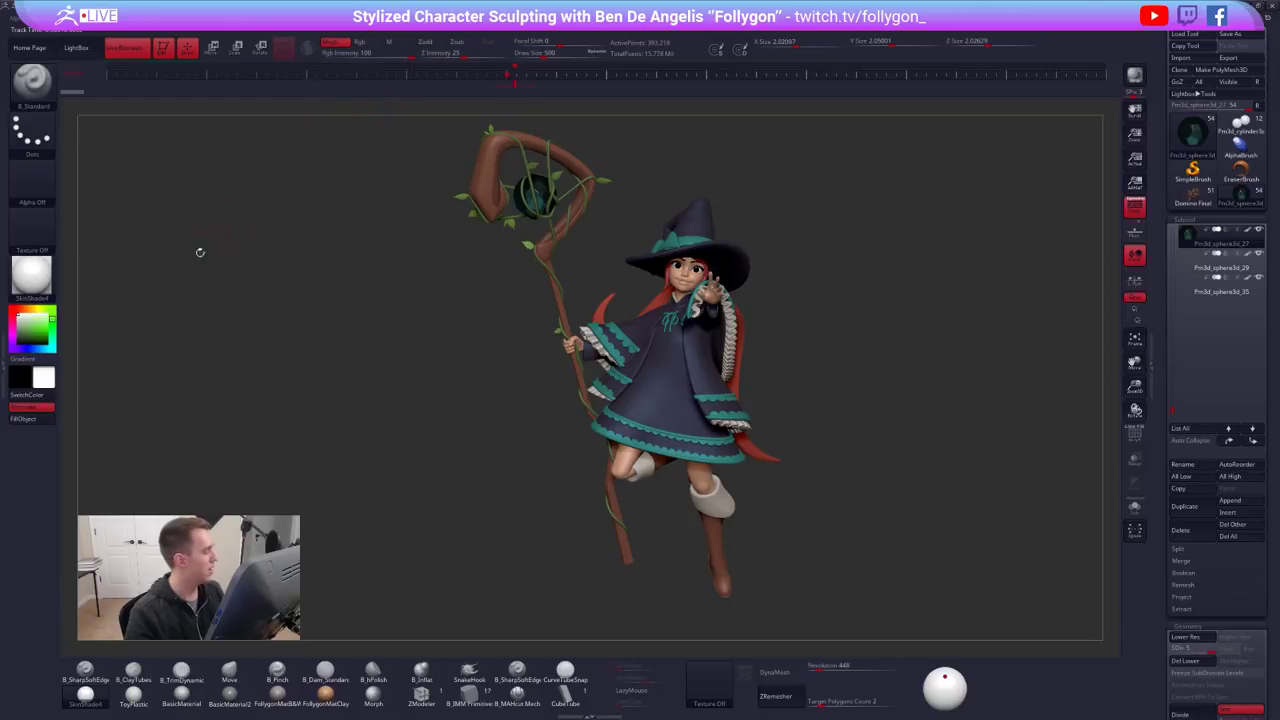
pyautogui.click(31, 275)
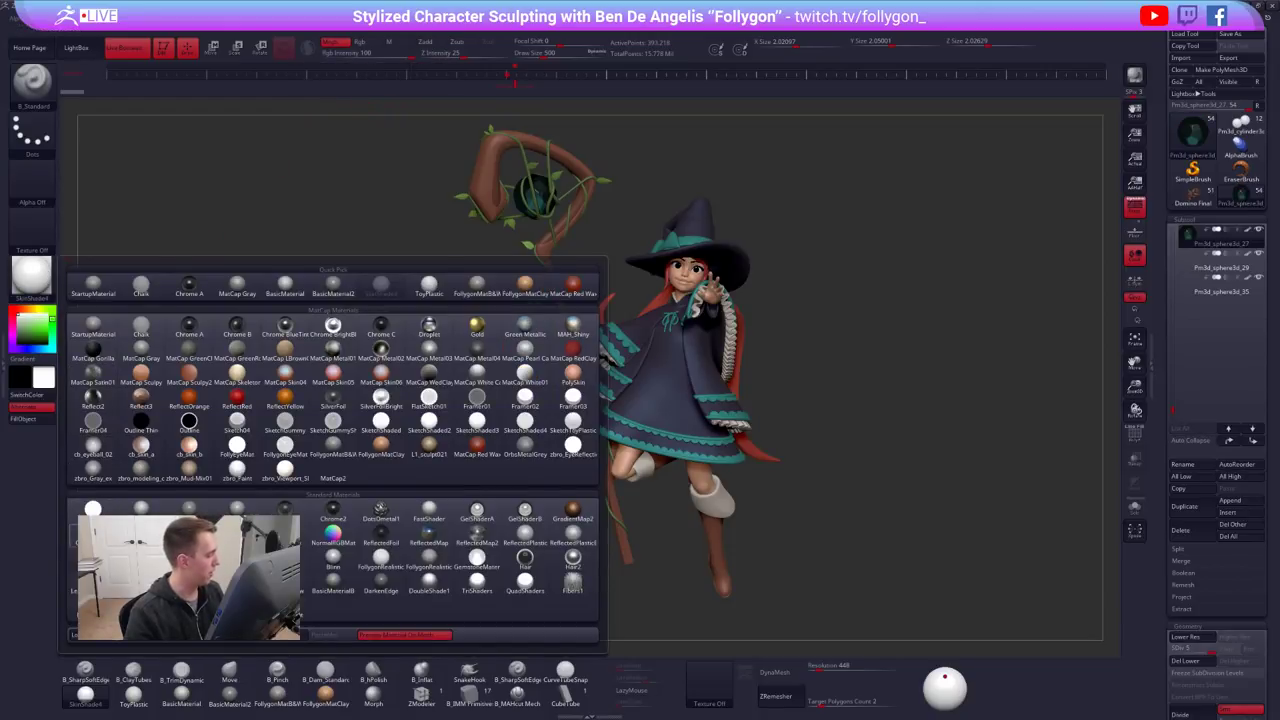
pyautogui.click(141, 535)
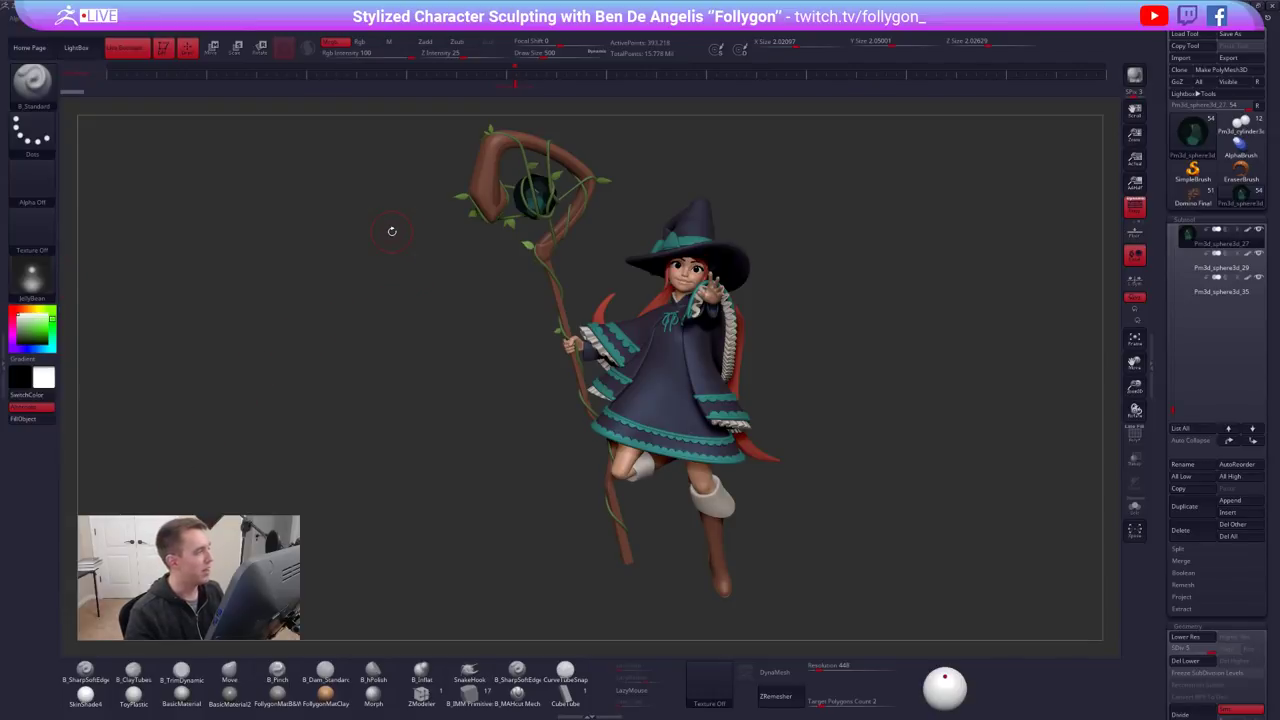
# Raise the Ambient modifier of the JellyBean material and check the staff's orb from the front and back
pyautogui.moveTo(528, 188); pyautogui.dragTo(608, 278, button='right')
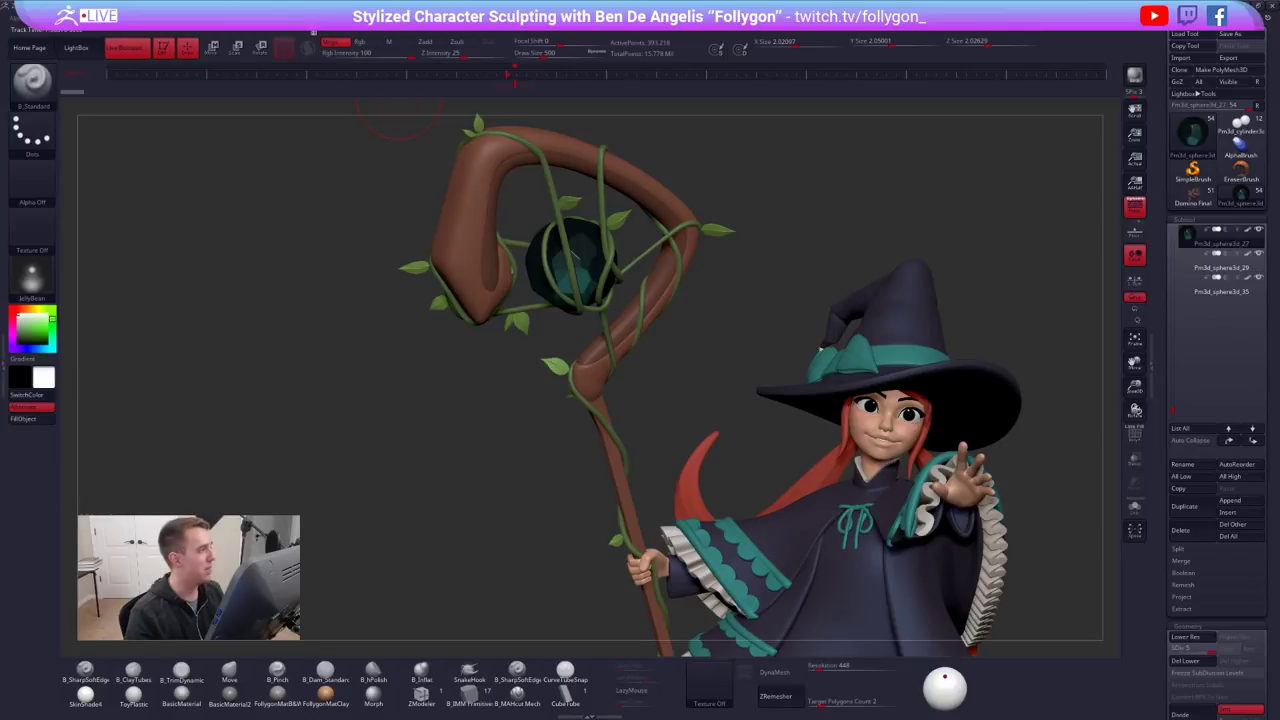
pyautogui.click(310, 45)
pyautogui.click(329, 305)
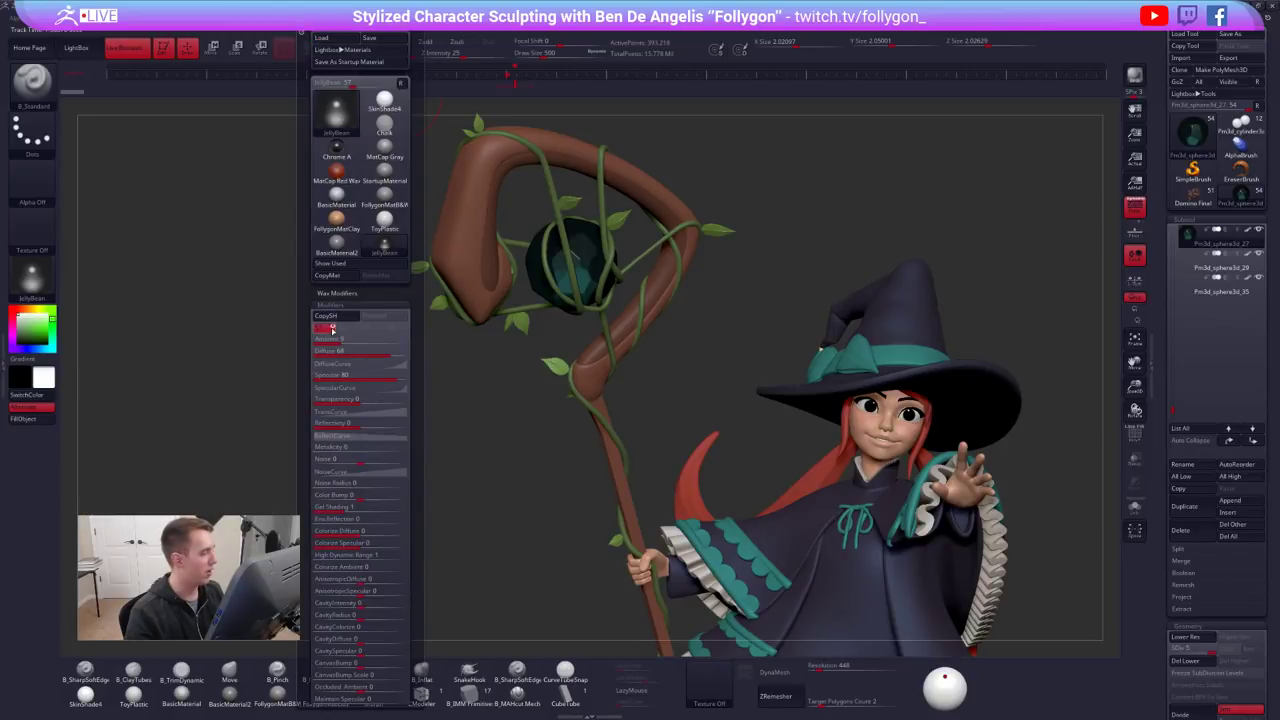
pyautogui.moveTo(341, 341); pyautogui.dragTo(376, 348)
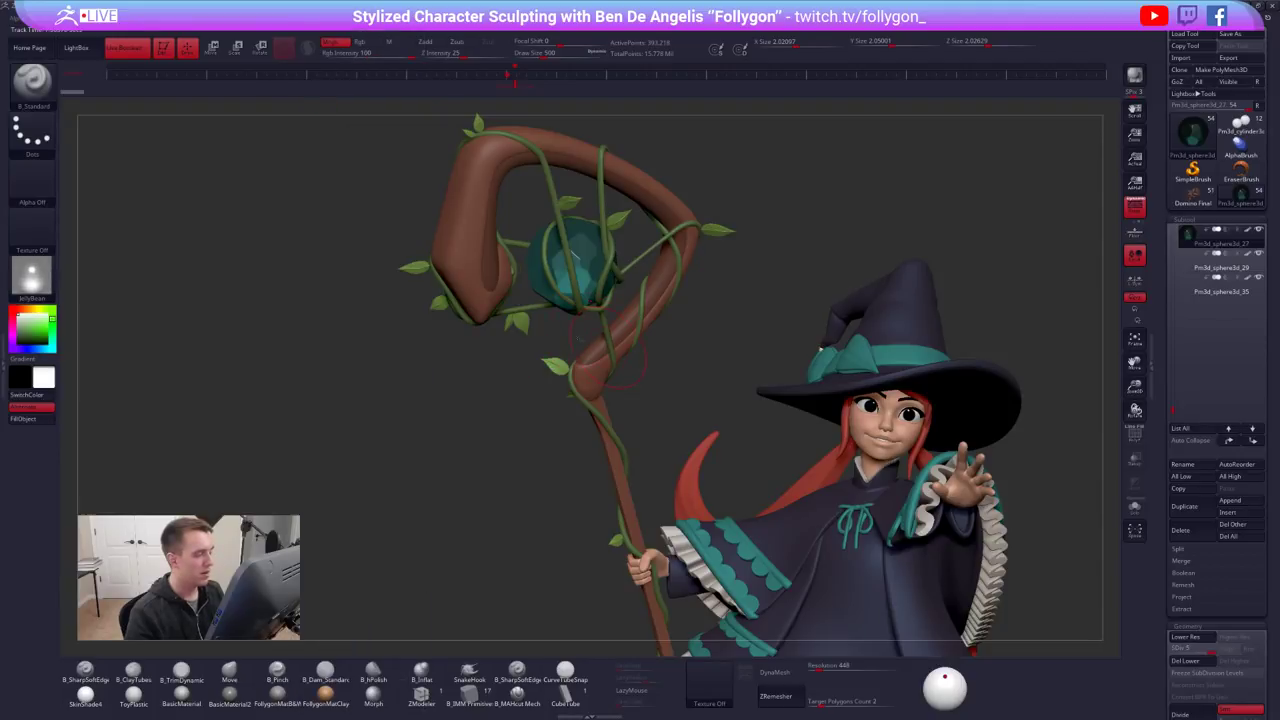
pyautogui.keyDown('alt'); pyautogui.moveTo(500, 450); pyautogui.dragTo(533, 300); pyautogui.keyUp('alt')
pyautogui.moveTo(480, 350); pyautogui.dragTo(705, 430)
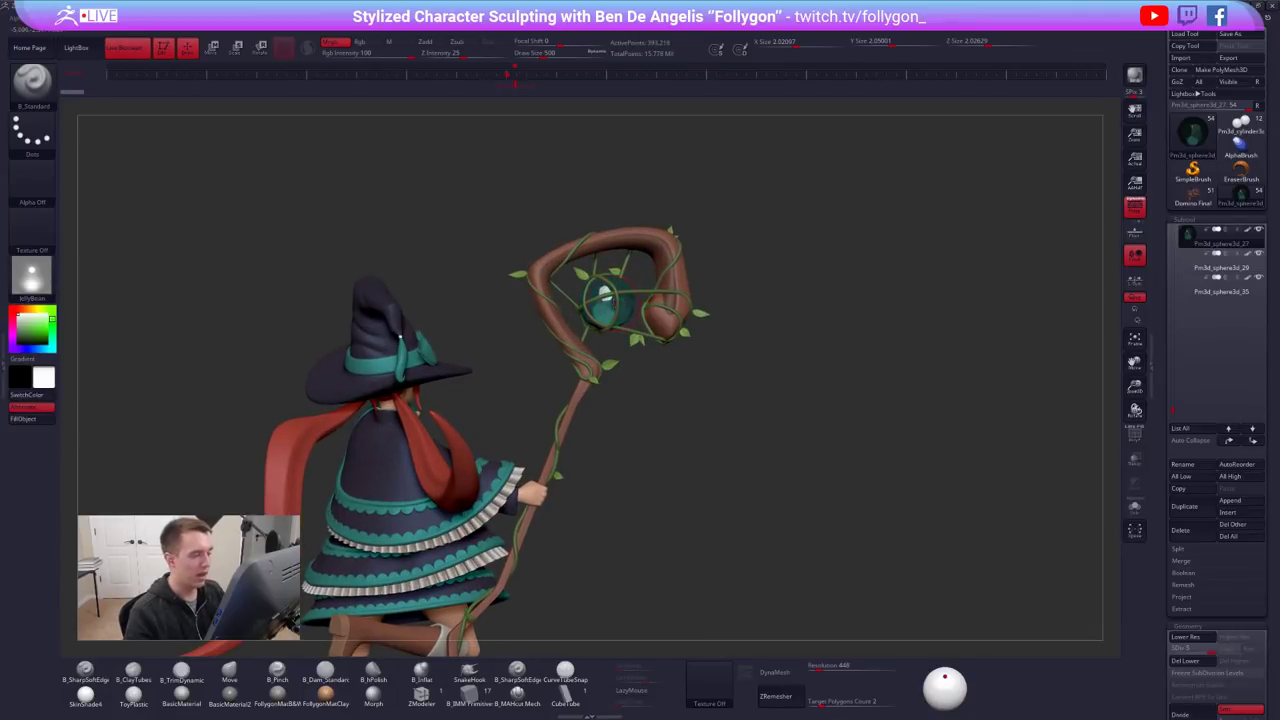
pyautogui.moveTo(612, 302); pyautogui.dragTo(662, 231)
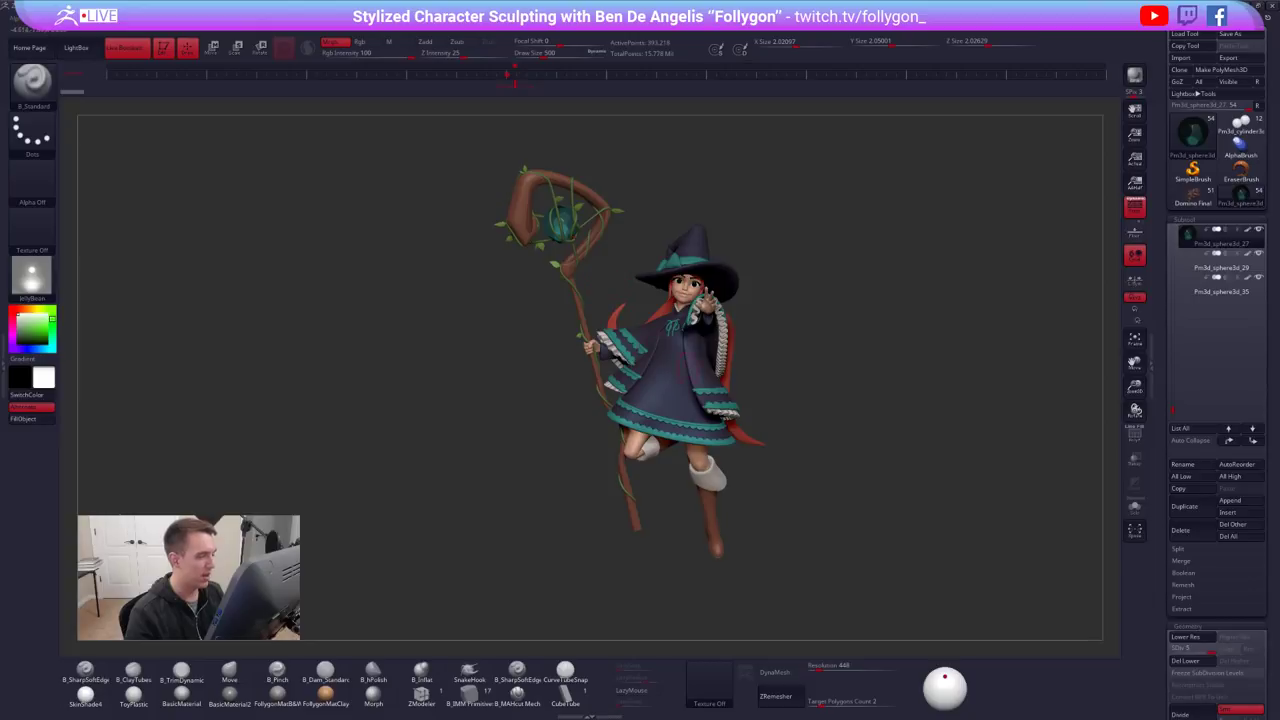
# Switch to the Move brush and reposition the witch in the view
pyautogui.press('b')
pyautogui.press('m')
pyautogui.press('v')
pyautogui.keyDown('alt'); pyautogui.moveTo(577, 266); pyautogui.dragTo(555, 262); pyautogui.keyUp('alt')
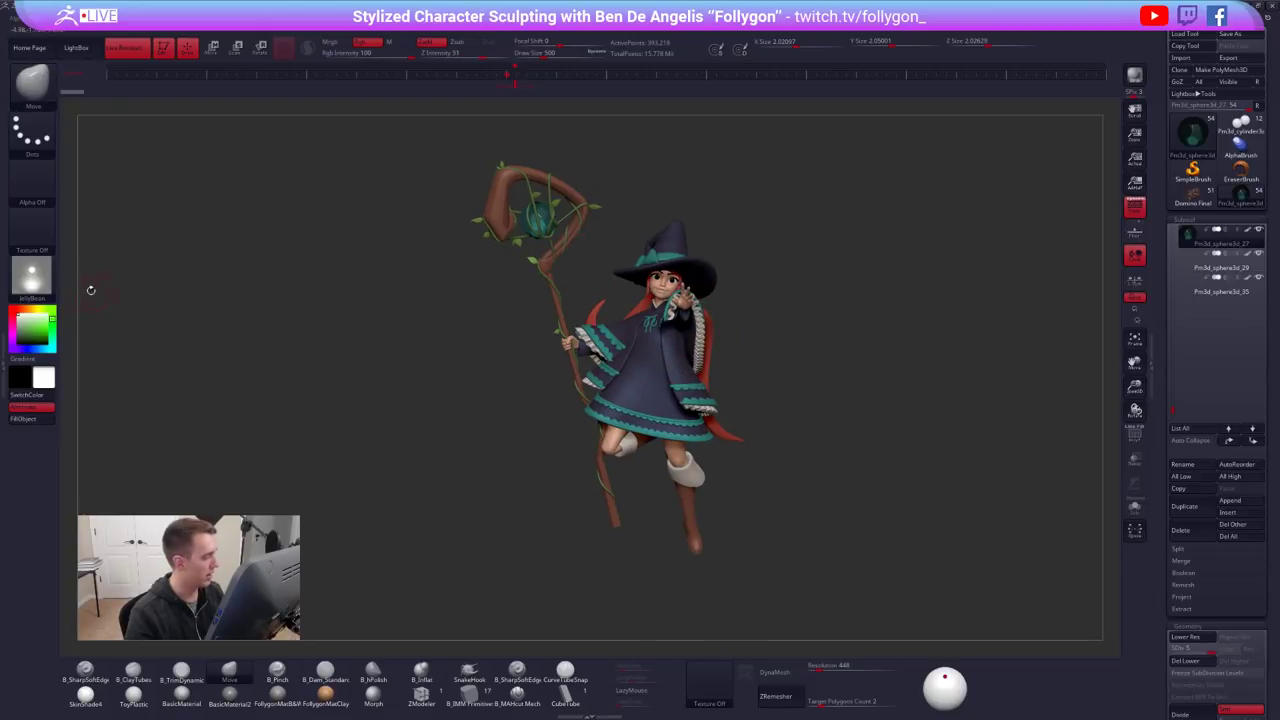
# Bring the whole witch figure into view and set the active material to zbro_Paint
pyautogui.click(297, 692)
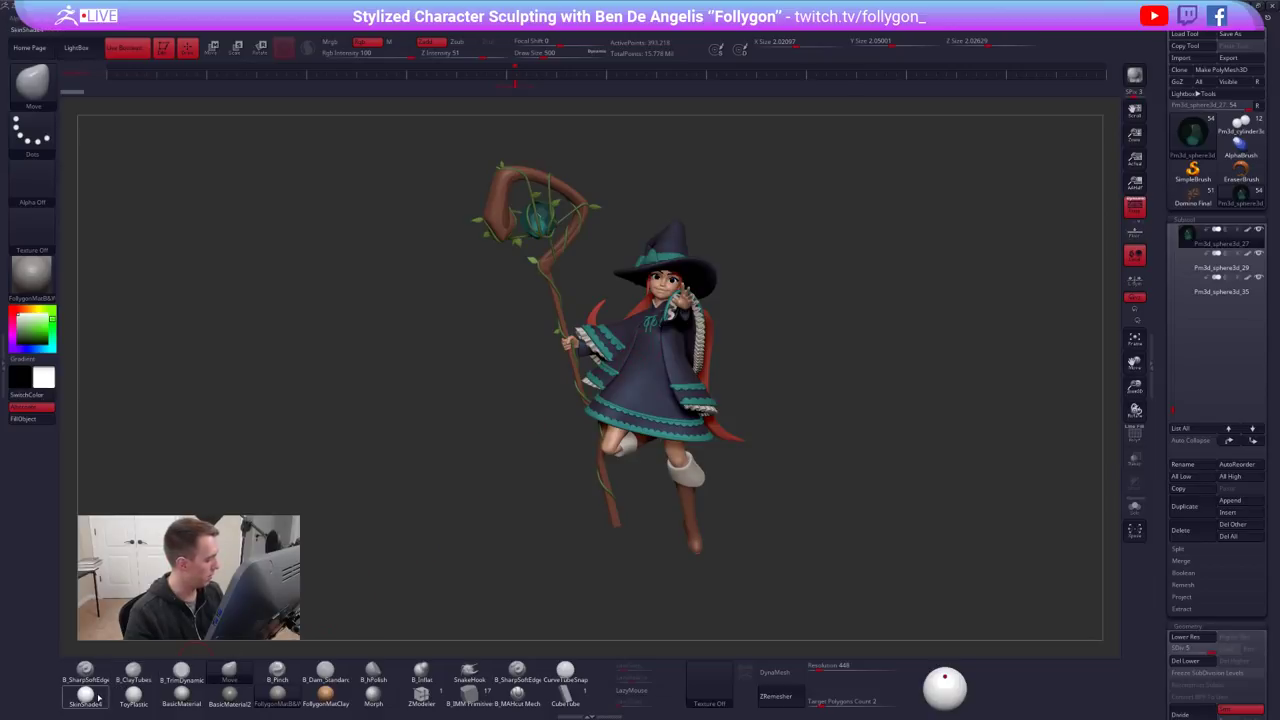
pyautogui.moveTo(620, 460)
pyautogui.mouseDown()
pyautogui.moveTo(785, 462)
pyautogui.moveTo(618, 452)
pyautogui.moveTo(640, 452)
pyautogui.mouseUp()
pyautogui.keyDown('alt'); pyautogui.moveTo(640, 452); pyautogui.dragTo(606, 414); pyautogui.keyUp('alt')
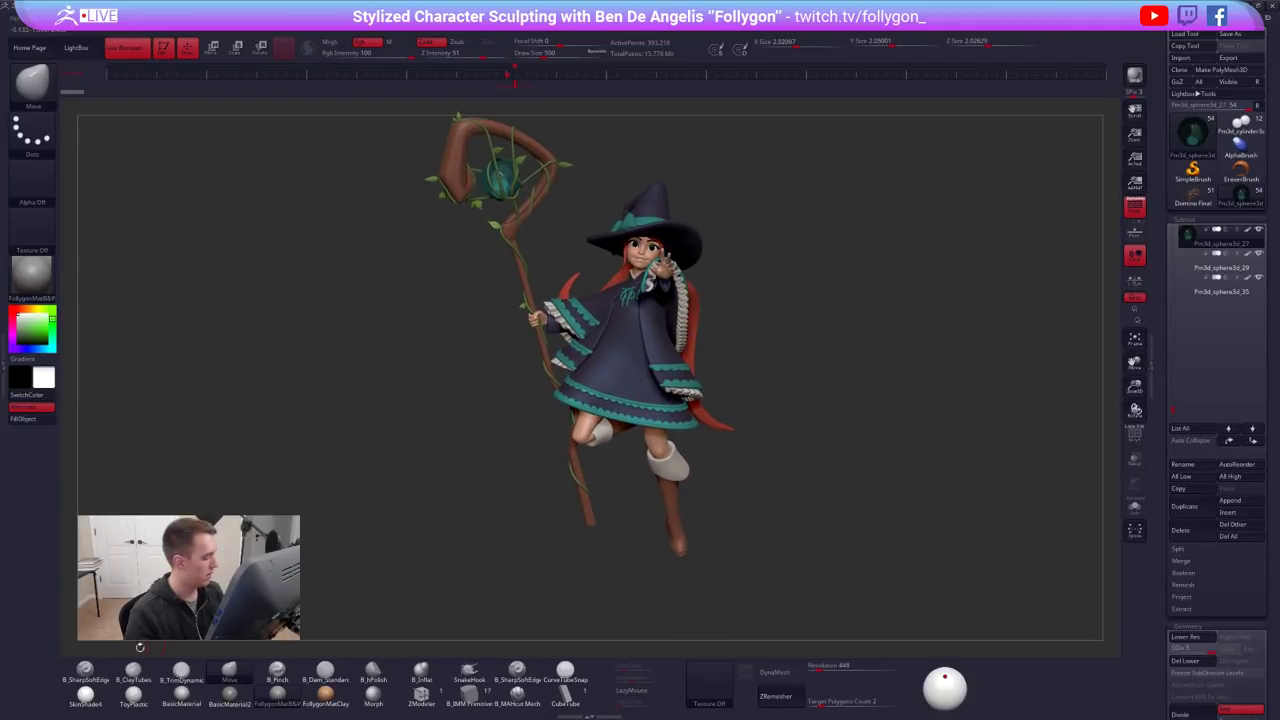
pyautogui.press('m')
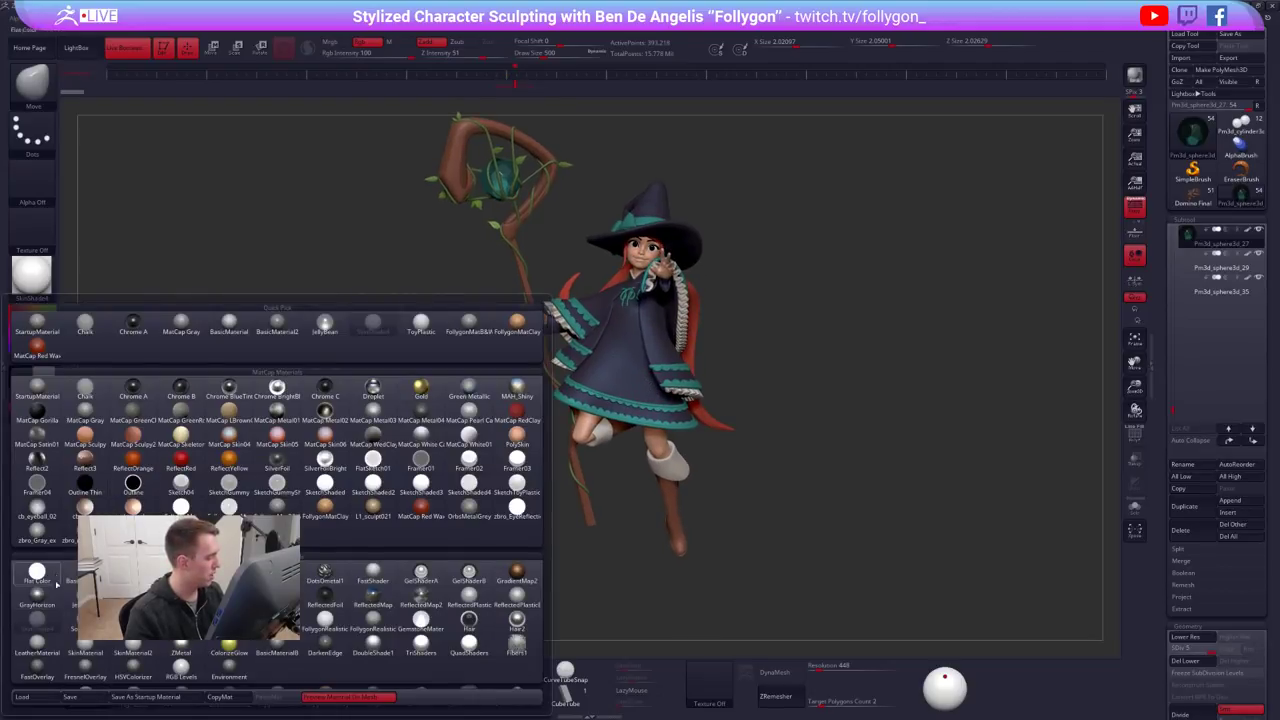
pyautogui.click(133, 532)
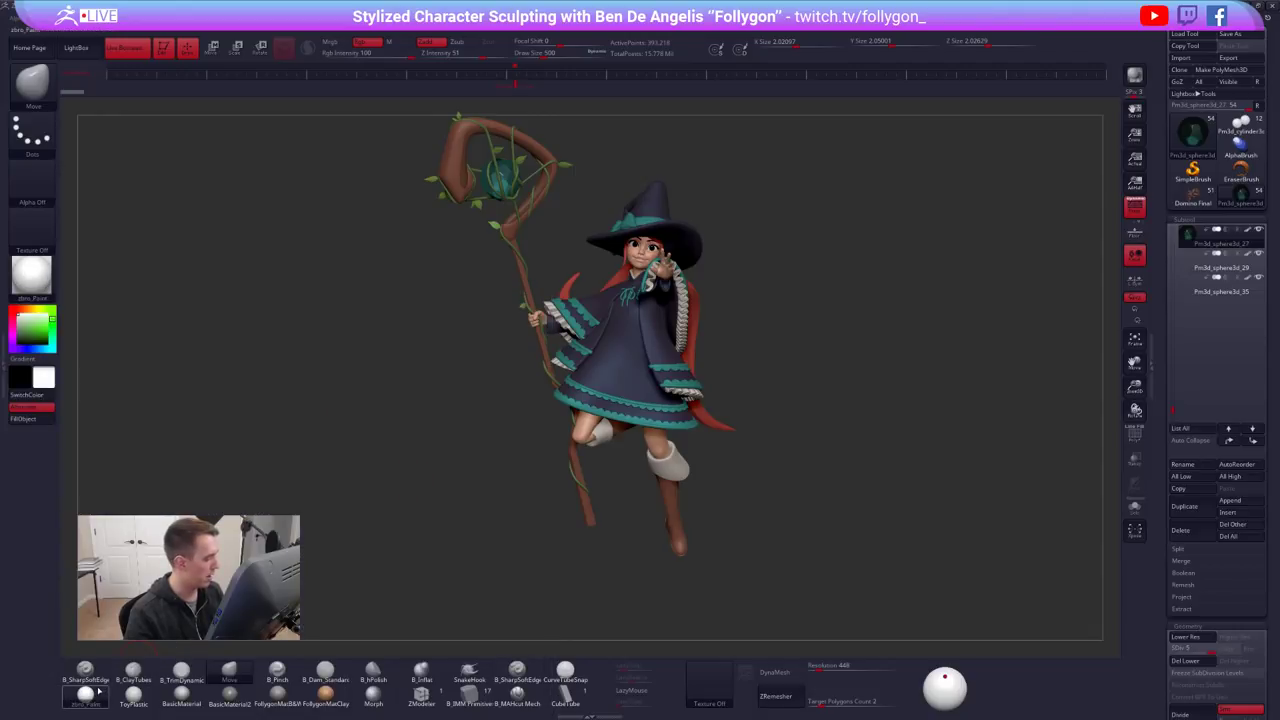
pyautogui.keyDown('alt'); pyautogui.moveTo(630, 388); pyautogui.dragTo(638, 398, button='right'); pyautogui.keyUp('alt')
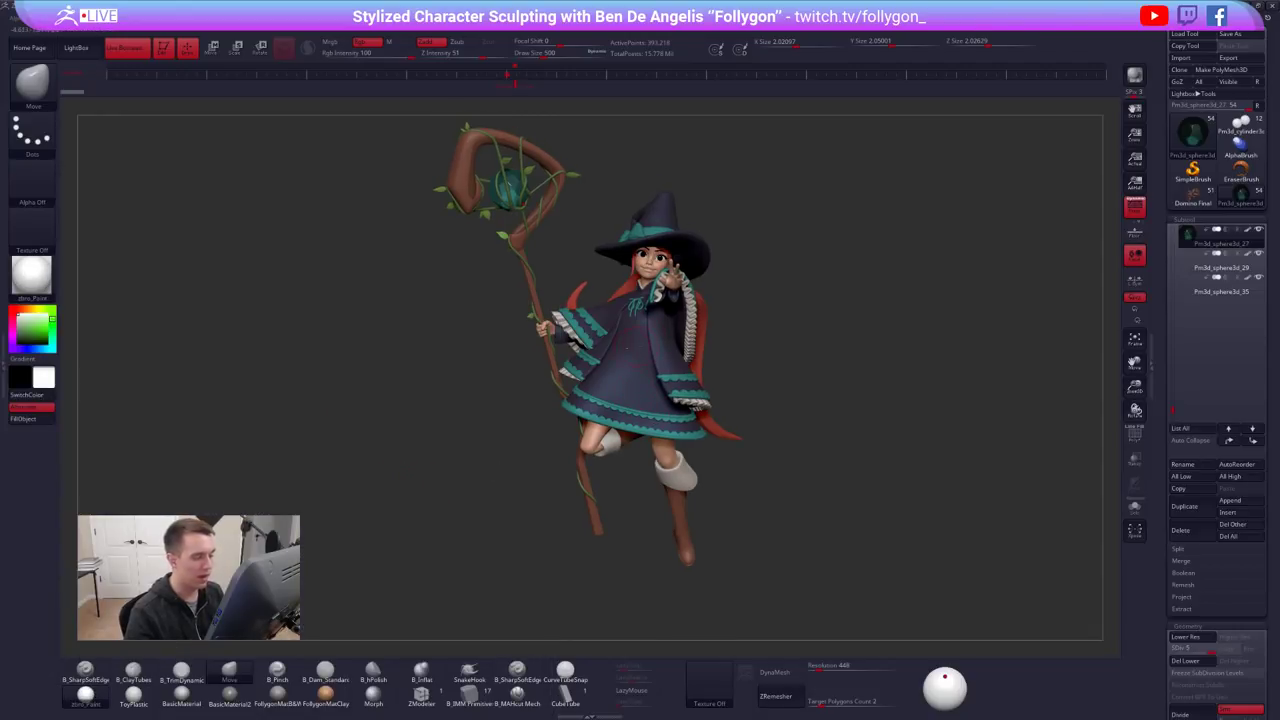
# Inspect the witch from several angles and select her dark robe subtool
pyautogui.moveTo(638, 346); pyautogui.dragTo(730, 336, button='right')
pyautogui.moveTo(490, 338); pyautogui.dragTo(583, 337, button='right')
pyautogui.keyDown('alt'); pyautogui.moveTo(500, 357); pyautogui.dragTo(776, 373, button='right'); pyautogui.keyUp('alt')
pyautogui.moveTo(600, 363); pyautogui.dragTo(690, 361, button='right')
pyautogui.moveTo(850, 372); pyautogui.dragTo(1030, 378)
pyautogui.keyDown('alt'); pyautogui.click(734, 340); pyautogui.keyUp('alt')
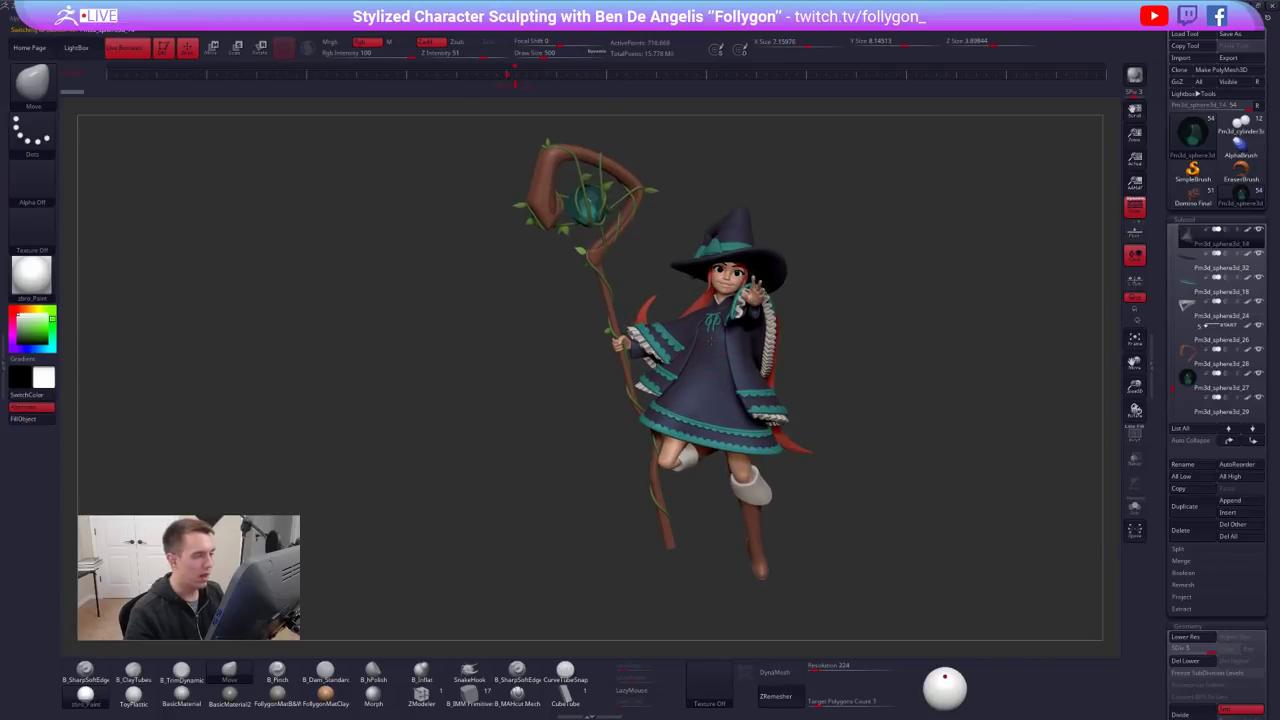
pyautogui.keyDown('alt'); pyautogui.moveTo(734, 340); pyautogui.dragTo(670, 350, button='right'); pyautogui.keyUp('alt')
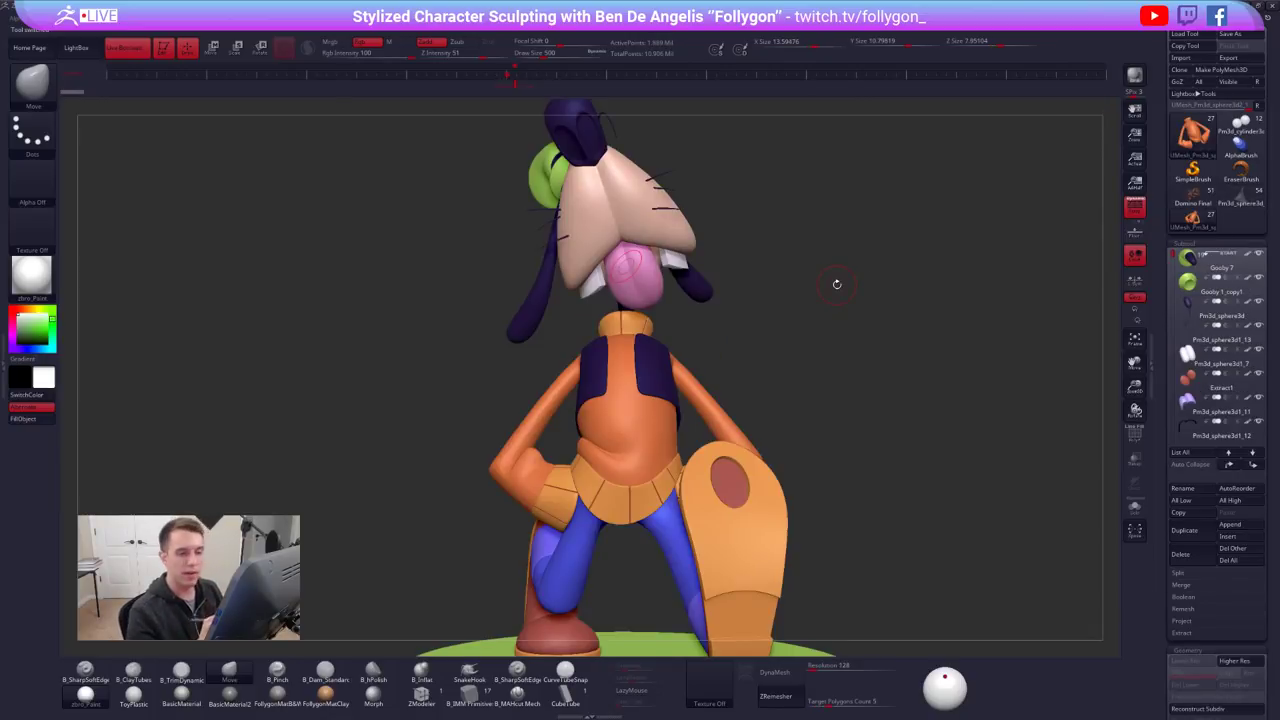
# Examine the full Goofy figure on its green base from the front and the side
pyautogui.moveTo(907, 436); pyautogui.dragTo(869, 507)
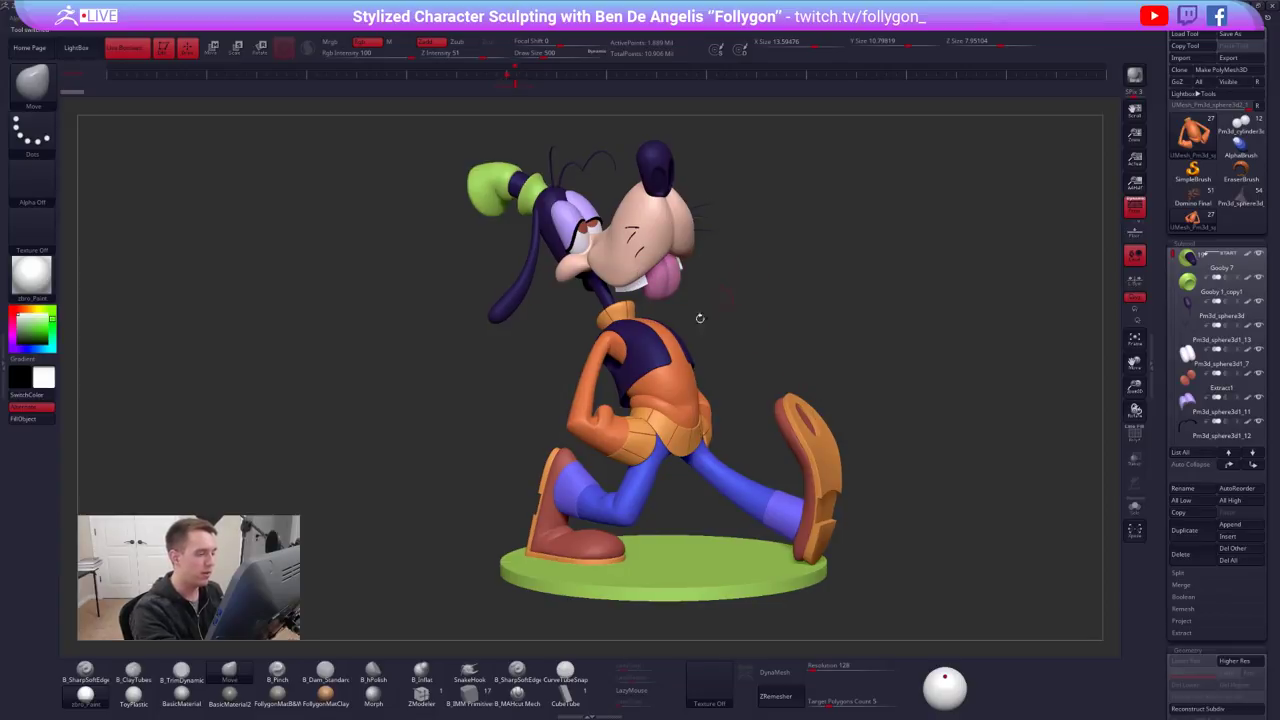
pyautogui.moveTo(700, 318); pyautogui.dragTo(845, 408)
pyautogui.keyDown('alt'); pyautogui.moveTo(964, 438); pyautogui.dragTo(885, 455); pyautogui.keyUp('alt')
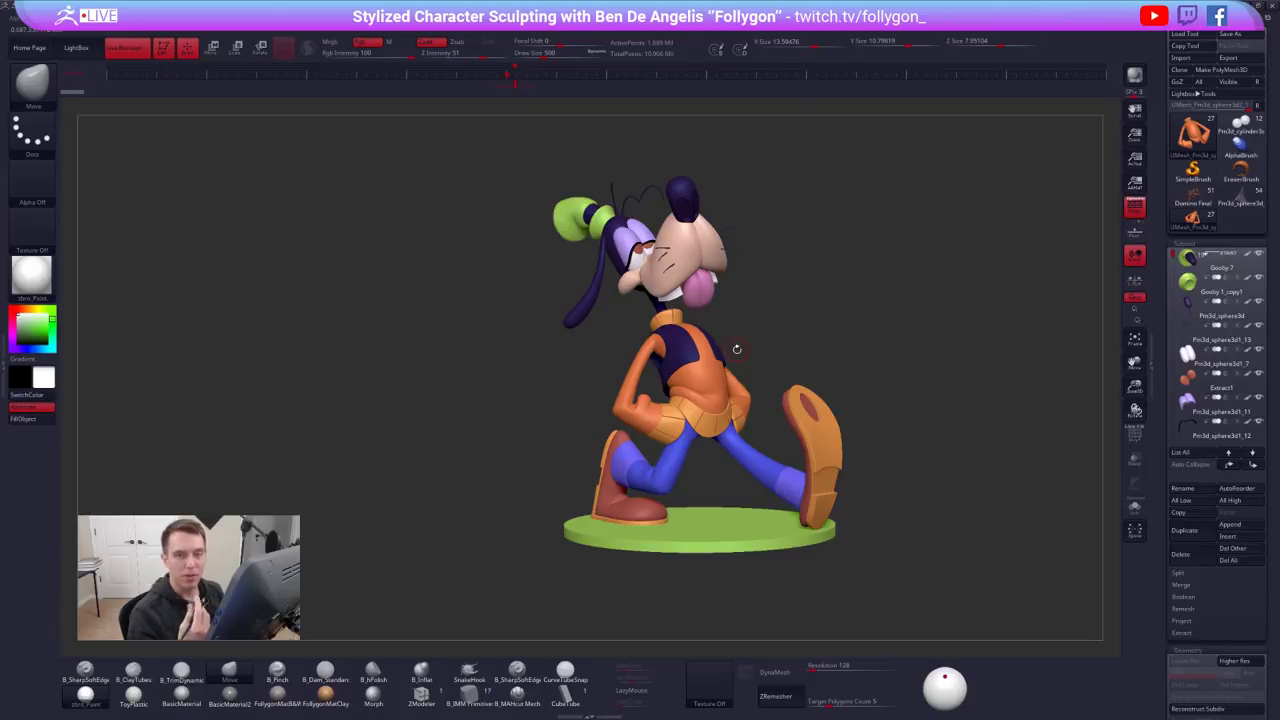
pyautogui.moveTo(897, 509); pyautogui.dragTo(945, 532)
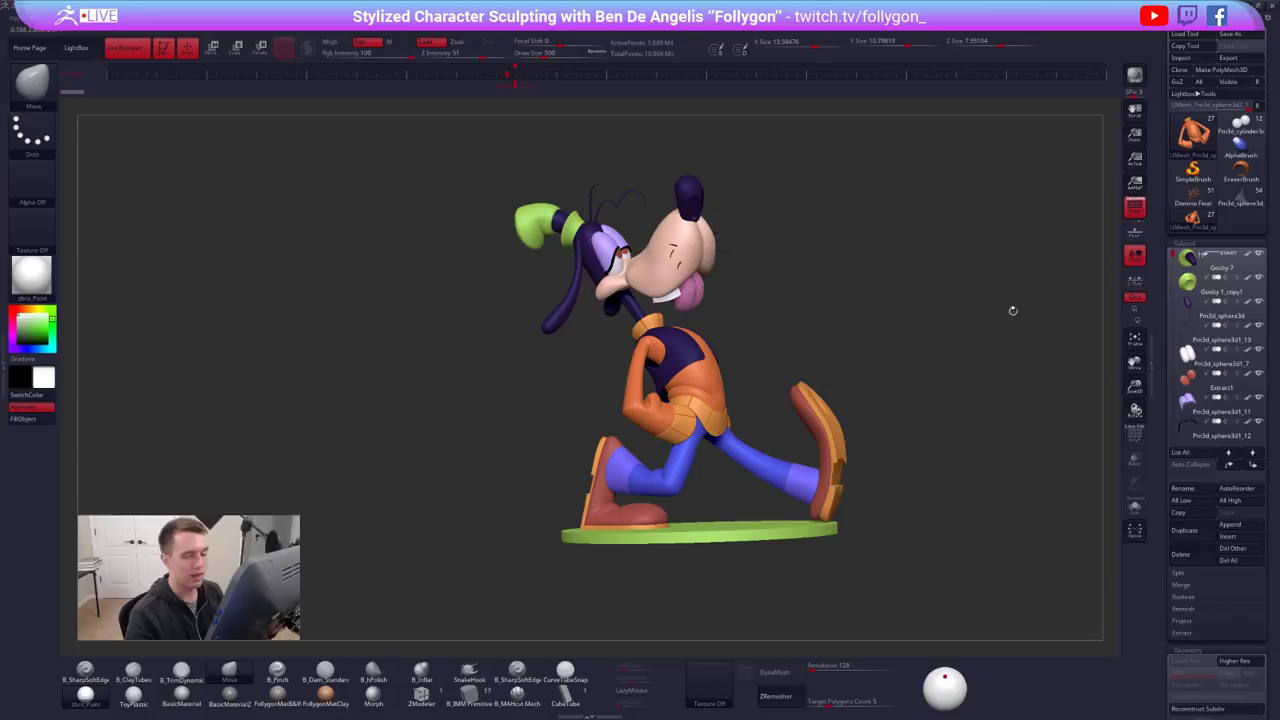
# Select the Gooby 7 subtool and the Gooby 1_copy1 hat subtool, and view the whole Goofy figure again
pyautogui.moveTo(1193, 270)
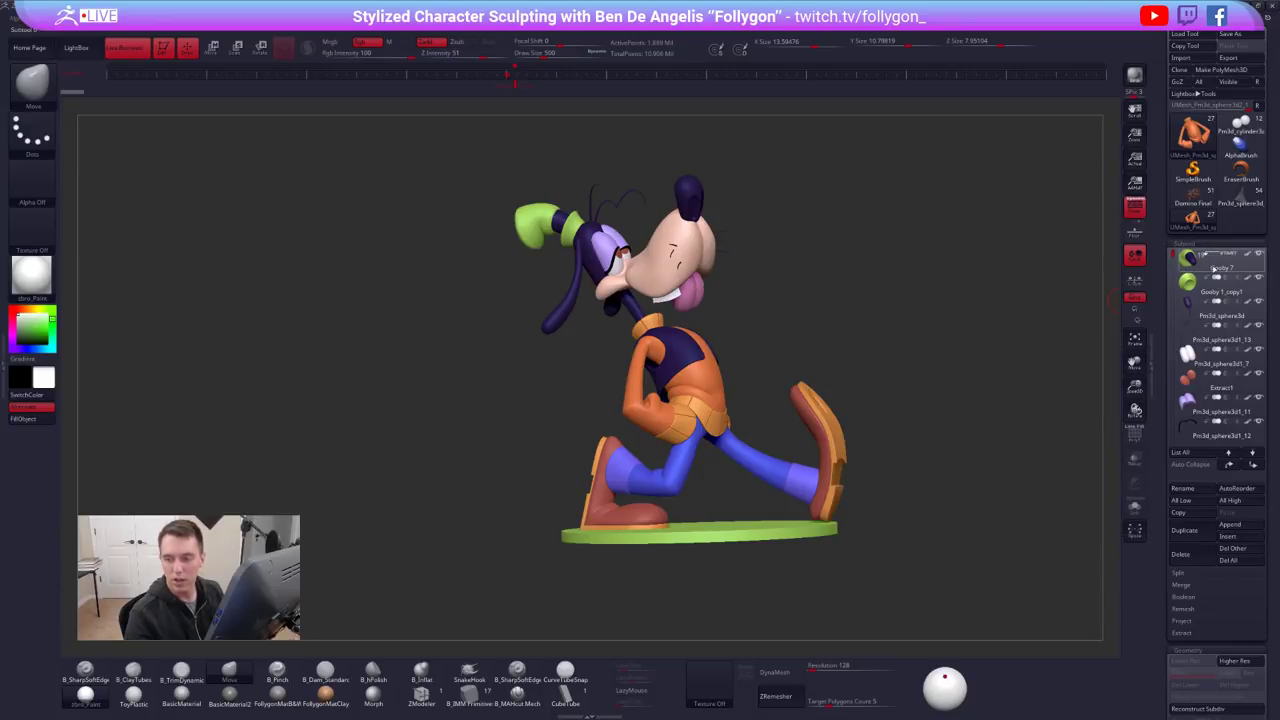
pyautogui.click(1192, 257)
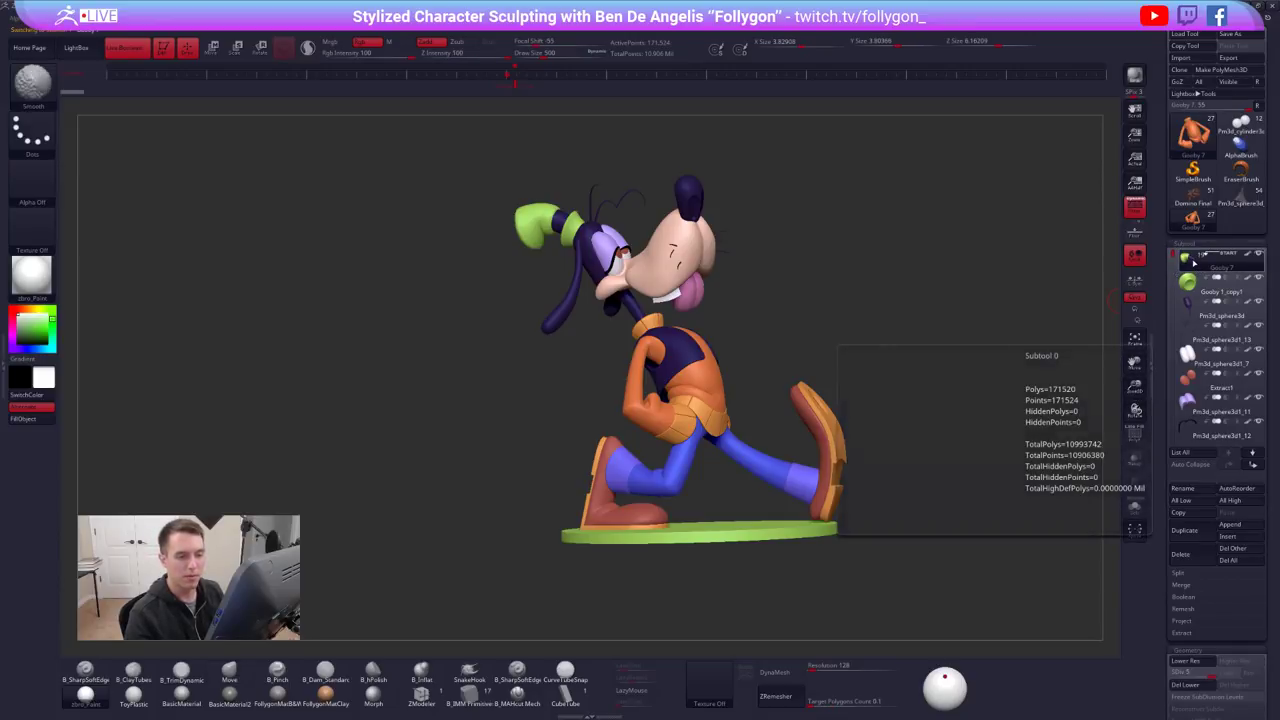
pyautogui.click(1195, 283)
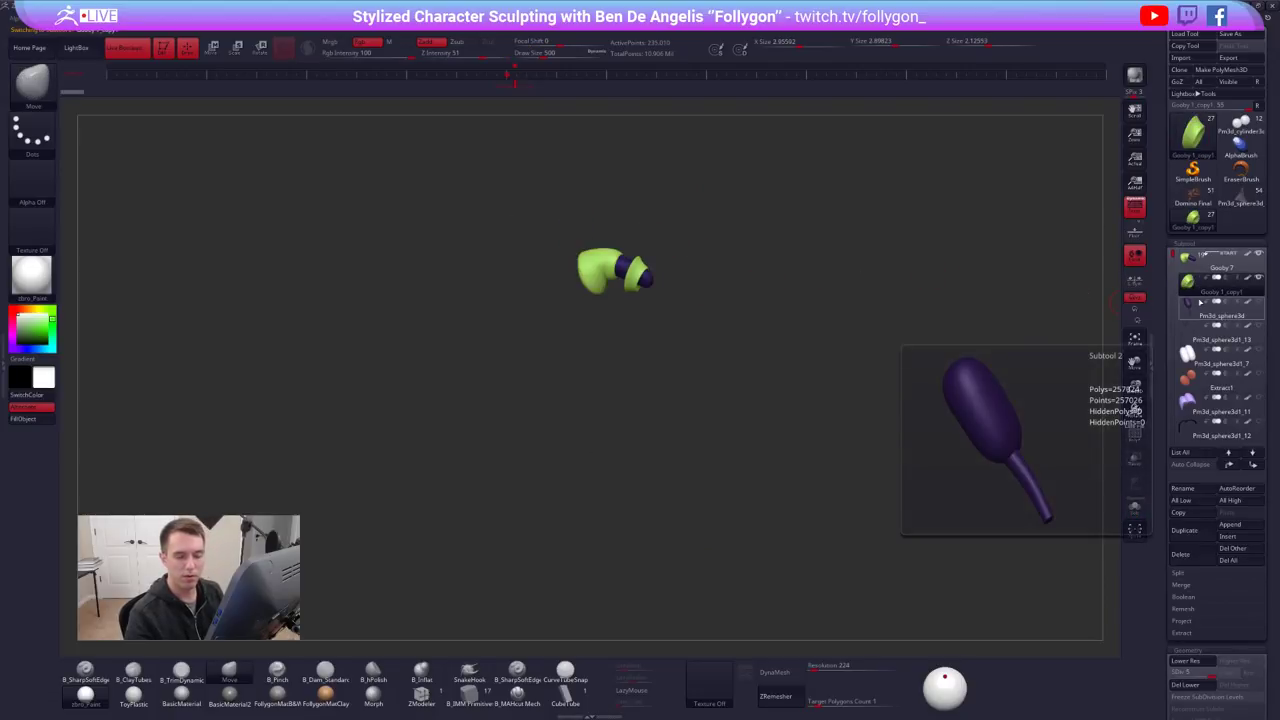
pyautogui.press('shift')
pyautogui.moveTo(997, 294); pyautogui.dragTo(820, 296)
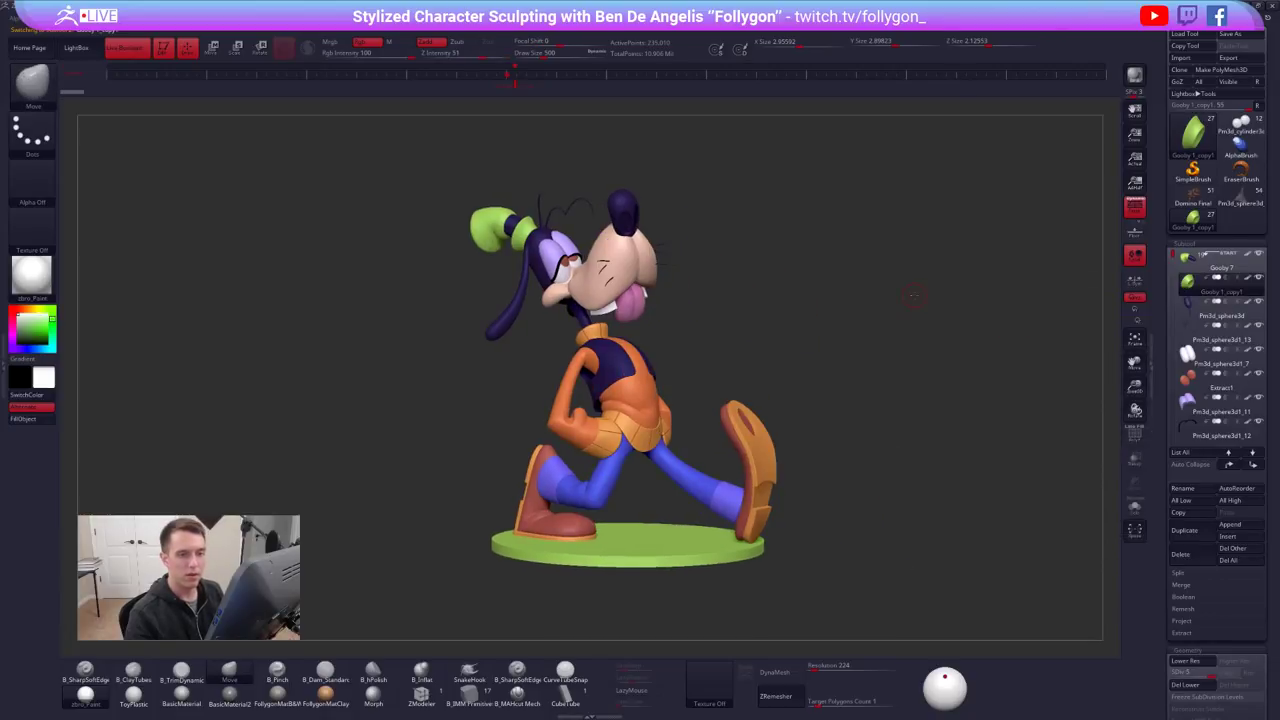
# Switch to the SpongeBob cupcake tool, face it frontally and set the Draw Size to 535
pyautogui.click(1232, 121)
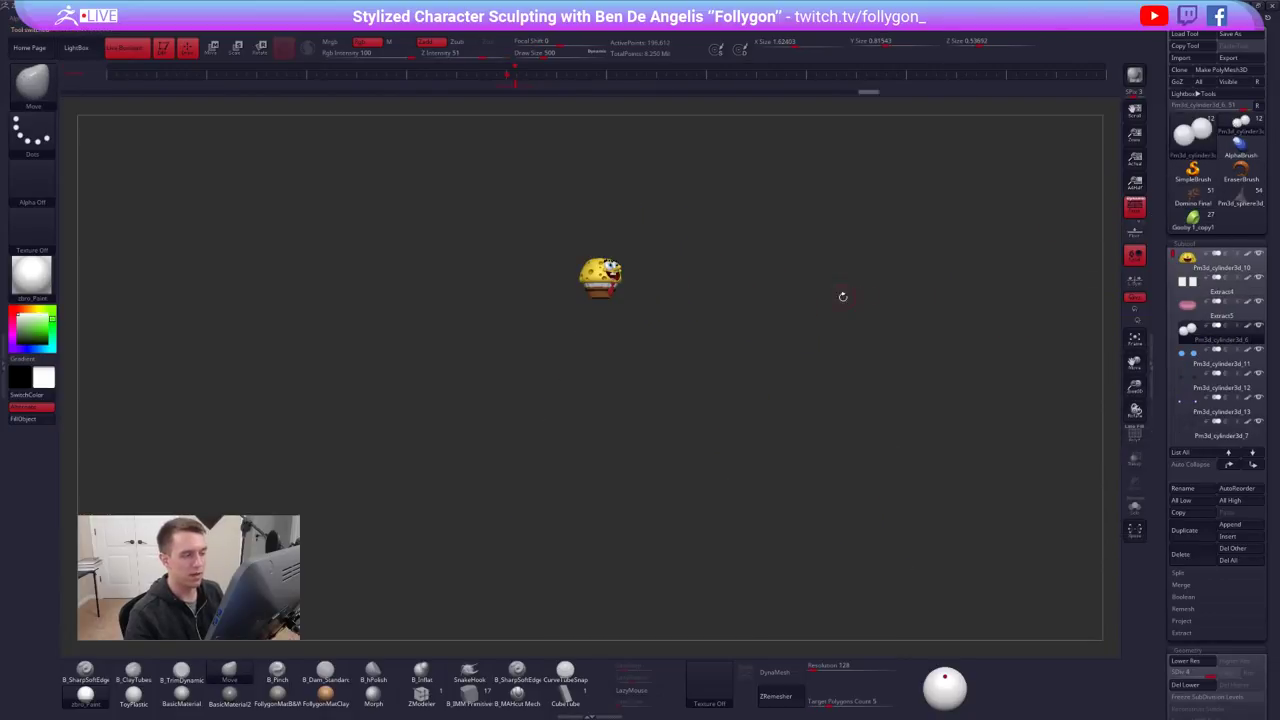
pyautogui.keyDown('alt'); pyautogui.moveTo(671, 283); pyautogui.dragTo(895, 433); pyautogui.keyUp('alt')
pyautogui.keyDown('alt'); pyautogui.moveTo(864, 392); pyautogui.dragTo(831, 410); pyautogui.keyUp('alt')
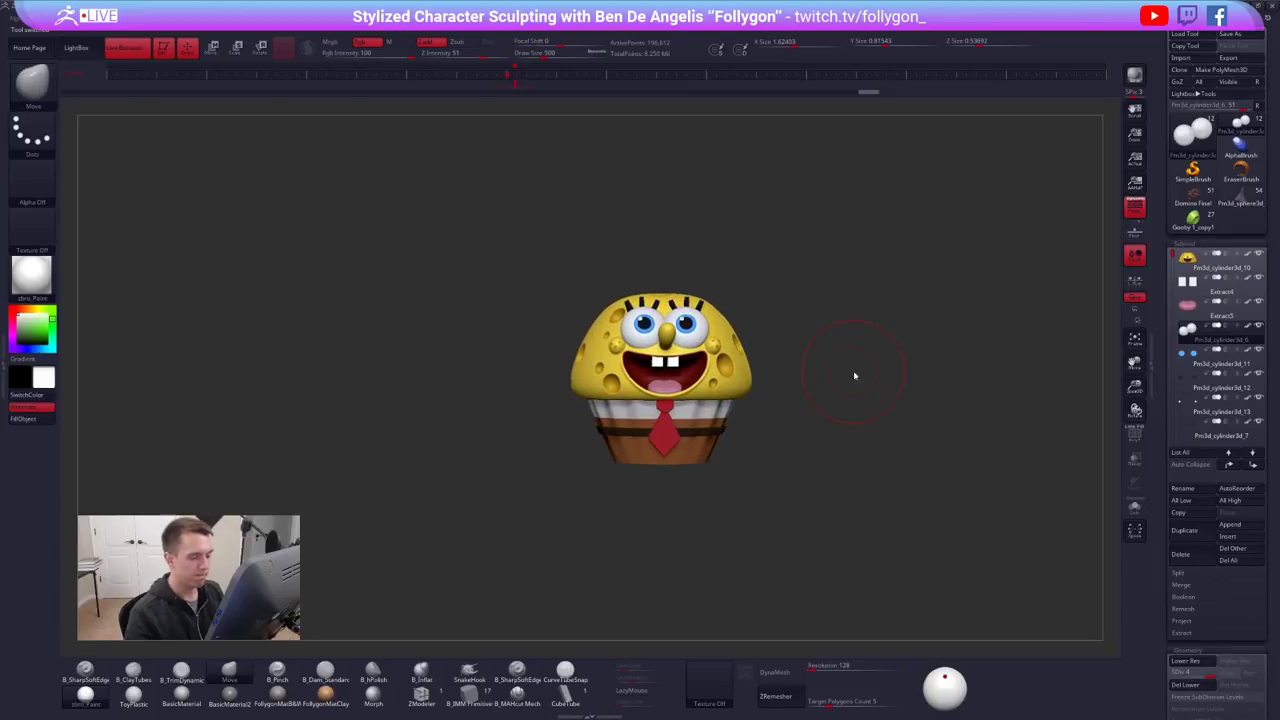
pyautogui.press('space')
pyautogui.click(853, 372)
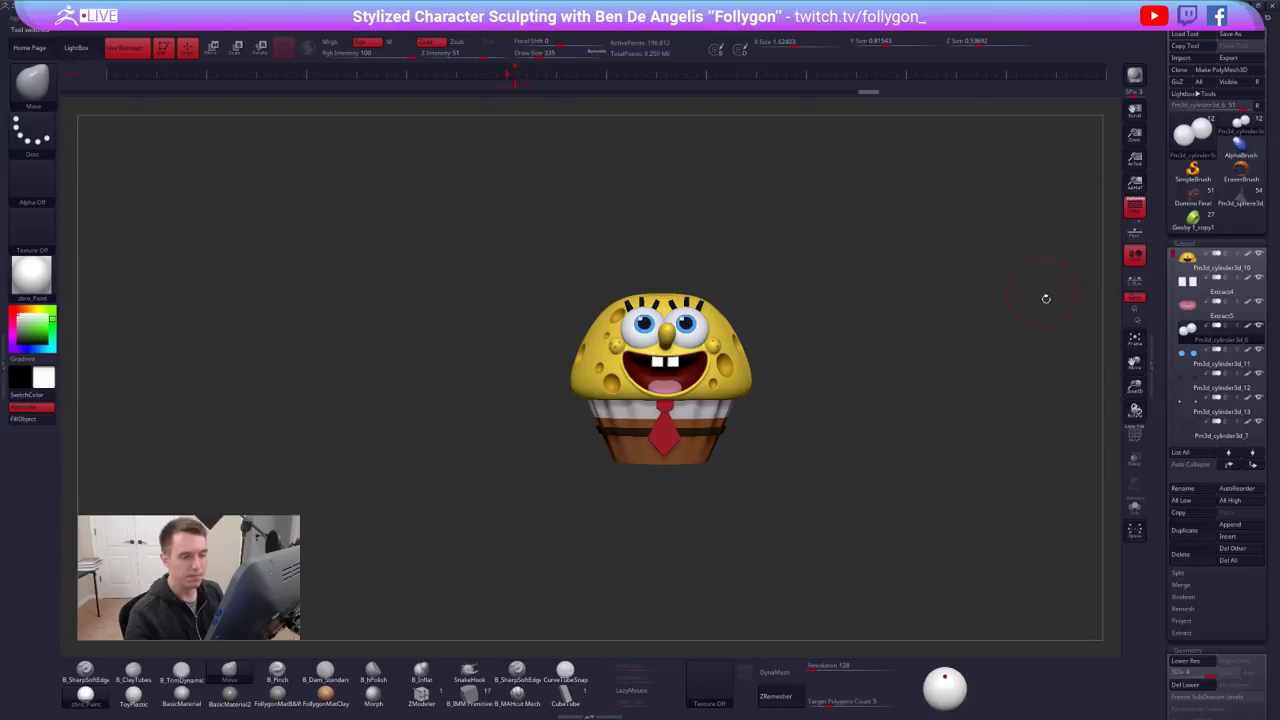
# Turn off Perspective, enlarge the cupcake in a straight front view and set the Draw Size to 215
pyautogui.click(1137, 209)
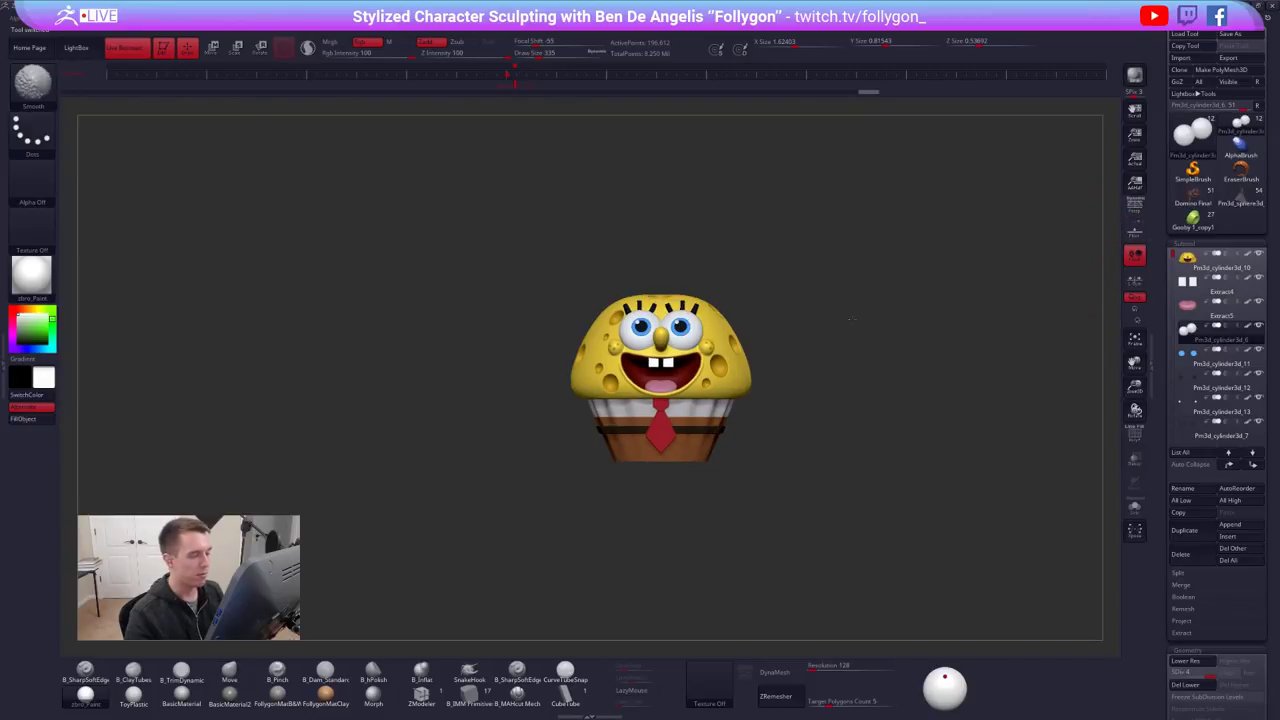
pyautogui.moveTo(851, 311)
pyautogui.mouseDown()
pyautogui.moveTo(885, 355)
pyautogui.moveTo(865, 343)
pyautogui.moveTo(860, 311)
pyautogui.mouseUp()
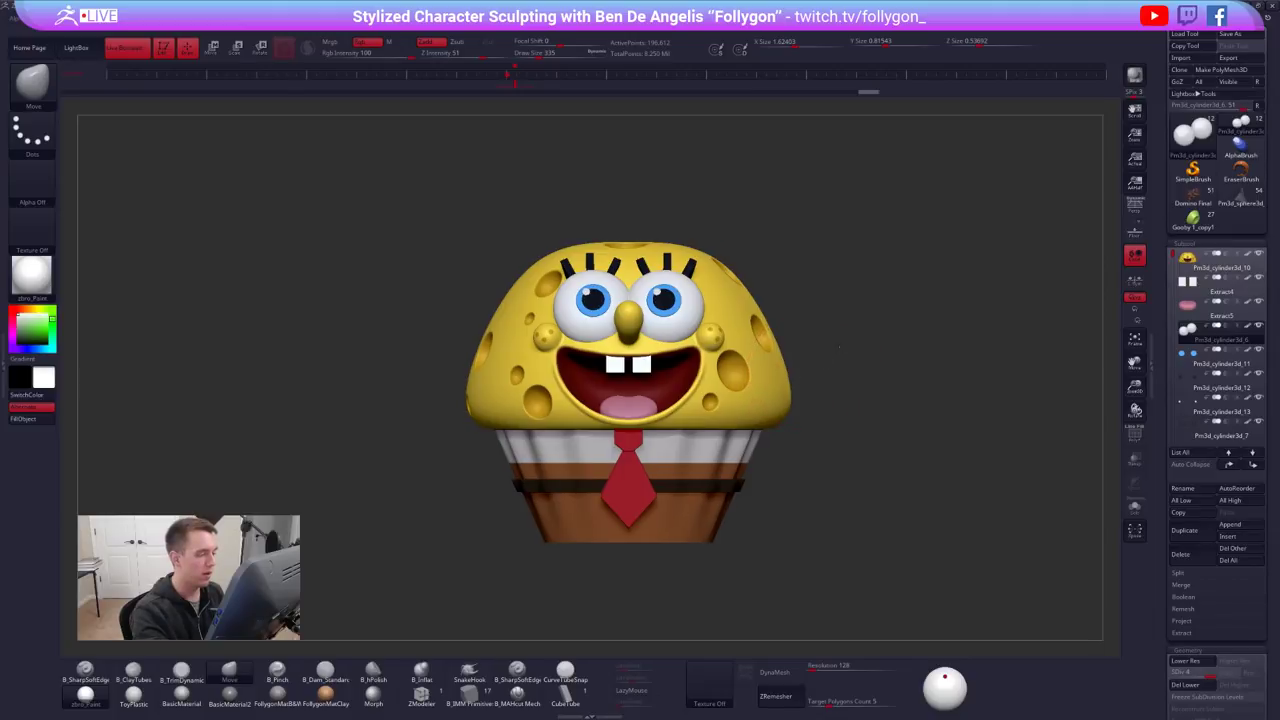
pyautogui.keyDown('alt'); pyautogui.moveTo(802, 360); pyautogui.dragTo(844, 331); pyautogui.keyUp('alt')
pyautogui.press('s')
pyautogui.click(835, 308)
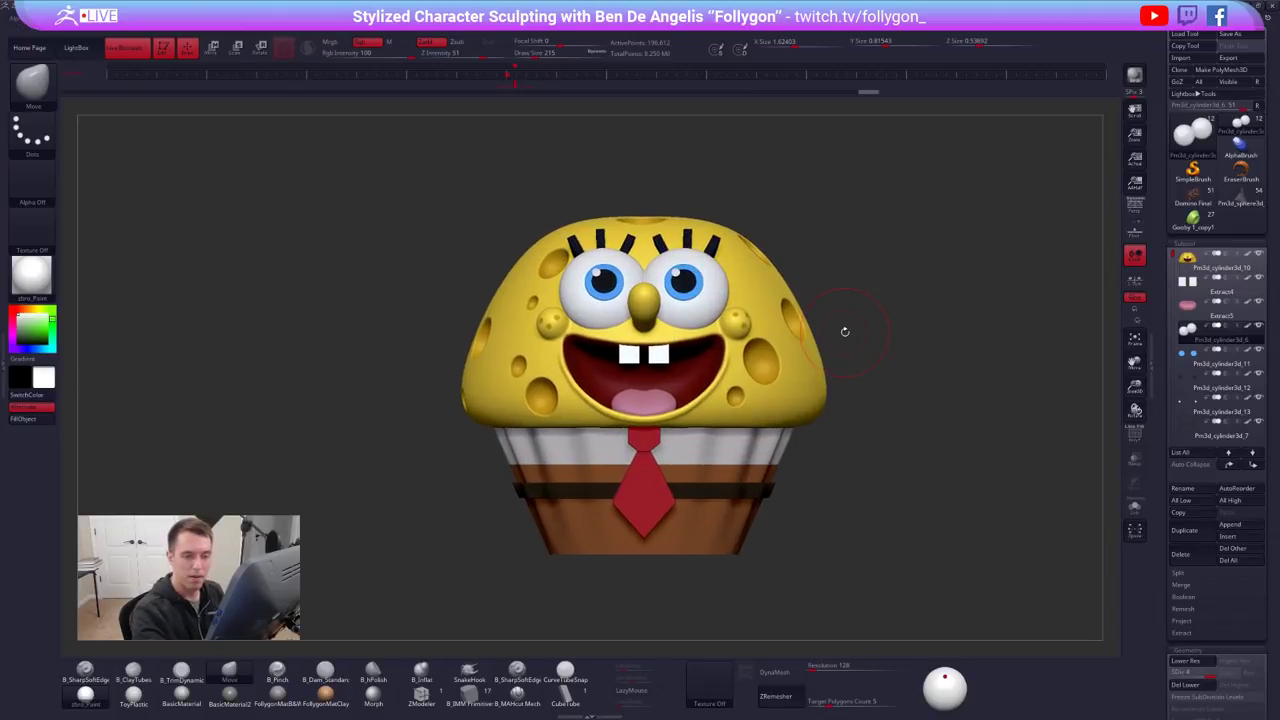
# Select the yellow sponge top and drag a Transpose line from its face outward with the gizmo turned off
pyautogui.click(1187, 268)
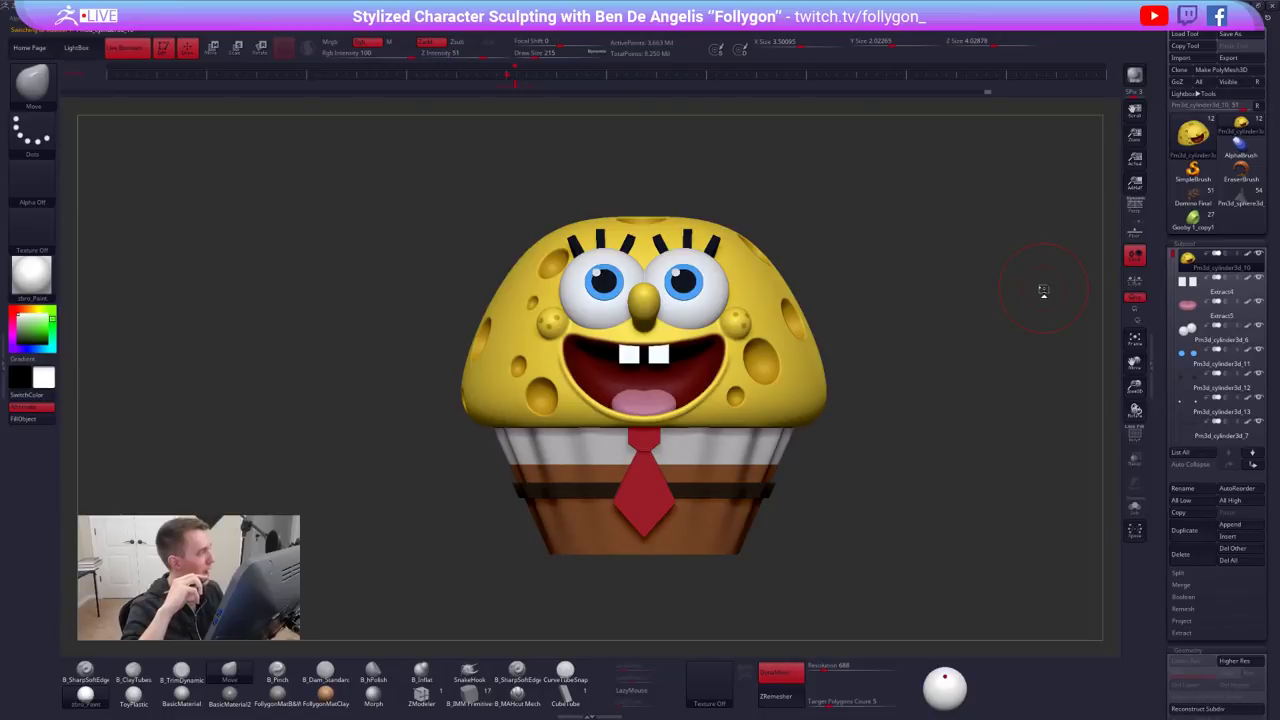
pyautogui.press('w')
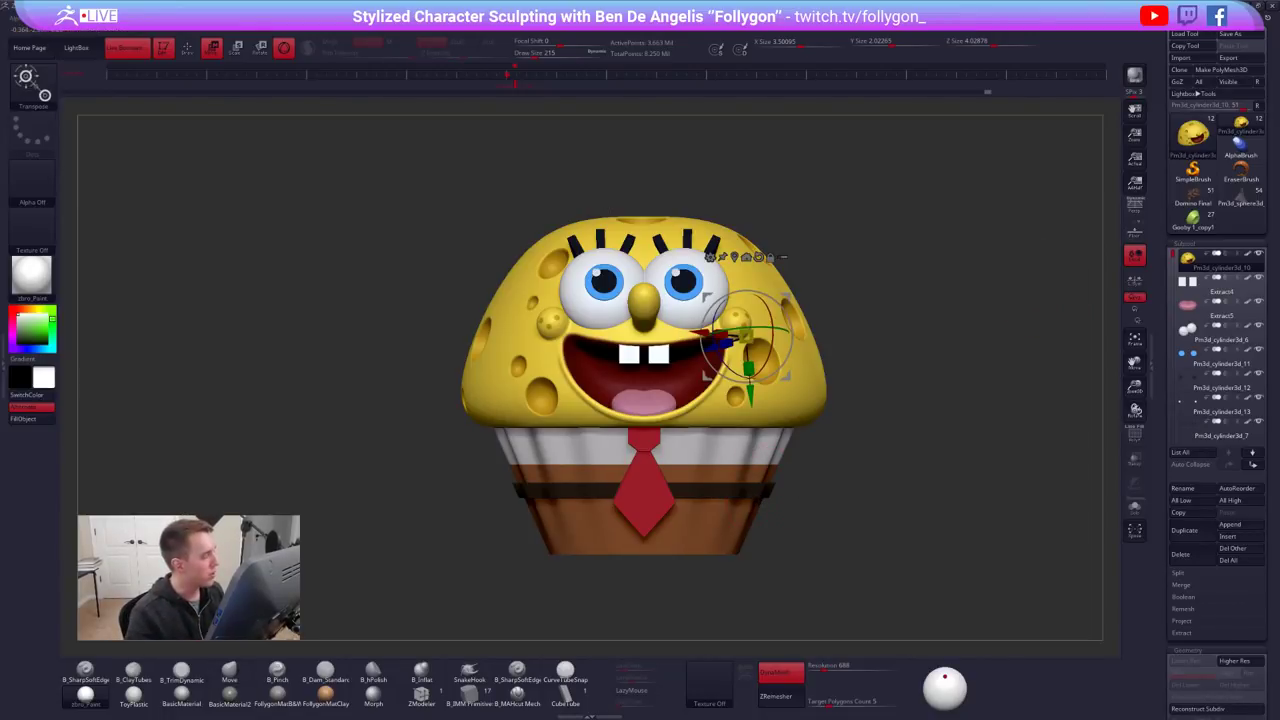
pyautogui.click(283, 47)
pyautogui.moveTo(666, 323); pyautogui.dragTo(857, 260)
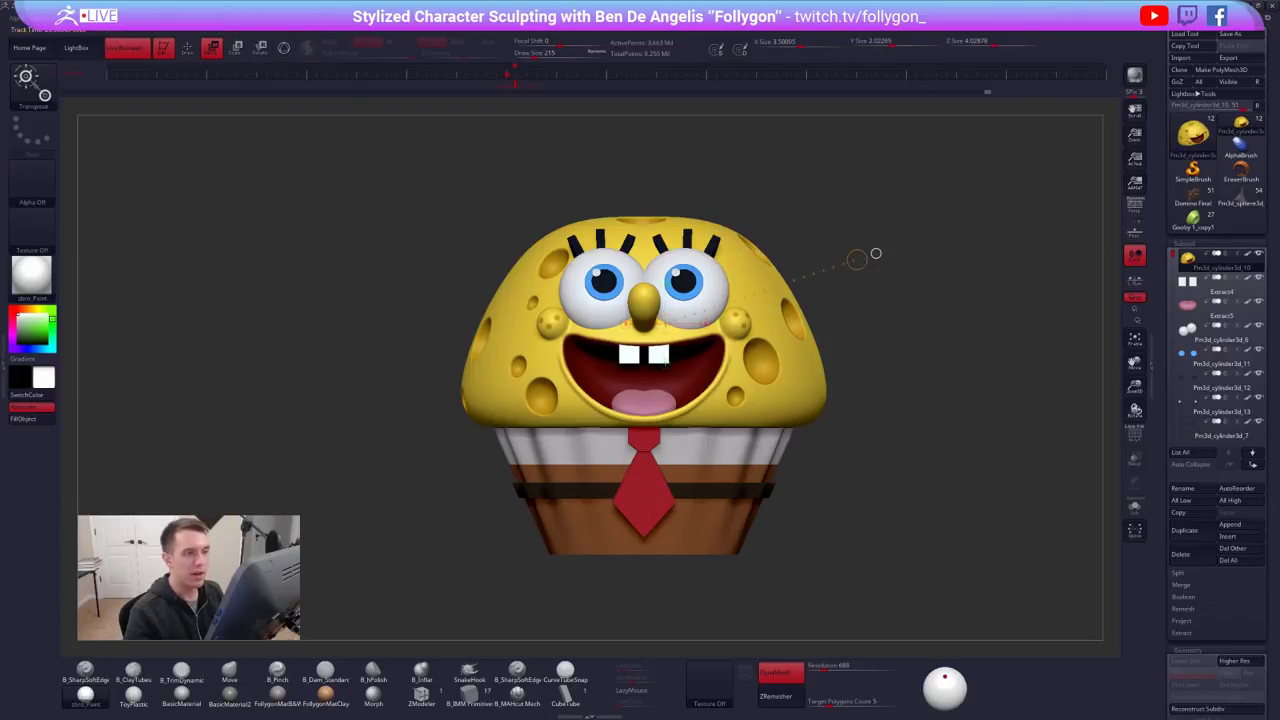
pyautogui.press('q')
# Show the sponge top's geometry Size values, isolate it with Solo and check its Z Size
pyautogui.scroll(-5, 1180, 220)
pyautogui.scroll(-2, 1180, 221)
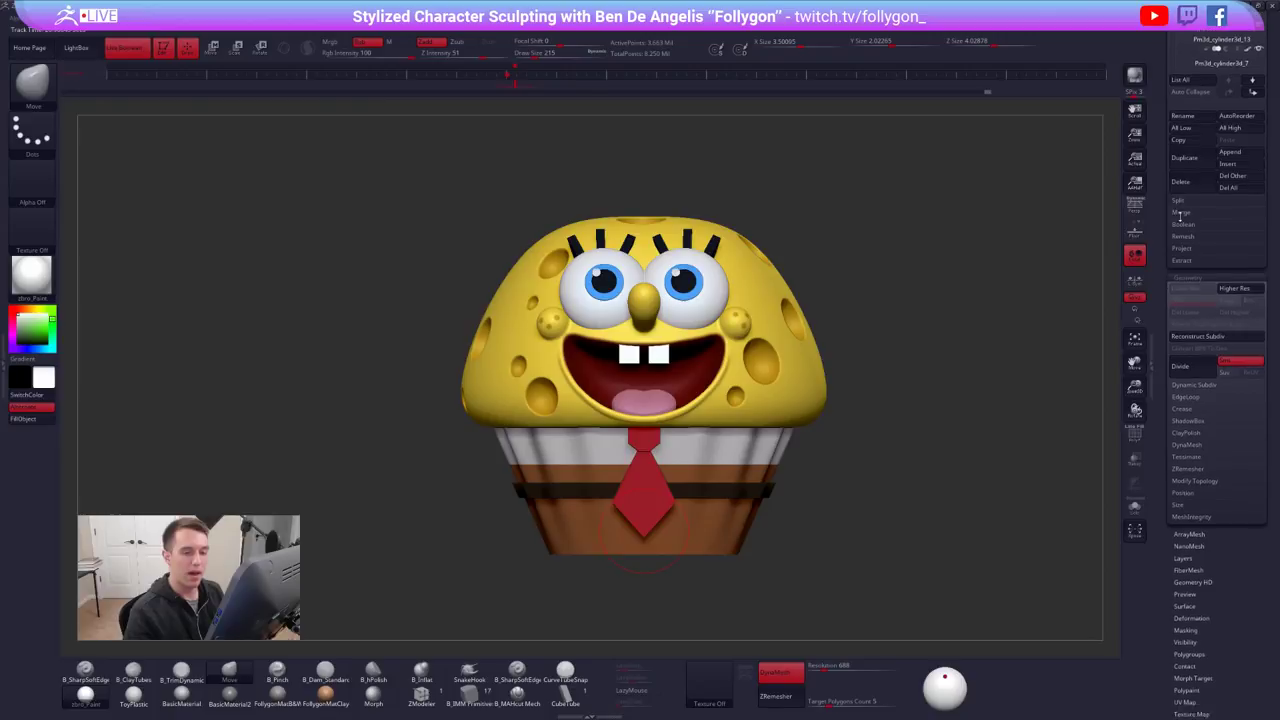
pyautogui.click(1203, 448)
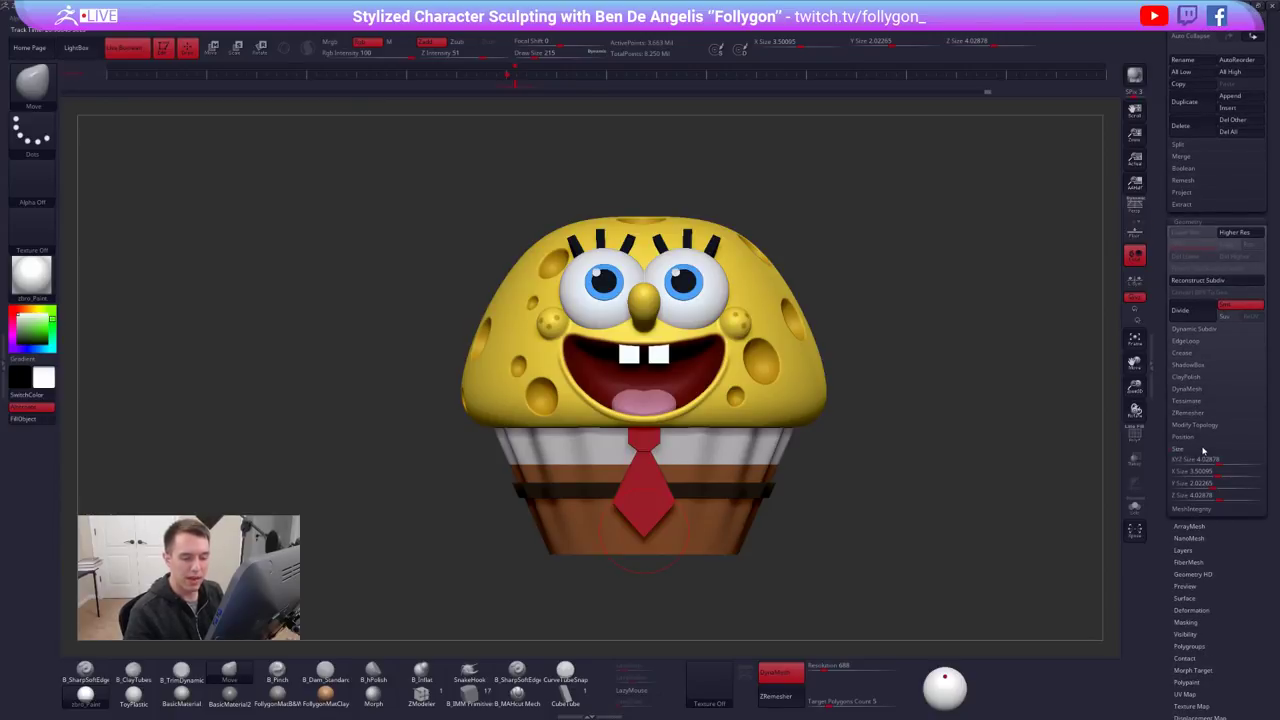
pyautogui.click(1134, 507)
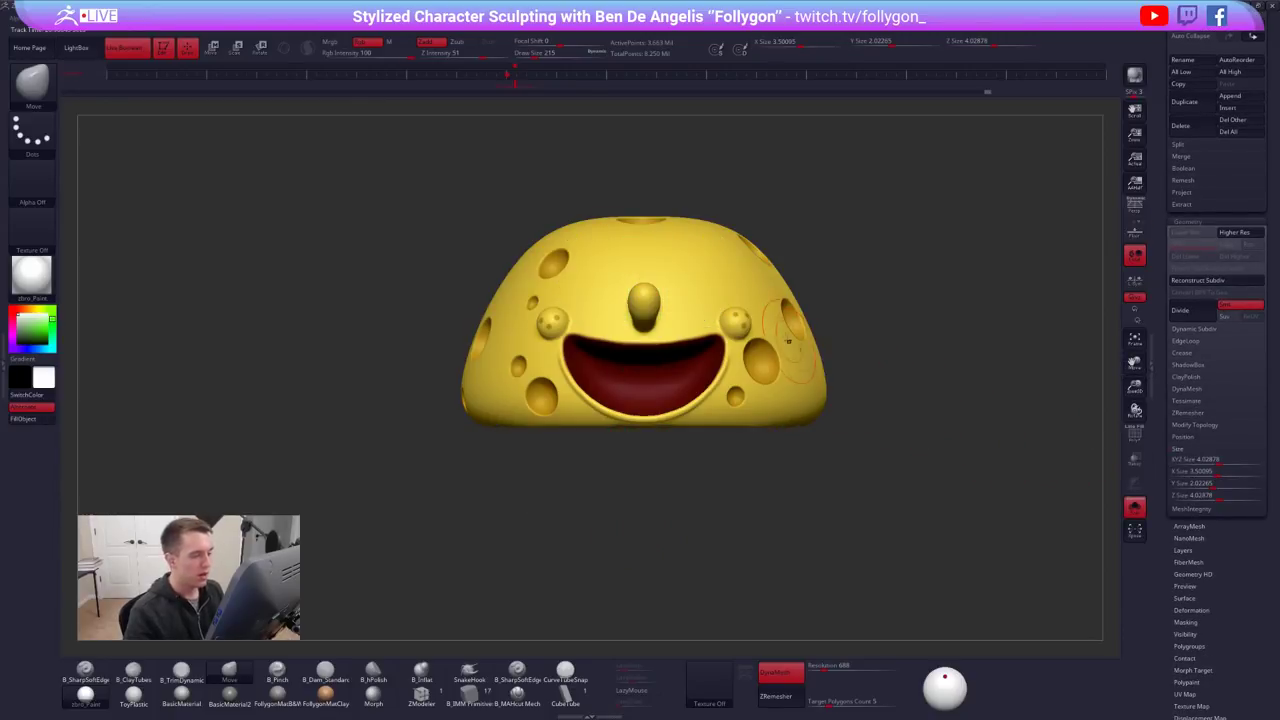
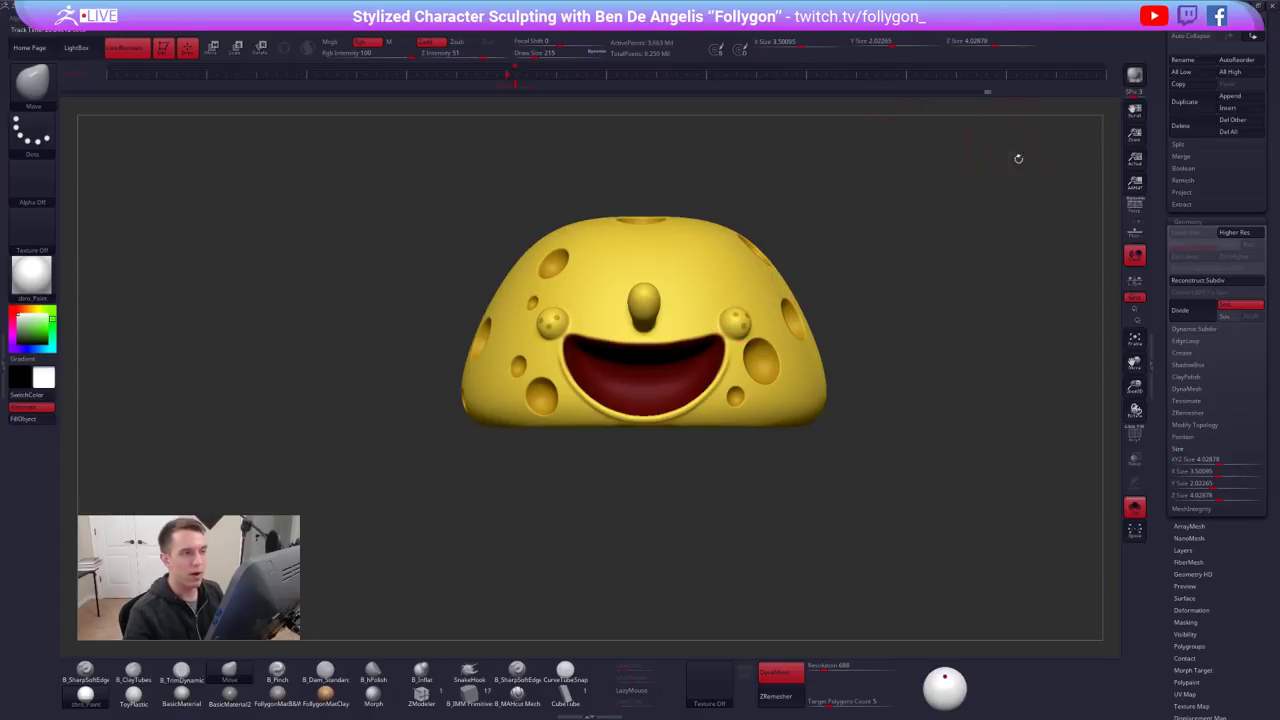
pyautogui.click(1216, 496)
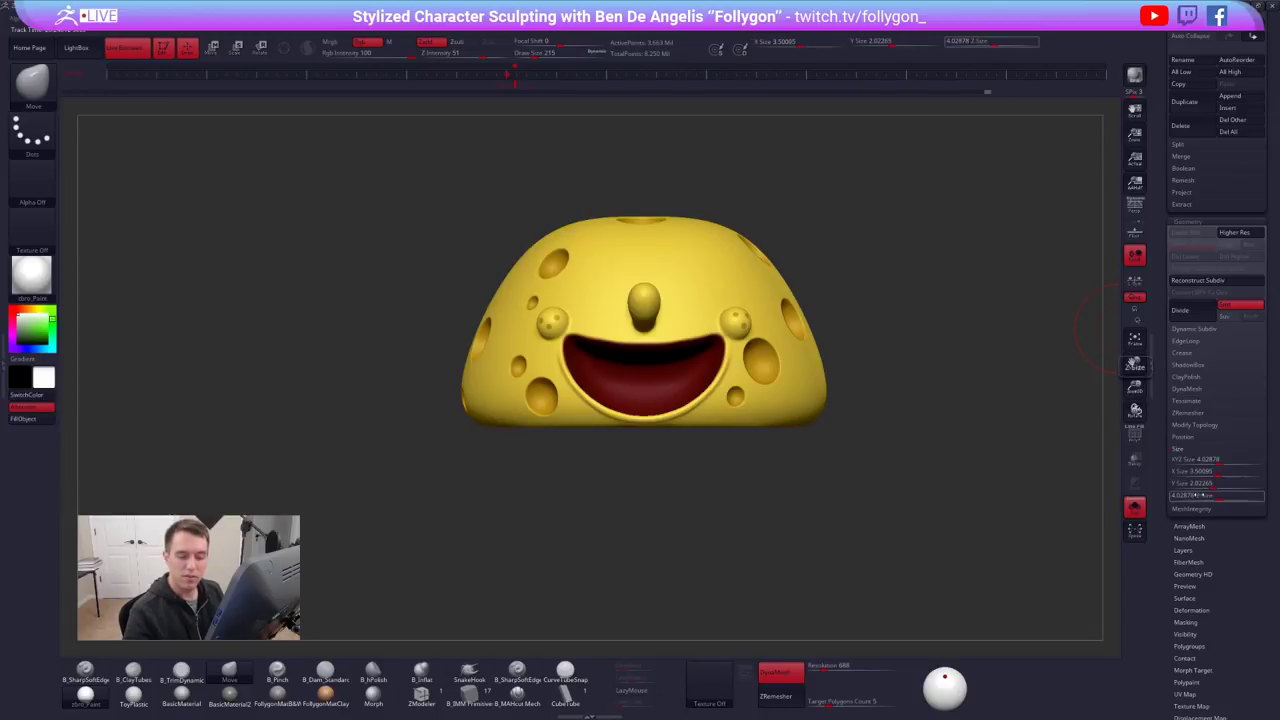
pyautogui.press('Return')
pyautogui.scroll(-5, 1185, 540)
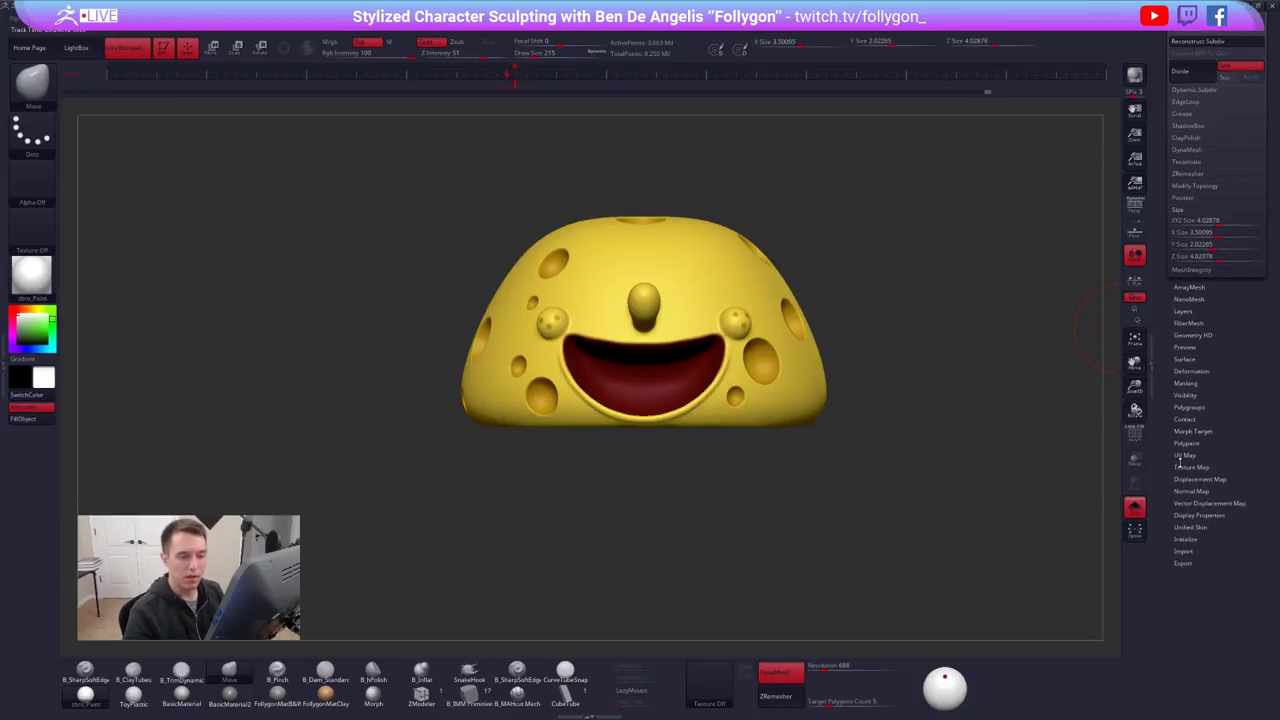
# Set the sponge top's export Scale to 2 and check its X Size and Y Size values
pyautogui.click(1195, 564)
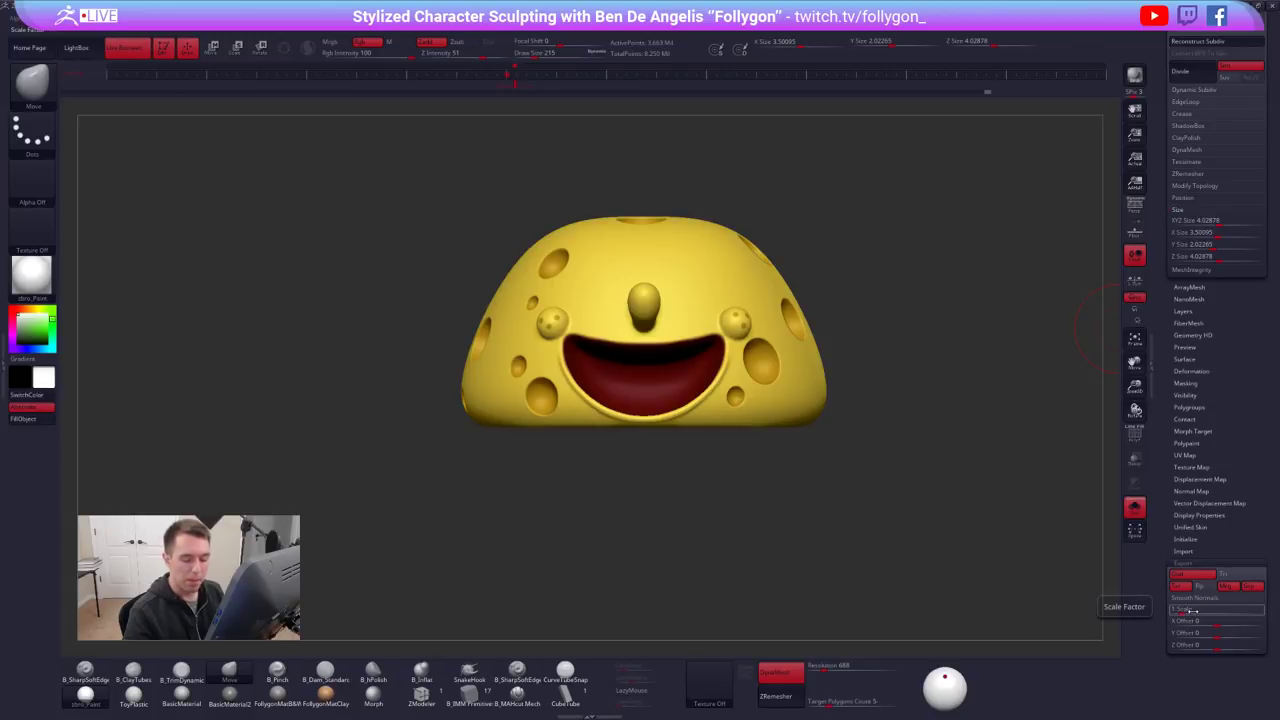
pyautogui.click(1192, 610)
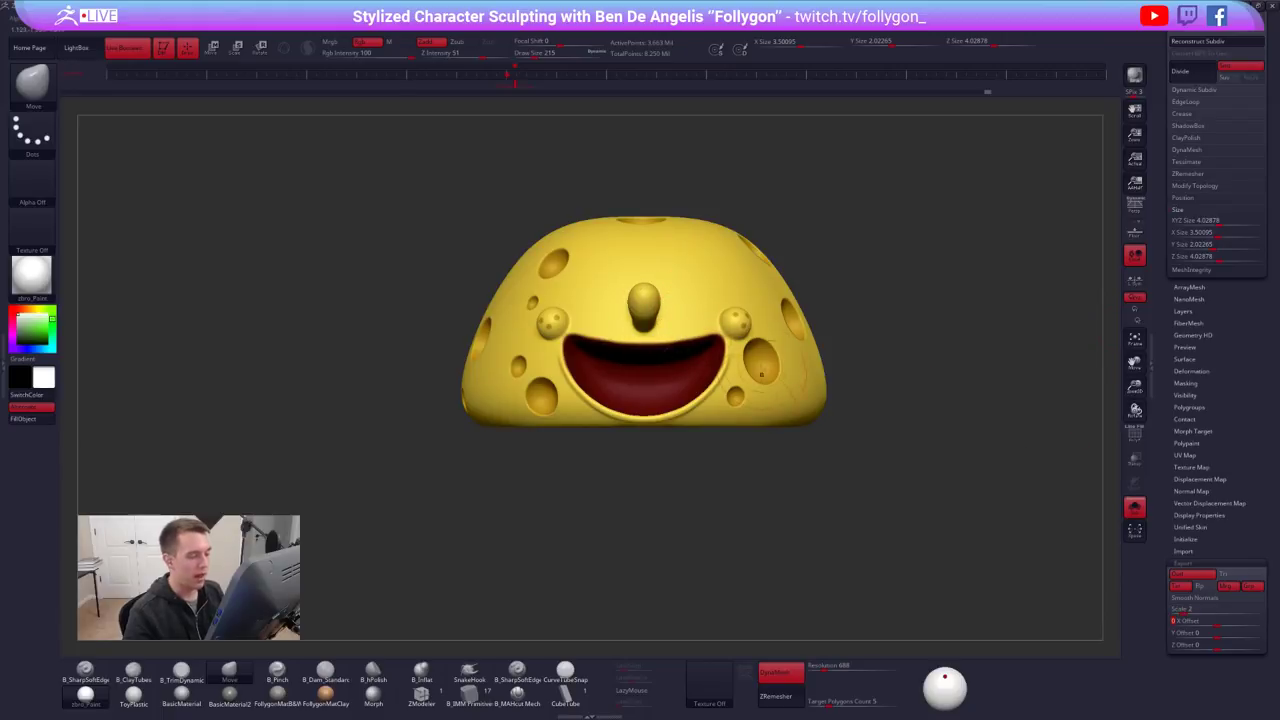
pyautogui.click(838, 41)
pyautogui.press('Return')
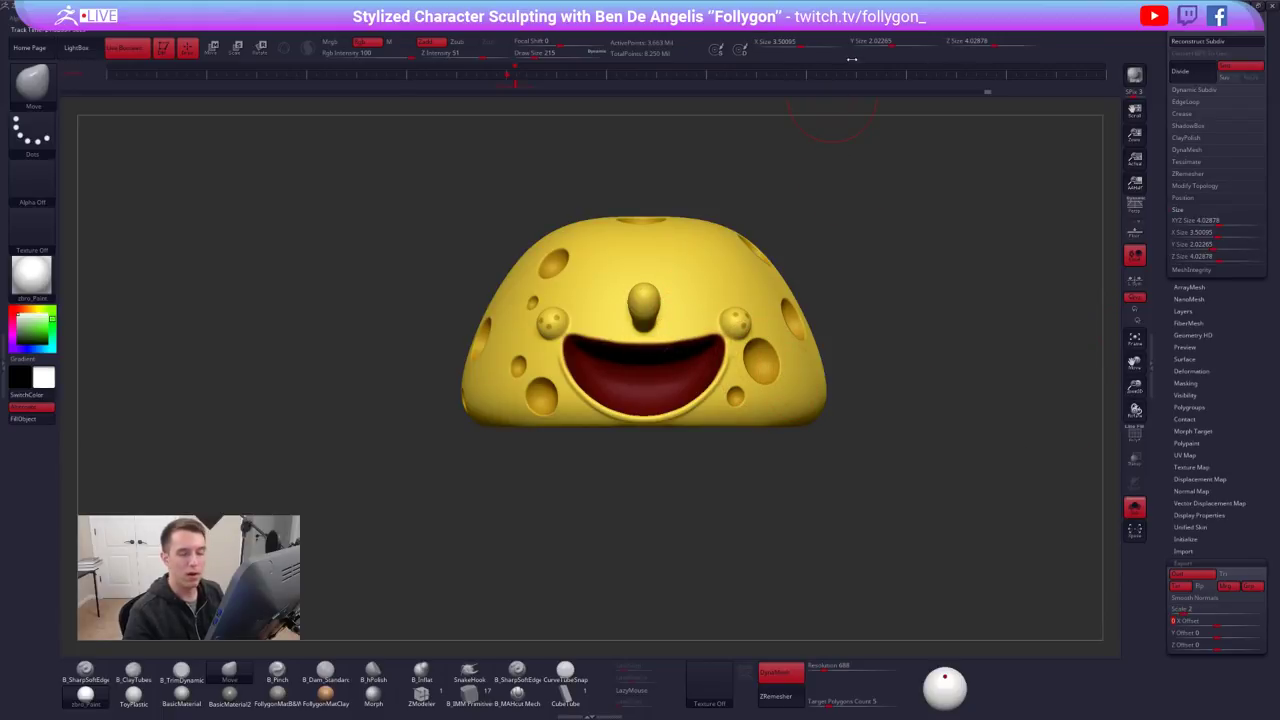
pyautogui.click(1203, 244)
pyautogui.press('Return')
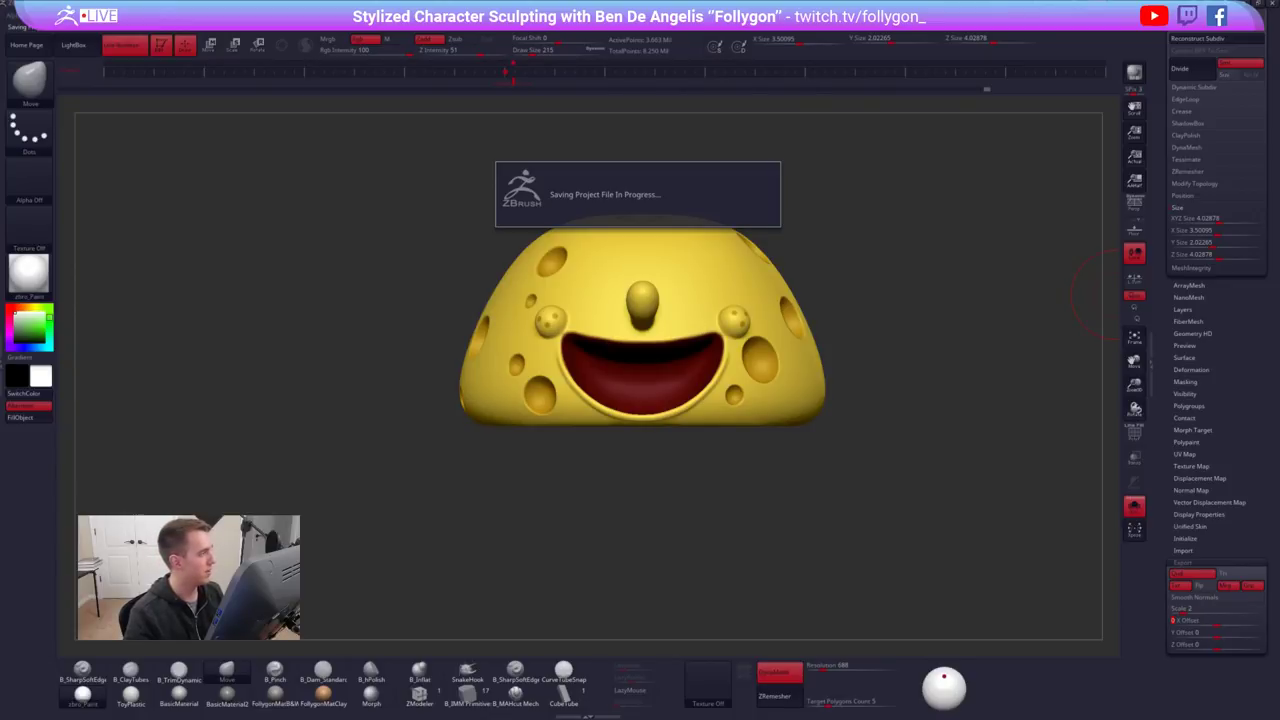
# Turn off the undo history option for the project file
pyautogui.click(172, 18)
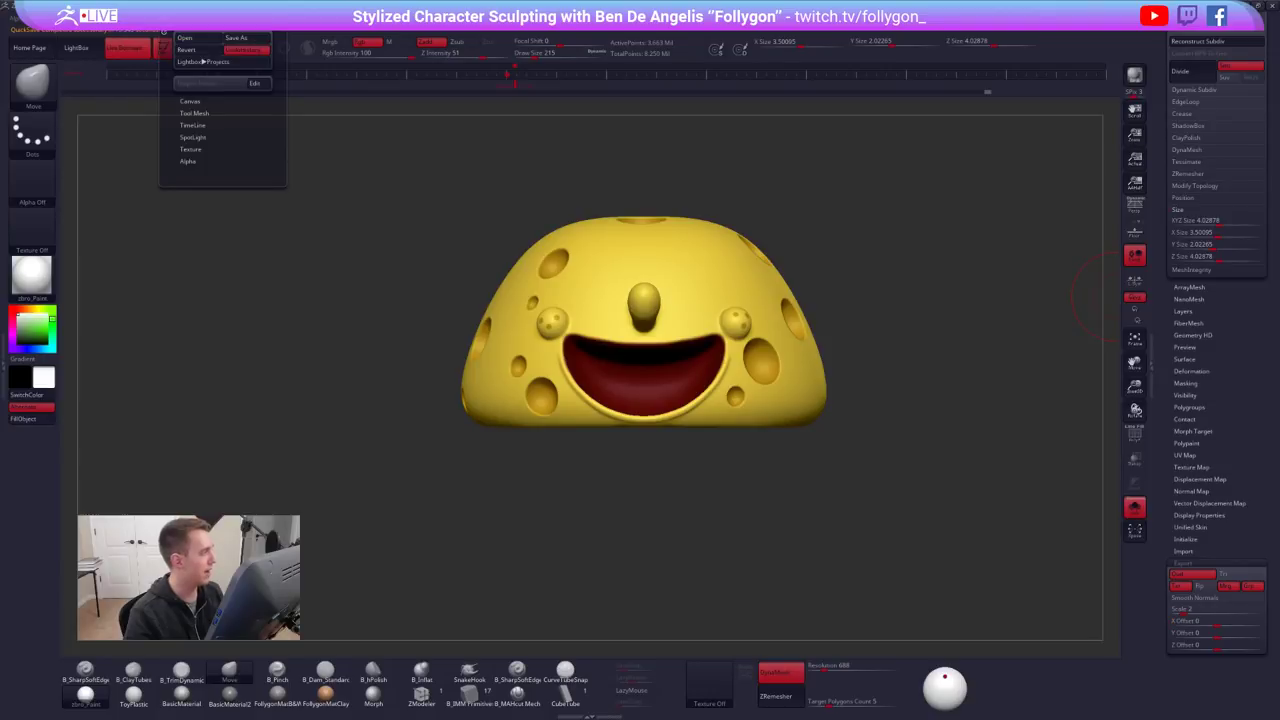
pyautogui.click(244, 51)
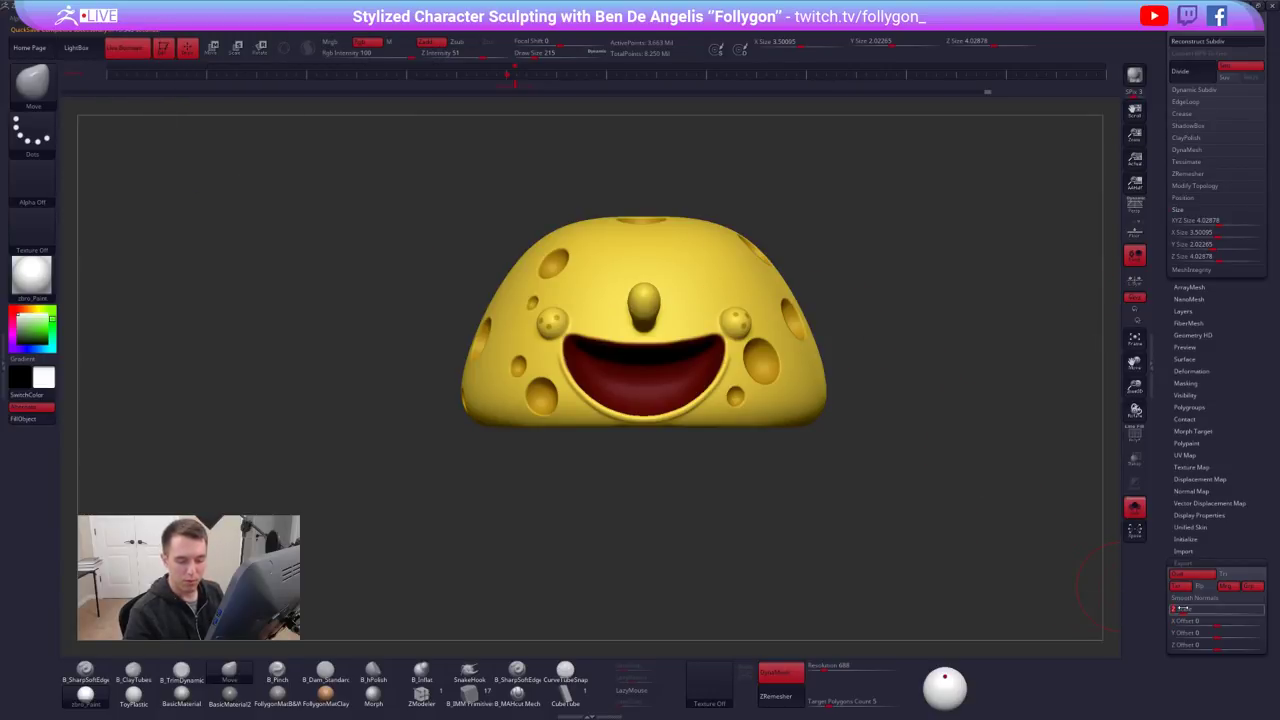
# Turn off Solo to show the whole cupcake and draw Transpose lines outward from it, finishing back in Draw mode
pyautogui.click(1185, 563)
pyautogui.moveTo(1223, 468); pyautogui.dragTo(1207, 585)
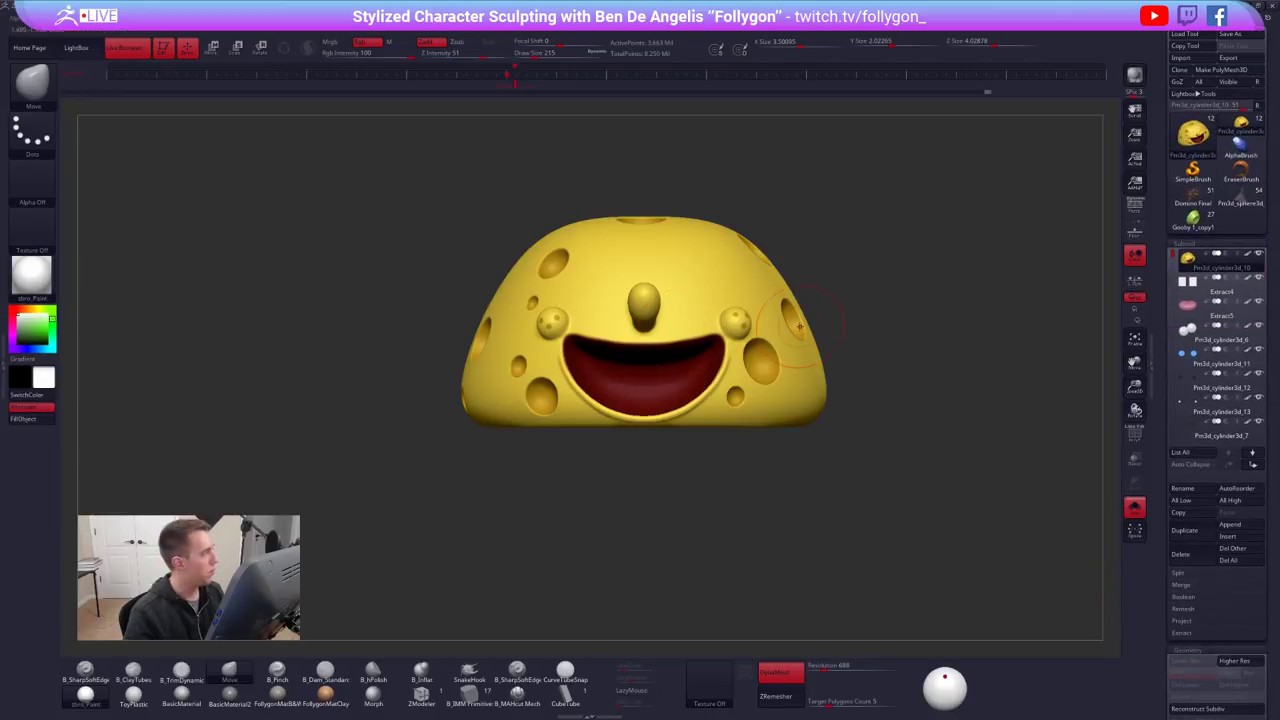
pyautogui.press('w')
pyautogui.hotkey('alt', 's')
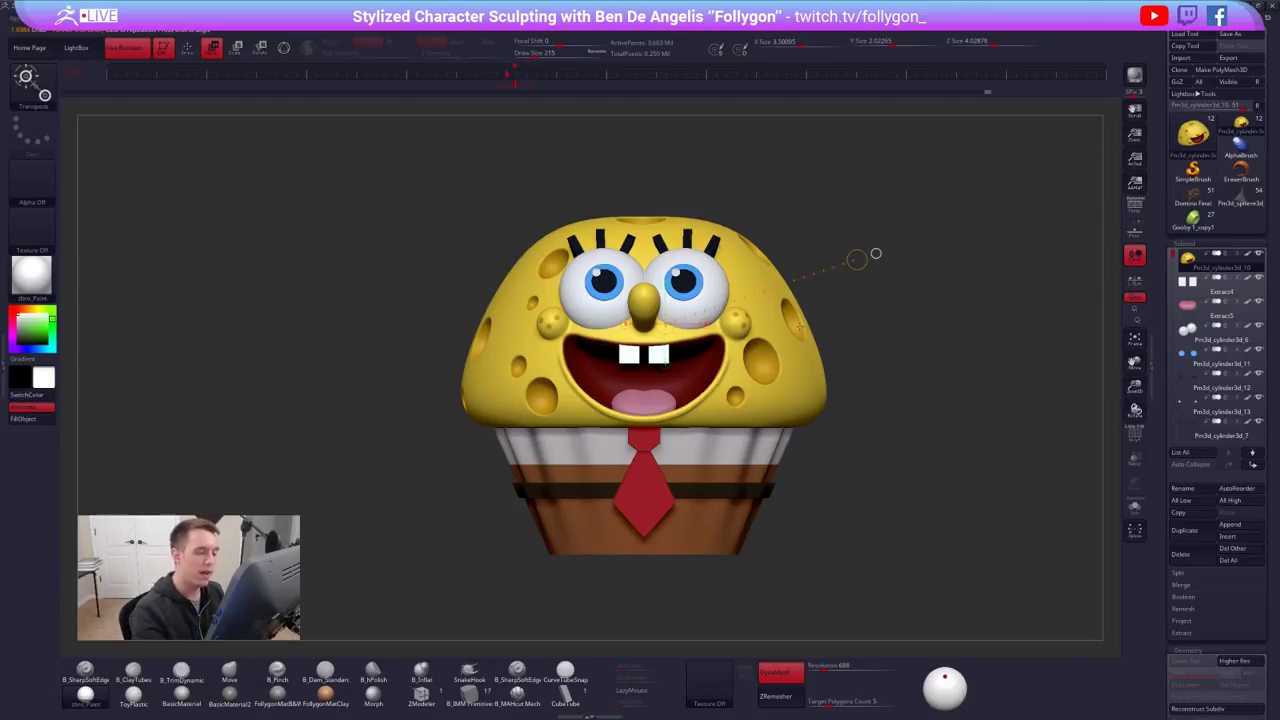
pyautogui.moveTo(725, 516); pyautogui.dragTo(946, 275)
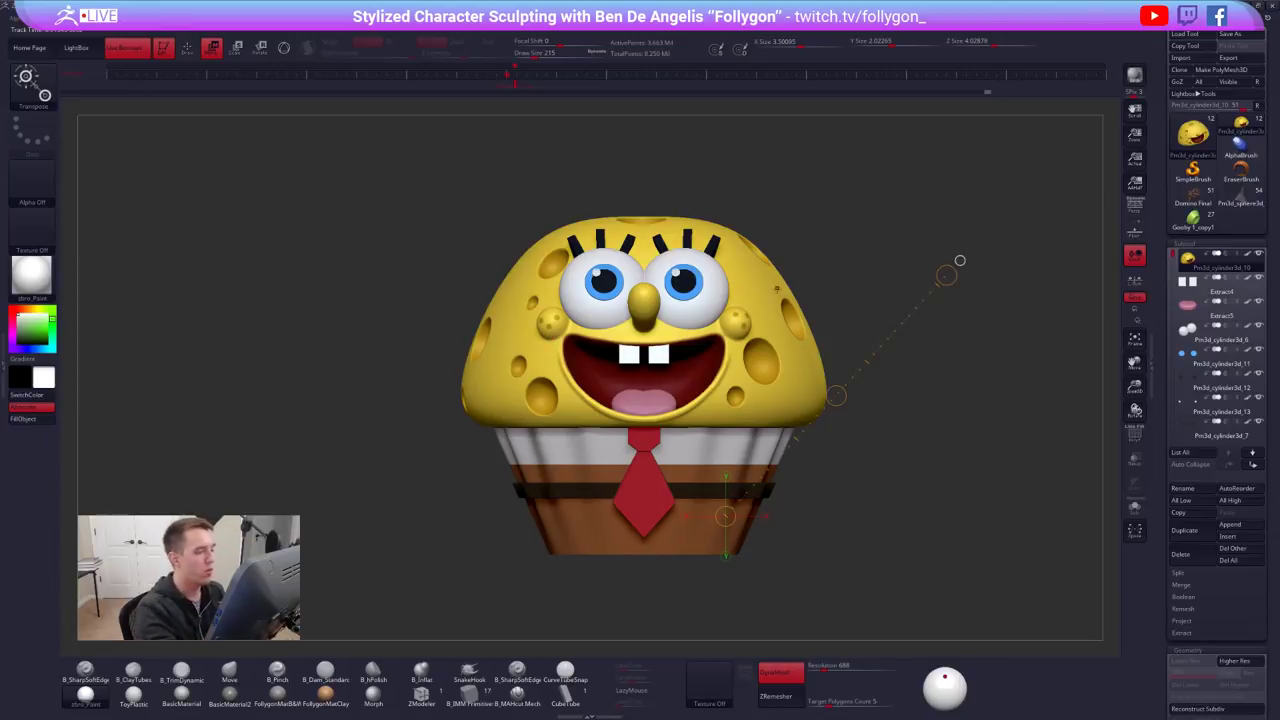
pyautogui.moveTo(774, 295)
pyautogui.mouseDown()
pyautogui.moveTo(984, 206)
pyautogui.moveTo(840, 296)
pyautogui.moveTo(995, 255)
pyautogui.mouseUp()
pyautogui.press('q')
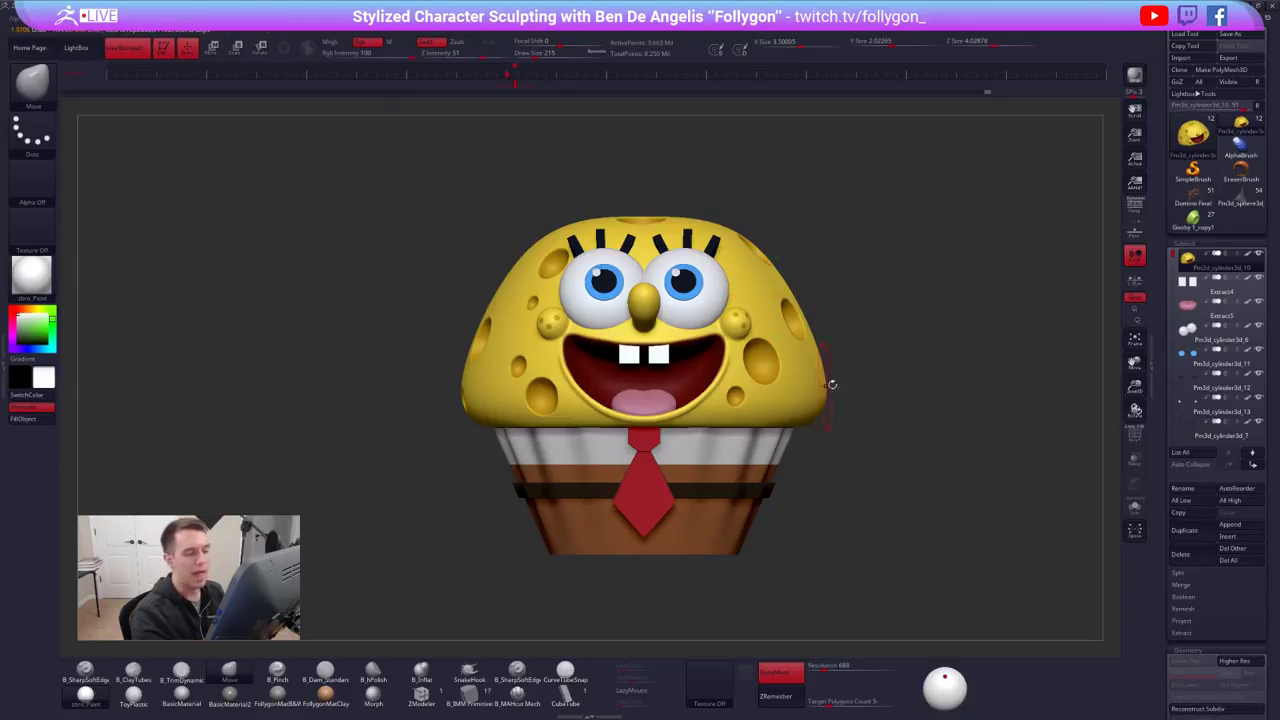
# Duplicate the red tie subtool and initialize the copy as a QCube
pyautogui.keyDown('alt'); pyautogui.moveTo(867, 417); pyautogui.dragTo(839, 417); pyautogui.keyUp('alt')
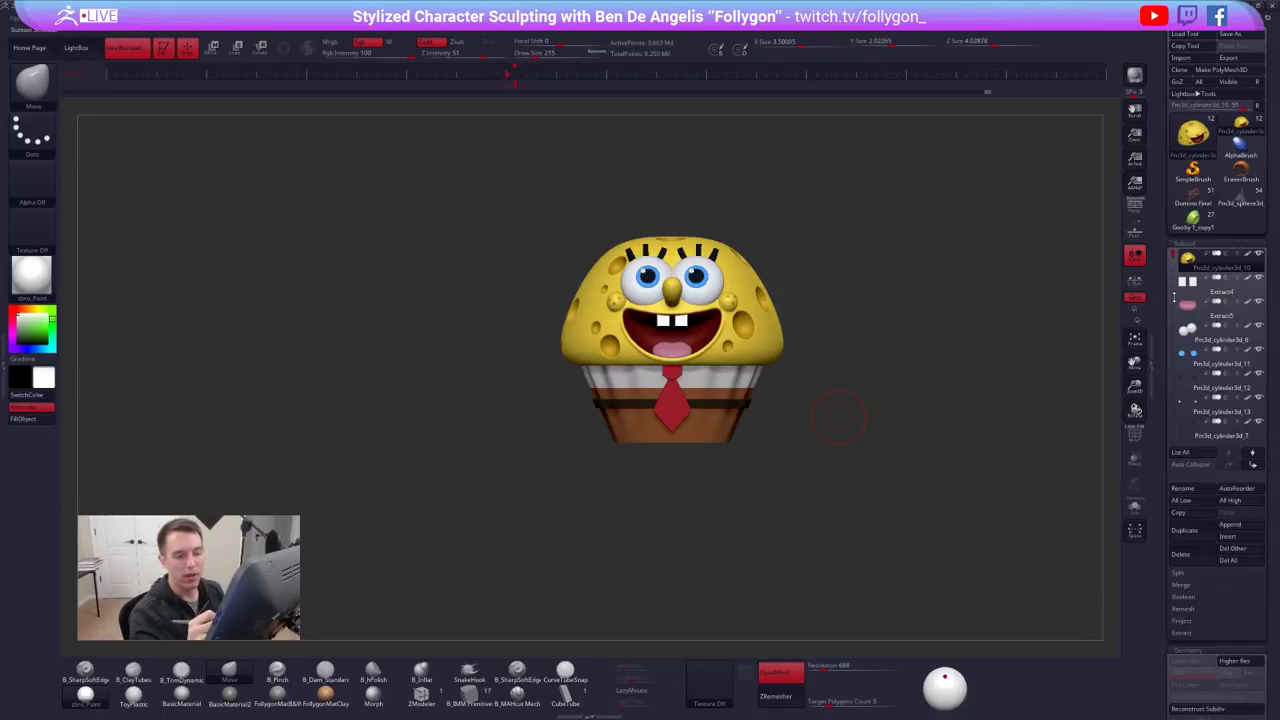
pyautogui.scroll(-5, 1191, 362)
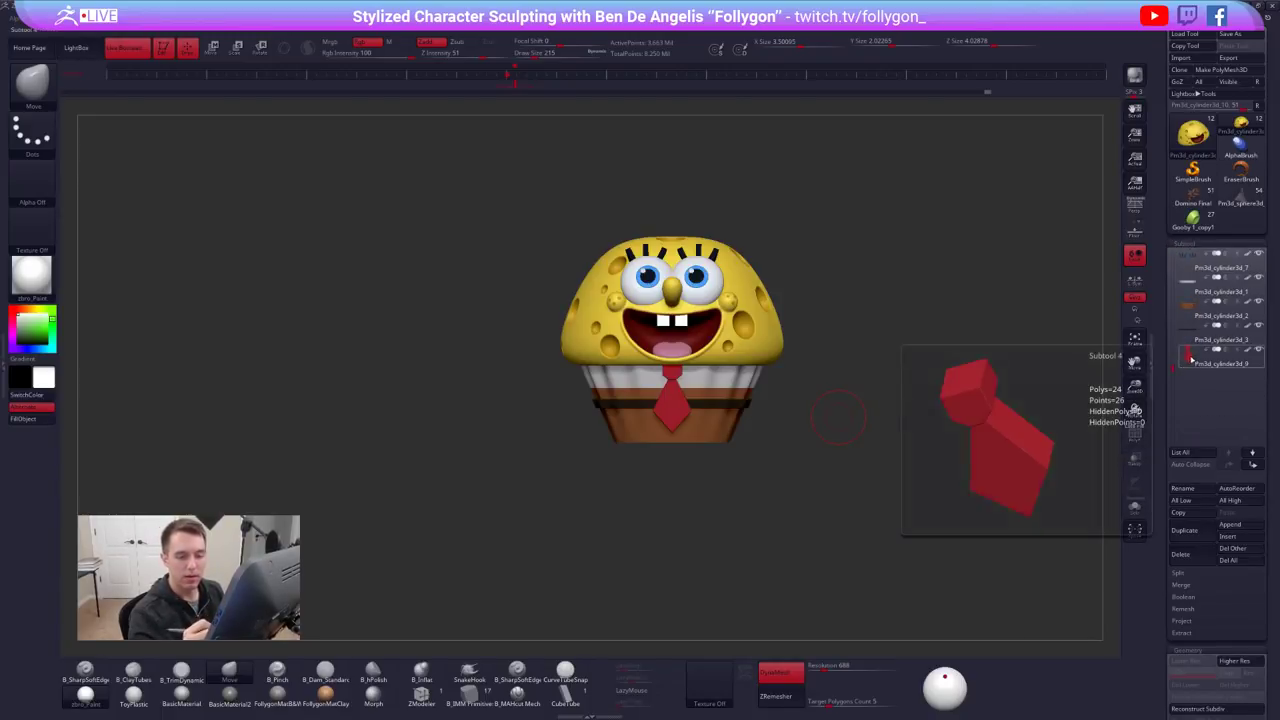
pyautogui.click(1191, 360)
pyautogui.click(1181, 535)
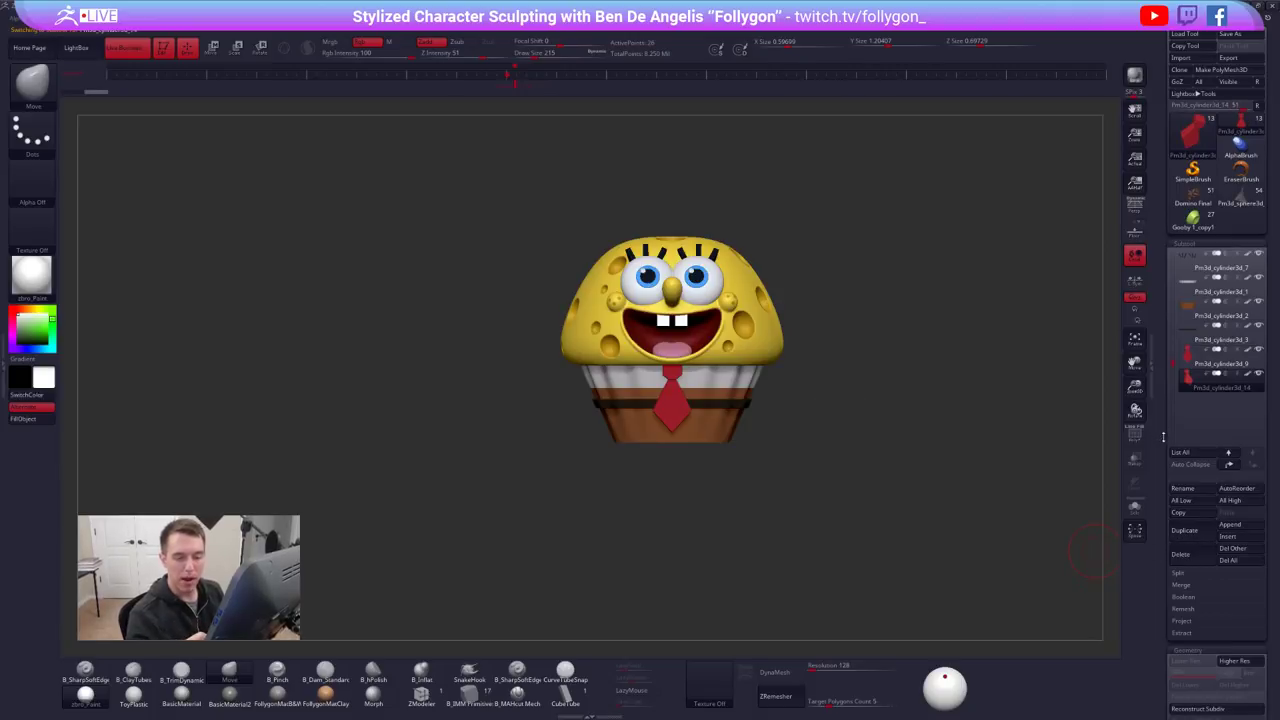
pyautogui.scroll(-10, 1190, 400)
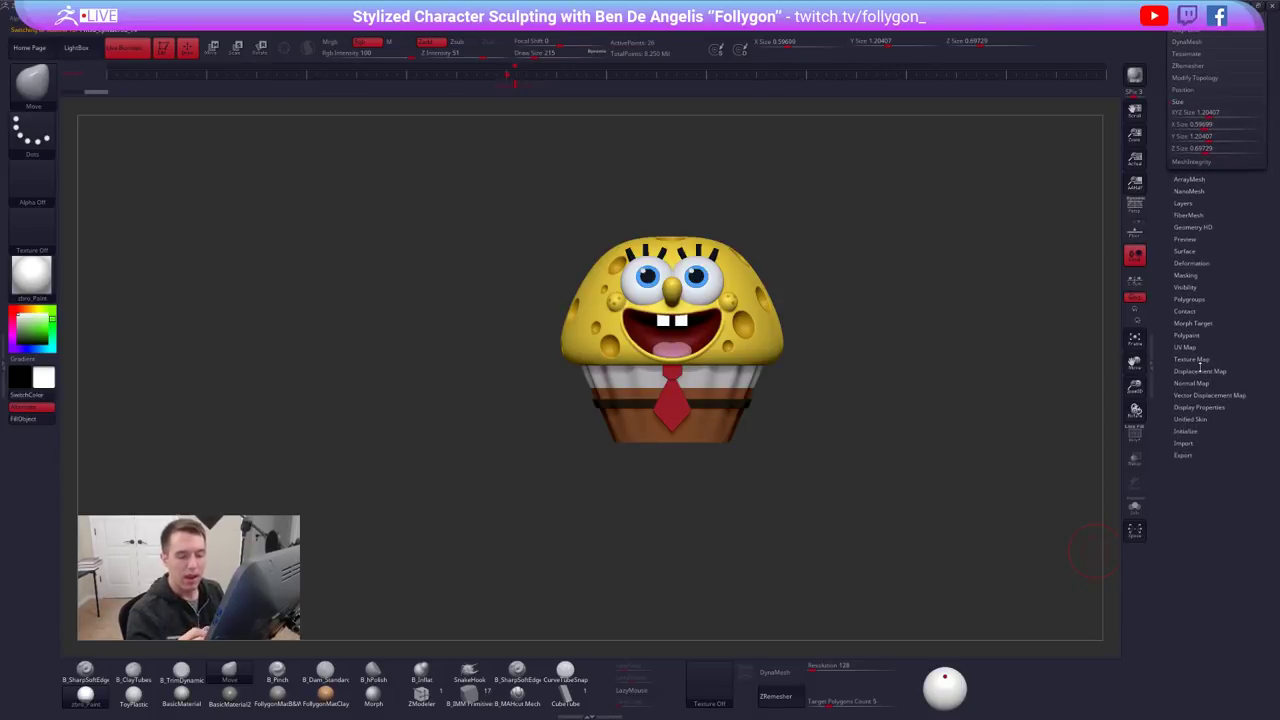
pyautogui.click(1190, 431)
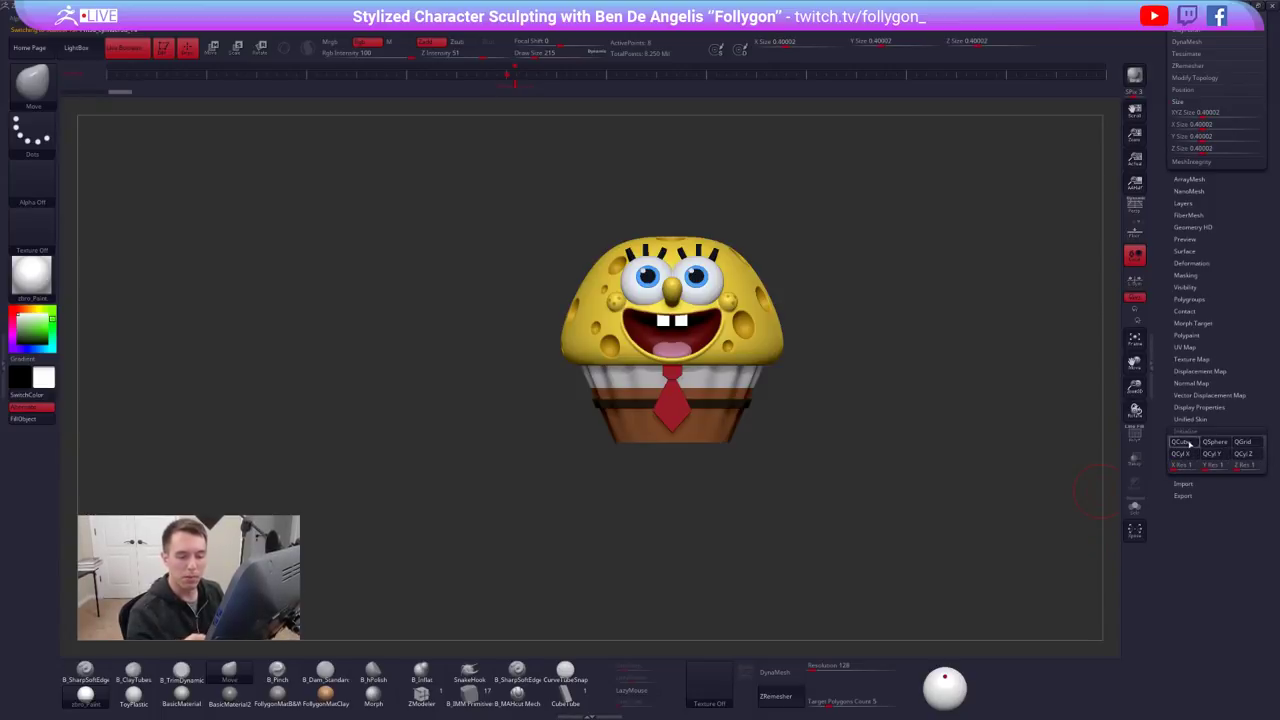
pyautogui.click(1181, 442)
# Isolate the cube with Solo, display its polyframe and turn on perspective
pyautogui.moveTo(1192, 373); pyautogui.dragTo(1154, 583)
pyautogui.click(1134, 507)
pyautogui.moveTo(689, 406)
pyautogui.keyDown('alt'); pyautogui.mouseDown()
pyautogui.moveTo(752, 517)
pyautogui.moveTo(745, 450)
pyautogui.moveTo(718, 452)
pyautogui.moveTo(740, 483)
pyautogui.mouseUp(); pyautogui.keyUp('alt')
pyautogui.hotkey('shift', 'f')
pyautogui.press('space')
pyautogui.moveTo(810, 397); pyautogui.dragTo(741, 438)
pyautogui.click(1134, 208)
pyautogui.moveTo(815, 374)
pyautogui.mouseDown()
pyautogui.moveTo(880, 372)
pyautogui.moveTo(837, 376)
pyautogui.mouseUp()
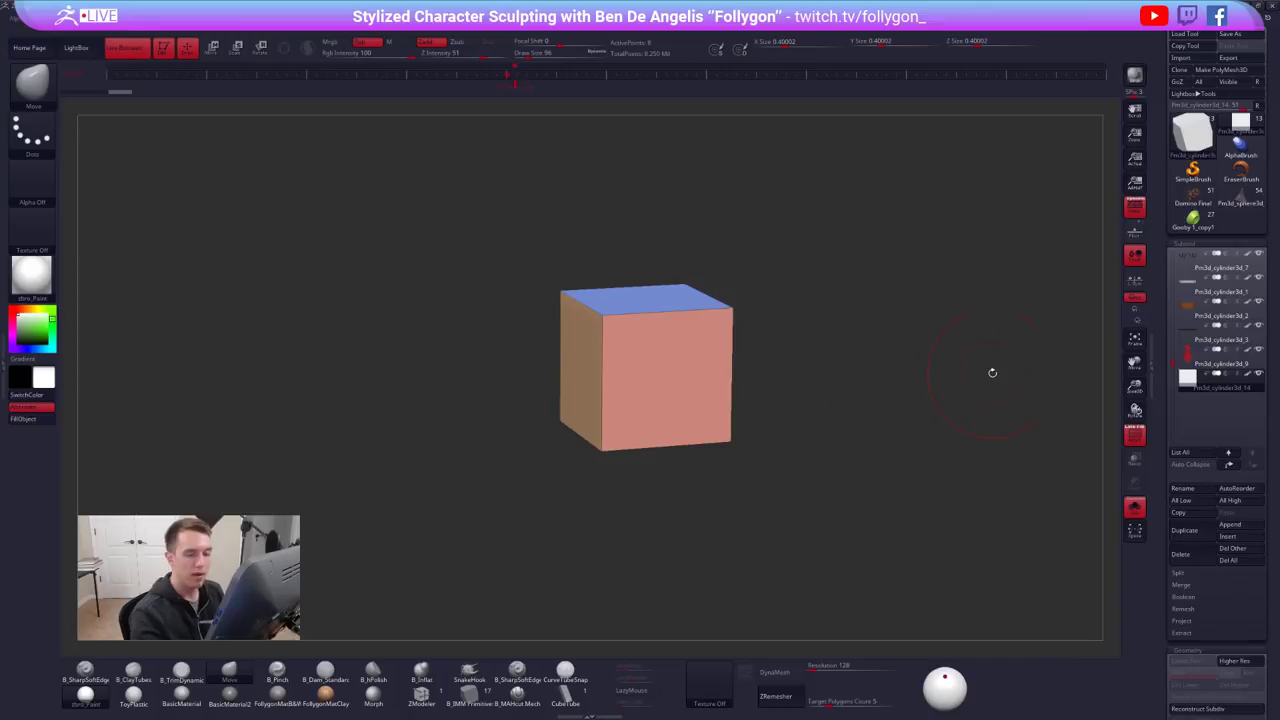
# Set the cube's geometry XYZ Size to 1
pyautogui.moveTo(1159, 331); pyautogui.dragTo(1159, 323)
pyautogui.moveTo(1168, 646); pyautogui.dragTo(1168, 222)
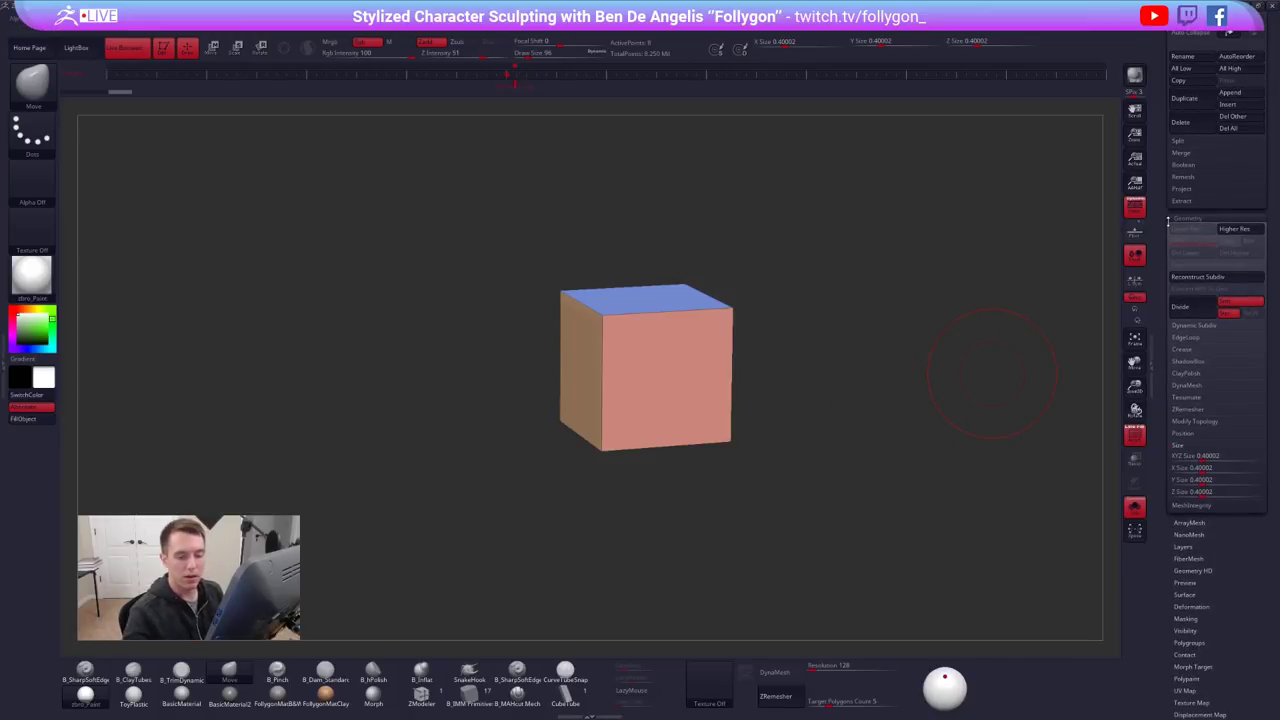
pyautogui.click(1212, 456)
pyautogui.write('1')
pyautogui.press('Tab')
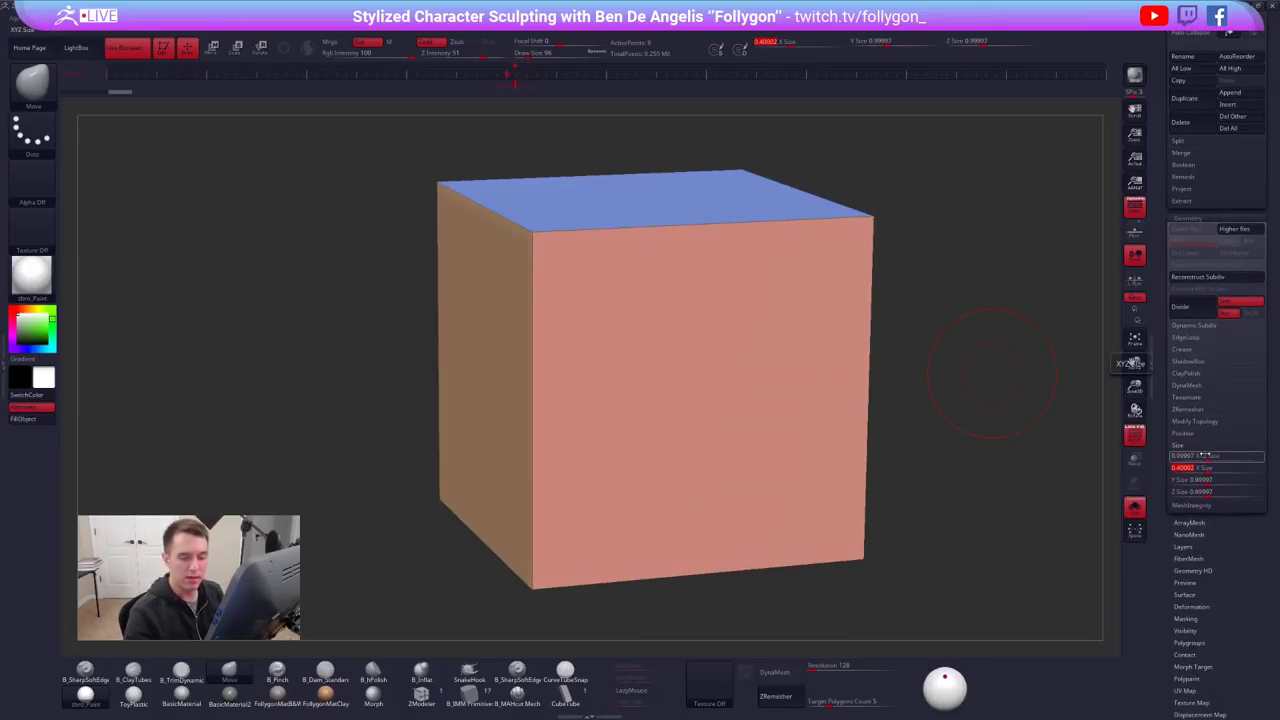
pyautogui.click(1210, 456)
pyautogui.press('Tab')
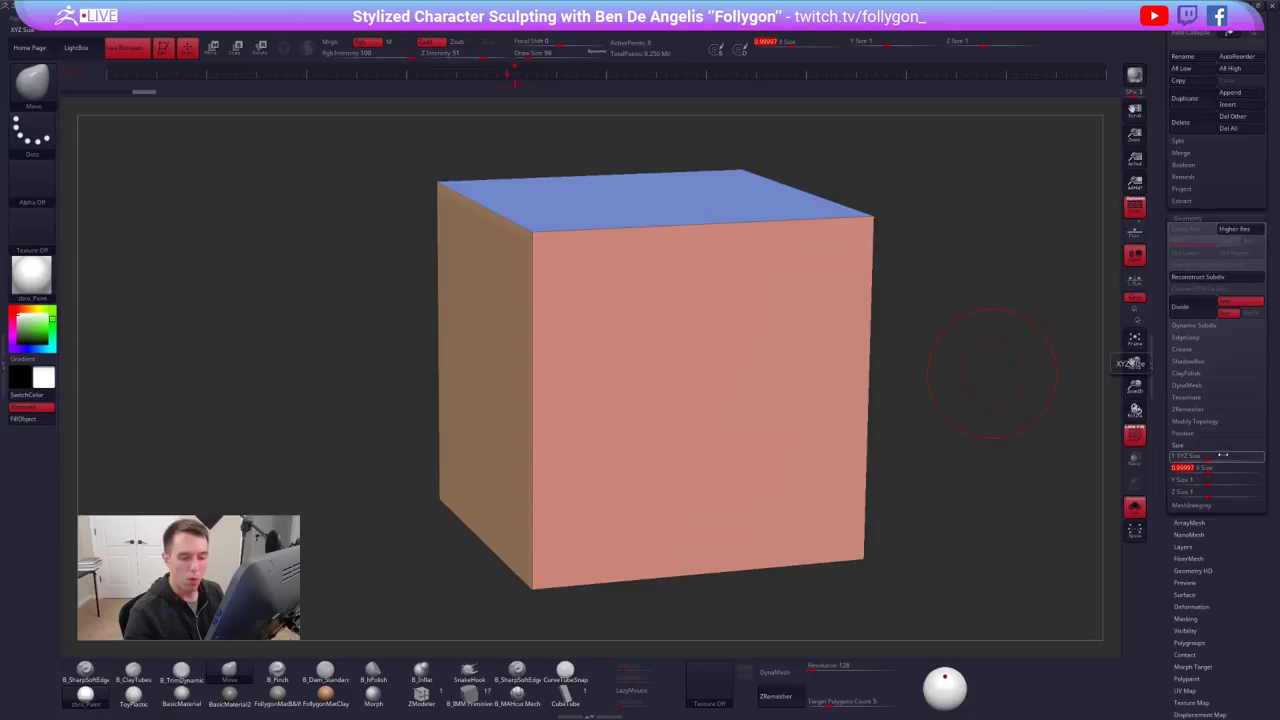
# Turn off perspective and reduce the Draw Size to 54
pyautogui.moveTo(1106, 434); pyautogui.dragTo(1069, 403)
pyautogui.keyDown('alt'); pyautogui.moveTo(1001, 329); pyautogui.dragTo(969, 280); pyautogui.keyUp('alt')
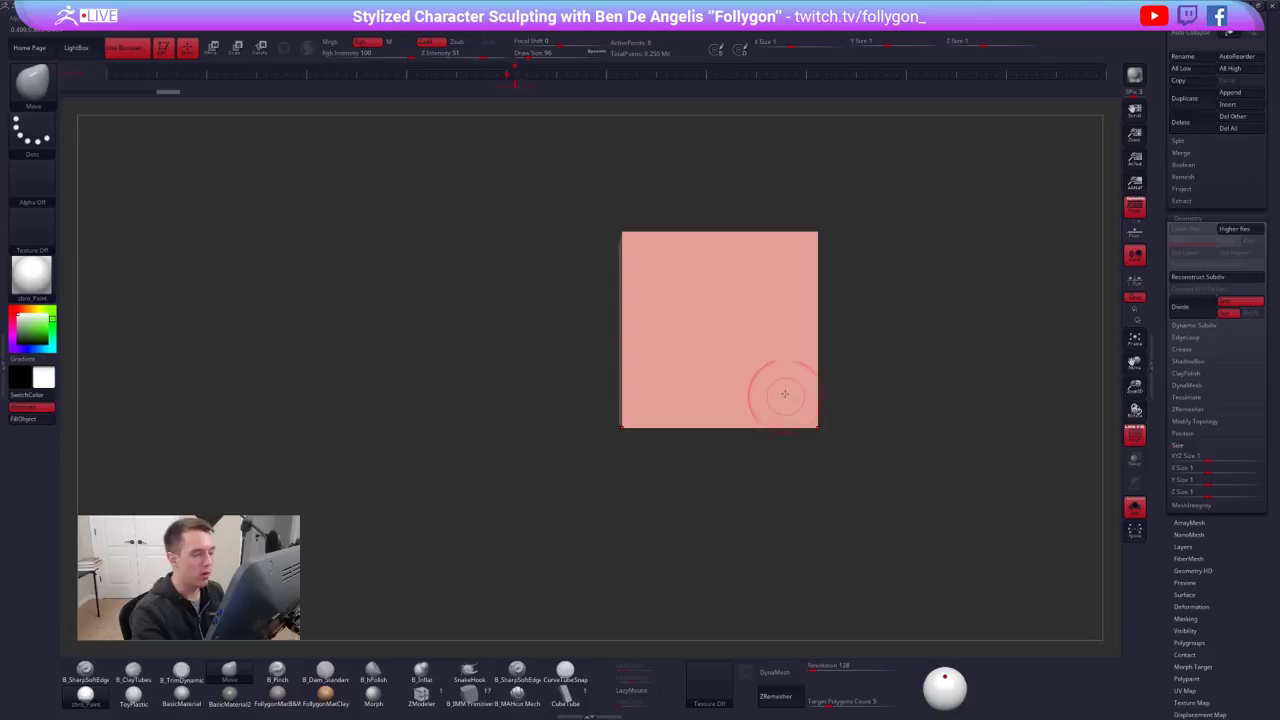
pyautogui.keyDown('alt'); pyautogui.moveTo(782, 393); pyautogui.dragTo(769, 420, button='right'); pyautogui.keyUp('alt')
pyautogui.press('p')
pyautogui.press('space')
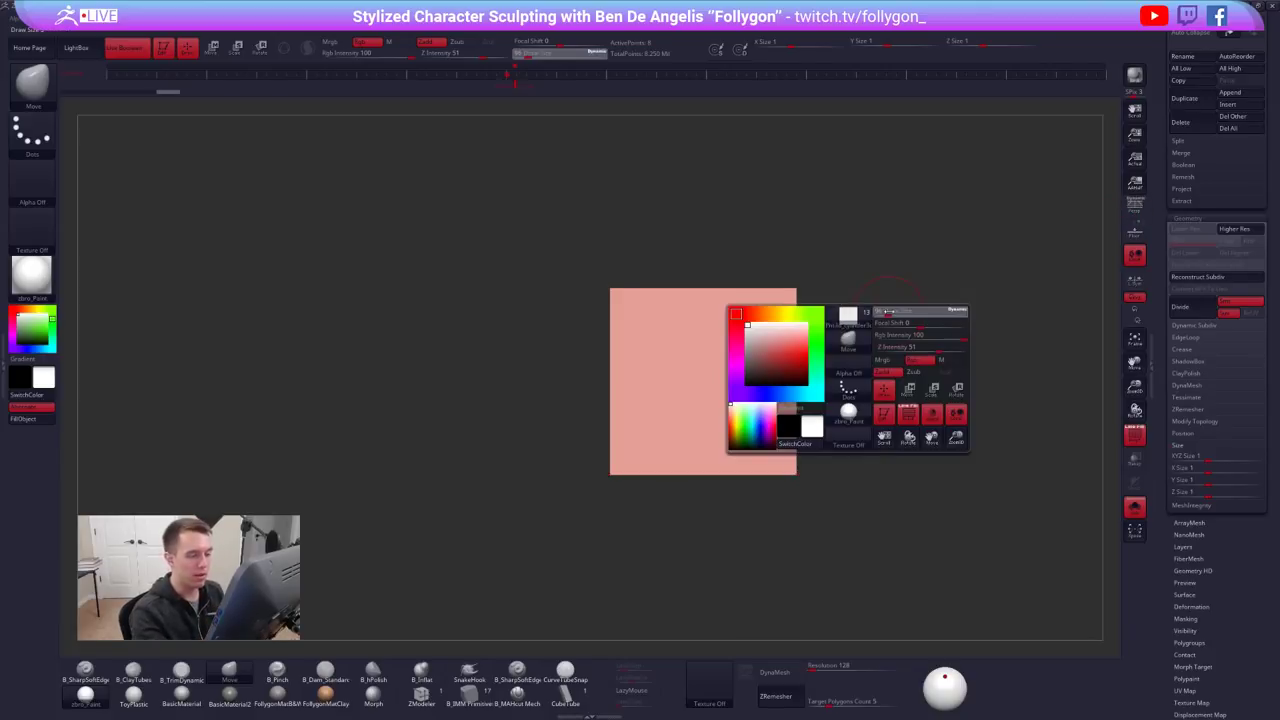
pyautogui.moveTo(925, 311); pyautogui.dragTo(905, 311)
pyautogui.moveTo(771, 389); pyautogui.dragTo(780, 428, button='right')
pyautogui.moveTo(780, 428)
pyautogui.keyDown('ctrl'); pyautogui.mouseDown(button='right')
pyautogui.moveTo(837, 508)
pyautogui.moveTo(756, 418)
pyautogui.mouseUp(button='right'); pyautogui.keyUp('ctrl')
# Measure the cube with Transpose lines along an edge and corner to corner across its front face
pyautogui.press('w')
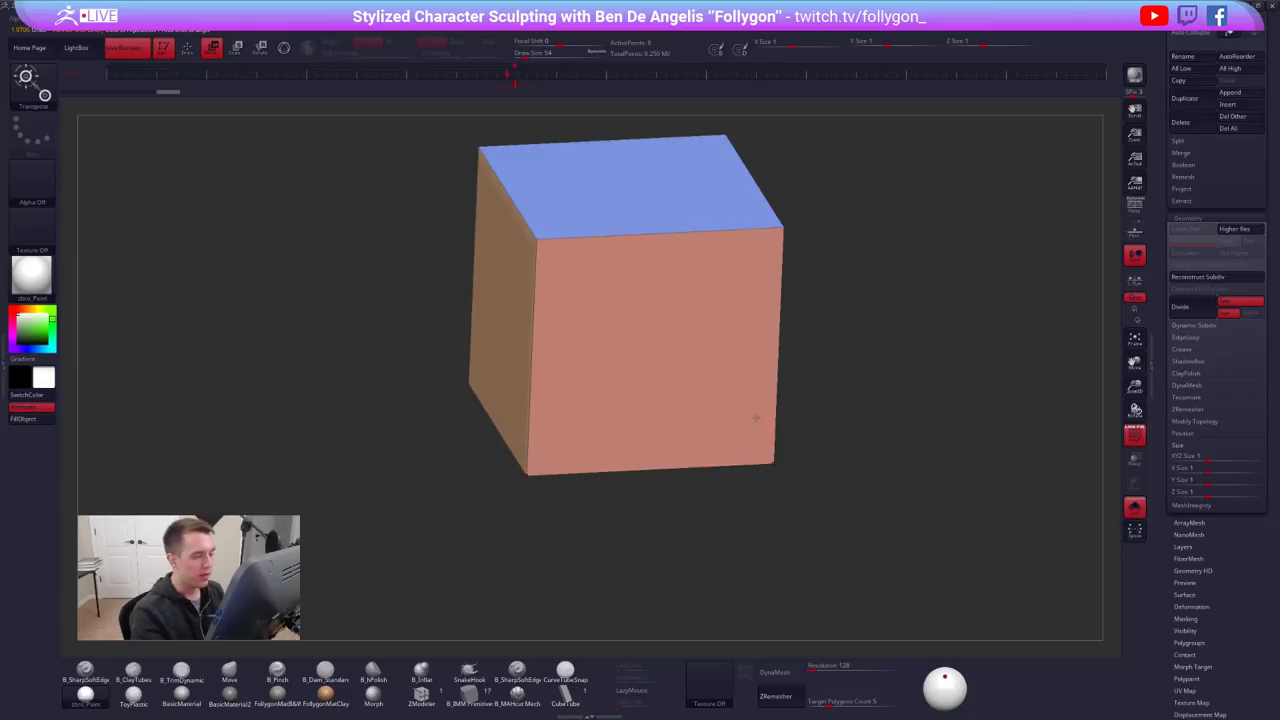
pyautogui.moveTo(783, 227); pyautogui.dragTo(774, 463)
pyautogui.keyDown('shift'); pyautogui.moveTo(786, 471); pyautogui.dragTo(842, 505, button='right'); pyautogui.keyUp('shift')
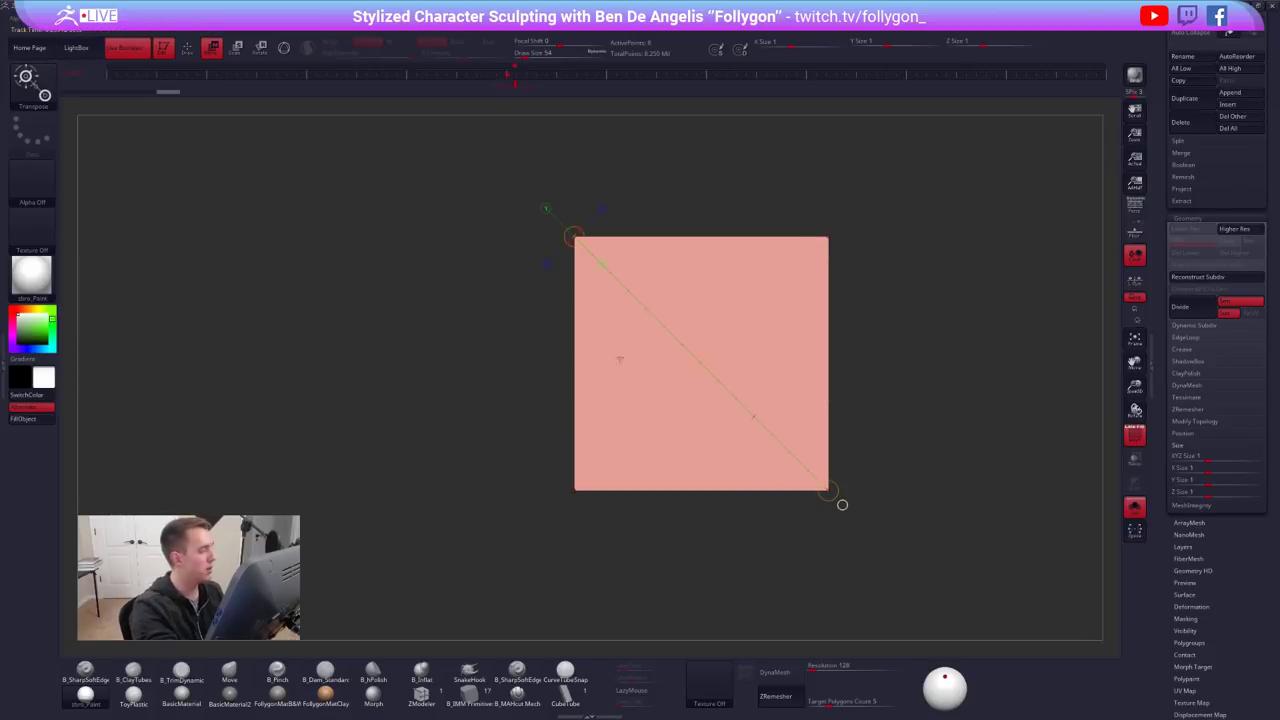
pyautogui.keyDown('shift'); pyautogui.moveTo(657, 343); pyautogui.dragTo(806, 463, button='right'); pyautogui.keyUp('shift')
pyautogui.click(806, 418)
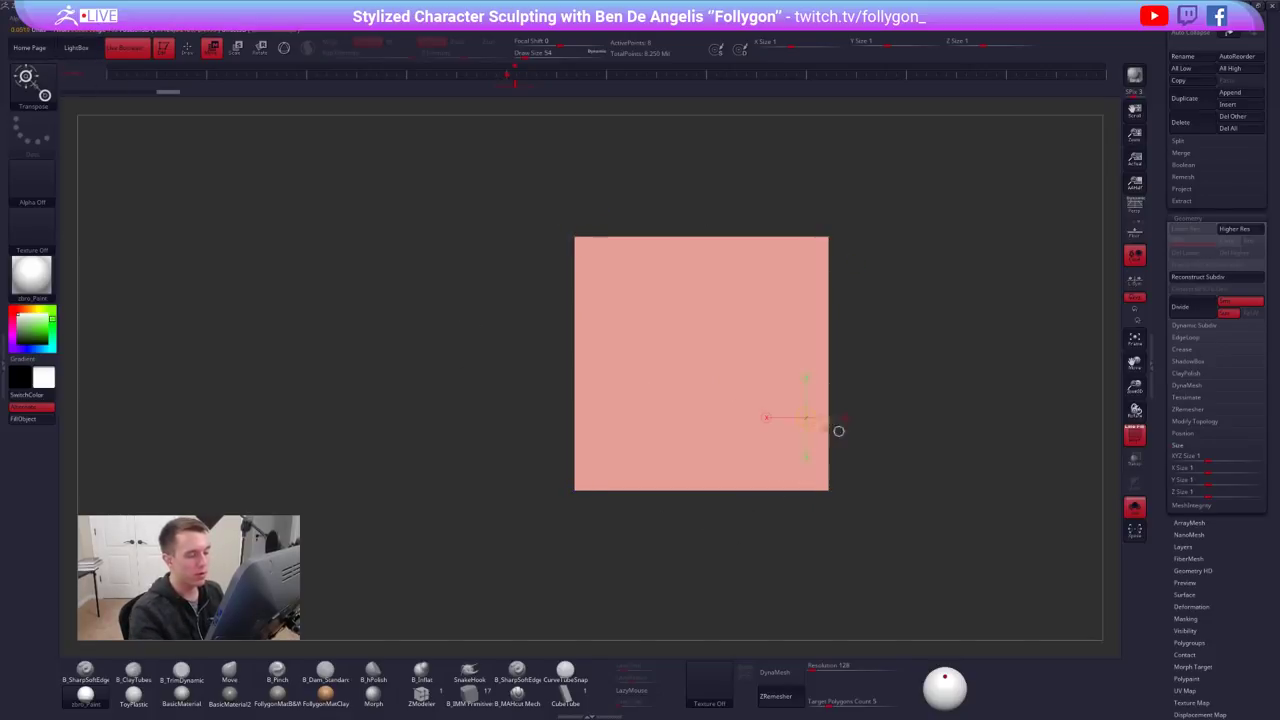
pyautogui.moveTo(820, 424); pyautogui.dragTo(866, 440)
# Measure the cube's vertical edge, then its front diagonal with Transpose lines and return to Draw mode
pyautogui.moveTo(828, 490); pyautogui.dragTo(828, 236)
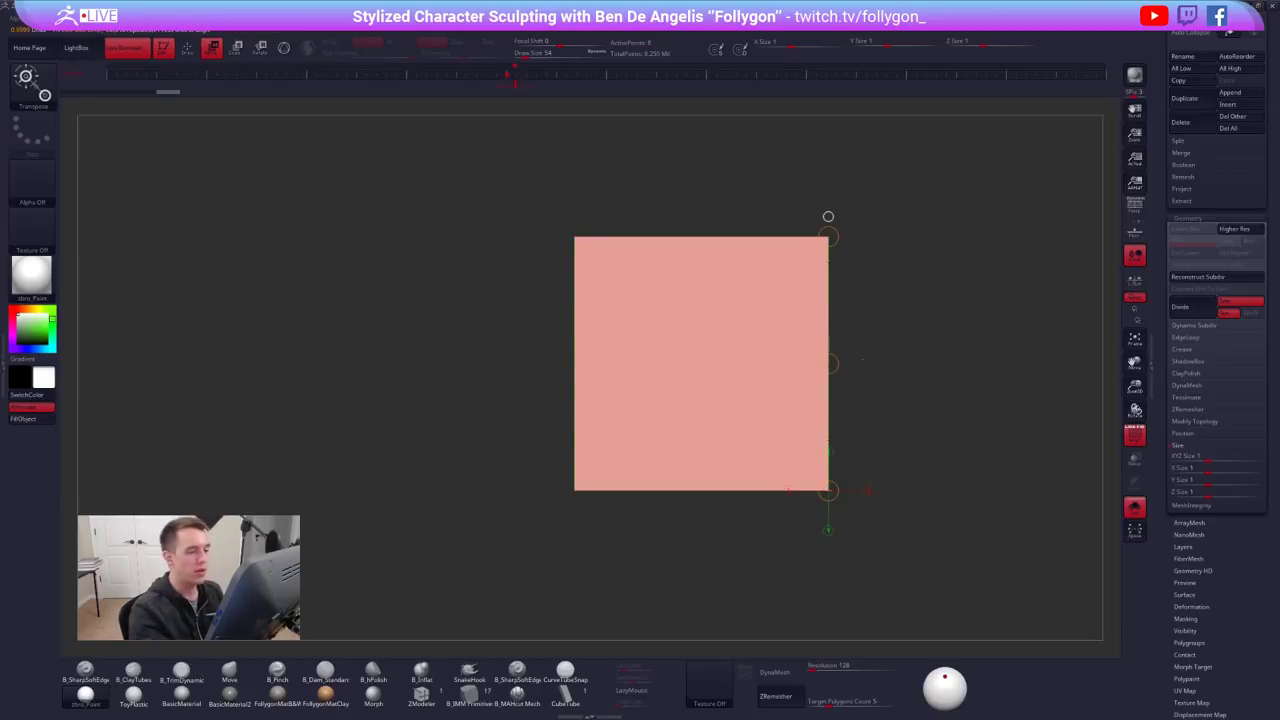
pyautogui.moveTo(828, 216); pyautogui.dragTo(795, 310, button='right')
pyautogui.click(768, 490)
pyautogui.moveTo(828, 490)
pyautogui.mouseDown()
pyautogui.moveTo(608, 106)
pyautogui.moveTo(900, 117)
pyautogui.moveTo(694, 160)
pyautogui.moveTo(599, 280)
pyautogui.mouseUp()
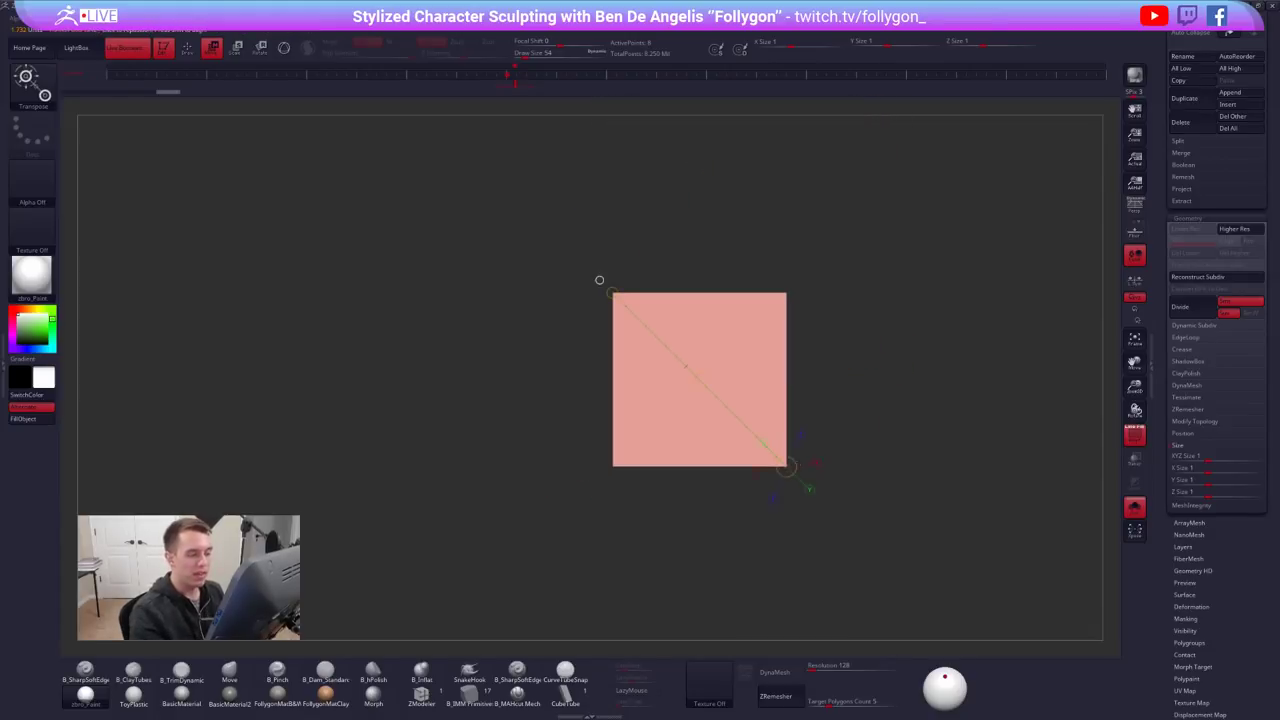
pyautogui.press('q')
pyautogui.keyDown('alt'); pyautogui.moveTo(840, 451); pyautogui.dragTo(828, 441); pyautogui.keyUp('alt')
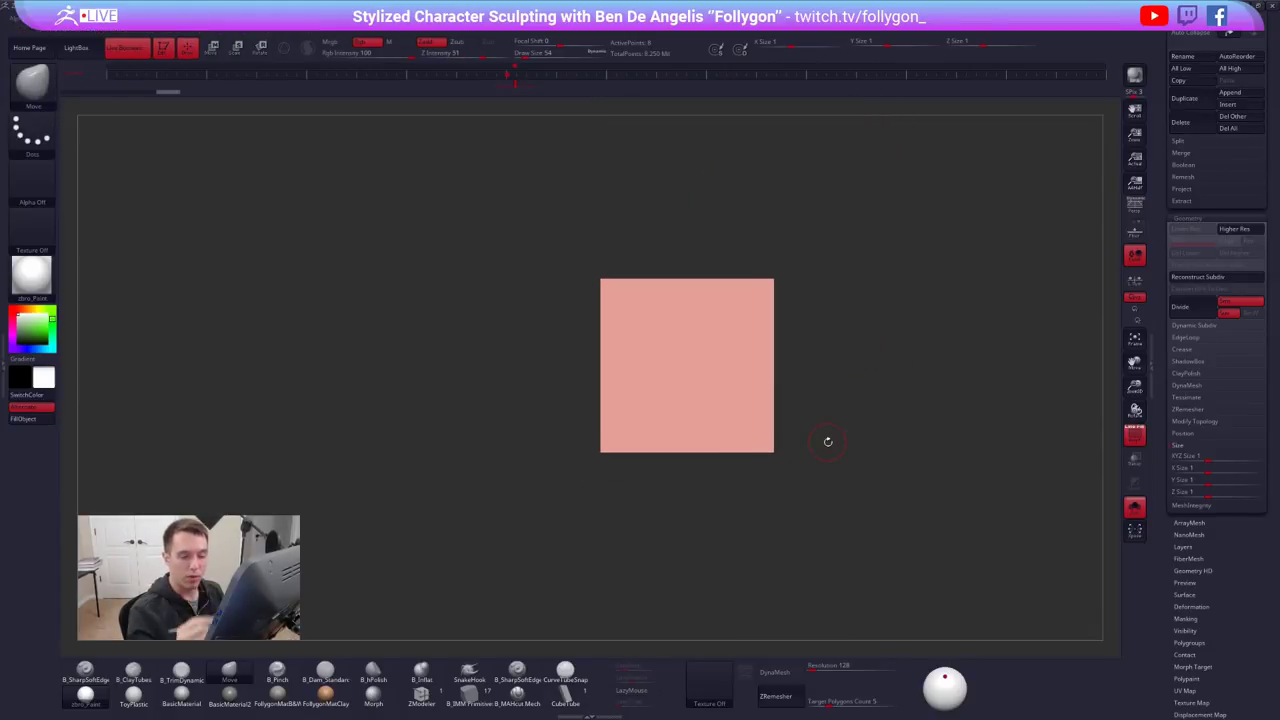
# Set the initialize X Res and Z Res to 2 and convert the cube into a QCyl Y cylinder
pyautogui.moveTo(1164, 408); pyautogui.dragTo(1189, 303)
pyautogui.click(1201, 297)
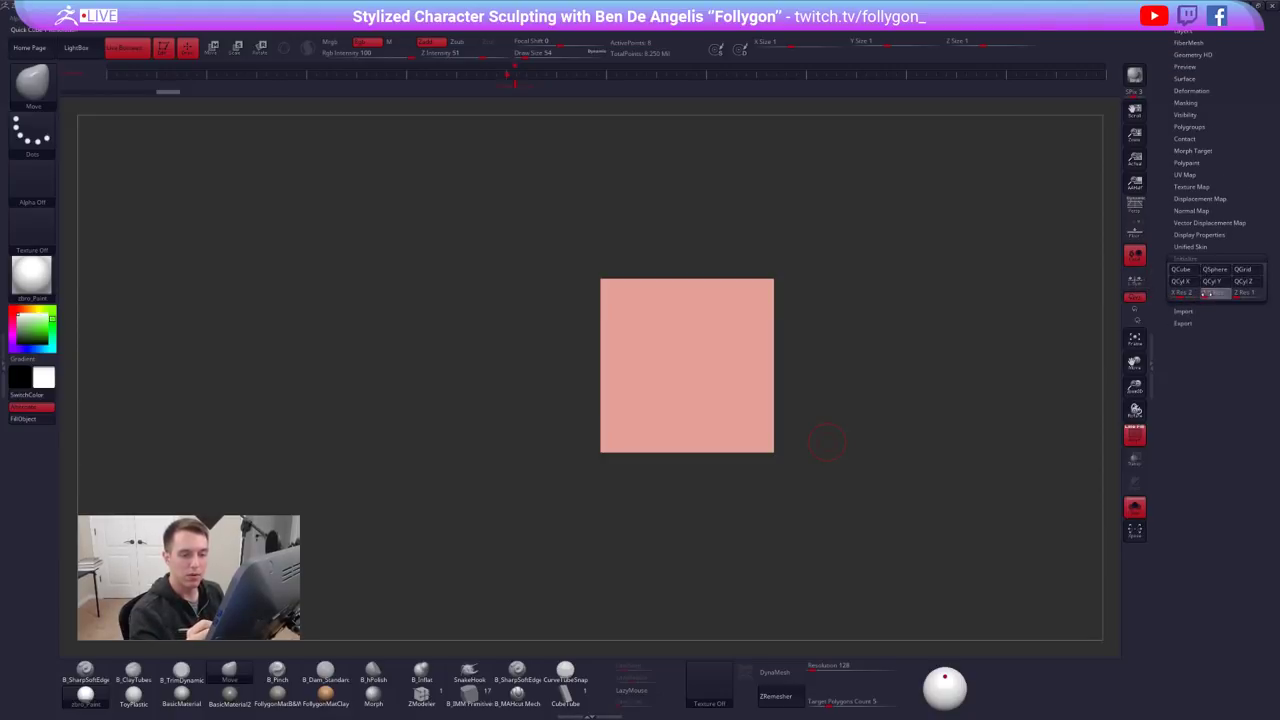
pyautogui.click(1240, 297)
pyautogui.write('2')
pyautogui.press('Tab')
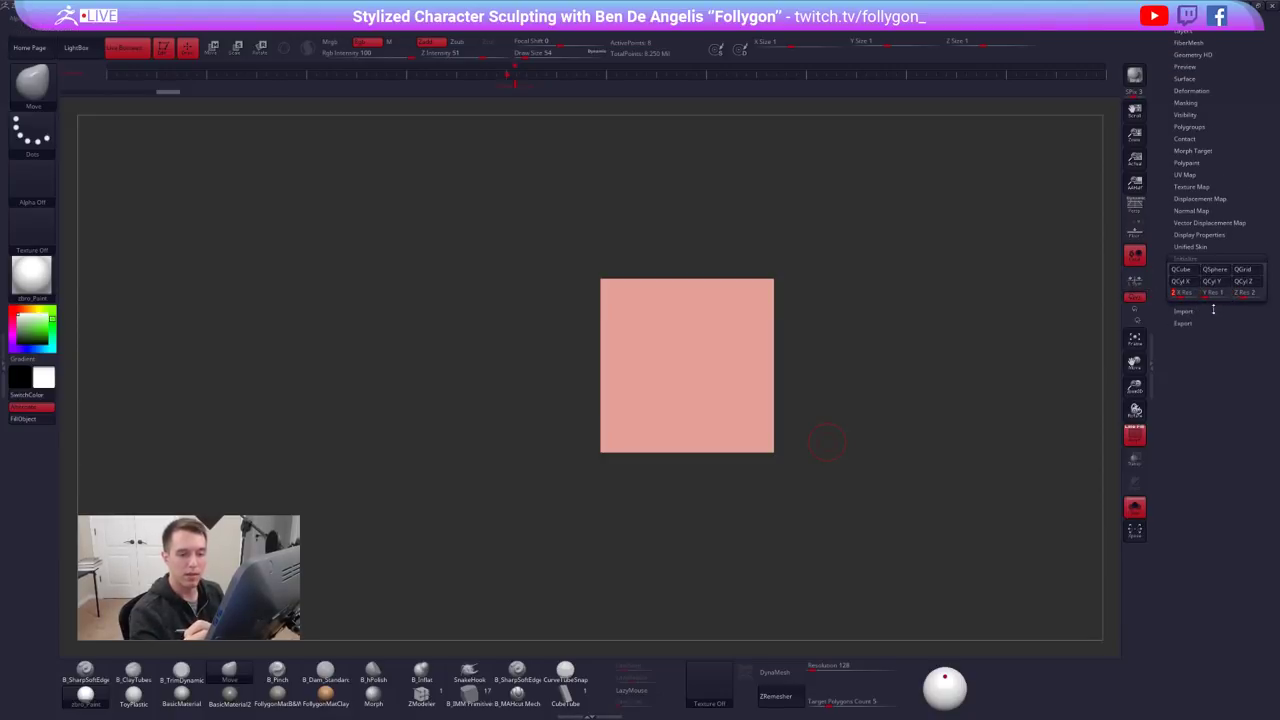
pyautogui.click(1215, 284)
# Switch to Rotate and draw Transpose lines from the cylinder's top edge and its side face
pyautogui.moveTo(790, 330); pyautogui.dragTo(734, 357)
pyautogui.press('r')
pyautogui.click(738, 364)
pyautogui.click(685, 348)
pyautogui.keyDown('shift'); pyautogui.moveTo(771, 498); pyautogui.dragTo(773, 484); pyautogui.keyUp('shift')
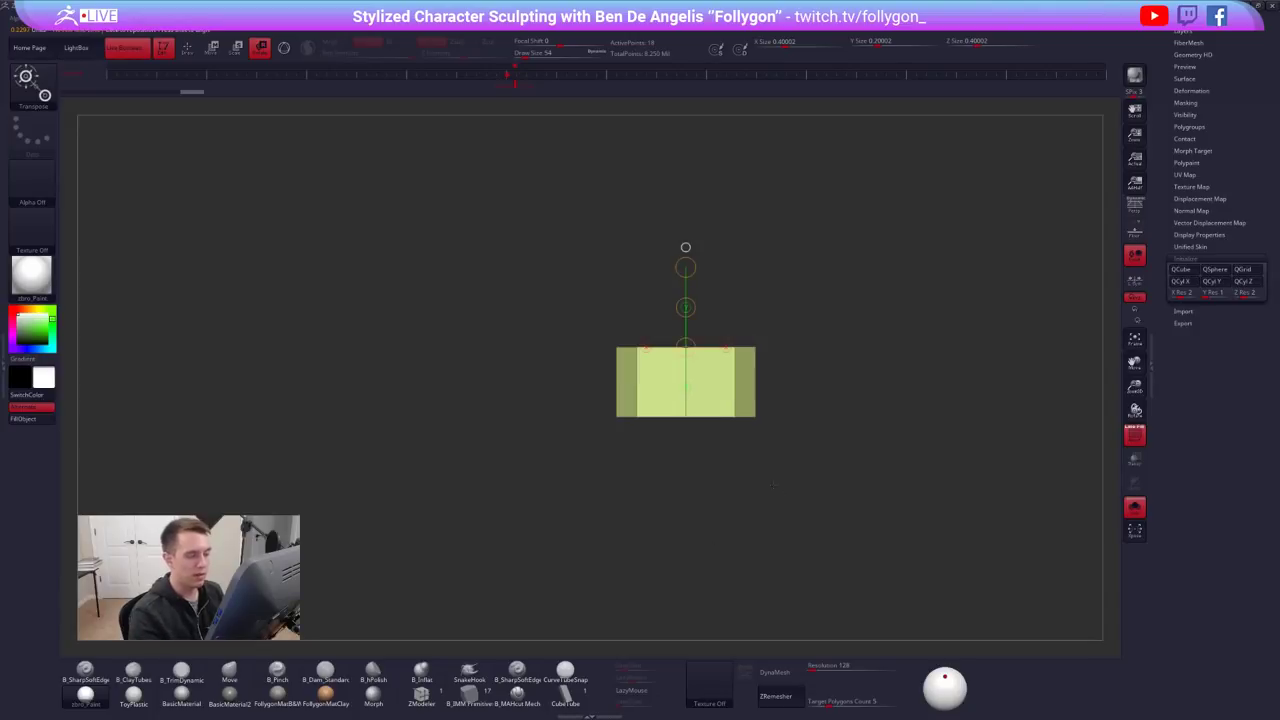
pyautogui.moveTo(685, 247); pyautogui.dragTo(747, 303)
pyautogui.click(685, 247)
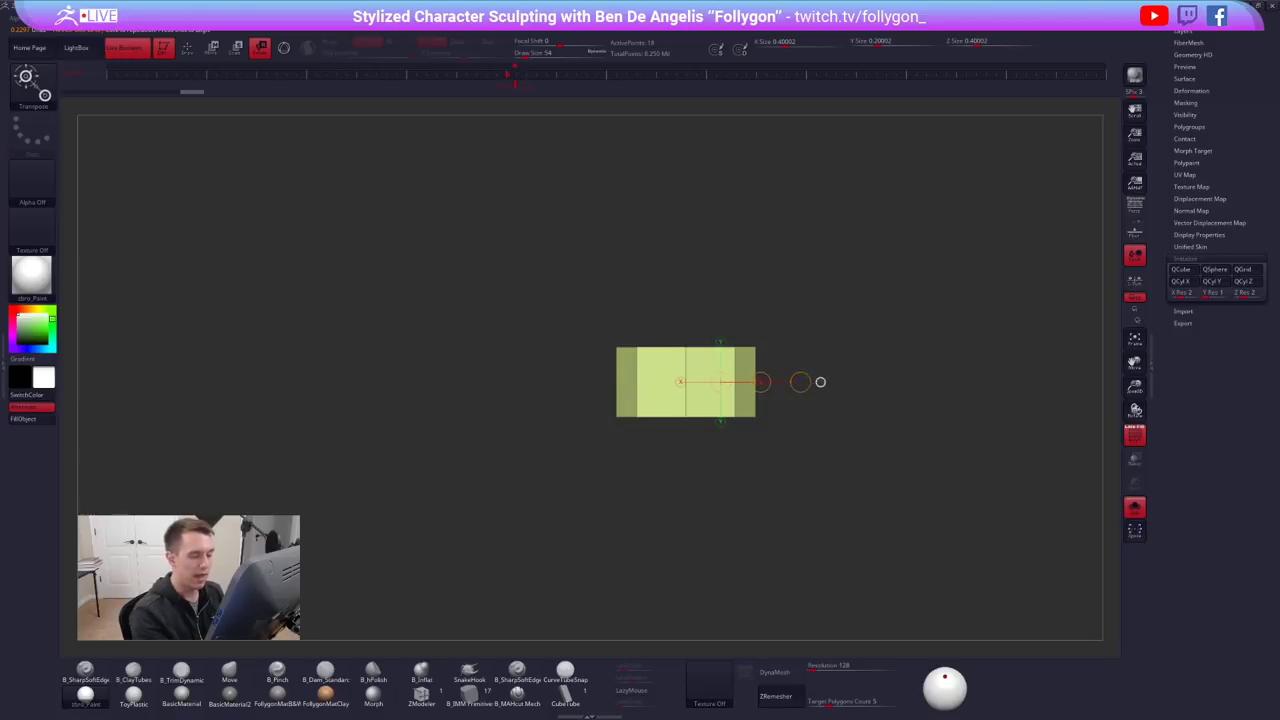
pyautogui.moveTo(758, 385)
pyautogui.mouseDown()
pyautogui.moveTo(723, 385)
pyautogui.moveTo(740, 430)
pyautogui.moveTo(745, 328)
pyautogui.moveTo(742, 428)
pyautogui.moveTo(765, 382)
pyautogui.mouseUp()
pyautogui.moveTo(697, 300); pyautogui.dragTo(697, 359)
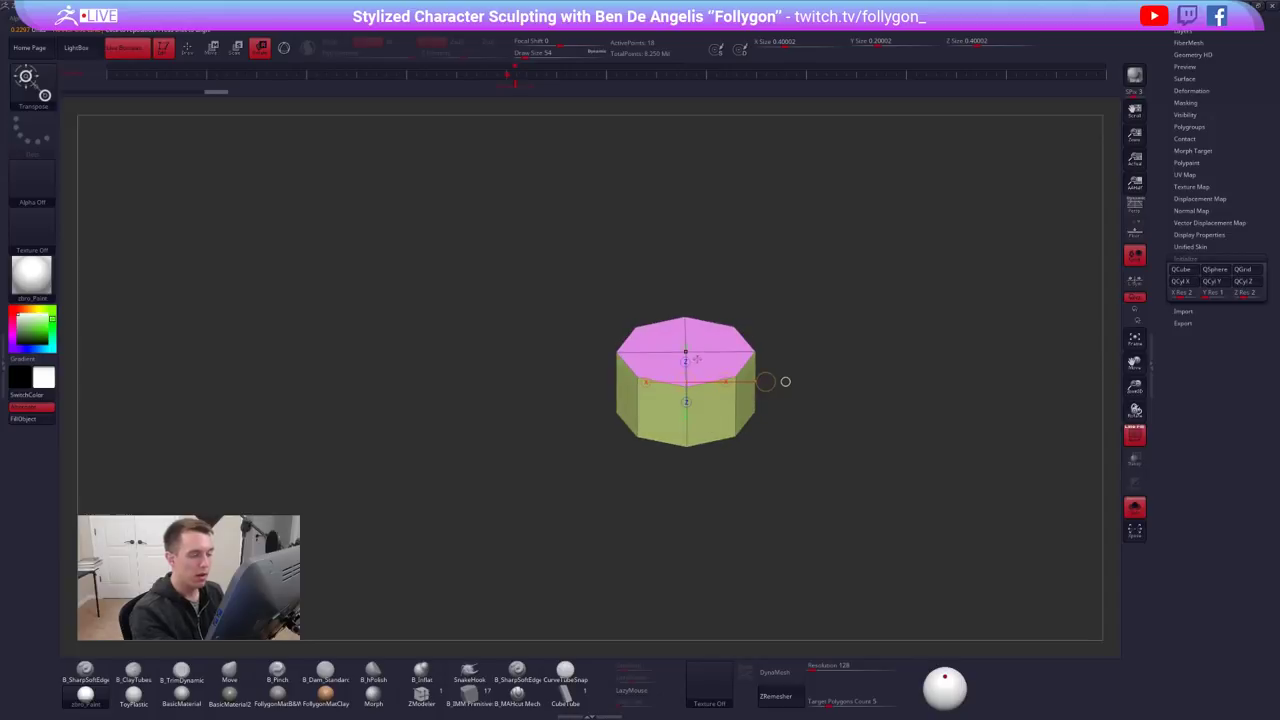
# Place a Transpose line upright on the centre point of the cylinder's top face and return to Draw mode
pyautogui.click(731, 352)
pyautogui.click(687, 352)
pyautogui.moveTo(690, 352)
pyautogui.mouseDown(button='right')
pyautogui.moveTo(690, 295)
pyautogui.moveTo(695, 333)
pyautogui.mouseUp(button='right')
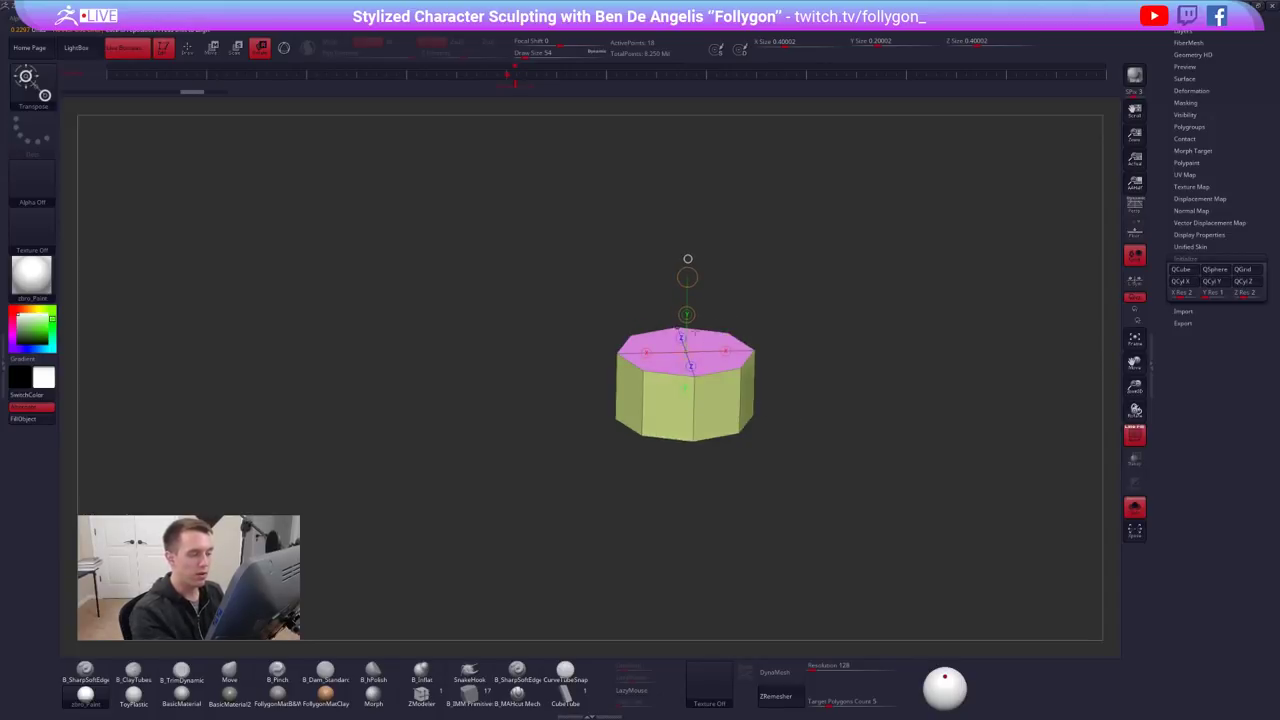
pyautogui.moveTo(687, 315); pyautogui.dragTo(665, 594)
pyautogui.press('q')
# Undo the conversion of the cube into a cylinder
pyautogui.moveTo(1177, 240); pyautogui.dragTo(1184, 405)
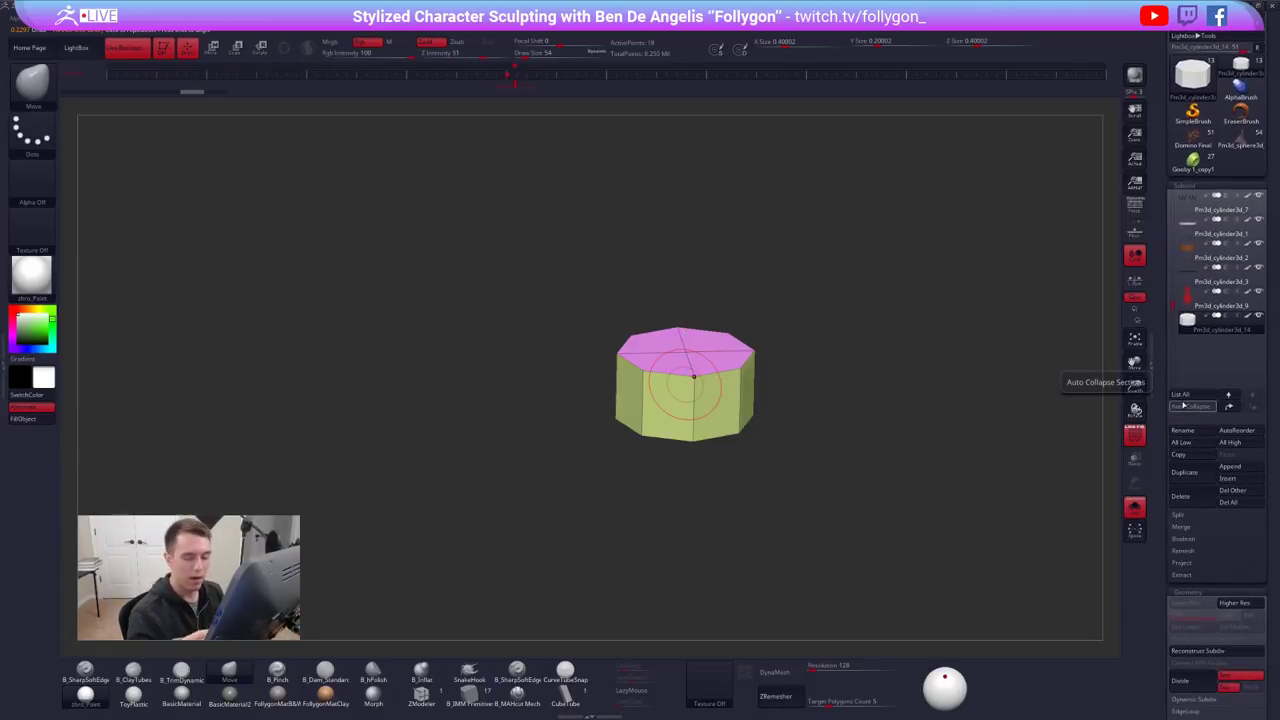
pyautogui.hotkey('ctrl', 'z')
pyautogui.keyDown('shift'); pyautogui.moveTo(910, 417); pyautogui.dragTo(894, 432); pyautogui.keyUp('shift')
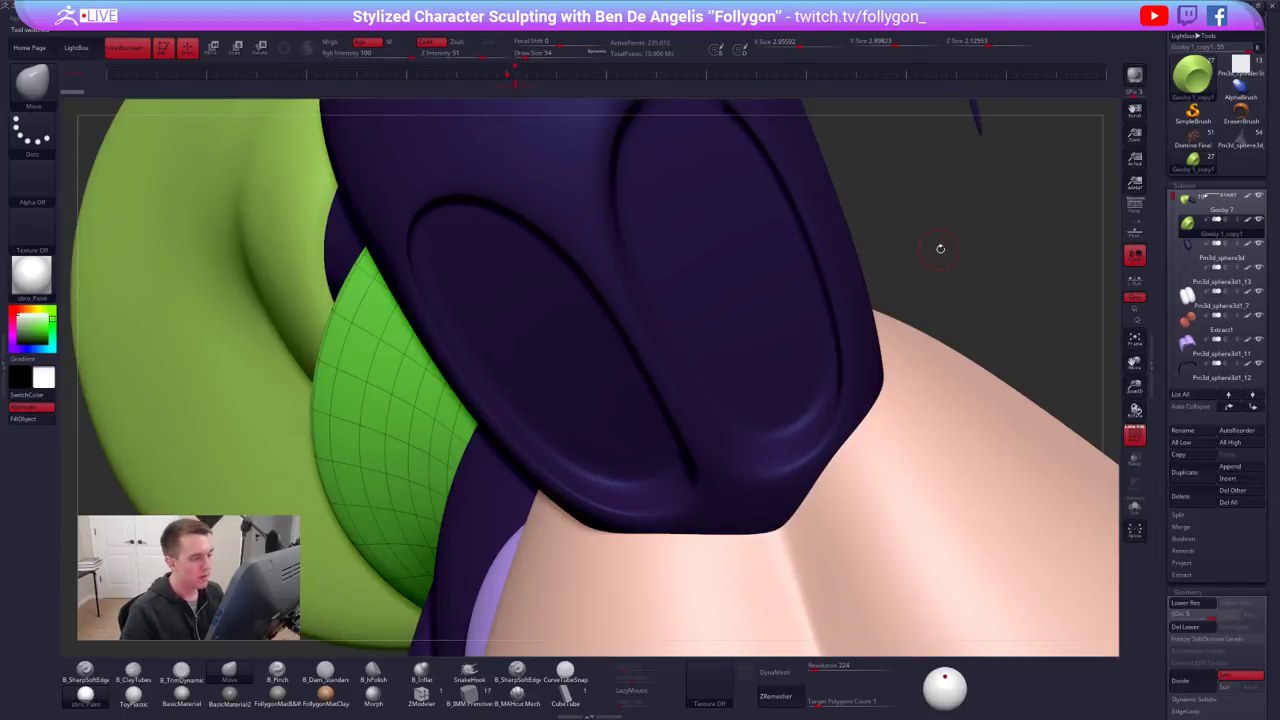
# Frame the whole Gooby character, turn off its polyframe and view it from the side
pyautogui.press('f')
pyautogui.hotkey('shift', 'f')
pyautogui.moveTo(703, 306); pyautogui.dragTo(694, 218)
pyautogui.moveTo(752, 288); pyautogui.dragTo(817, 338)
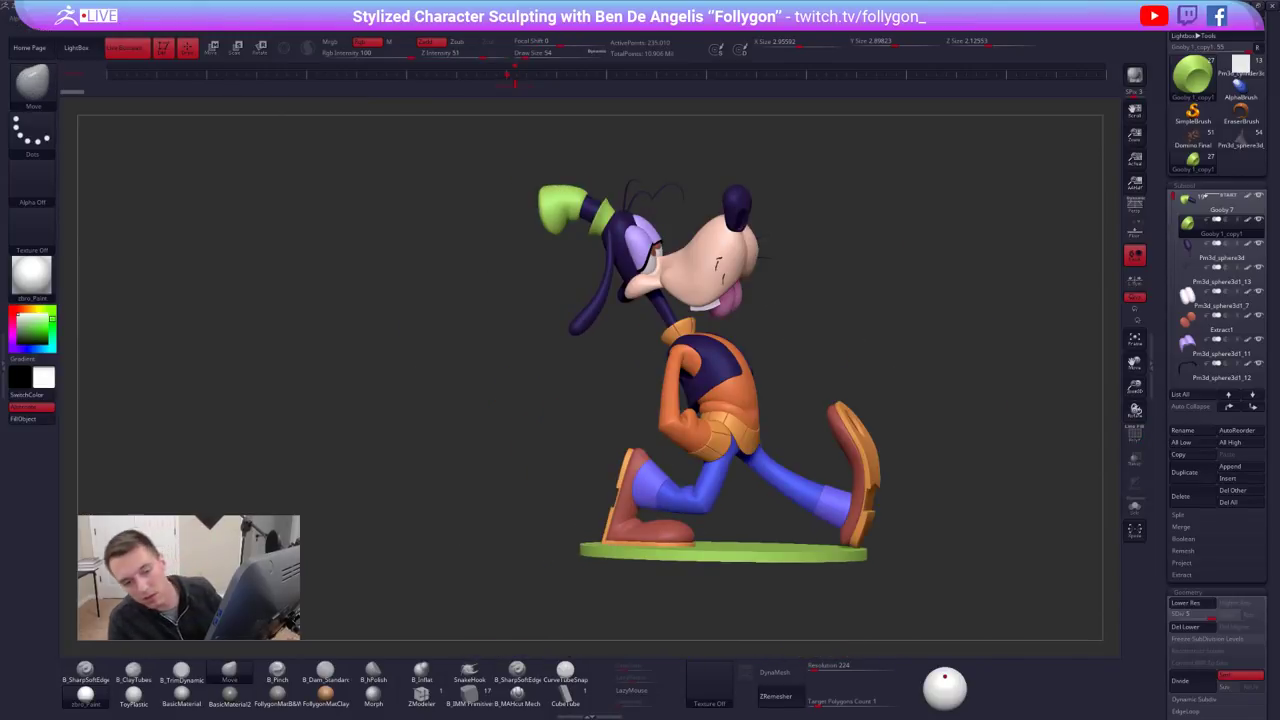
# Switch to the browser, open the Gooby artwork in the ArtStation portfolio and compare its render with the concept drawing
pyautogui.hotkey('alt', 'Tab')
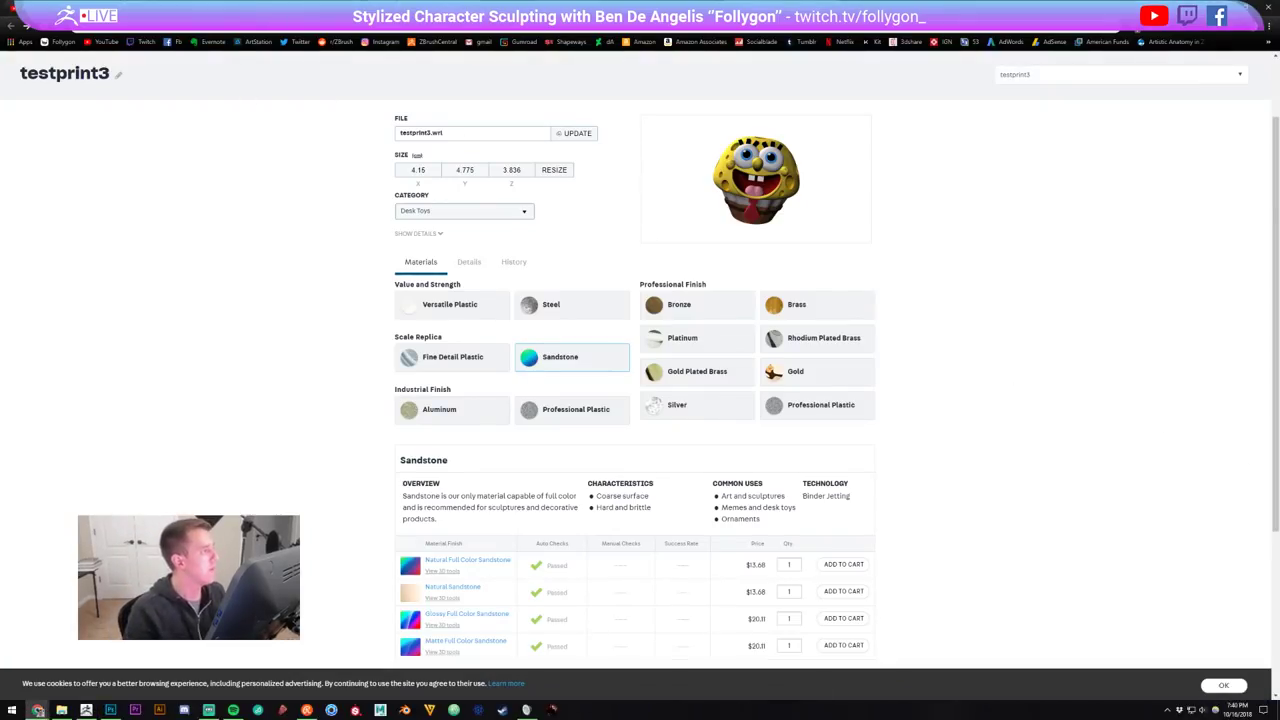
pyautogui.click(385, 5)
pyautogui.click(1130, 121)
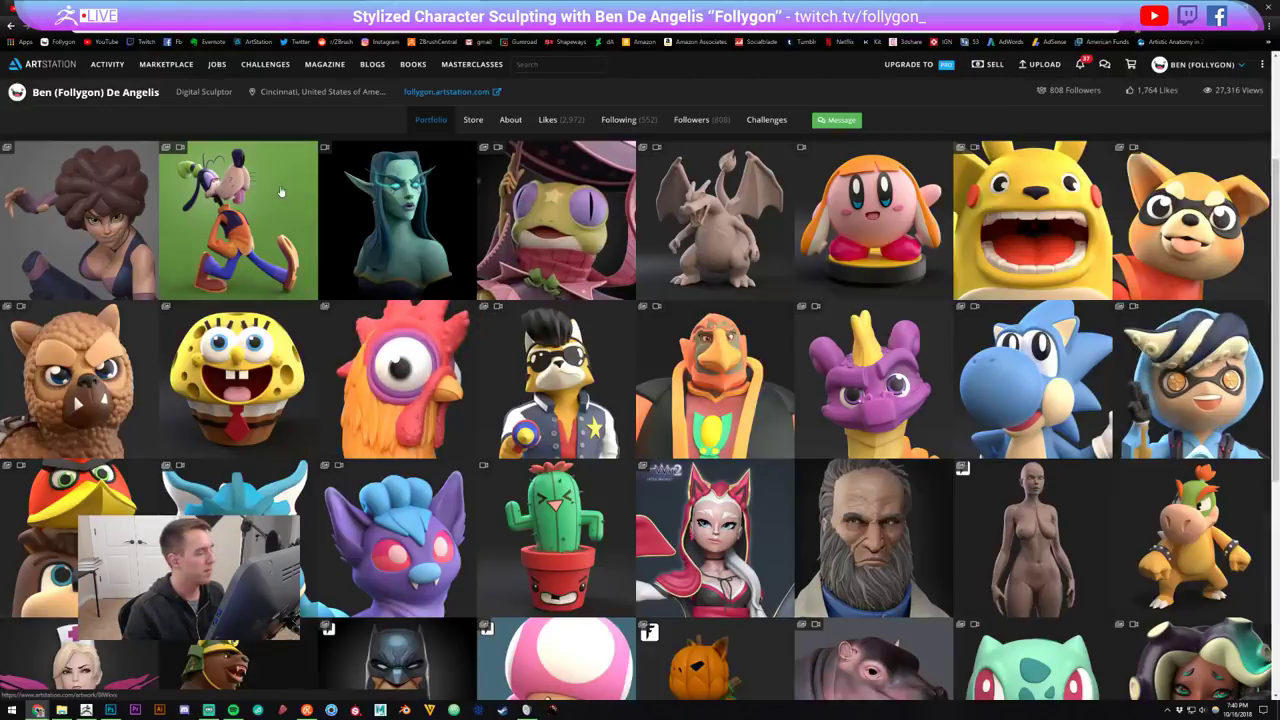
pyautogui.click(266, 192)
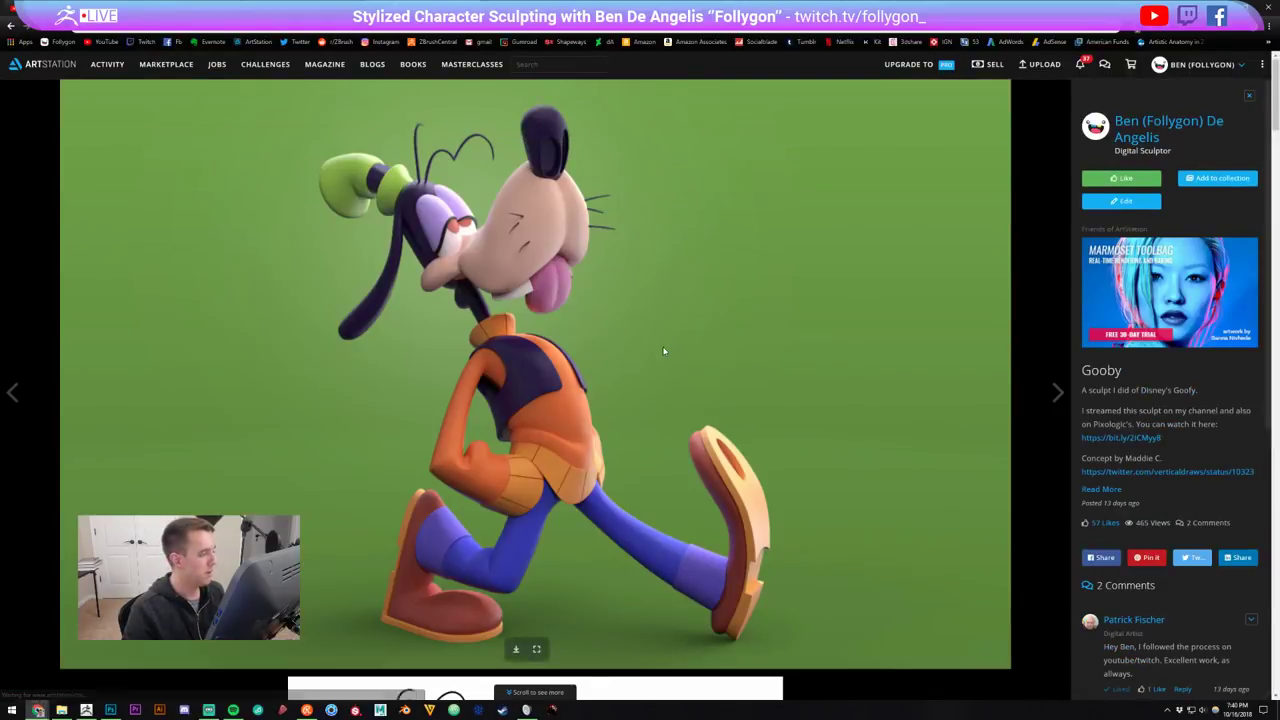
pyautogui.scroll(-5, 622, 404)
pyautogui.scroll(-1, 622, 408)
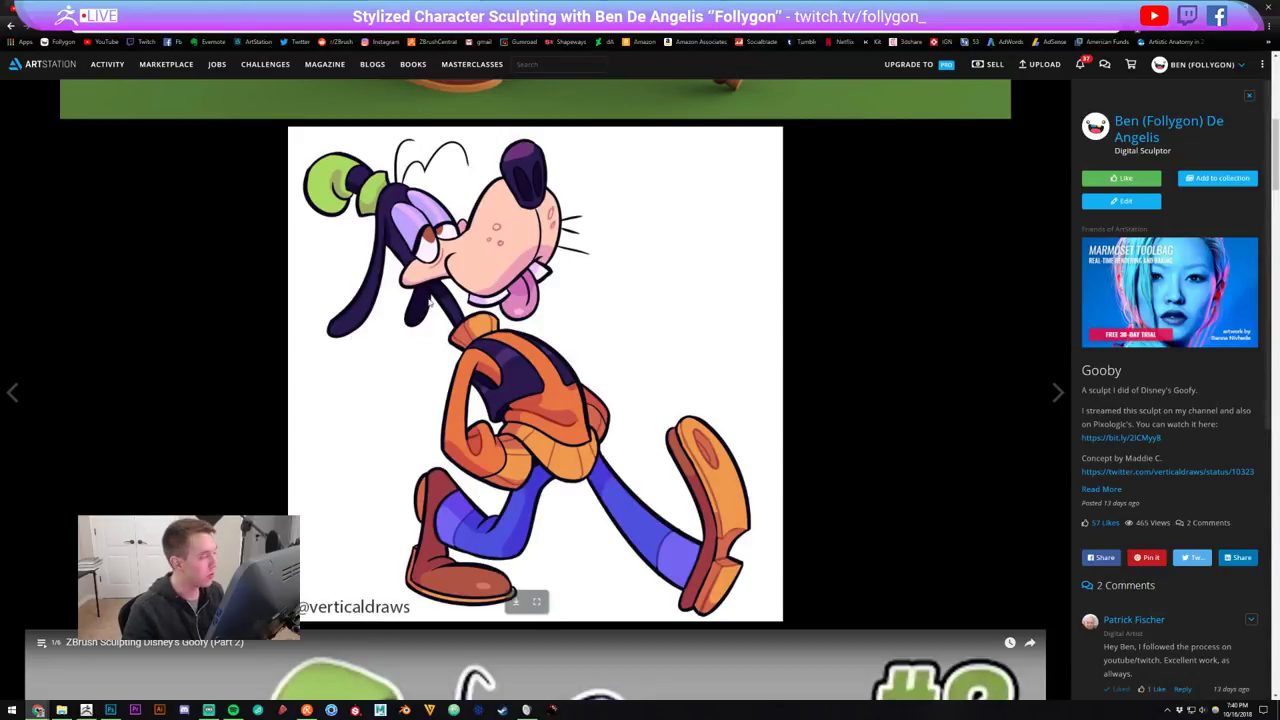
pyautogui.scroll(5, 657, 424)
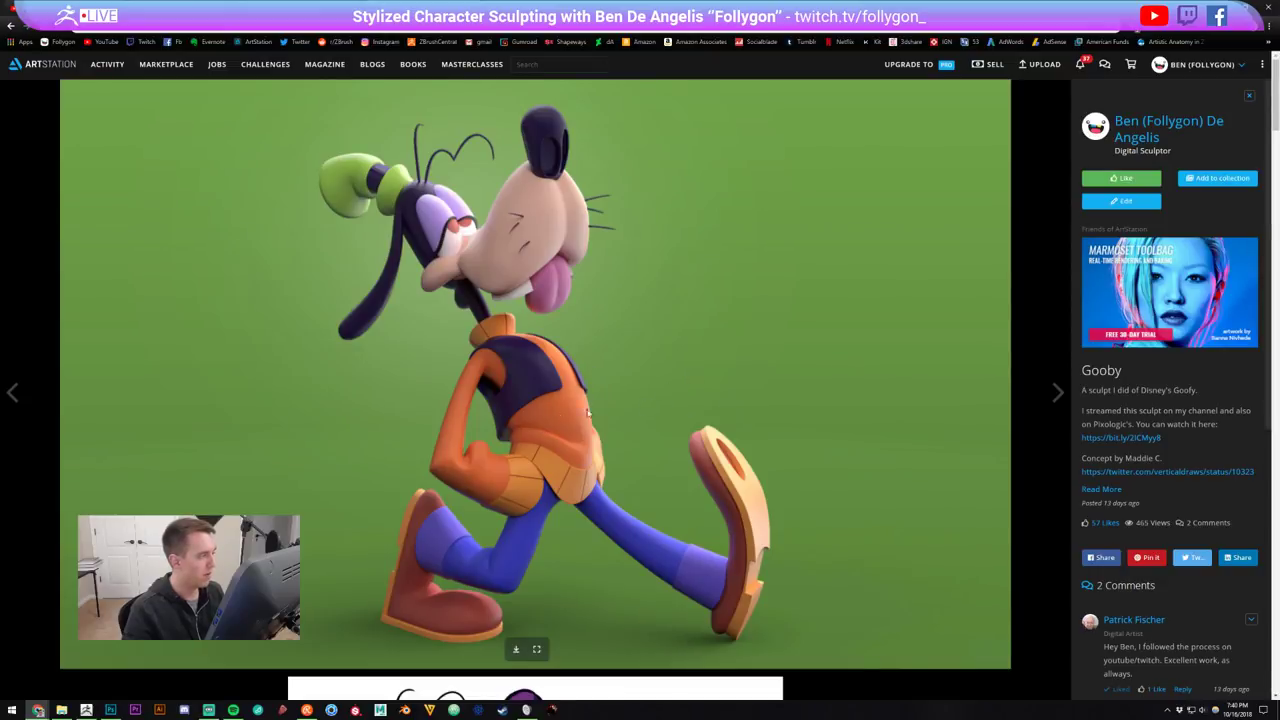
# Look back and forth between the rendered Gooby image and the concept drawing below it on the ArtStation page
pyautogui.scroll(-4, 622, 419)
pyautogui.scroll(-2, 622, 419)
pyautogui.scroll(5, 620, 425)
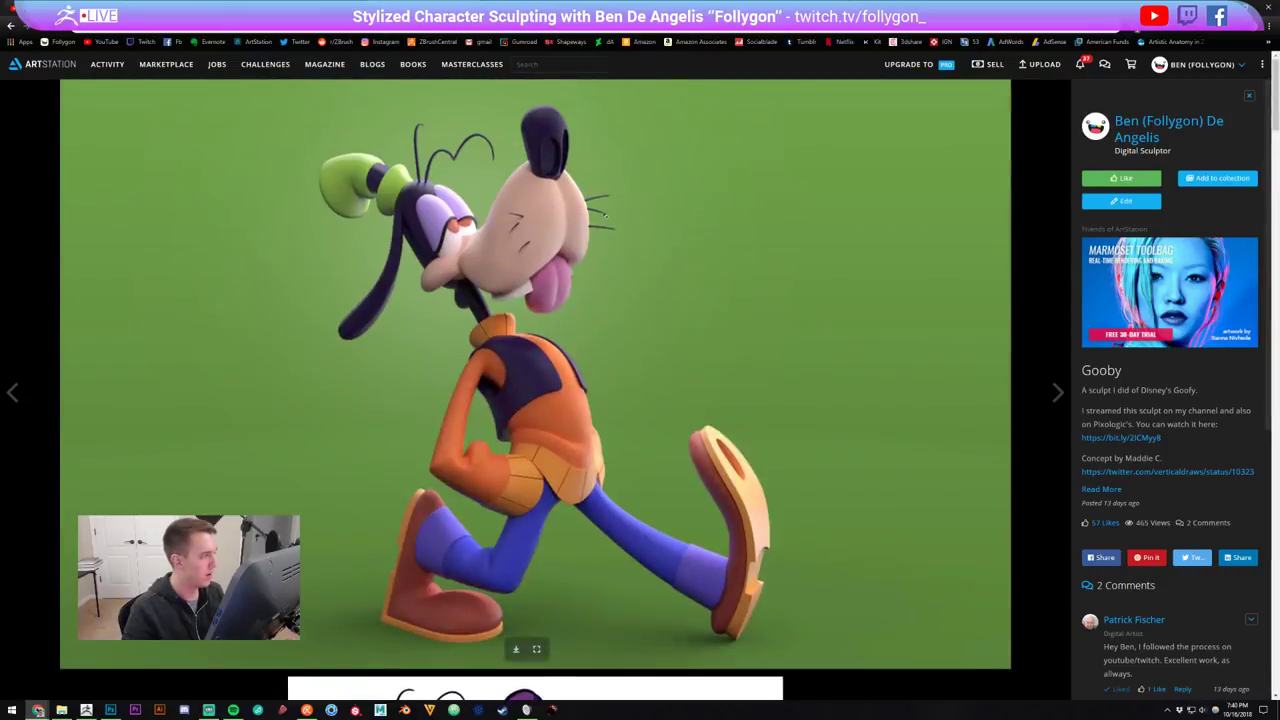
pyautogui.scroll(-4, 616, 440)
pyautogui.scroll(5, 616, 440)
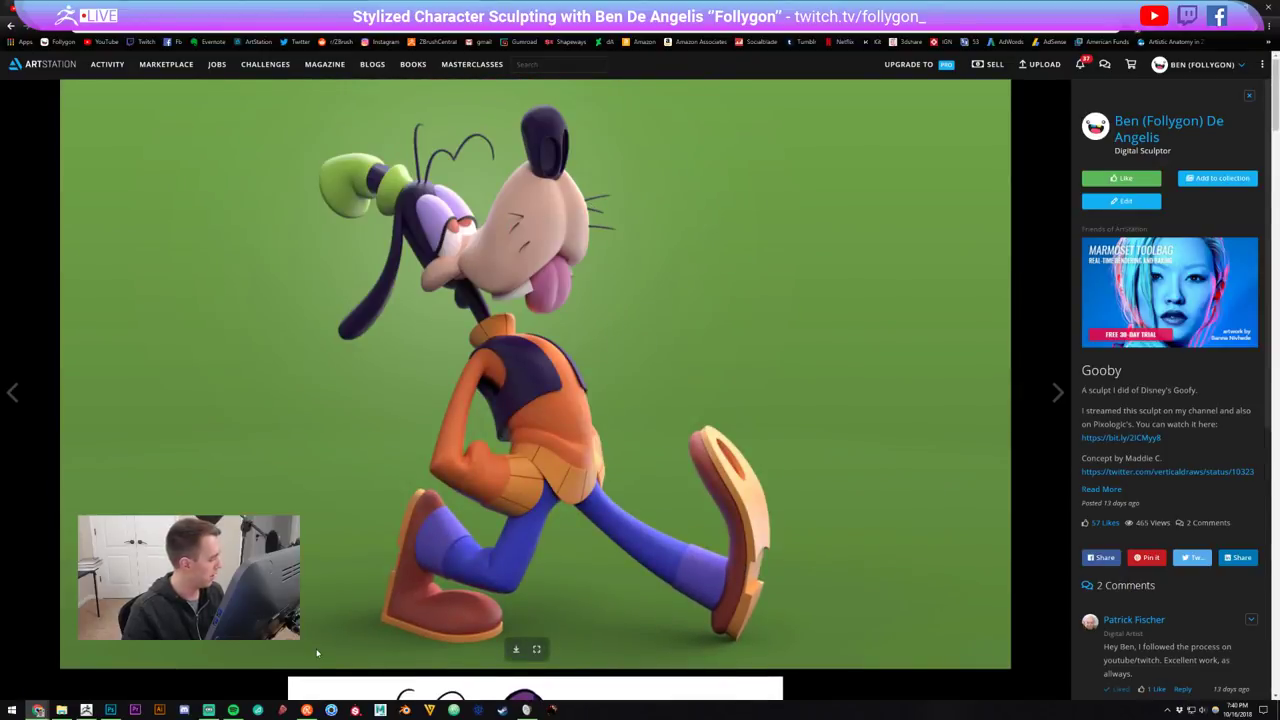
pyautogui.scroll(-5, 465, 519)
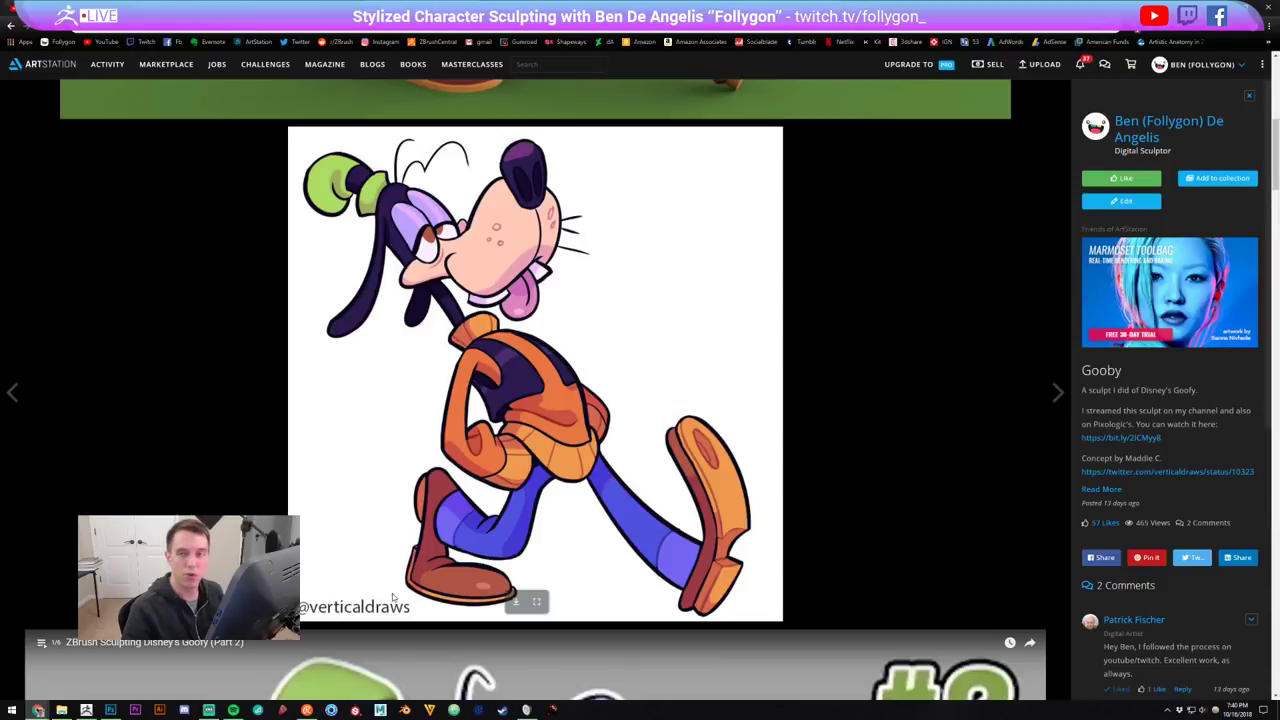
# Switch back to ZBrush, turn Gooby to a three-quarter view and load the SpongeBob cupcake tool, framed from the front
pyautogui.click(86, 710)
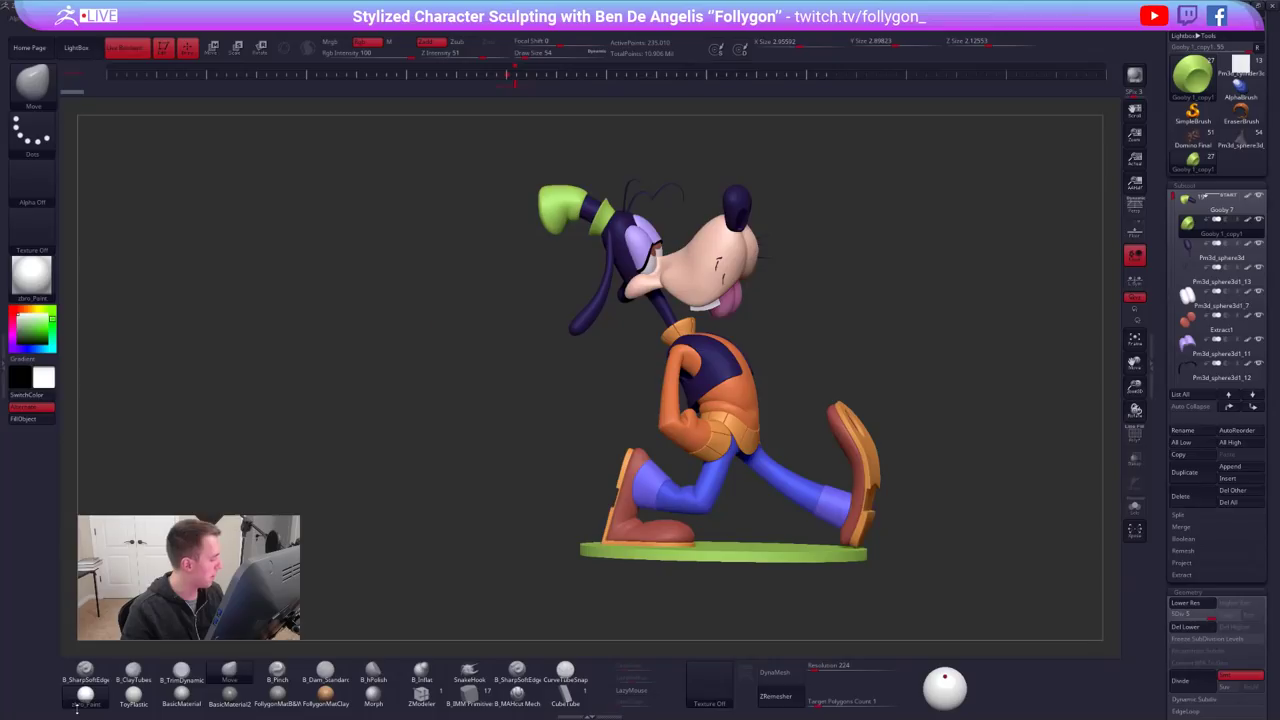
pyautogui.moveTo(529, 467); pyautogui.dragTo(565, 465)
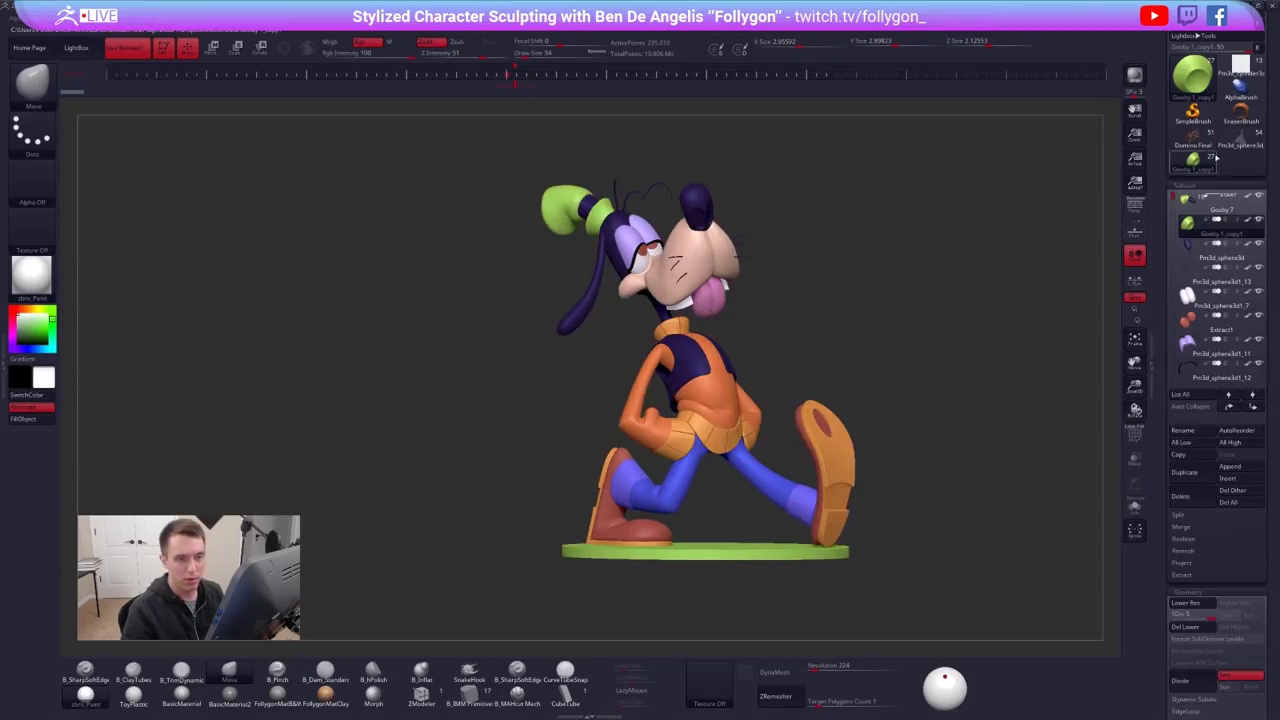
pyautogui.click(1250, 77)
pyautogui.keyDown('shift'); pyautogui.moveTo(691, 318); pyautogui.dragTo(745, 318); pyautogui.keyUp('shift')
pyautogui.keyDown('alt'); pyautogui.moveTo(791, 281); pyautogui.dragTo(795, 399); pyautogui.keyUp('alt')
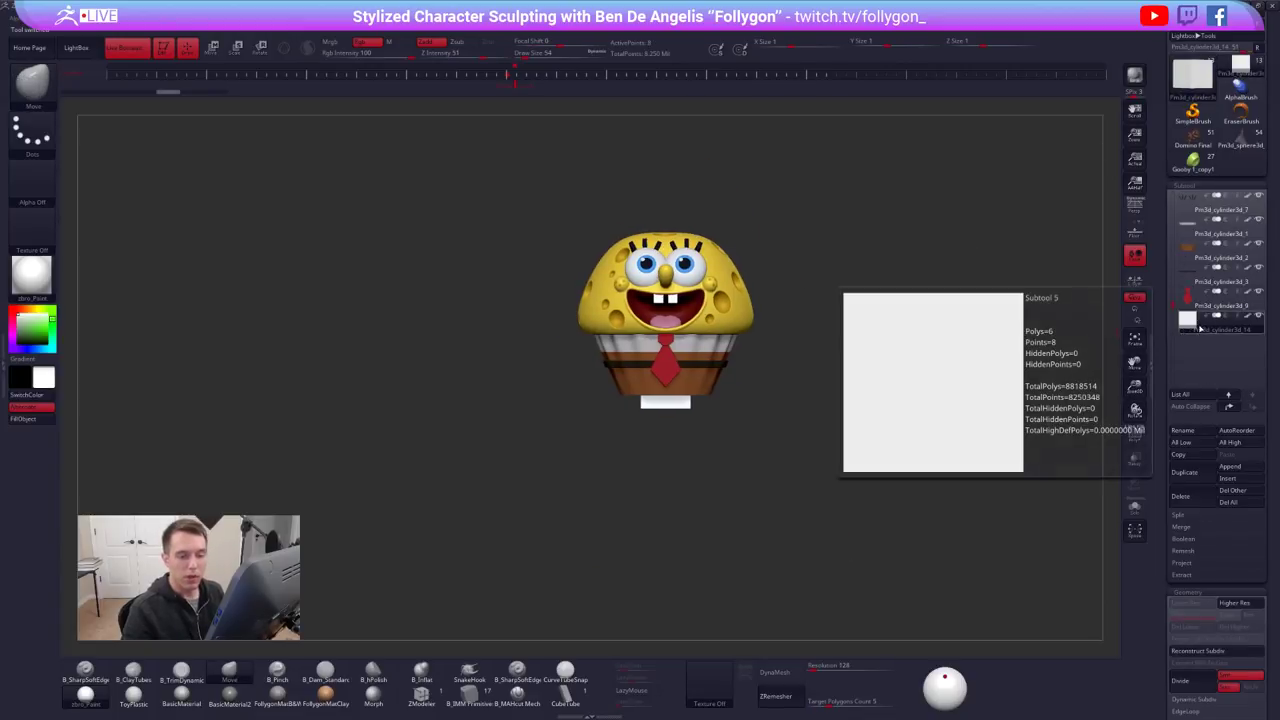
# Isolate the white cube subtool with Solo and measure it using an upright Transpose line
pyautogui.click(1135, 507)
pyautogui.press('w')
pyautogui.moveTo(690, 408); pyautogui.dragTo(690, 471)
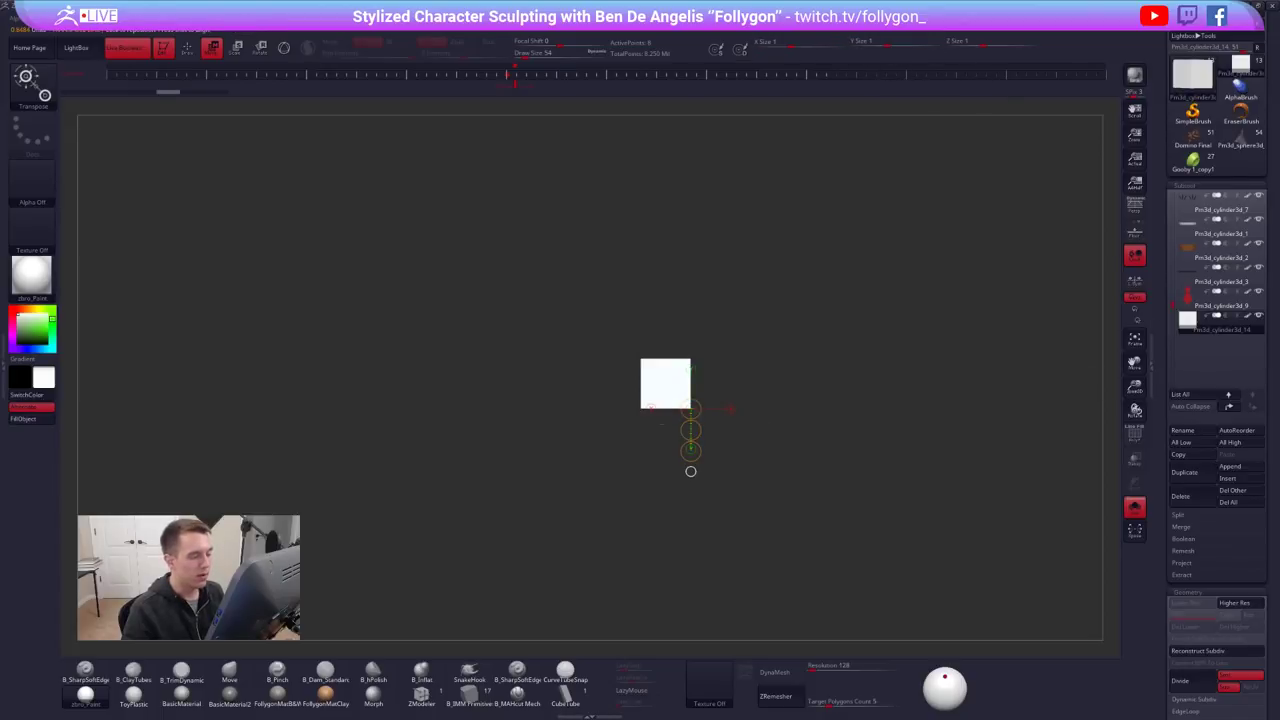
pyautogui.keyDown('ctrl'); pyautogui.moveTo(800, 430); pyautogui.dragTo(800, 460, button='right'); pyautogui.keyUp('ctrl')
pyautogui.moveTo(1203, 325)
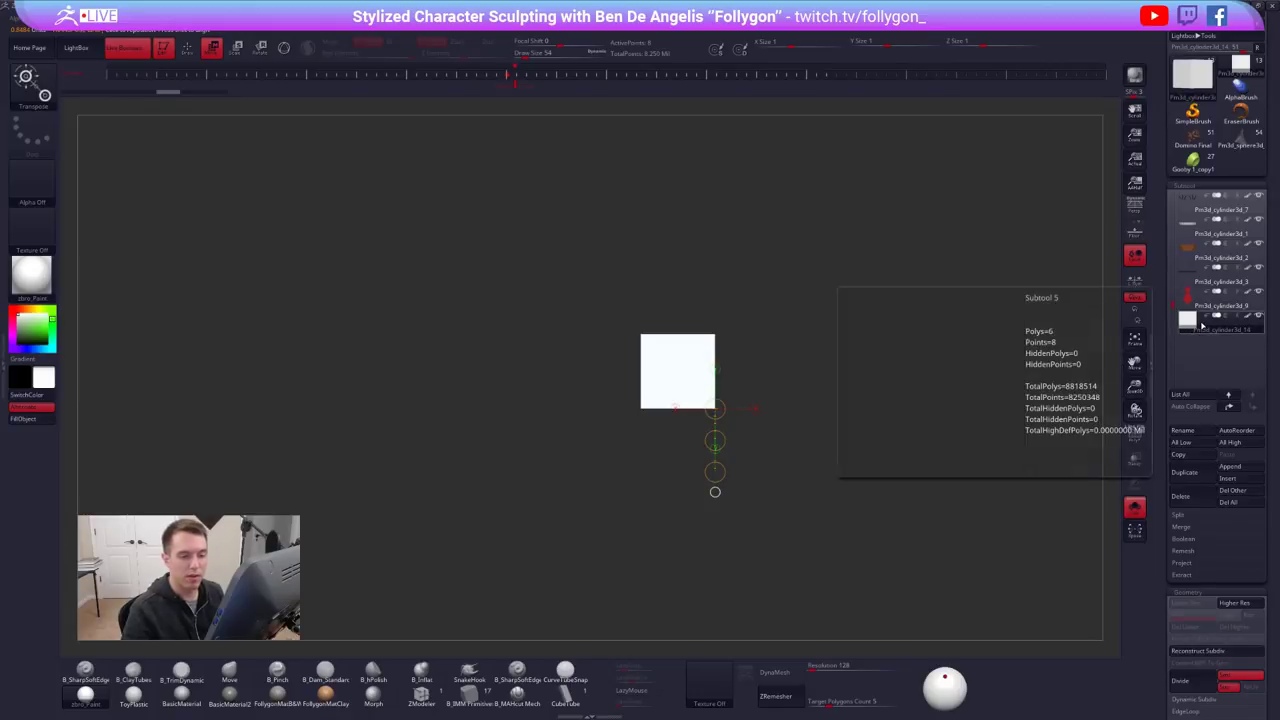
# Select the red tie subtool, leave Solo and measure the whole cupcake's height with an upright Transpose line
pyautogui.click(1204, 303)
pyautogui.press('q')
pyautogui.hotkey('alt', 's')
pyautogui.keyDown('alt'); pyautogui.moveTo(754, 351); pyautogui.dragTo(740, 423, button='right'); pyautogui.keyUp('alt')
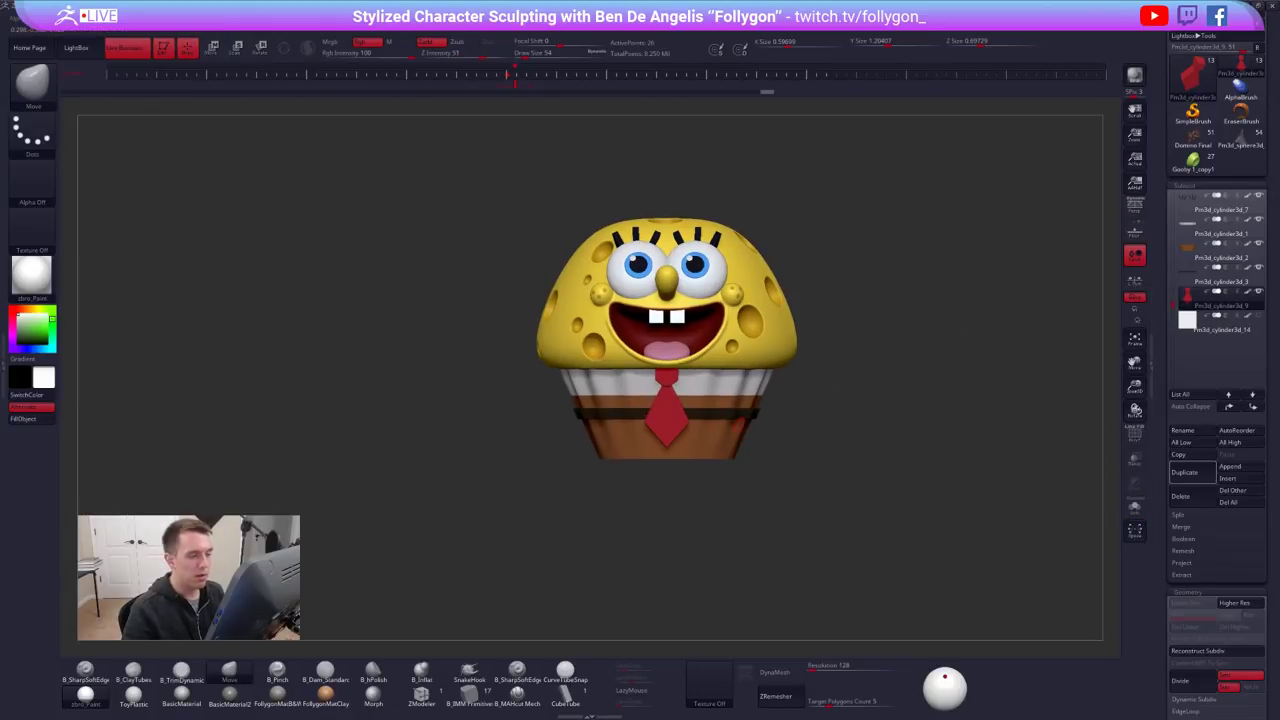
pyautogui.press('w')
pyautogui.moveTo(716, 497)
pyautogui.mouseDown()
pyautogui.moveTo(717, 177)
pyautogui.moveTo(719, 196)
pyautogui.mouseUp()
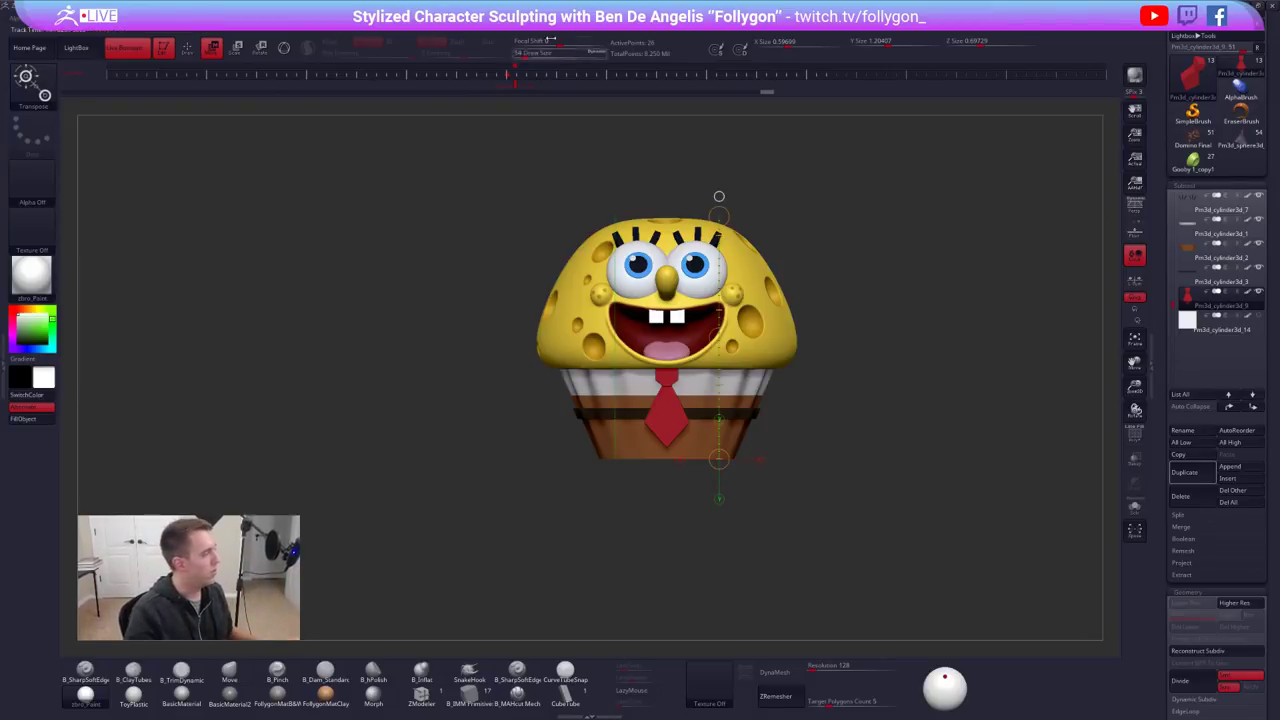
# Combine the cupcake's subtools into a single mesh with Transpose Master's TPoseMesh
pyautogui.click(5, 262)
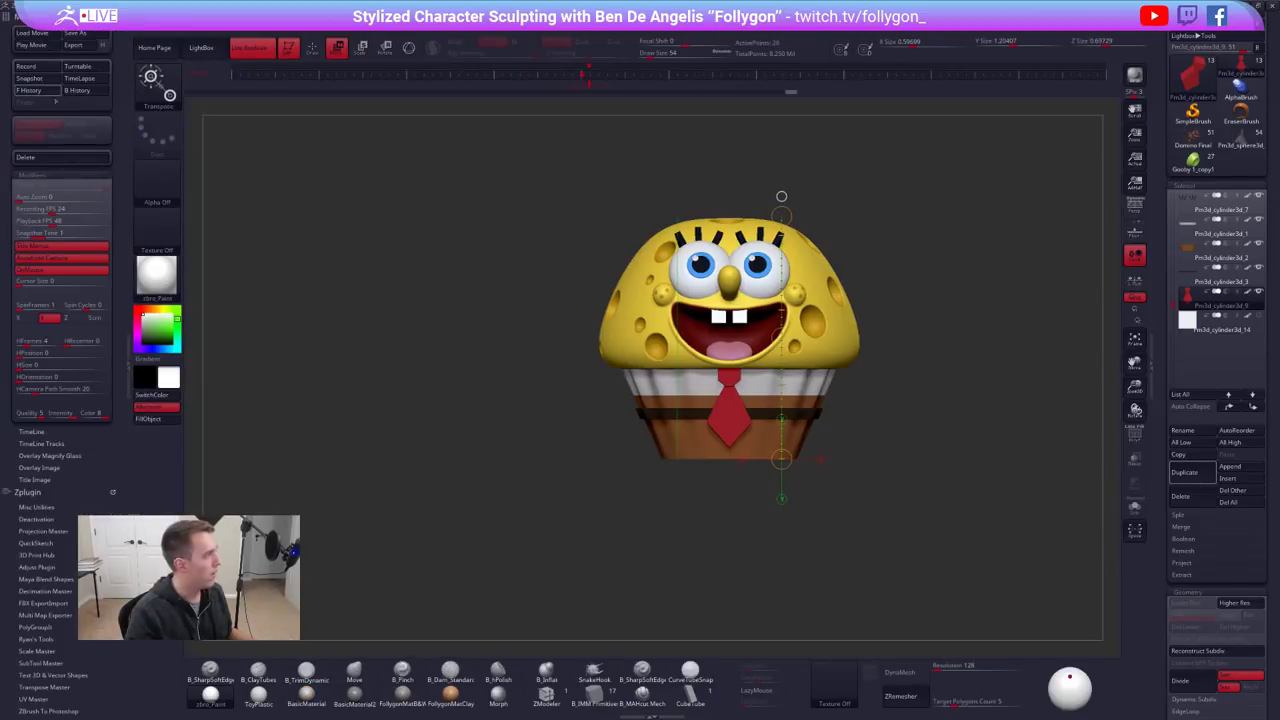
pyautogui.moveTo(119, 590); pyautogui.dragTo(119, 115)
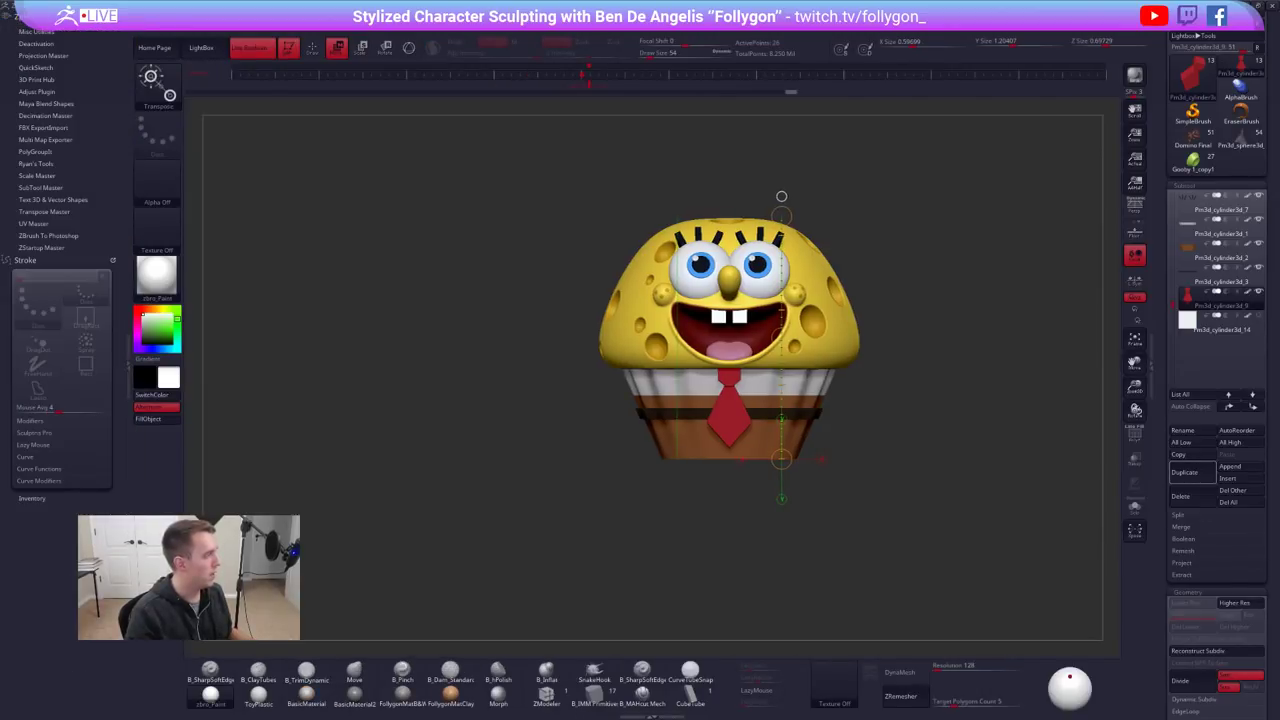
pyautogui.click(58, 212)
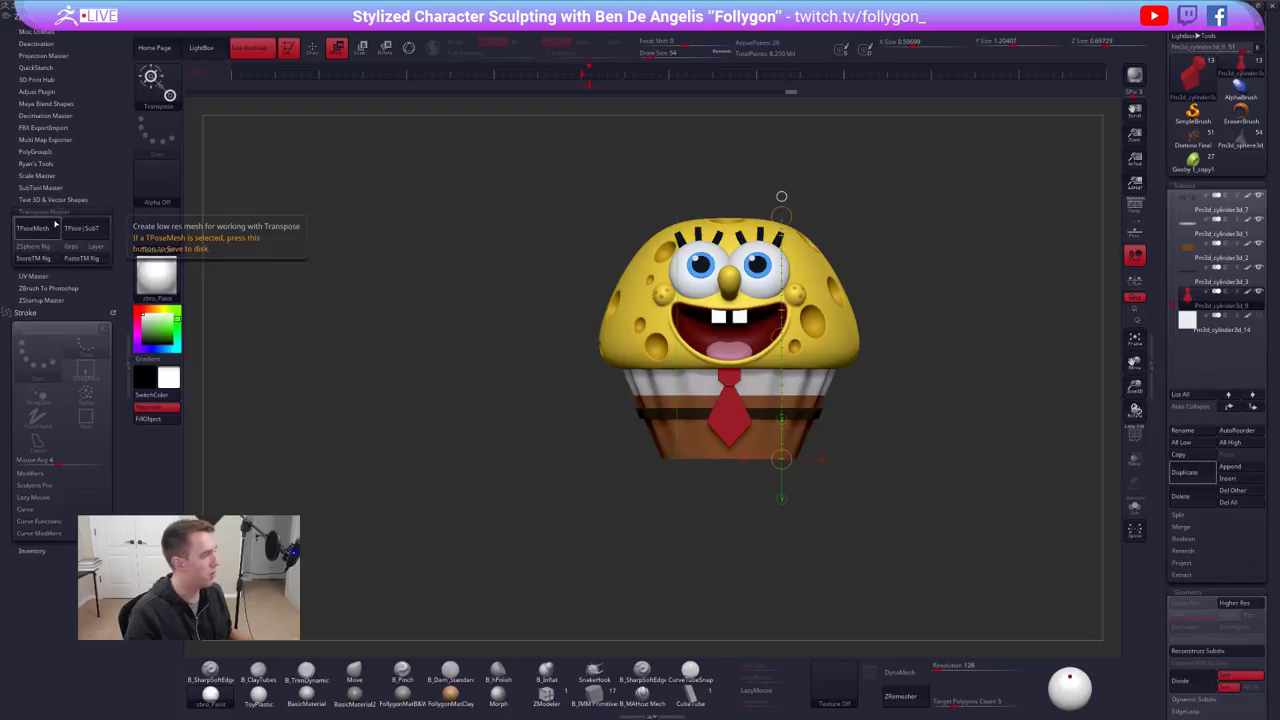
pyautogui.click(33, 228)
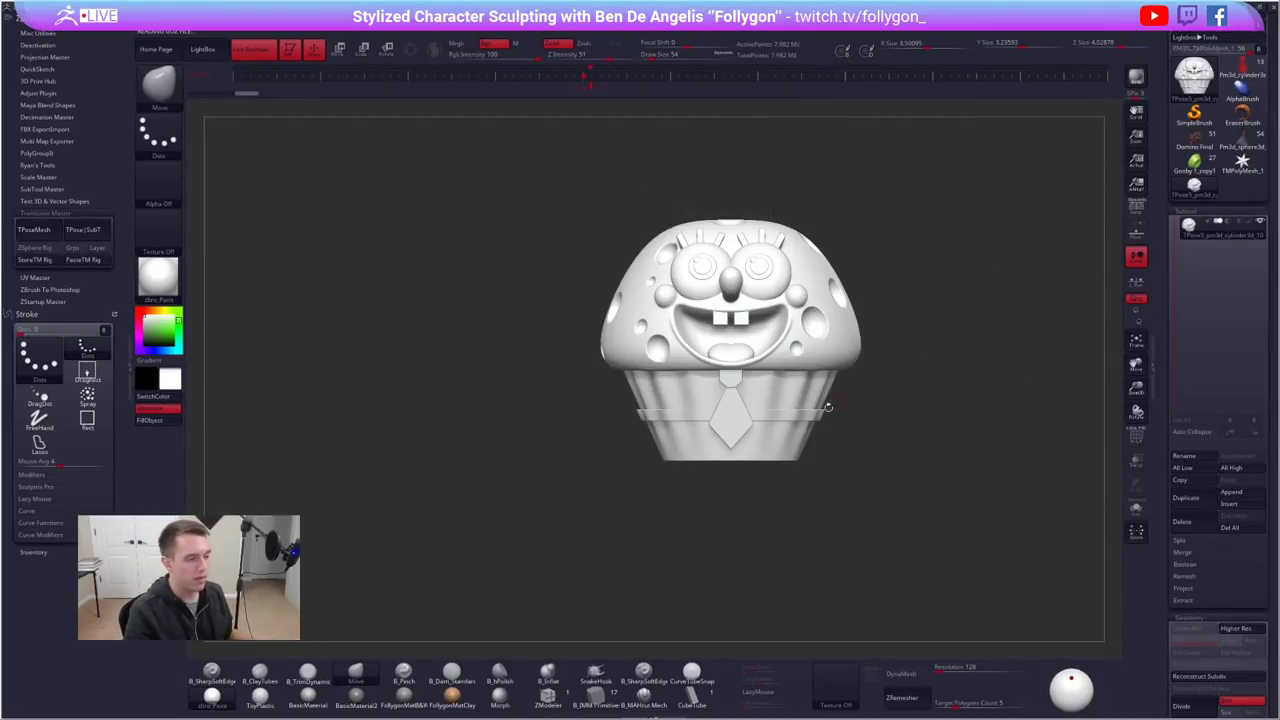
# Try setting the combined cupcake's Y Size to 2 in the geometry size settings, and undo the squash
pyautogui.click(1189, 617)
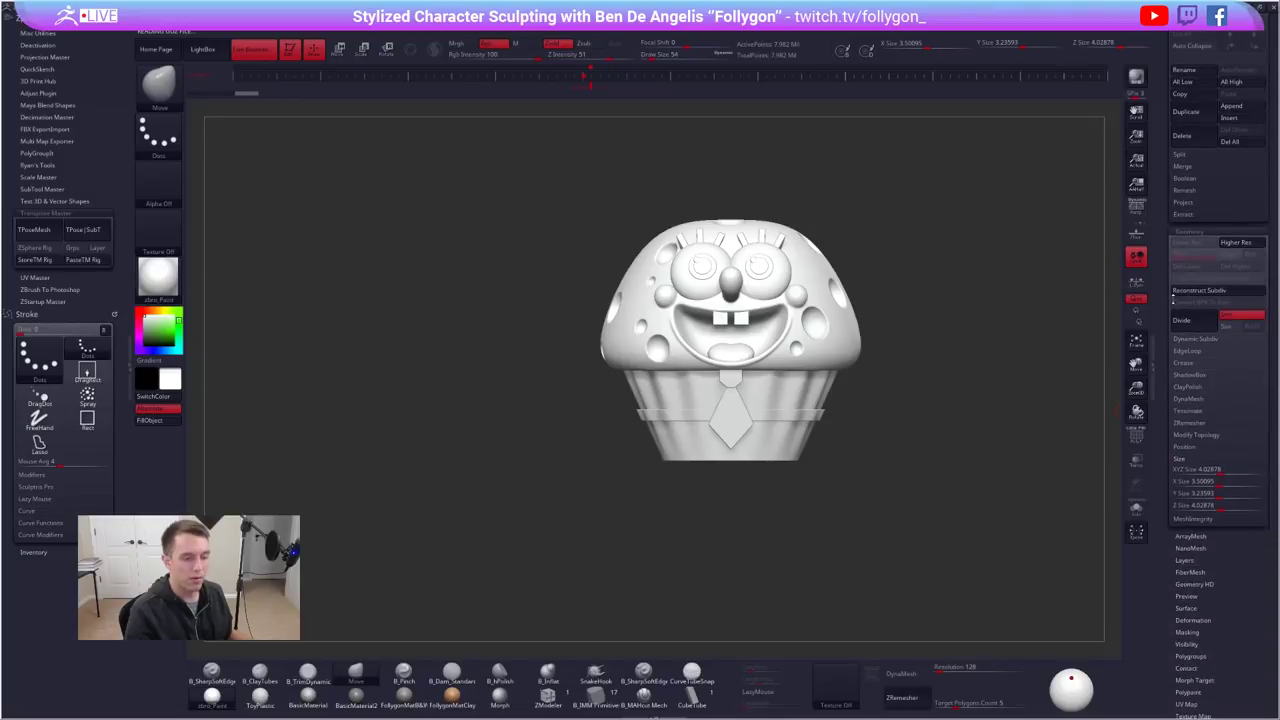
pyautogui.click(1219, 494)
pyautogui.write('2')
pyautogui.press('Tab')
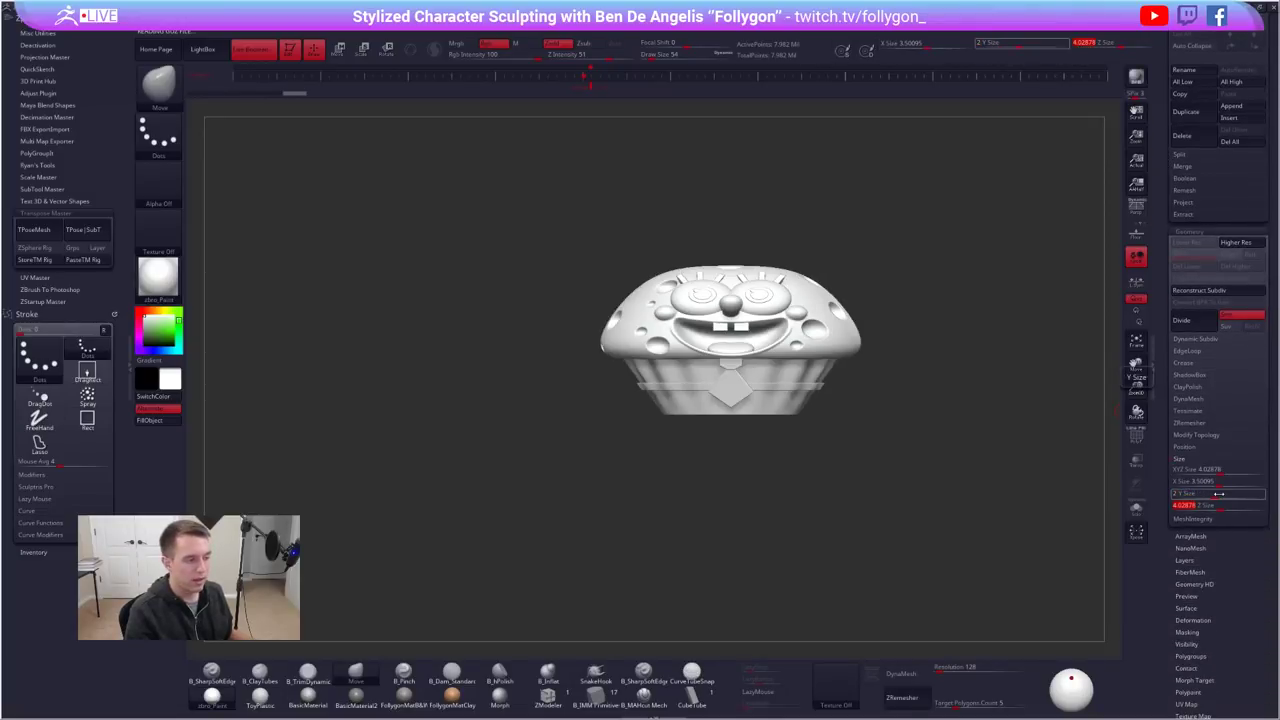
pyautogui.moveTo(1030, 385); pyautogui.dragTo(921, 408)
pyautogui.hotkey('ctrl', 'z')
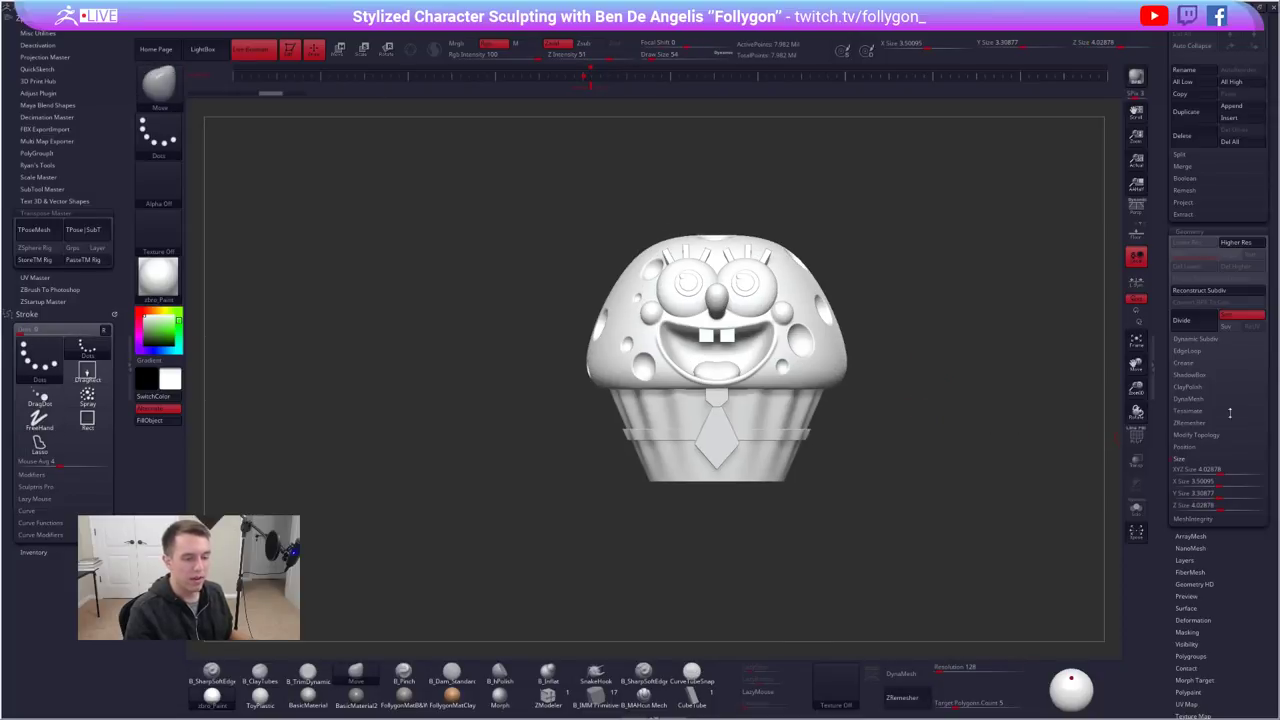
pyautogui.click(1259, 7)
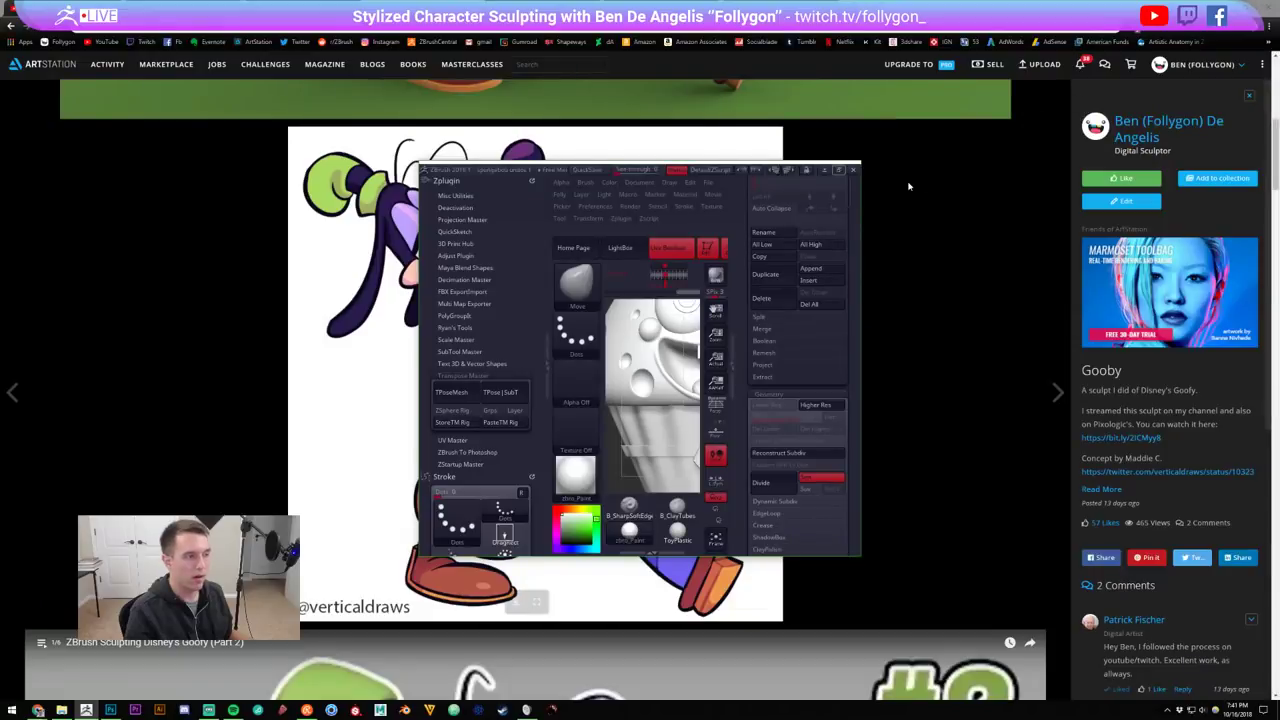
pyautogui.click(843, 174)
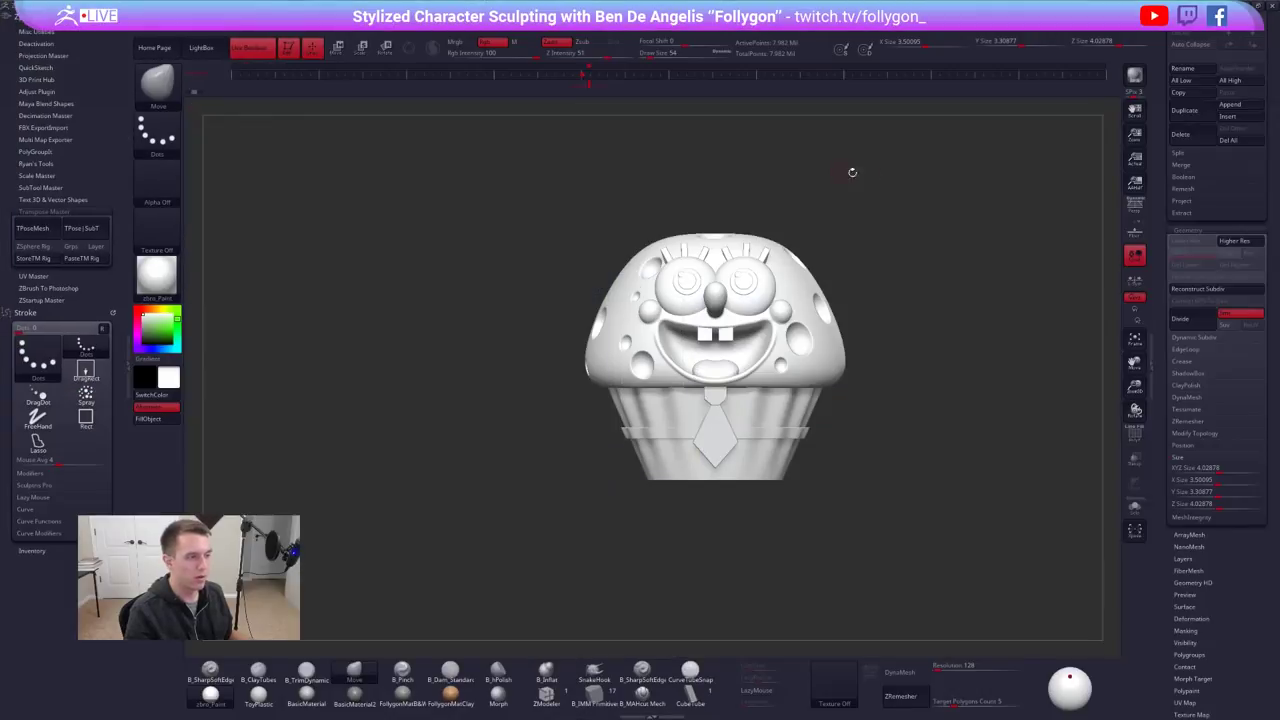
# Set the cupcake's XYZ Size to 2 and measure its depth from the side with a horizontal Transpose line
pyautogui.click(1200, 467)
pyautogui.write('2')
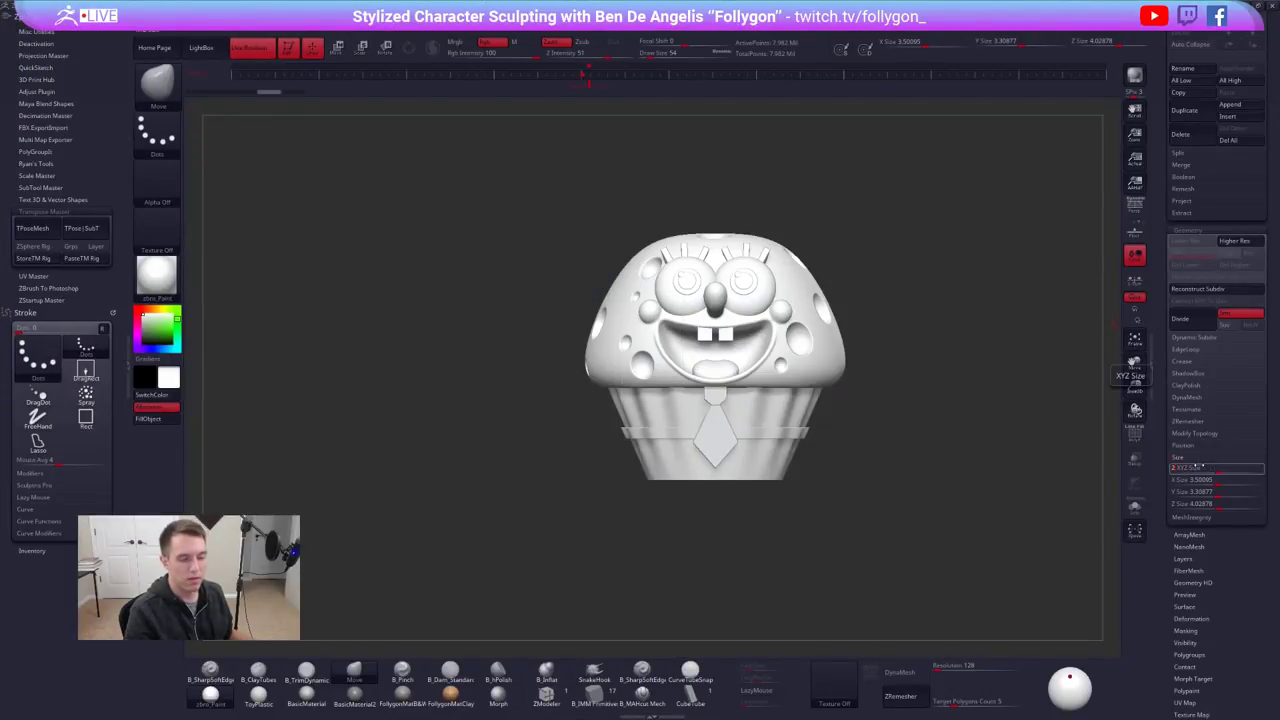
pyautogui.press('Tab')
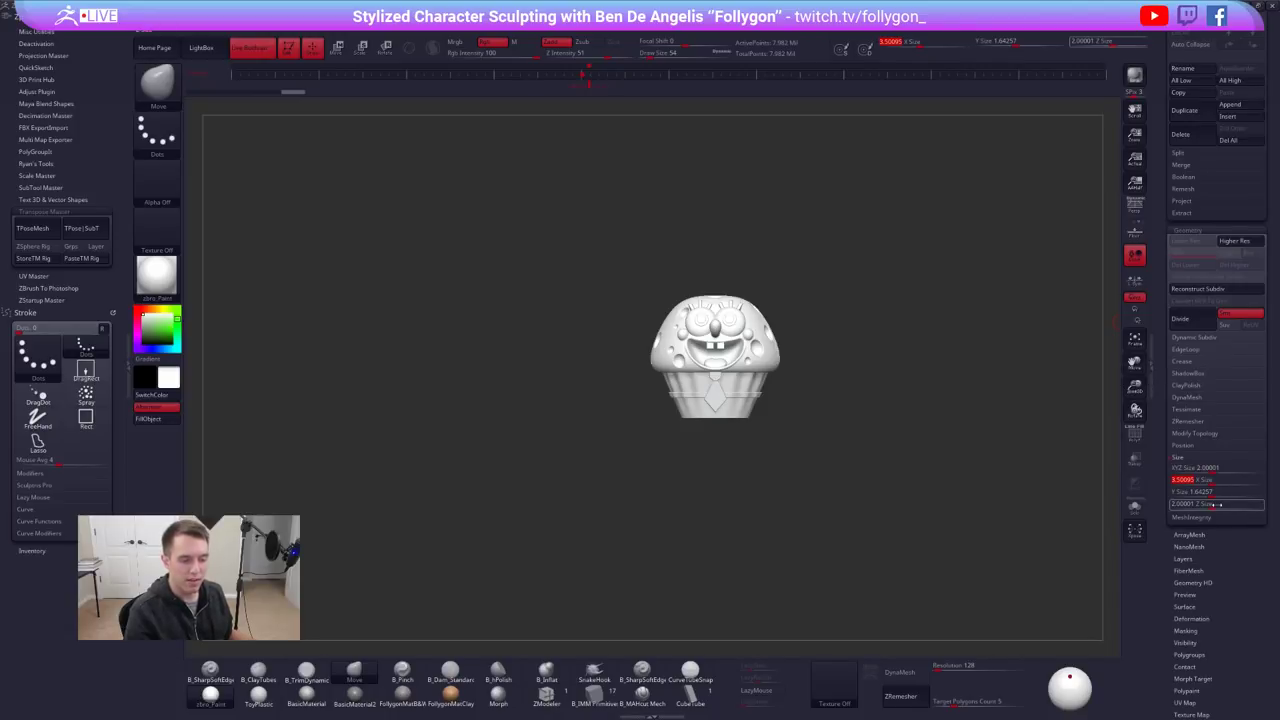
pyautogui.moveTo(1003, 463); pyautogui.dragTo(807, 404)
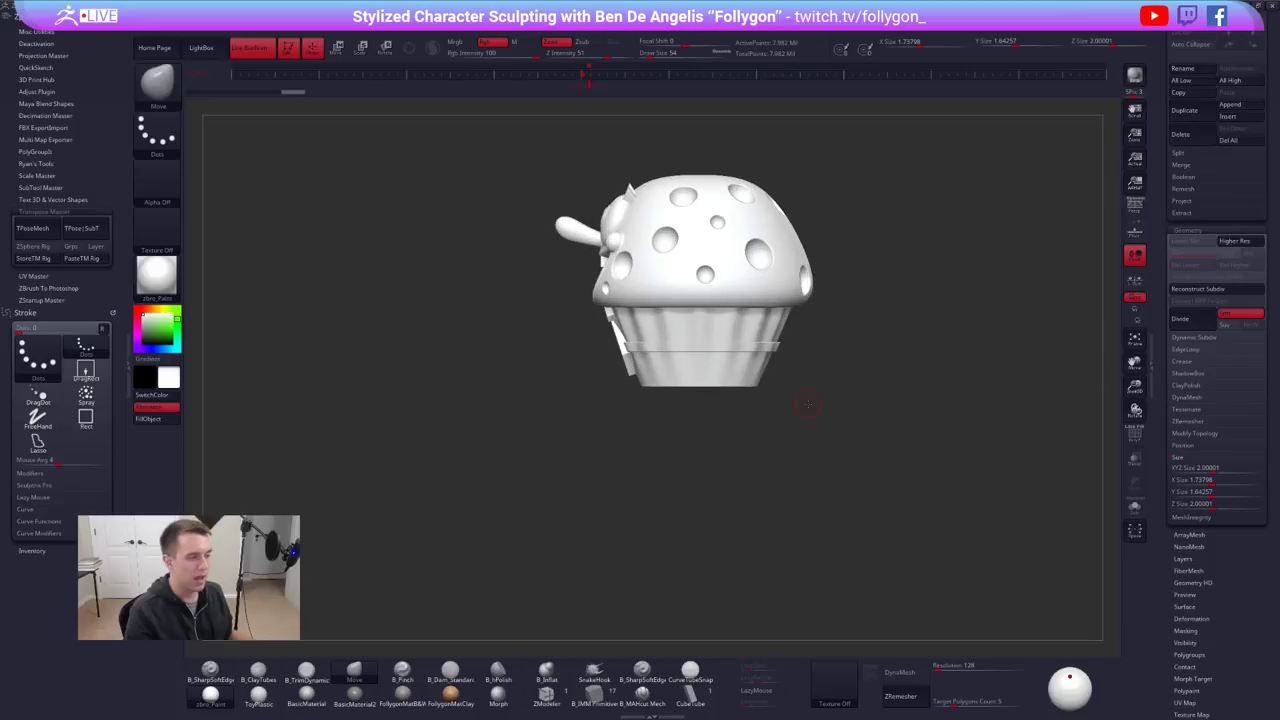
pyautogui.press('w')
pyautogui.moveTo(811, 281)
pyautogui.mouseDown()
pyautogui.moveTo(554, 282)
pyautogui.moveTo(554, 175)
pyautogui.moveTo(536, 281)
pyautogui.mouseUp()
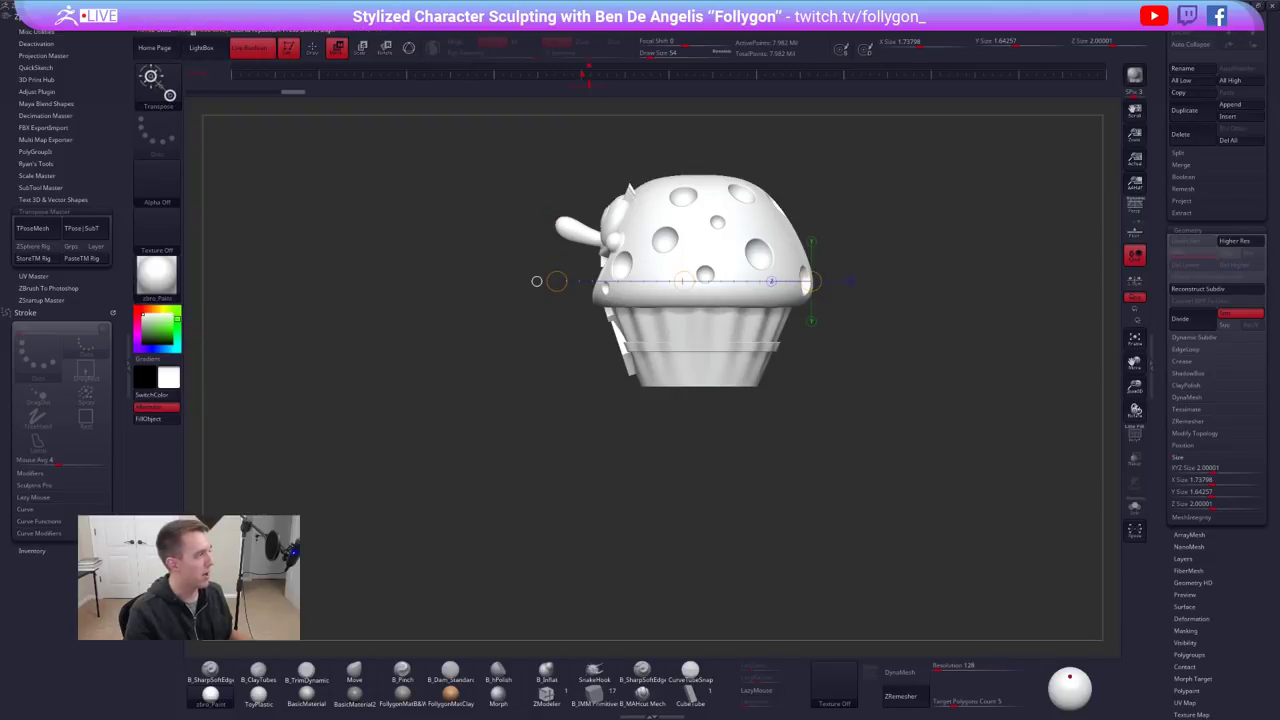
# Rescale the cupcake through XYZ Size values of 1.88, 1.95 and 2, ending at 2.5
pyautogui.click(1212, 468)
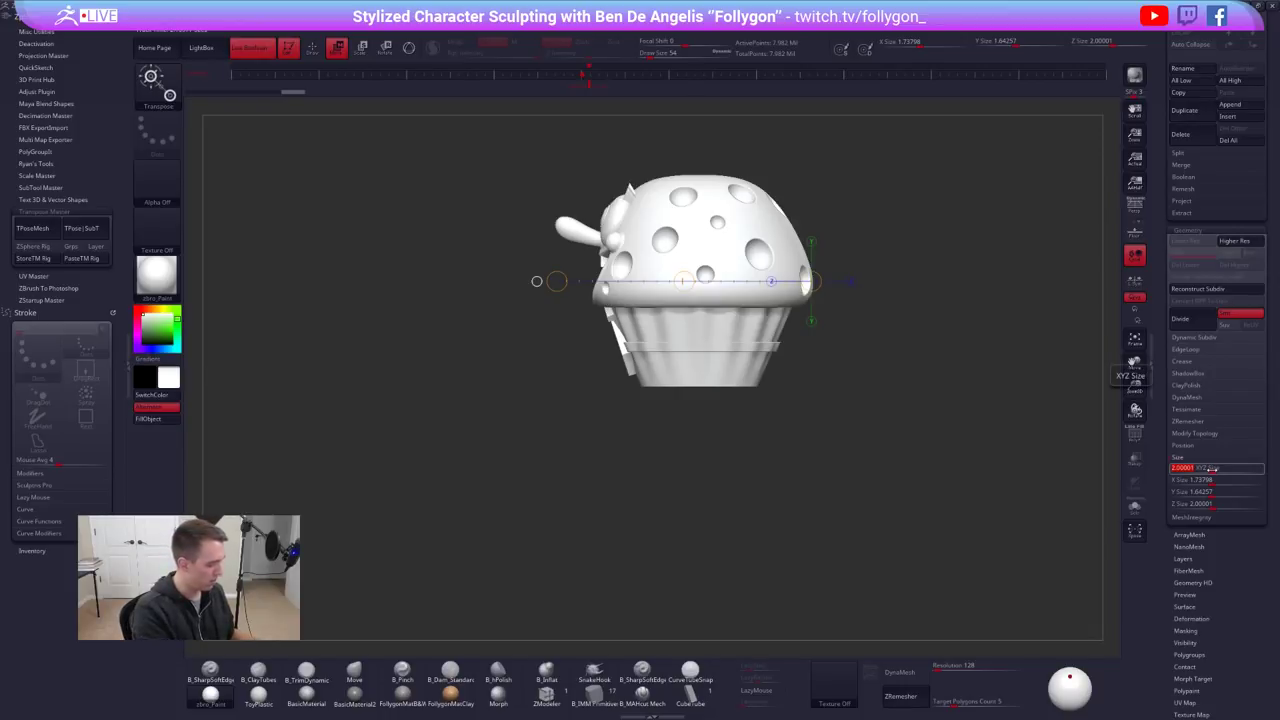
pyautogui.write('1')
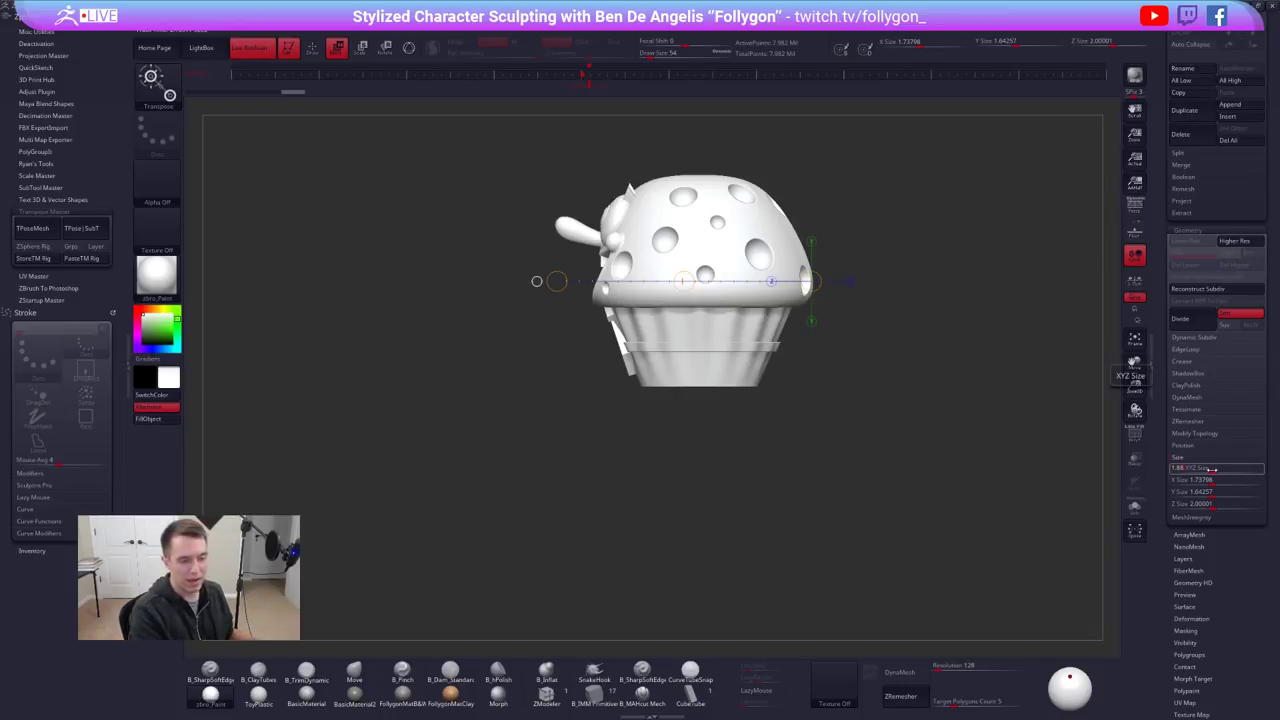
pyautogui.write('.88')
pyautogui.press('Return')
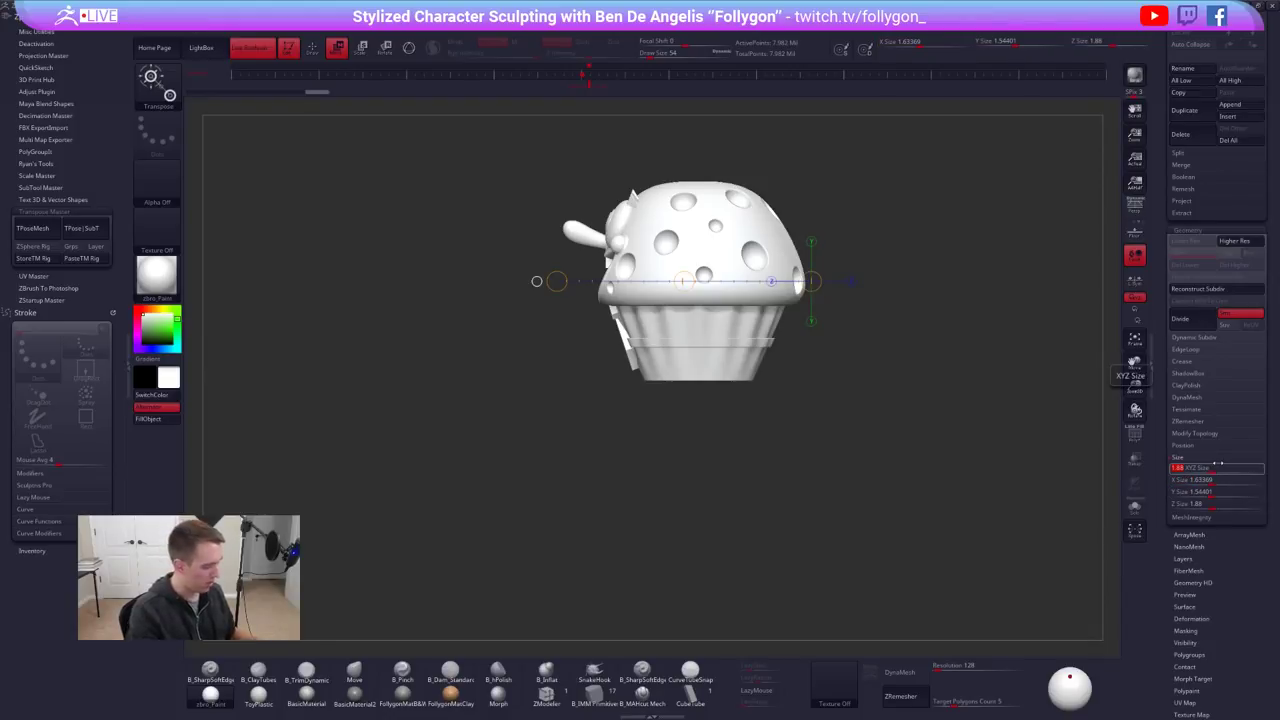
pyautogui.write('1')
pyautogui.press('Return')
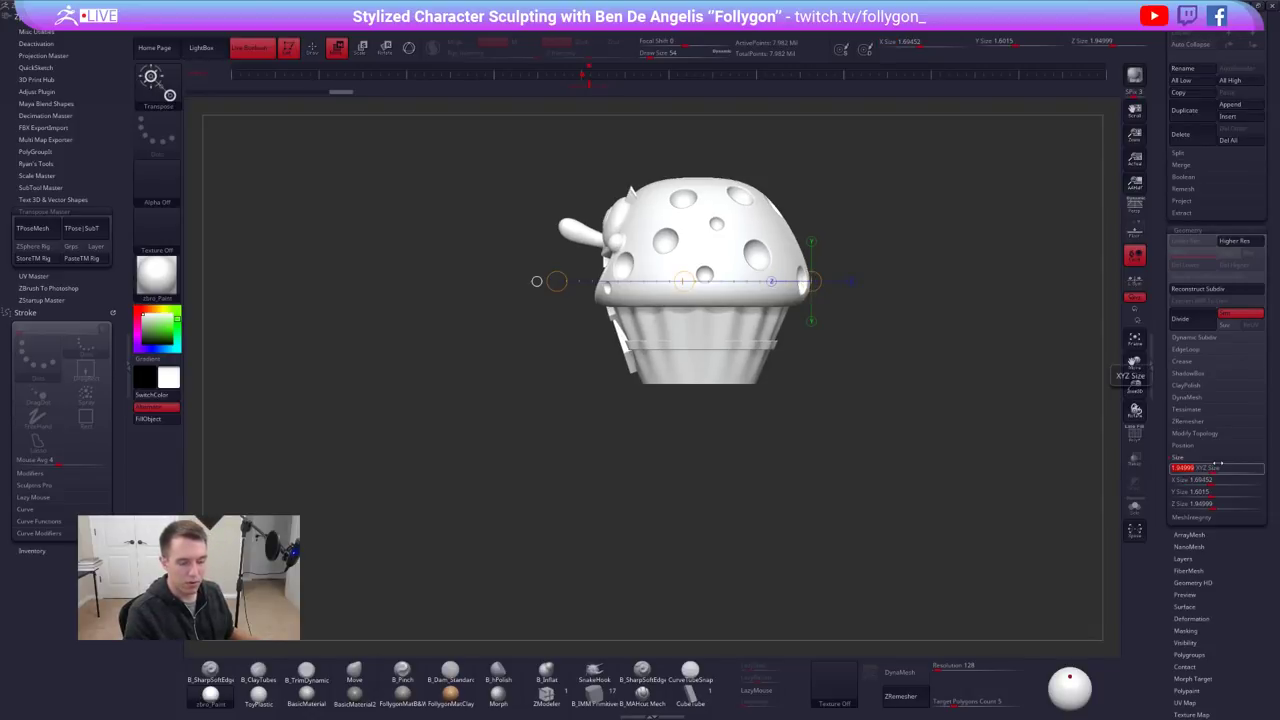
pyautogui.write('2')
pyautogui.press('Return')
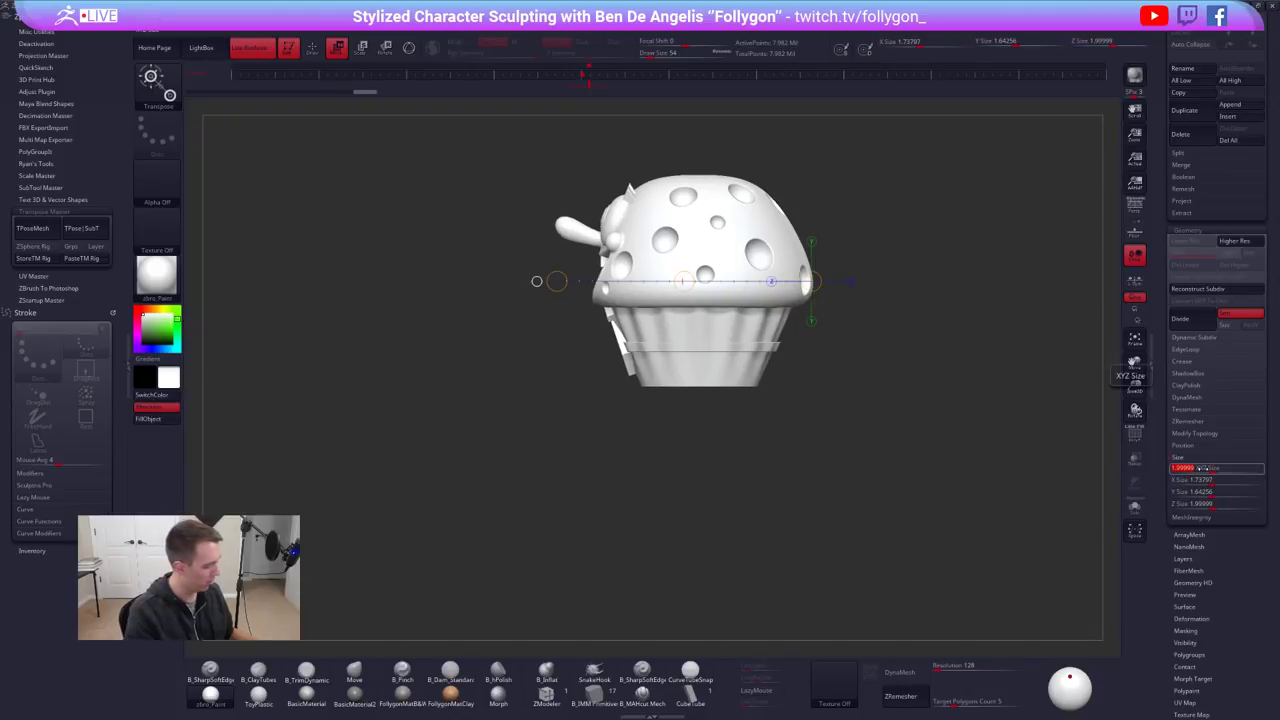
pyautogui.press('Tab')
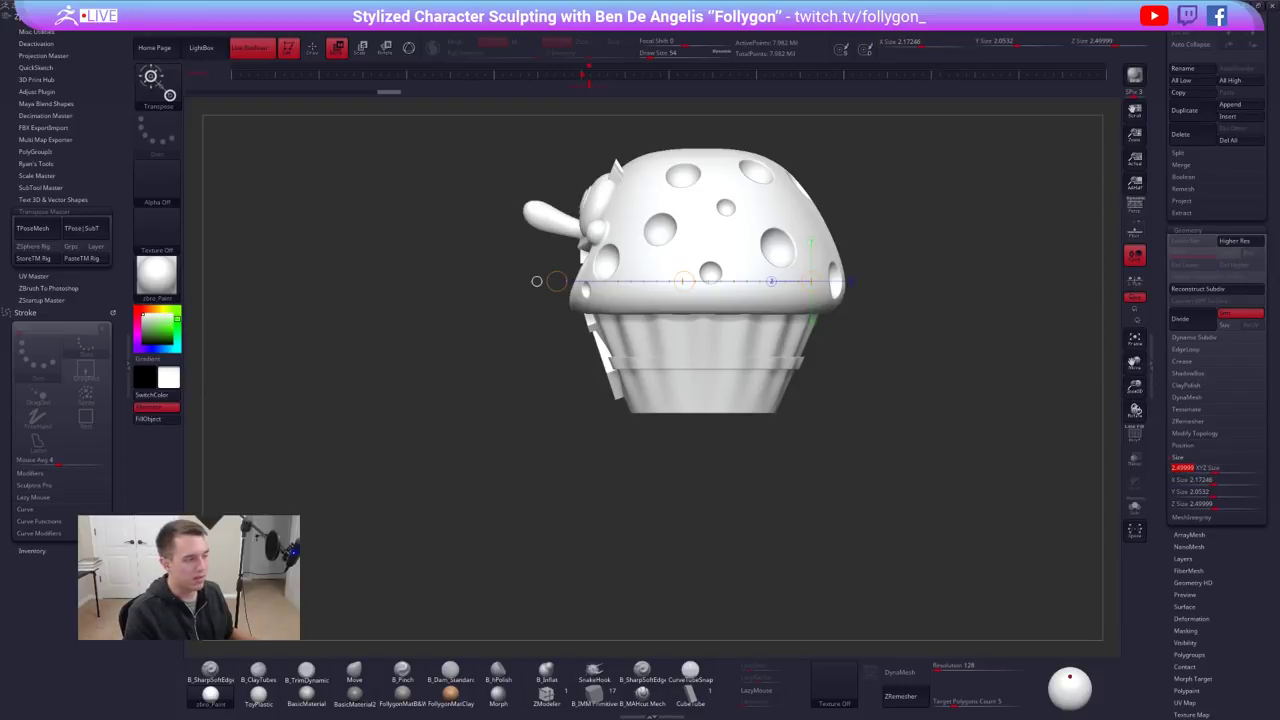
# Try a horizontal Scale Transpose line across the front of the cupcake, undo the last change and return to Draw mode
pyautogui.moveTo(690, 380); pyautogui.dragTo(812, 393, button='right')
pyautogui.press('e')
pyautogui.moveTo(752, 366); pyautogui.dragTo(960, 366)
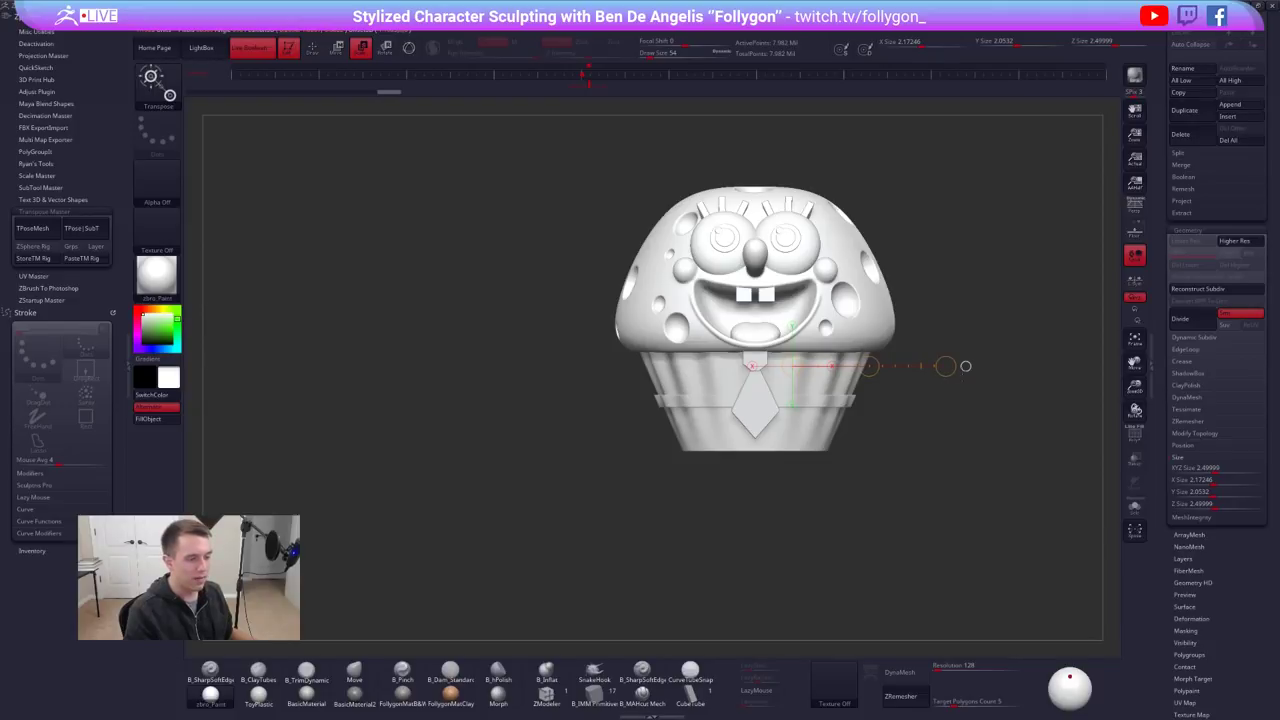
pyautogui.moveTo(716, 318)
pyautogui.mouseDown()
pyautogui.moveTo(978, 319)
pyautogui.moveTo(945, 319)
pyautogui.mouseUp()
pyautogui.hotkey('ctrl', 'z')
pyautogui.press('q')
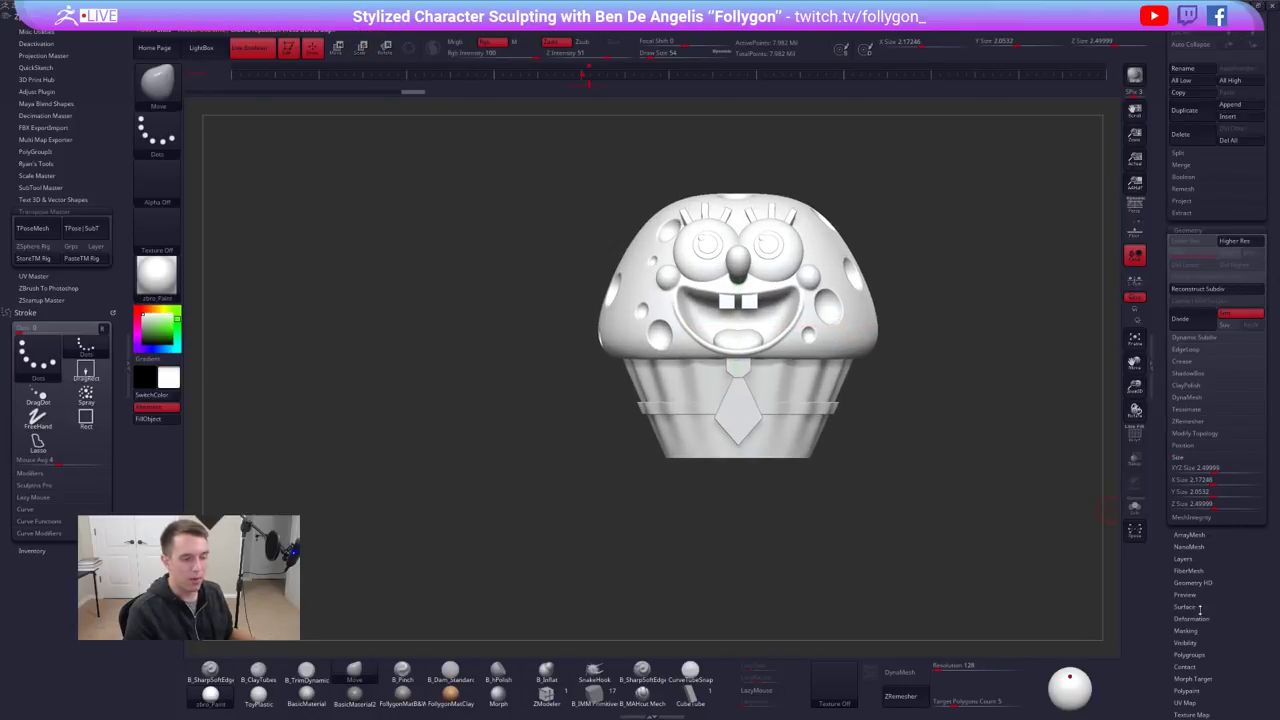
# Open the tool's Export settings to view the scale factor, and measure the resized cupcake's height with an upright Transpose line
pyautogui.moveTo(1200, 614); pyautogui.dragTo(1209, 500)
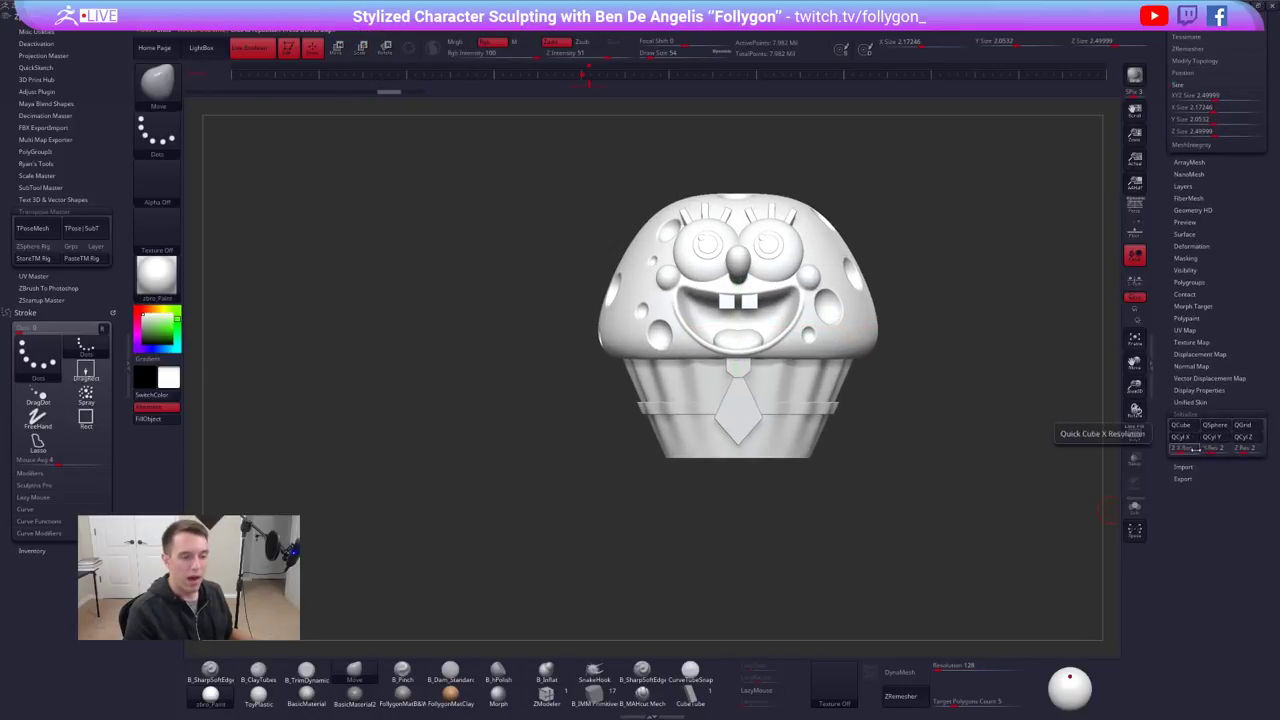
pyautogui.keyDown('alt'); pyautogui.moveTo(991, 437); pyautogui.dragTo(914, 451); pyautogui.keyUp('alt')
pyautogui.click(1185, 478)
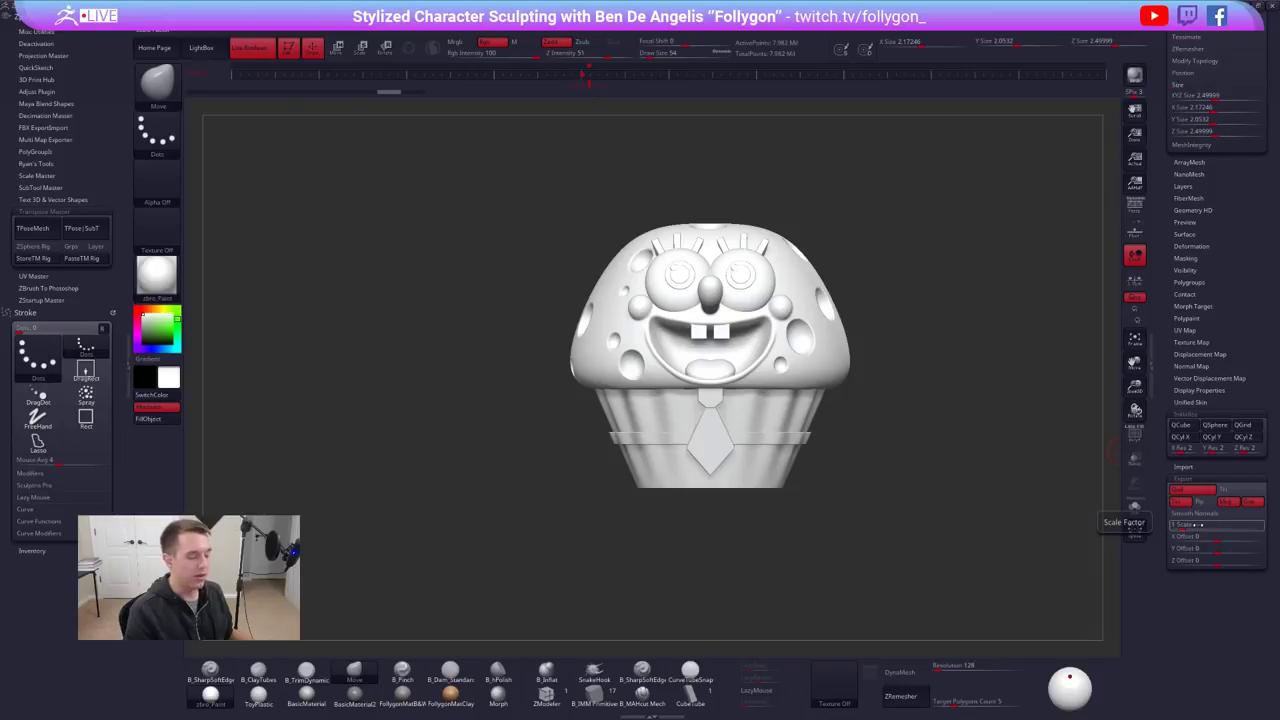
pyautogui.press('w')
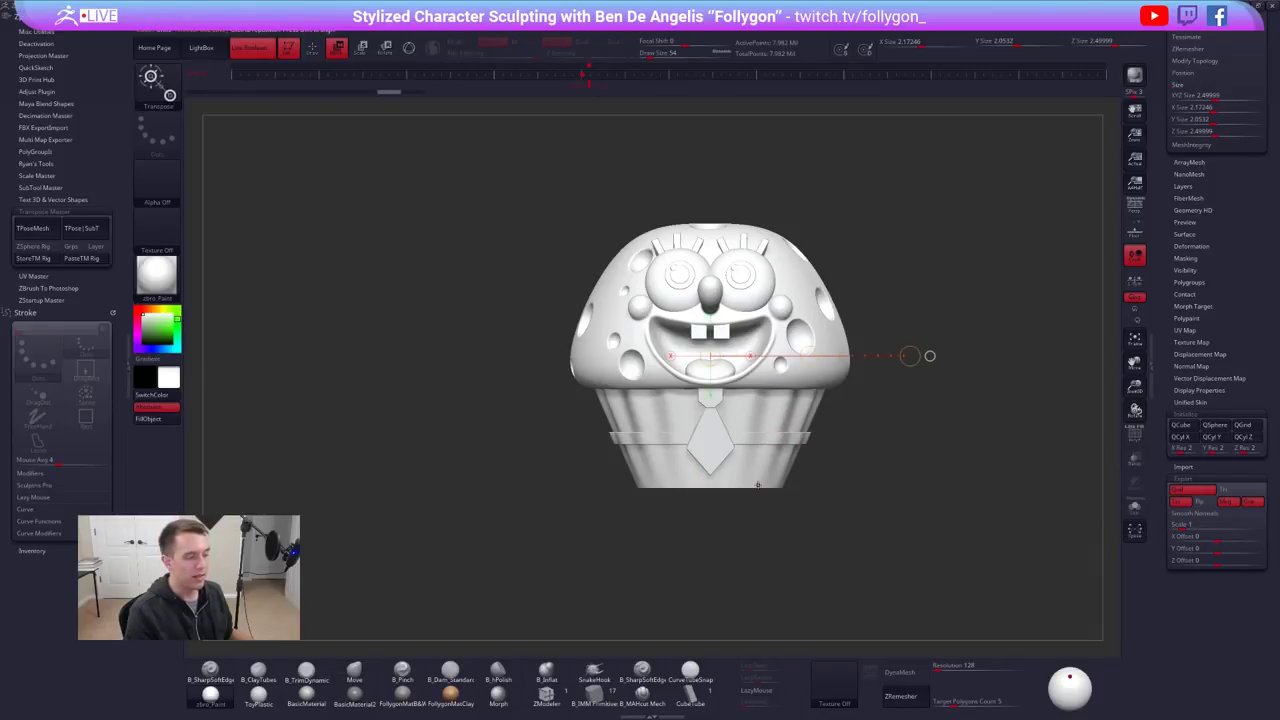
pyautogui.moveTo(756, 522); pyautogui.dragTo(756, 205)
pyautogui.press('q')
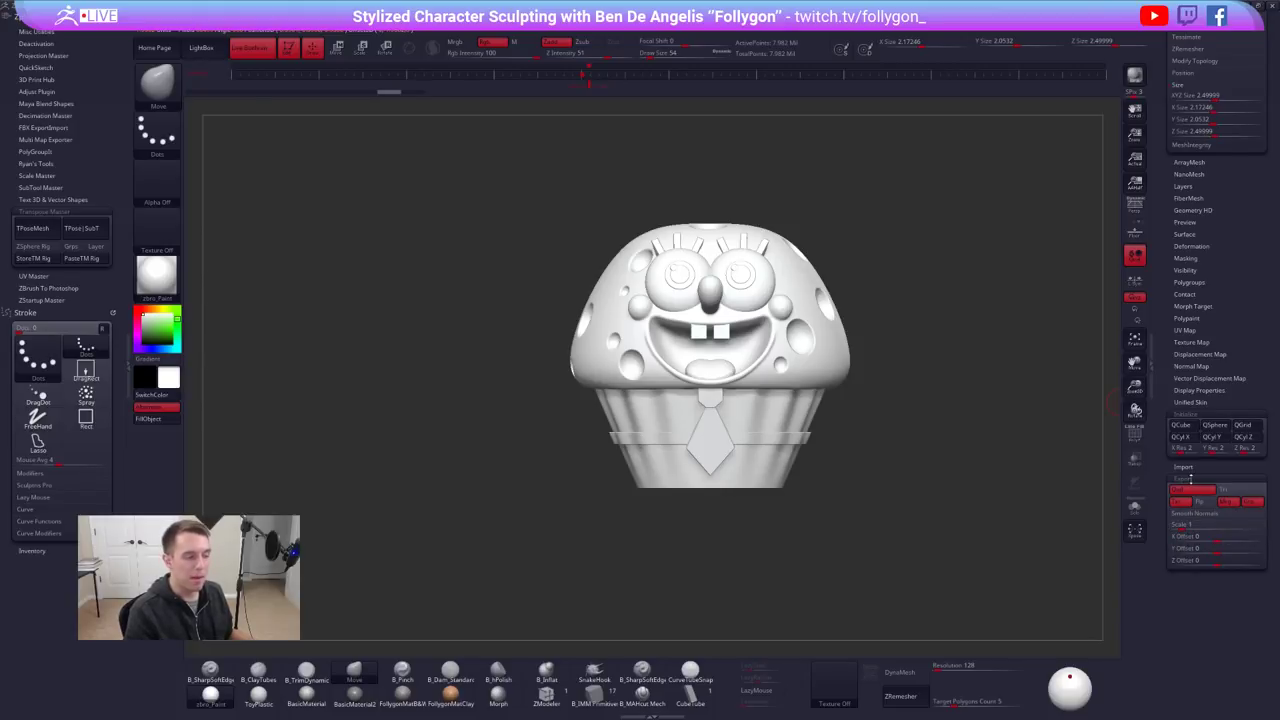
# Collapse the Export settings, try a diagonal Transpose line over the front of the cupcake and return to Draw mode
pyautogui.click(1190, 479)
pyautogui.keyDown('alt'); pyautogui.moveTo(941, 371); pyautogui.dragTo(906, 383); pyautogui.keyUp('alt')
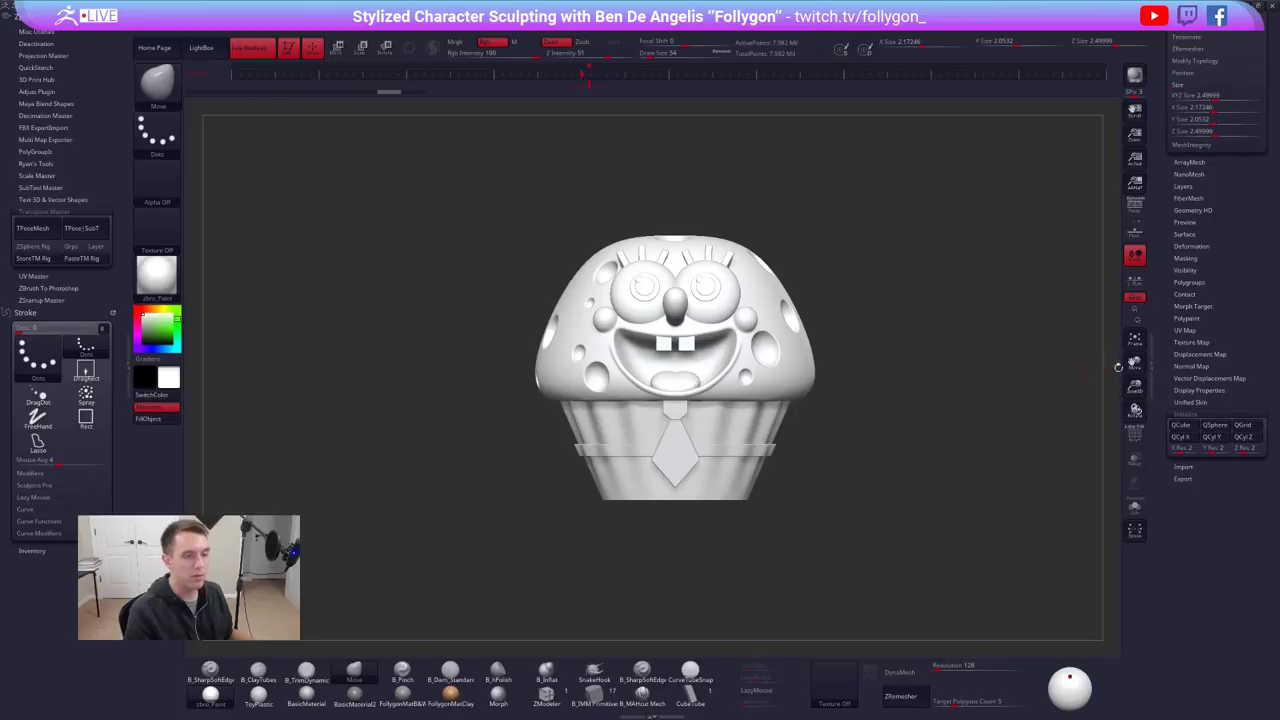
pyautogui.moveTo(1188, 197); pyautogui.dragTo(1188, 390)
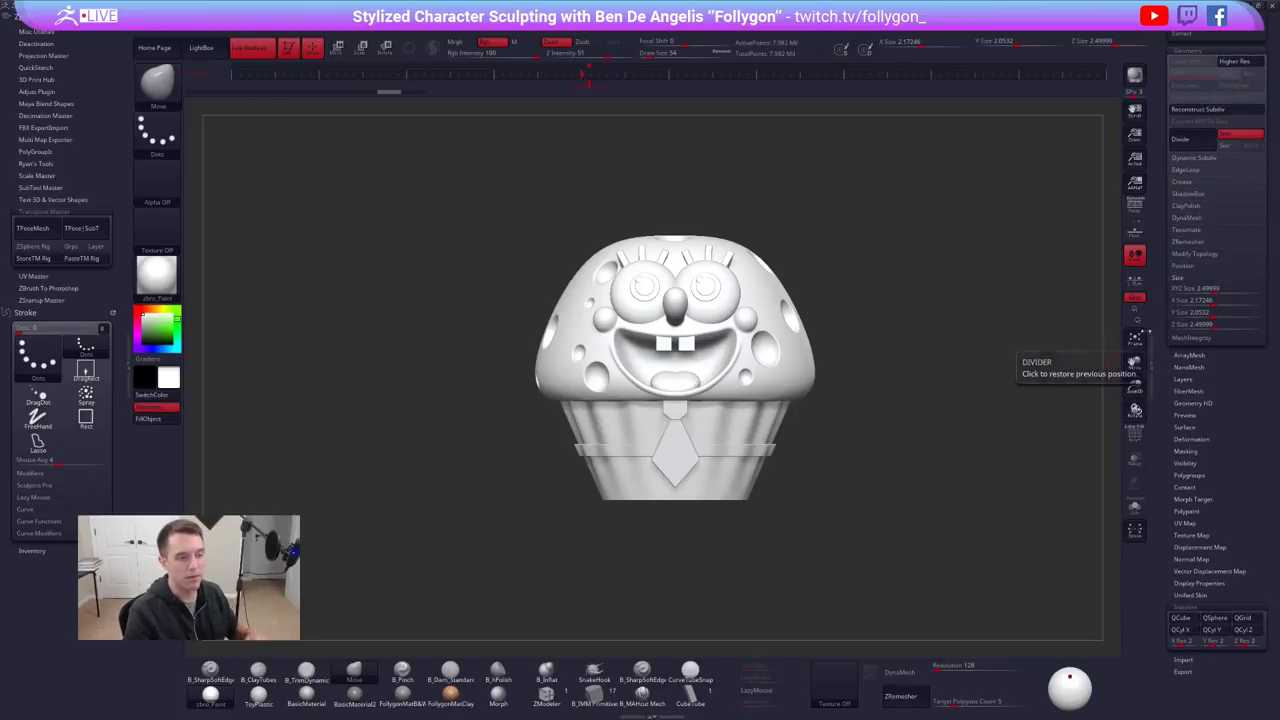
pyautogui.press('w')
pyautogui.moveTo(755, 381); pyautogui.dragTo(854, 207)
pyautogui.press('q')
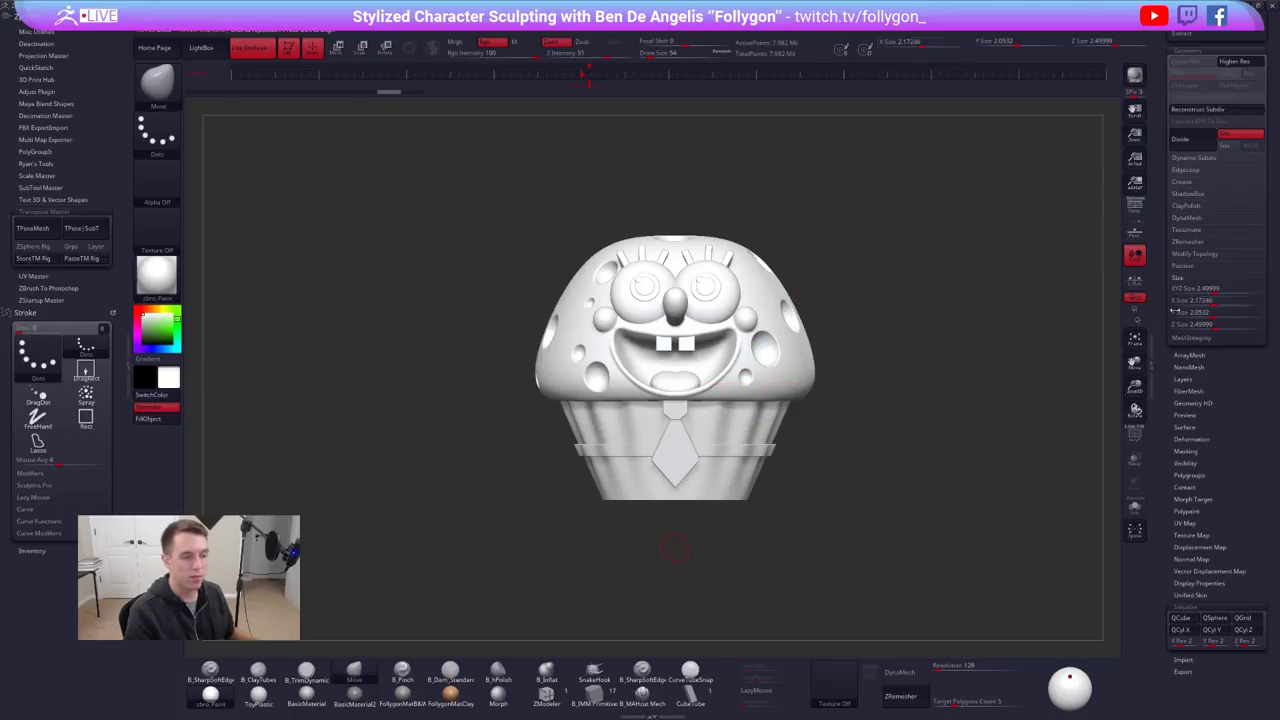
# Transfer the resized merged cupcake back to its original subtools with Transpose Master's TPose|SubT
pyautogui.moveTo(1162, 272); pyautogui.dragTo(1150, 506)
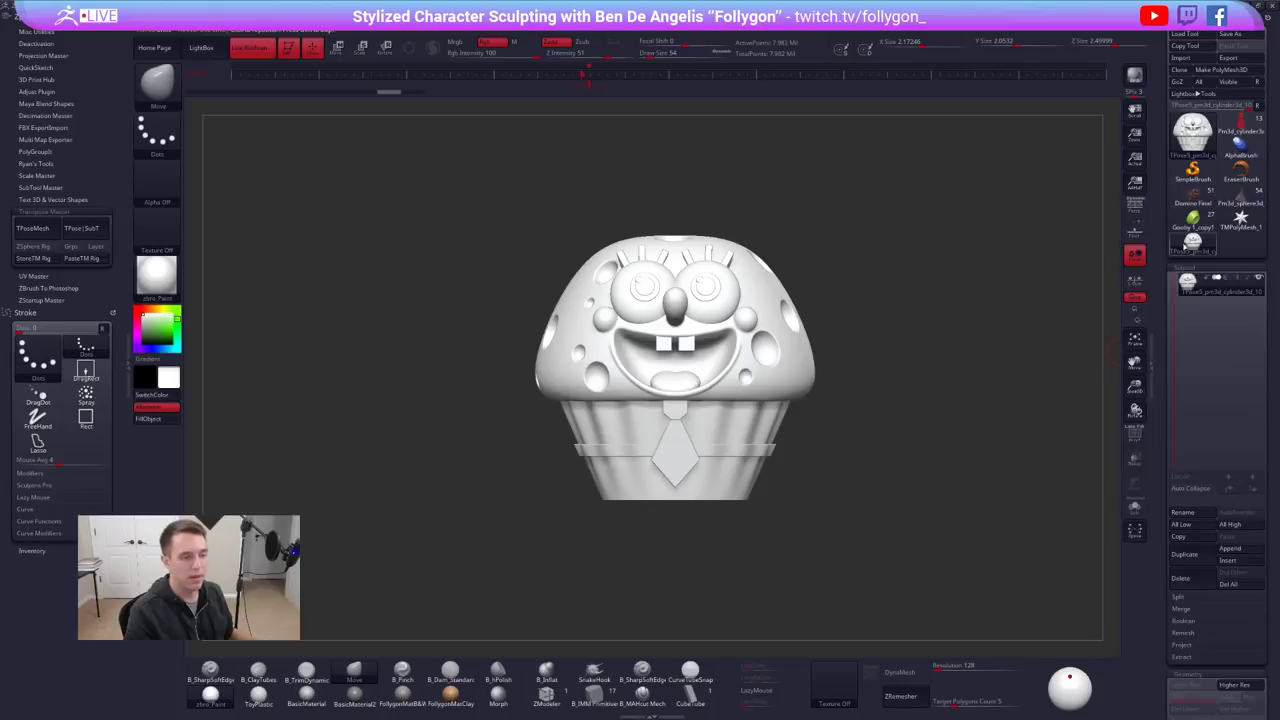
pyautogui.click(99, 229)
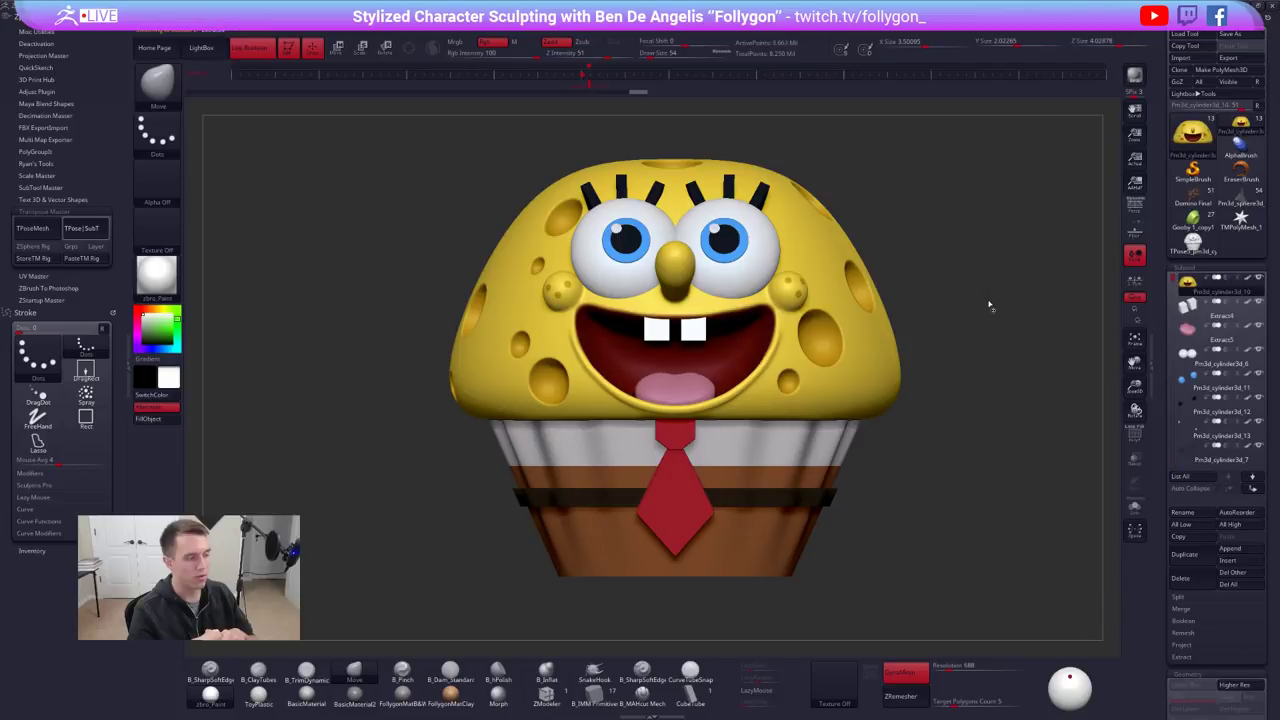
pyautogui.hotkey('ctrl', 'z')
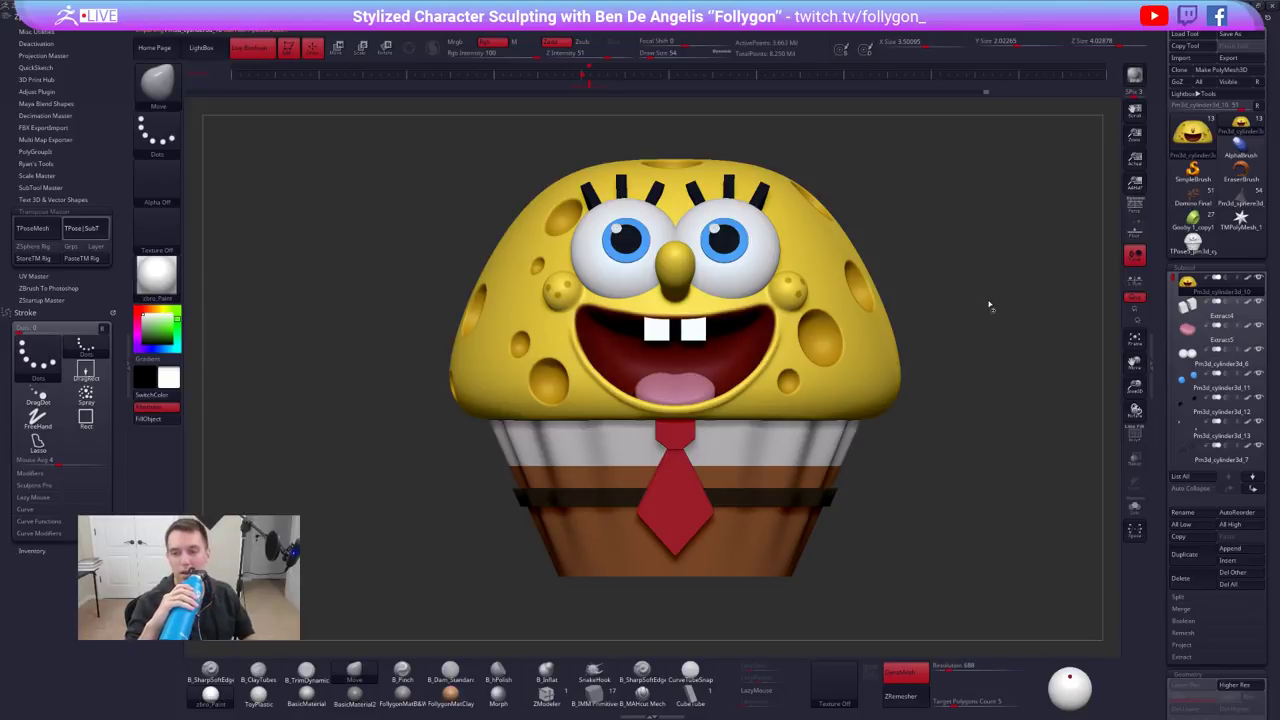
pyautogui.hotkey('ctrl', 'z')
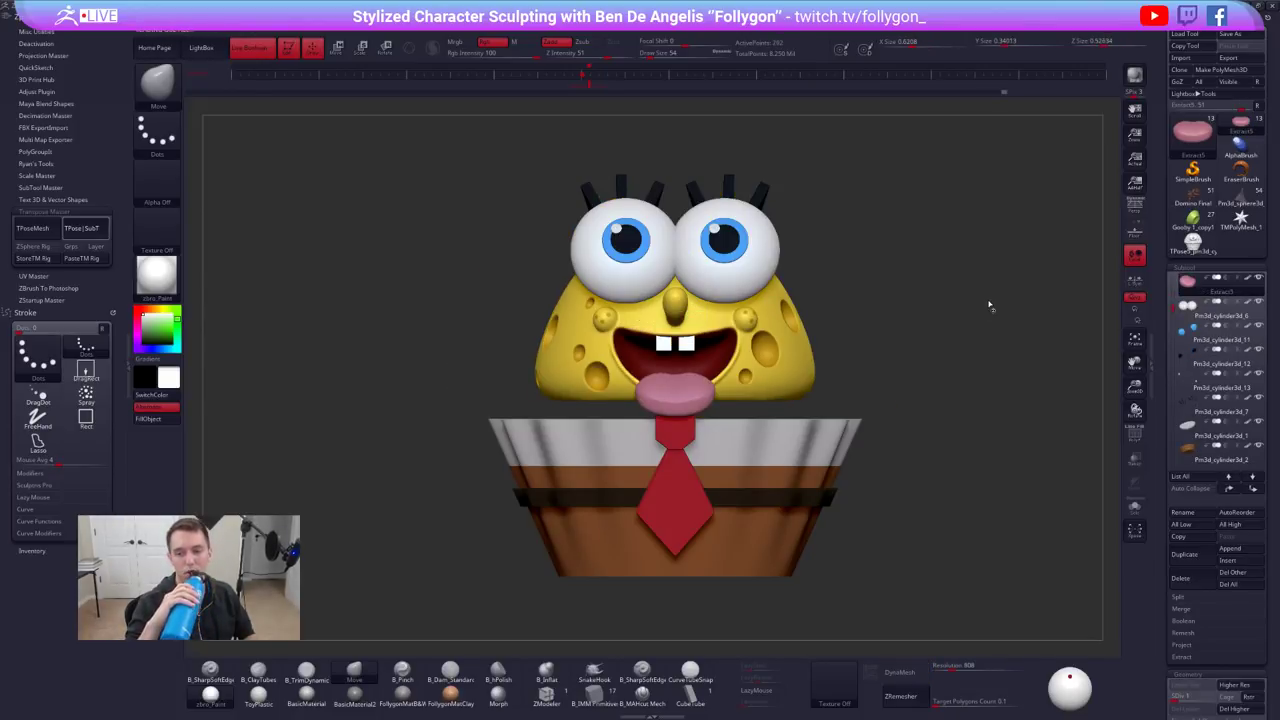
pyautogui.hotkey('ctrl', 'z')
pyautogui.hotkey('ctrl', 'z')
pyautogui.hotkey('ctrl', 'z')
pyautogui.hotkey('ctrl', 'z')
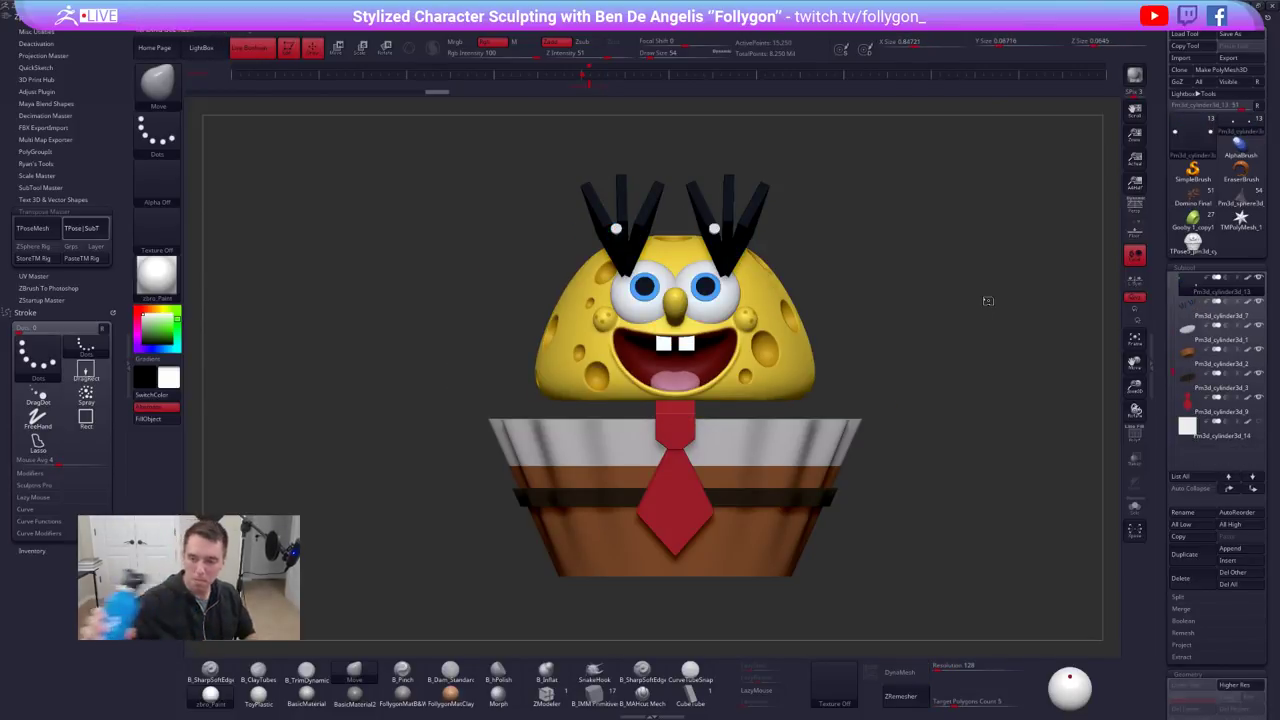
pyautogui.hotkey('ctrl', 'z')
pyautogui.hotkey('ctrl', 'z')
pyautogui.hotkey('ctrl', 'z')
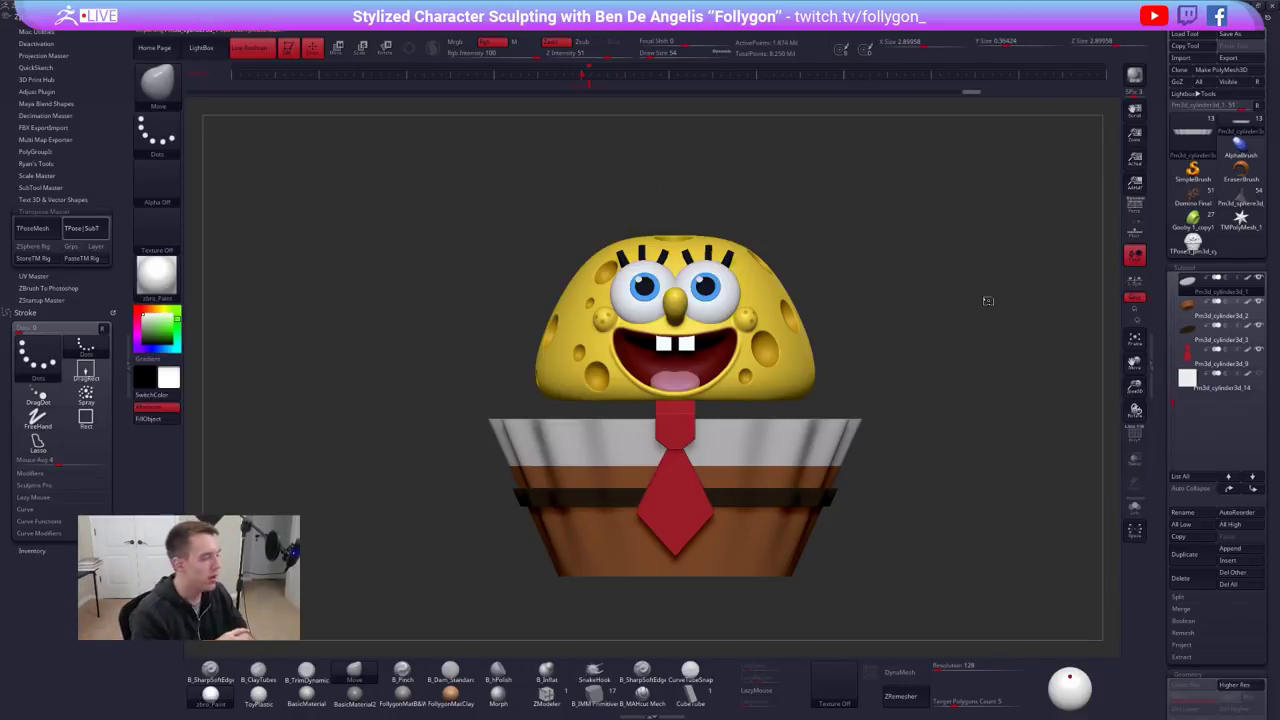
pyautogui.hotkey('ctrl', 'z')
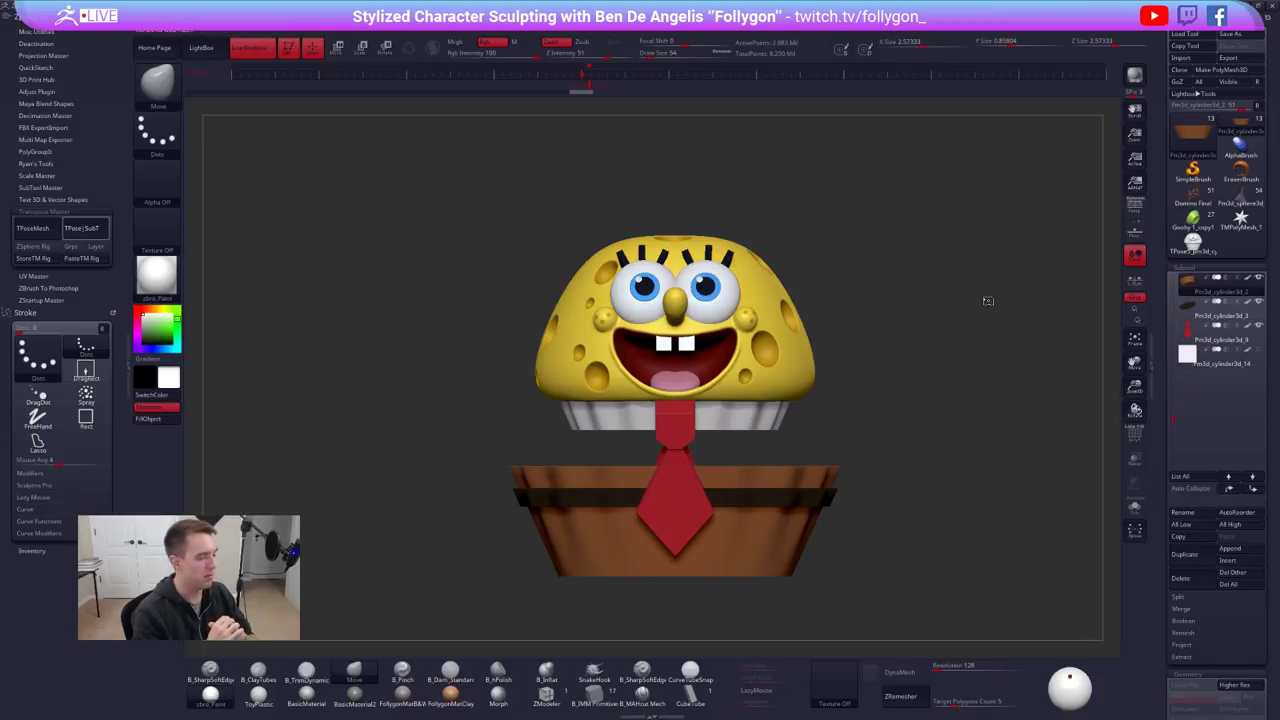
pyautogui.hotkey('ctrl', 'z')
pyautogui.hotkey('ctrl', 'z')
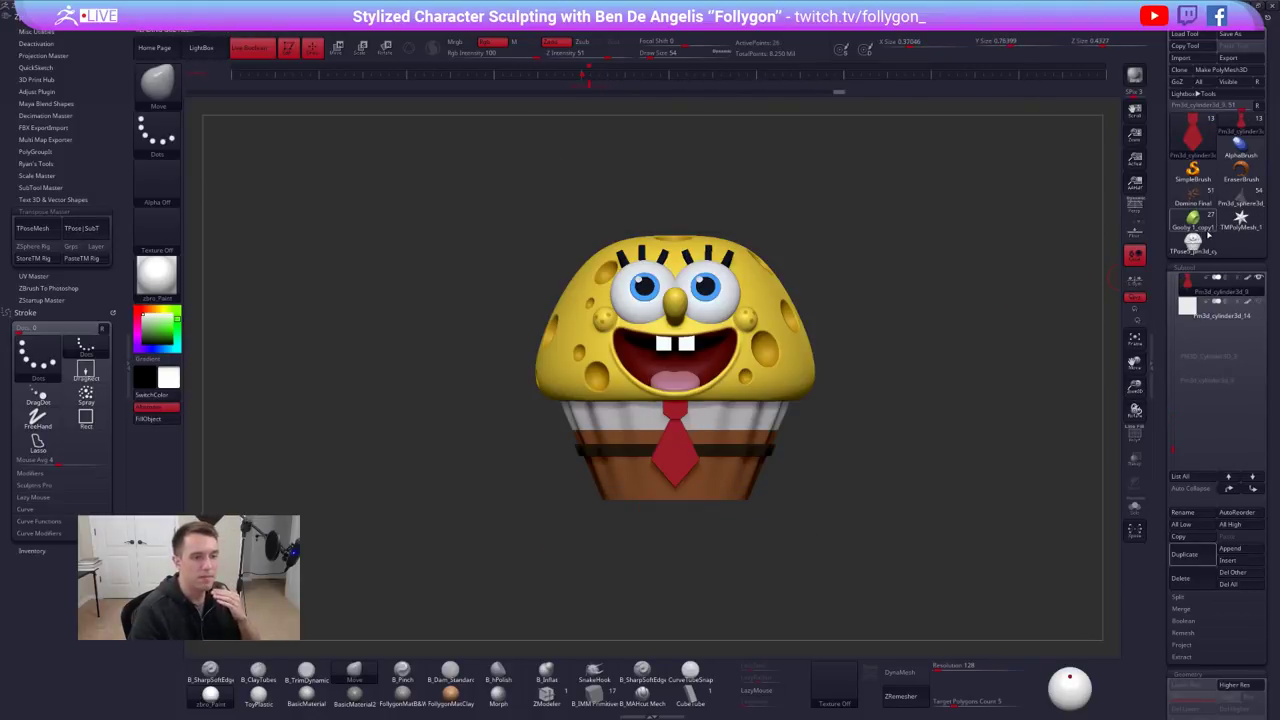
# Switch to the witch character, bring her whole figure into view and select the orb in her staff
pyautogui.click(1240, 195)
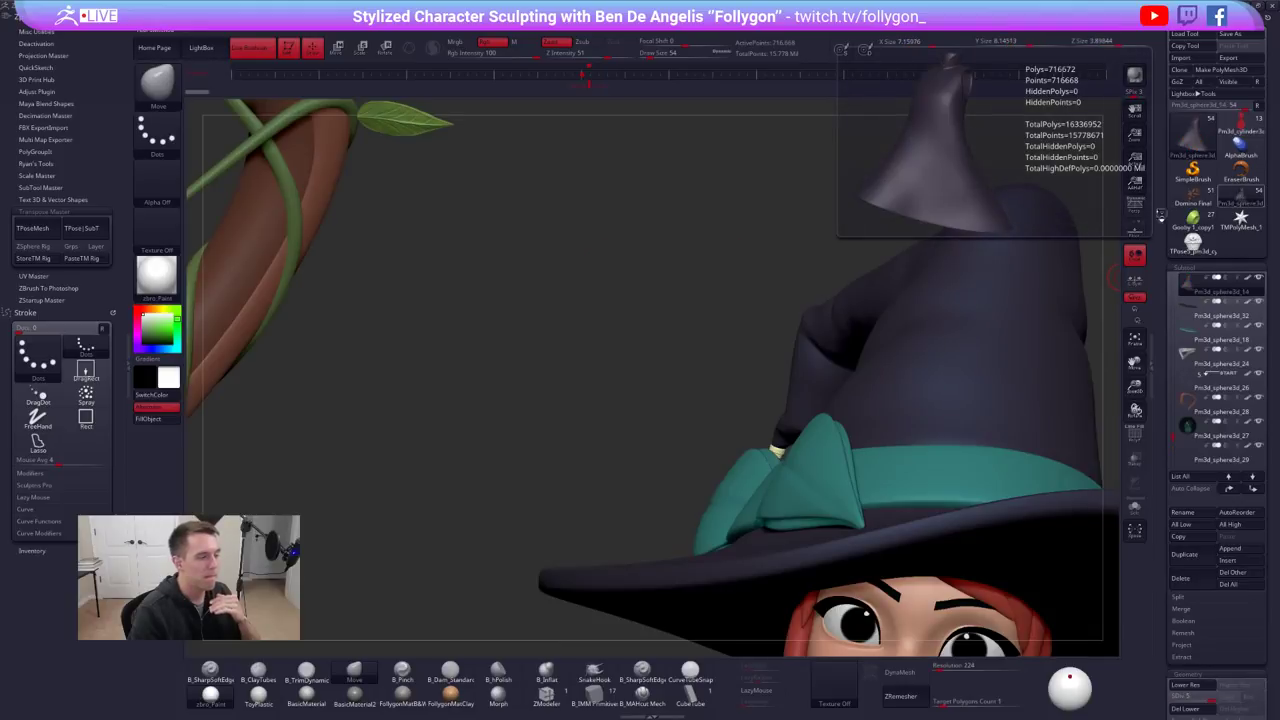
pyautogui.keyDown('alt'); pyautogui.moveTo(712, 293); pyautogui.dragTo(840, 590); pyautogui.keyUp('alt')
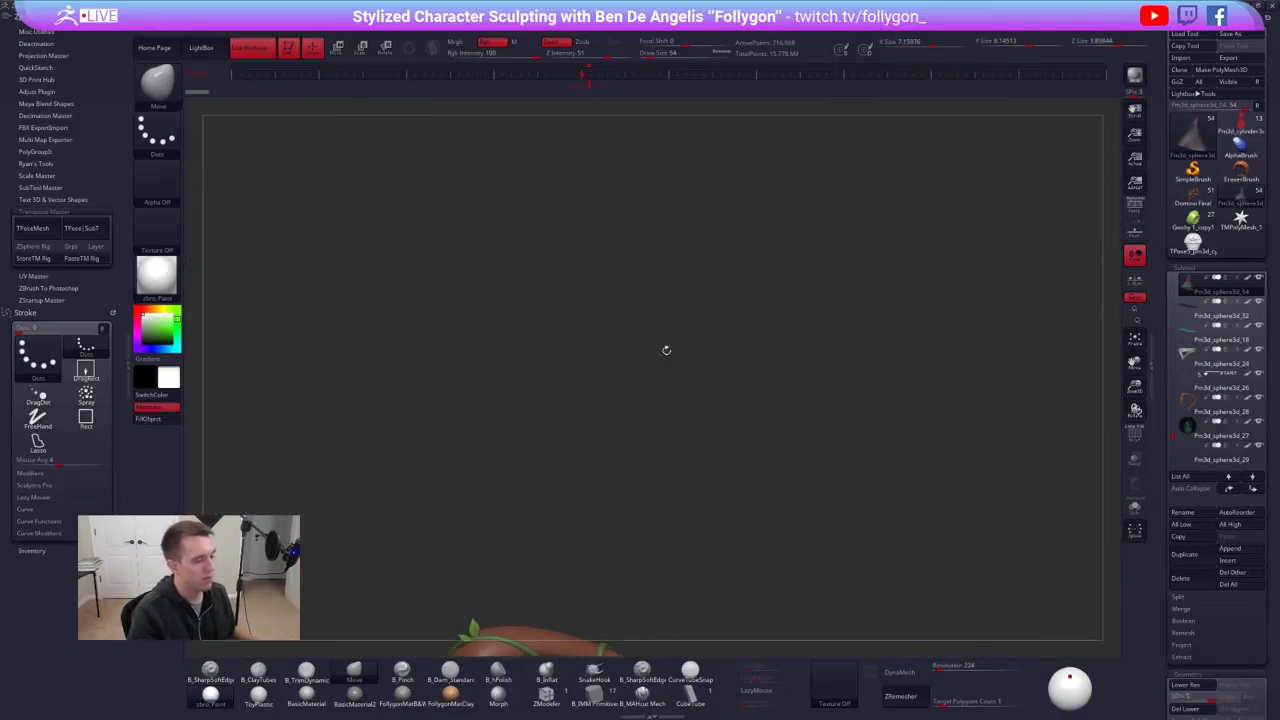
pyautogui.keyDown('alt'); pyautogui.moveTo(666, 349); pyautogui.dragTo(659, 156); pyautogui.keyUp('alt')
pyautogui.keyDown('alt'); pyautogui.moveTo(715, 313); pyautogui.dragTo(659, 293); pyautogui.keyUp('alt')
pyautogui.keyDown('alt'); pyautogui.moveTo(780, 630); pyautogui.dragTo(729, 330); pyautogui.keyUp('alt')
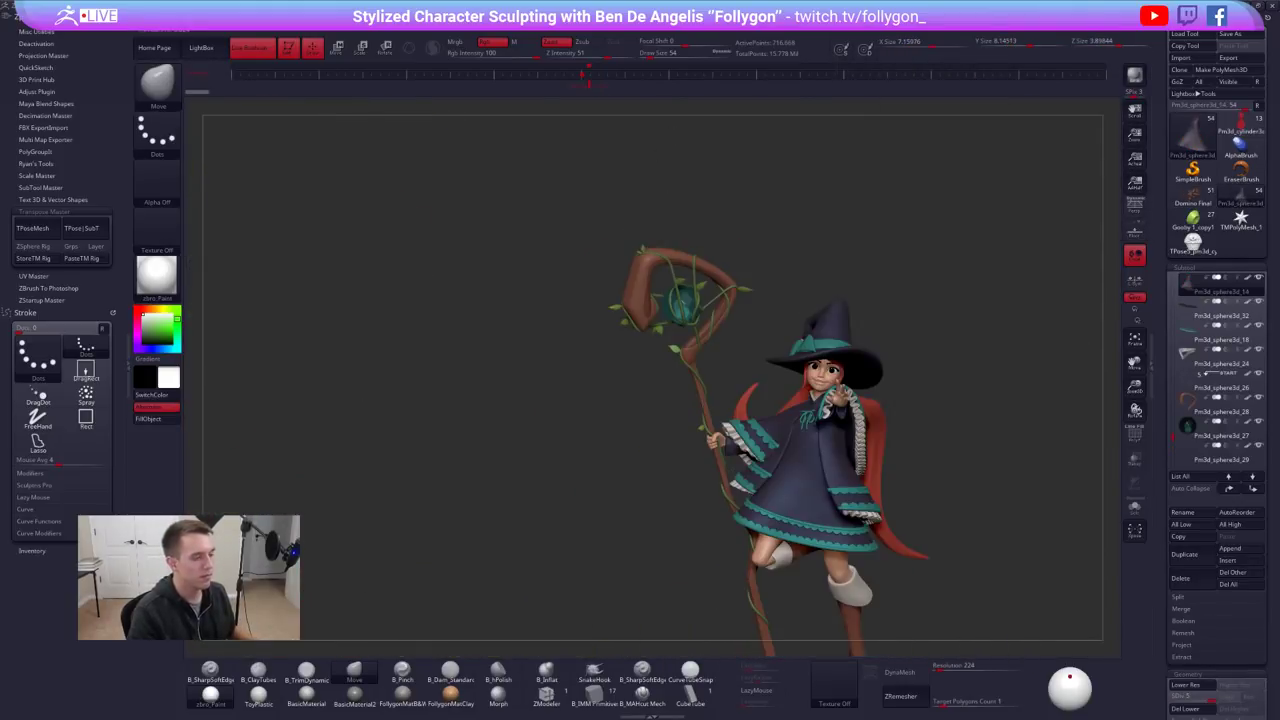
pyautogui.keyDown('alt'); pyautogui.moveTo(729, 538); pyautogui.dragTo(612, 356); pyautogui.keyUp('alt')
pyautogui.keyDown('alt'); pyautogui.click(578, 164); pyautogui.keyUp('alt')
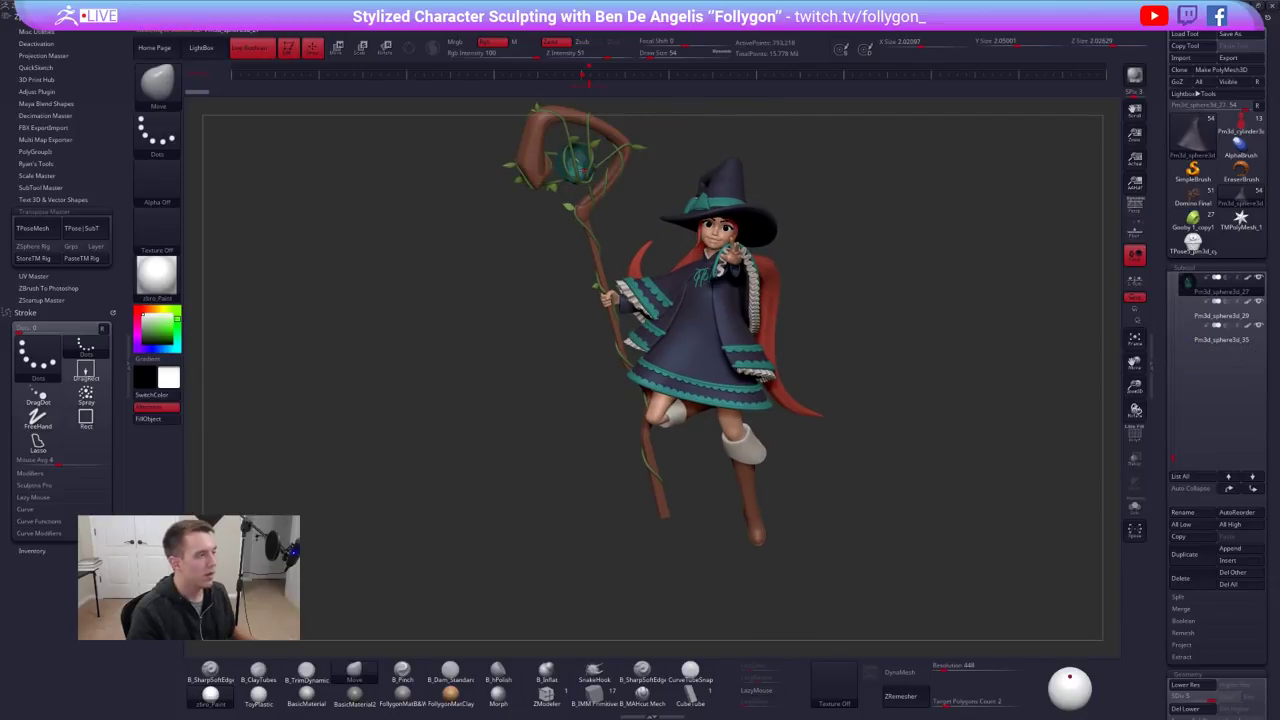
# Choose the Standard brush and fill the staff's orb with the ToyPlastic material
pyautogui.press('b')
pyautogui.press('s')
pyautogui.press('t')
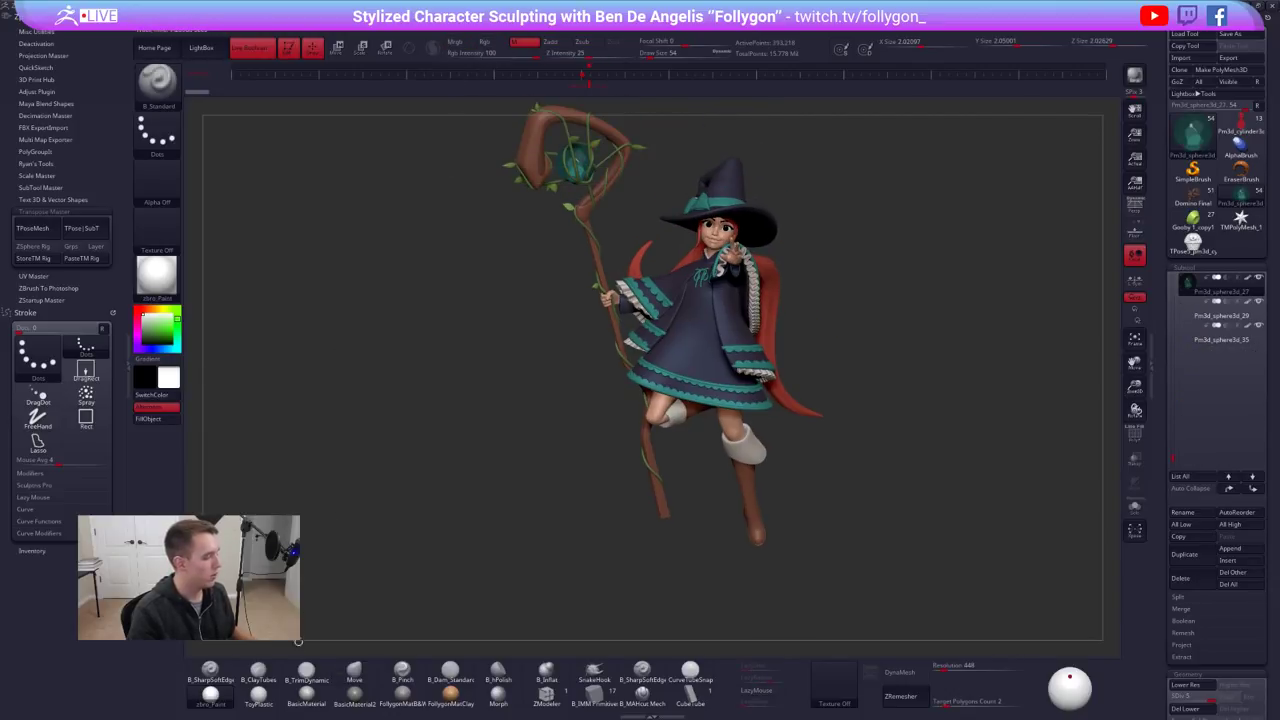
pyautogui.click(258, 695)
pyautogui.click(170, 419)
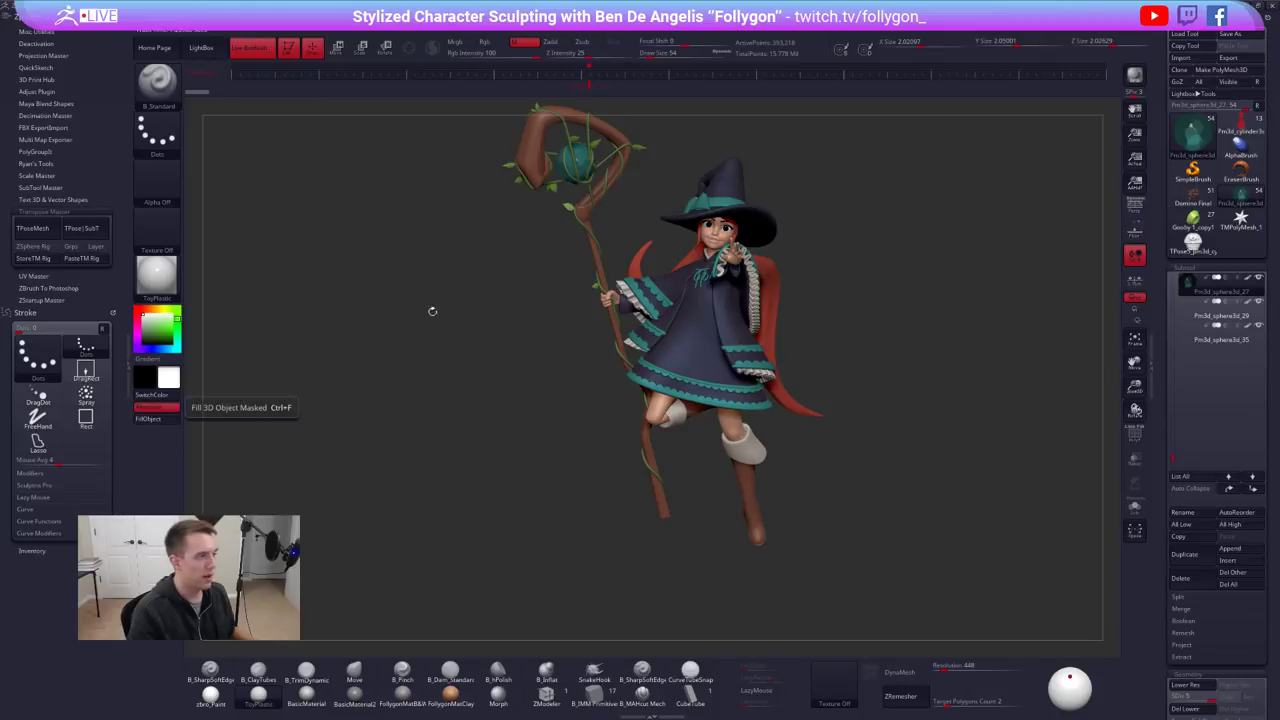
pyautogui.keyDown('alt'); pyautogui.moveTo(431, 310); pyautogui.dragTo(415, 360); pyautogui.keyUp('alt')
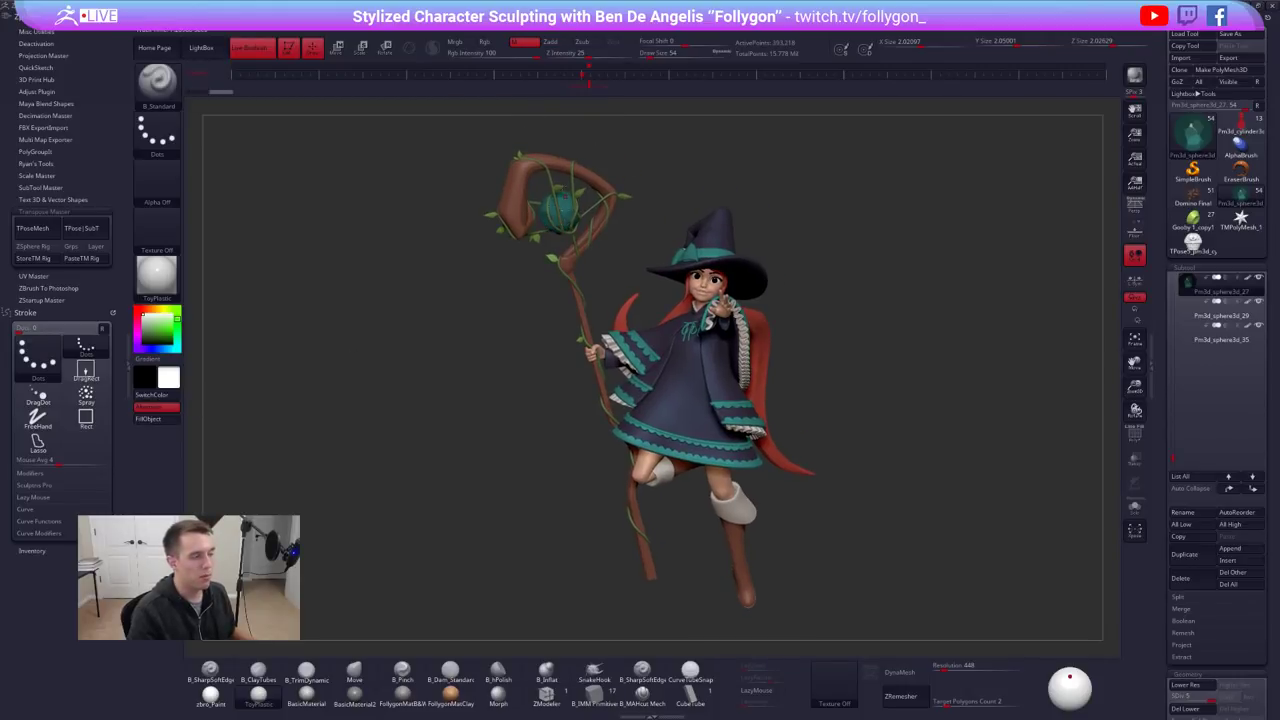
# Choose the JellyBean material, set its Ambient to 52 and check the staff's orb from behind and in front
pyautogui.click(156, 272)
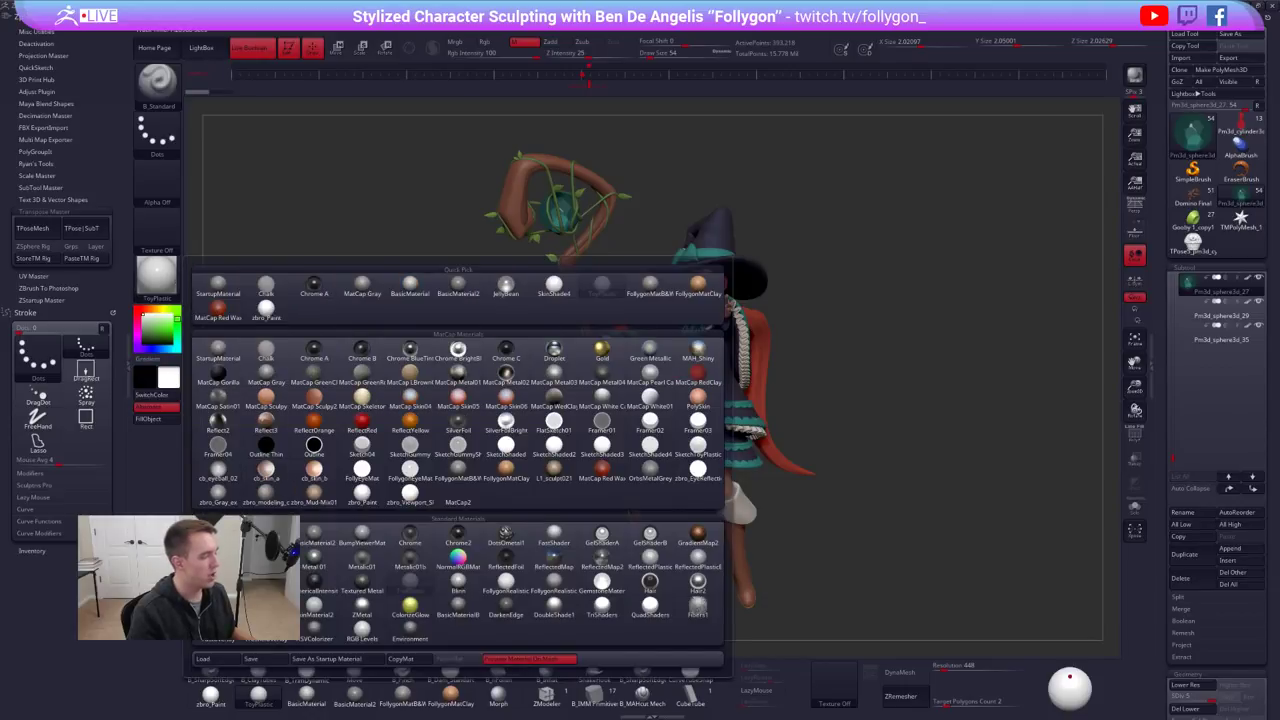
pyautogui.click(266, 560)
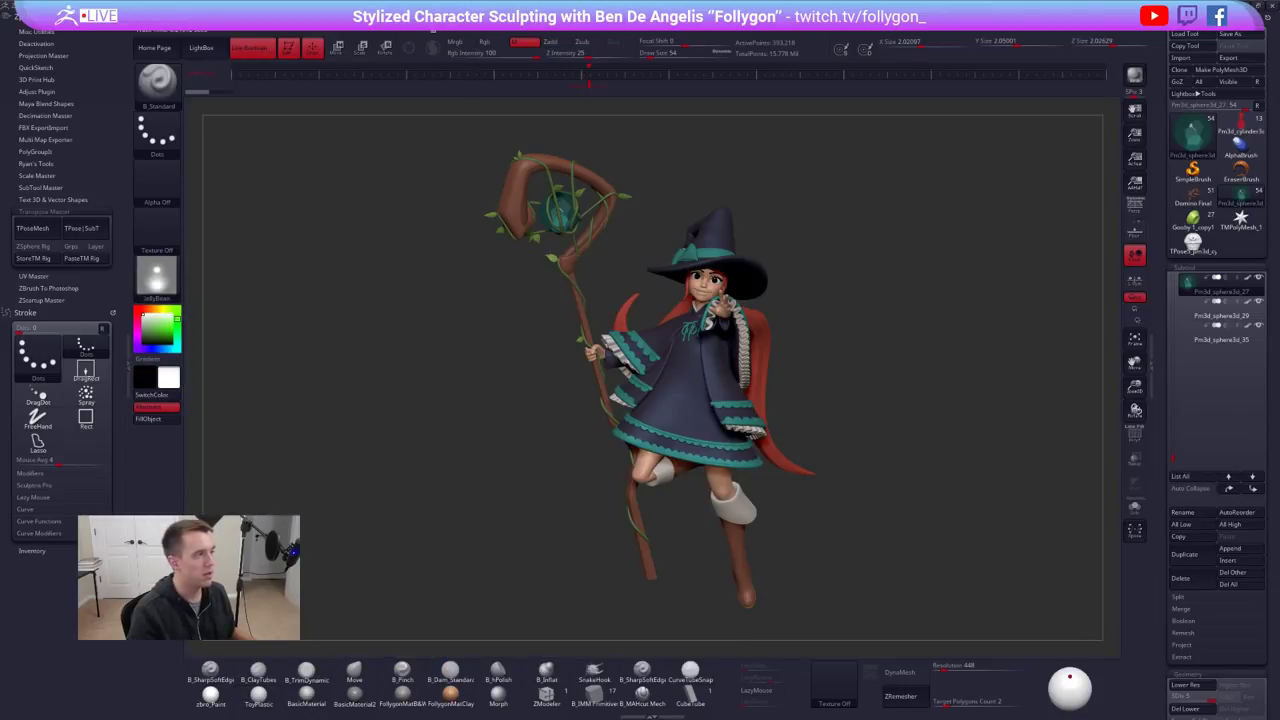
pyautogui.click(433, 26)
pyautogui.click(475, 328)
pyautogui.click(475, 328)
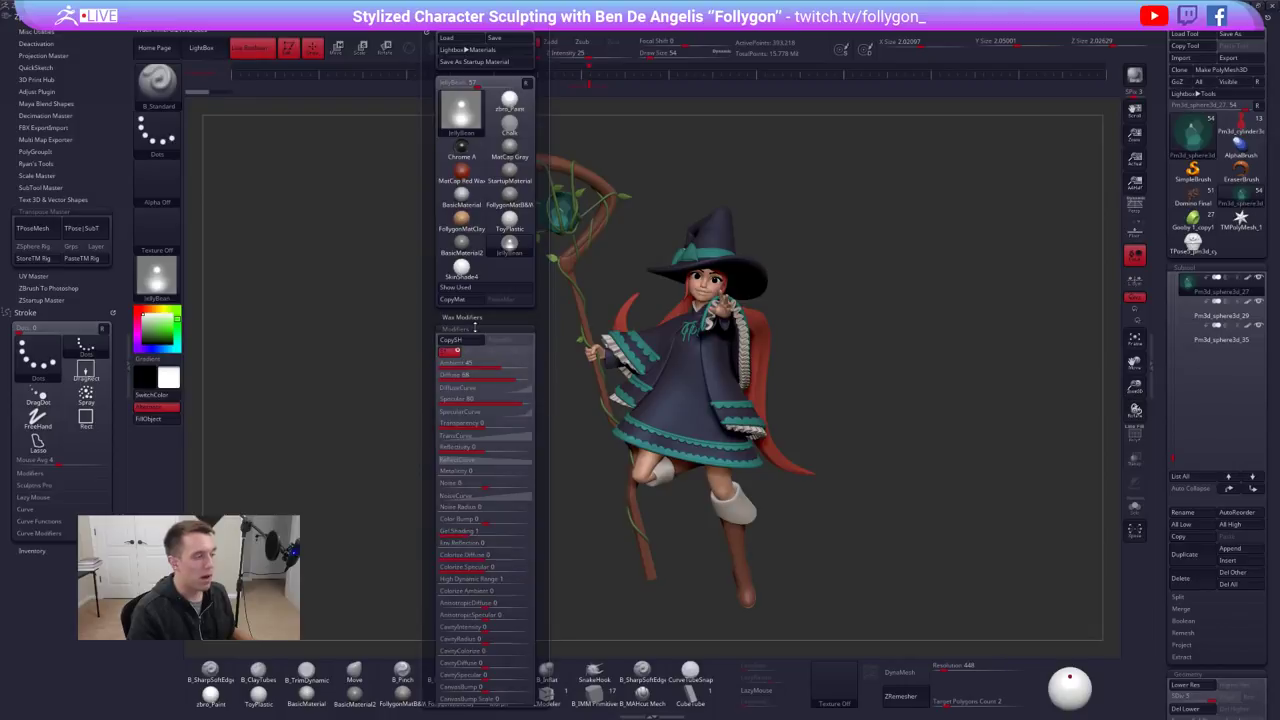
pyautogui.moveTo(500, 367)
pyautogui.mouseDown()
pyautogui.moveTo(486, 367)
pyautogui.moveTo(508, 367)
pyautogui.mouseUp()
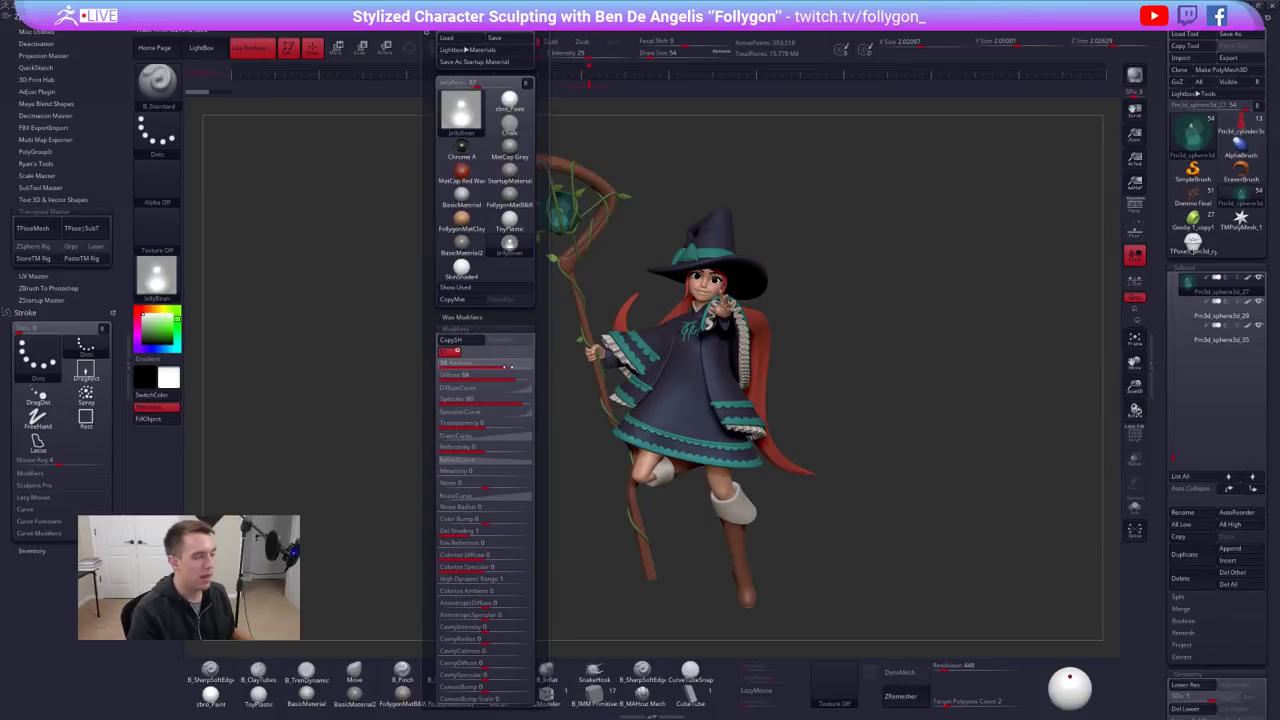
pyautogui.click(526, 366)
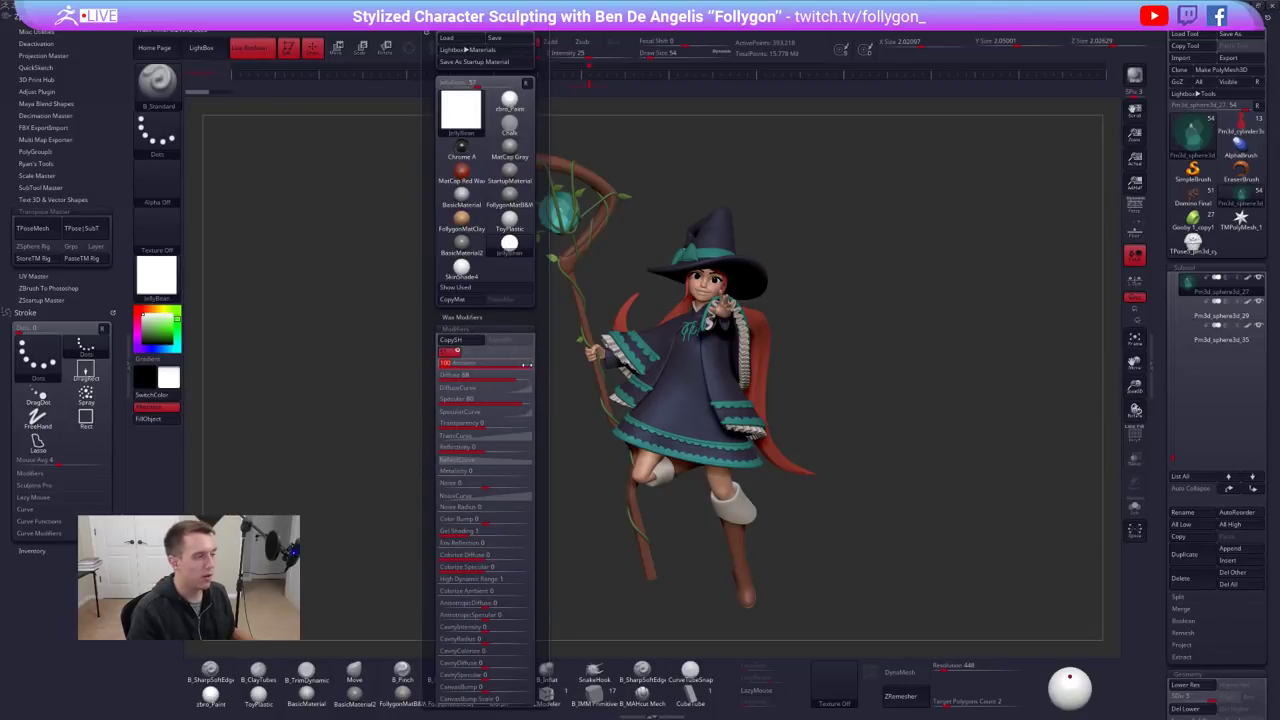
pyautogui.moveTo(526, 366); pyautogui.dragTo(505, 366)
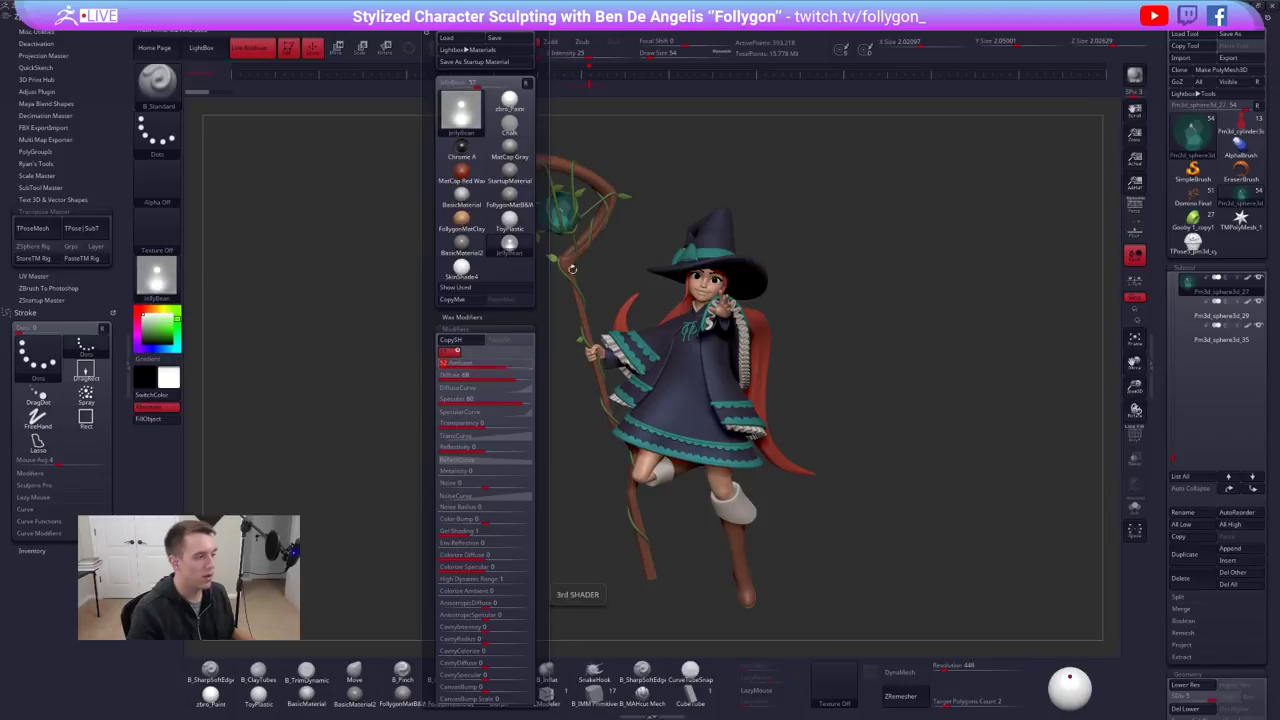
pyautogui.moveTo(603, 241); pyautogui.dragTo(670, 260)
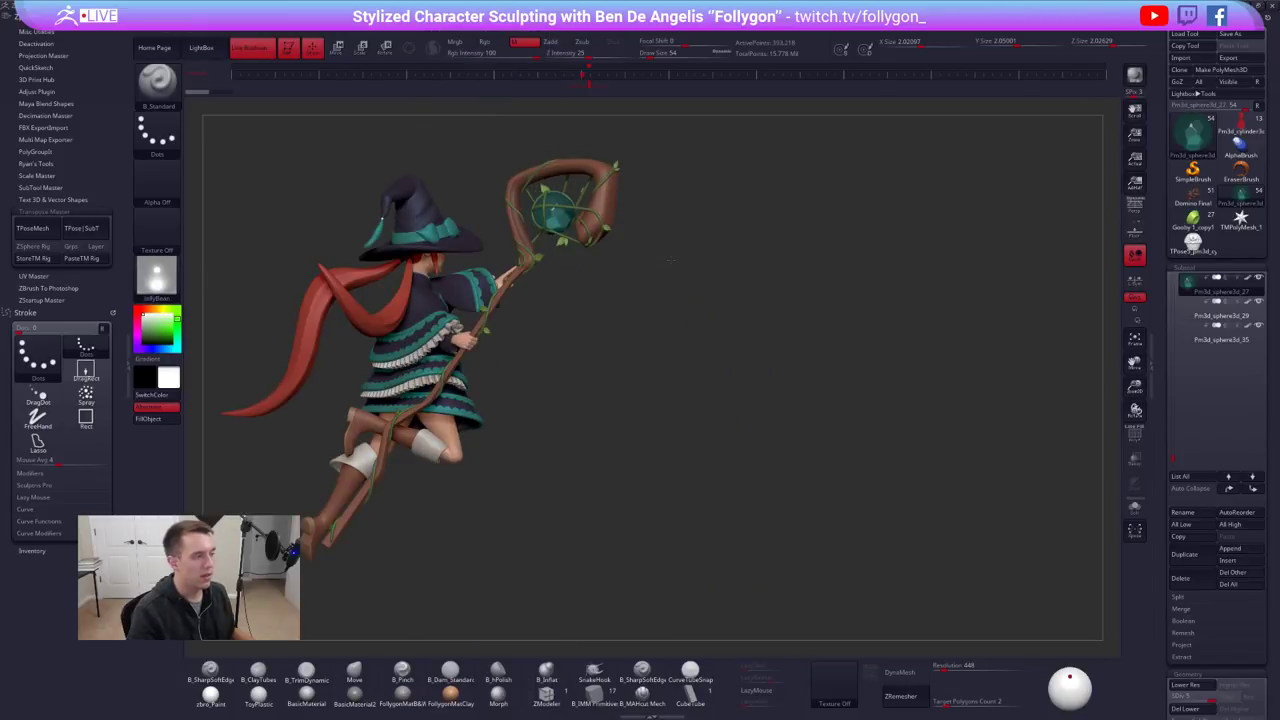
pyautogui.moveTo(594, 331); pyautogui.dragTo(651, 289)
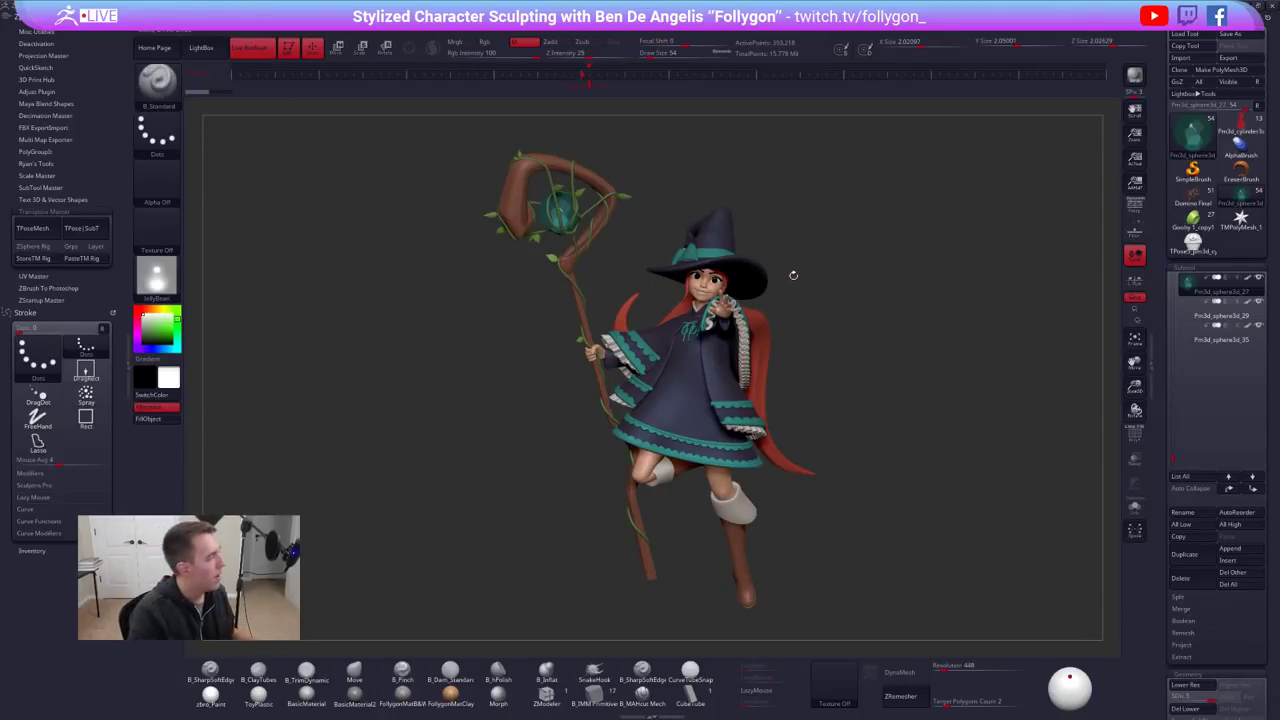
# Switch to the merged Transpose Master cupcake, apply the FollygonMatB&W material and choose the Move brush
pyautogui.click(1193, 242)
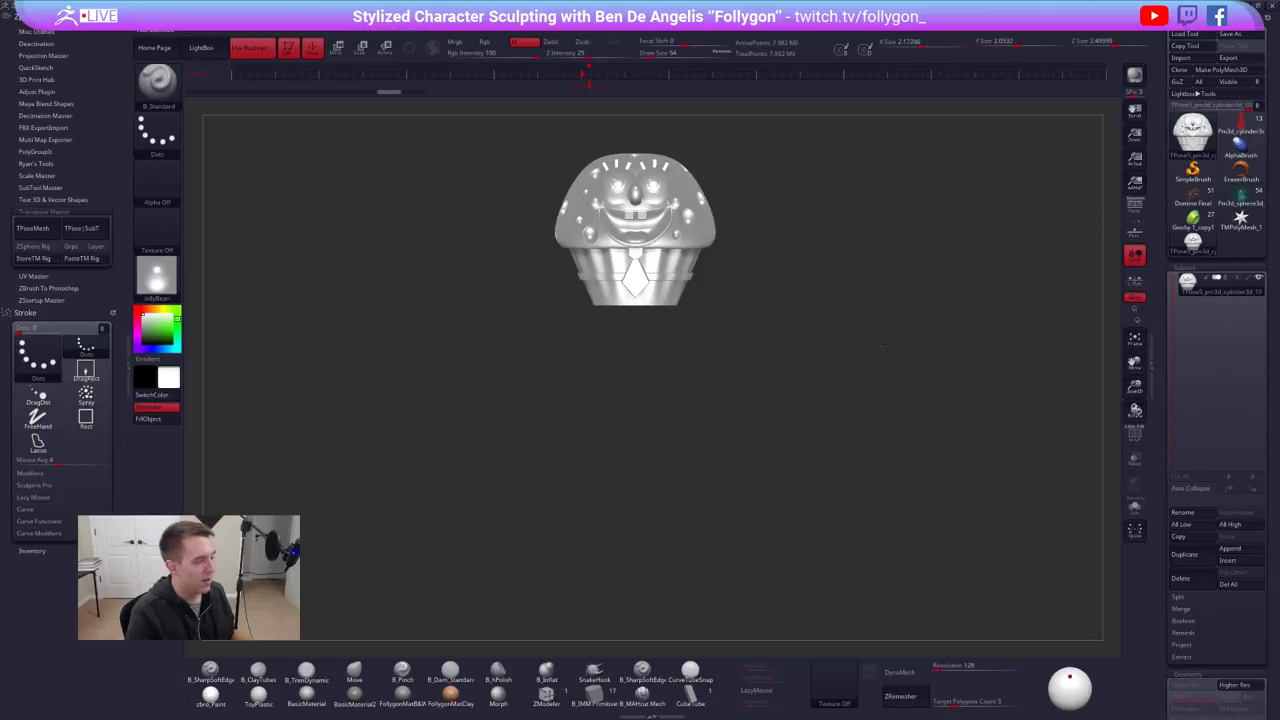
pyautogui.moveTo(880, 347); pyautogui.dragTo(774, 351)
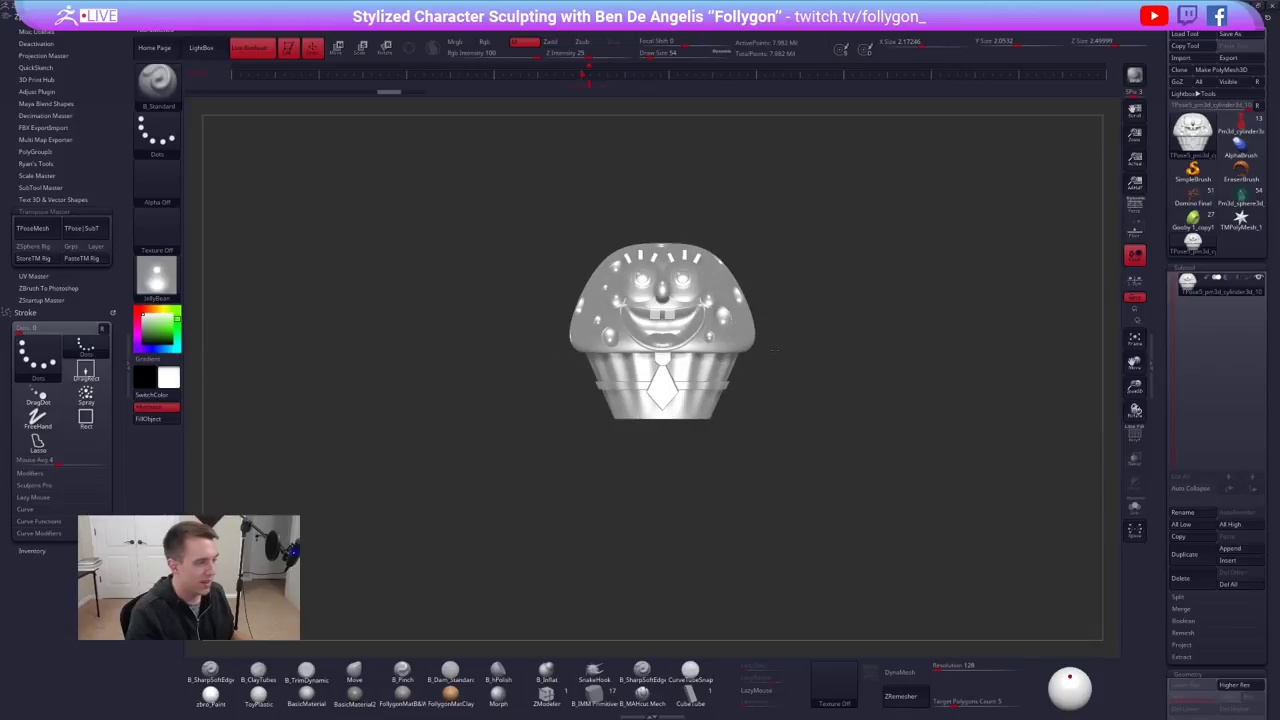
pyautogui.click(395, 695)
pyautogui.press('b')
pyautogui.press('m')
pyautogui.press('v')
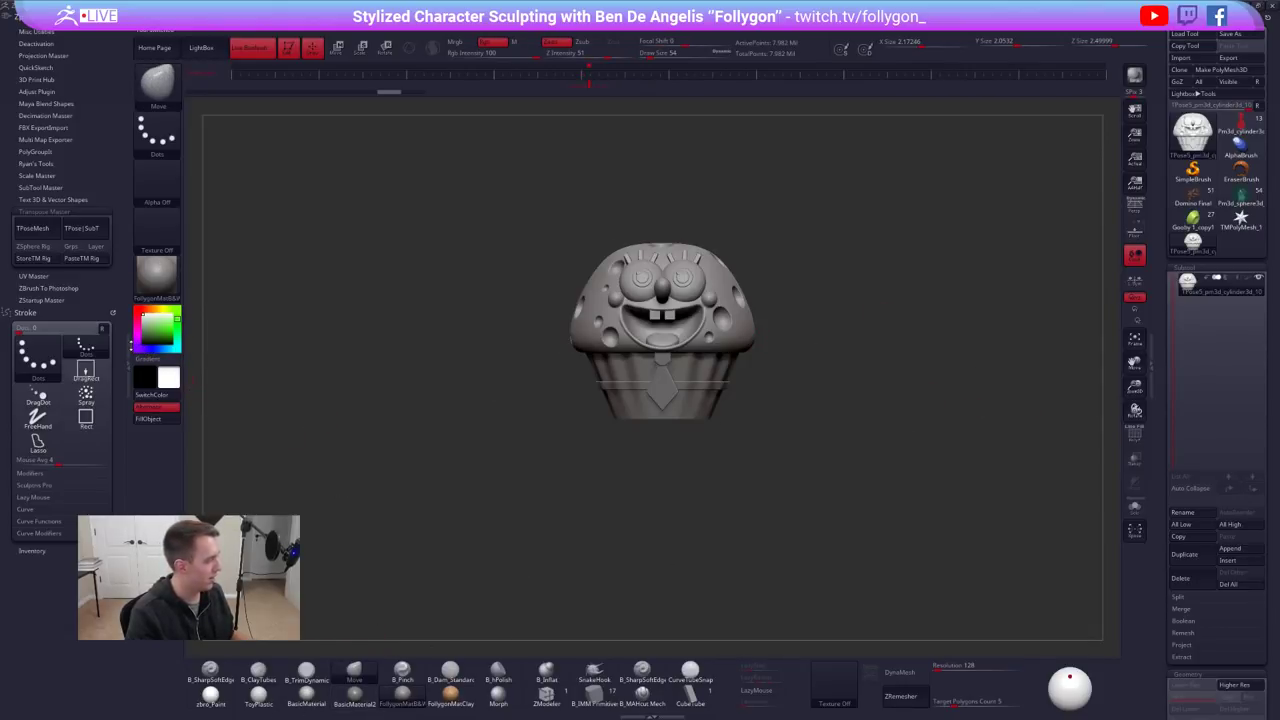
# Collapse the left tray and delete the merged cupcake subtool
pyautogui.click(130, 345)
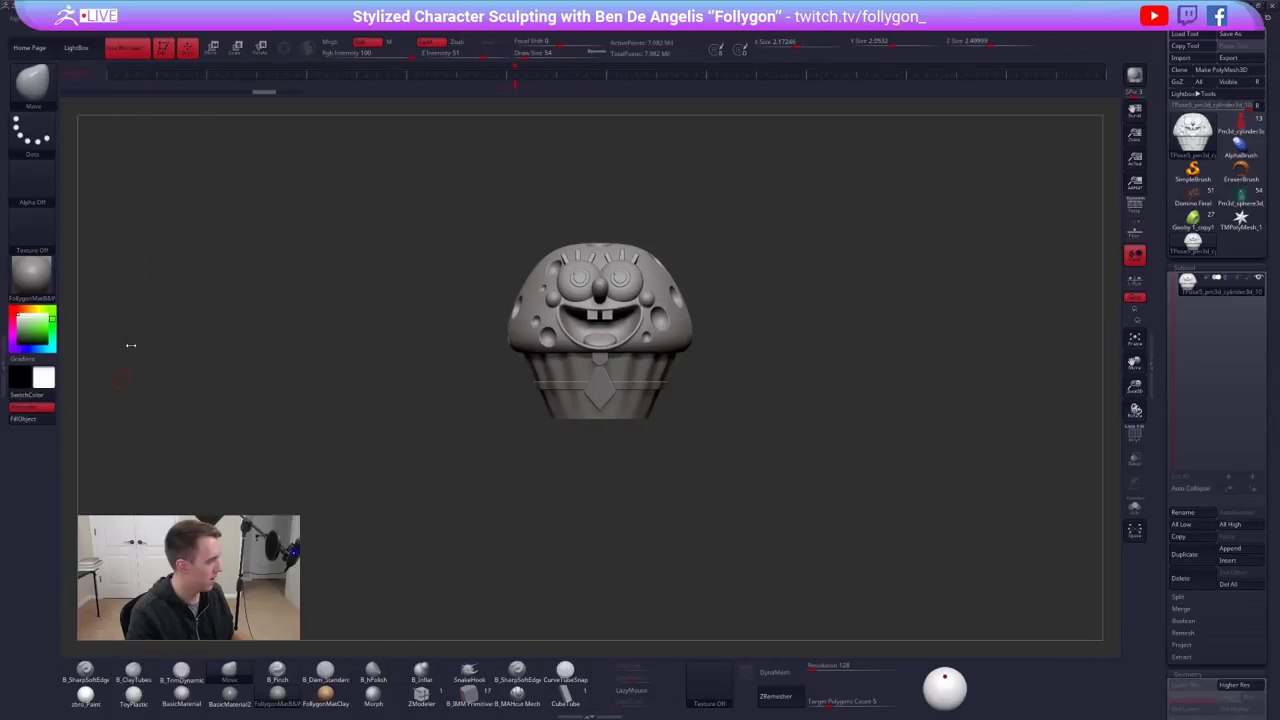
pyautogui.click(1189, 582)
pyautogui.click(1100, 604)
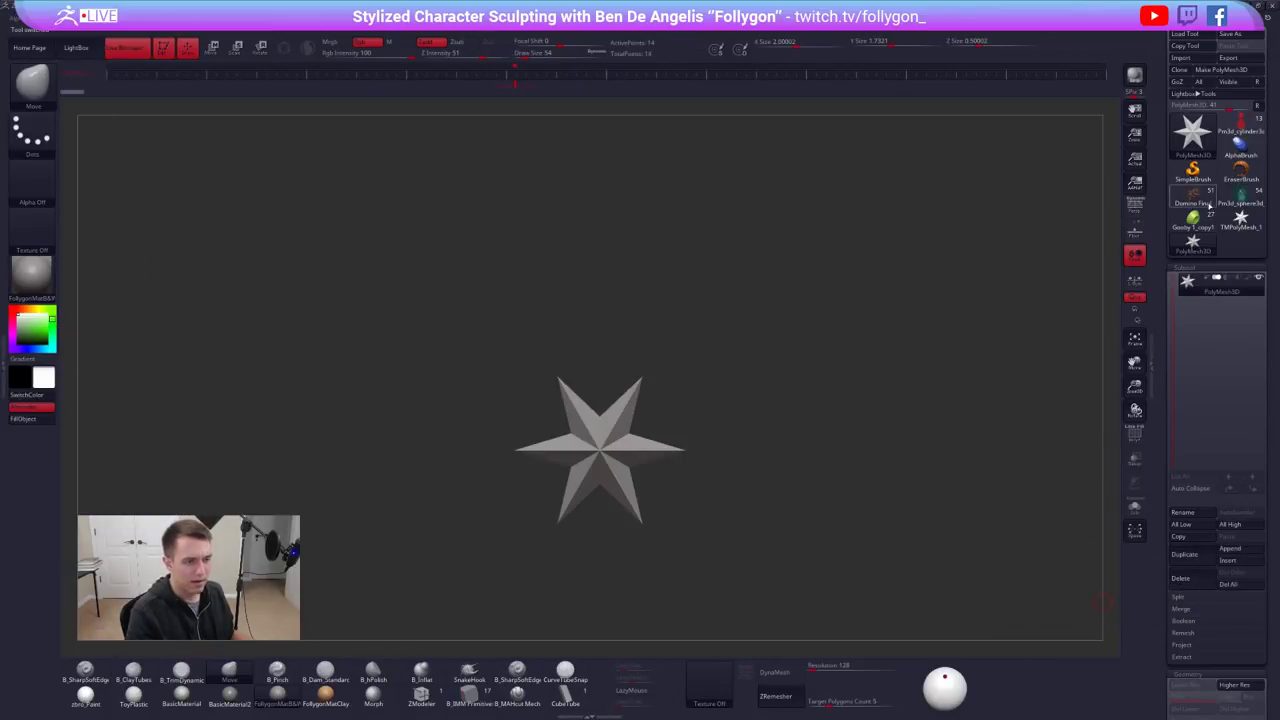
# Switch to the Gooby model, isolate the green hat band and bring the whole character back into view
pyautogui.click(1207, 220)
pyautogui.keyDown('alt'); pyautogui.moveTo(1005, 263); pyautogui.dragTo(742, 384); pyautogui.keyUp('alt')
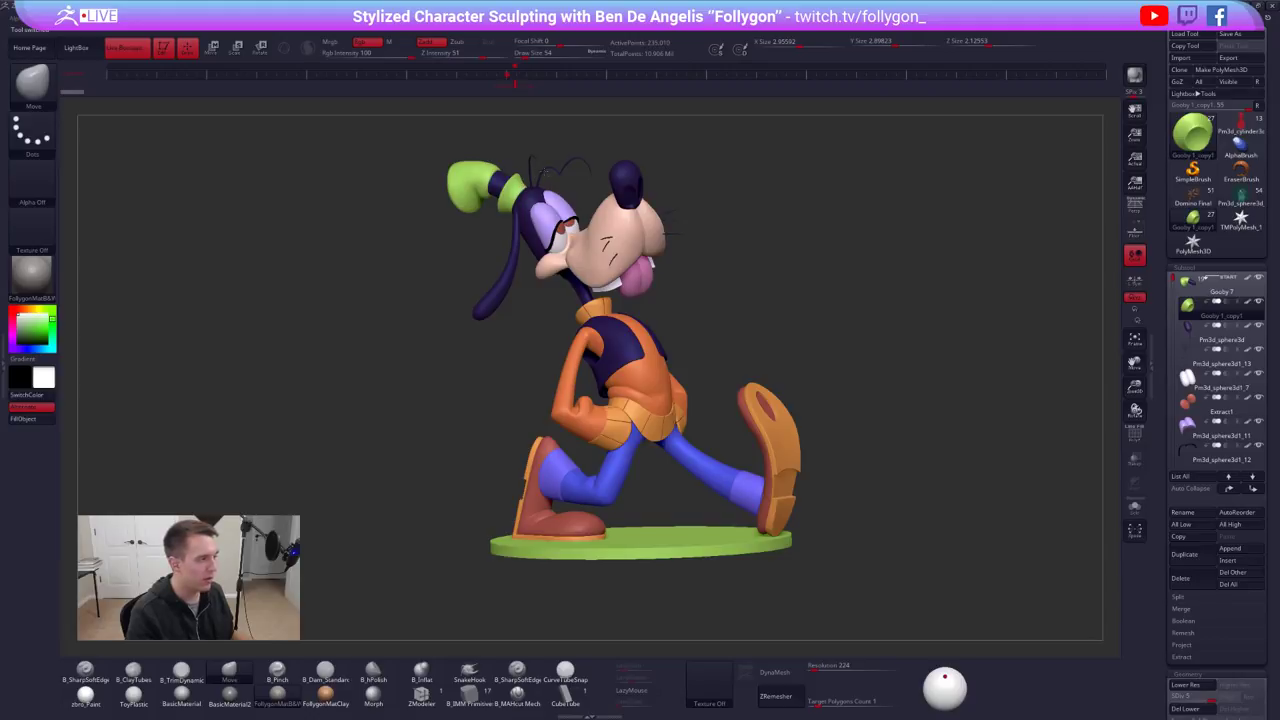
pyautogui.keyDown('alt'); pyautogui.moveTo(589, 158); pyautogui.dragTo(634, 204); pyautogui.keyUp('alt')
pyautogui.hotkey('alt', 's')
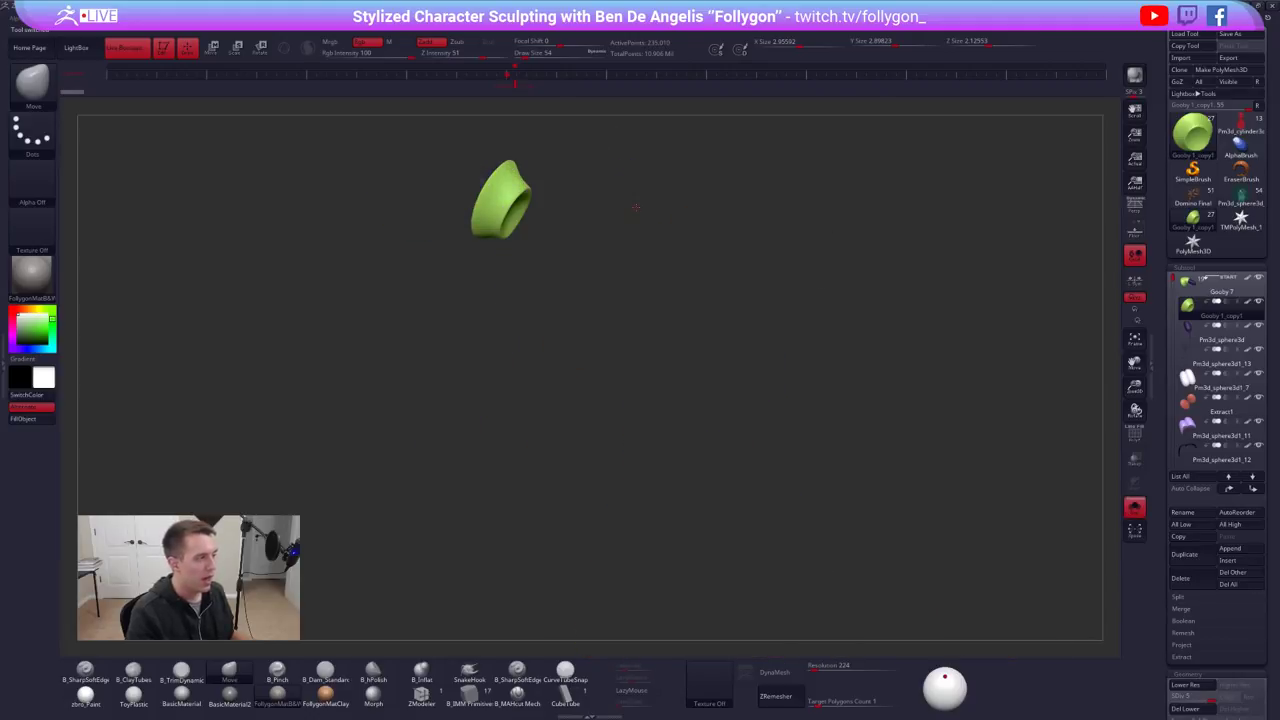
pyautogui.hotkey('alt', 's')
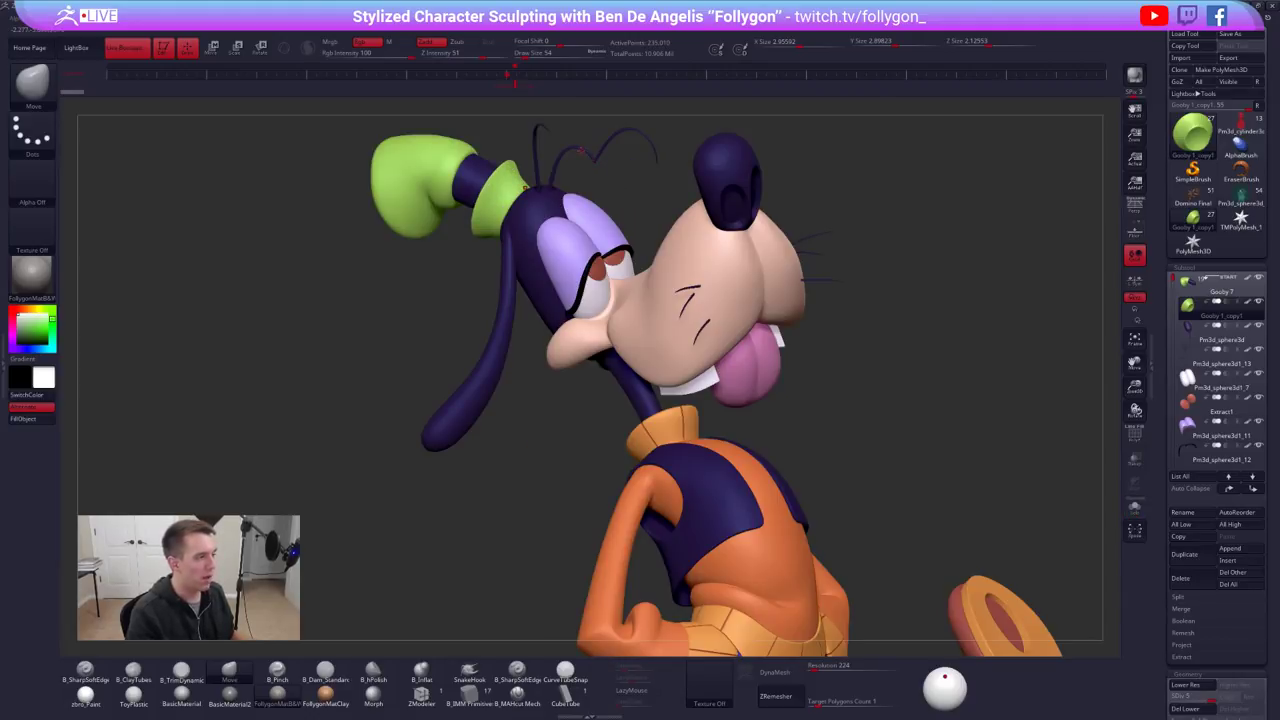
# Inspect the polyframe on Gooby's hat band, select the hair strands and check them in Solo mode
pyautogui.hotkey('shift', 'f')
pyautogui.keyDown('alt'); pyautogui.click(577, 150); pyautogui.keyUp('alt')
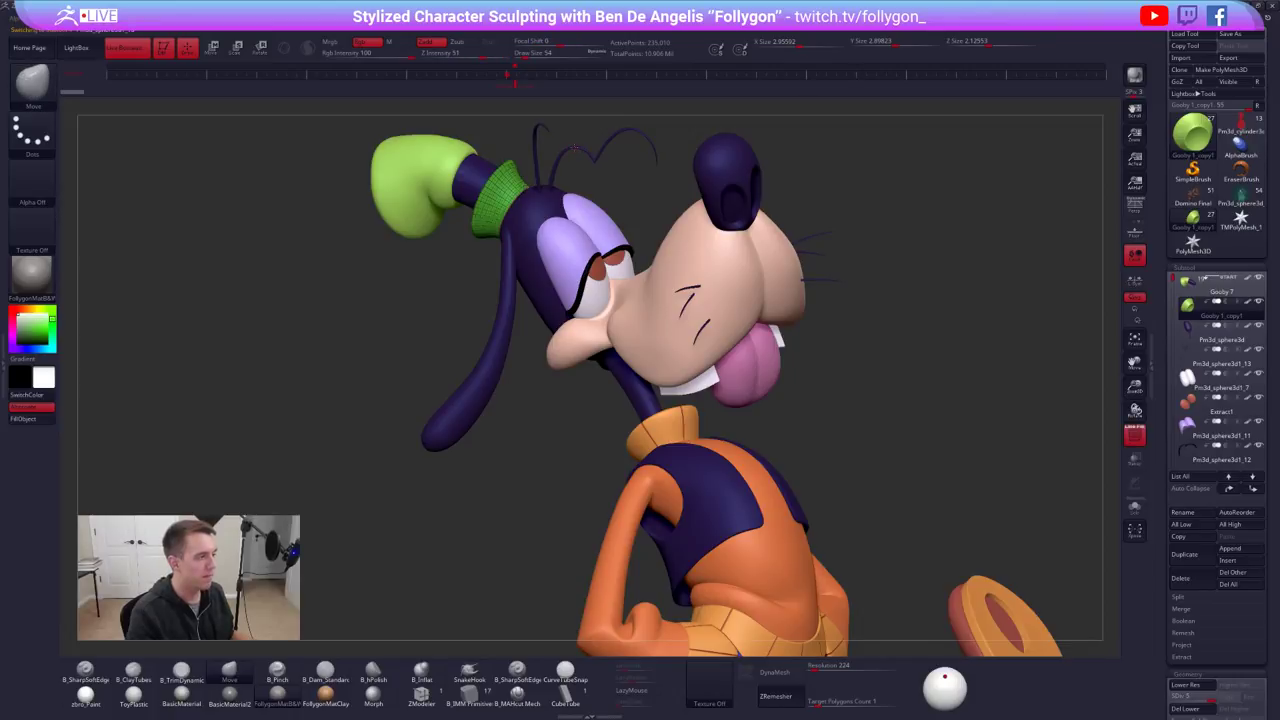
pyautogui.keyDown('alt'); pyautogui.moveTo(797, 182); pyautogui.dragTo(778, 177); pyautogui.keyUp('alt')
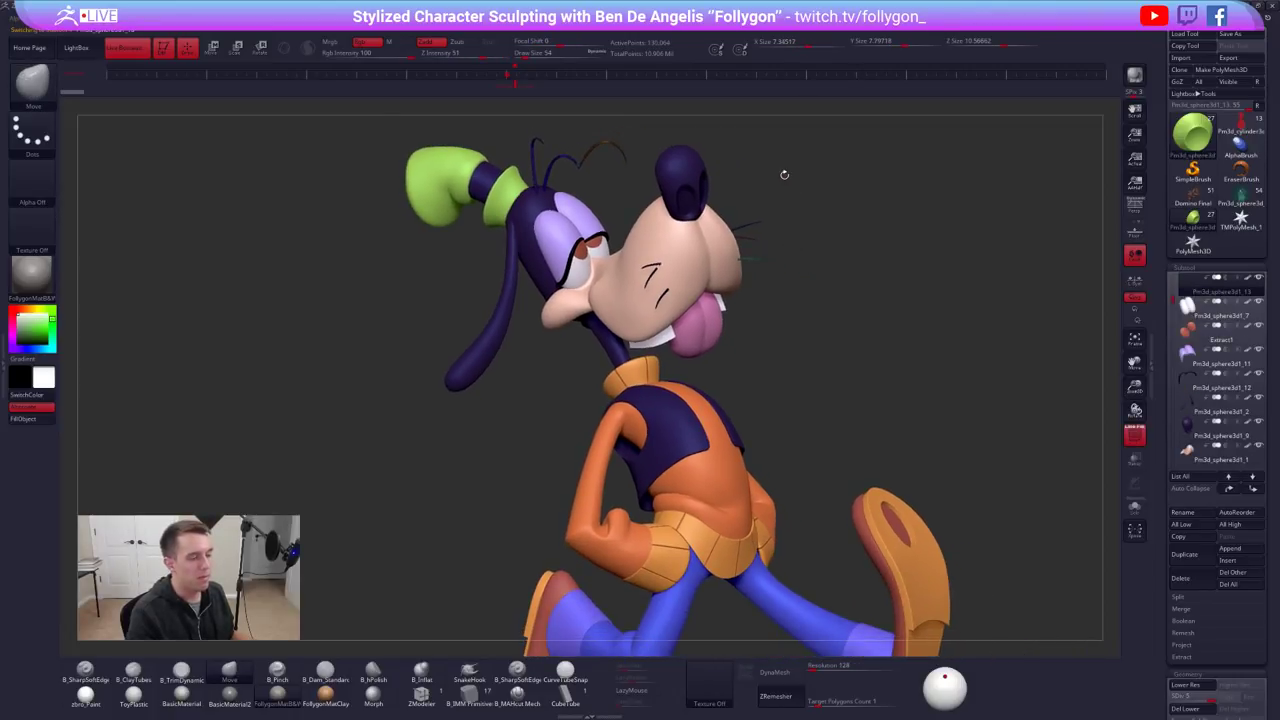
pyautogui.hotkey('alt', 's')
pyautogui.hotkey('alt', 's')
pyautogui.hotkey('shift', 'f')
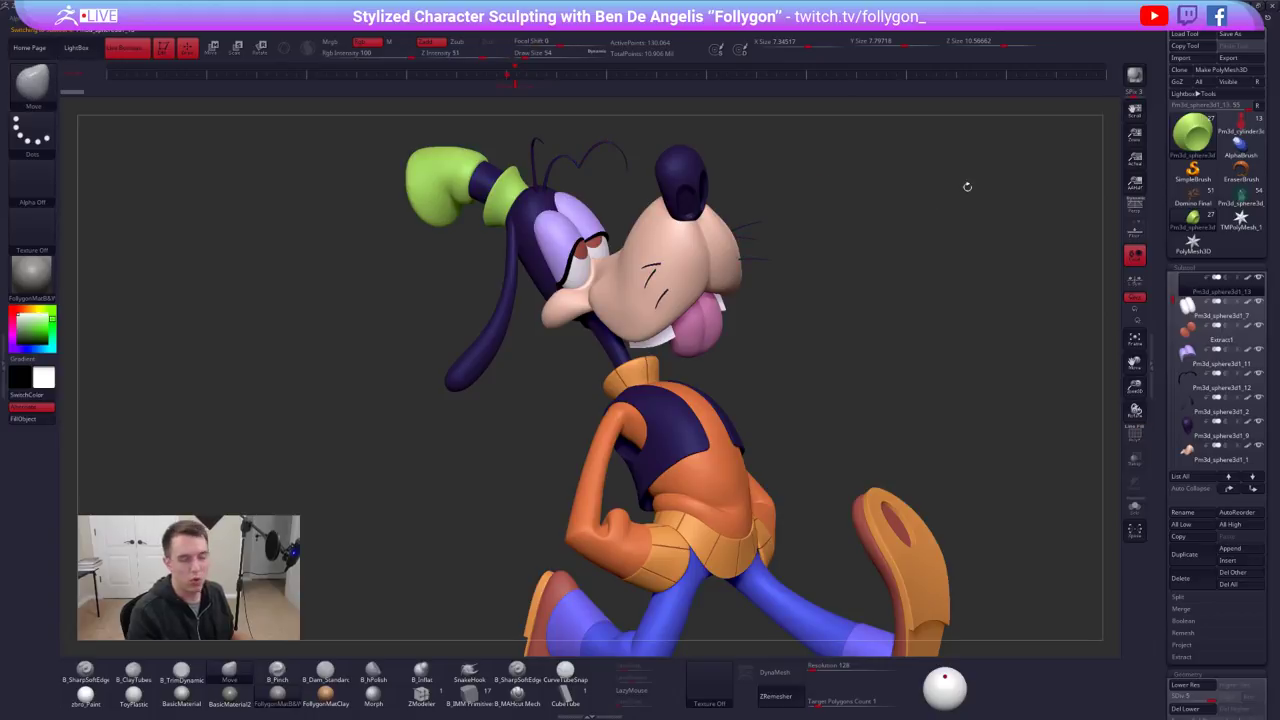
pyautogui.keyDown('alt'); pyautogui.moveTo(928, 216); pyautogui.dragTo(885, 207); pyautogui.keyUp('alt')
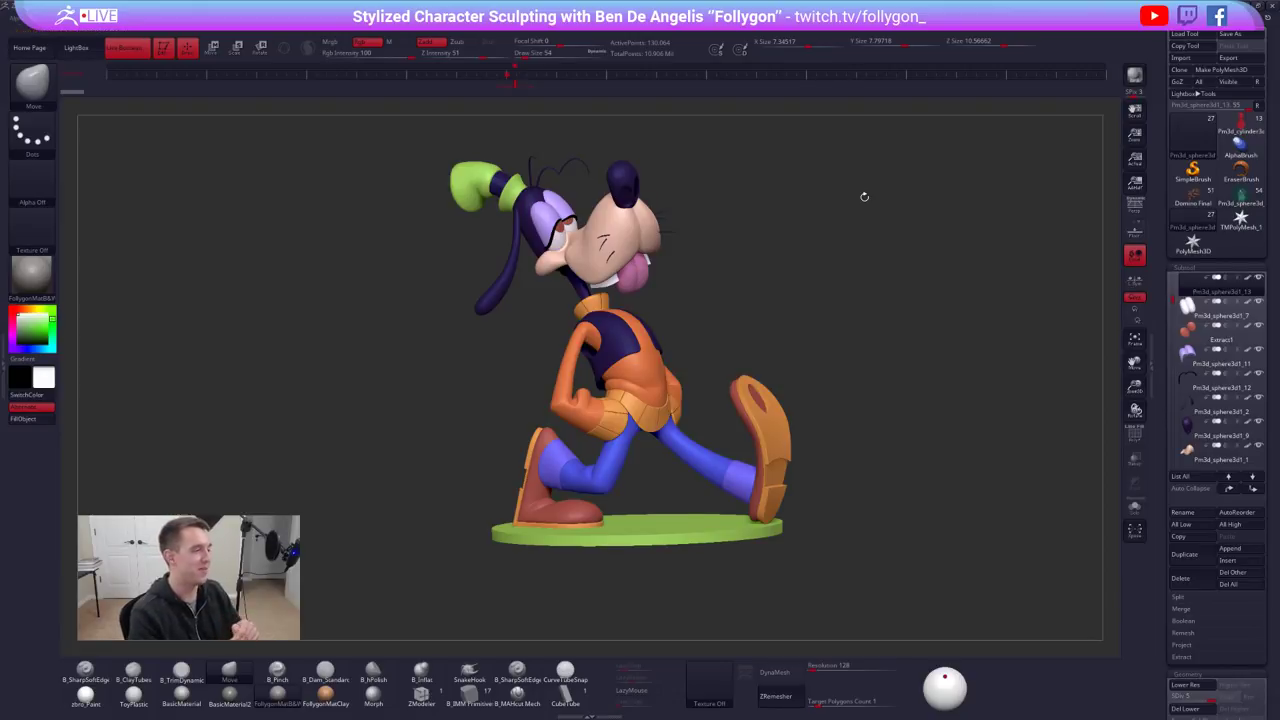
# Select Gooby's eyes subtool and compare the side view of the pose with perspective on and off
pyautogui.moveTo(1193, 291)
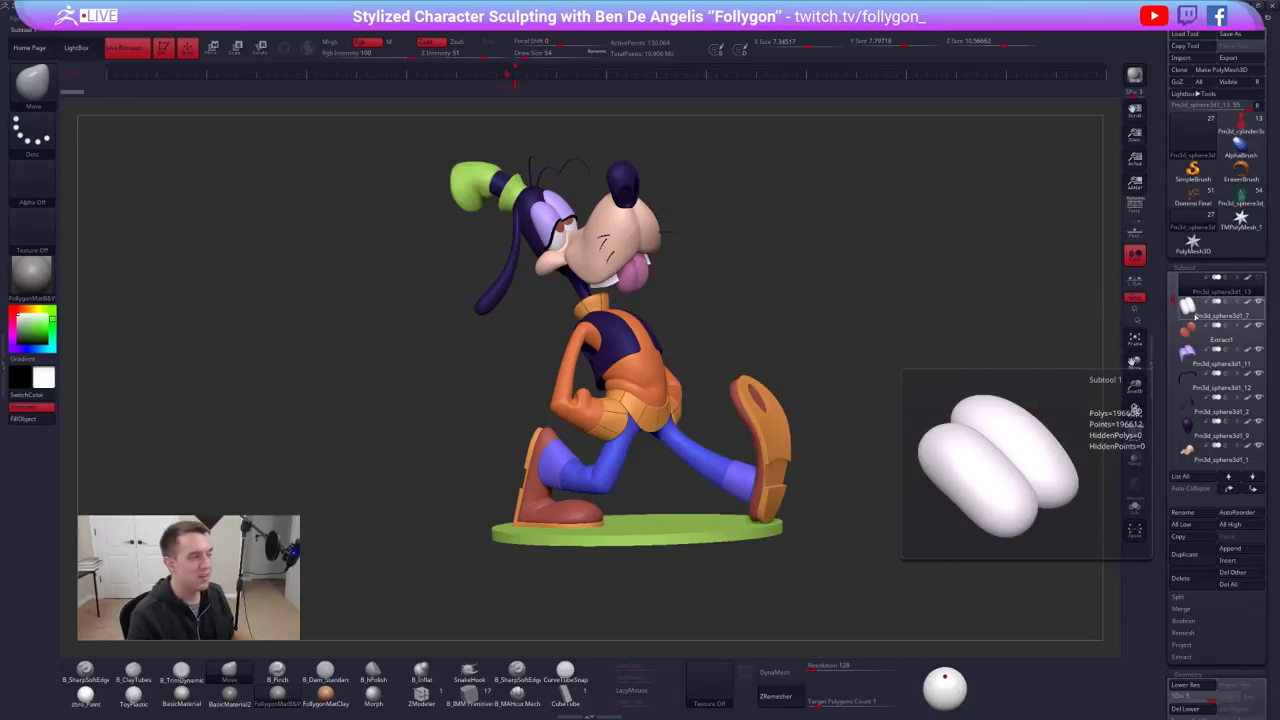
pyautogui.click(1195, 315)
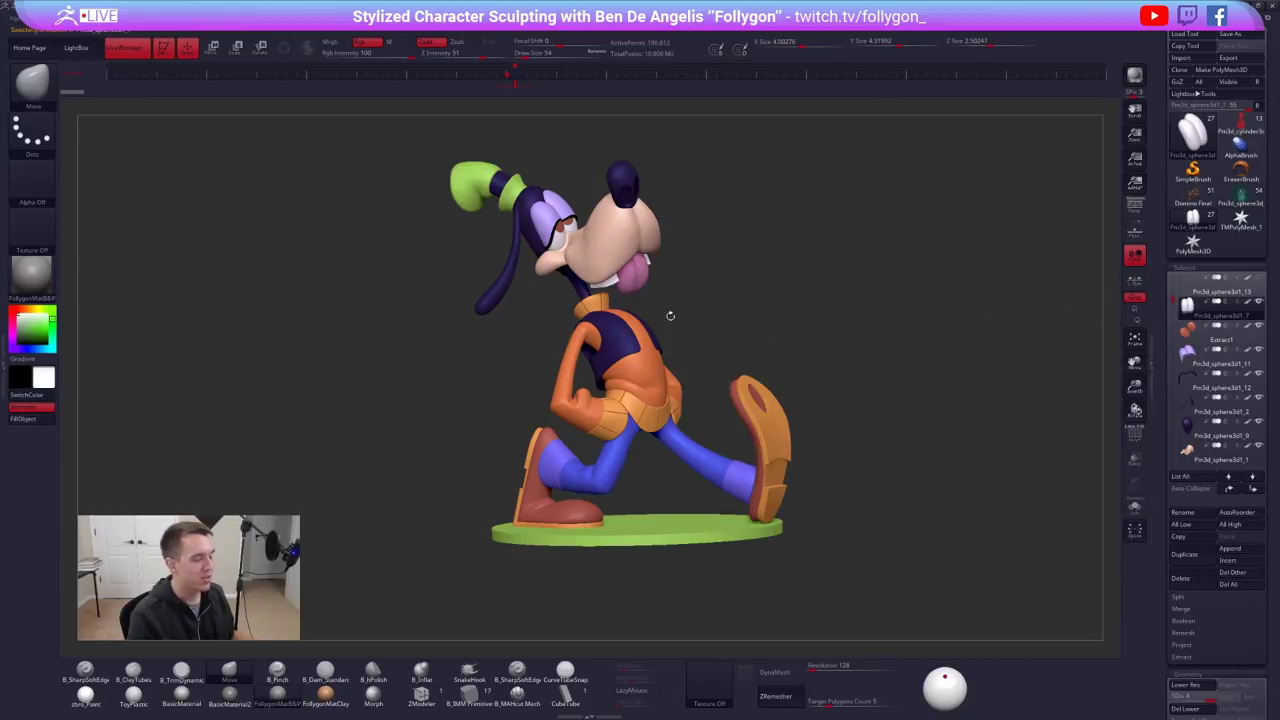
pyautogui.moveTo(670, 316); pyautogui.dragTo(688, 513)
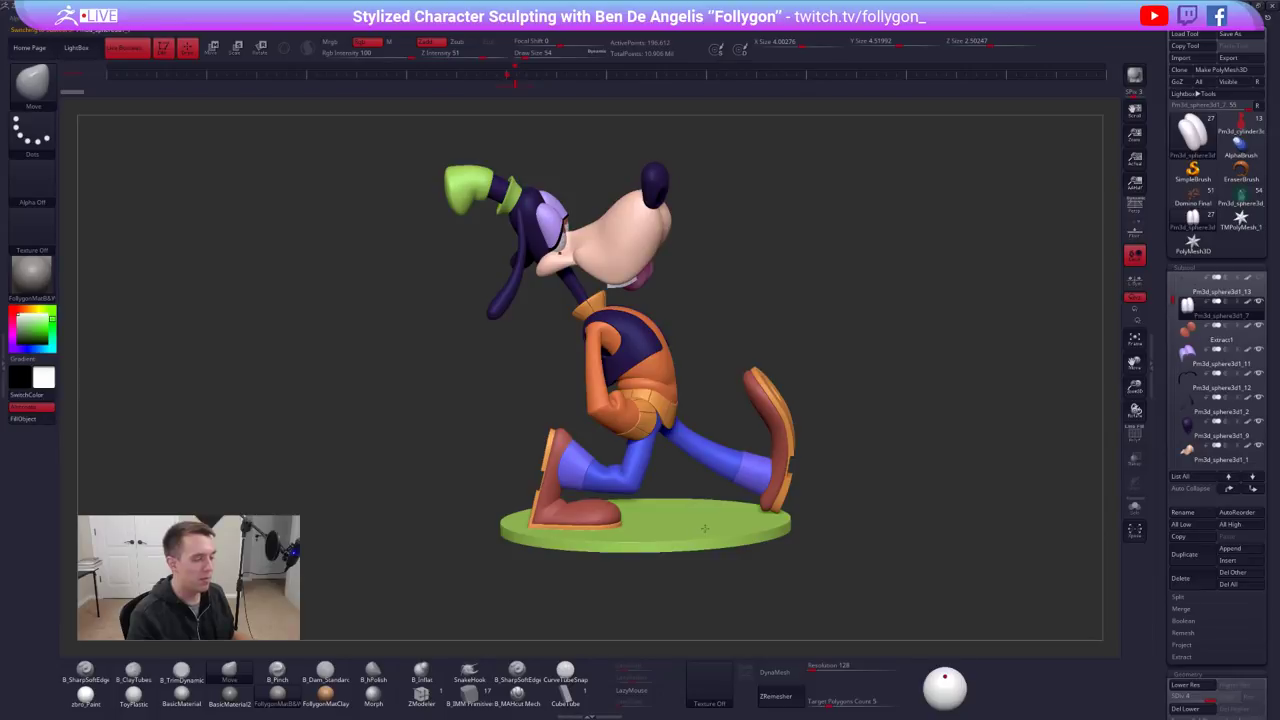
pyautogui.click(1135, 207)
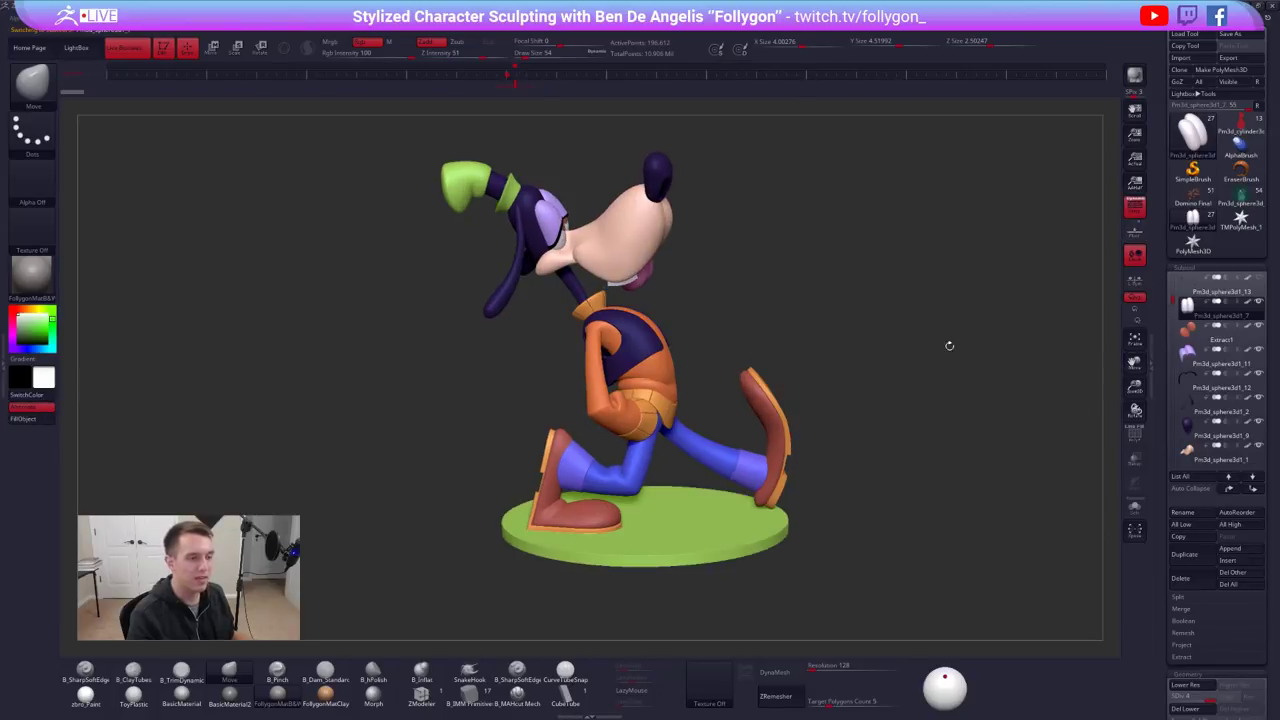
pyautogui.keyDown('shift'); pyautogui.moveTo(948, 346); pyautogui.dragTo(889, 397); pyautogui.keyUp('shift')
pyautogui.moveTo(826, 482); pyautogui.dragTo(821, 402)
pyautogui.click(1135, 207)
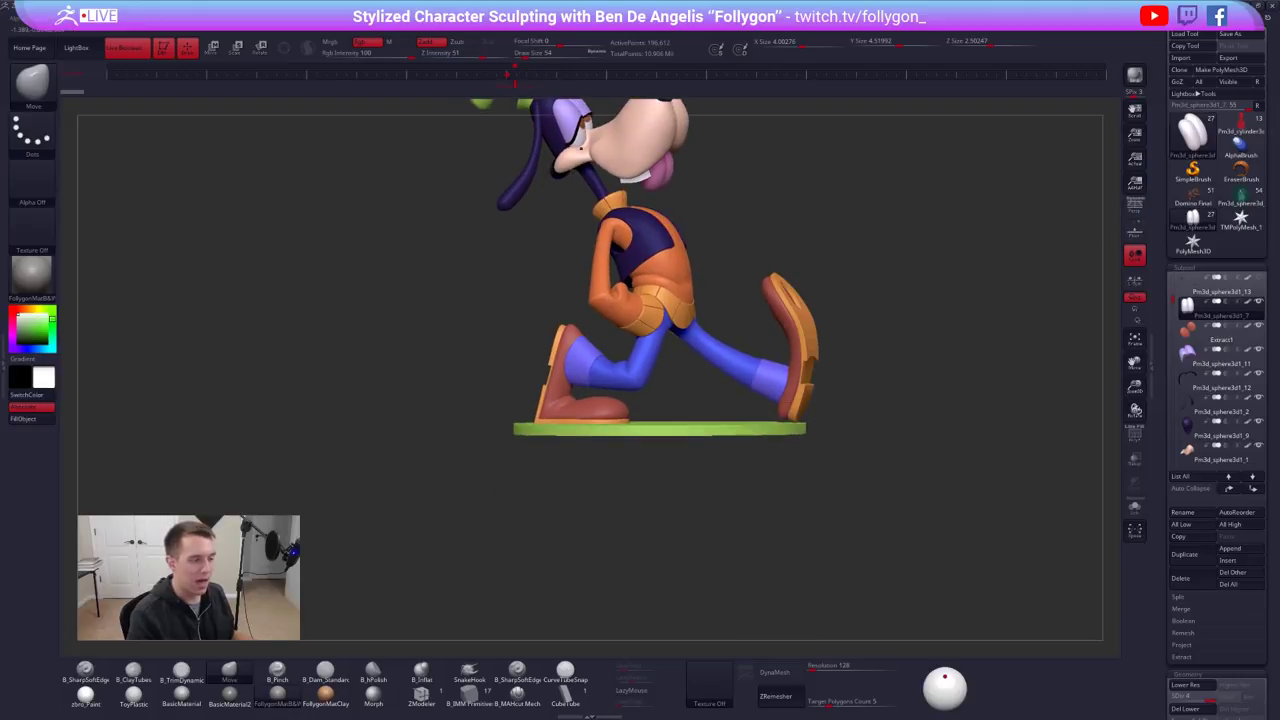
# Select Gooby's raised shoe and examine how it meets the green base, then check the full pose from the side and front
pyautogui.keyDown('alt'); pyautogui.moveTo(900, 330); pyautogui.dragTo(803, 273); pyautogui.keyUp('alt')
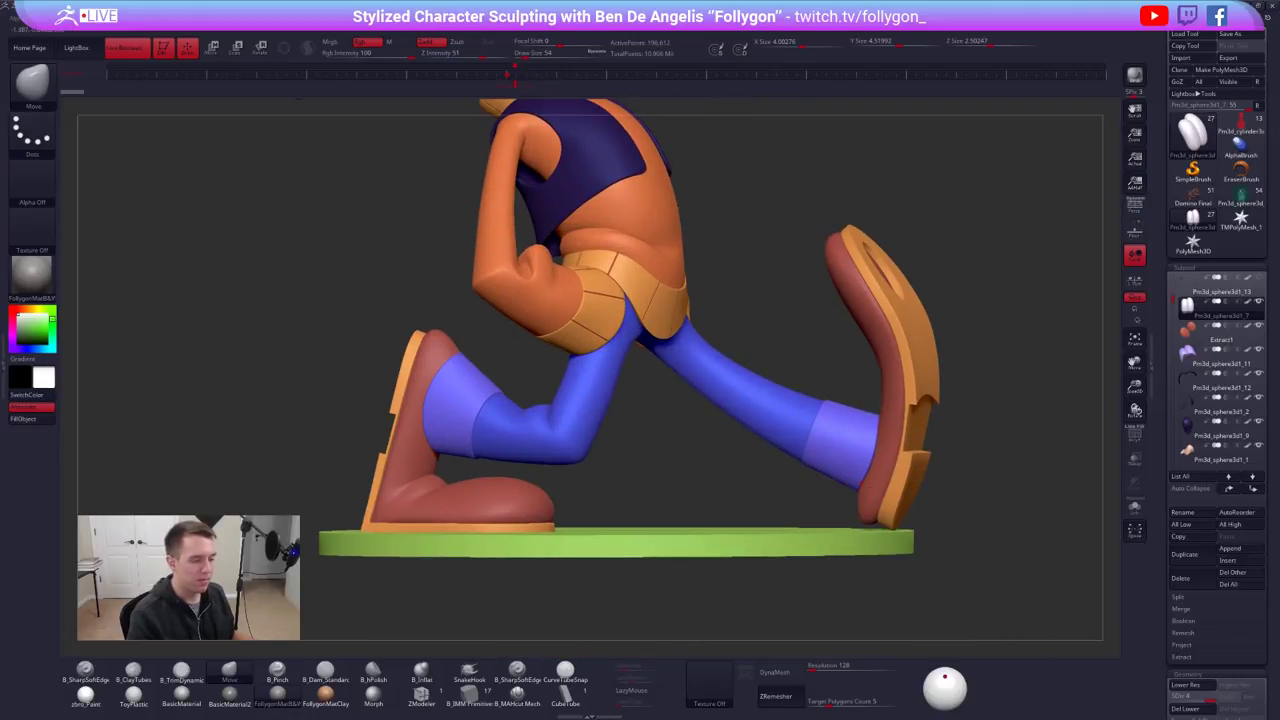
pyautogui.keyDown('alt'); pyautogui.click(869, 495); pyautogui.keyUp('alt')
pyautogui.keyDown('alt'); pyautogui.moveTo(880, 530); pyautogui.dragTo(851, 456); pyautogui.keyUp('alt')
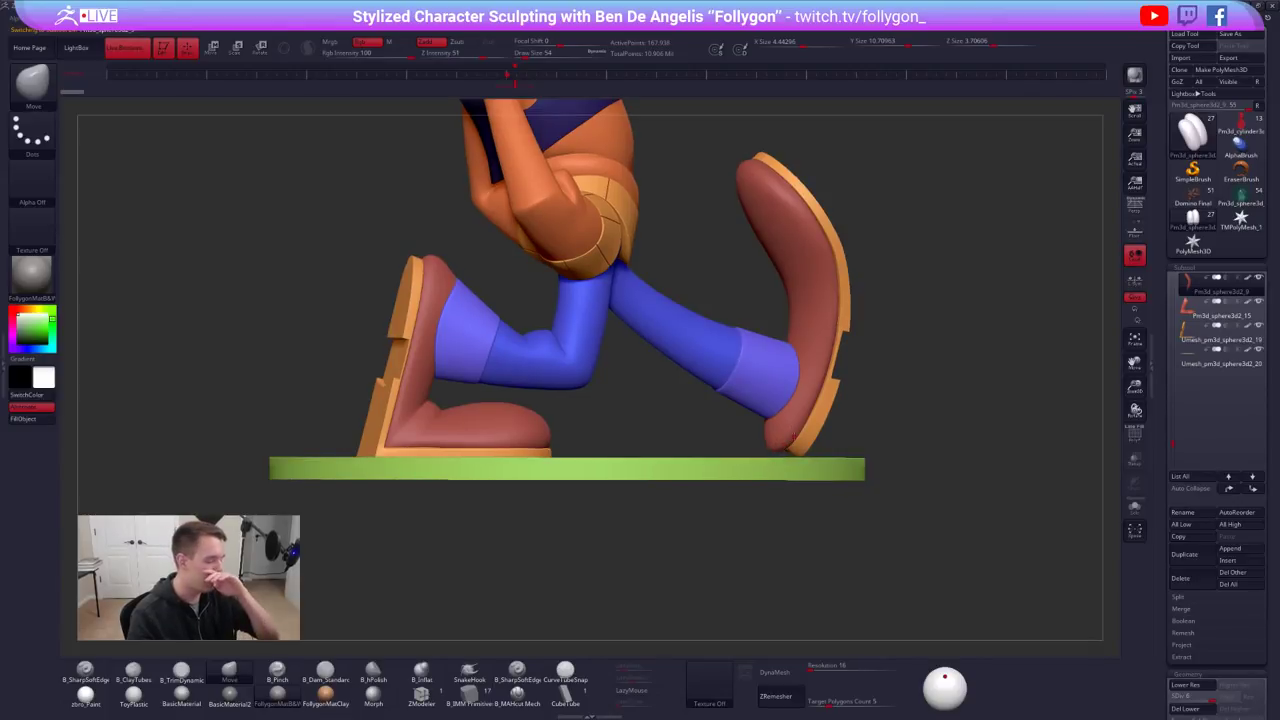
pyautogui.moveTo(846, 492); pyautogui.dragTo(828, 515)
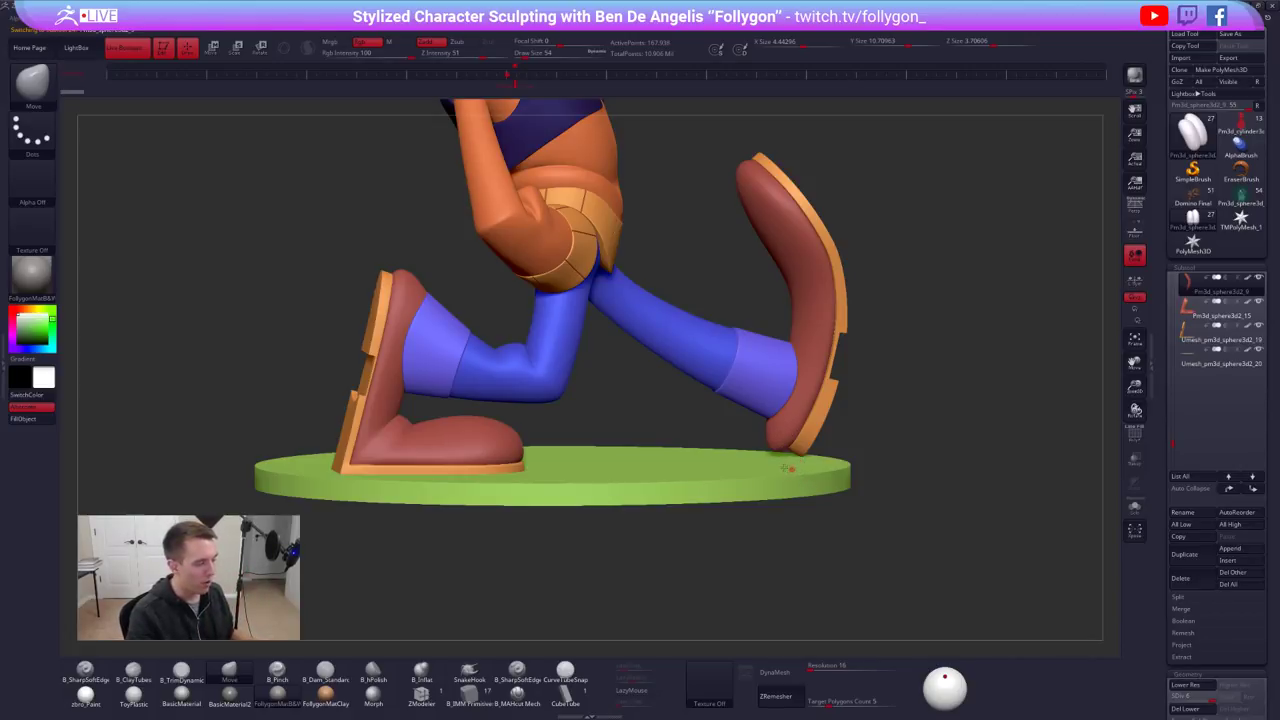
pyautogui.moveTo(789, 468); pyautogui.dragTo(703, 514)
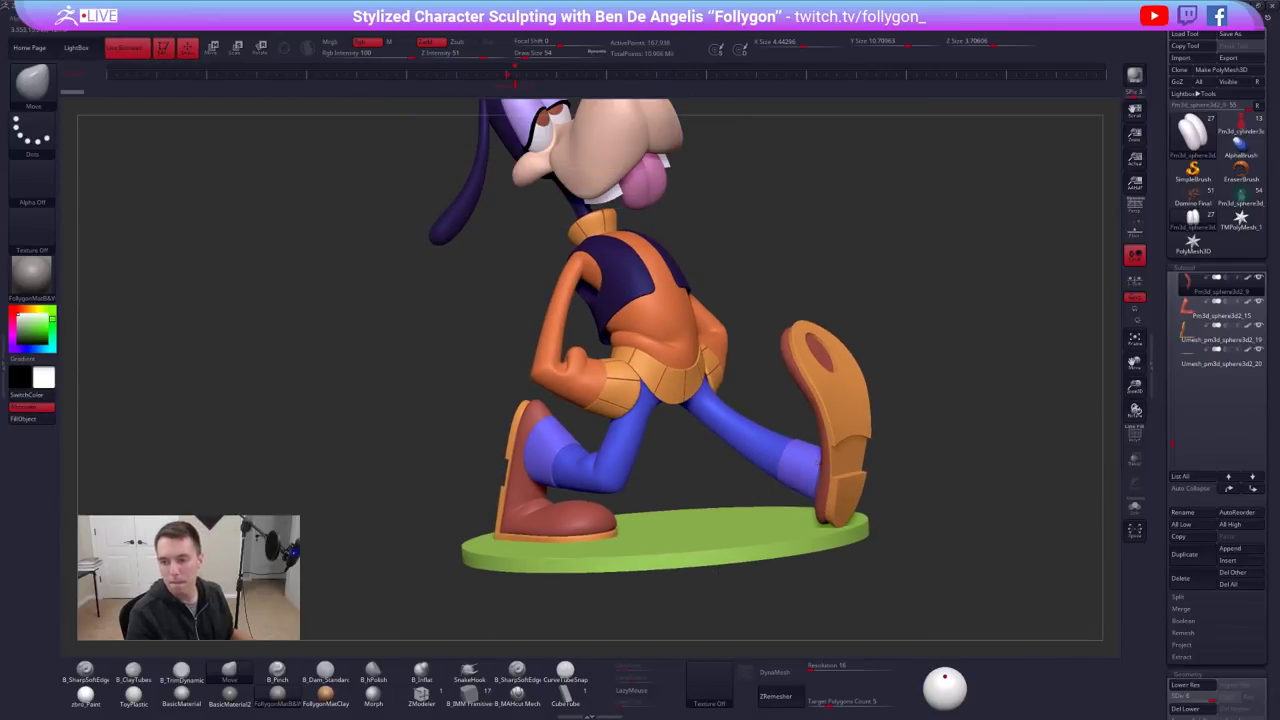
pyautogui.keyDown('ctrl'); pyautogui.moveTo(823, 386); pyautogui.dragTo(812, 378, button='right'); pyautogui.keyUp('ctrl')
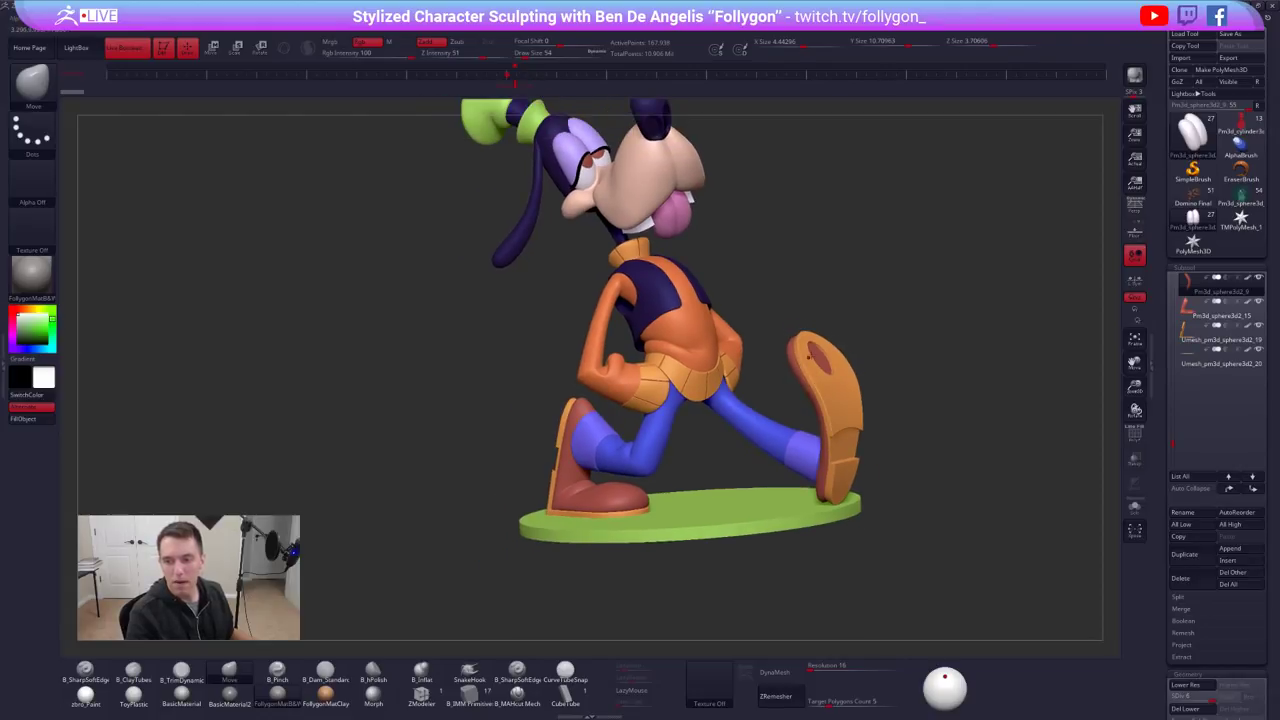
pyautogui.moveTo(791, 254)
pyautogui.keyDown('shift'); pyautogui.mouseDown()
pyautogui.moveTo(769, 283)
pyautogui.moveTo(800, 274)
pyautogui.mouseUp(); pyautogui.keyUp('shift')
pyautogui.moveTo(714, 308); pyautogui.dragTo(717, 304)
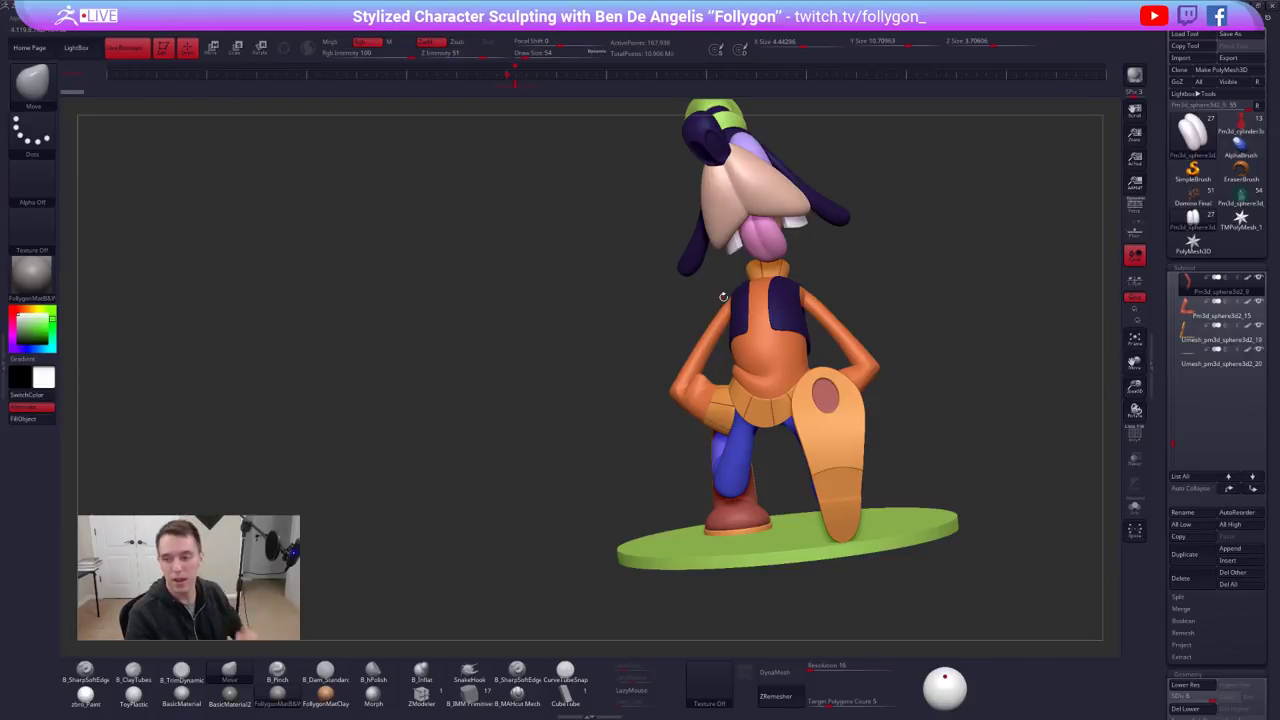
pyautogui.moveTo(725, 296); pyautogui.dragTo(790, 268)
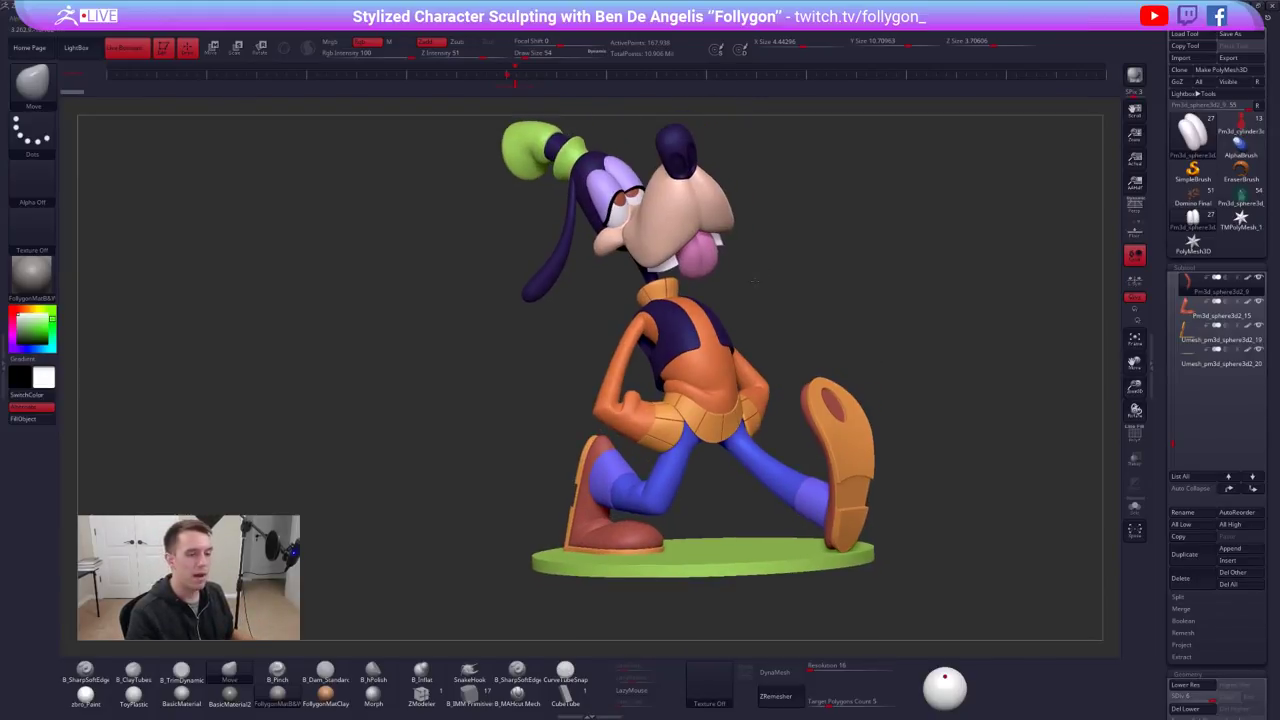
# Switch to the witch model and examine her pose, outfit and staff from several angles
pyautogui.click(1243, 196)
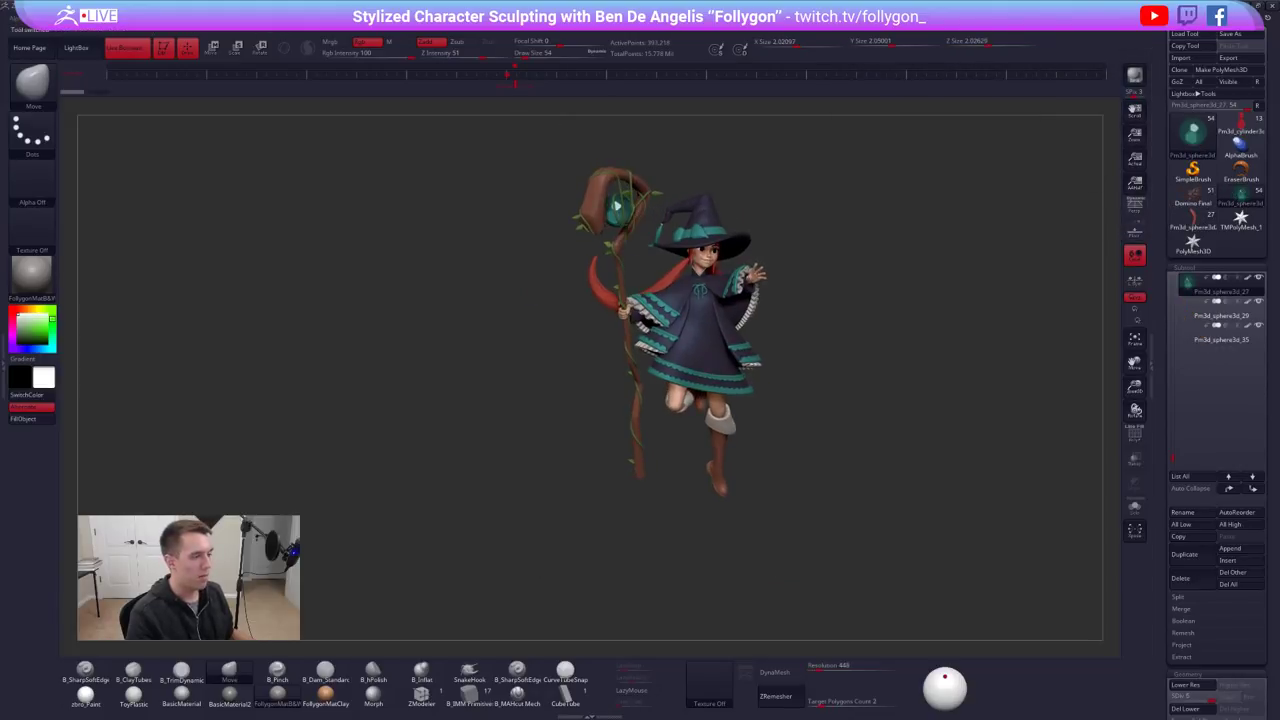
pyautogui.keyDown('alt'); pyautogui.moveTo(789, 231); pyautogui.dragTo(775, 300); pyautogui.keyUp('alt')
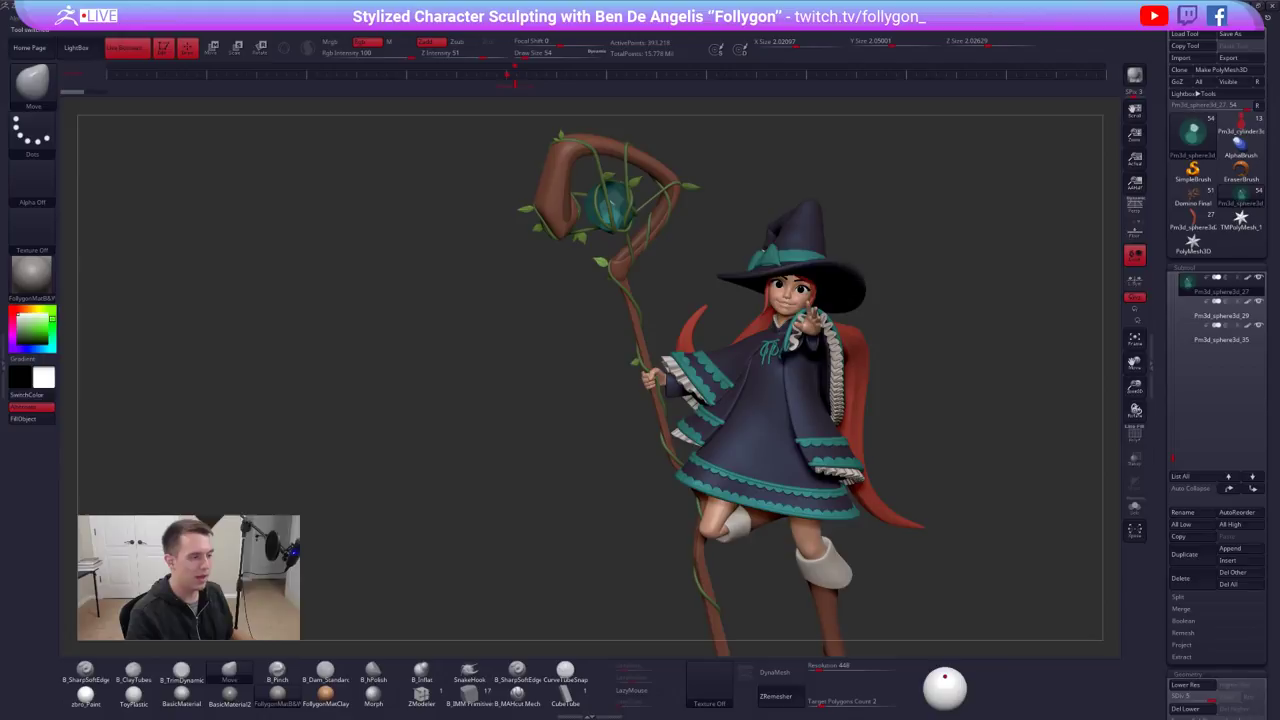
pyautogui.keyDown('alt'); pyautogui.moveTo(970, 306); pyautogui.dragTo(858, 241); pyautogui.keyUp('alt')
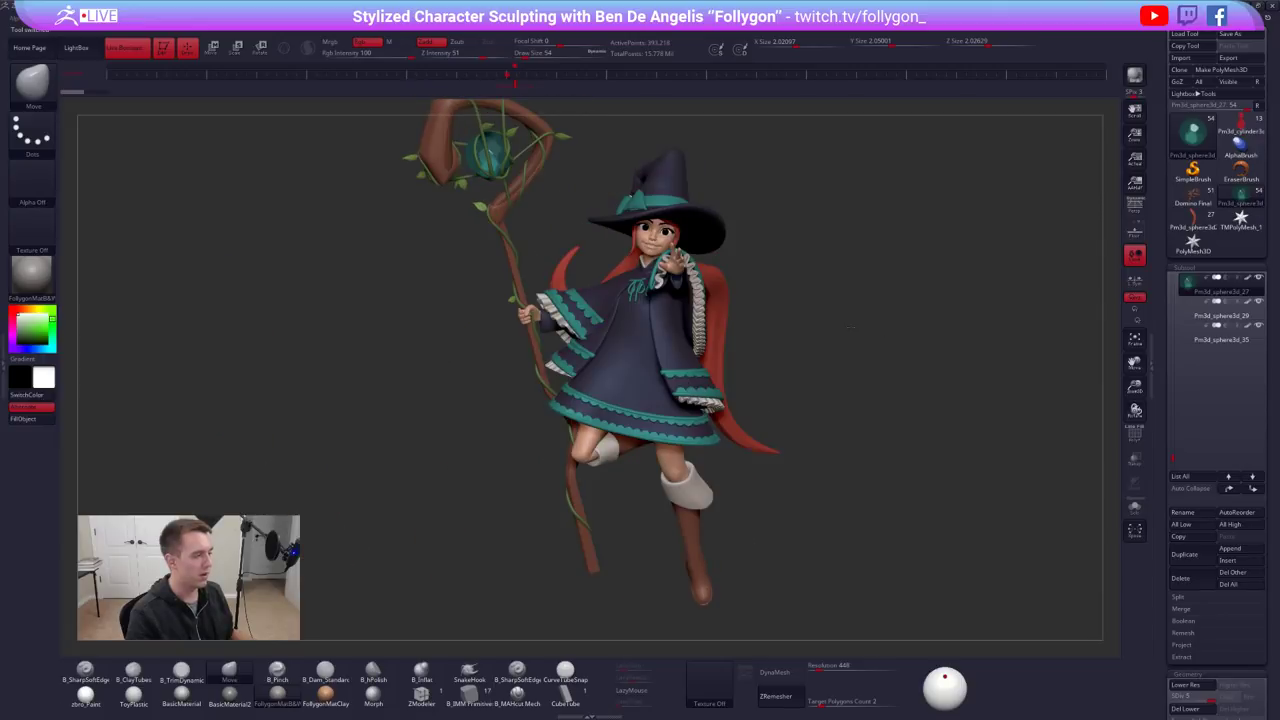
pyautogui.keyDown('alt'); pyautogui.moveTo(815, 318); pyautogui.dragTo(858, 343); pyautogui.keyUp('alt')
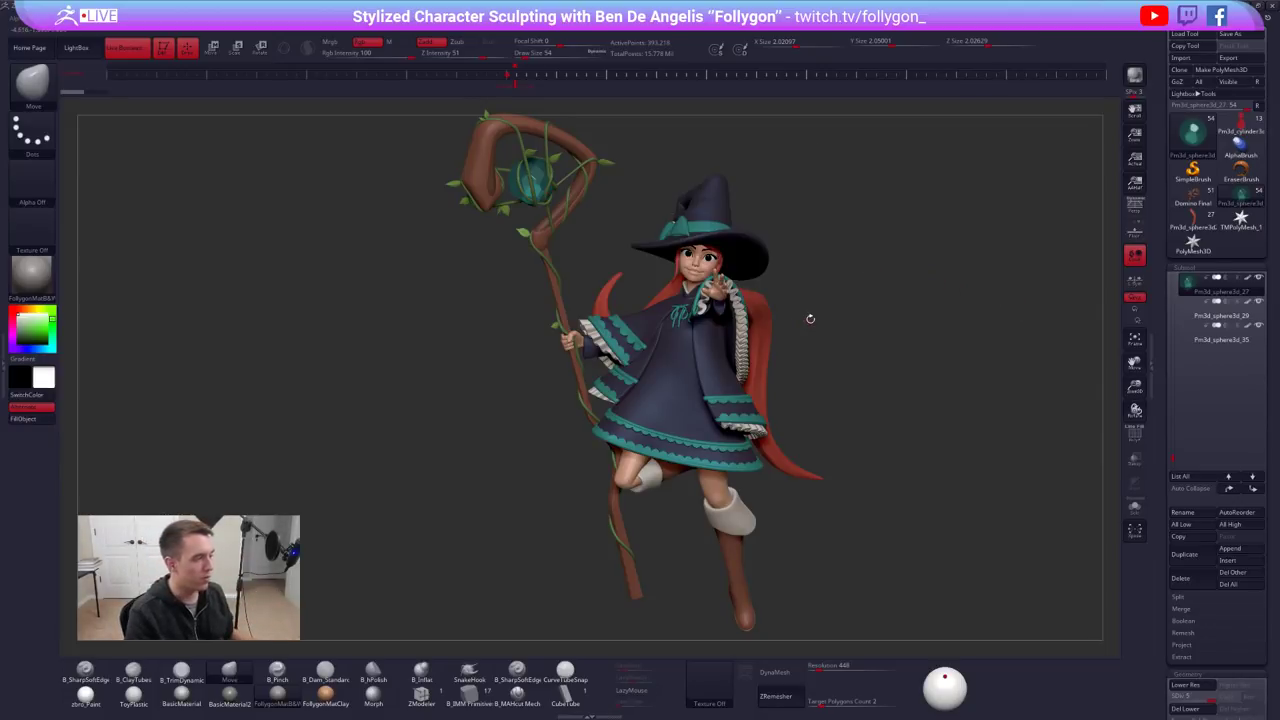
pyautogui.moveTo(820, 317); pyautogui.dragTo(790, 318)
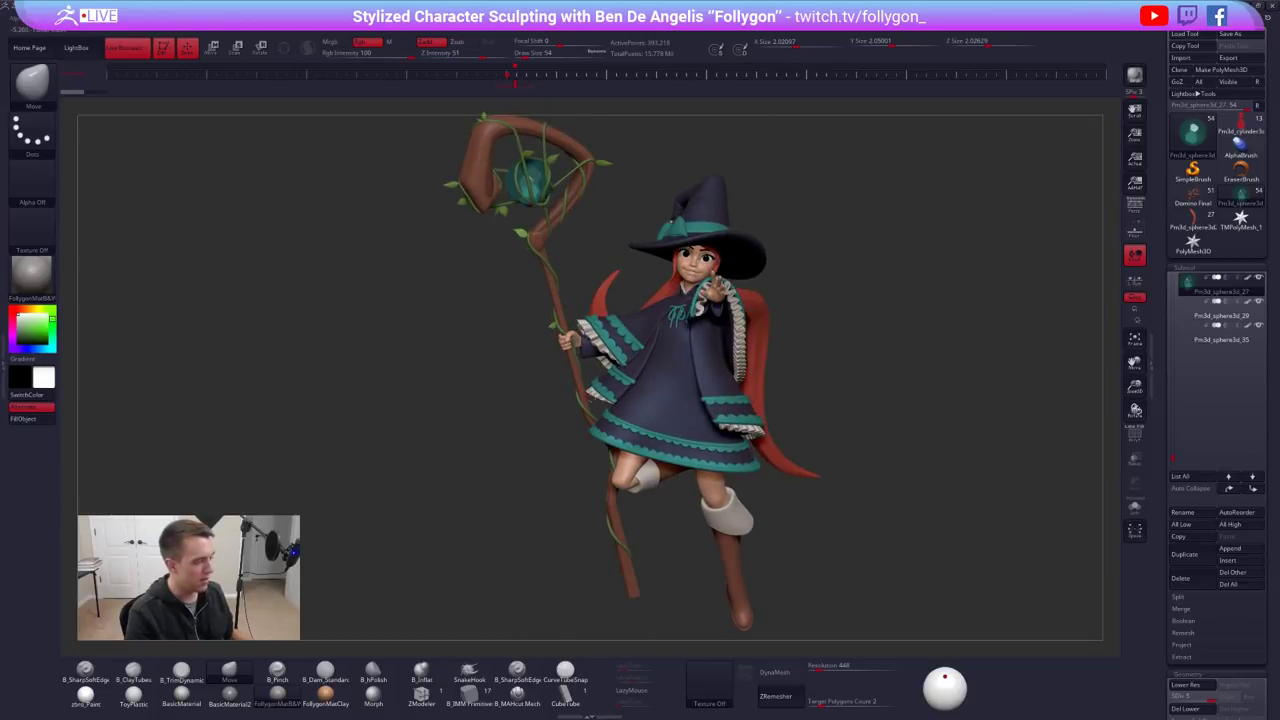
pyautogui.moveTo(518, 275); pyautogui.dragTo(570, 278)
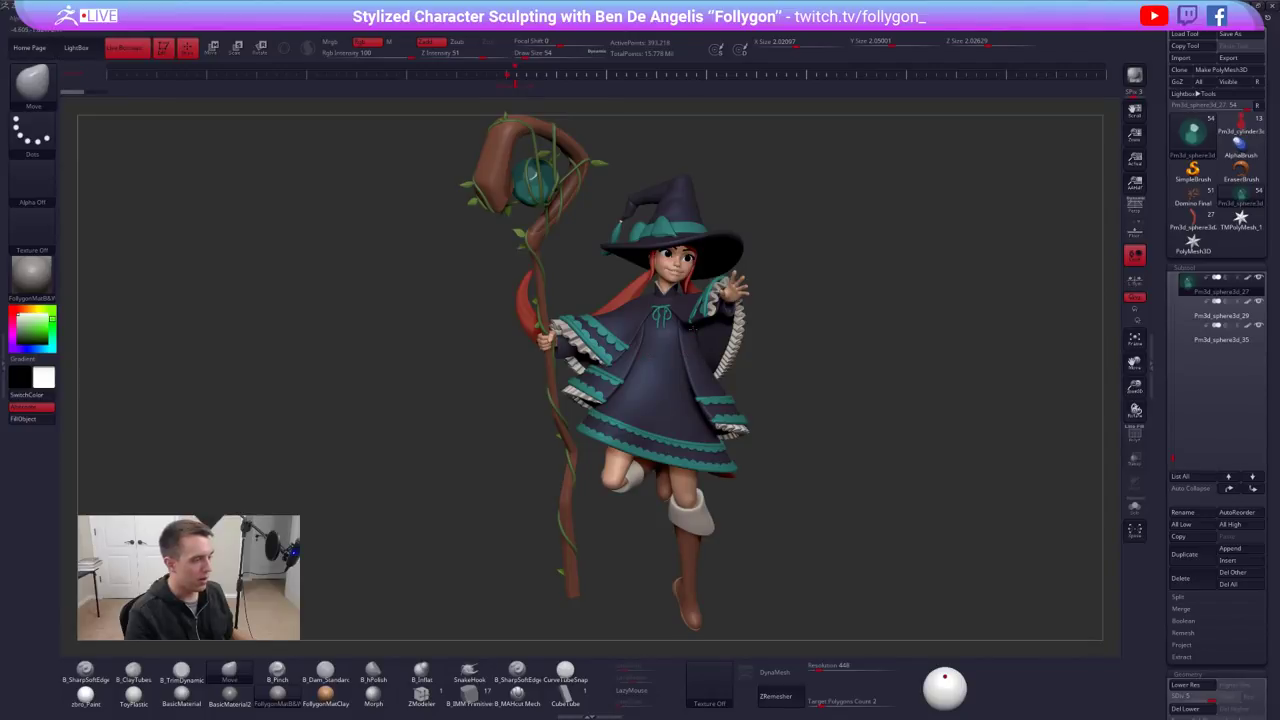
pyautogui.keyDown('ctrl'); pyautogui.moveTo(694, 328); pyautogui.dragTo(693, 329, button='right'); pyautogui.keyUp('ctrl')
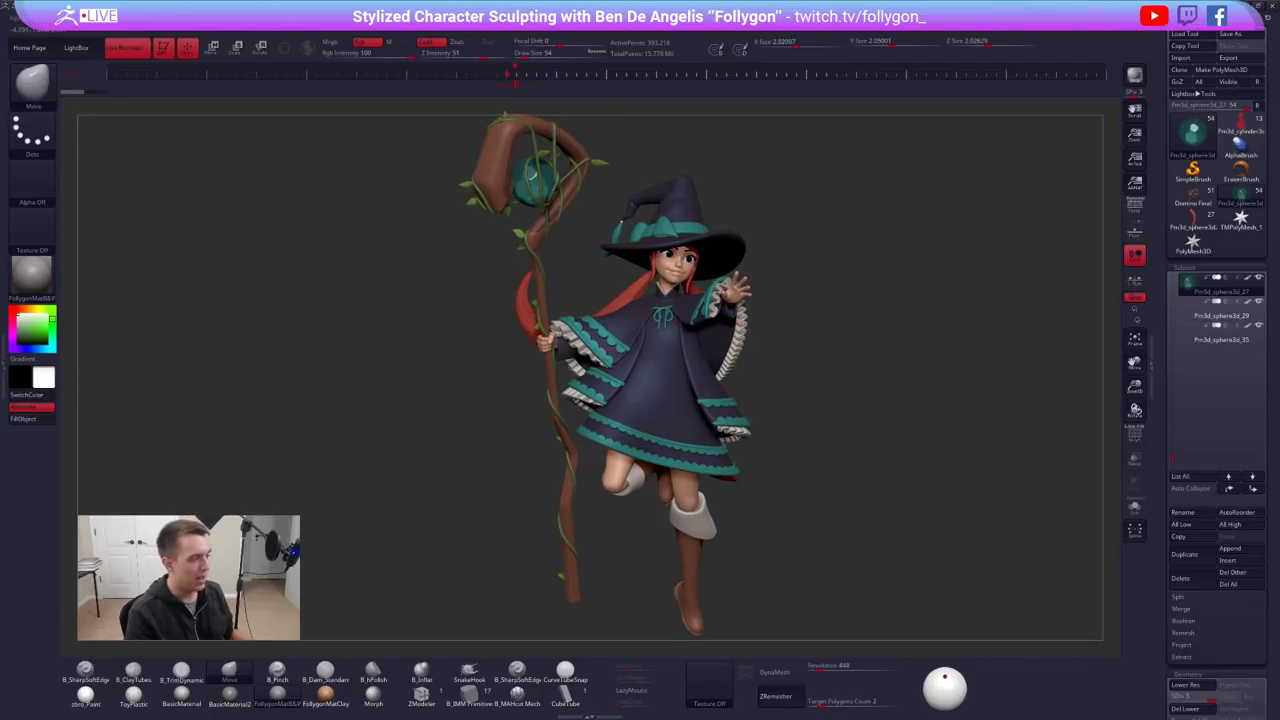
pyautogui.moveTo(560, 357); pyautogui.dragTo(515, 343, button='right')
pyautogui.moveTo(598, 308); pyautogui.dragTo(698, 366, button='right')
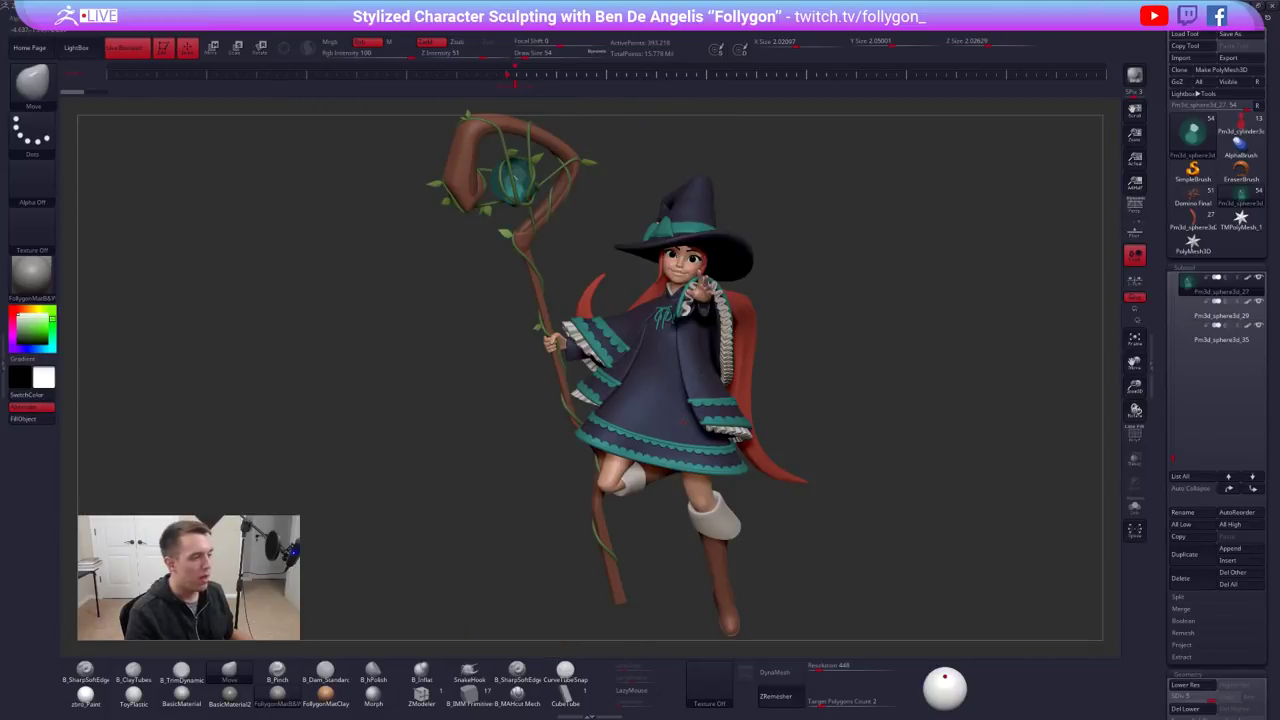
pyautogui.moveTo(697, 367); pyautogui.dragTo(558, 415)
pyautogui.moveTo(556, 414); pyautogui.dragTo(673, 203)
pyautogui.keyDown('alt'); pyautogui.moveTo(775, 287); pyautogui.dragTo(766, 259); pyautogui.keyUp('alt')
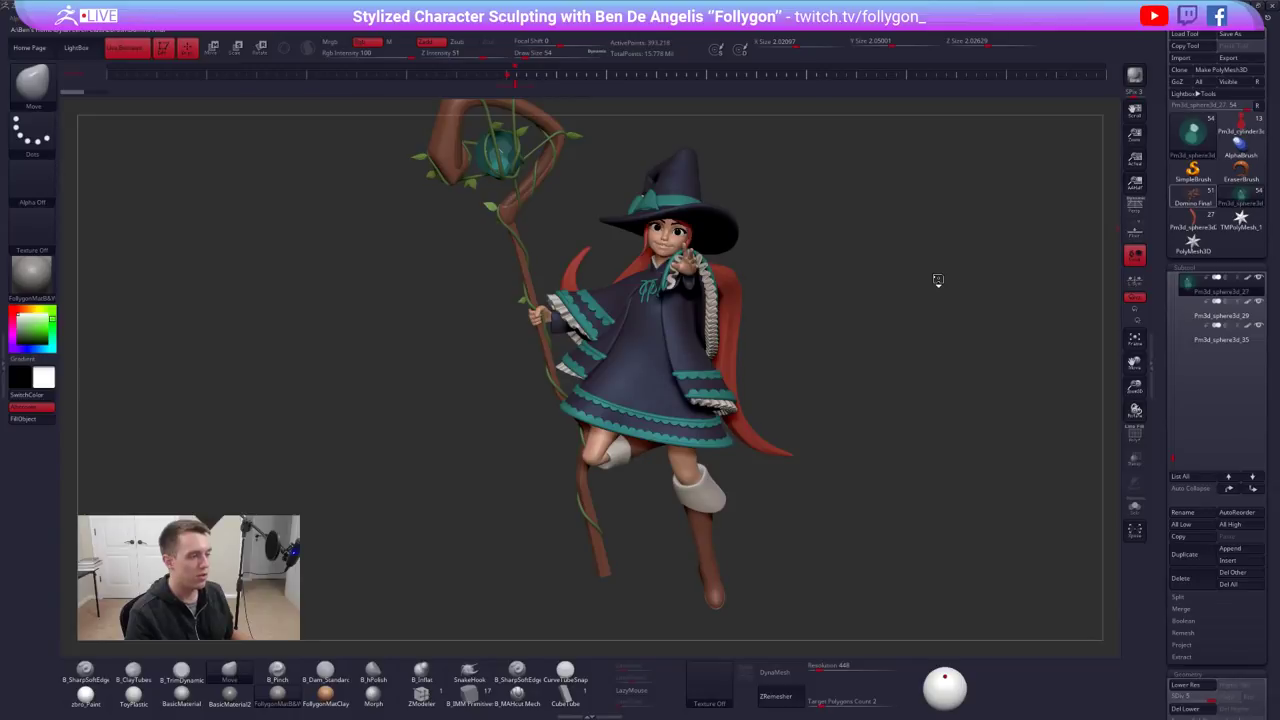
pyautogui.keyDown('alt'); pyautogui.moveTo(757, 265); pyautogui.dragTo(784, 285); pyautogui.keyUp('alt')
# Delete all subtools of the Domino Final model and return to the witch model
pyautogui.click(1221, 574)
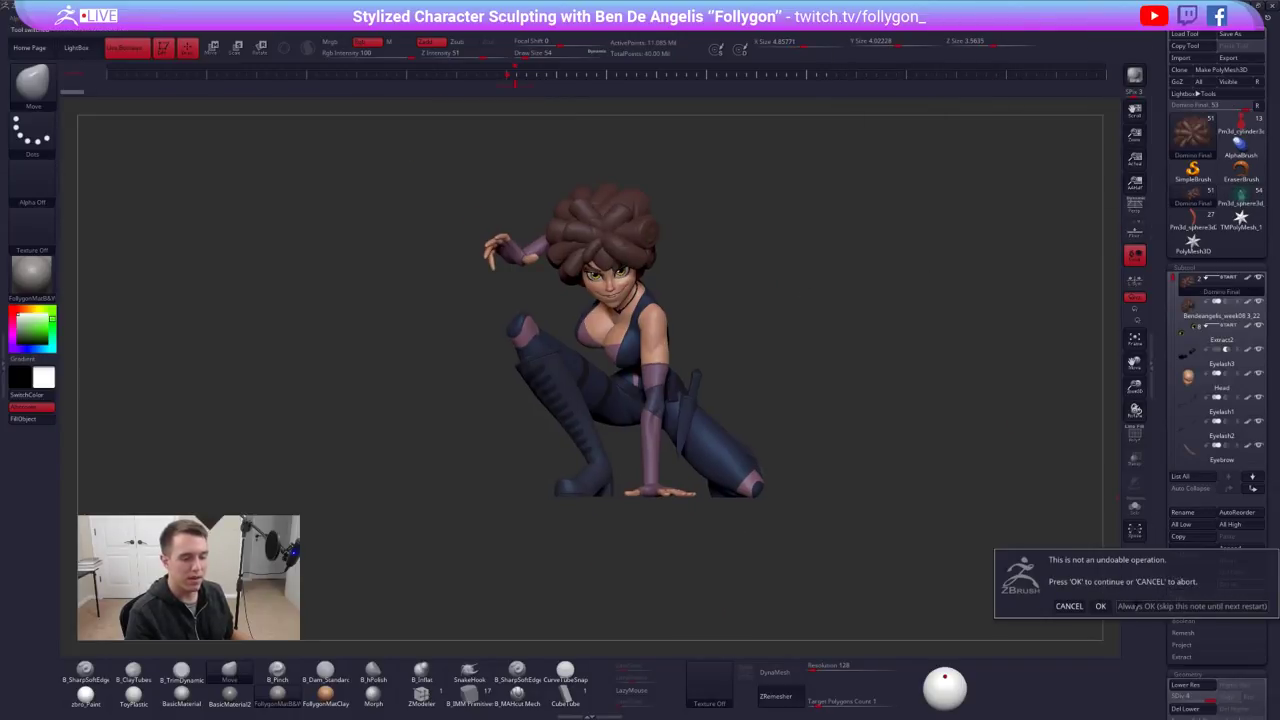
pyautogui.click(1099, 607)
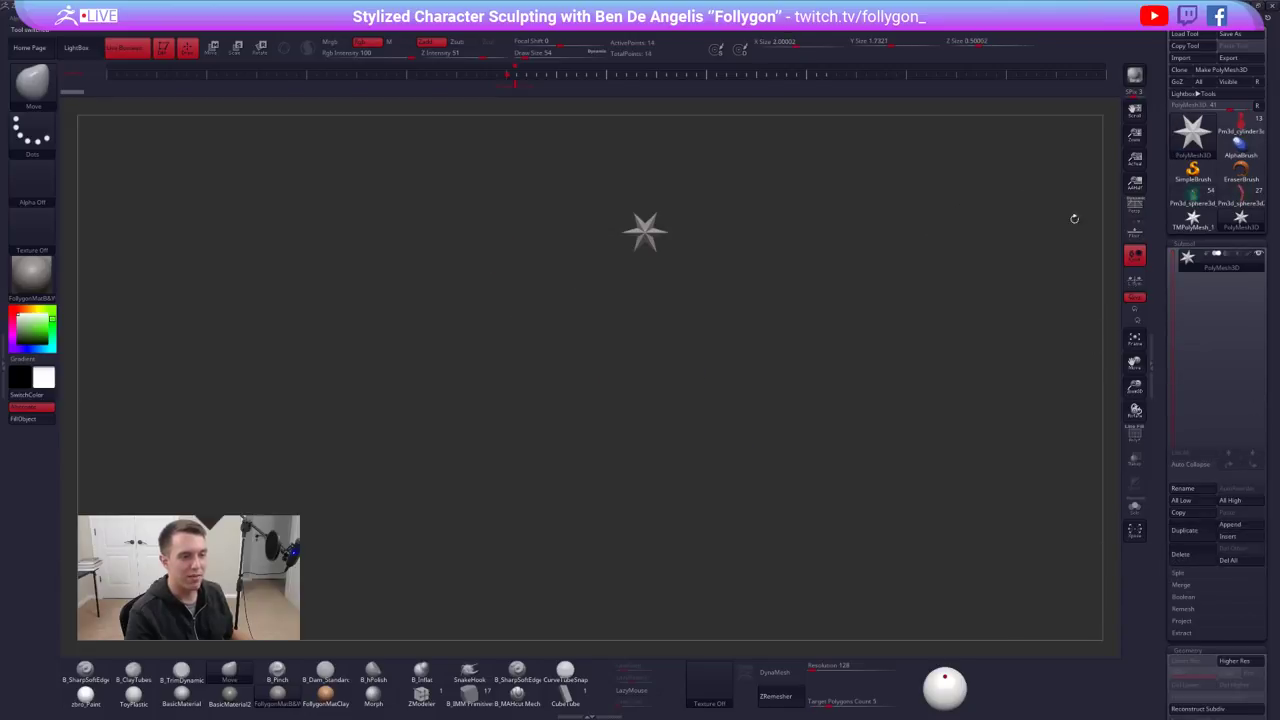
pyautogui.click(1206, 200)
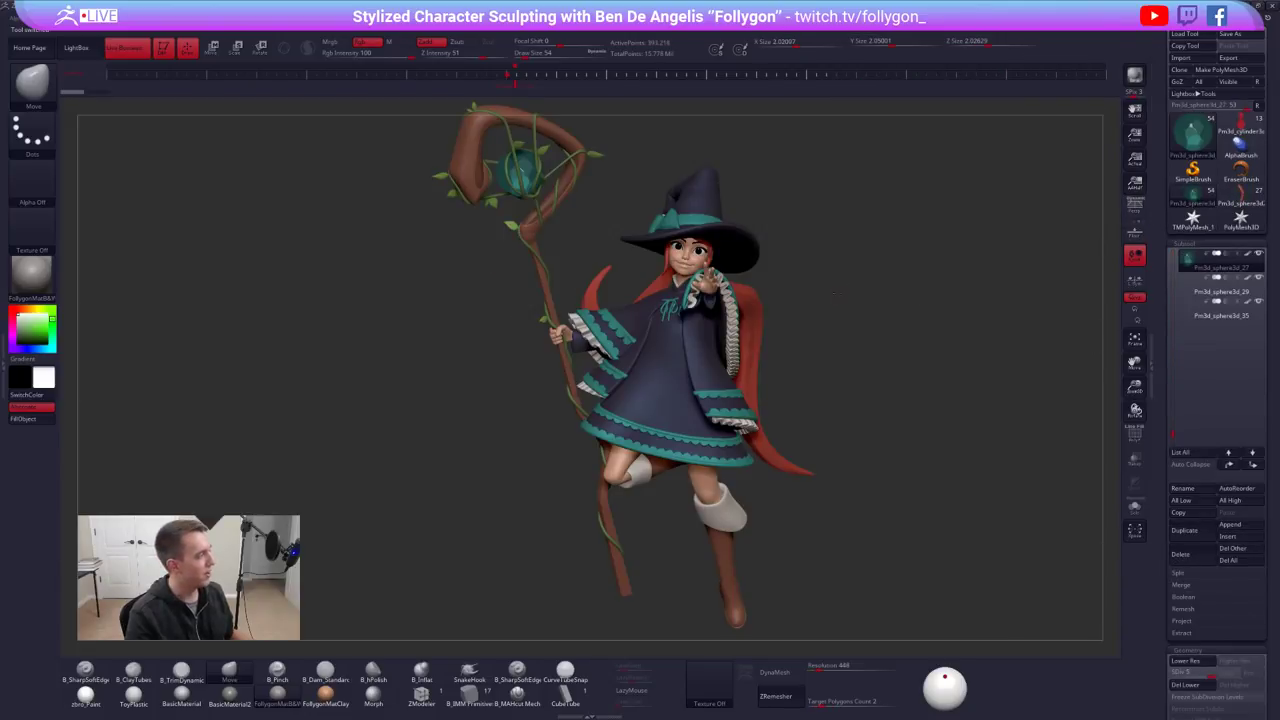
pyautogui.moveTo(781, 306); pyautogui.dragTo(830, 325)
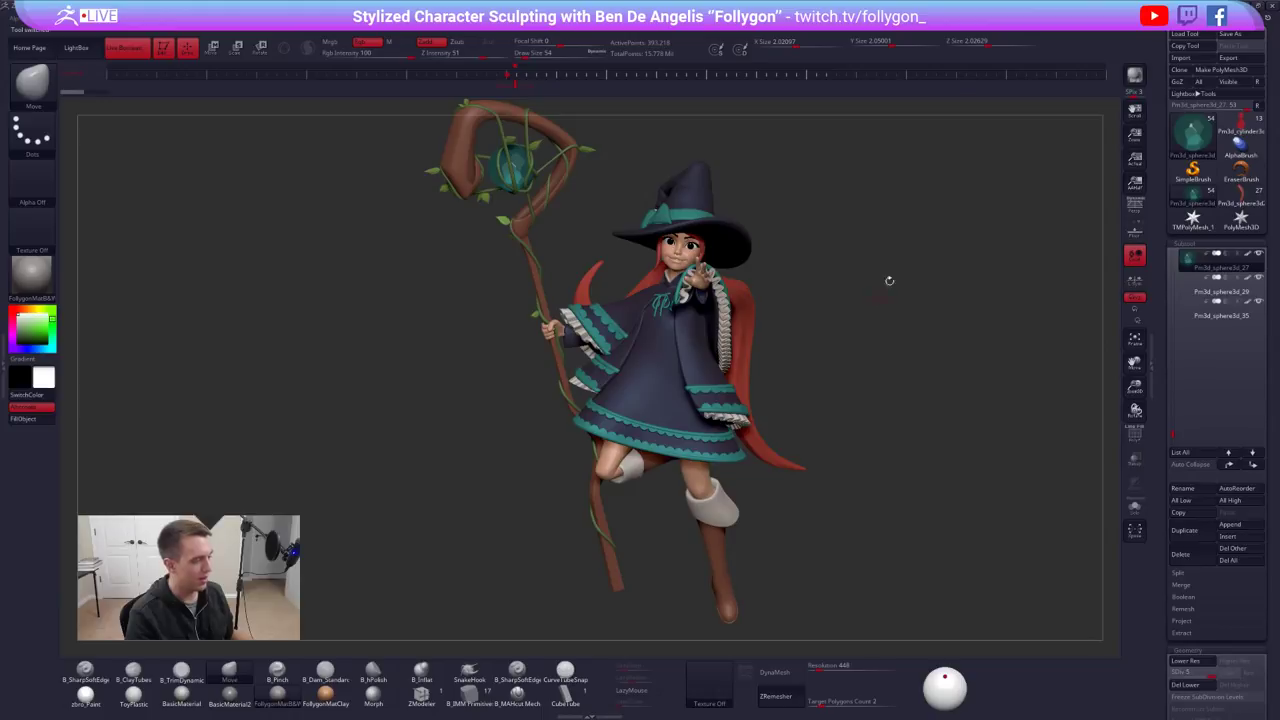
pyautogui.moveTo(818, 292); pyautogui.dragTo(882, 297)
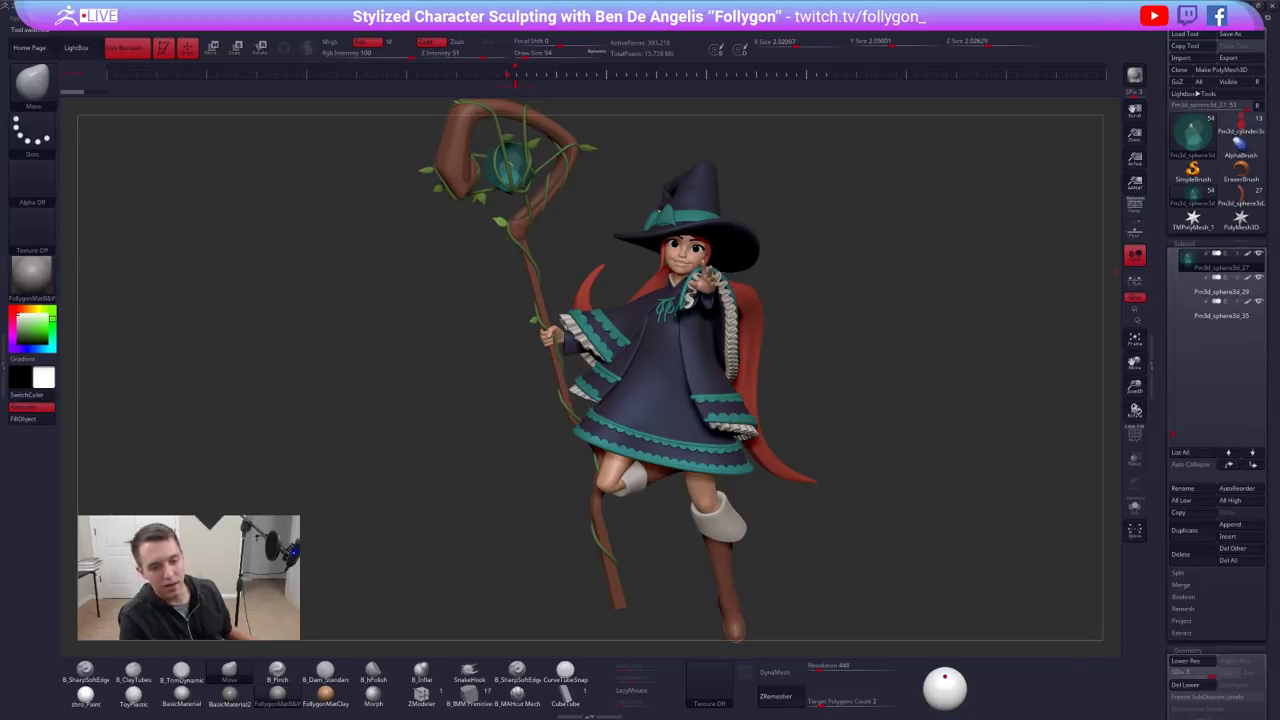
# Switch to the web browser and look through the store page of ZBrush models, brushes and mentorship products
pyautogui.hotkey('alt', 'Tab')
pyautogui.click(760, 10)
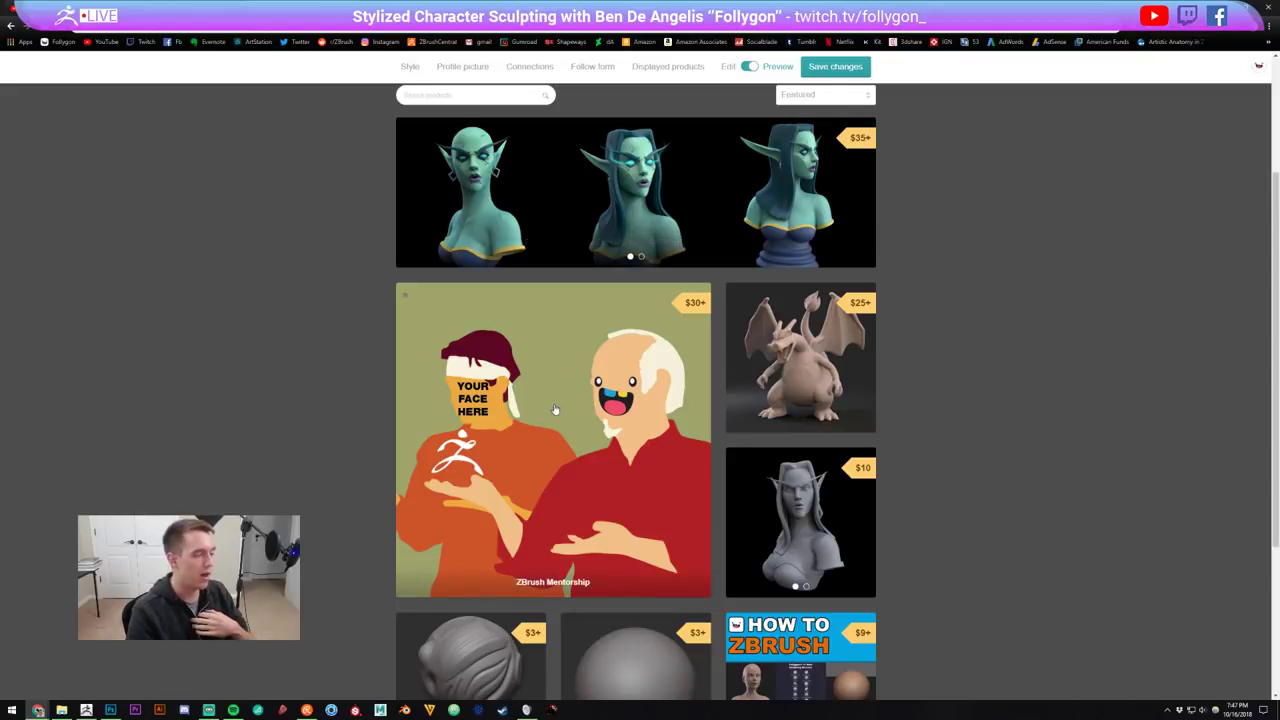
pyautogui.scroll(-3, 277, 512)
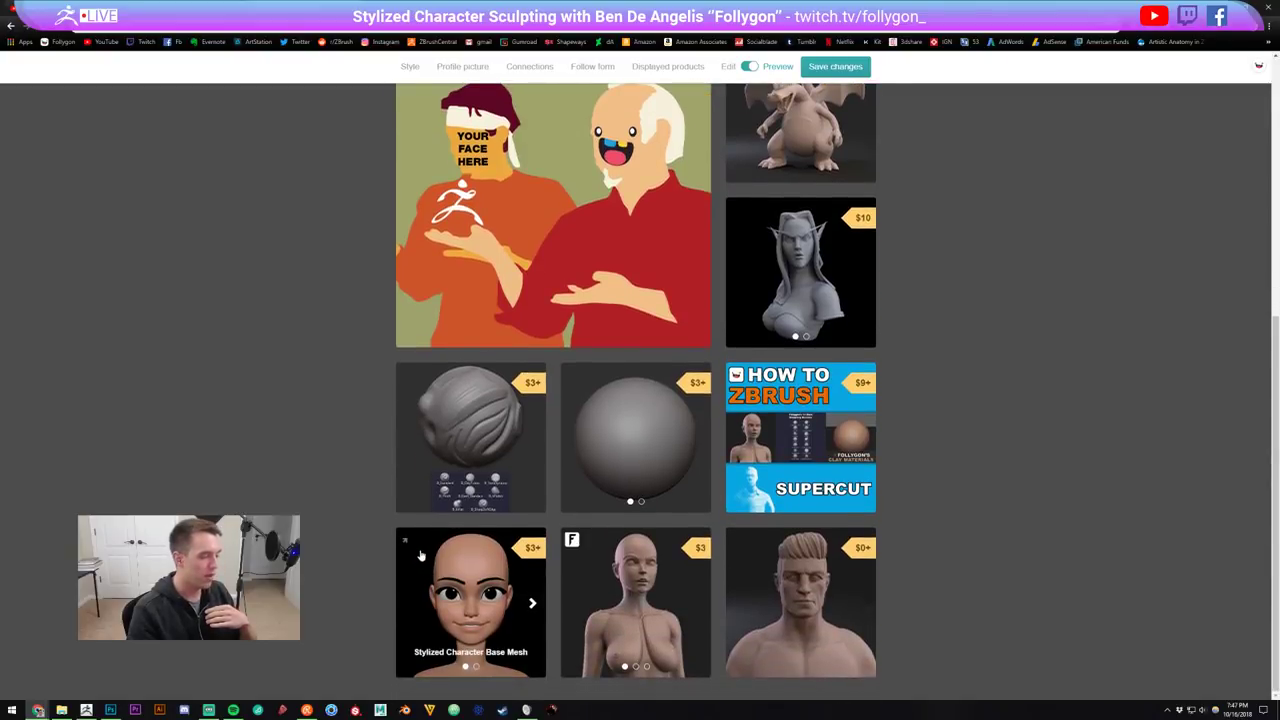
# Open the Stylized Character Base Mesh product page and bring up its second preview image of the full-body views
pyautogui.hotkey('ctrl', 't')
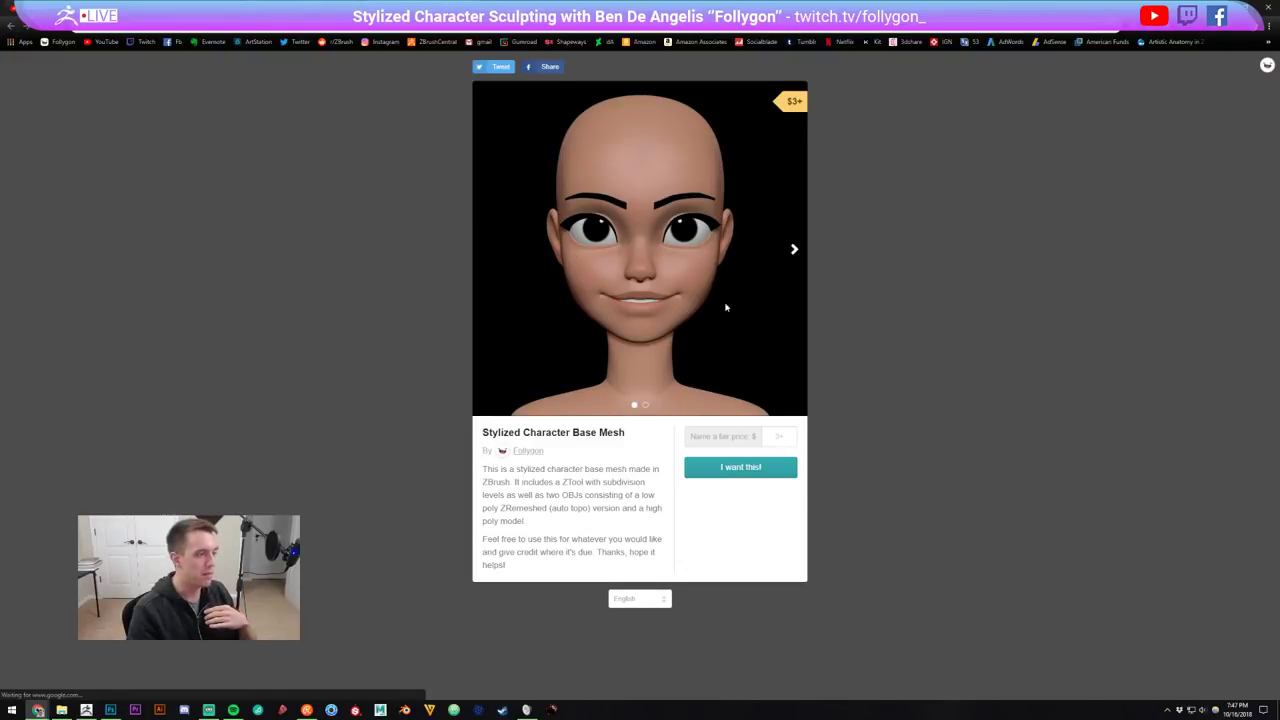
pyautogui.click(794, 316)
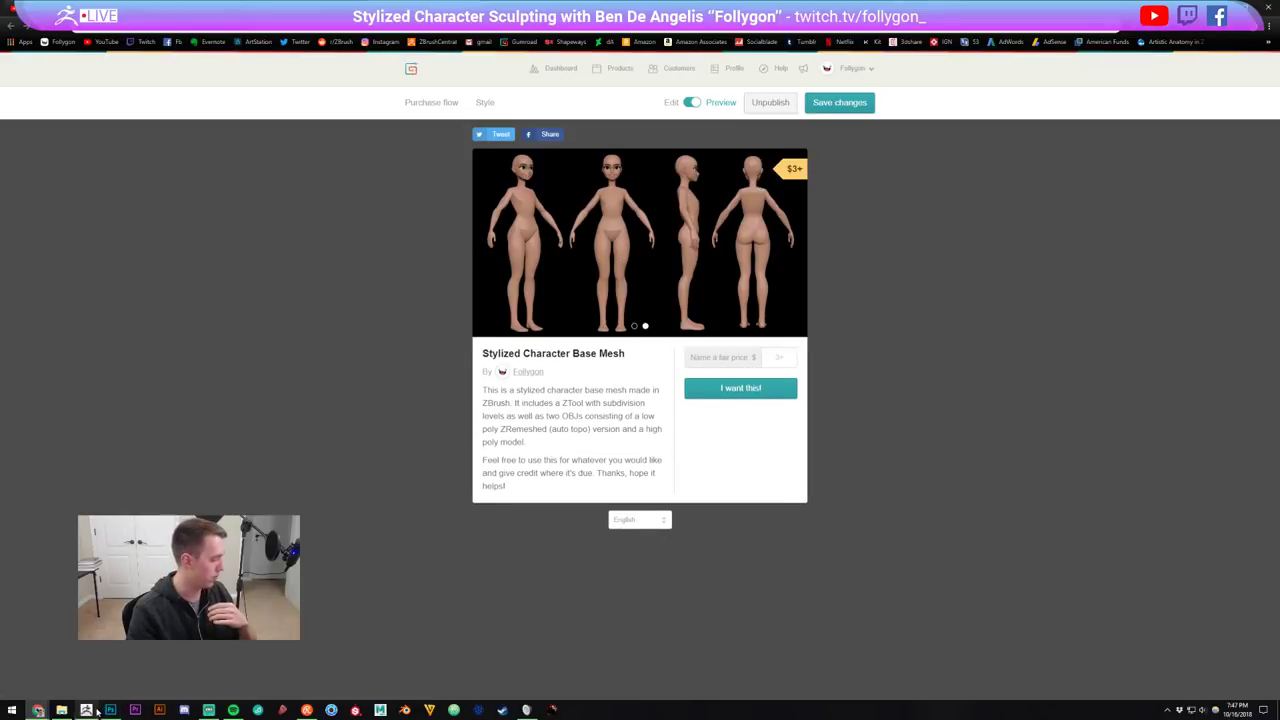
# Switch to ZBrush, hide the witch's hat folder and select her head to examine the face and hair up close from several angles
pyautogui.click(86, 710)
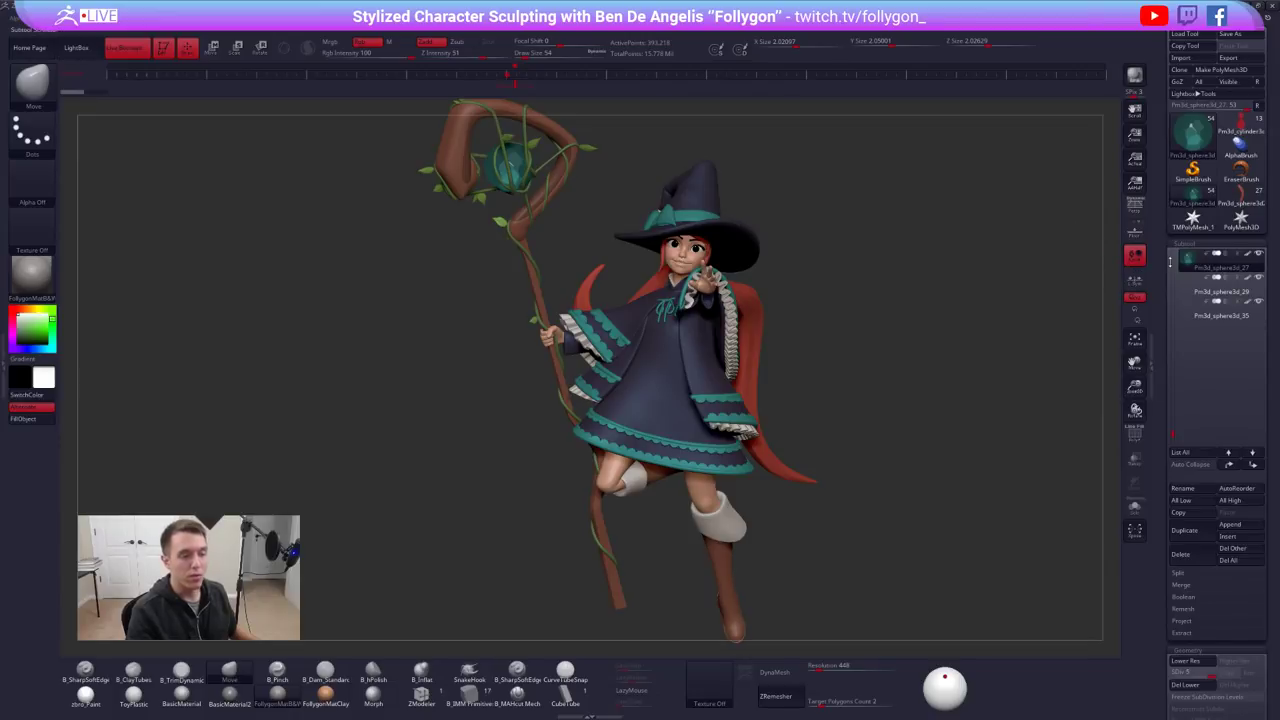
pyautogui.moveTo(1172, 263); pyautogui.dragTo(1176, 247)
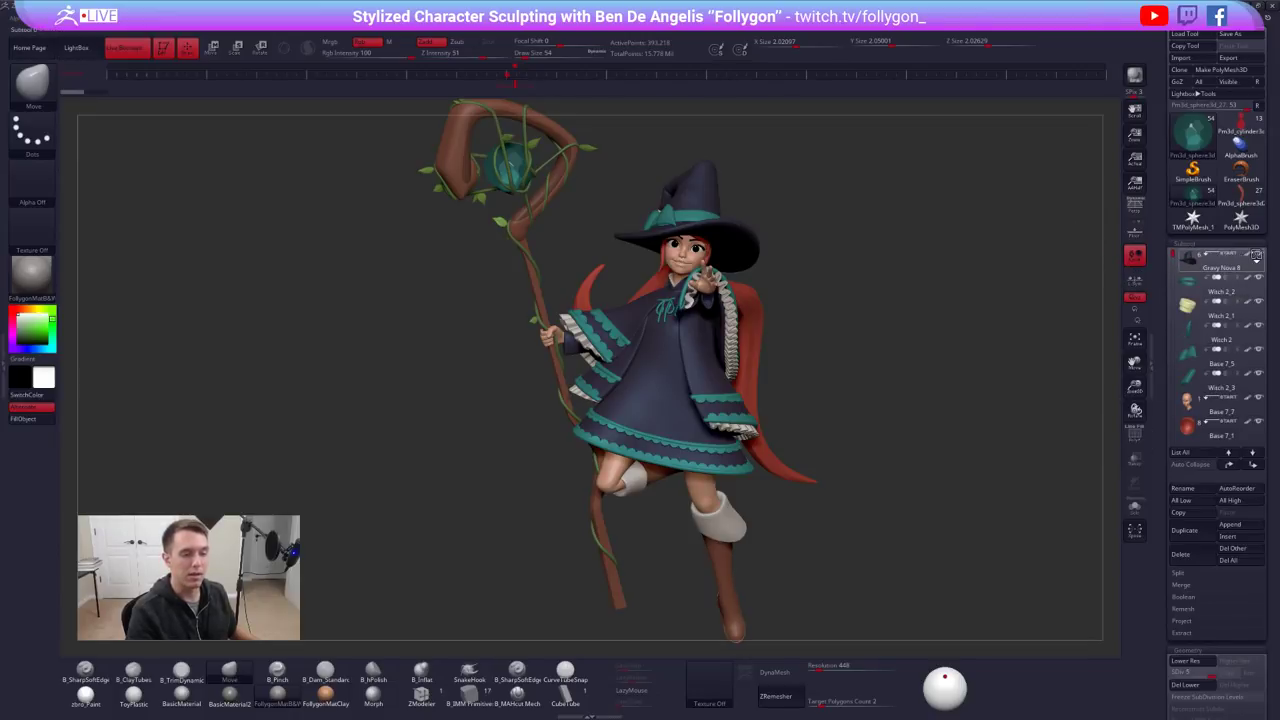
pyautogui.click(1259, 254)
pyautogui.keyDown('ctrl'); pyautogui.moveTo(850, 205); pyautogui.dragTo(724, 302, button='right'); pyautogui.keyUp('ctrl')
pyautogui.keyDown('alt'); pyautogui.click(682, 280); pyautogui.keyUp('alt')
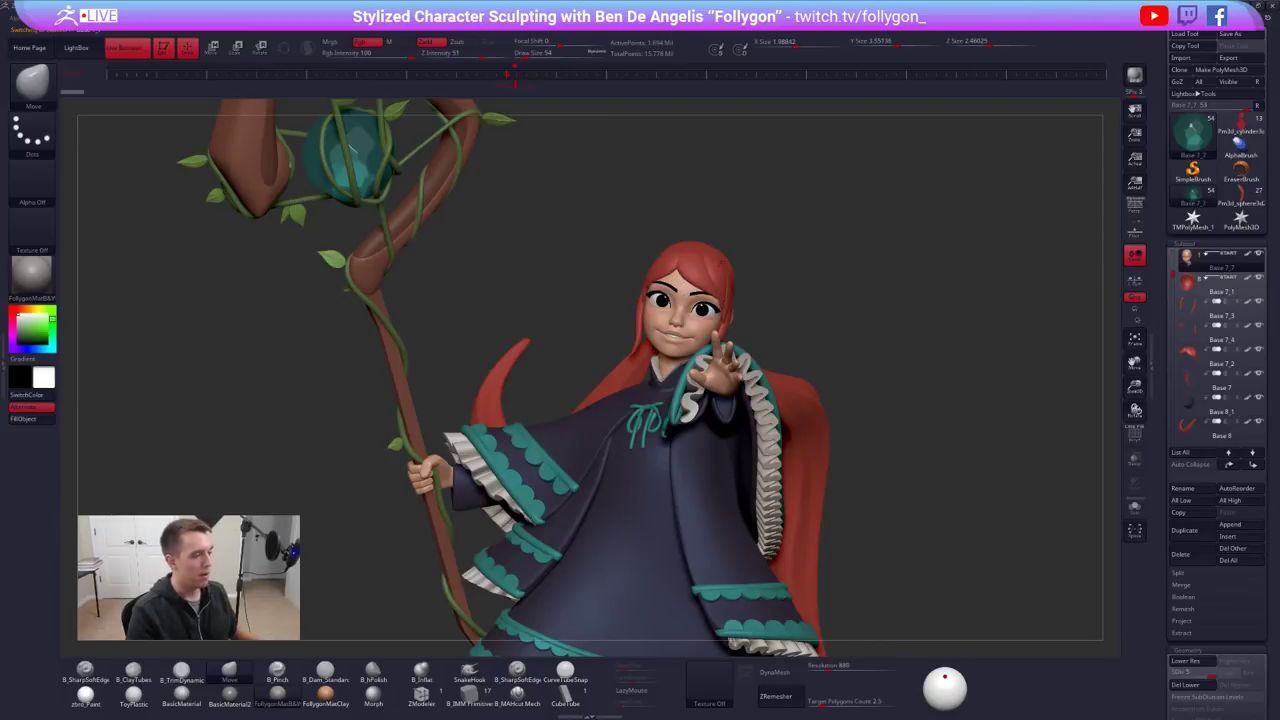
pyautogui.scroll(3, 760, 260)
pyautogui.moveTo(768, 306); pyautogui.dragTo(722, 309, button='right')
pyautogui.moveTo(776, 305); pyautogui.dragTo(780, 305)
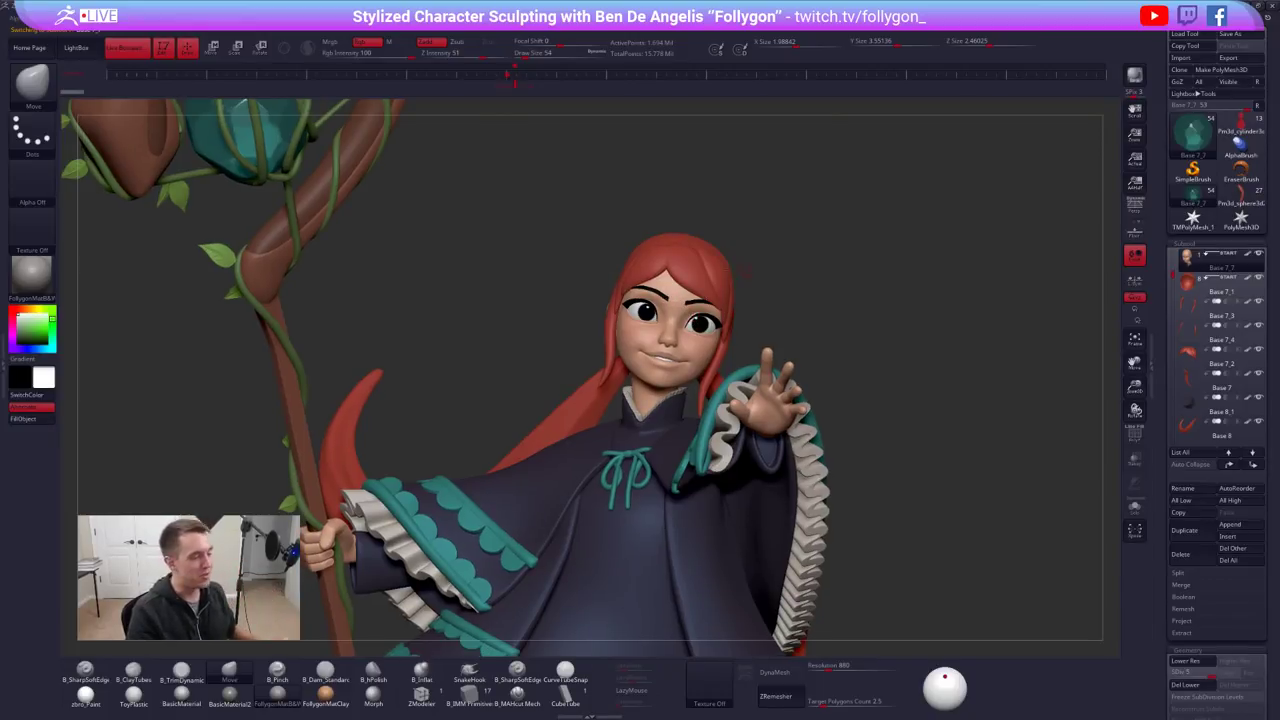
pyautogui.moveTo(673, 333); pyautogui.dragTo(635, 345, button='right')
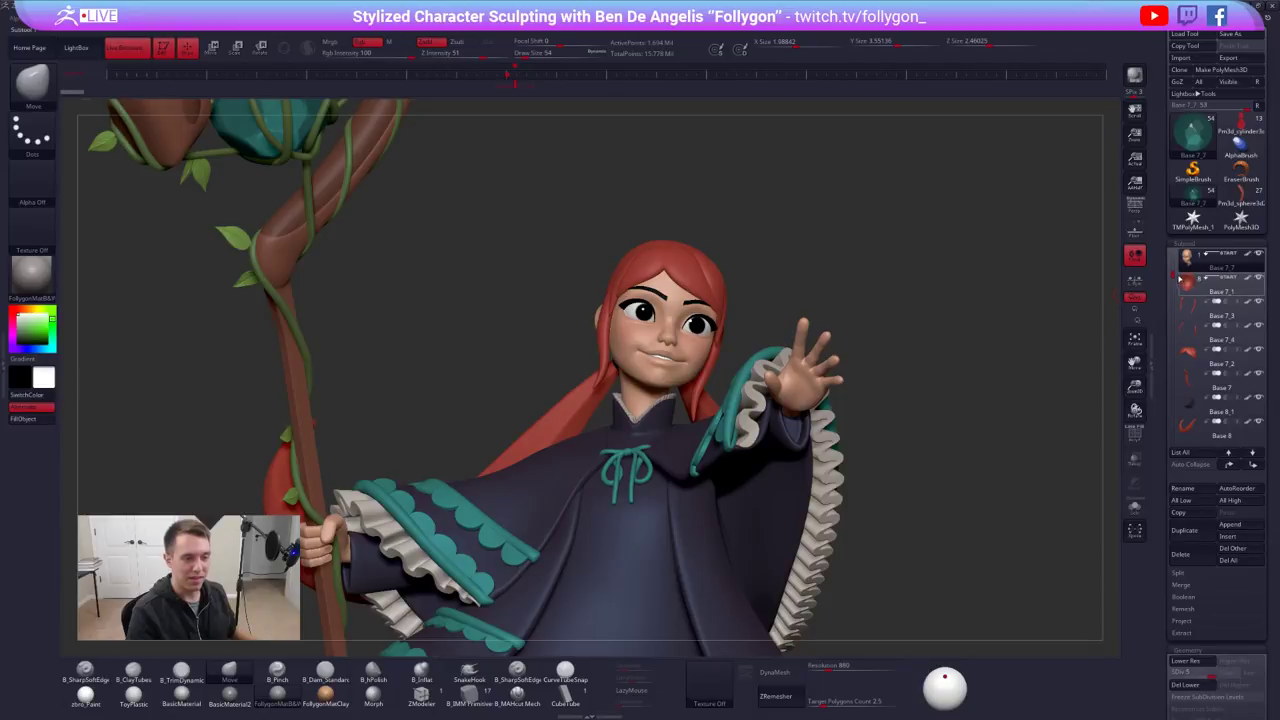
# Show the witch's hat folder again and turn on perspective for the full-figure view
pyautogui.moveTo(1175, 278); pyautogui.dragTo(1176, 257)
pyautogui.scroll(1, 1215, 280)
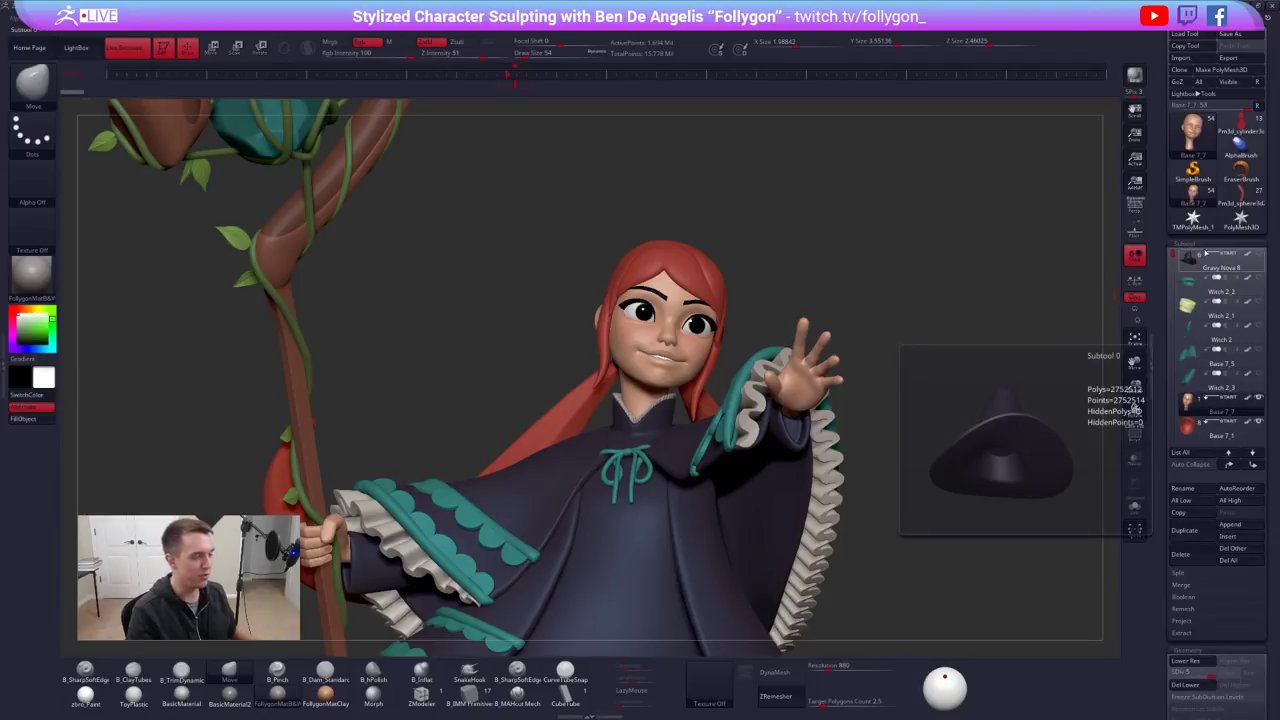
pyautogui.click(1259, 254)
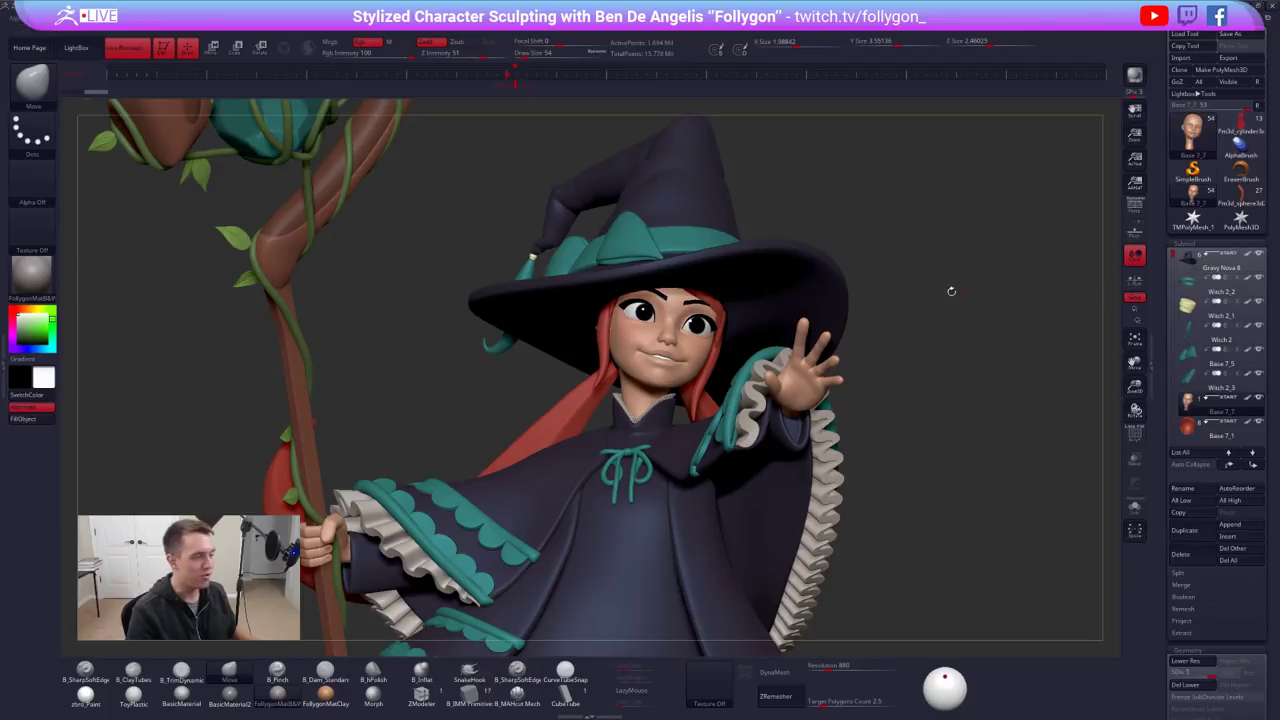
pyautogui.keyDown('alt'); pyautogui.moveTo(942, 290); pyautogui.dragTo(901, 304); pyautogui.keyUp('alt')
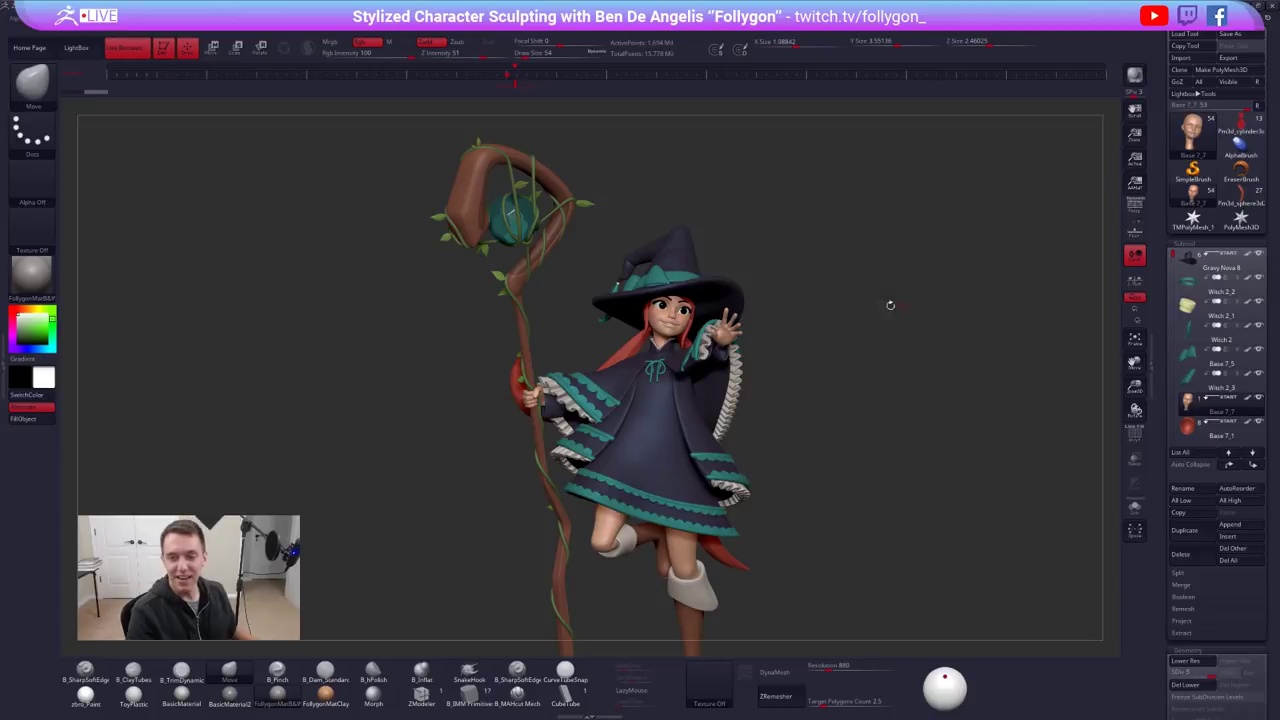
pyautogui.moveTo(840, 334); pyautogui.dragTo(826, 291)
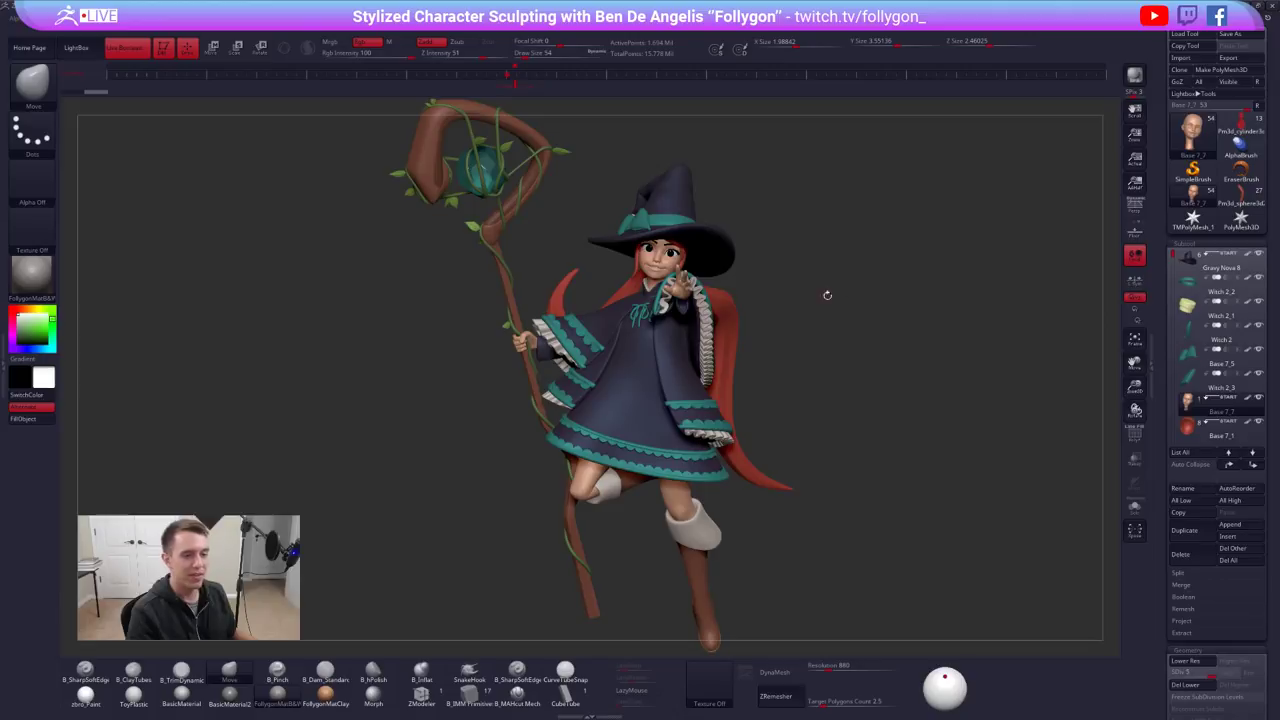
pyautogui.click(1133, 207)
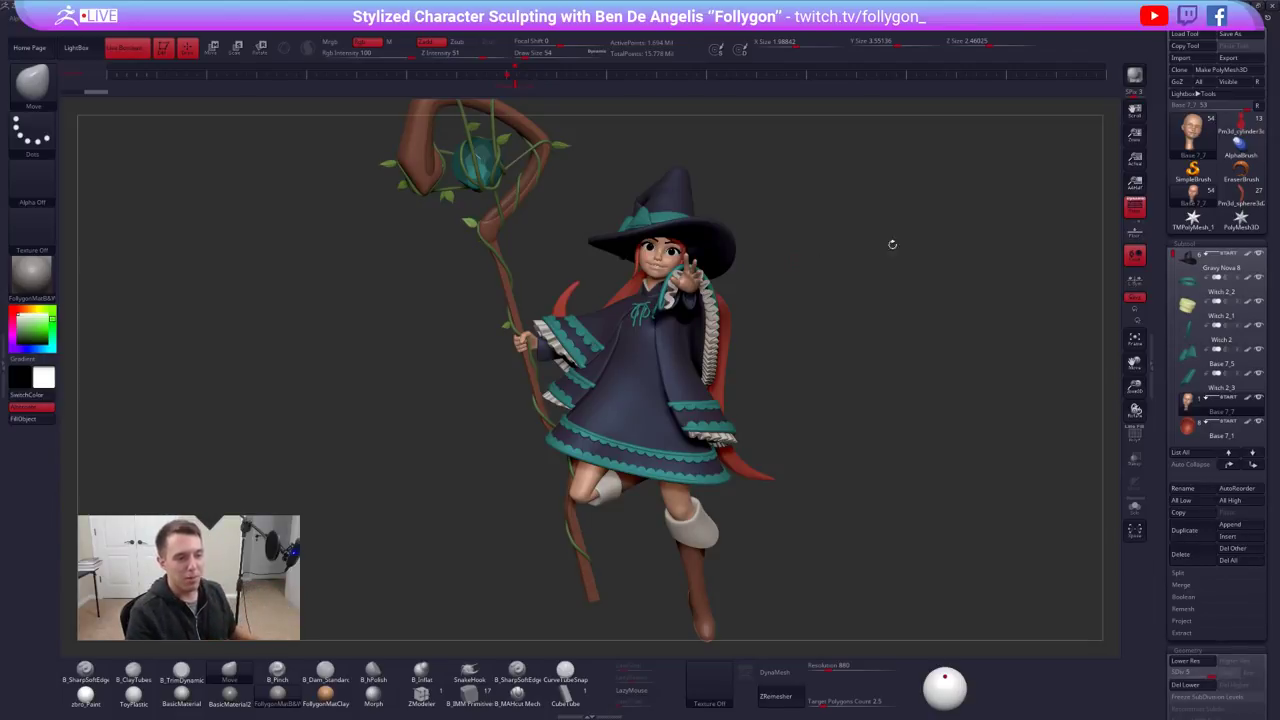
# Load the SpongeBob cupcake model, apply the zbro_Paint material and frame the model from the front
pyautogui.click(1241, 124)
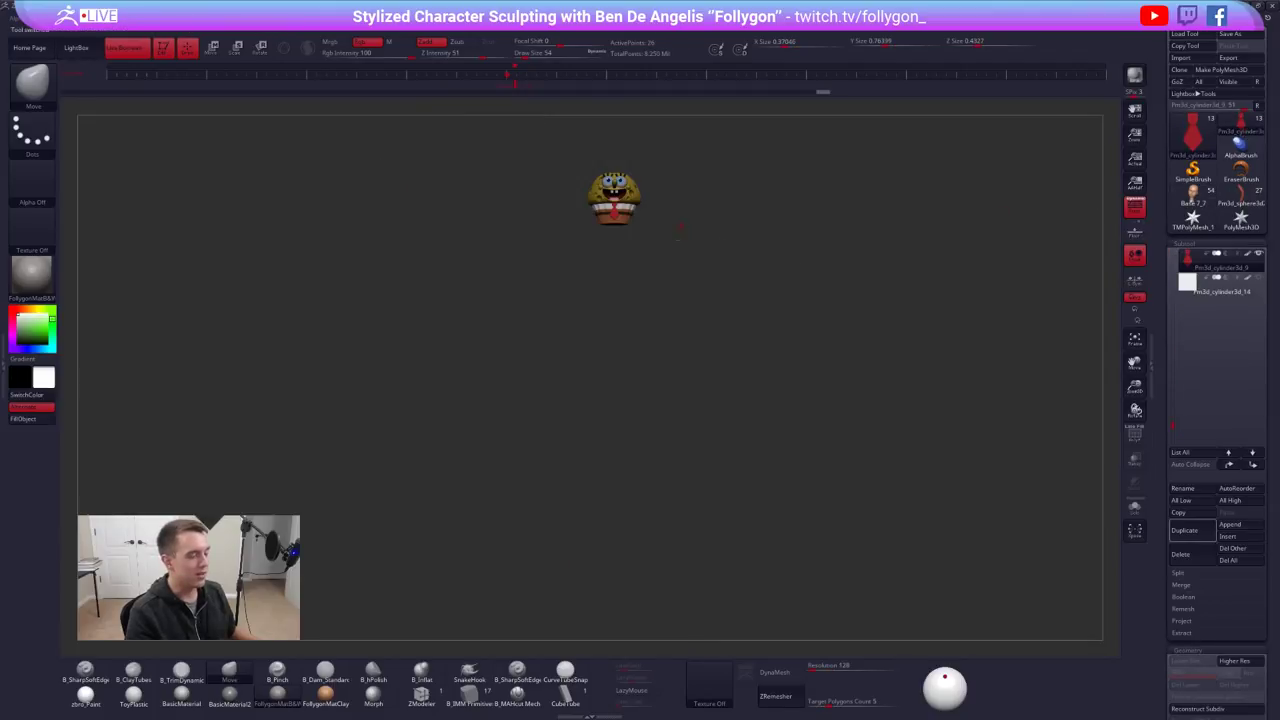
pyautogui.click(85, 695)
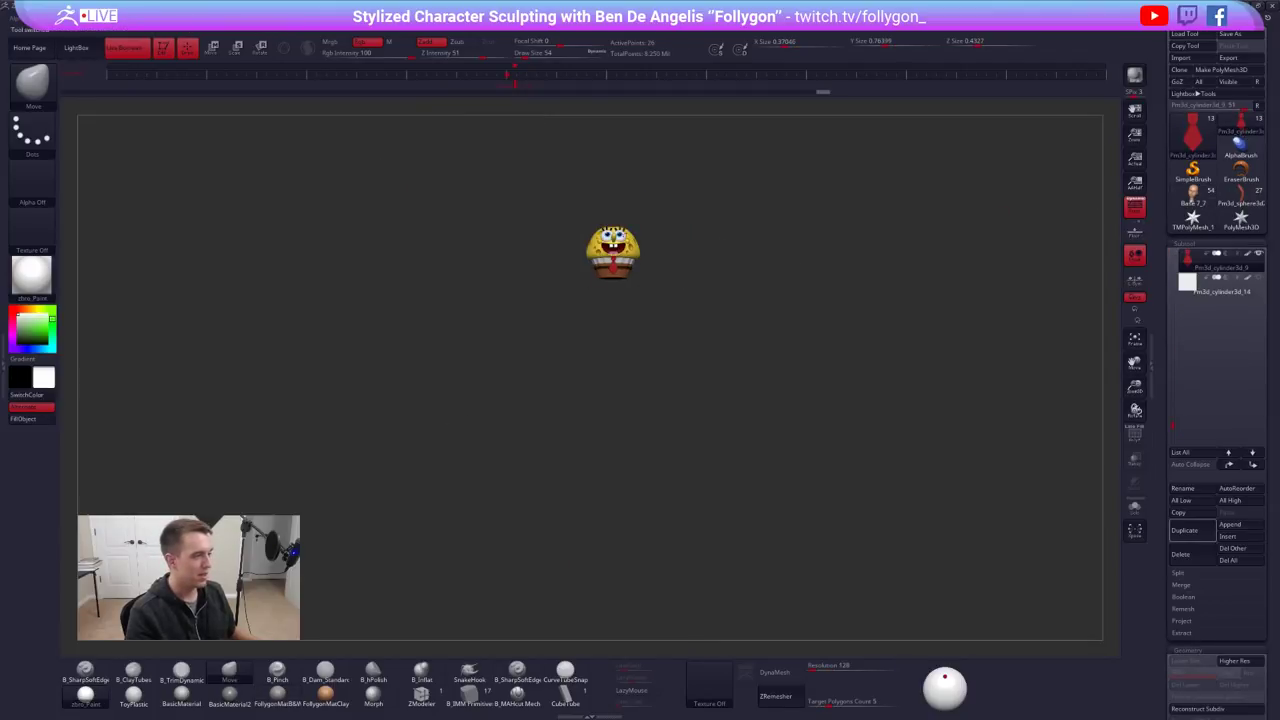
pyautogui.press('f')
pyautogui.keyDown('ctrl'); pyautogui.moveTo(690, 362); pyautogui.dragTo(728, 395, button='right'); pyautogui.keyUp('ctrl')
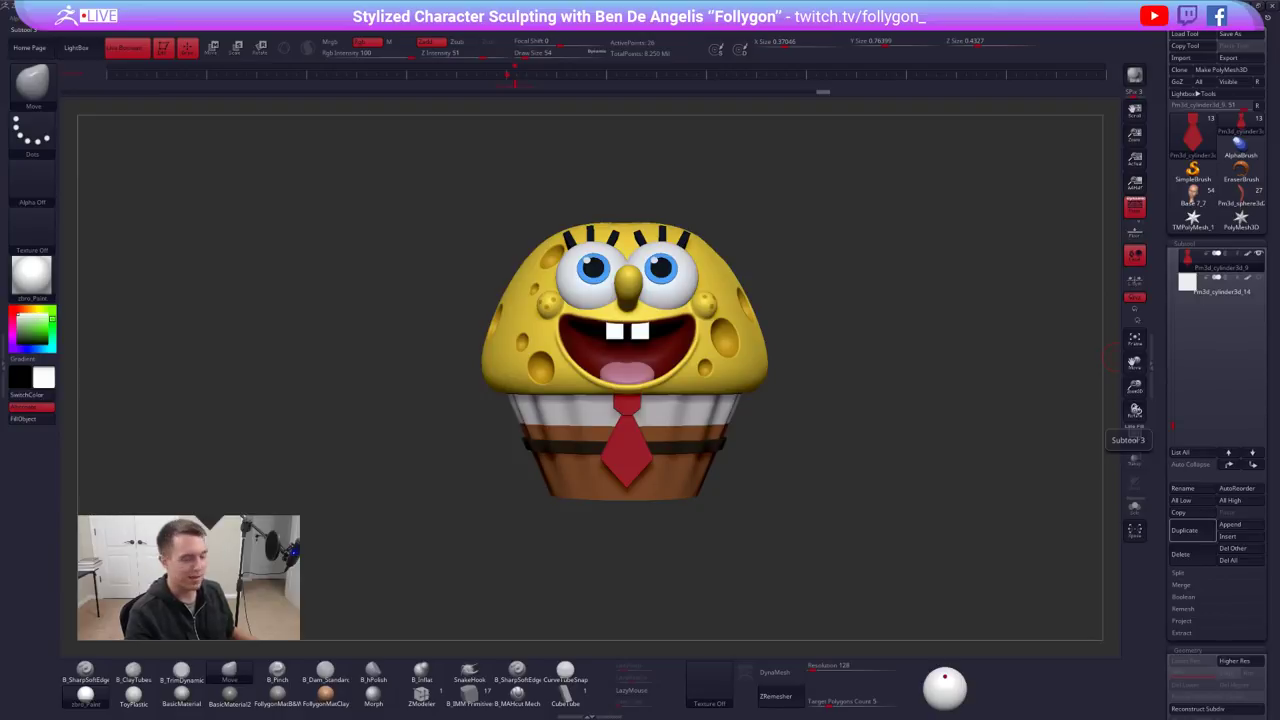
# Switch to the web browser to view the testprint3 model's 3D-print material options, and return to ZBrush
pyautogui.hotkey('alt', 'Tab')
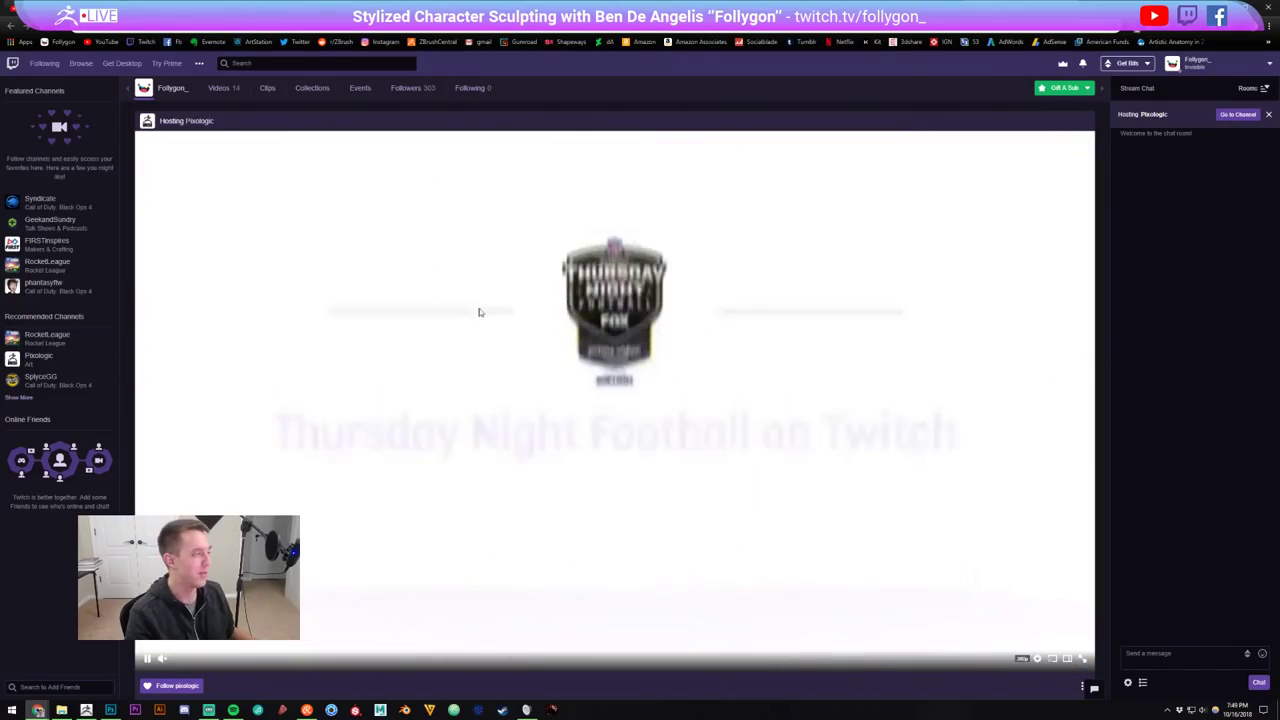
pyautogui.scroll(-3, 529, 400)
pyautogui.scroll(3, 503, 369)
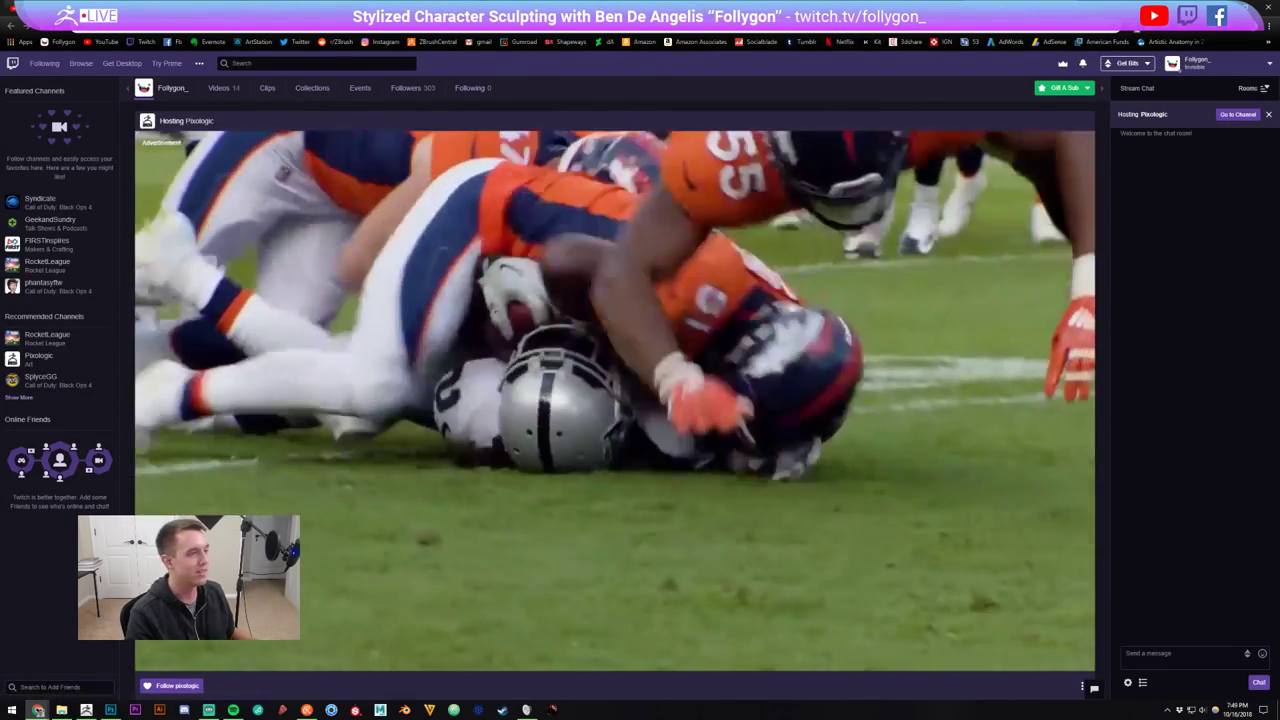
pyautogui.click(1000, 8)
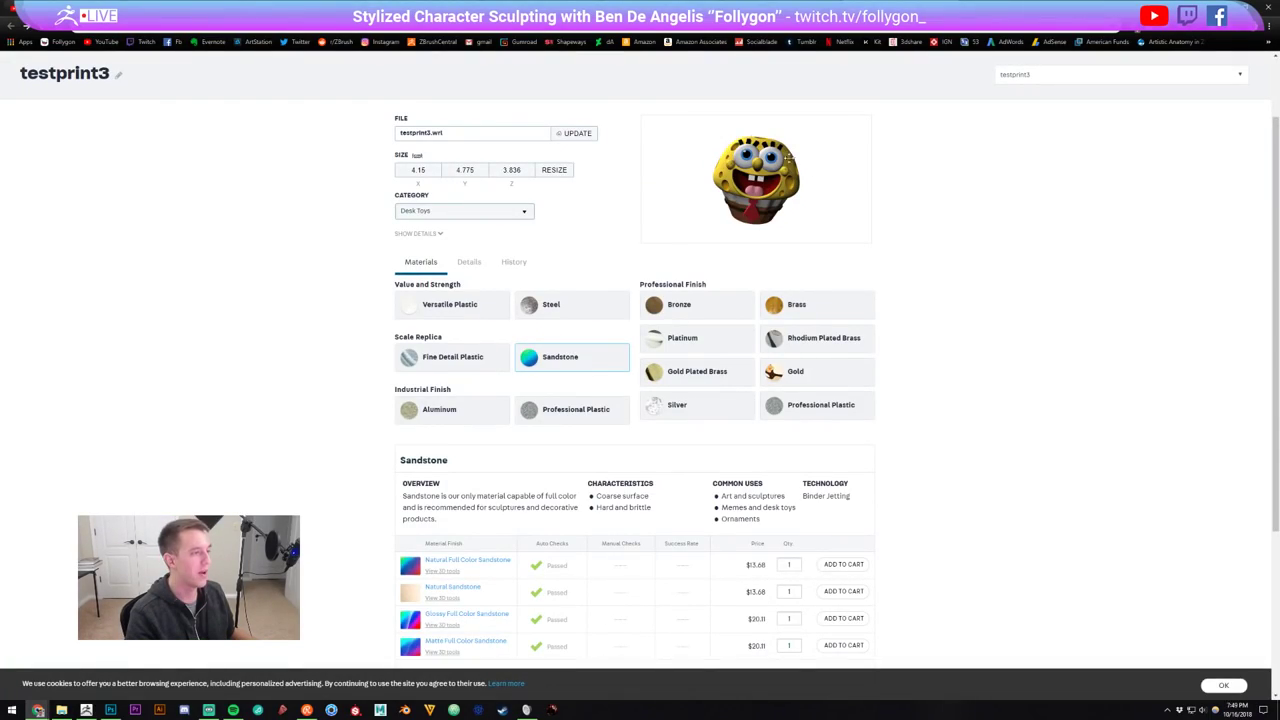
pyautogui.click(86, 710)
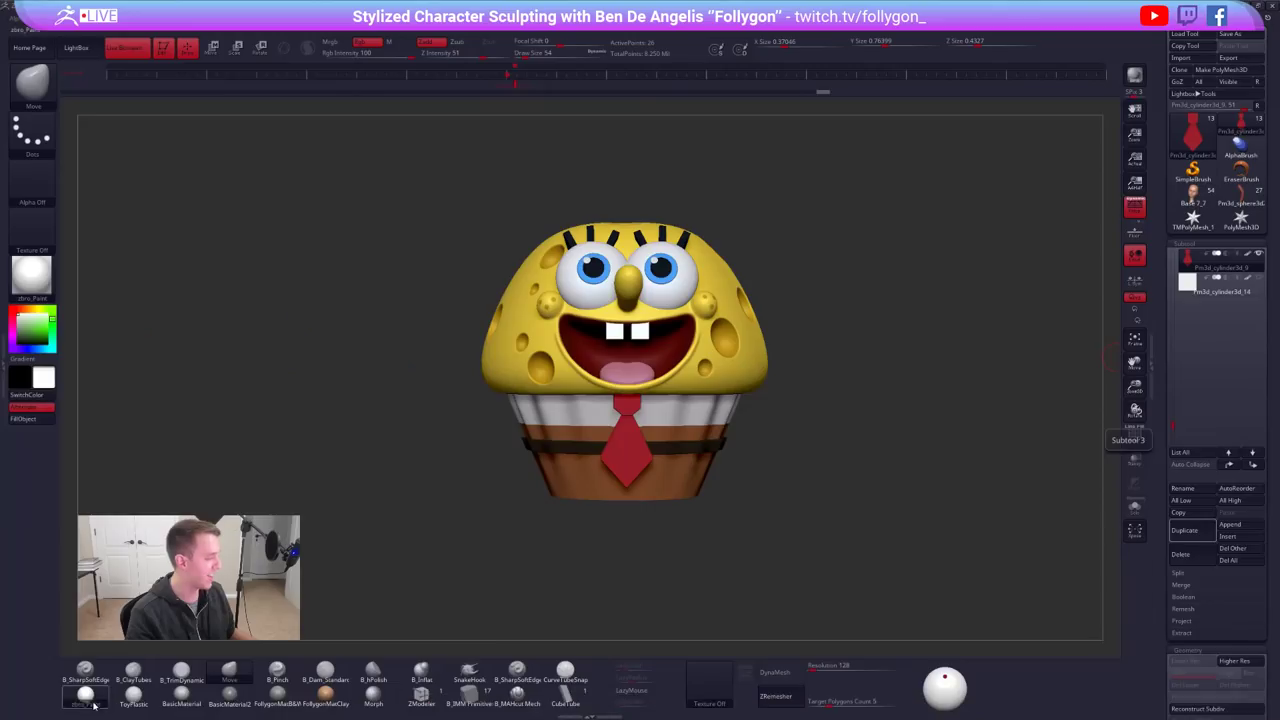